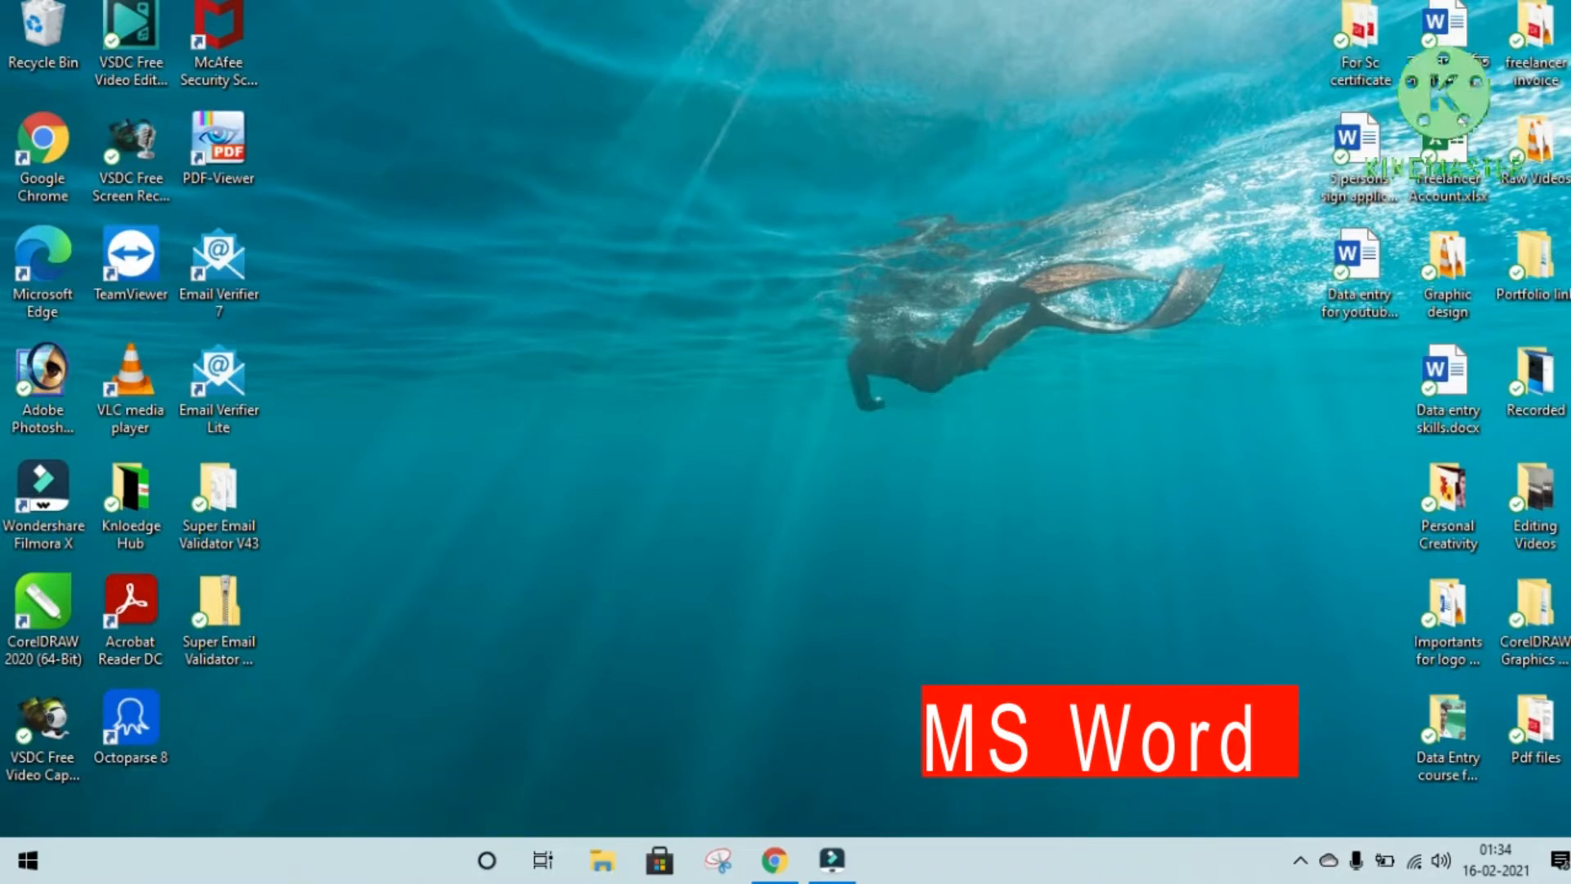
- Search Windows for "winword" and look over the Word app entry and its recent documents
left_click(113, 864)
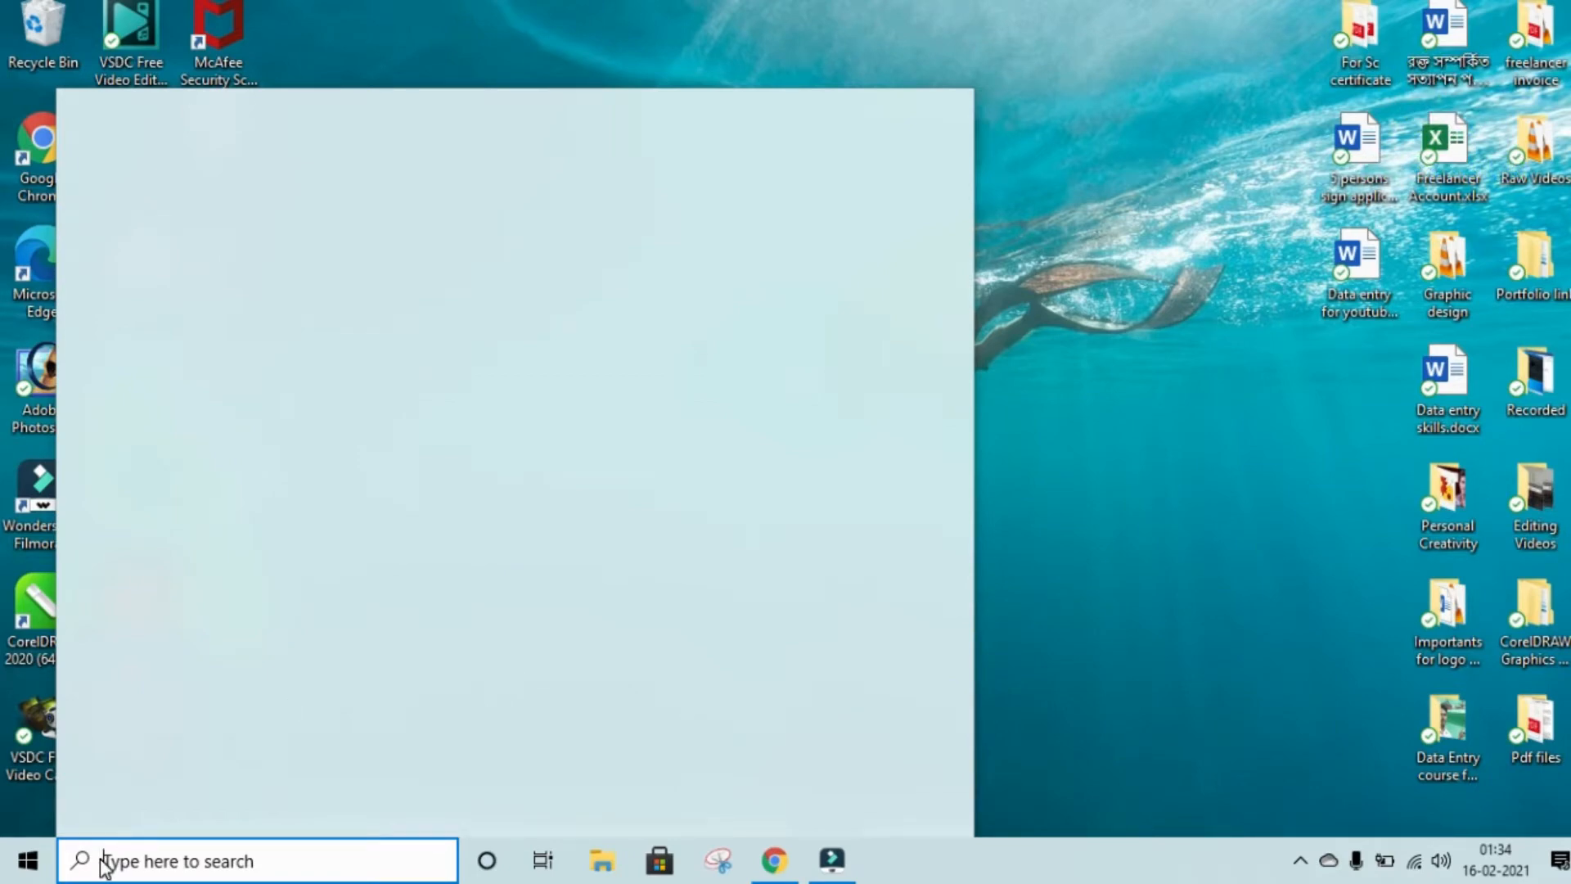
type("win")
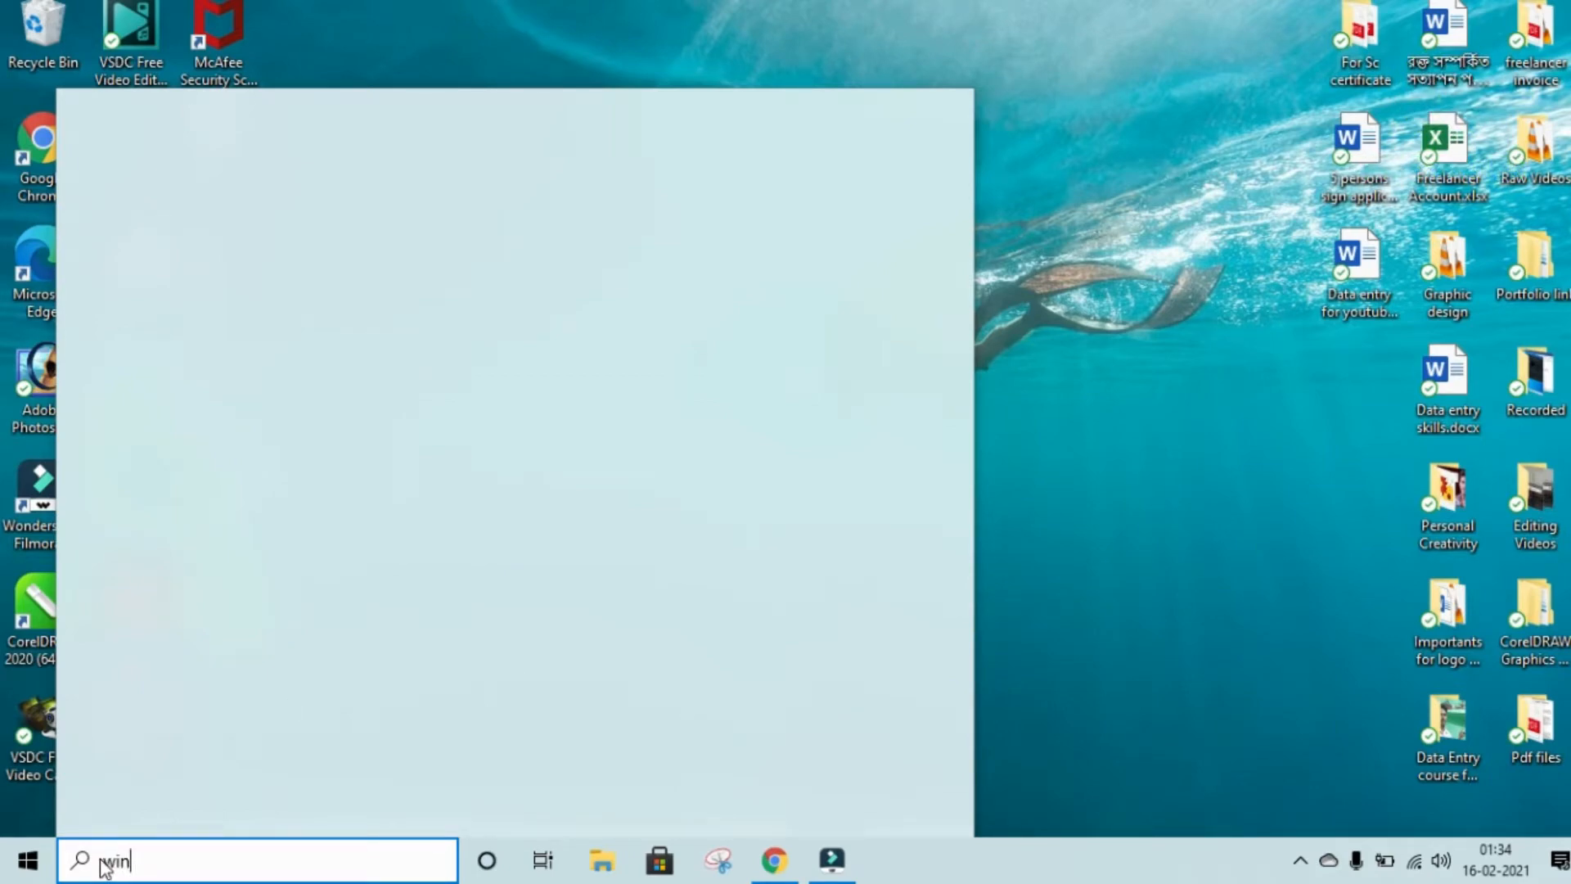
type("w")
type("oir")
key("BackSpace")
key("BackSpace")
key("BackSpace")
key("BackSpace")
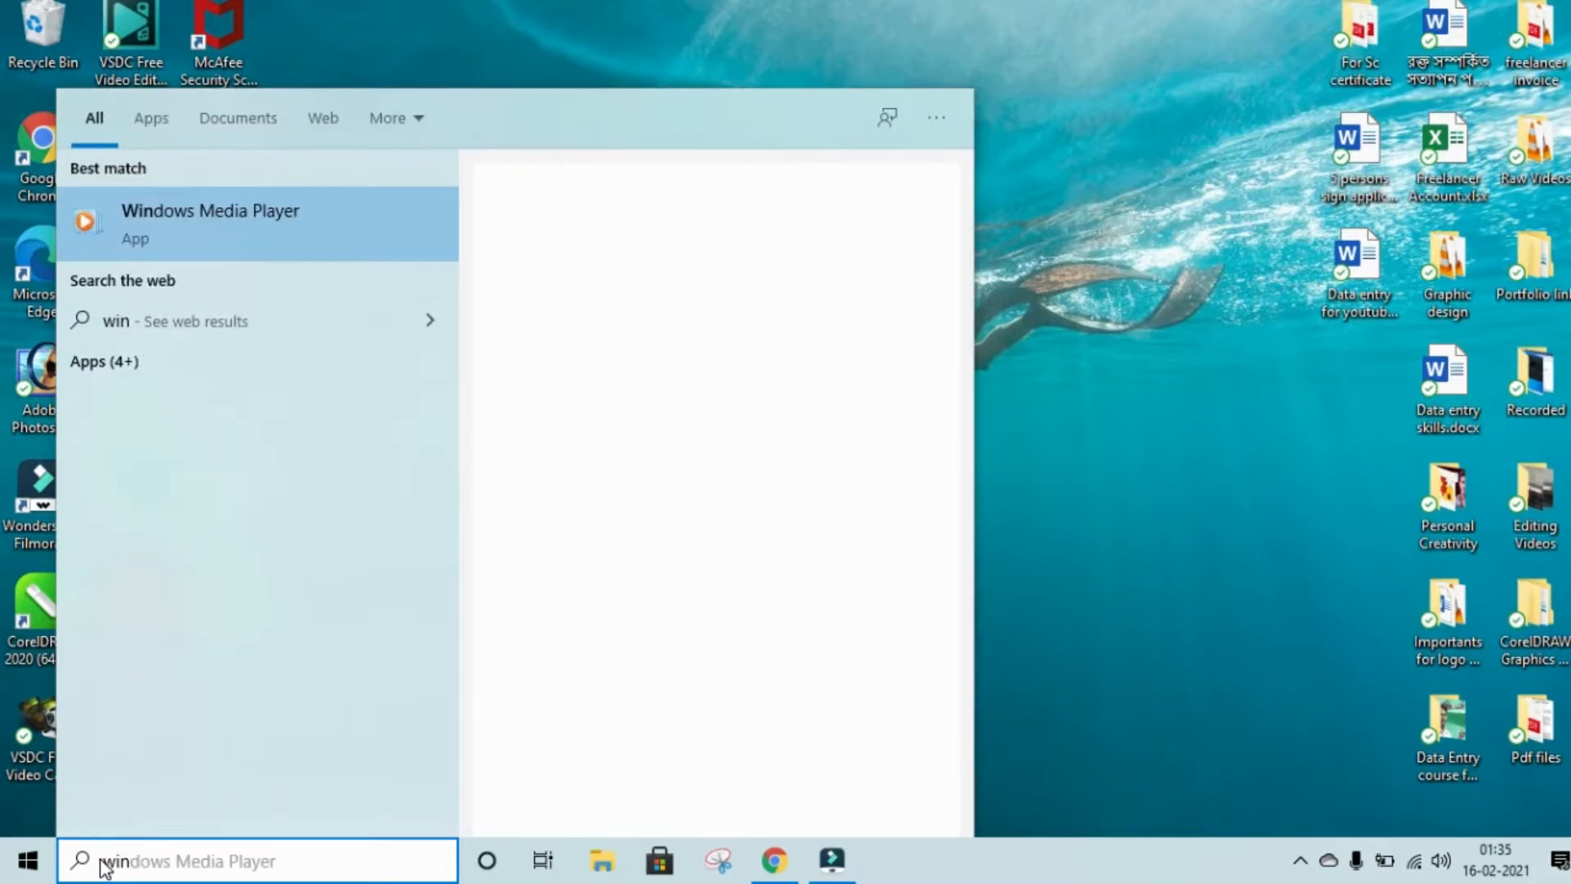
type("w")
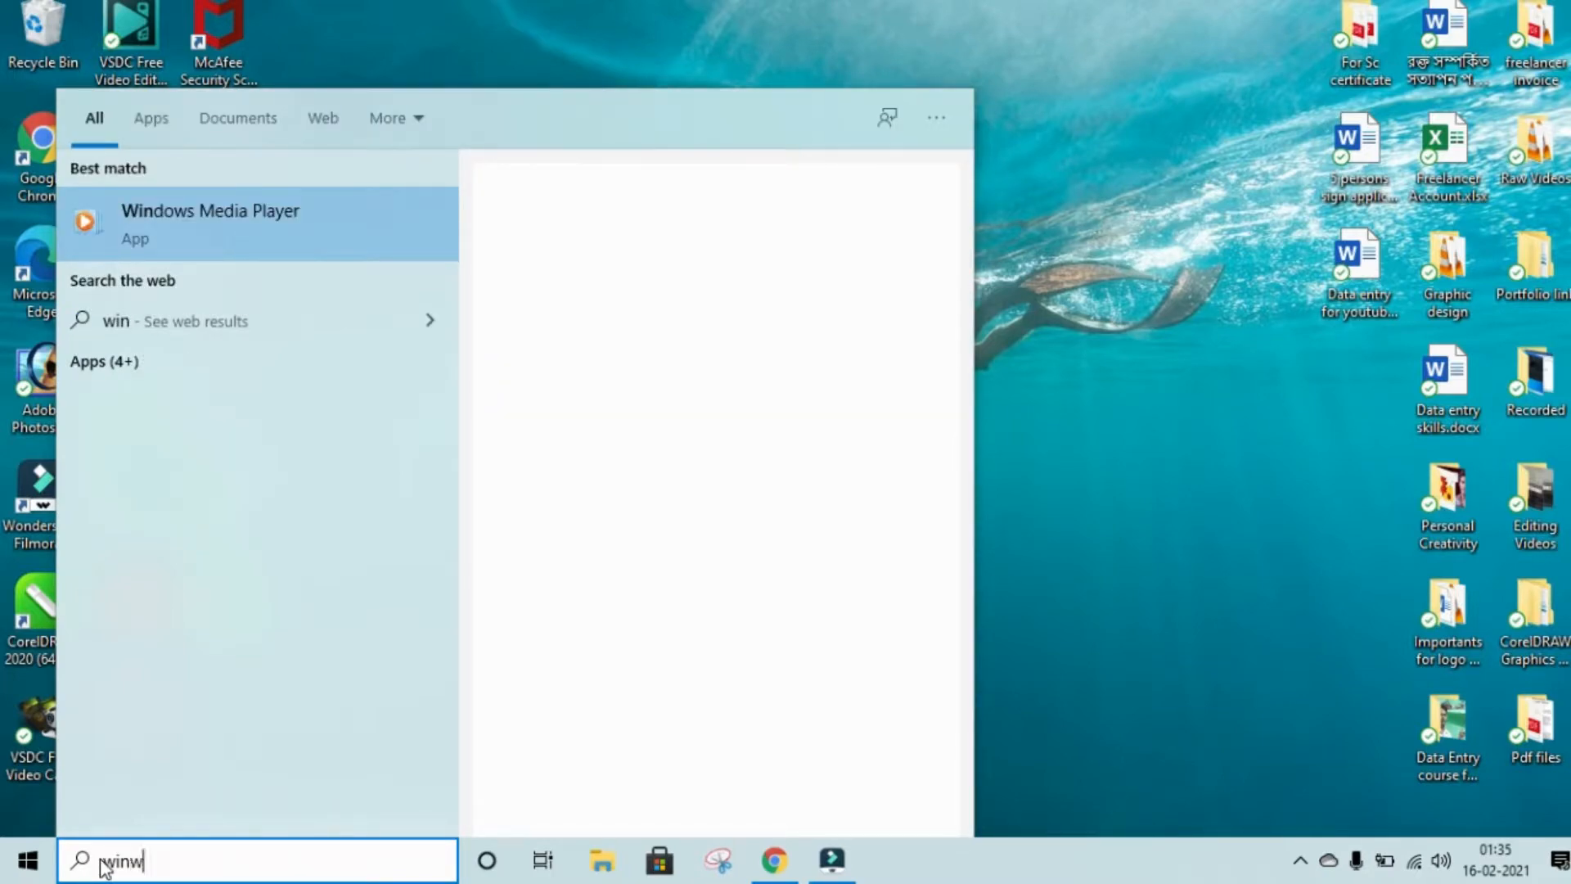
type("ord")
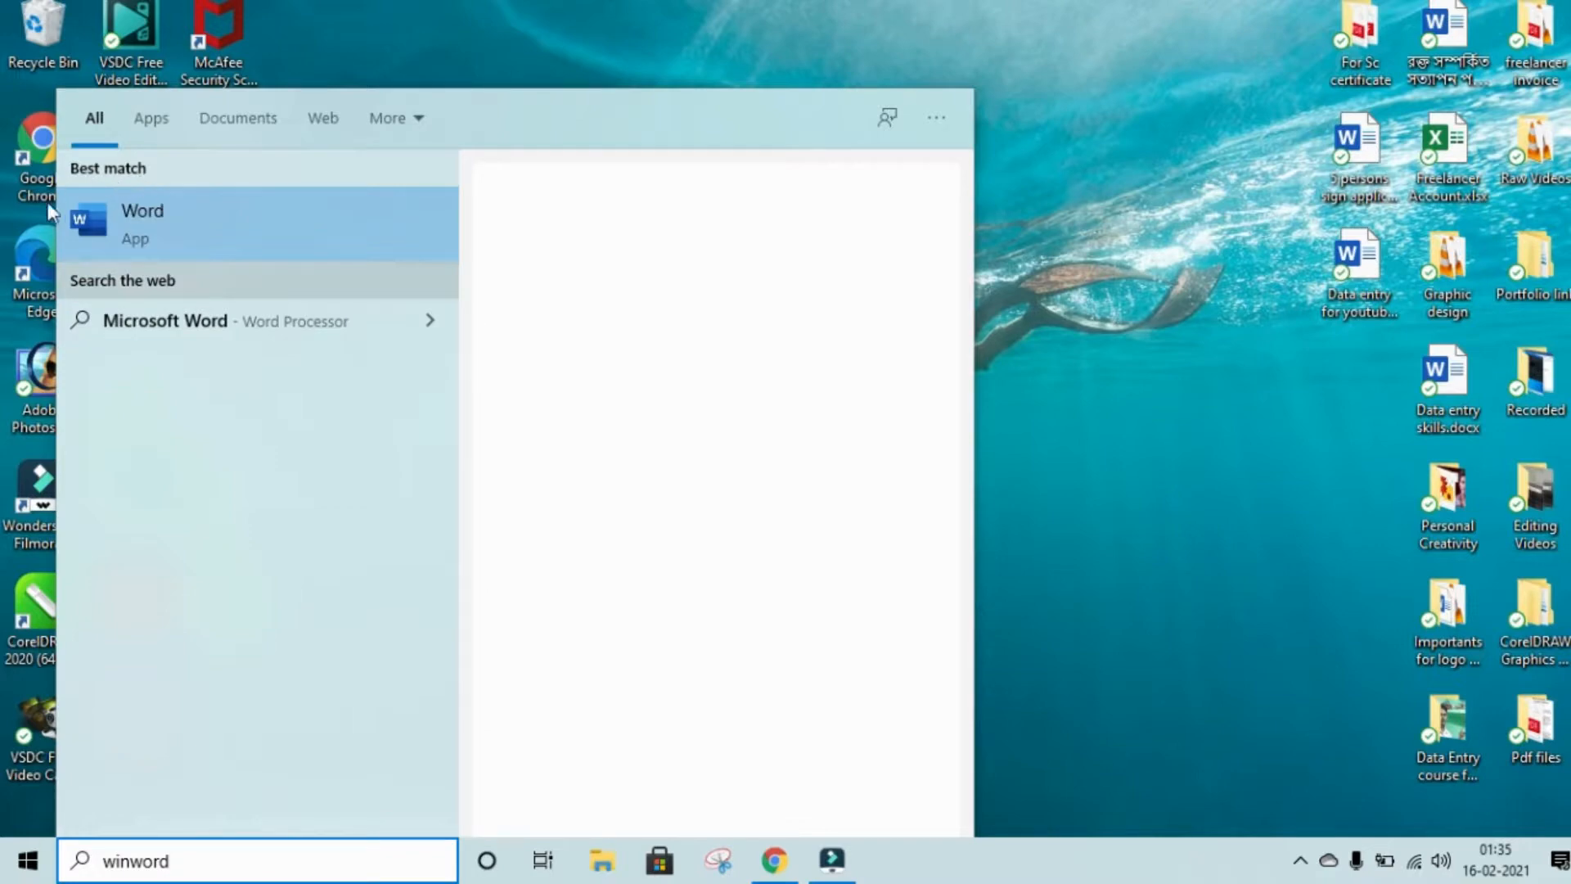
left_click(106, 227)
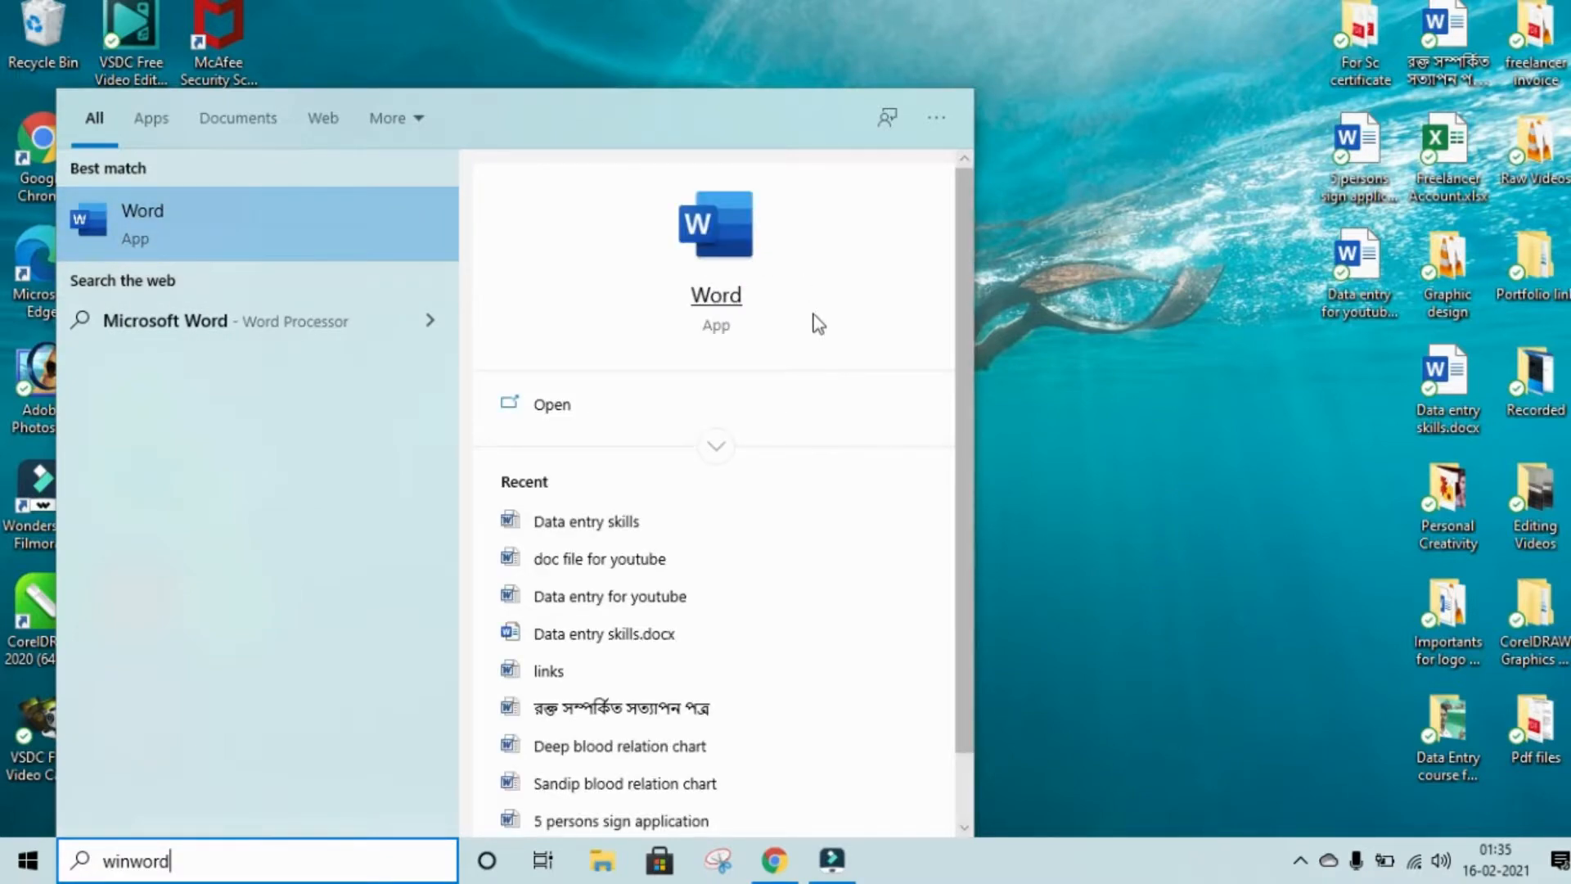
scroll(812, 360, "down", 1)
scroll(785, 356, "up", 1)
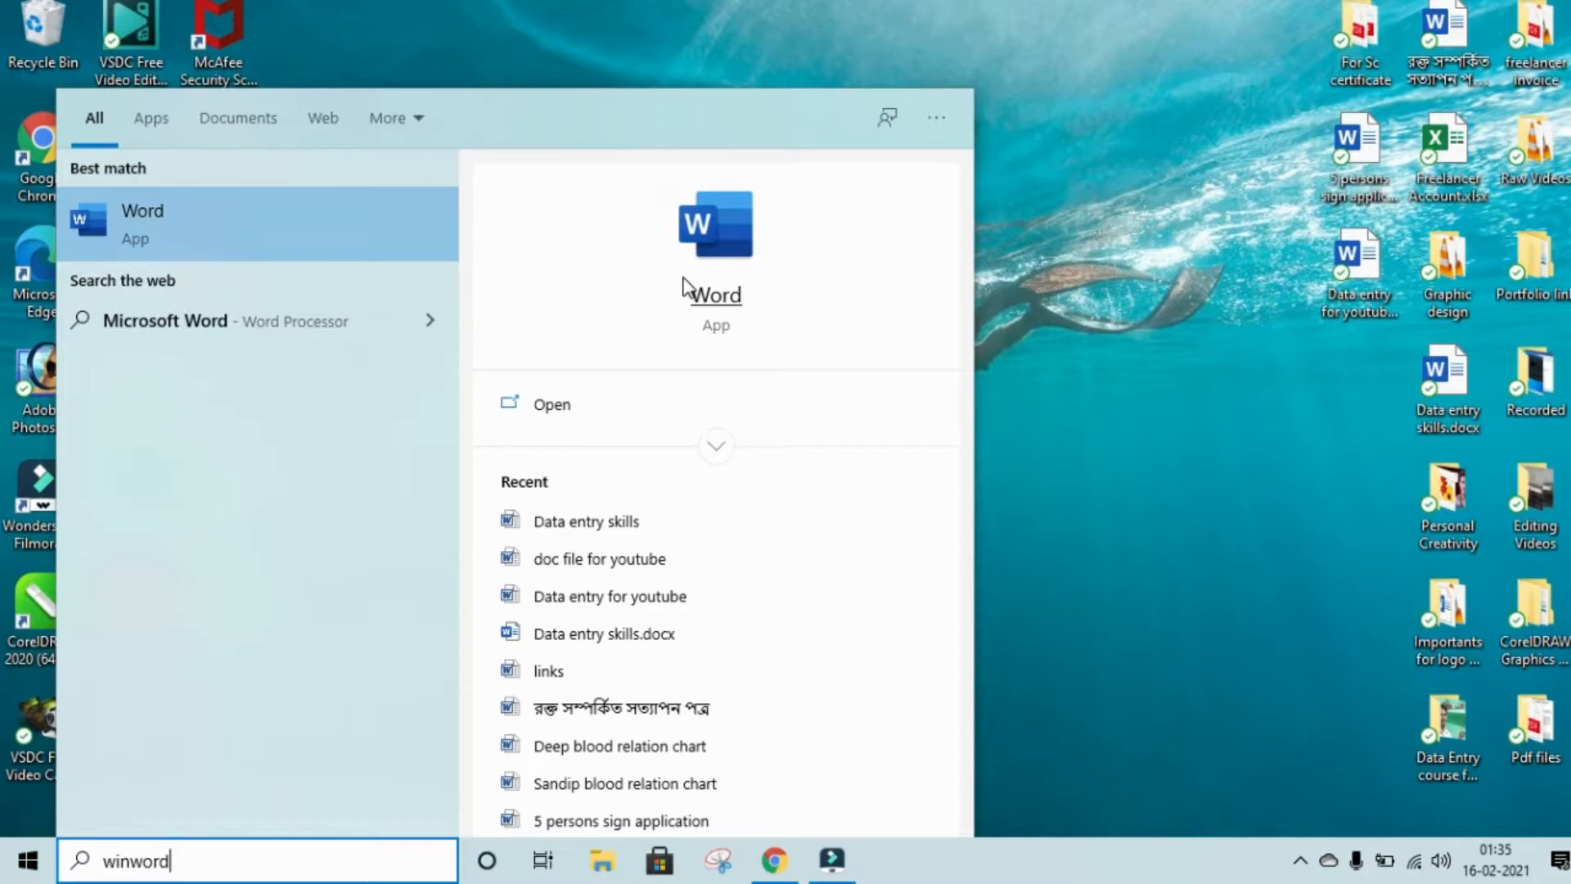
left_click(1059, 195)
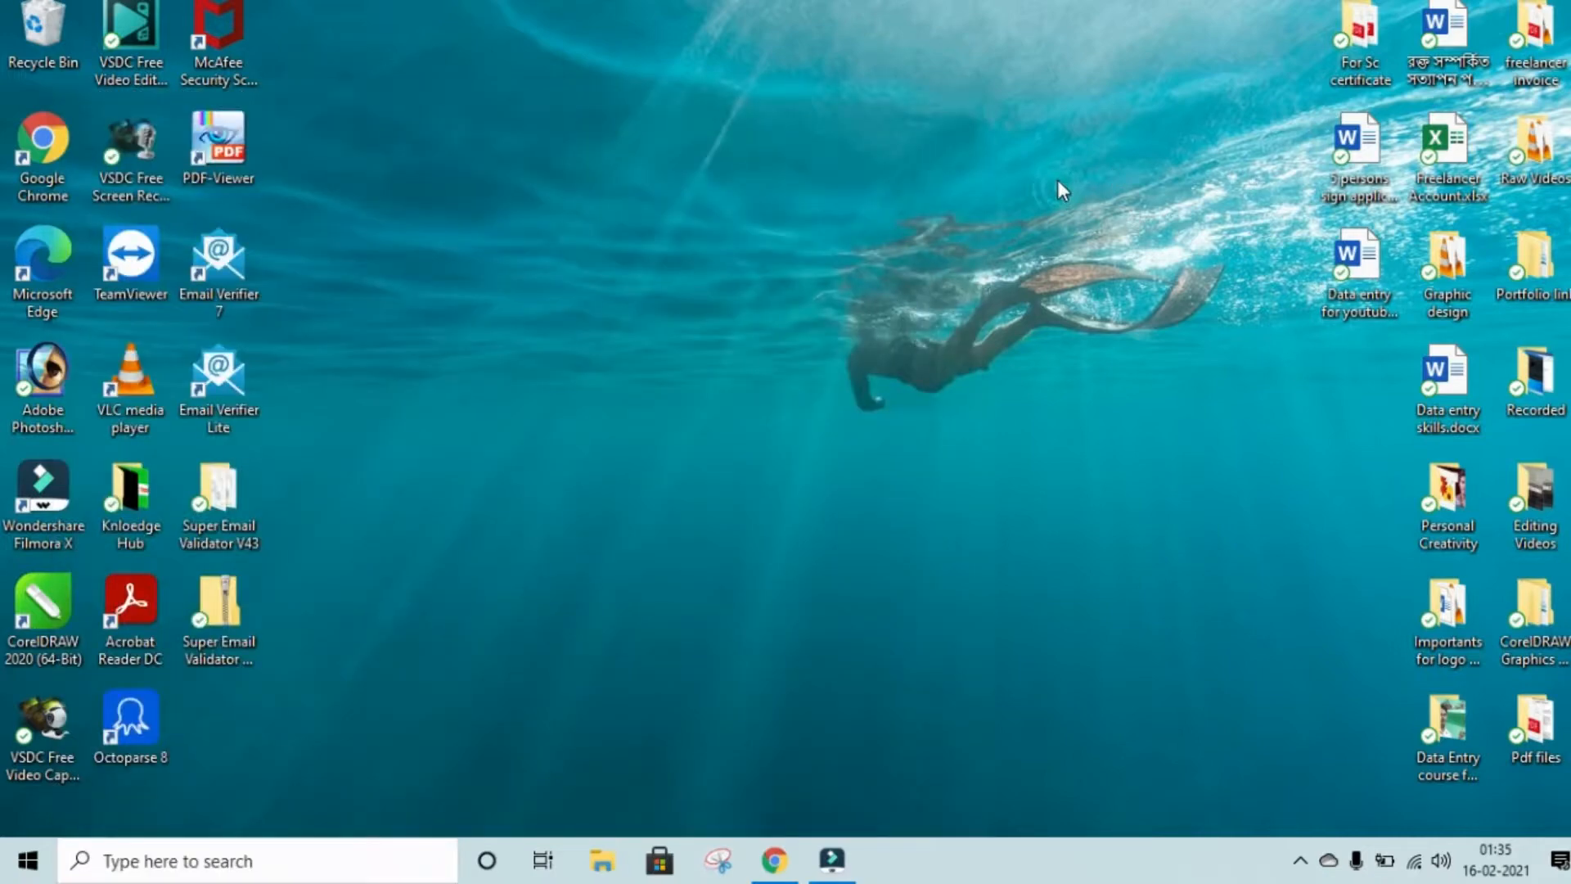
right_click(616, 108)
left_click(705, 182)
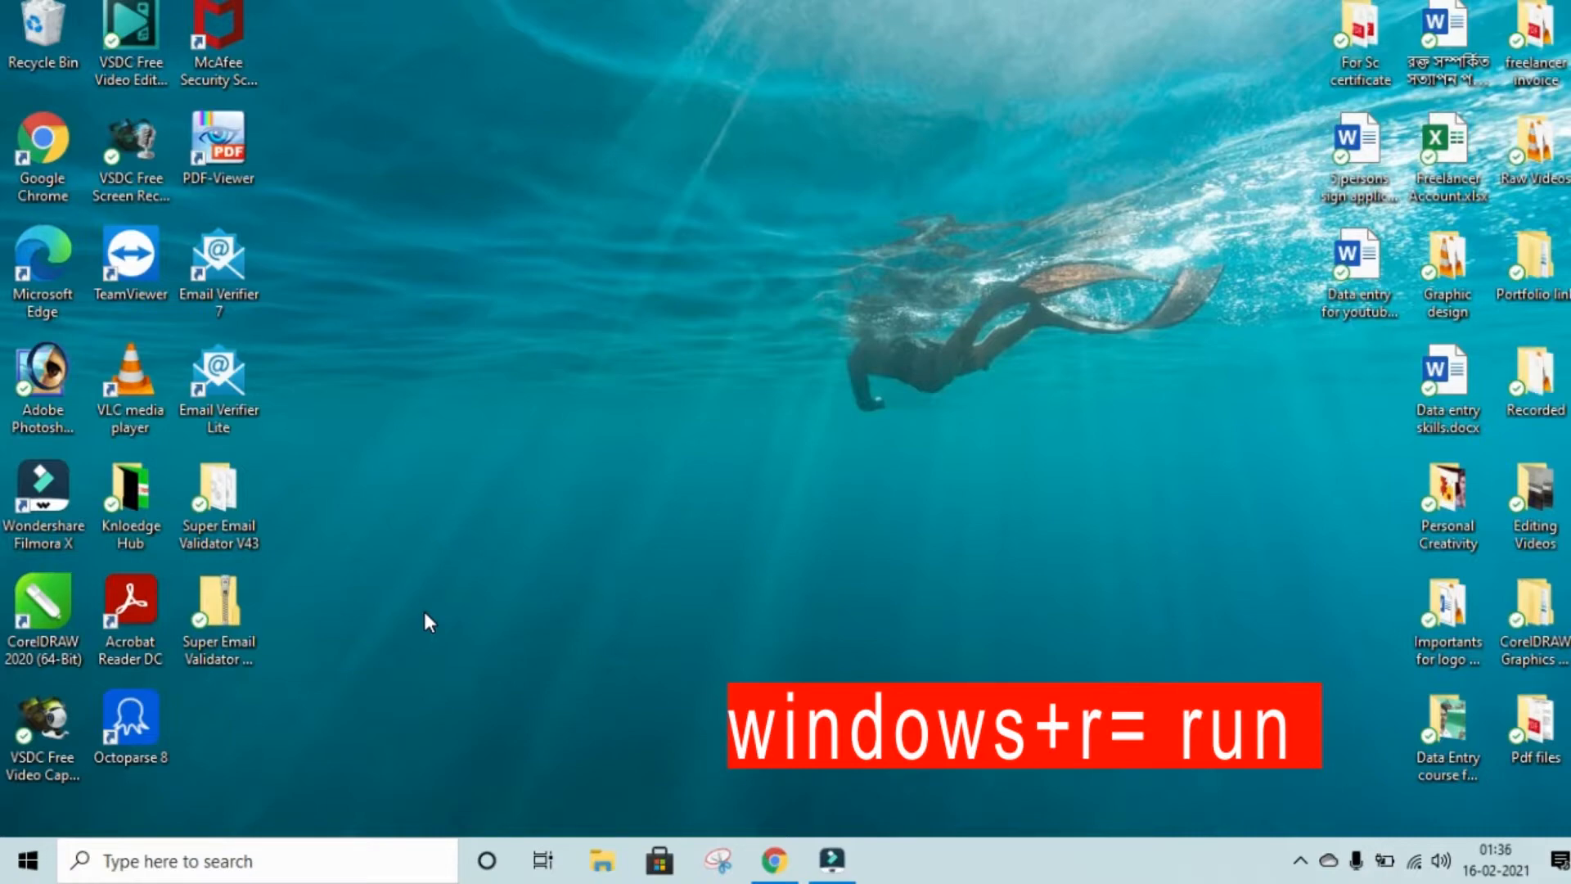
- Launch Word by executing the WINWORD command through the Windows Run dialog
key("super+r")
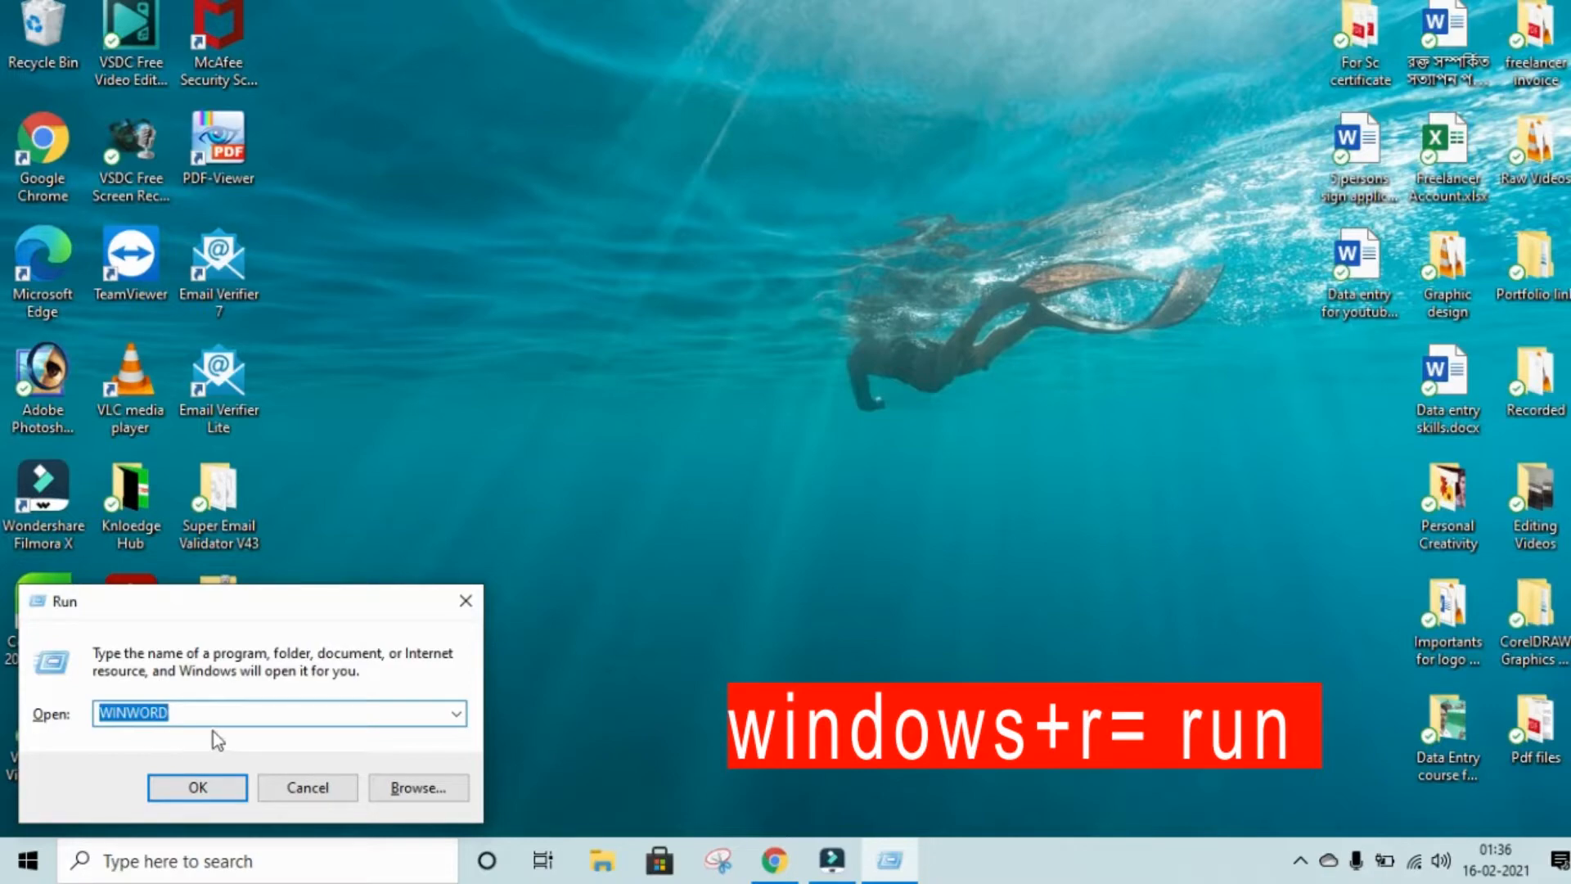
left_click(214, 796)
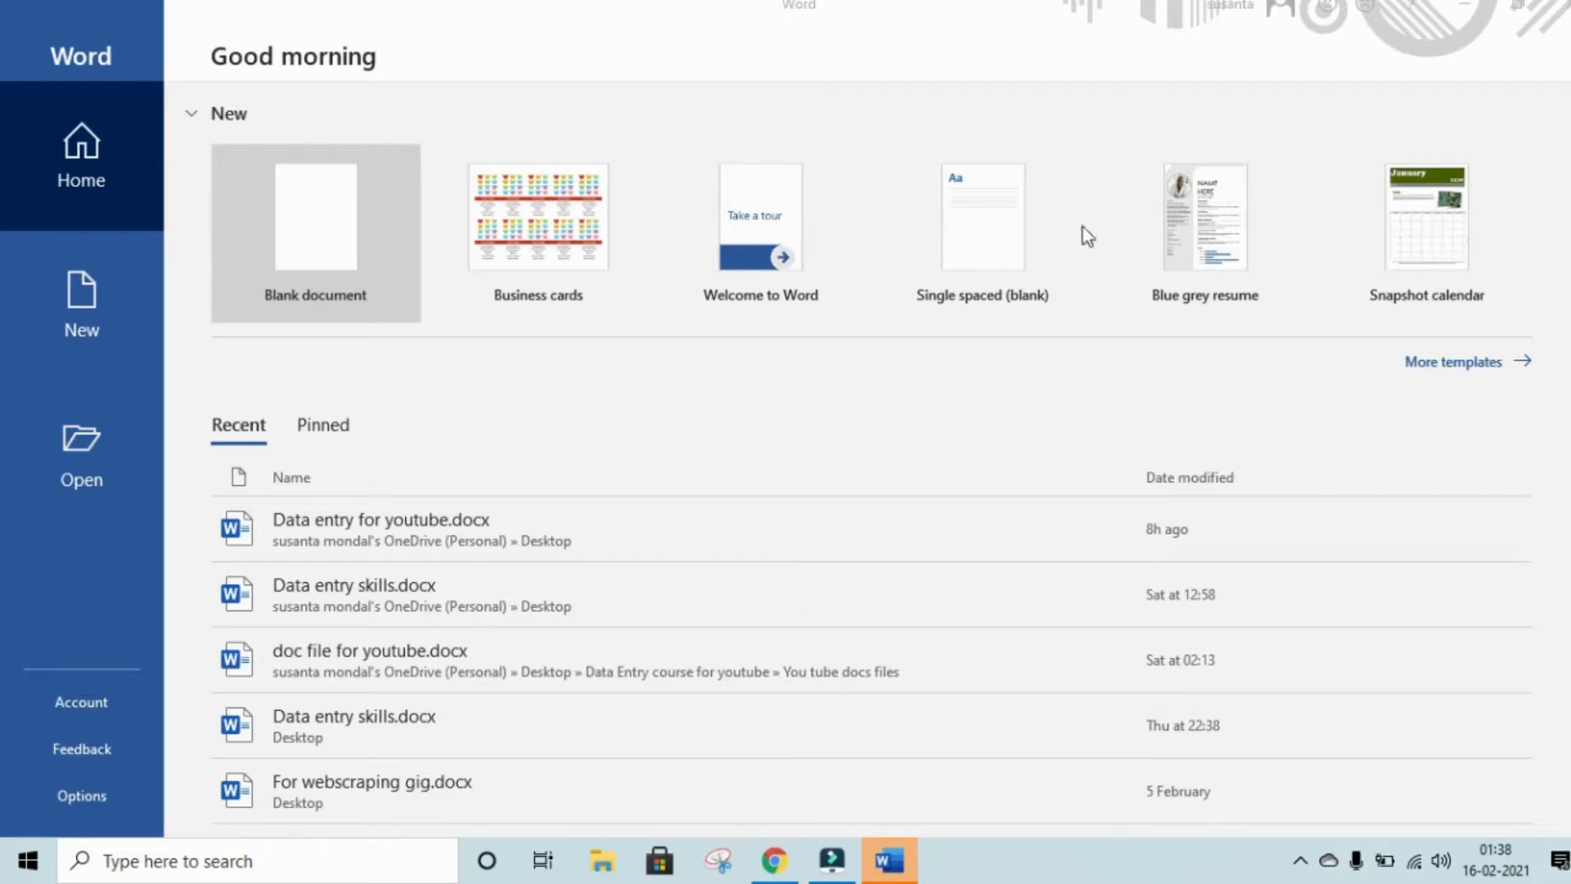
- Browse Word's full collection of document templates, including resumes, cover letters, brochures, calendars and certificates
left_click(1471, 365)
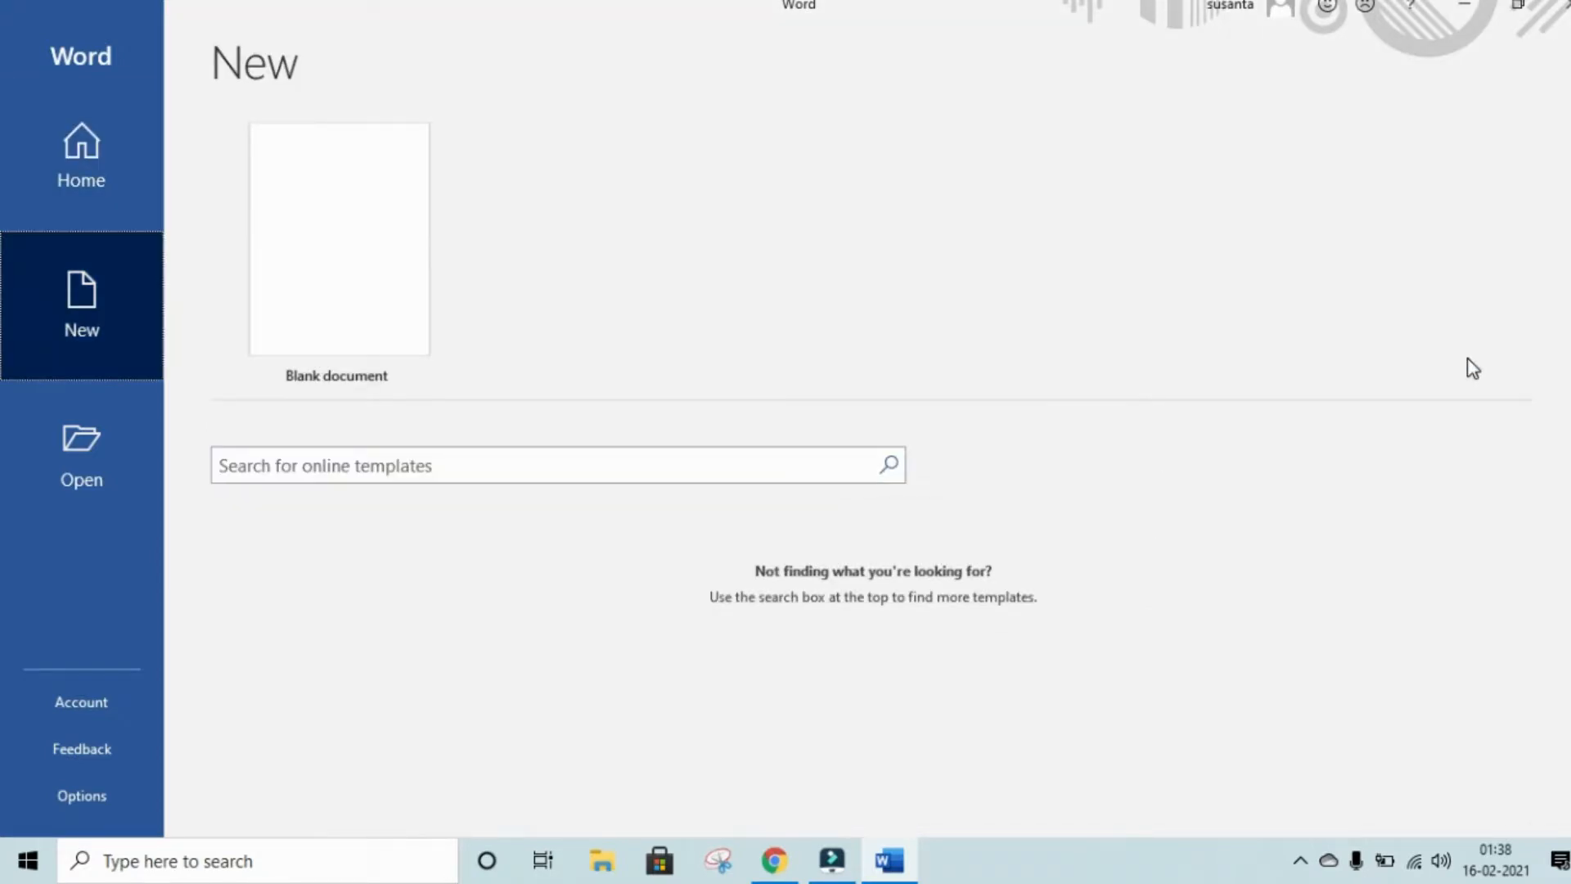
scroll(503, 591, "down", 2)
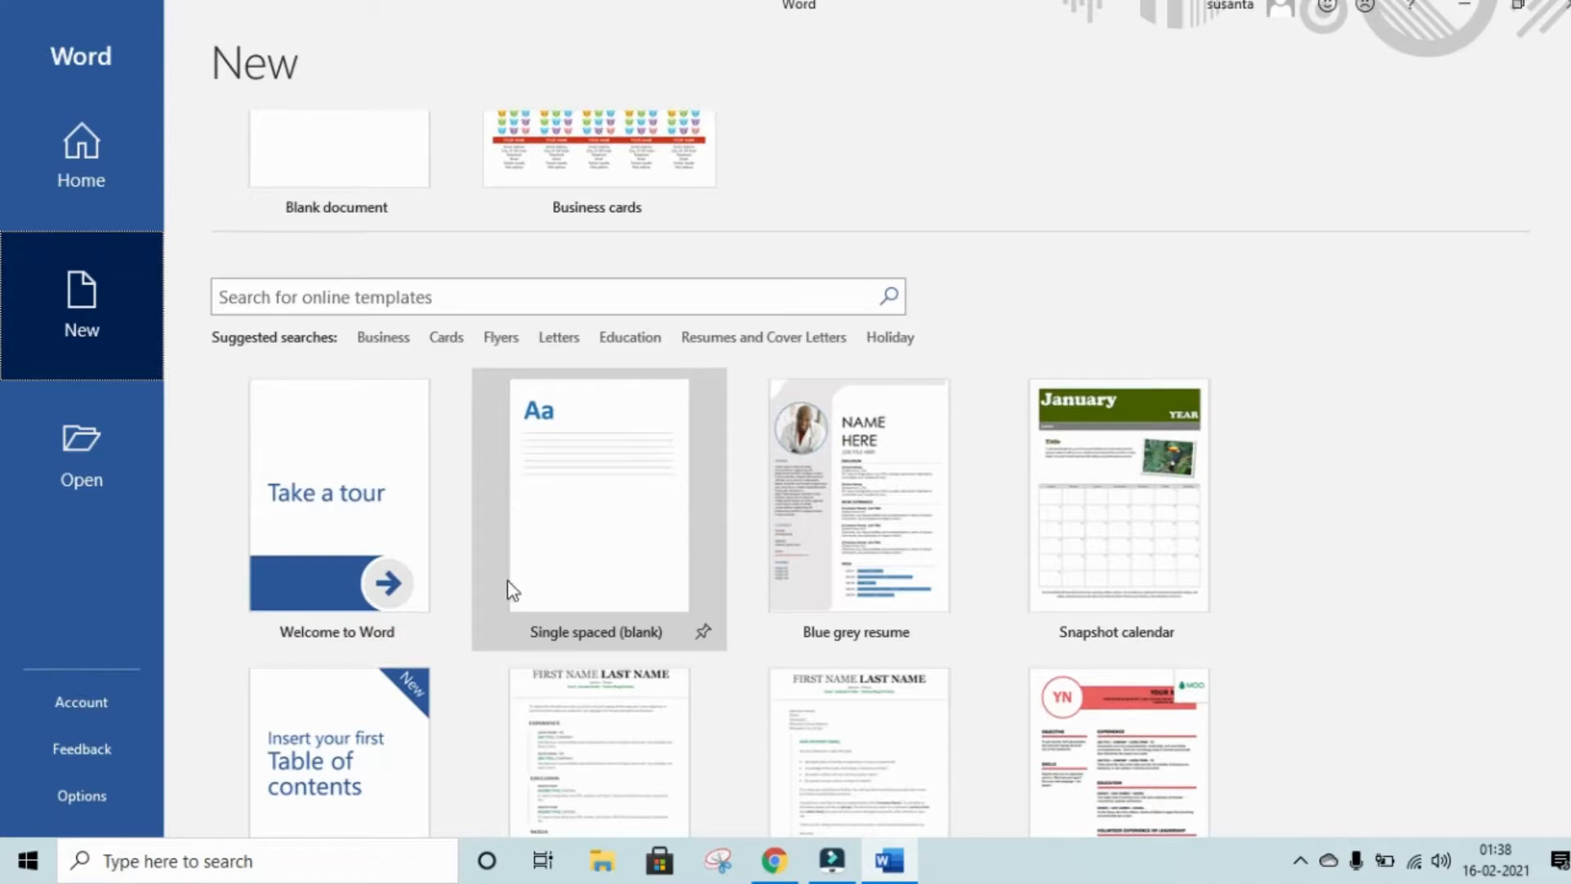
scroll(1074, 618, "down", 2)
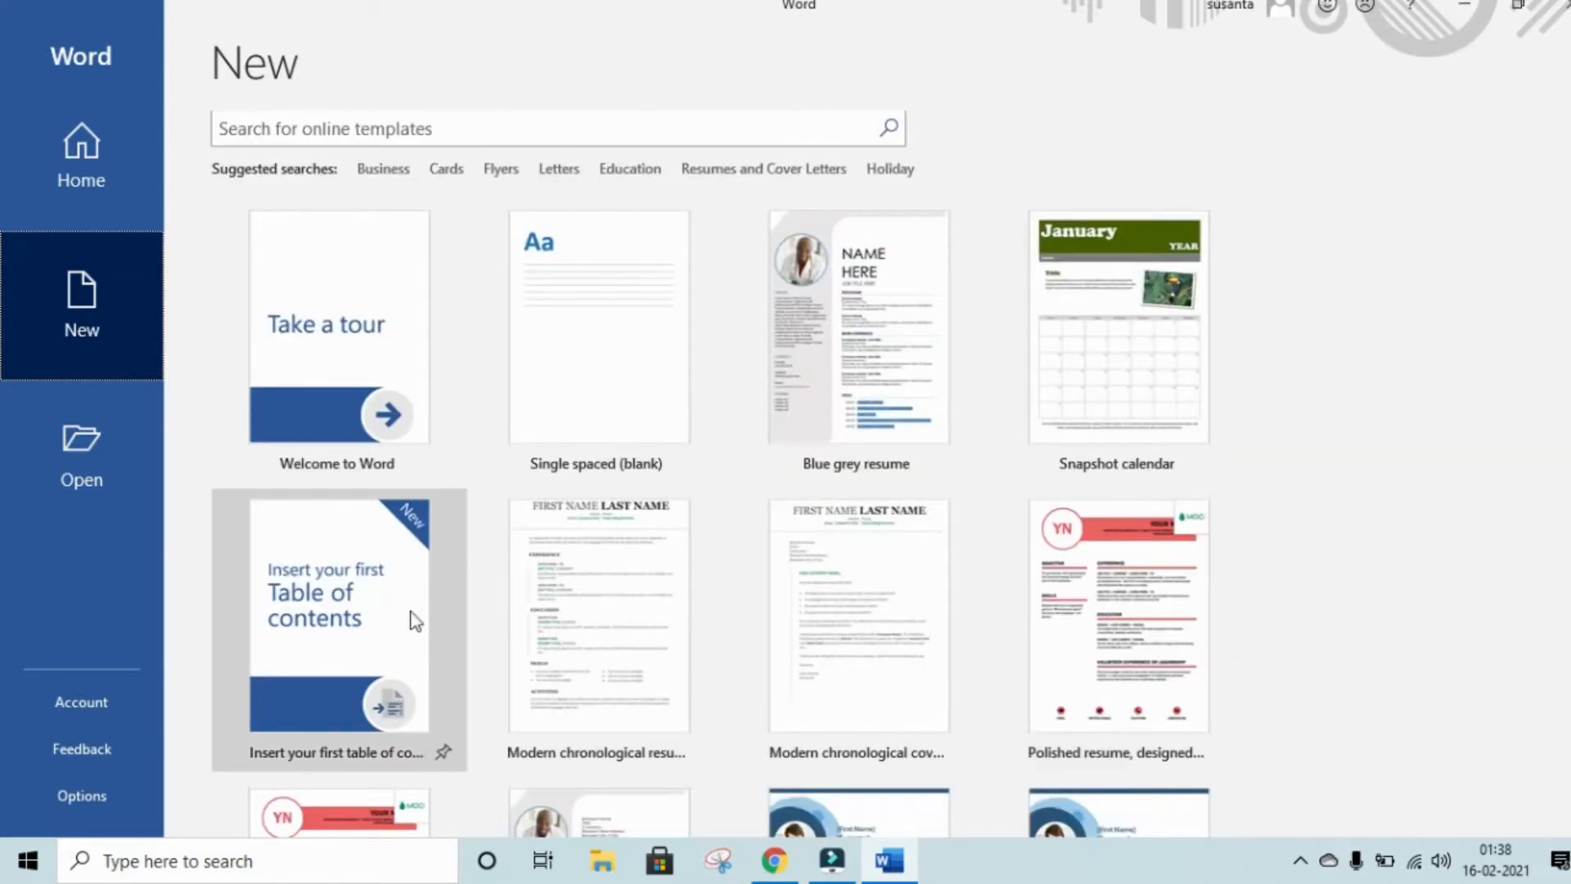
scroll(413, 622, "down", 5)
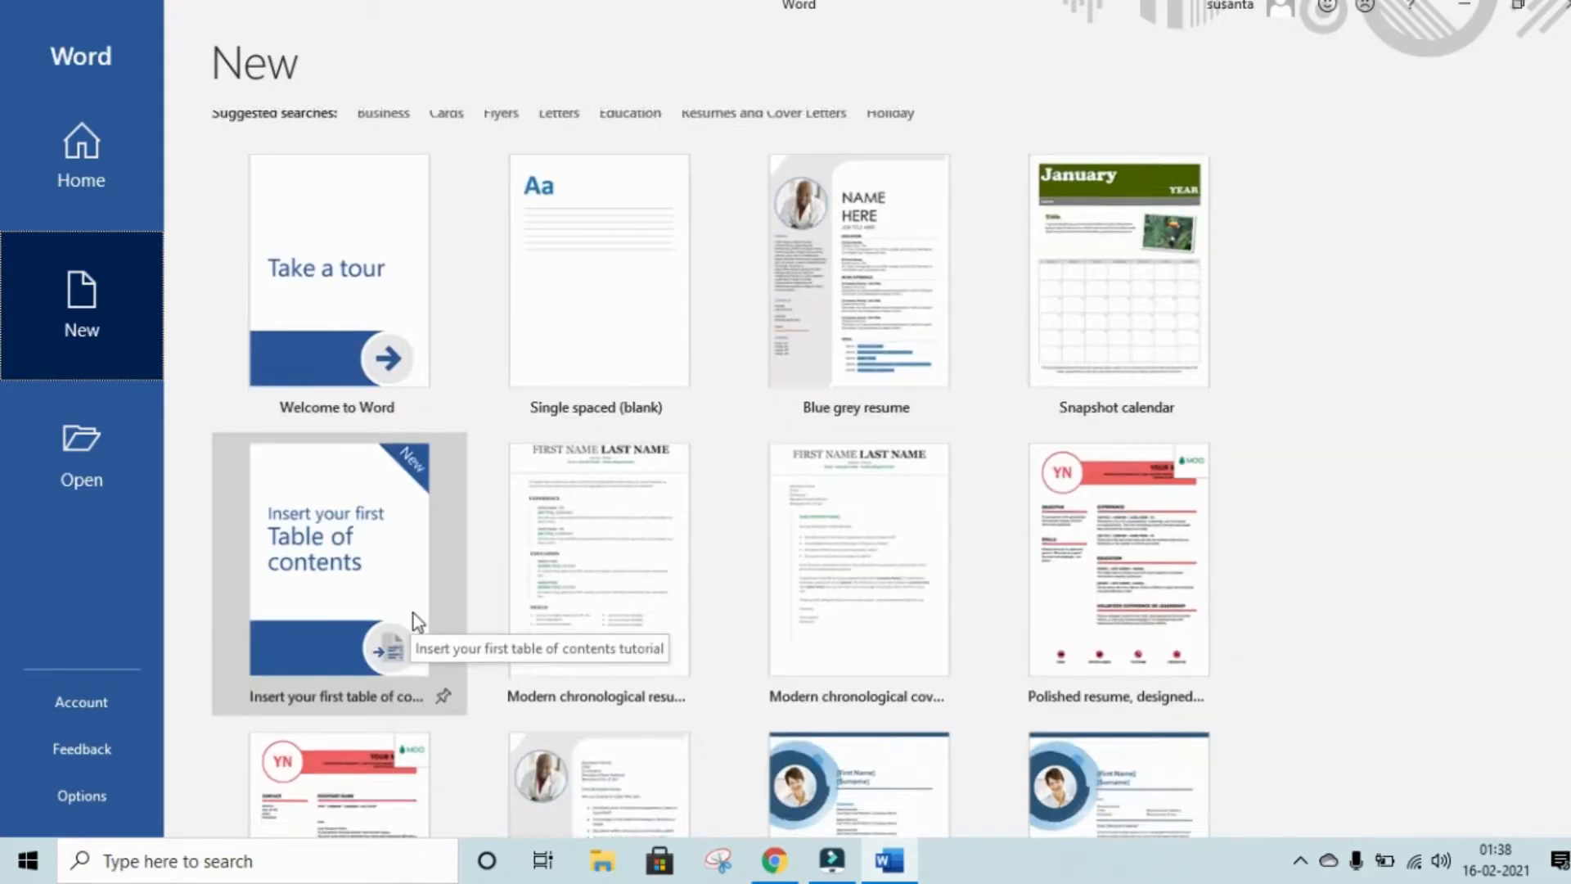
scroll(478, 650, "down", 5)
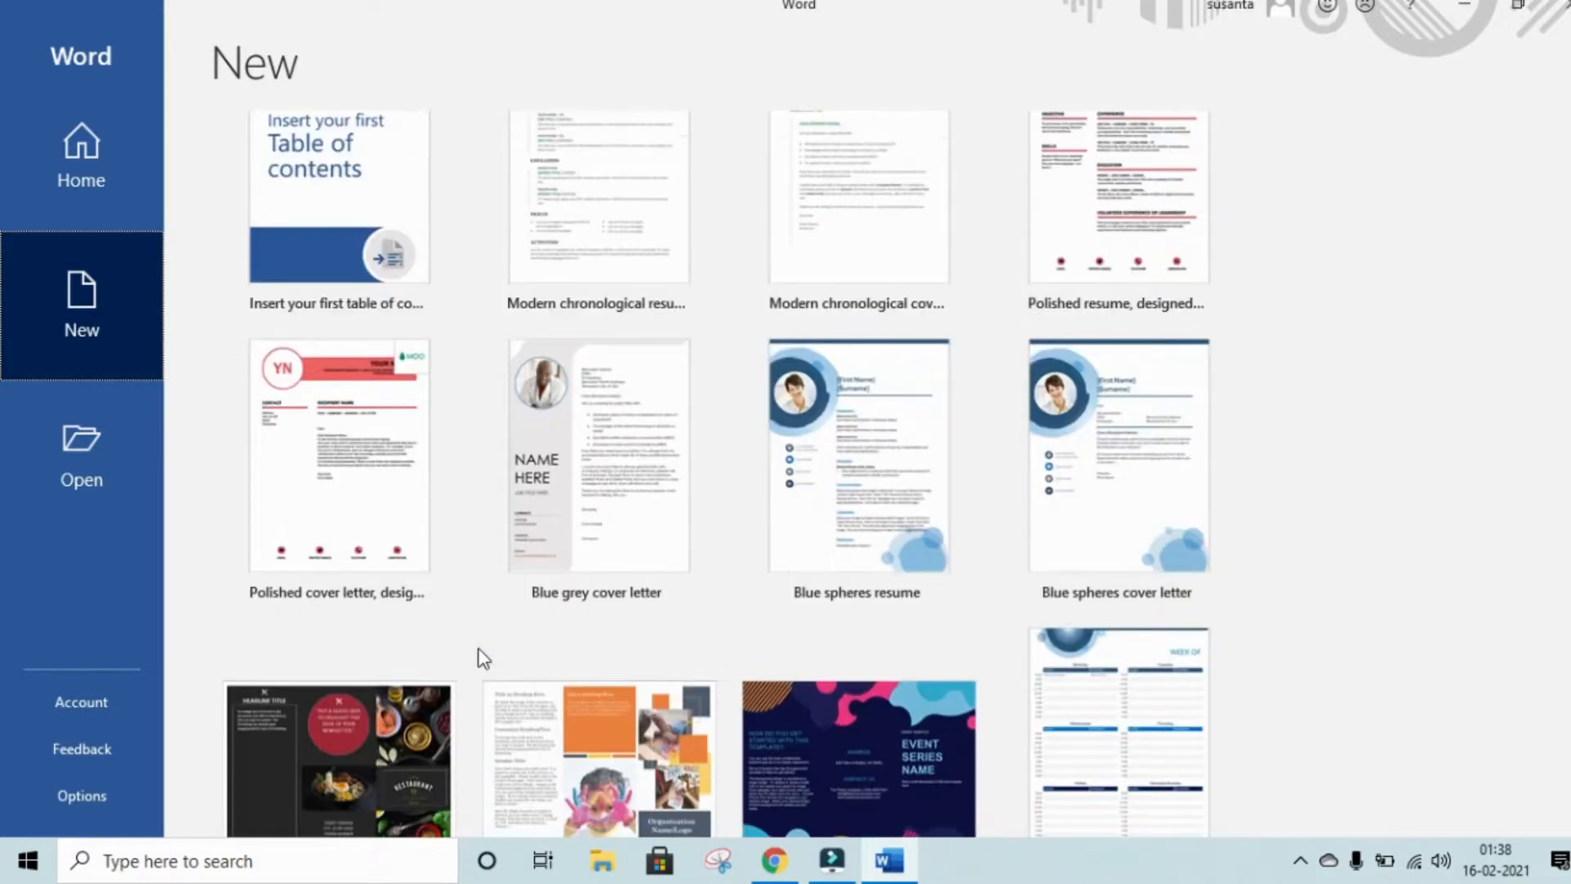
scroll(479, 649, "down", 2)
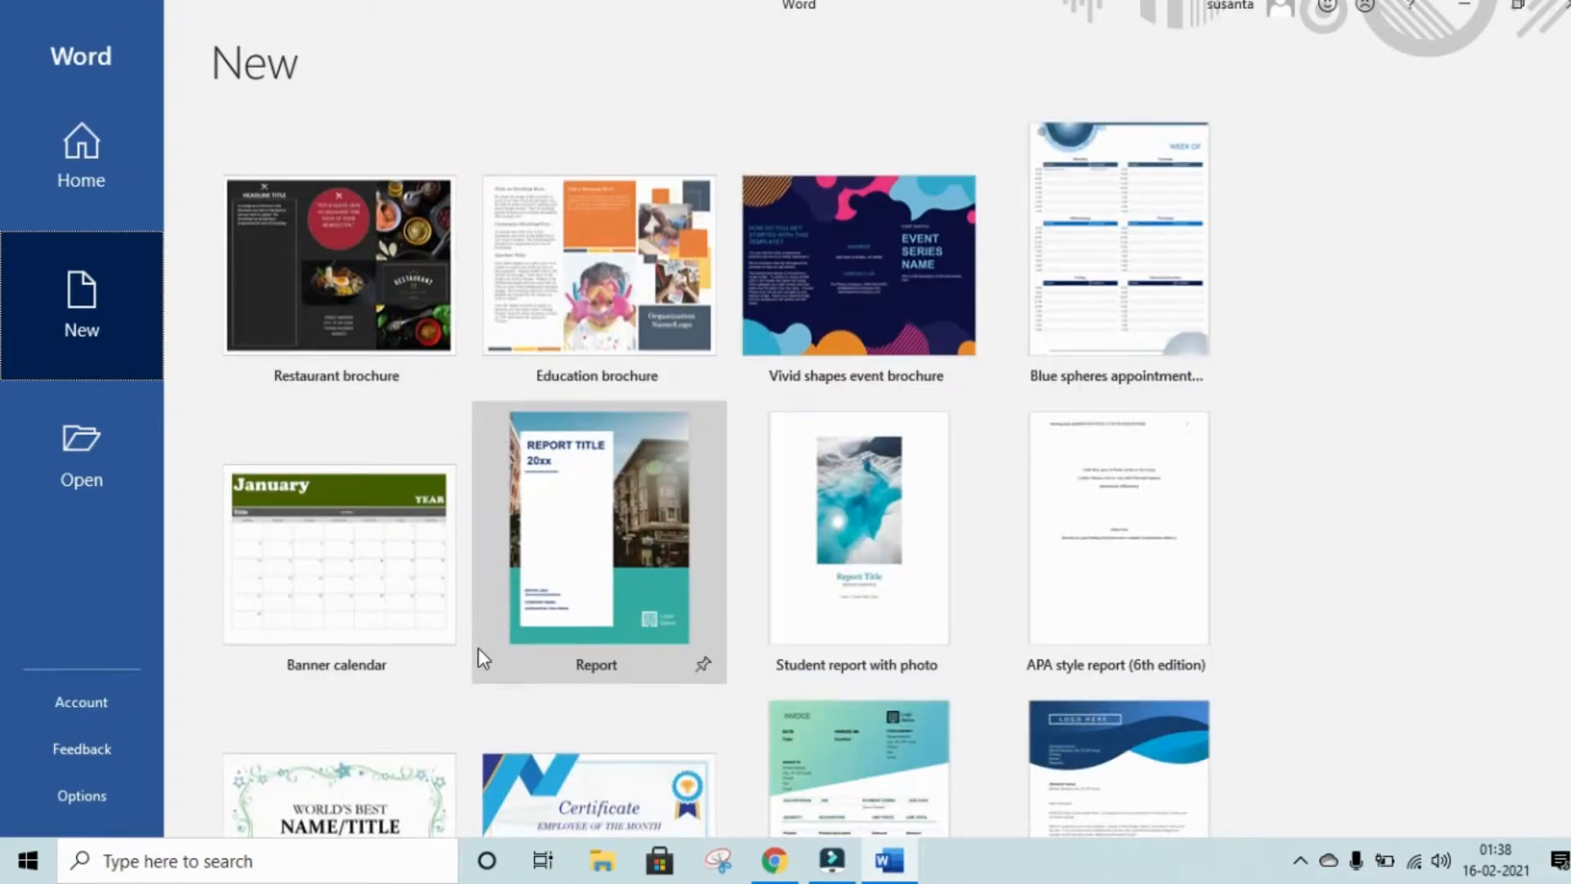
scroll(479, 649, "down", 2)
scroll(475, 647, "down", 5)
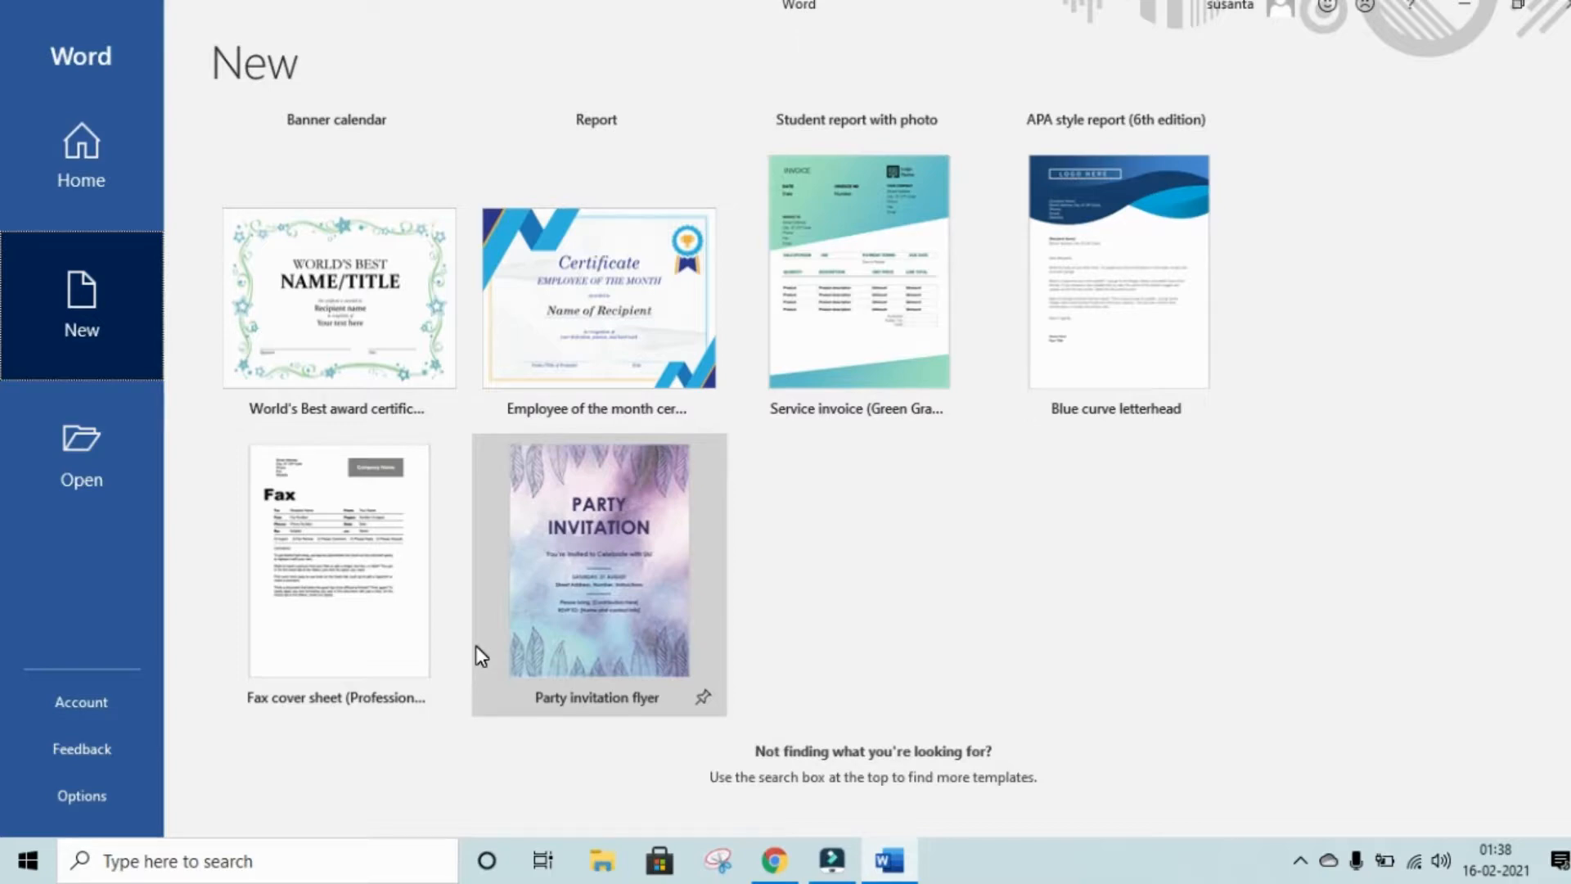
scroll(491, 614, "up", 7)
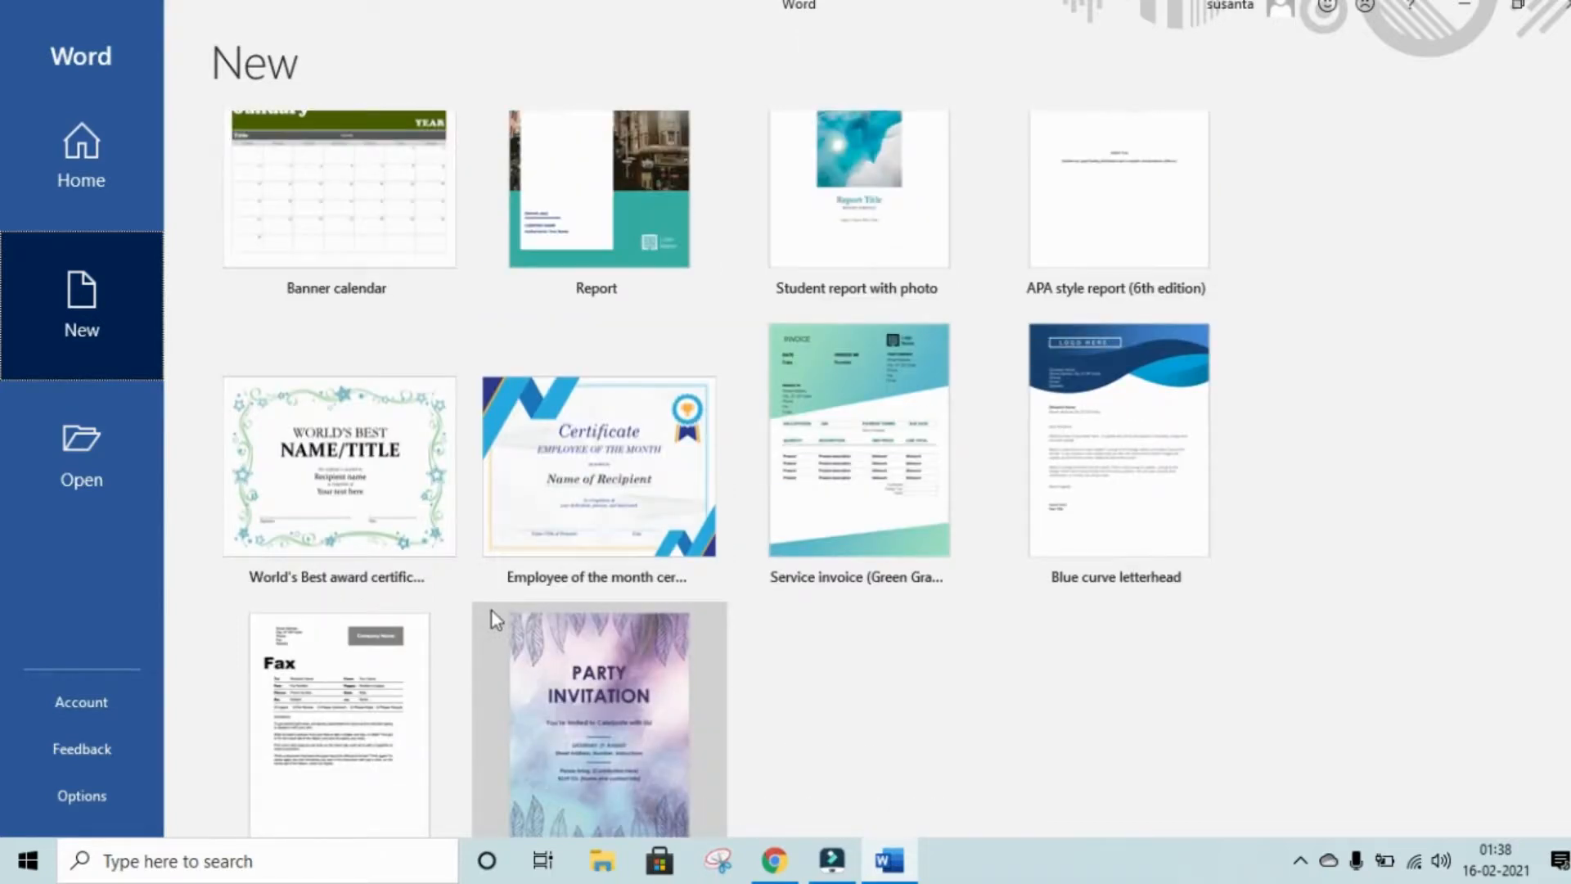
scroll(488, 606, "up", 5)
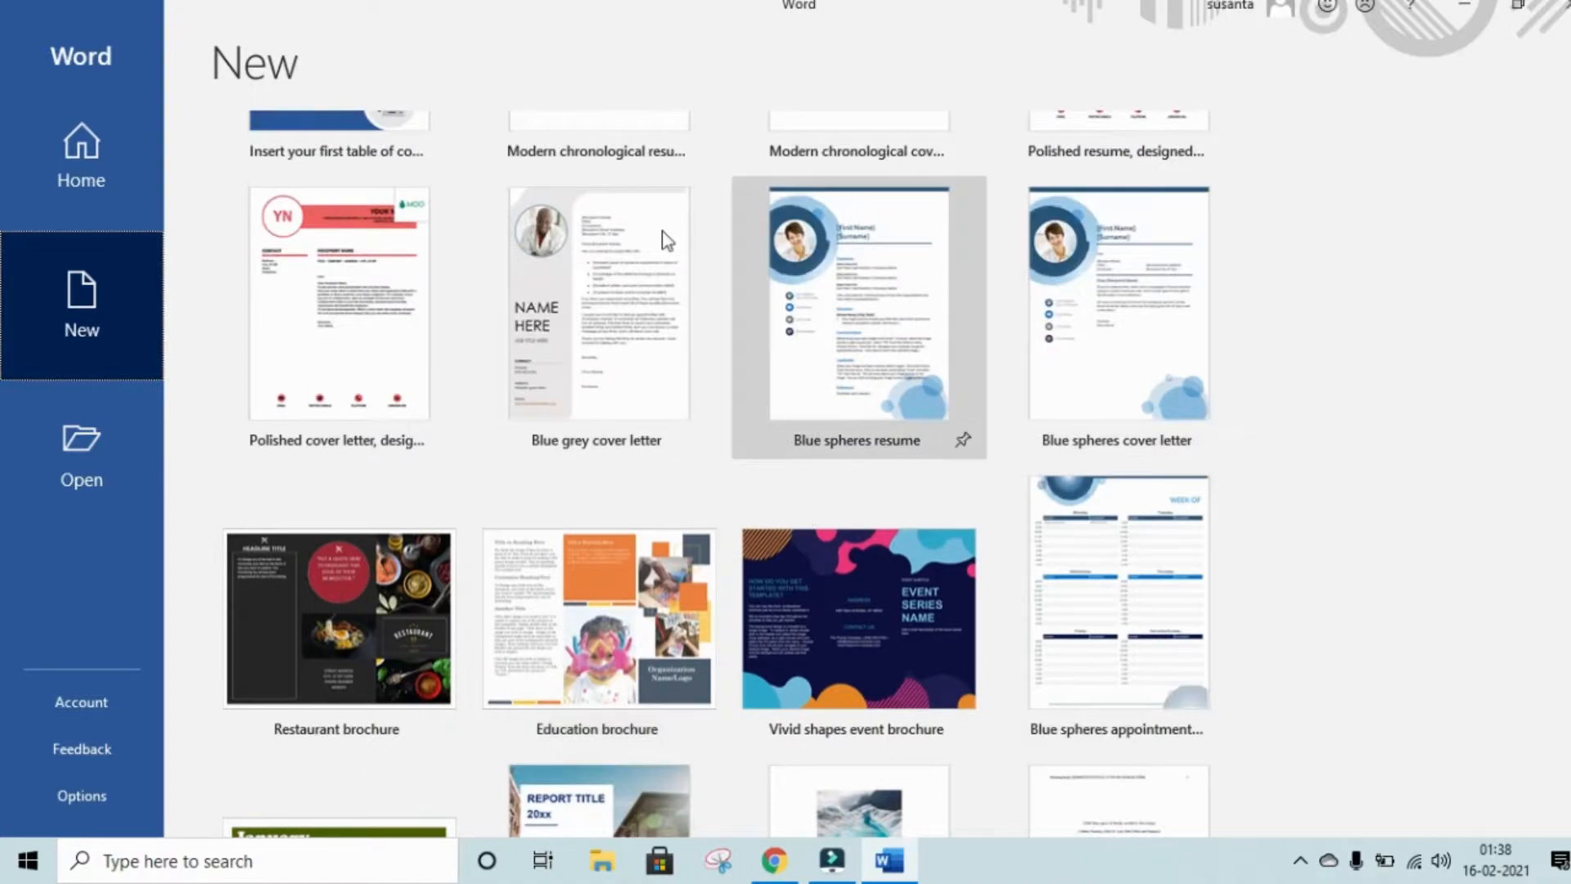
scroll(1064, 614, "up", 12)
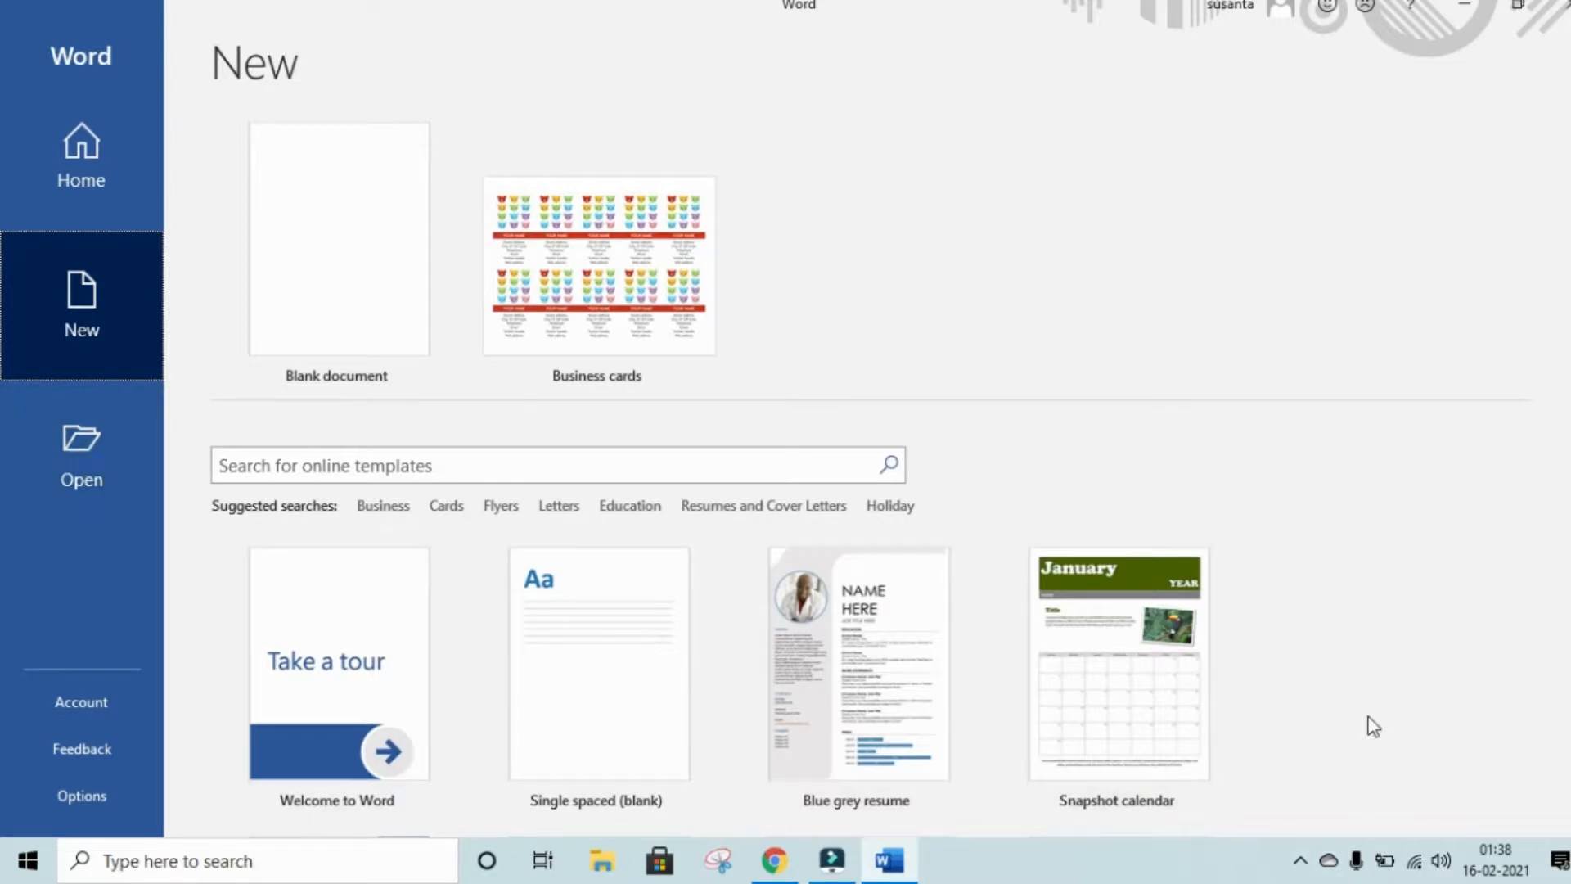
- Create a new blank document
left_click(337, 257)
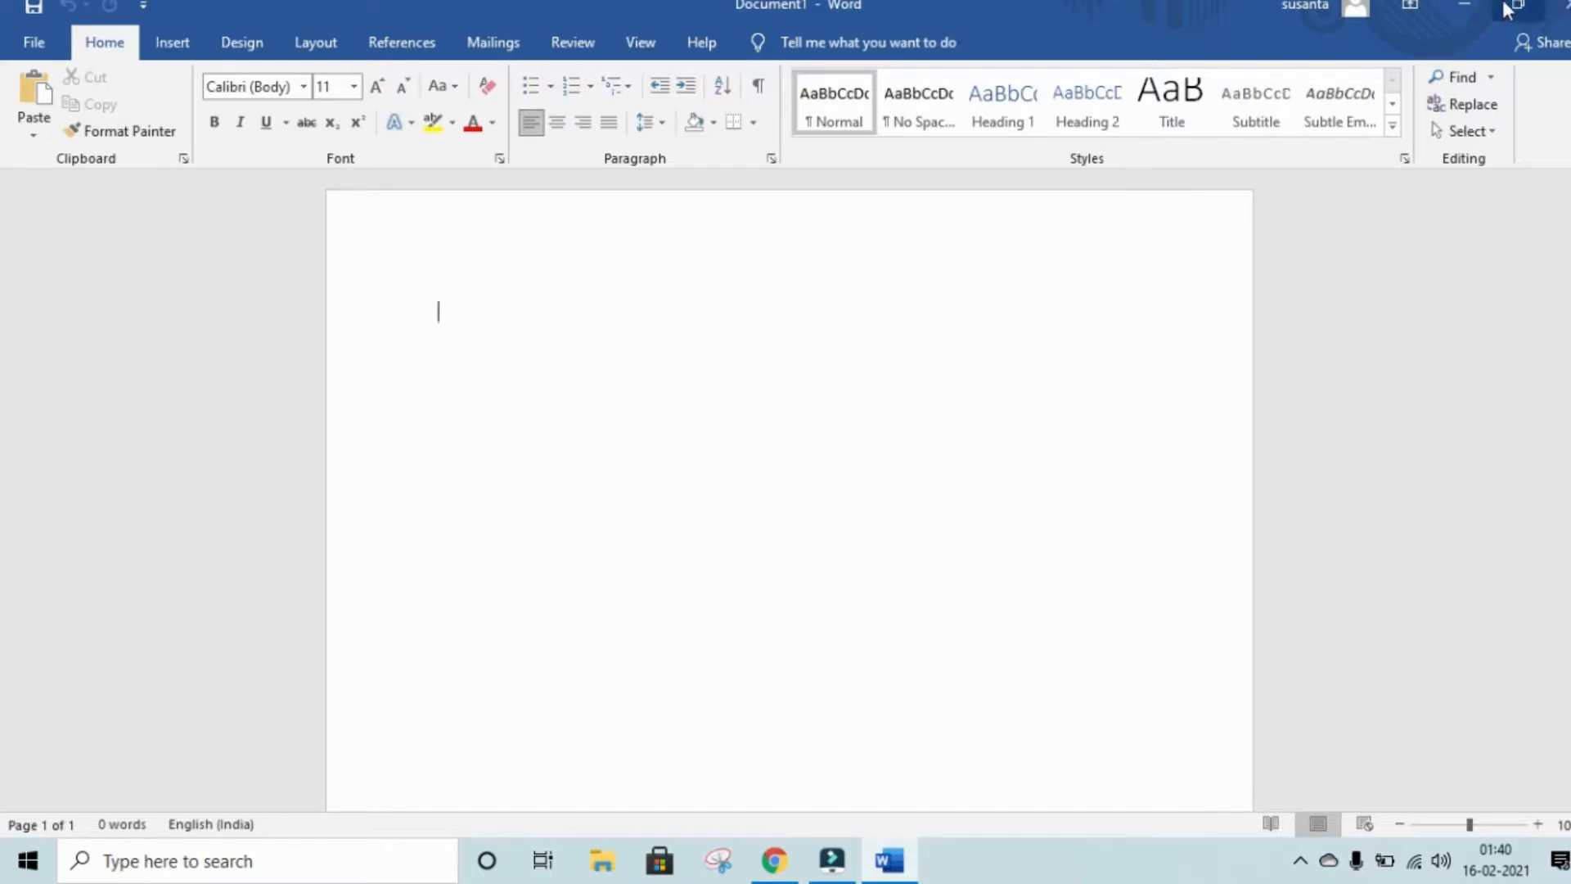
- Minimize and reopen the Word window, and switch it to a smaller floating size and back to full screen
left_click(1463, 7)
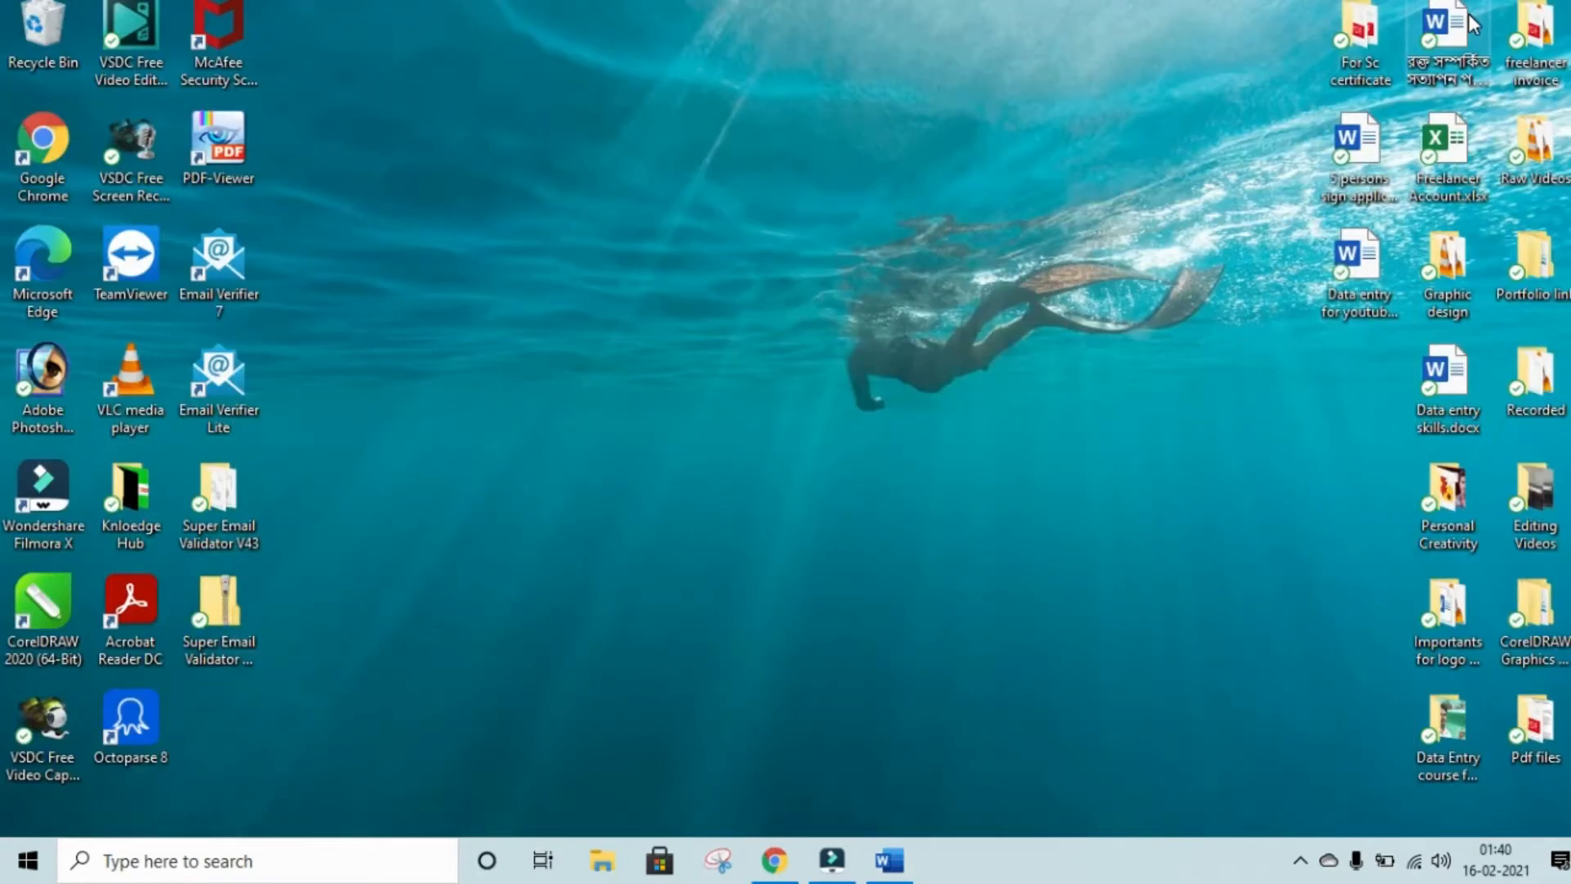
left_click(886, 877)
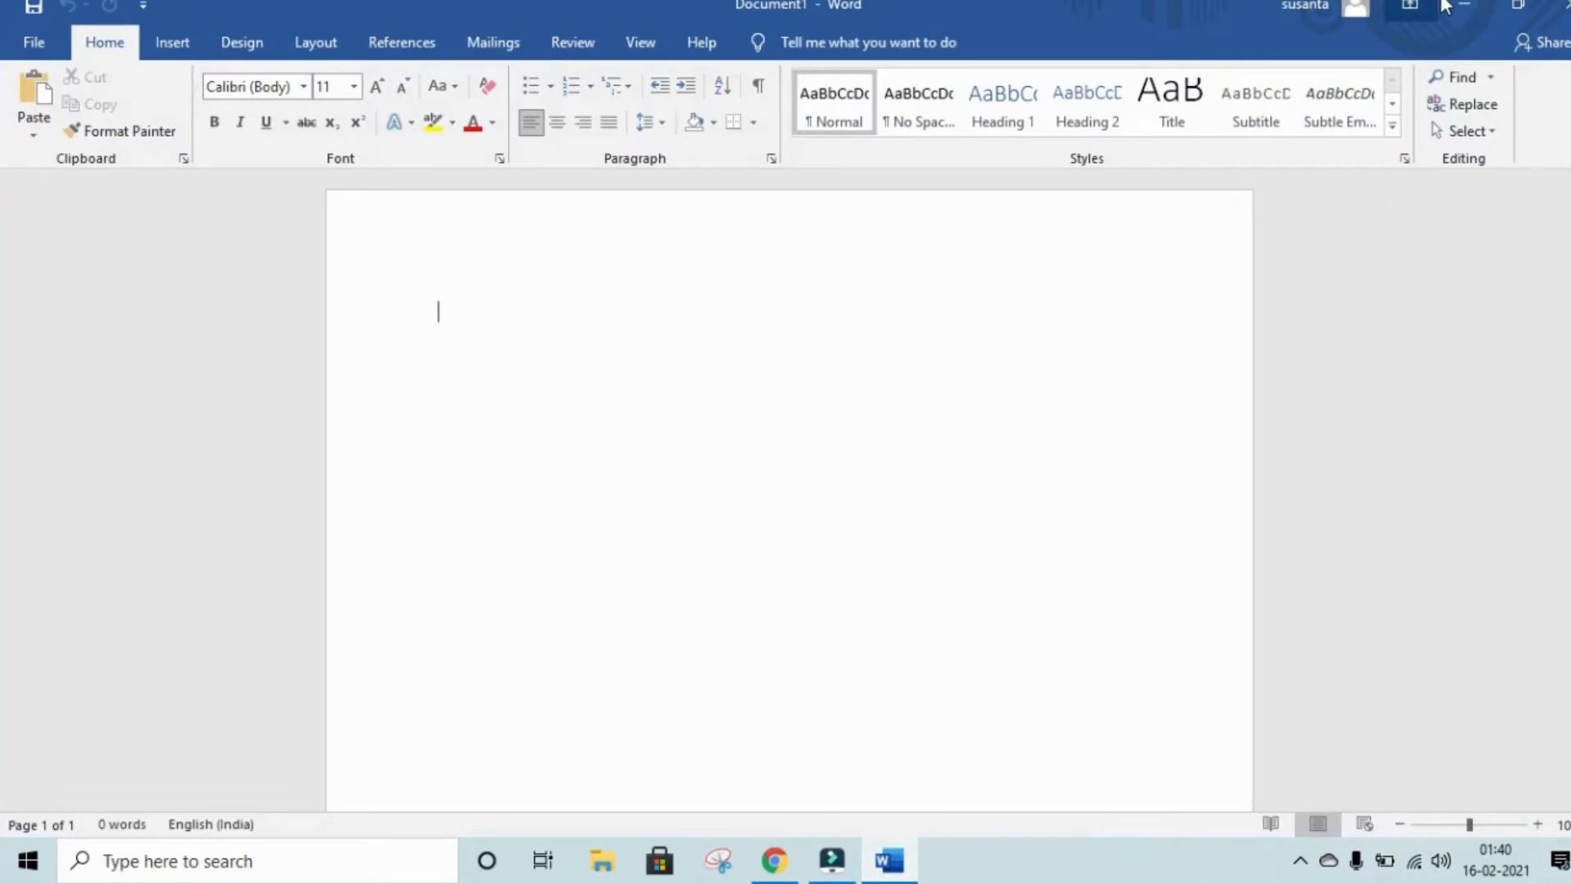
left_click(1518, 4)
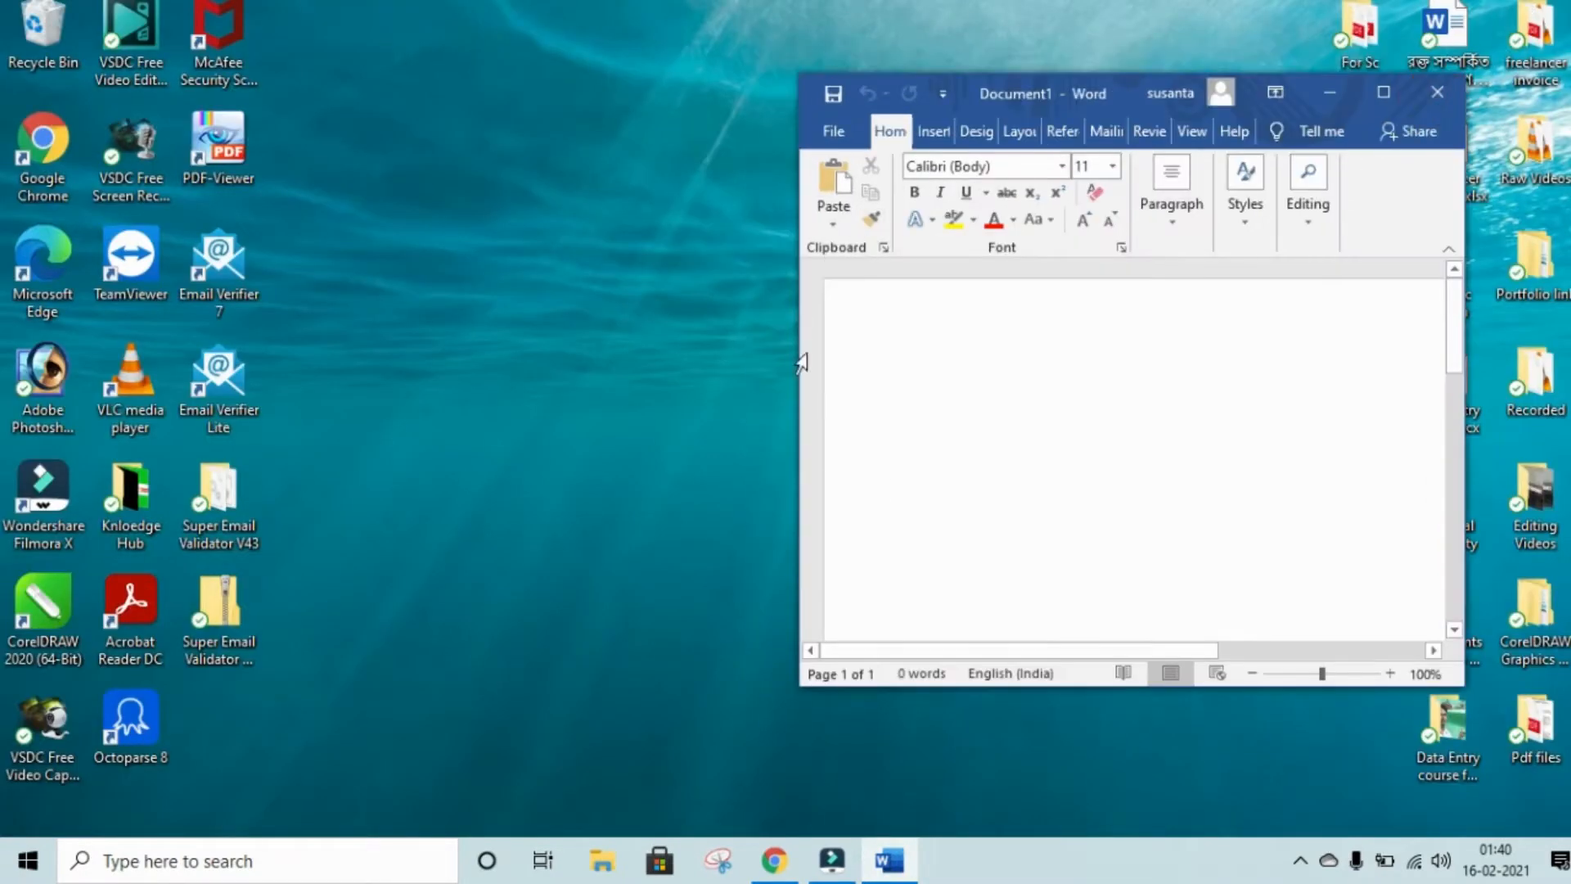
left_click(1382, 97)
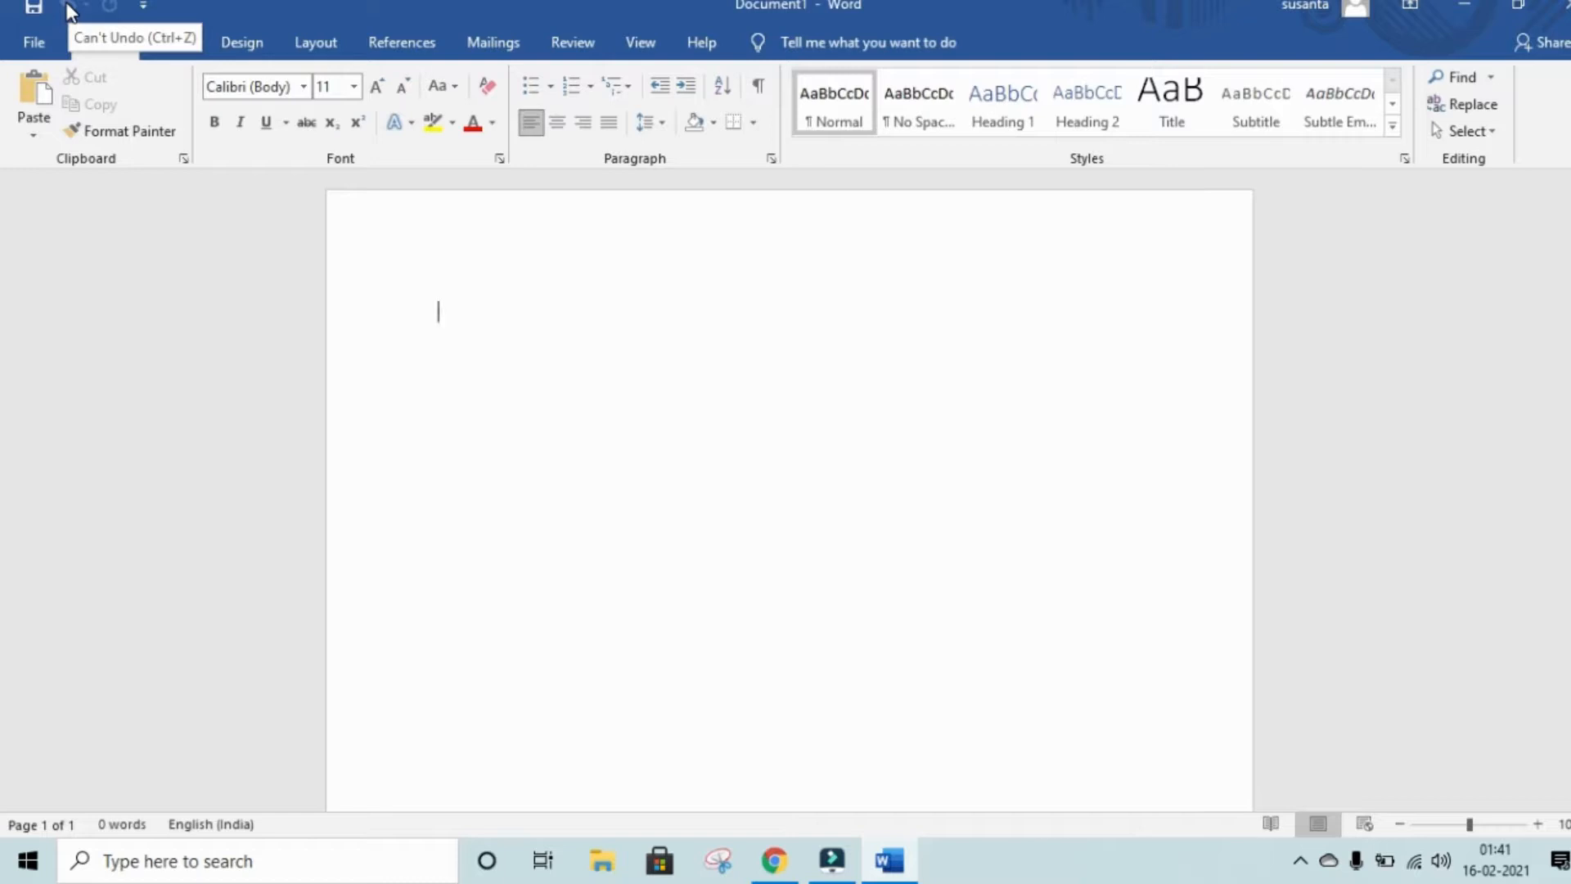
- Move the Quick Access Toolbar below the ribbon and back above it
left_click(137, 7)
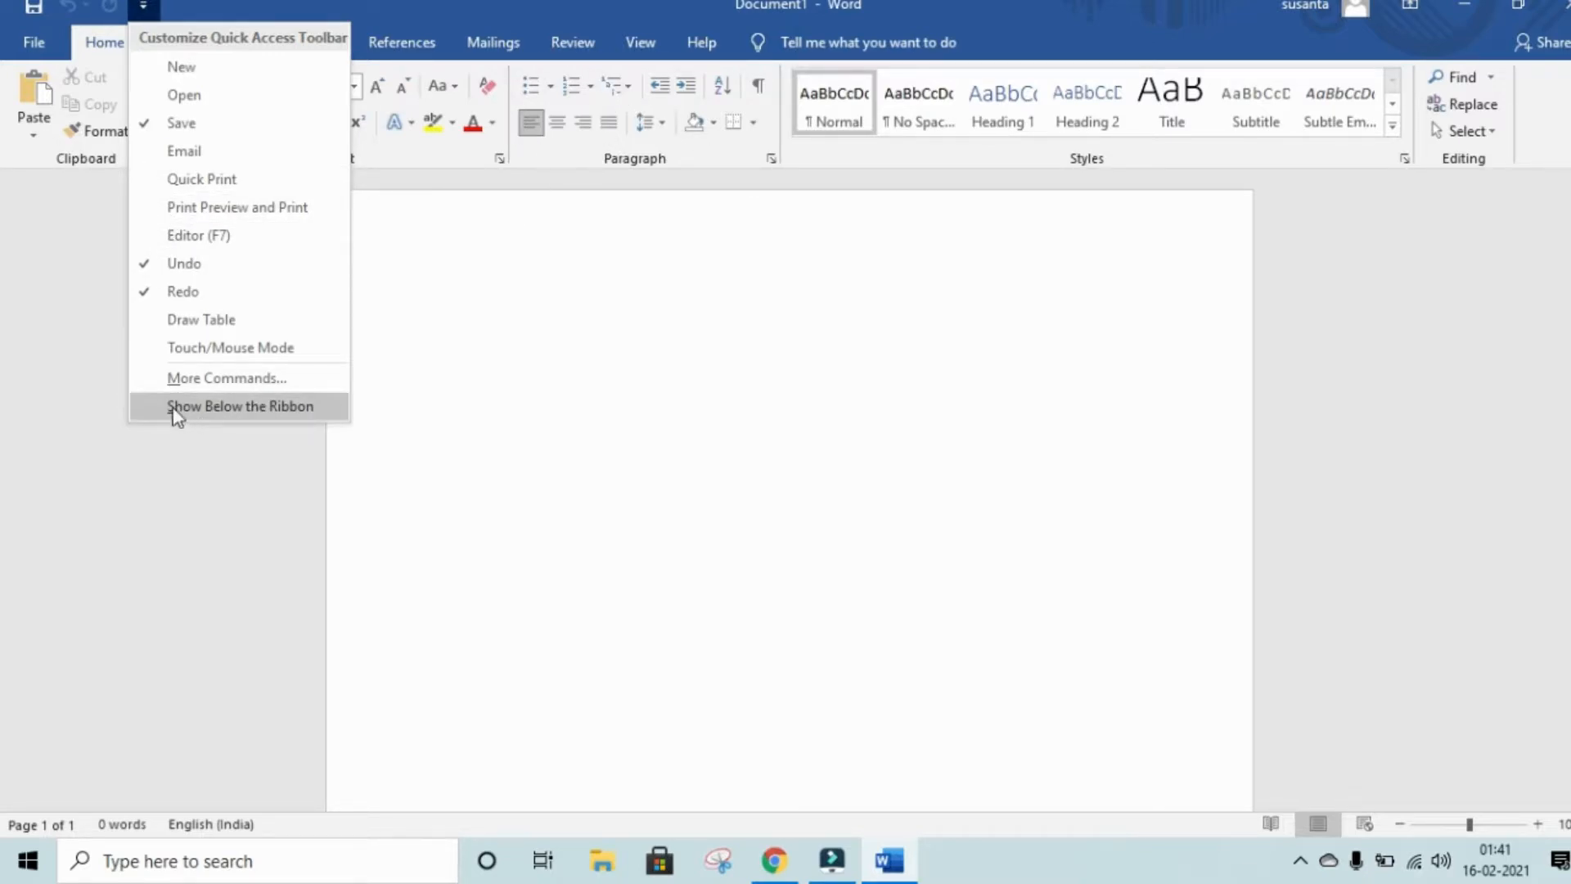
left_click(245, 407)
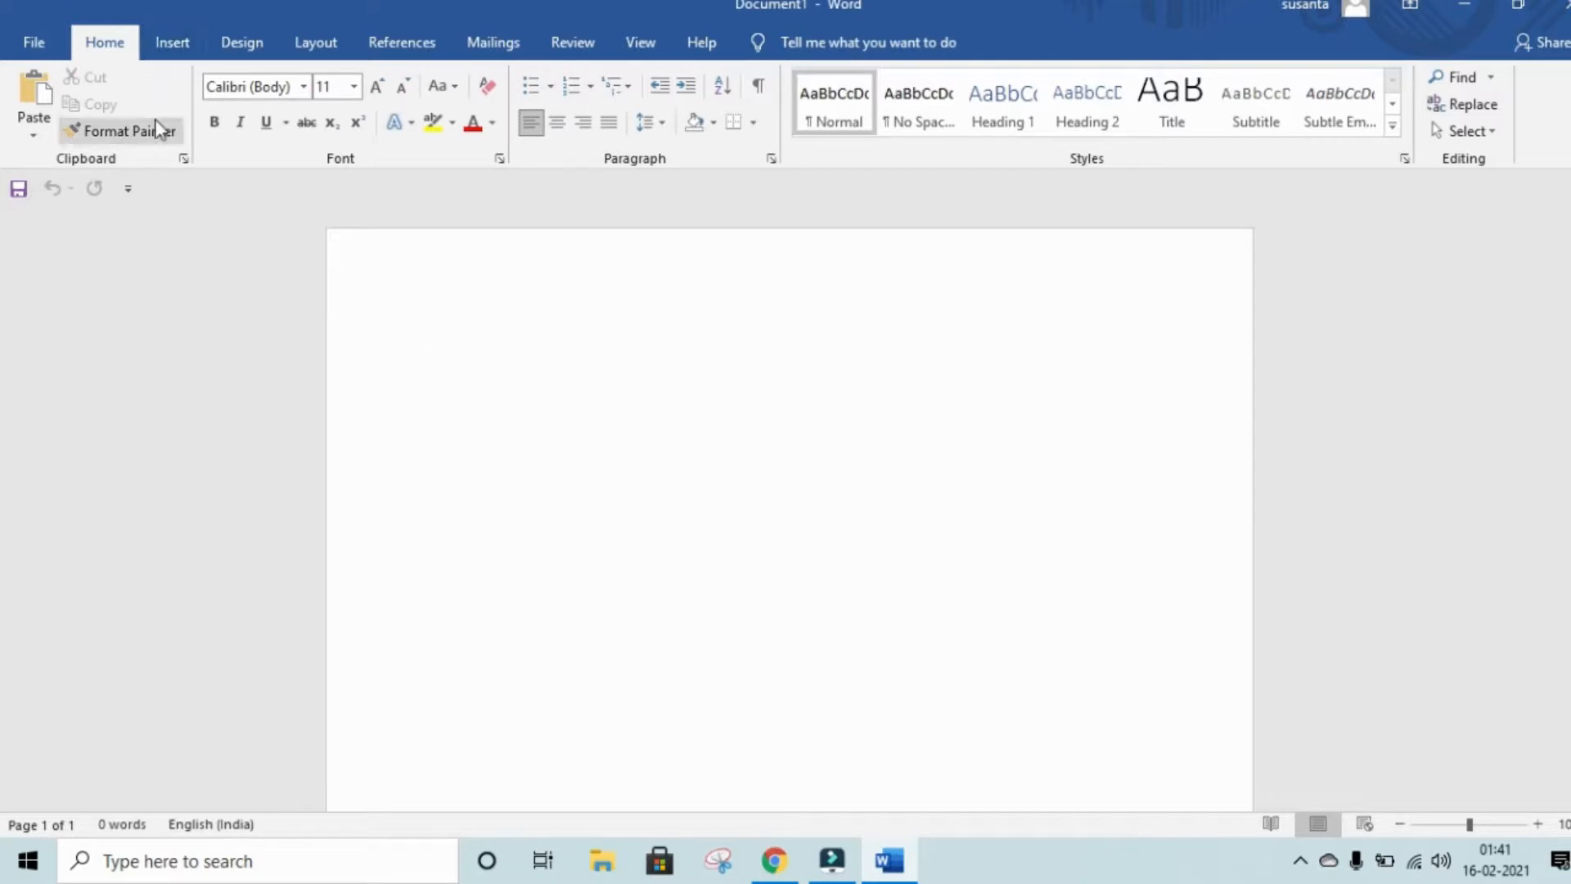
left_click(128, 188)
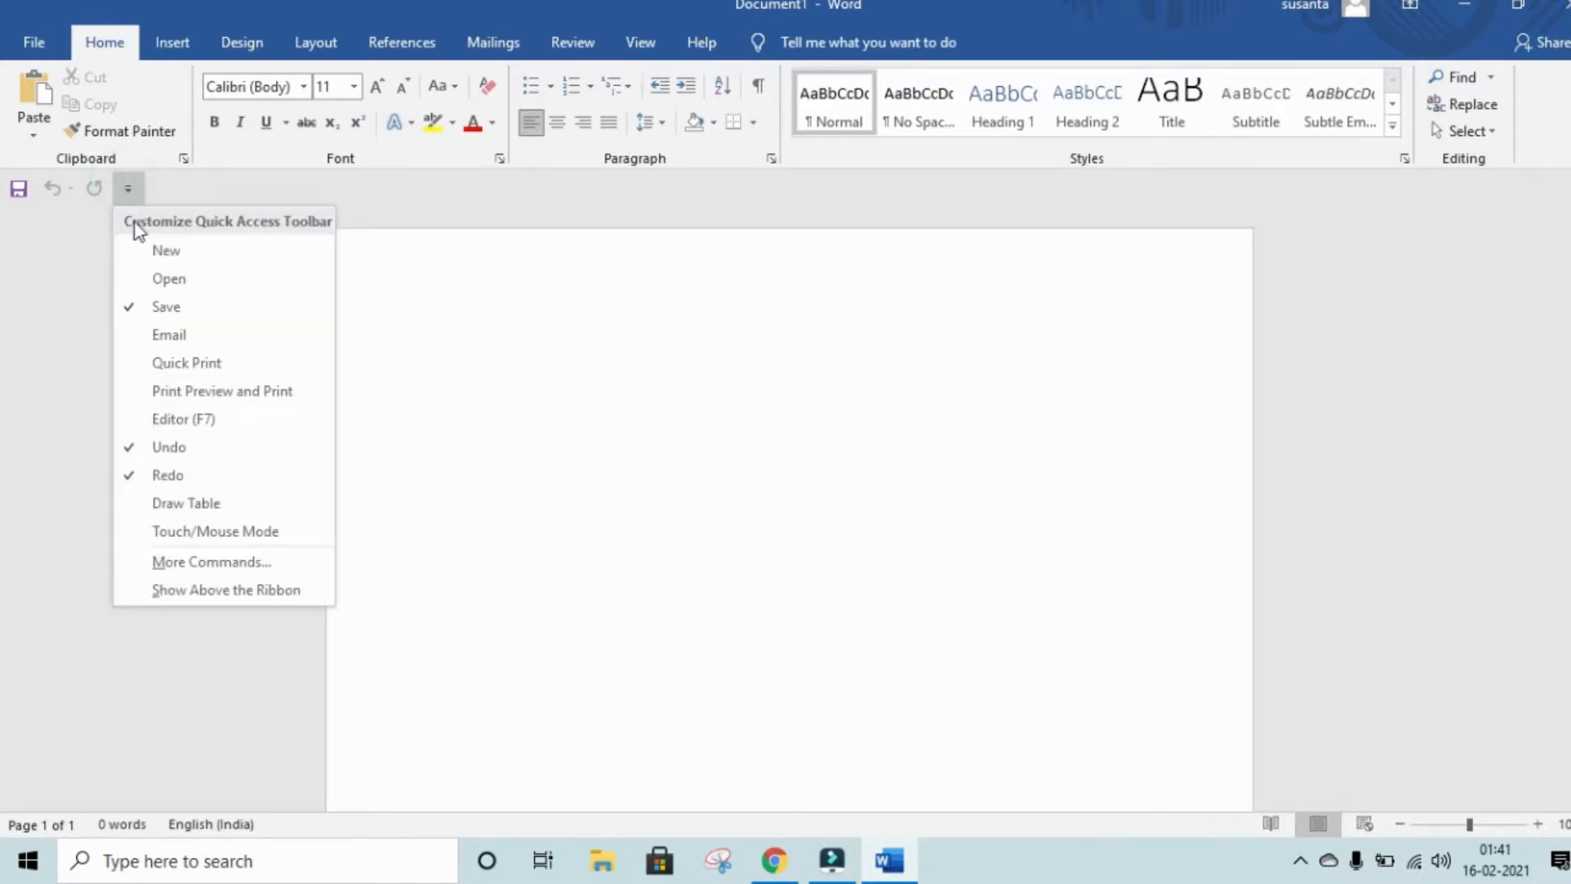
left_click(287, 609)
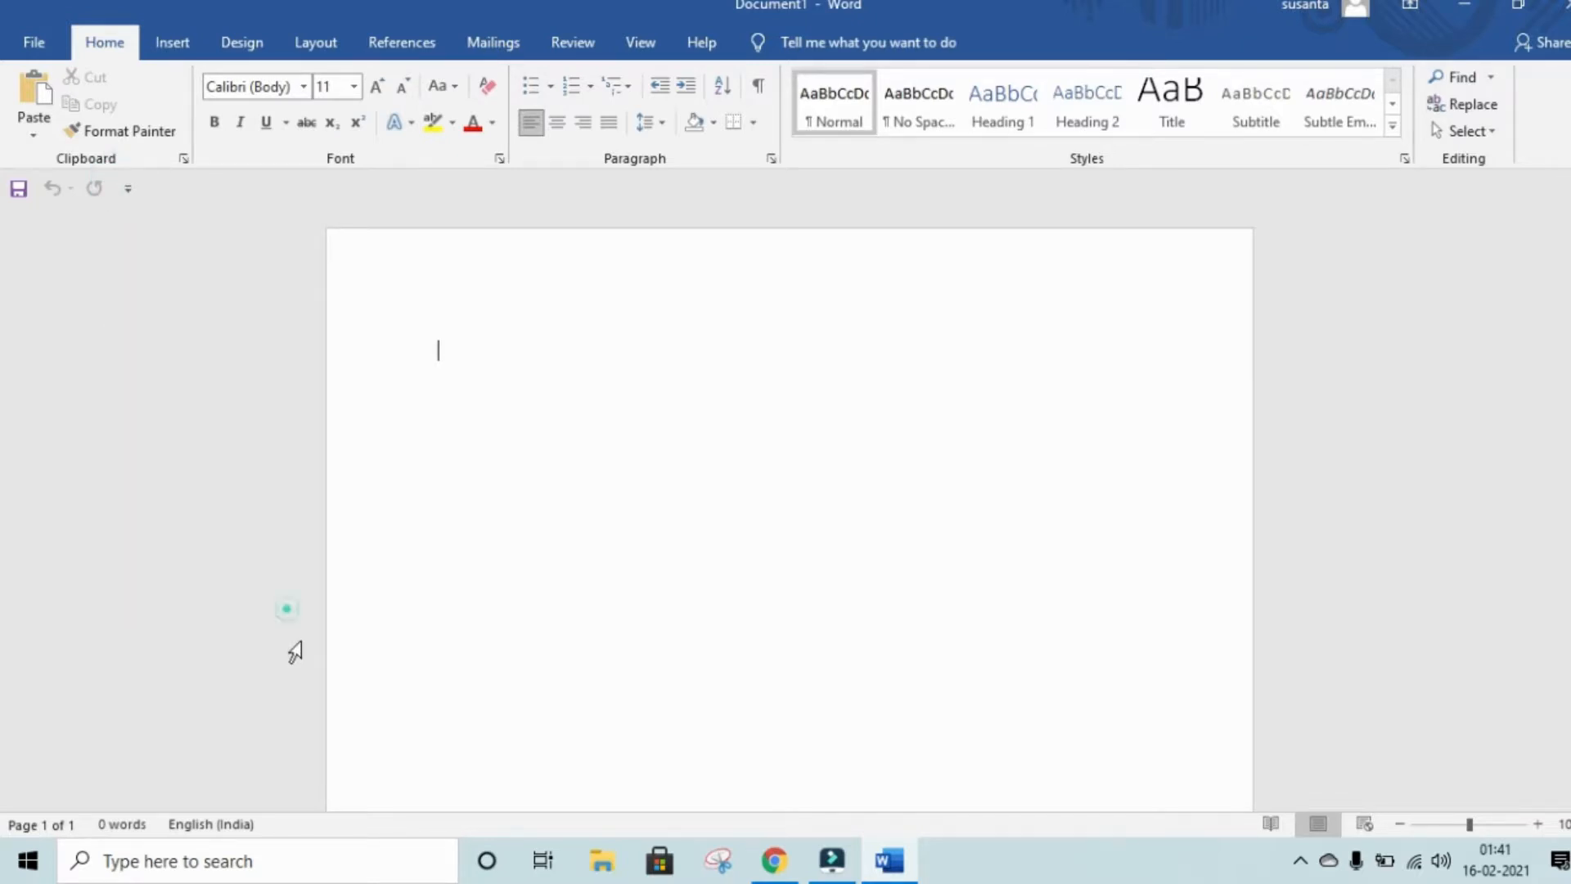
left_click(128, 190)
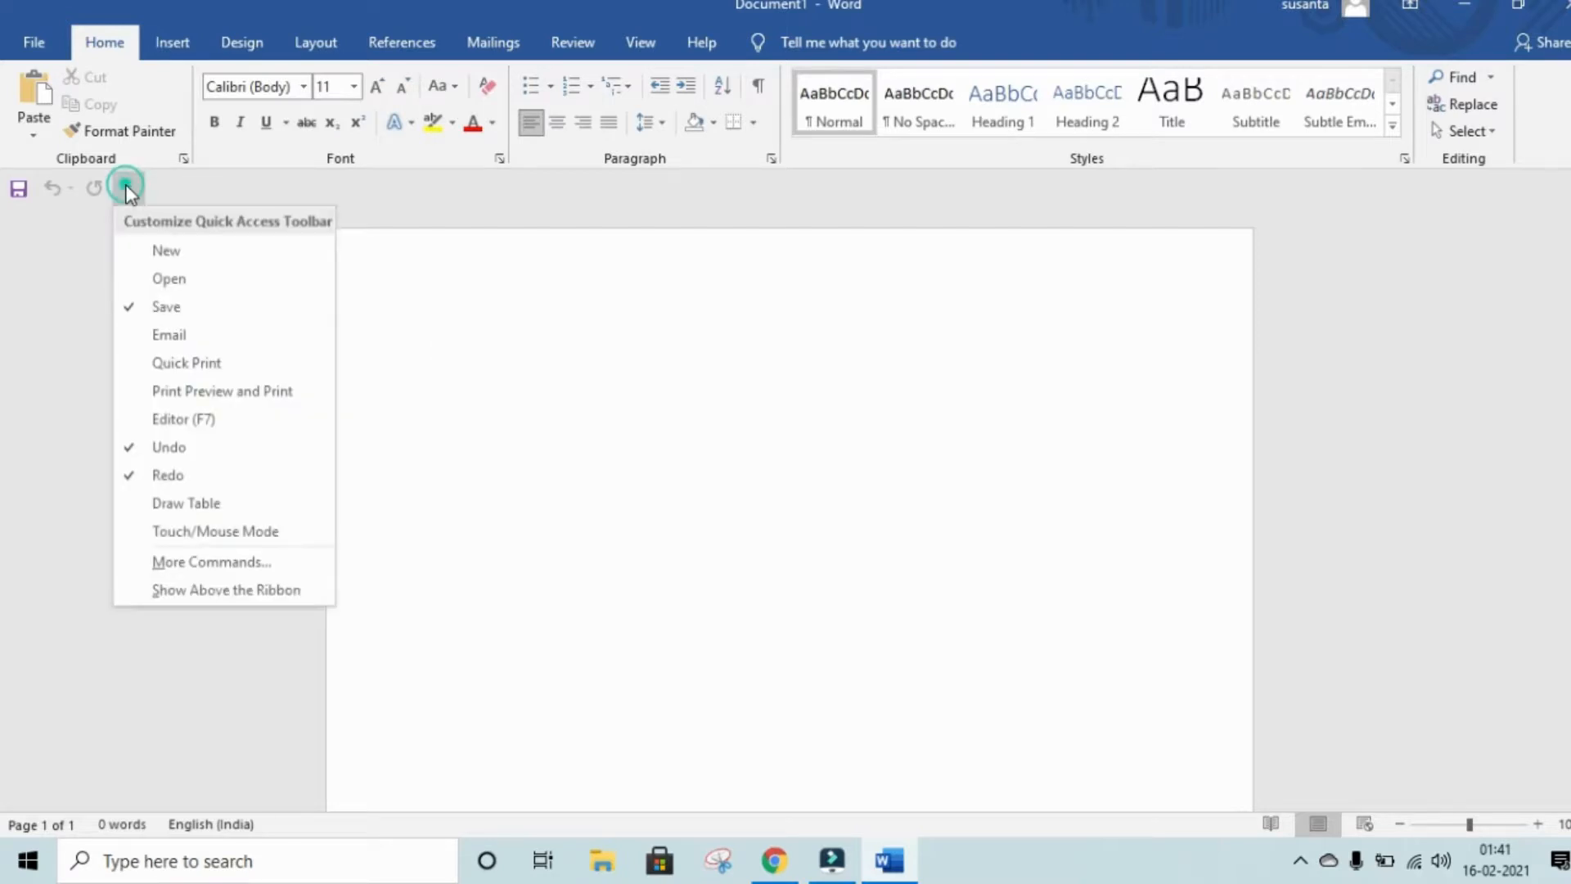
left_click(239, 590)
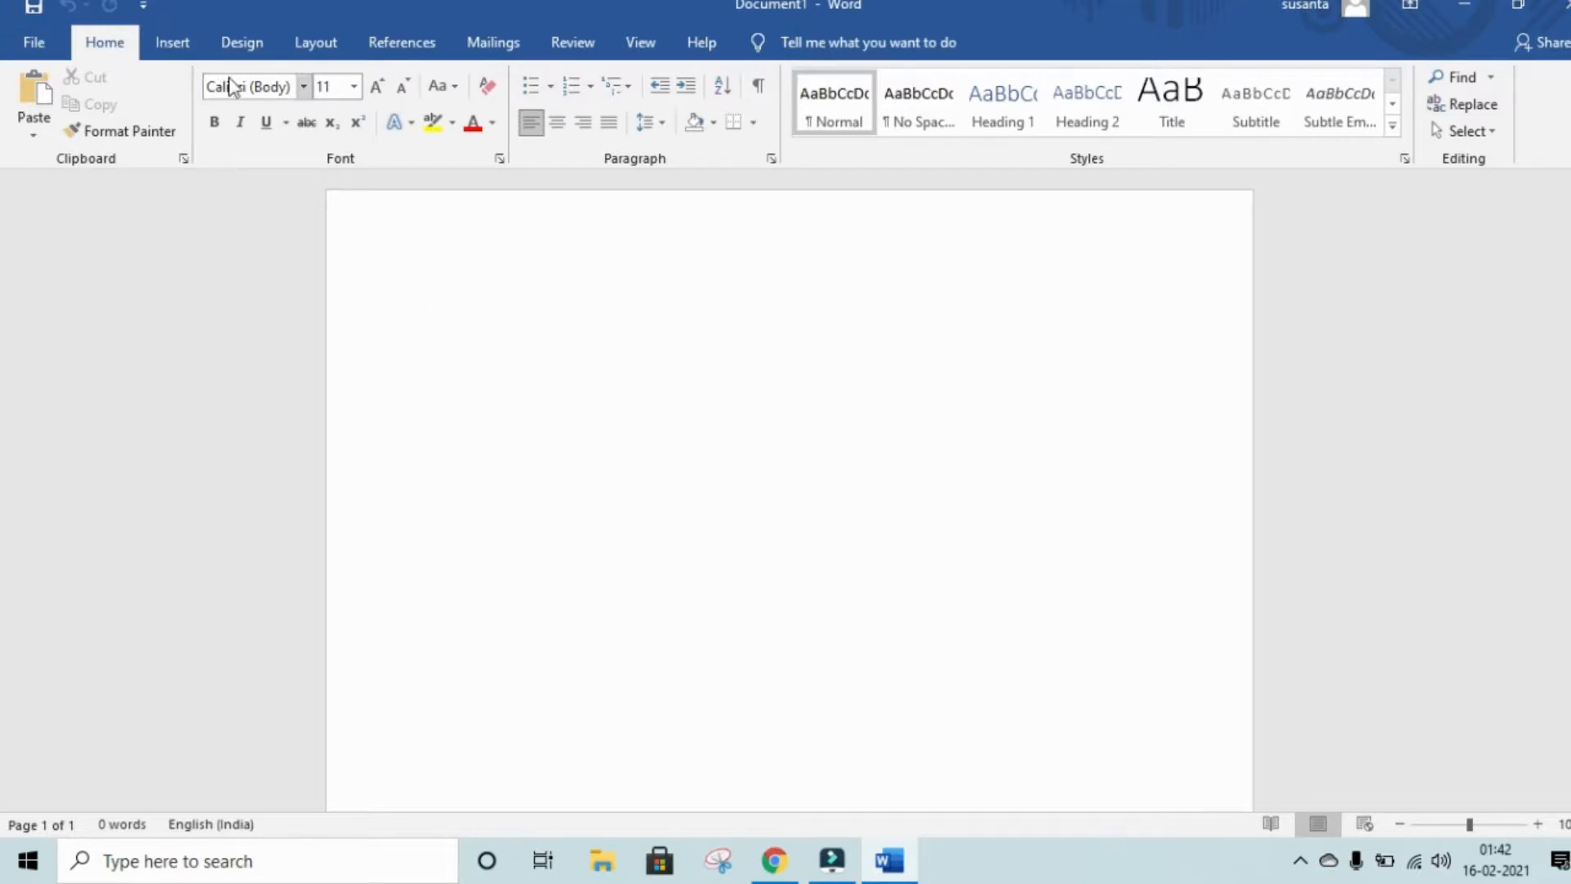
- Examine Word's file management options and, back in the document, the commands for inserting content
left_click(46, 47)
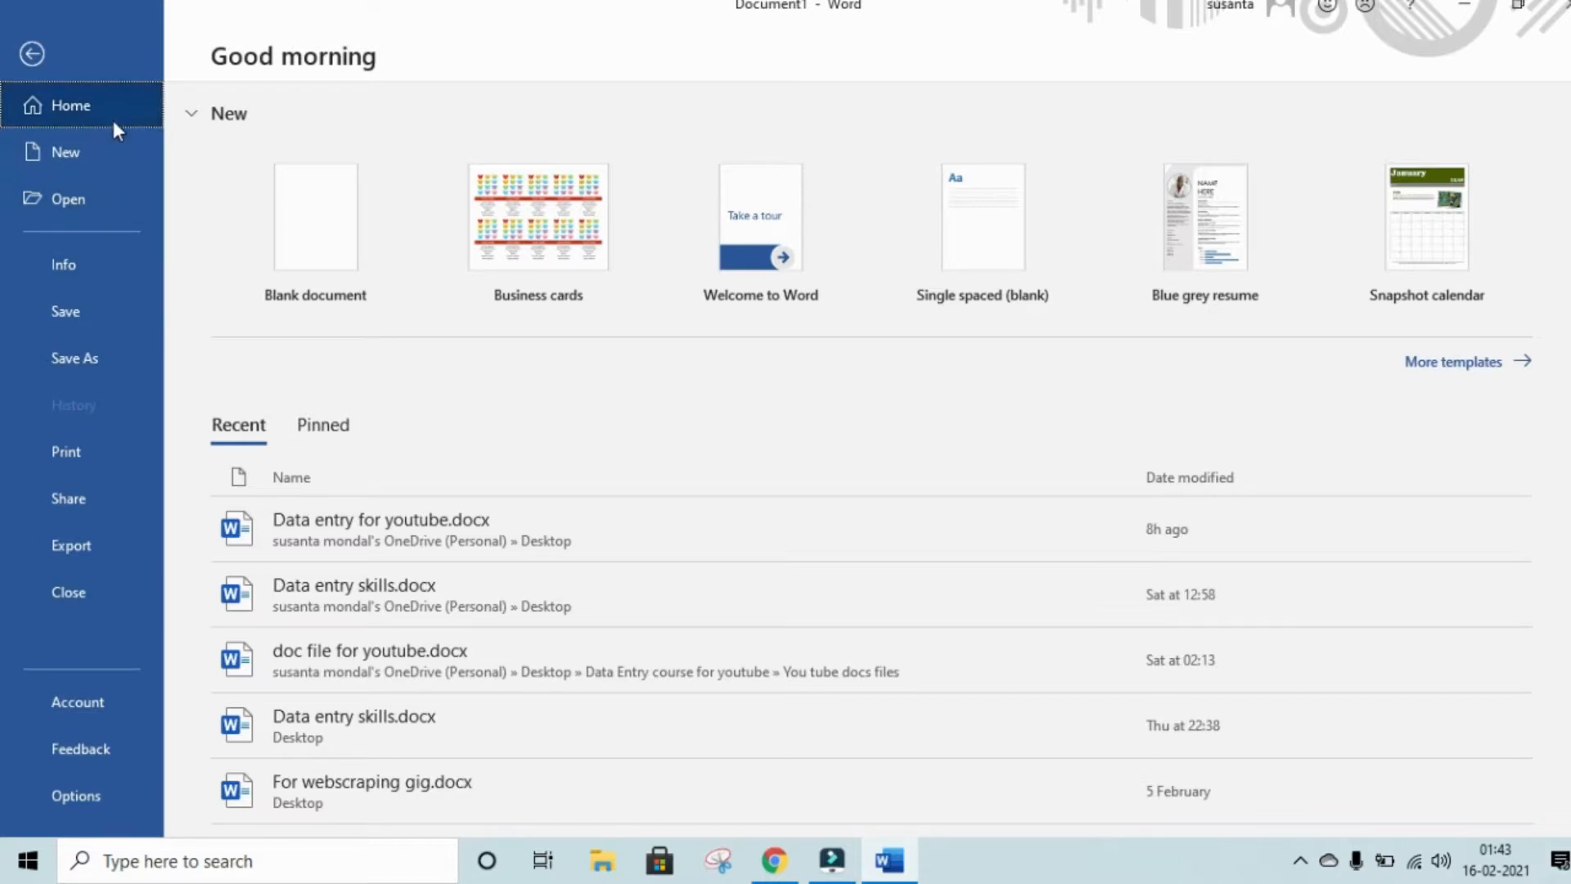
left_click(31, 54)
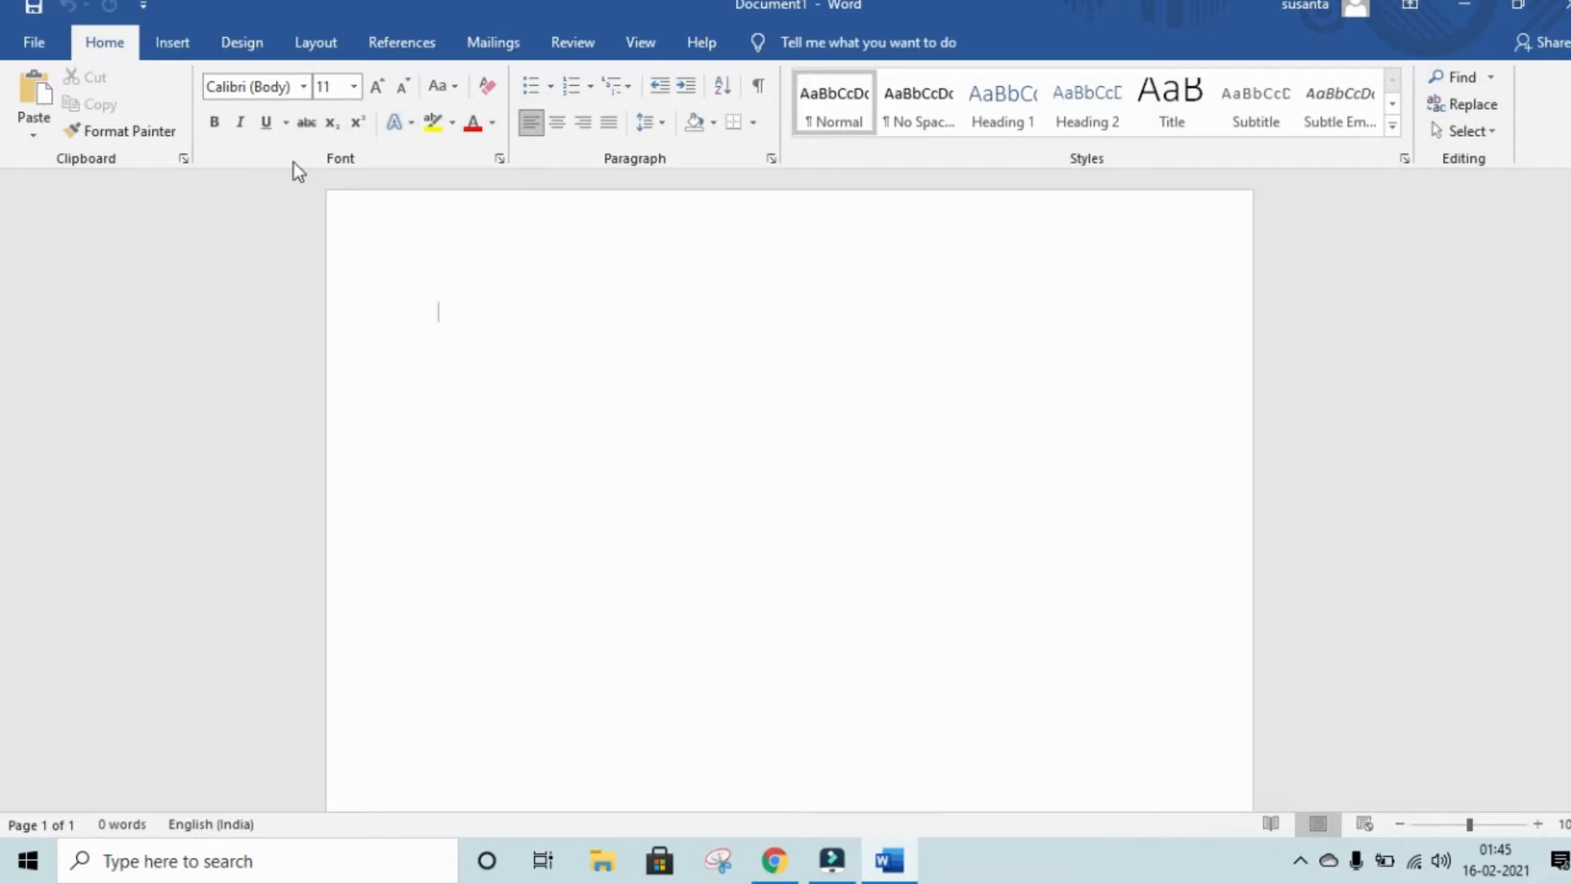
left_click(175, 40)
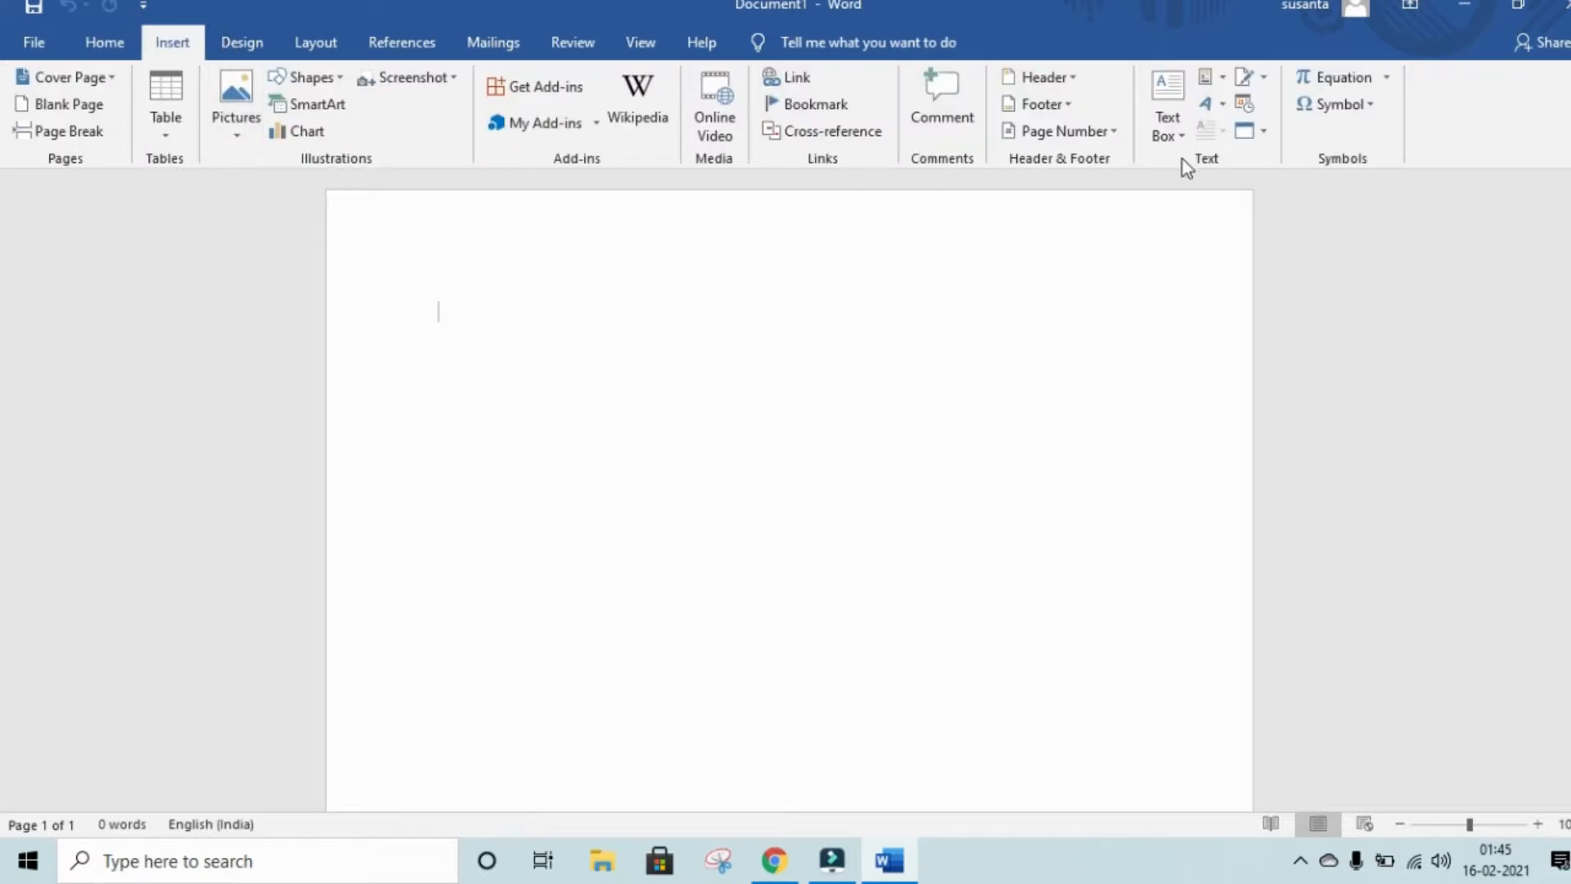
- Examine the document design commands, return to the basic formatting commands and look over the blank page
left_click(256, 35)
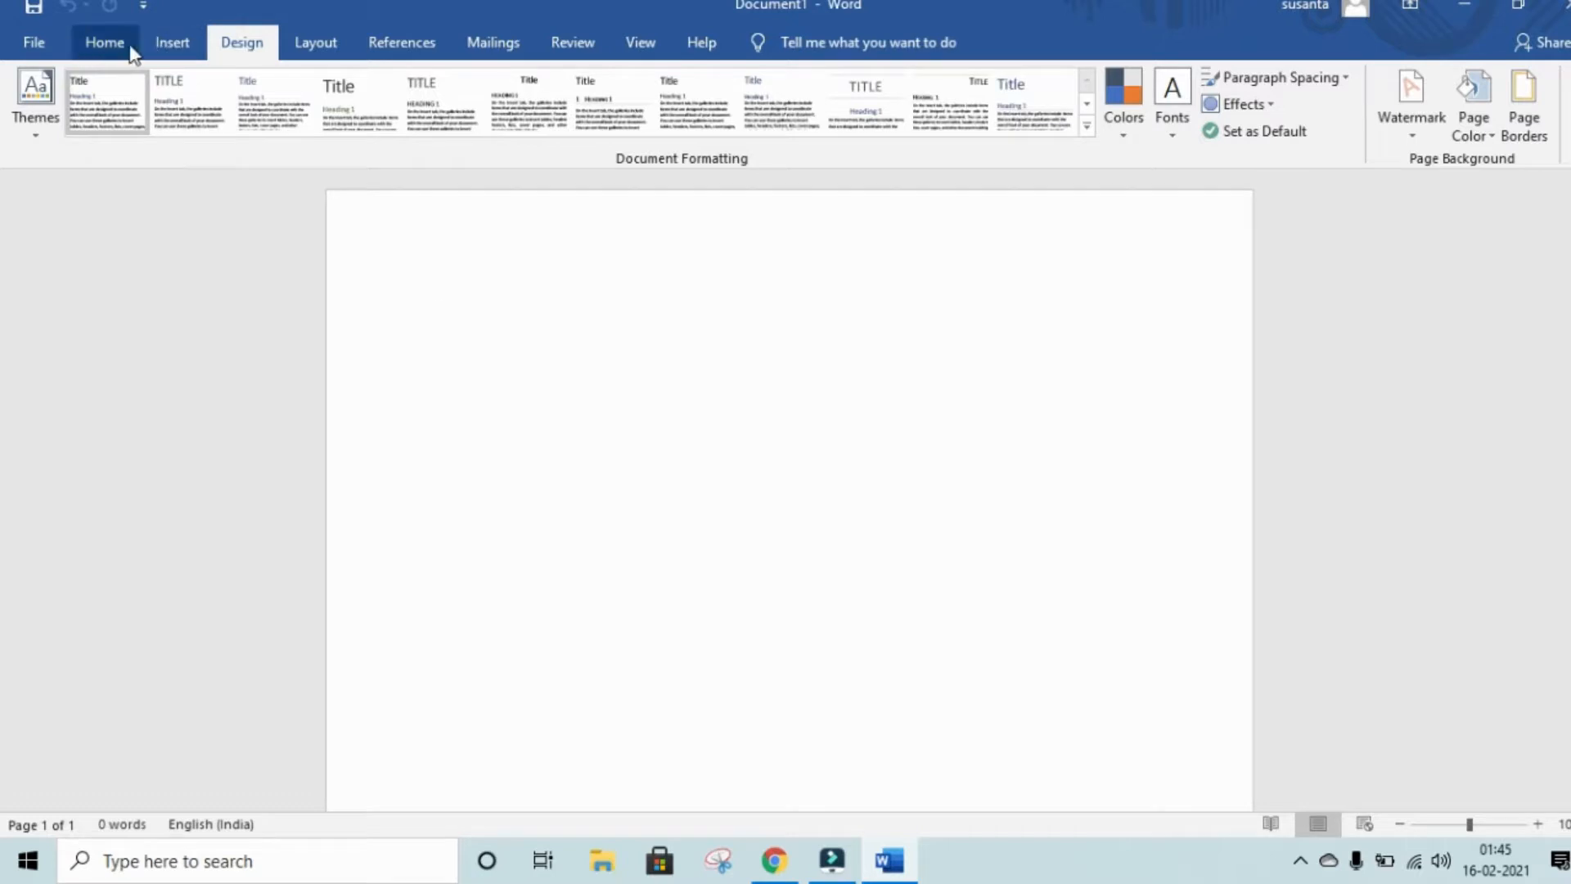
left_click(105, 42)
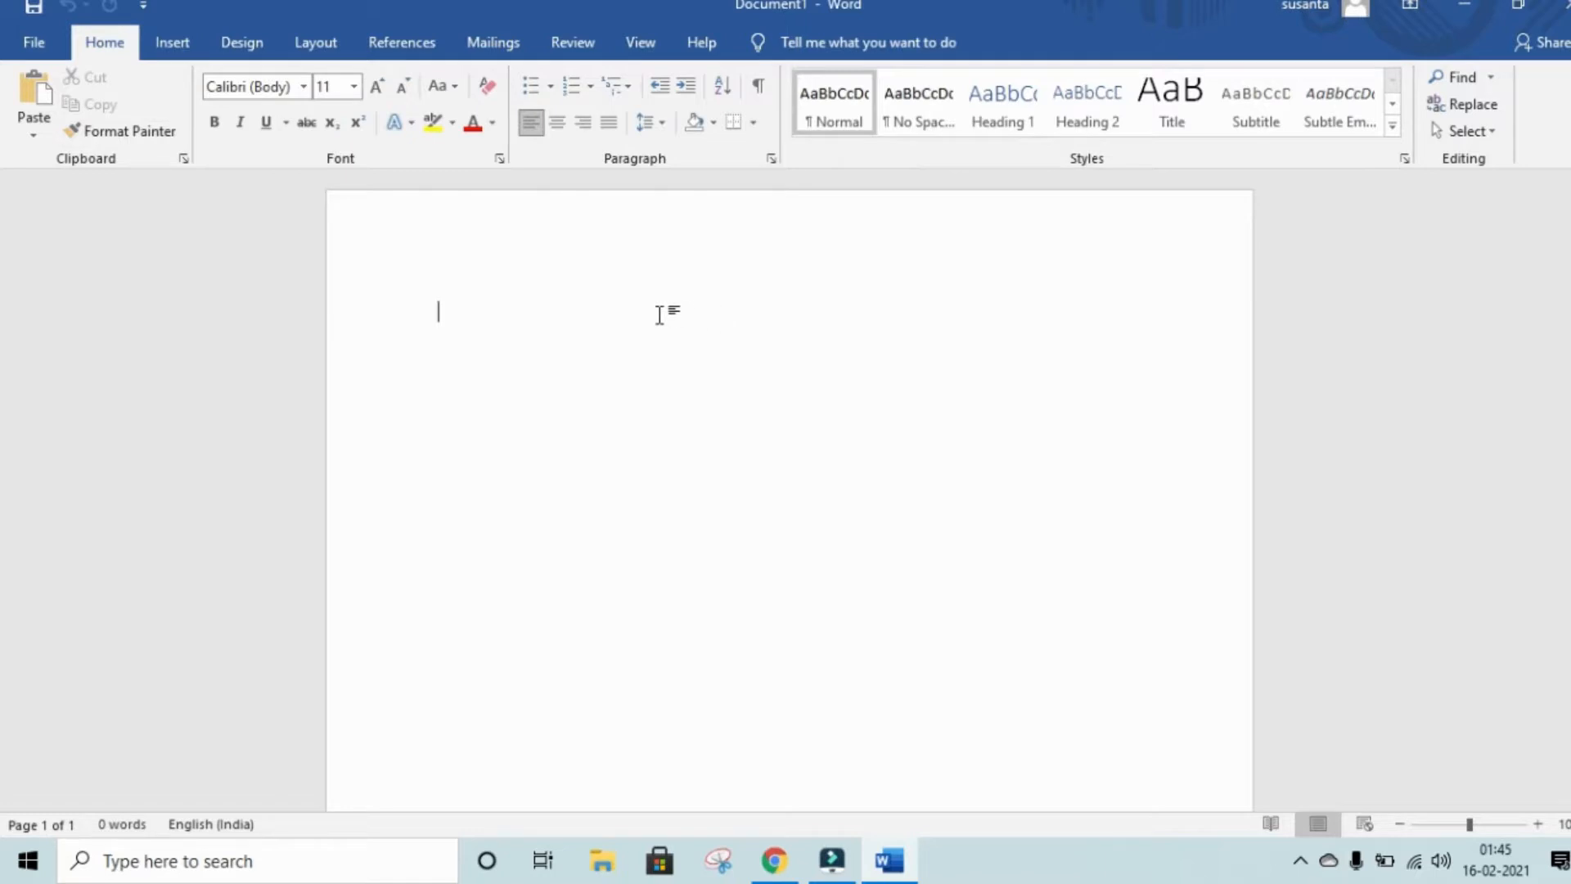
scroll(659, 315, "down", 1)
scroll(657, 319, "up", 1)
scroll(656, 394, "down", 1)
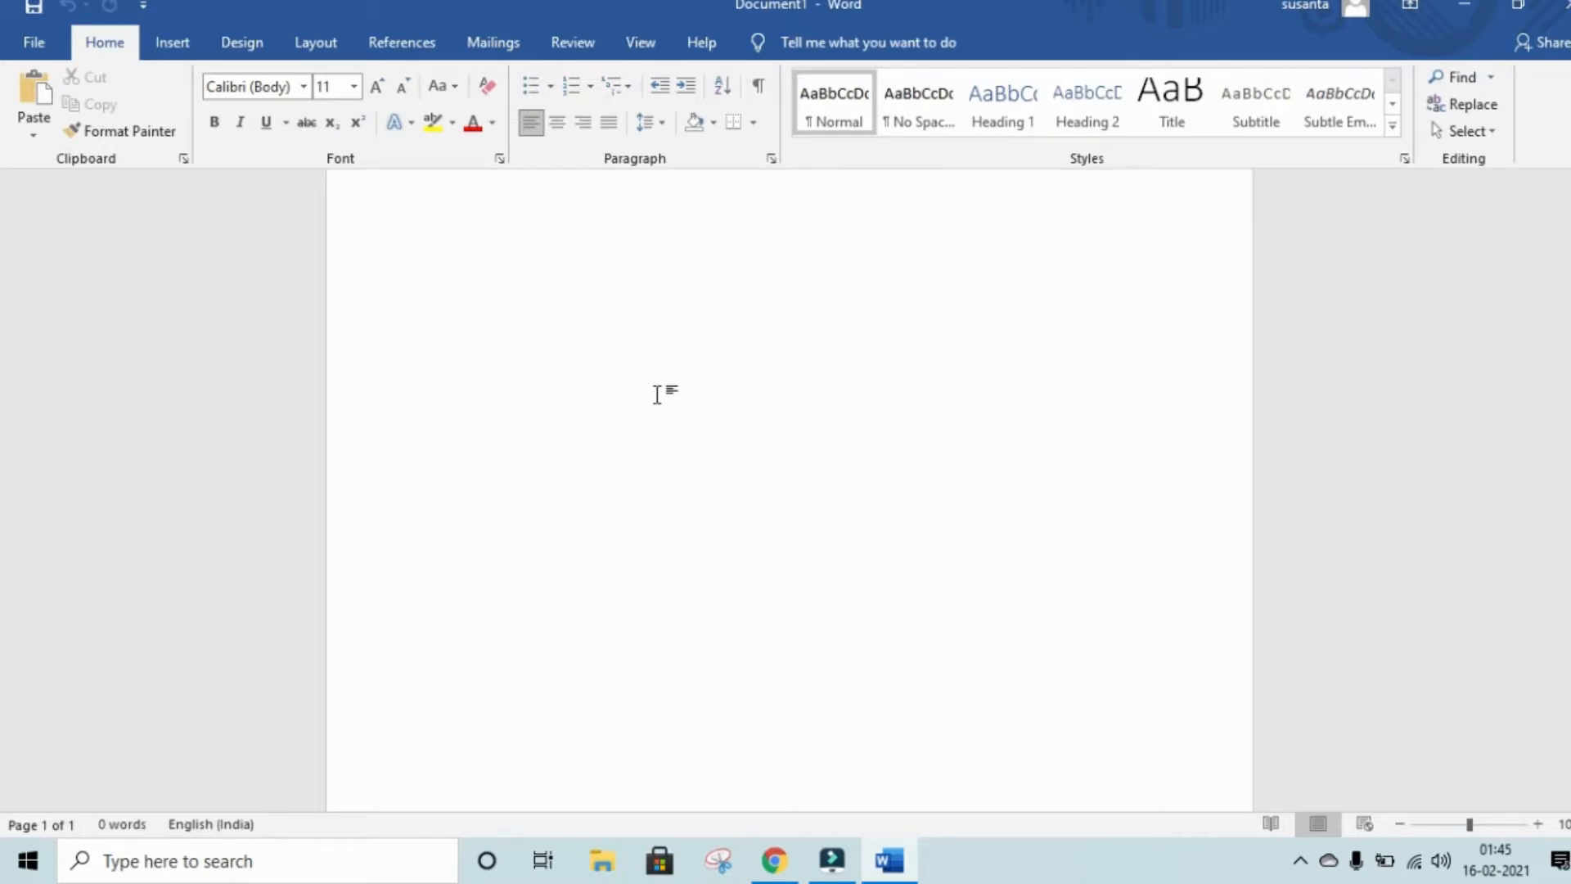
scroll(657, 394, "up", 1)
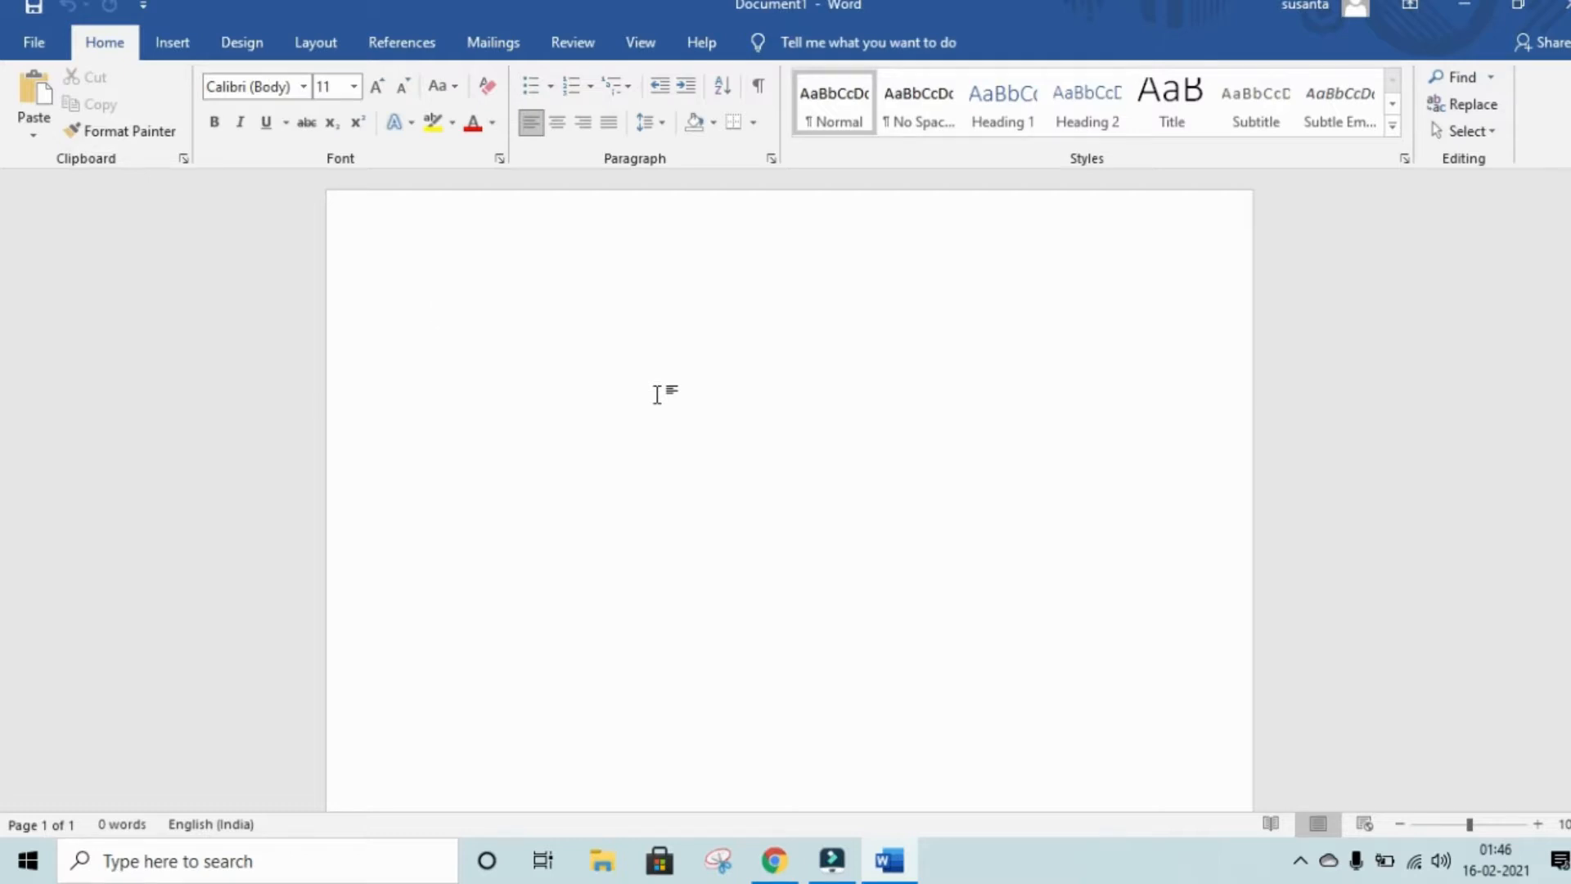
- Fill the blank document with sample paragraphs using the =rand() function
type("=")
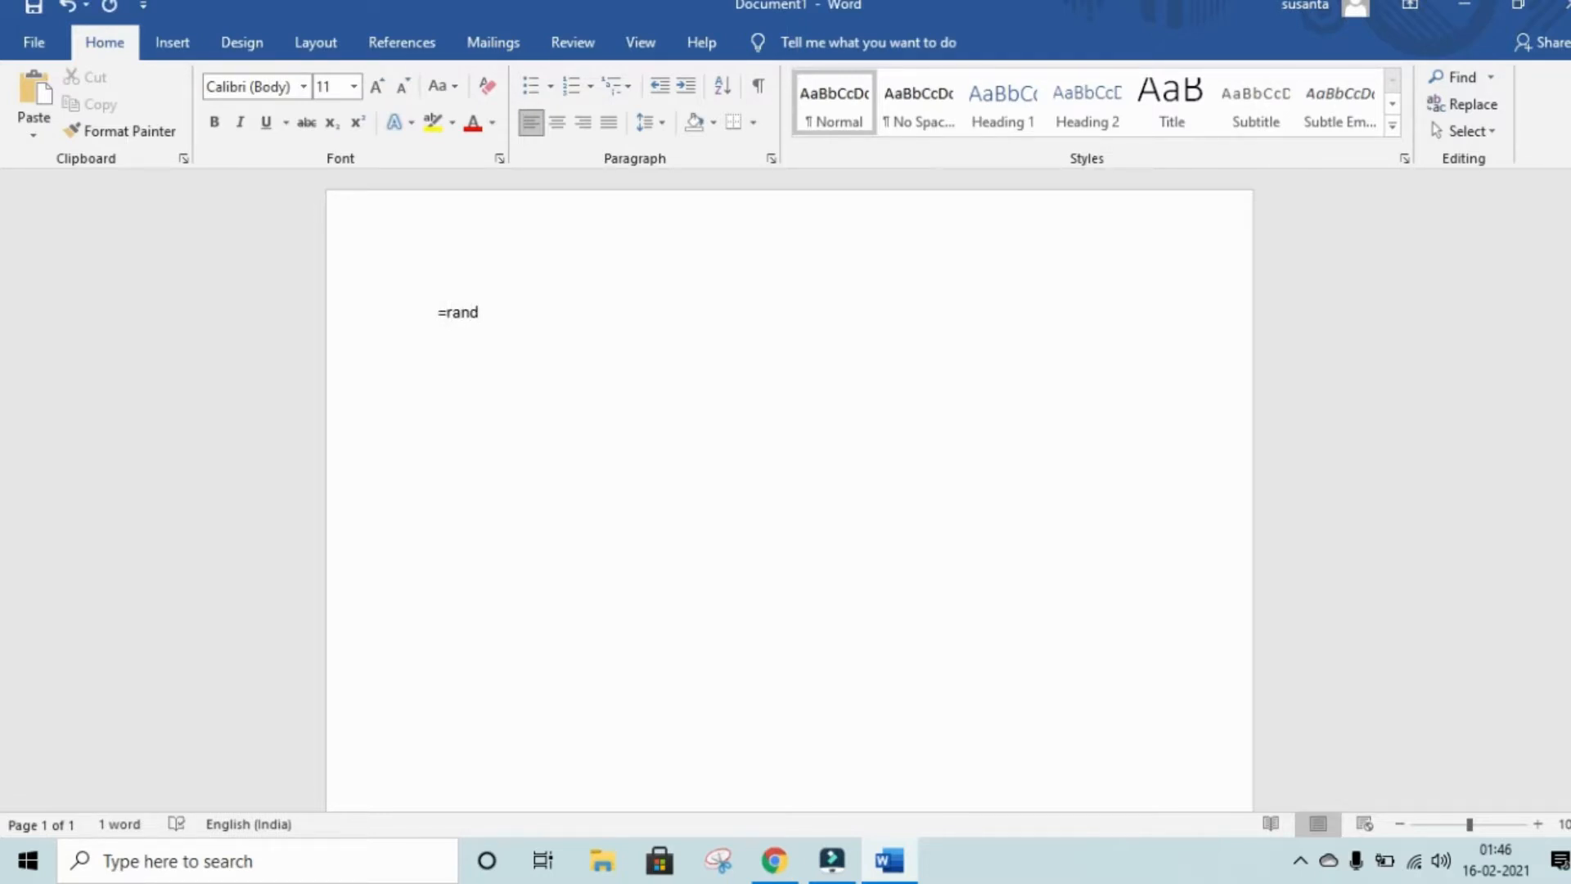
type("rand()")
key("Return")
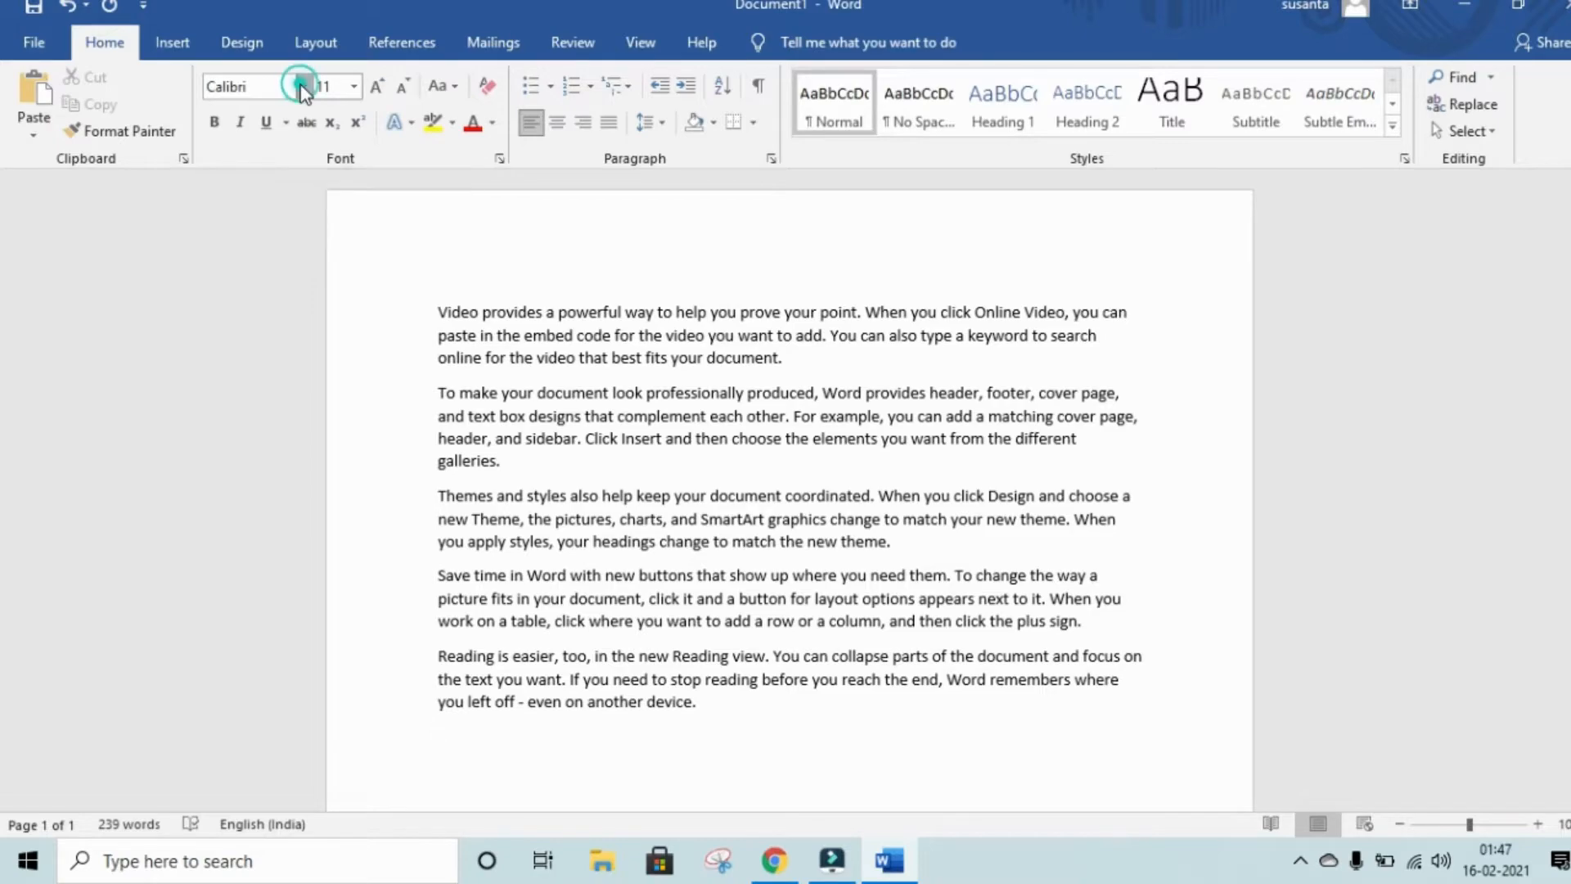
- Look through the list of available fonts without applying any
left_click(303, 87)
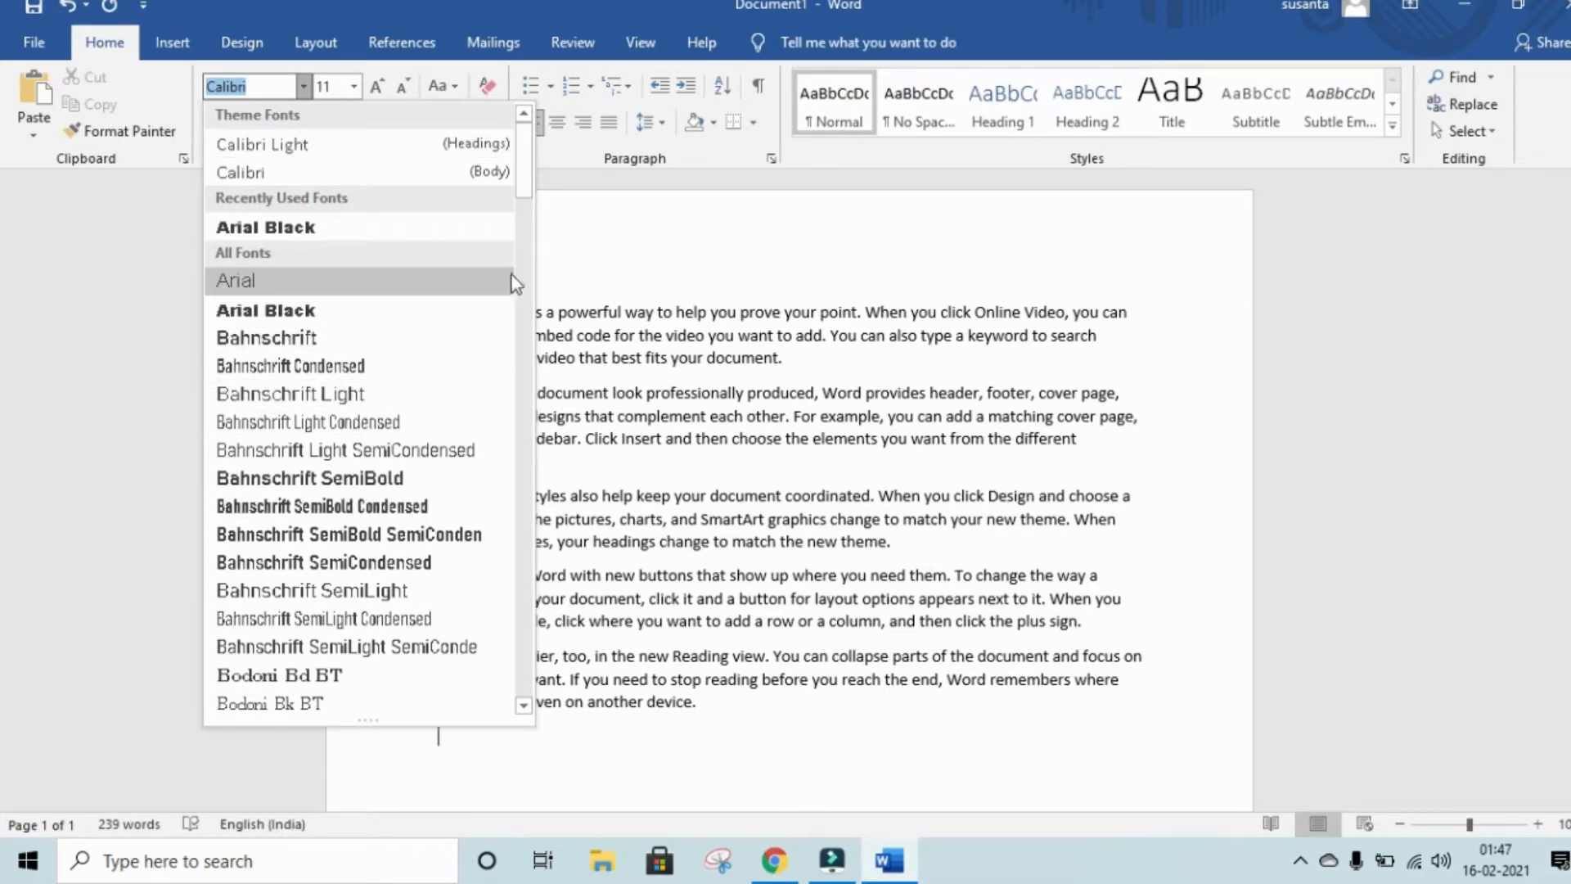
scroll(517, 244, "down", 2)
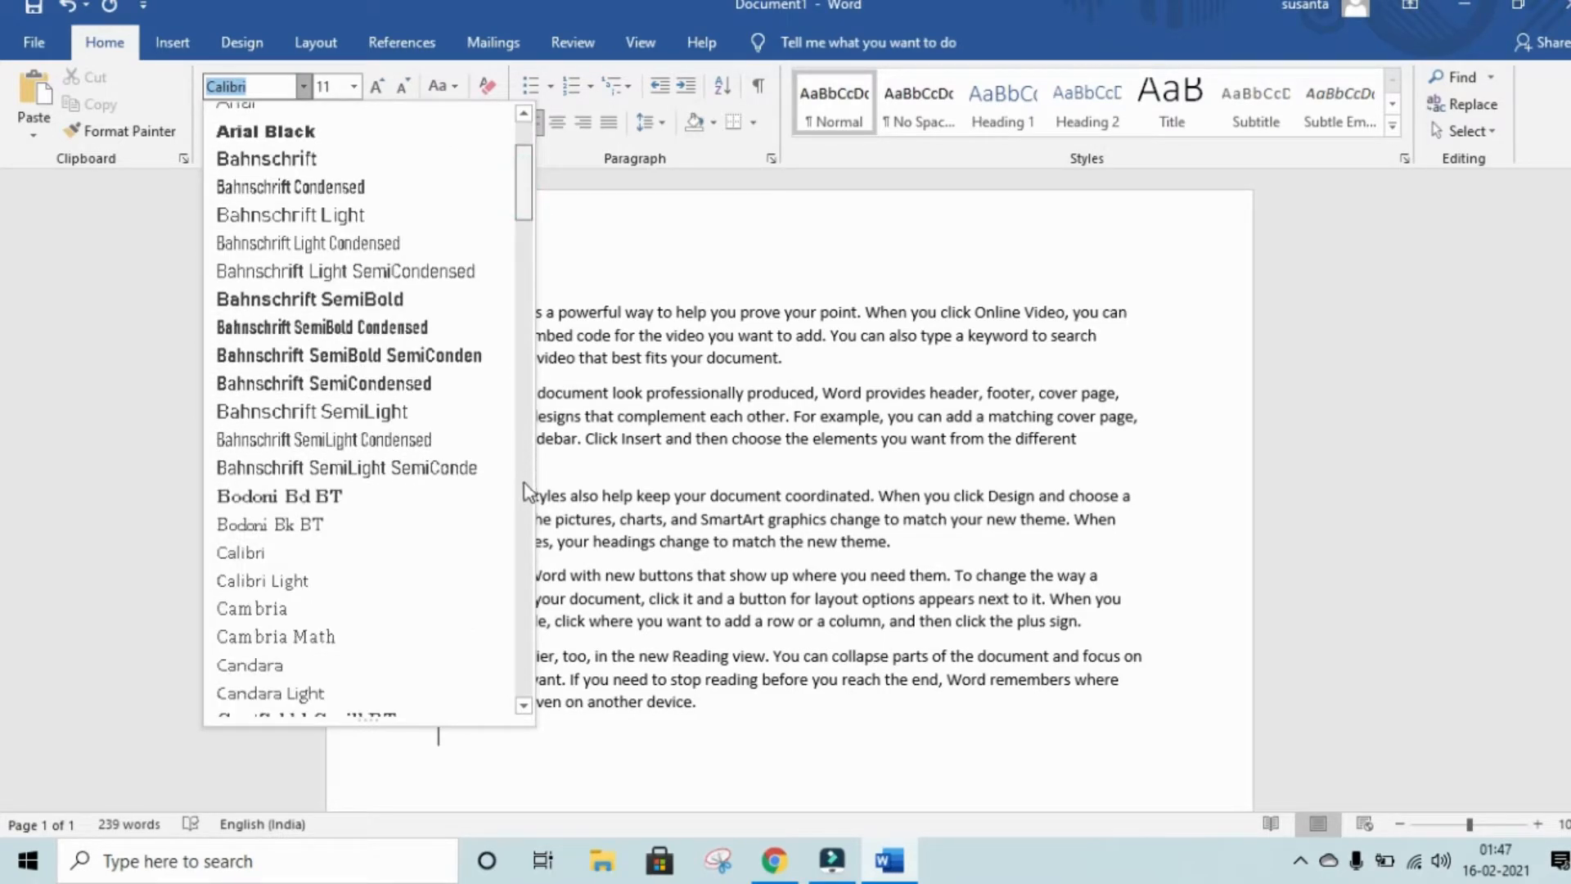
scroll(524, 487, "down", 6)
left_click_drag(522, 279, 519, 591)
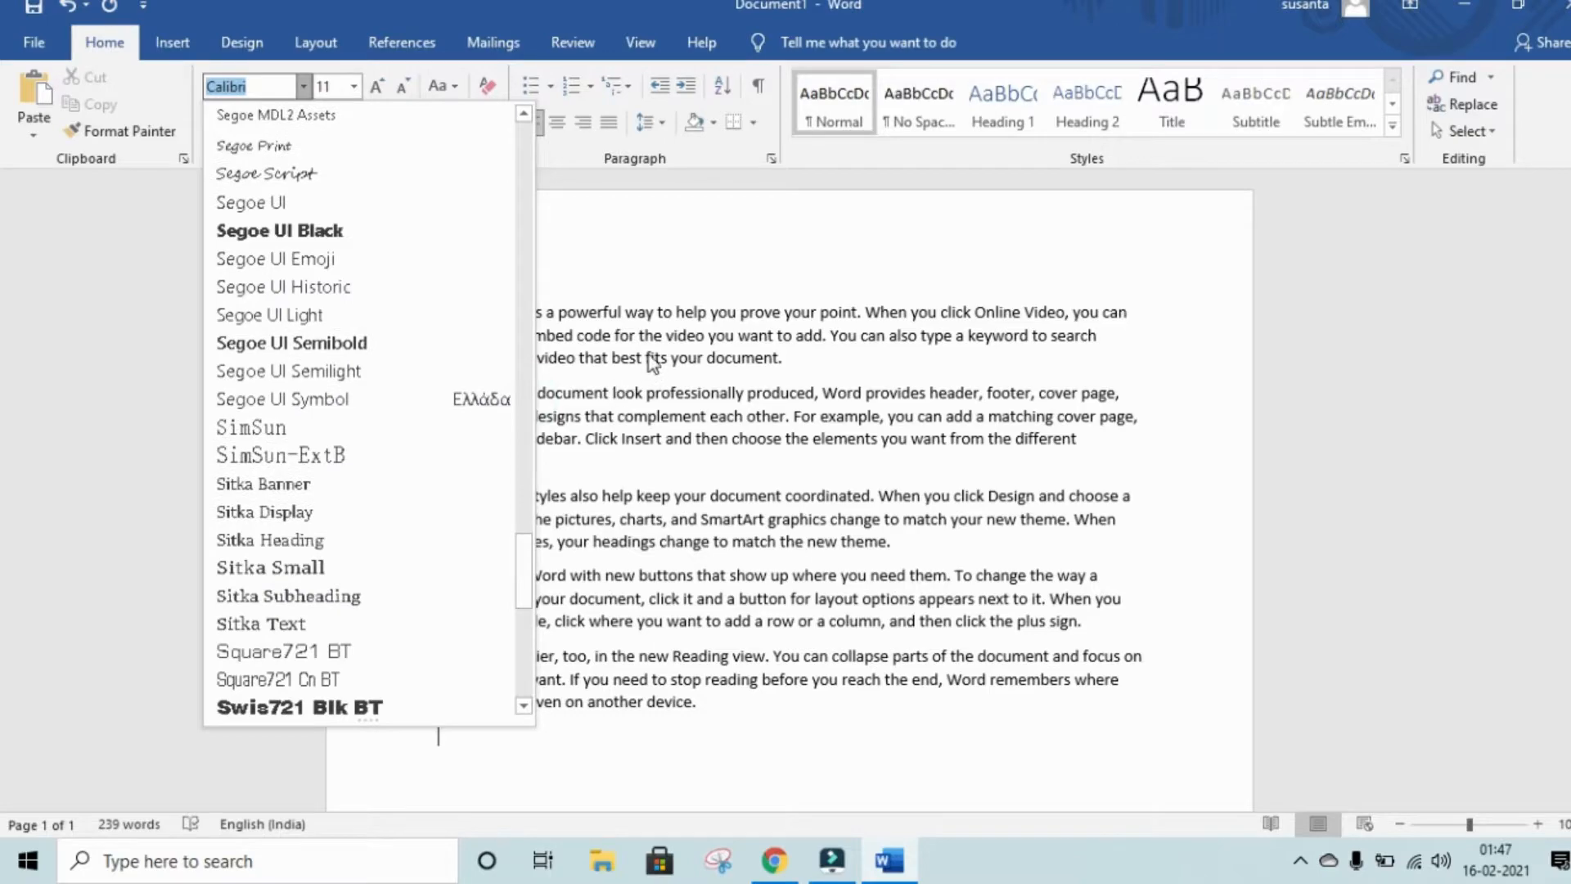
left_click(611, 237)
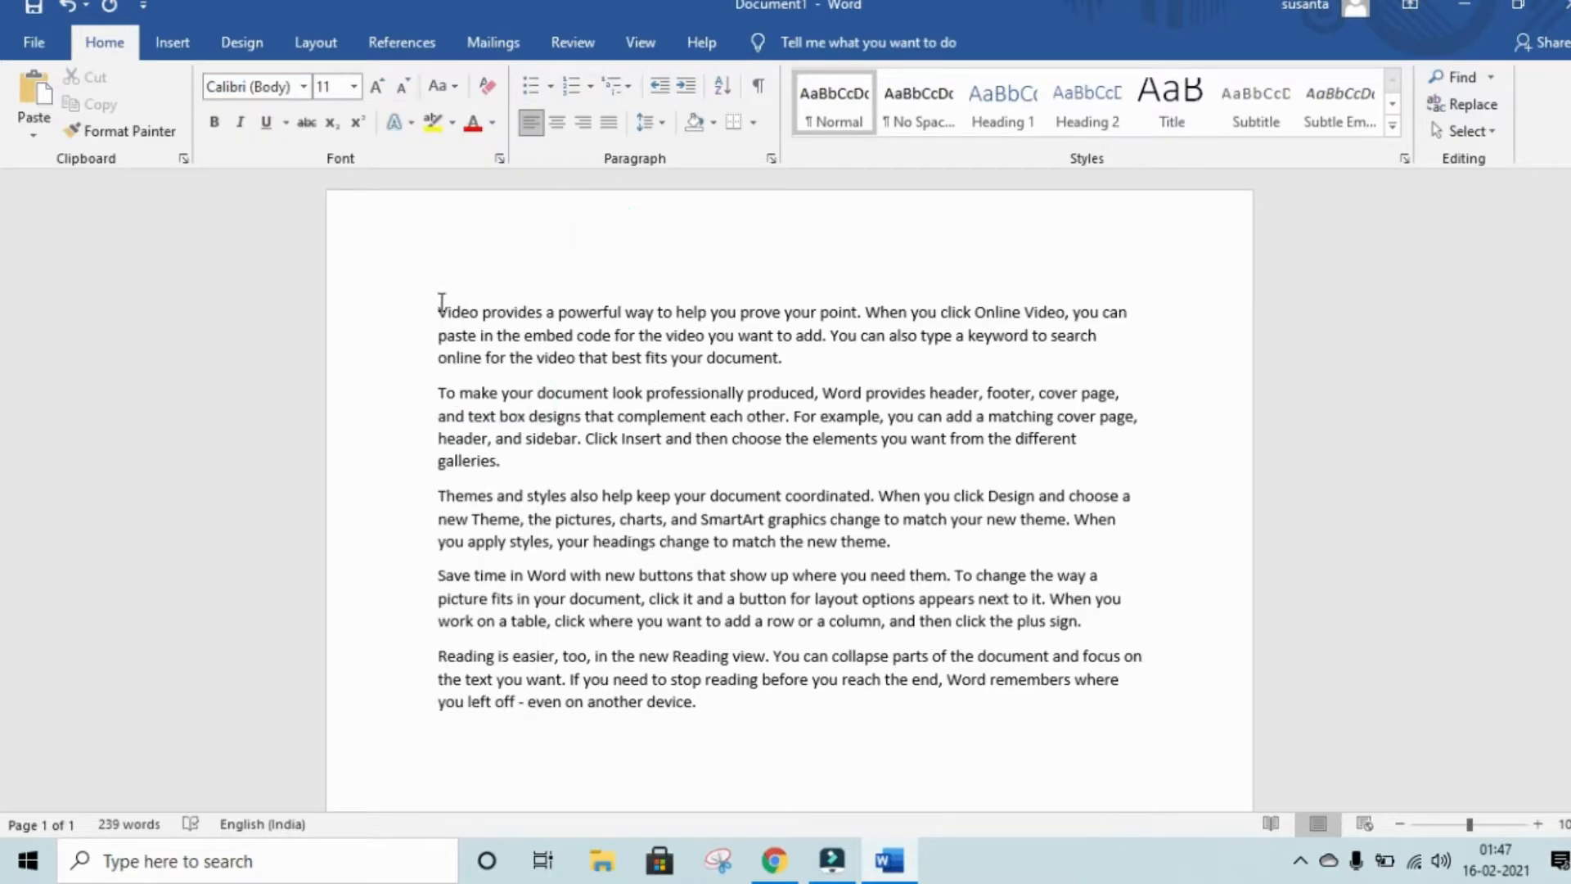
- Change the font of the first paragraph to Embassy BT
left_click_drag(437, 309, 799, 376)
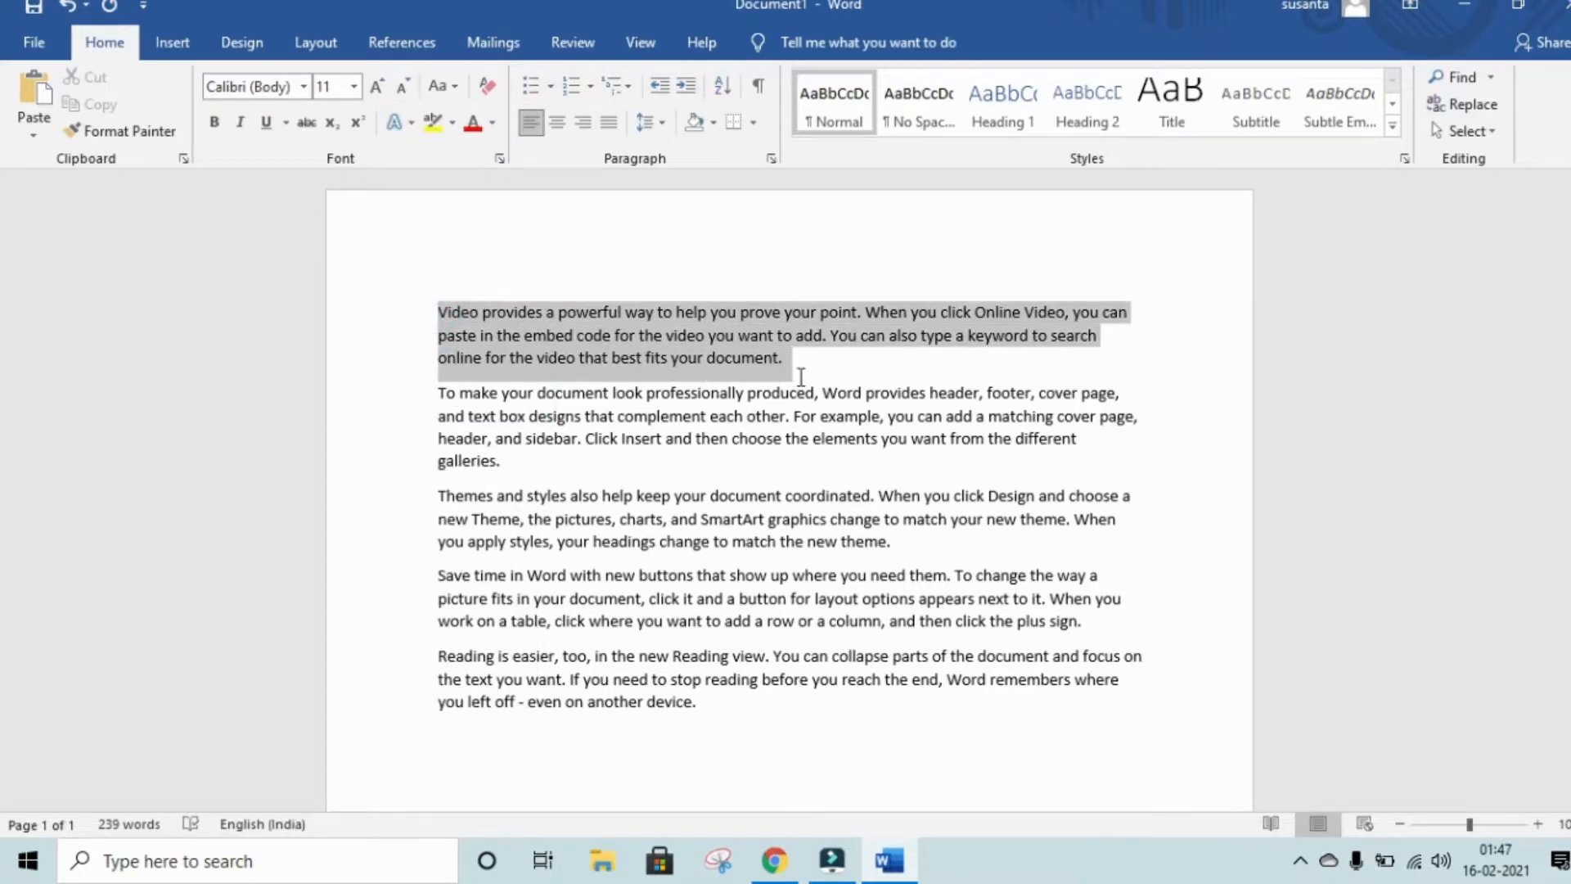
left_click(289, 88)
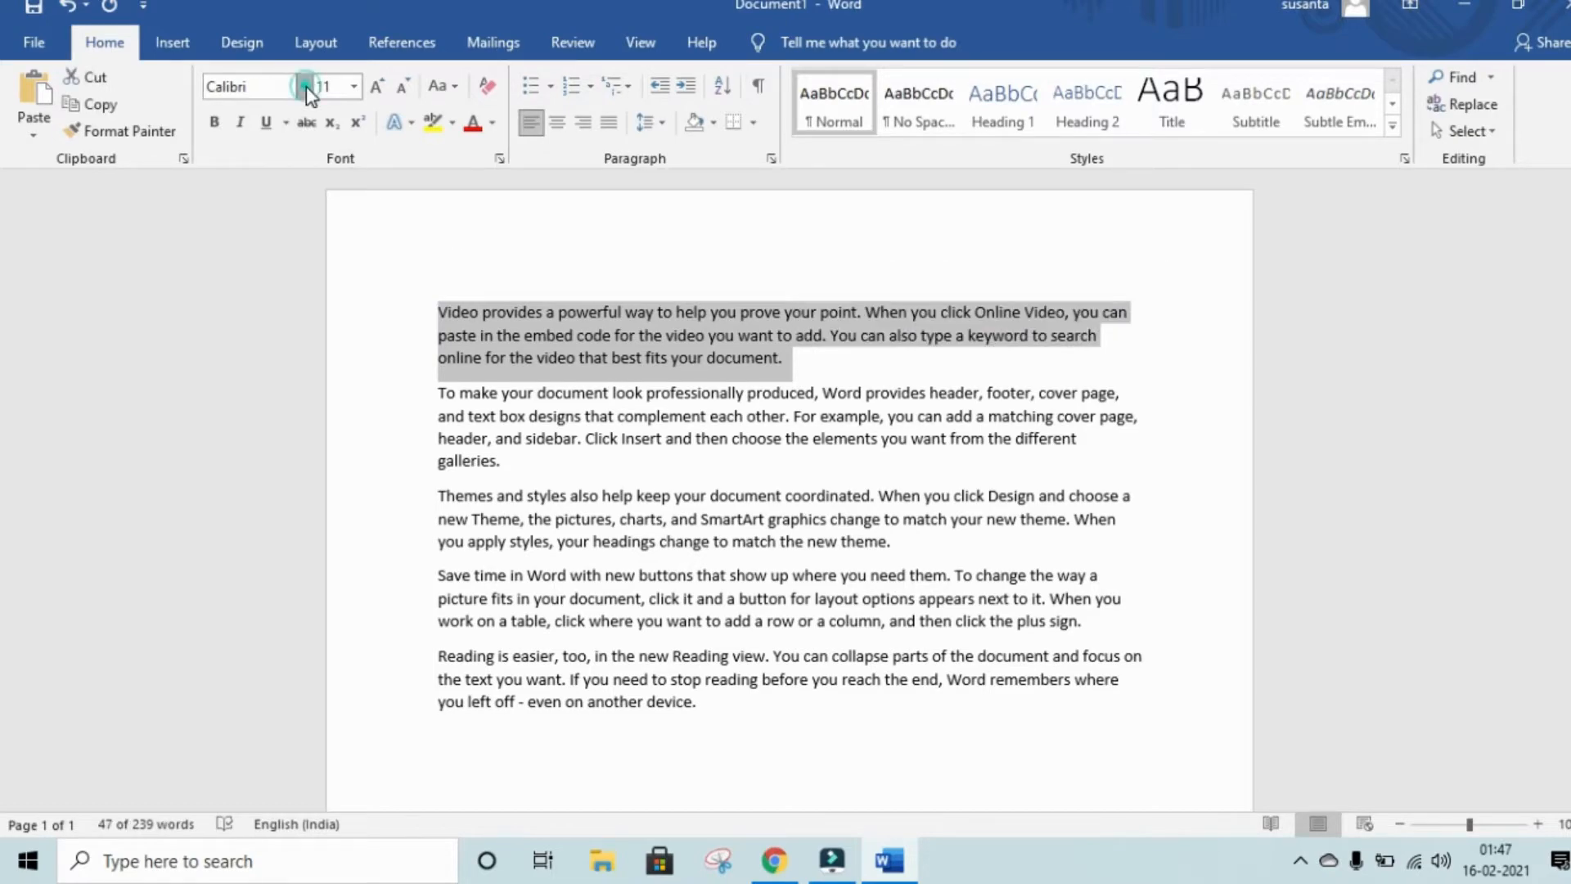
left_click(303, 86)
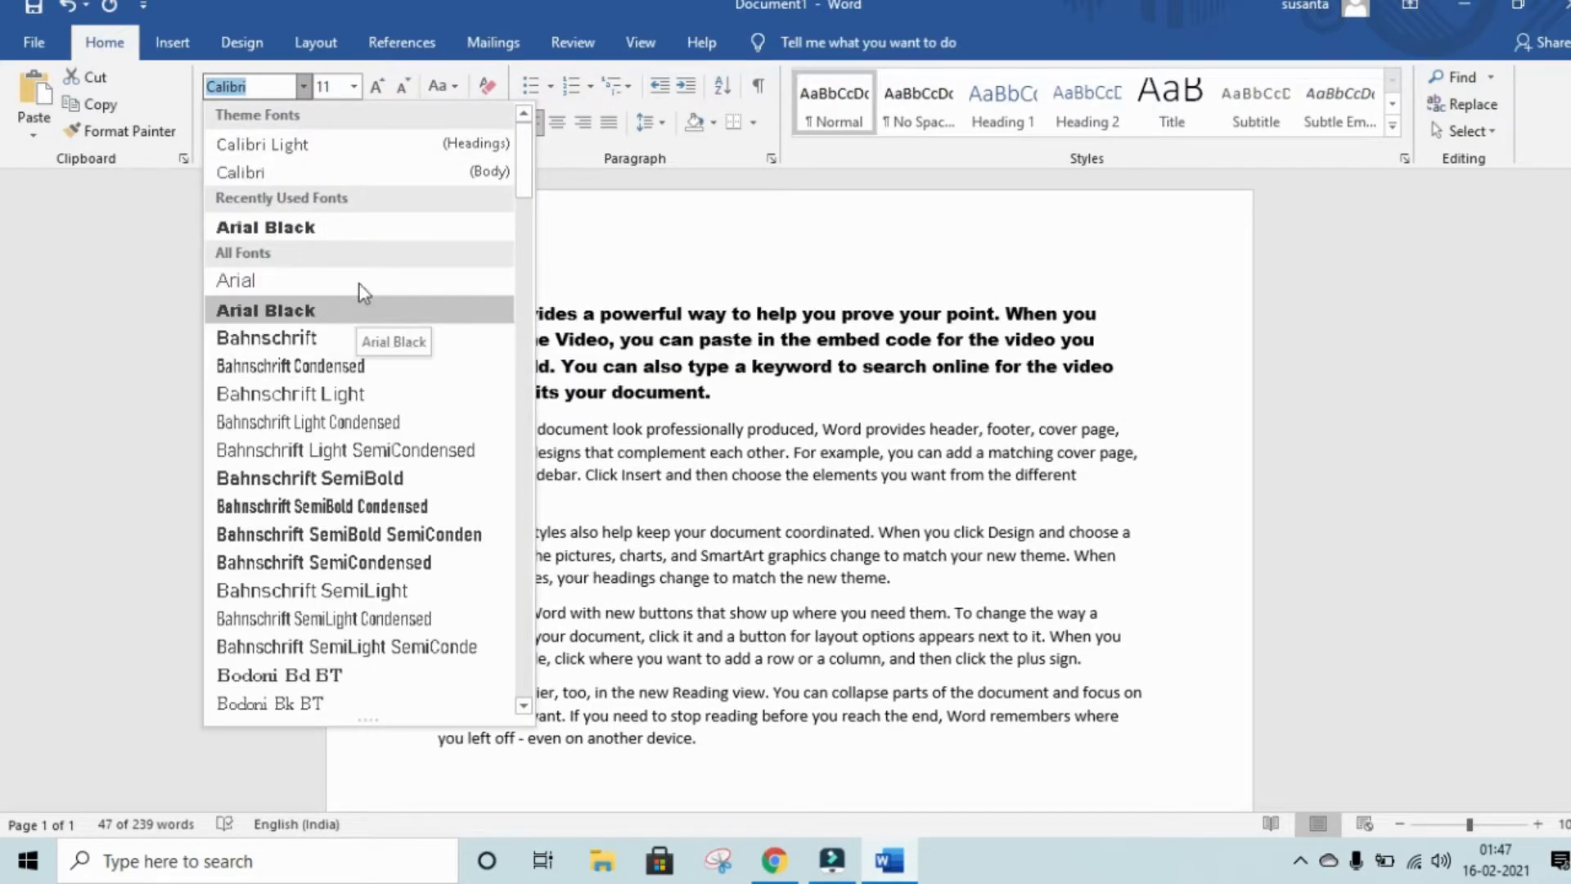
left_click_drag(520, 201, 530, 315)
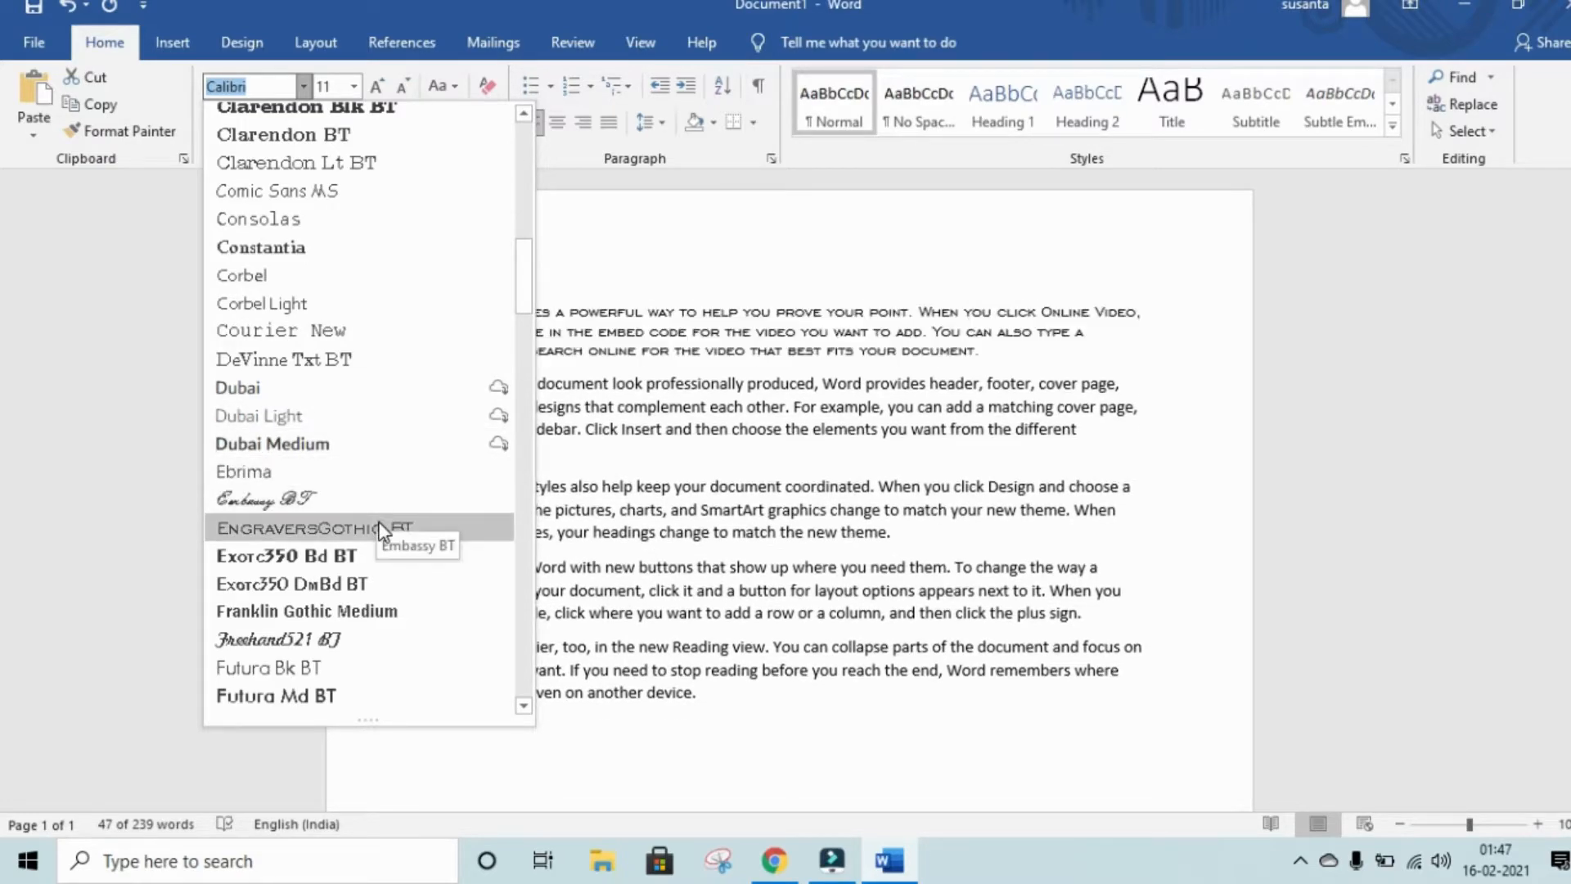
left_click(360, 500)
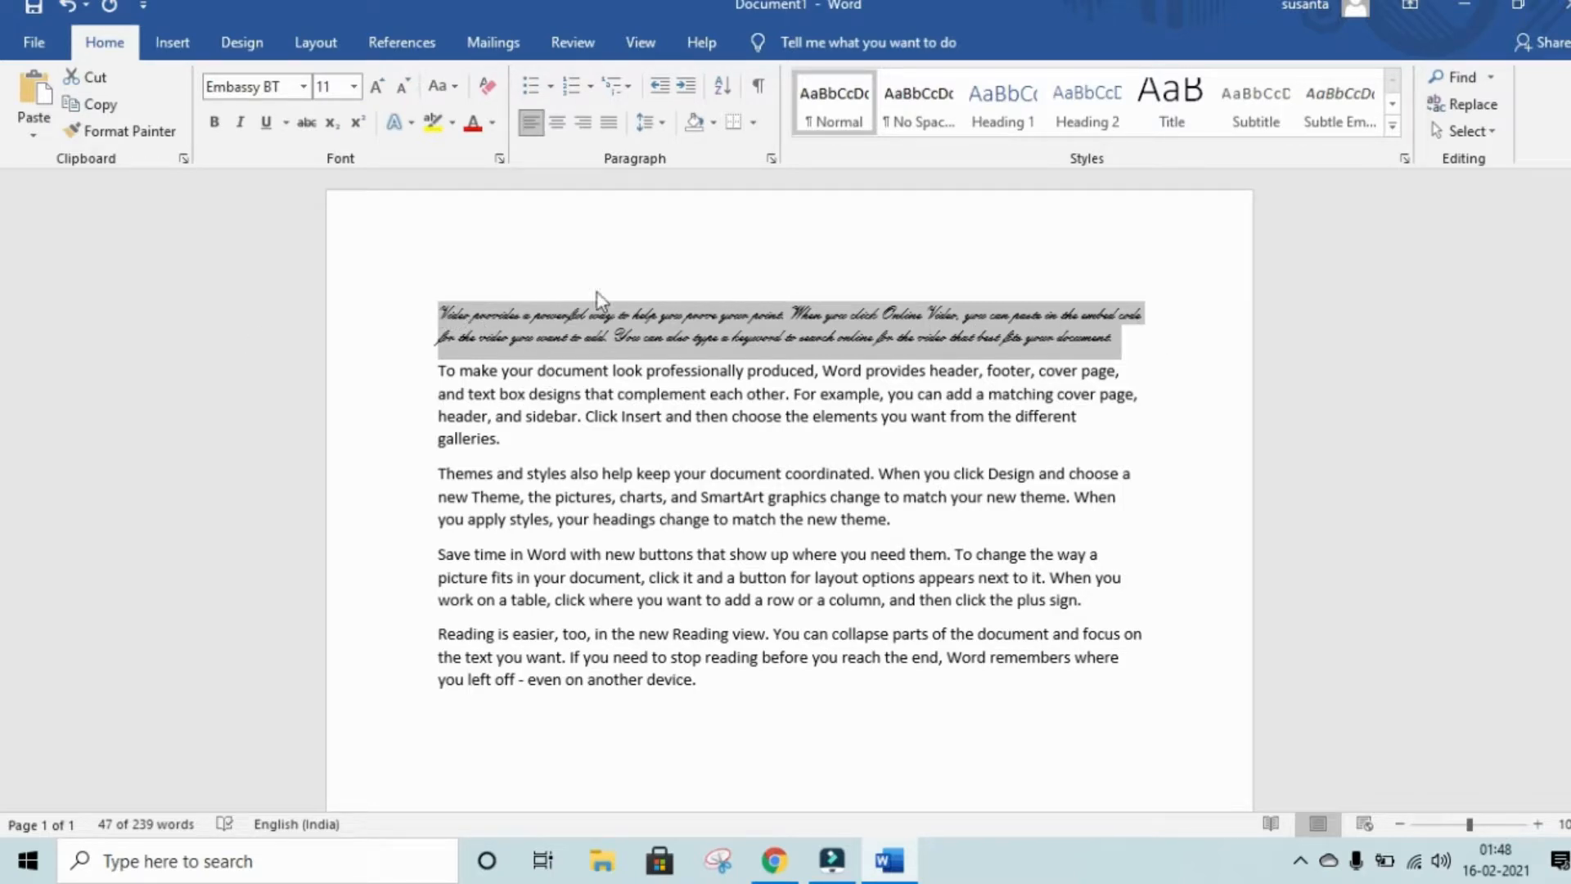
left_click(1126, 342)
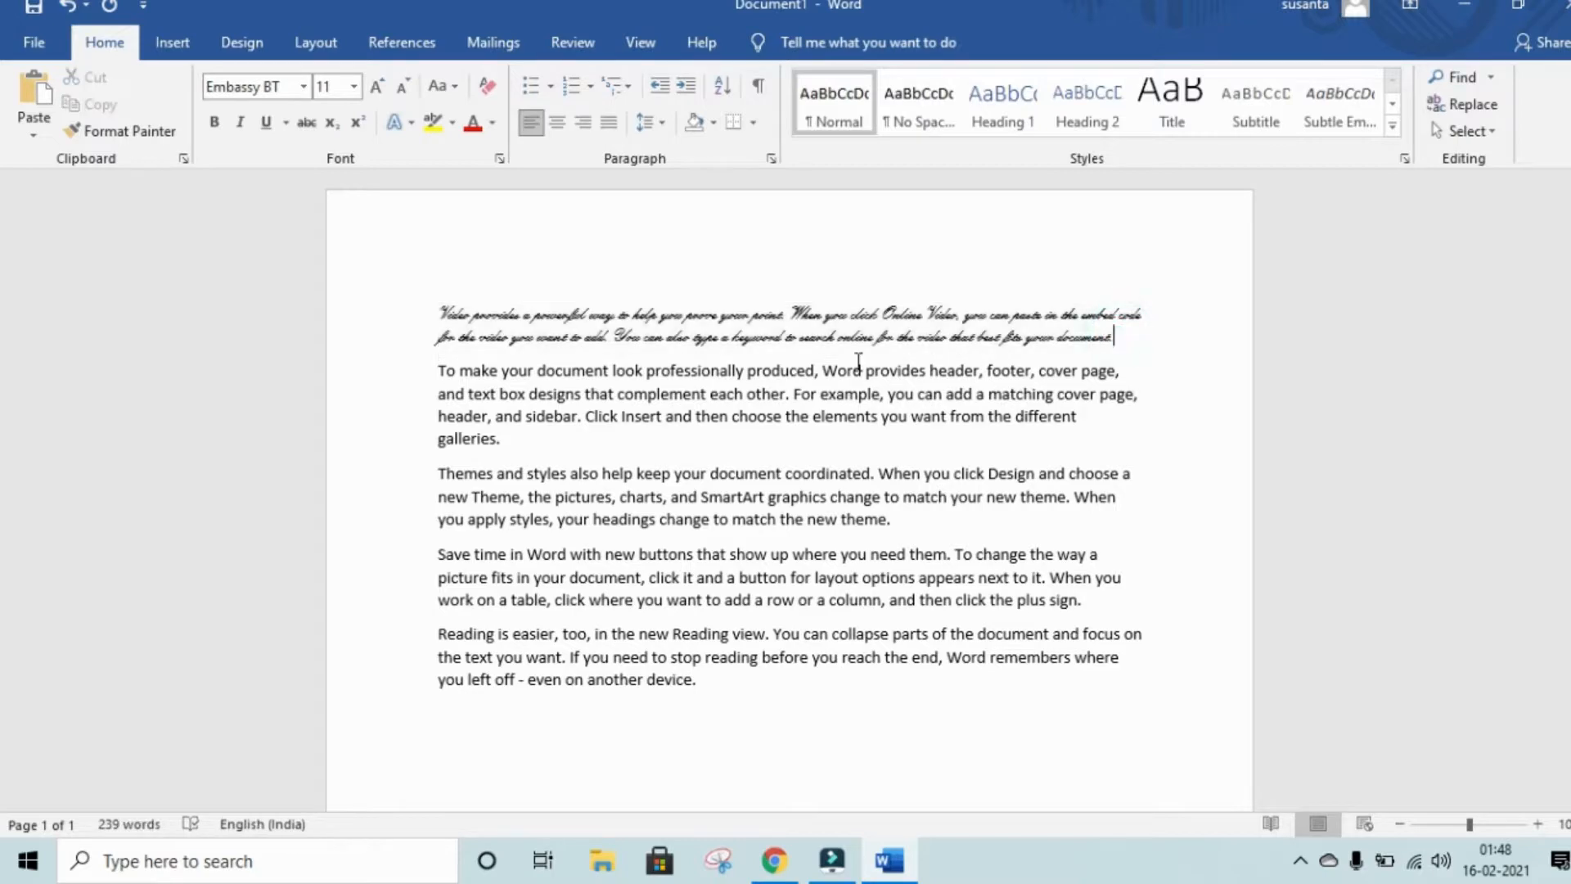
- Select and deselect the first line of text, and check the recently used fonts without applying any
left_click(442, 311)
left_click(409, 295)
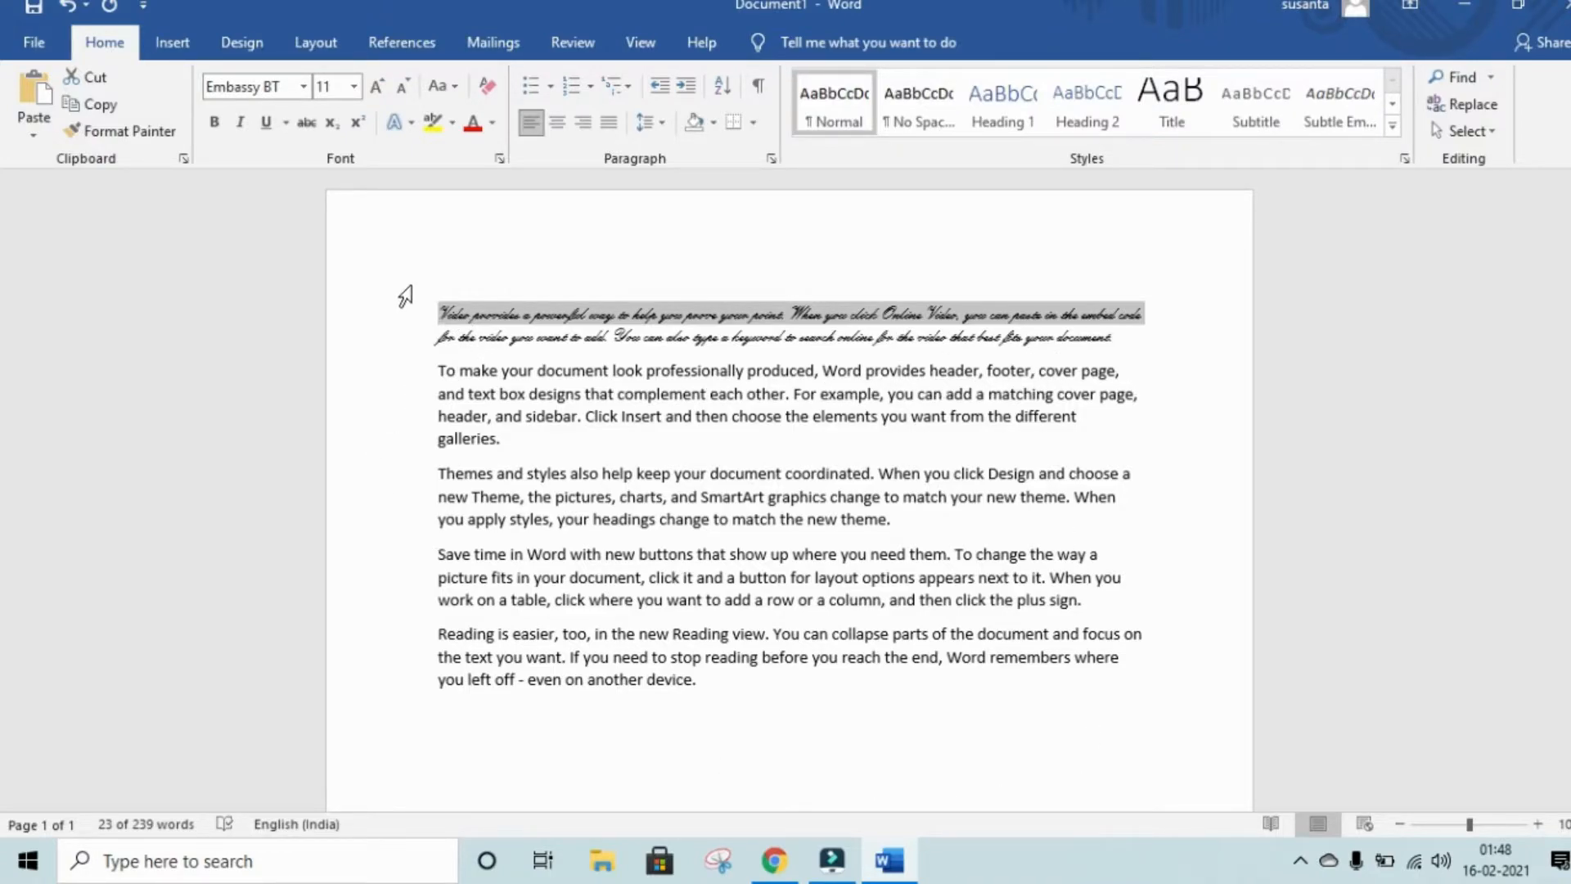
left_click(495, 352)
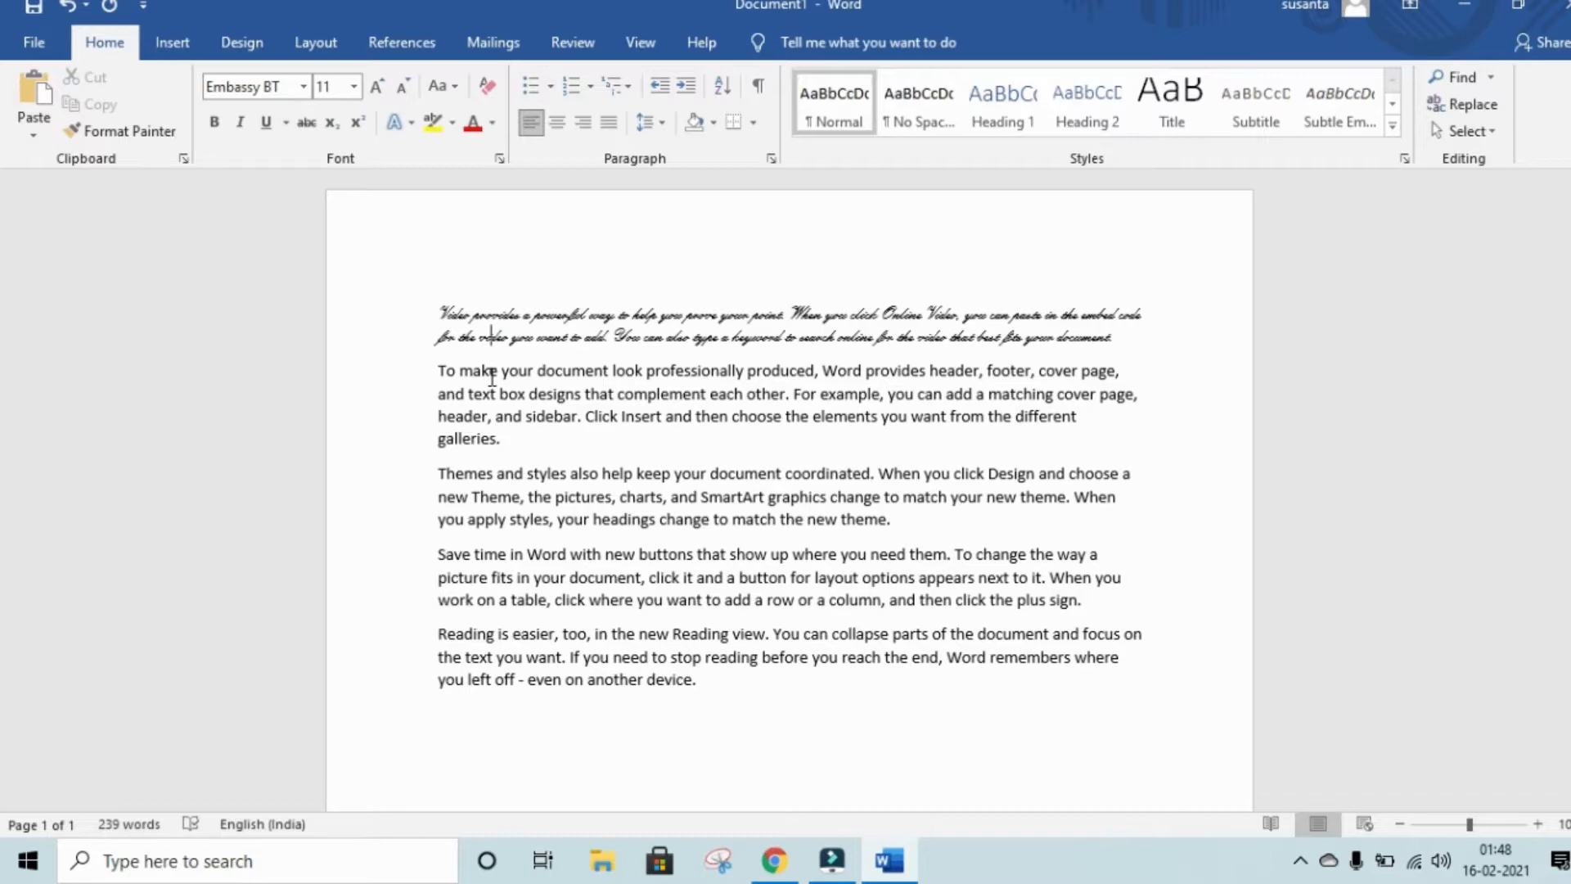
left_click(305, 87)
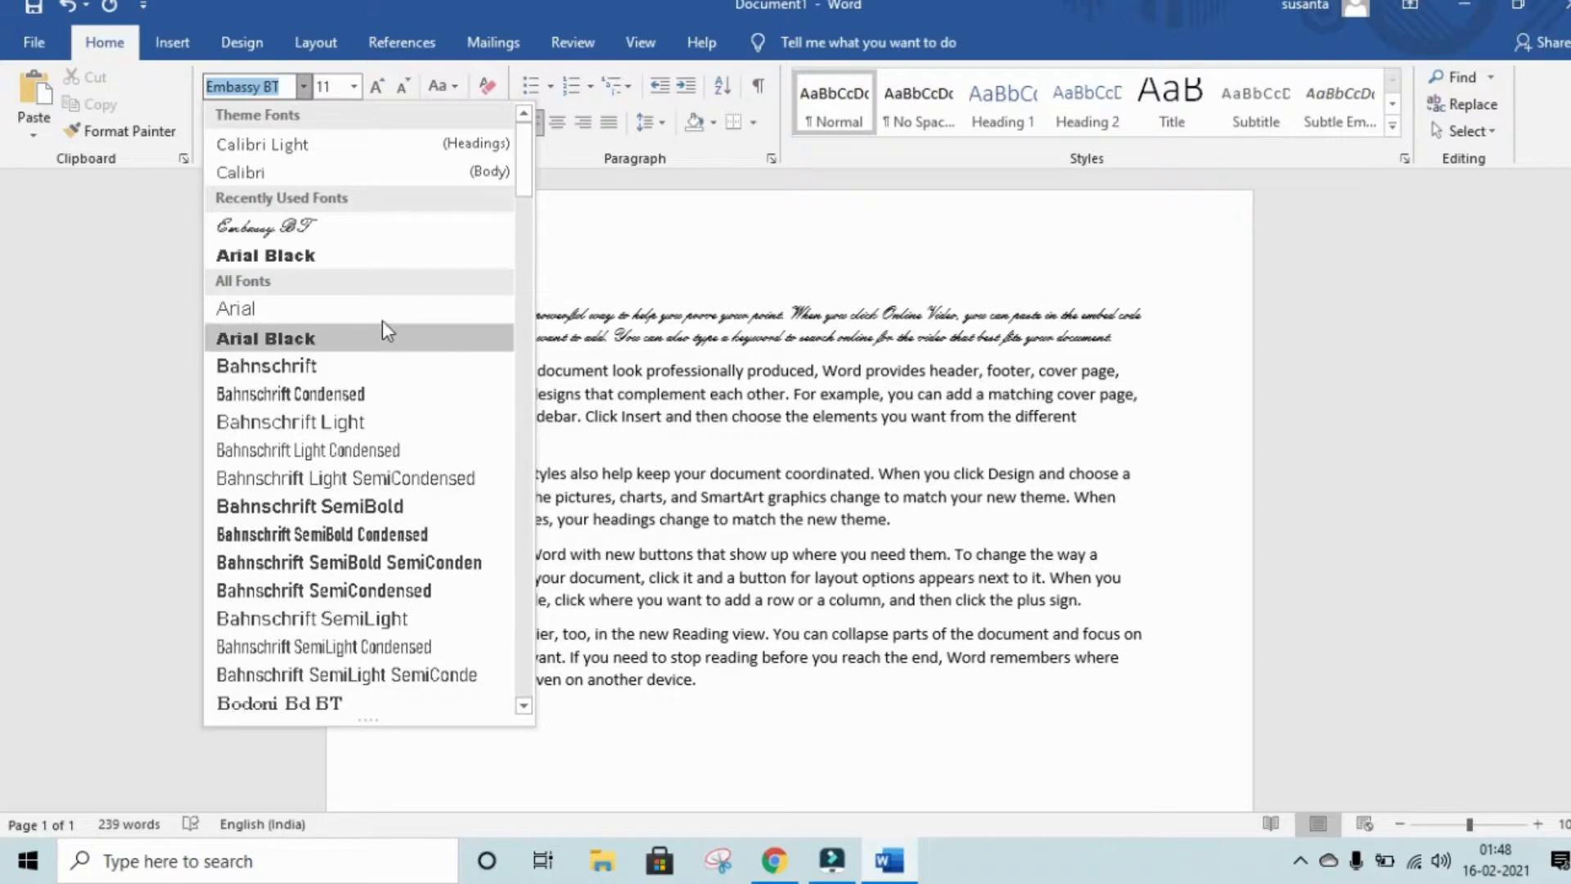
left_click(677, 235)
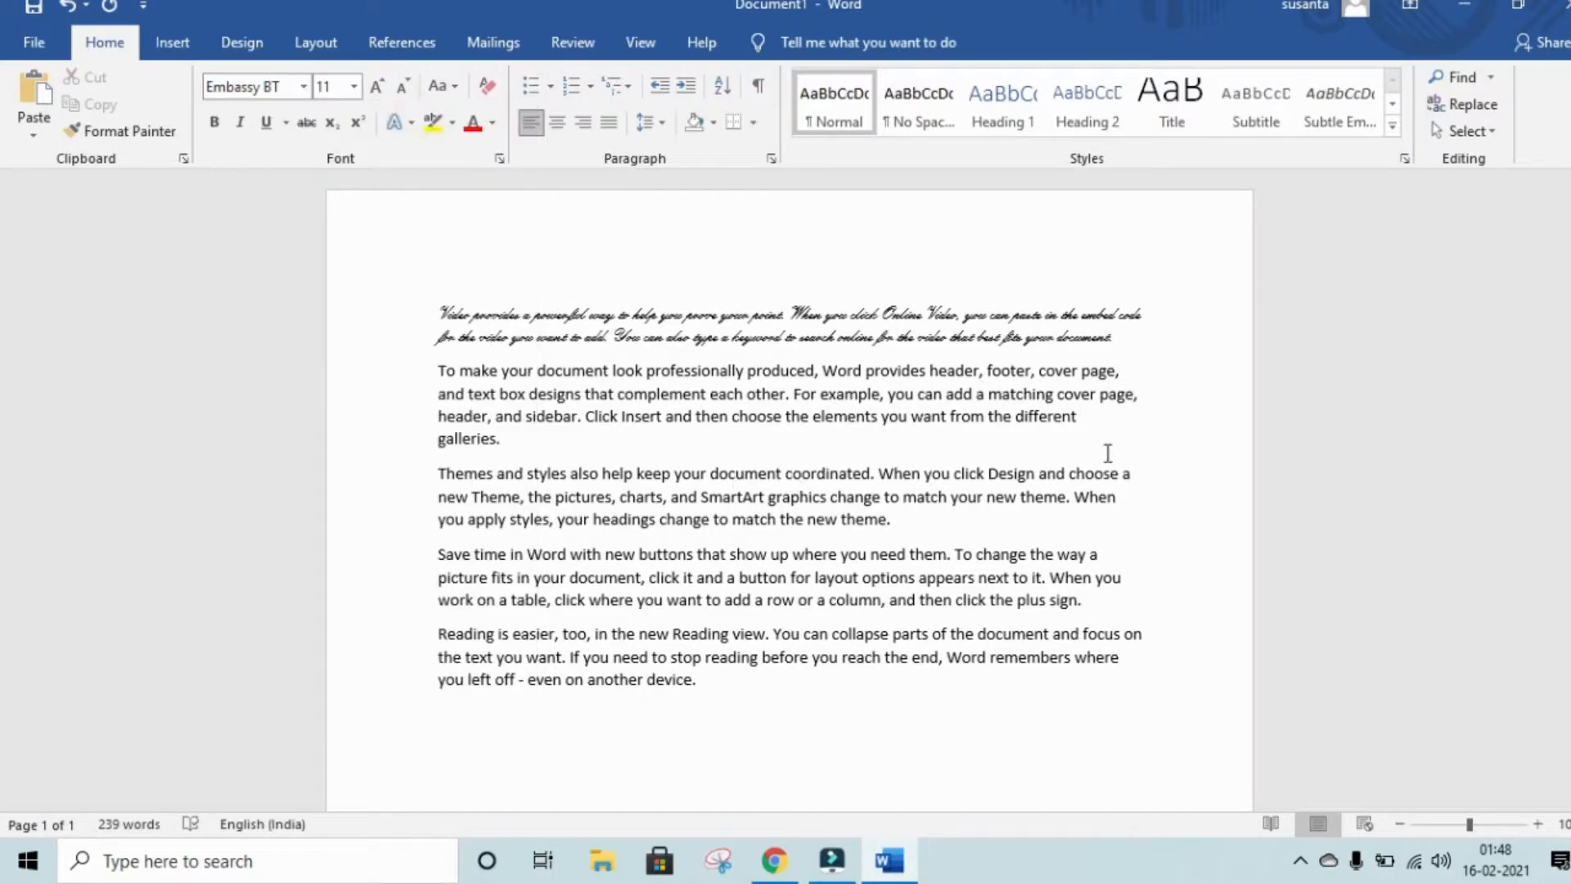
- Change the font of the second paragraph, beginning "To make your document", to Arial Black
left_click_drag(973, 438, 409, 368)
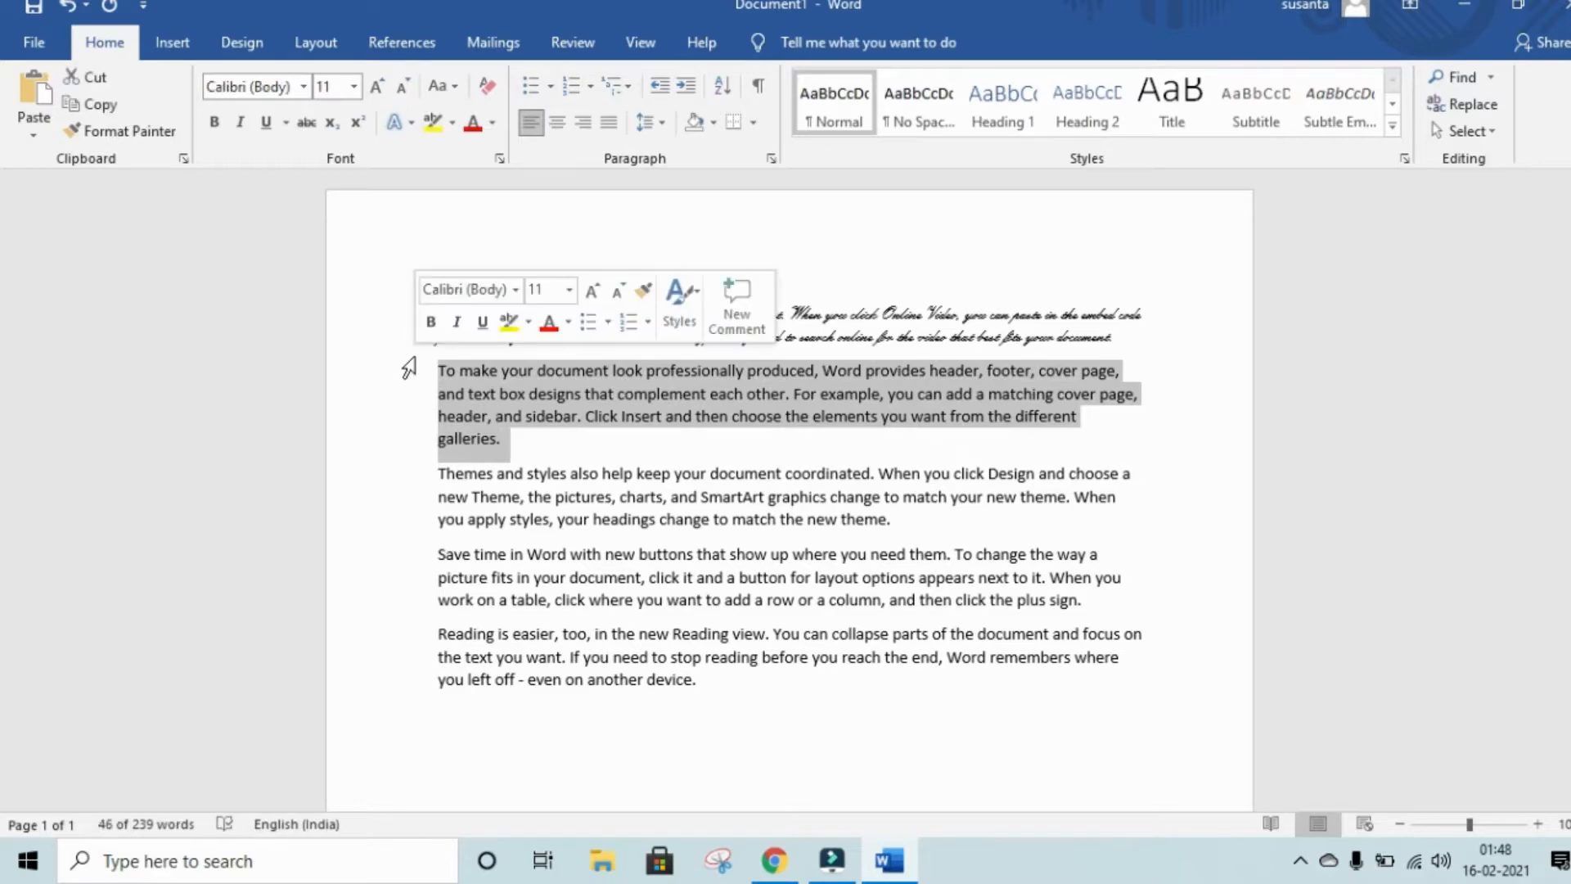
left_click(303, 90)
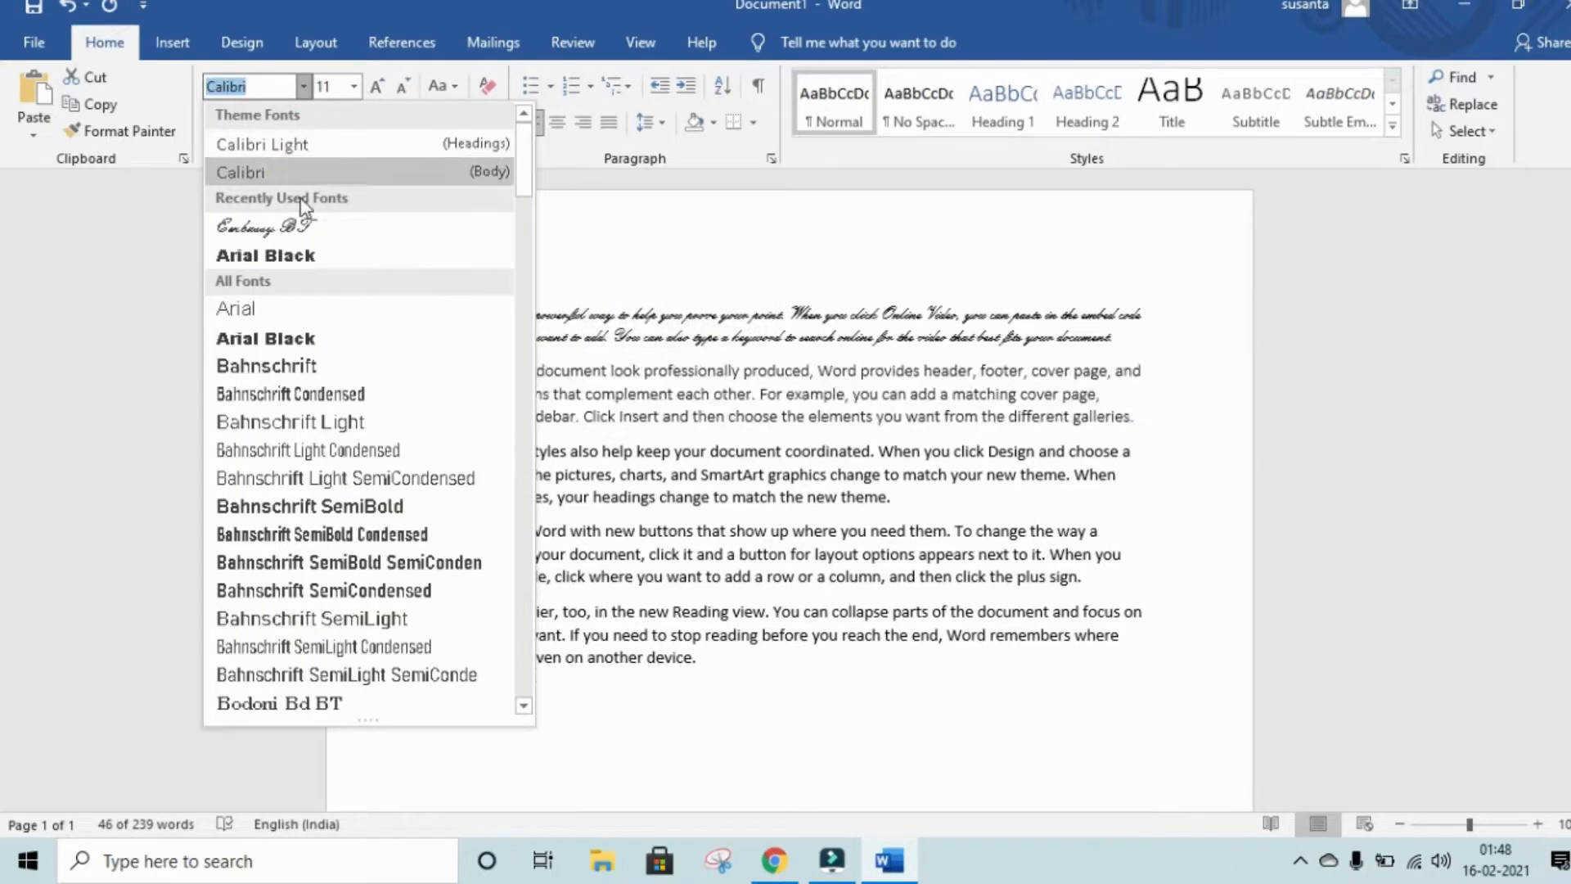
left_click(298, 243)
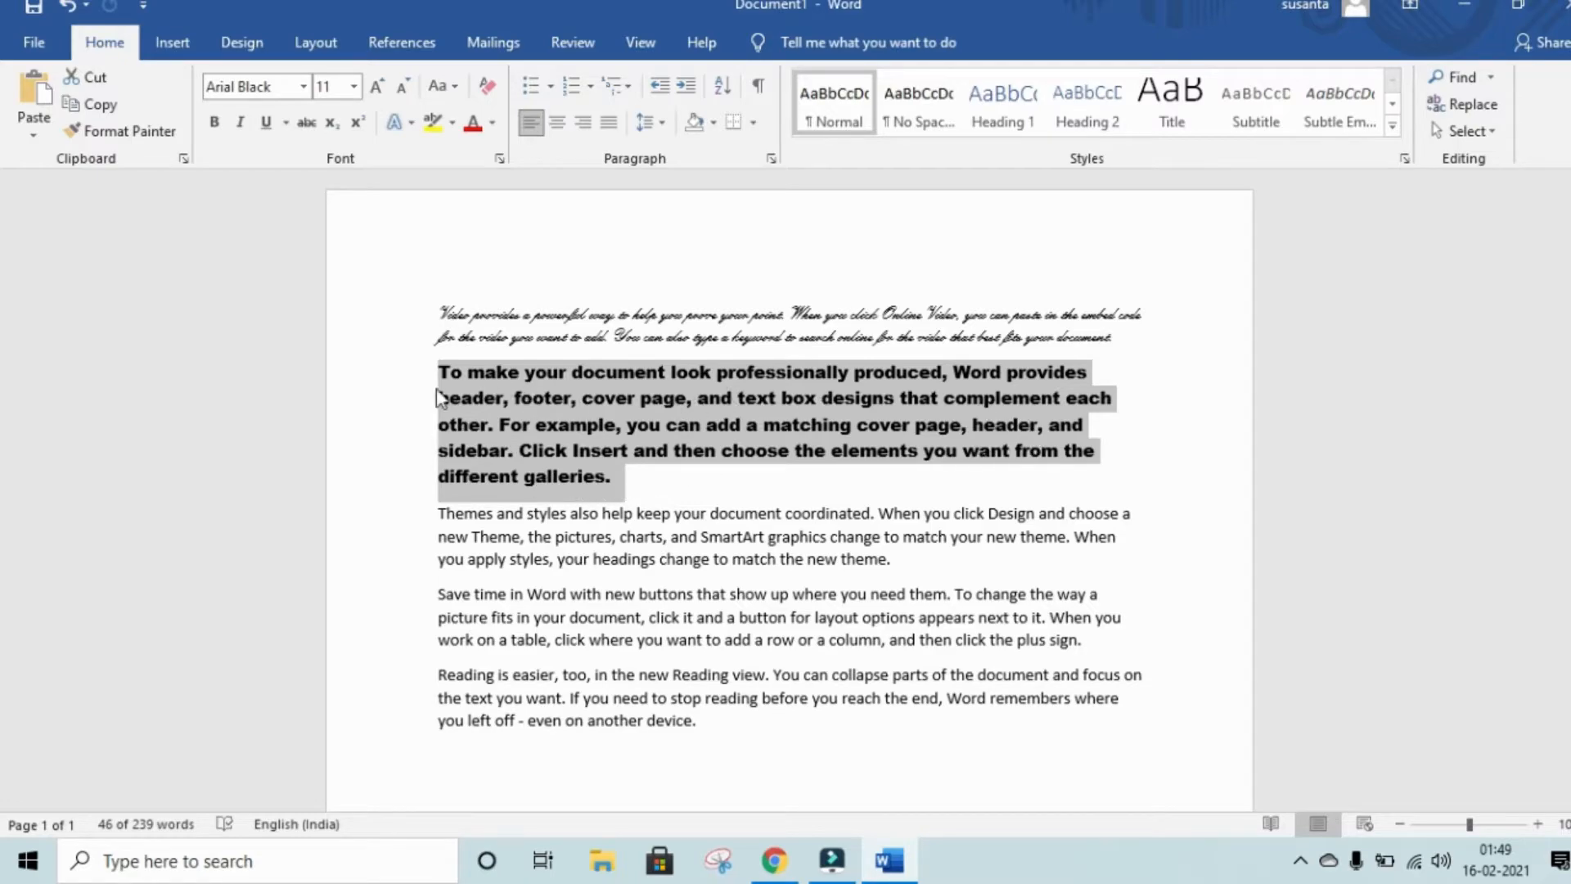
- Set the second paragraph's font size to 100 and back to 11
left_click(348, 94)
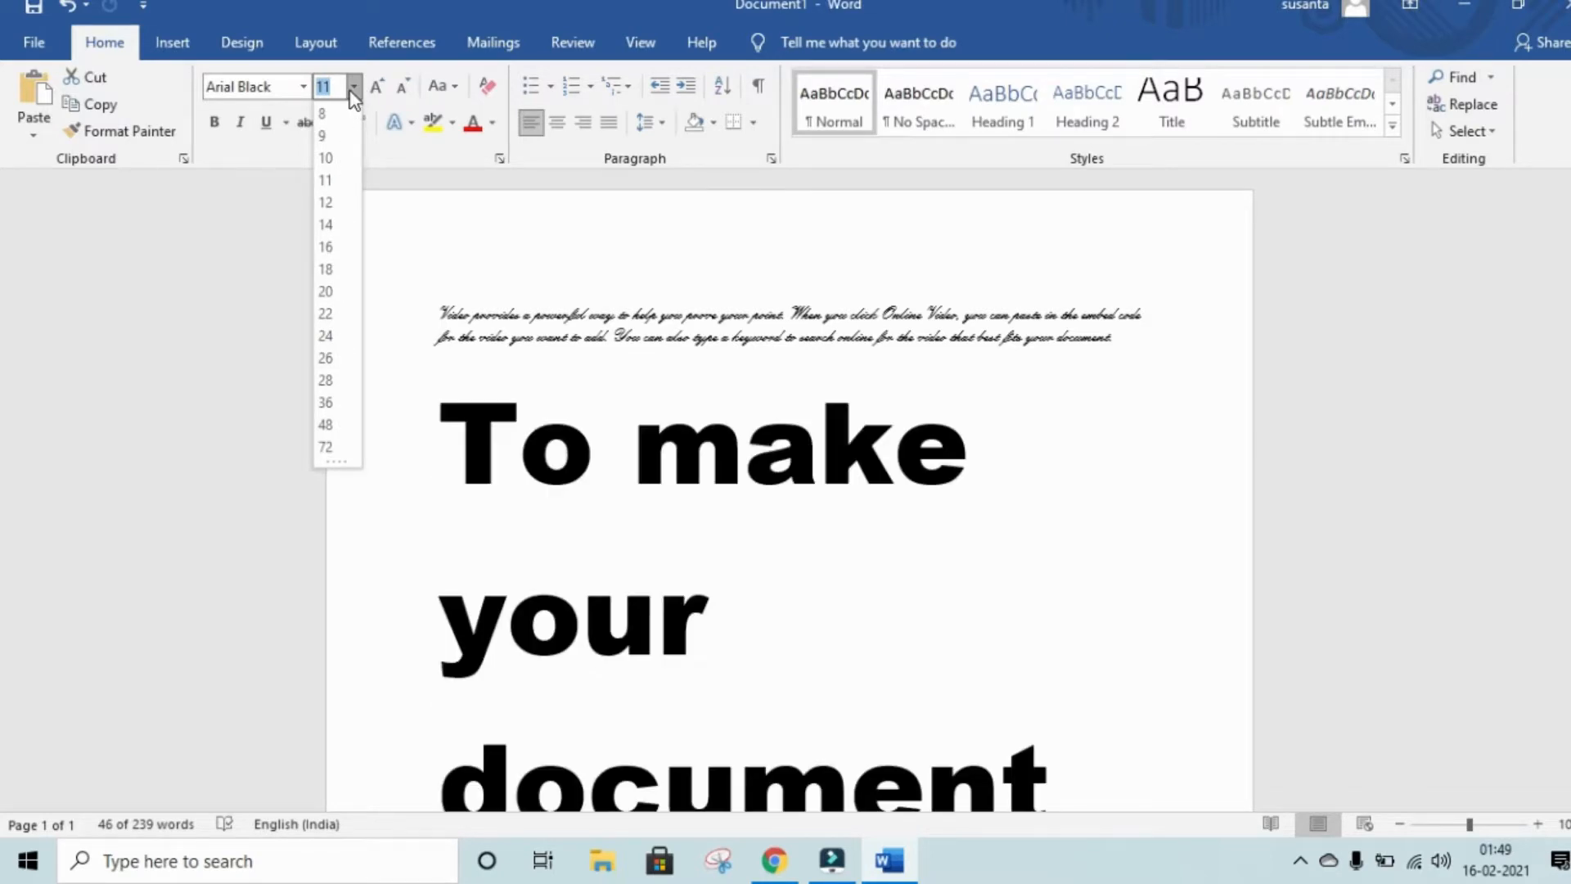
left_click(454, 274)
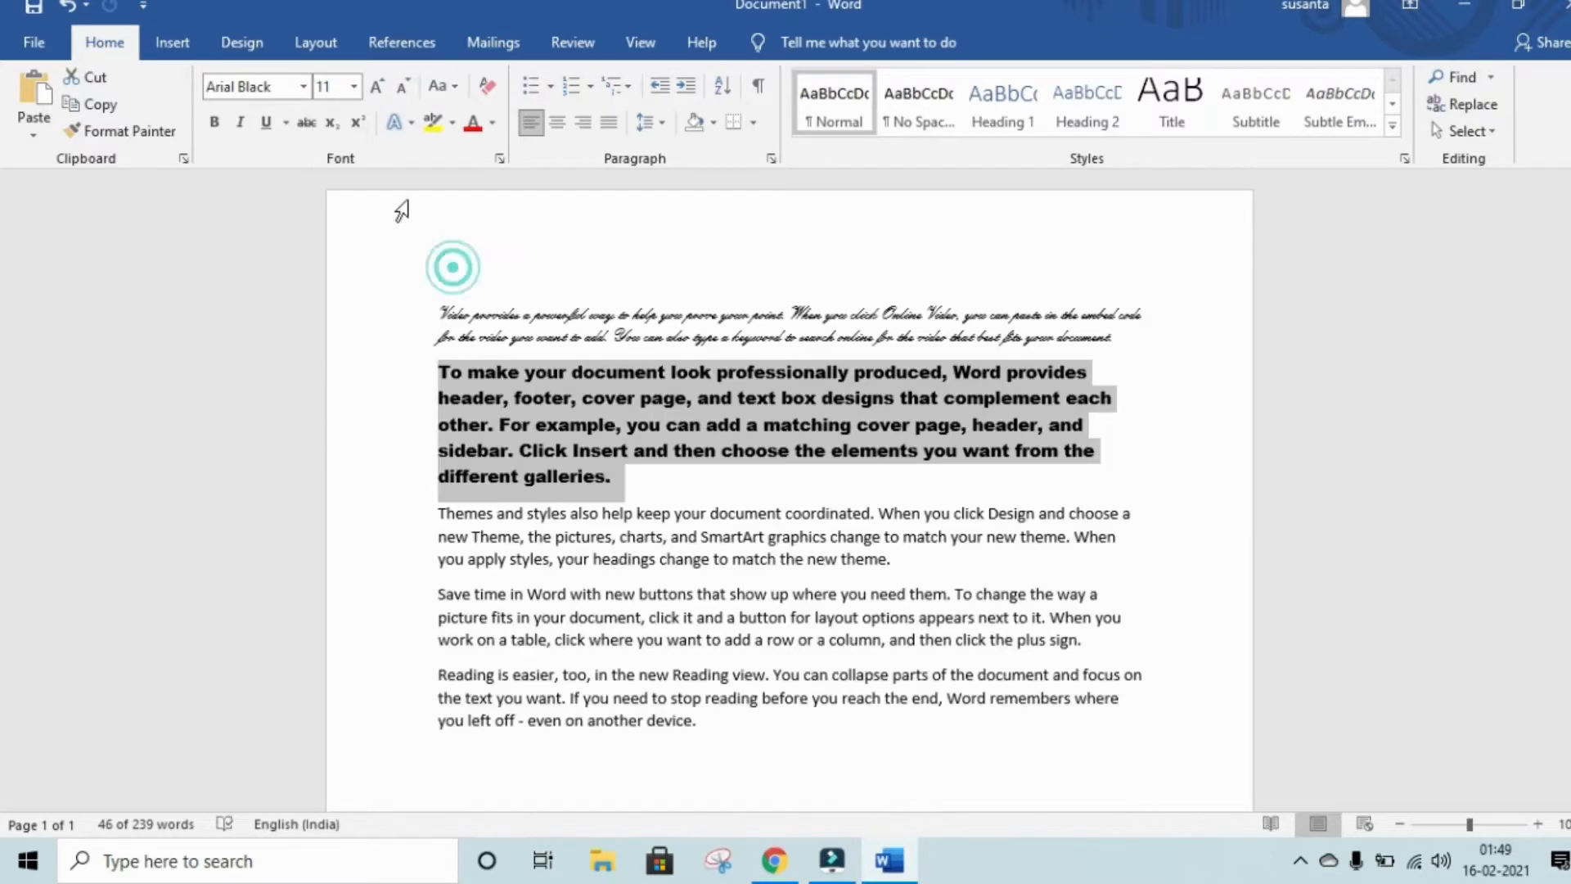
left_click(337, 87)
type("1")
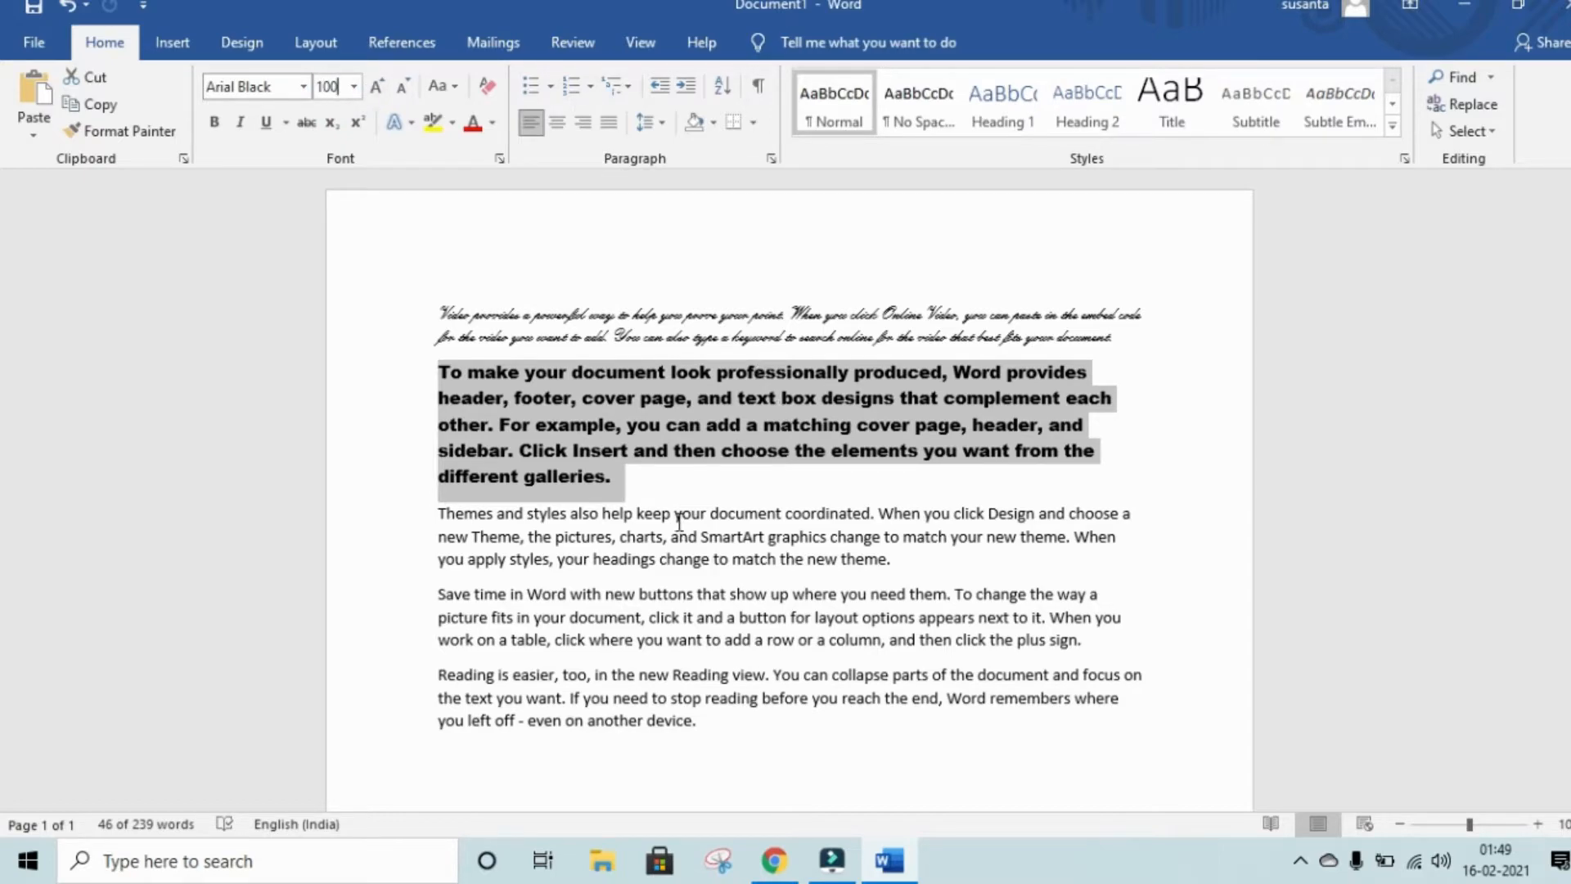
key("Return")
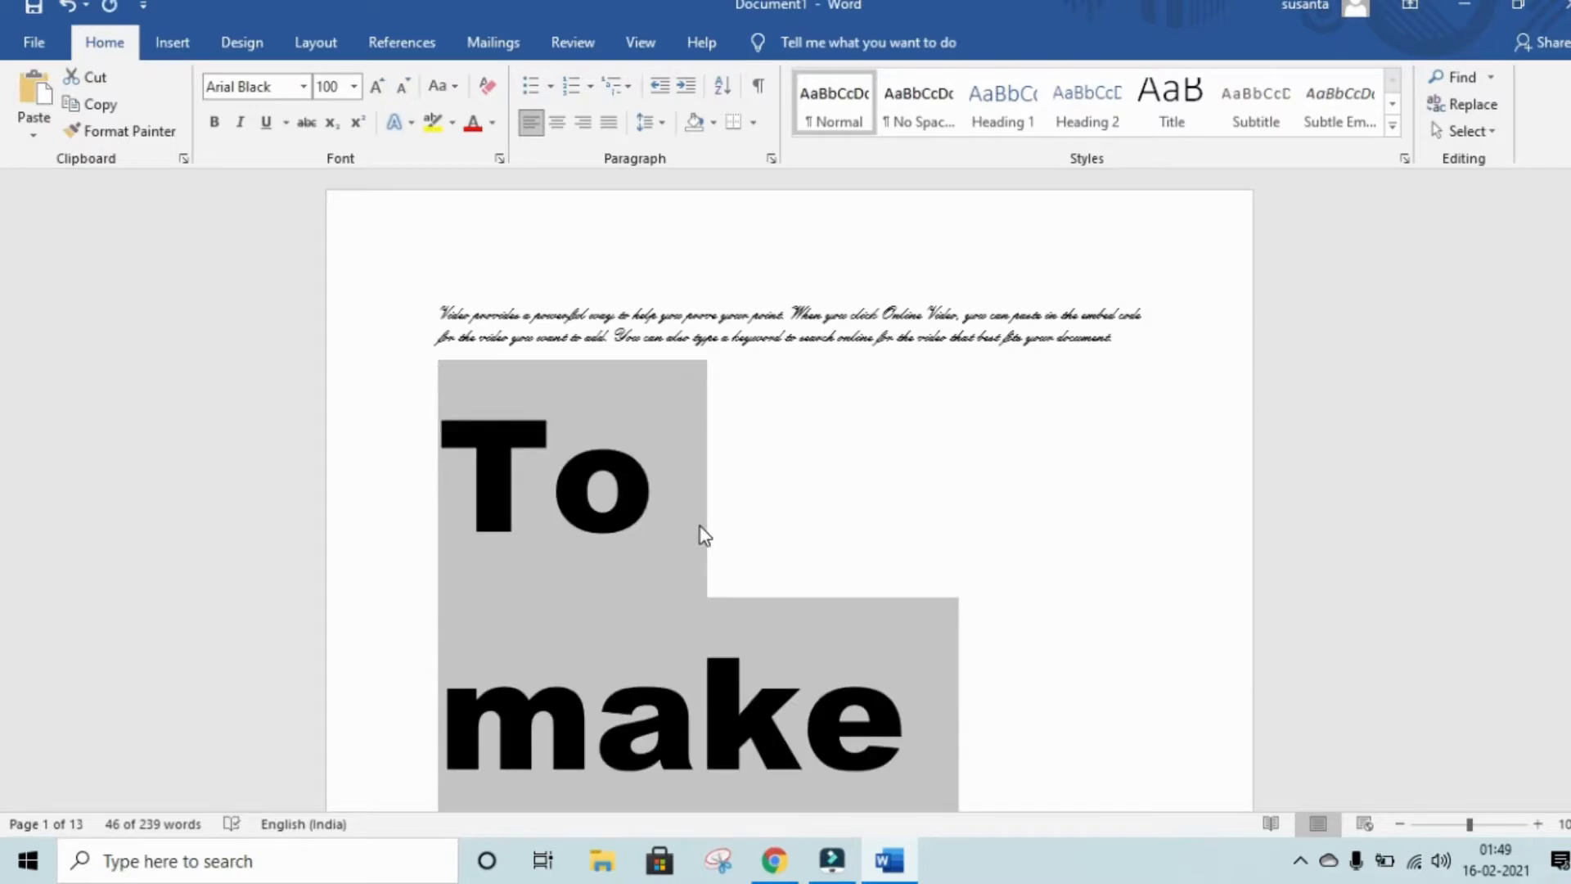
scroll(700, 526, "down", 8)
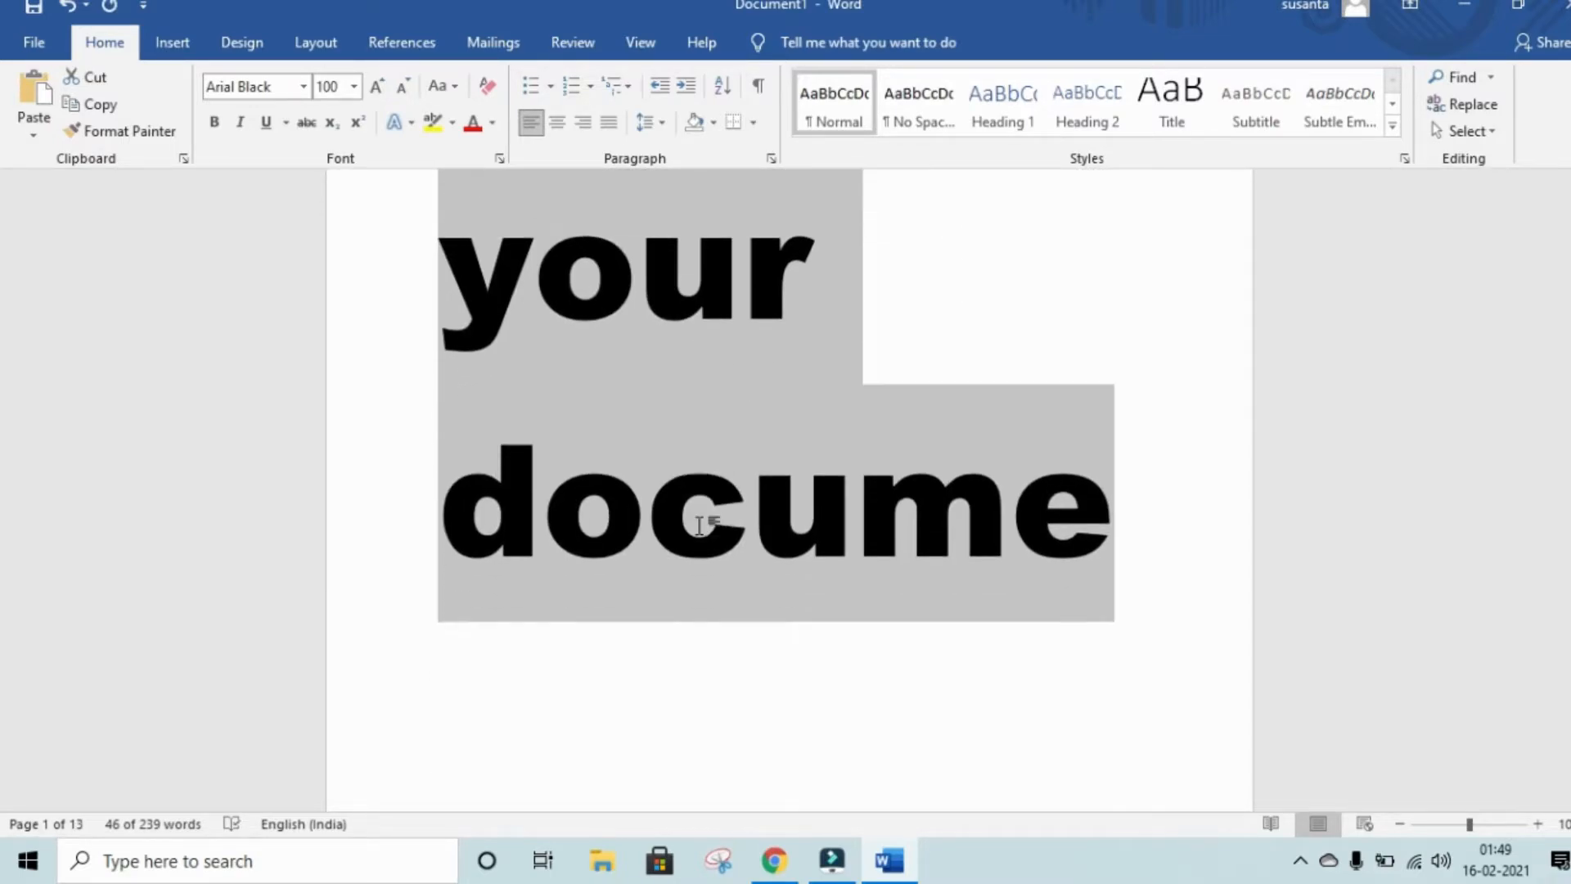
scroll(700, 525, "down", 2)
scroll(702, 523, "up", 7)
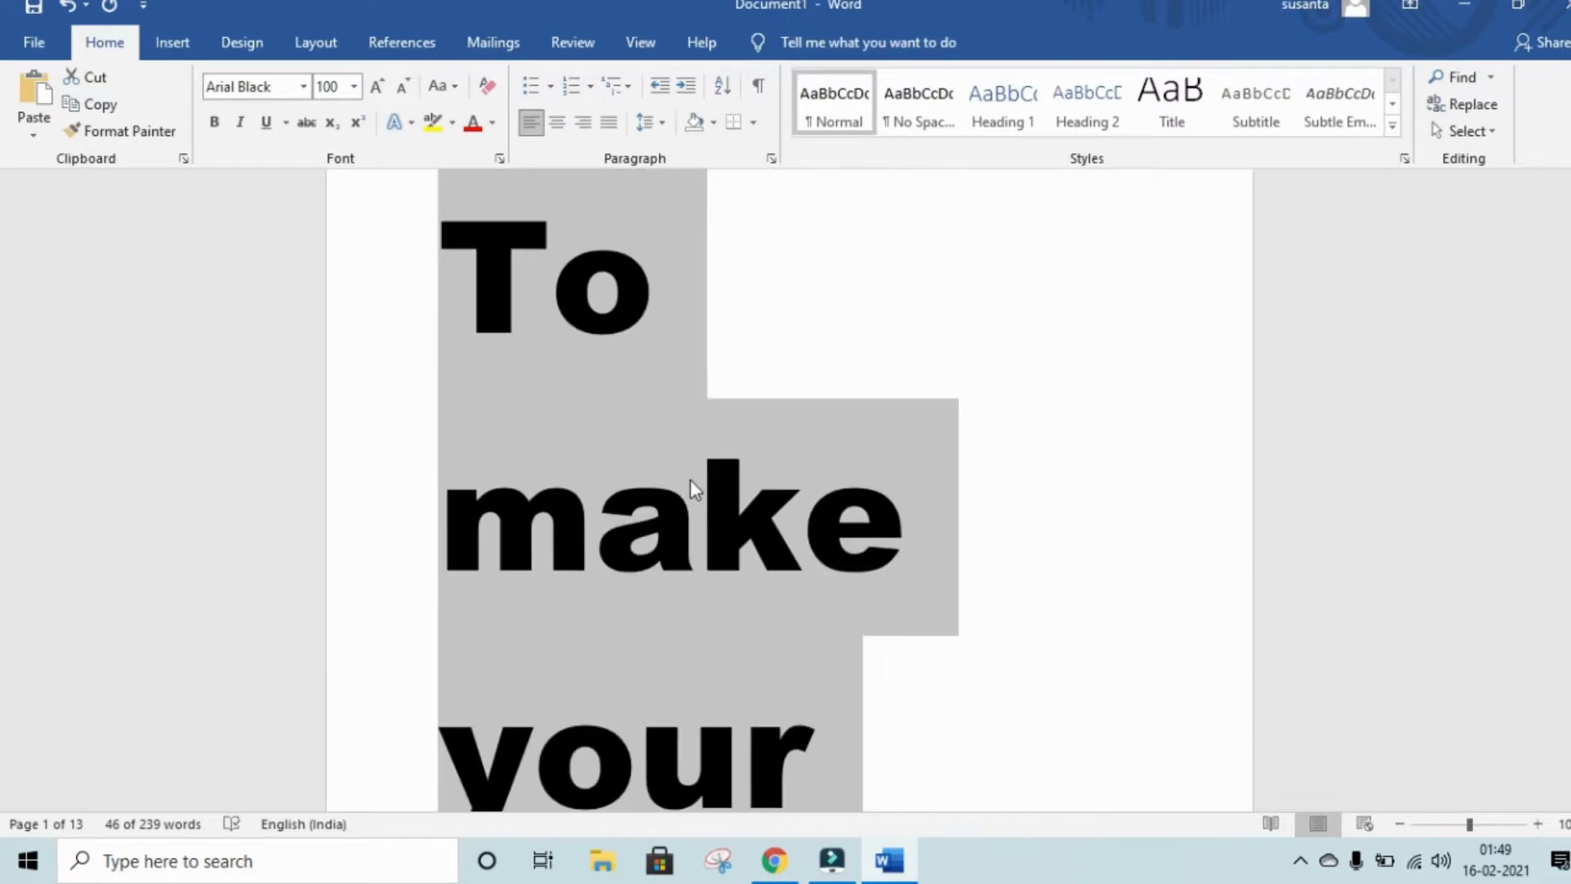
scroll(690, 482, "up", 3)
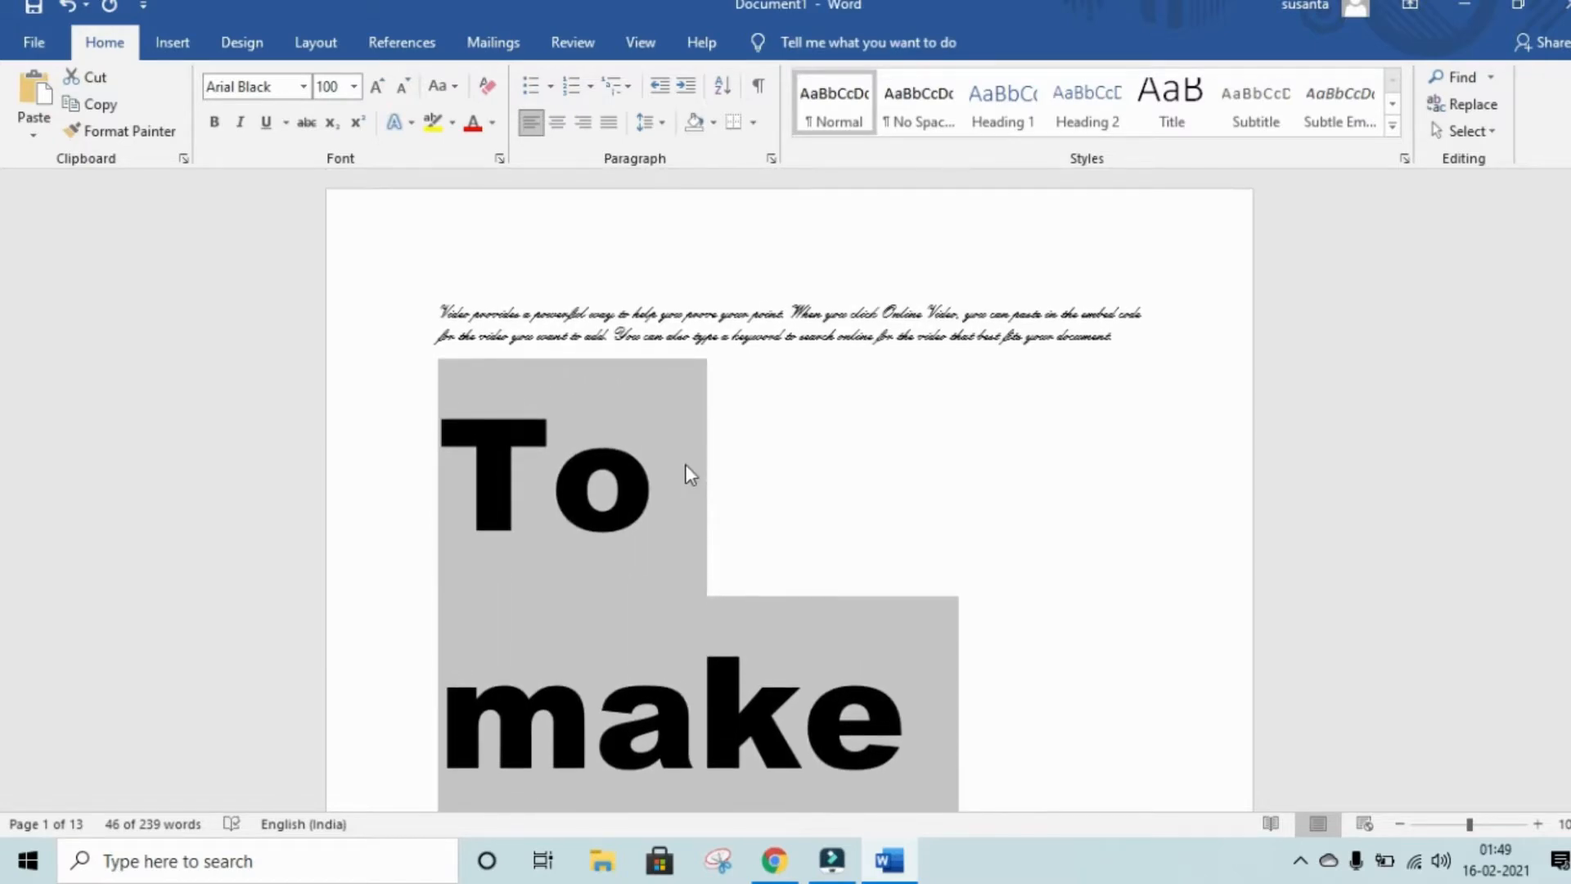
left_click(352, 95)
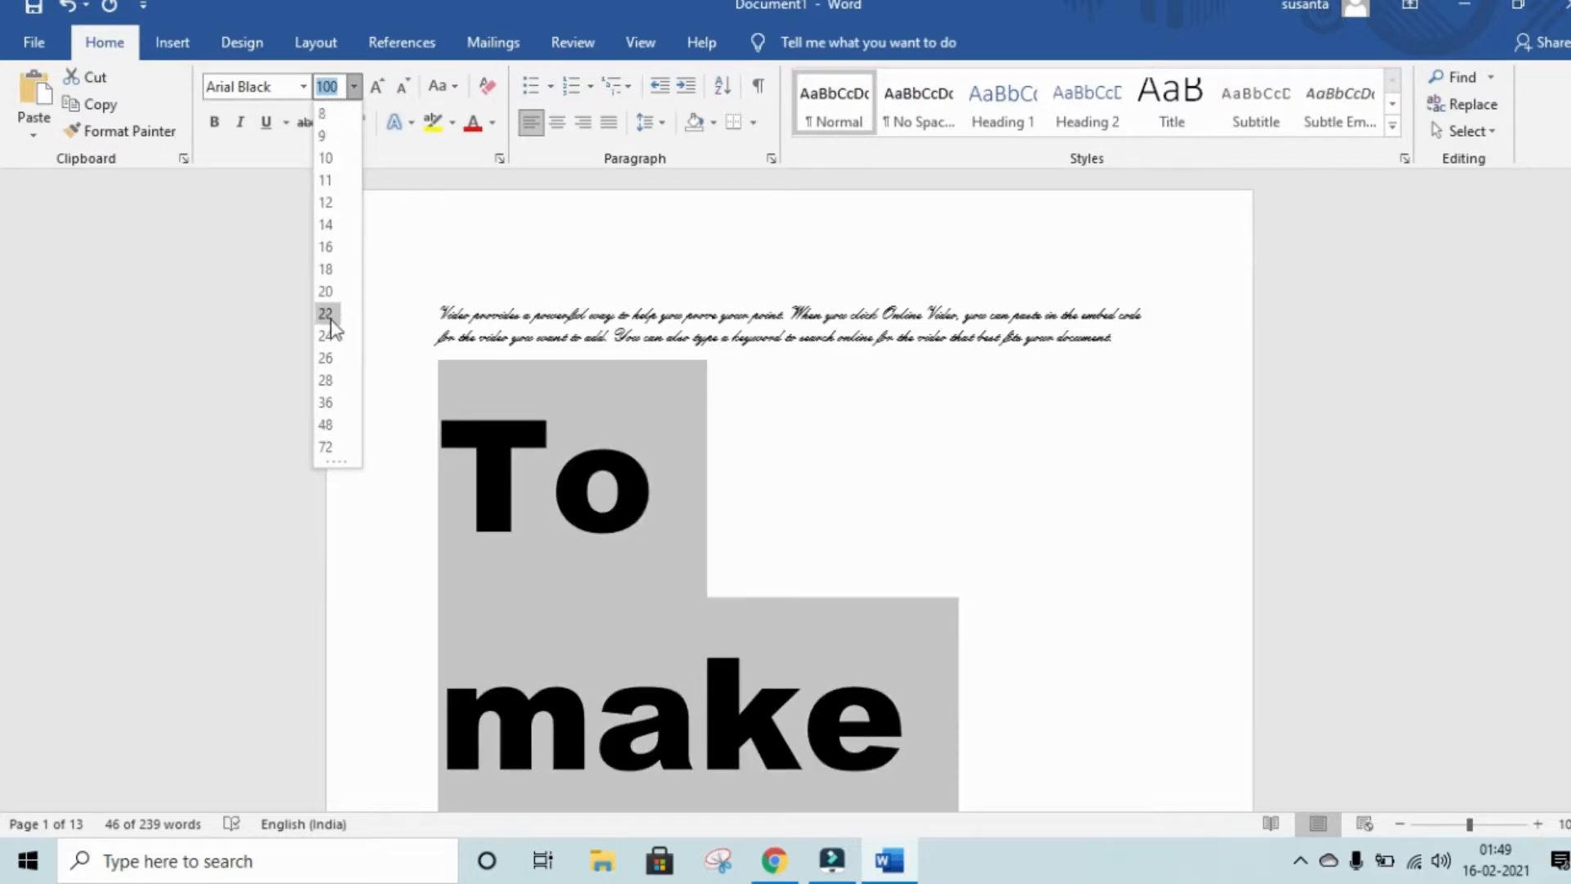
left_click(337, 181)
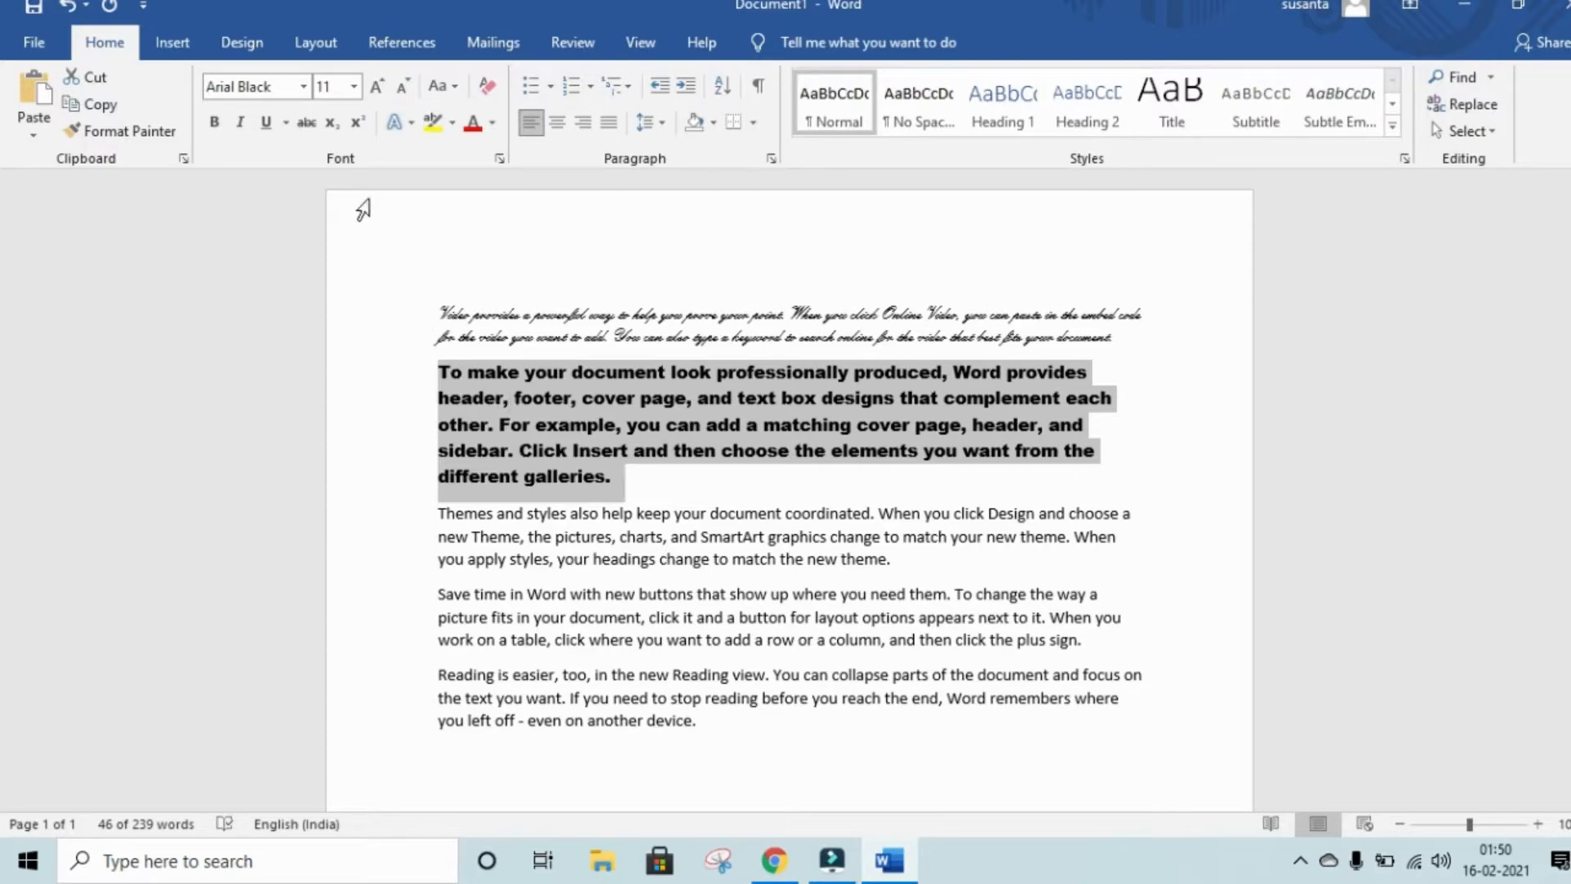
- Preview the preset font sizes on the second paragraph and increase its font size by one increment to 12
left_click(353, 86)
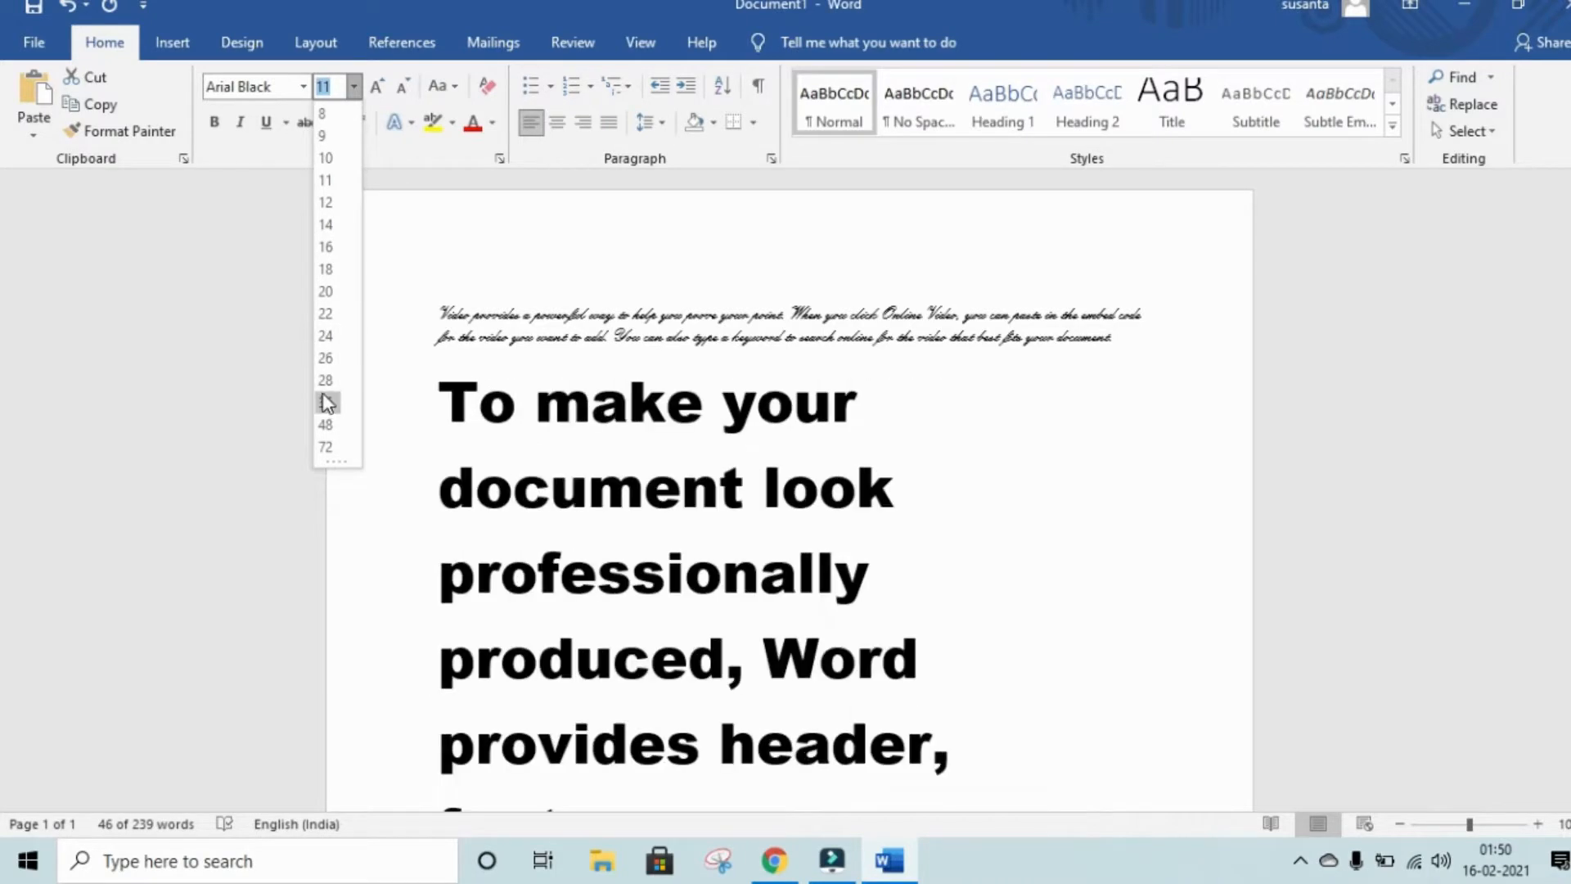
left_click(392, 270)
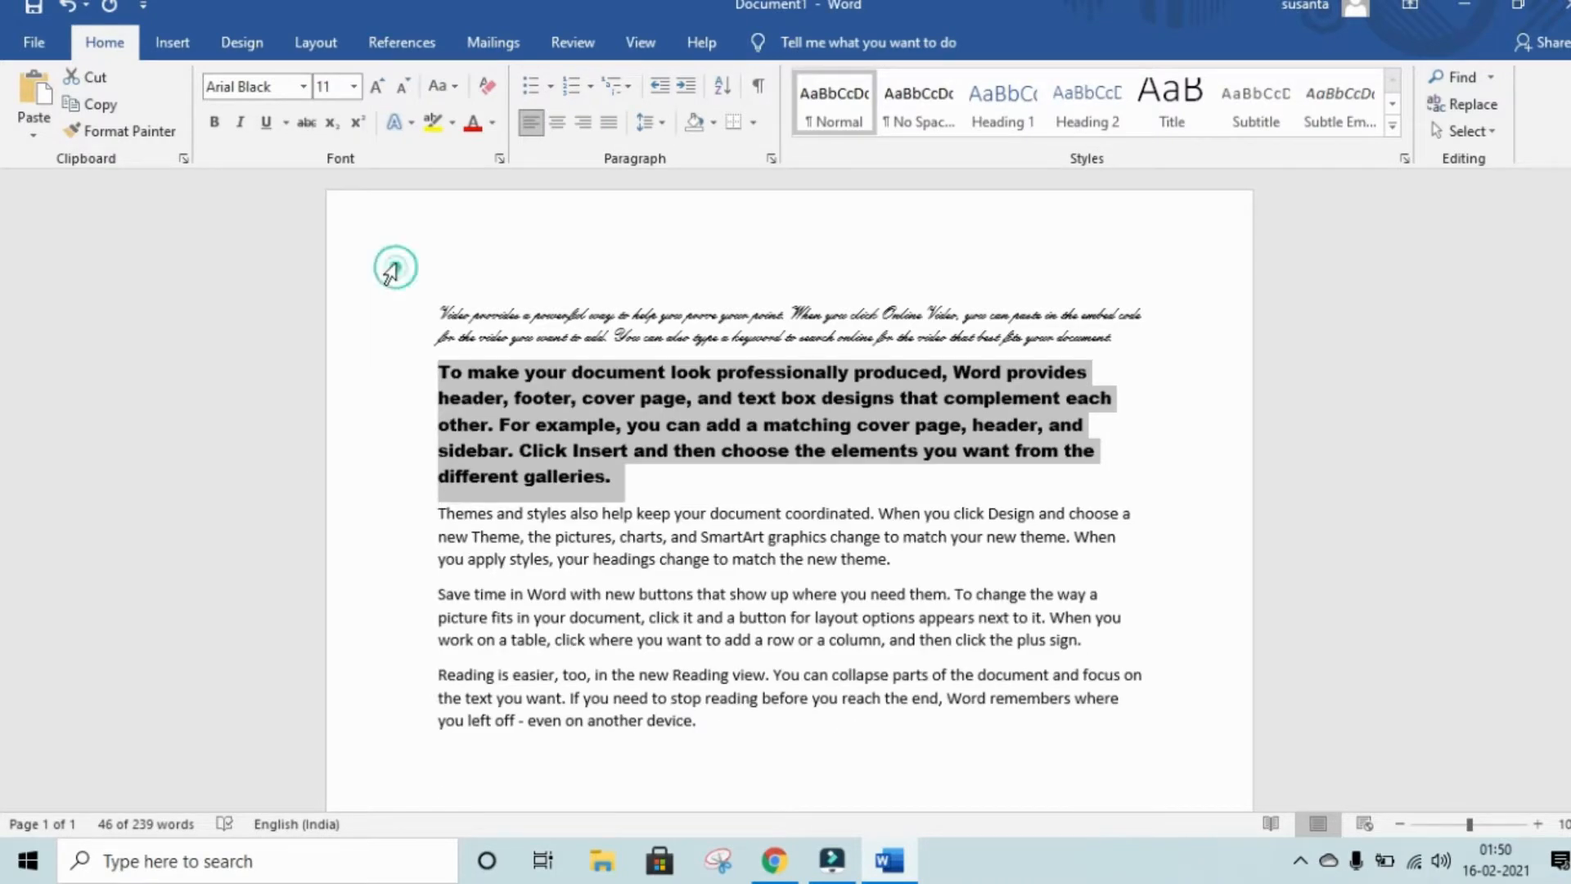
left_click(380, 85)
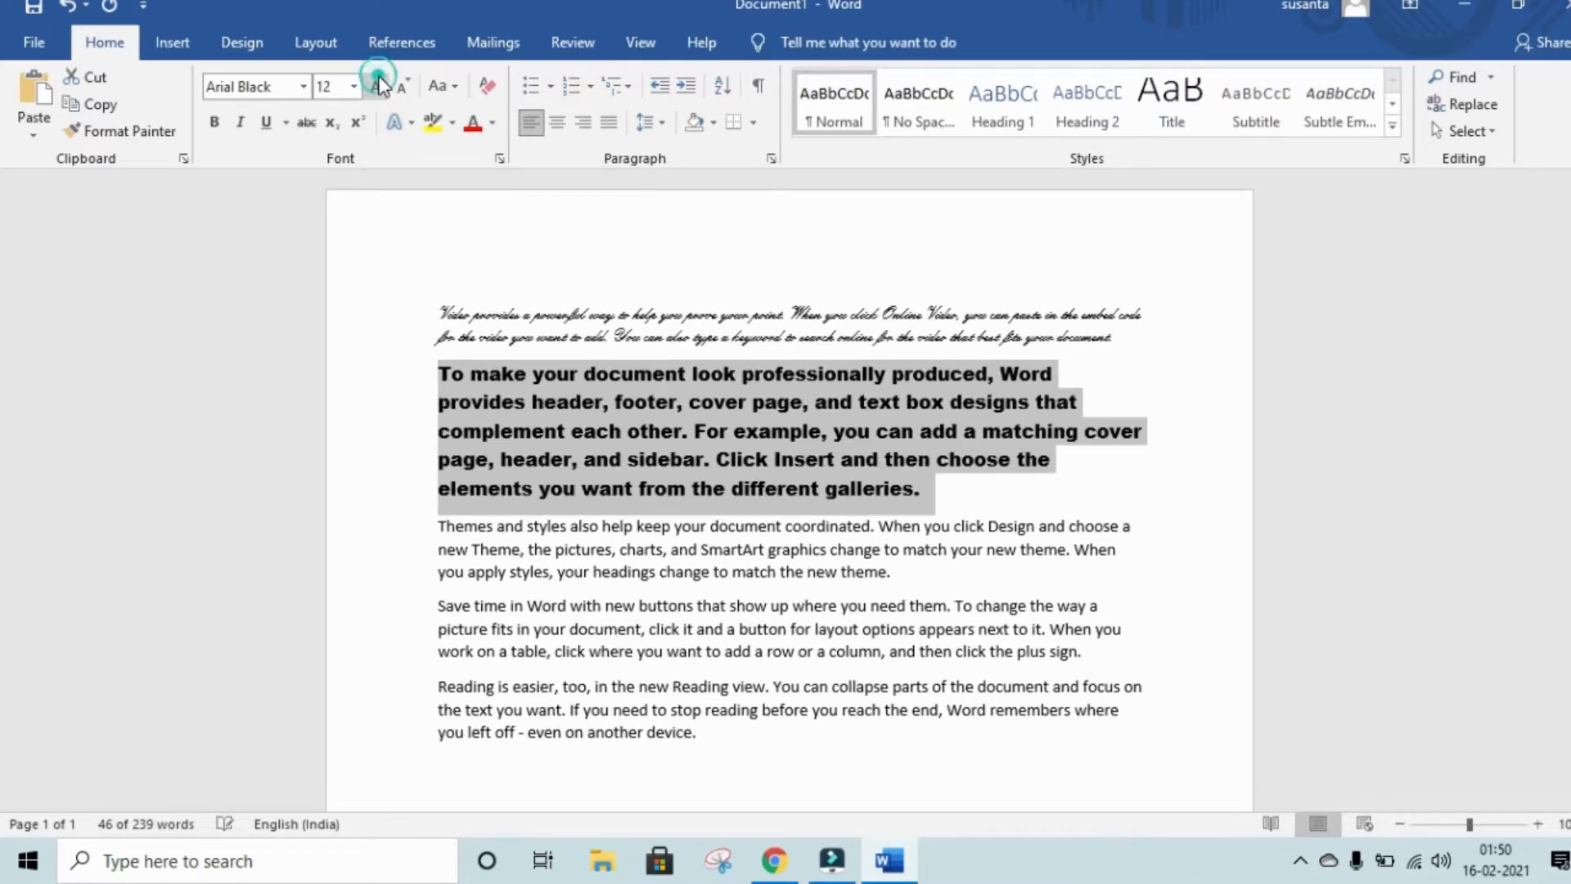
- Increase the second paragraph's font size in increments to 22 and look over the enlarged text
left_click(379, 86)
left_click(379, 85)
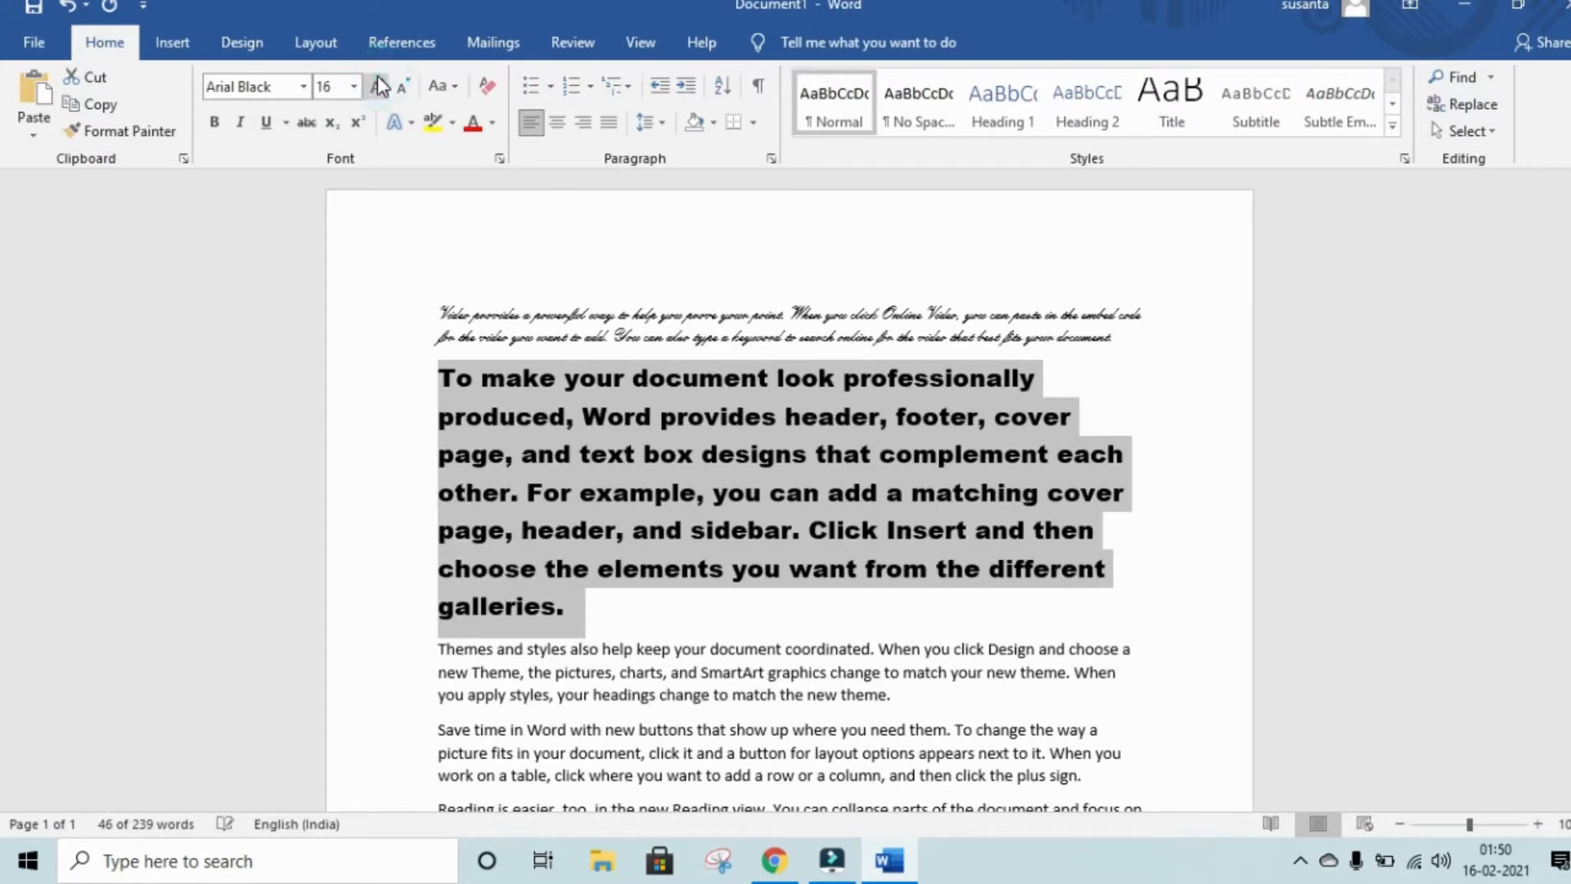
left_click(379, 85)
left_click(379, 85)
left_click(378, 85)
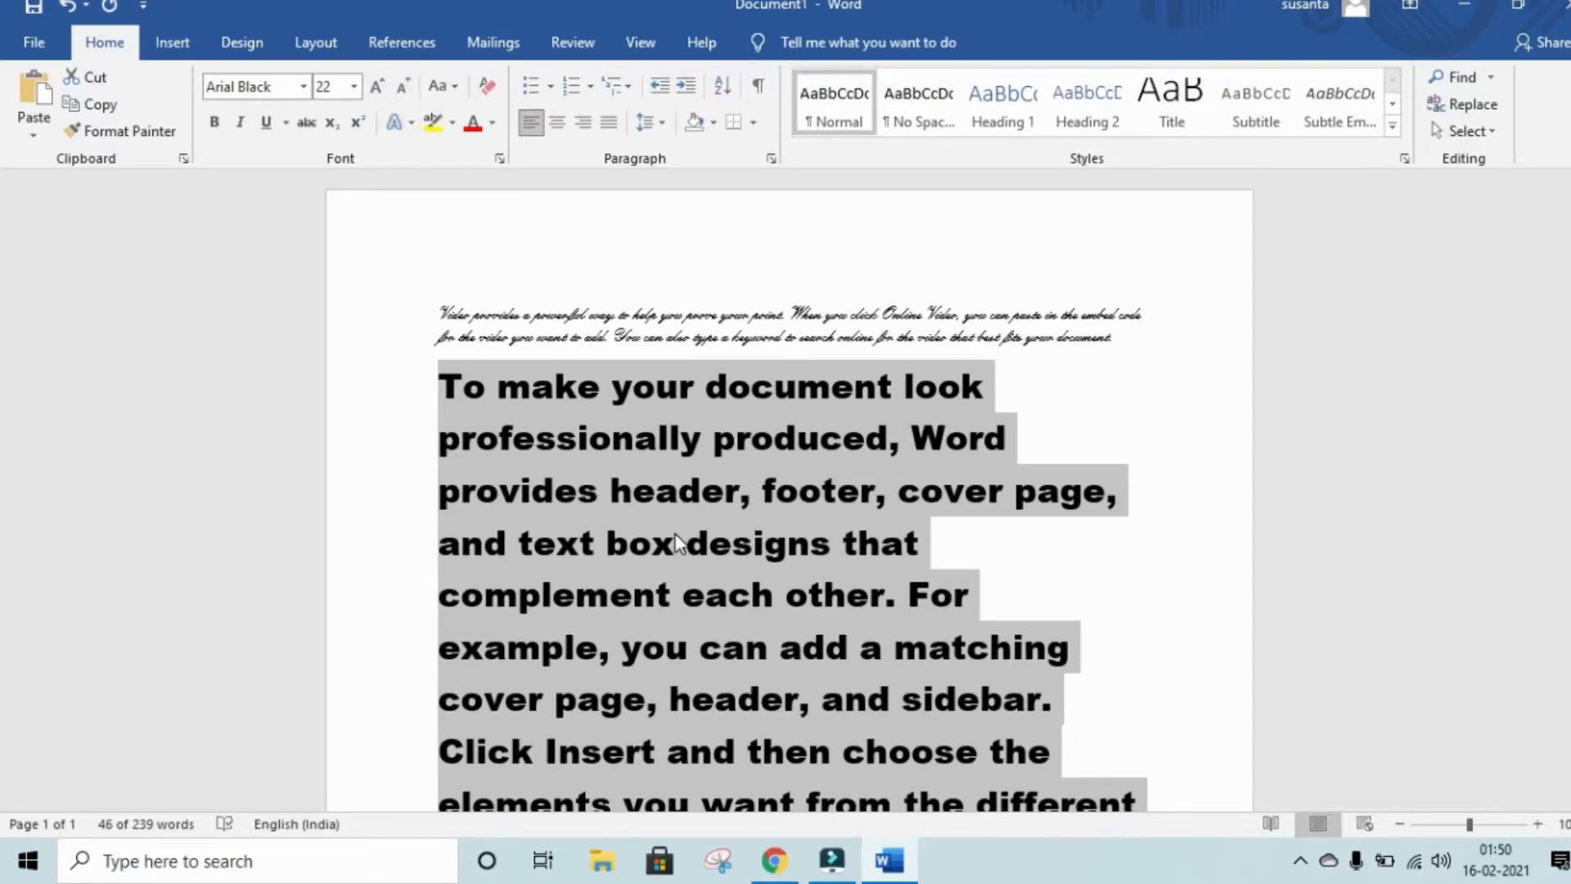
scroll(676, 537, "down", 1)
scroll(675, 537, "up", 1)
scroll(676, 540, "down", 2)
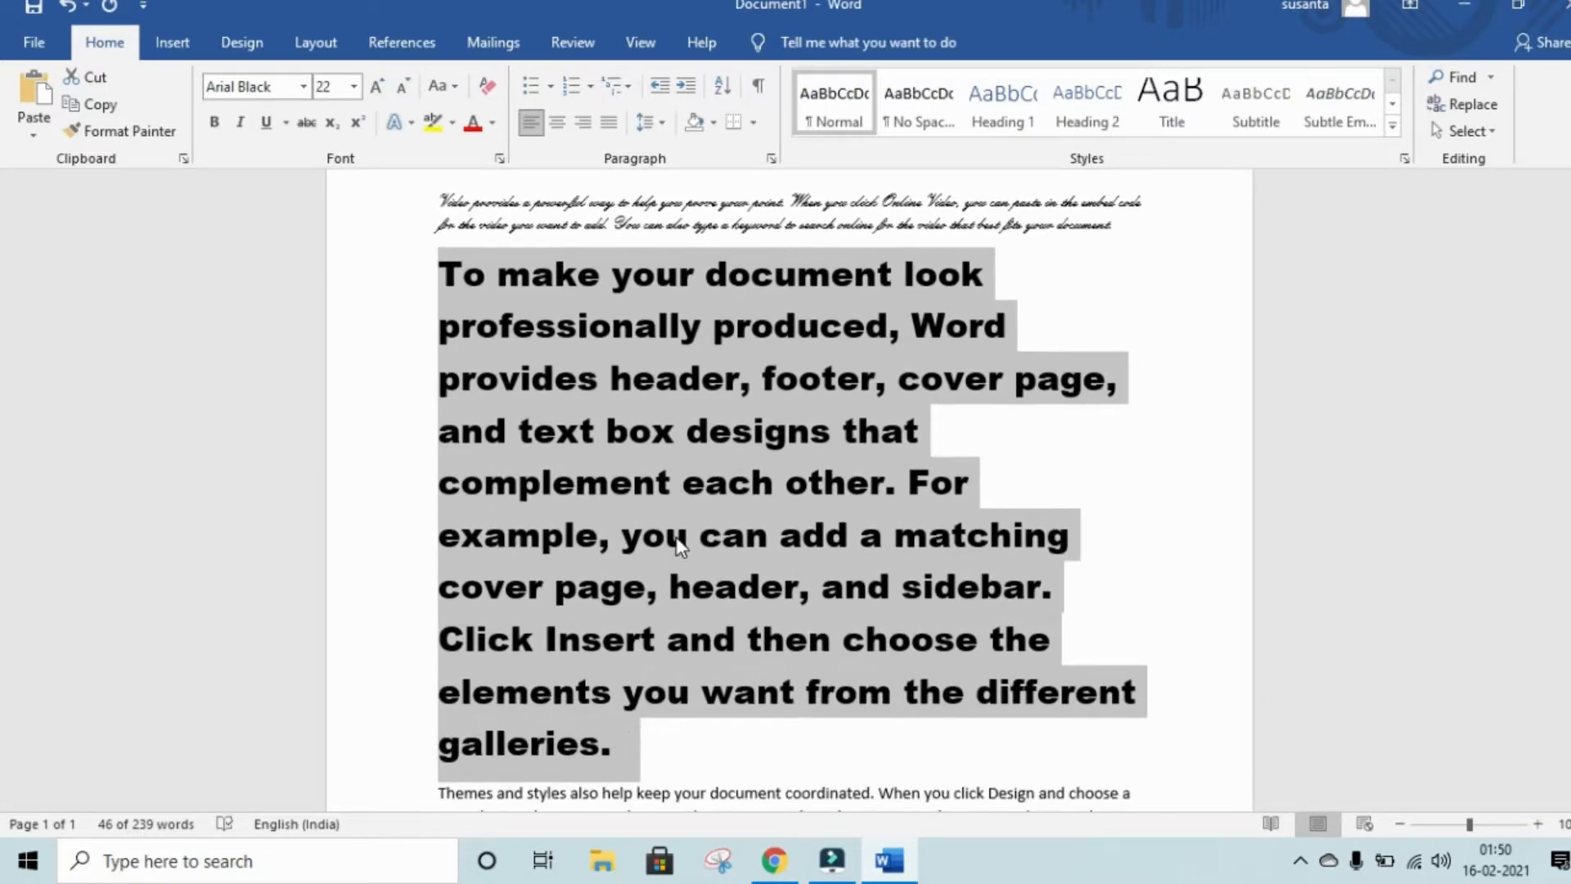
scroll(676, 540, "up", 2)
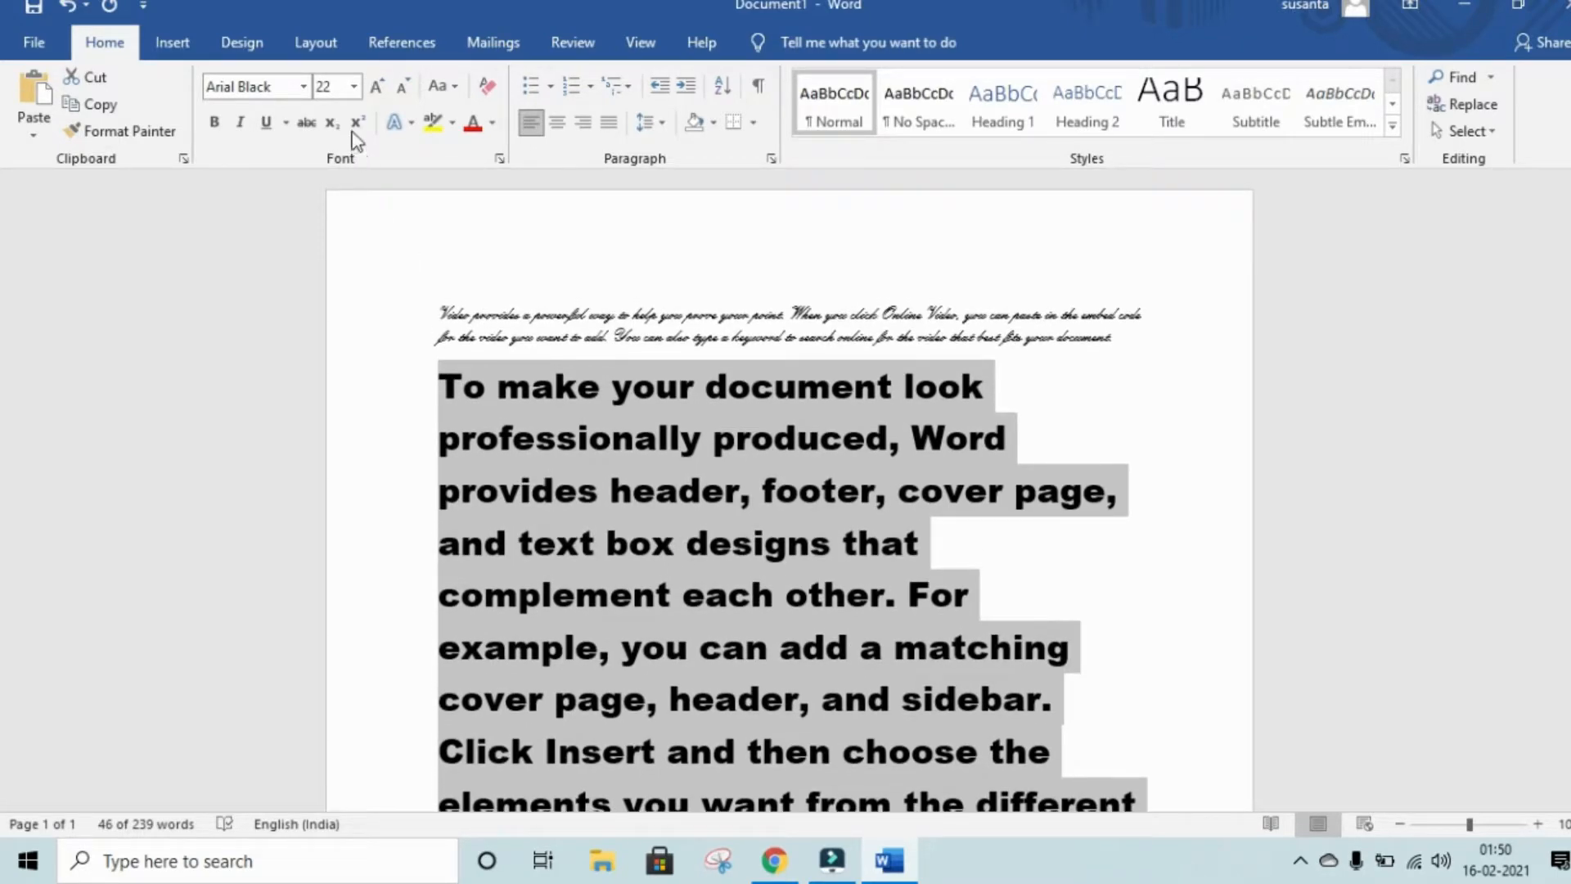
- Preview the preset font sizes on the second paragraph and increase its font size in increments to 80
left_click(354, 87)
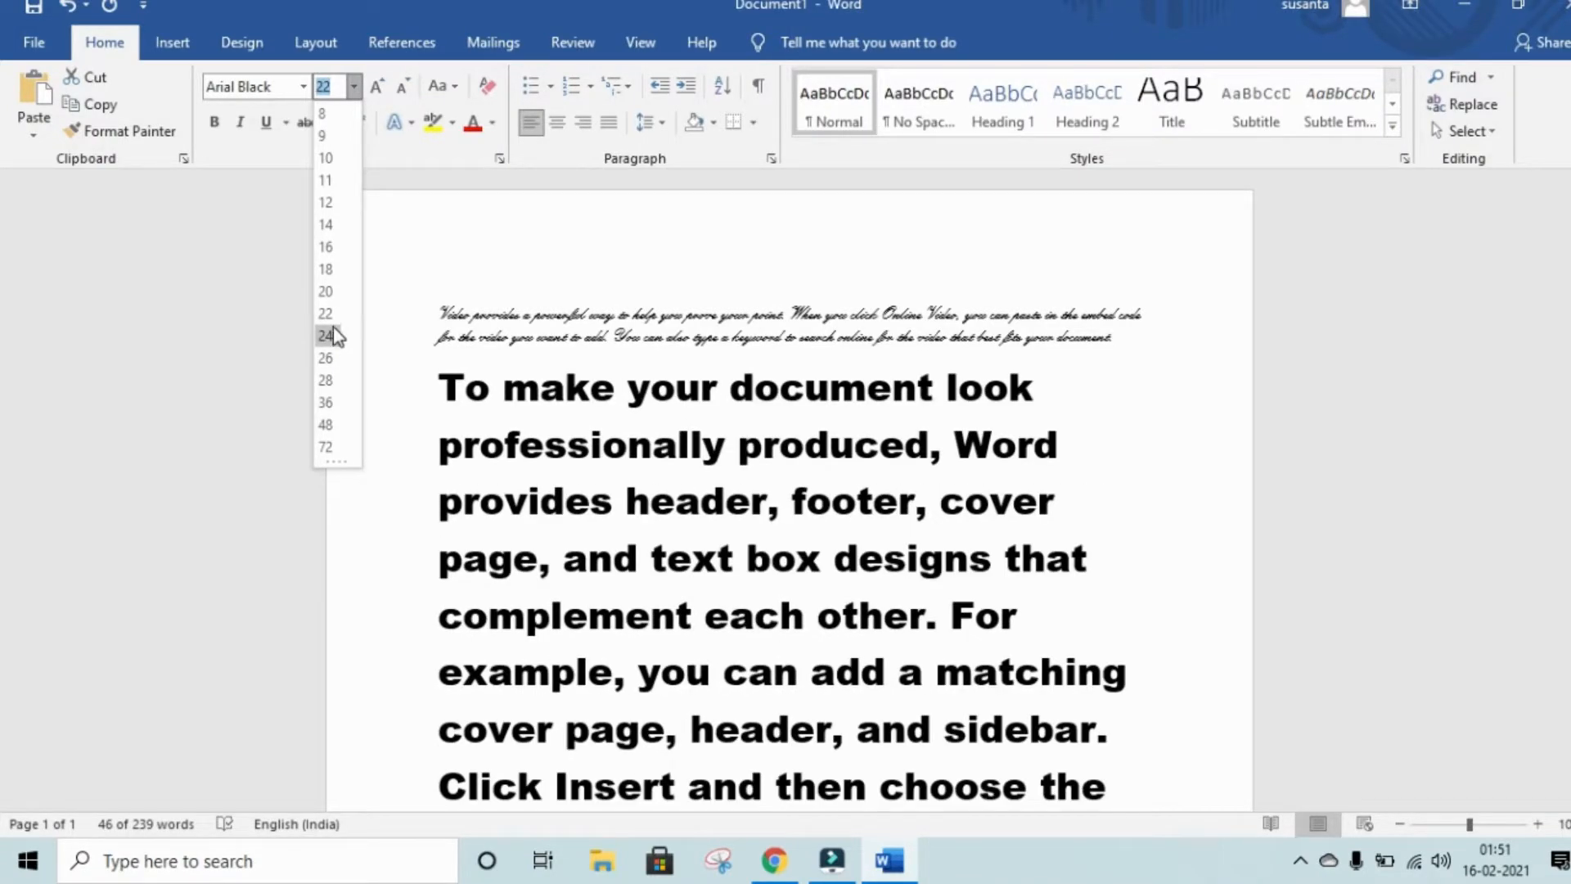
left_click(377, 77)
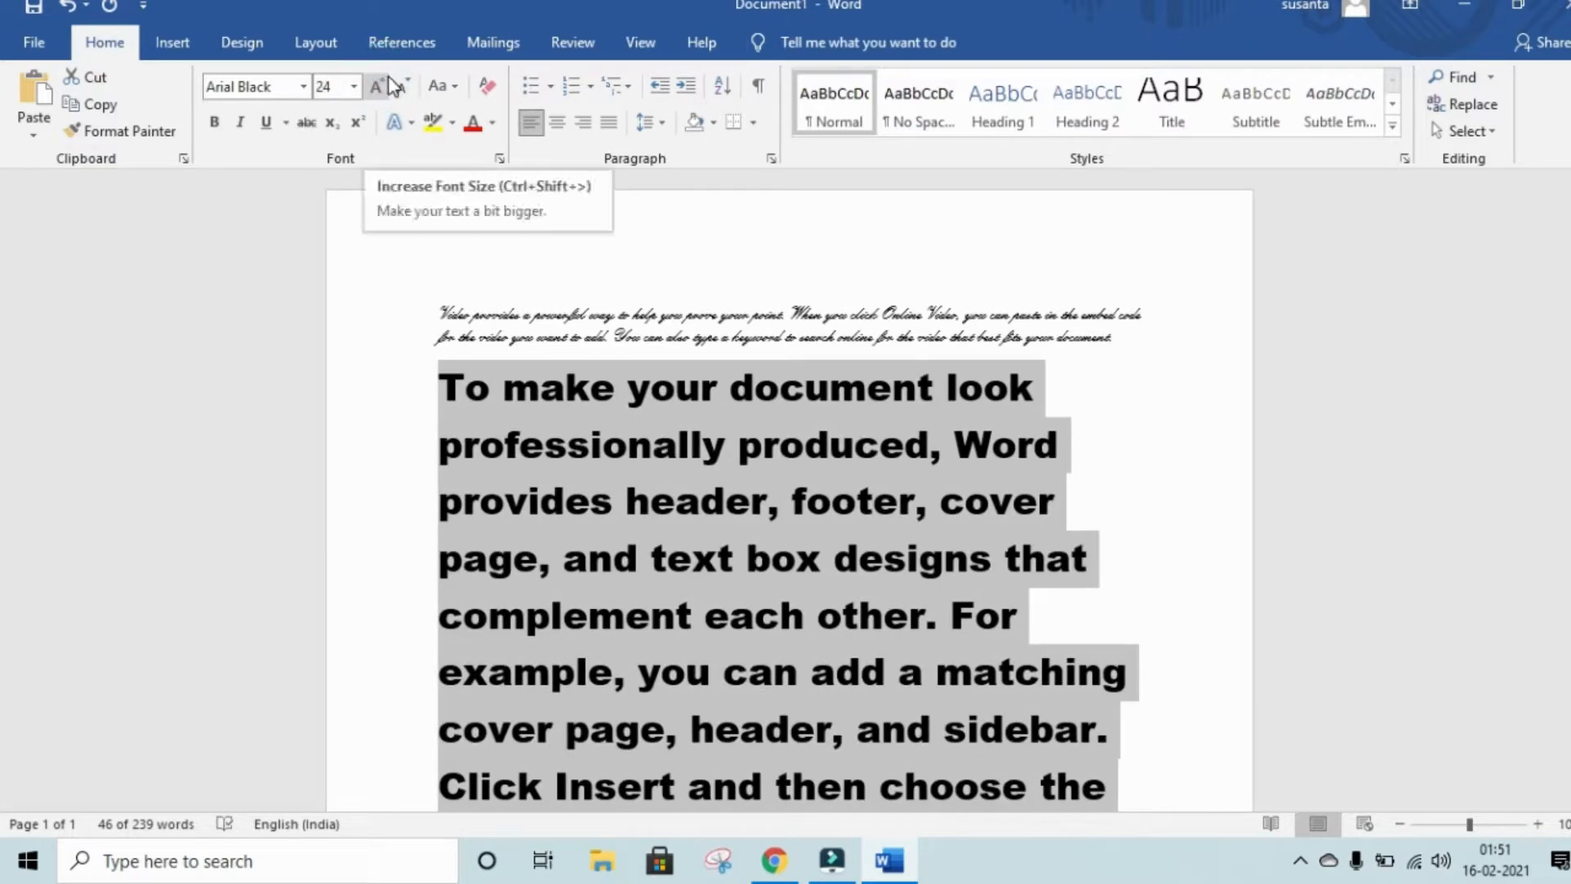
left_click(378, 85)
left_click(379, 86)
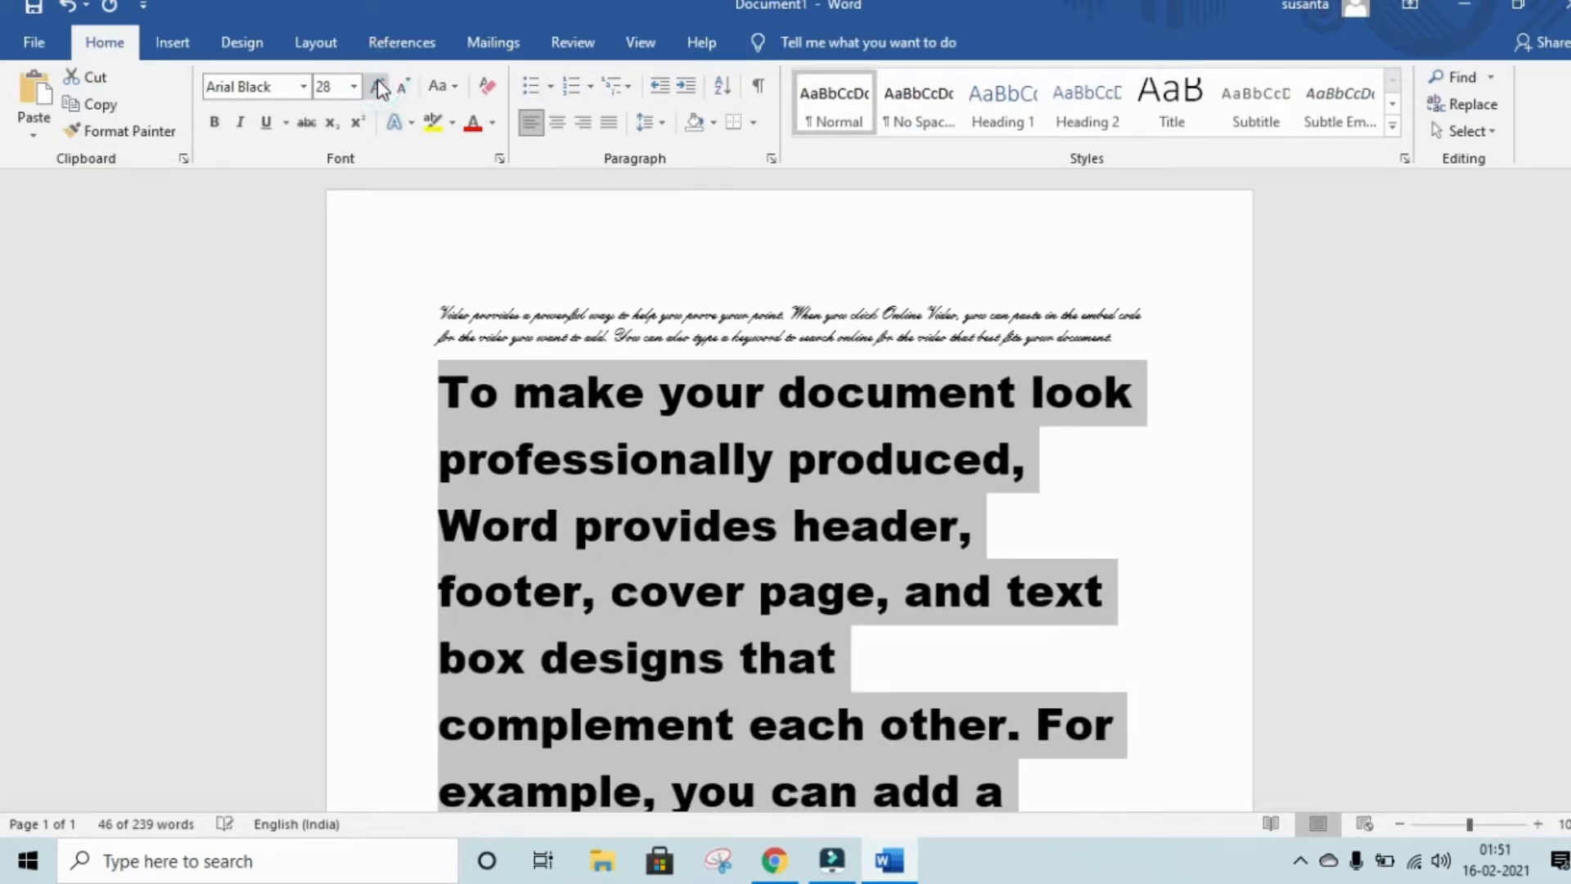
left_click(379, 87)
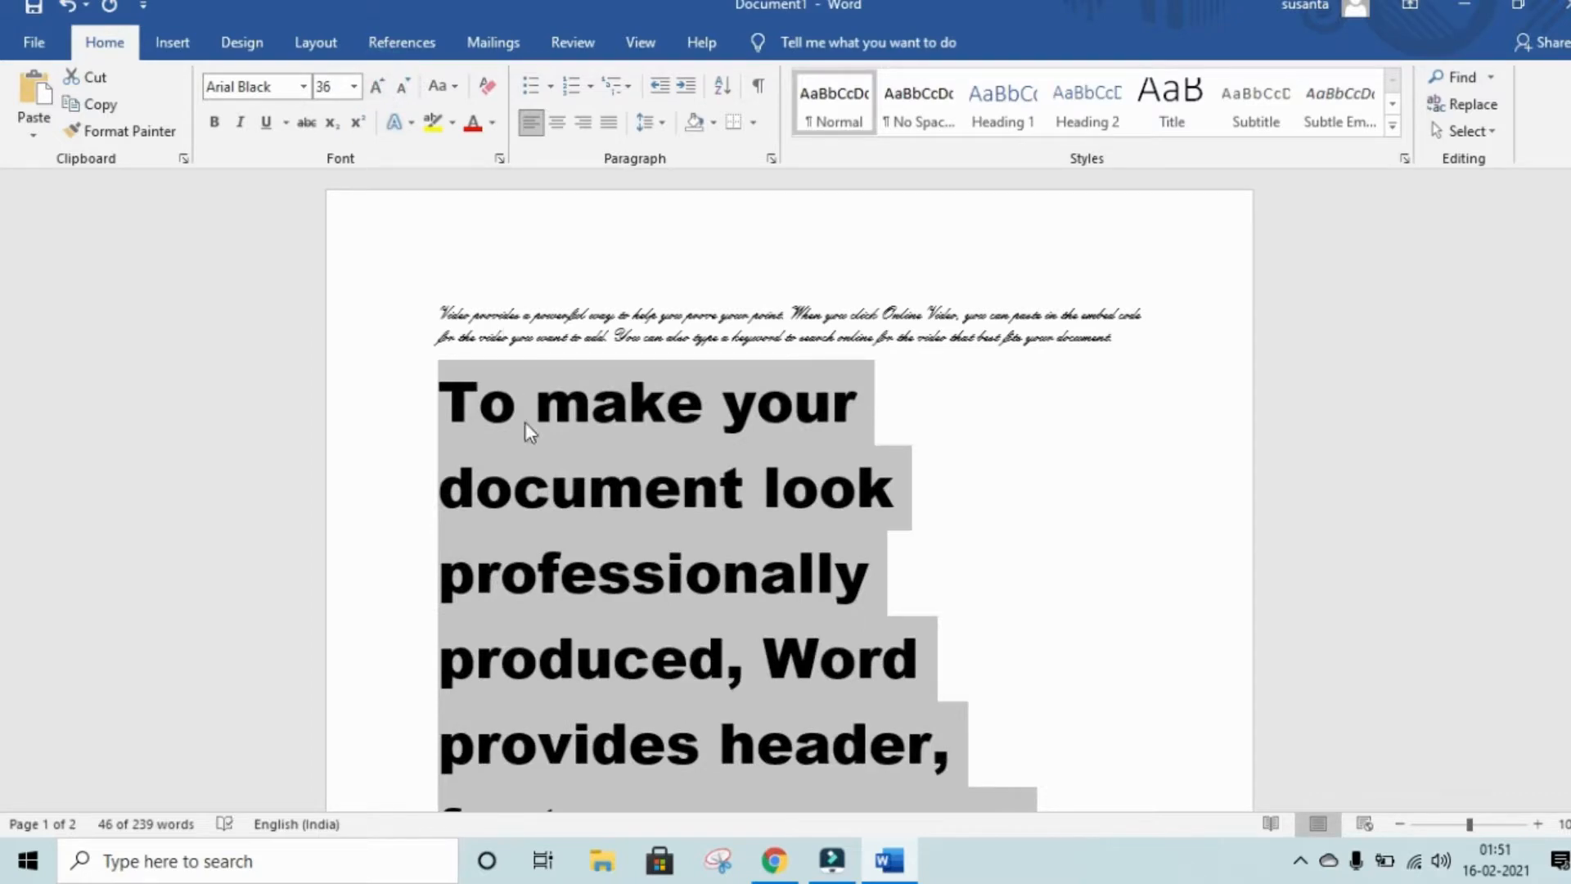
left_click(380, 79)
left_click(380, 78)
left_click(379, 78)
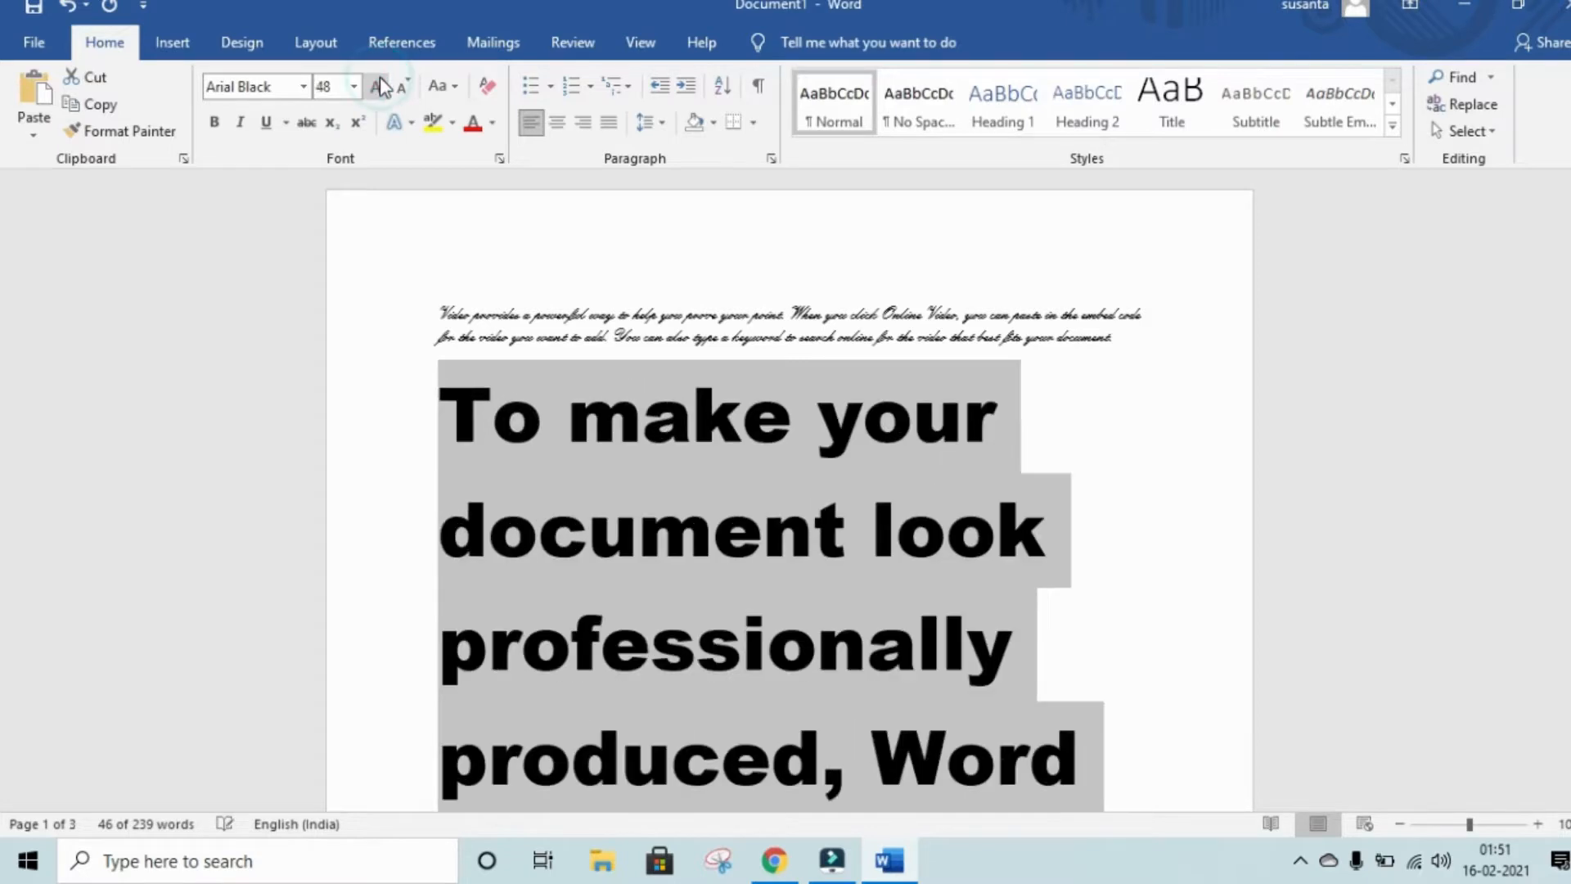
left_click(379, 79)
left_click(379, 79)
left_click(380, 78)
left_click(379, 78)
left_click(380, 79)
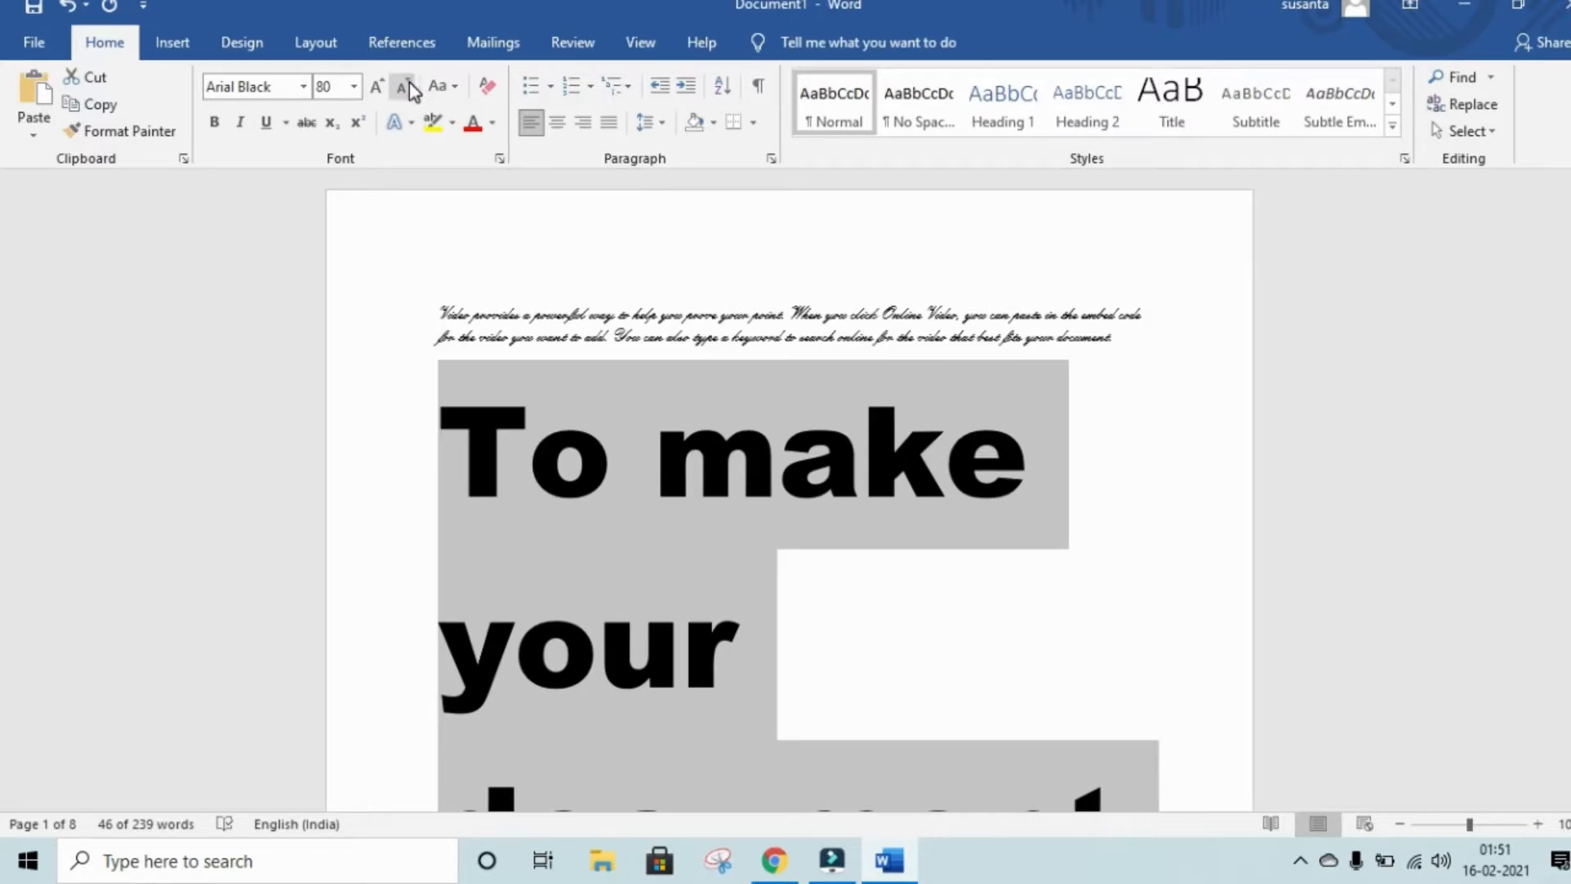
- Decrease the second paragraph's font size in increments until the text is only about 2 points
left_click(407, 86)
left_click(406, 86)
left_click(406, 86)
left_click(406, 86)
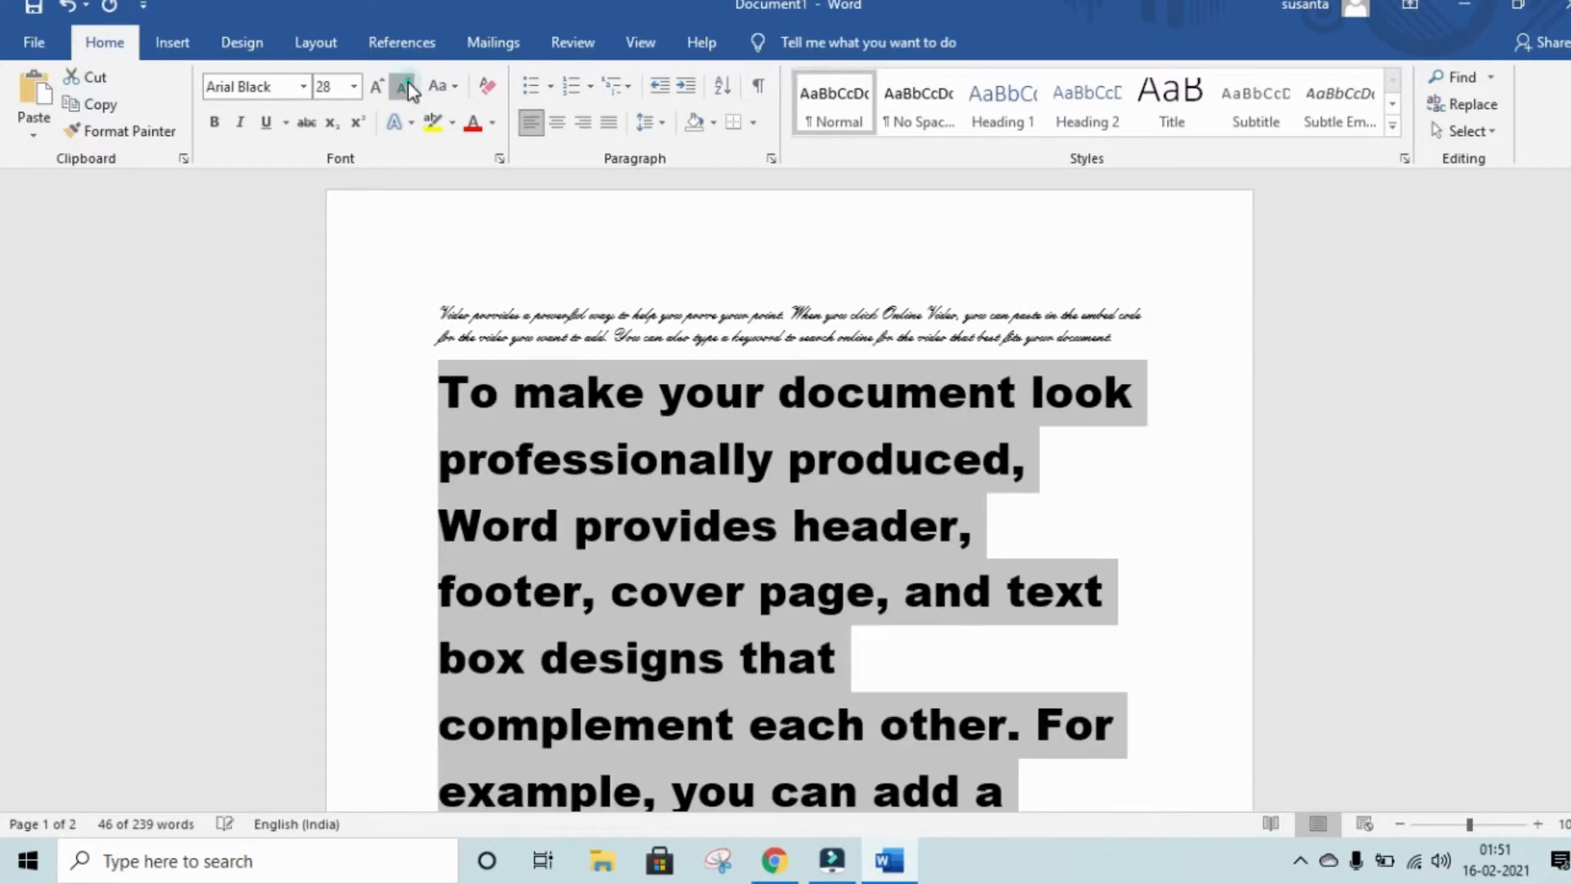
left_click(407, 86)
left_click(407, 86)
left_click(407, 86)
left_click(407, 86)
left_click(407, 86)
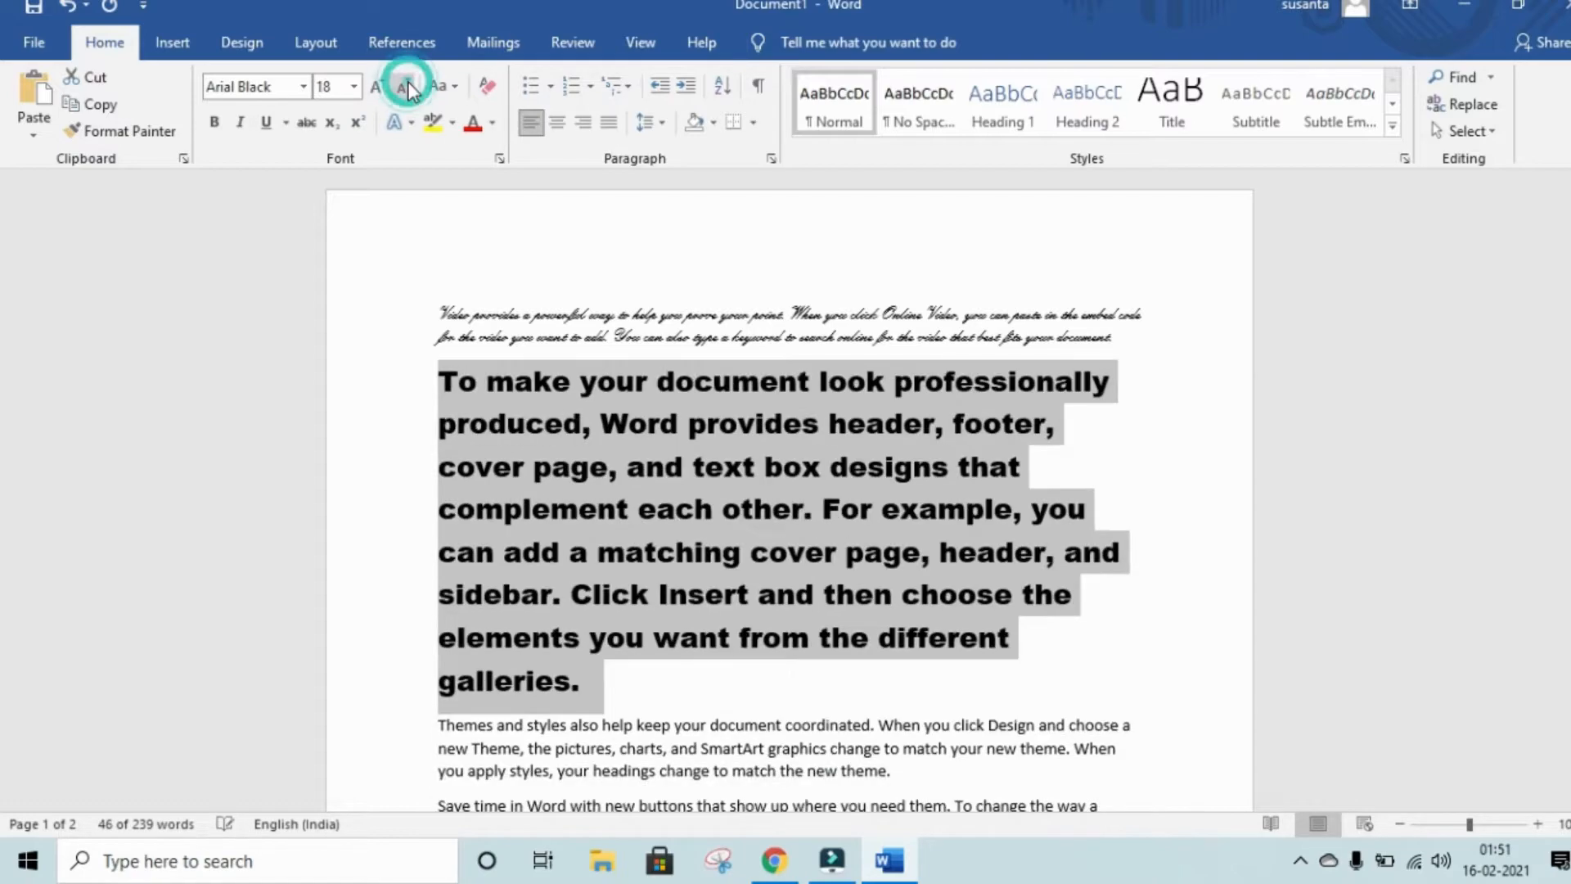
left_click(407, 86)
left_click(407, 86)
left_click(407, 86)
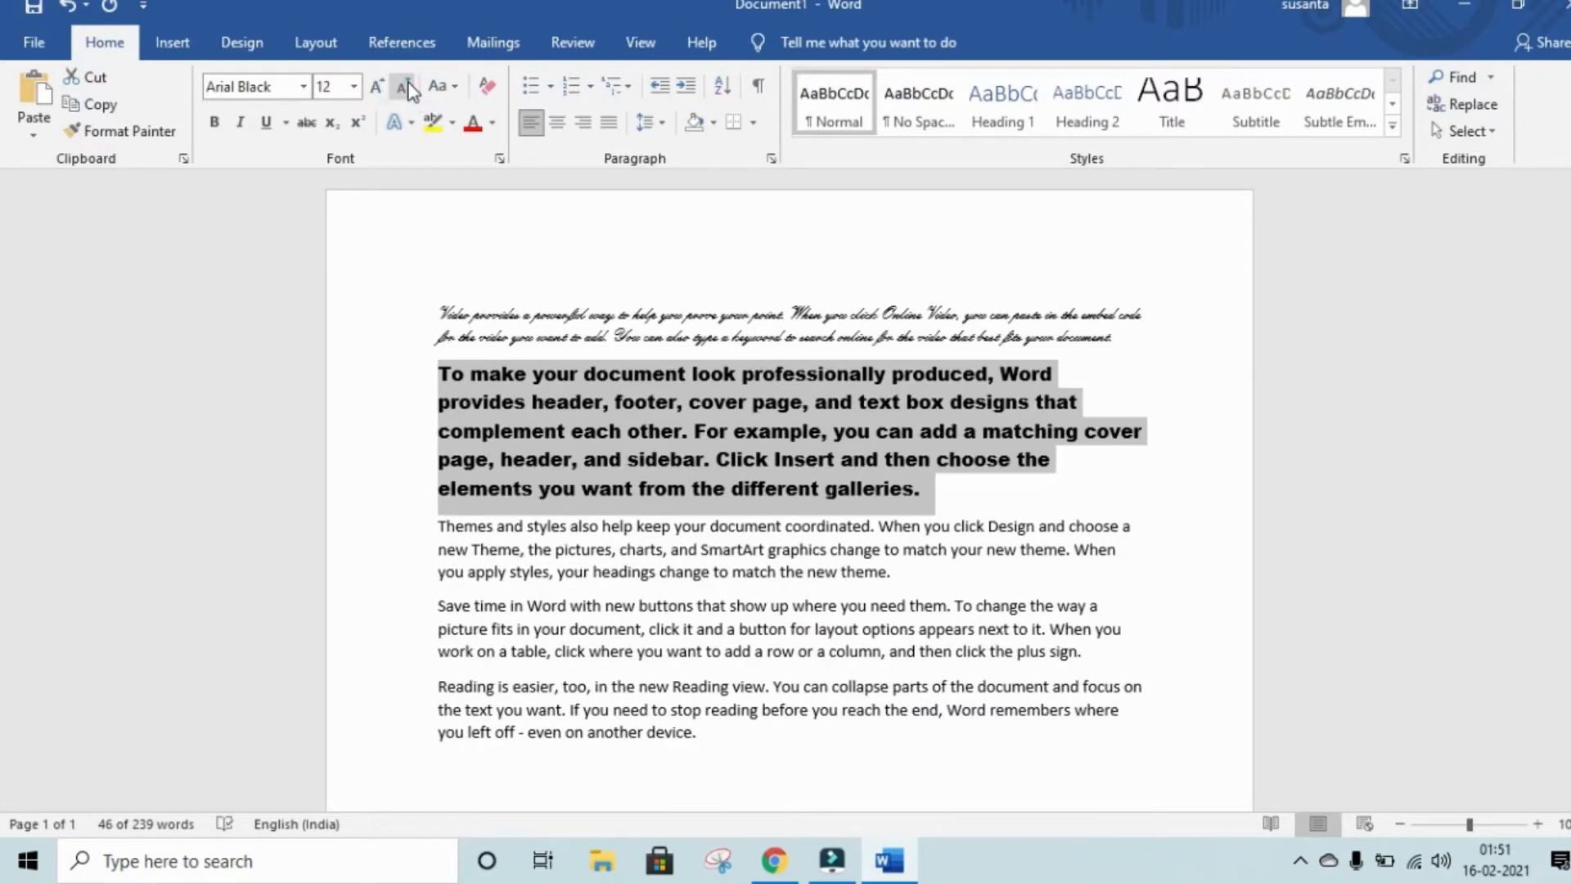
left_click(407, 86)
left_click(407, 86)
left_click(407, 86)
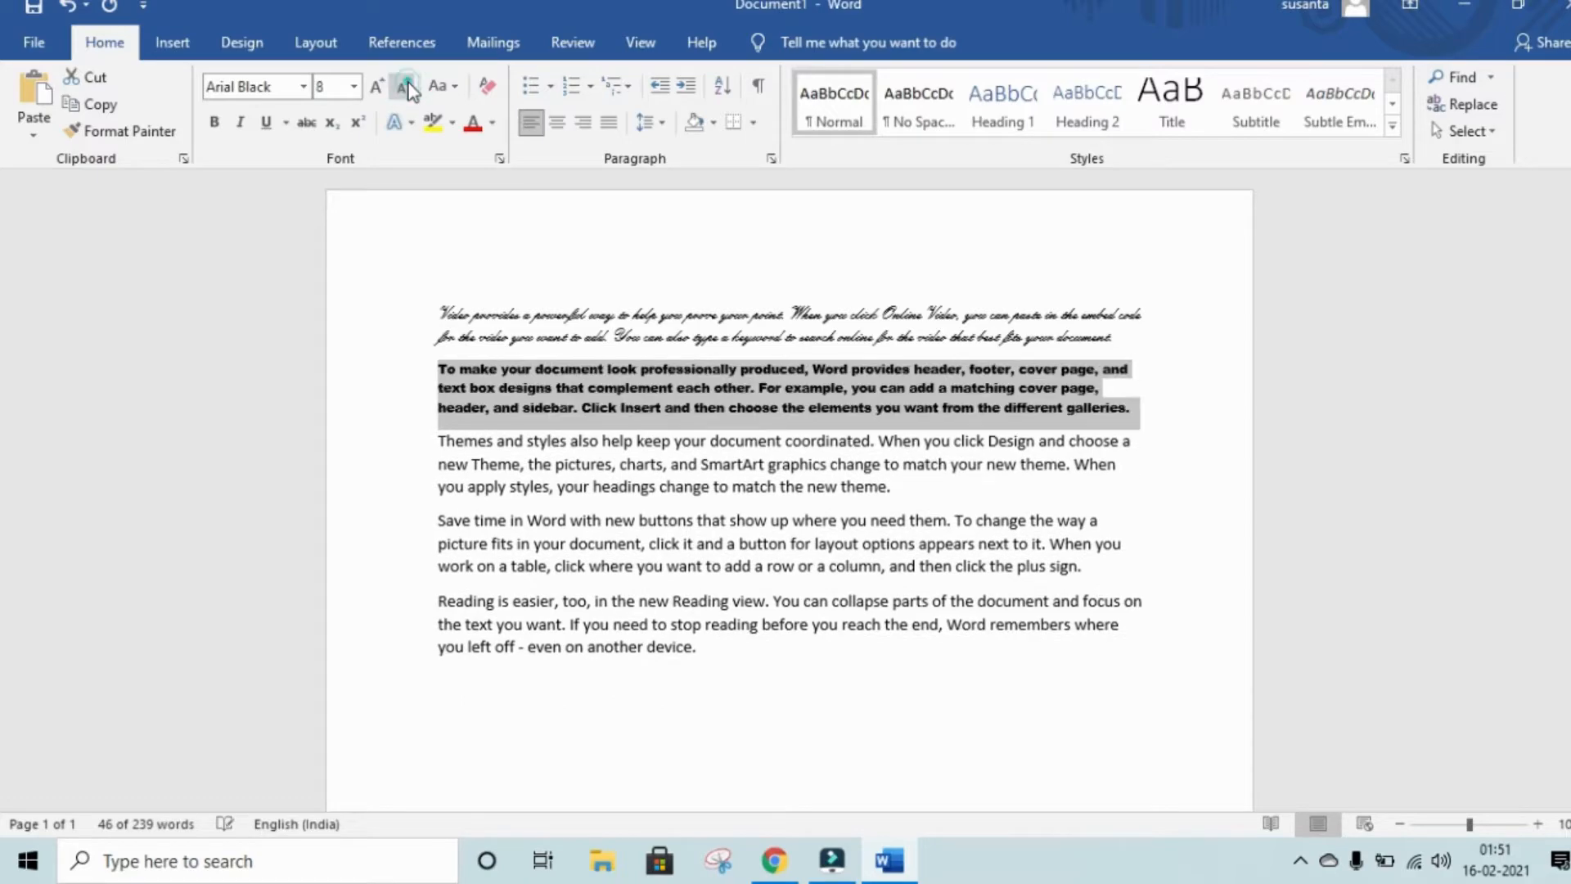
left_click(407, 86)
left_click(406, 86)
left_click(406, 86)
left_click(407, 86)
left_click(407, 86)
left_click(406, 86)
left_click(407, 86)
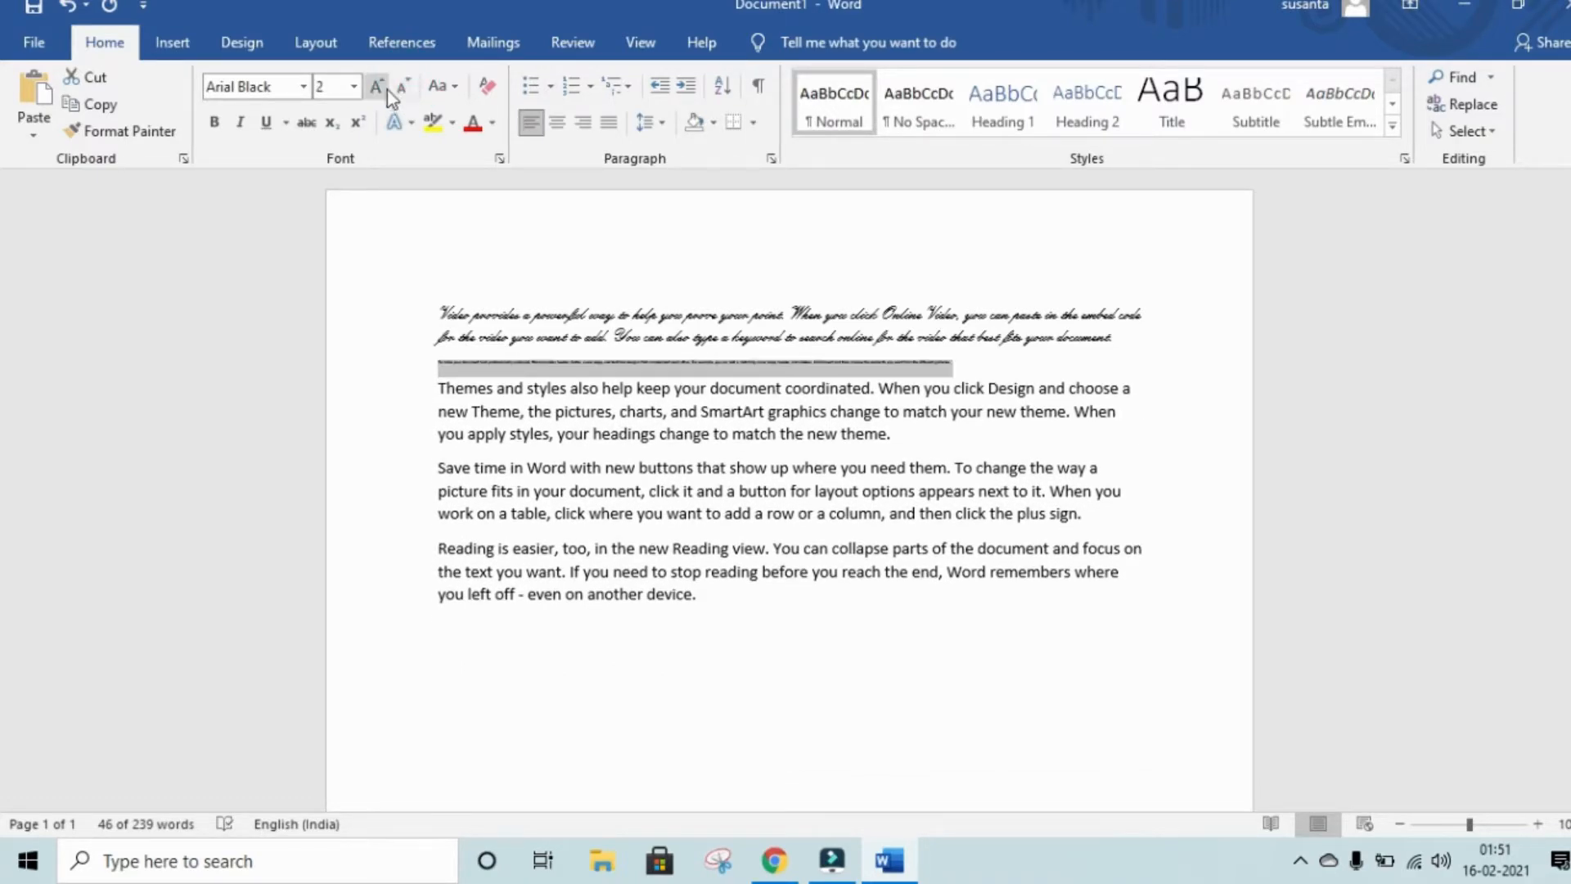
- Increase the second paragraph's font size in increments to 11
left_click(385, 89)
left_click(385, 89)
left_click(384, 88)
left_click(385, 89)
left_click(384, 88)
left_click(385, 87)
left_click(385, 87)
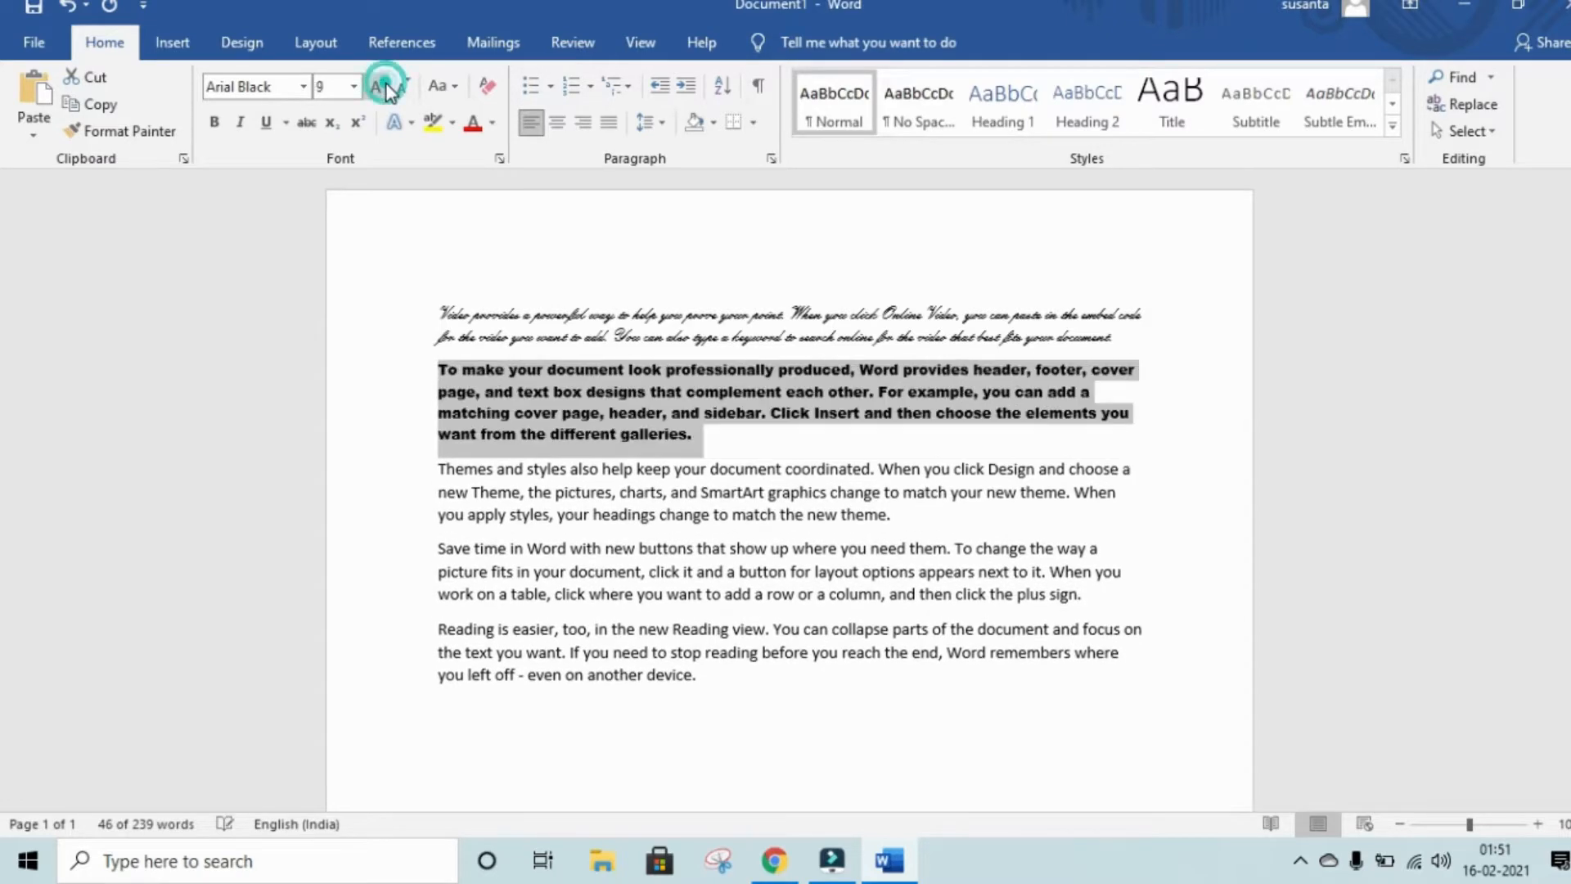
left_click(384, 87)
left_click(384, 87)
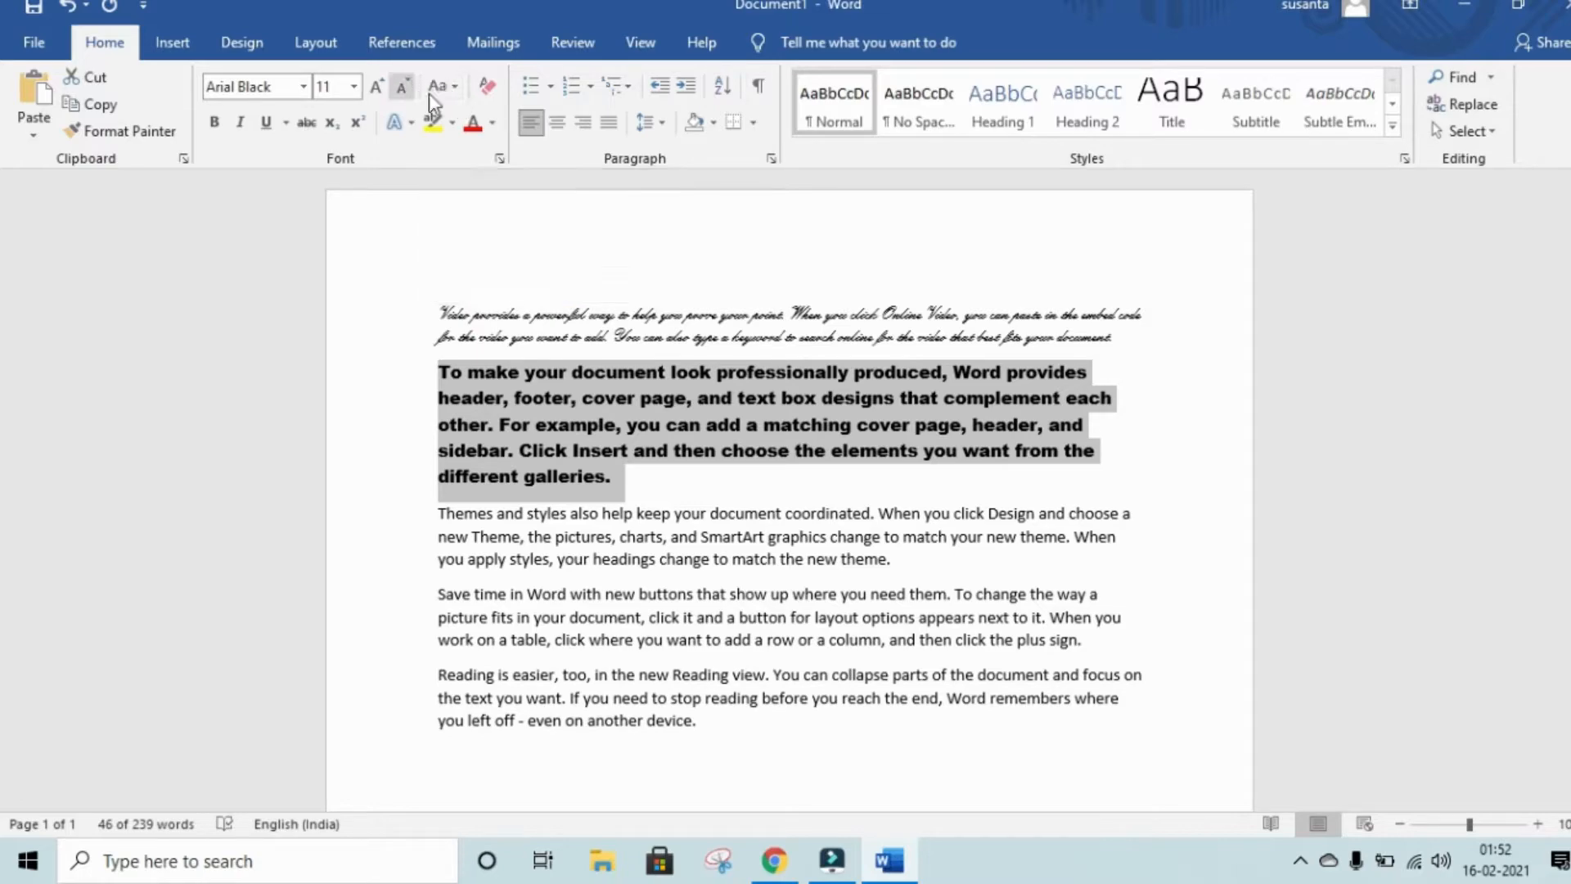
- Review the letter case options without applying any, and deselect the second paragraph
left_click(453, 87)
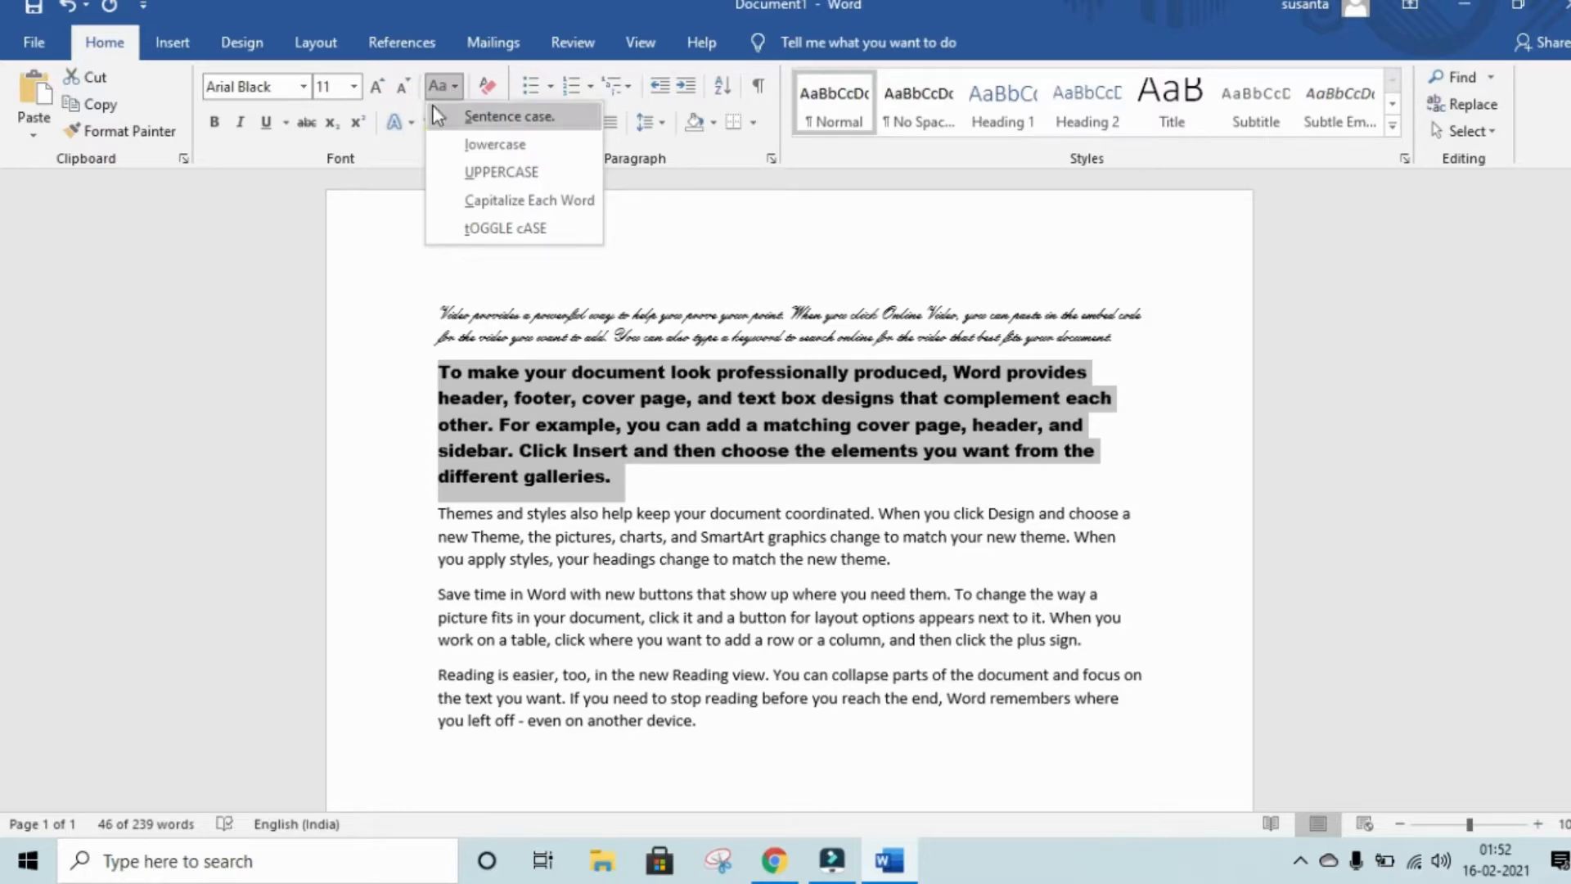
left_click(660, 255)
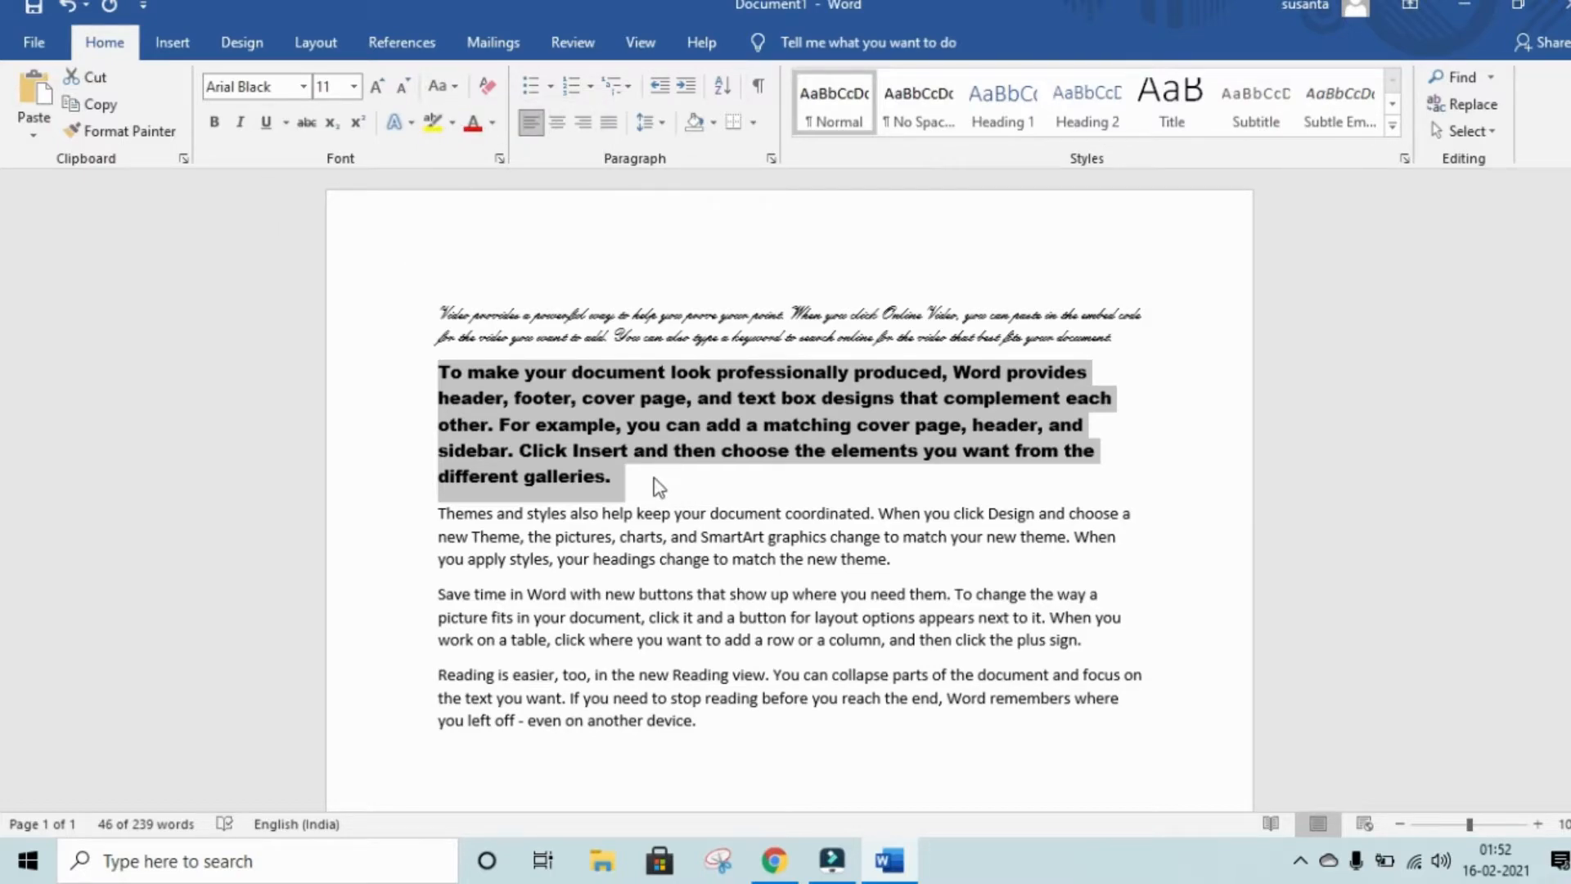
left_click(655, 478)
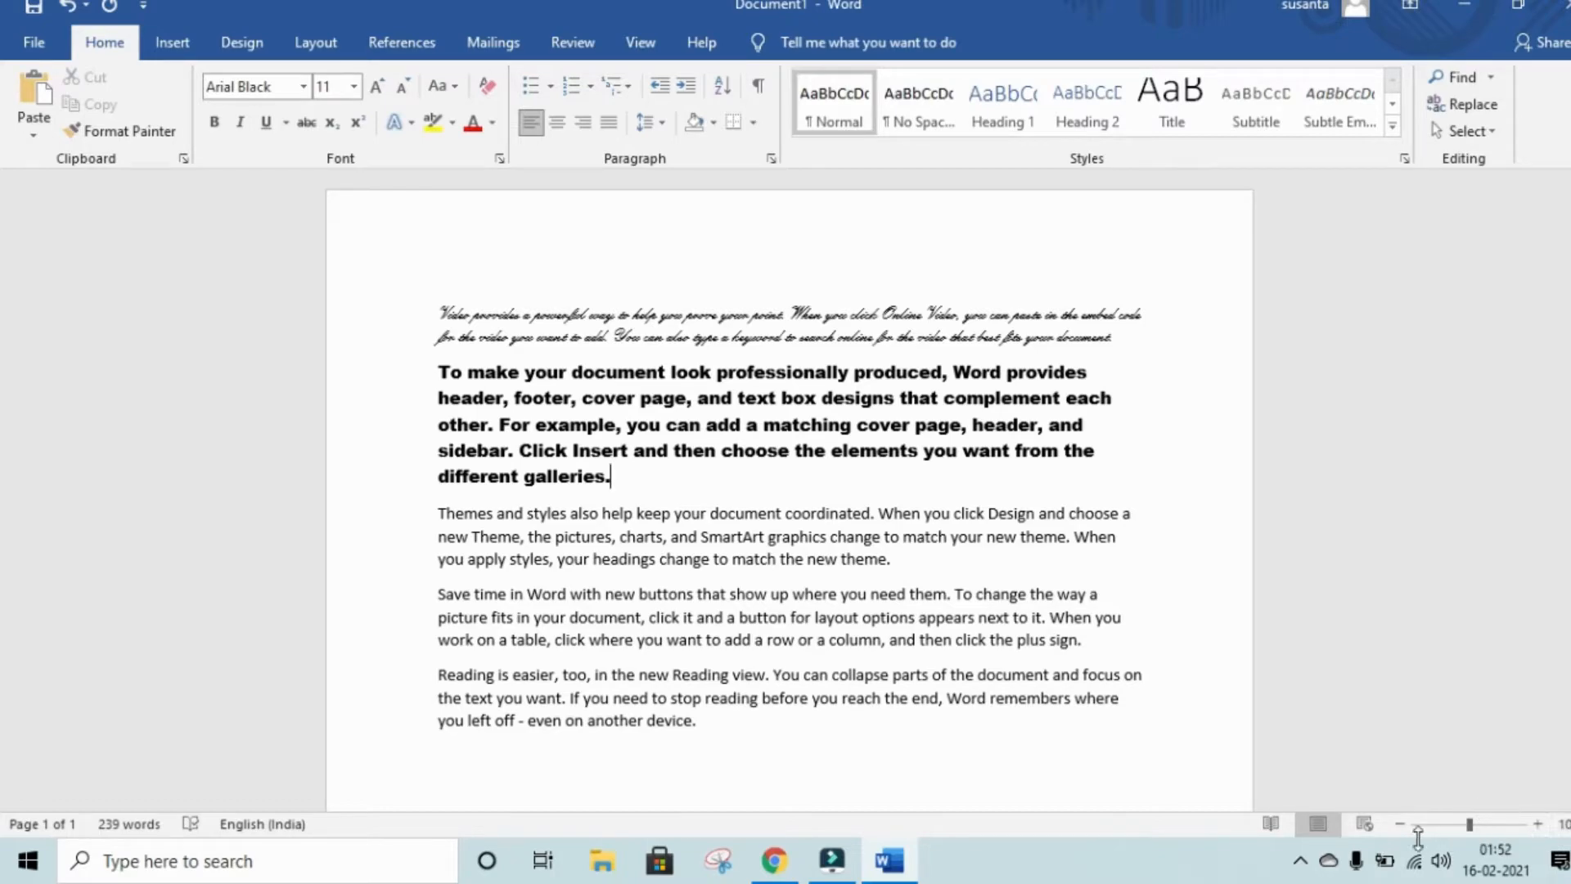
- Zoom the page out to thumbnail size, in to near maximum magnification, and back to its original zoom level
left_click(1470, 825)
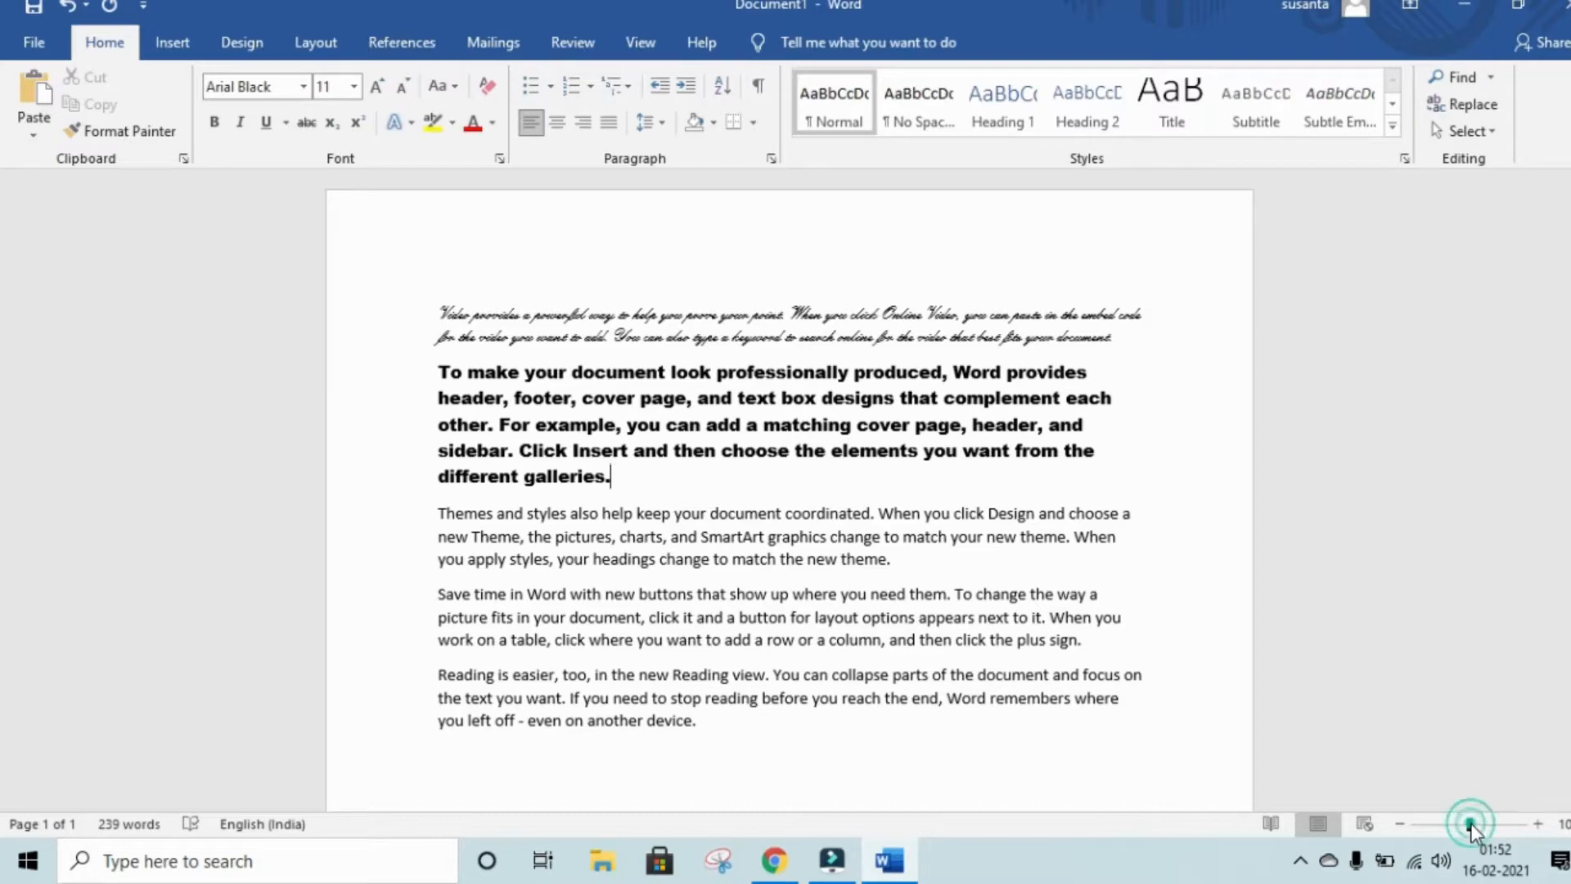
left_click_drag(1470, 825, 1419, 834)
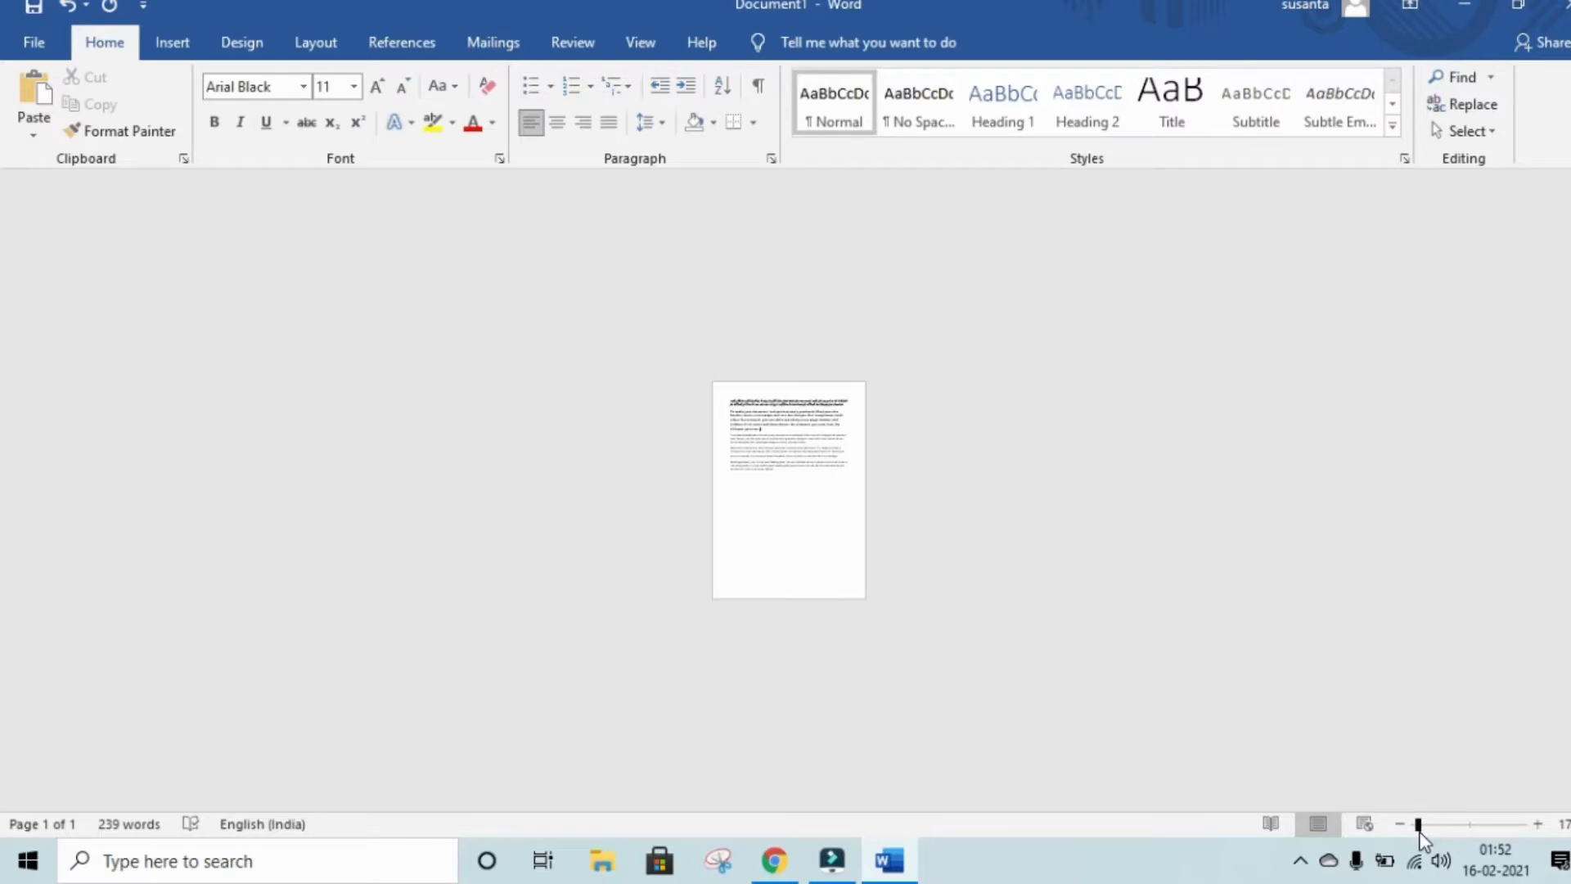
left_click_drag(1422, 833, 1531, 833)
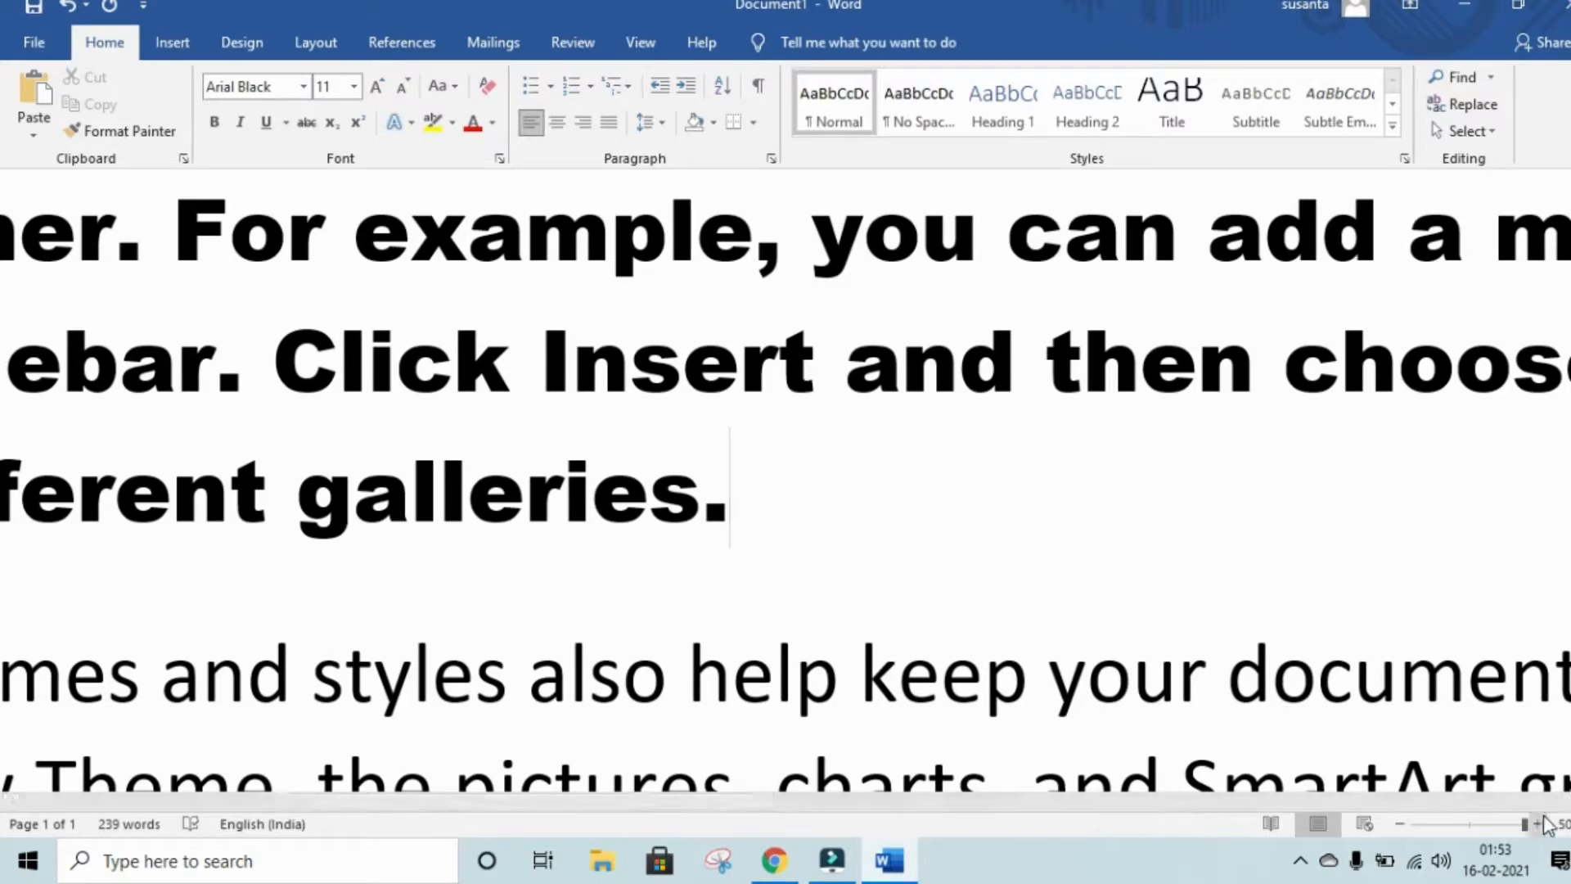
left_click_drag(1524, 824, 1418, 825)
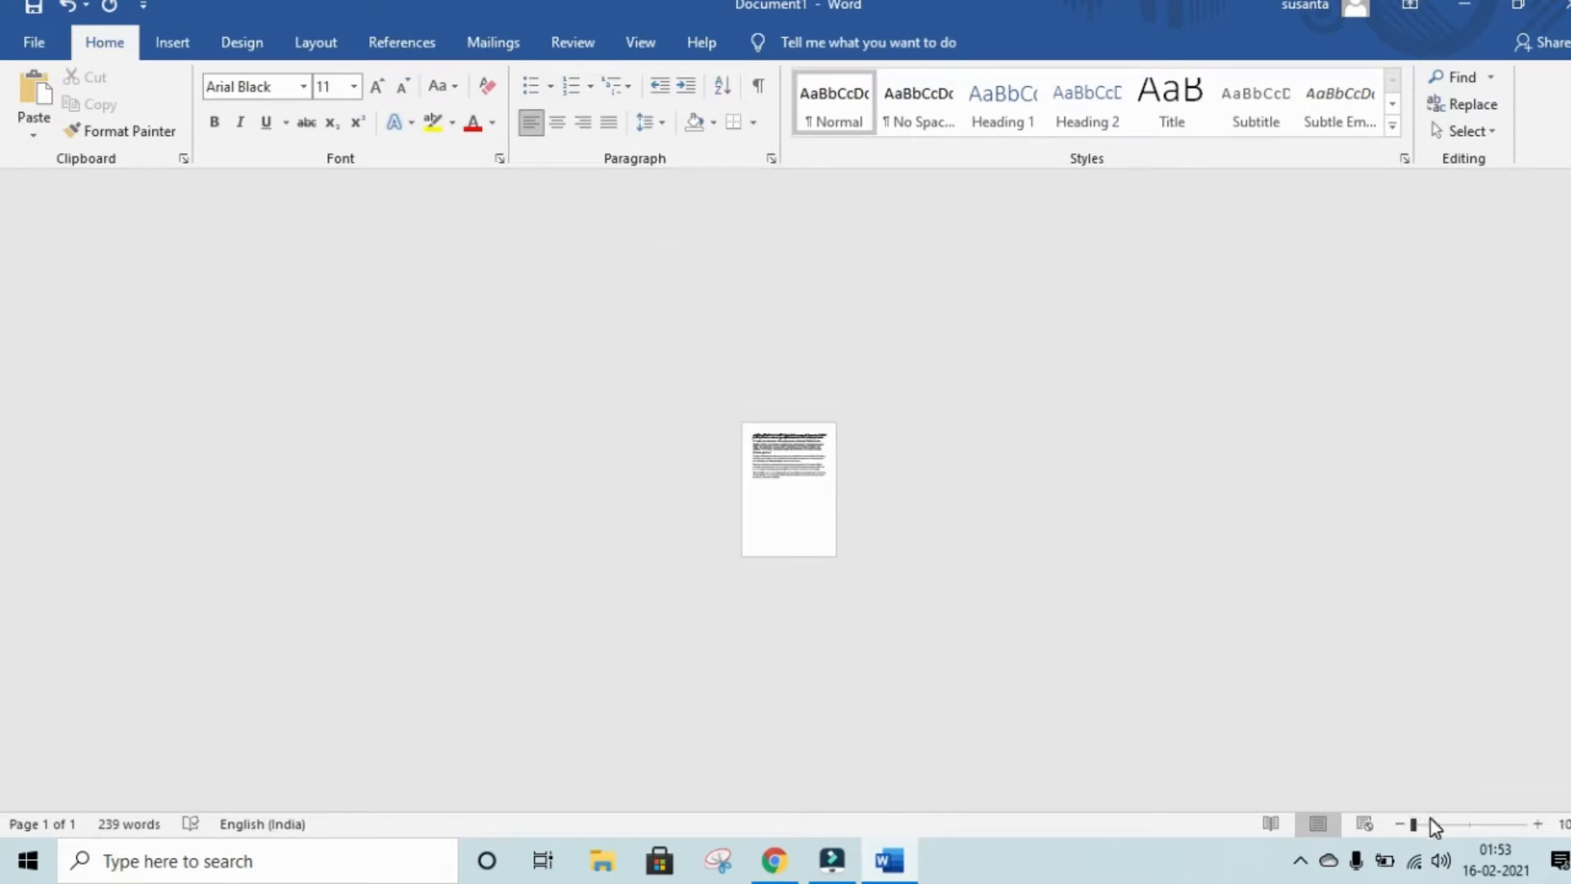
left_click_drag(1413, 825, 1469, 828)
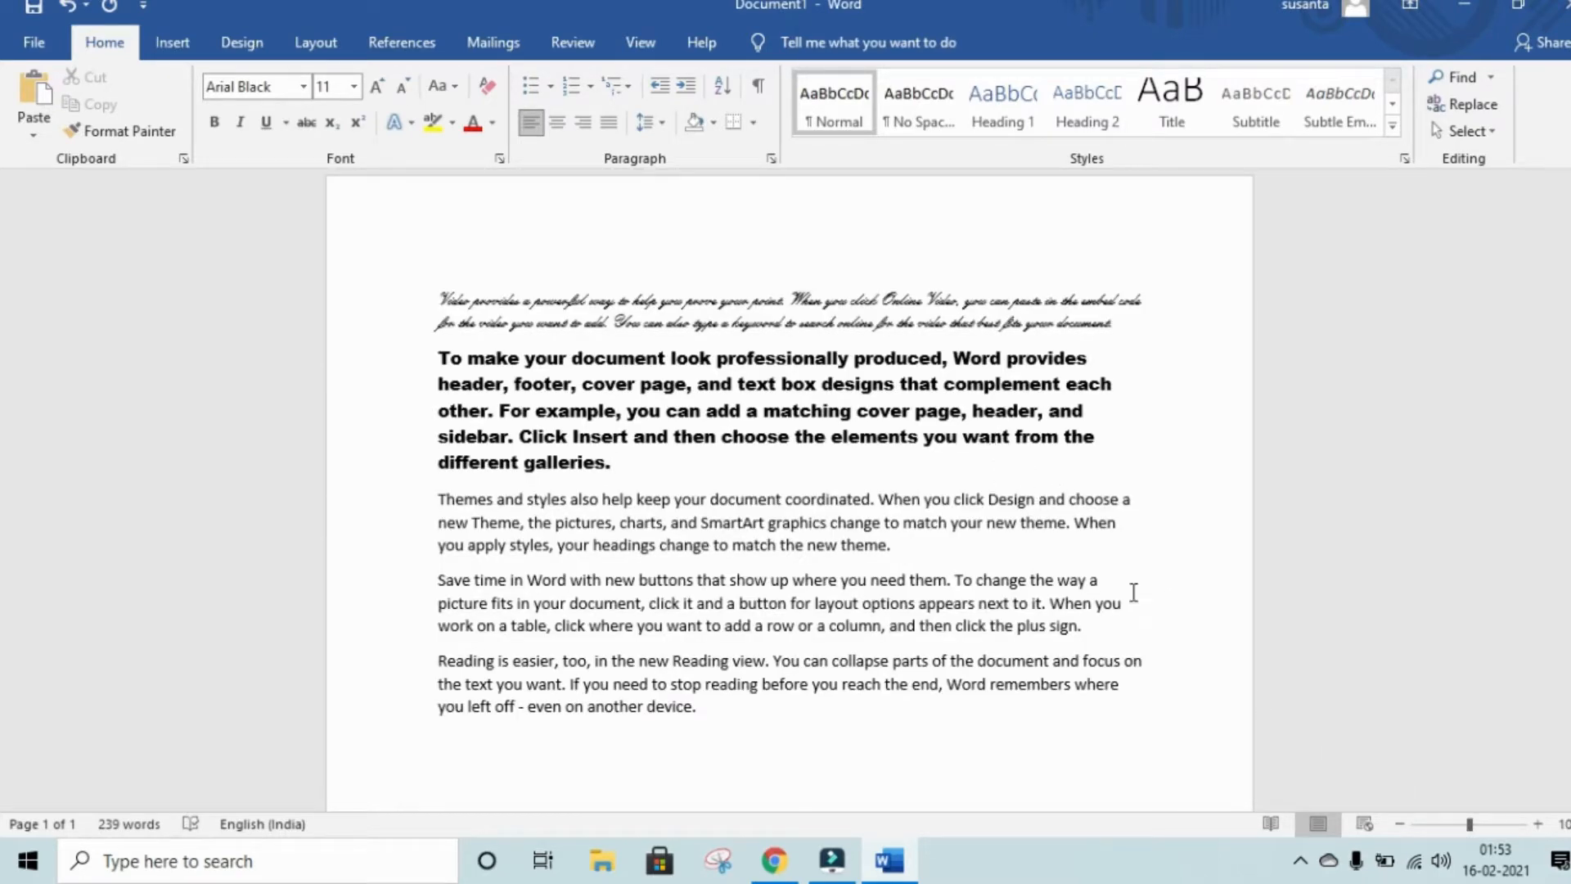
mouse_move(1470, 827)
left_mouse_down()
mouse_move(1486, 827)
mouse_move(1470, 828)
left_mouse_up()
left_click_drag(1471, 828, 1472, 829)
scroll(1033, 561, "down", 3)
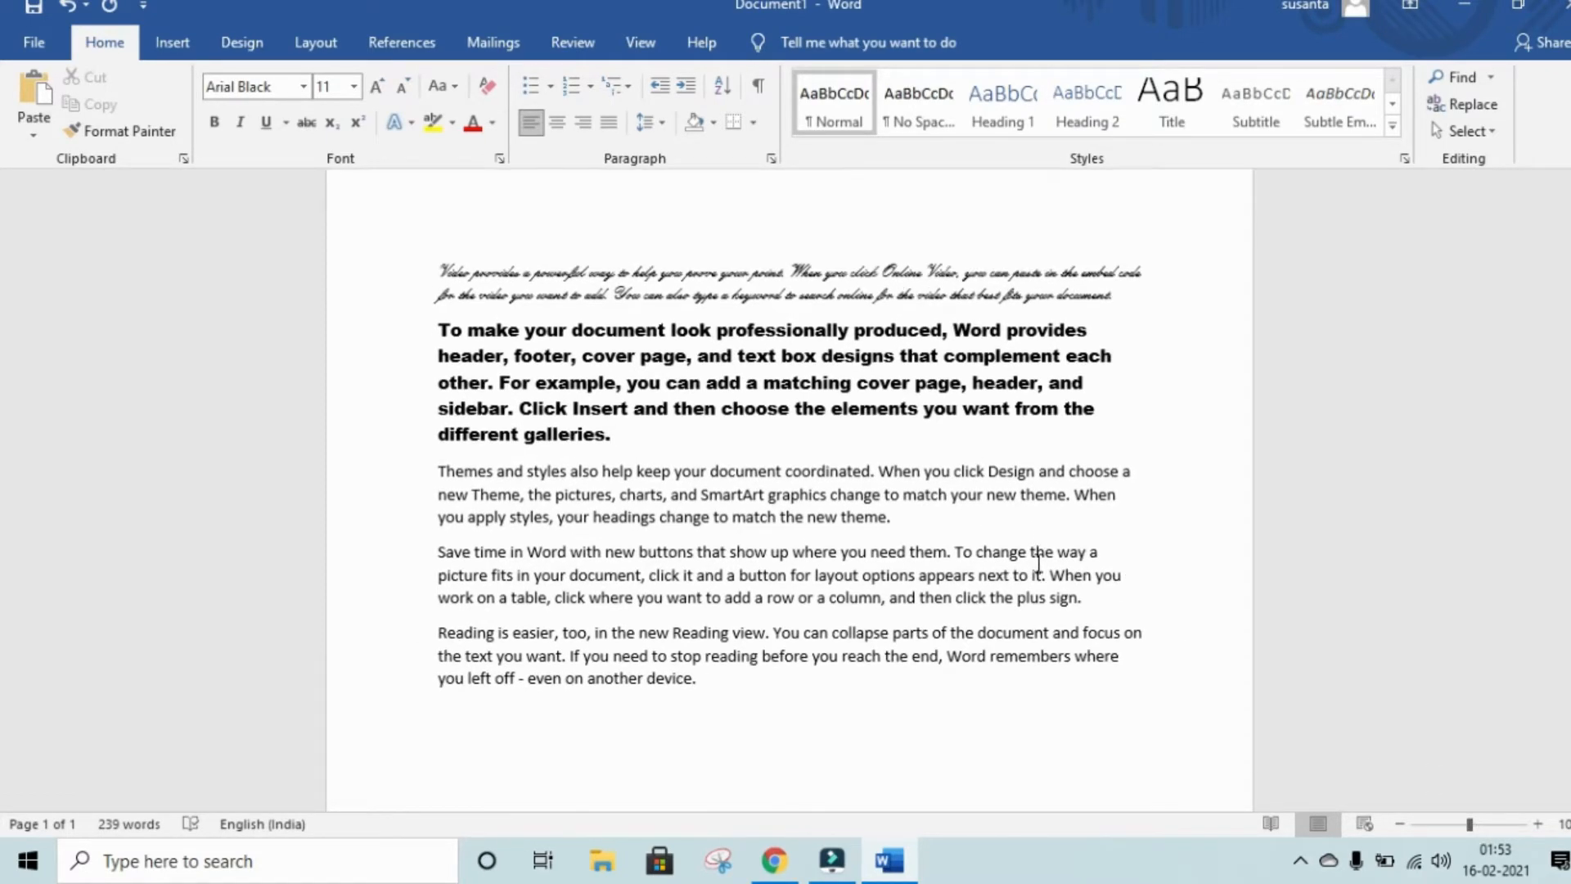
scroll(1038, 564, "up", 3)
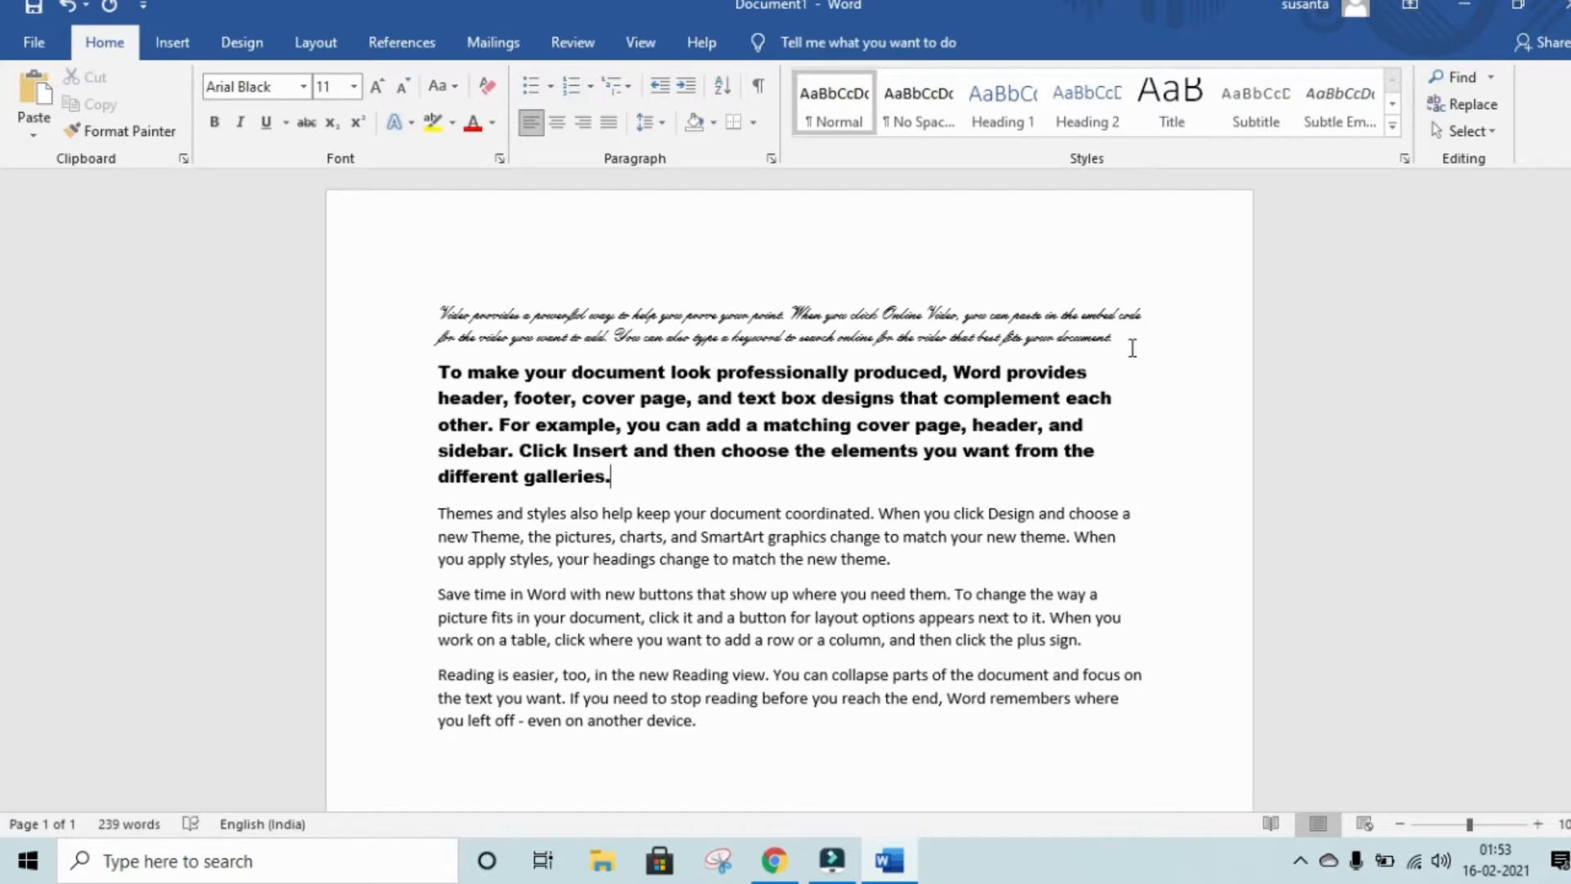
- Apply bold to the whole first paragraph, set in the Embassy BT script font, and deselect it
left_click_drag(918, 344, 400, 302)
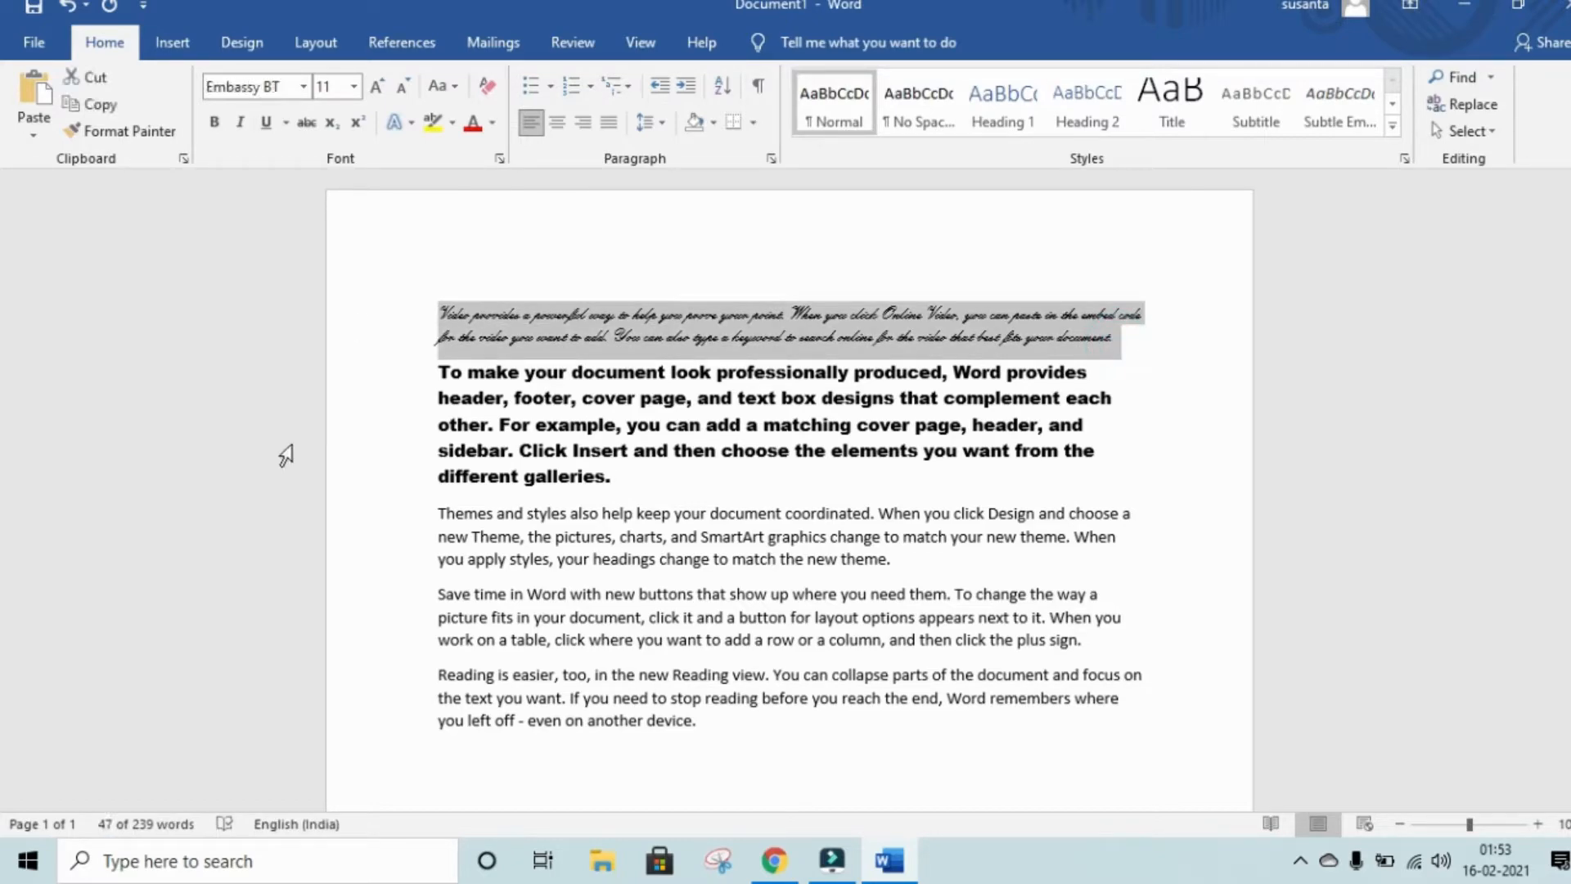
left_click(213, 121)
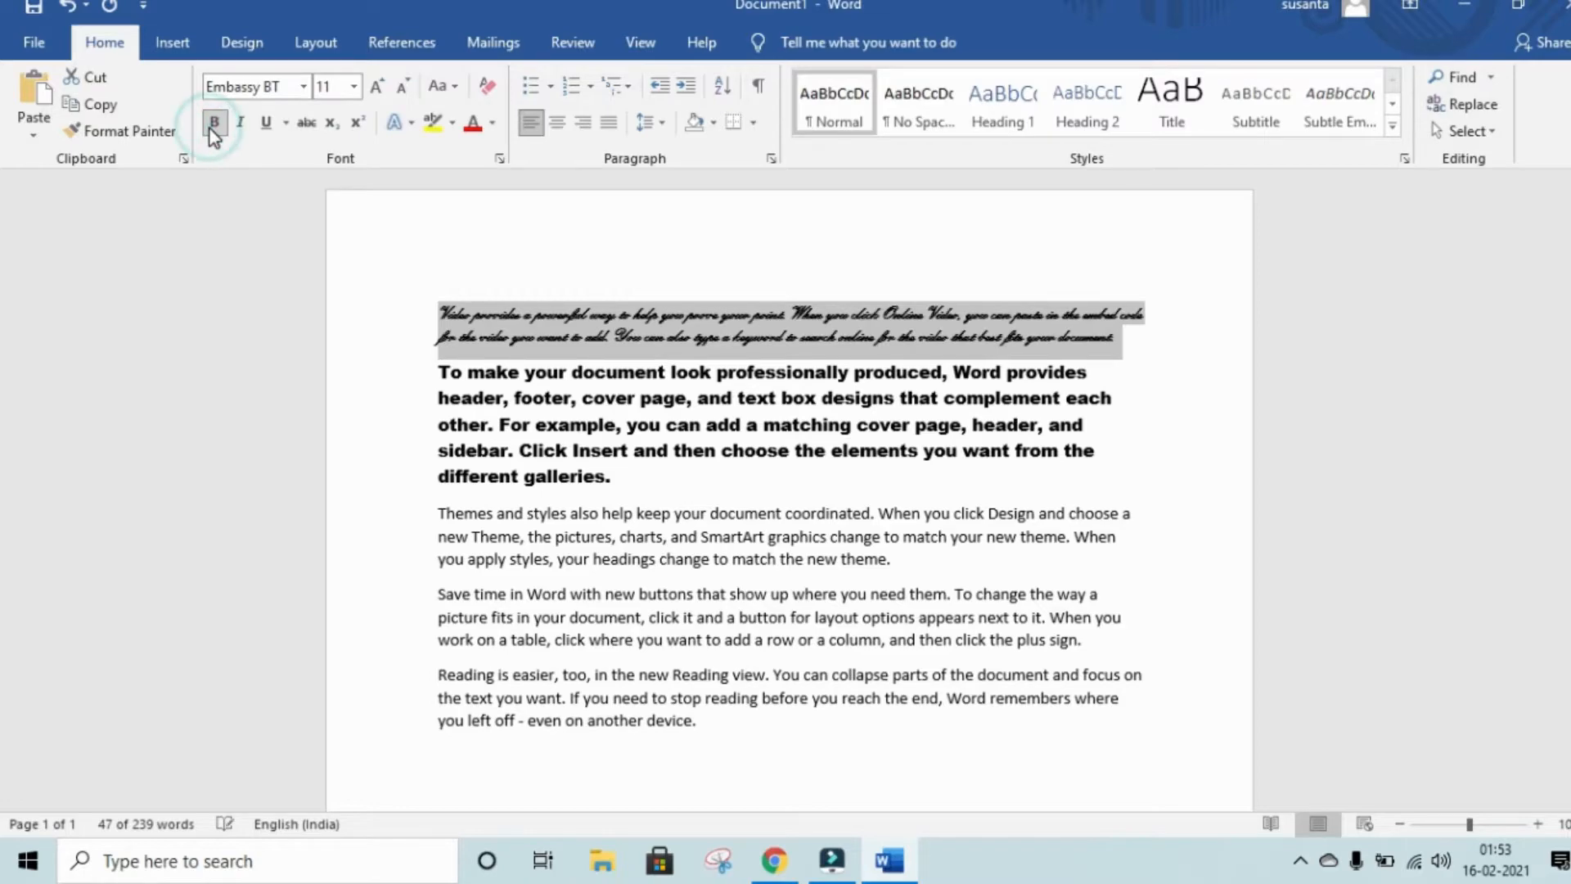
left_click(615, 283)
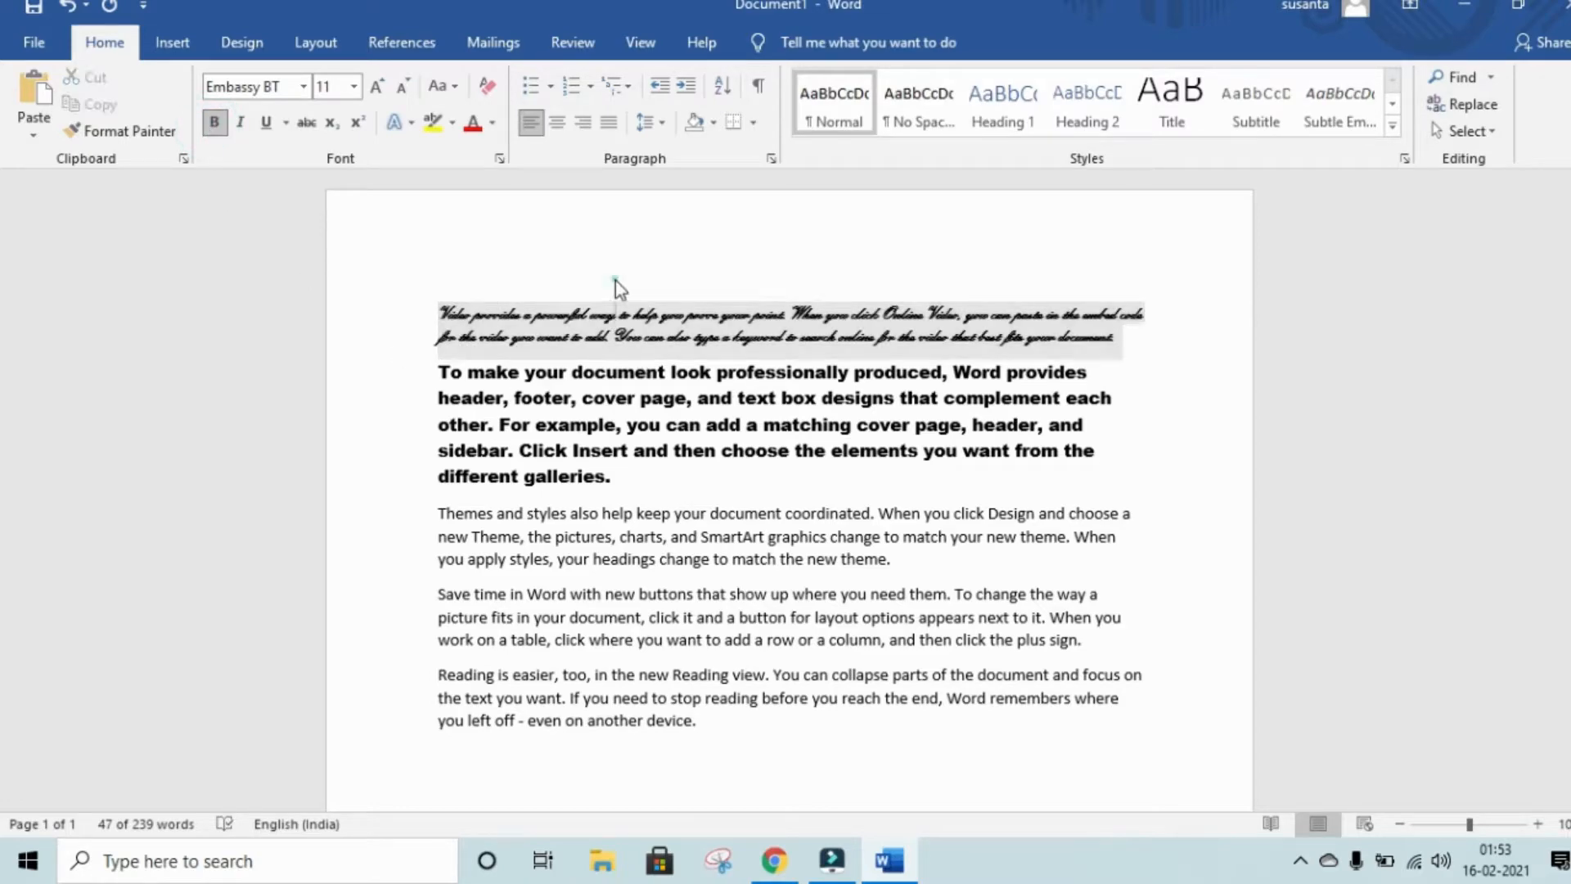
left_click(1098, 337)
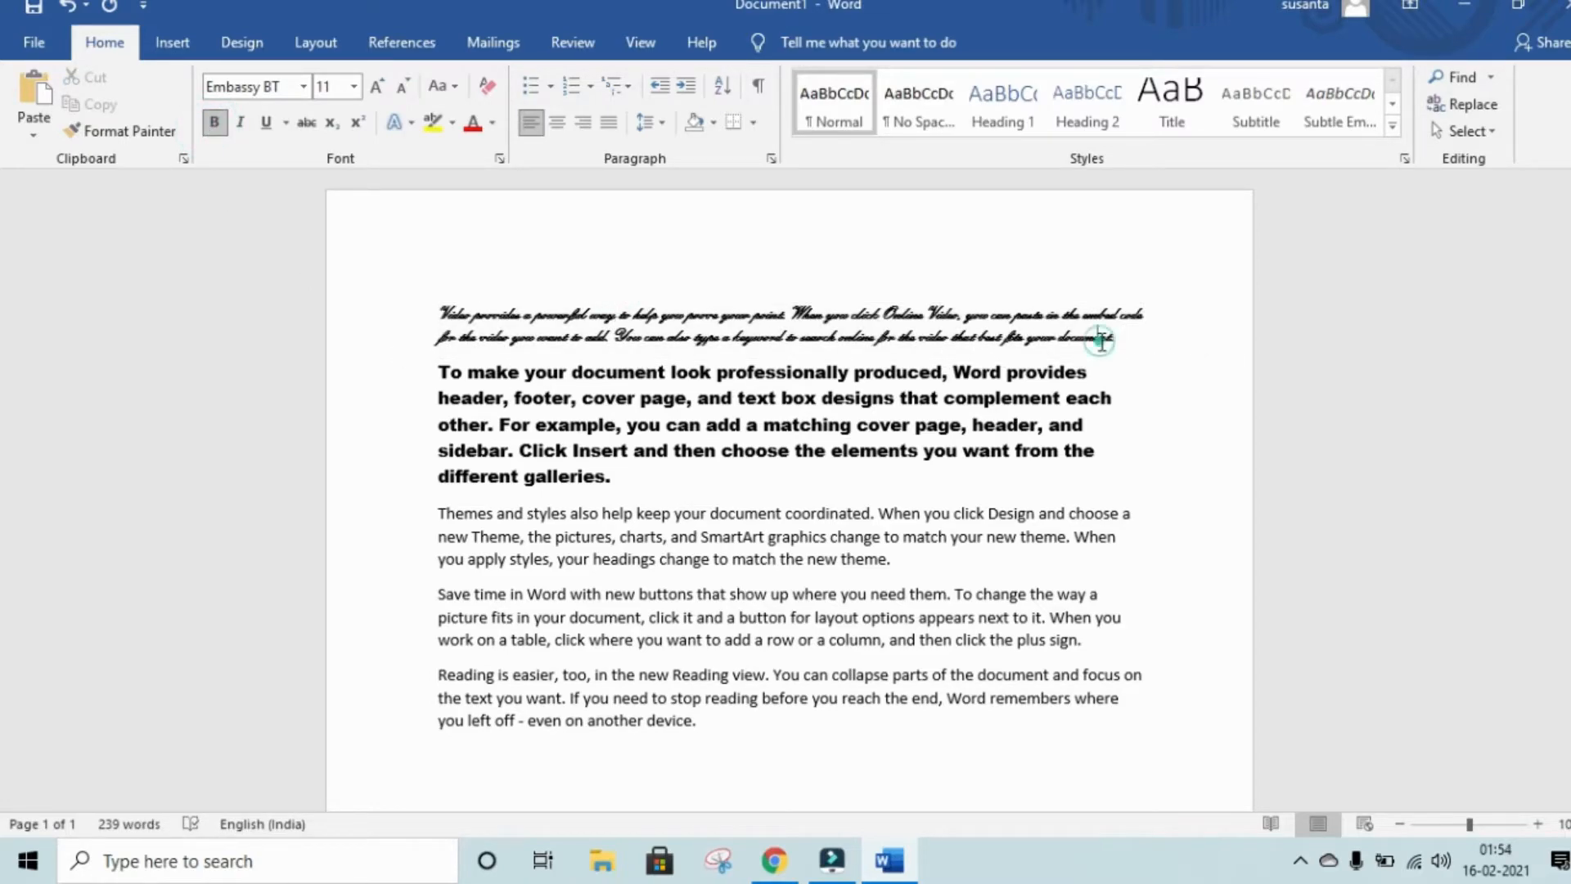
- Apply bold to the third paragraph, beginning "Themes and styles", and deselect it
left_click(1143, 342)
left_click_drag(1129, 343, 1090, 373)
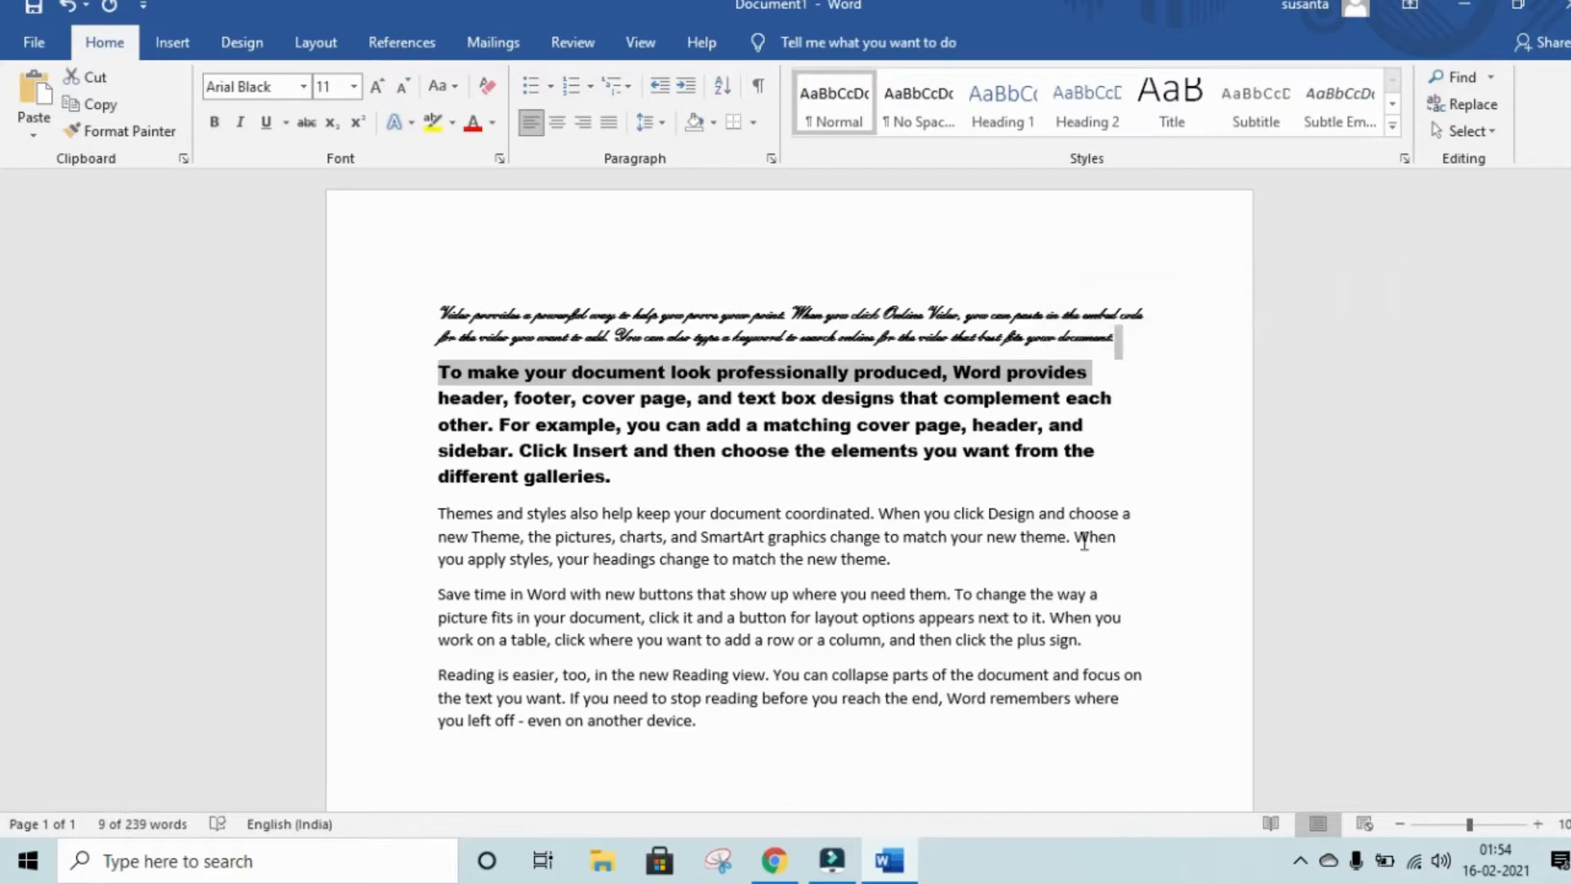
left_click_drag(902, 554, 440, 514)
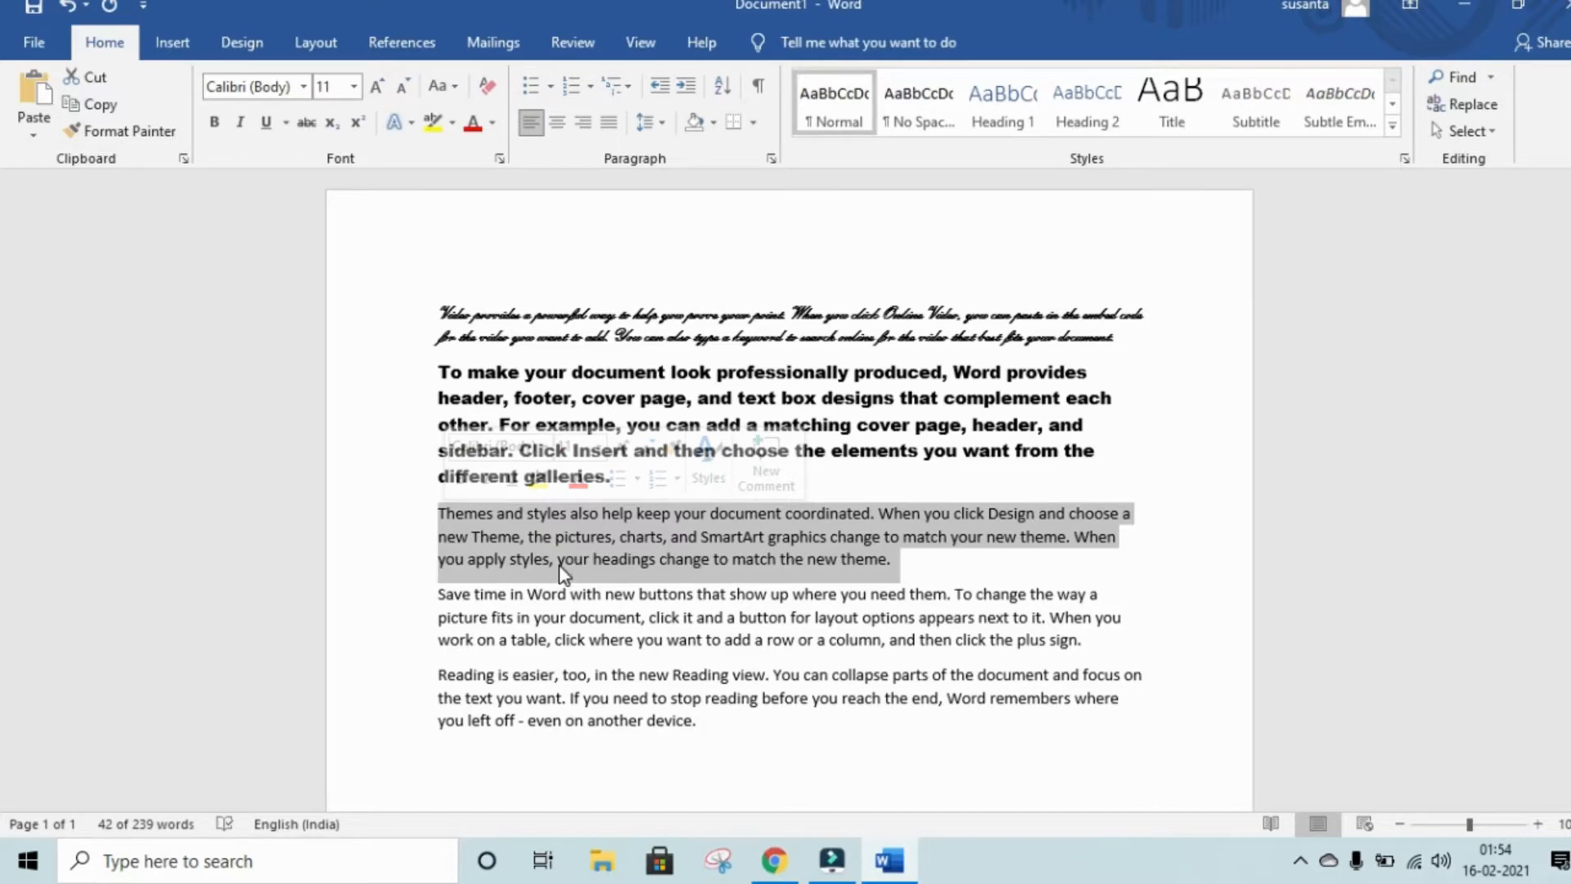
left_click(214, 124)
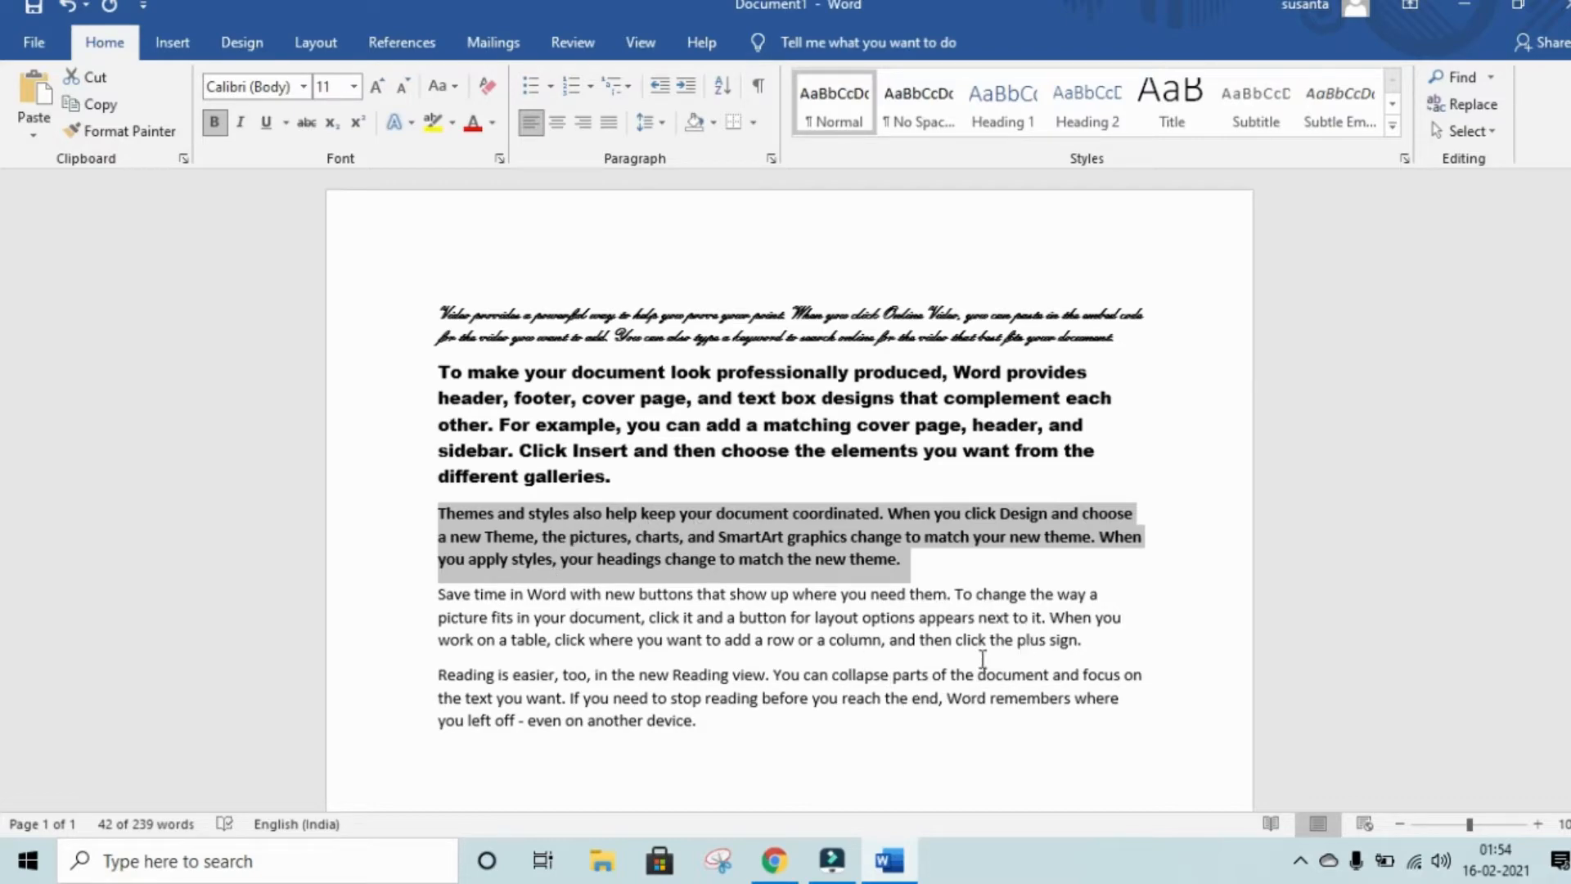
left_click(913, 576)
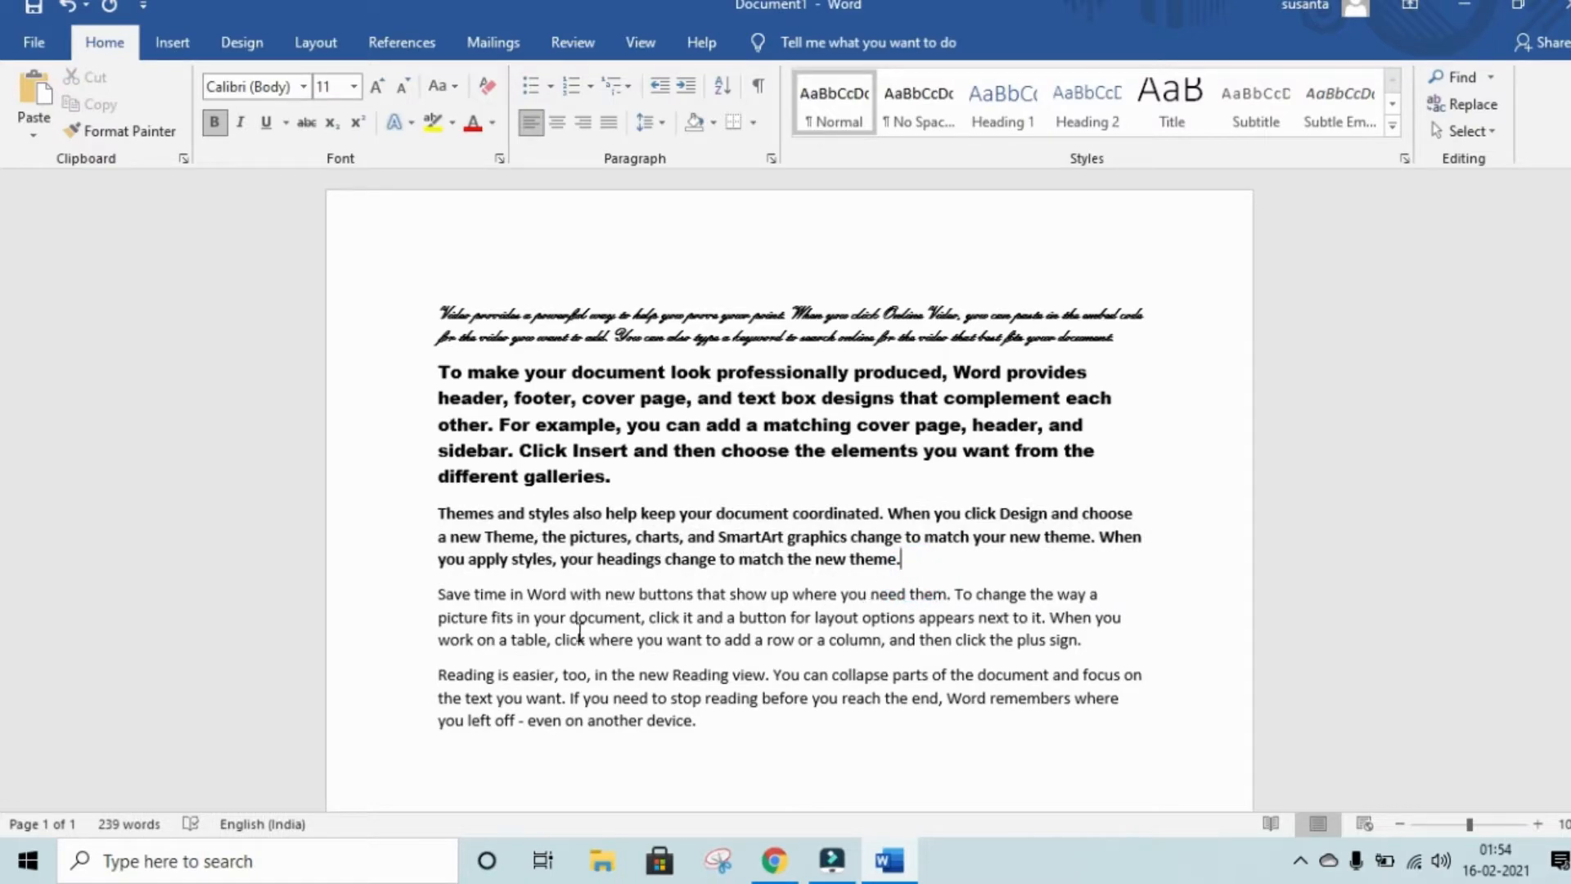
- Apply italic to the bold third paragraph, beginning "Themes and styles", and deselect it
left_click_drag(909, 559, 442, 512)
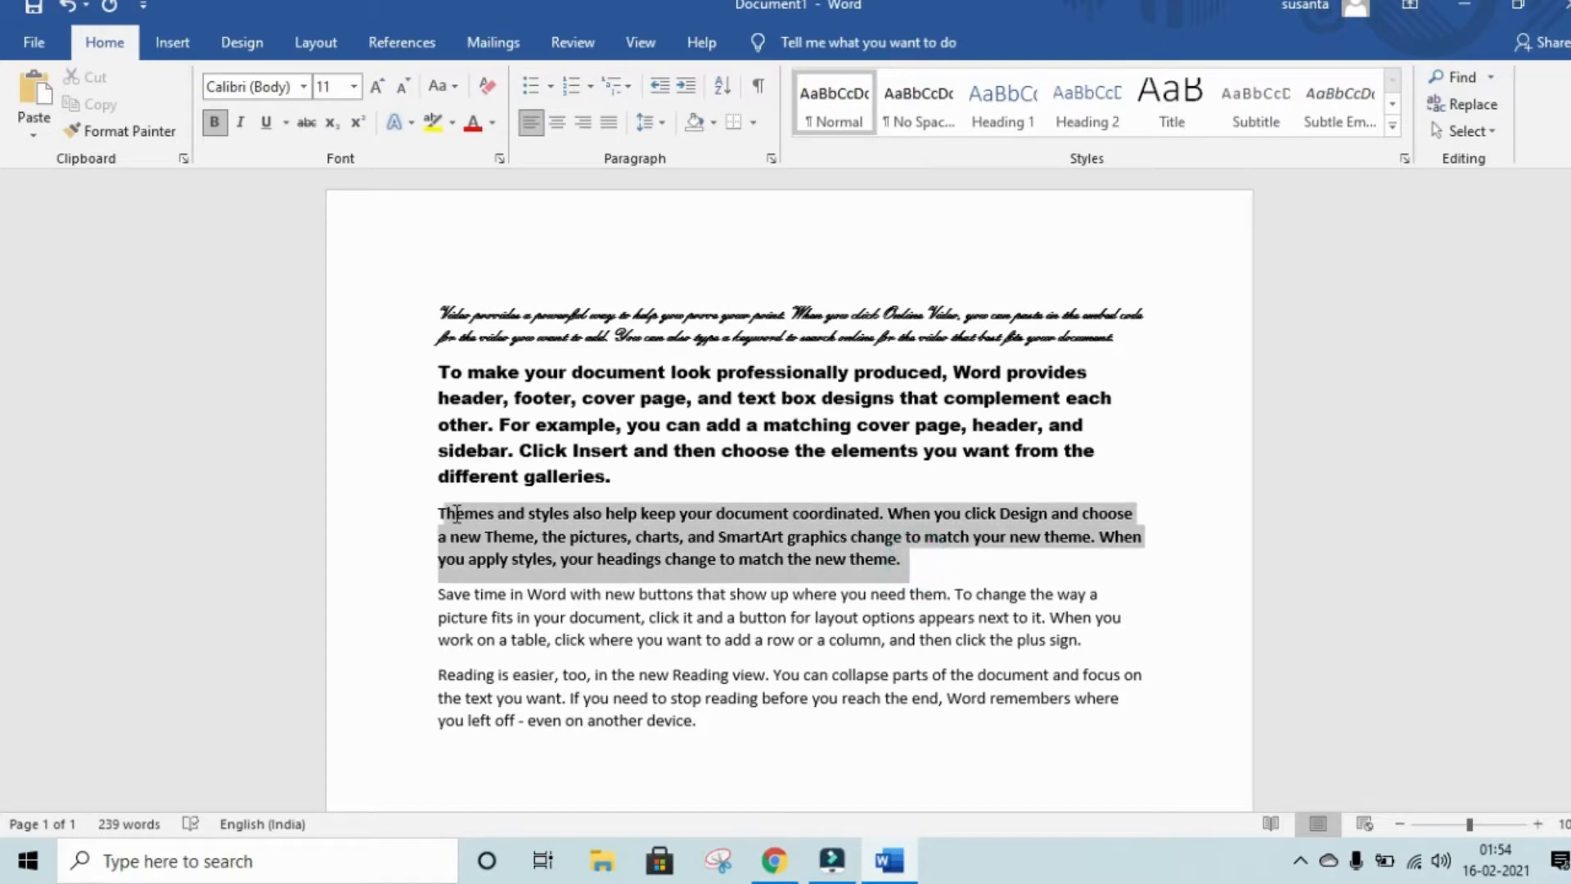
left_click(241, 124)
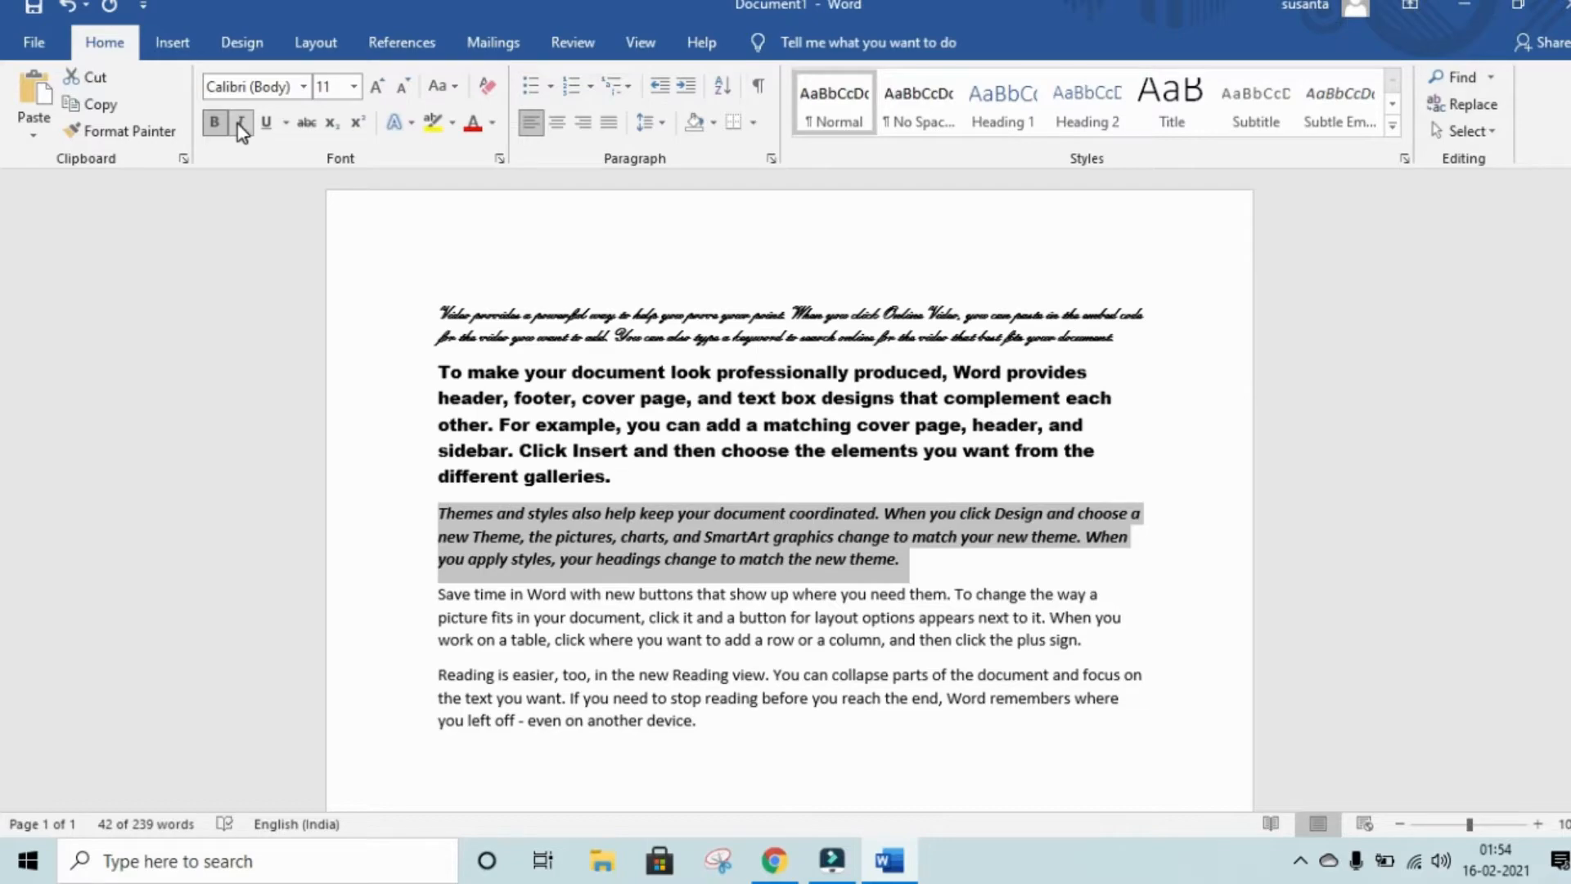
left_click(240, 127)
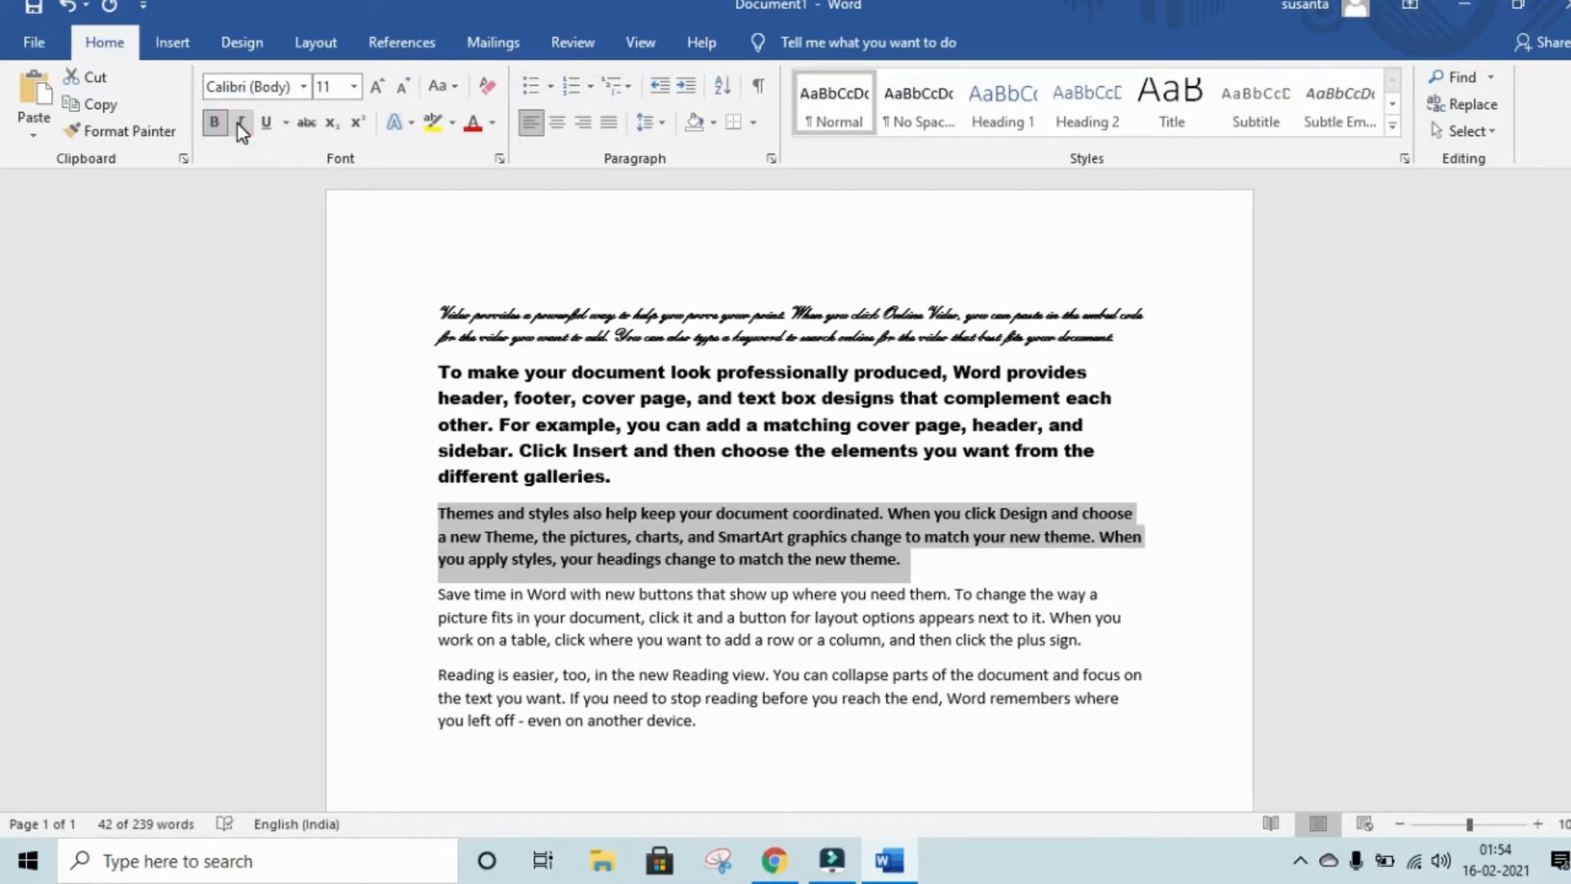
left_click(241, 124)
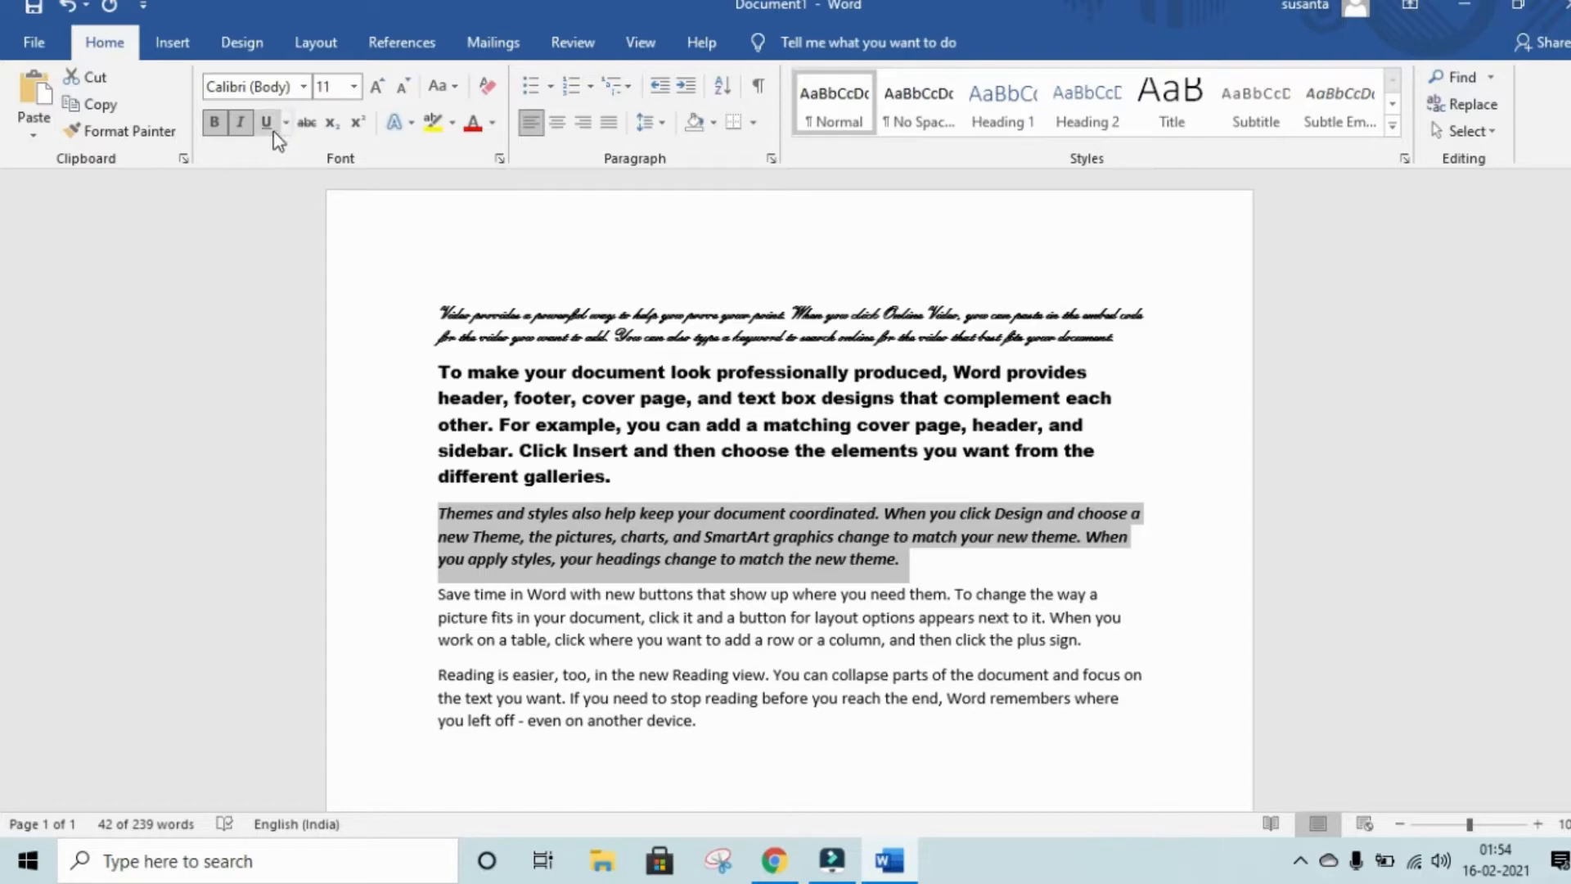
left_click(1151, 459)
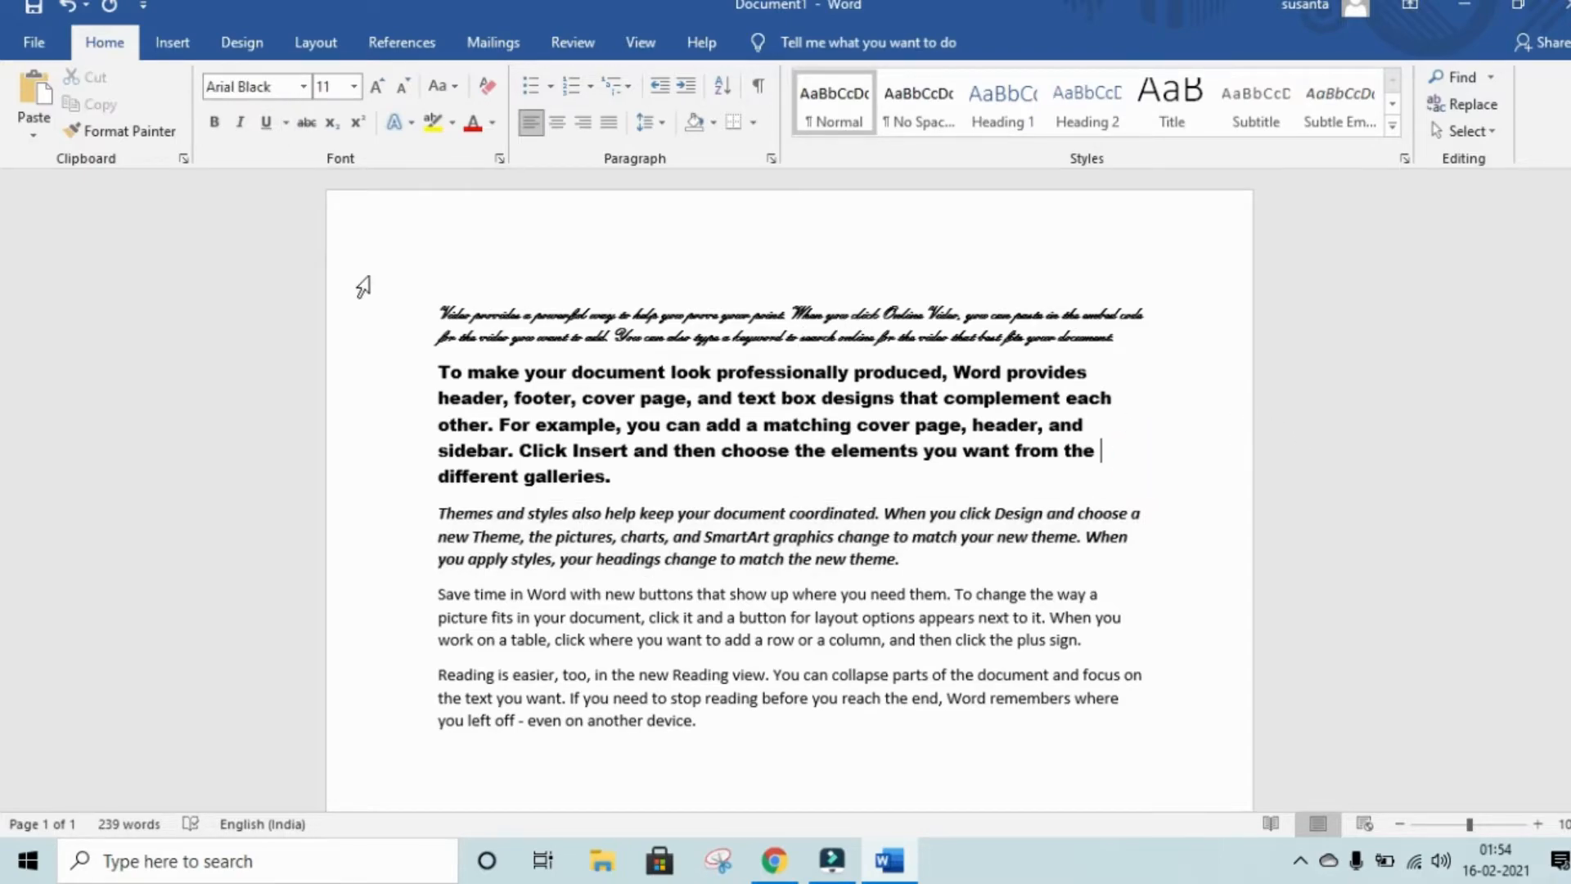
- Insert the words "Son of sardar" at the very beginning of the first paragraph, directly before "Video"
left_click(437, 311)
left_click(437, 313)
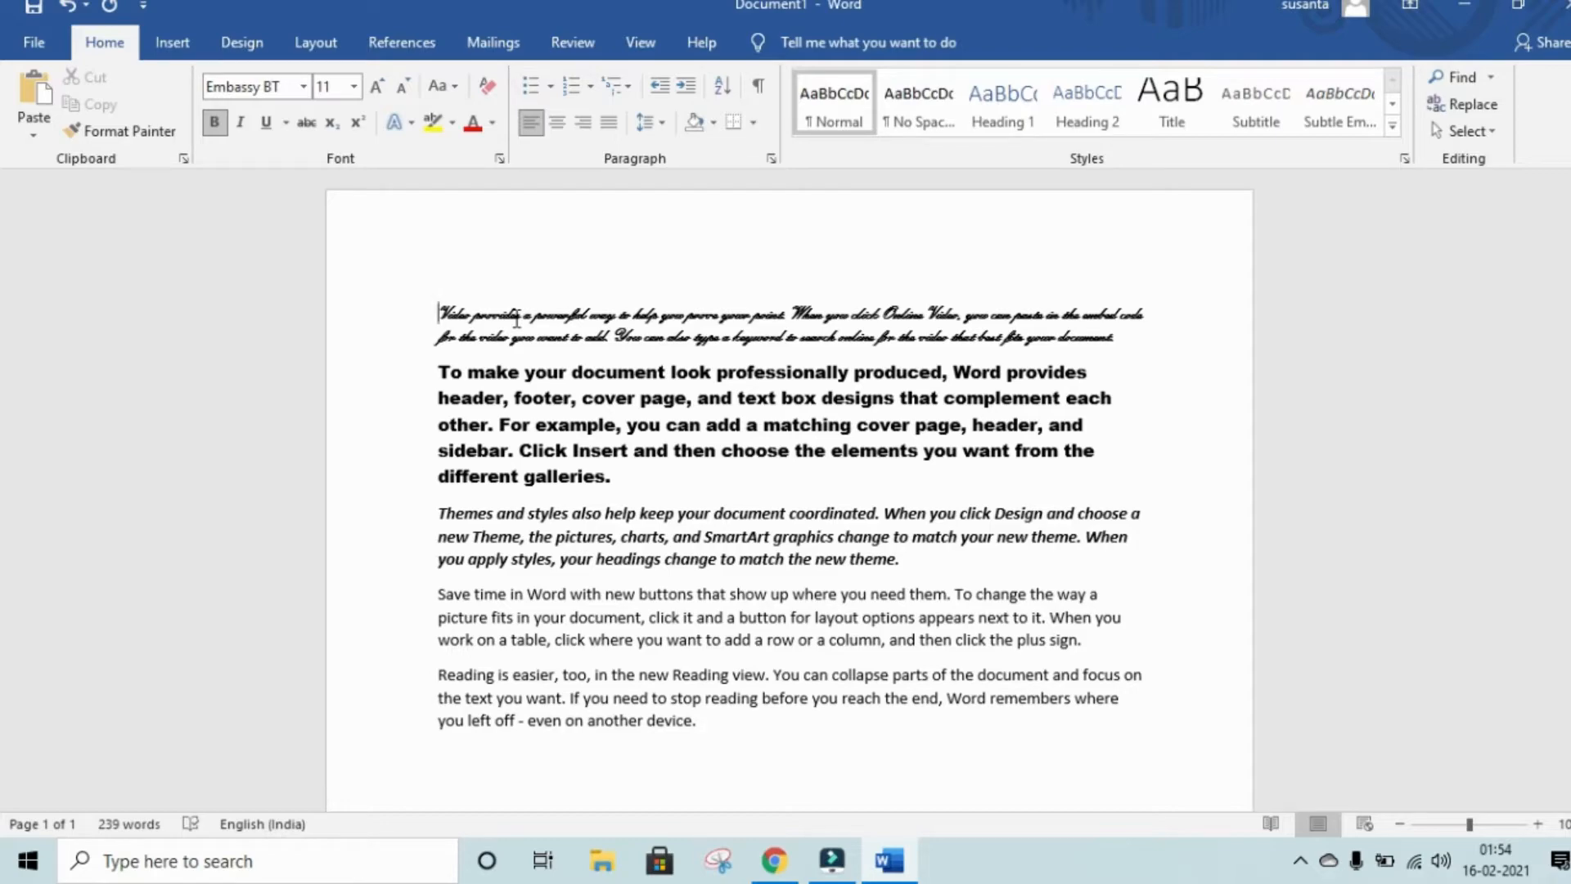
type("a")
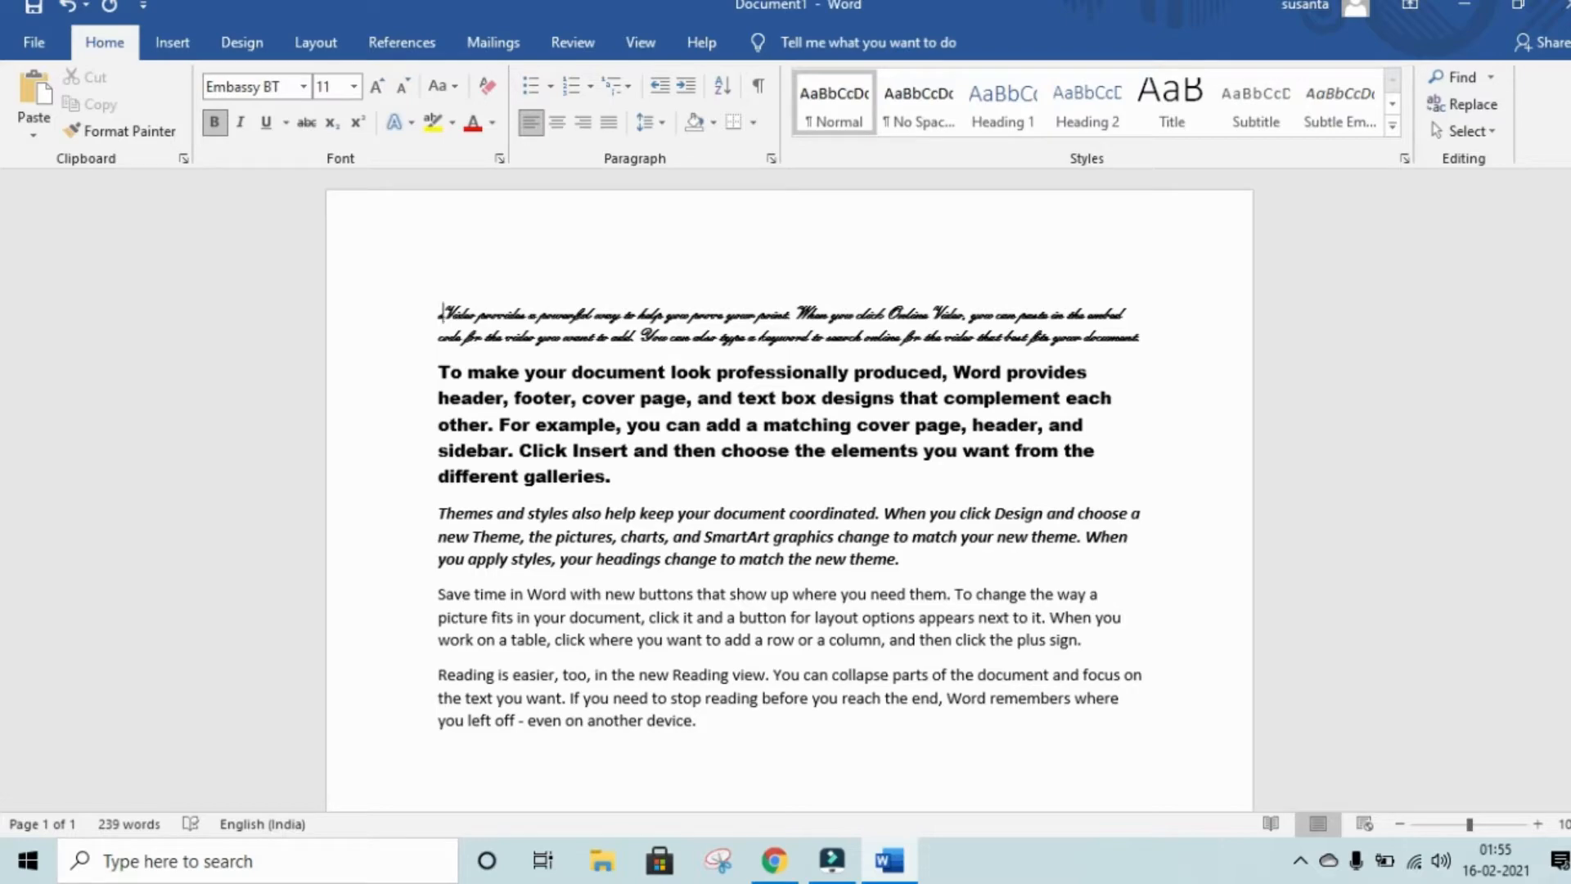
key("BackSpace")
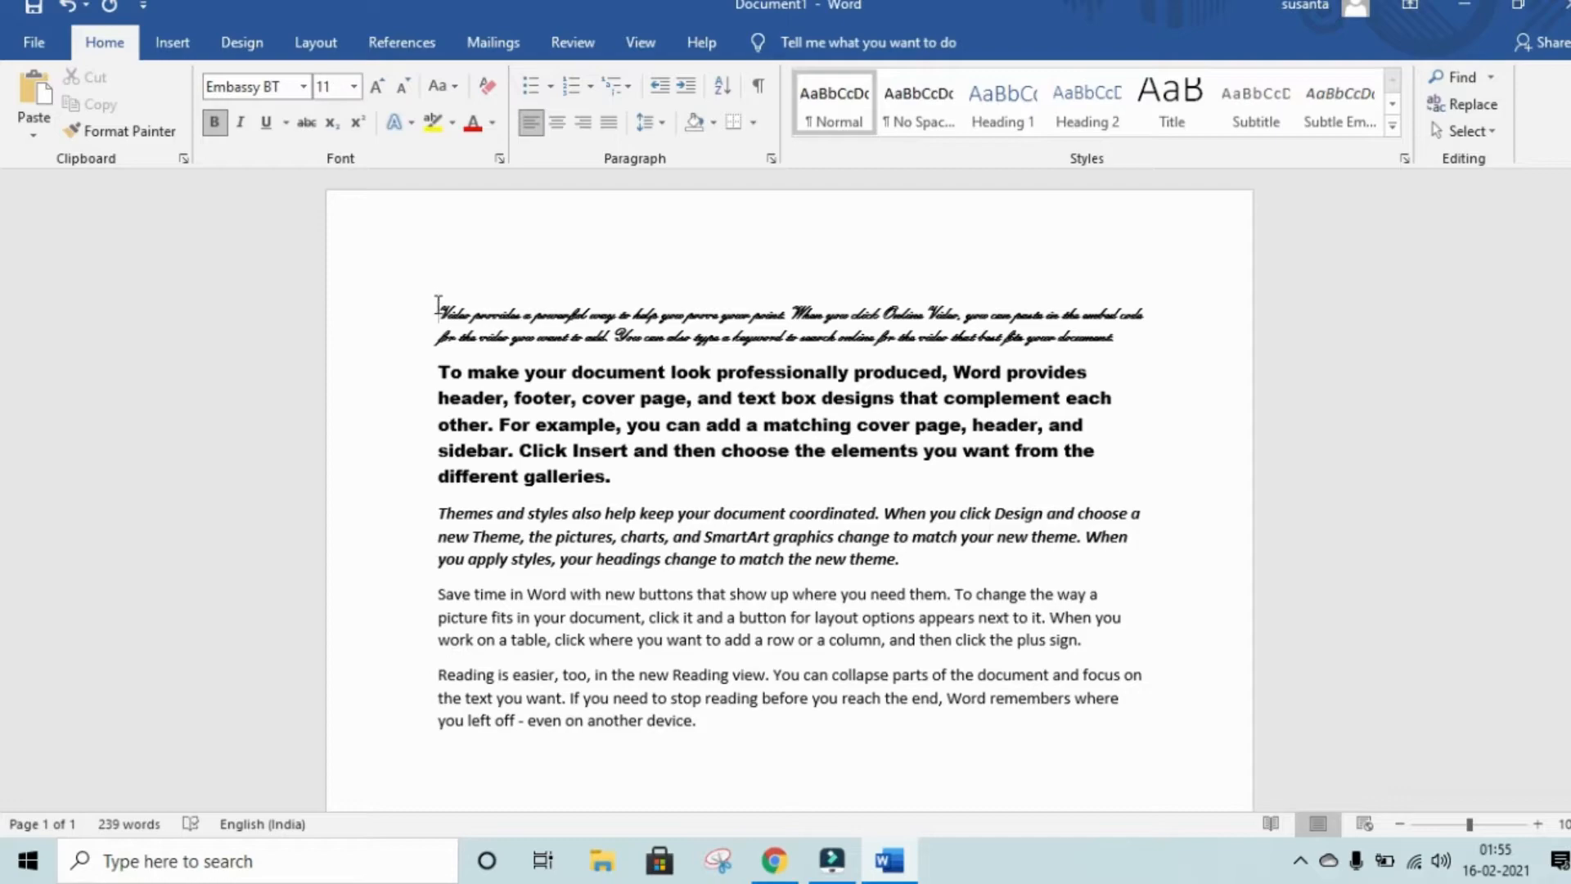
type("Son s")
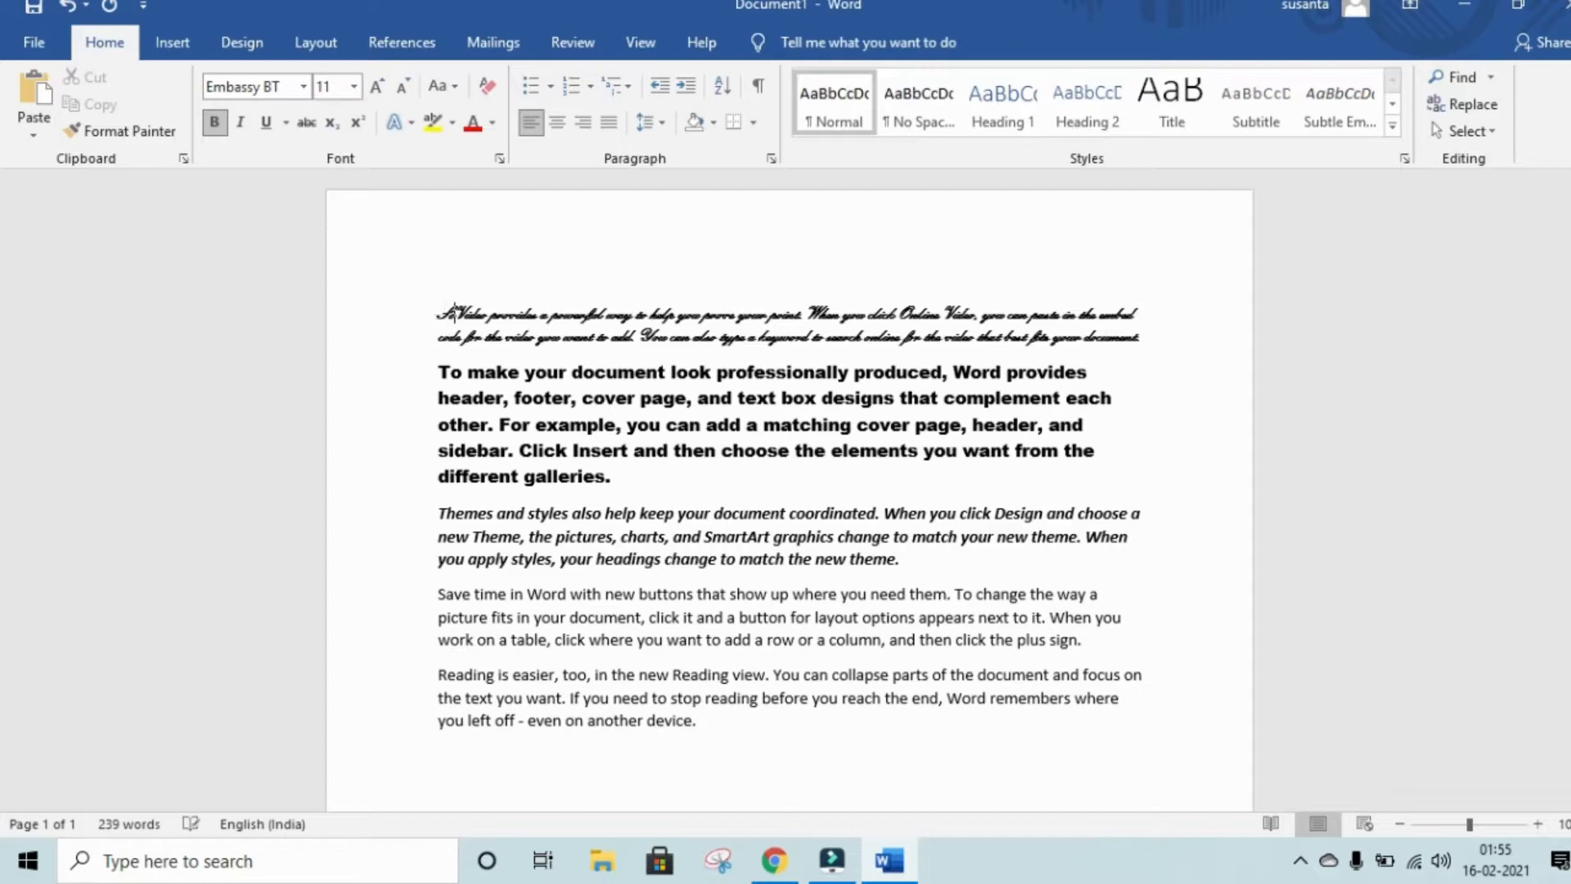
type("f")
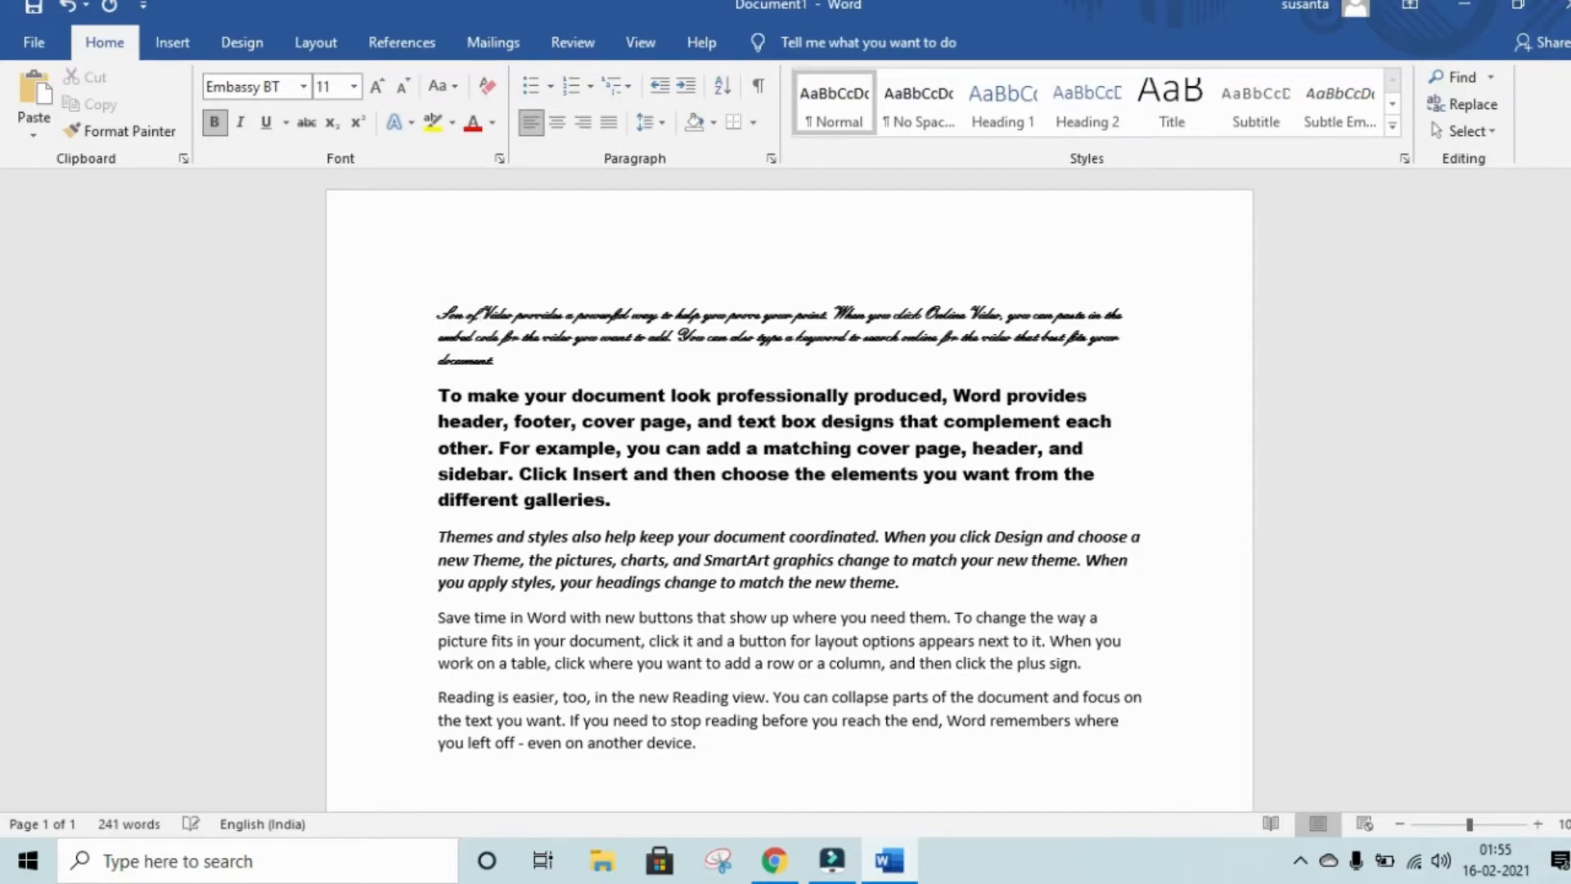
type("sundar")
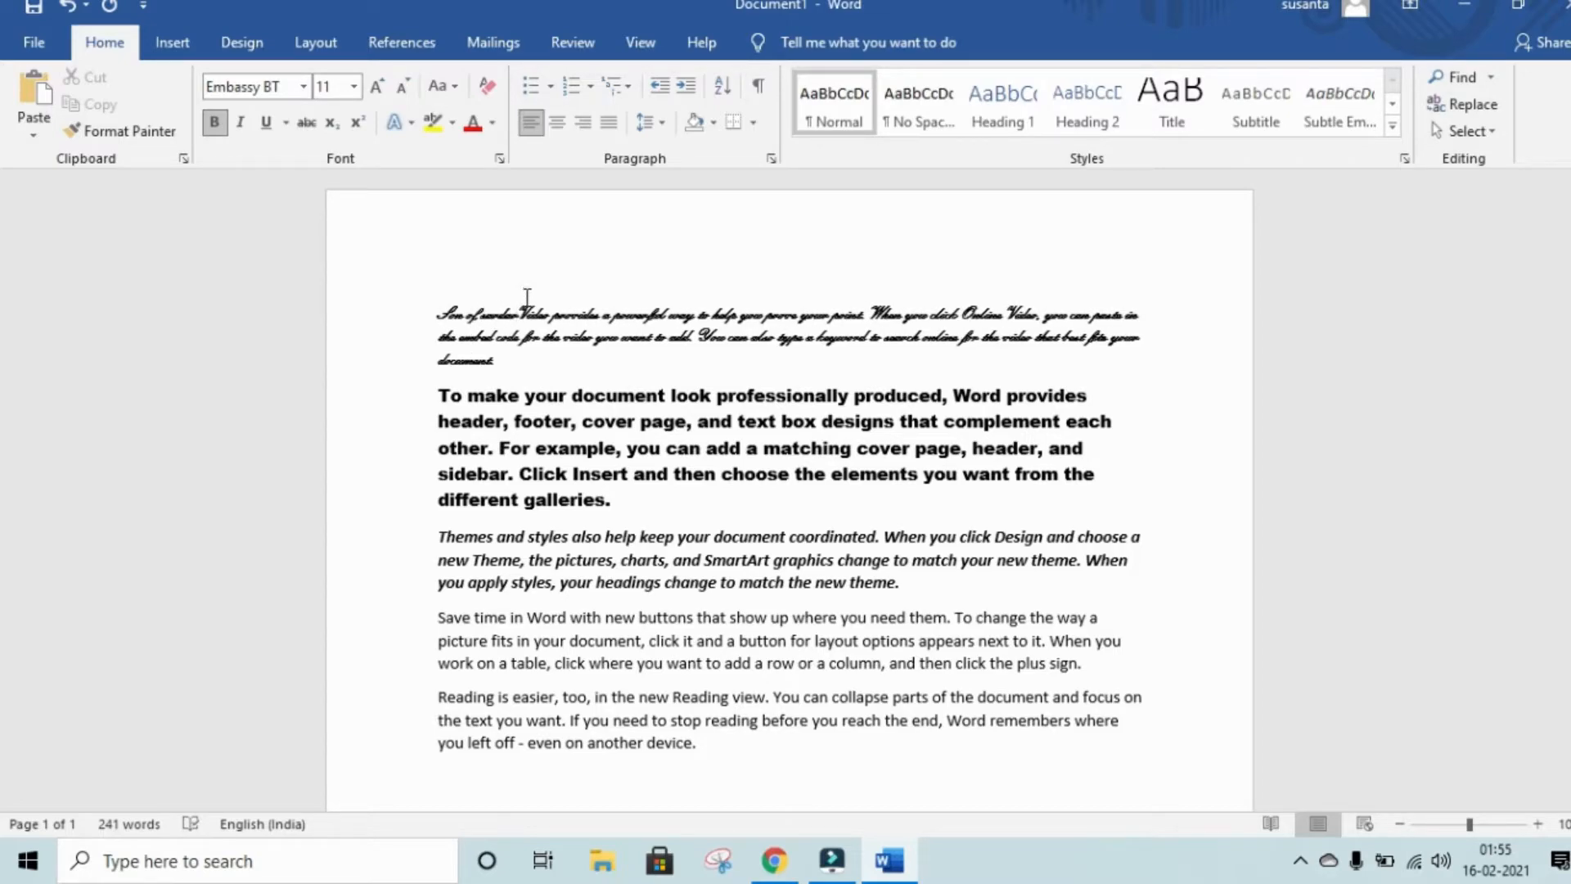
- Underline the text from "of sardar" through "Video" in the first paragraph, and deselect it
left_click_drag(515, 313, 463, 315)
left_click(526, 273)
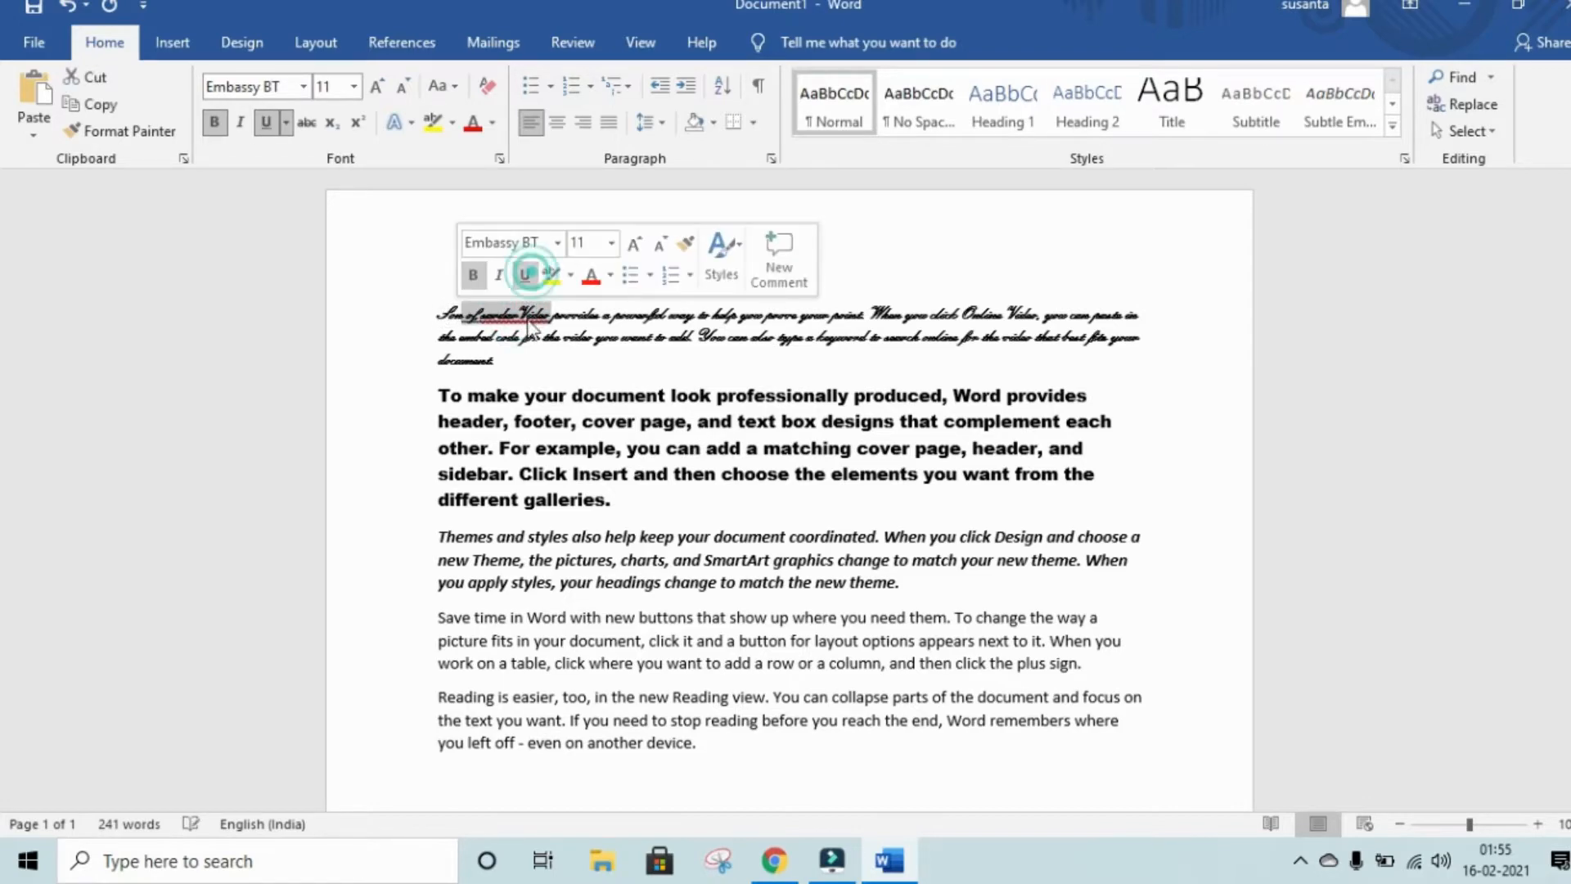
left_click(360, 314)
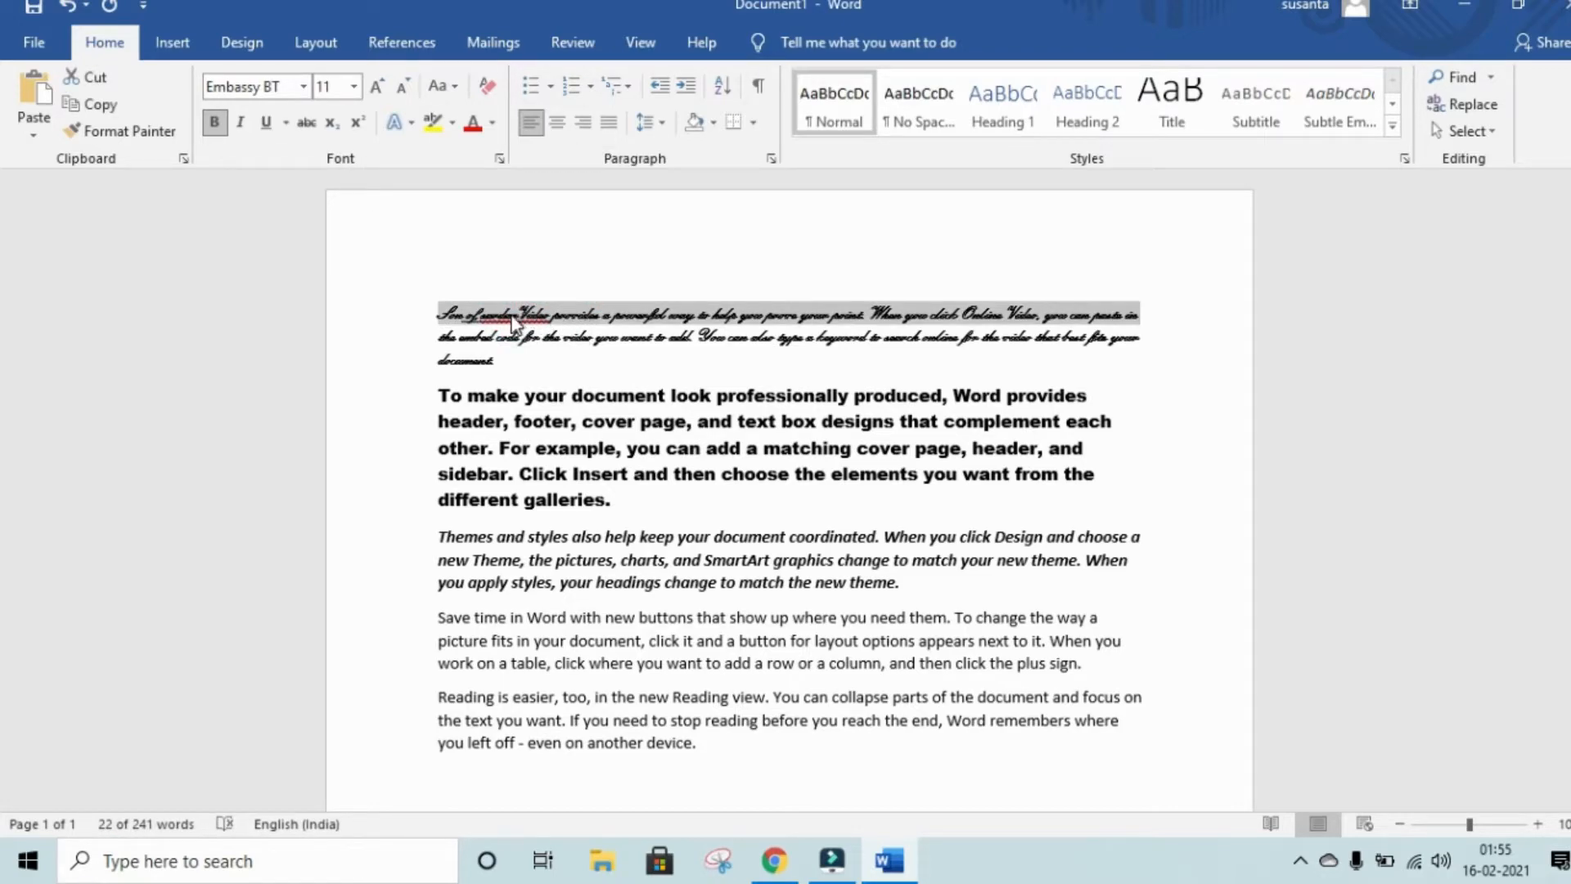
left_click(501, 254)
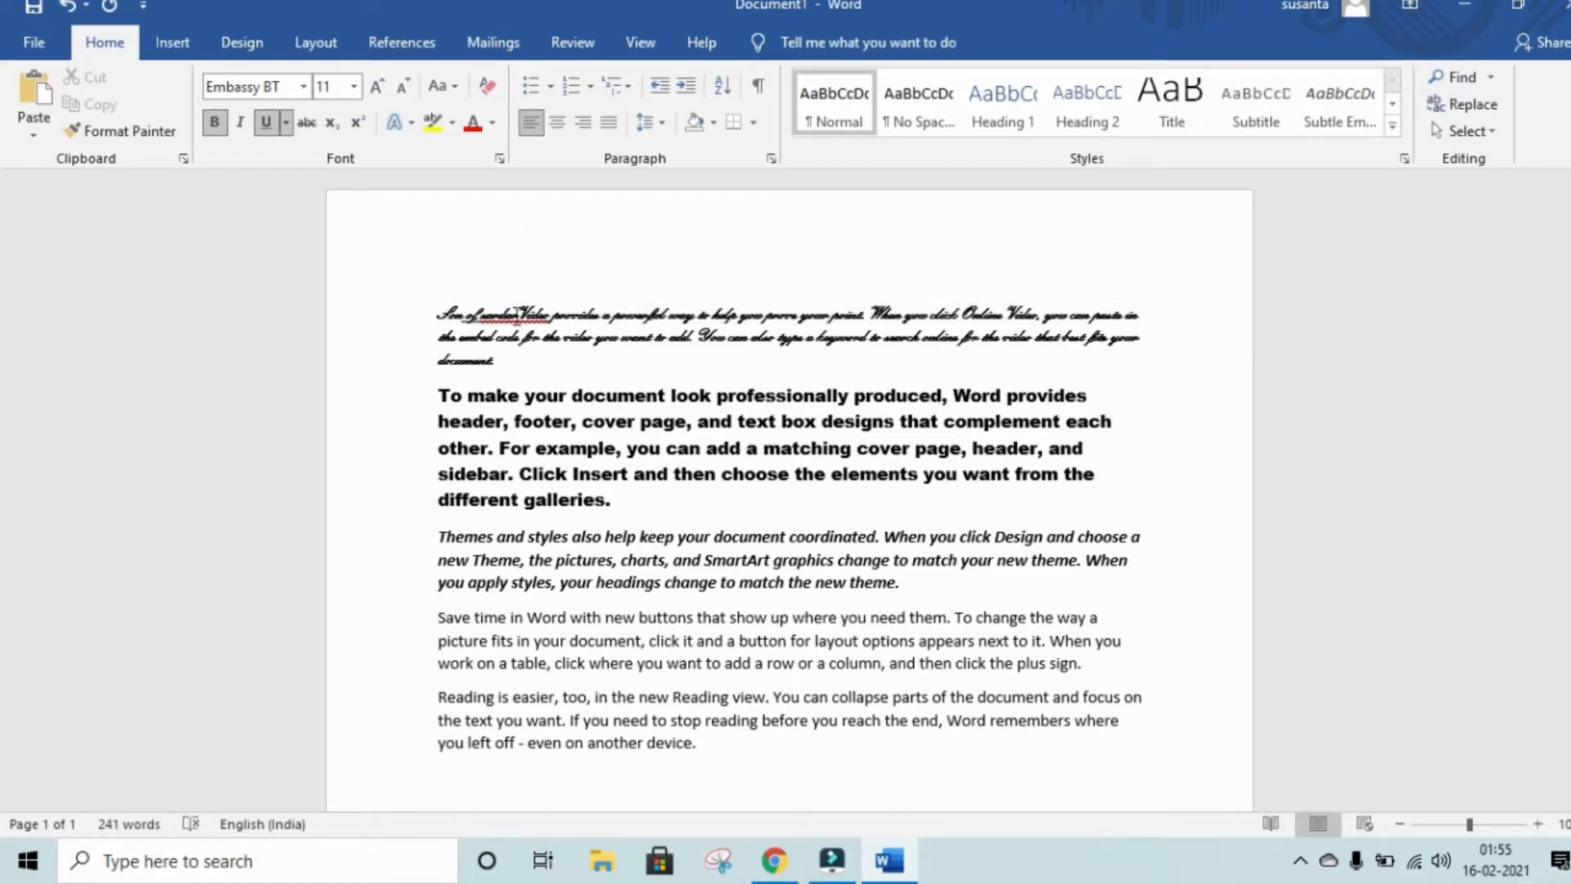
- Enlarge the opening words "Son of sardar" to font size 28
mouse_move(544, 318)
left_mouse_down()
mouse_move(440, 311)
mouse_move(518, 313)
left_mouse_up()
left_click(448, 254)
left_click(382, 86)
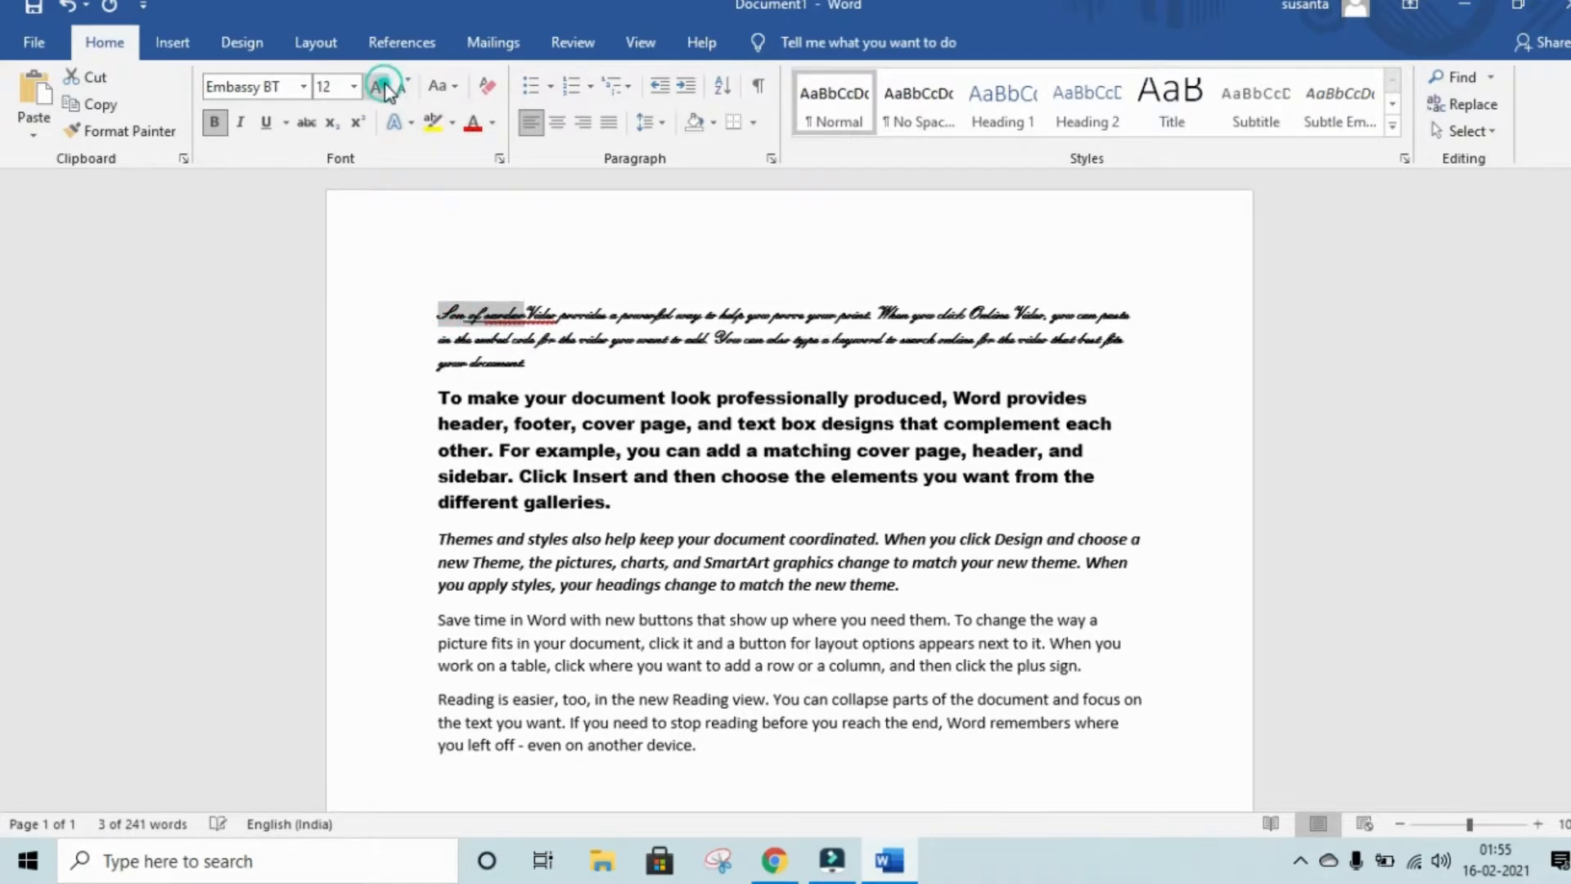
left_click(381, 86)
left_click(381, 86)
left_click(381, 85)
left_click(382, 86)
left_click(381, 86)
left_click(381, 86)
left_click(381, 86)
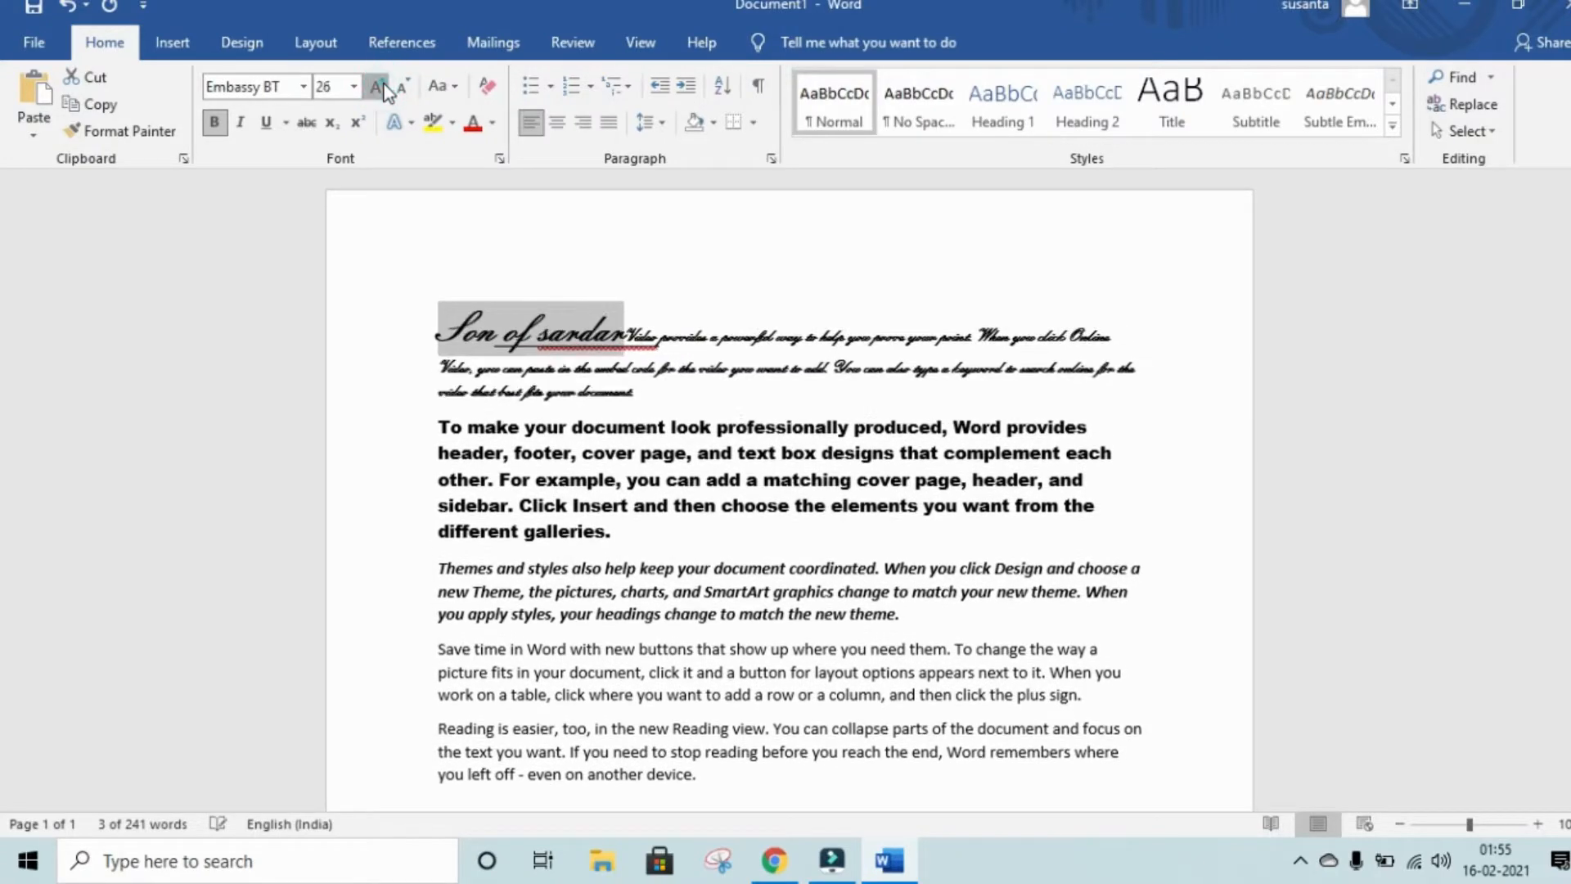
left_click(381, 86)
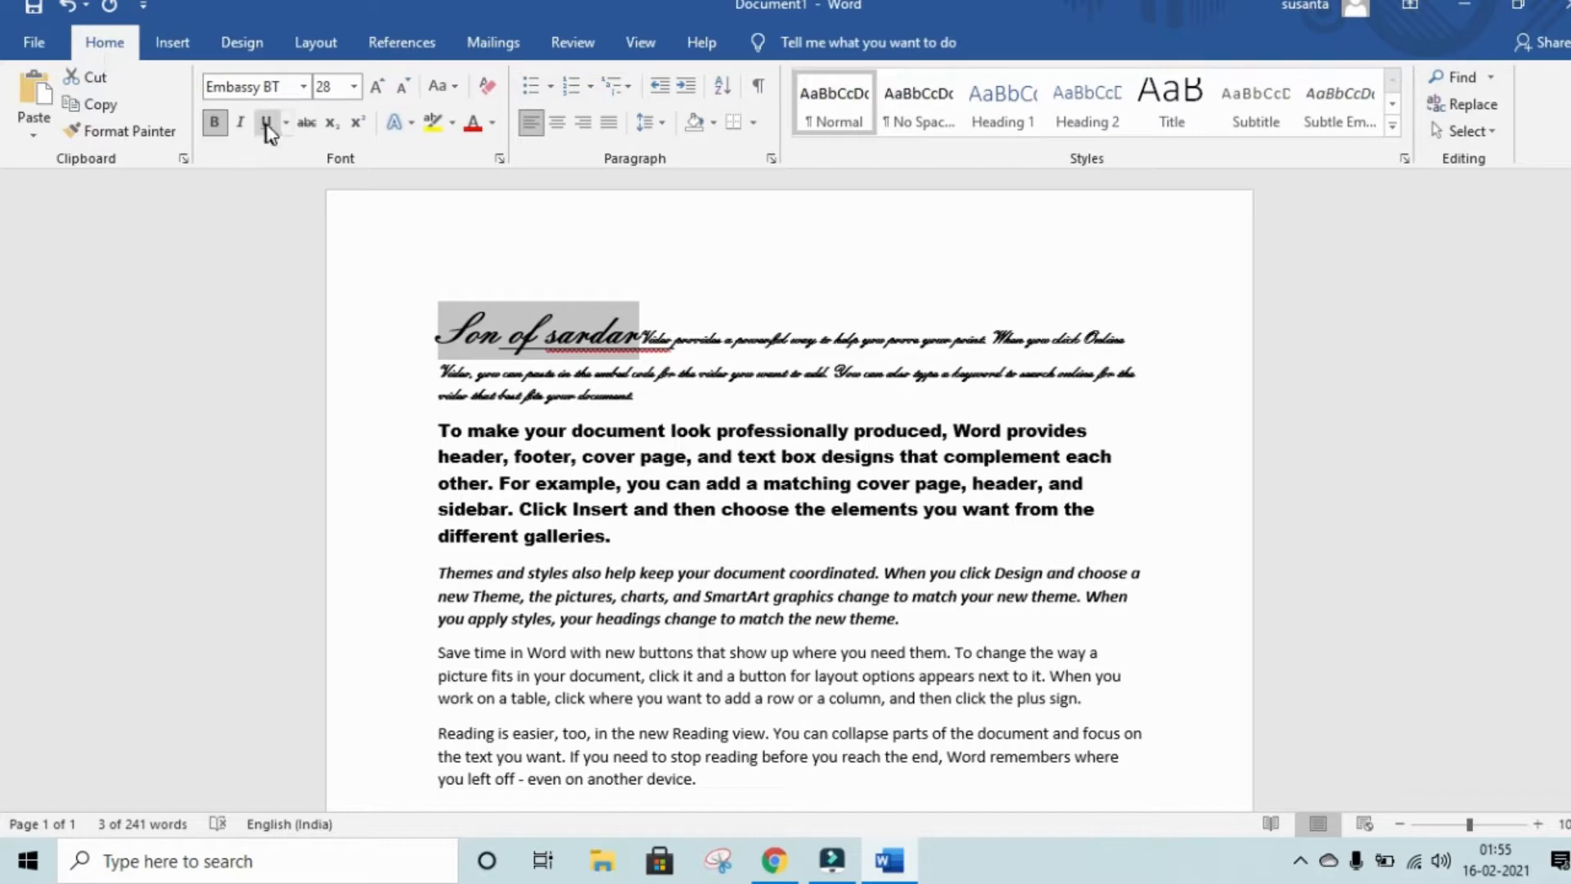
- Set the words "Son of sardar" in Arial Black, italic and without bold
left_click(302, 87)
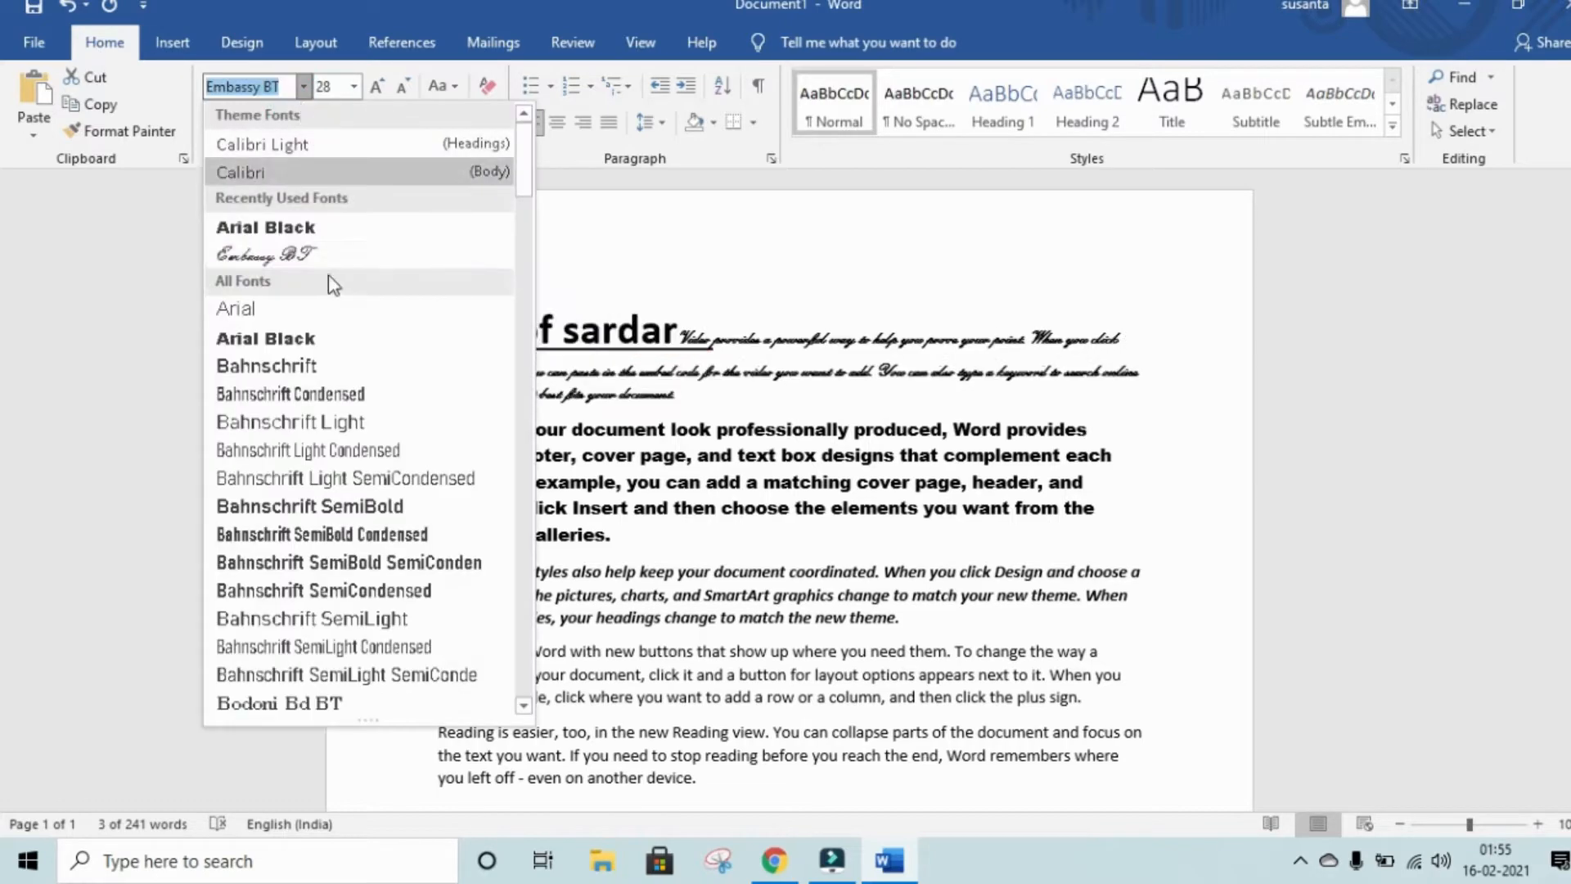
left_click(311, 233)
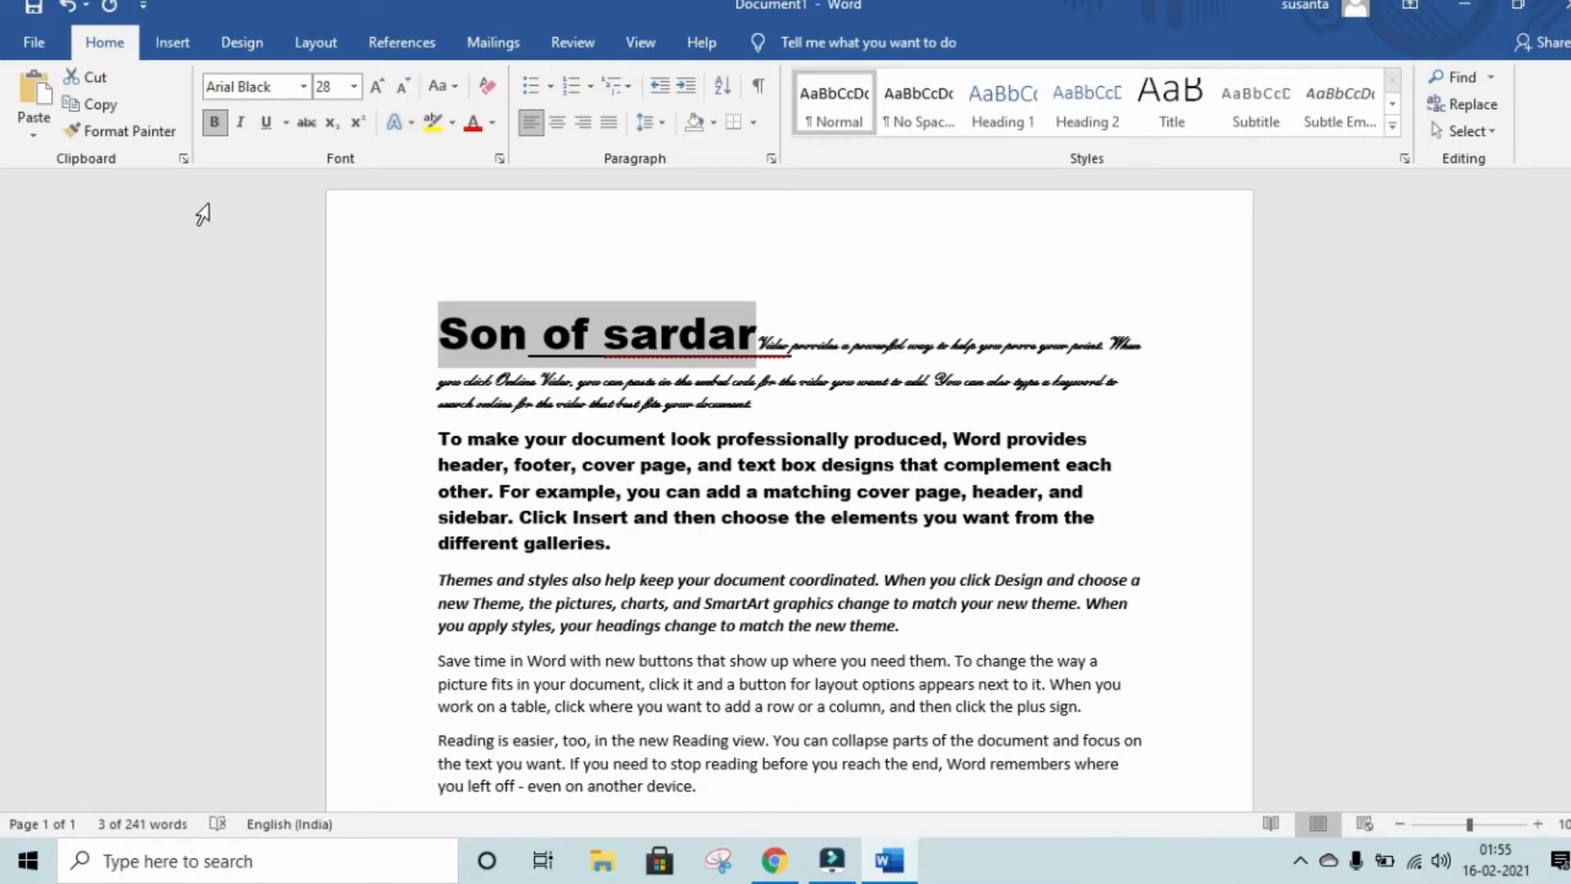
left_click(240, 122)
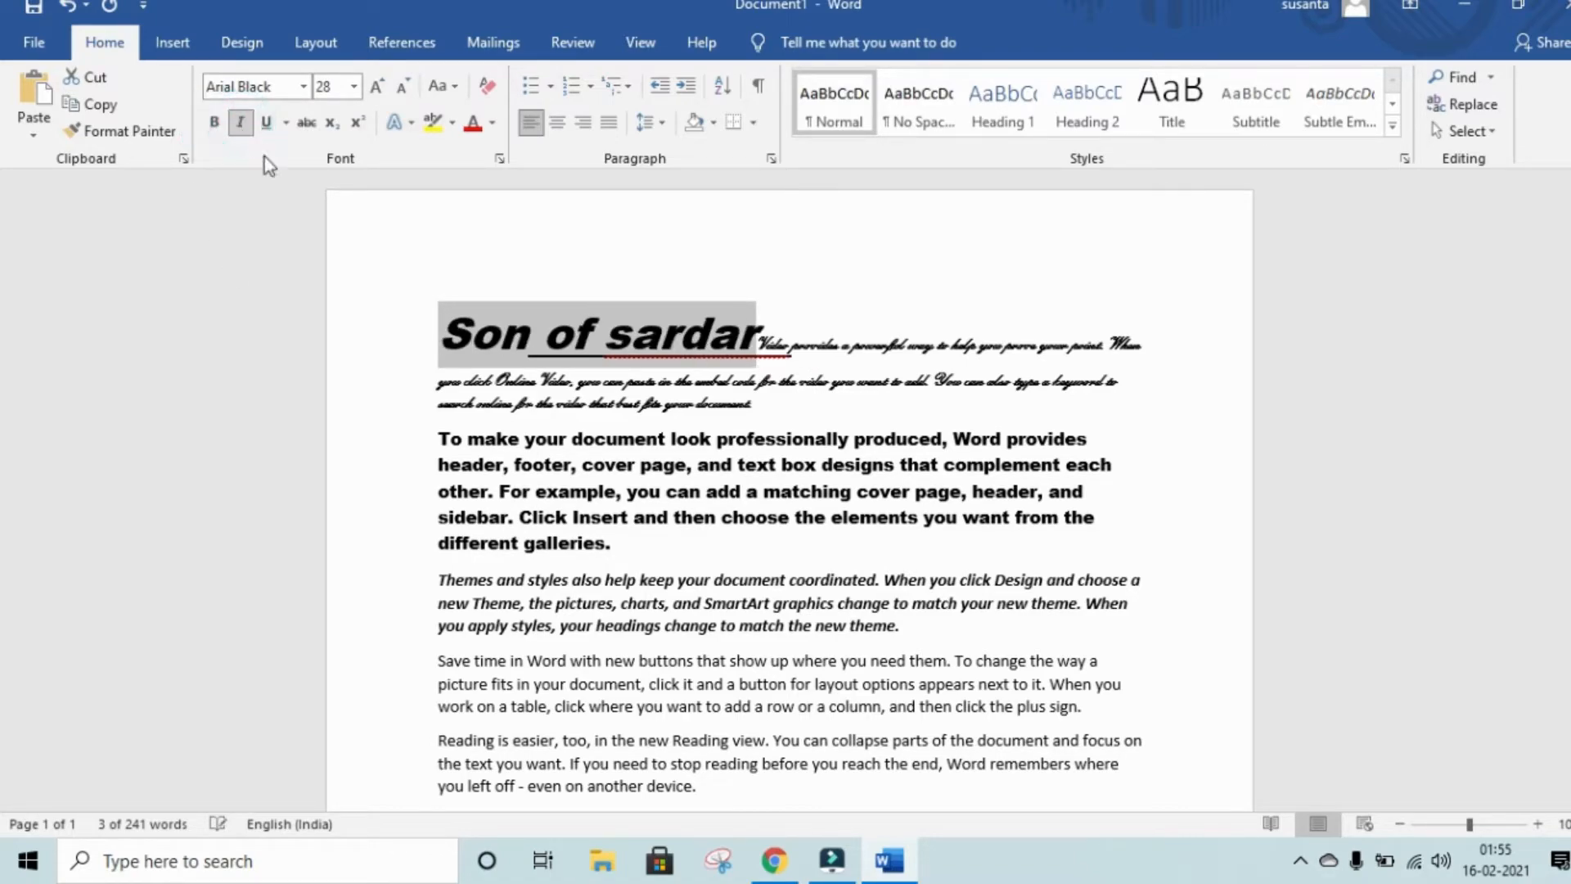
- Split "Son of sardar" onto its own line above the first paragraph and underline the whole heading
left_click(784, 326)
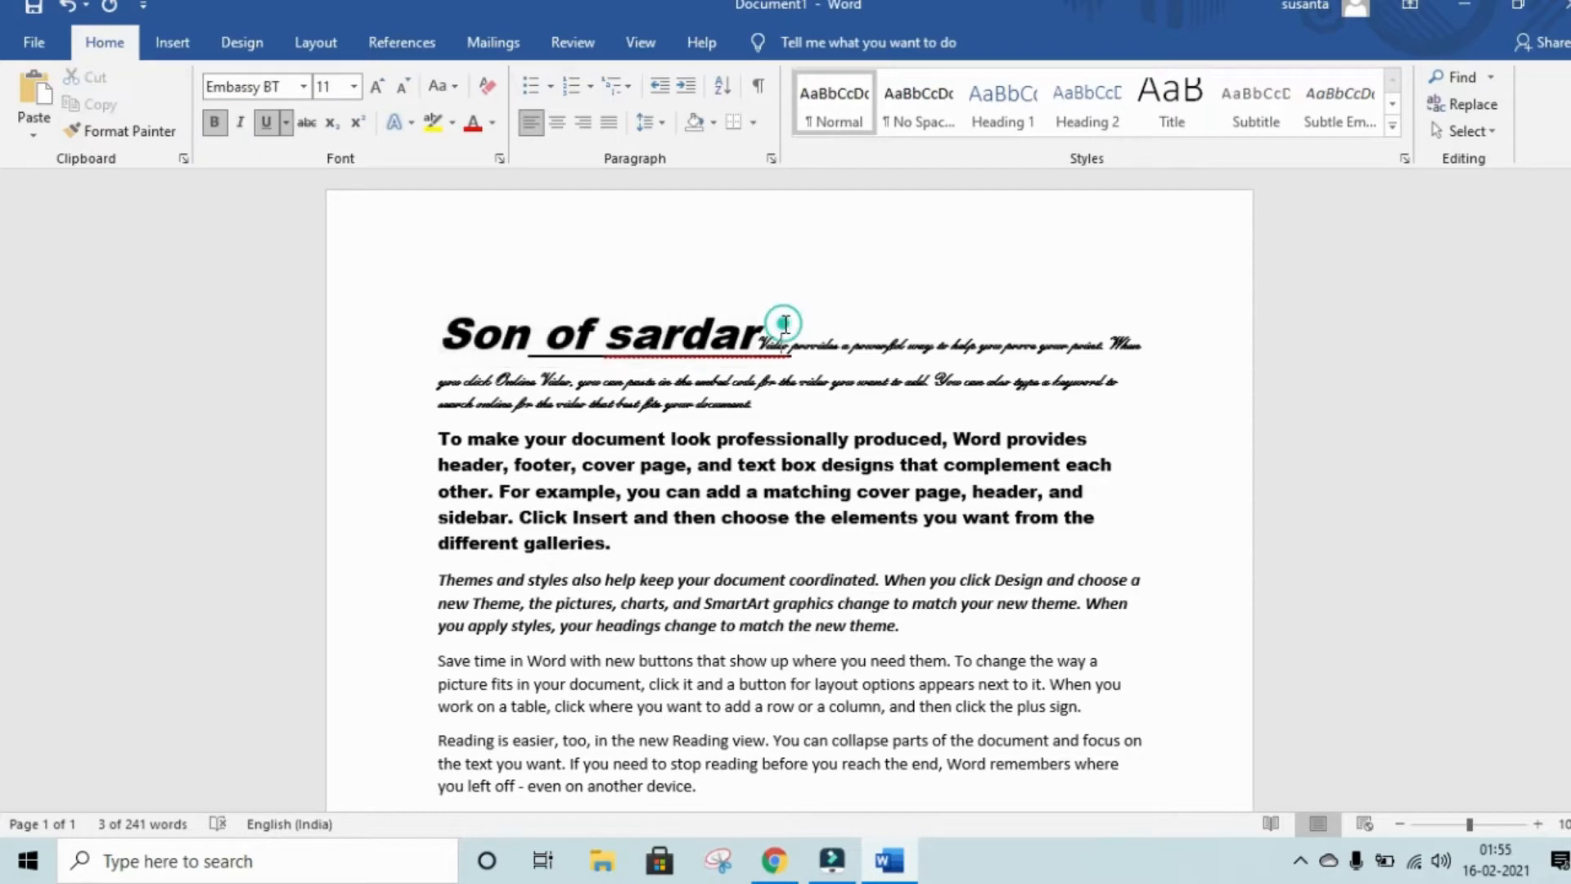
left_click(760, 339)
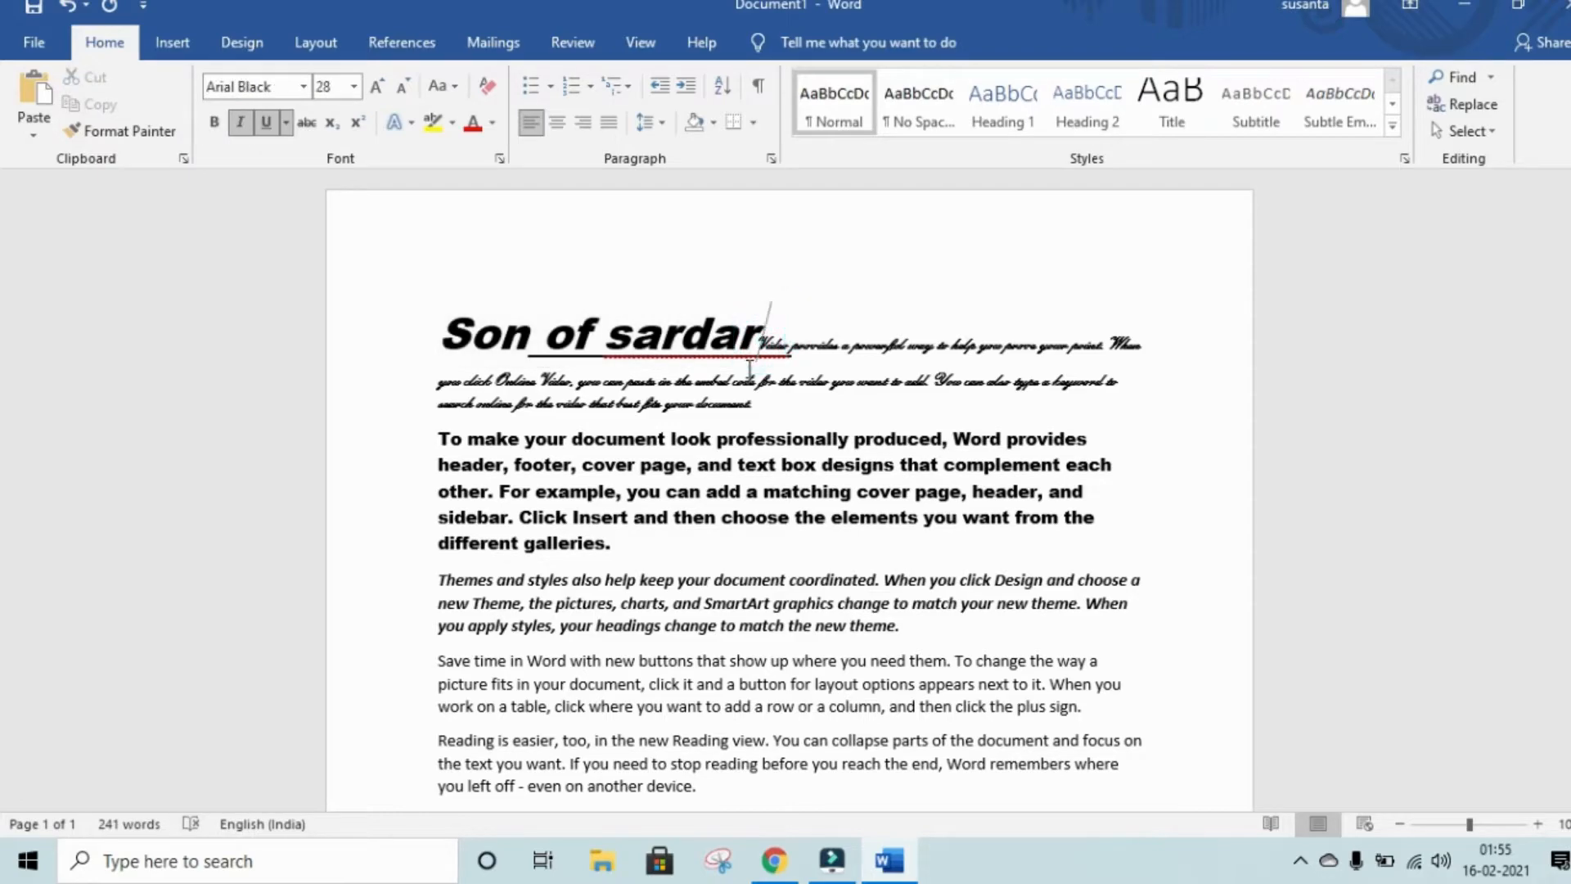
key("Return")
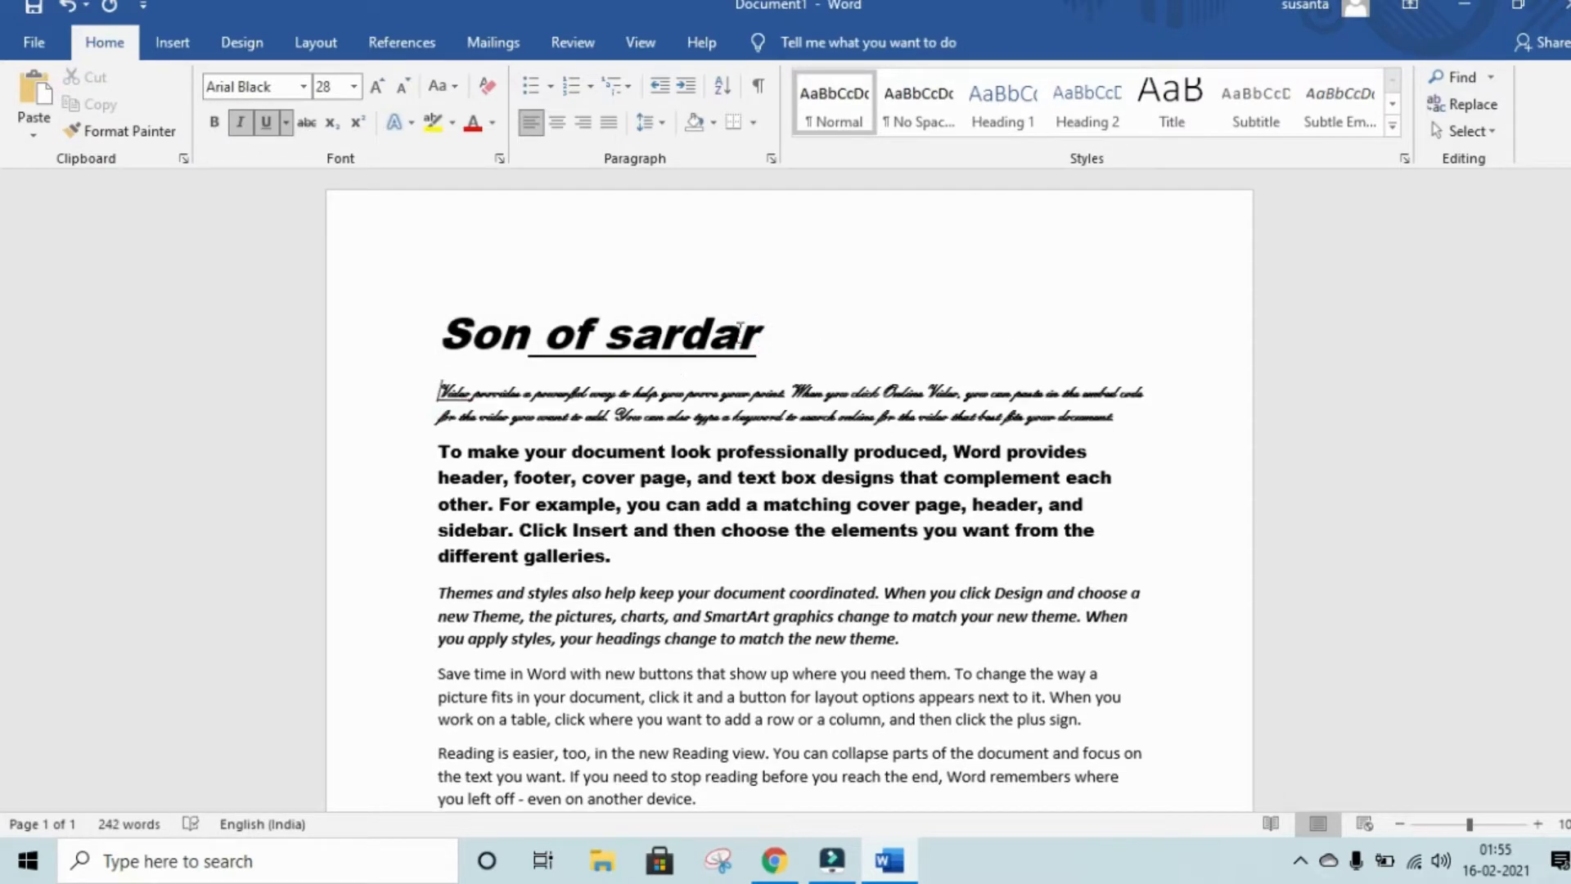
left_click_drag(777, 339, 386, 333)
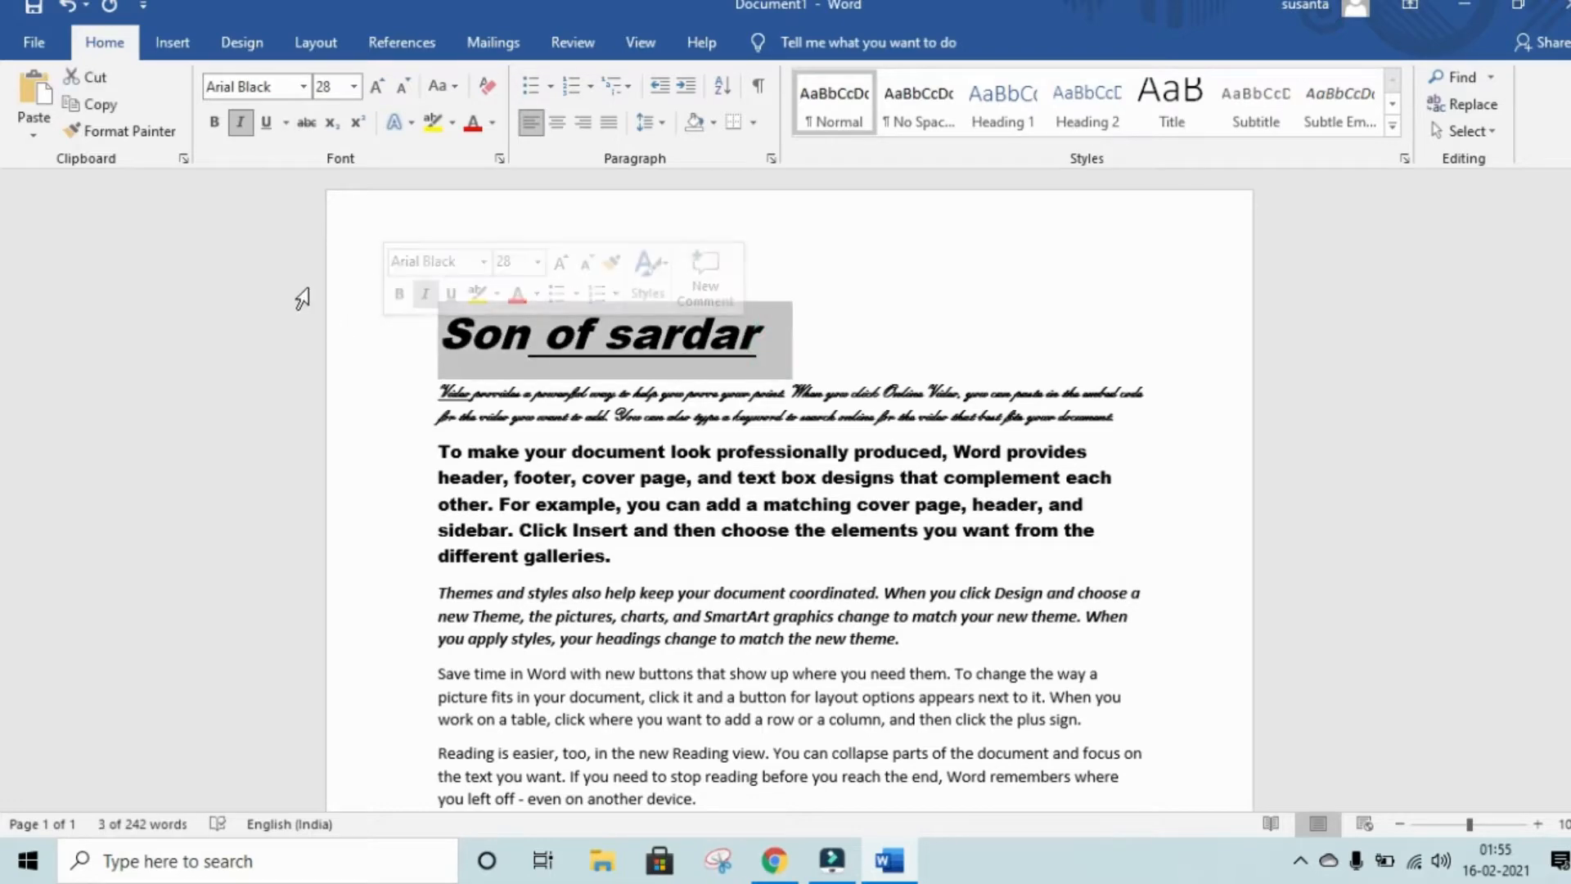
left_click(268, 124)
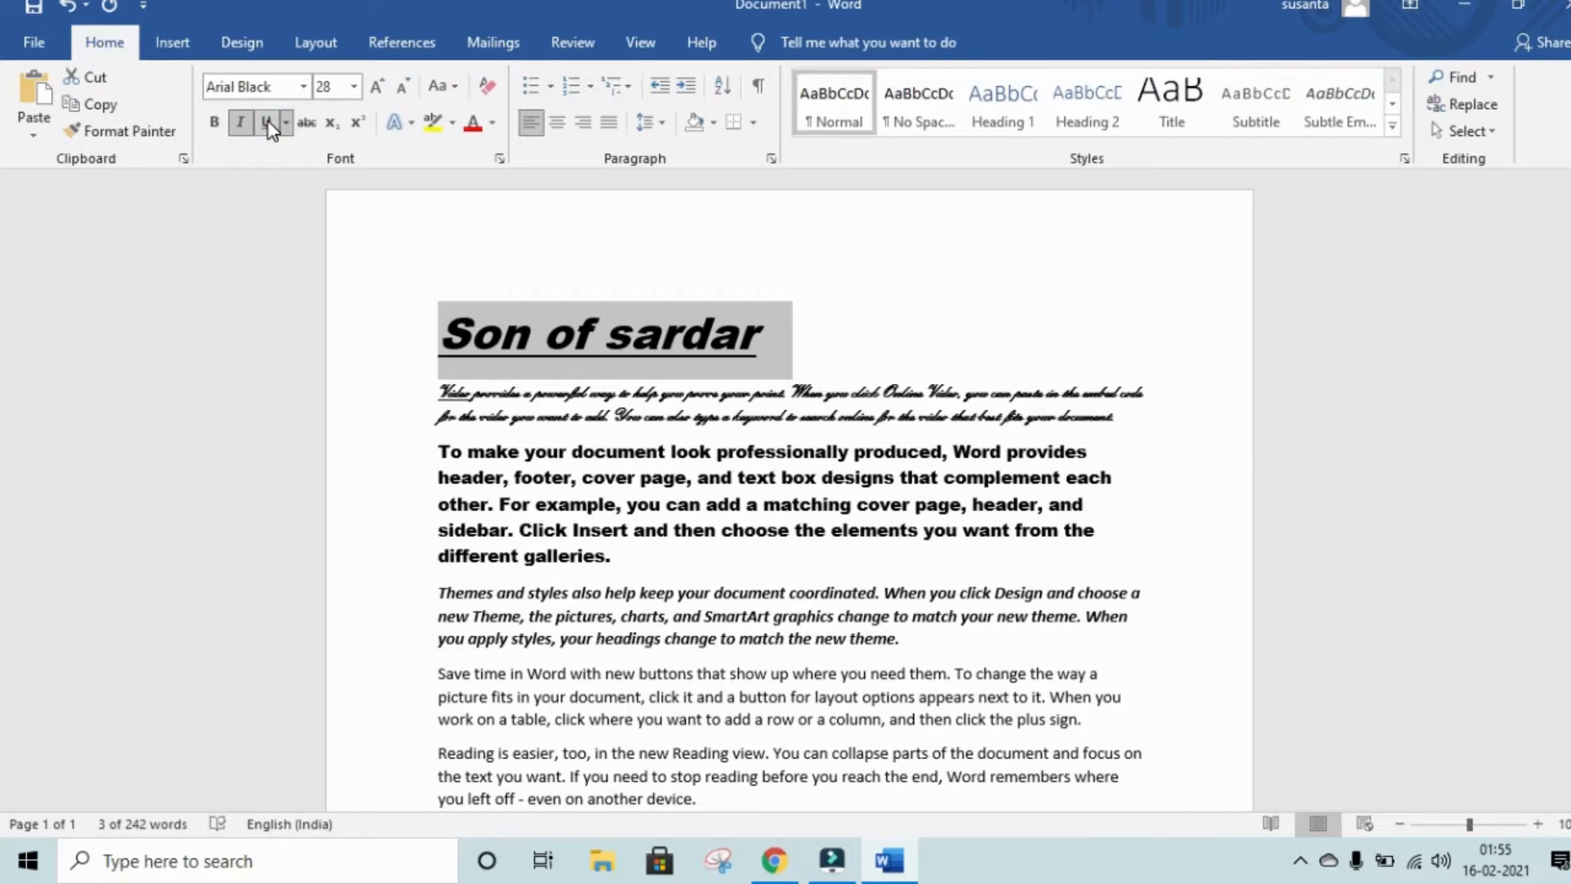
left_click(964, 329)
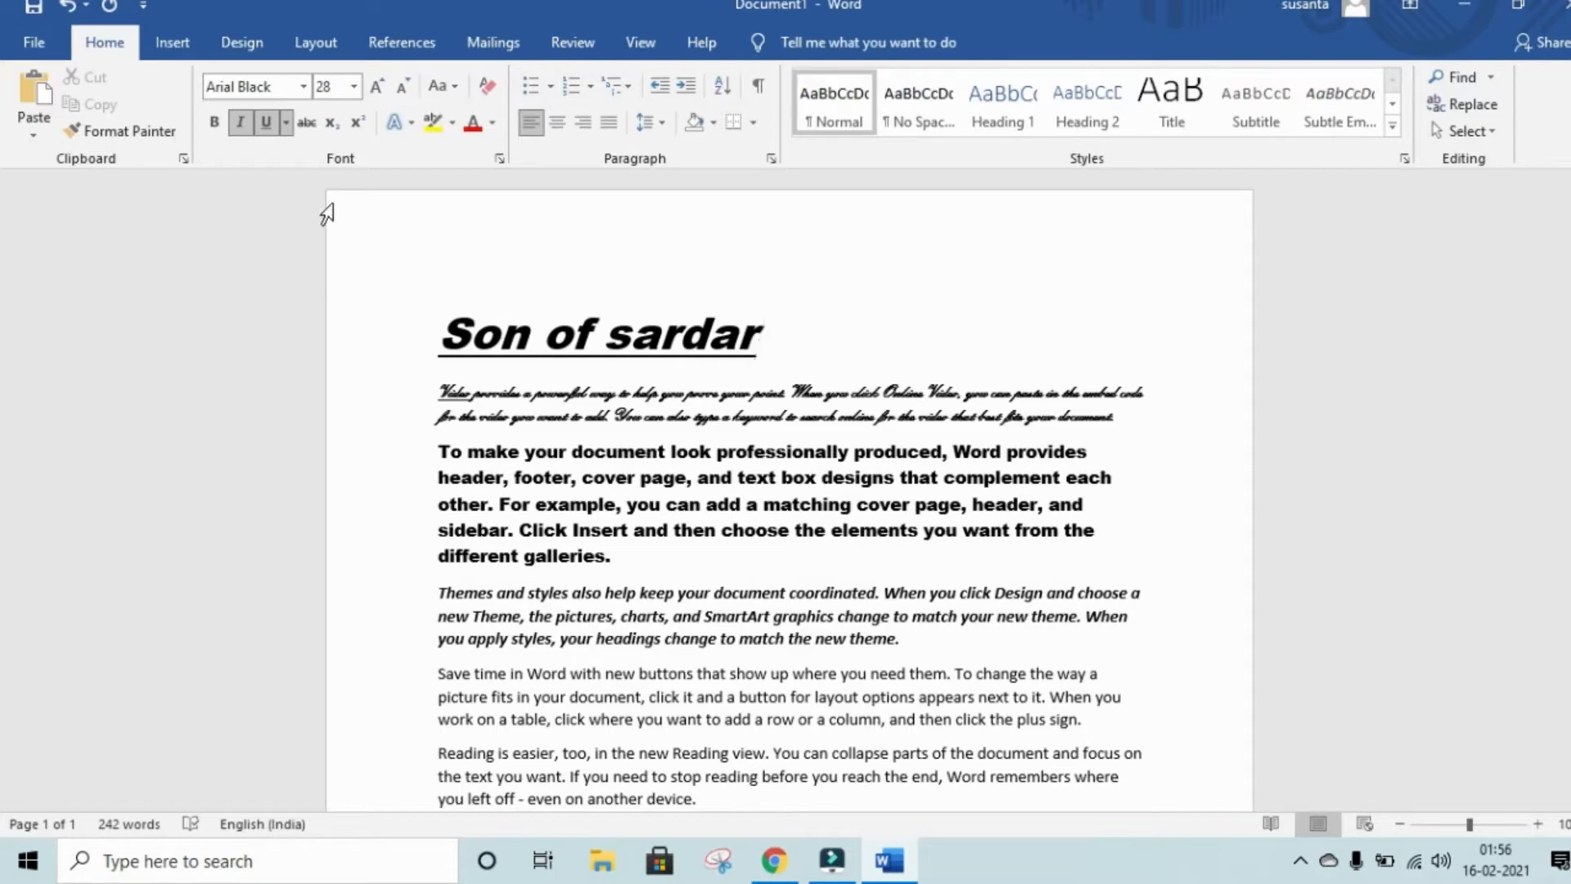
- Apply a thick wavy underline style to the whole heading "Son of sardar"
left_click(285, 123)
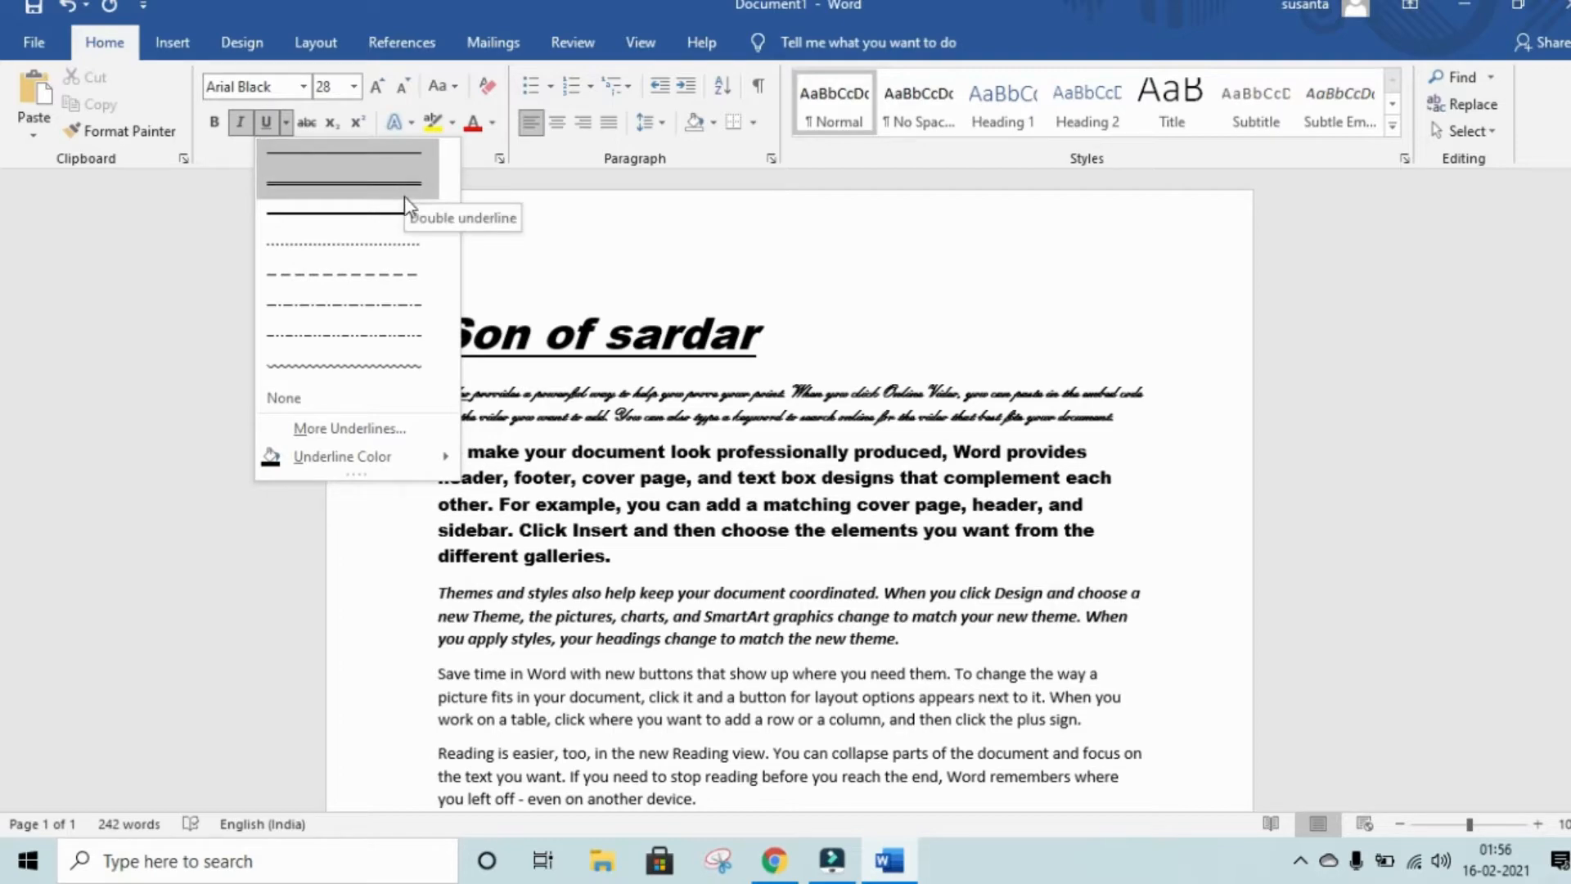
left_click(597, 262)
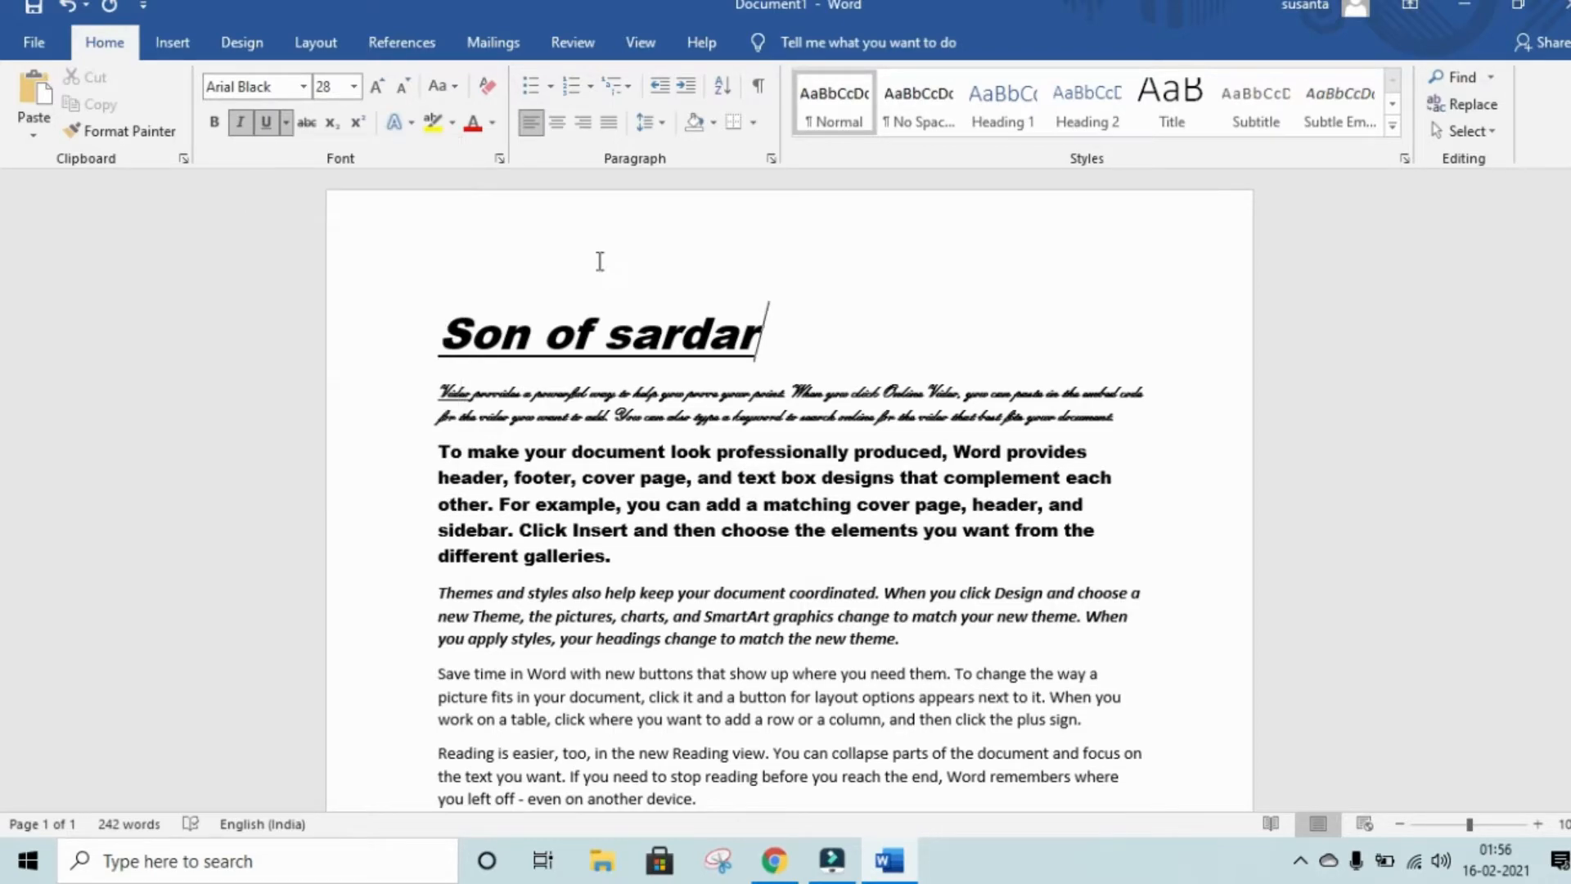
left_click_drag(782, 339, 298, 351)
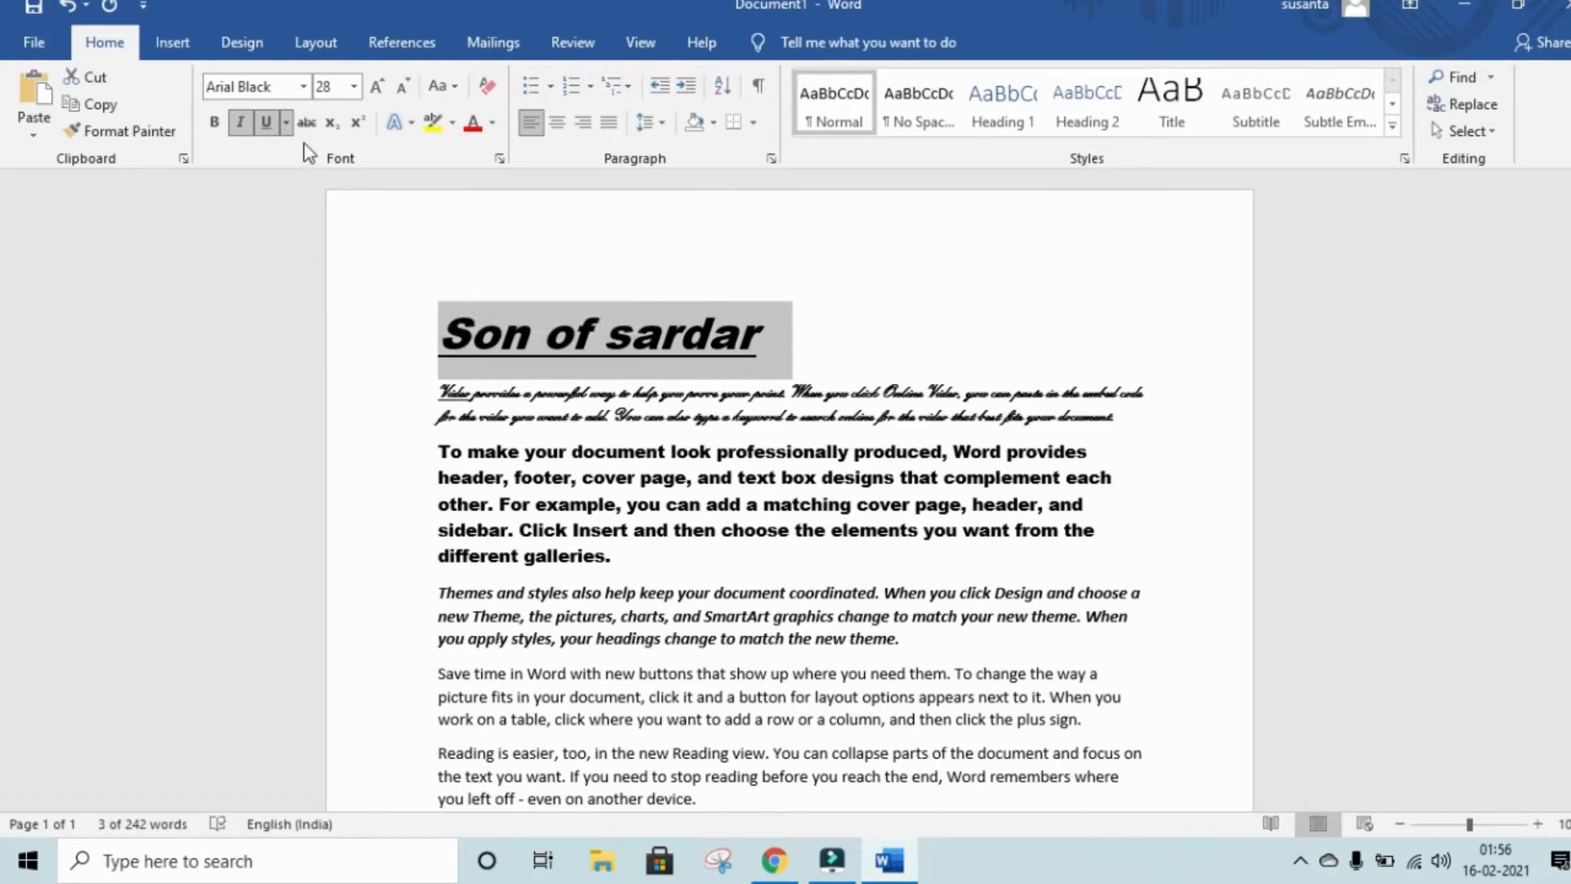
left_click(287, 123)
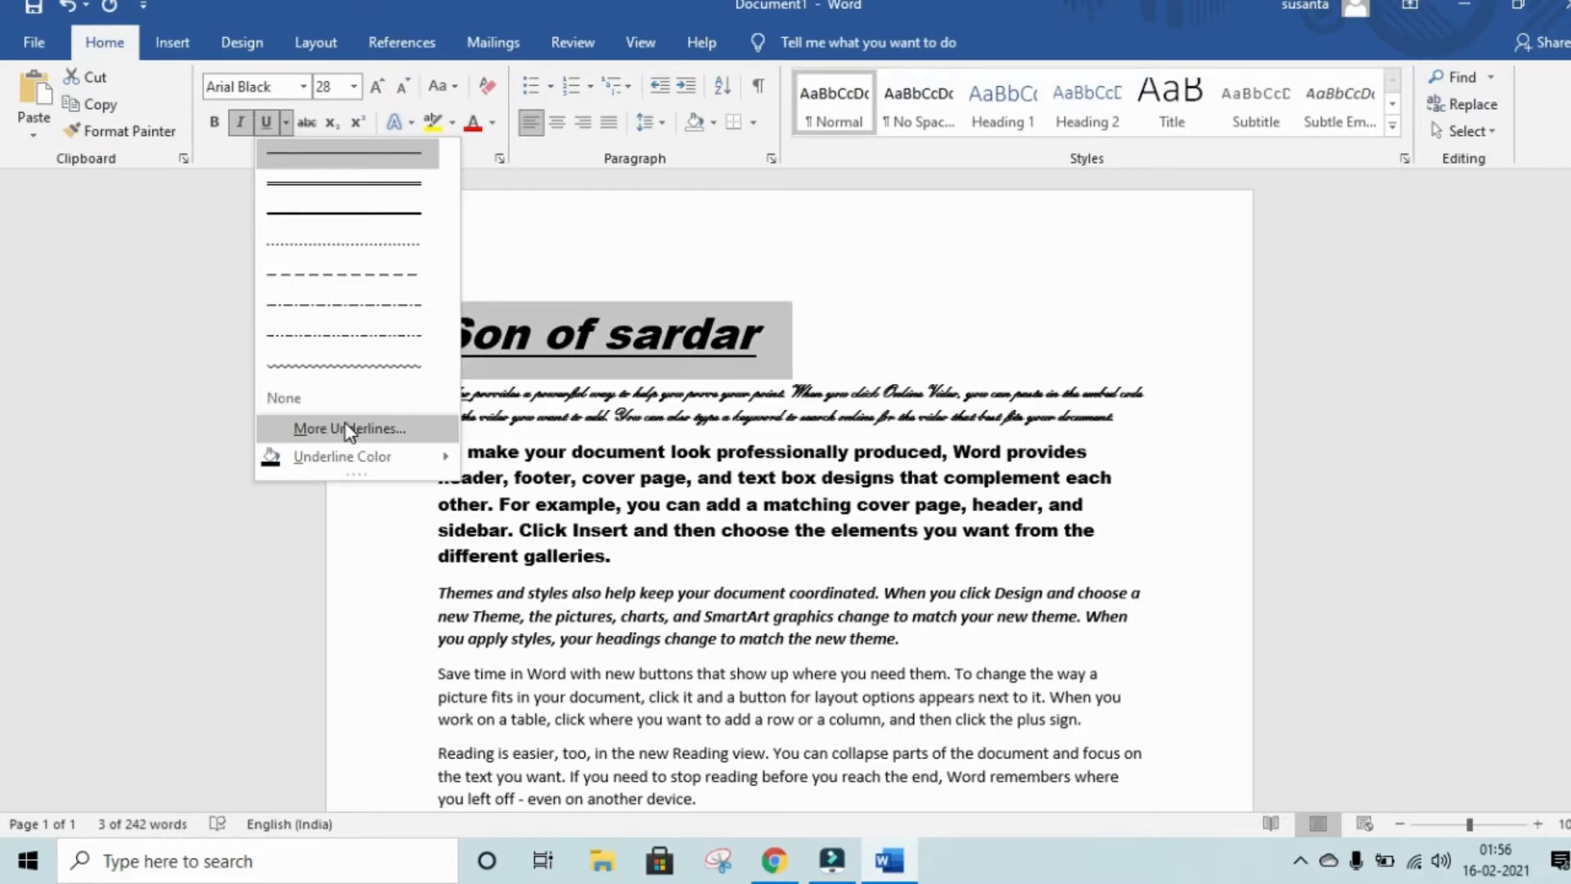
left_click(391, 428)
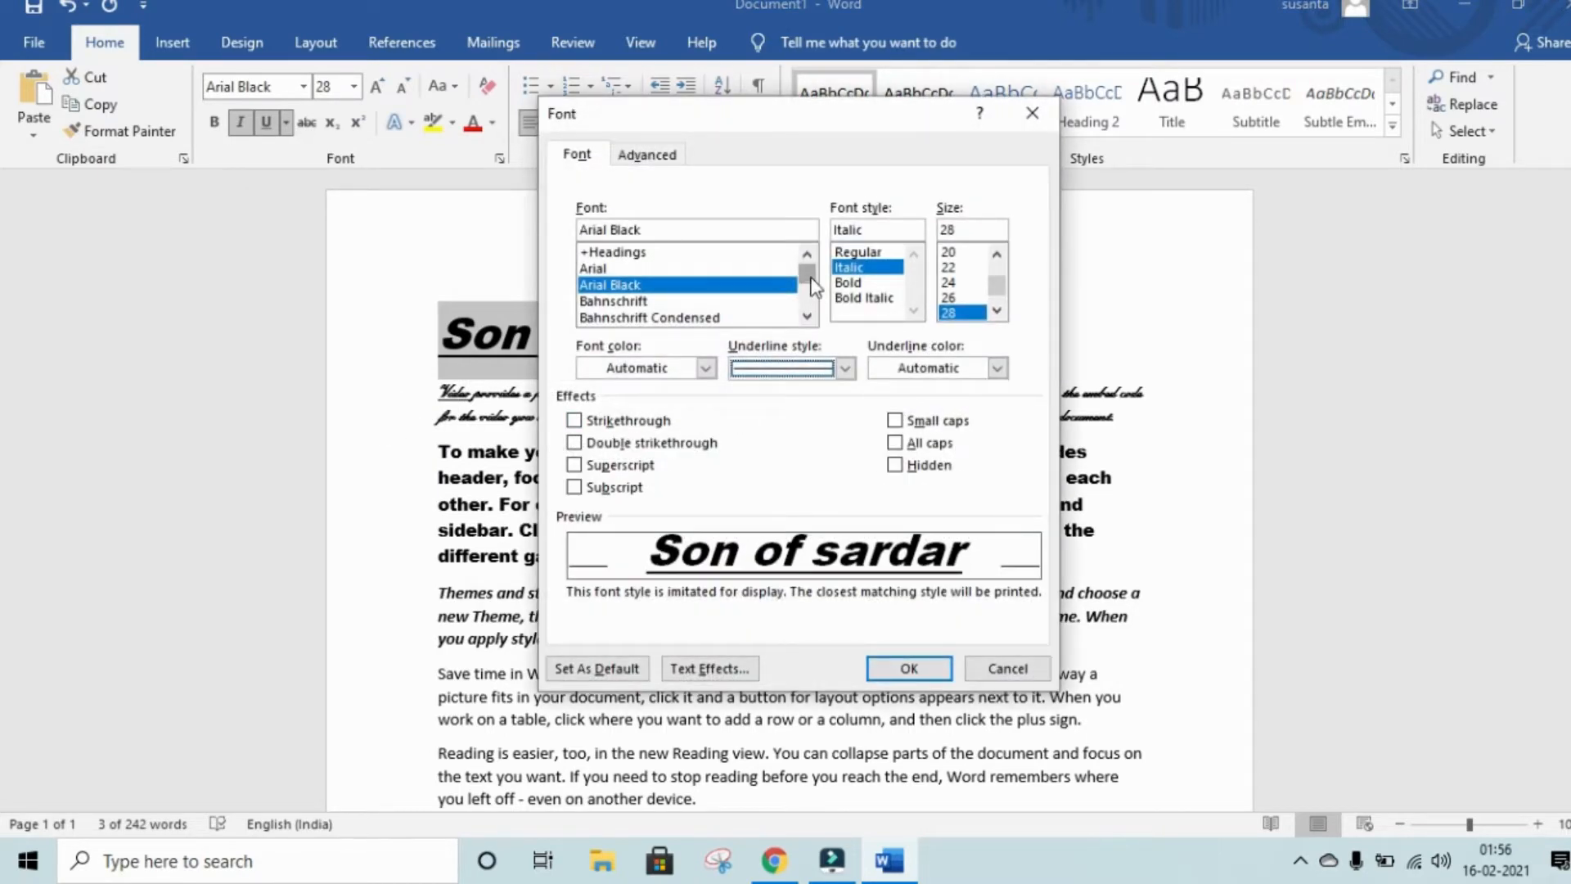
left_click_drag(813, 285, 814, 315)
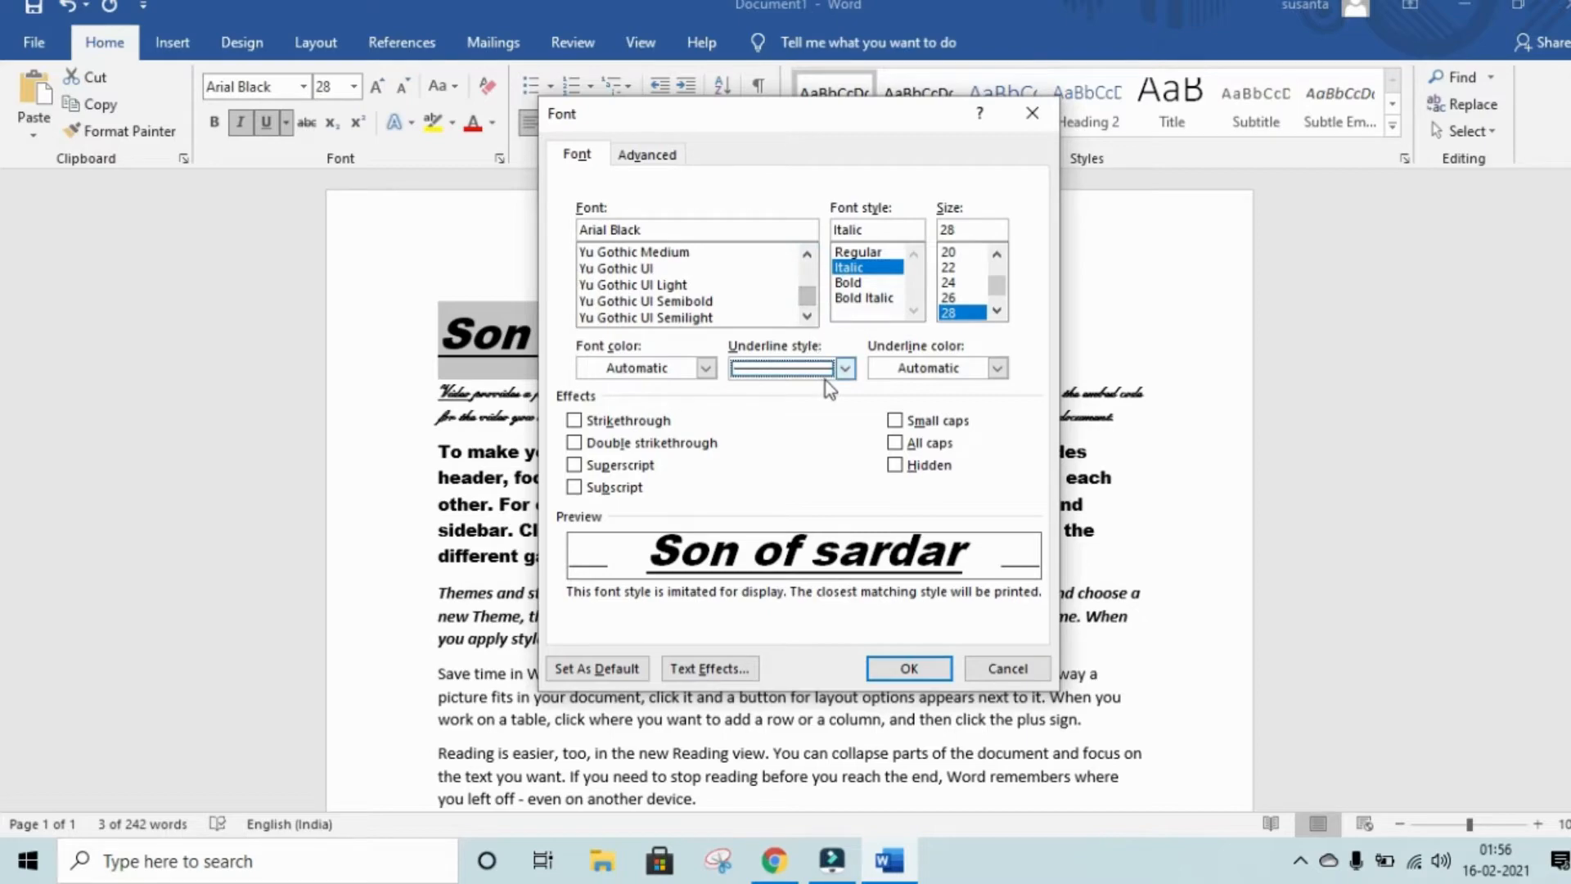
left_click(846, 370)
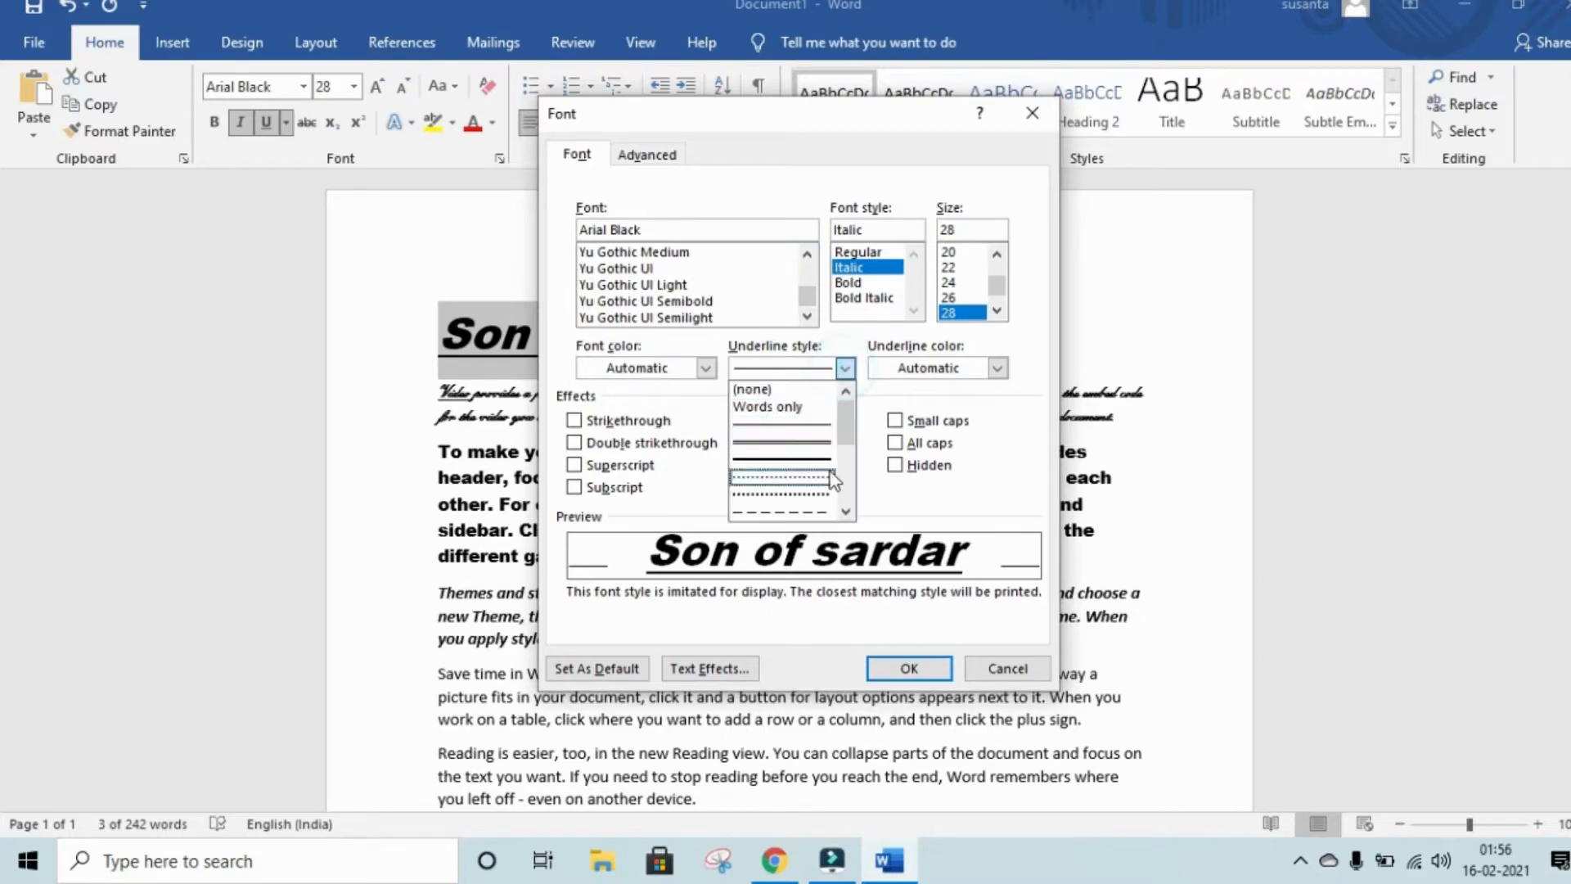
left_click_drag(851, 421, 851, 499)
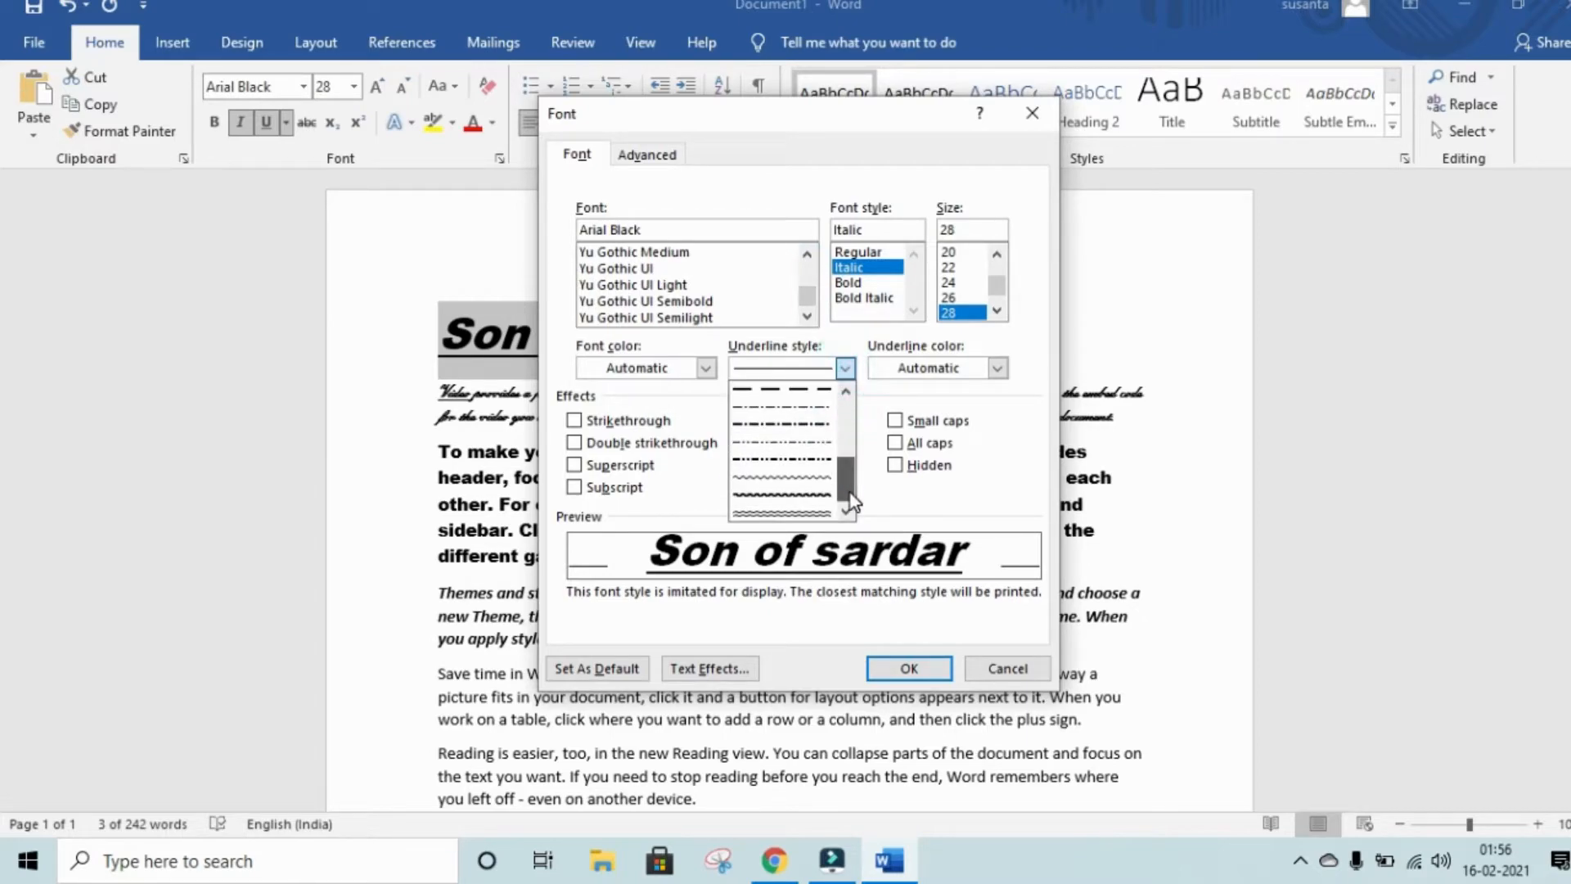
left_click(781, 495)
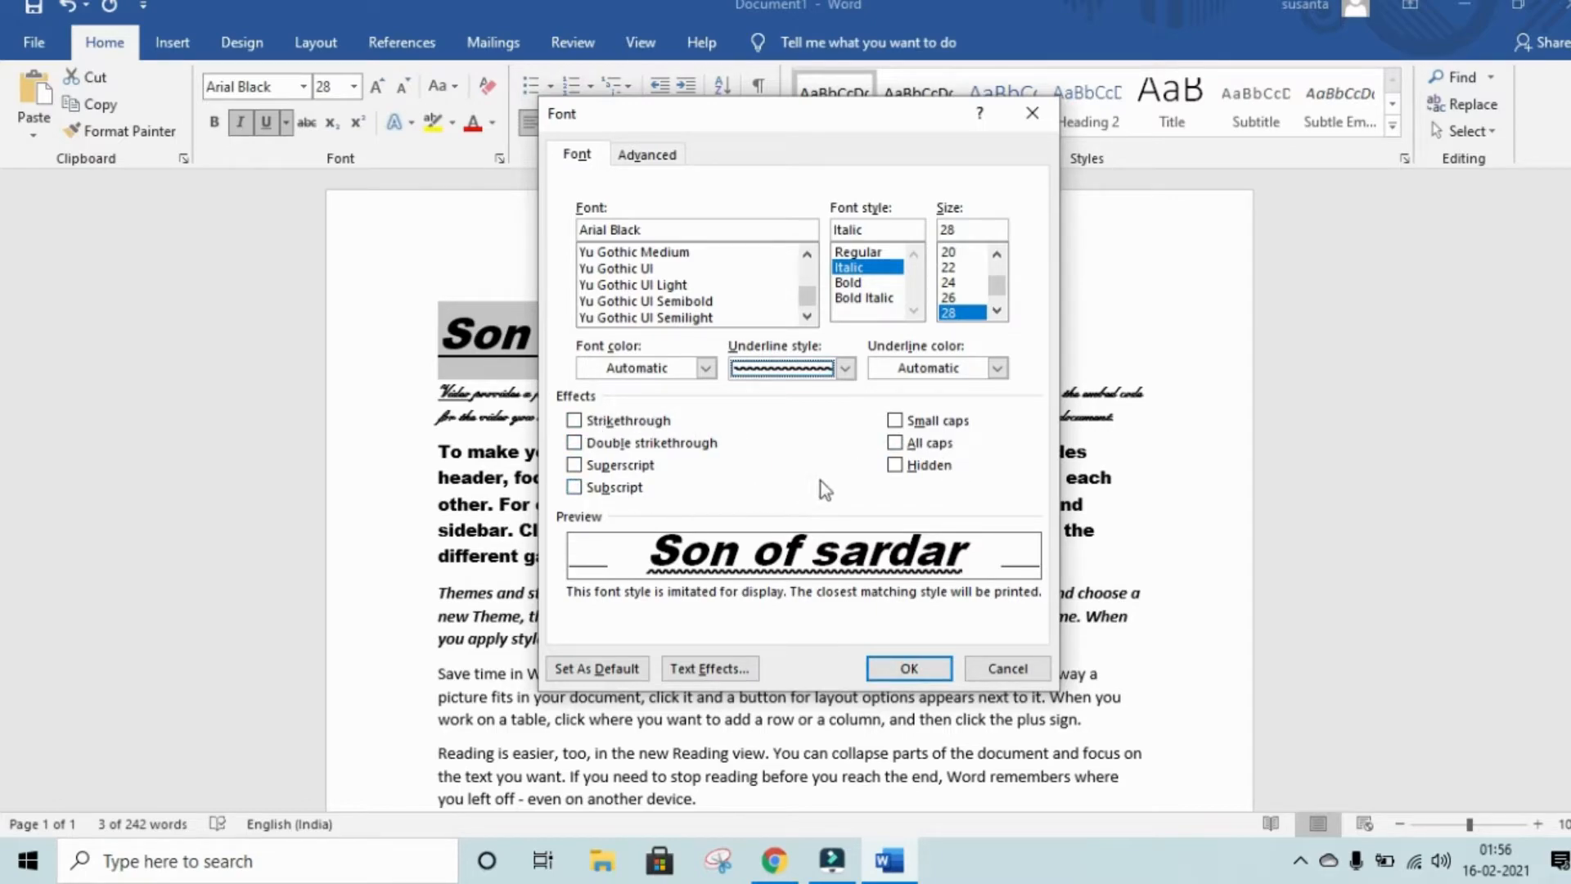
left_click(910, 668)
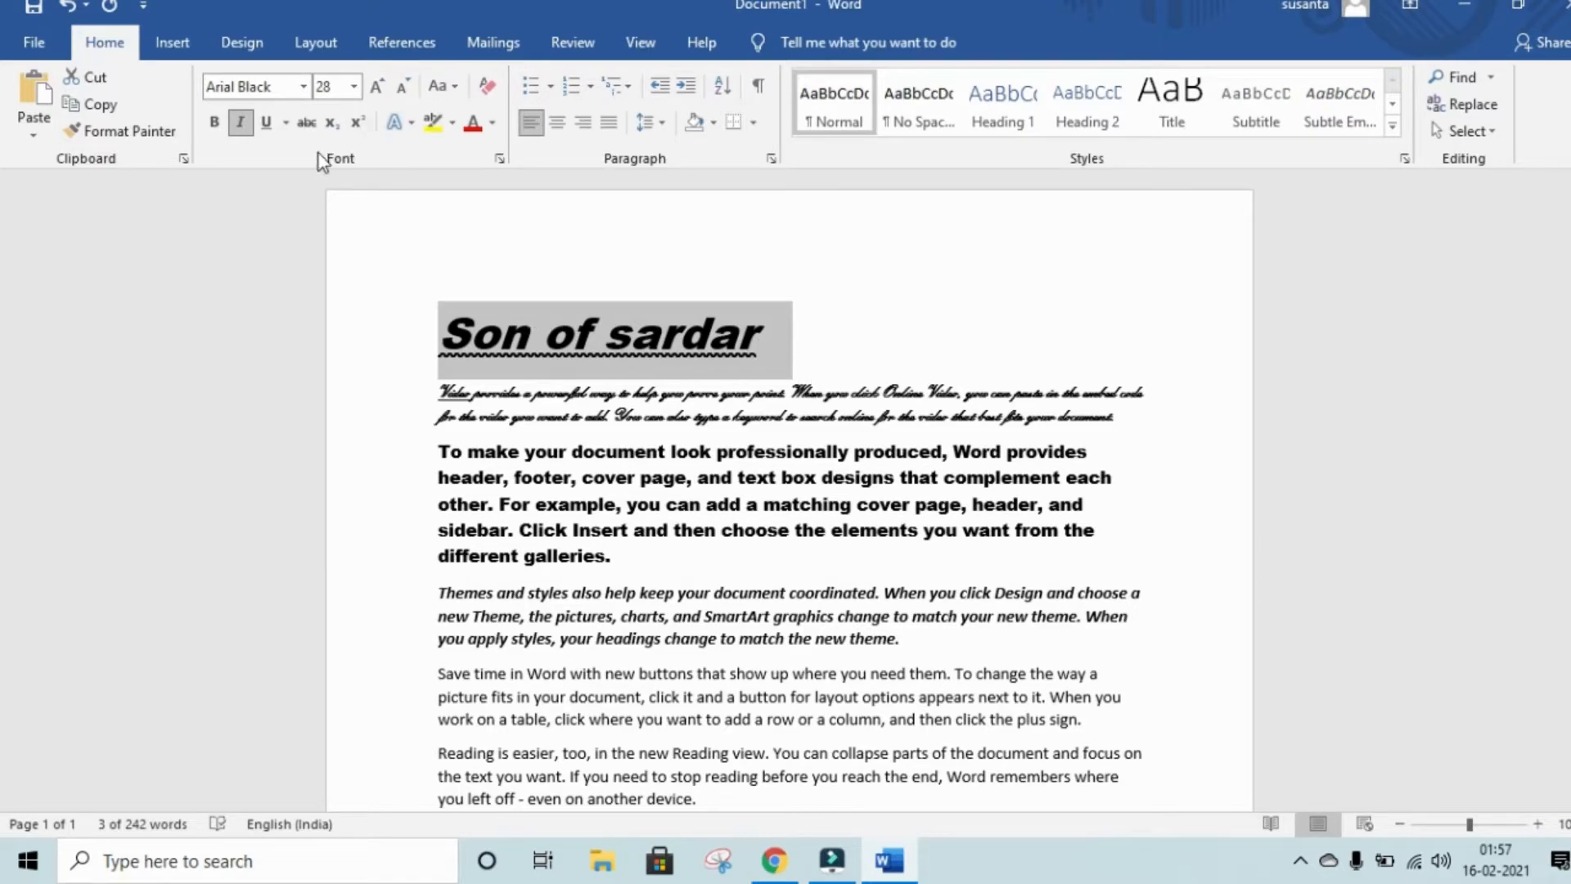
- Try to give the heading's wavy underline a custom green shade from the colour spectrum, and deselect the heading
left_click(288, 123)
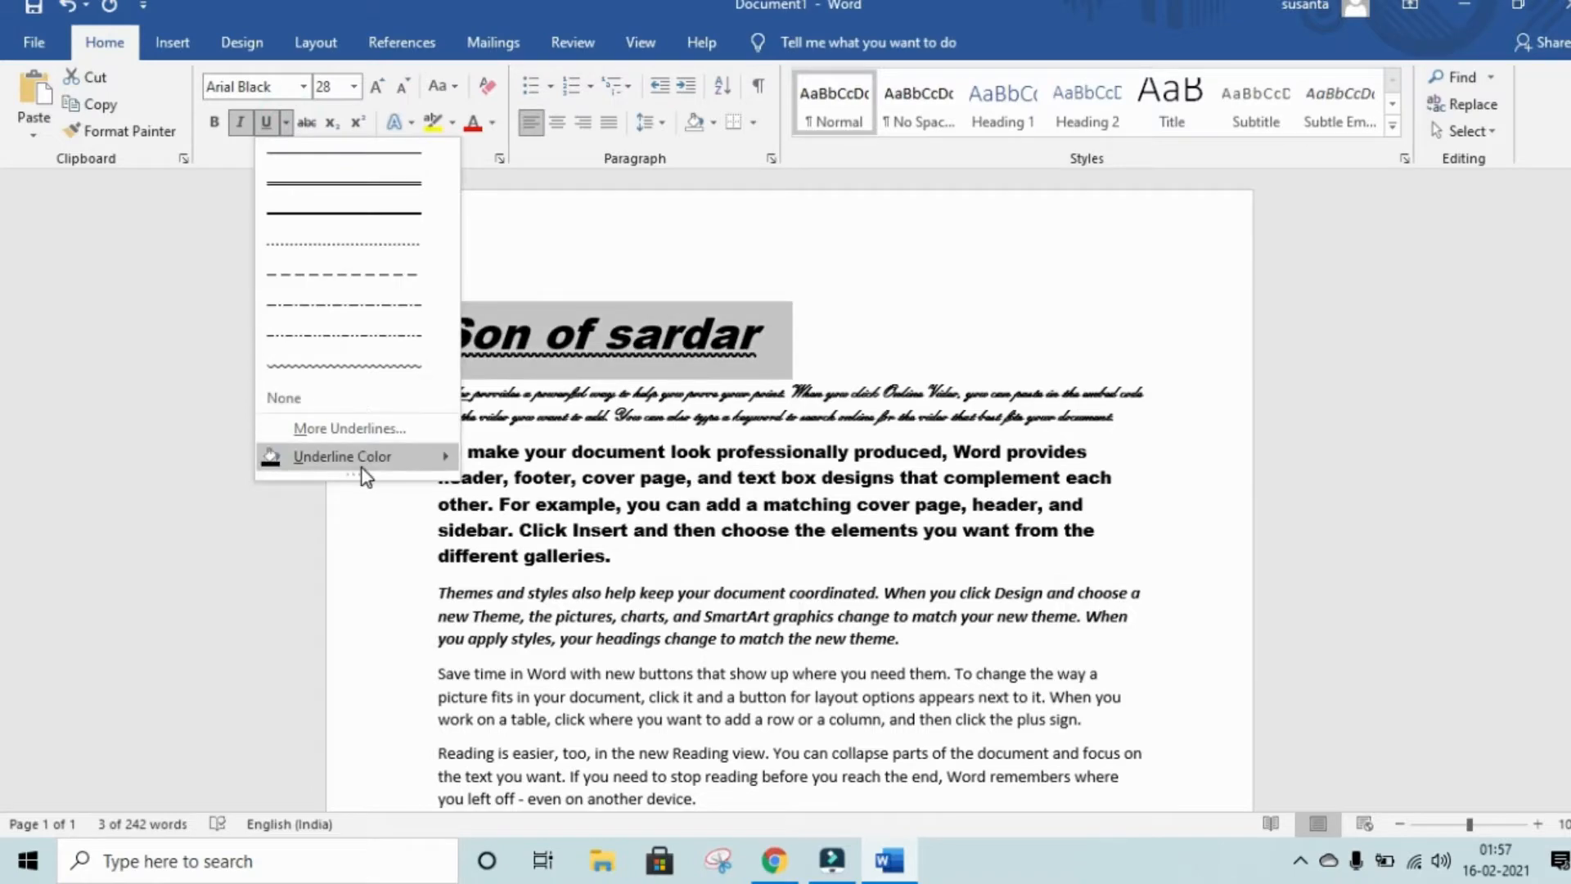
mouse_move(366, 473)
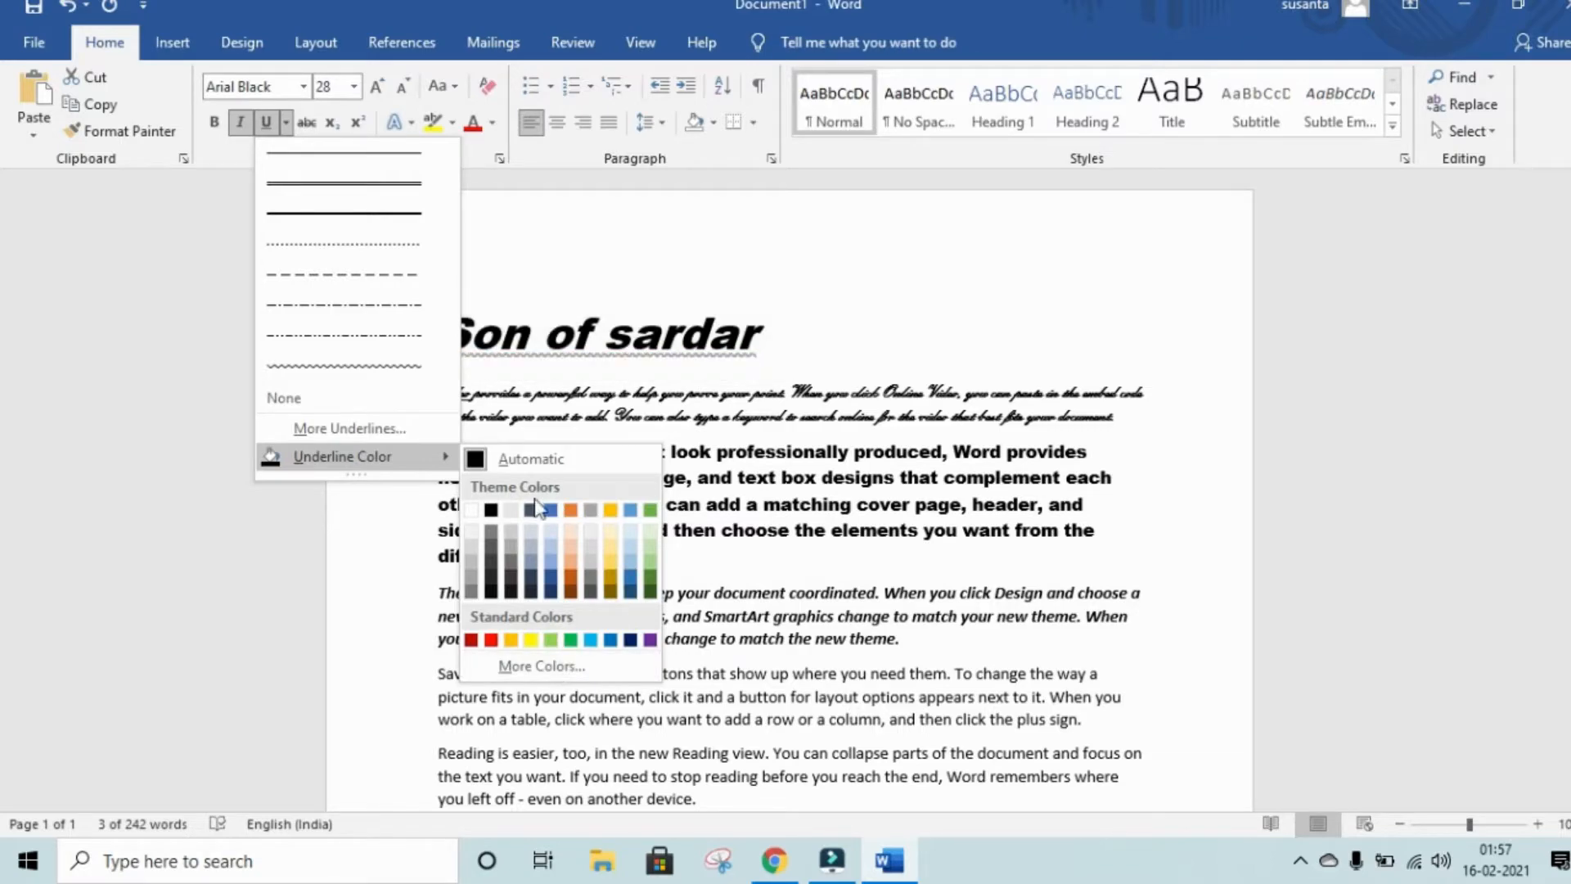
left_click(554, 668)
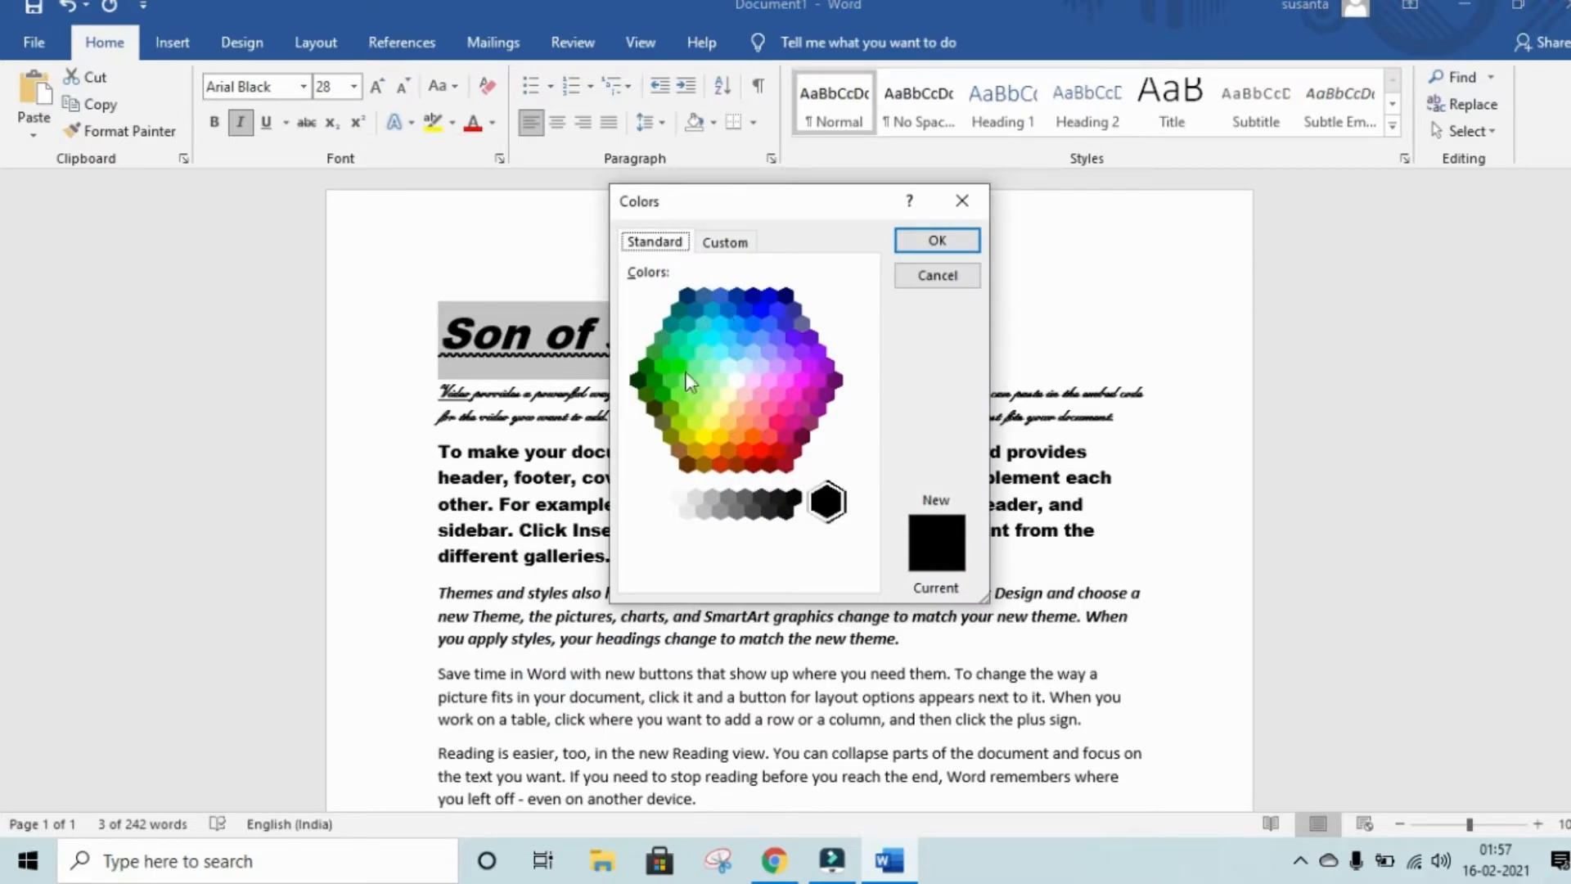
left_click(724, 243)
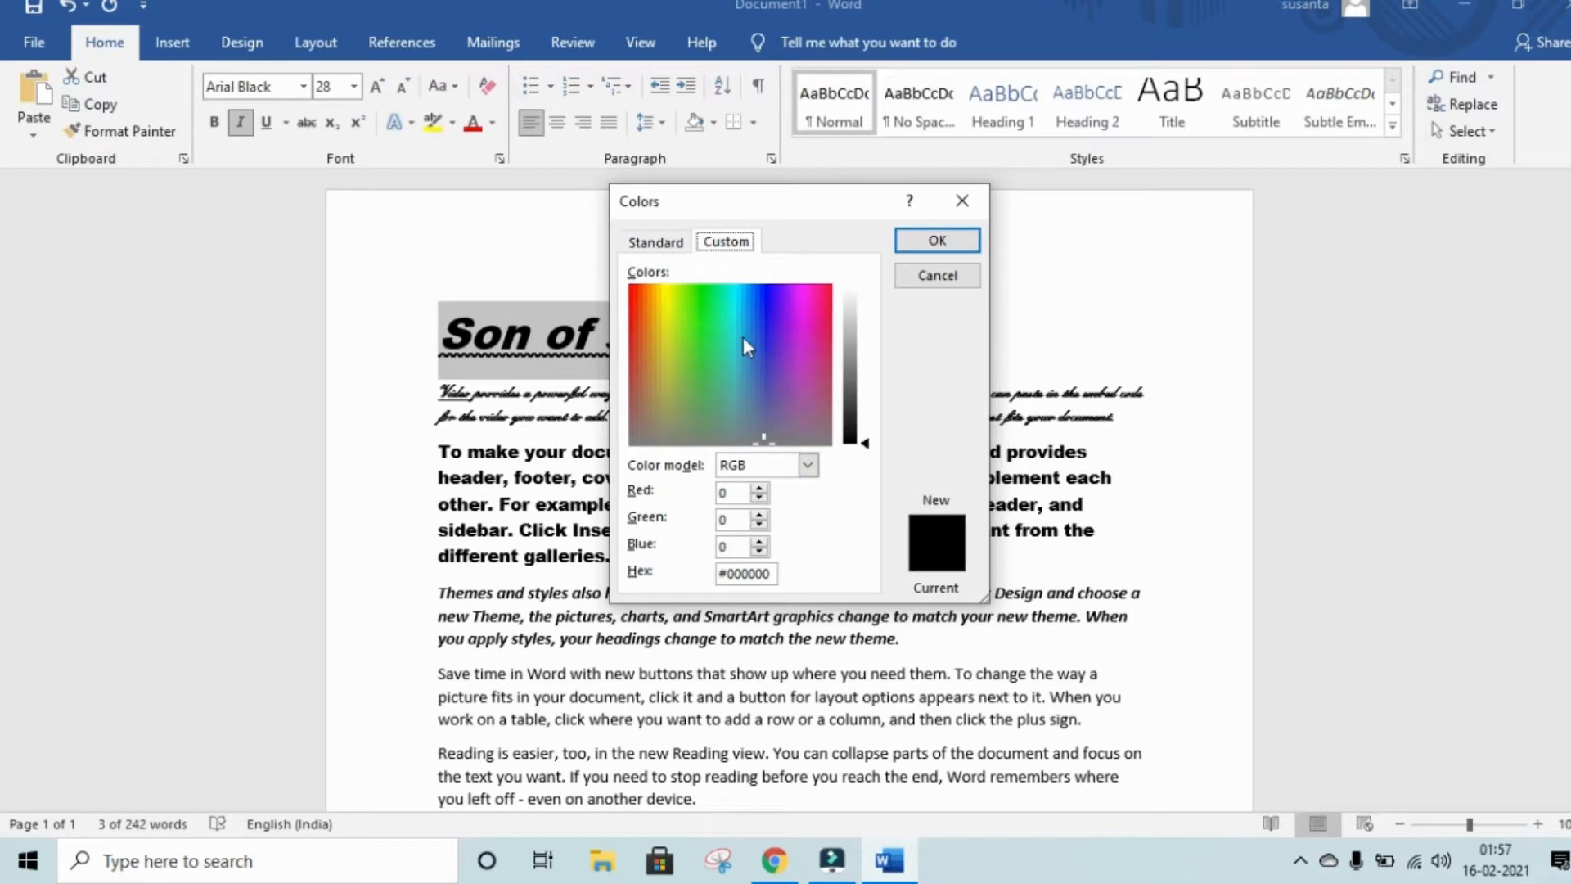
left_click_drag(685, 331, 690, 365)
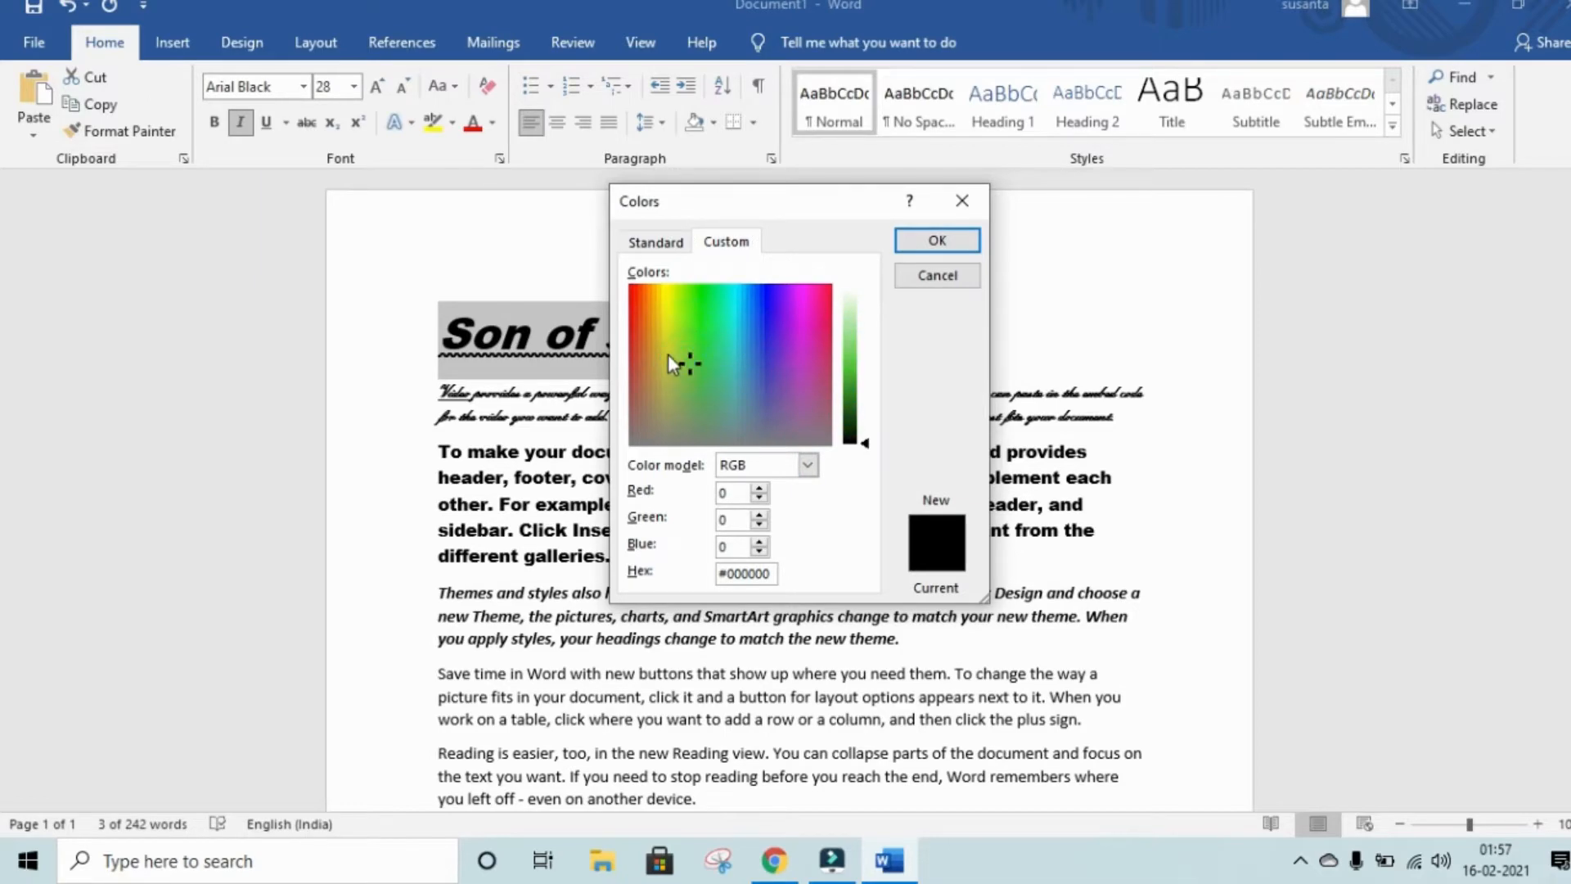
left_click(937, 240)
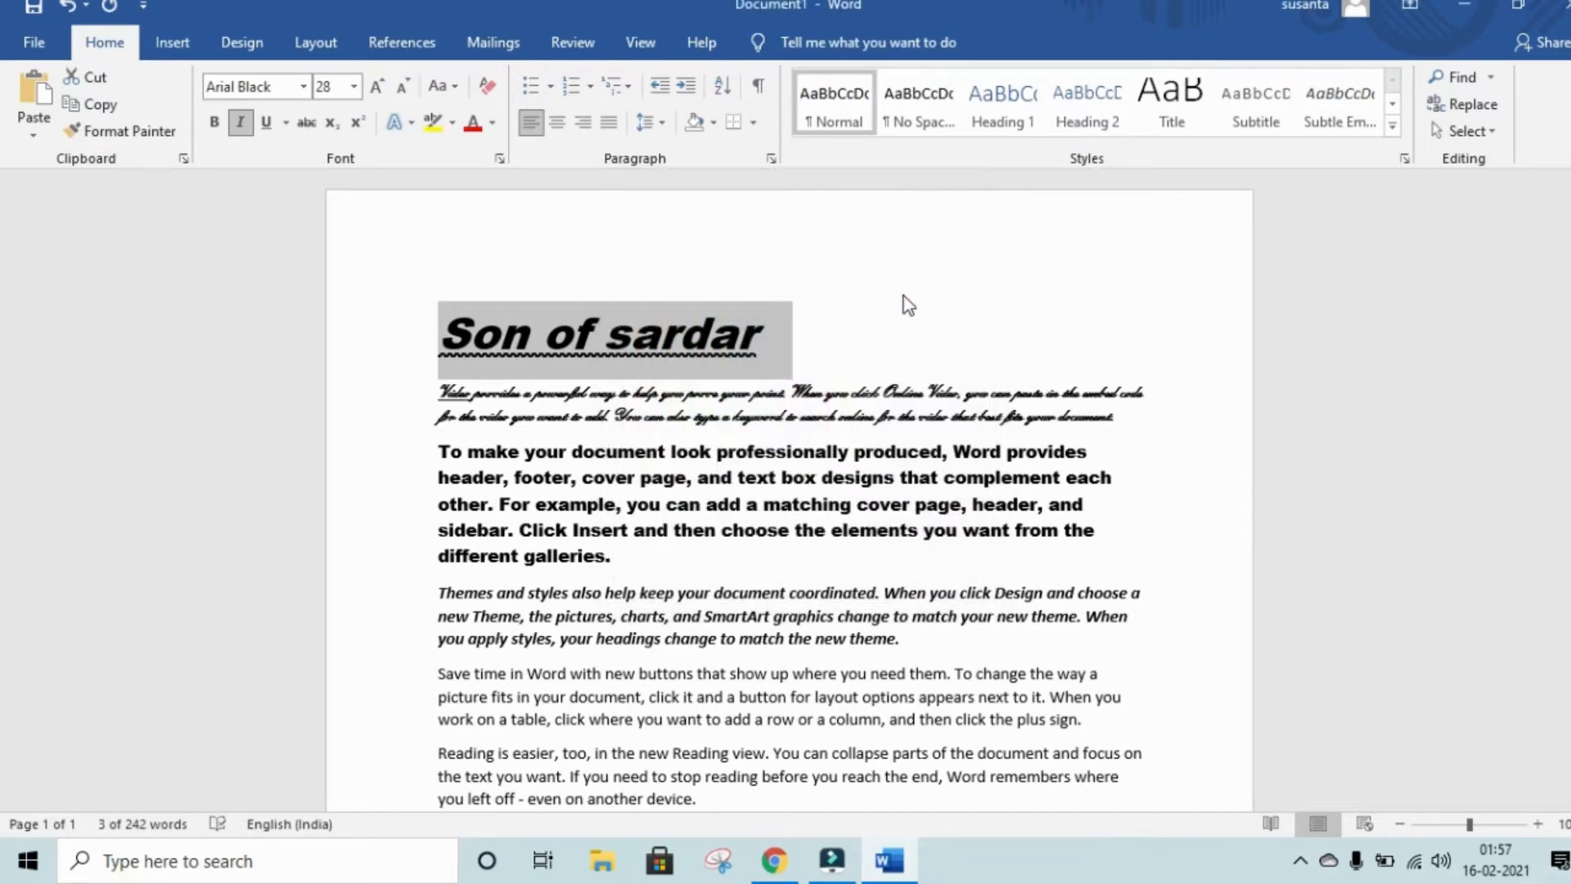
left_click(794, 352)
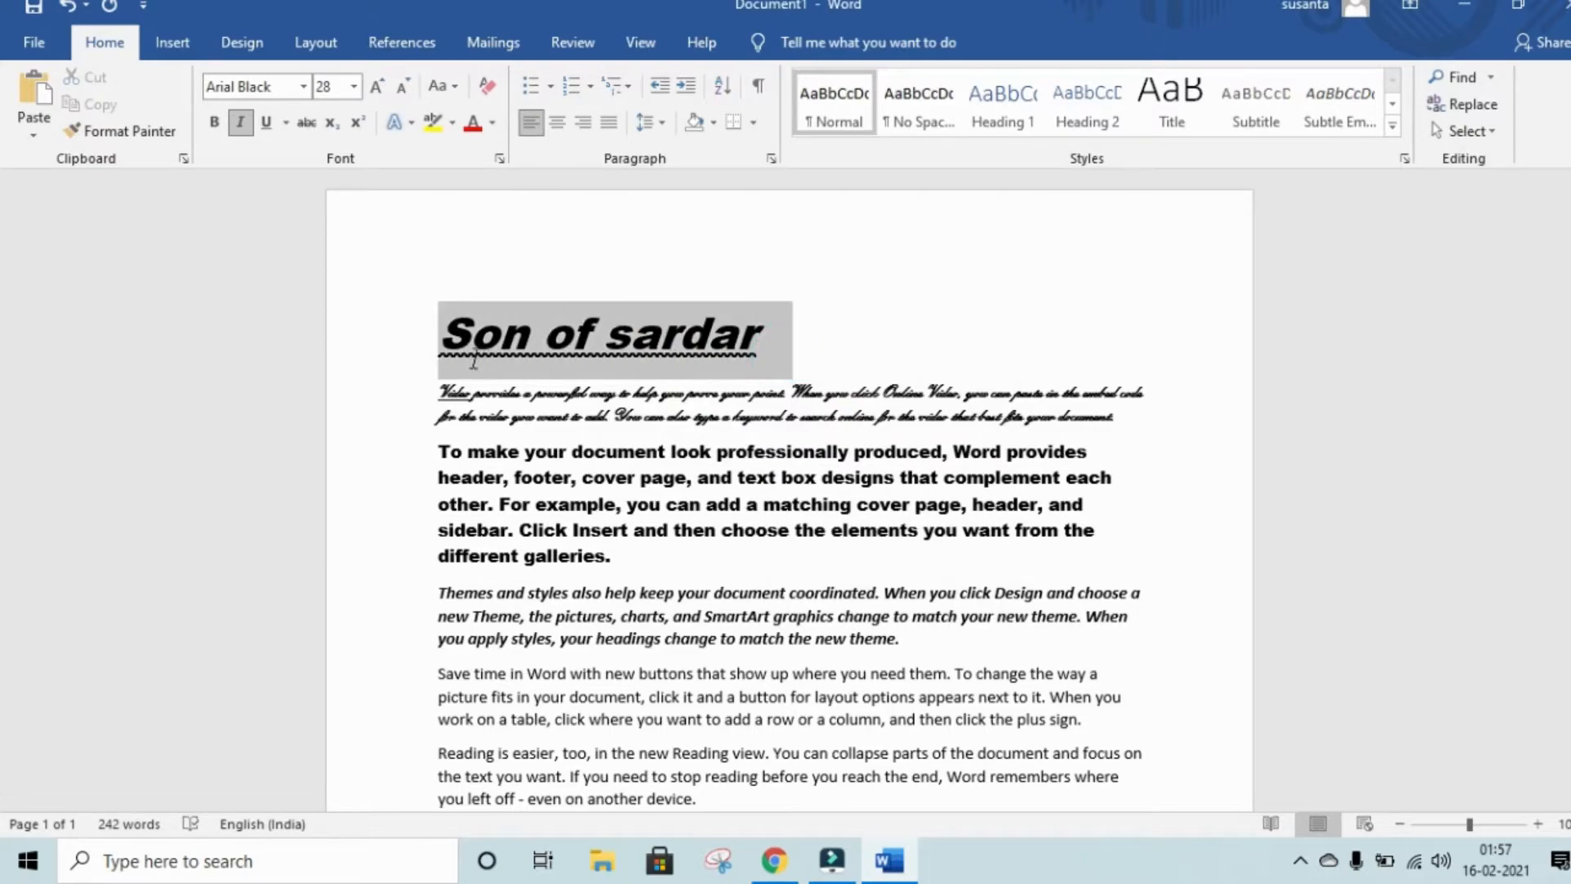
- Change the underline colour of the heading "Son of sardar" to standard yellow and deselect it
left_click(344, 295)
left_click(285, 124)
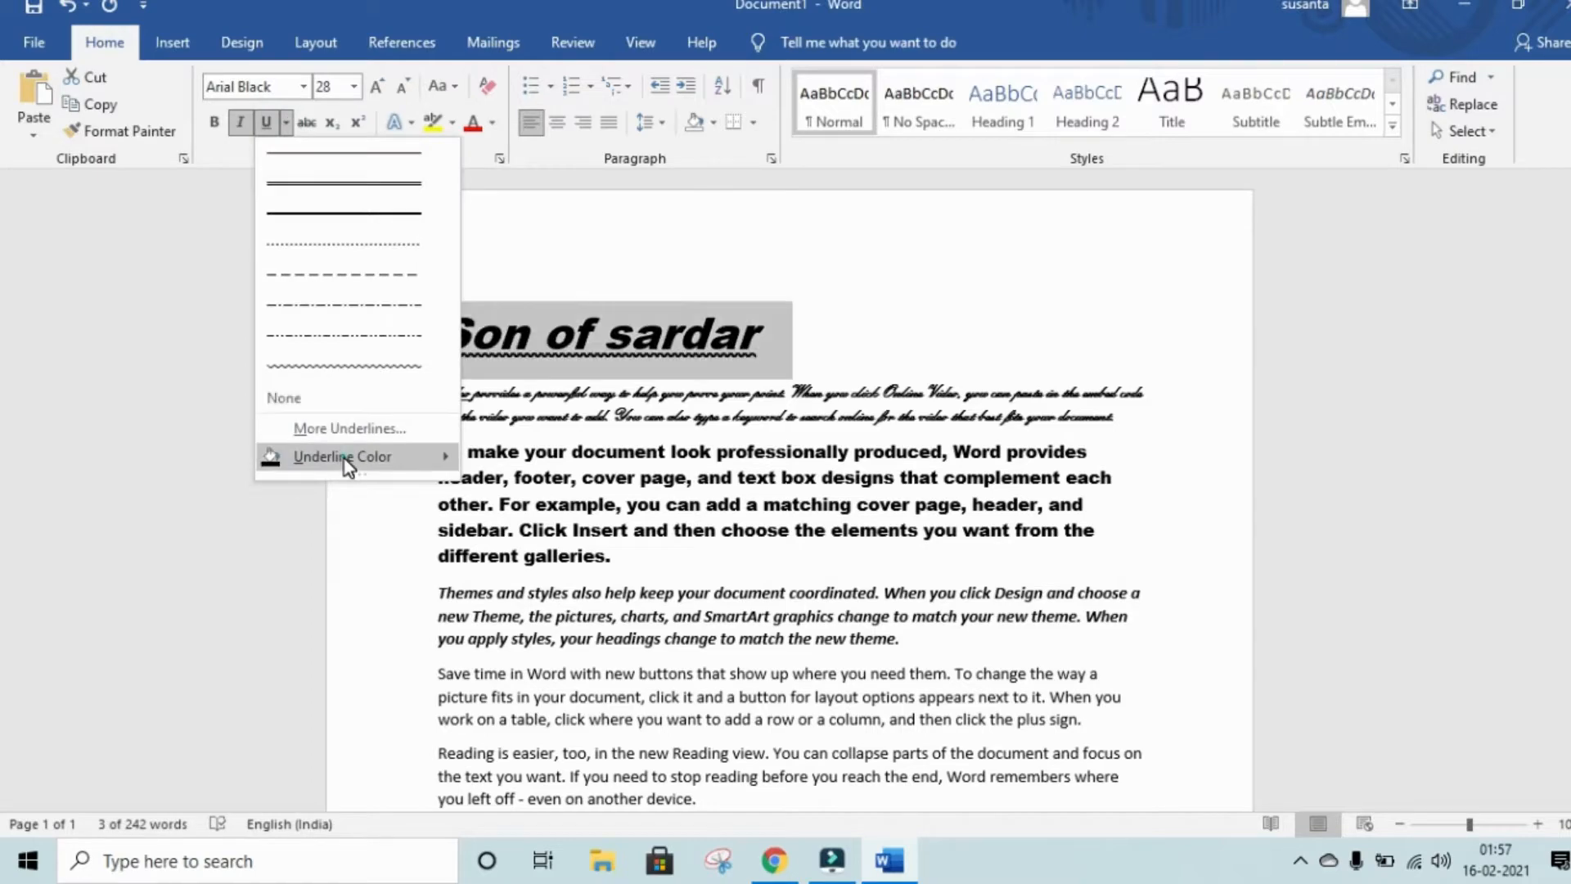
left_click(531, 640)
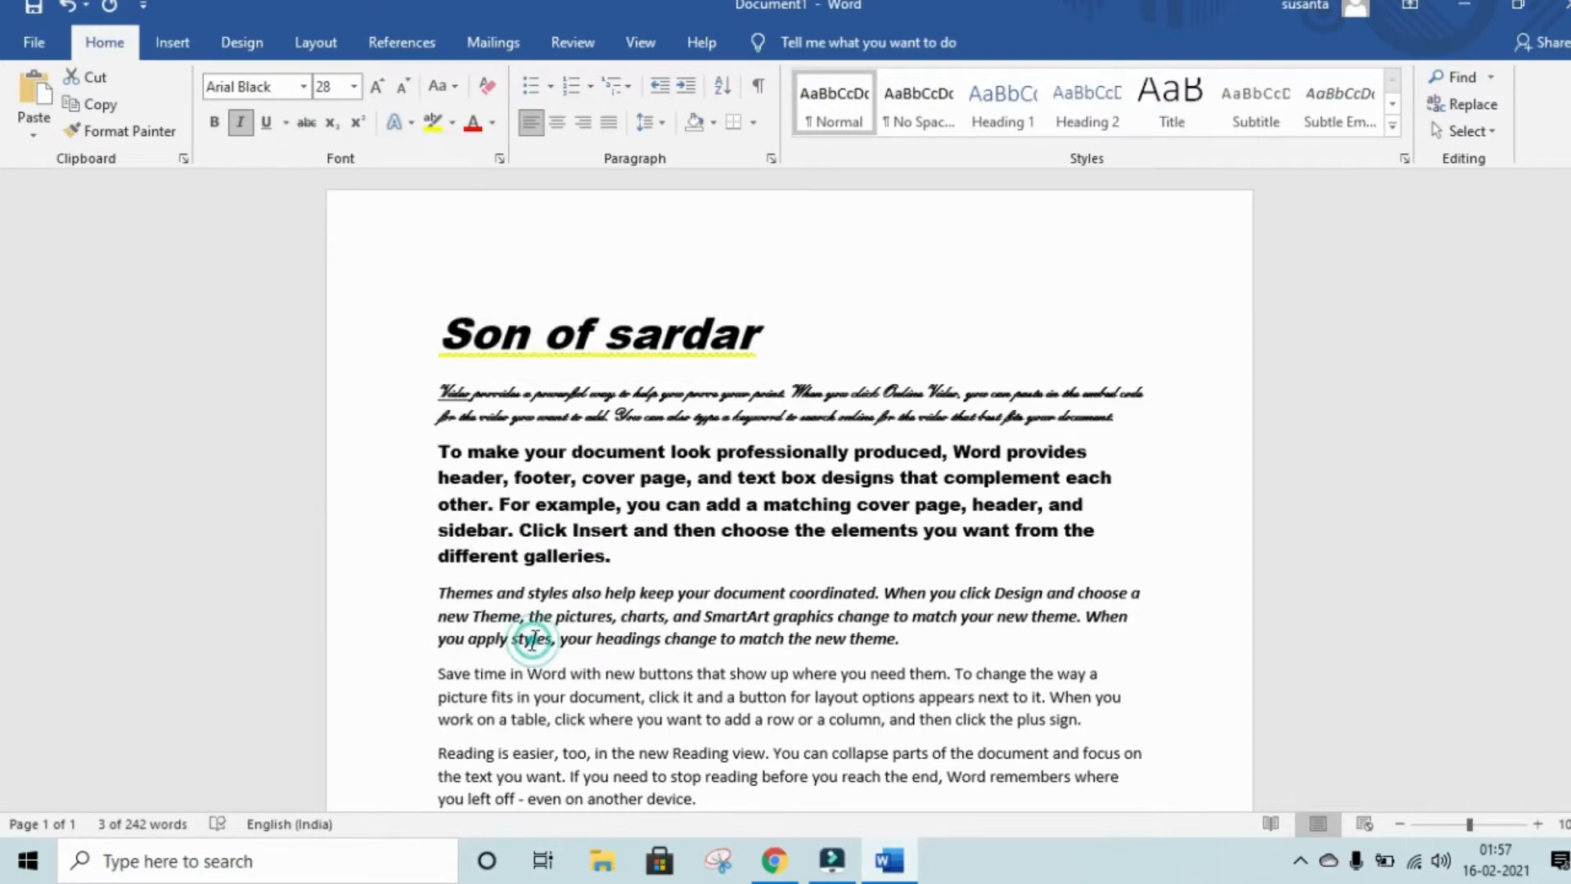
left_click(824, 333)
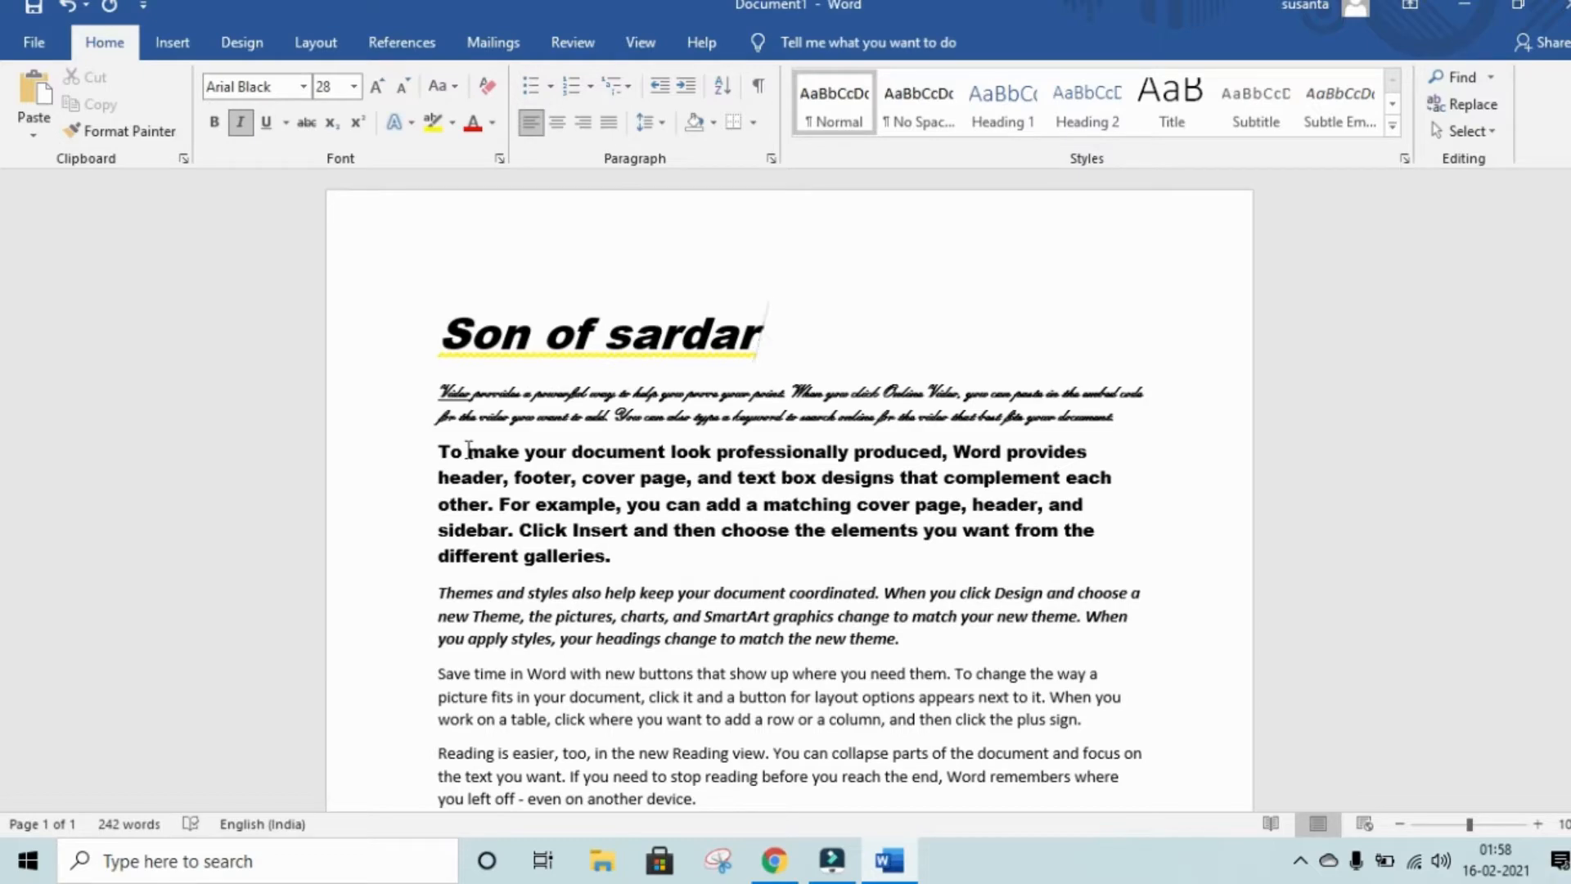
- Strike through the words "make your" in the paragraph below the script text, and deselect them
left_click_drag(468, 449, 571, 452)
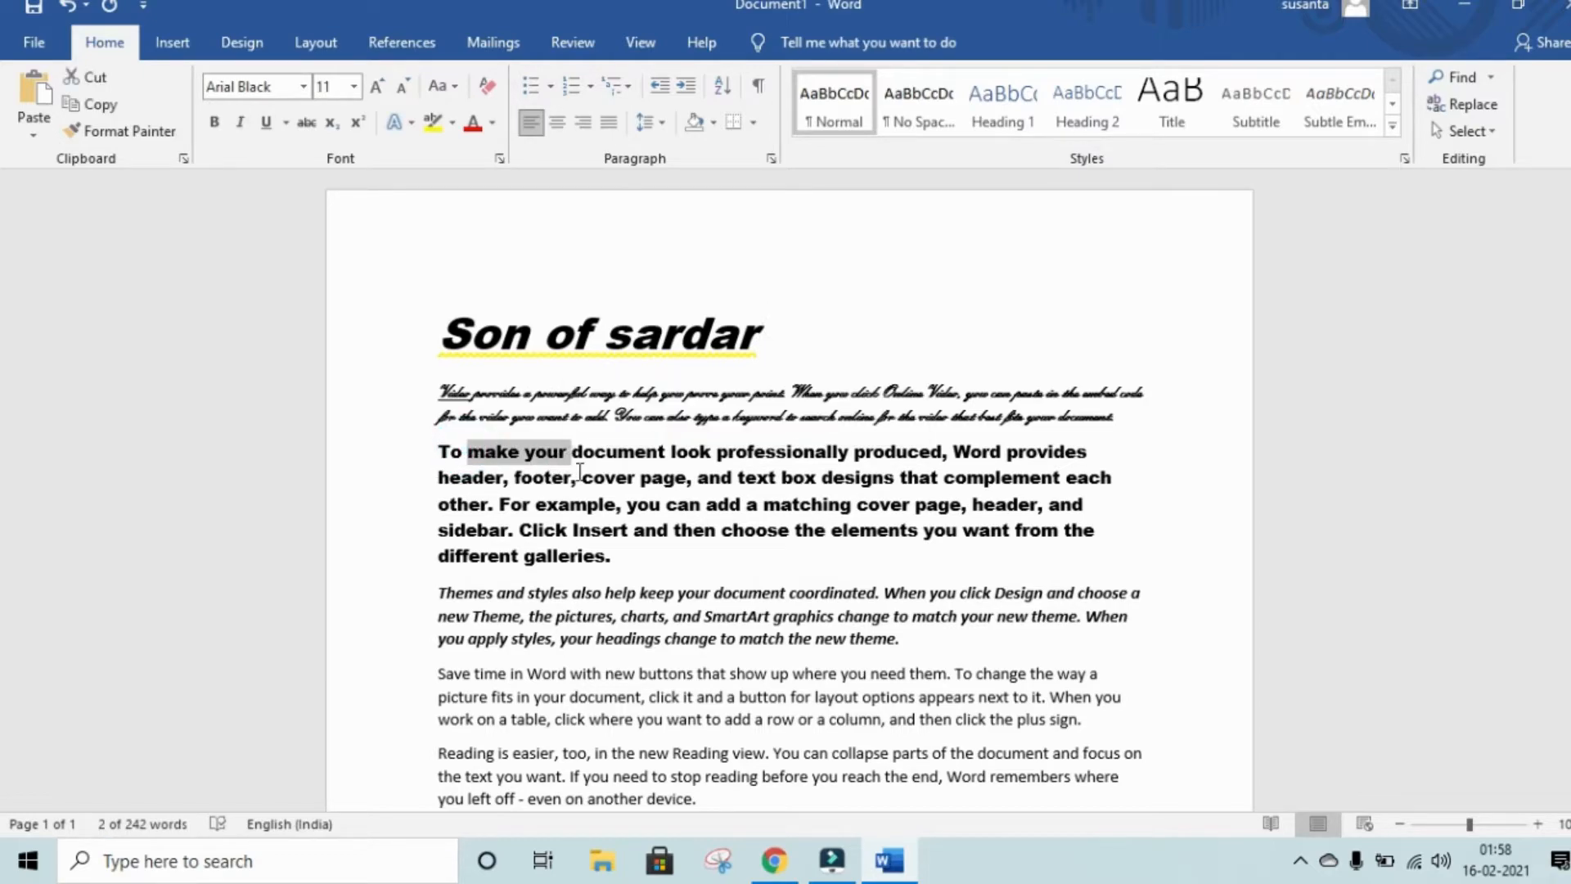
left_click(308, 123)
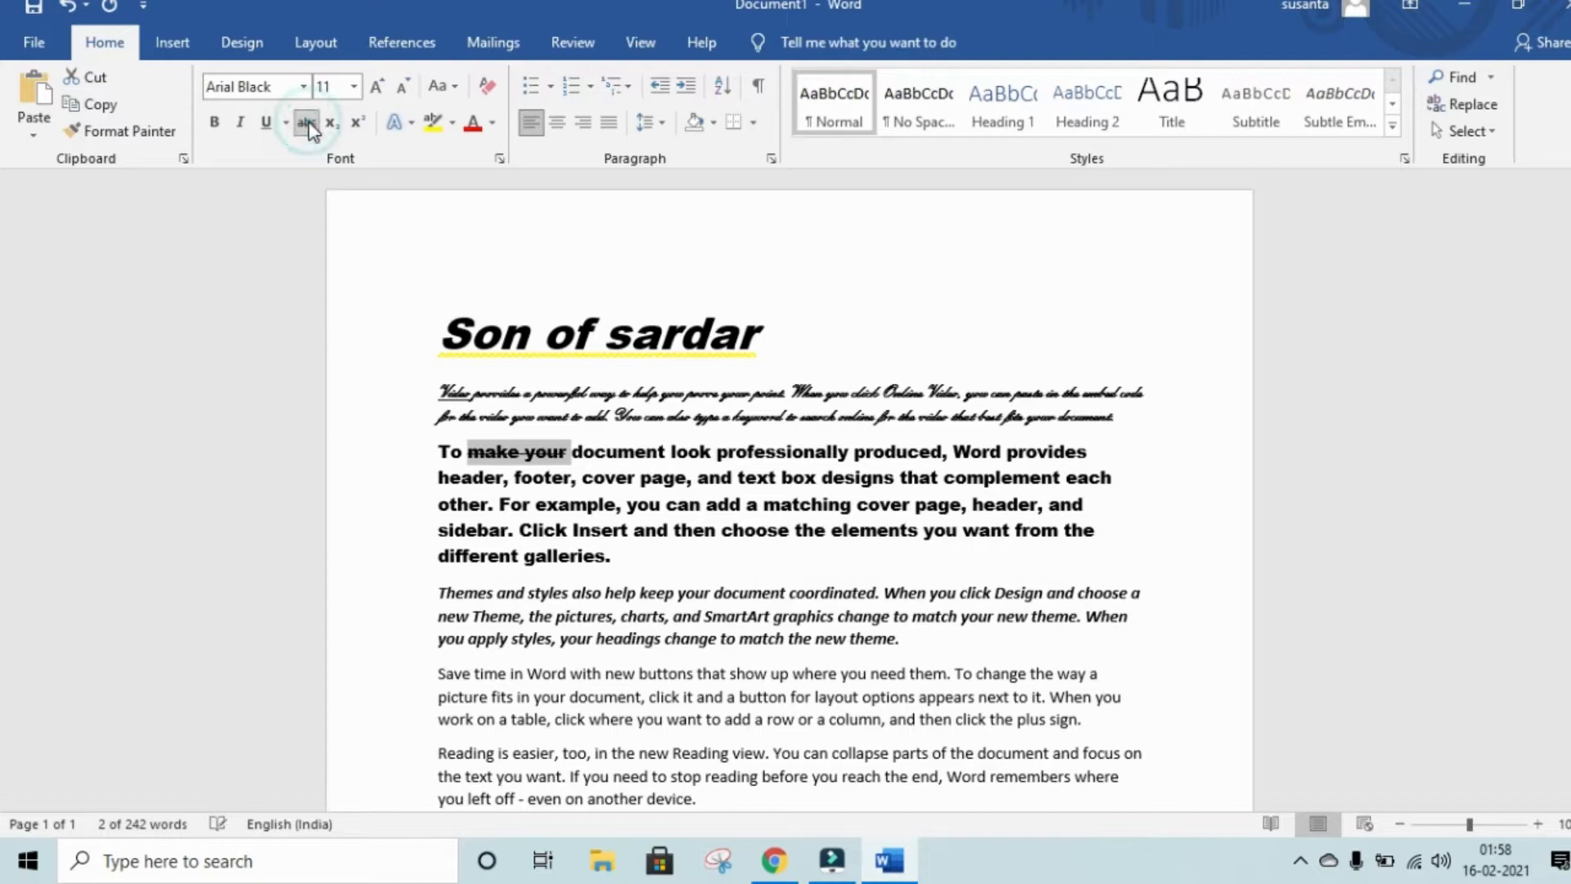
left_click(814, 350)
- Replace the single strikethrough on "make your" with the Double strikethrough font effect
left_click_drag(571, 446, 472, 446)
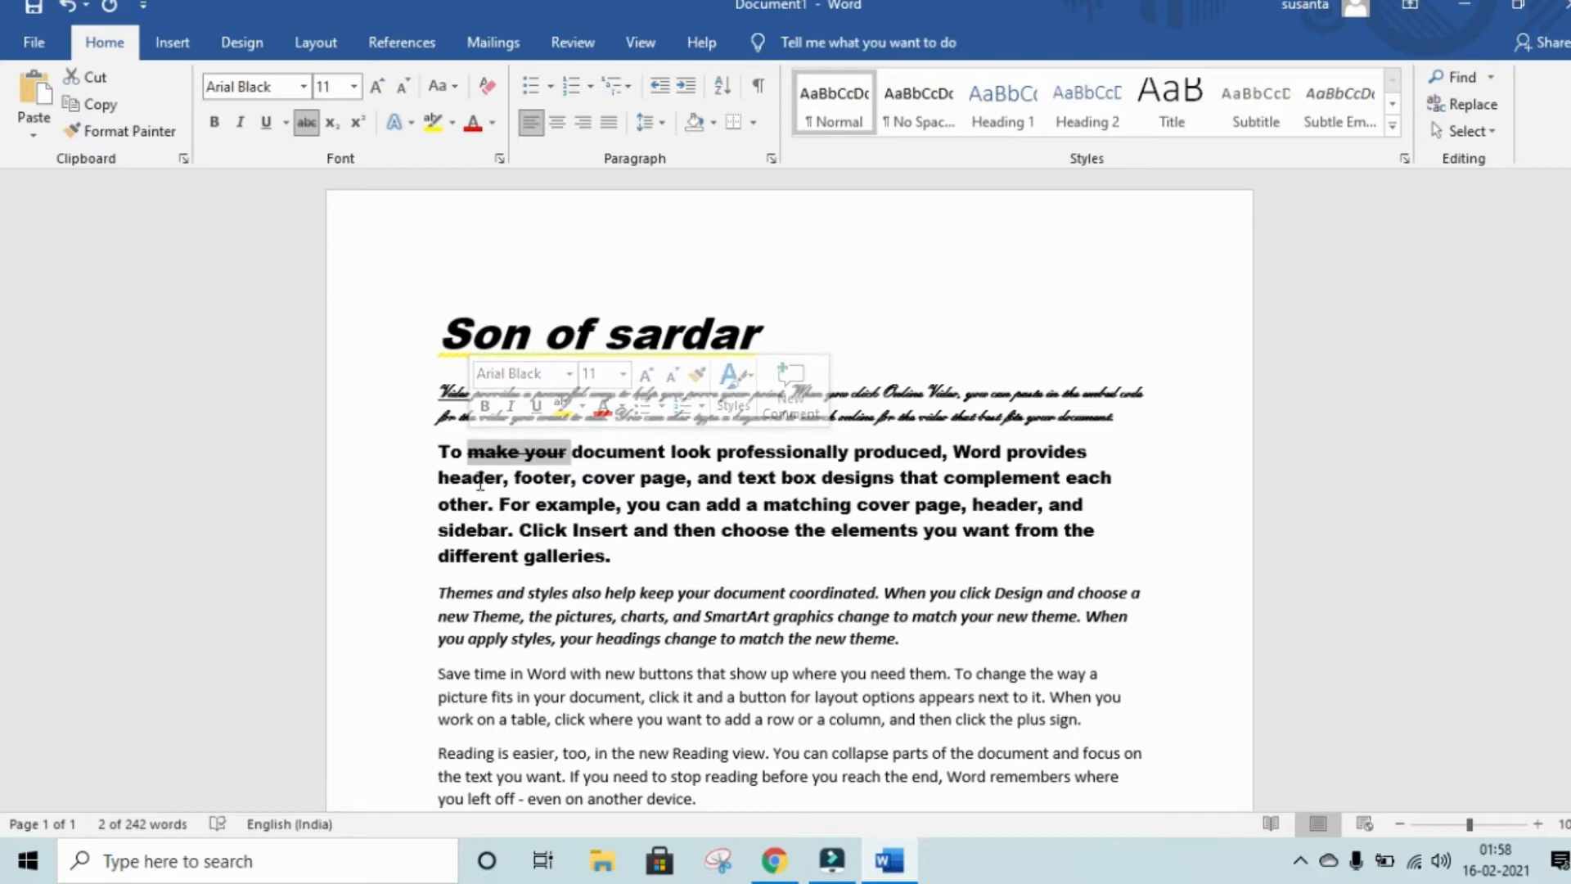
left_click(304, 124)
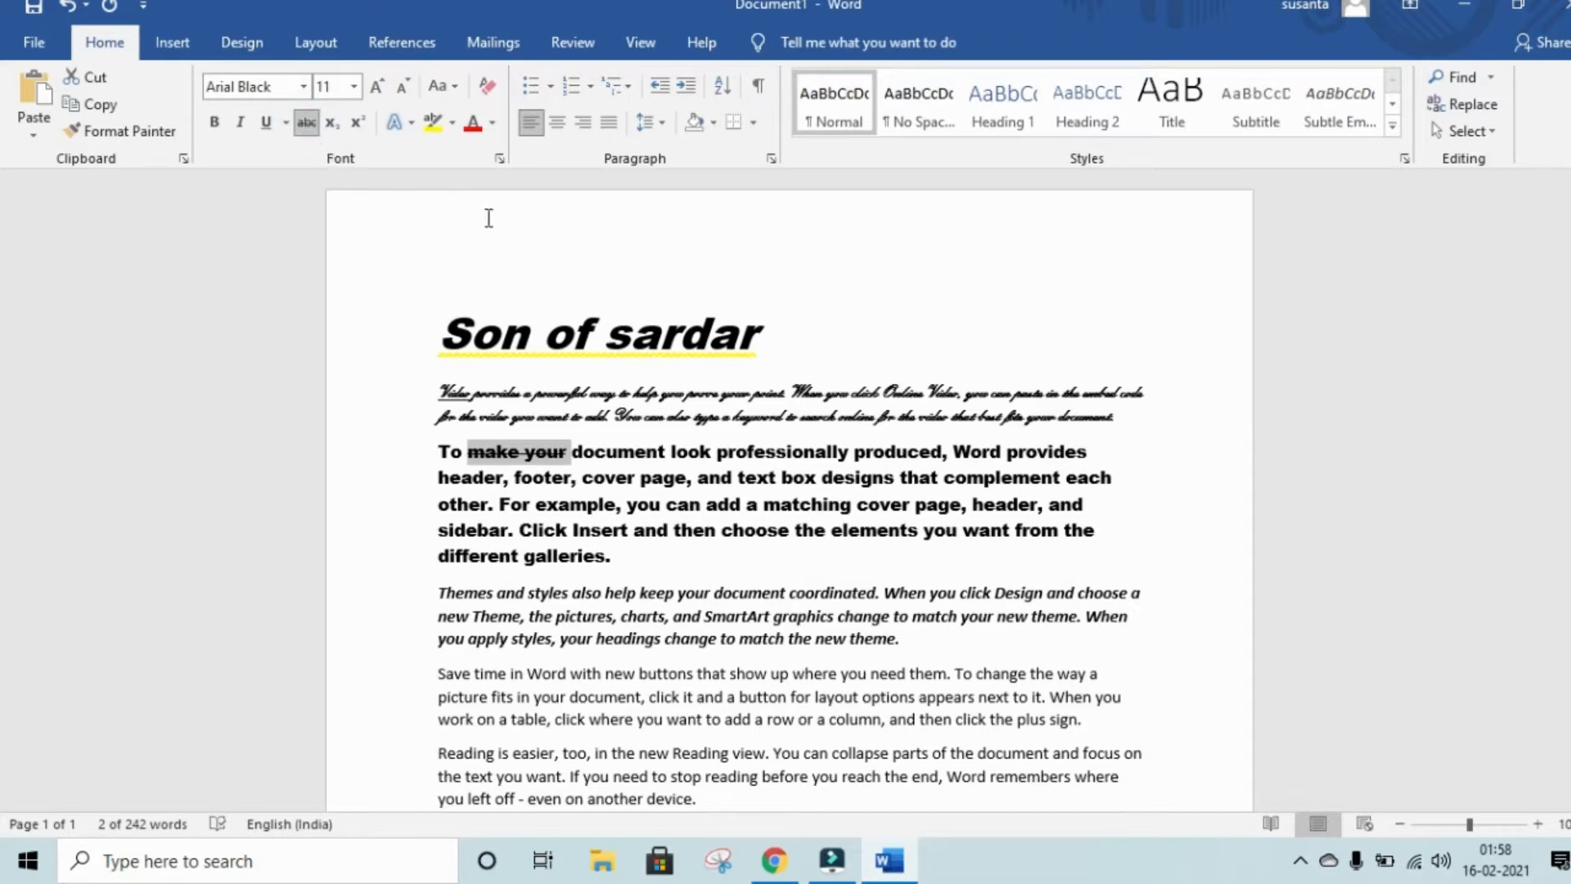
left_click(499, 159)
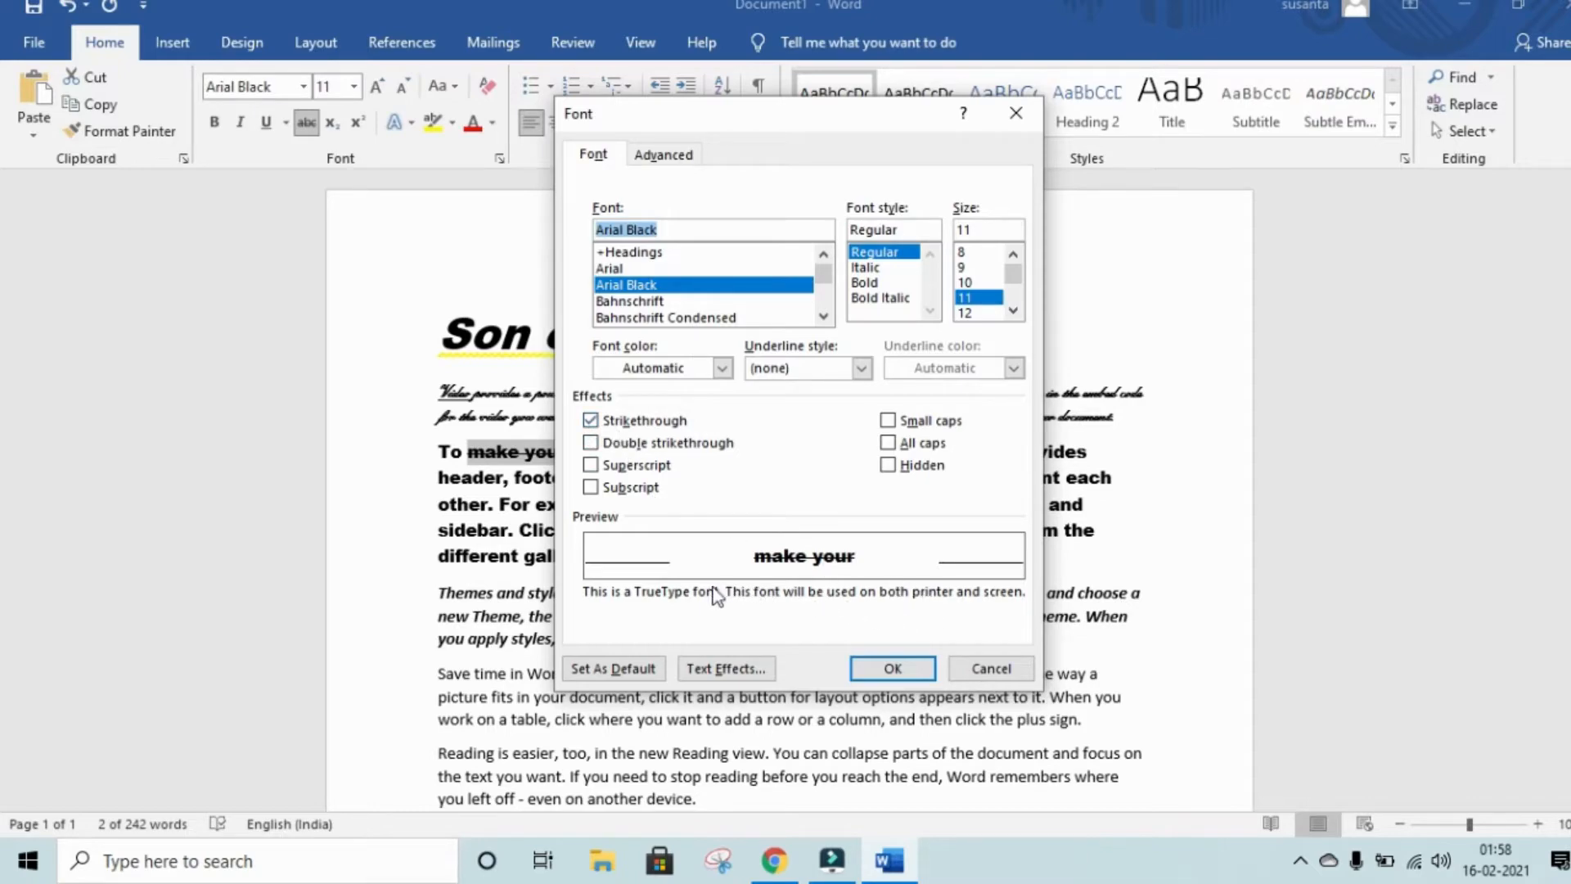
left_click(590, 443)
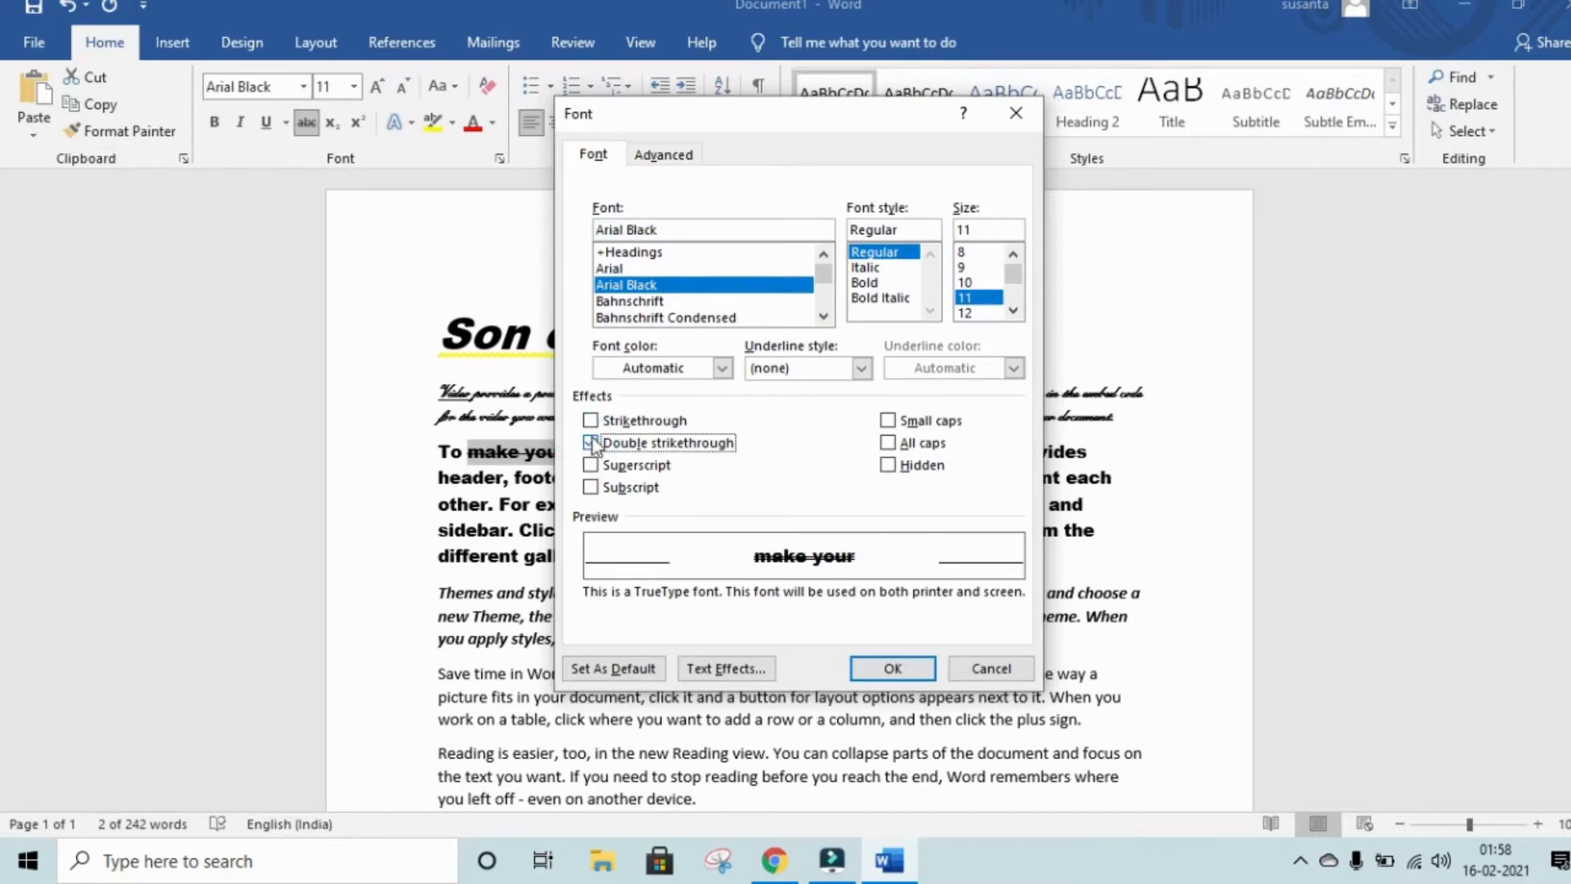
left_click(590, 420)
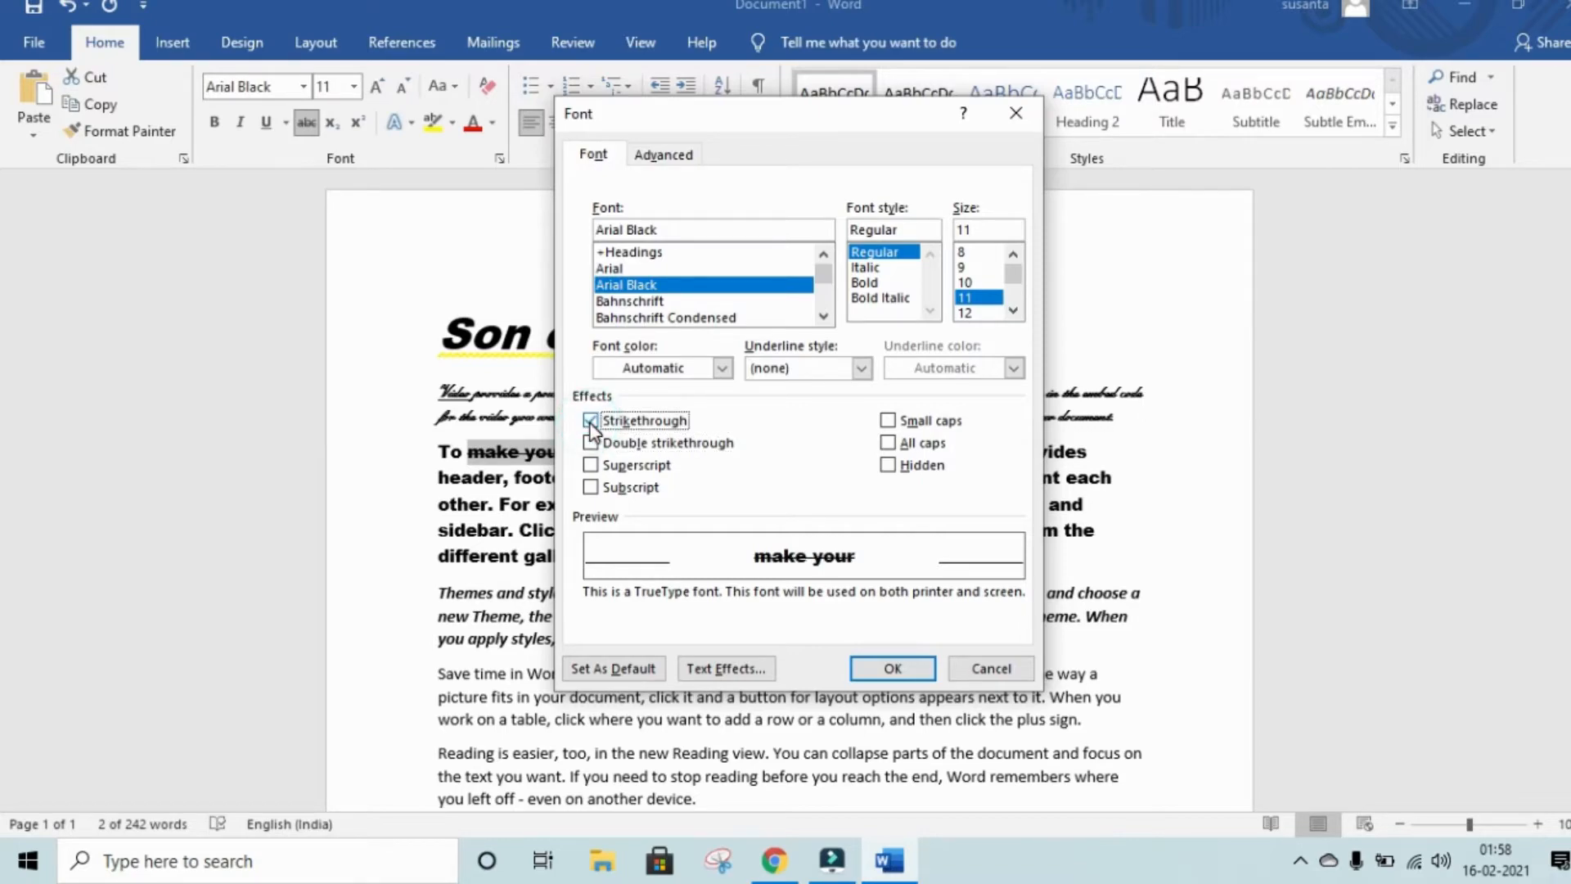
left_click(595, 444)
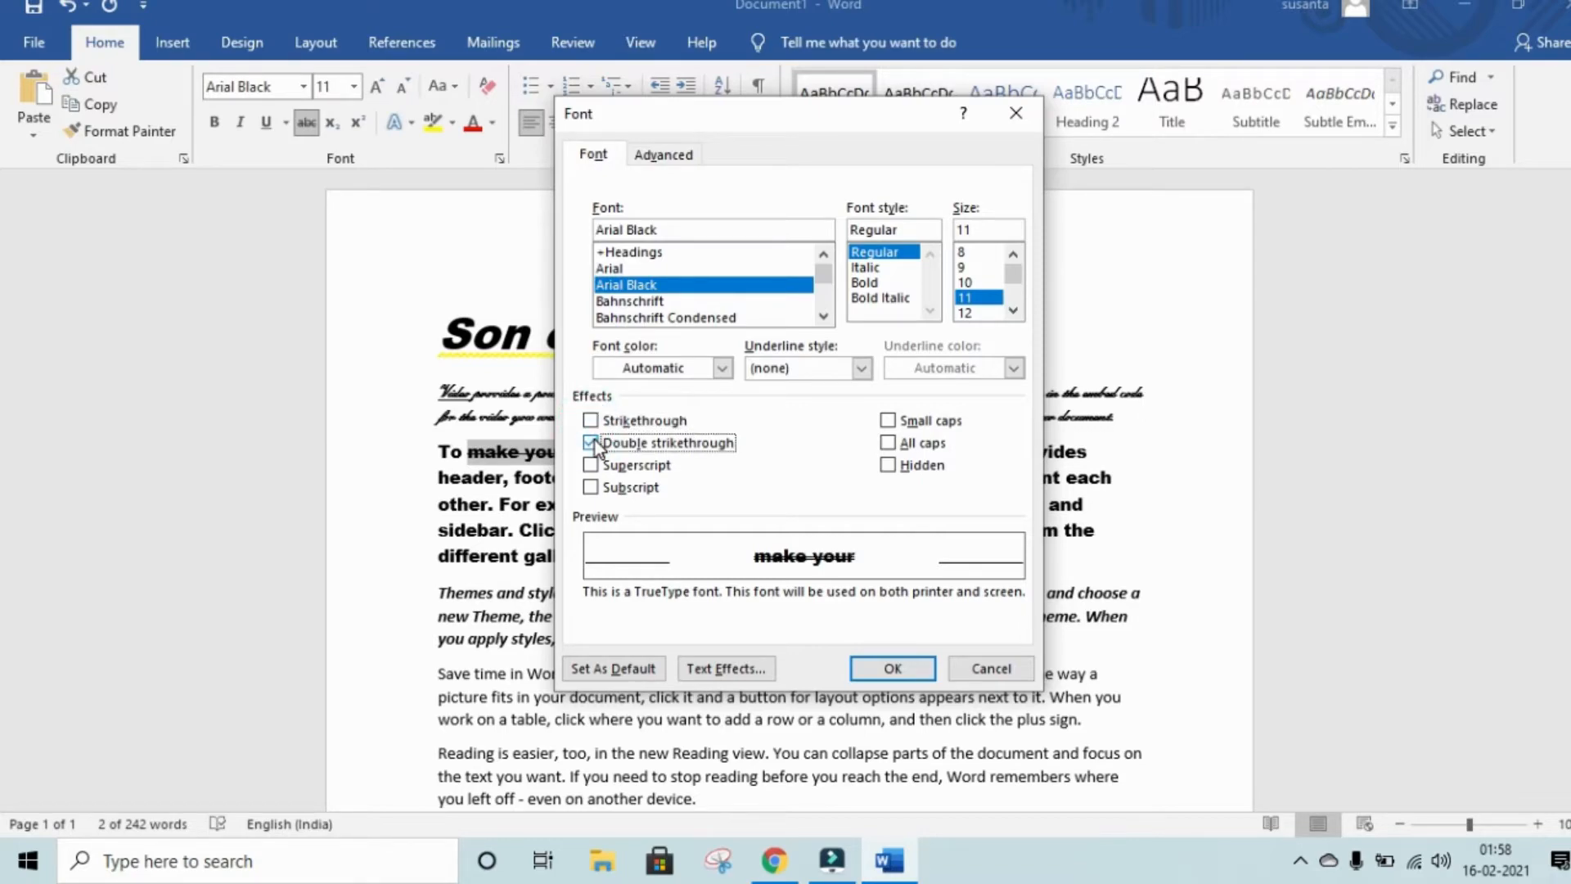
left_click(894, 669)
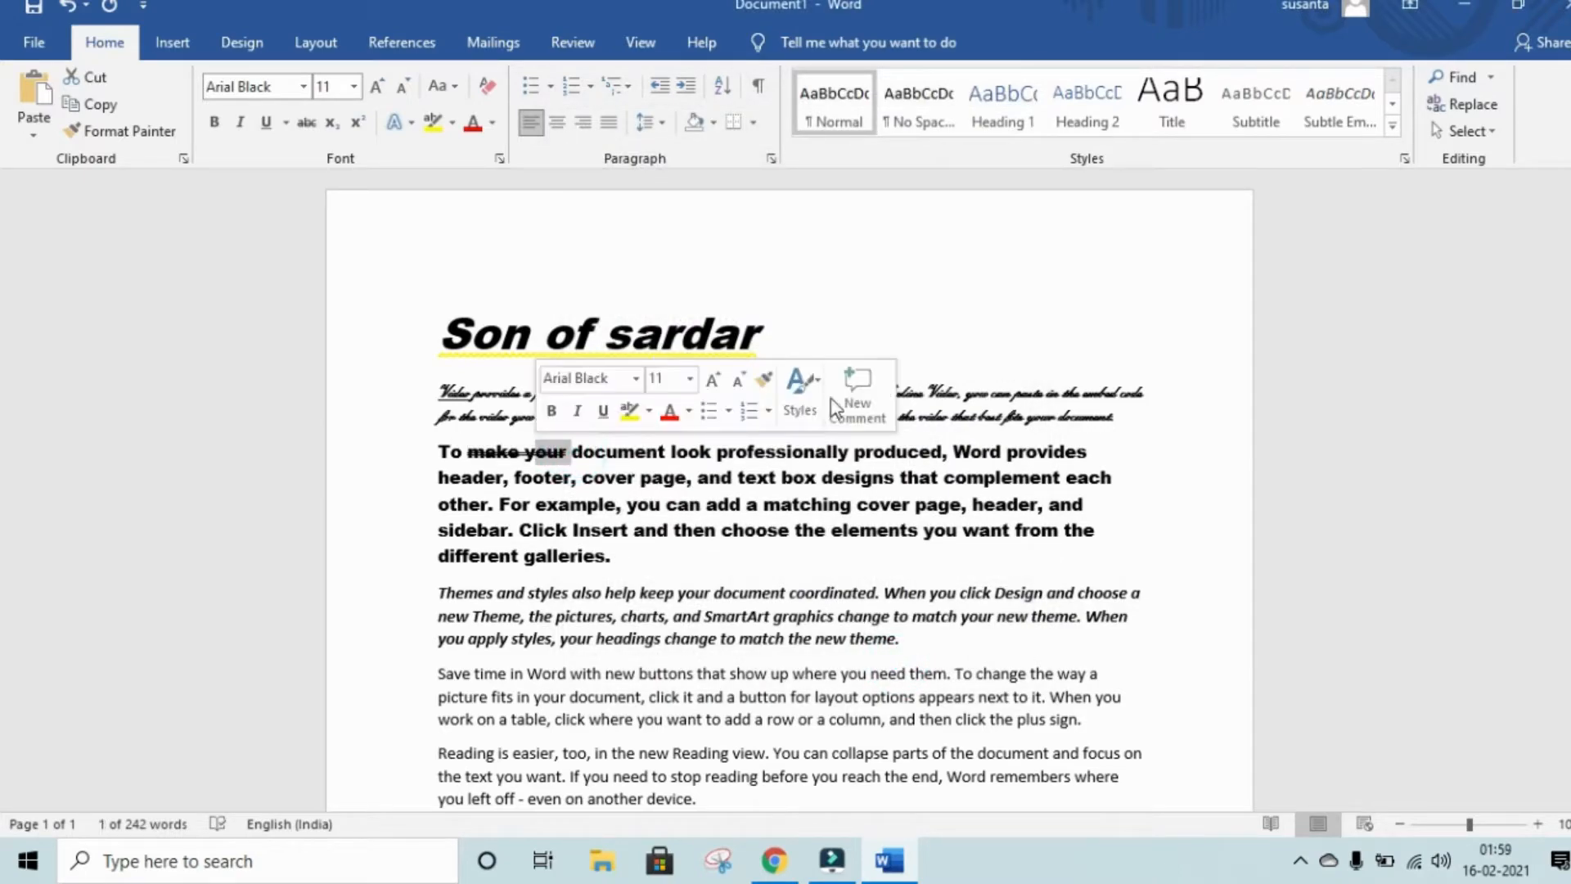
left_click(881, 305)
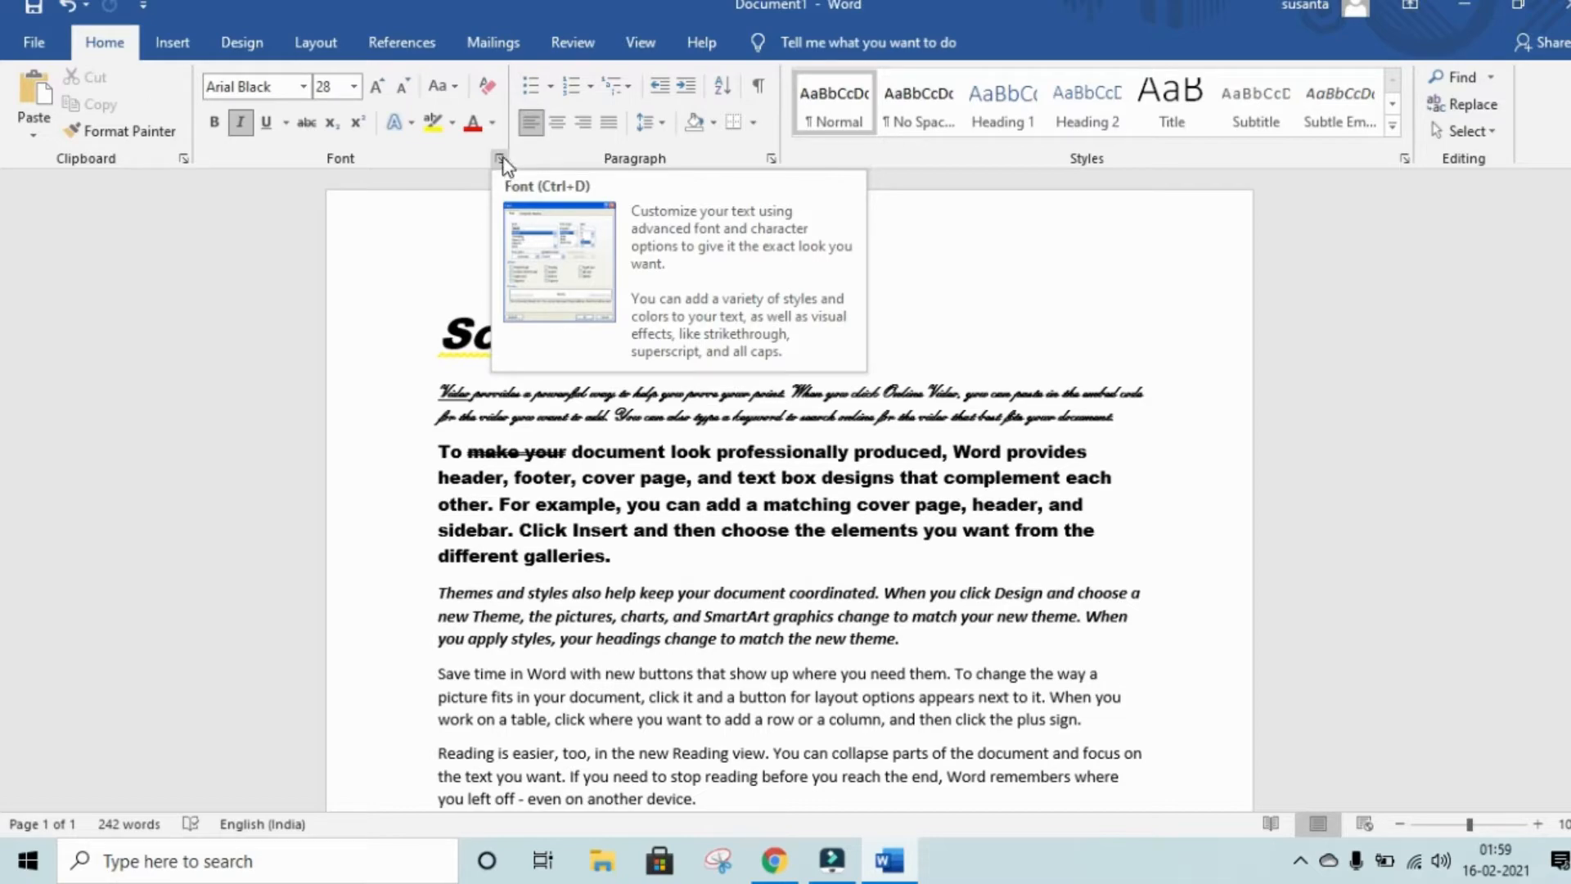
- Remove the strikethrough from the words "make your" and deselect them
left_click(311, 123)
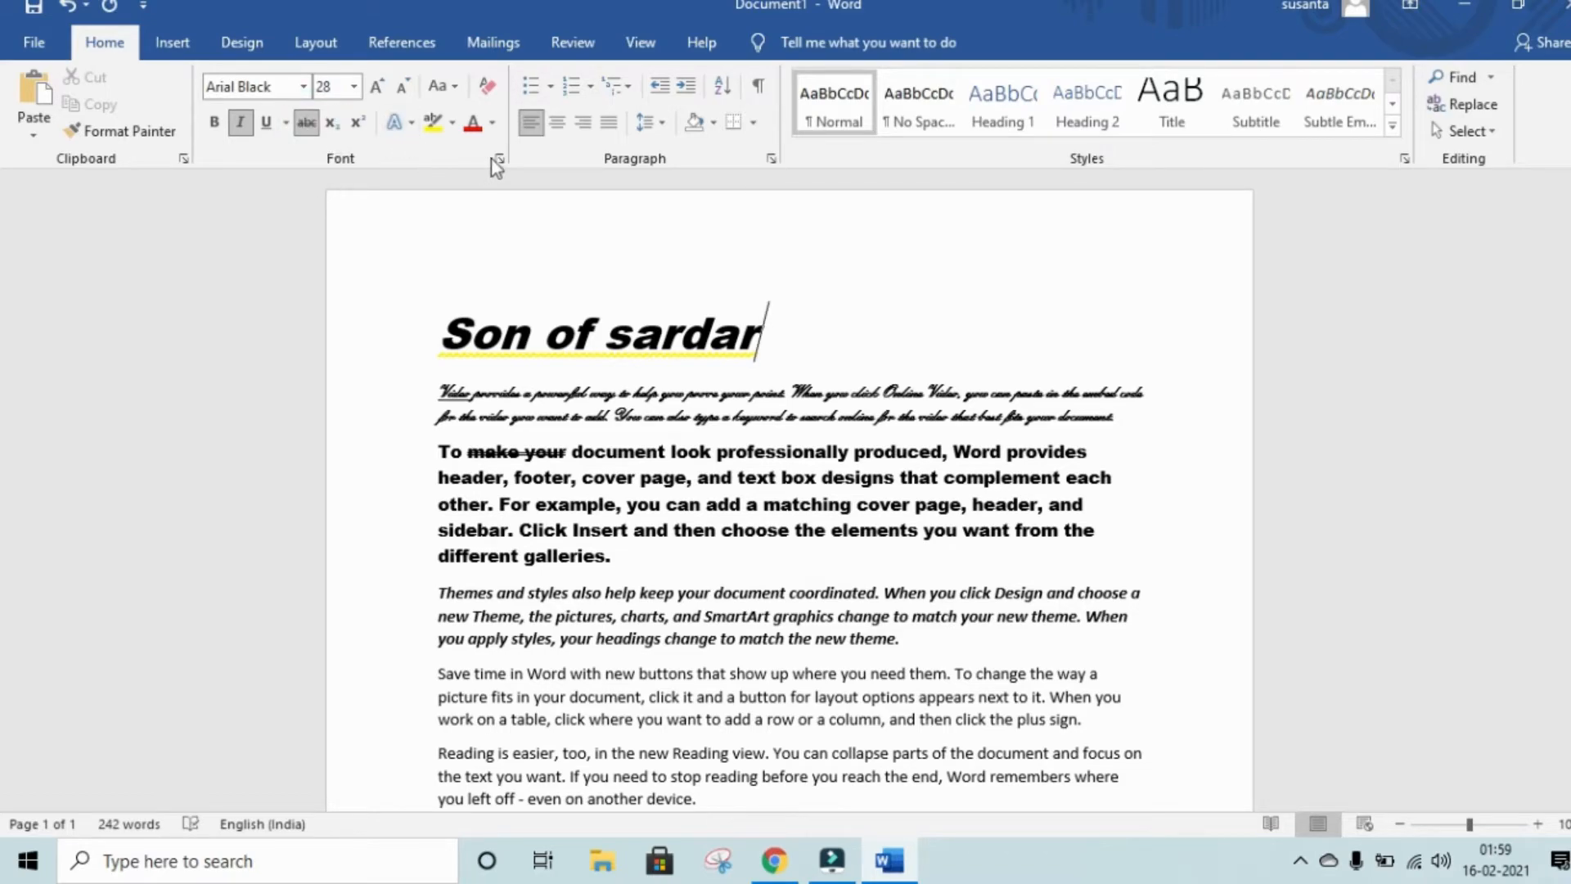
left_click(311, 123)
left_click_drag(569, 453, 469, 452)
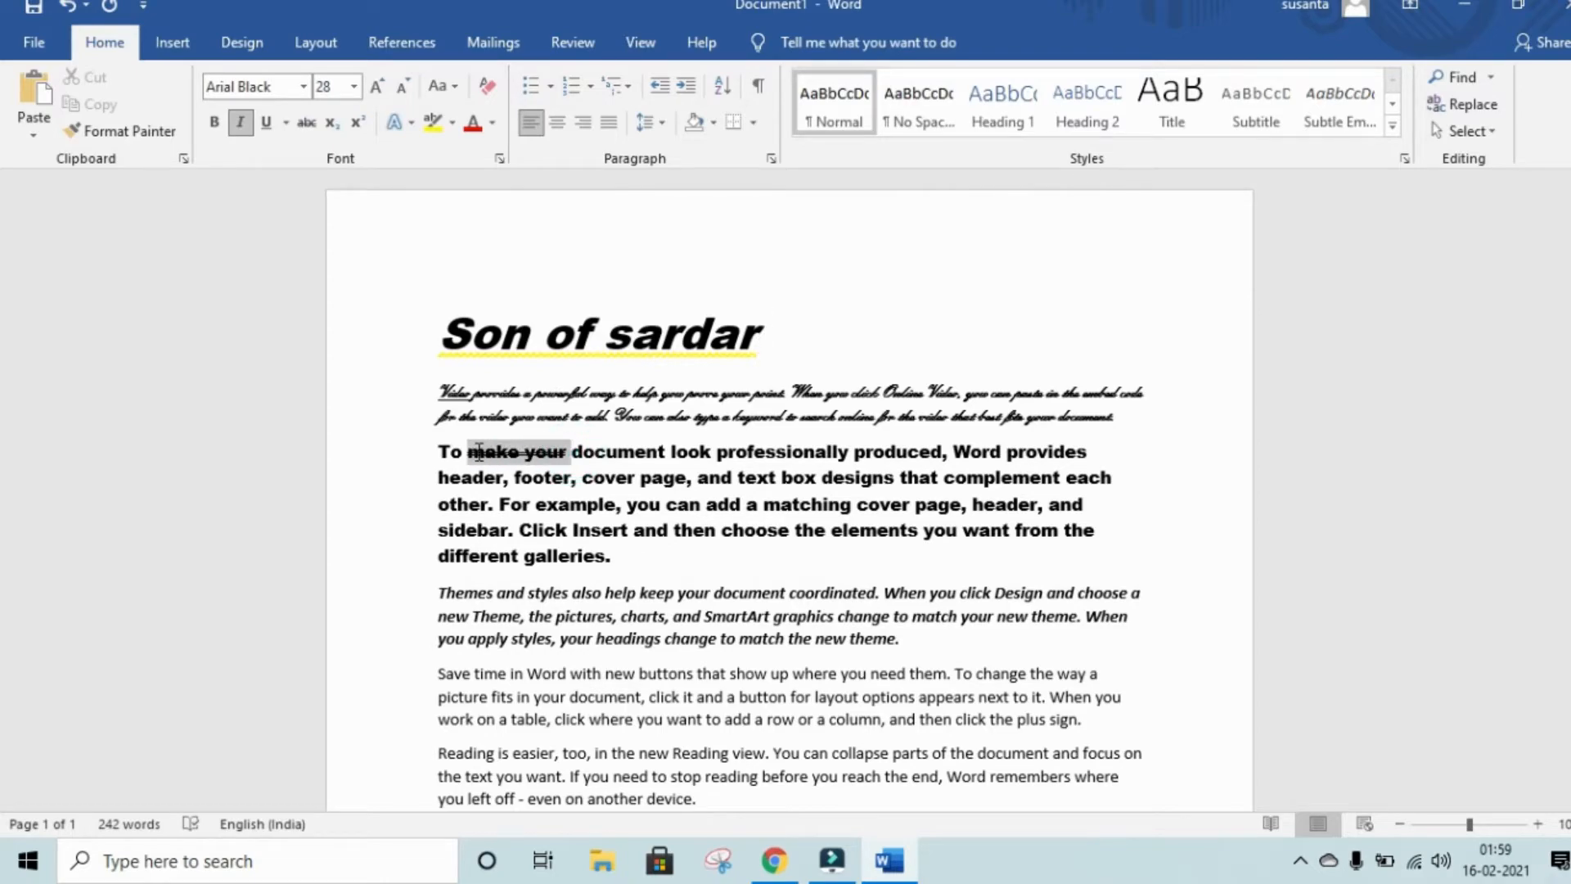
left_click(304, 124)
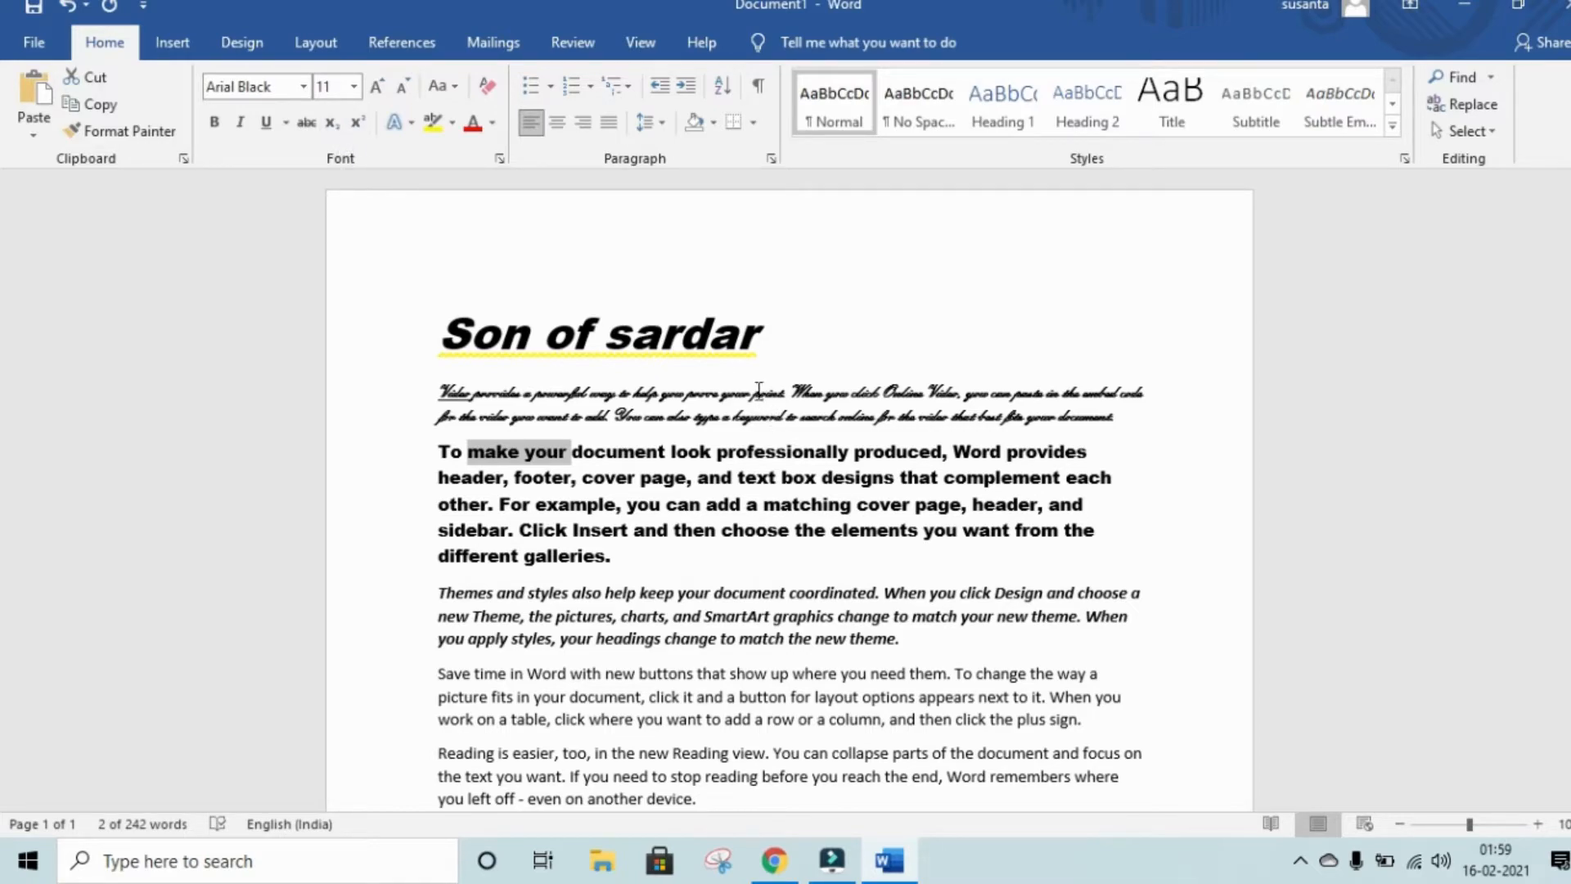
left_click(820, 346)
- Place the insertion point on the empty line below the last paragraph of the document
scroll(828, 377, "down", 3)
scroll(831, 384, "down", 2)
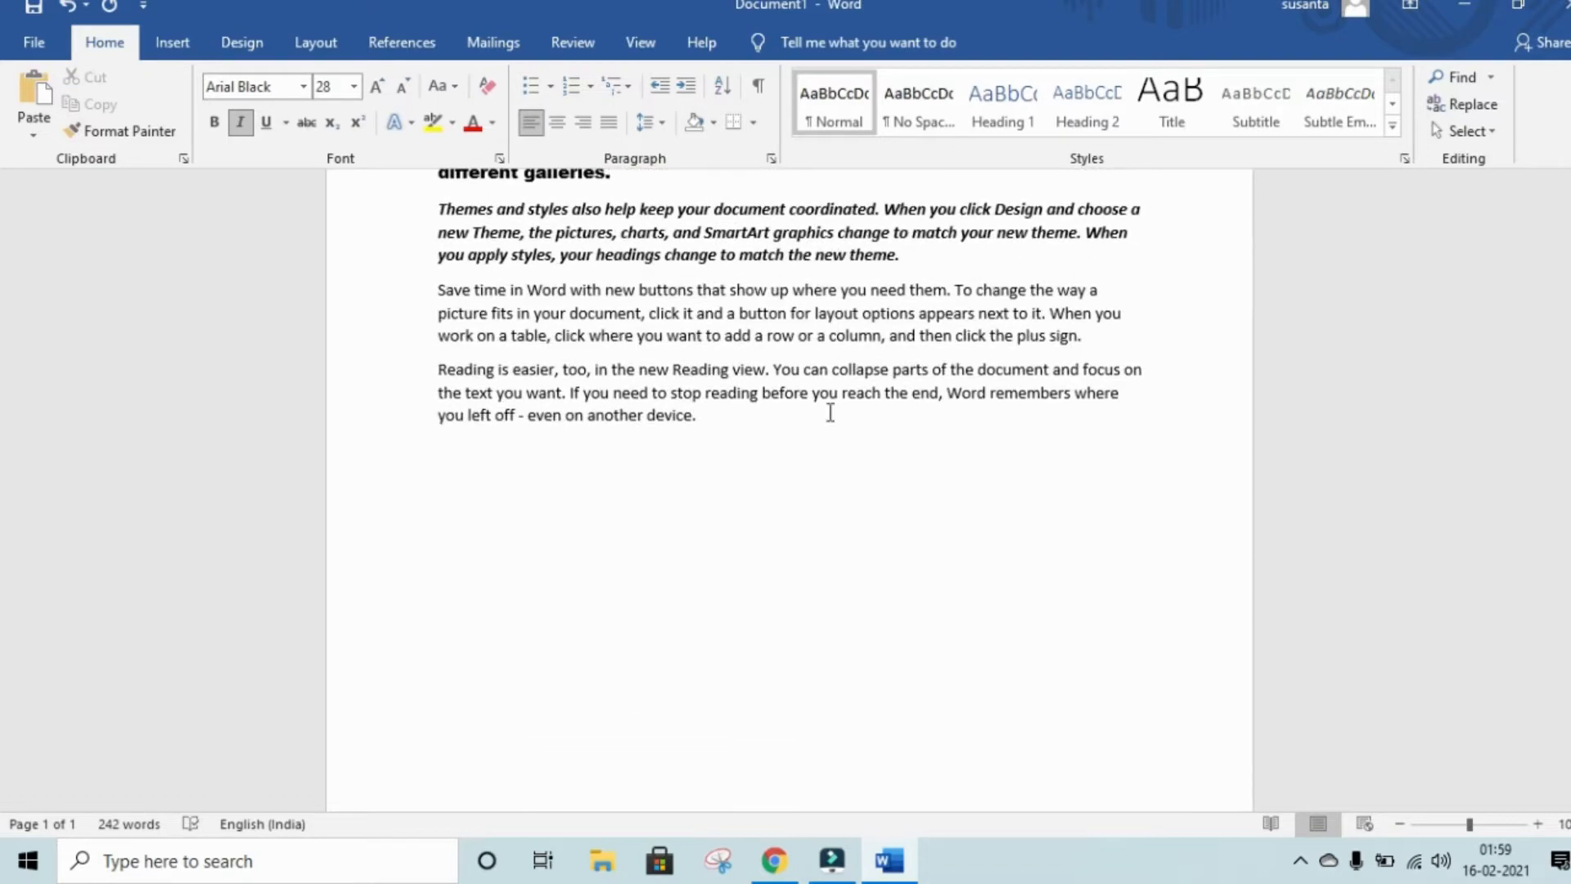
left_click(710, 456)
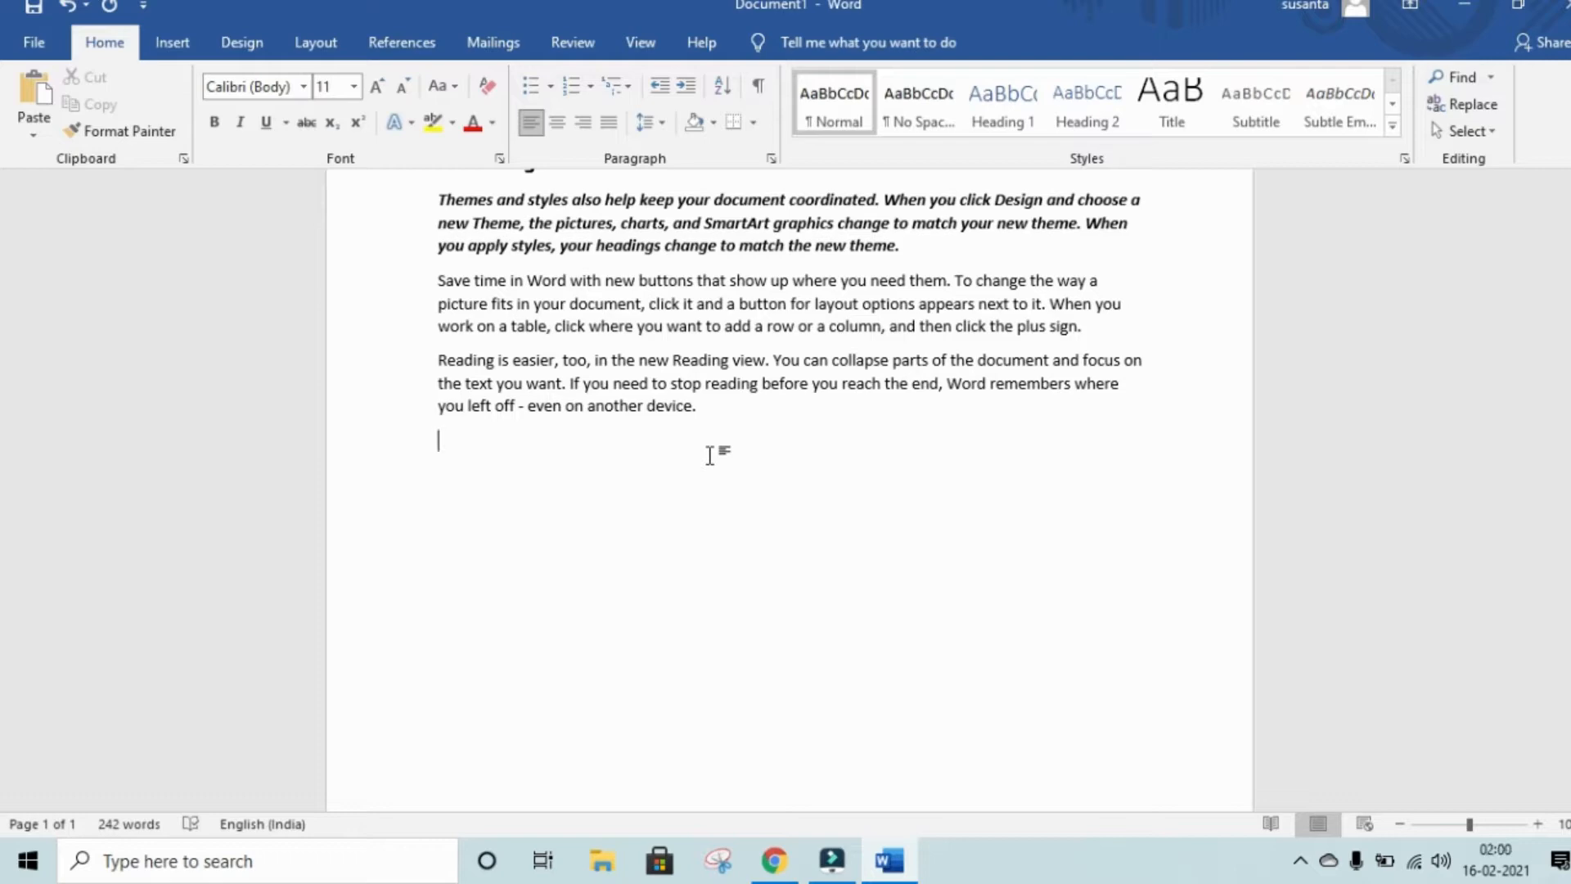
- Enter H2O on the empty last line, format its 2 as subscript, and deselect it
type("h")
type("O")
left_click_drag(459, 442, 452, 442)
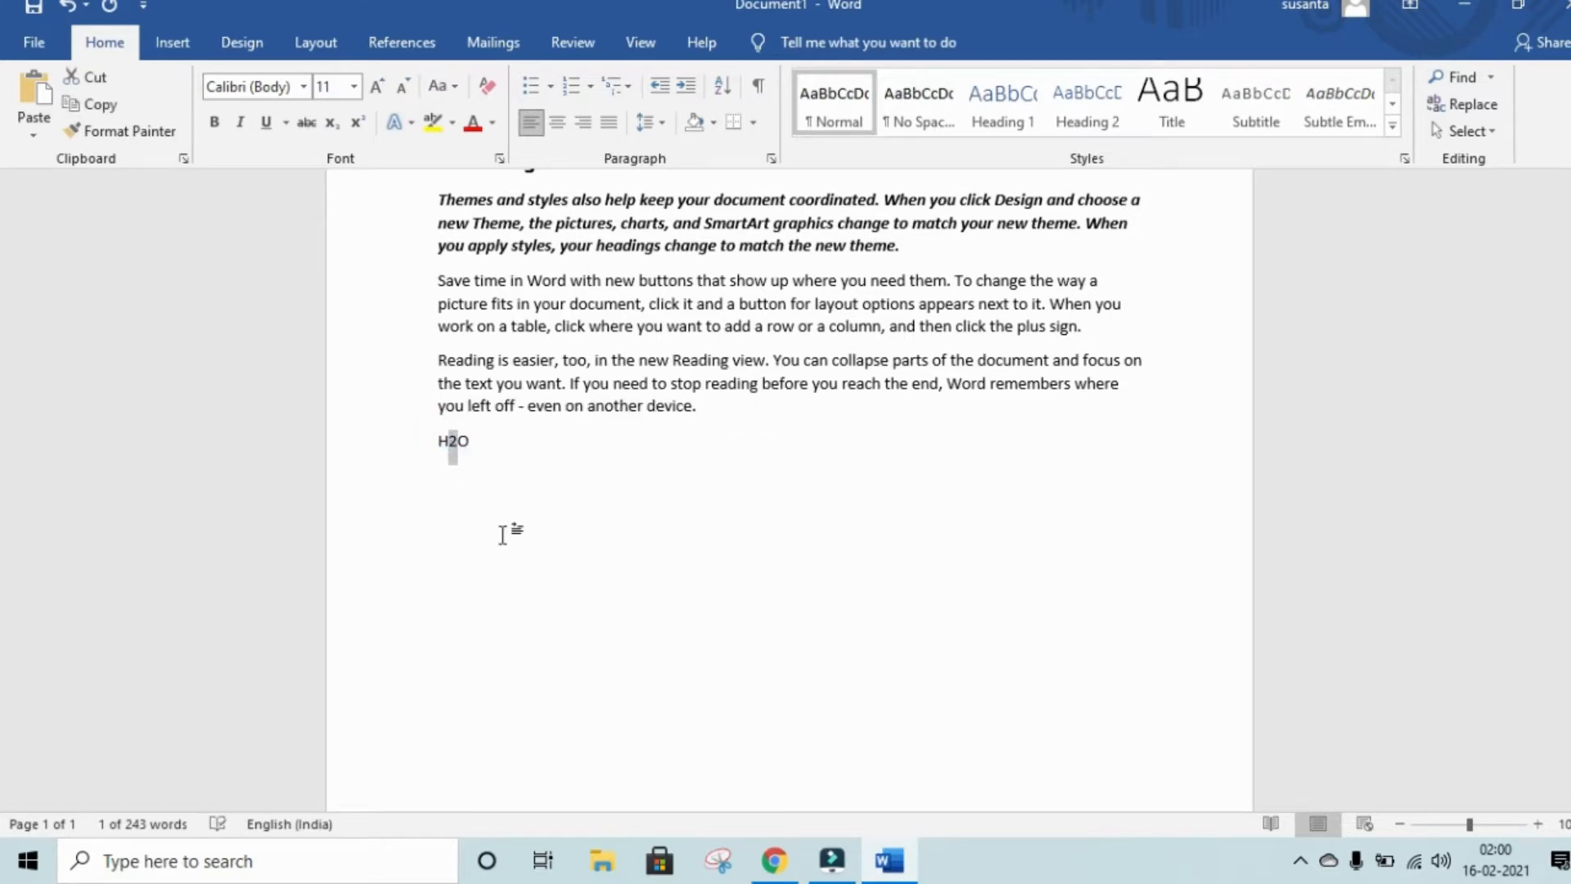
left_click(331, 123)
left_click(495, 446)
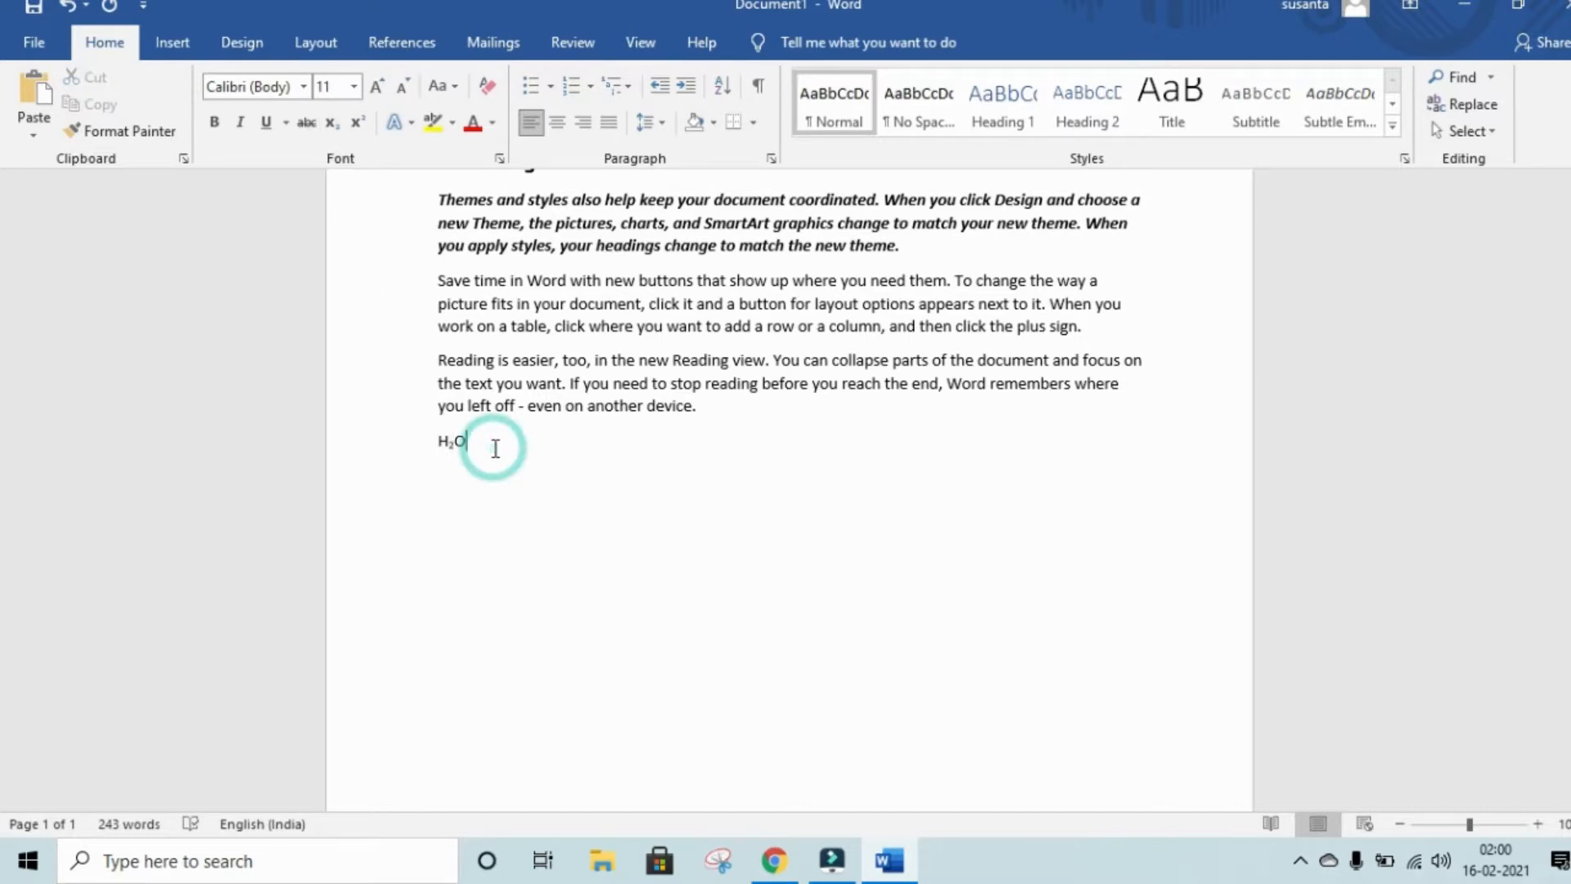
double_click(455, 440)
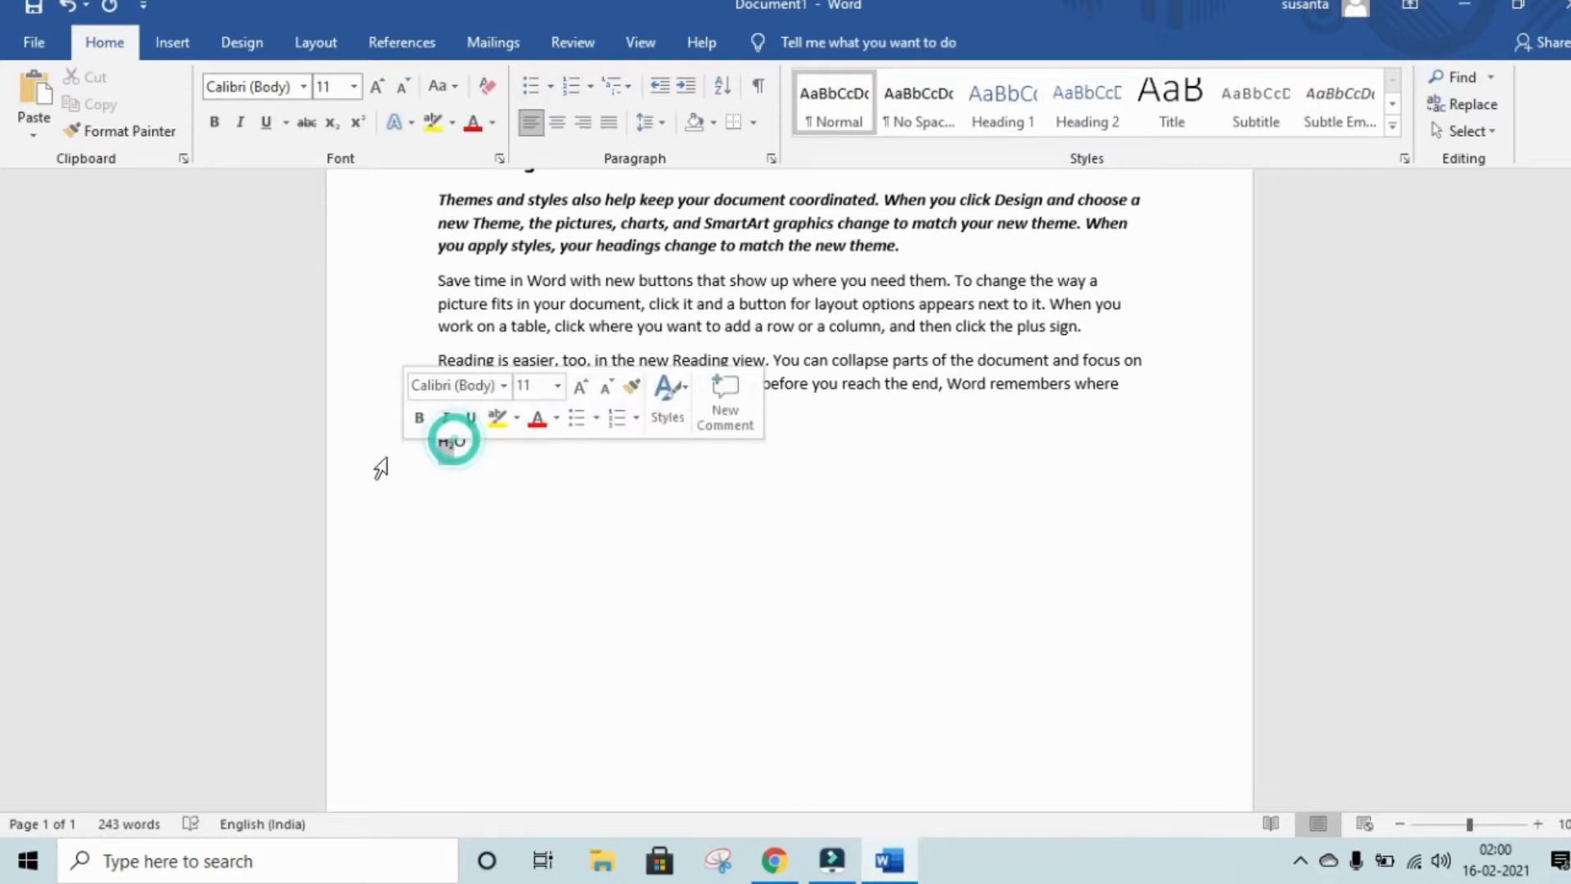
left_click(545, 526)
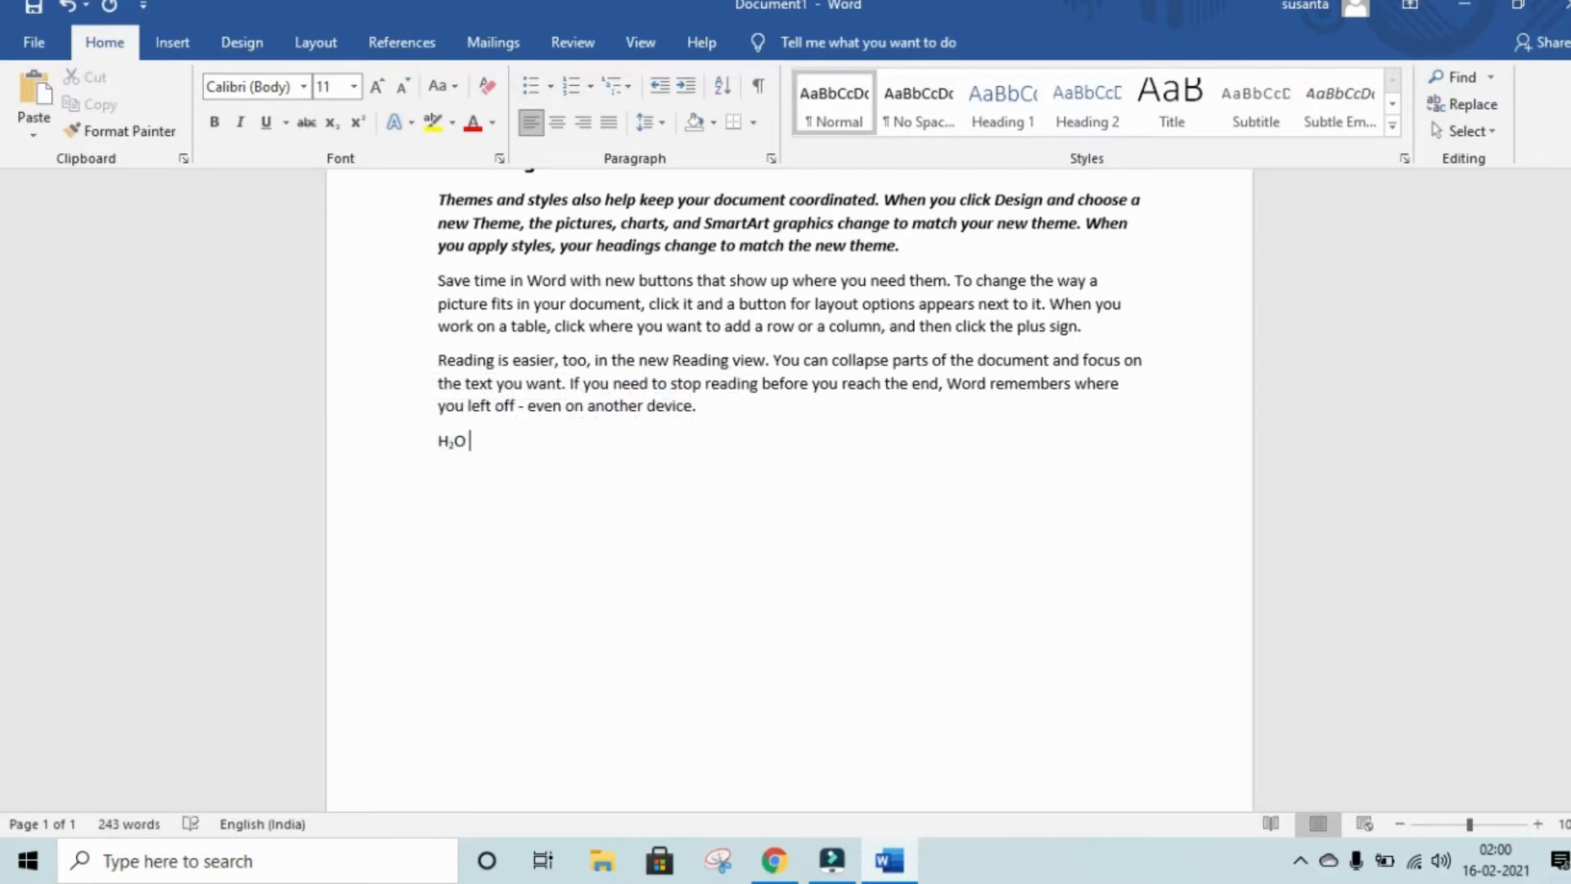
- Add a new line below H2O reading "5*5 =25= 52"
key("Return")
type("5")
type("*")
type("2")
type("5")
type(" =")
type("28")
key("BackSpace")
type("5")
type("+")
key("BackSpace")
type("= 52")
- Format the final 2 of the "5*5 =25= 52" line as superscript and deselect it
left_click_drag(528, 478, 514, 477)
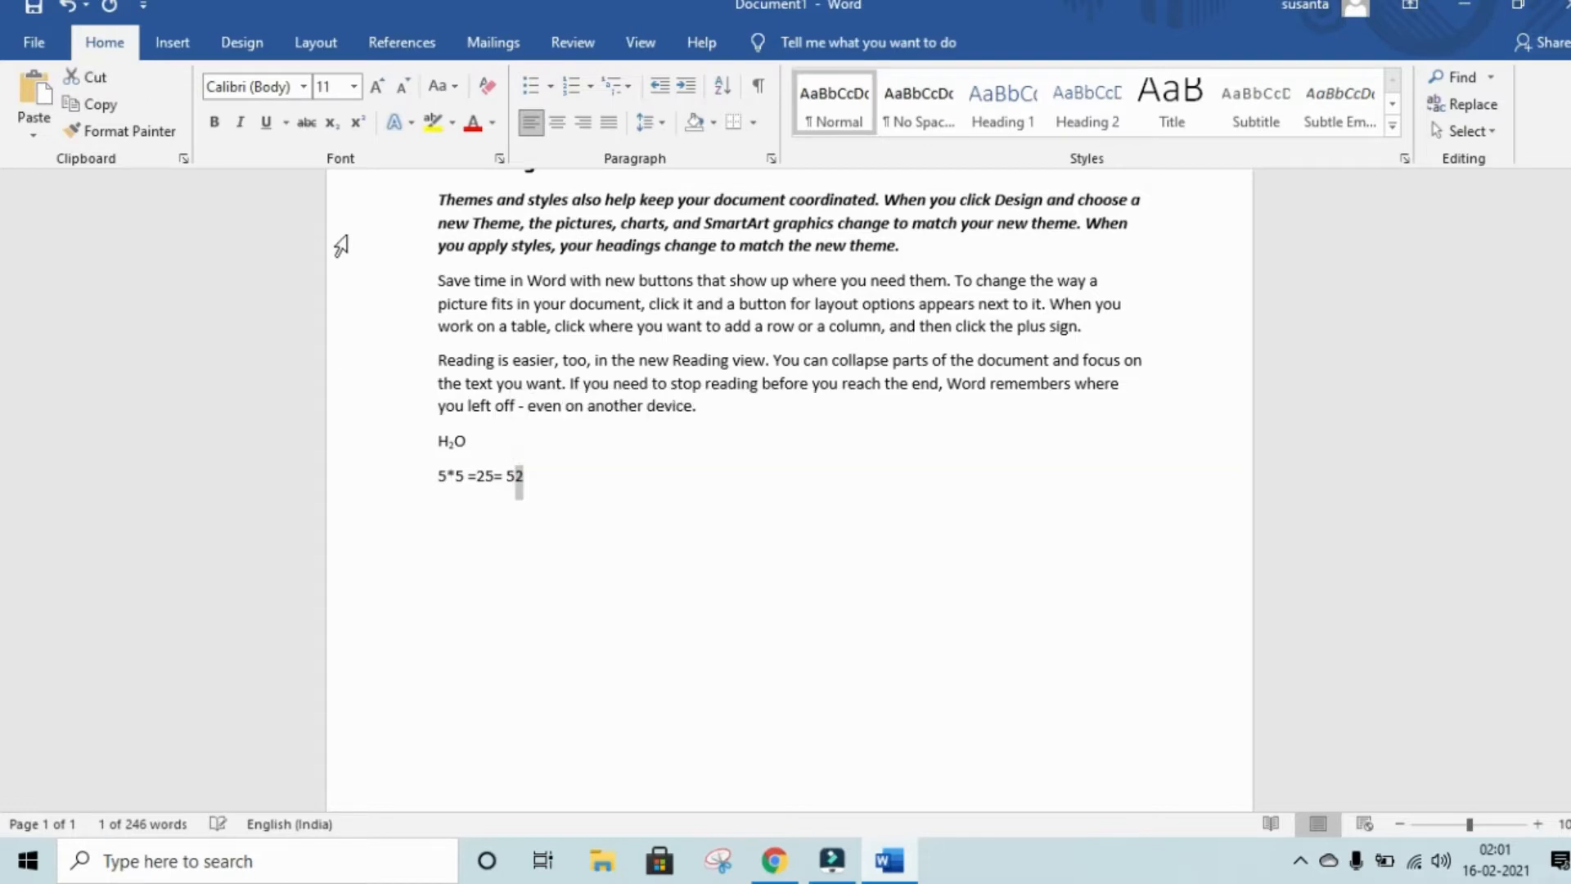
left_click(357, 124)
left_click(499, 521)
left_click(554, 566)
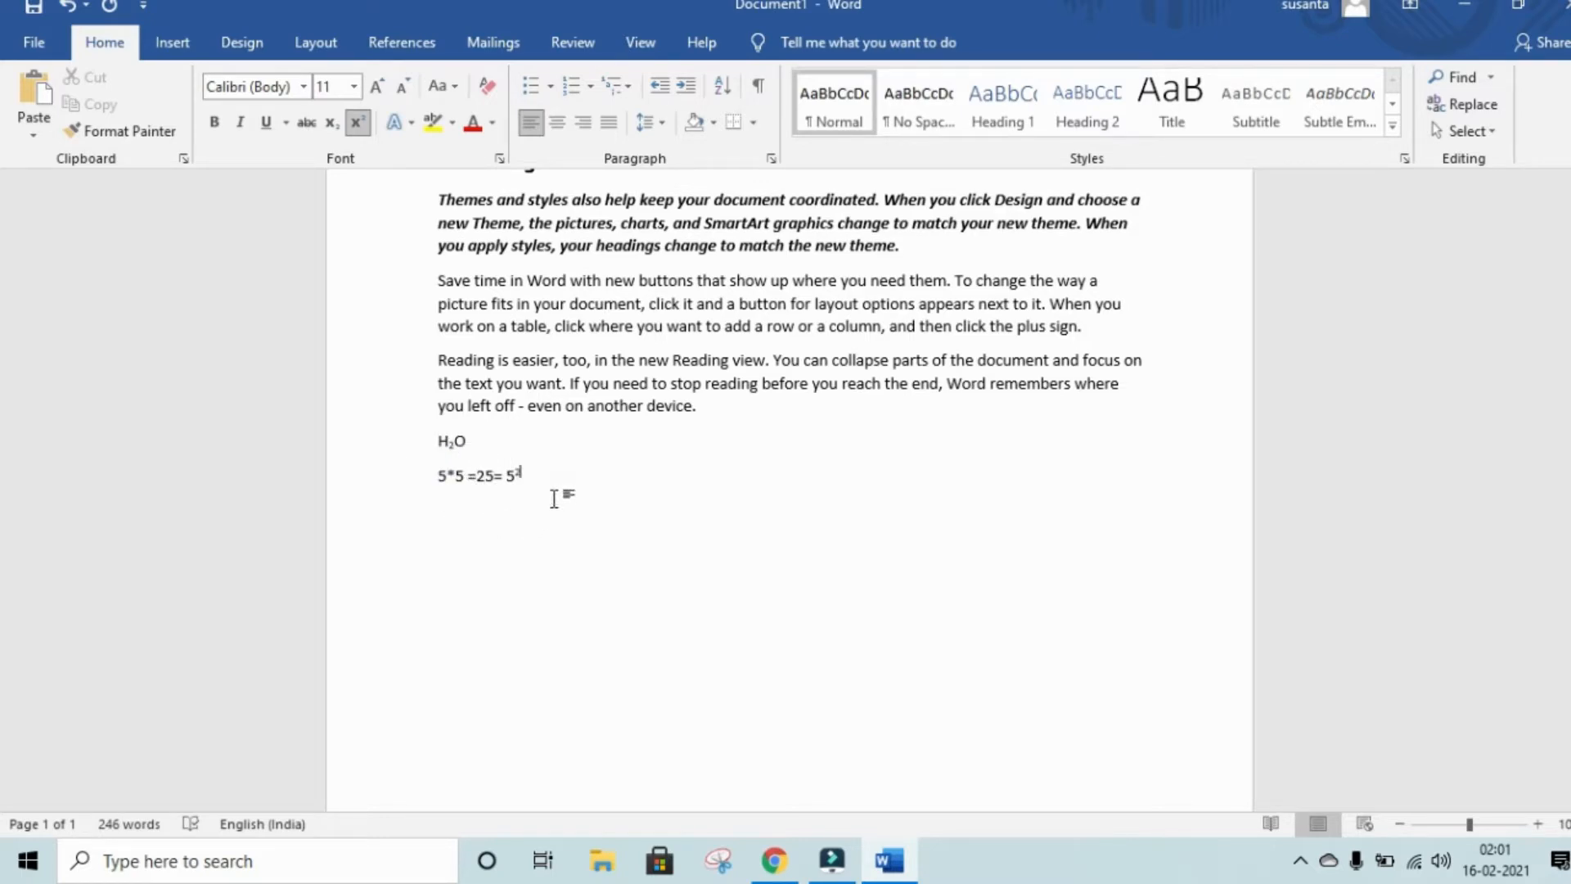
- Select the whole title "Son of sardar" at the start of the document and centre it
scroll(554, 498, "up", 3)
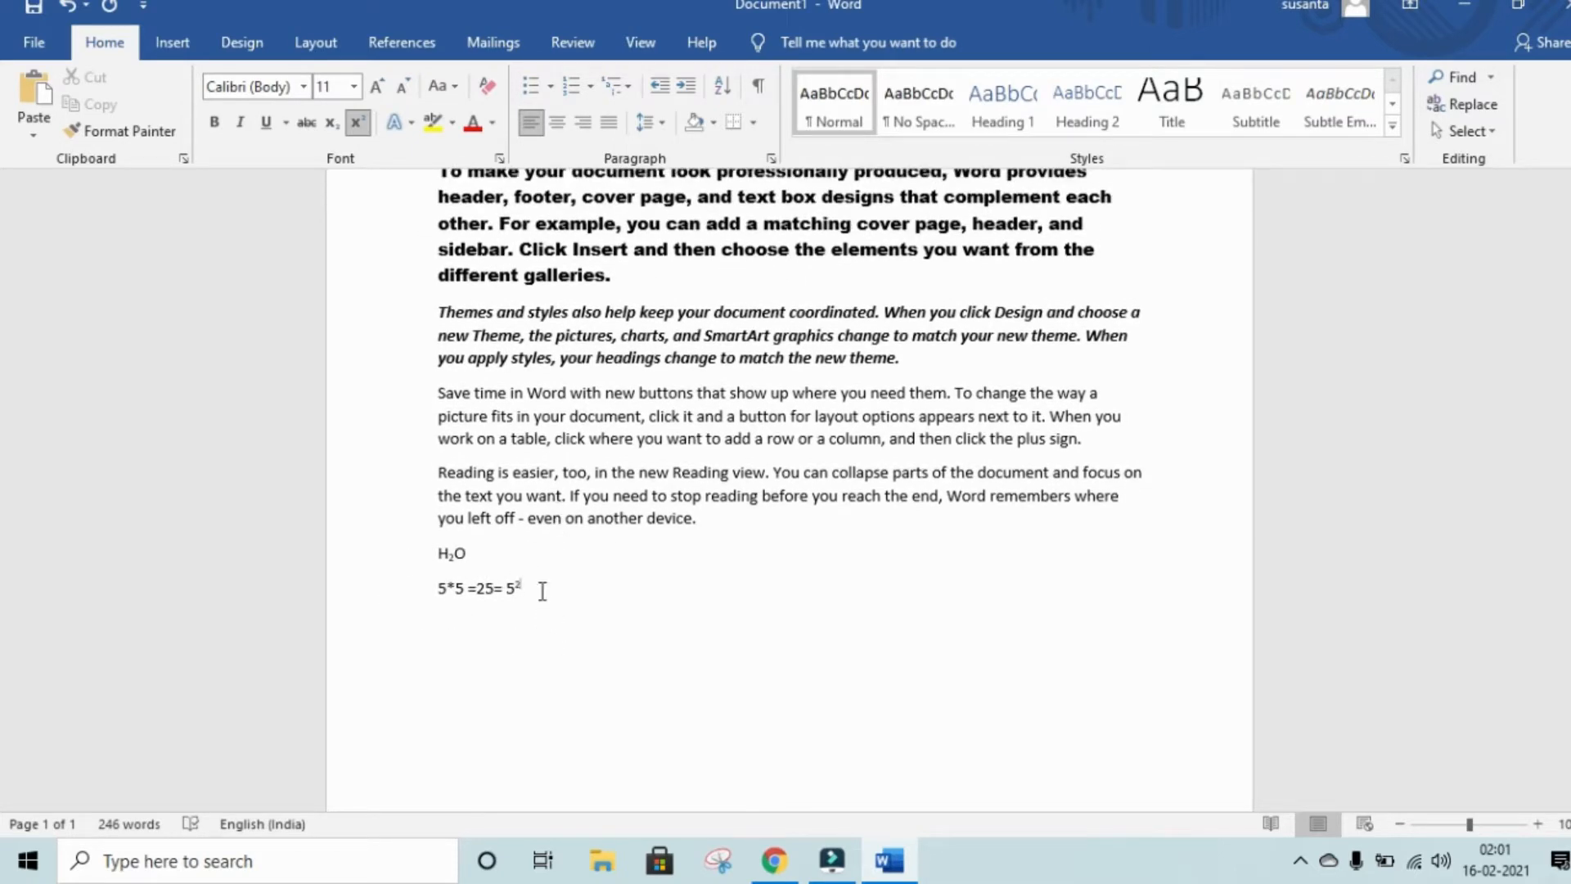
scroll(561, 707, "up", 1)
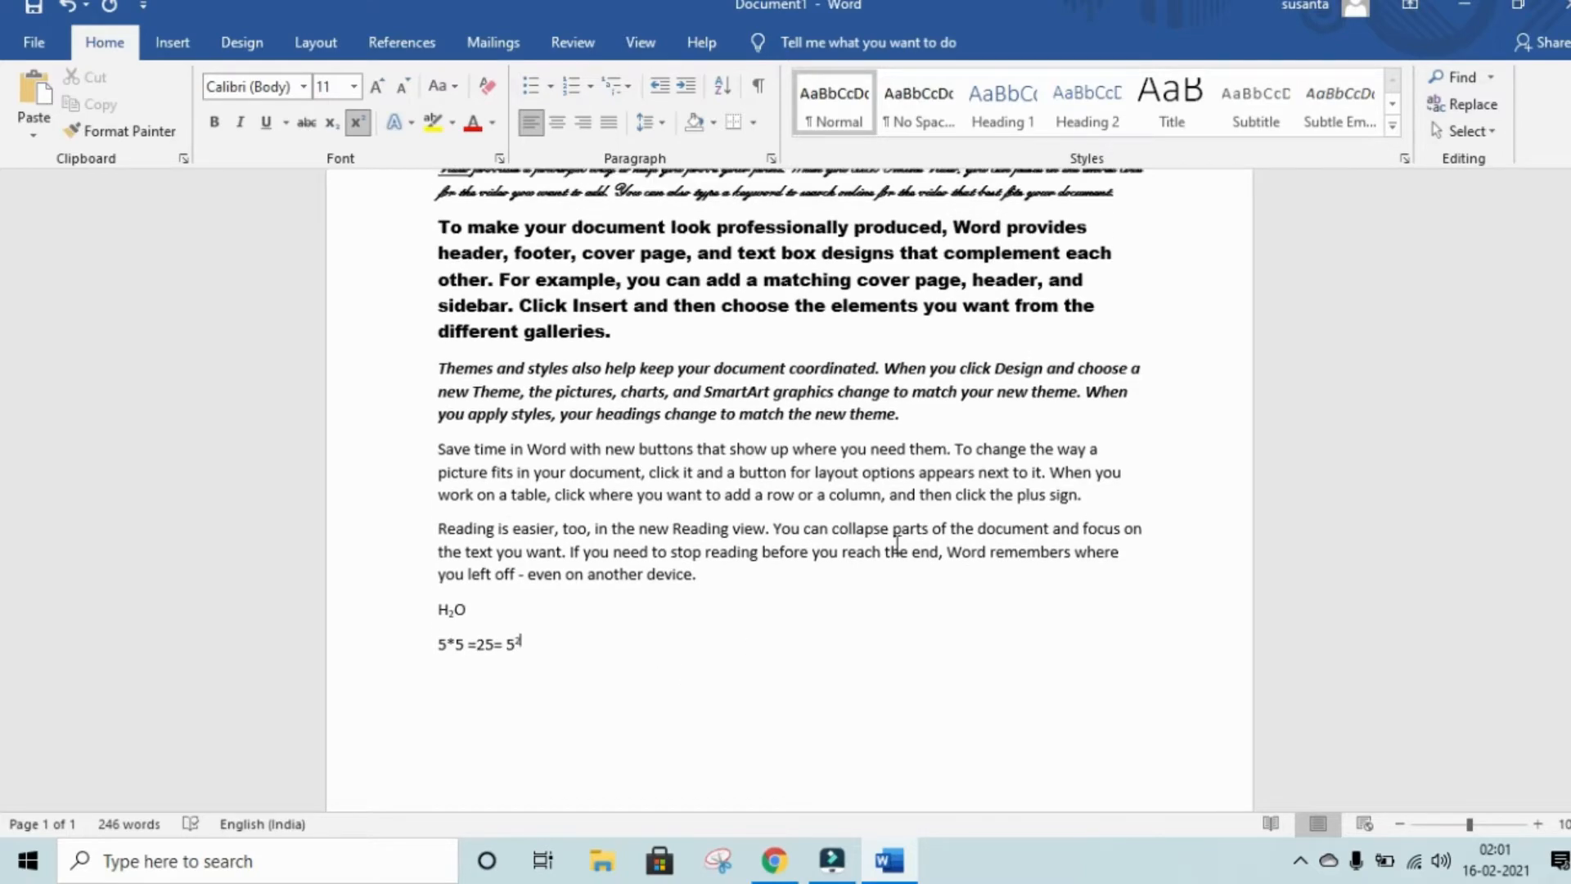
scroll(887, 540, "up", 3)
scroll(885, 540, "up", 1)
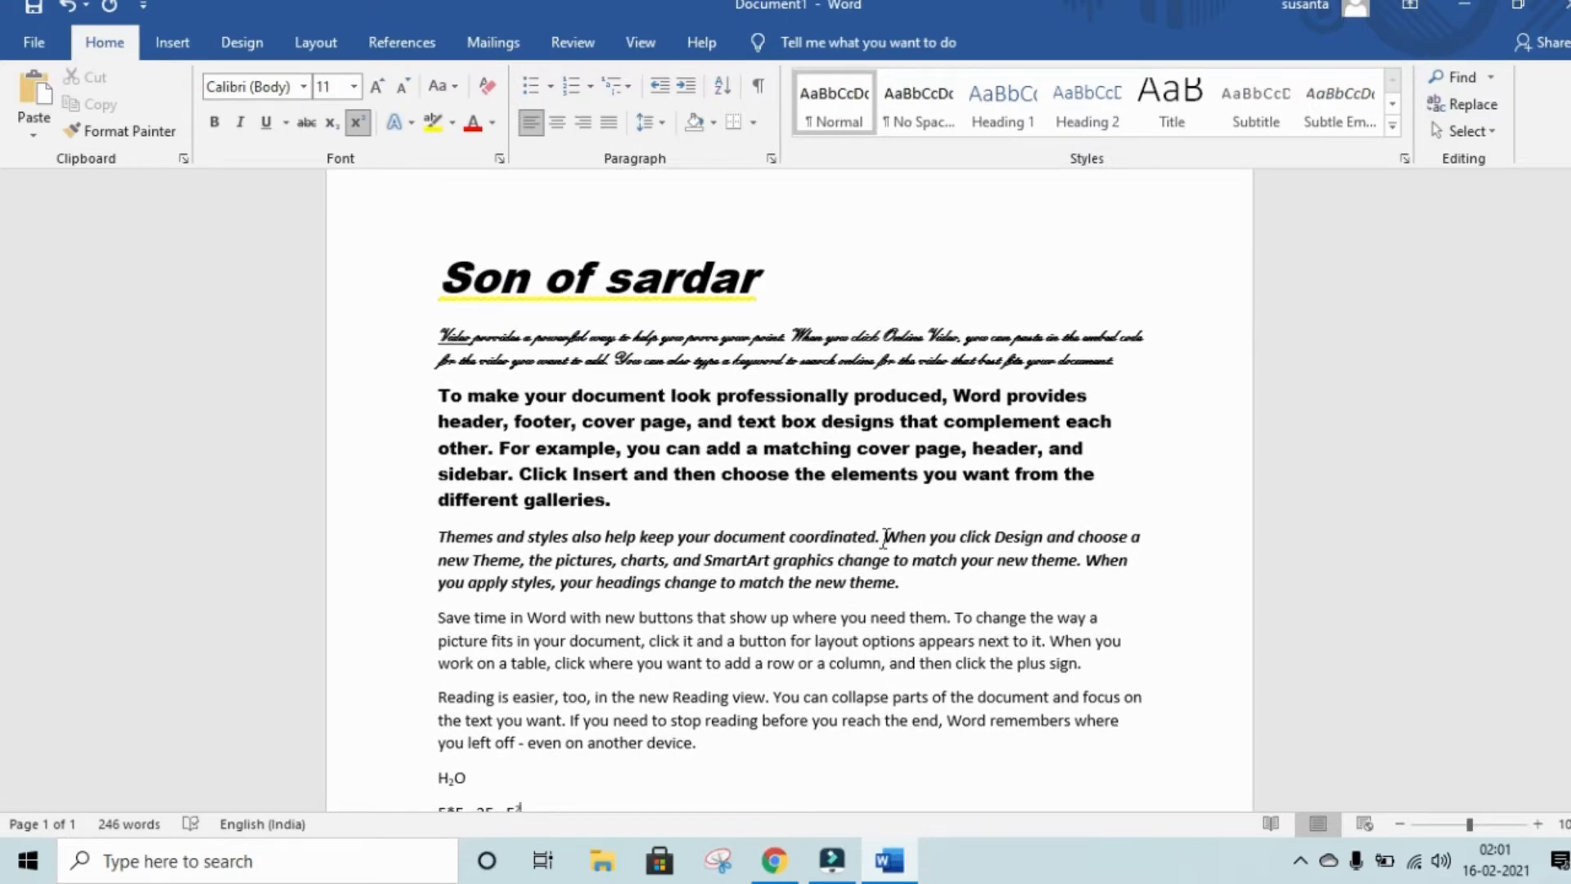
scroll(884, 540, "down", 3)
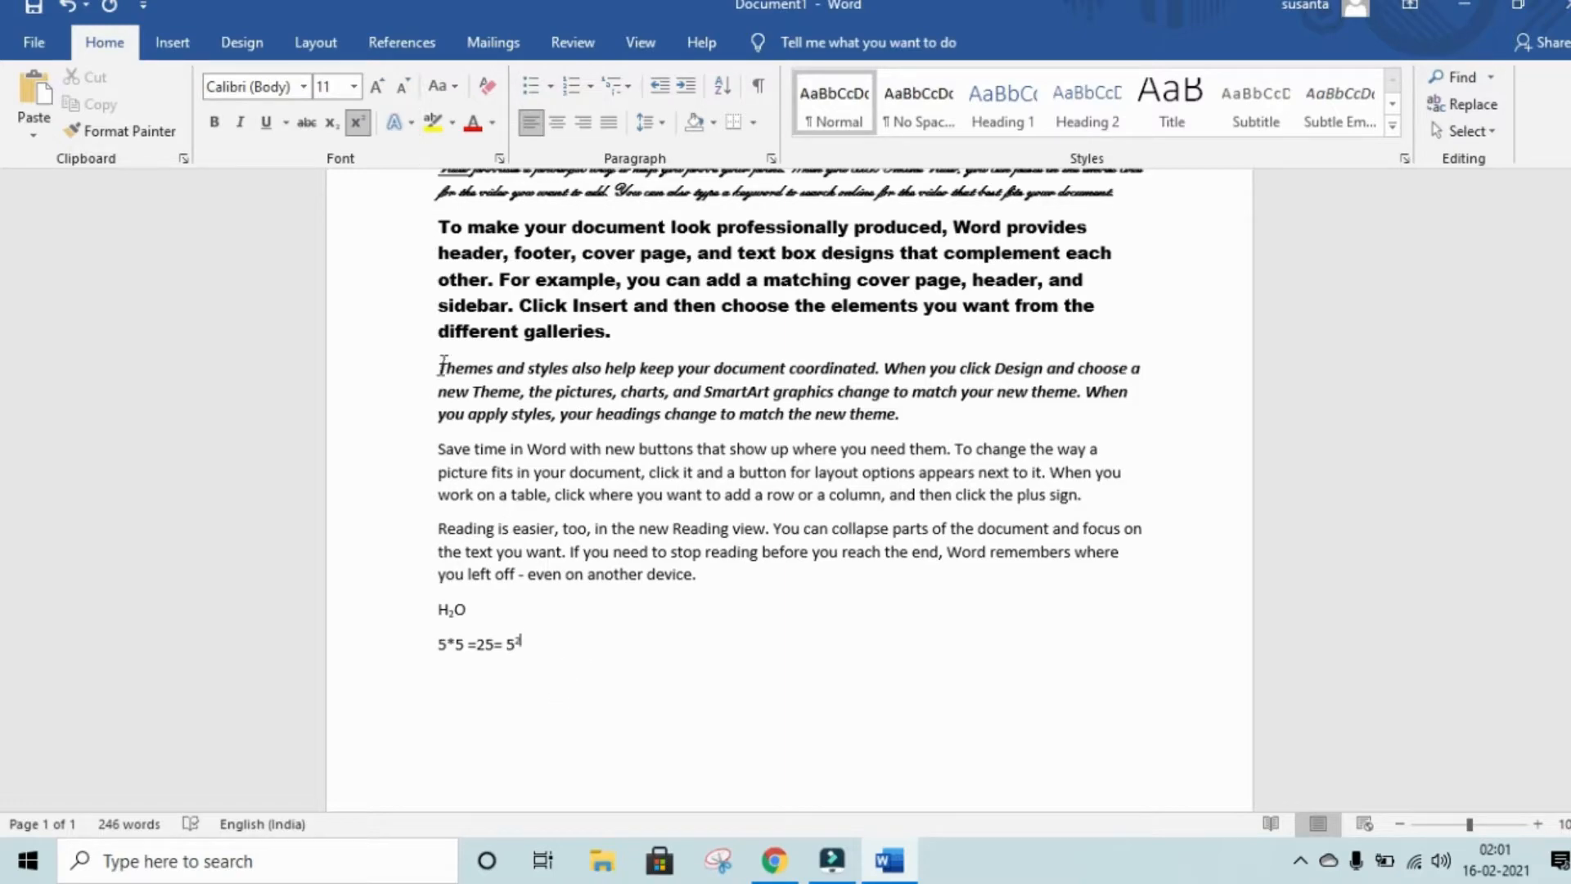
scroll(617, 641, "up", 3)
scroll(566, 595, "up", 1)
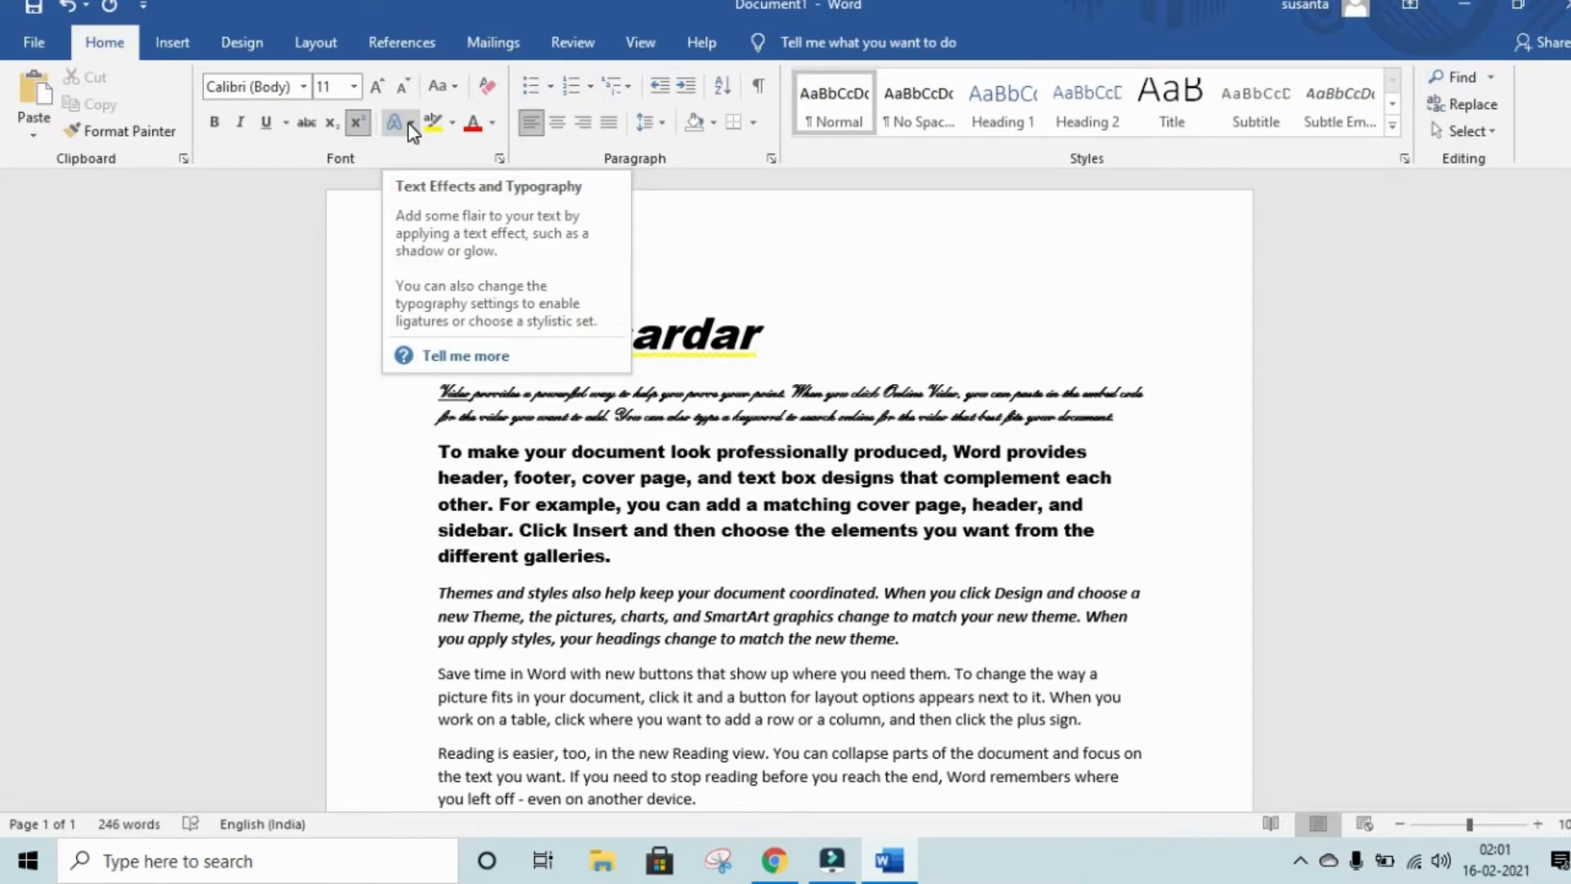
left_click(797, 340)
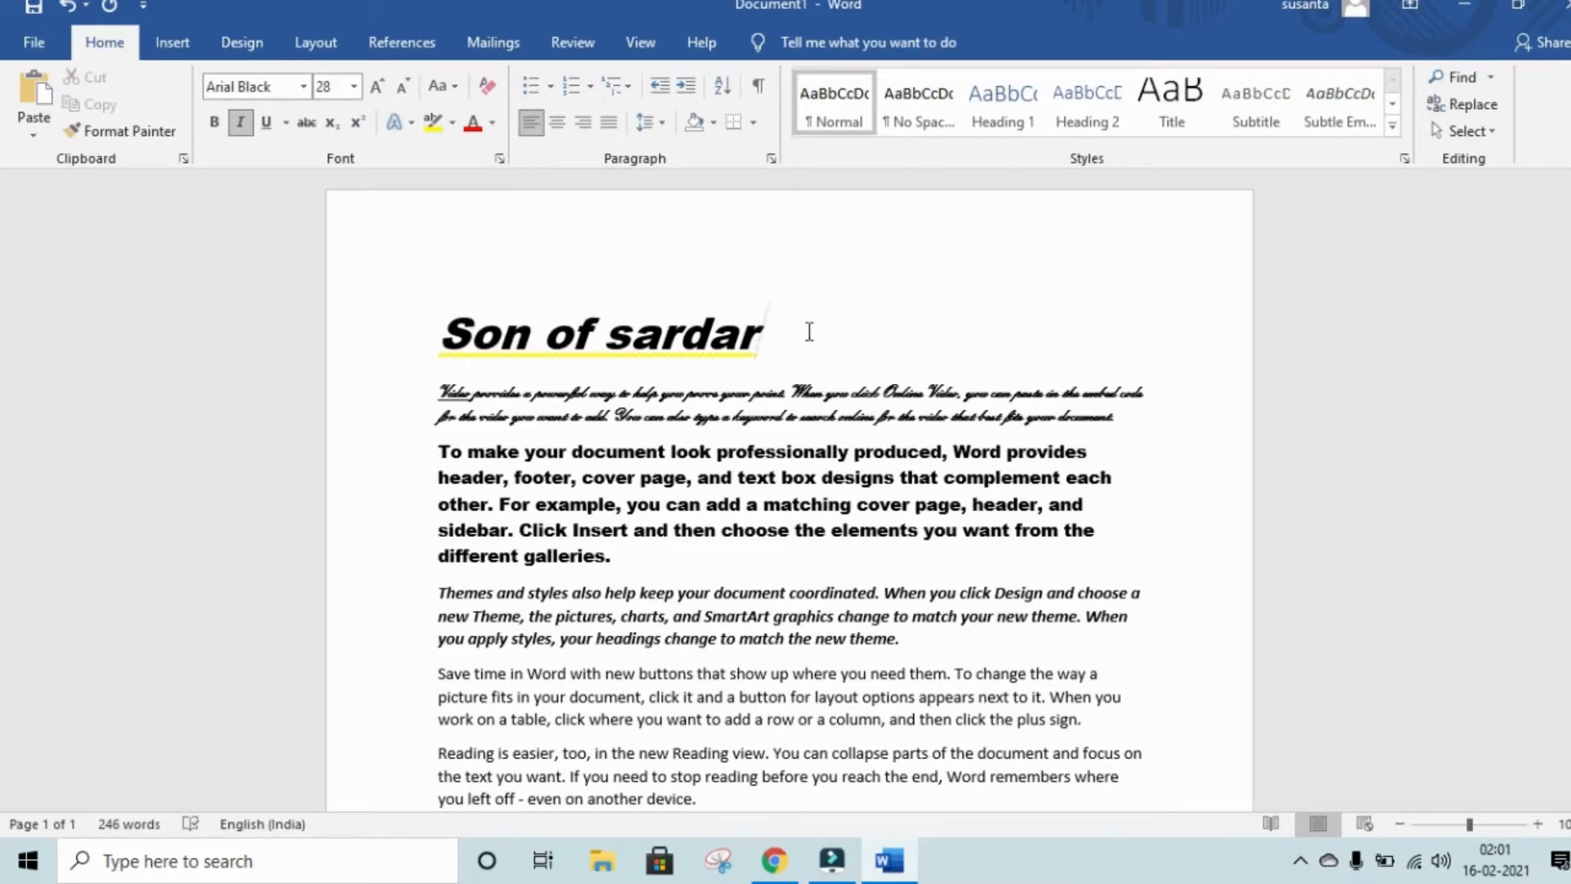
left_click_drag(806, 335, 432, 306)
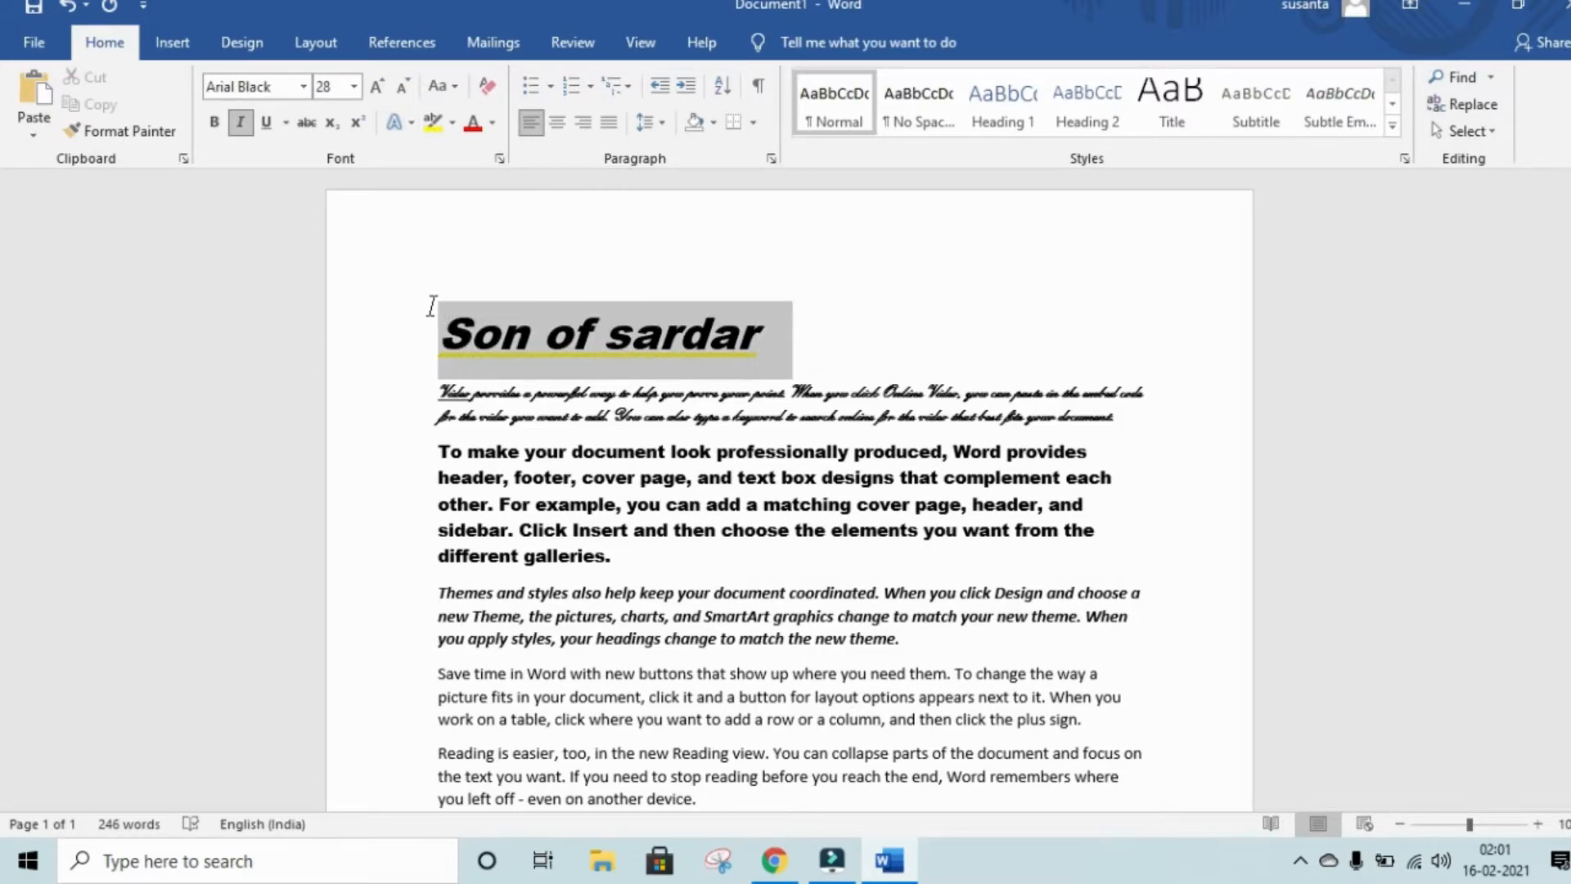
left_click(411, 123)
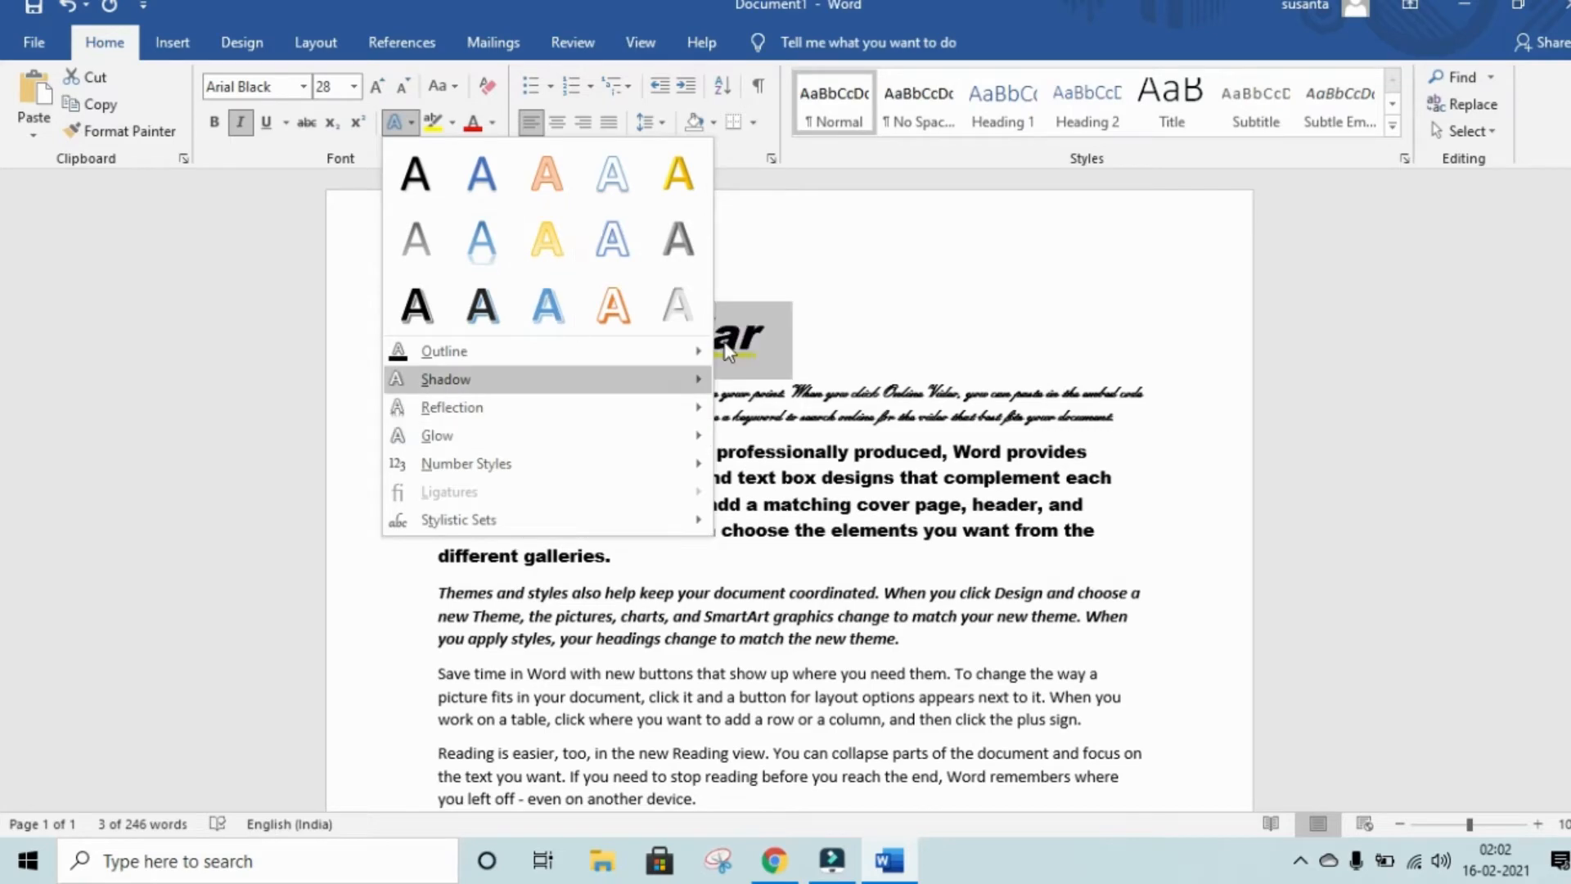
left_click(927, 327)
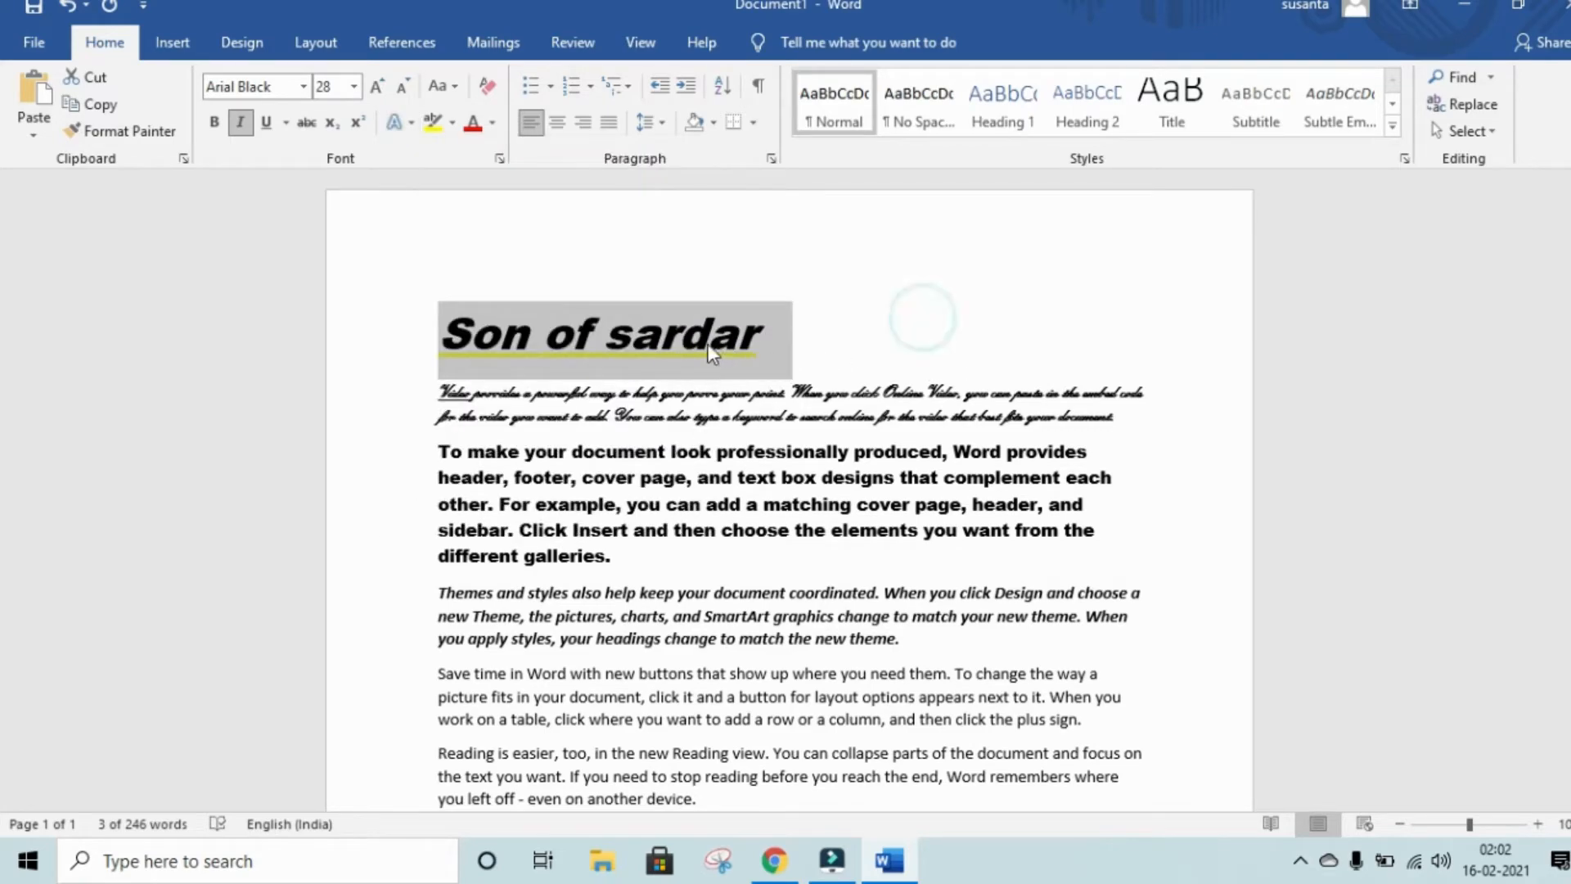
left_click(563, 127)
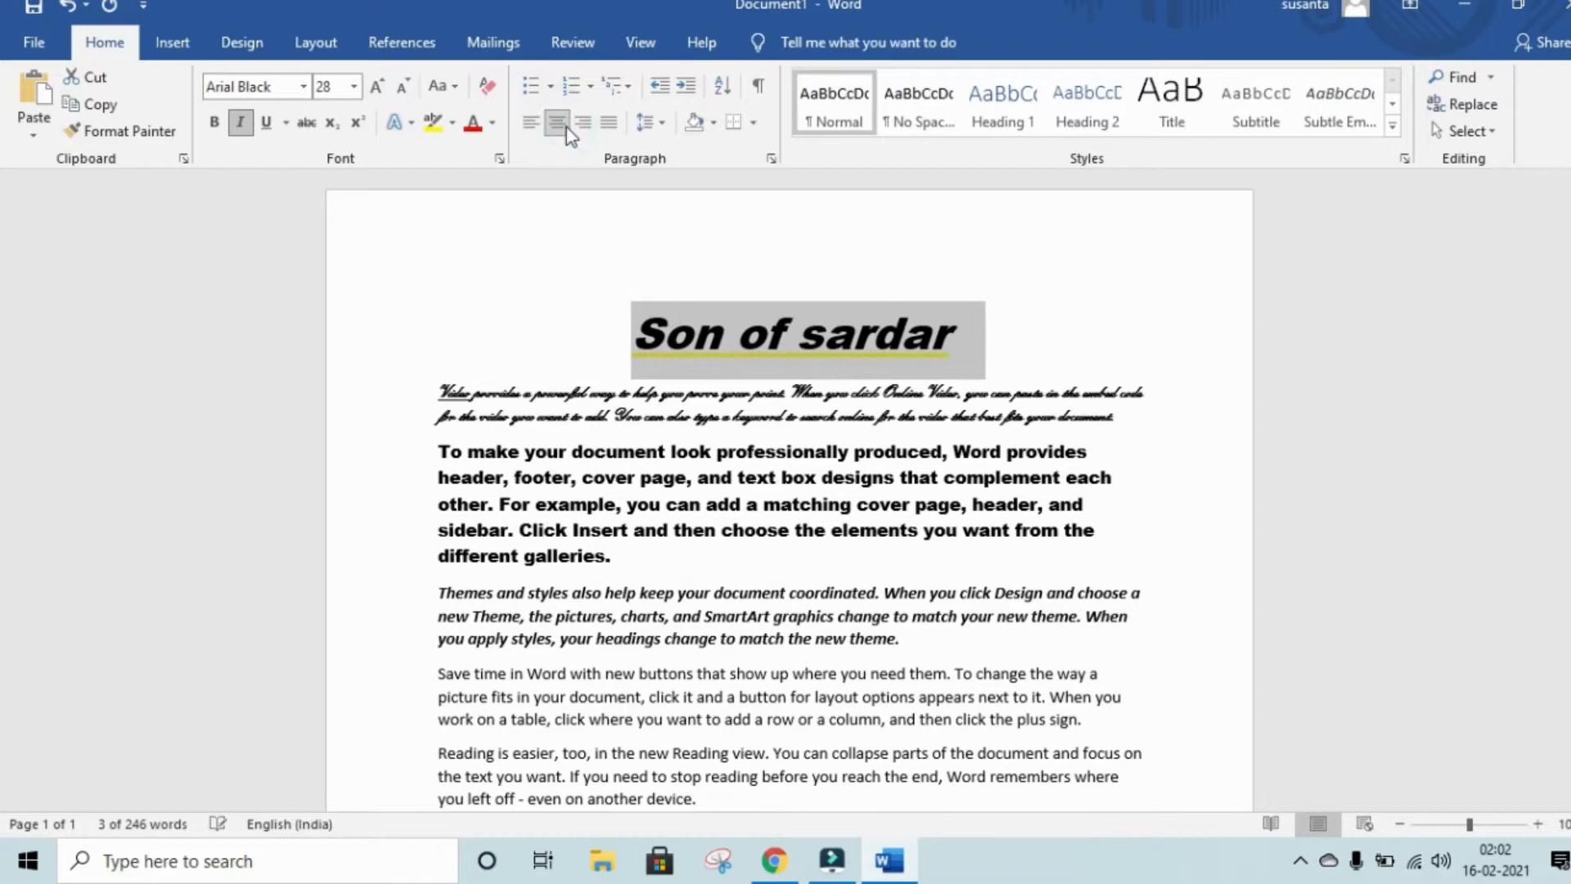
- Apply the white-filled text effect with an orange outline and shadow to the title, and deselect it
left_click(418, 124)
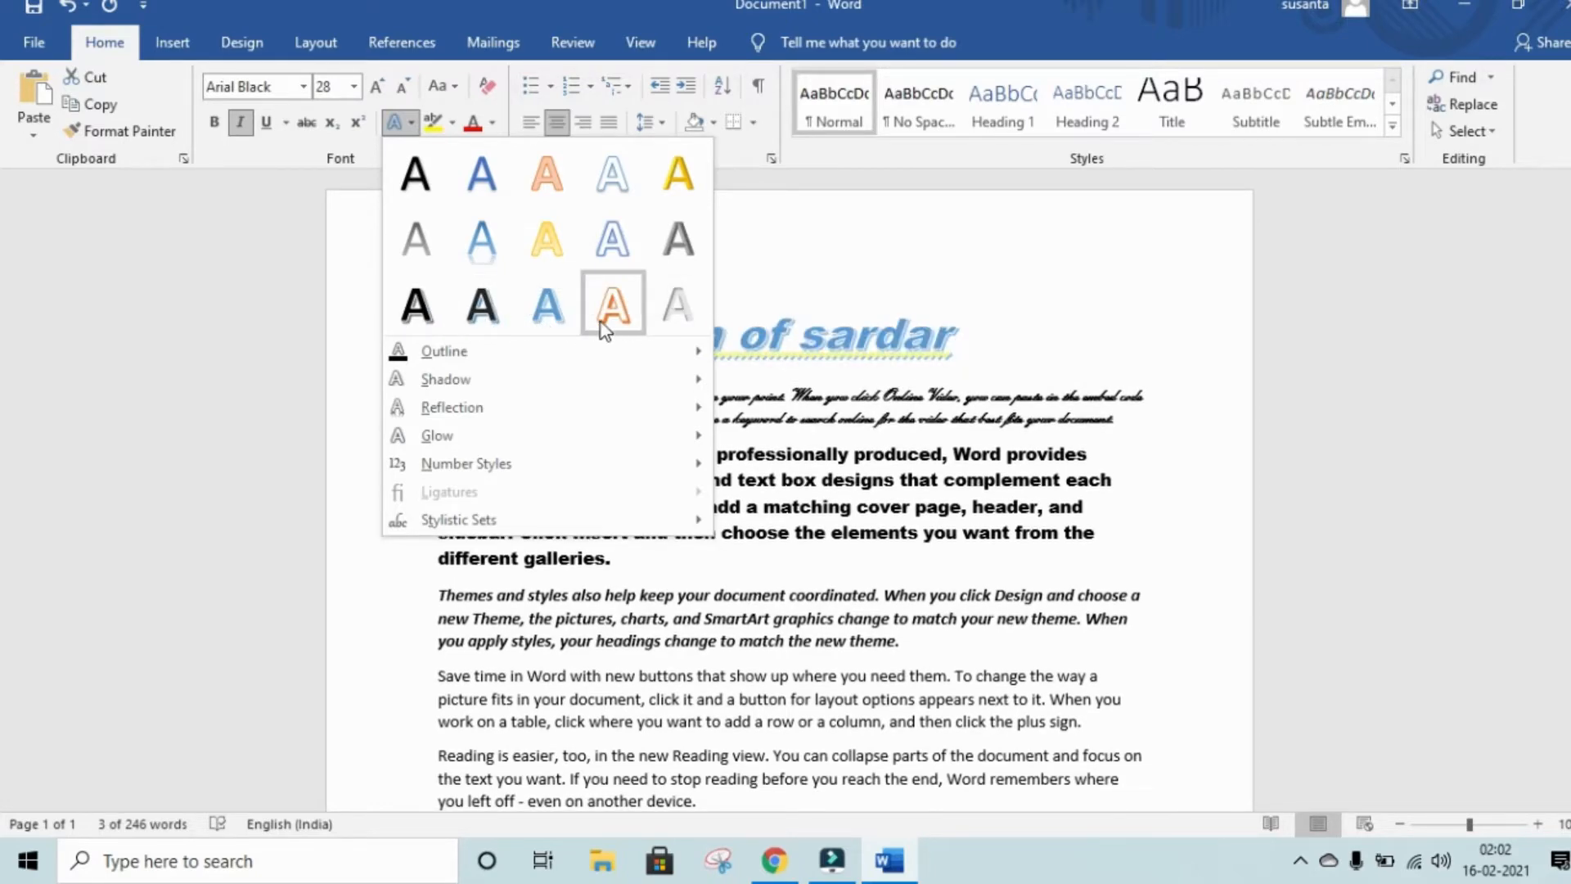
mouse_move(651, 359)
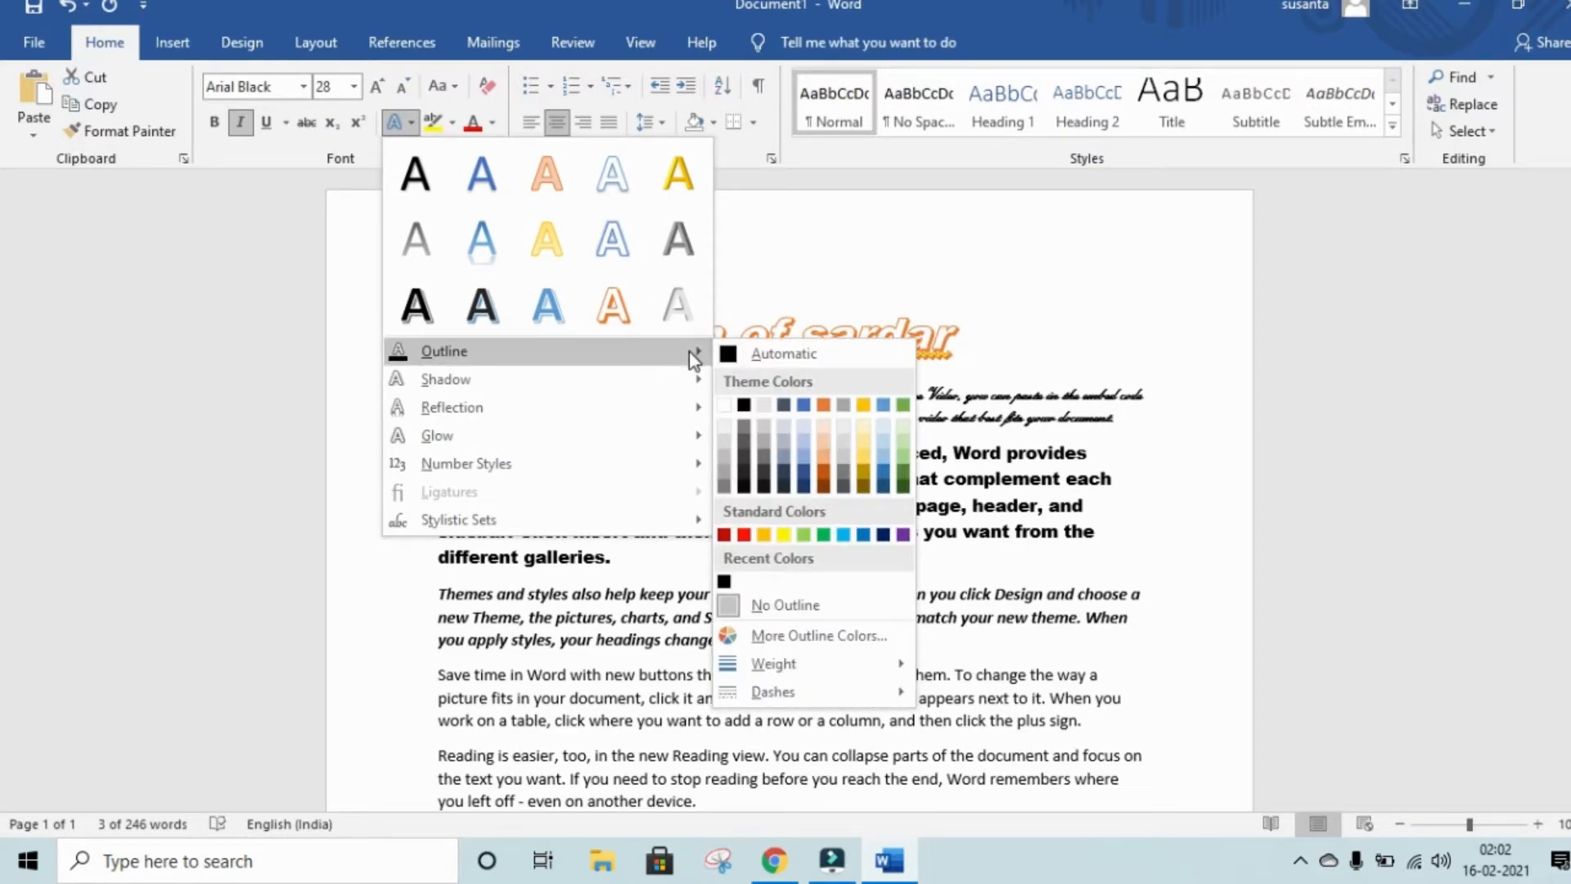
left_click(616, 311)
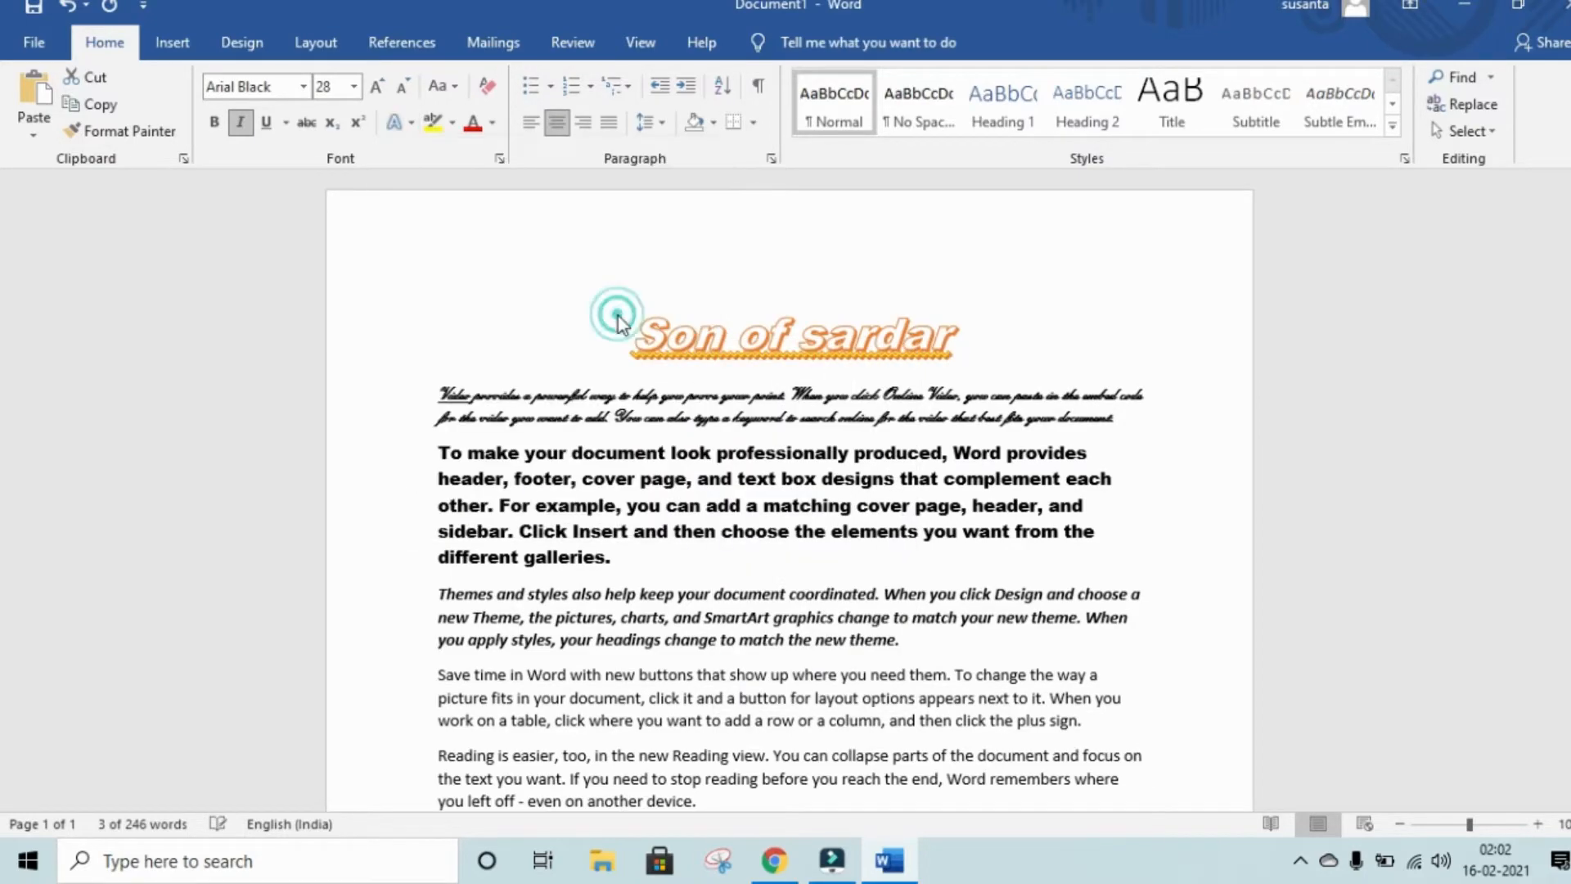
left_click(996, 352)
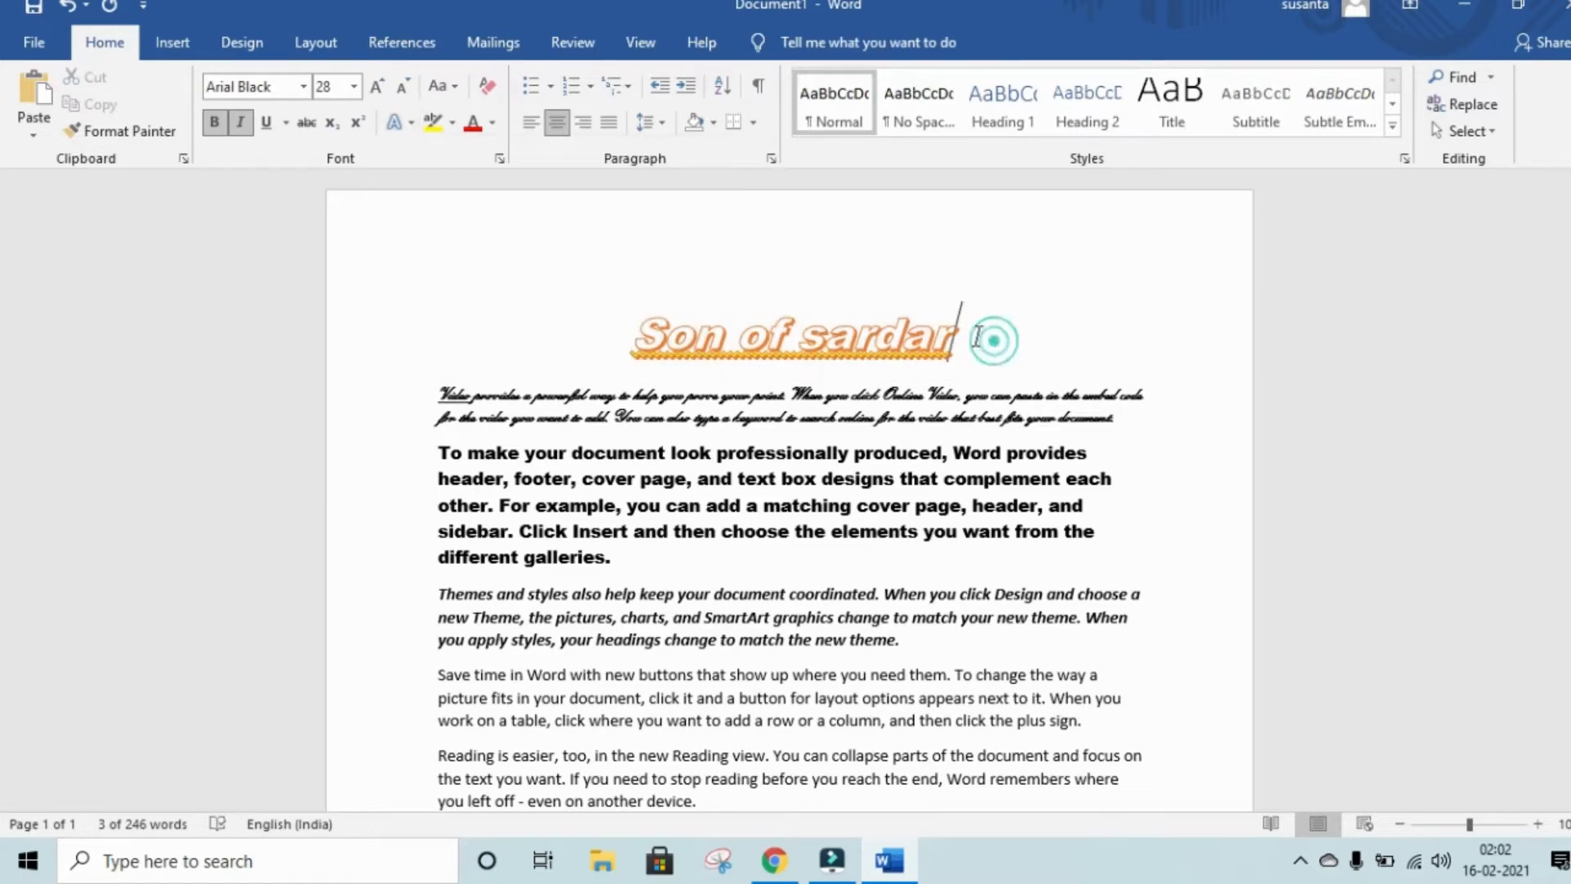
- Try to apply a dark green text outline at the end of the title with no text selected
left_click(413, 121)
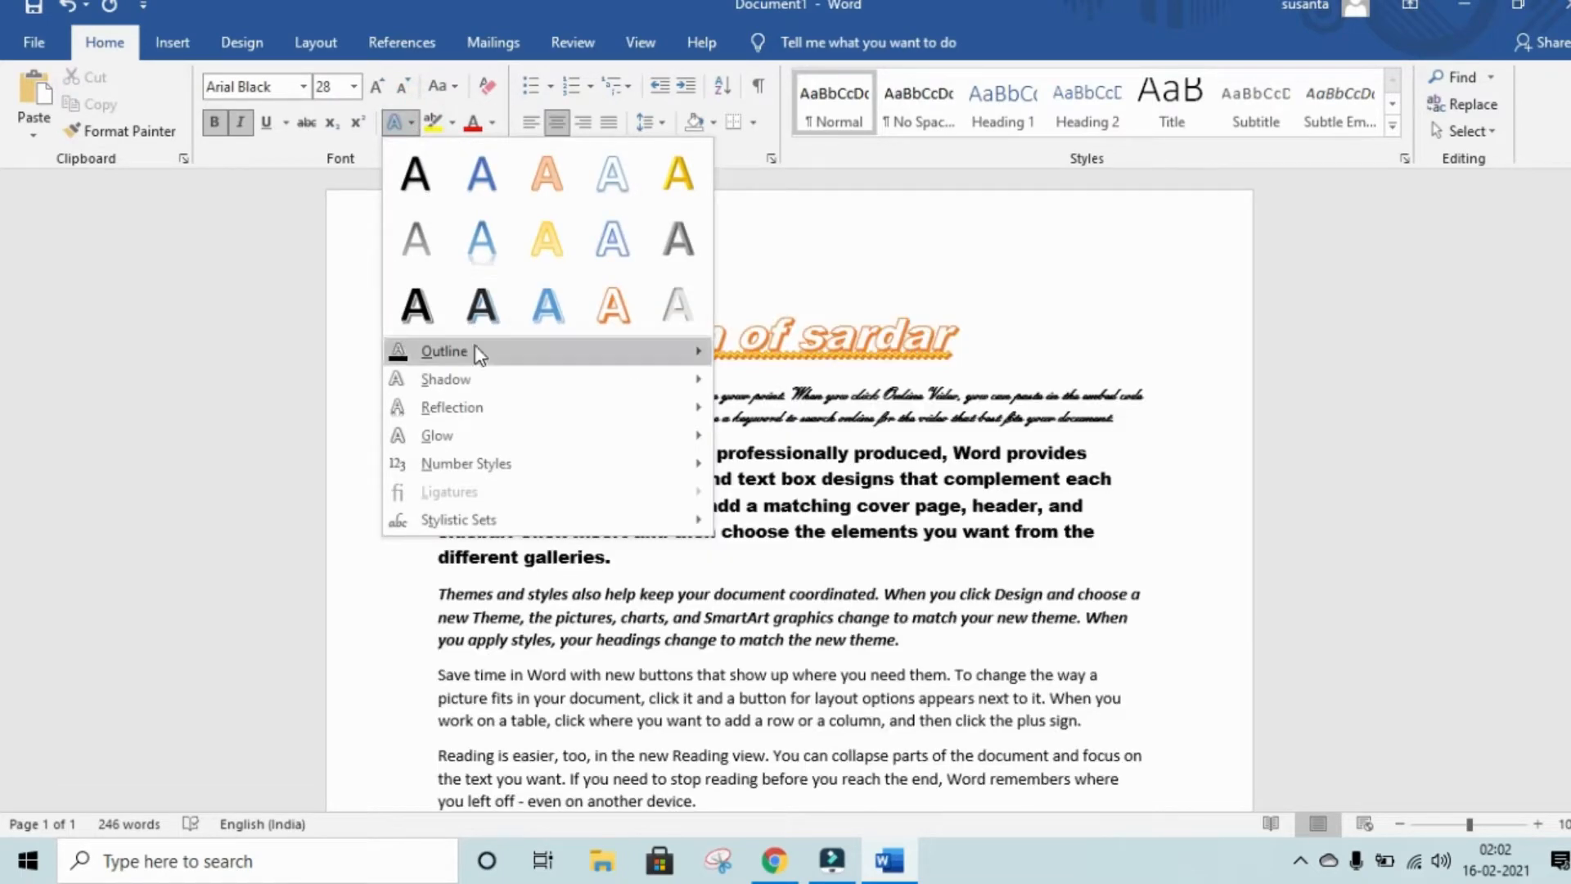
mouse_move(480, 352)
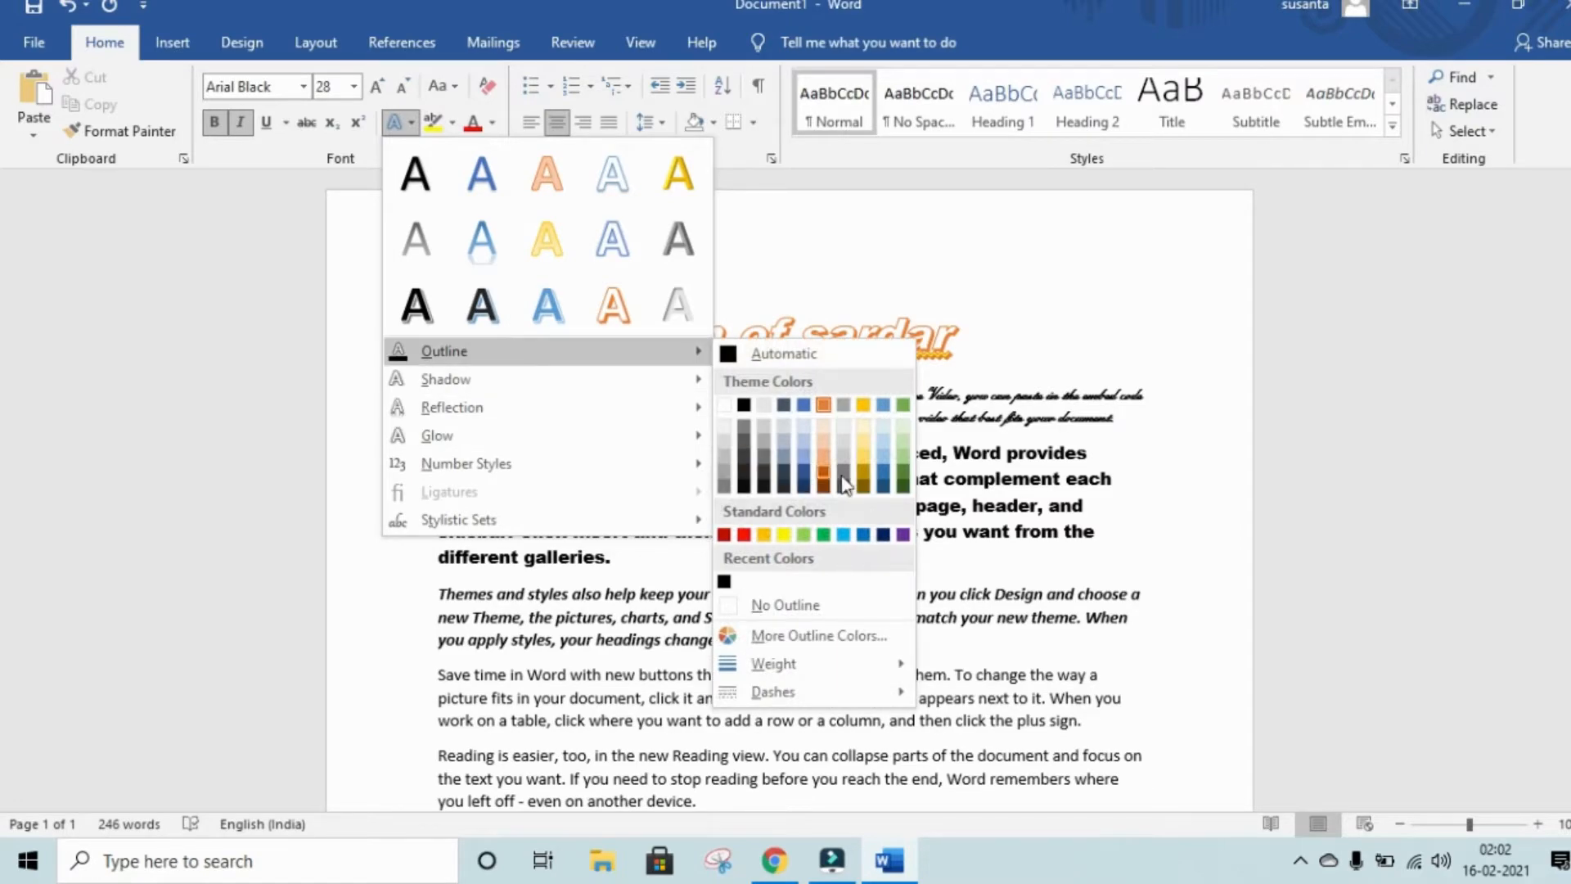
left_click(903, 484)
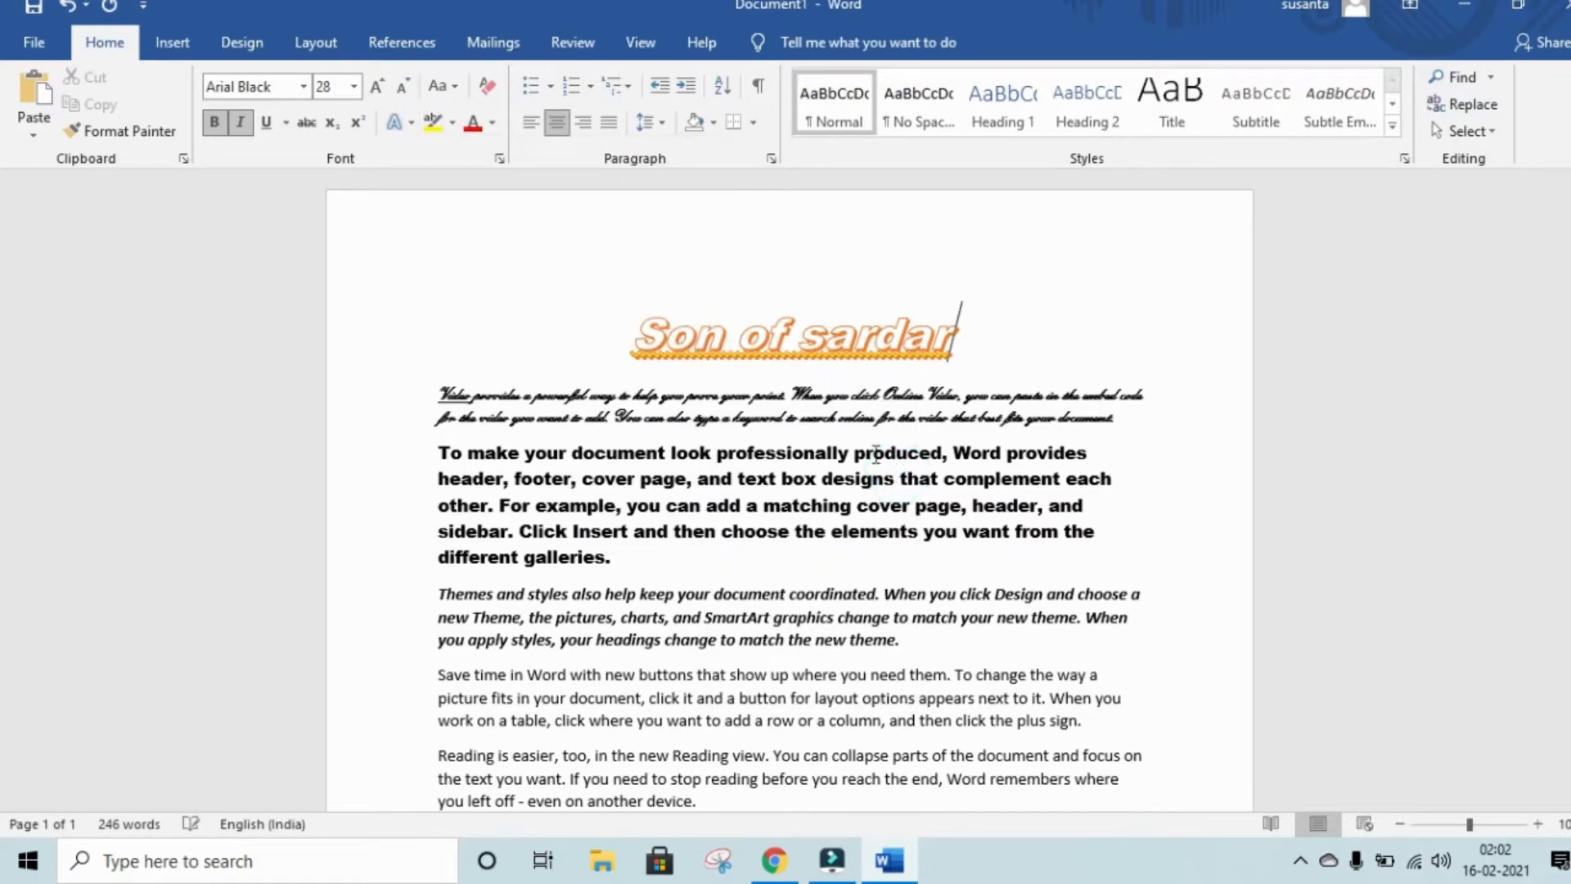
- Select the title, change its text outline to the standard green theme colour, and deselect it
left_click_drag(966, 342, 508, 302)
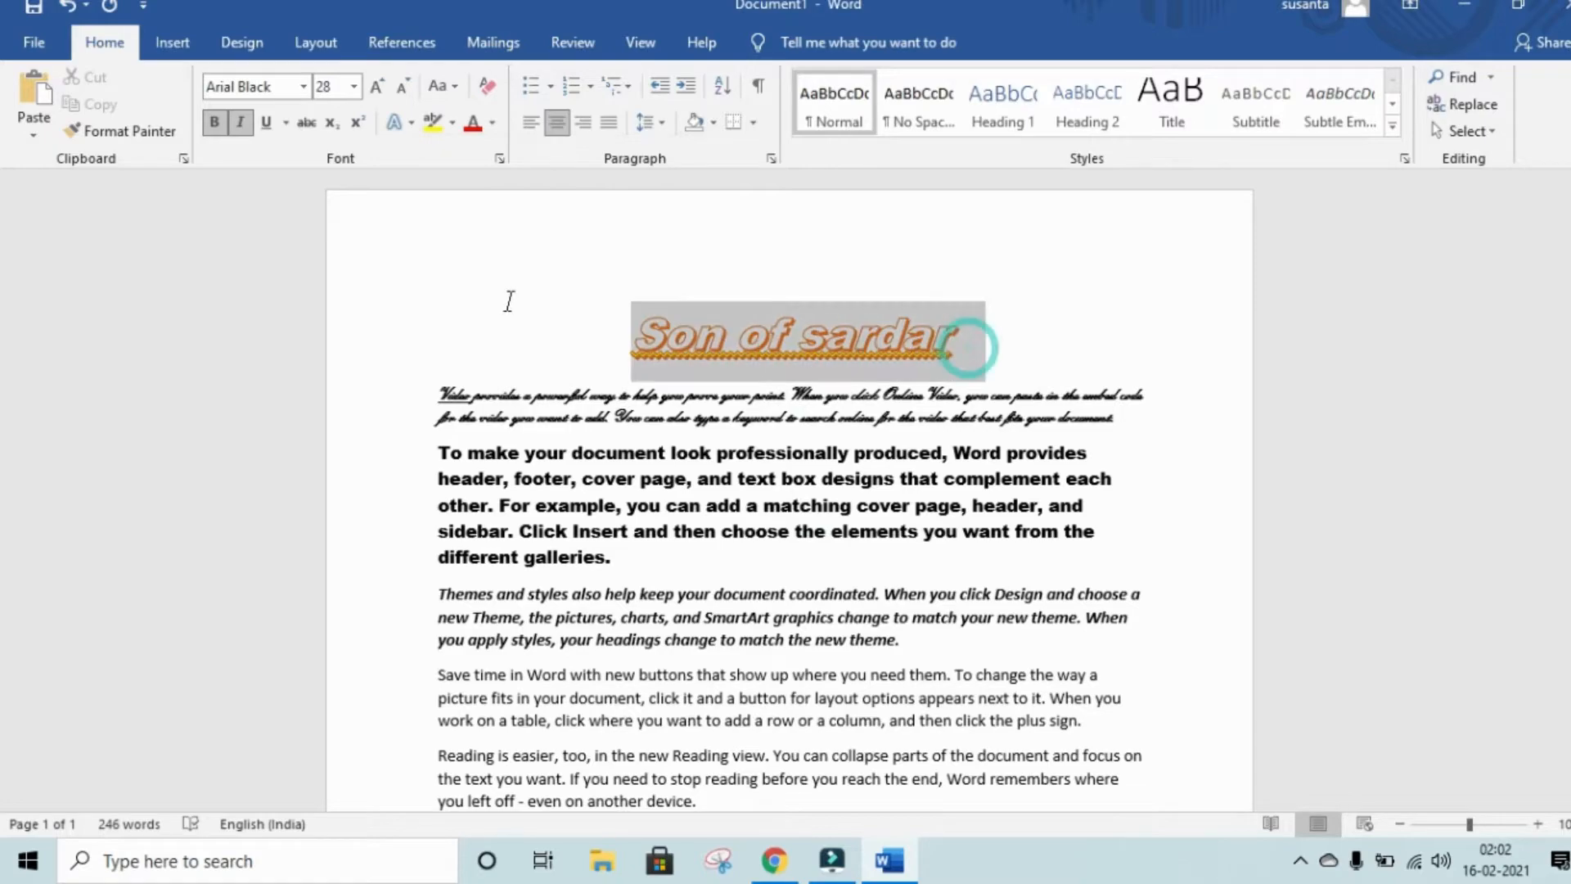
left_click(413, 123)
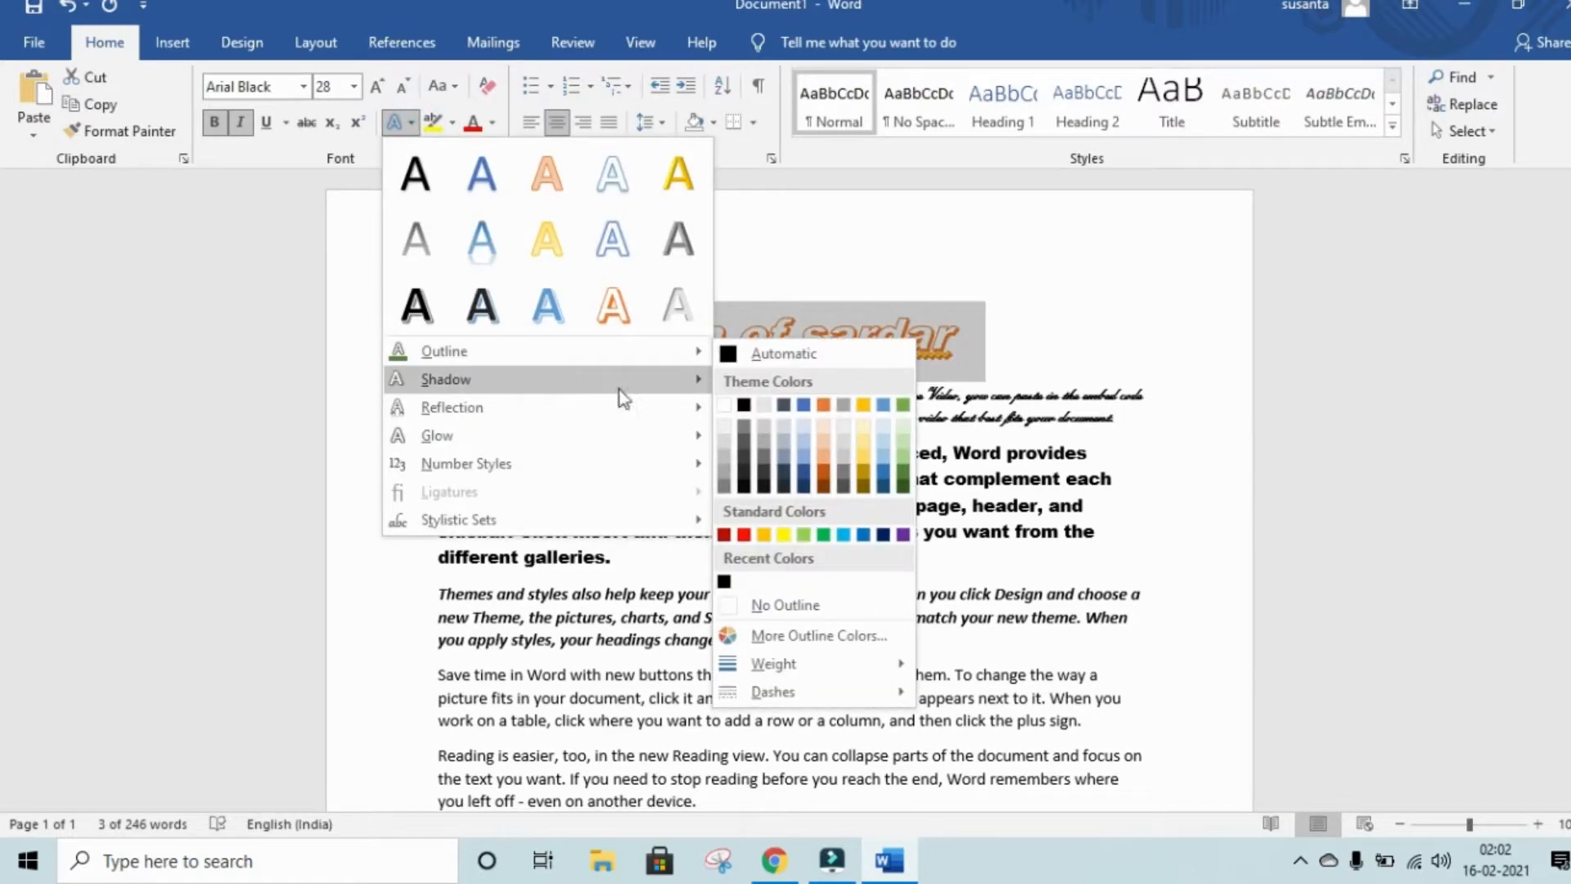
left_click(902, 405)
left_click(1079, 362)
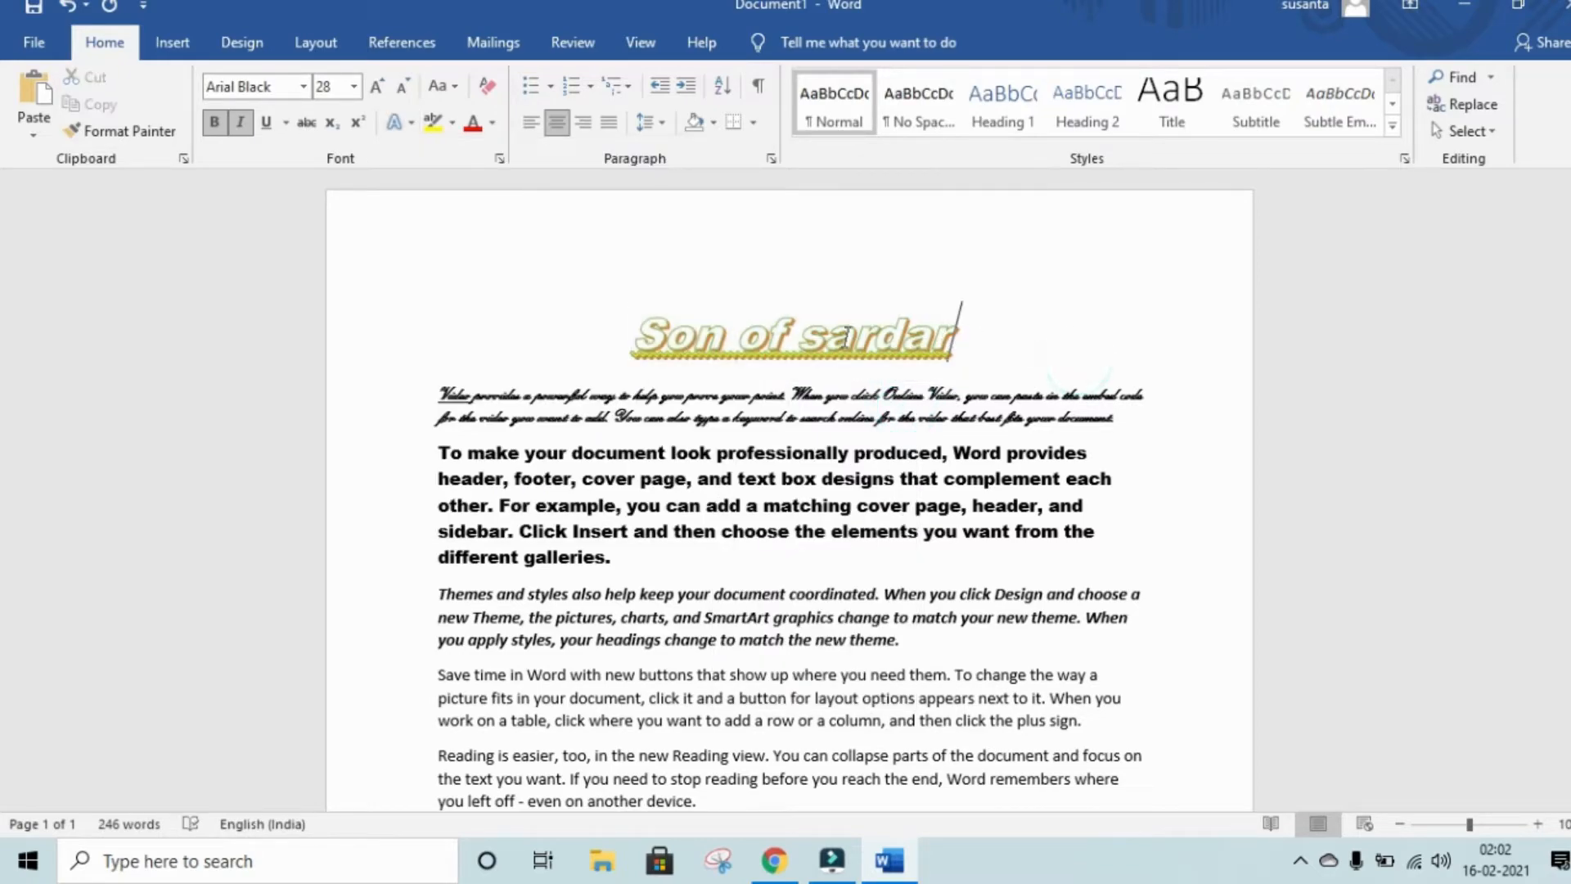
- Try to apply an outer shadow preset at the end of the title with no text selected
left_click(409, 123)
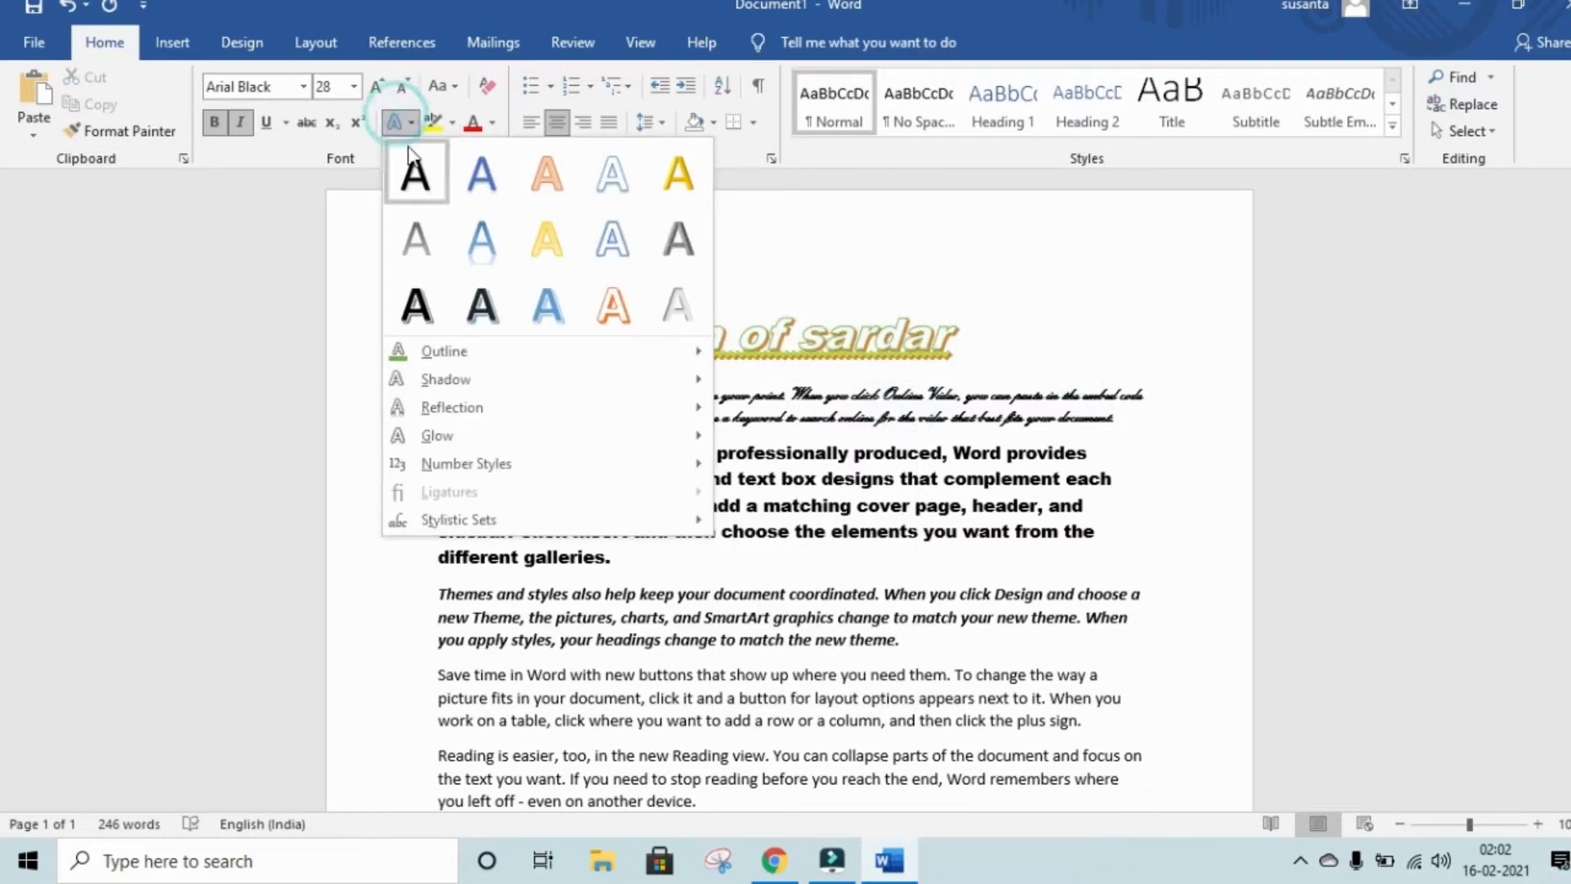
mouse_move(460, 384)
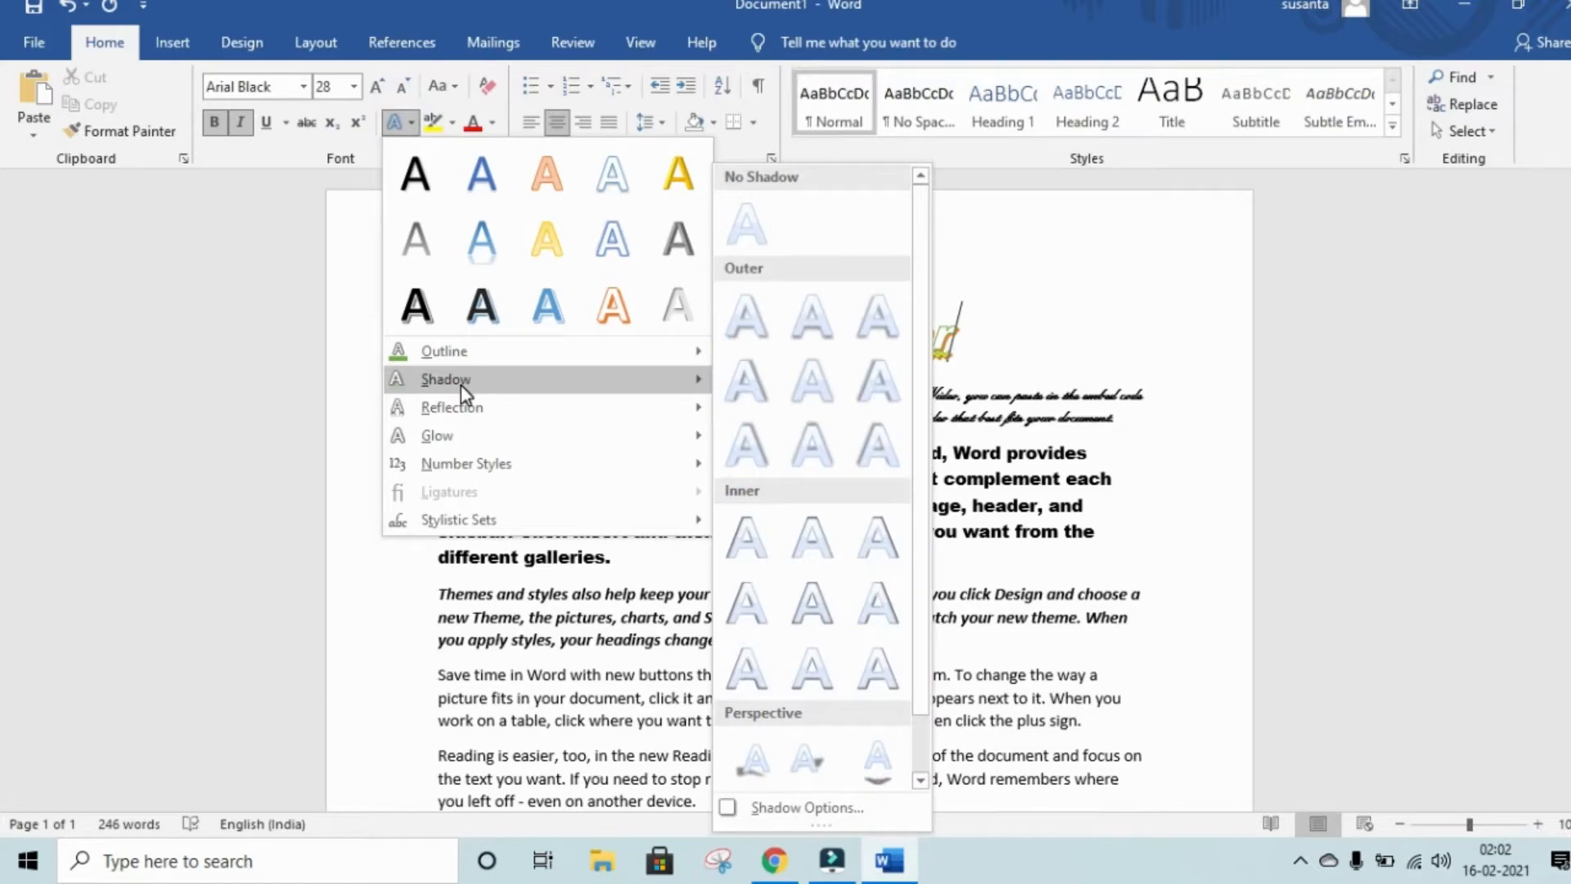
left_click(773, 380)
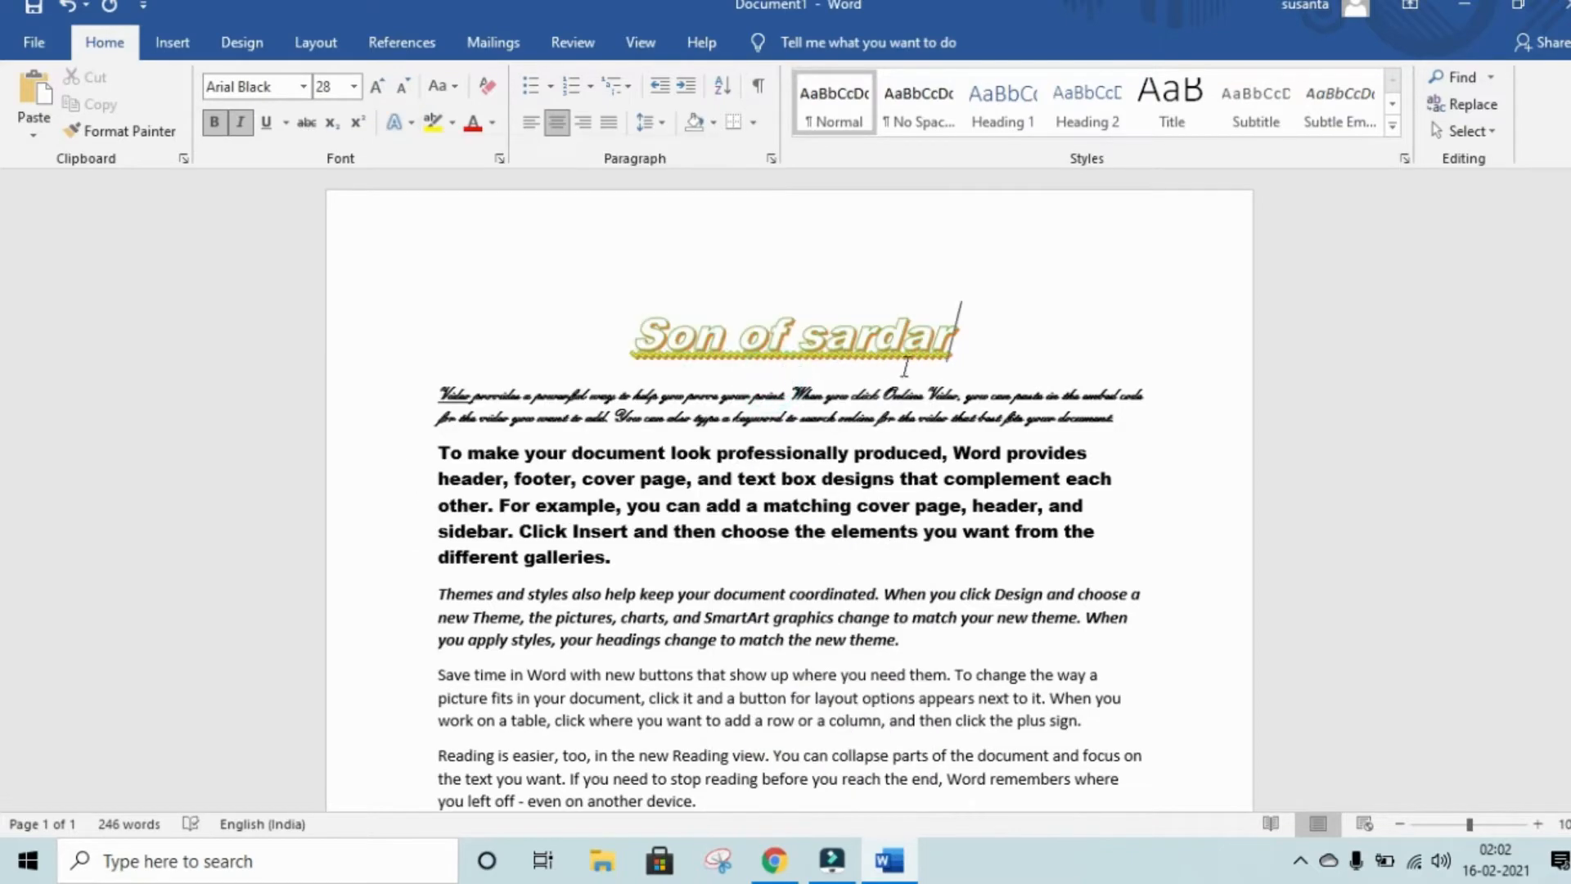
- Select the title, set its text effect to No Shadow, and deselect it
triple_click(782, 342)
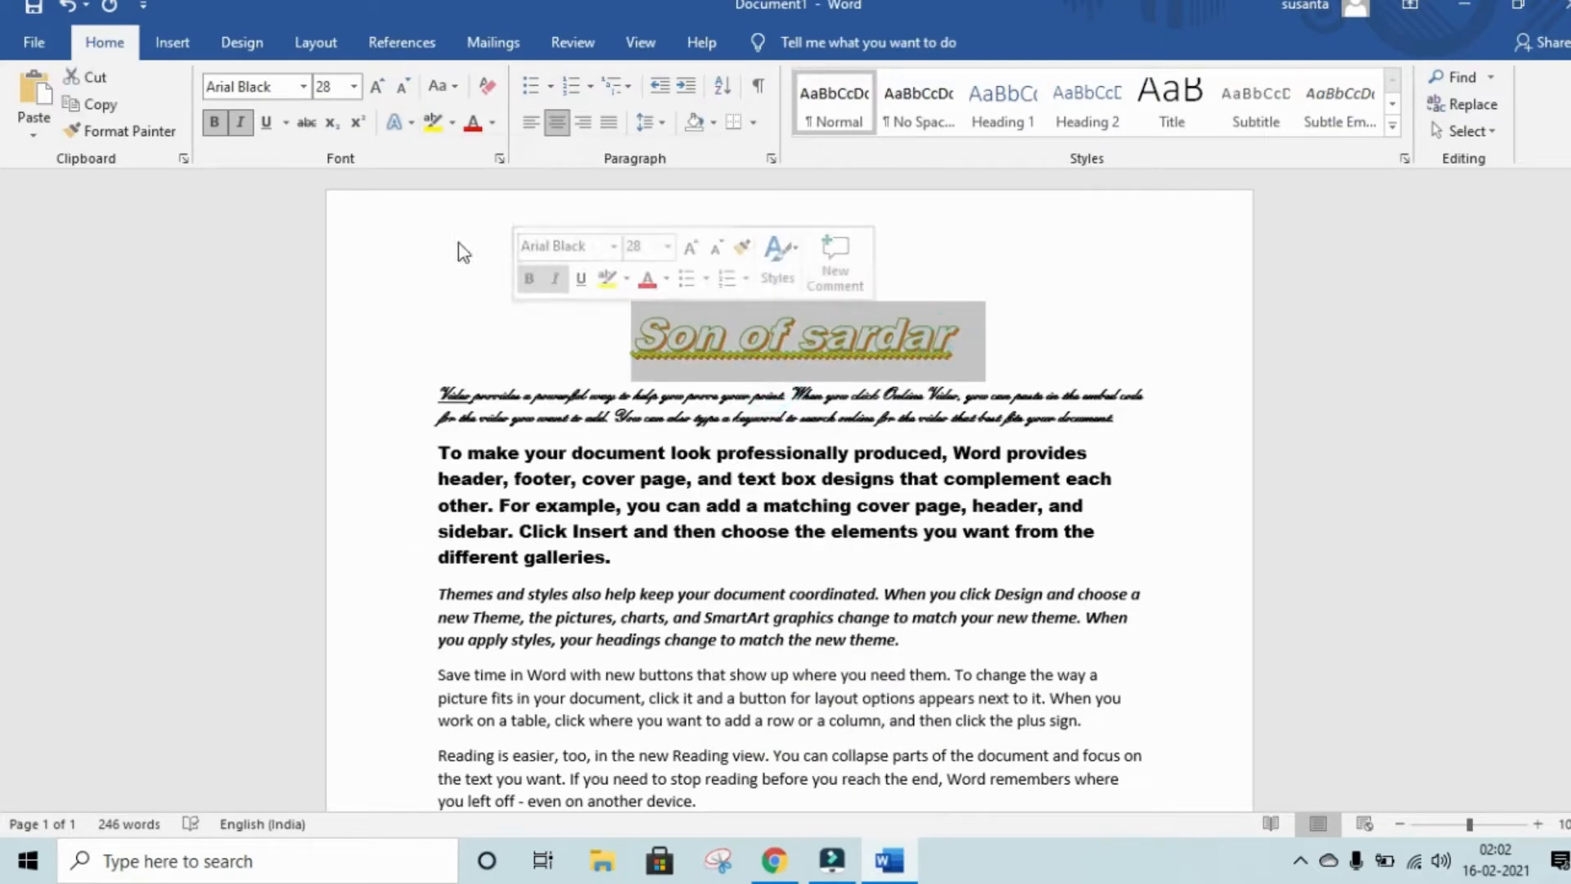
left_click(396, 123)
mouse_move(436, 383)
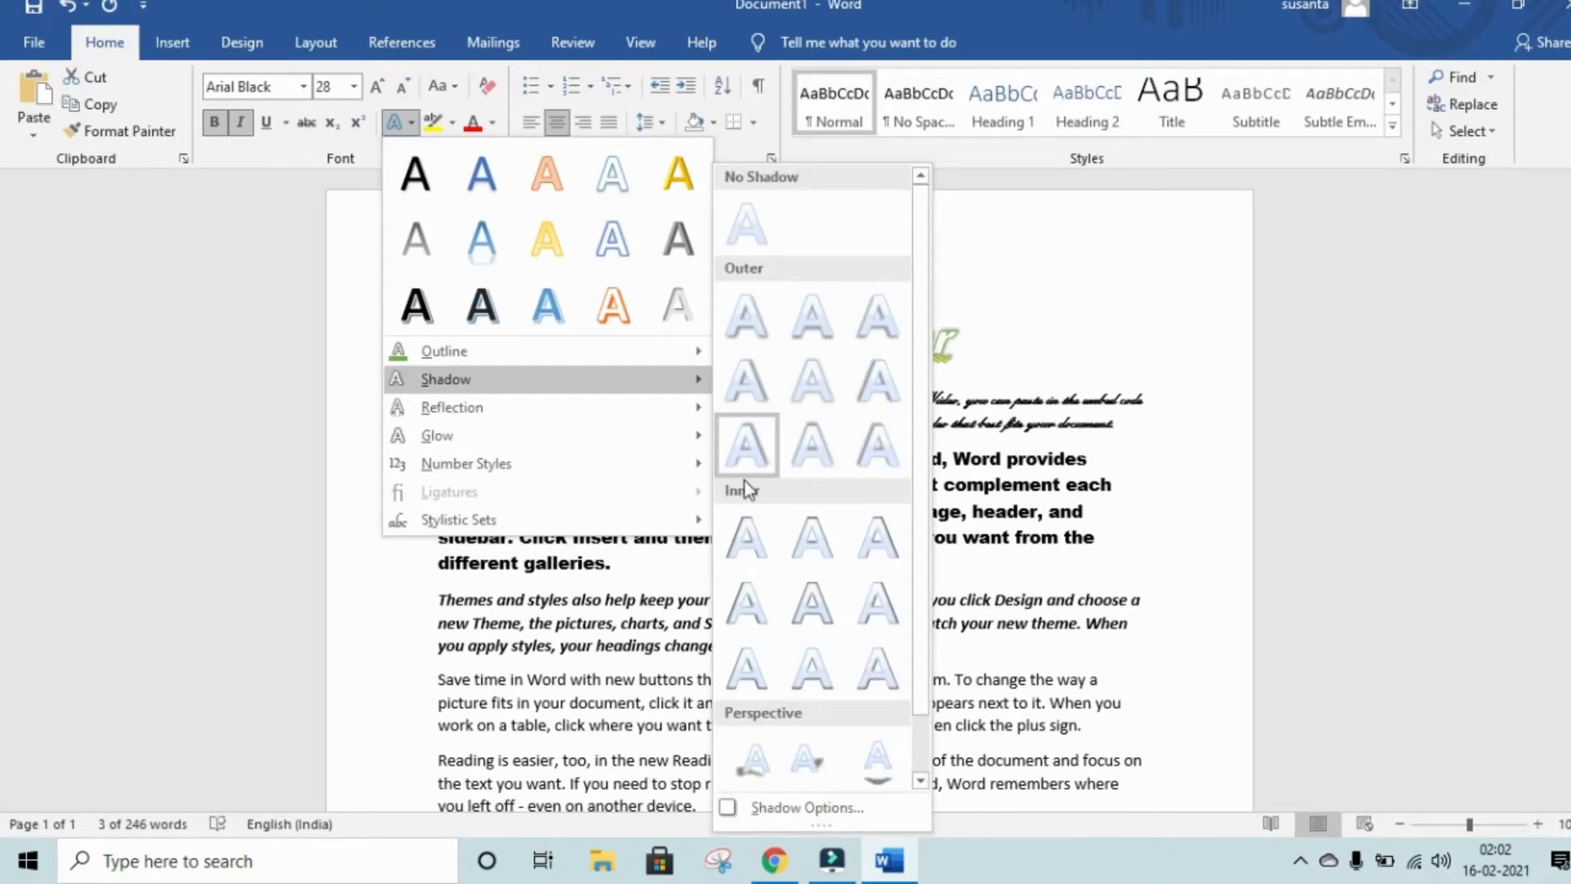
left_click(749, 244)
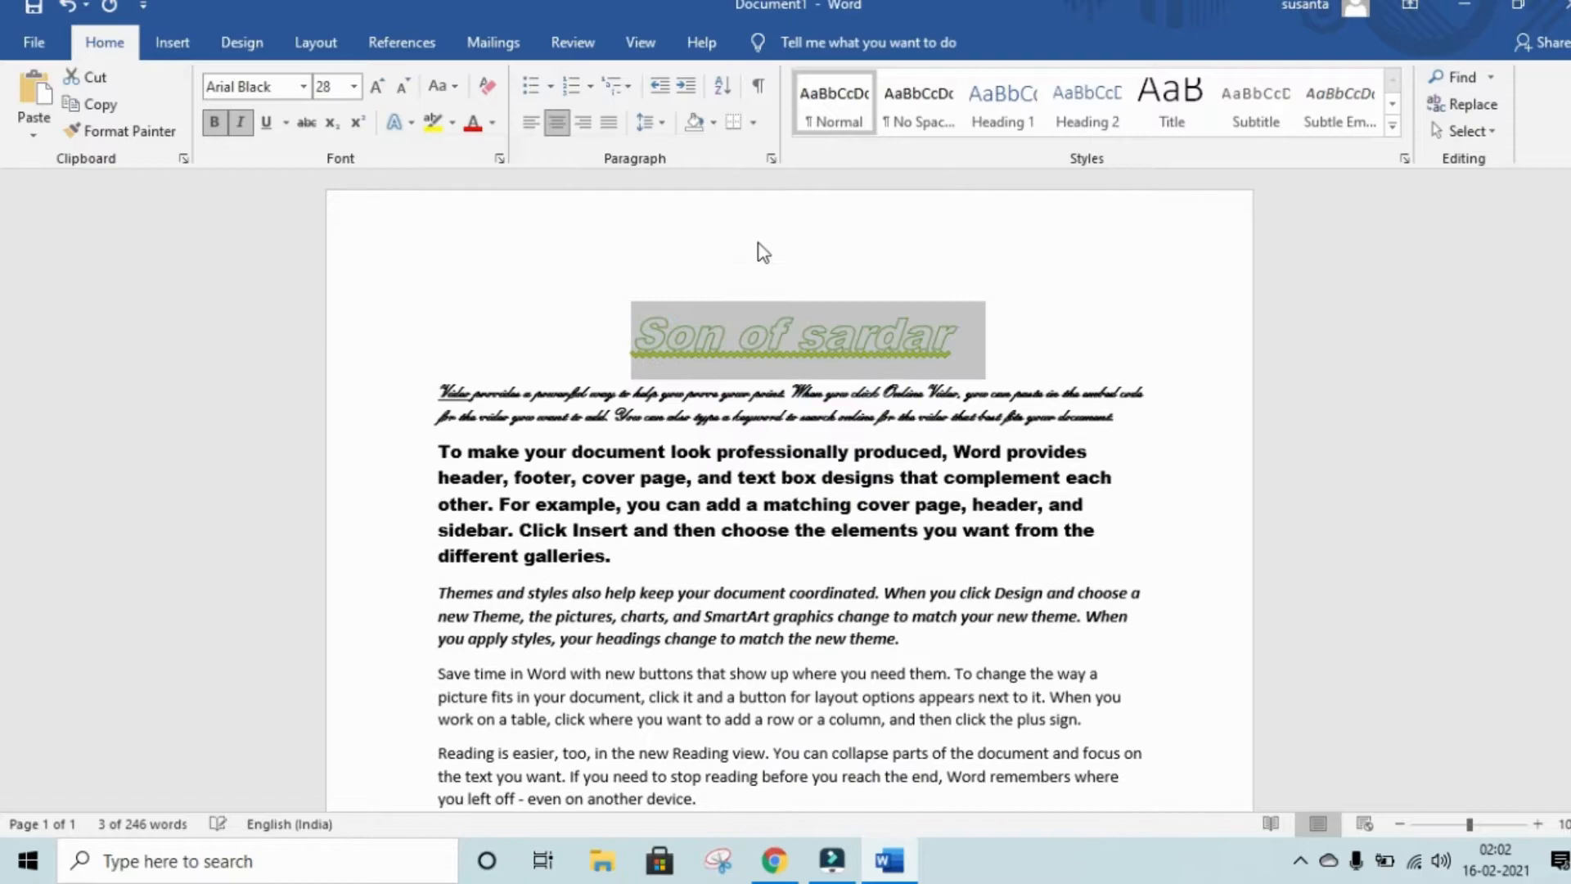
left_click(1084, 332)
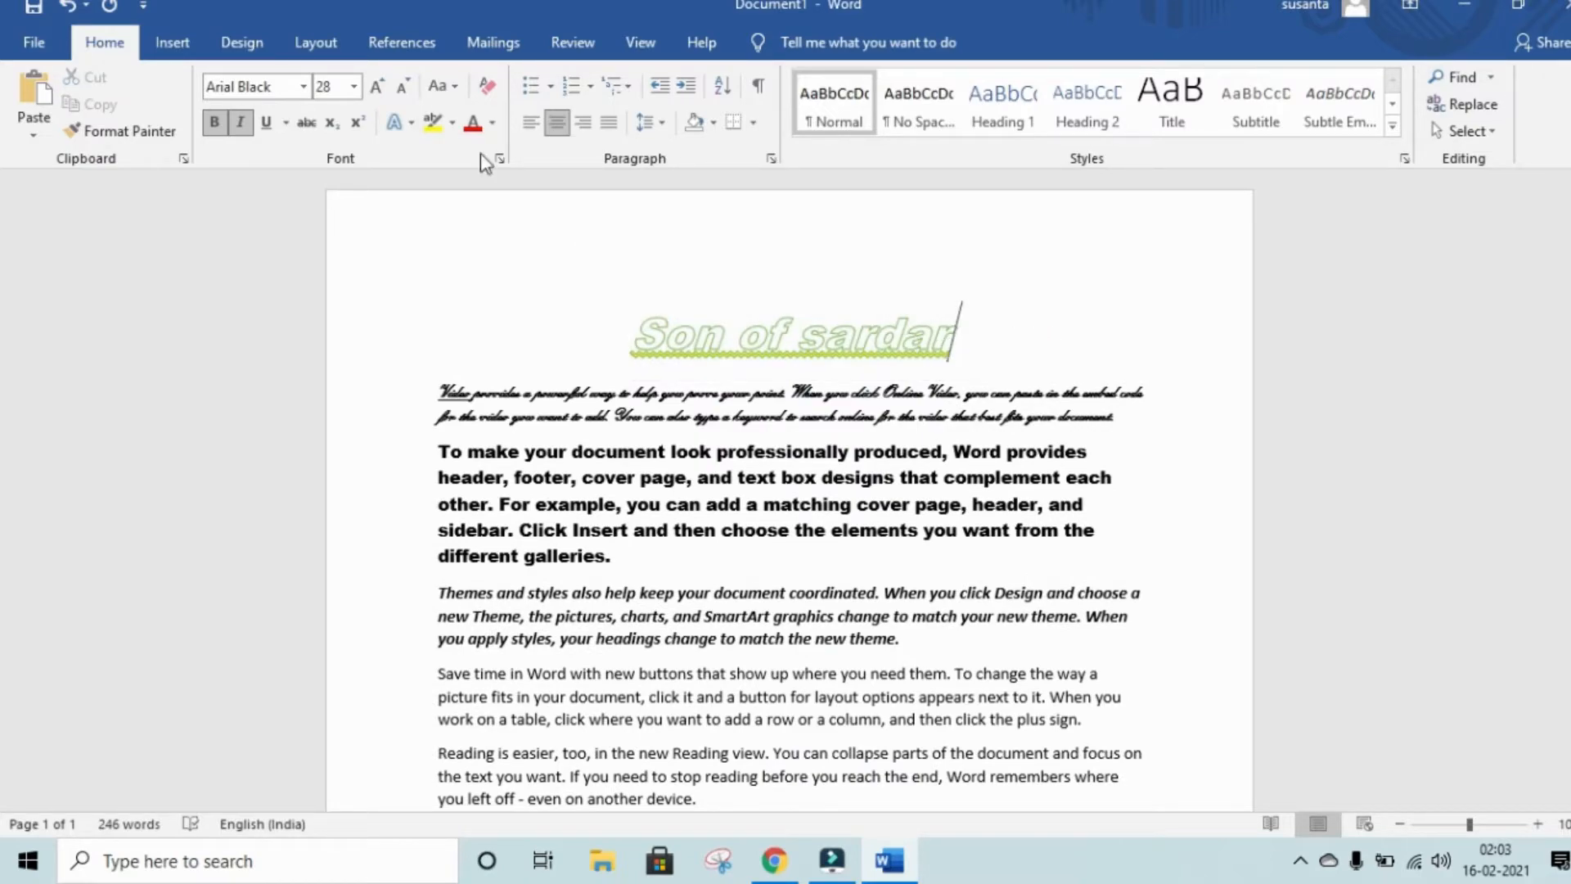
left_click(395, 122)
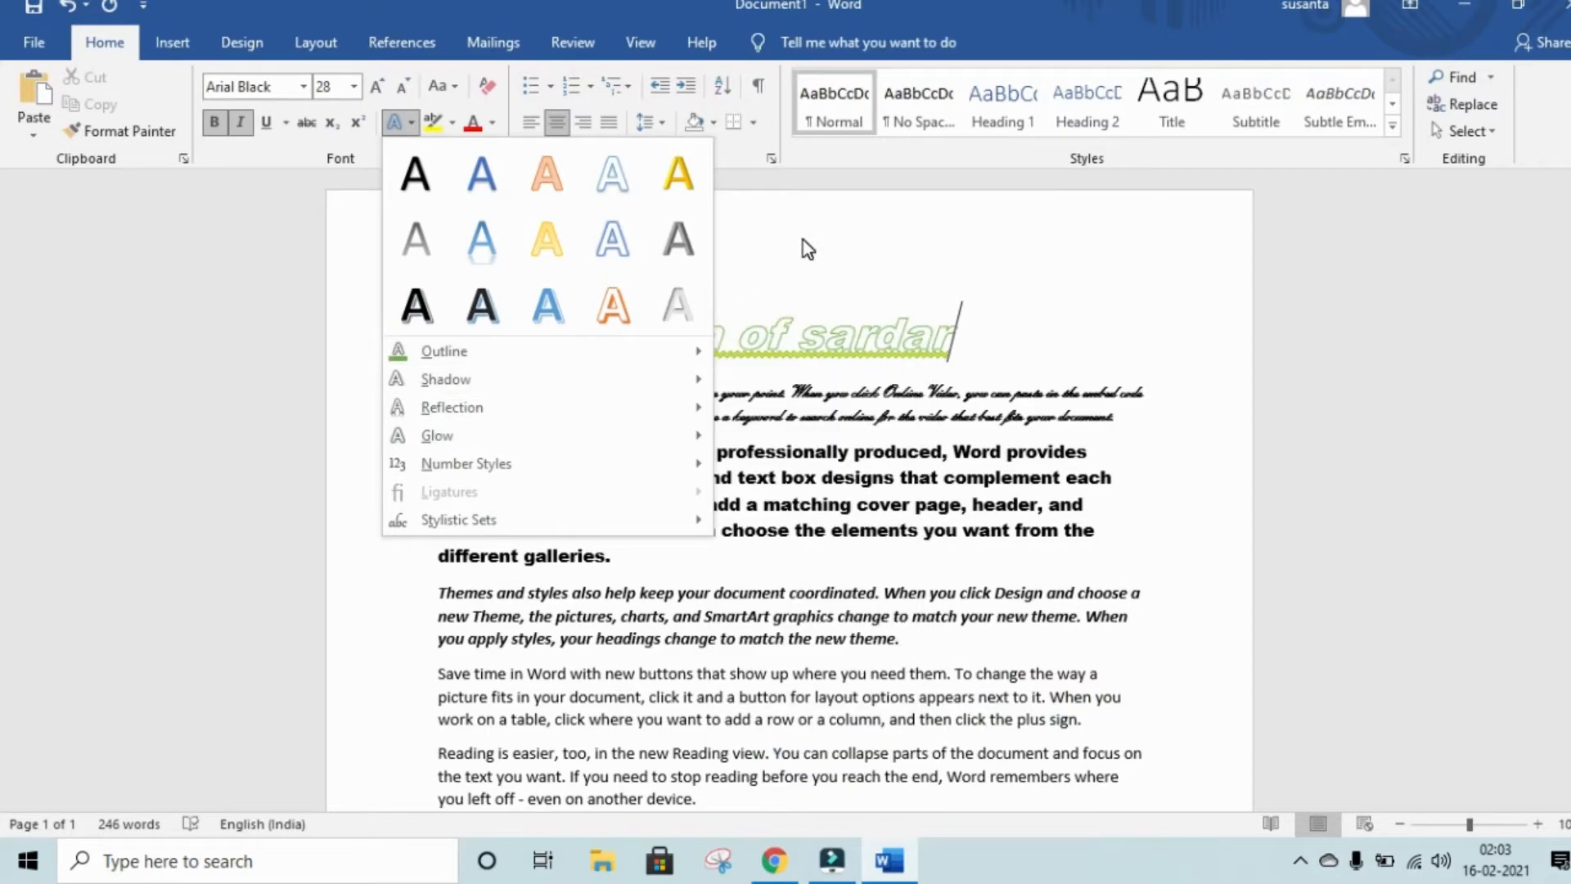
mouse_move(580, 352)
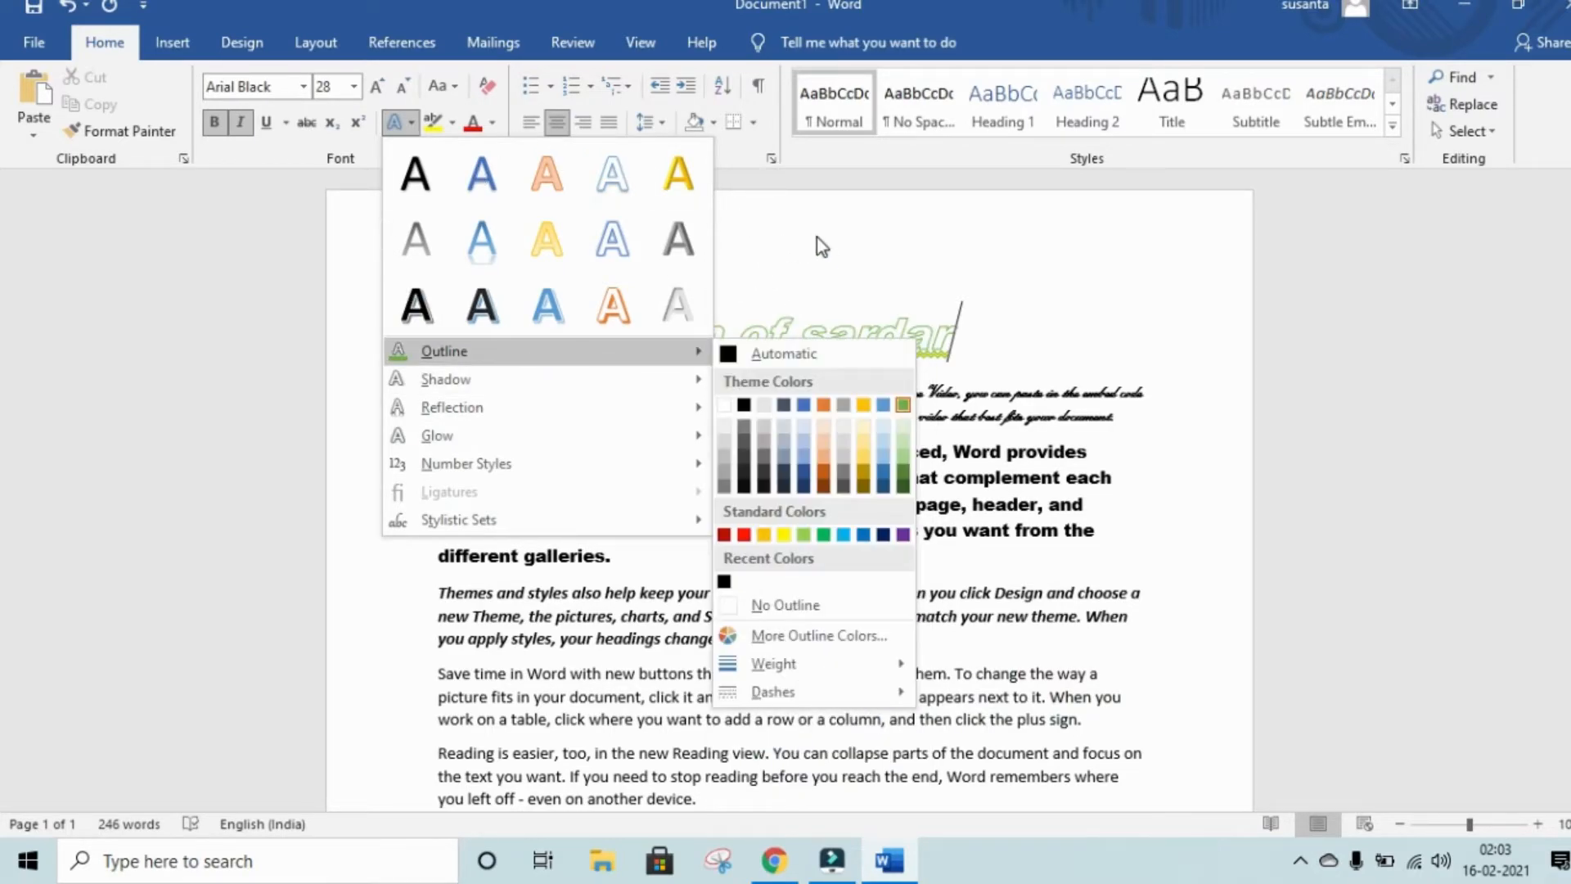
left_click(815, 236)
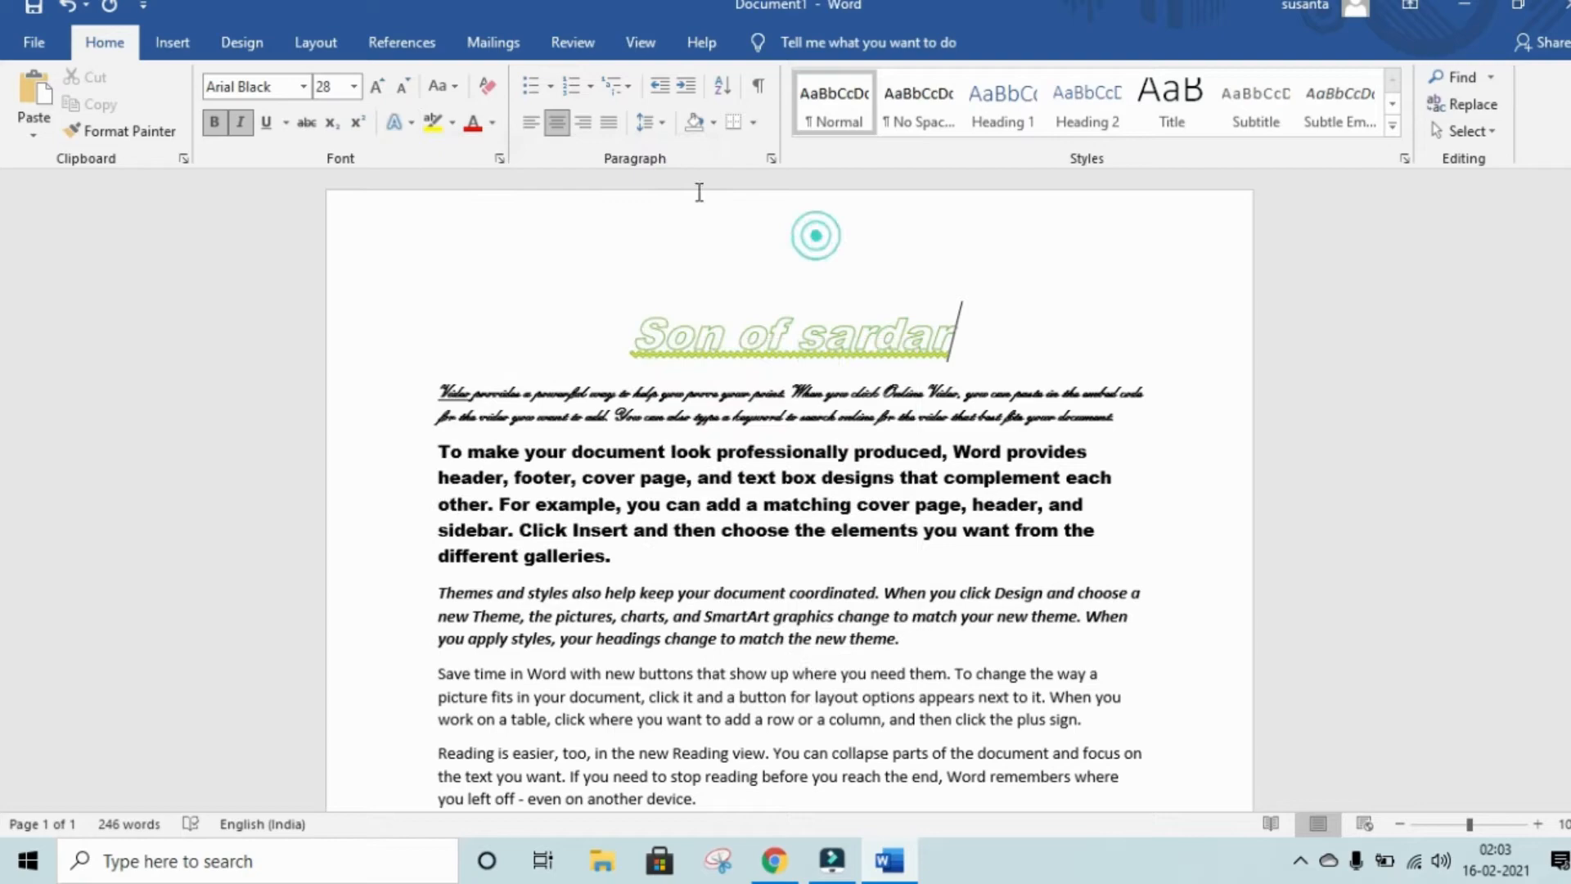
- Select the first body paragraph below the title, highlight it in yellow, and deselect it
left_click(453, 124)
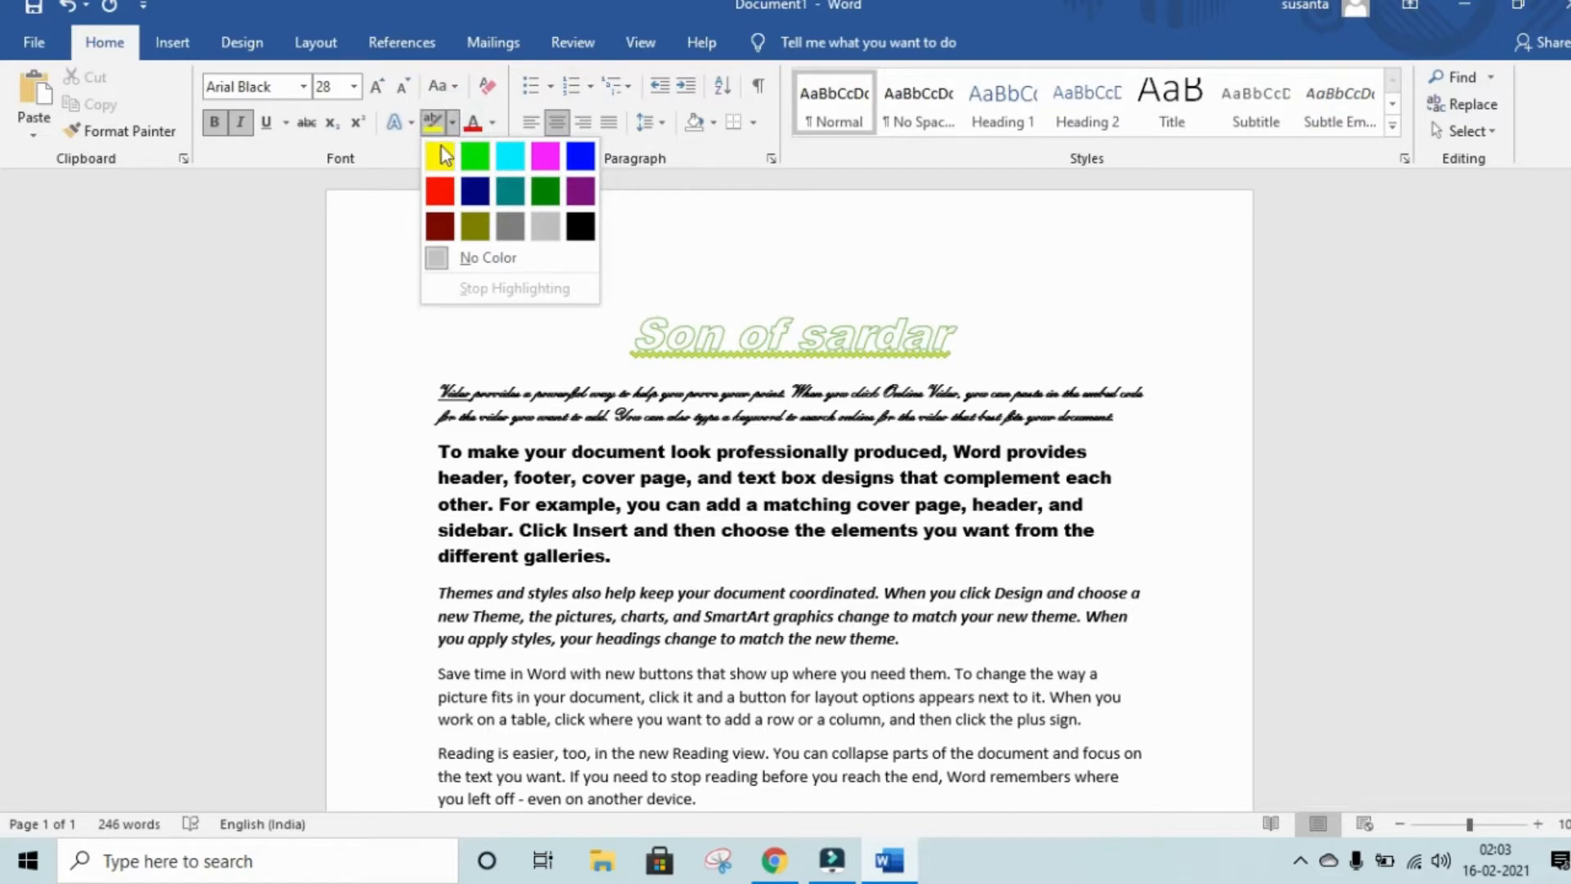
left_click(982, 327)
left_click_drag(1133, 416, 359, 385)
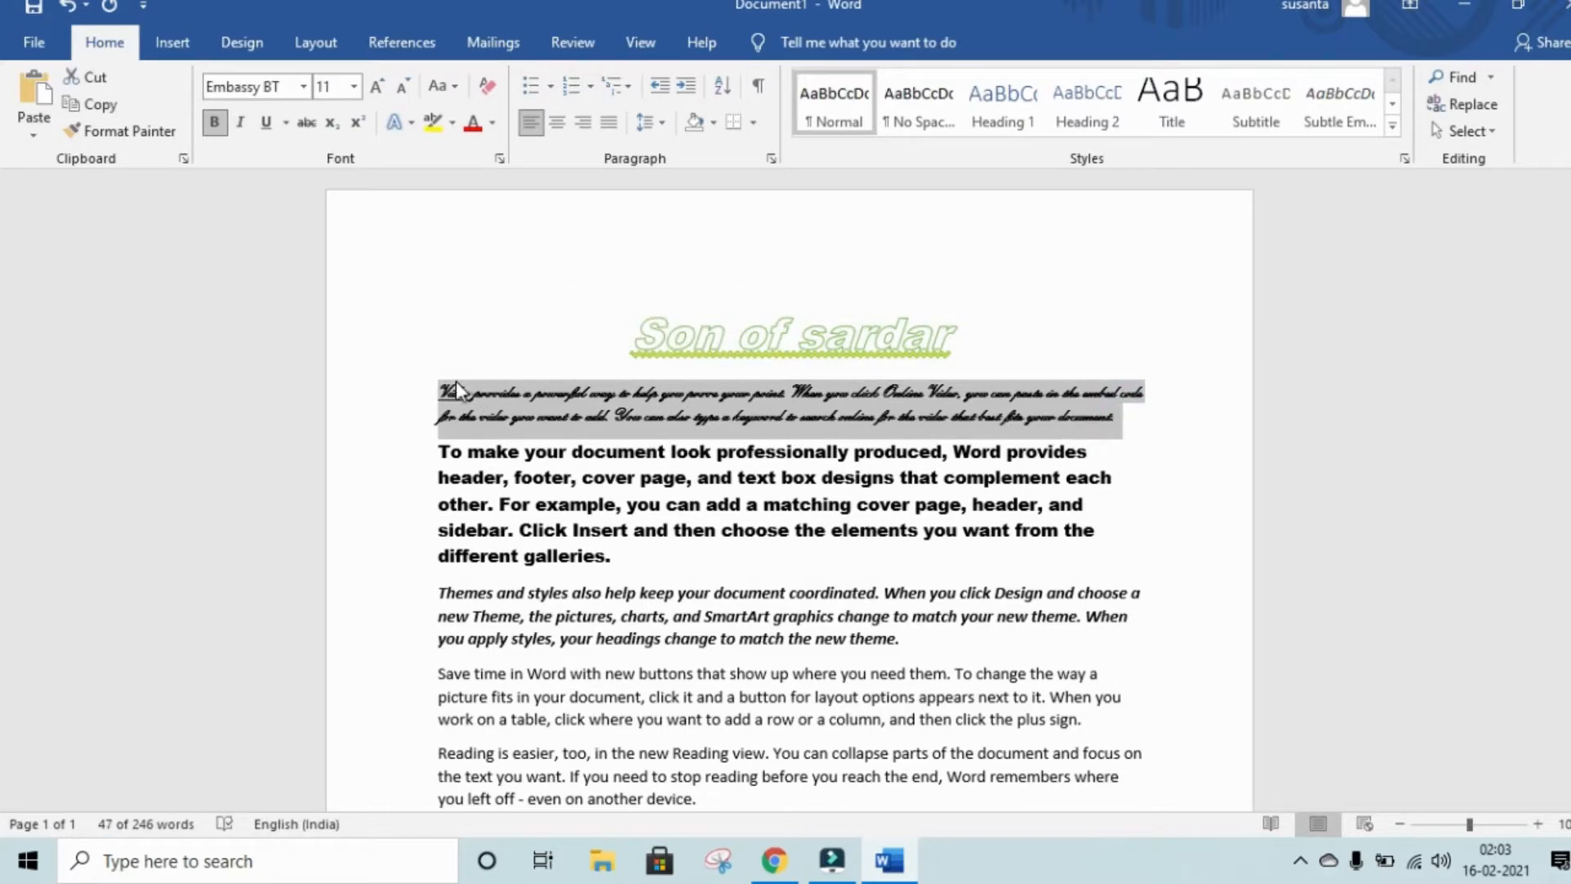
scroll(848, 324, "down", 2)
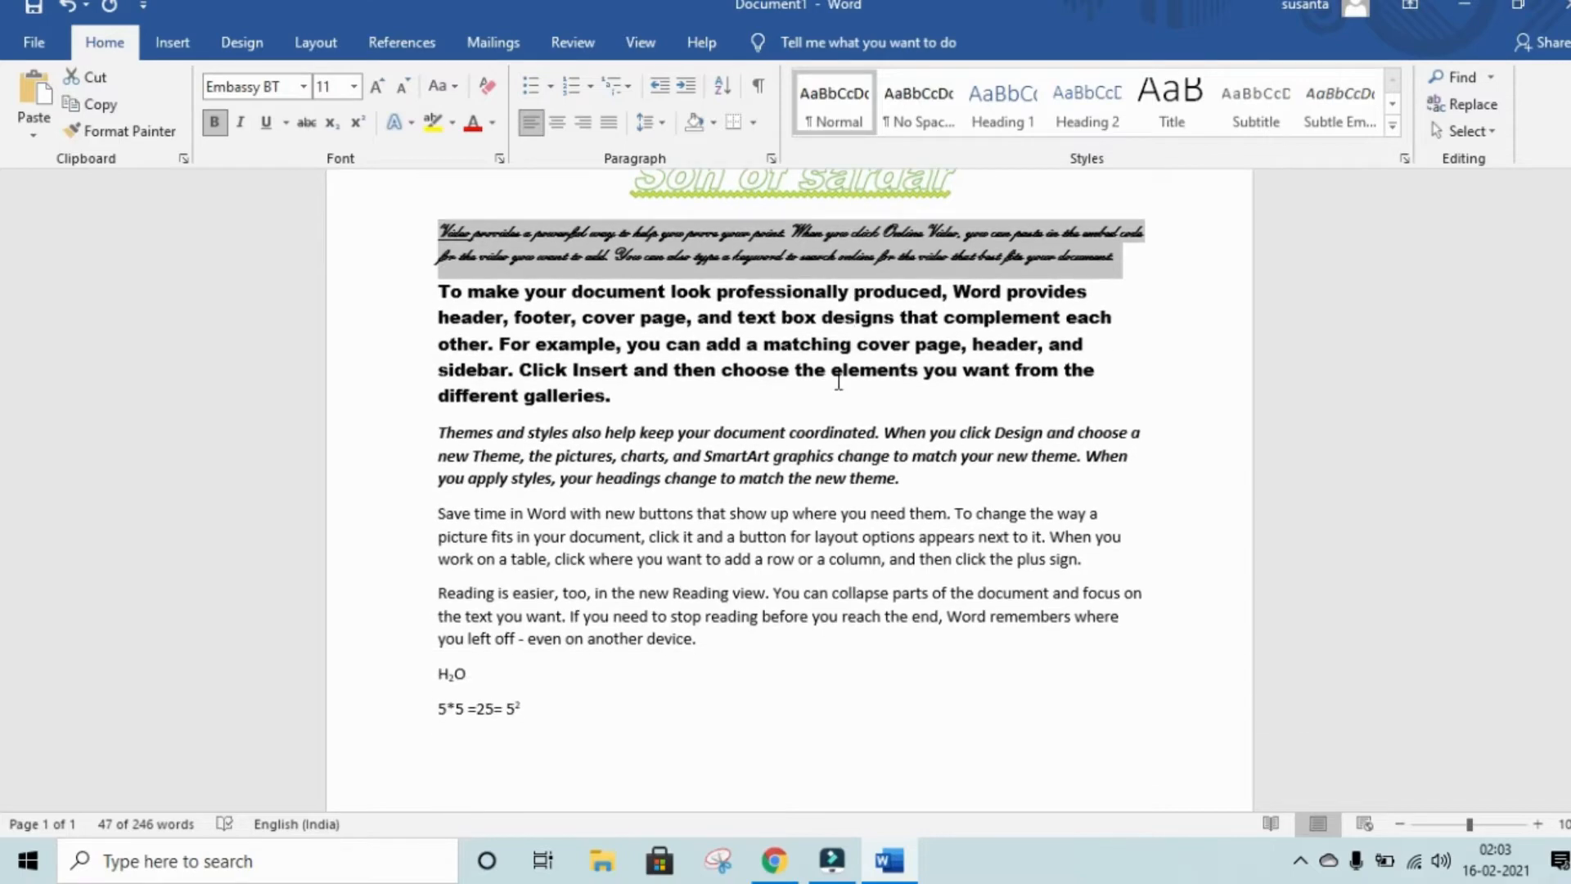
scroll(931, 253, "up", 1)
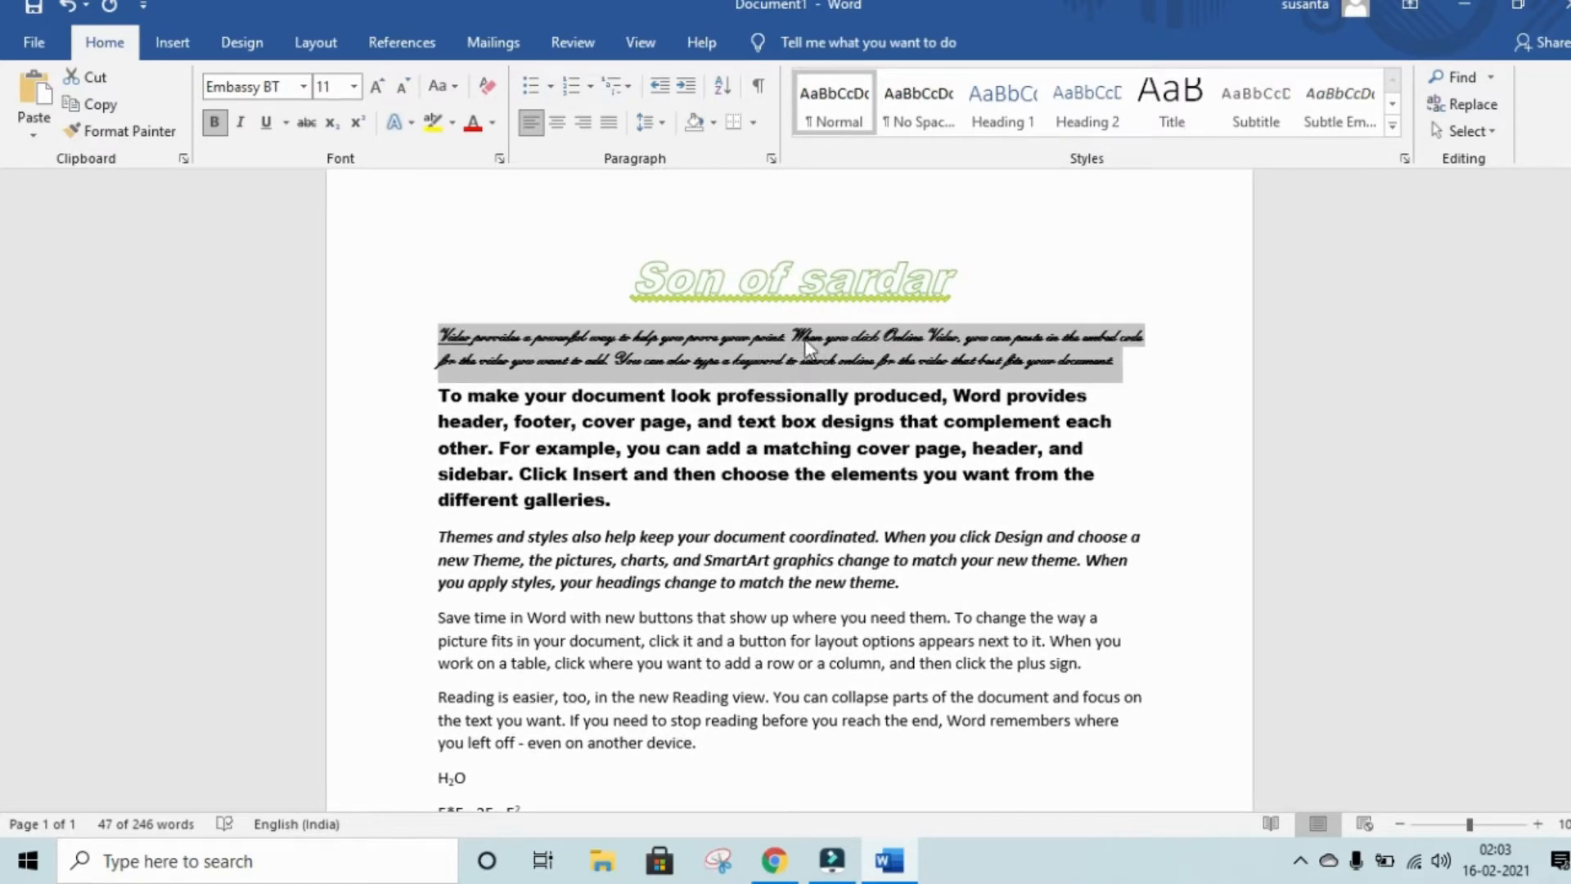
left_click(433, 125)
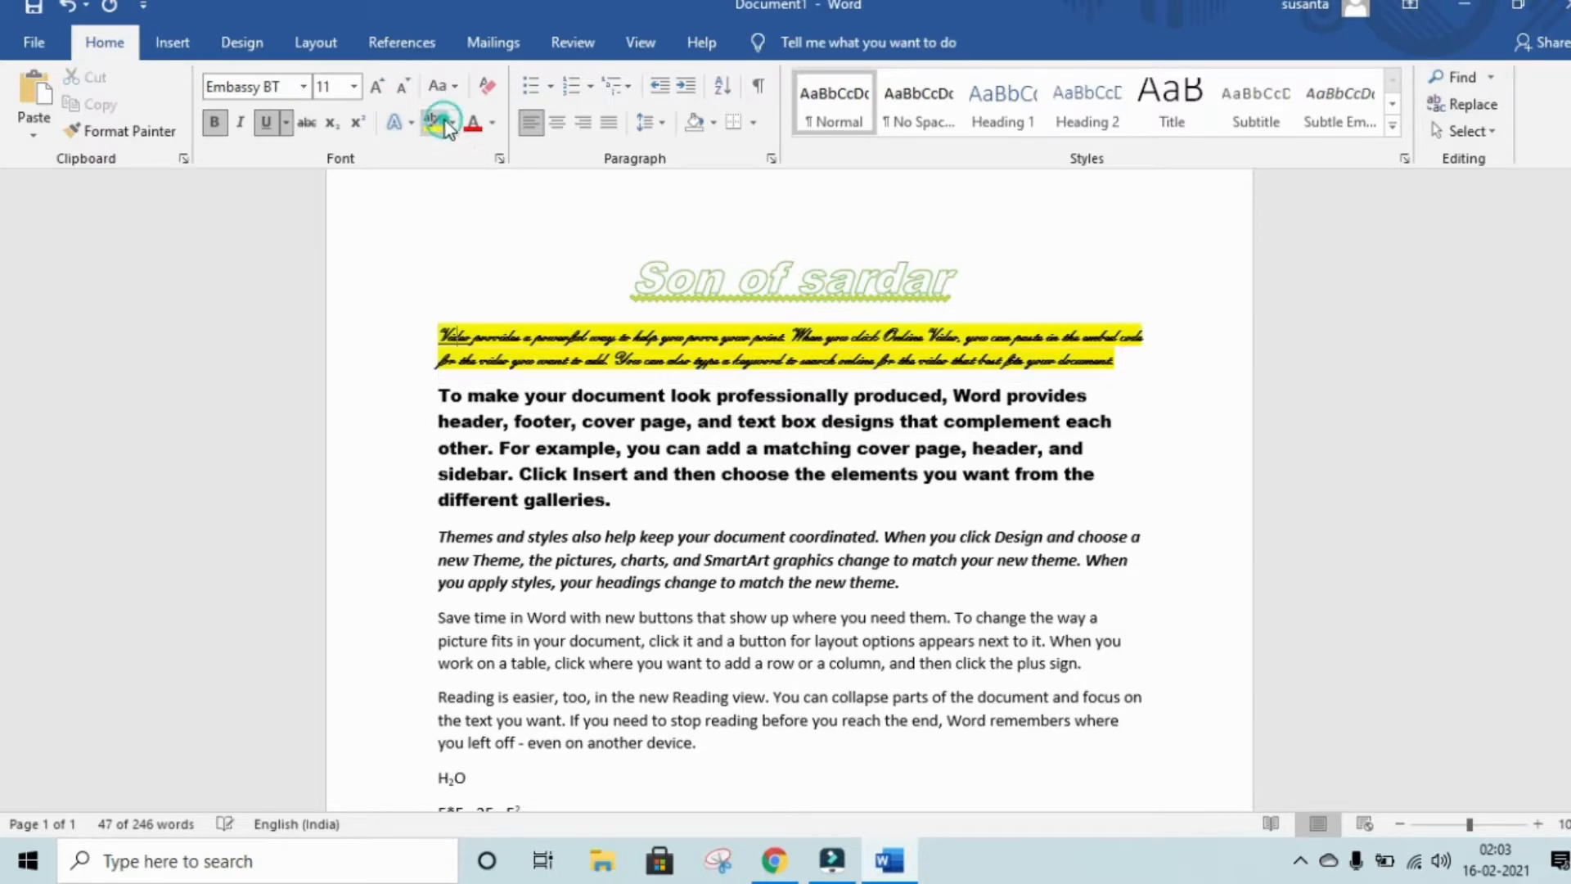
key("Left")
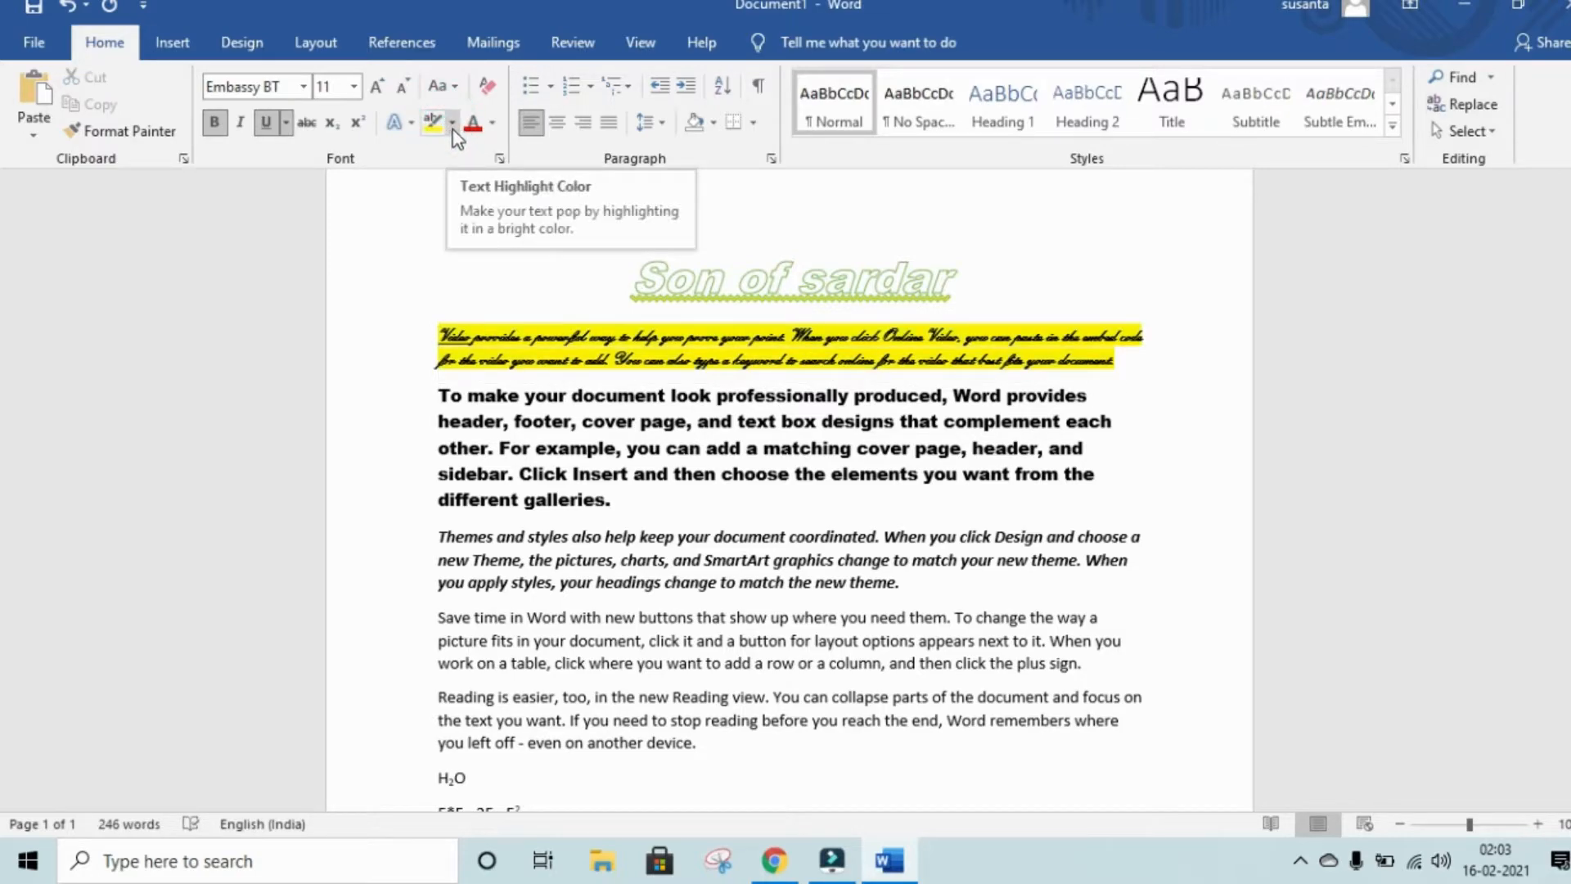
- Set the highlighter to dark green and highlight the first body paragraph and the "Themes and styles" paragraph
left_click(453, 126)
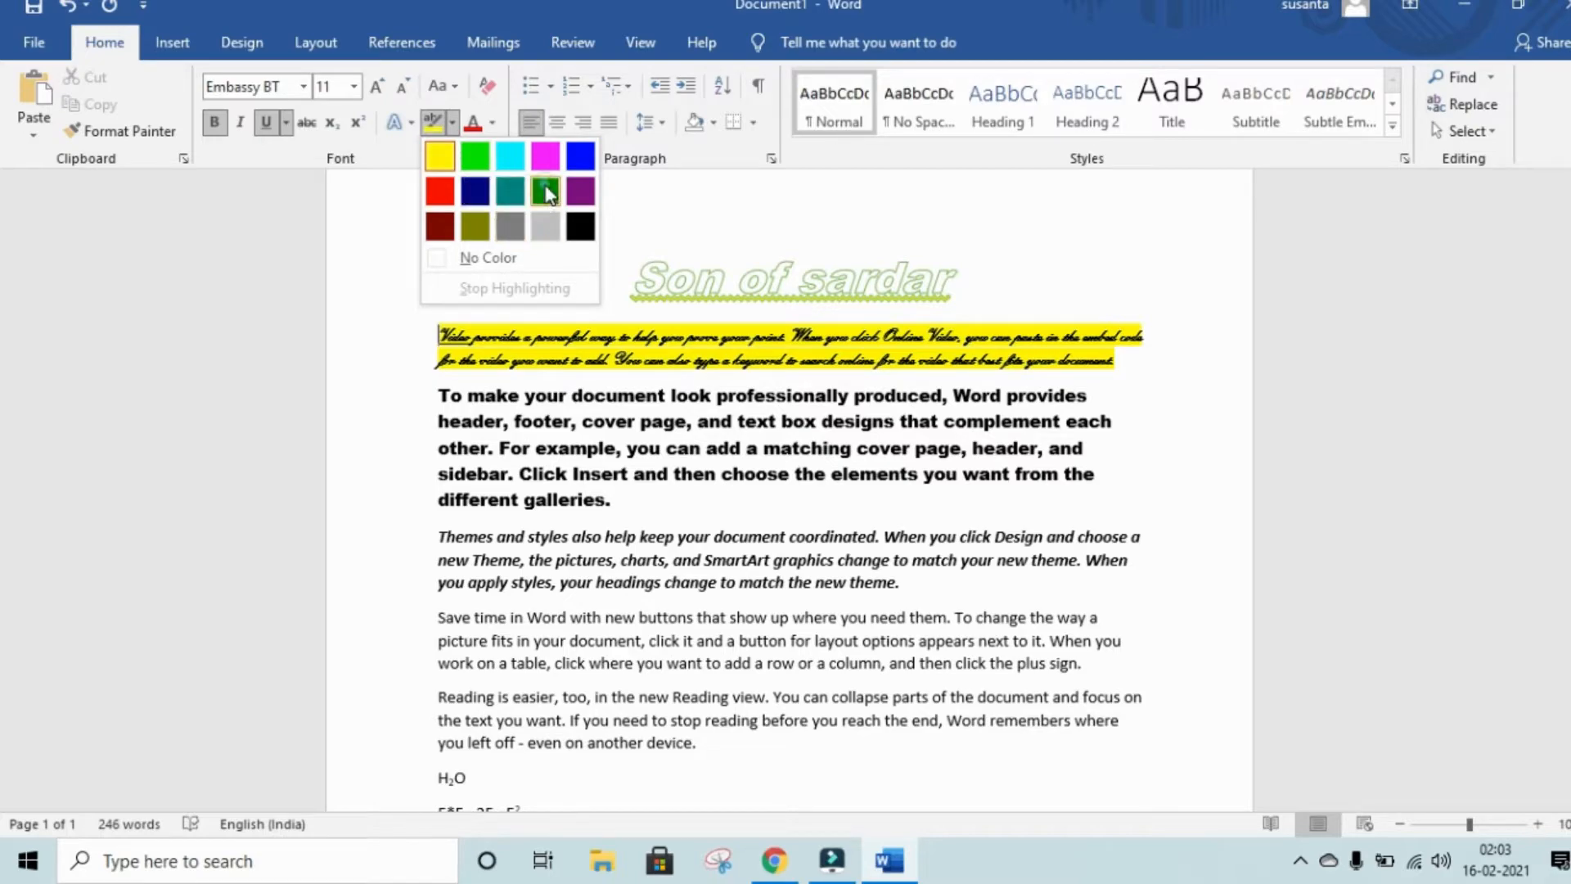
left_click(546, 192)
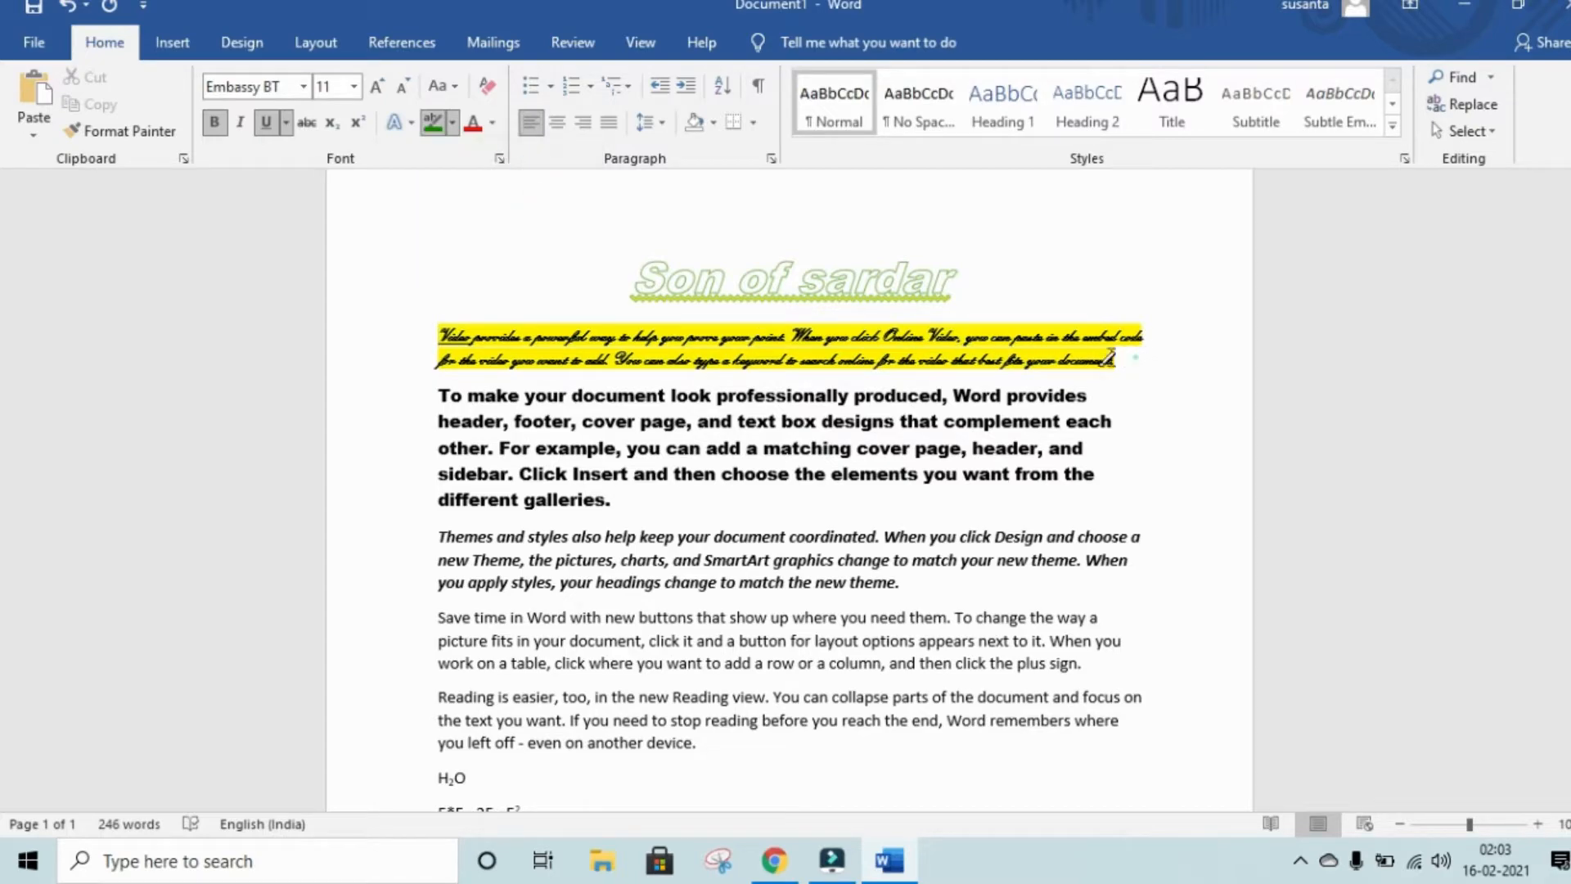
left_click_drag(1110, 358, 438, 329)
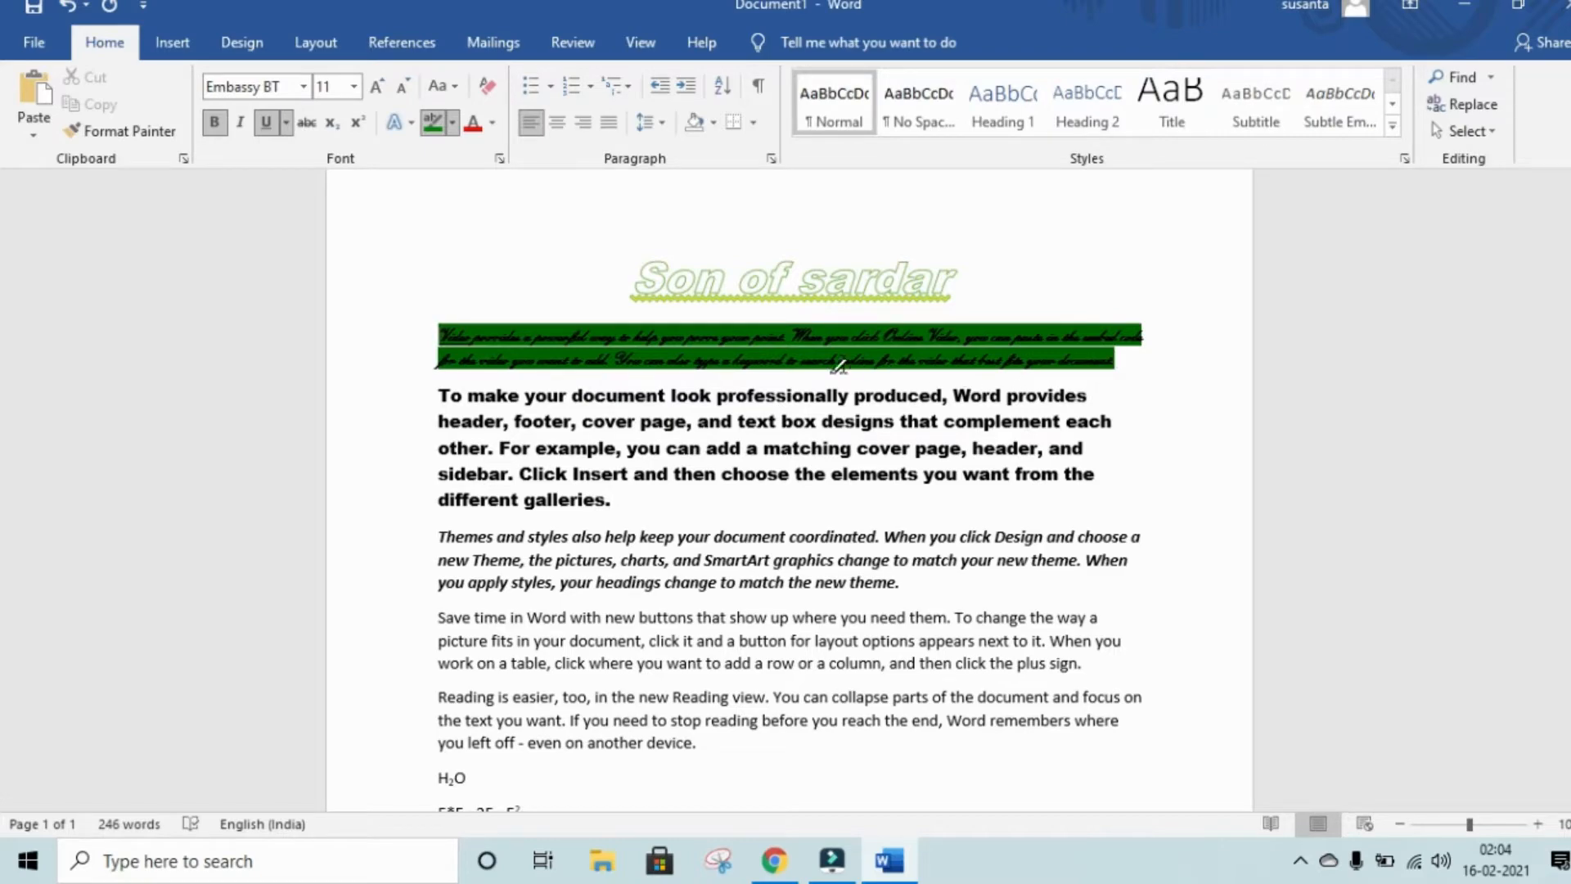
mouse_move(436, 532)
left_mouse_down()
mouse_move(538, 589)
mouse_move(910, 582)
left_mouse_up()
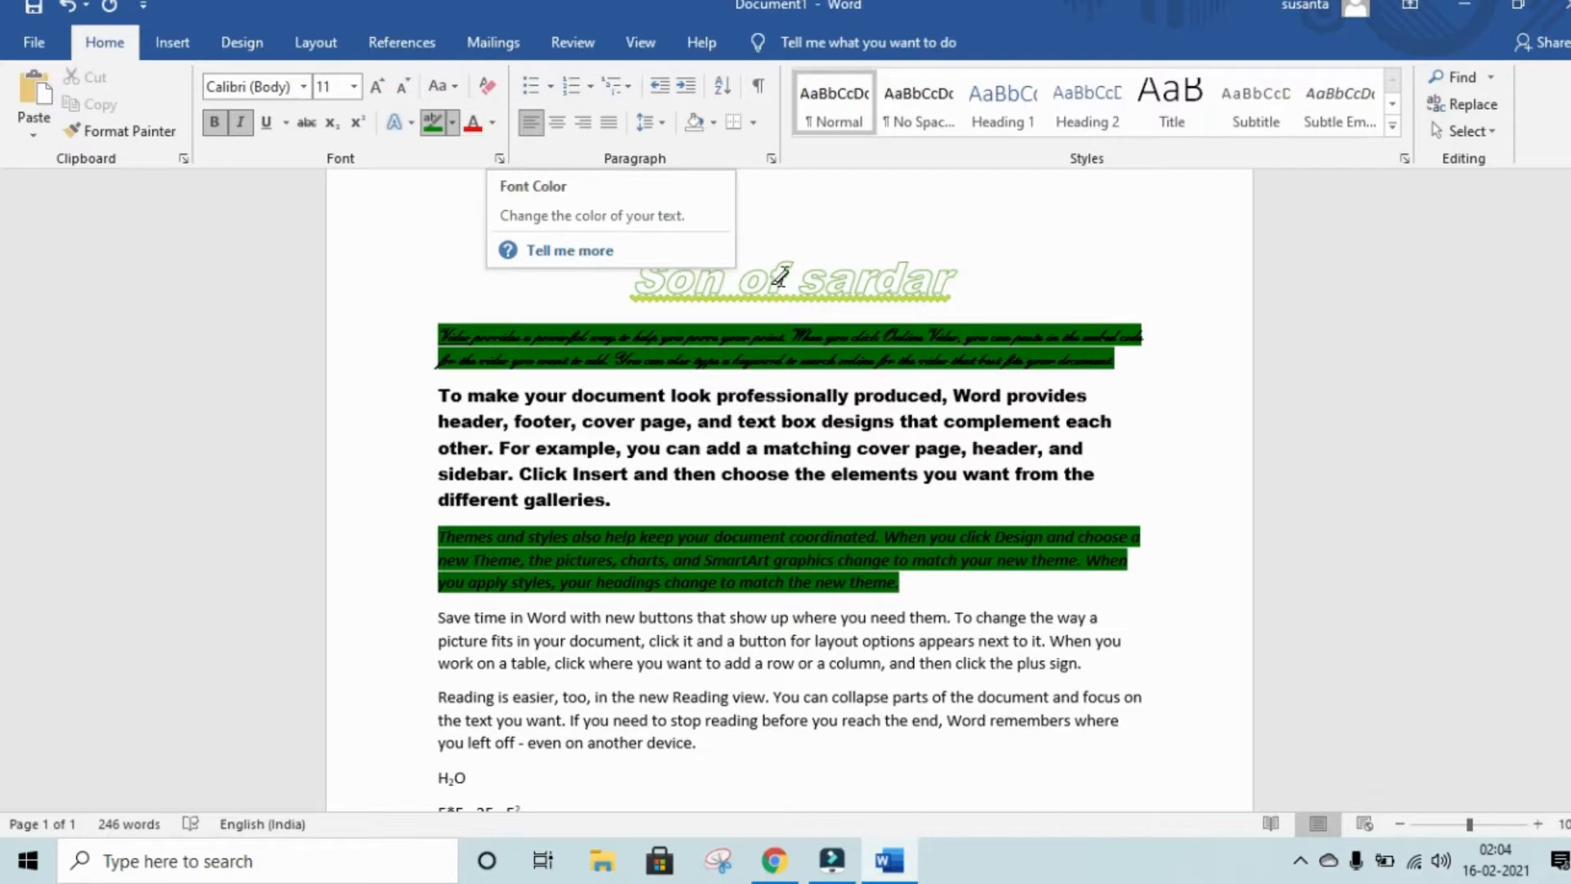
- Select the title, set its font colour to a darker shade of the green theme colour, and deselect it
left_click(493, 123)
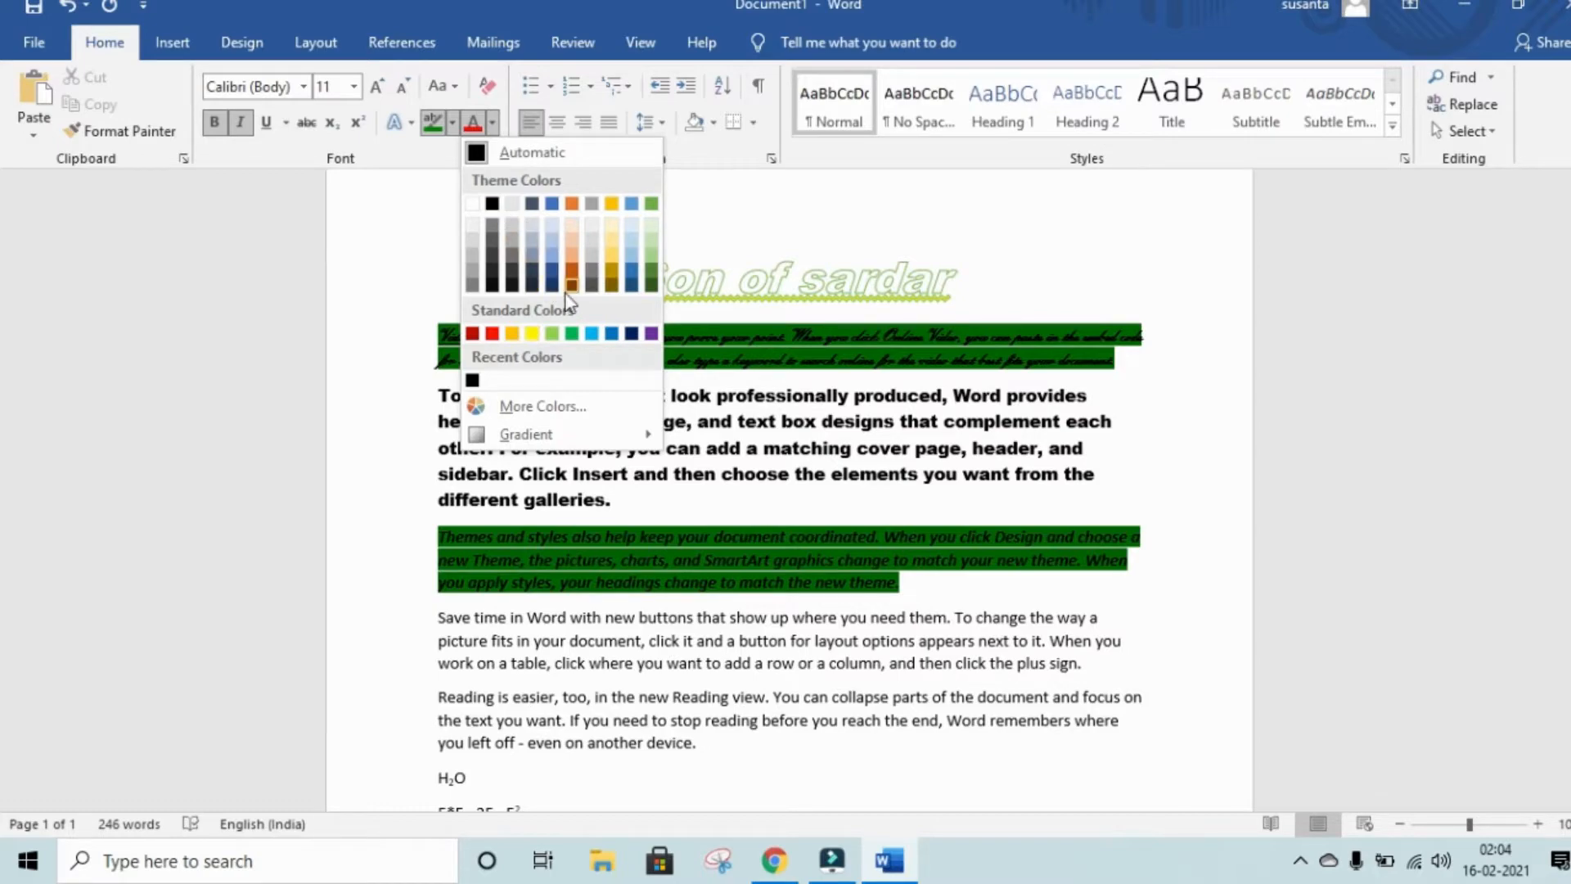
left_click(570, 333)
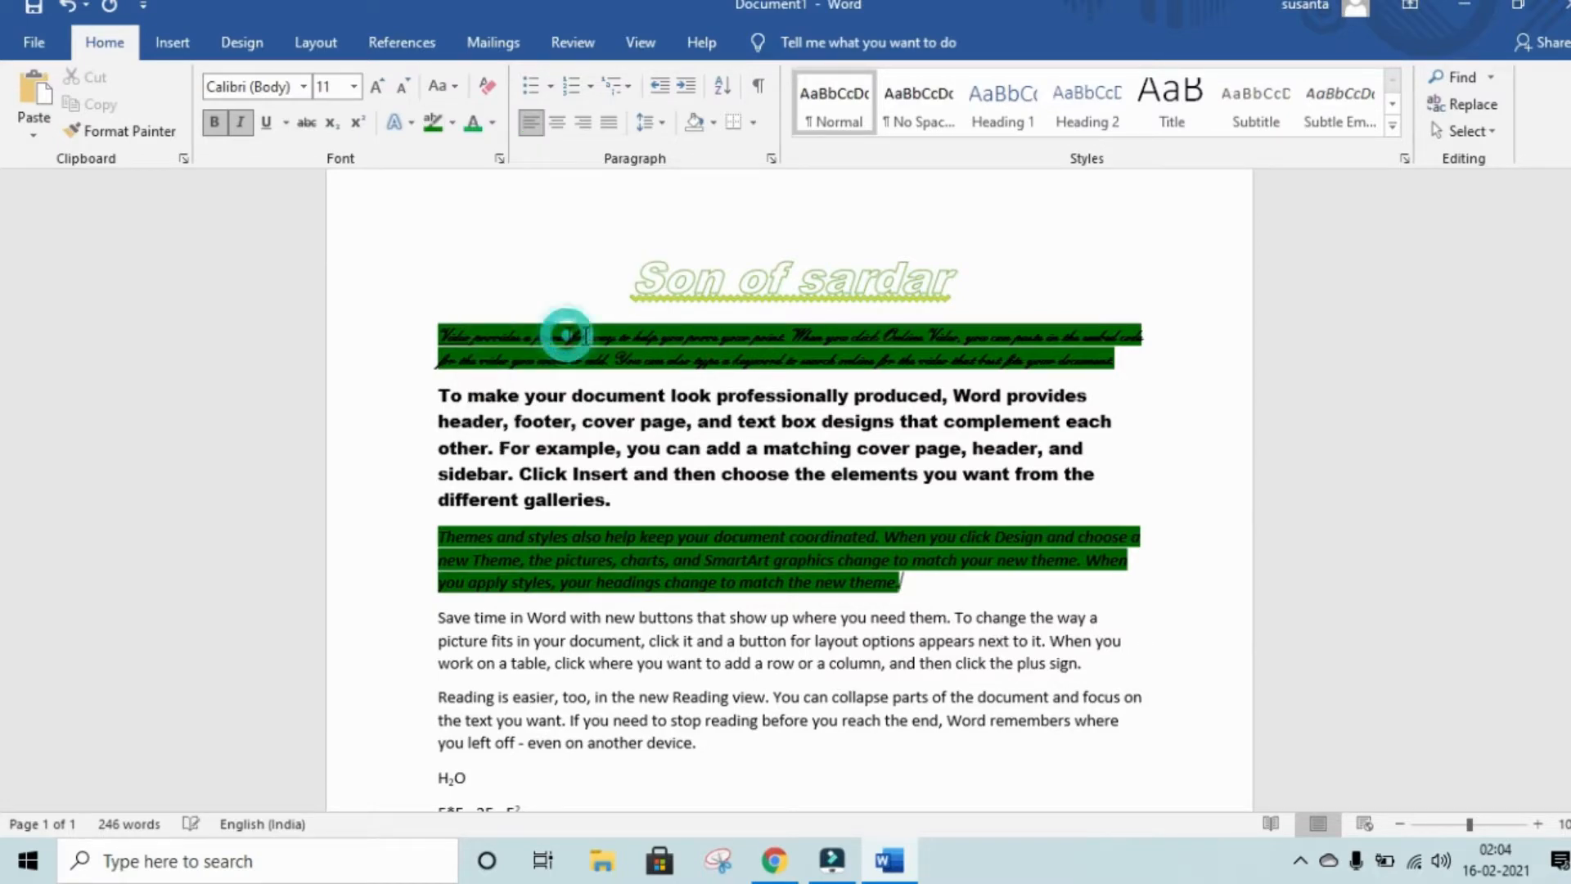
left_click_drag(982, 281, 595, 260)
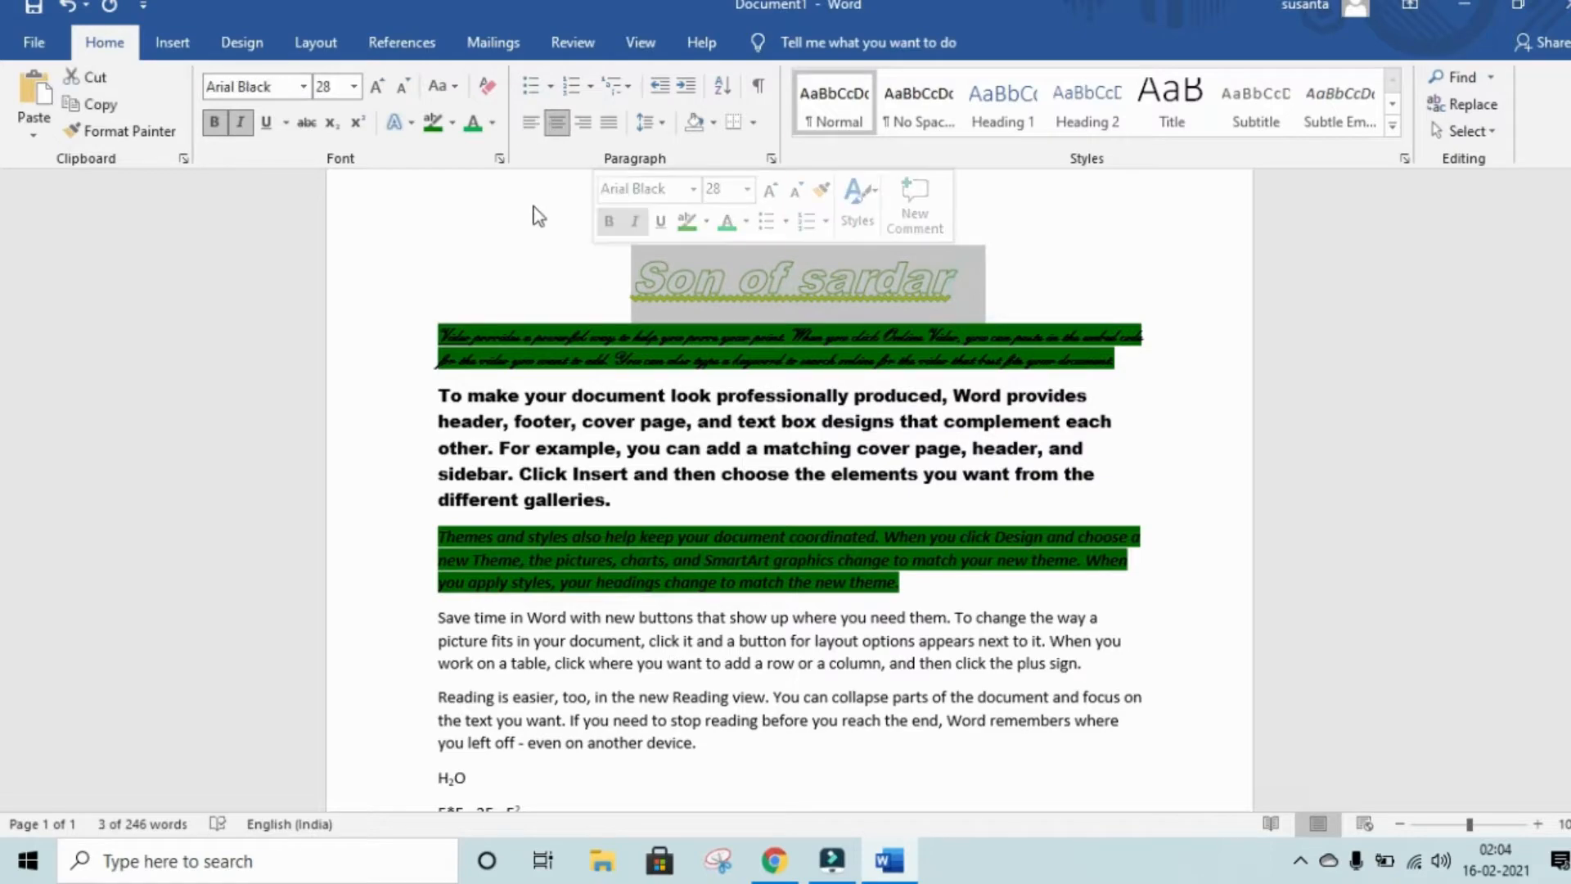
left_click(492, 124)
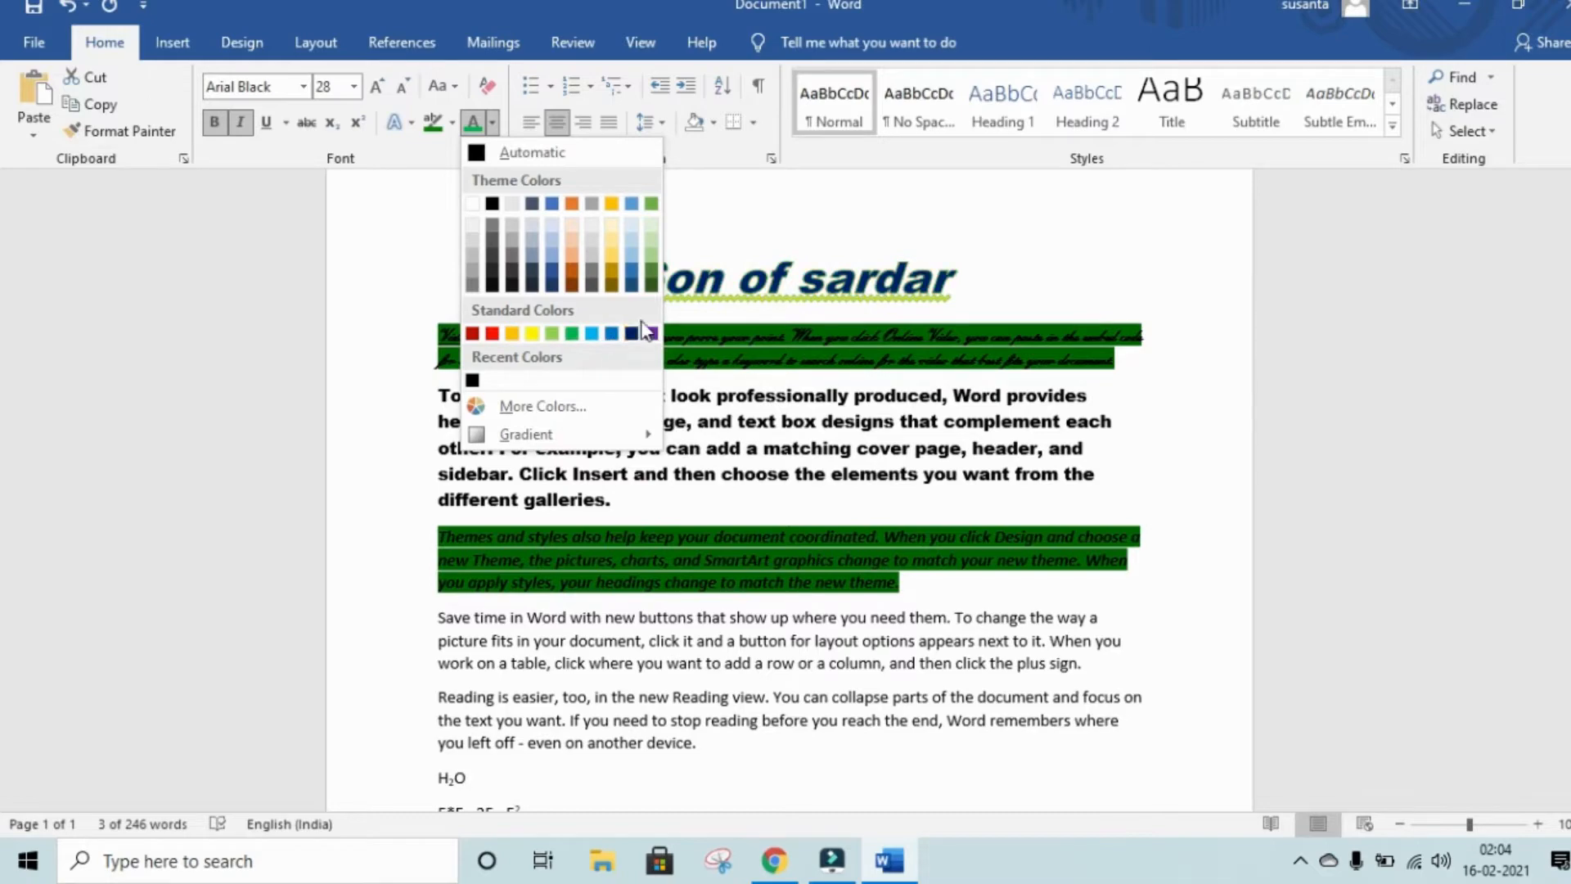
left_click(635, 274)
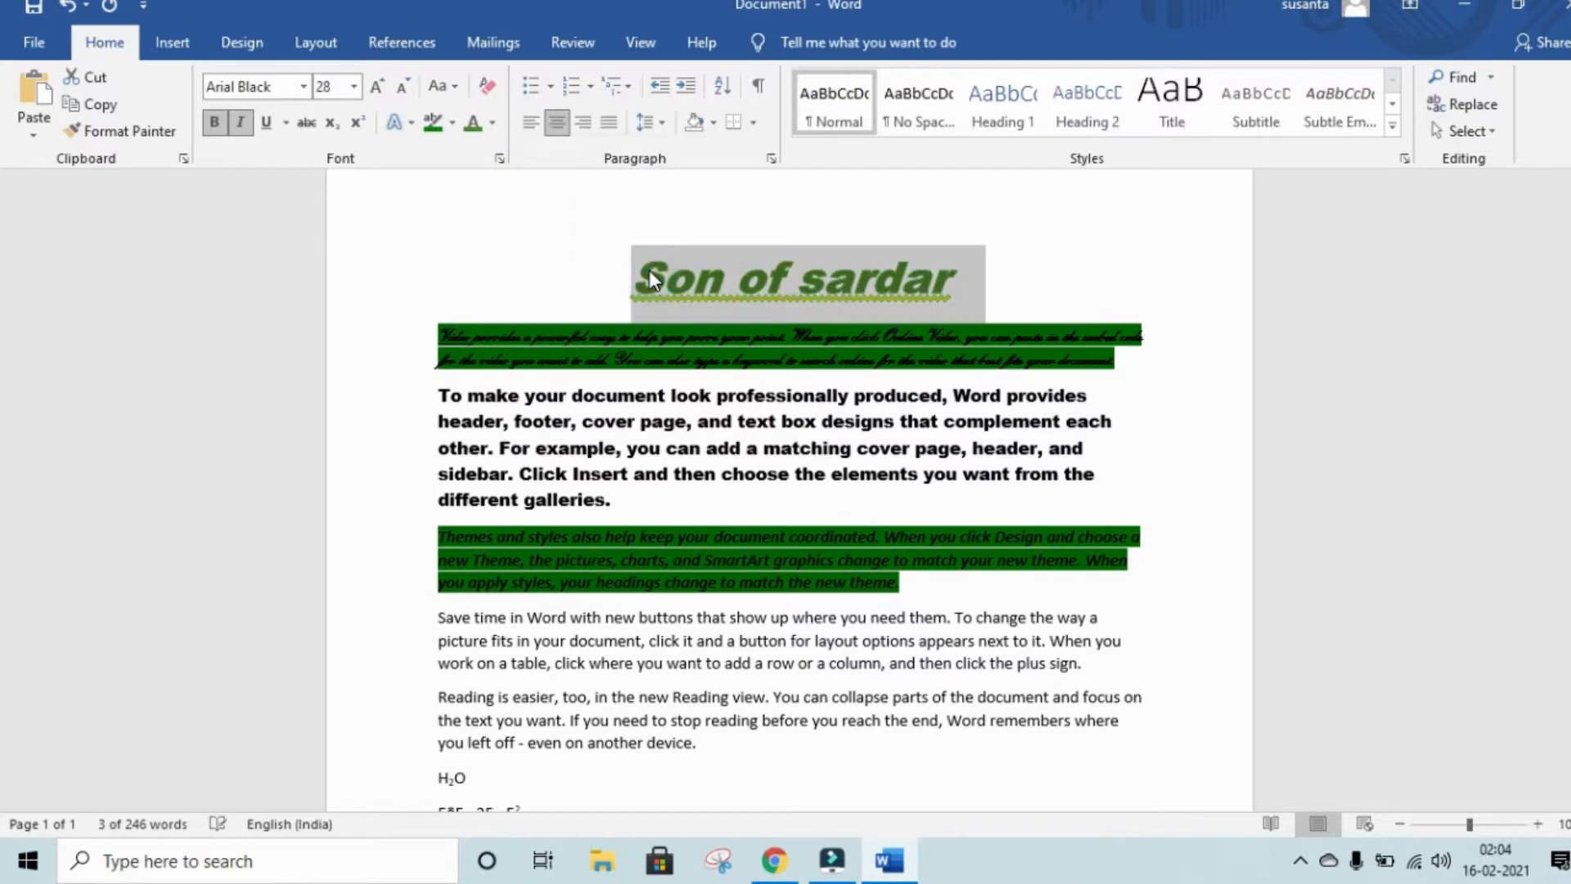
left_click(1022, 286)
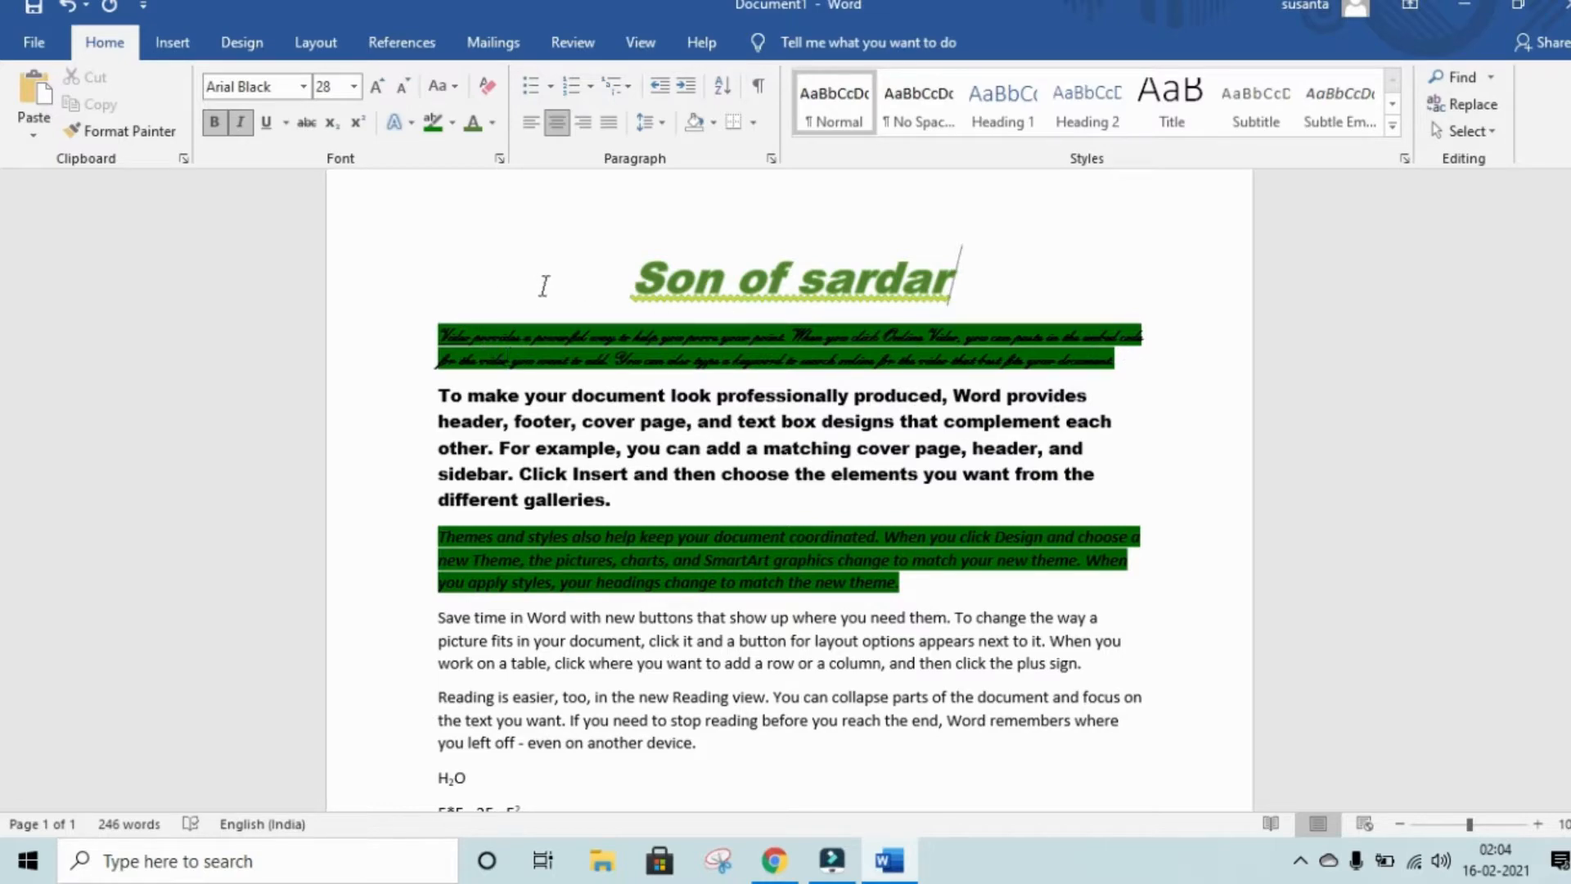
- Select the title, change its font colour to the standard dark blue, and deselect it
left_click(492, 122)
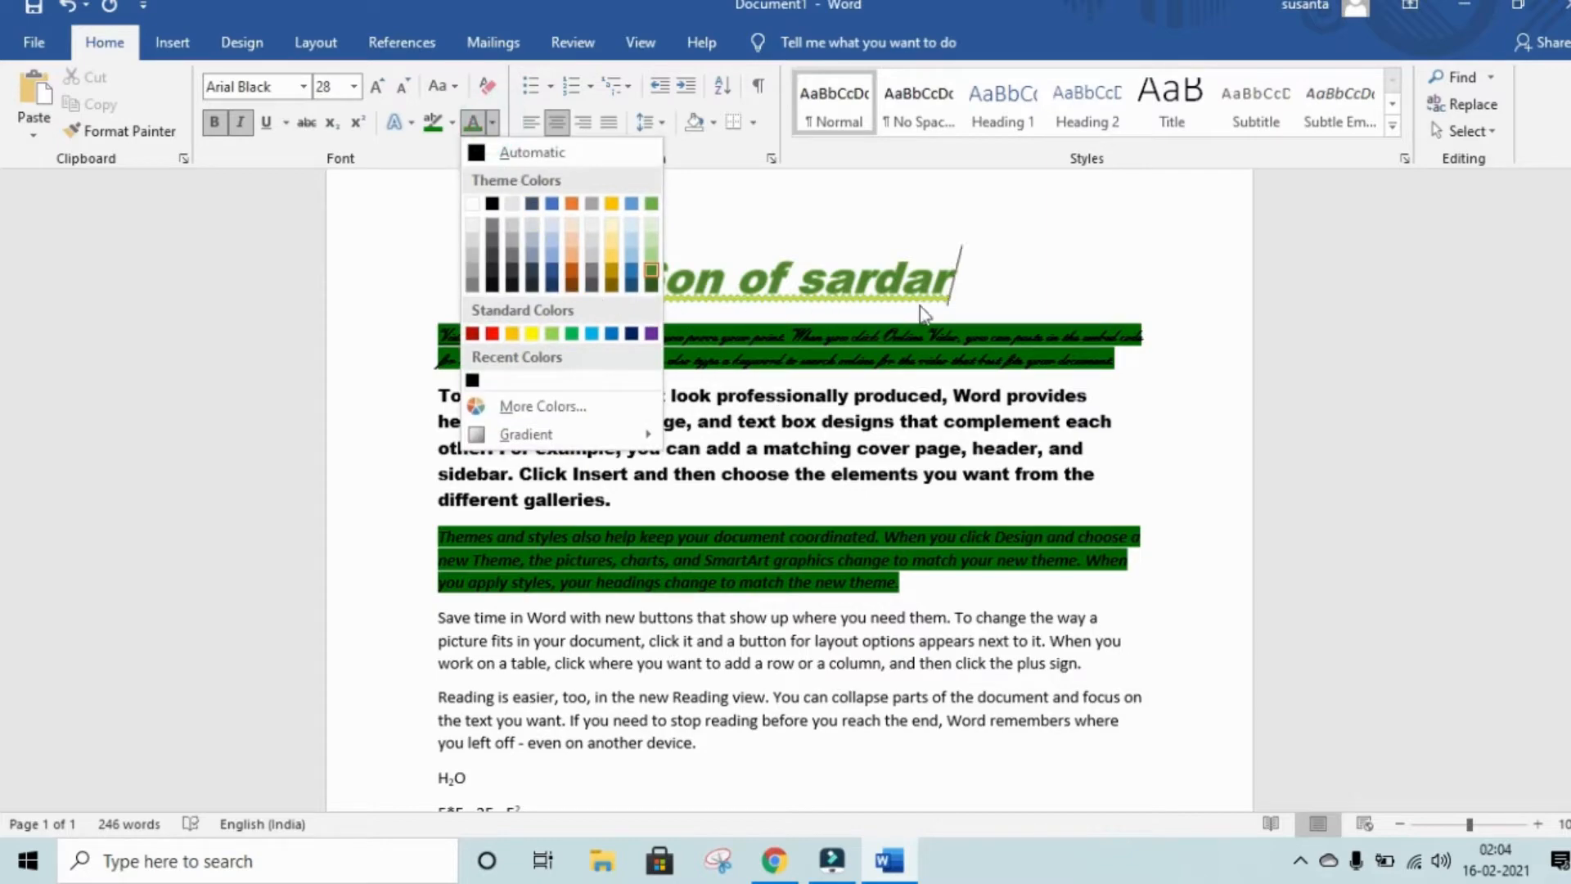
left_click(1009, 281)
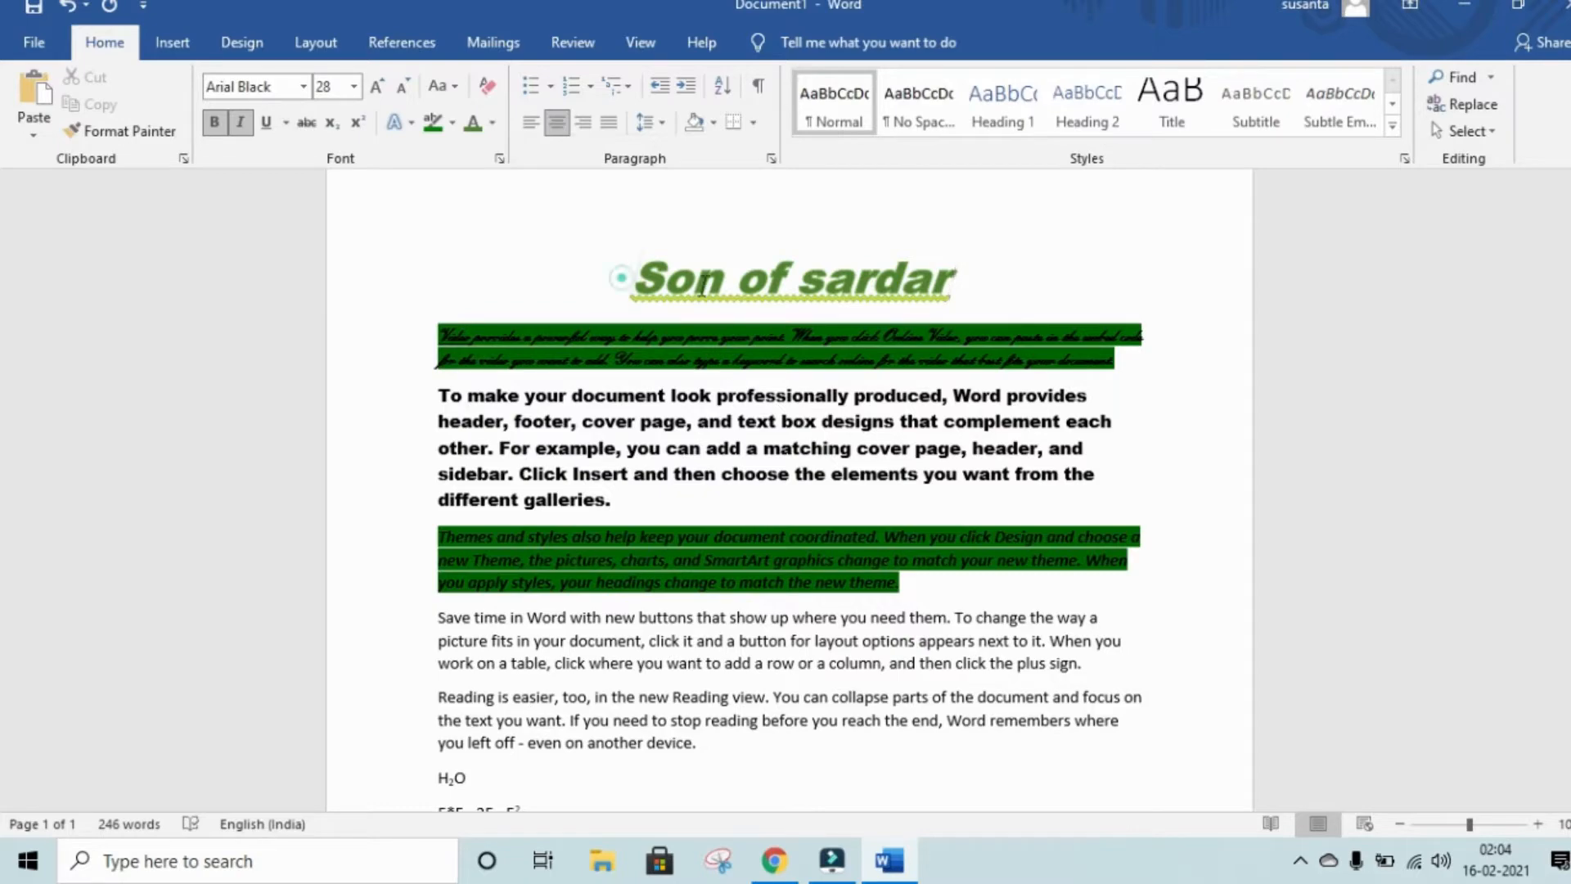
left_click_drag(622, 262, 942, 297)
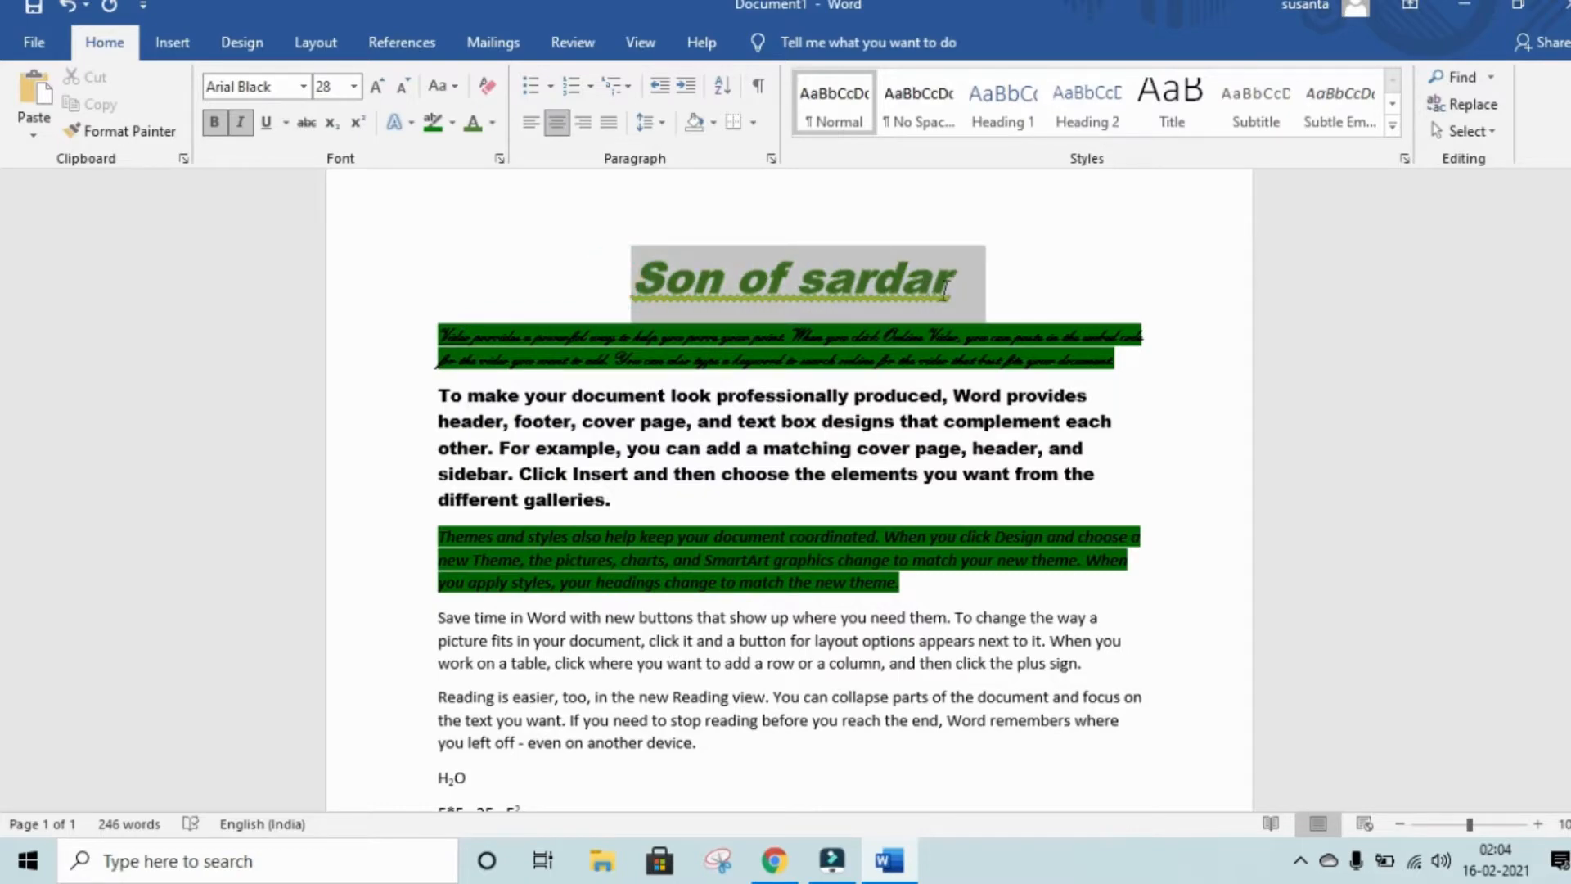
left_click(492, 123)
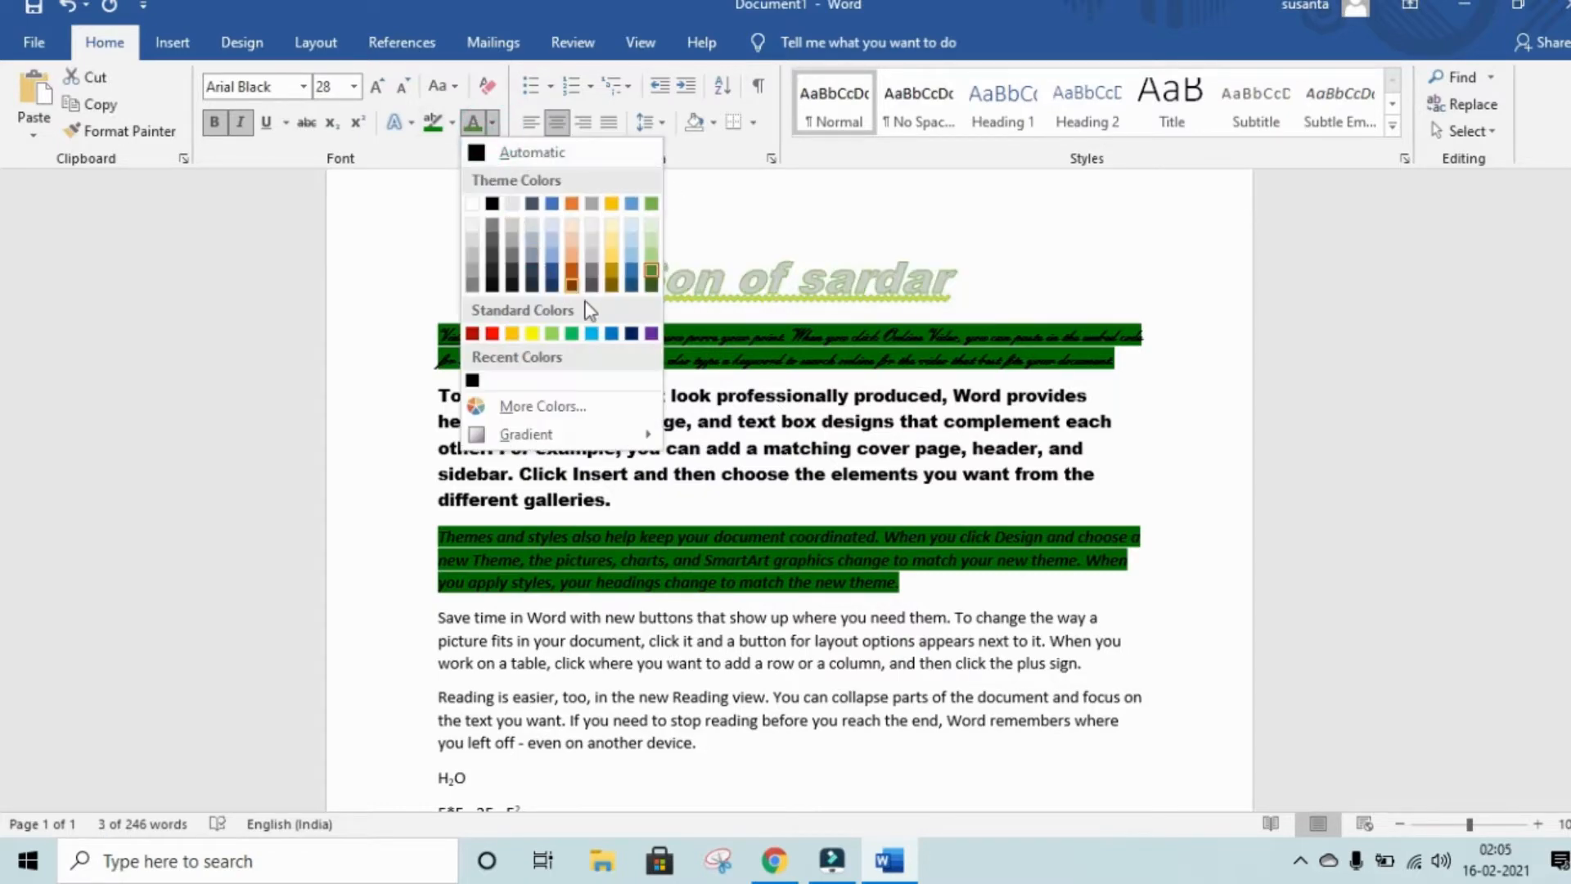
left_click(632, 335)
left_click(1054, 271)
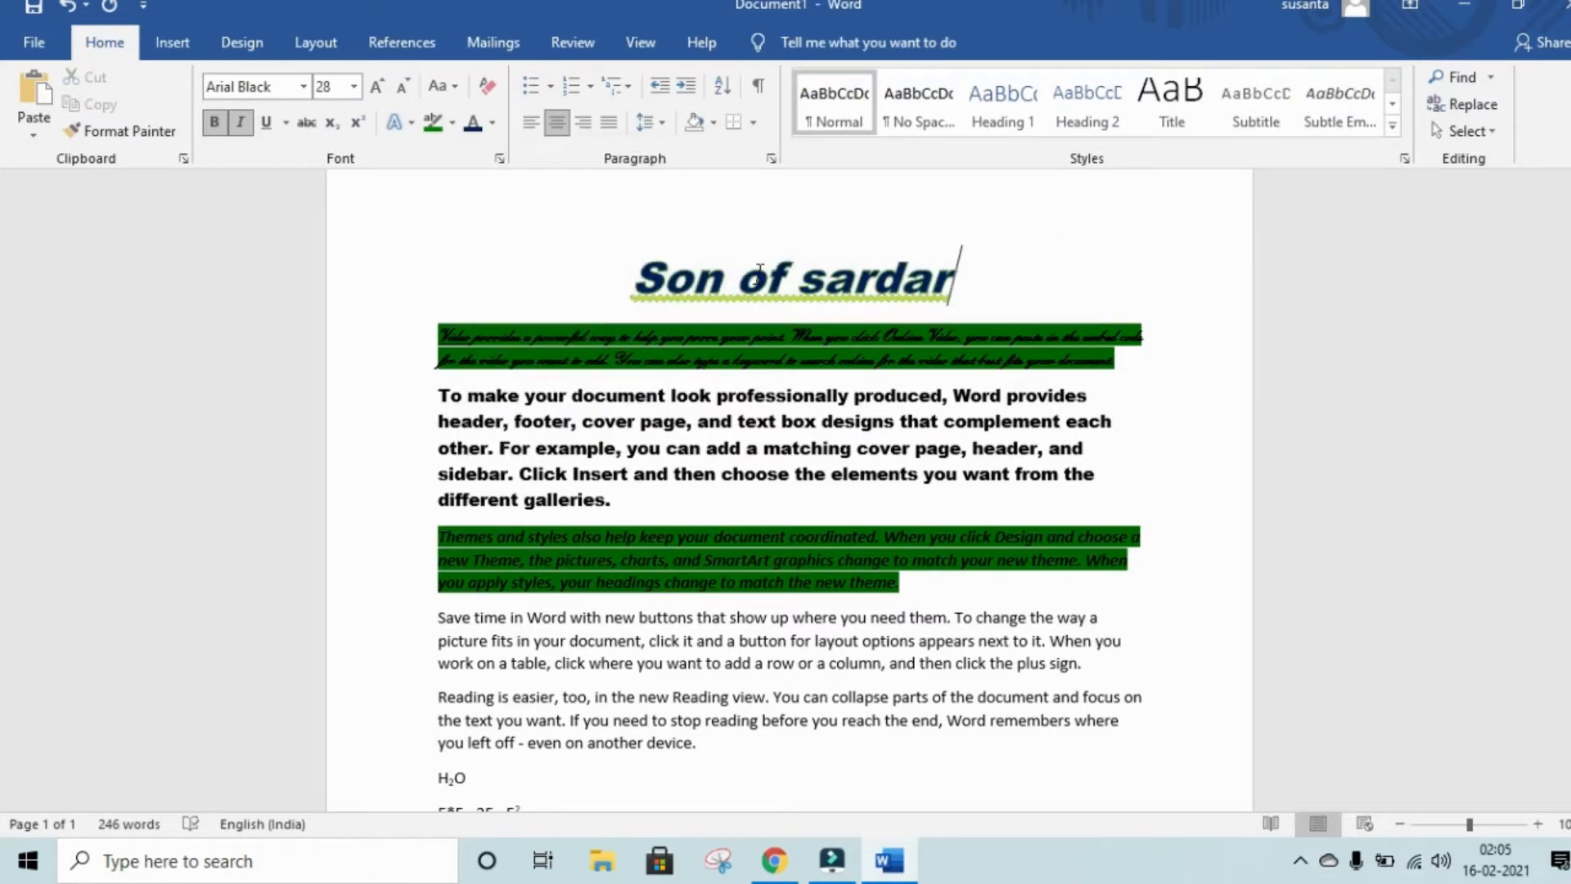
left_click_drag(722, 280, 784, 288)
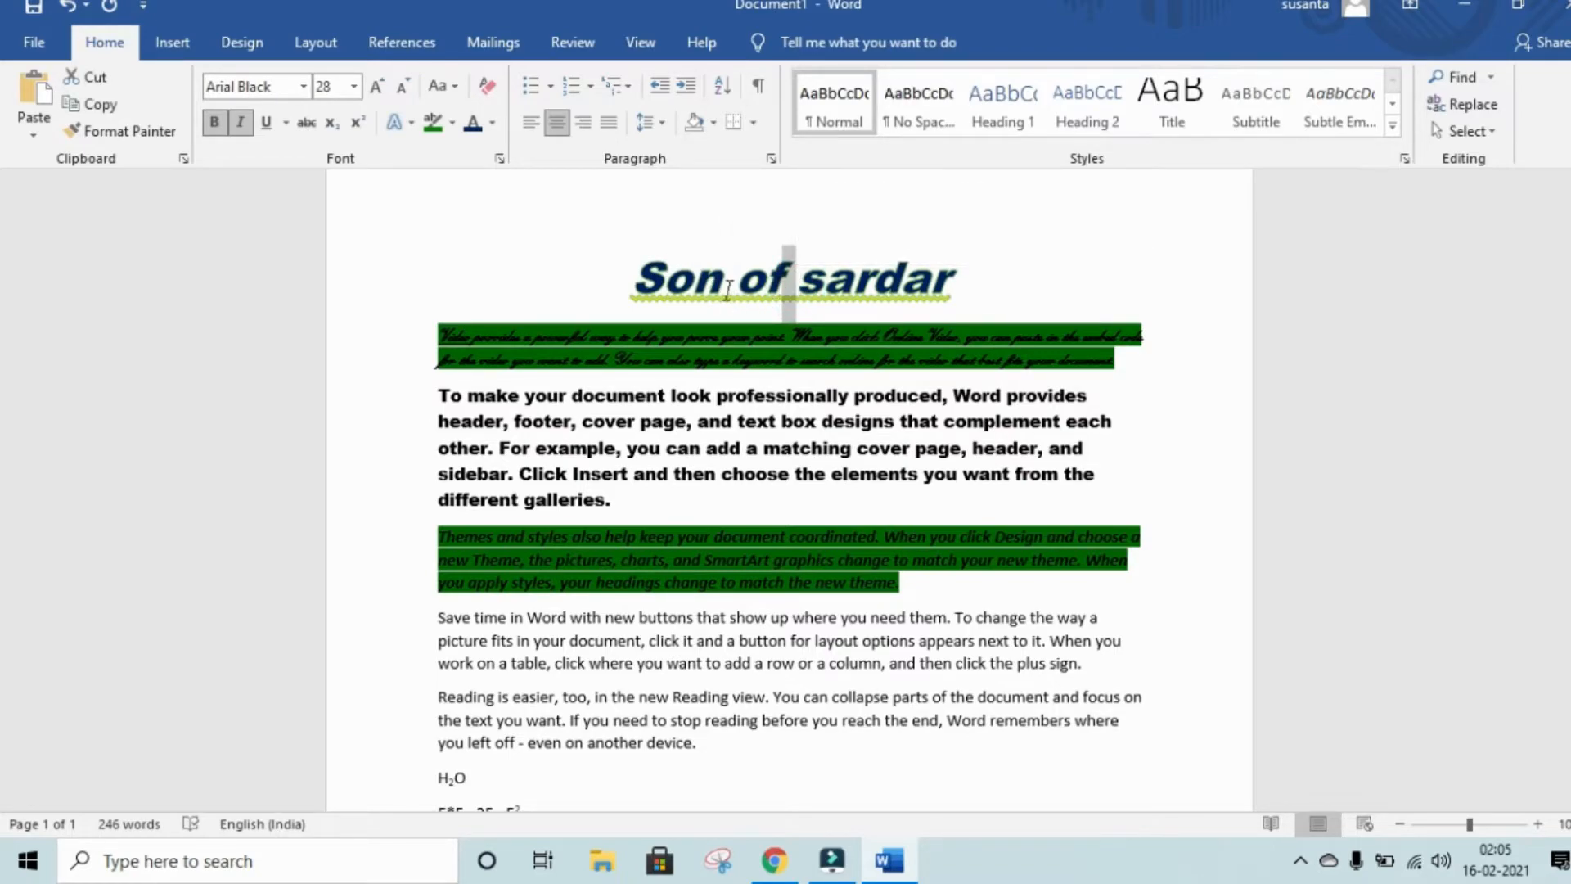
left_click(967, 287)
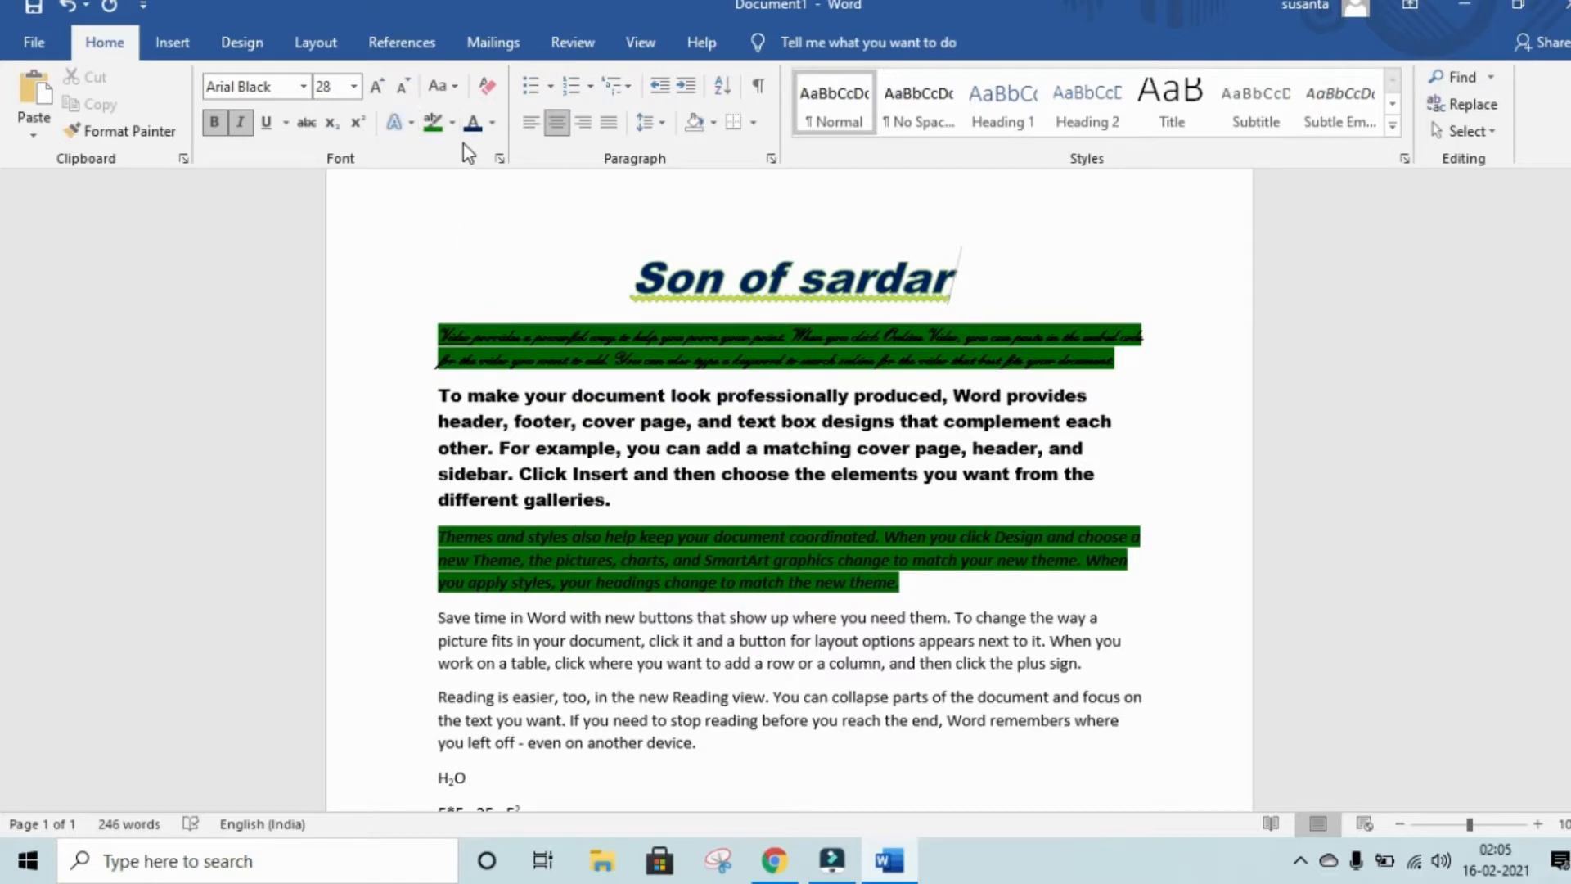
left_click(451, 88)
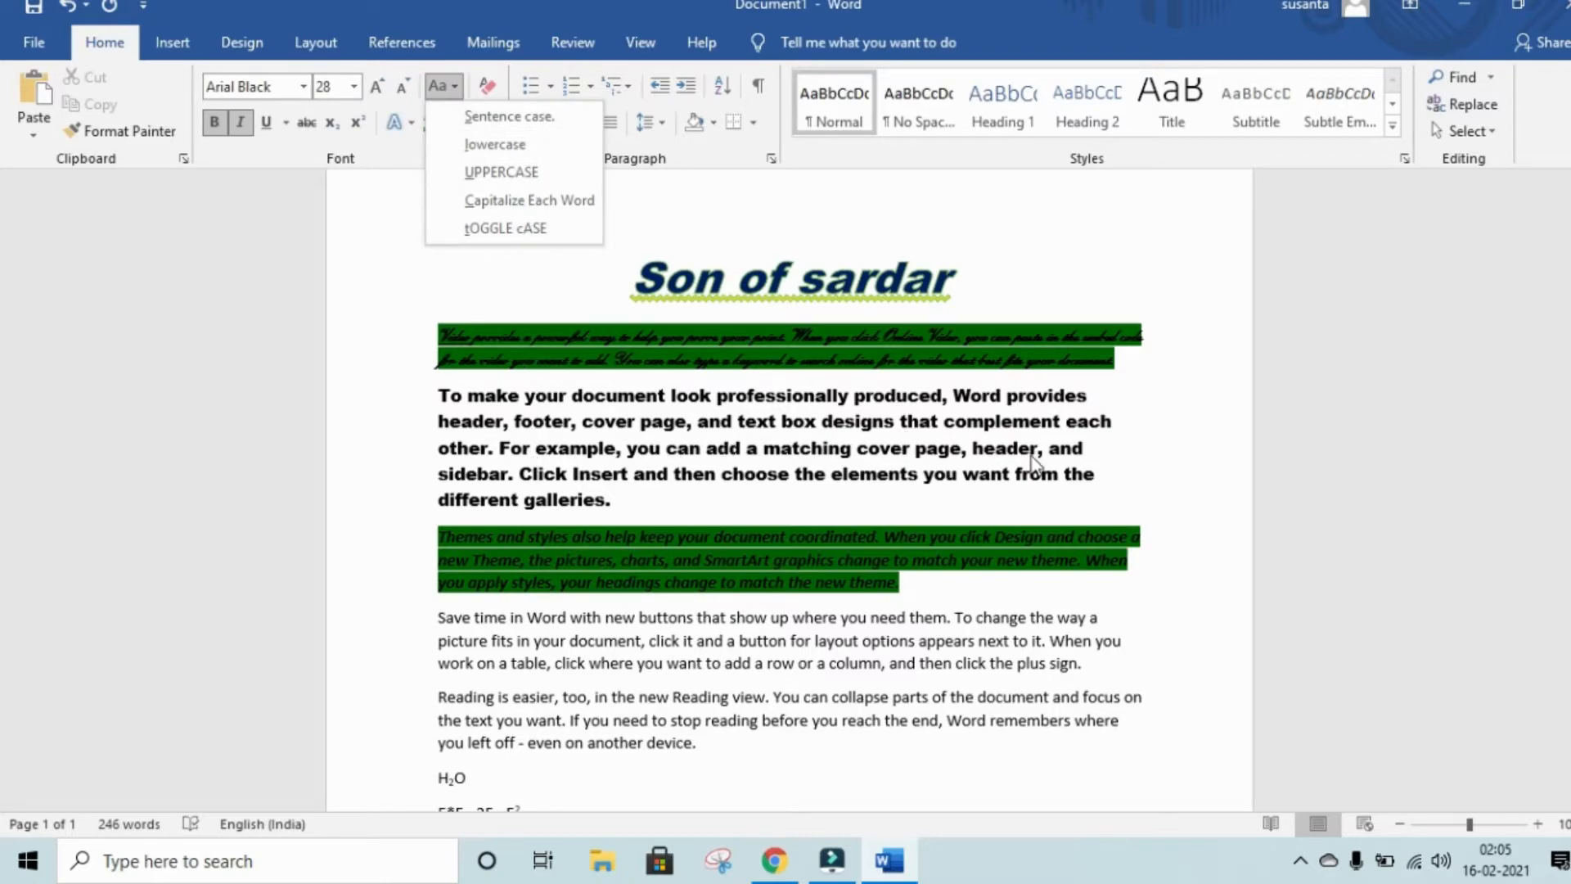
scroll(831, 573, "down", 3)
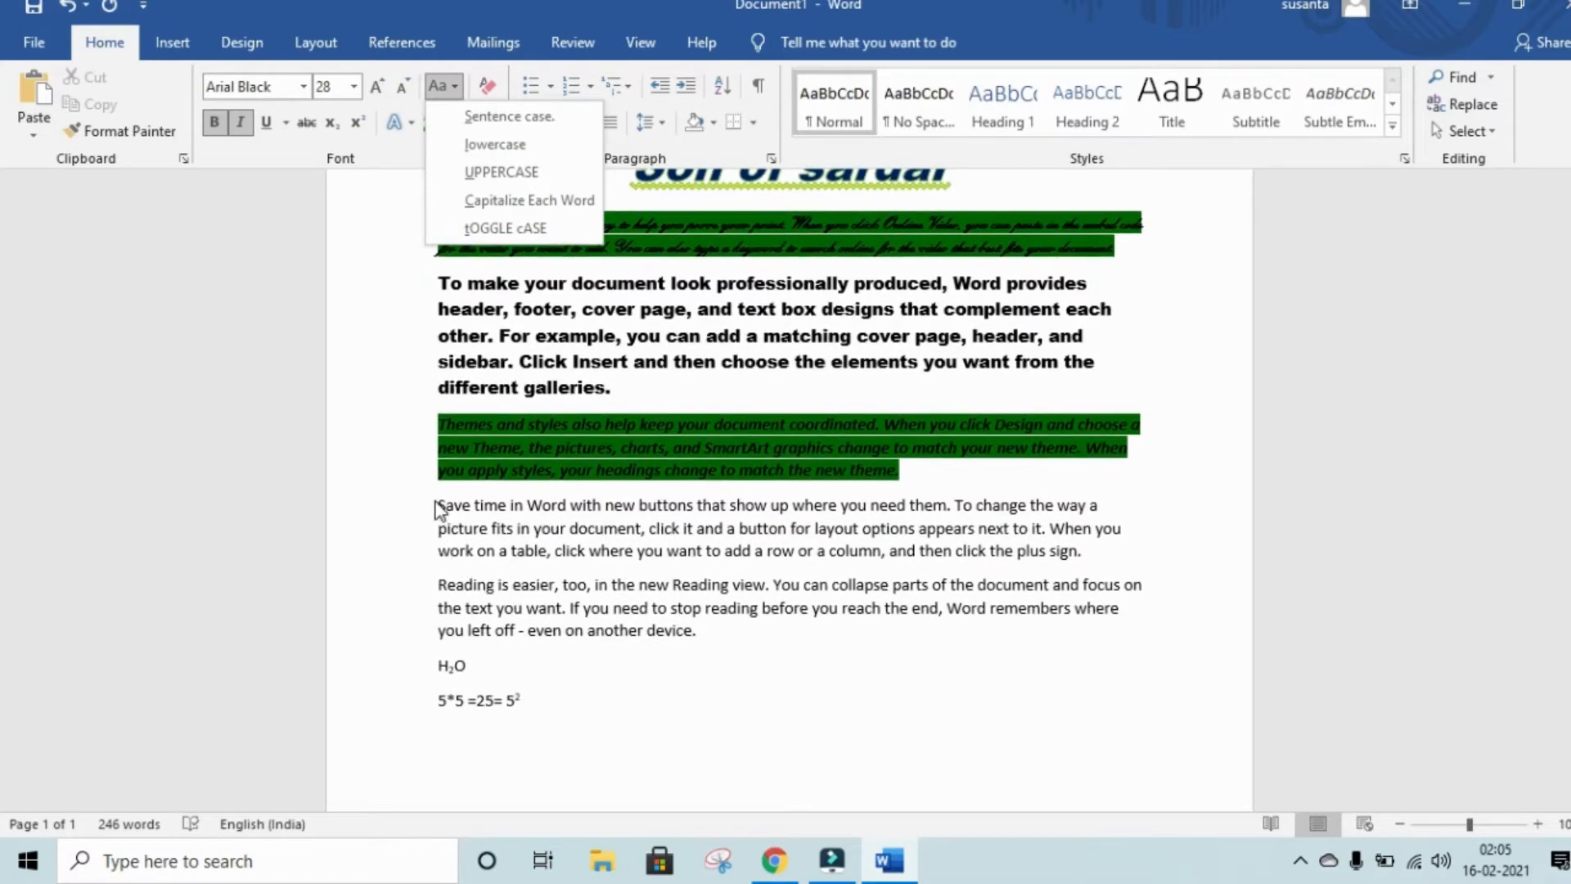
left_click(435, 509)
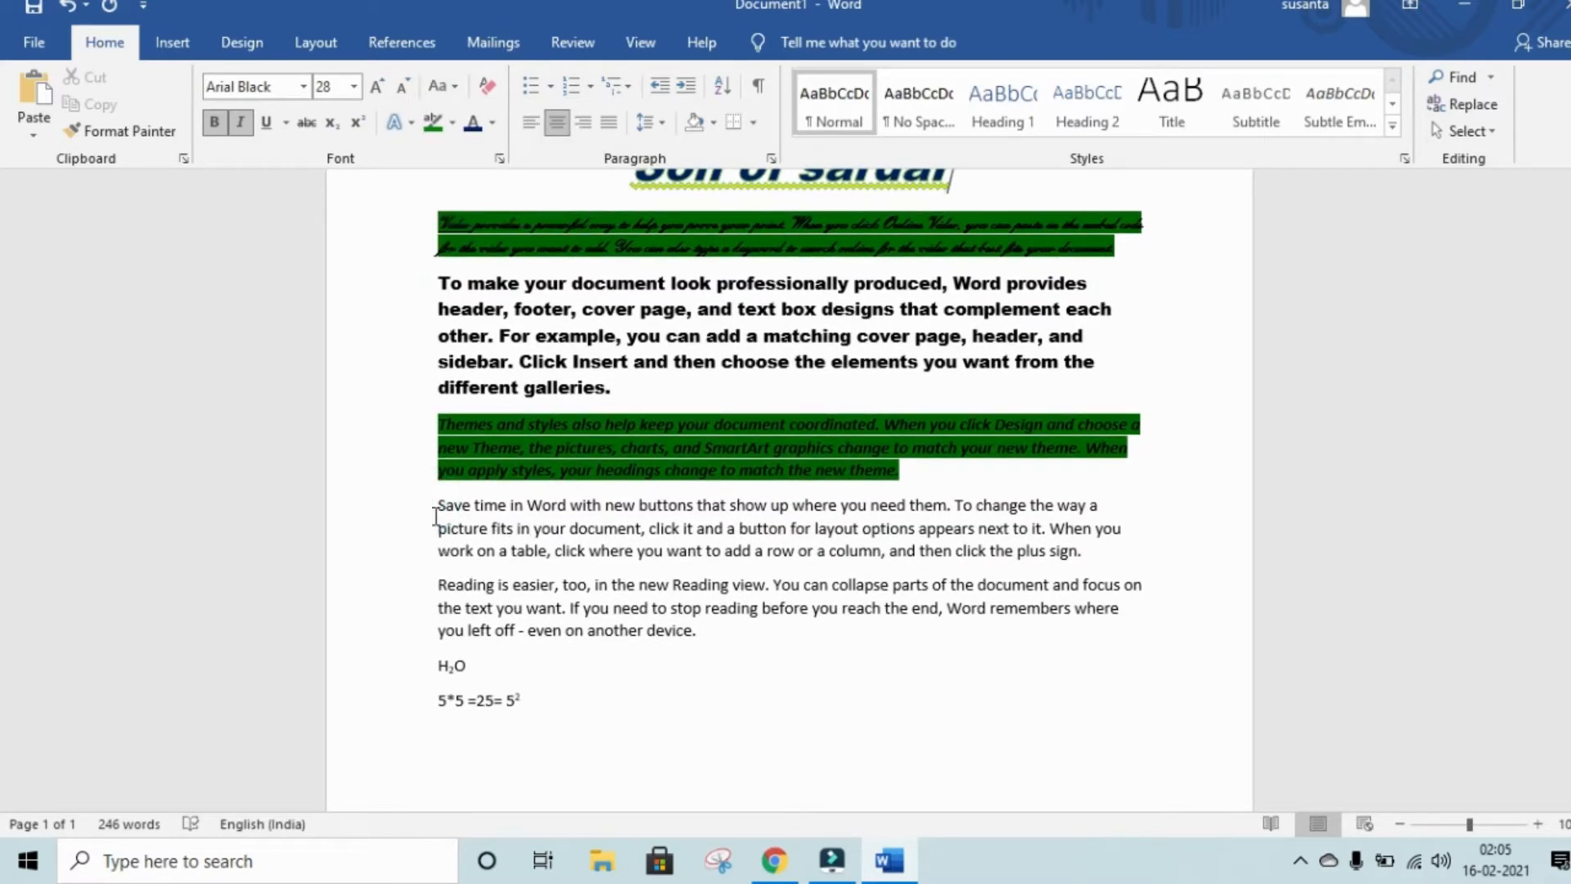
- Select the "Save time in Word" paragraph and apply Sentence case to it
left_click_drag(442, 507, 1136, 543)
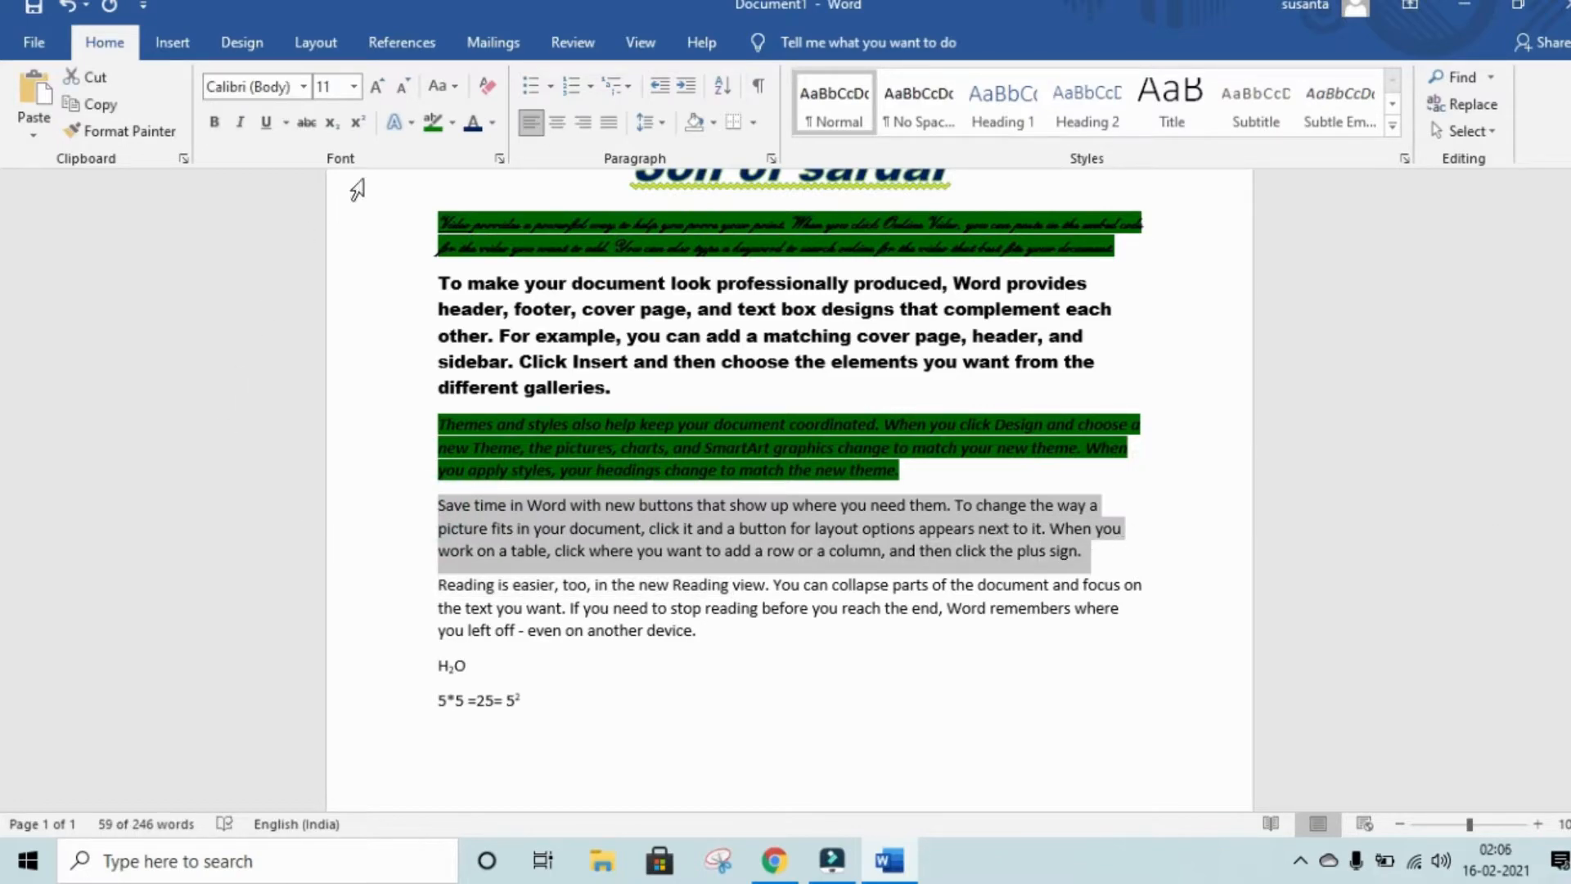
left_click(449, 86)
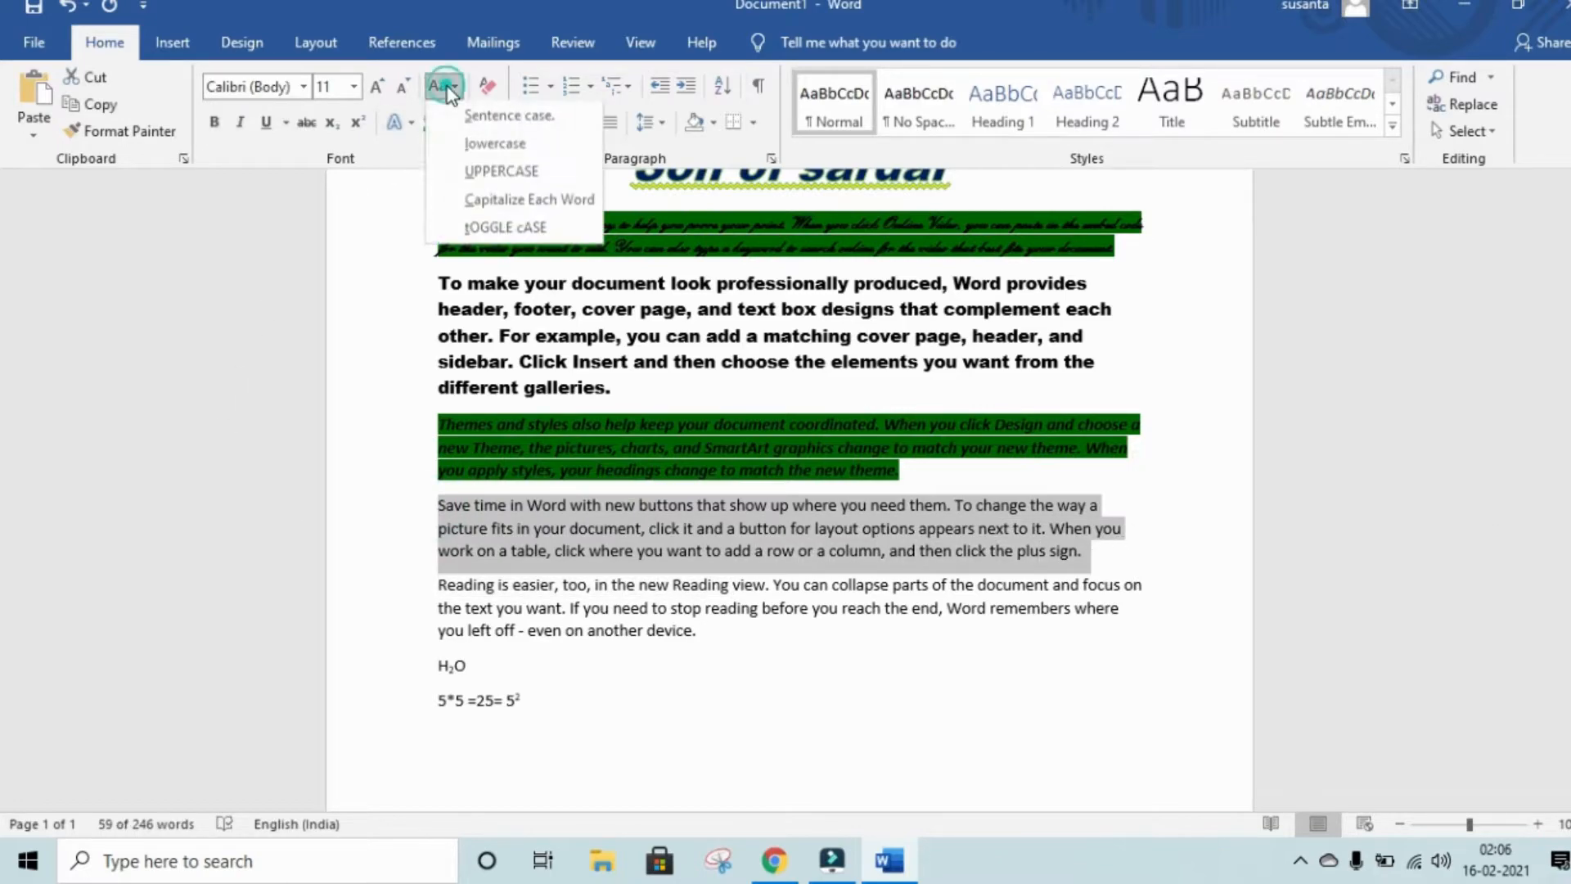
left_click(470, 121)
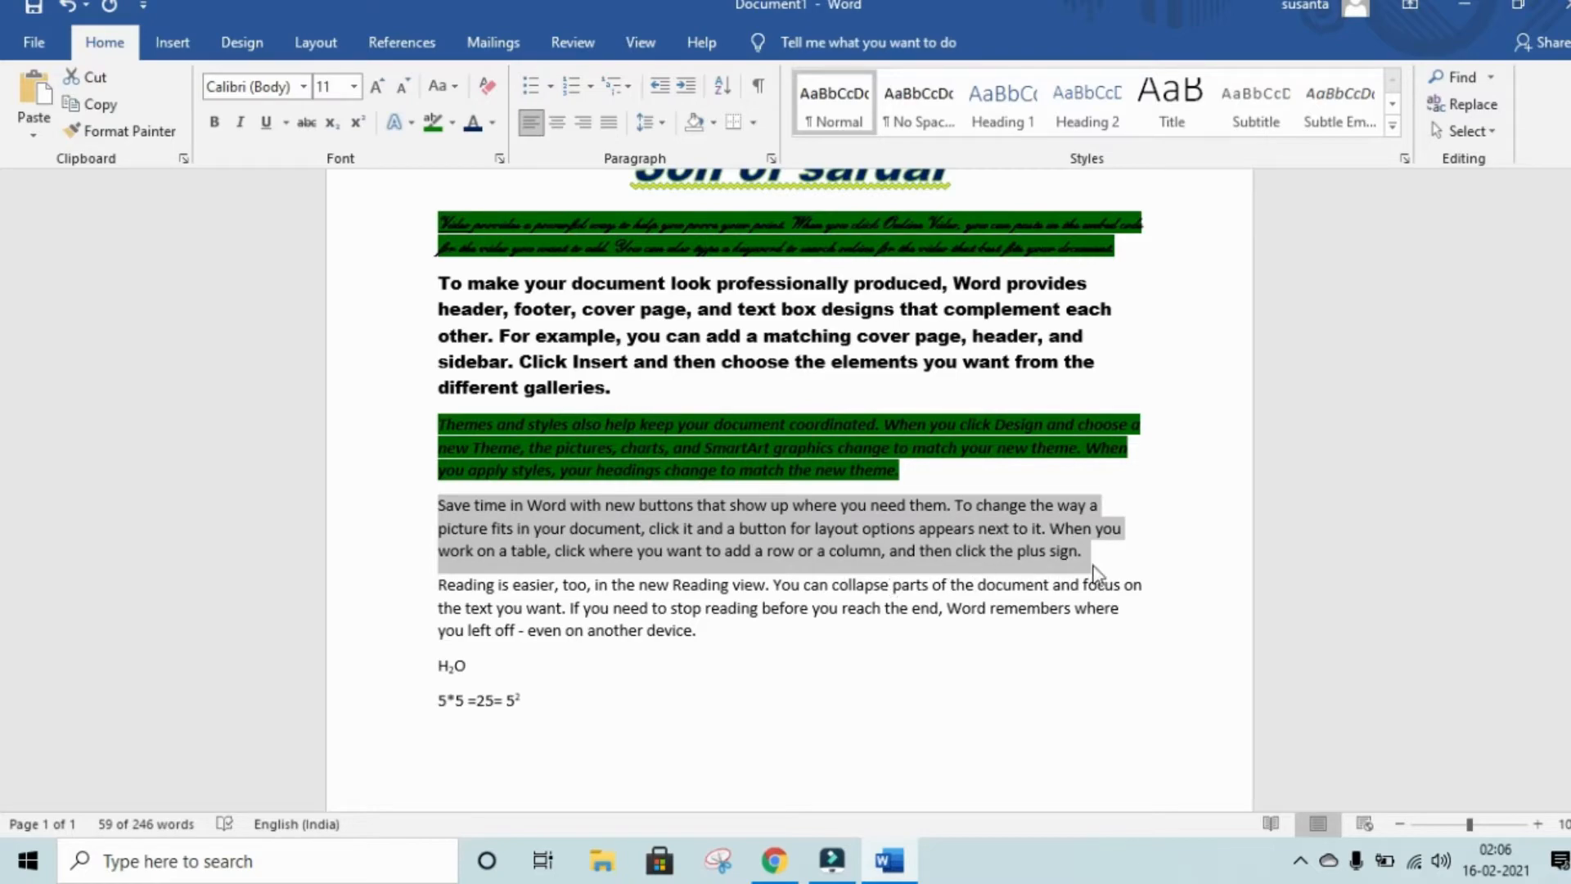
- Change the selected "Save time in Word" paragraph to lowercase and deselect it
left_click(446, 87)
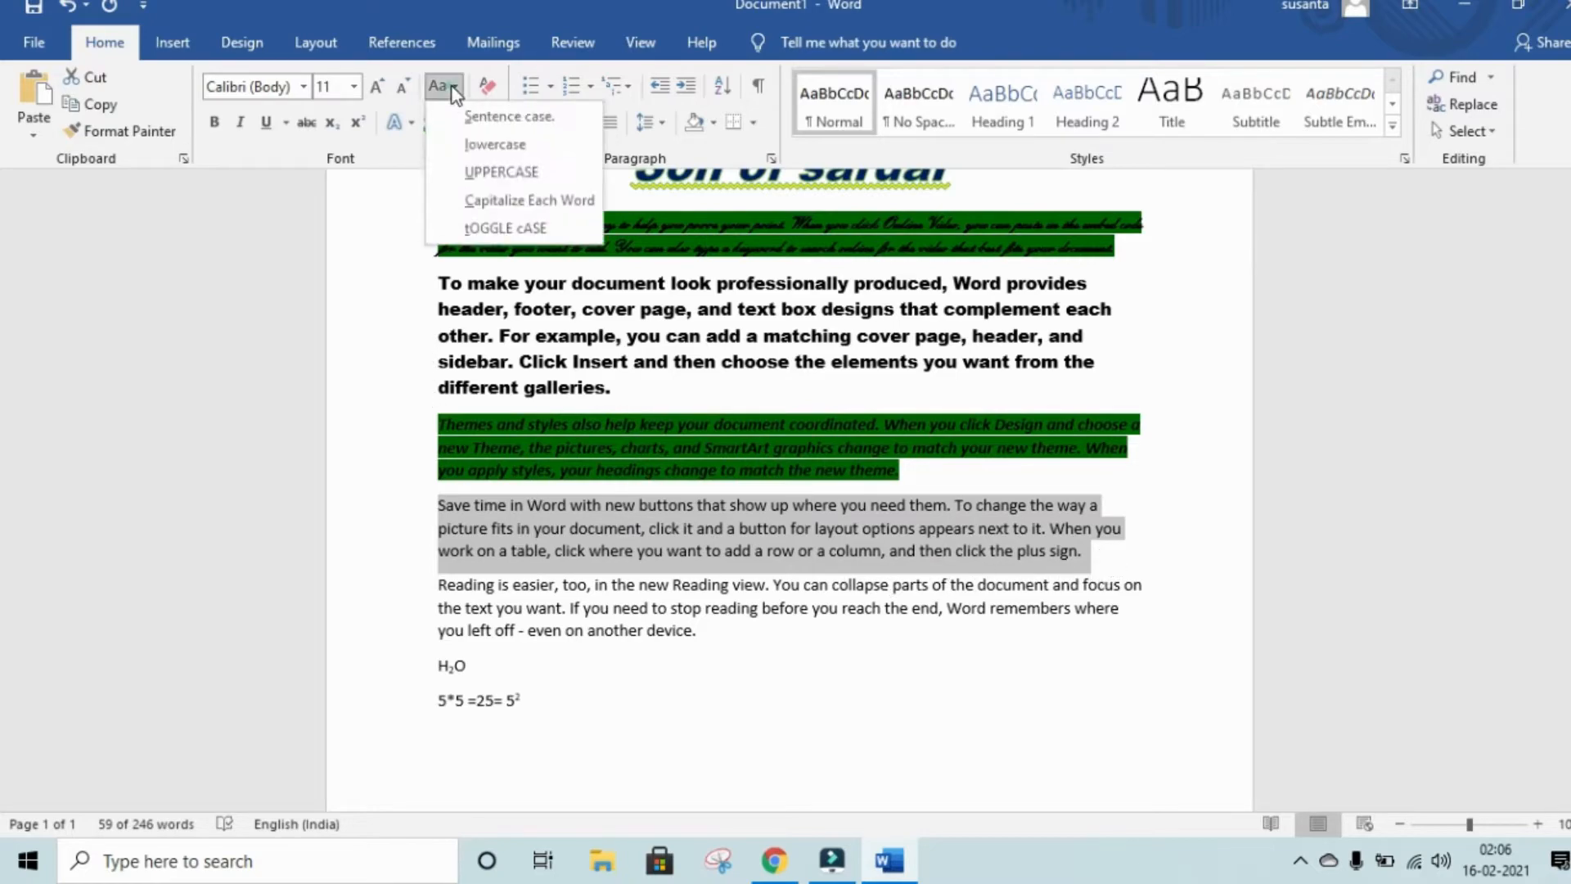
left_click(473, 144)
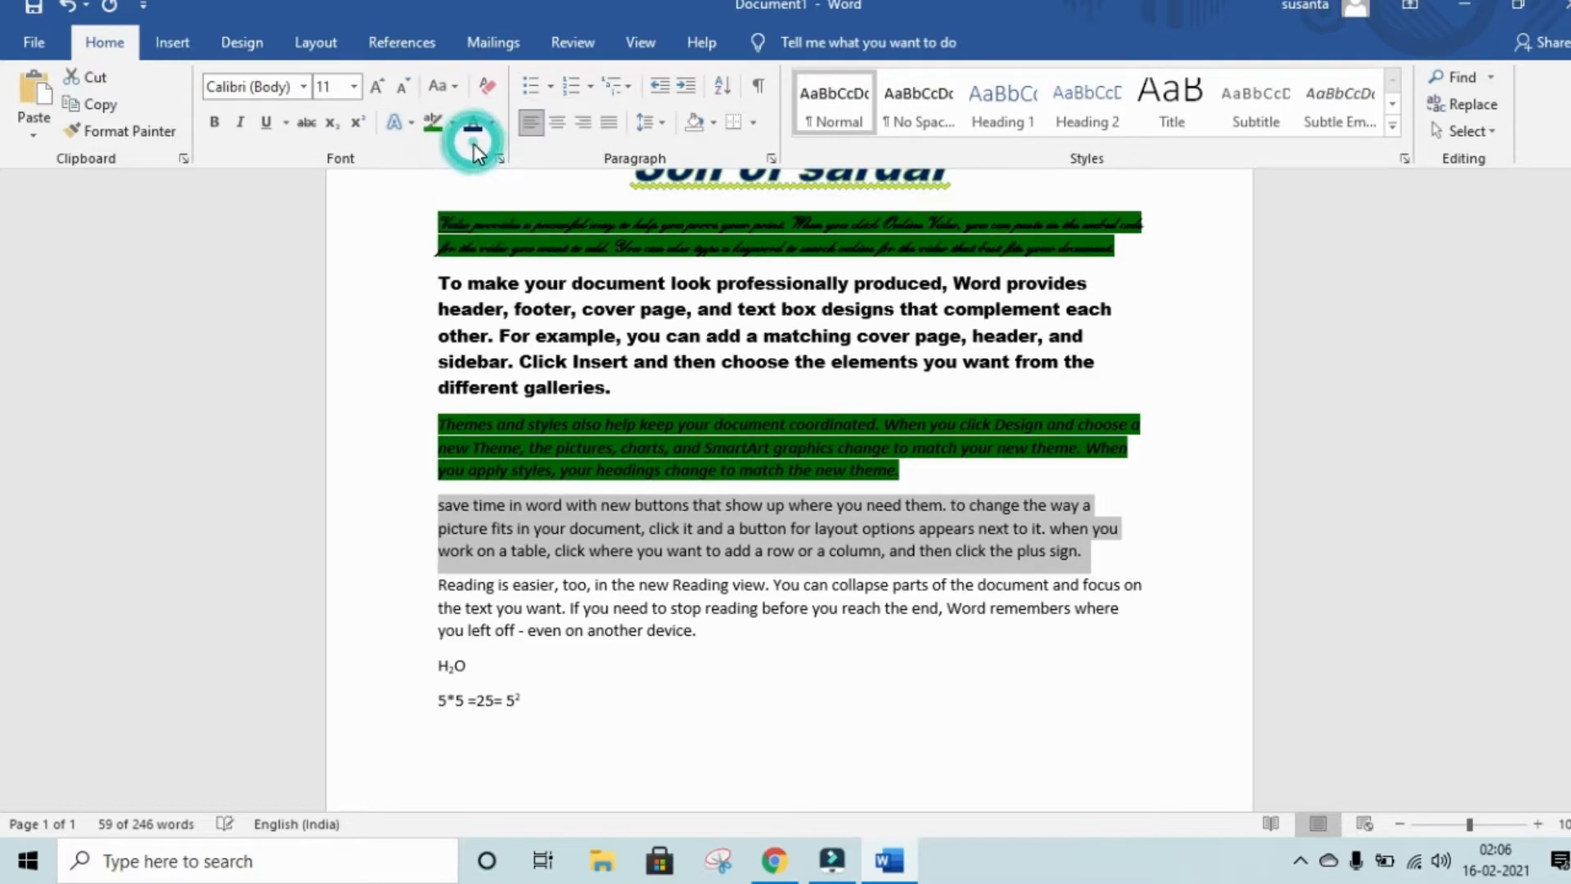
left_click(1117, 552)
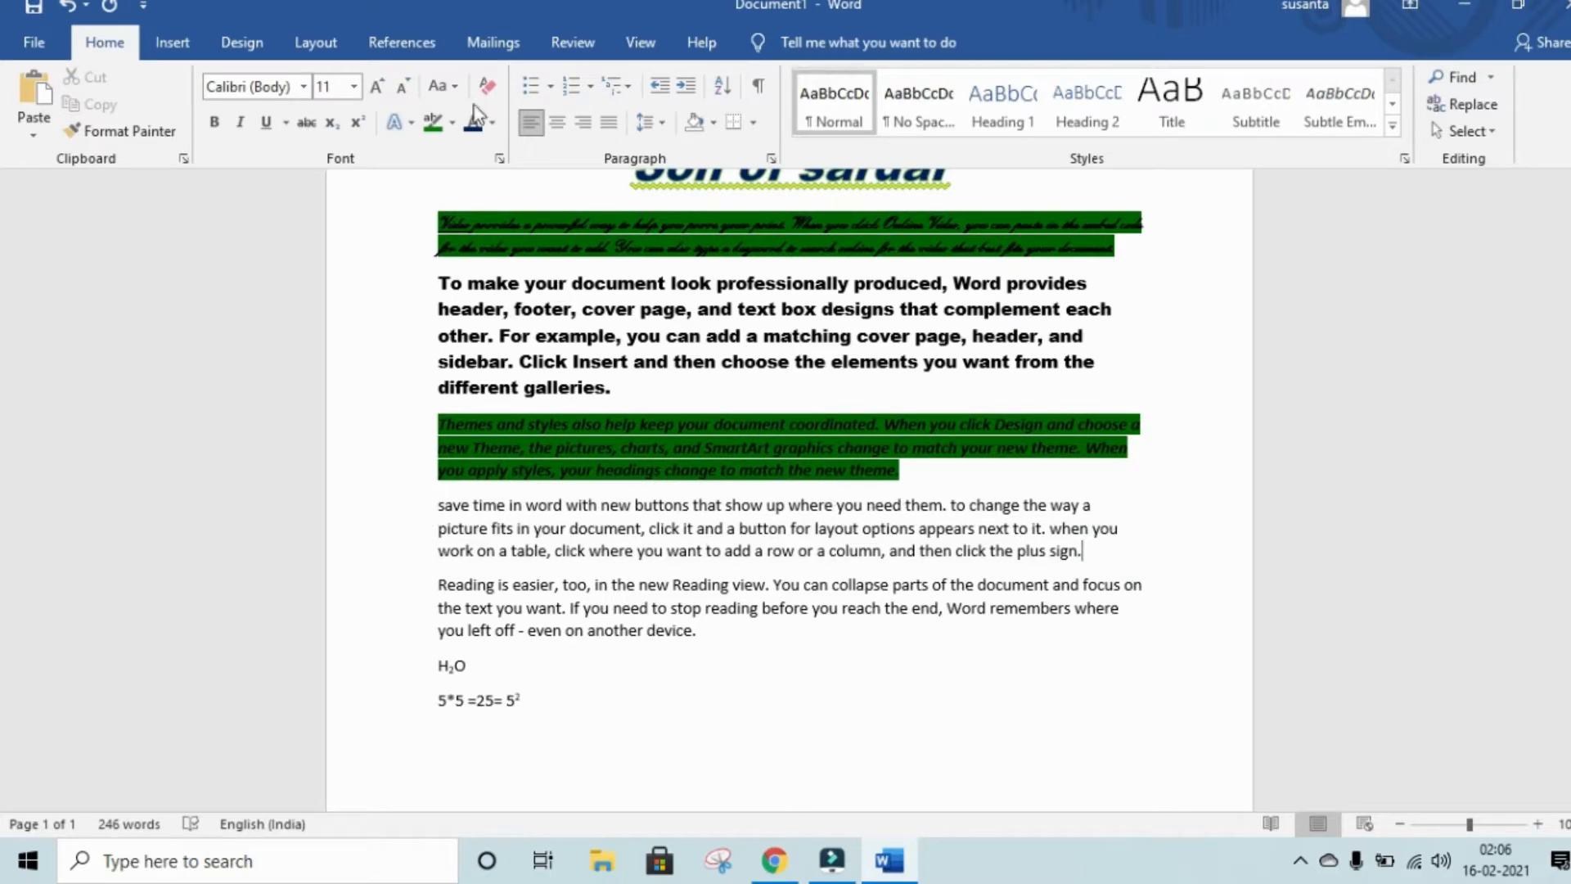
- Select the "save time in word" paragraph and change it to UPPERCASE
left_click(449, 93)
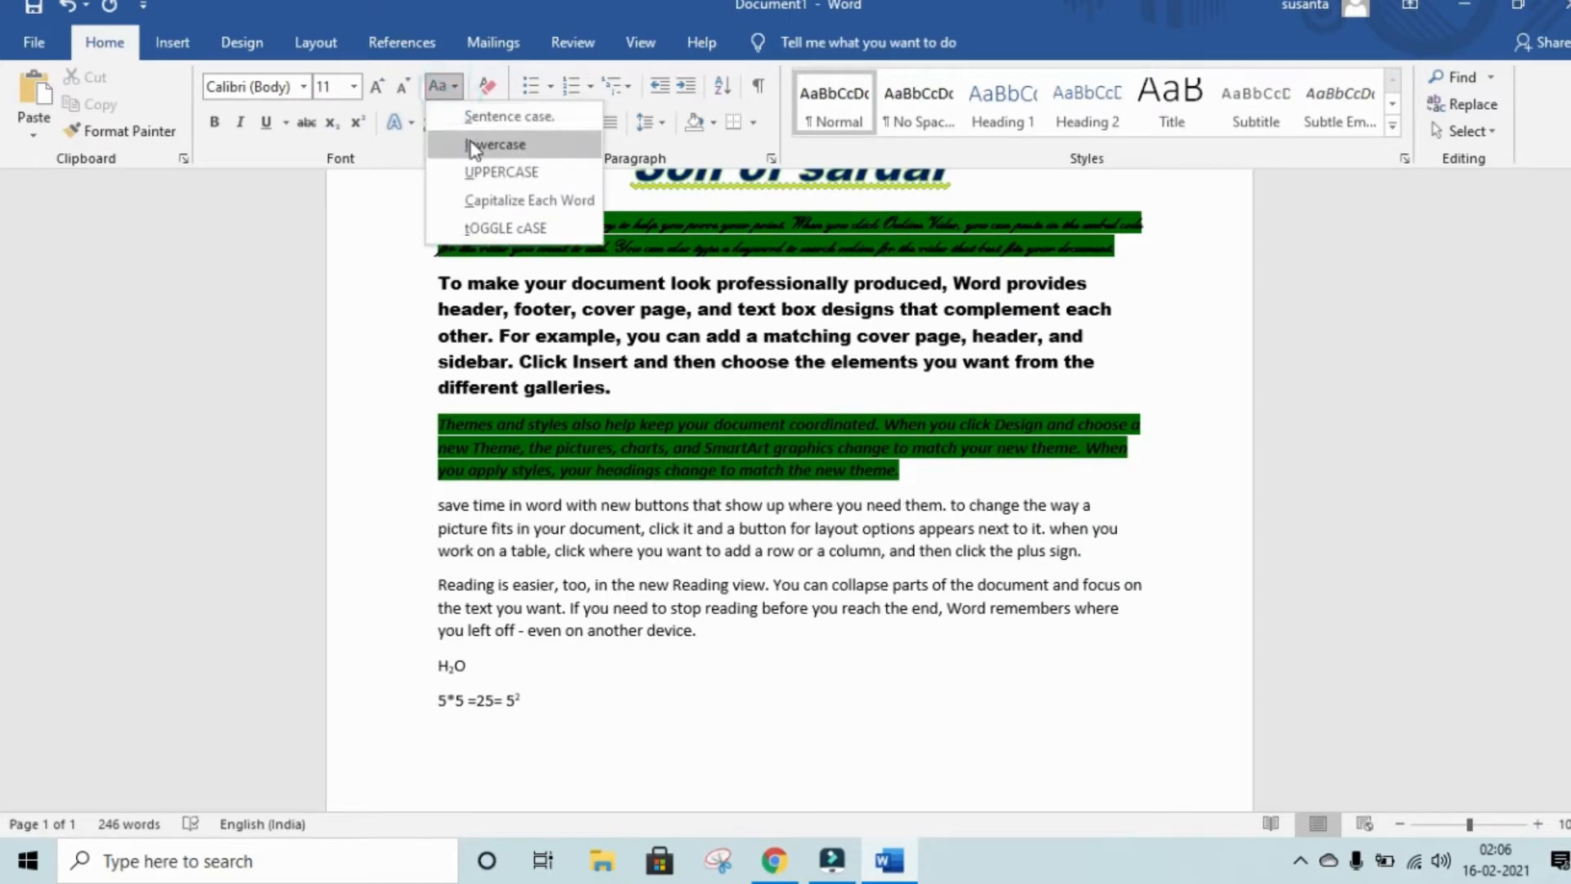
left_click(491, 178)
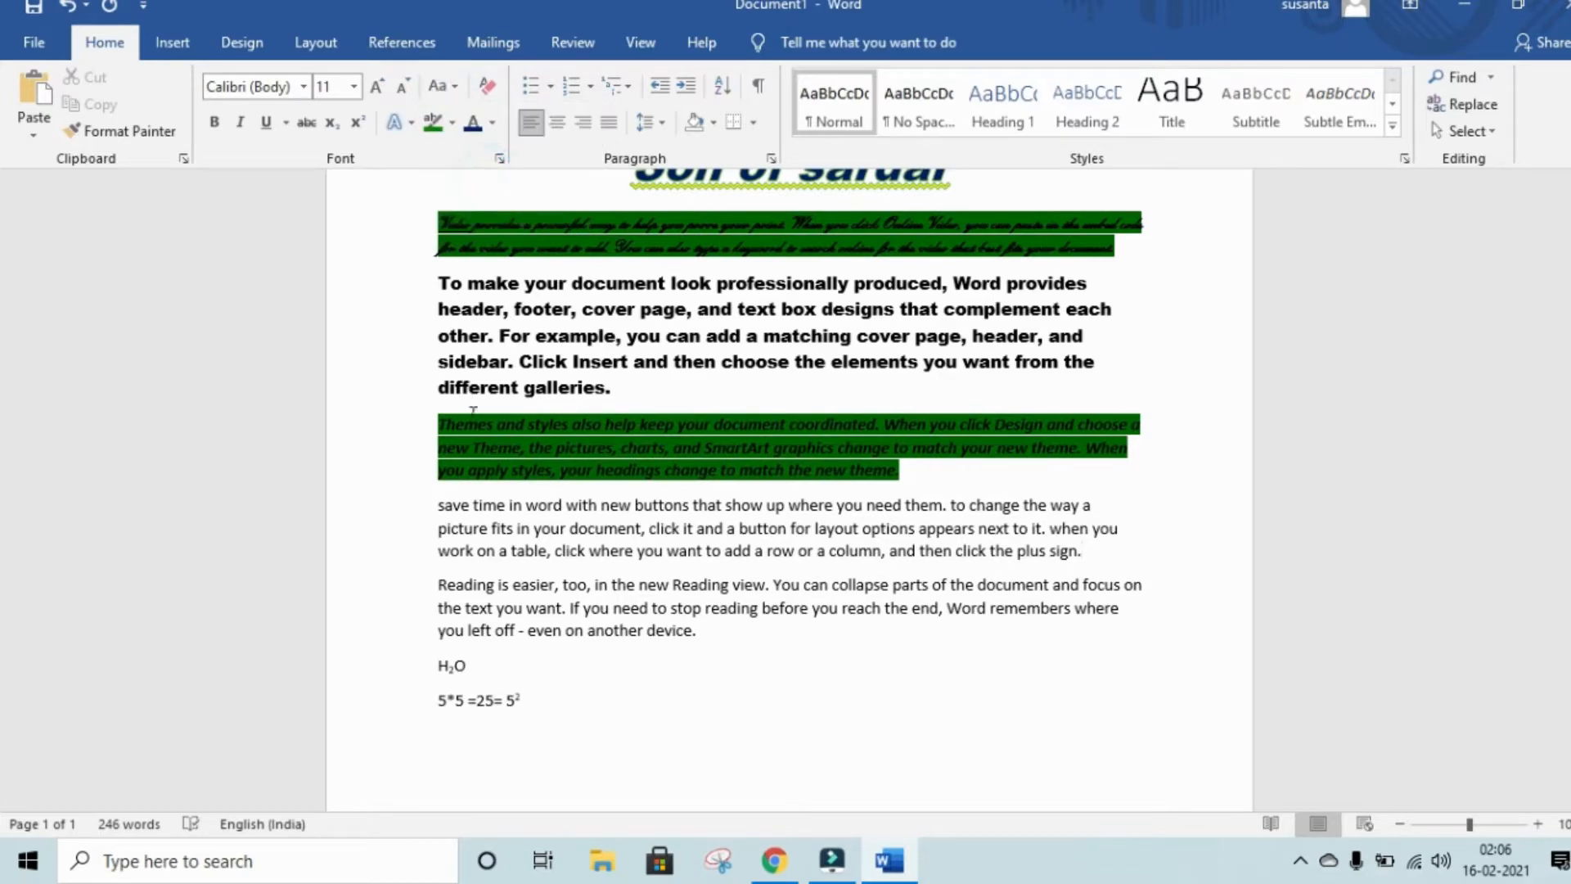
triple_click(440, 508)
left_click_drag(692, 586, 1069, 565)
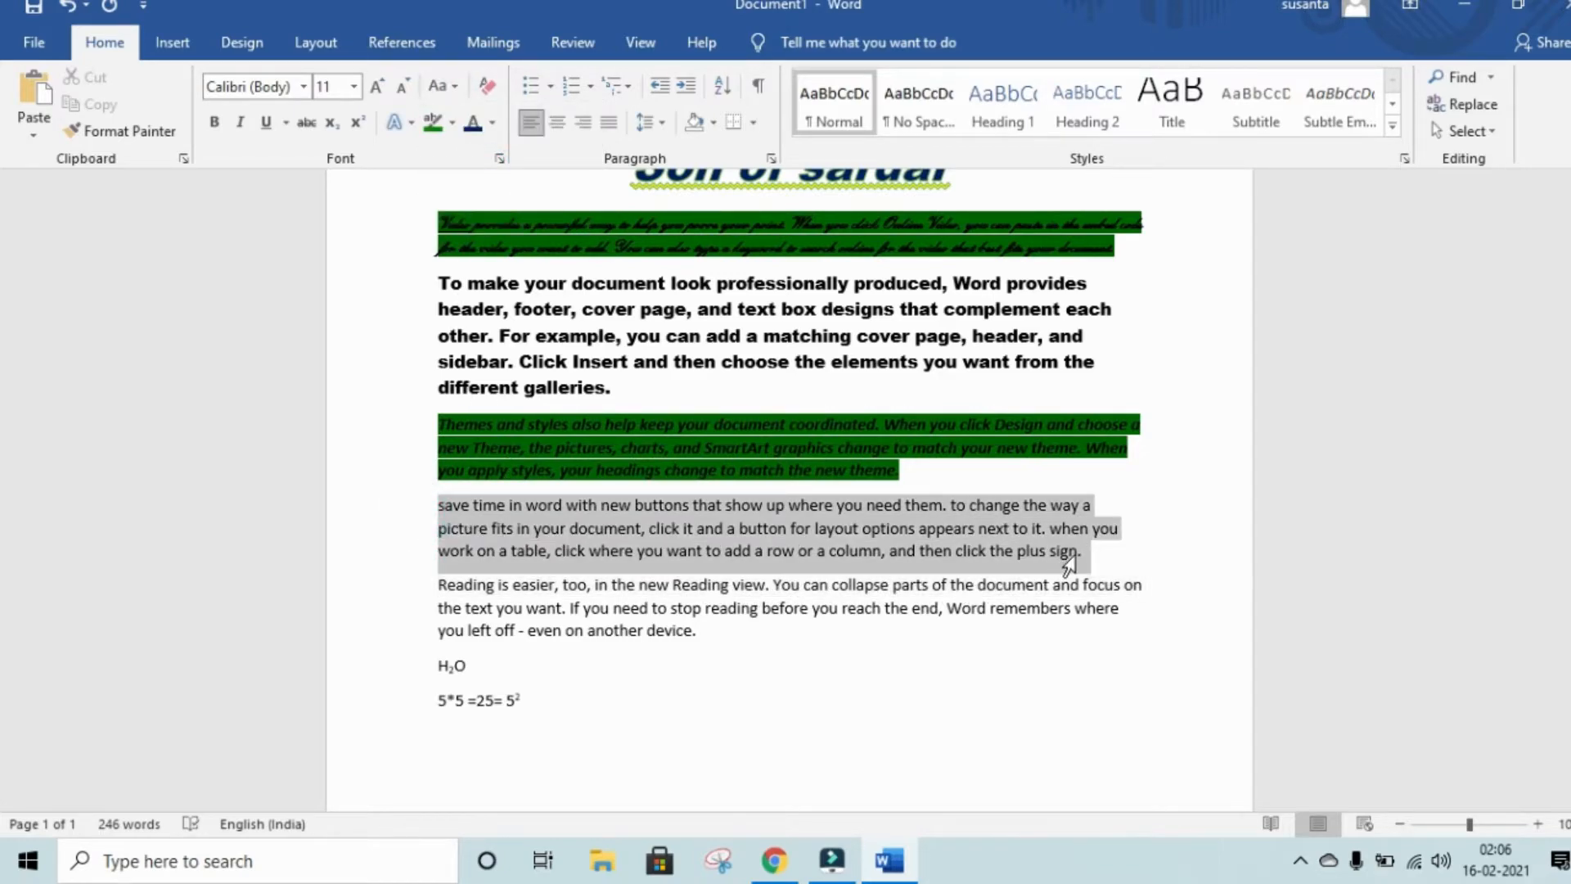
left_click(442, 85)
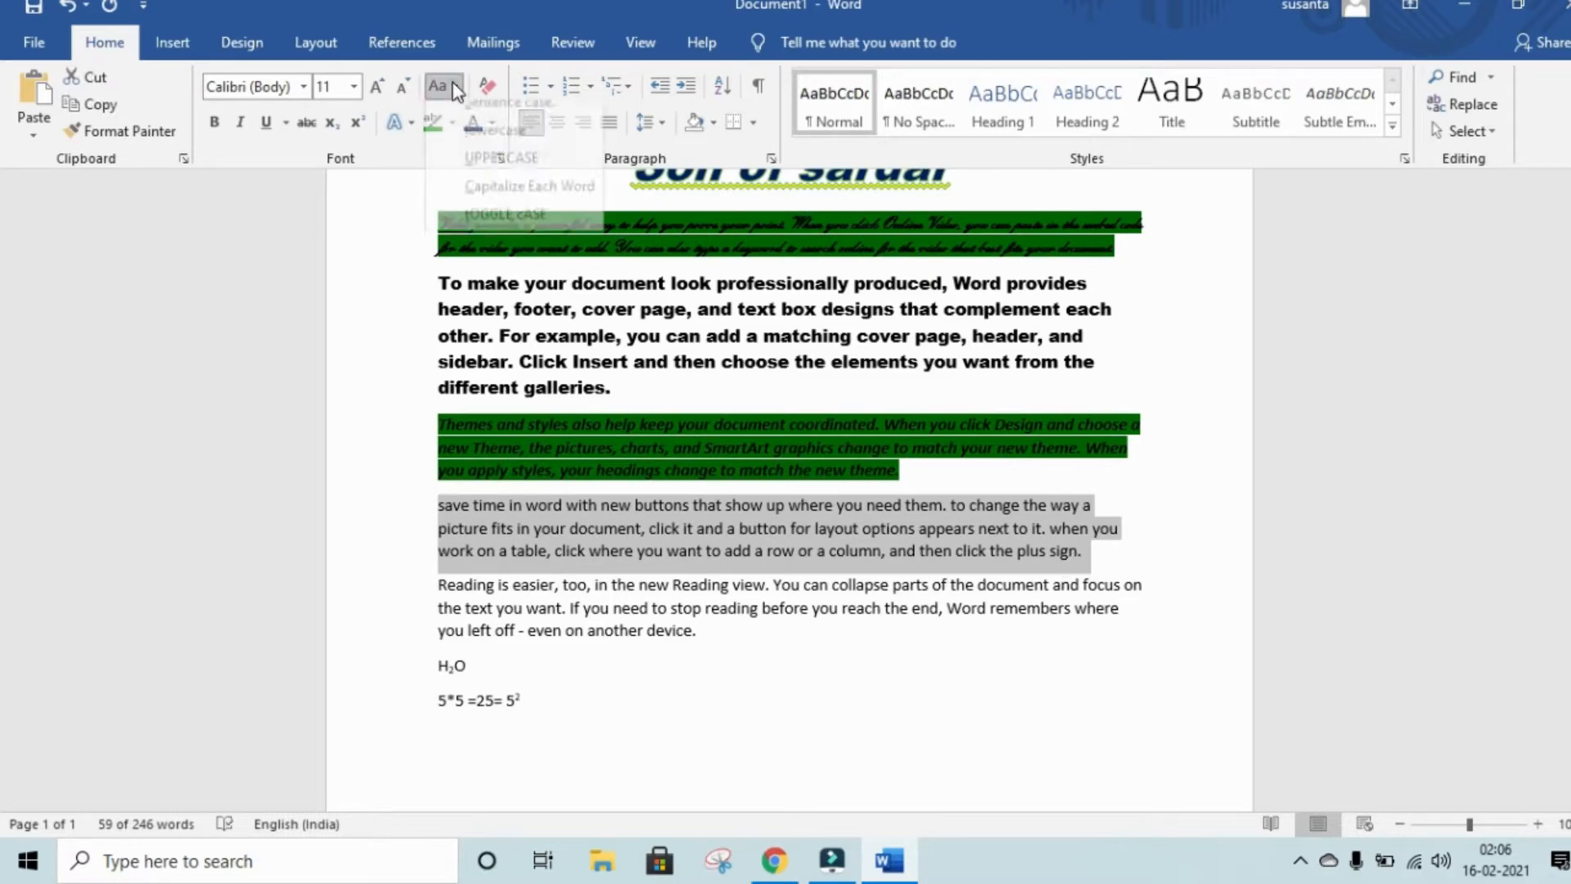
left_click(481, 172)
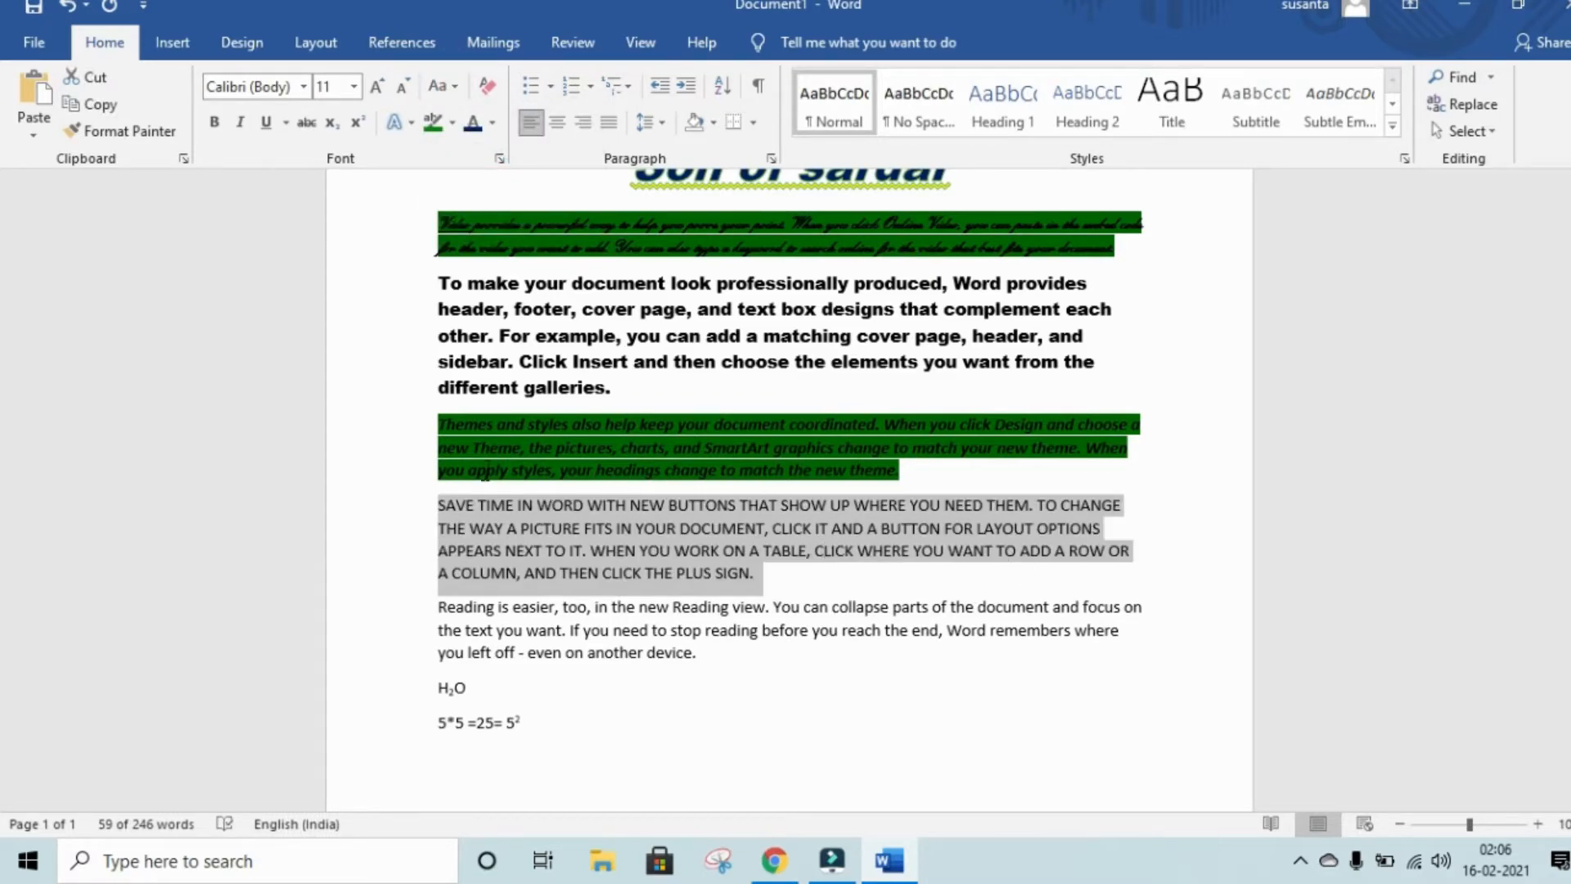
- Apply Capitalize Each Word to the selected "Save time in Word" paragraph, follow it with tOGGLE cASE, and deselect the text
left_click(440, 85)
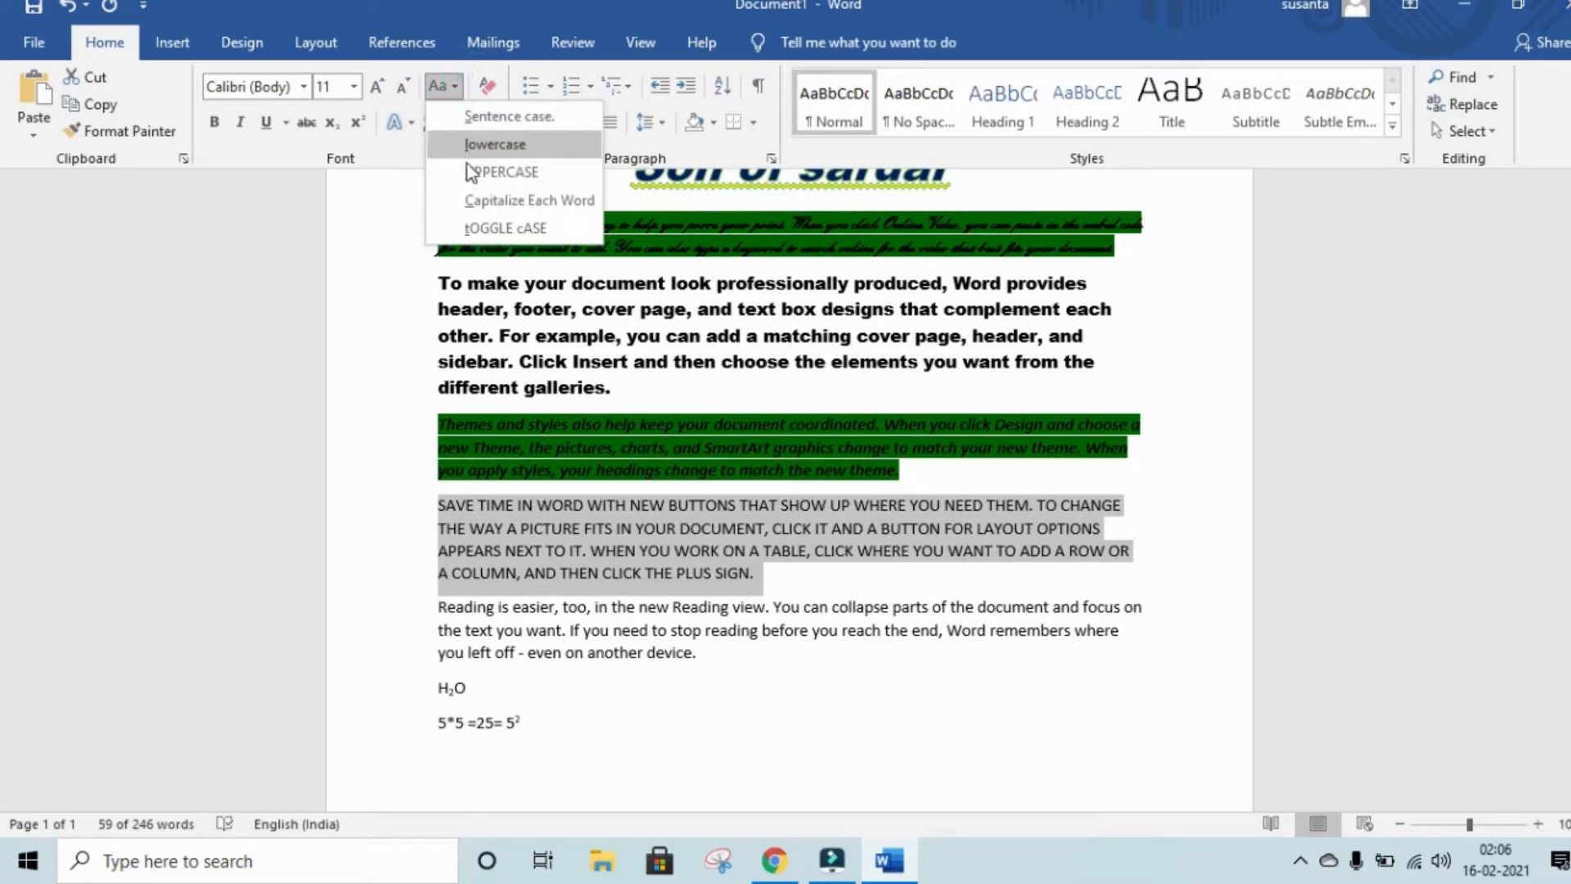
left_click(477, 201)
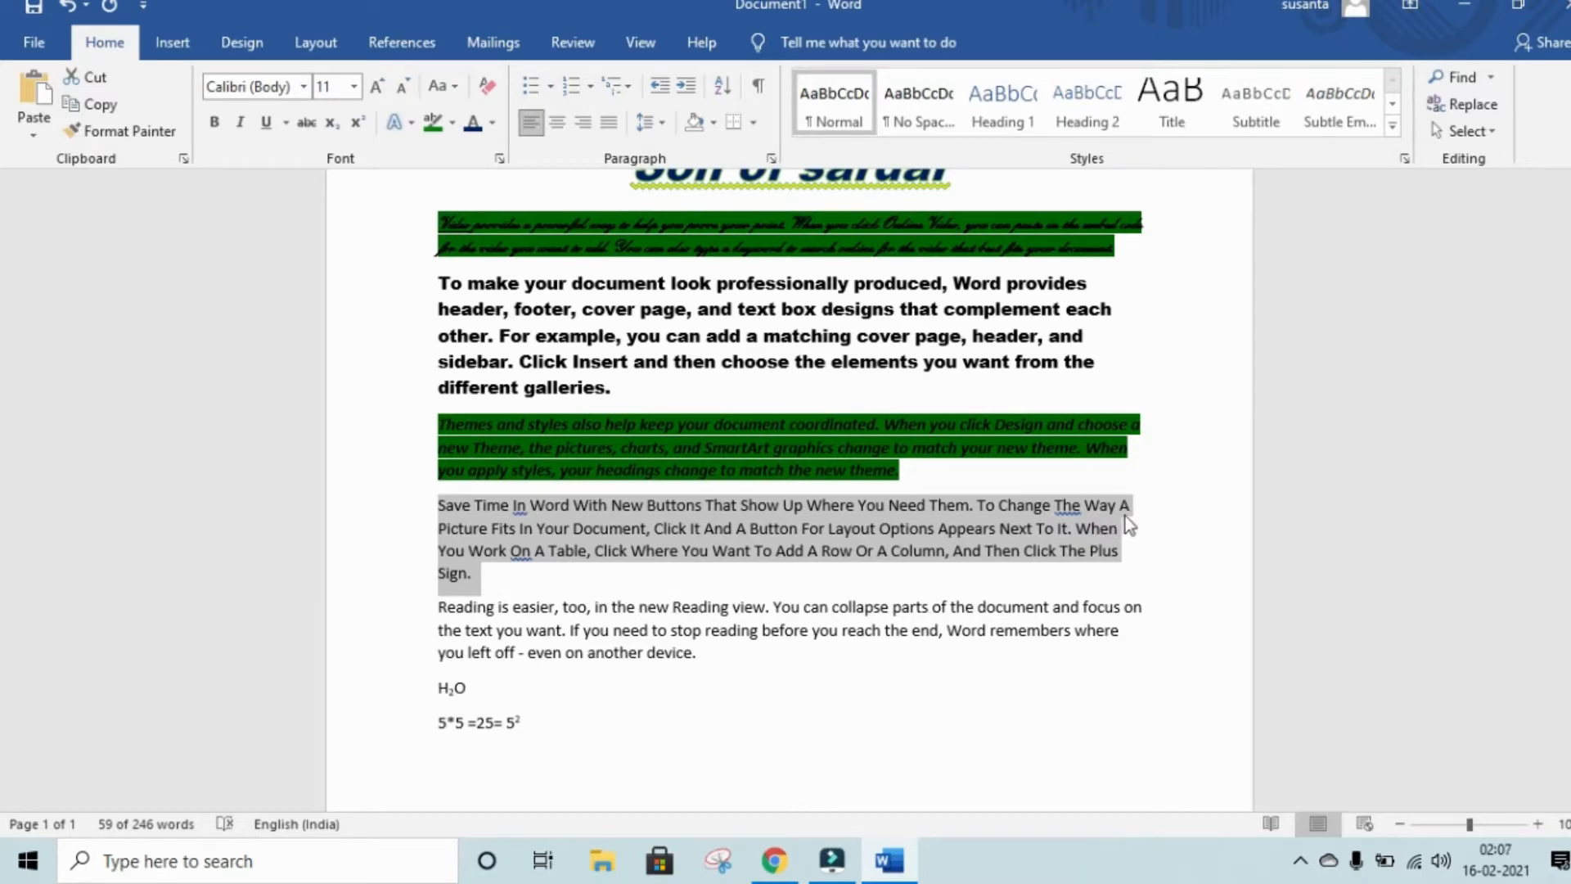
left_click(446, 87)
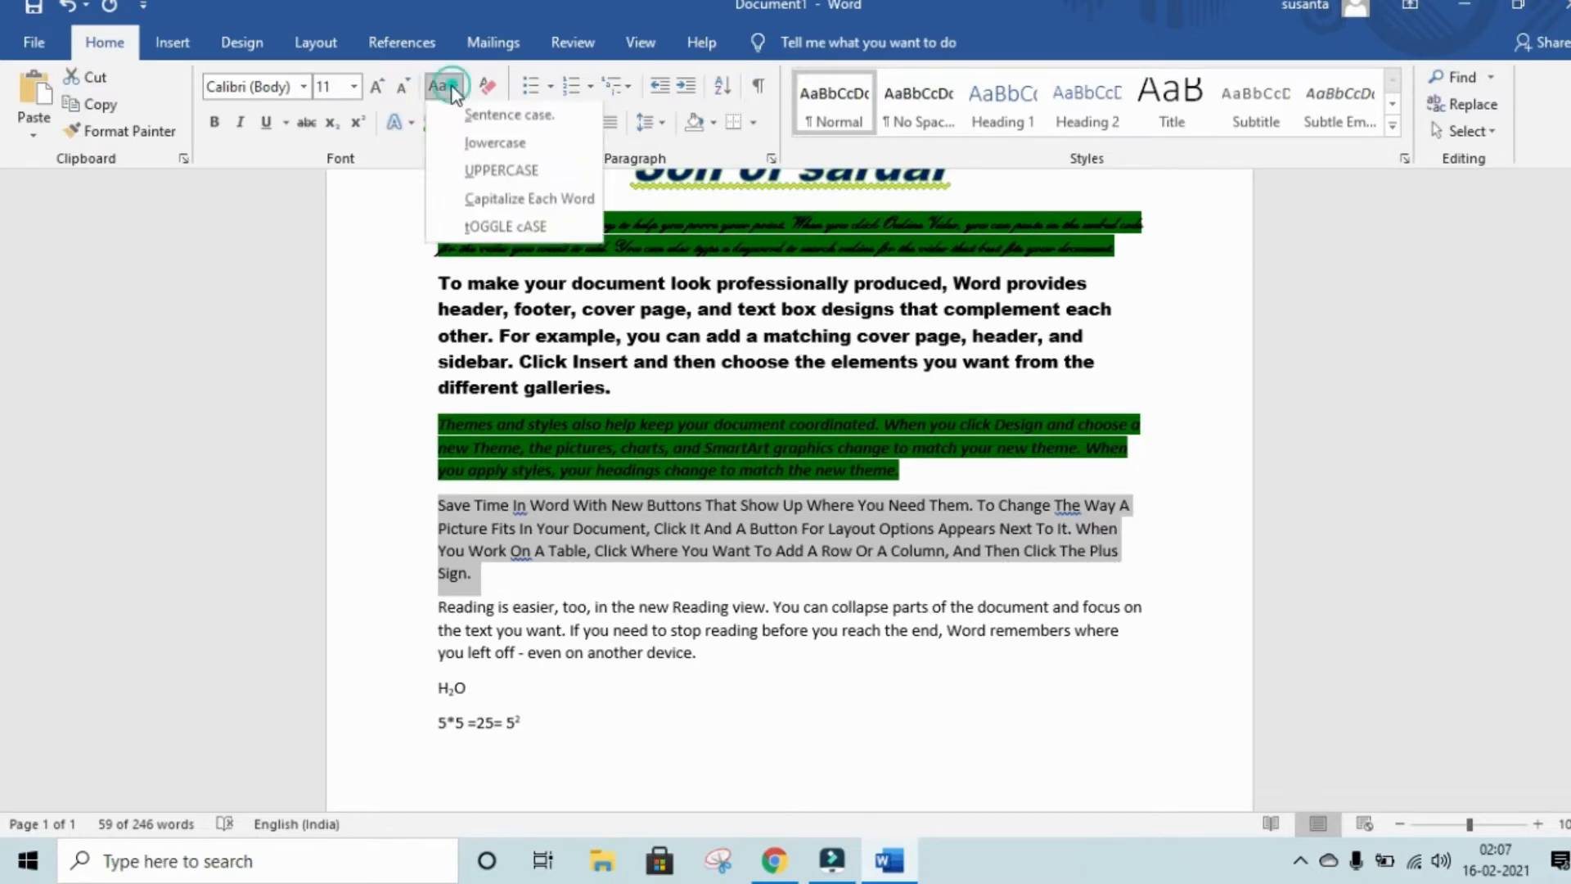
left_click(485, 224)
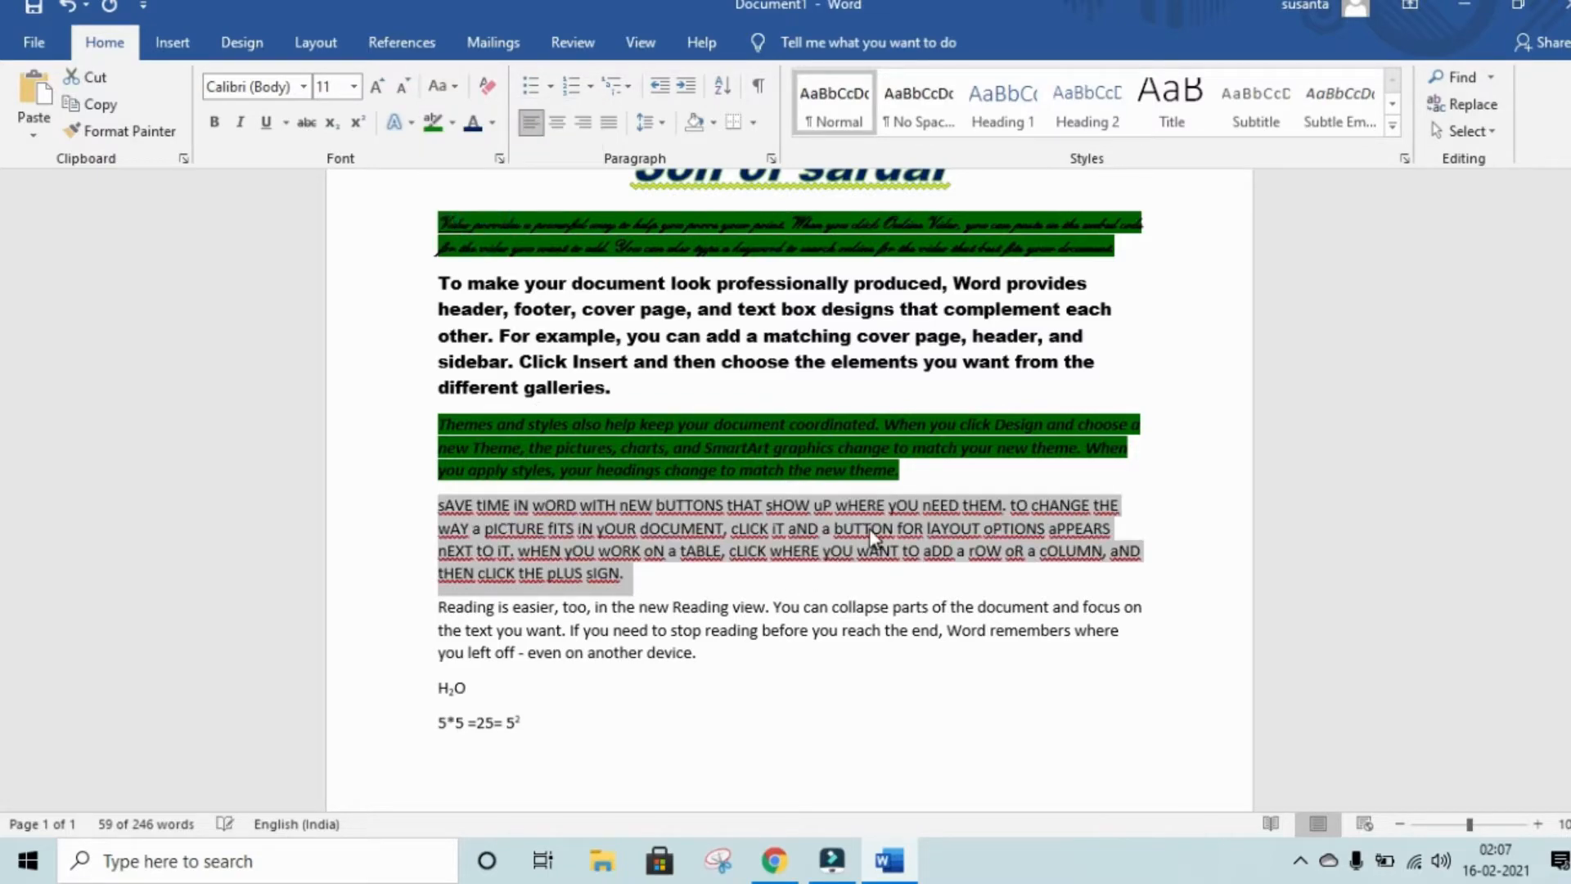
left_click(748, 583)
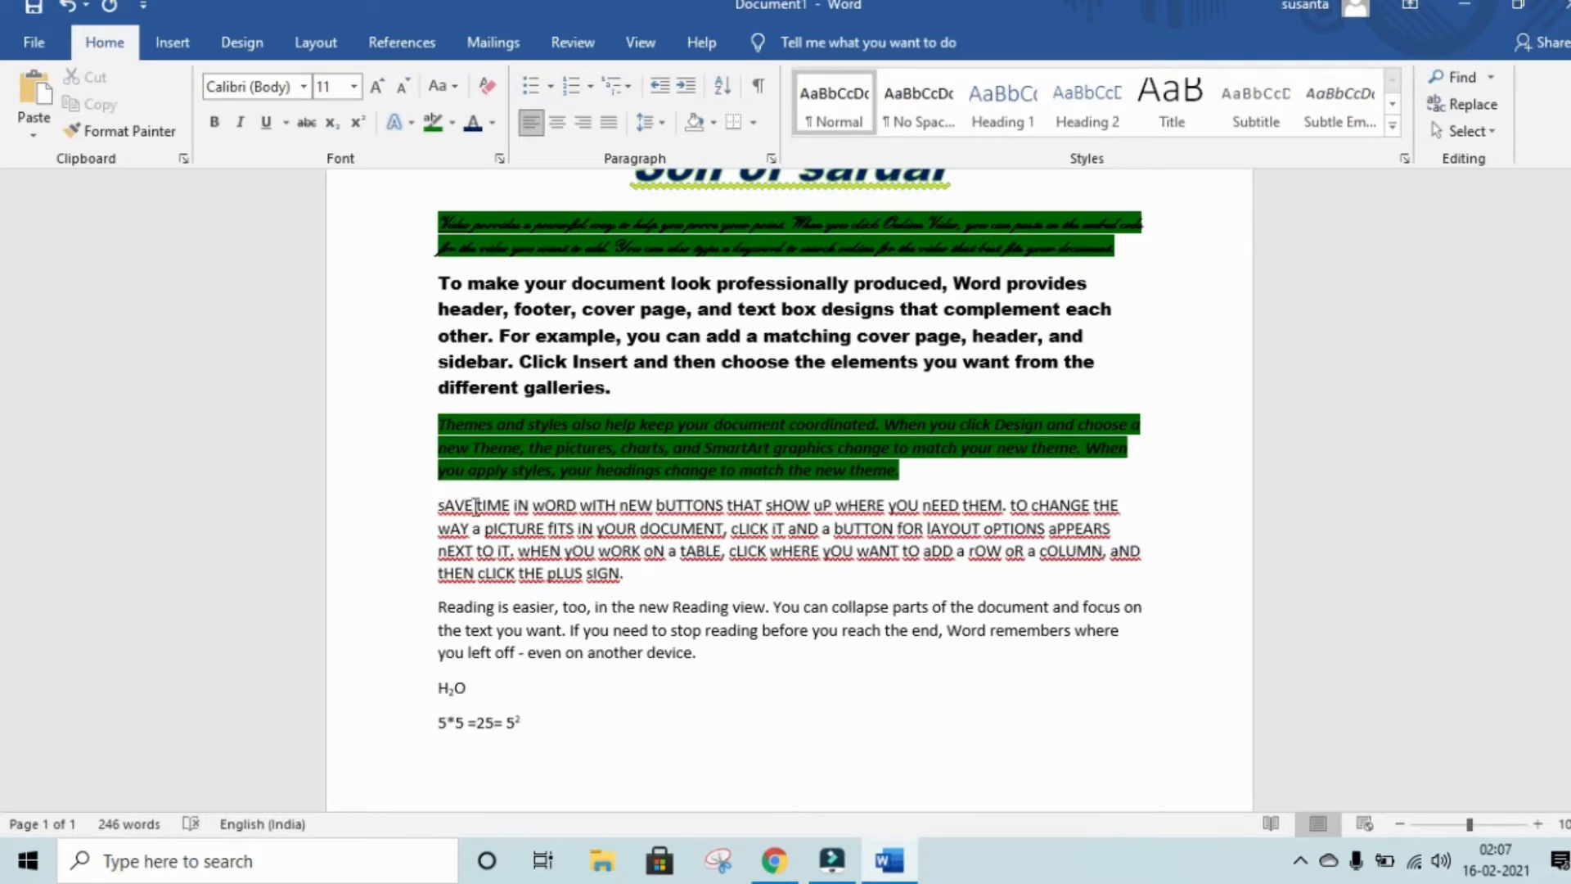
- Select the first letter "s" of the toggled paragraph, move it into the word "wHEN", and select the paragraph's first line
left_click(445, 503)
left_click(446, 502)
left_click(439, 503, "shift")
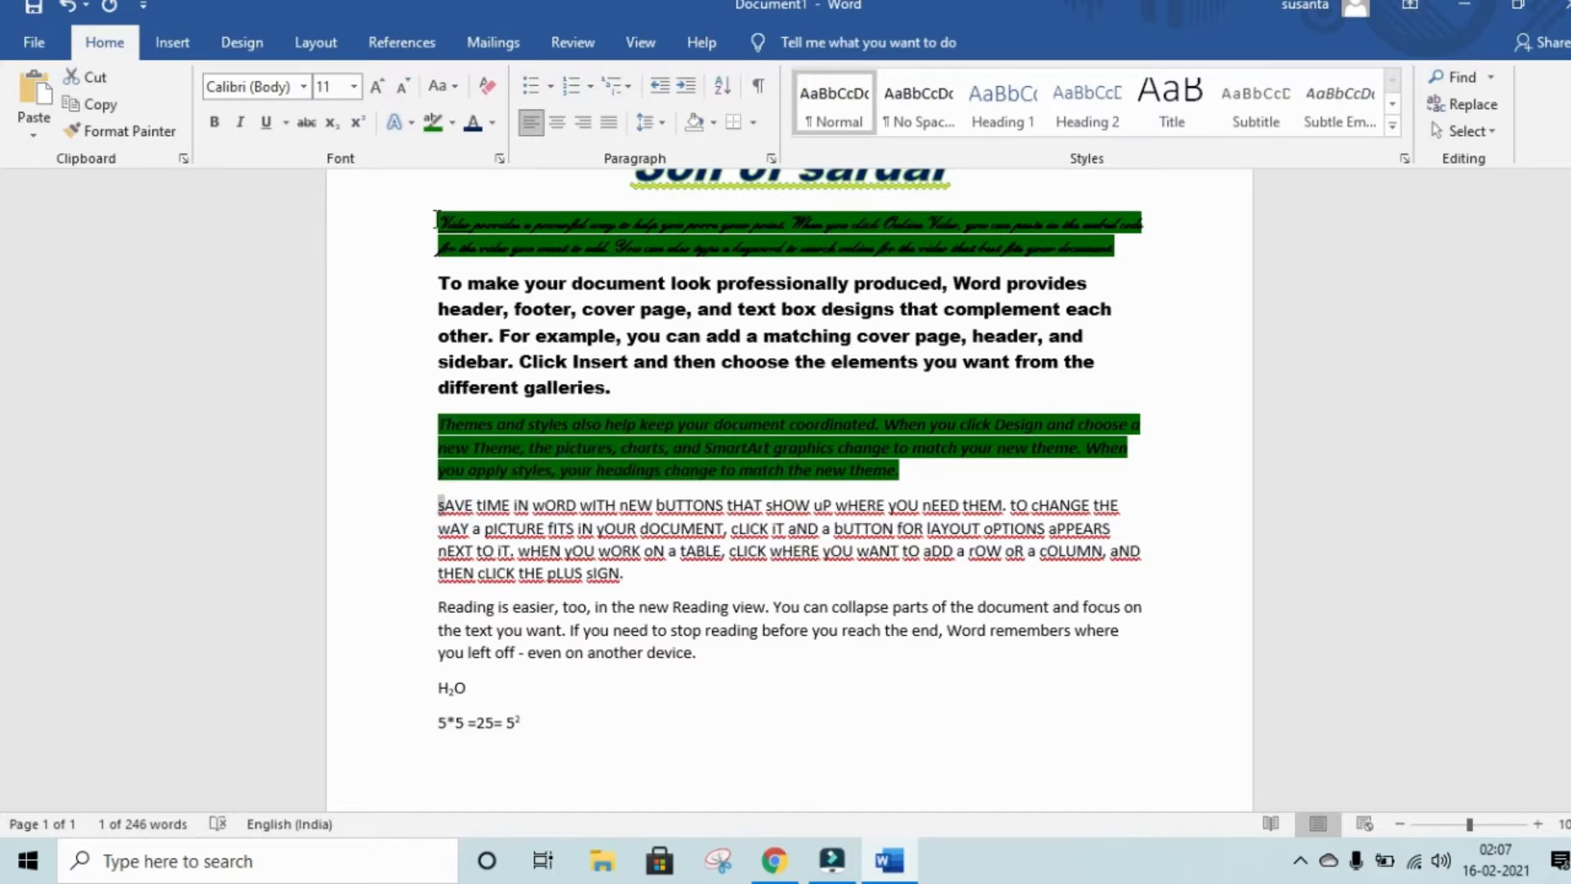
left_click_drag(431, 505, 526, 551)
left_click(416, 505)
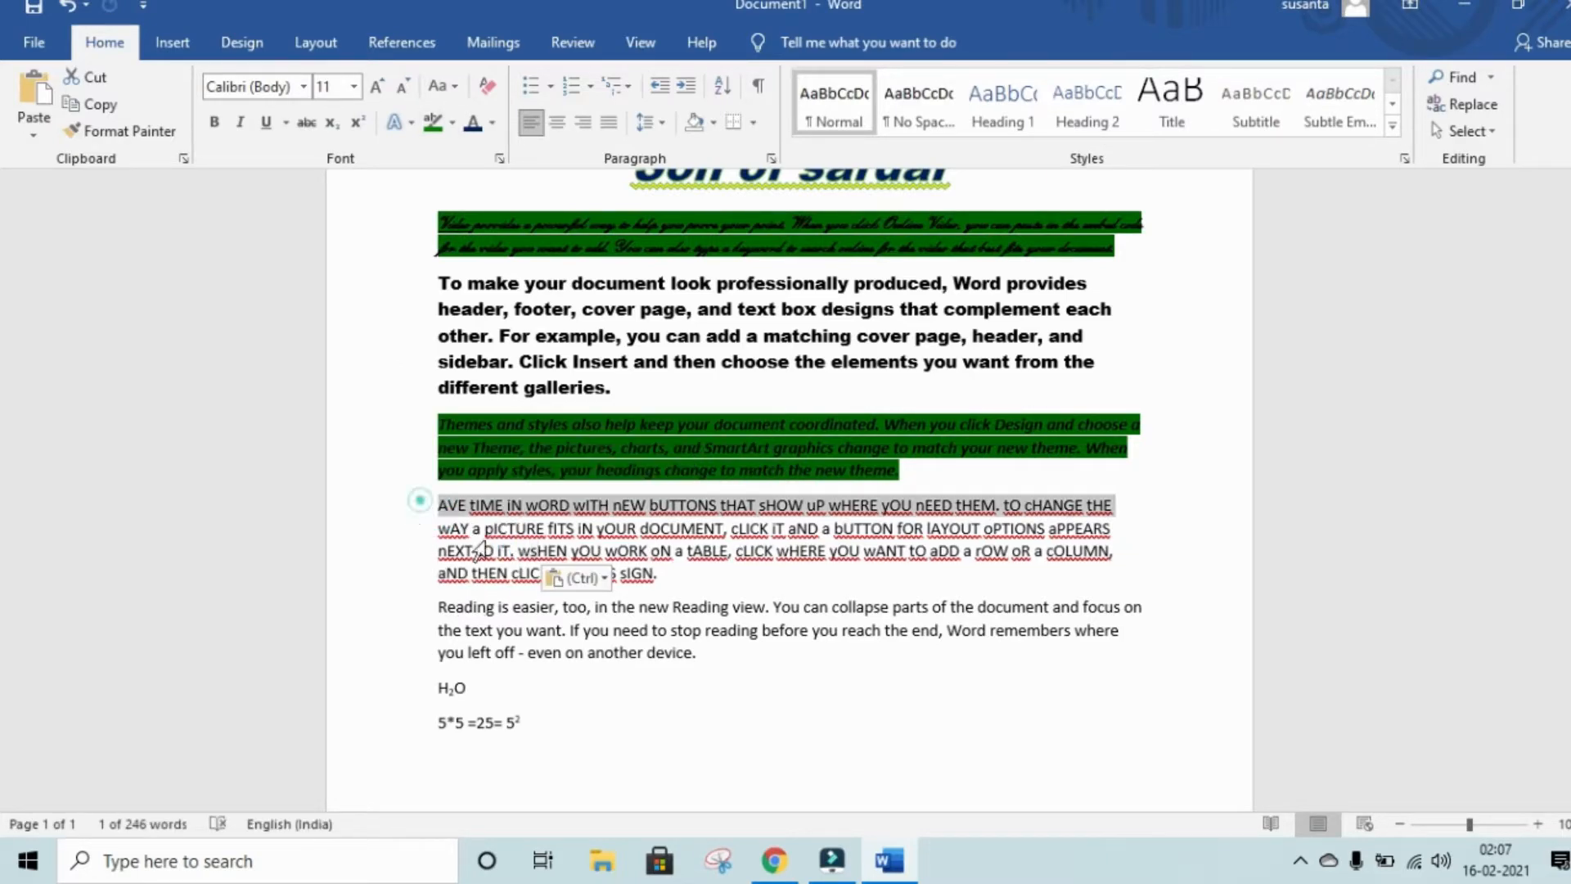
- Select the whole toggled paragraph, apply Sentence case to it, and deselect it
triple_click(481, 547)
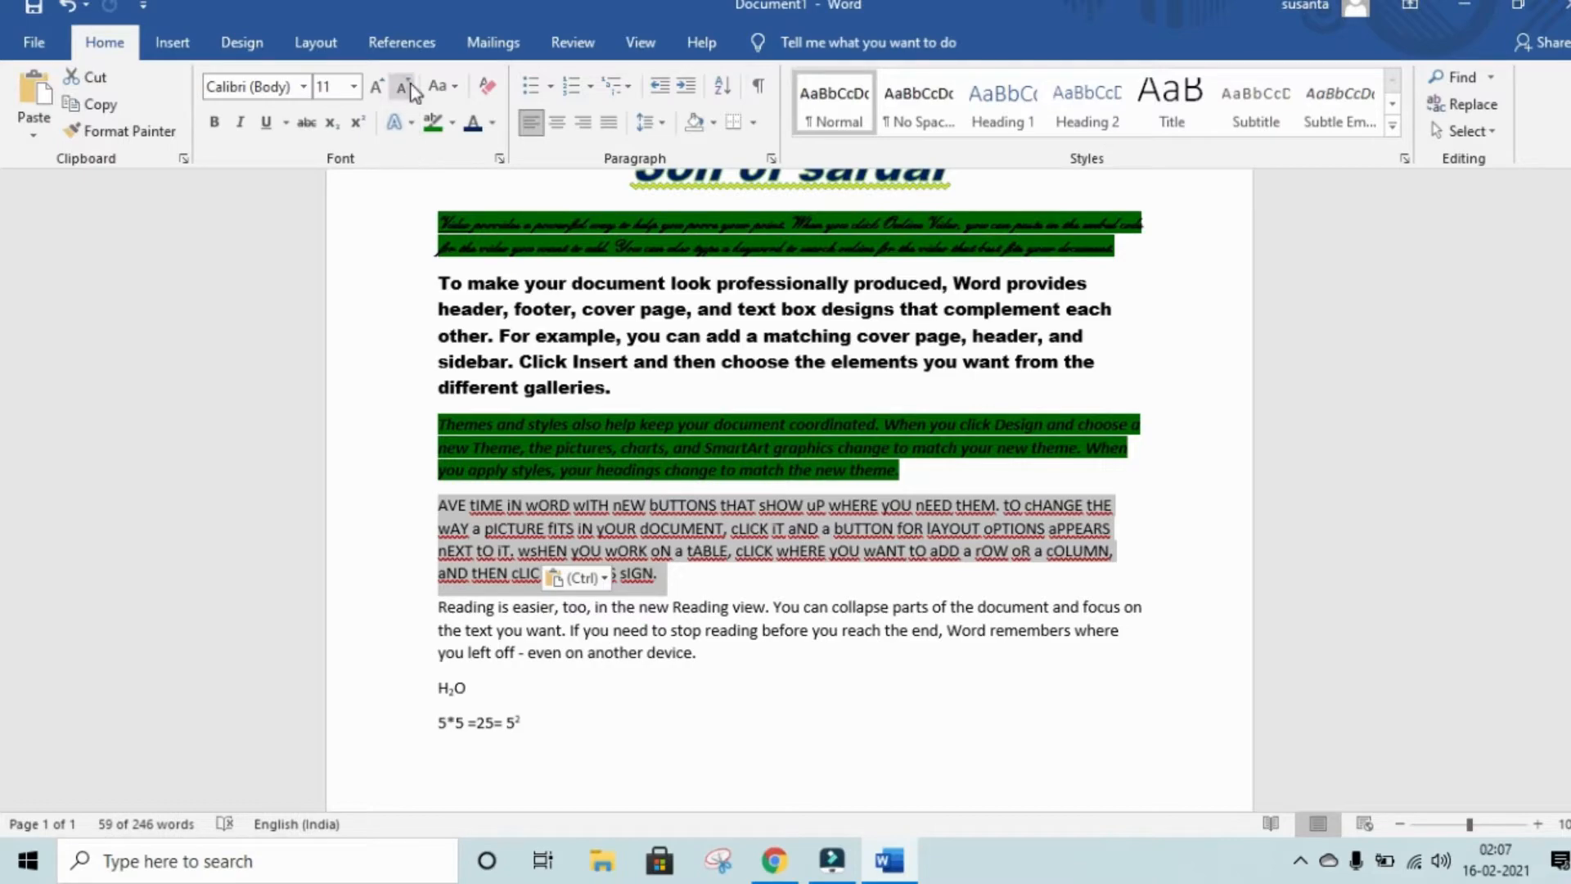
left_click(441, 86)
left_click(464, 120)
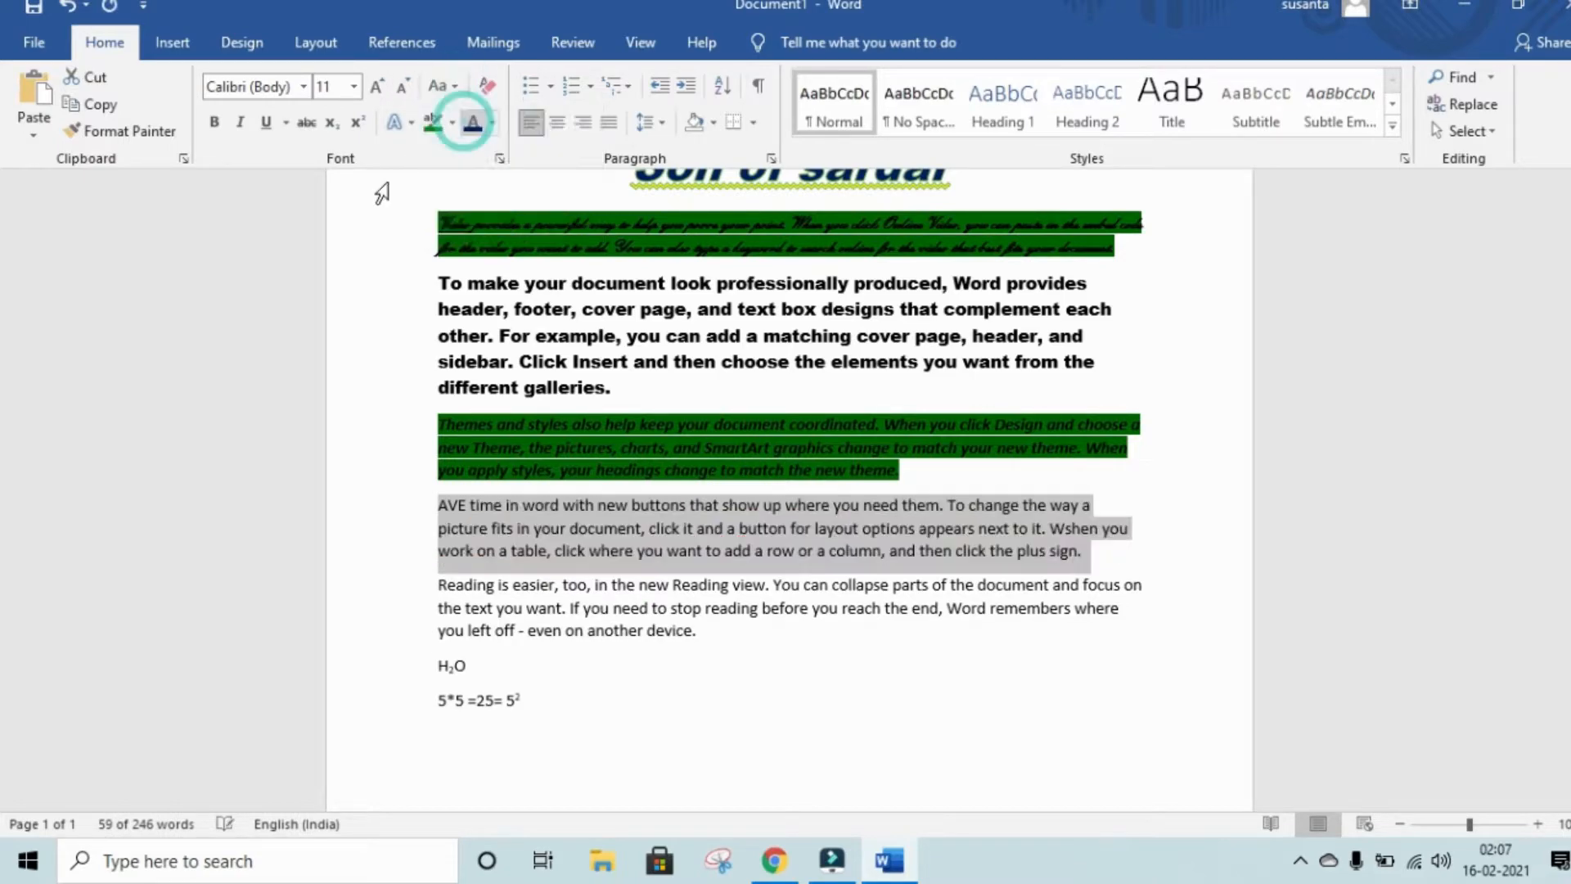
left_click(795, 662)
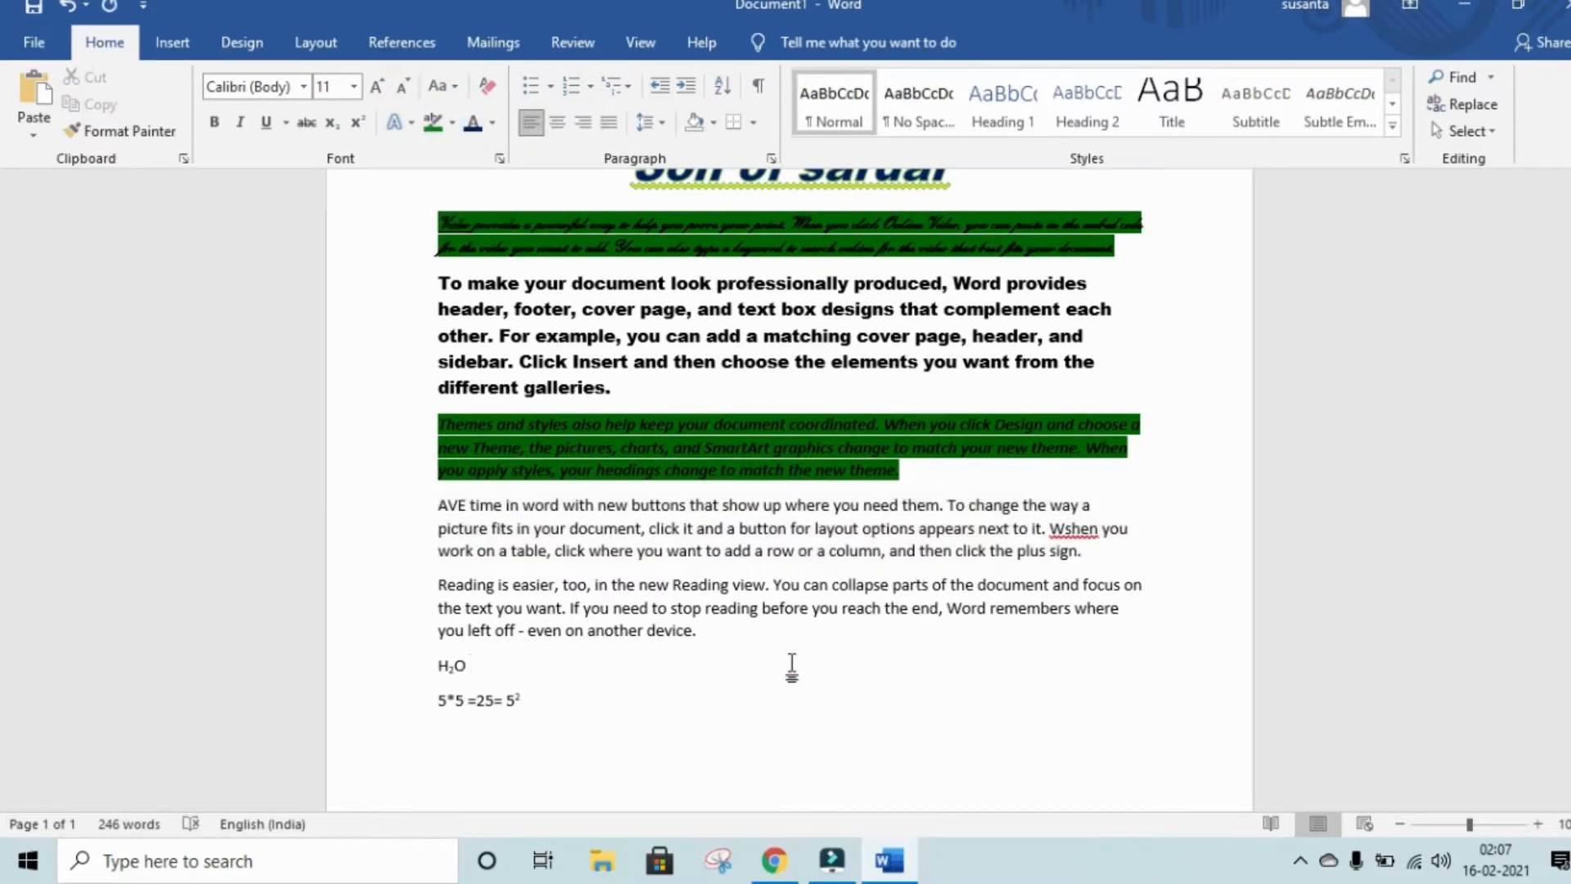
- Select everything from the title through the H2O line, clear all its formatting, and deselect it
left_click(494, 83)
left_click(603, 693)
scroll(424, 397, "up", 1)
left_click_drag(438, 208, 799, 739)
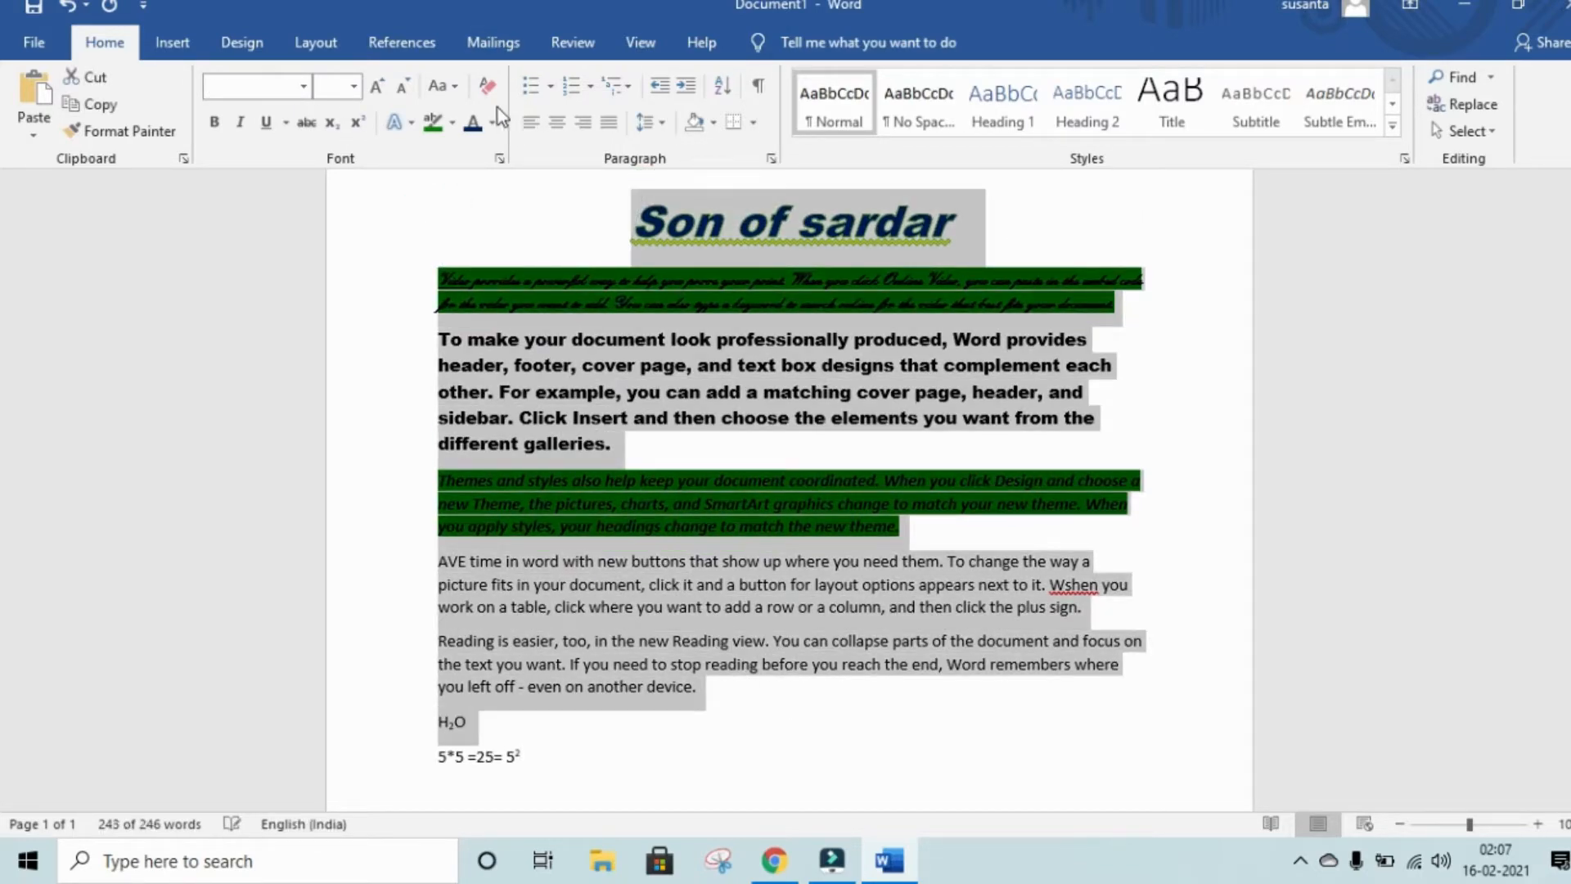
left_click(486, 87)
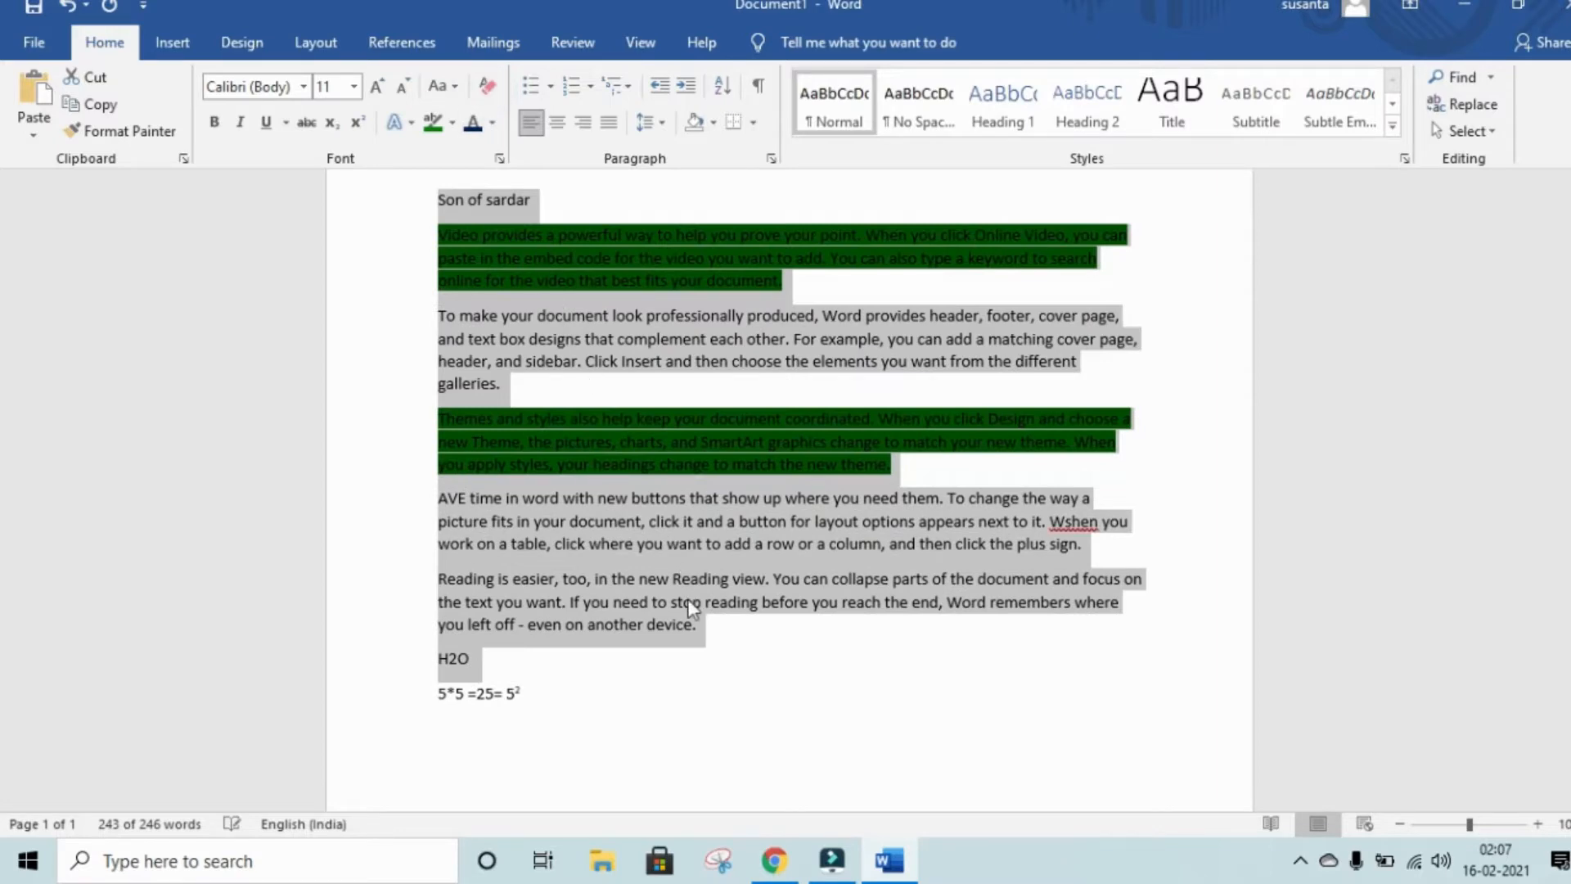
scroll(748, 705, "up", 1)
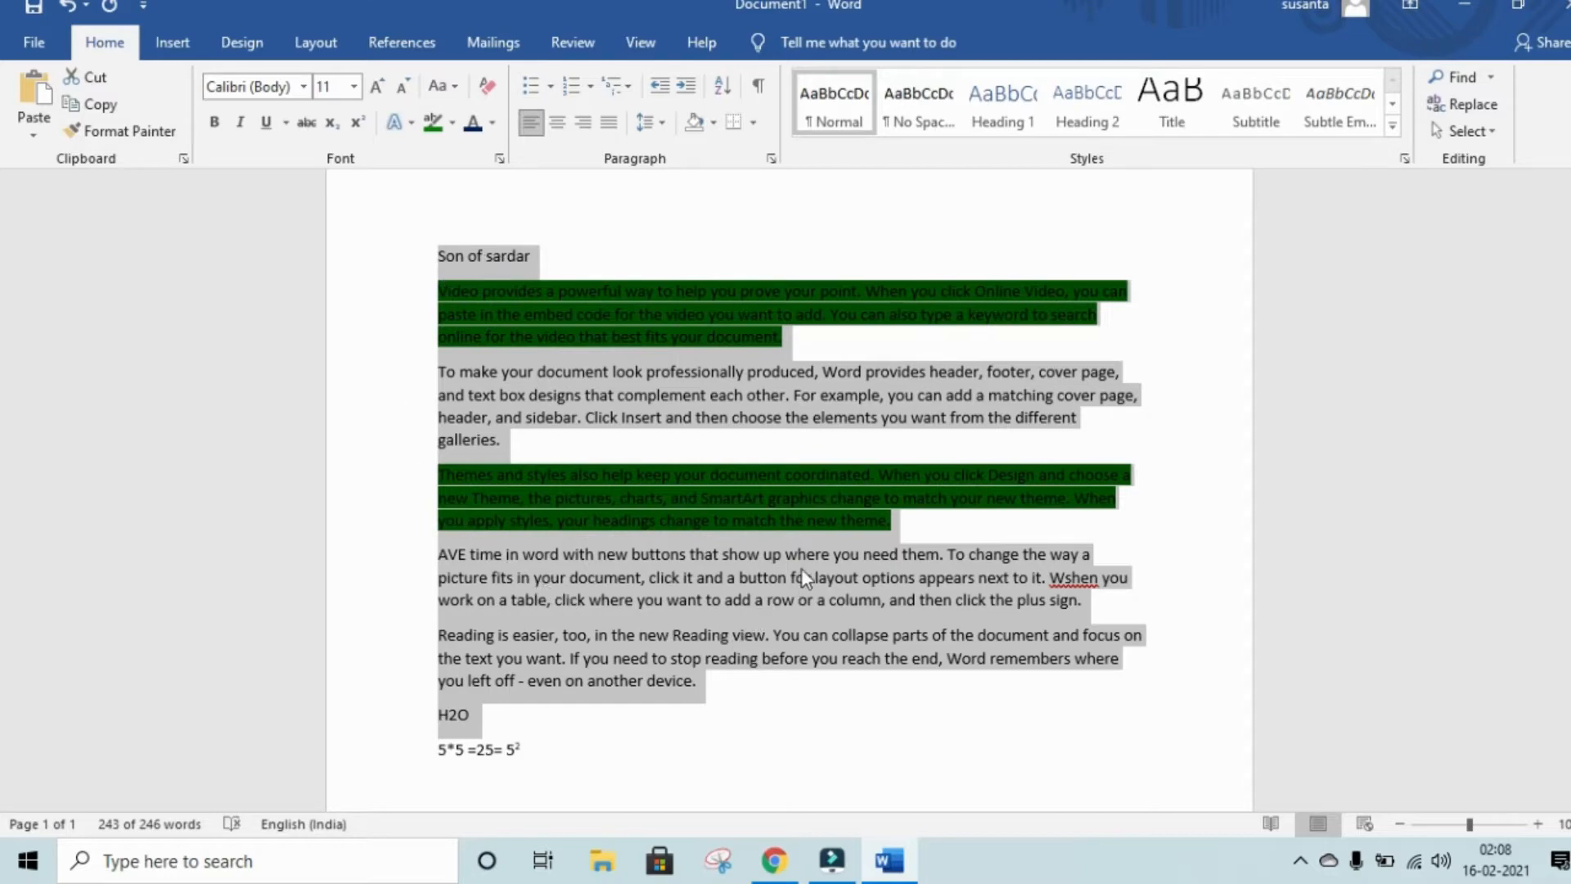
left_click(959, 532)
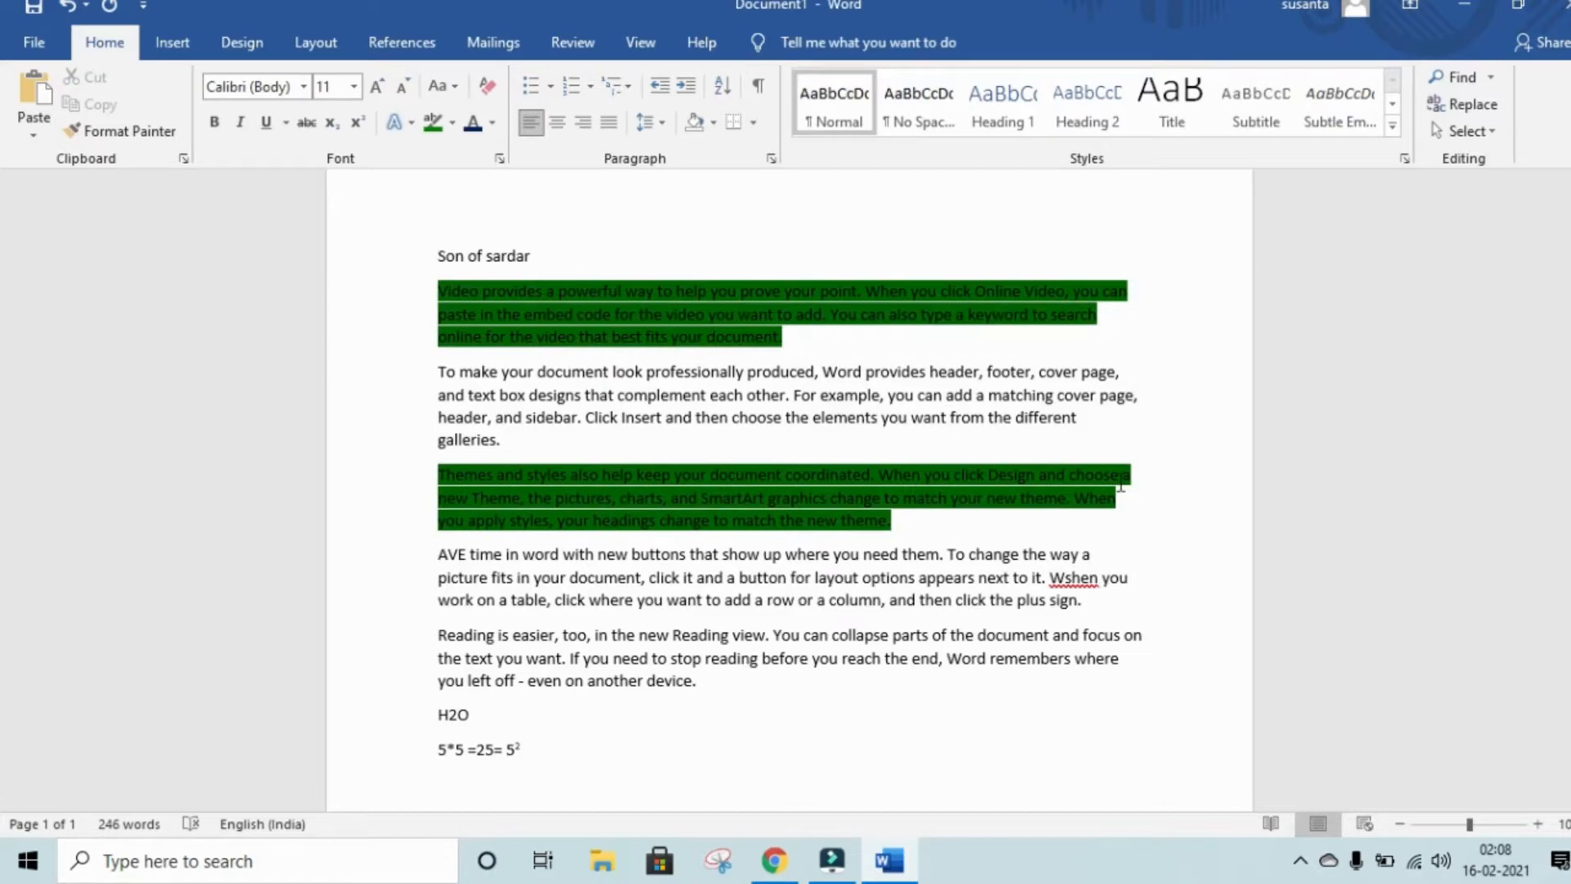
- Remove the green highlighting from the "Themes and styles" paragraph and the "Video provides" paragraph
left_click_drag(920, 522, 437, 470)
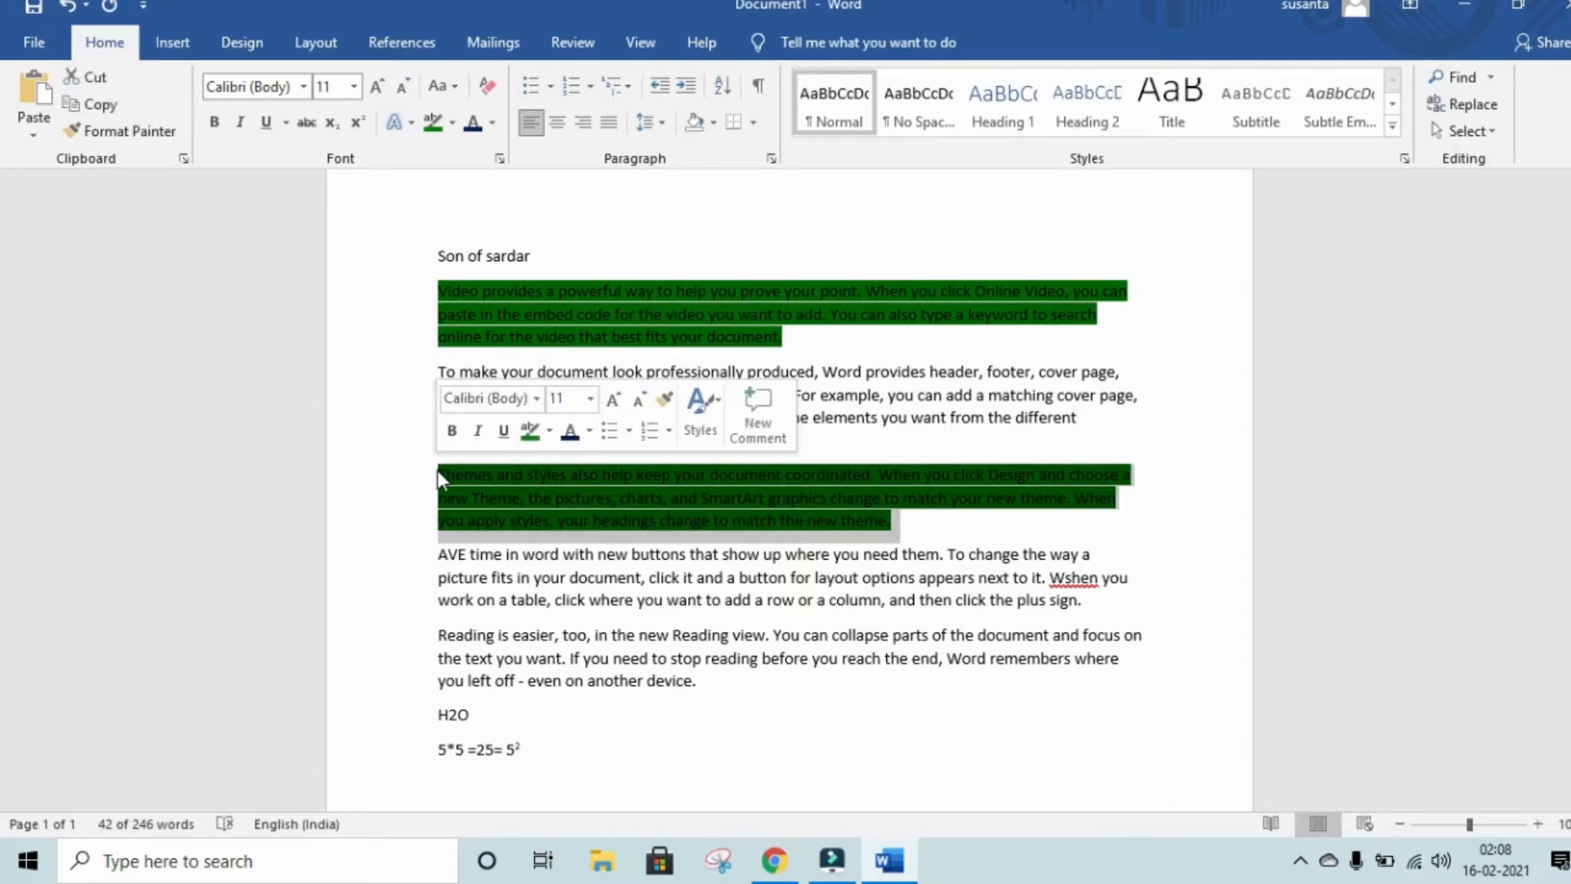
left_click(451, 122)
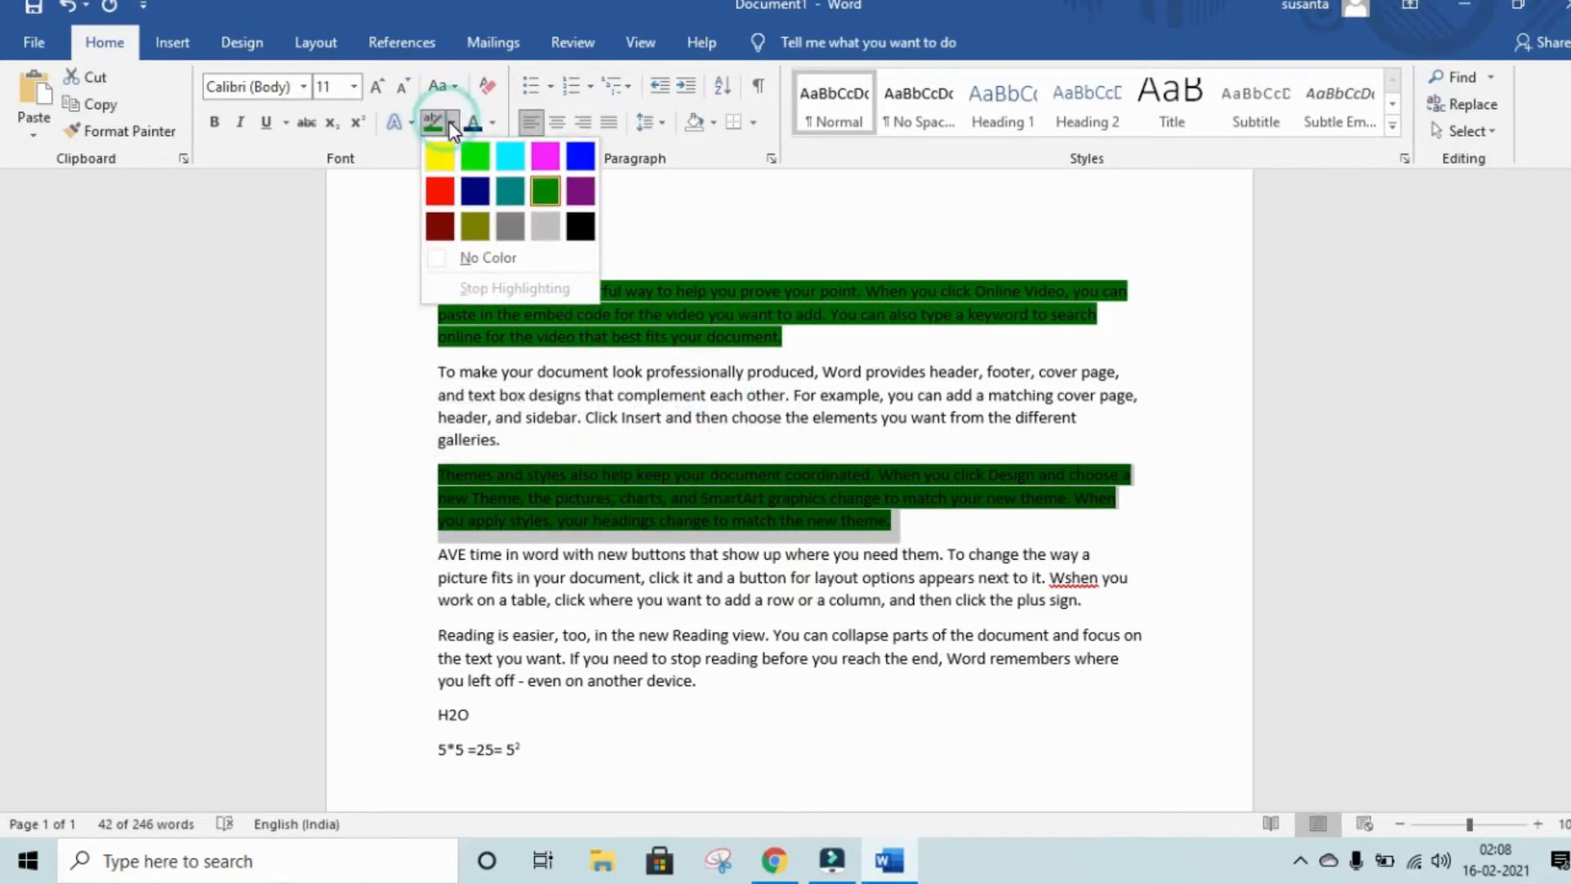
left_click(490, 259)
key("Left")
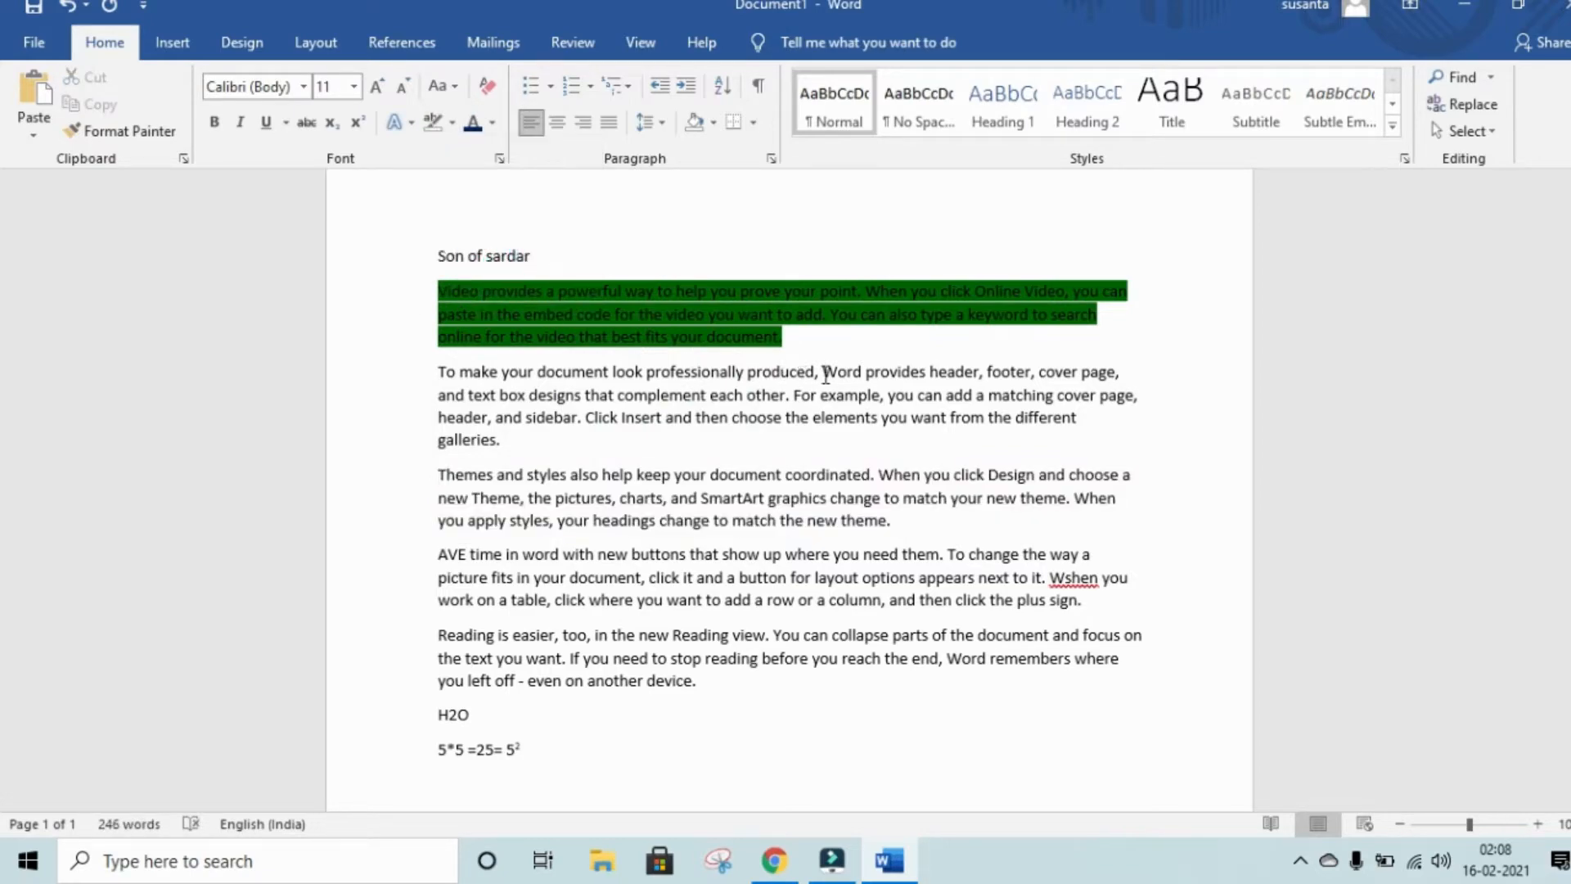
left_click_drag(790, 345, 431, 291)
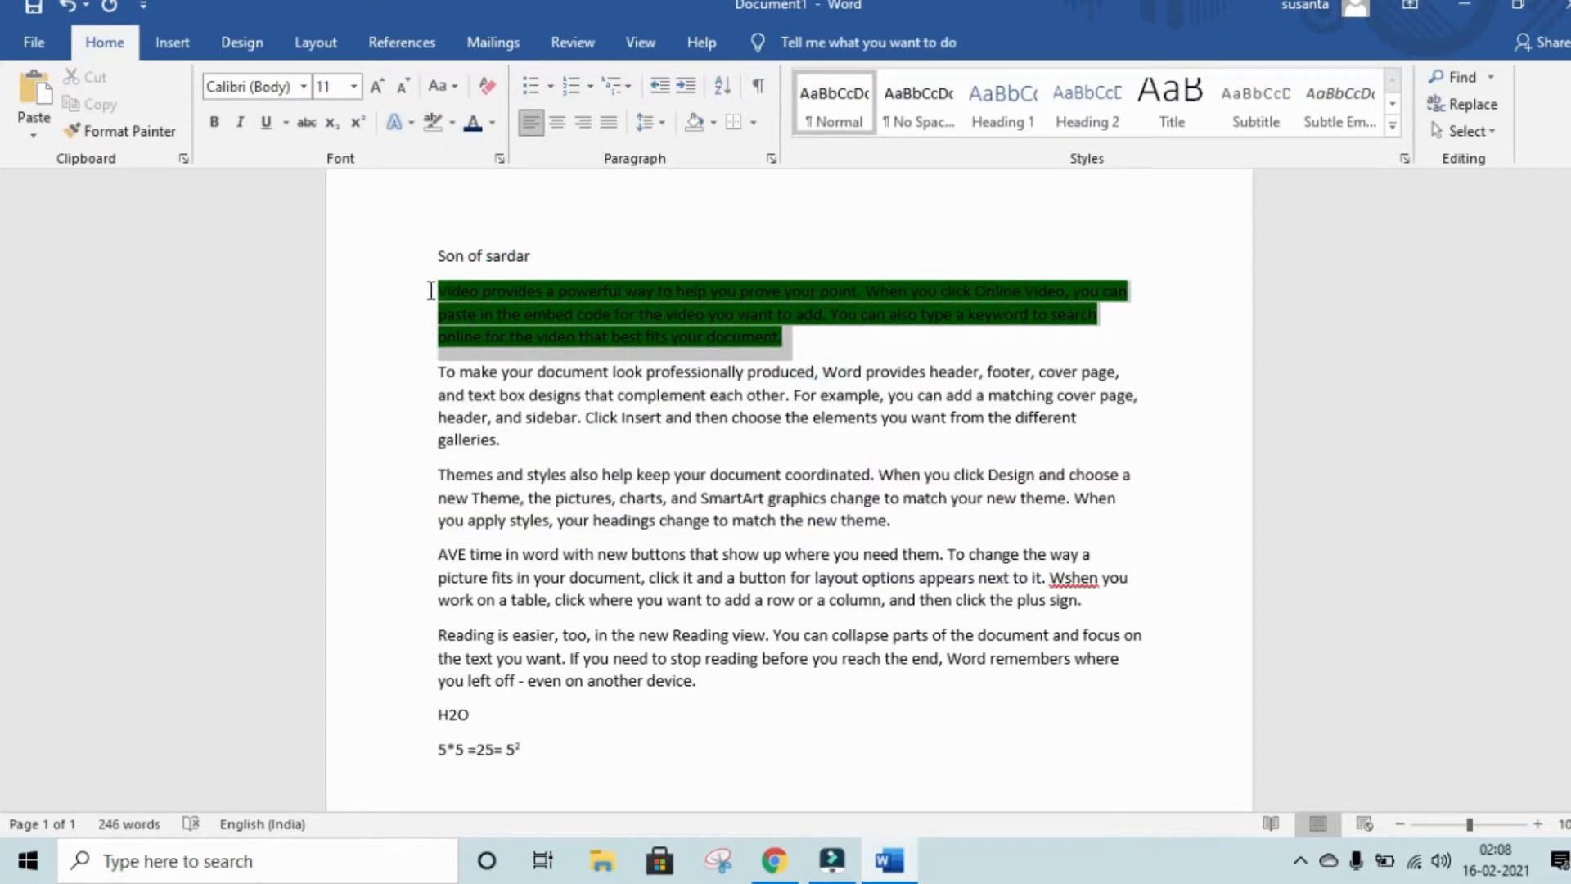
left_click(443, 129)
key("Left")
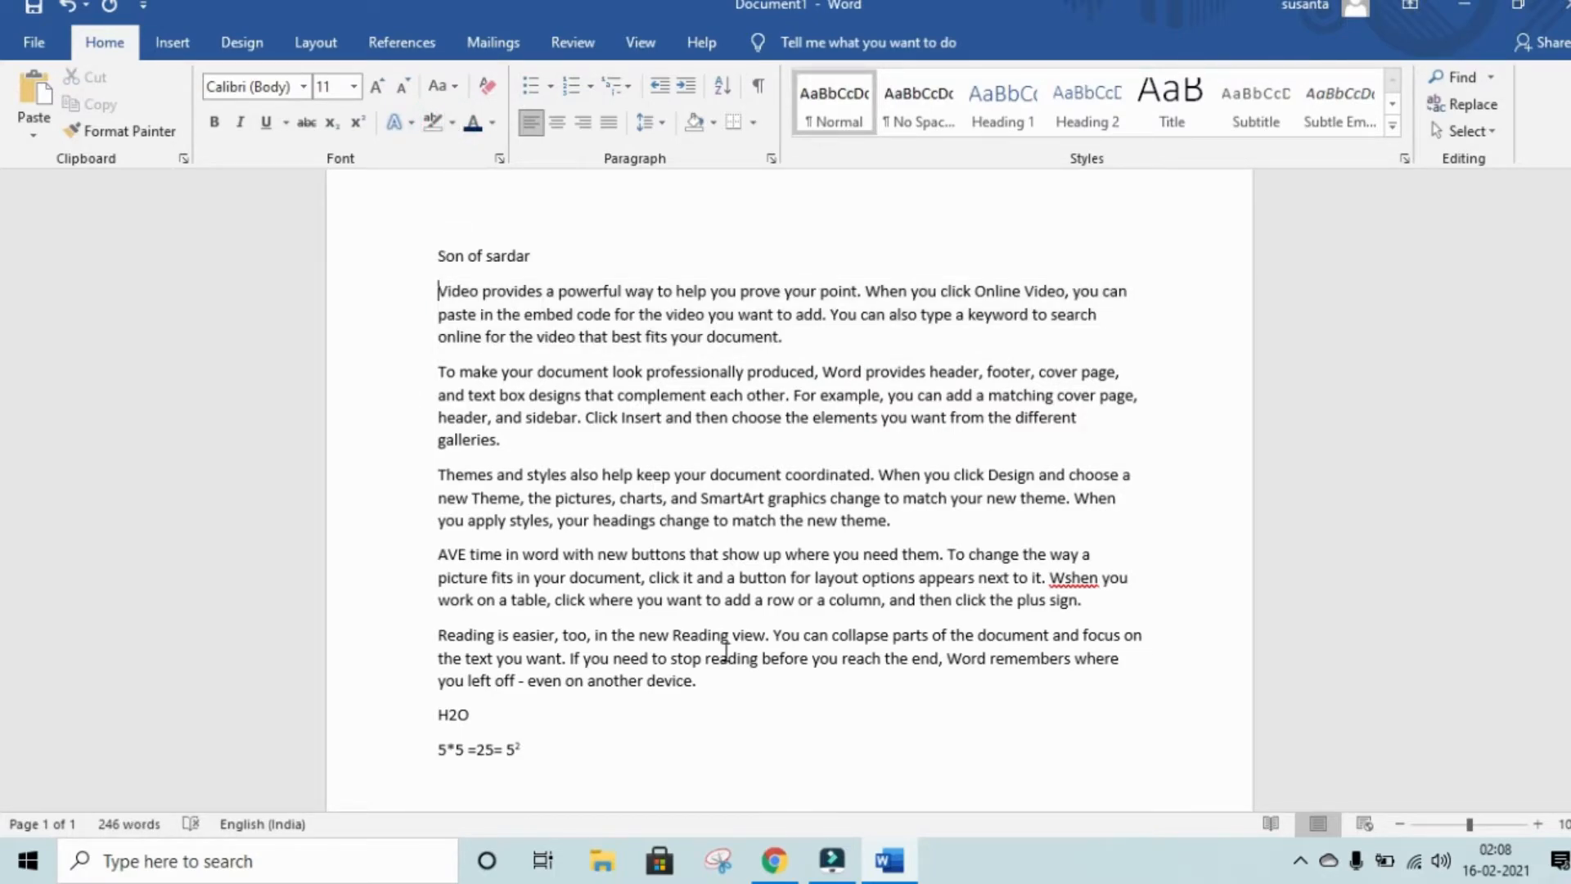
- Select the title "Son of sardar" and increase its font size to 18
scroll(725, 651, "up", 2)
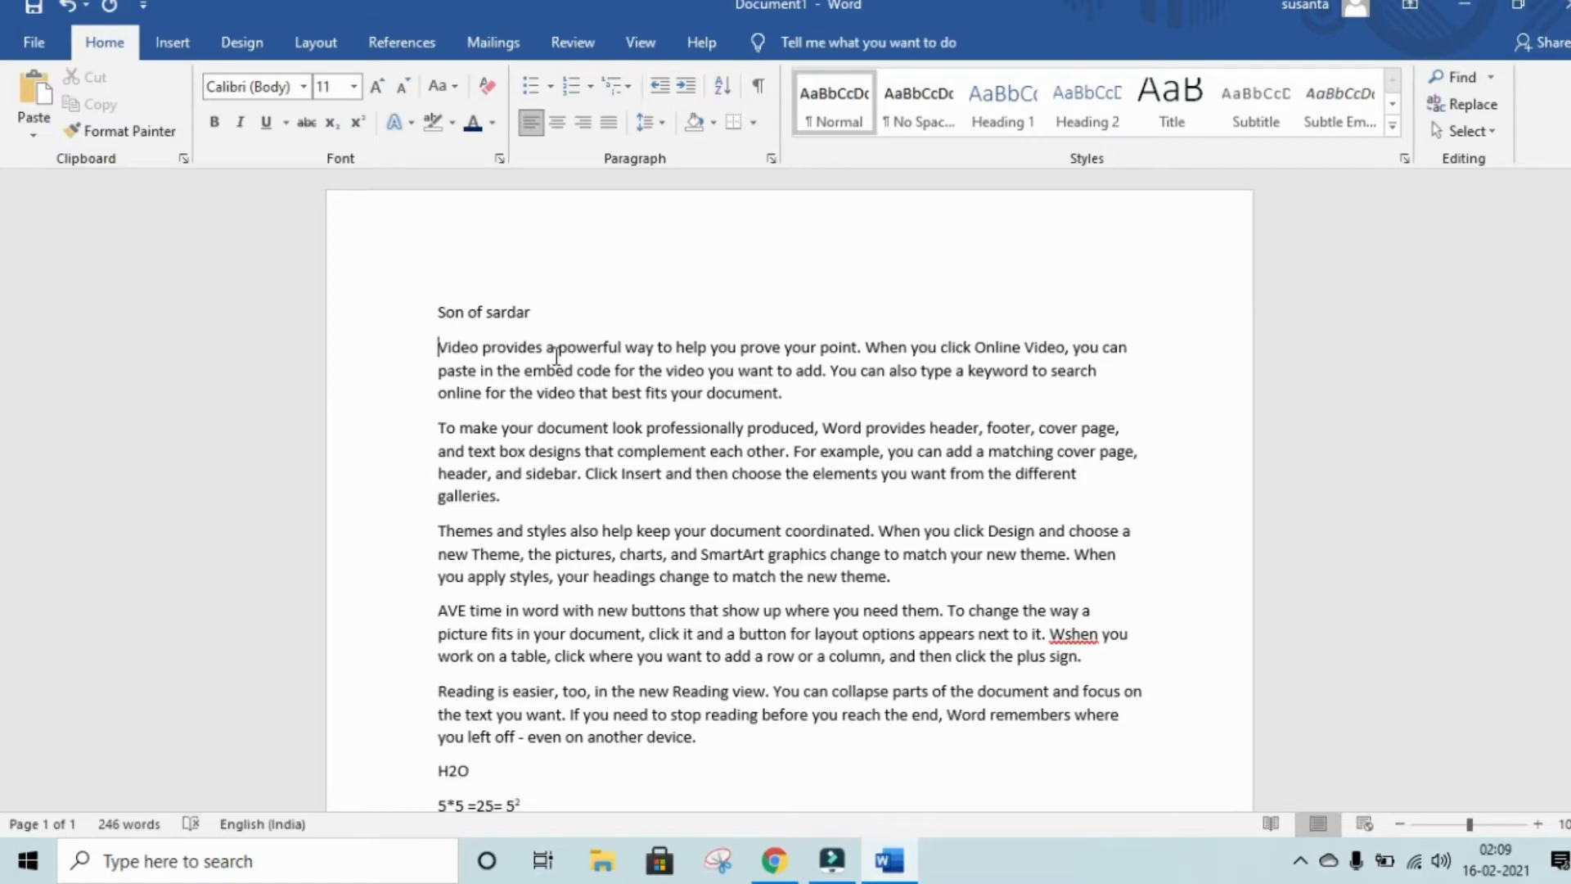
left_click_drag(554, 312, 400, 304)
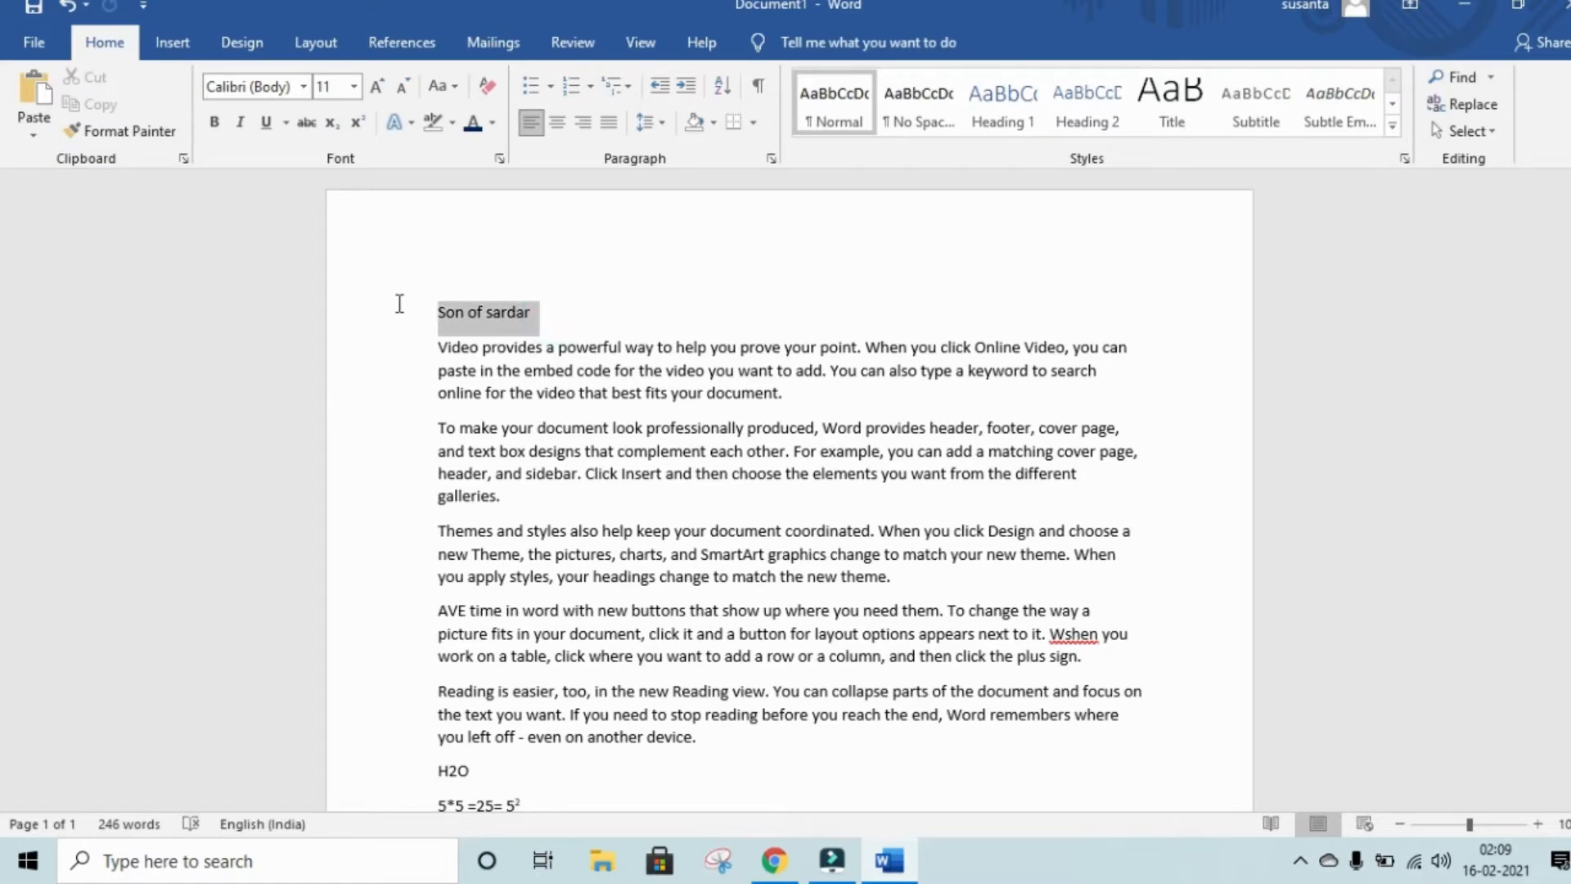
left_click(378, 86)
left_click(378, 86)
left_click(378, 86)
left_click(378, 86)
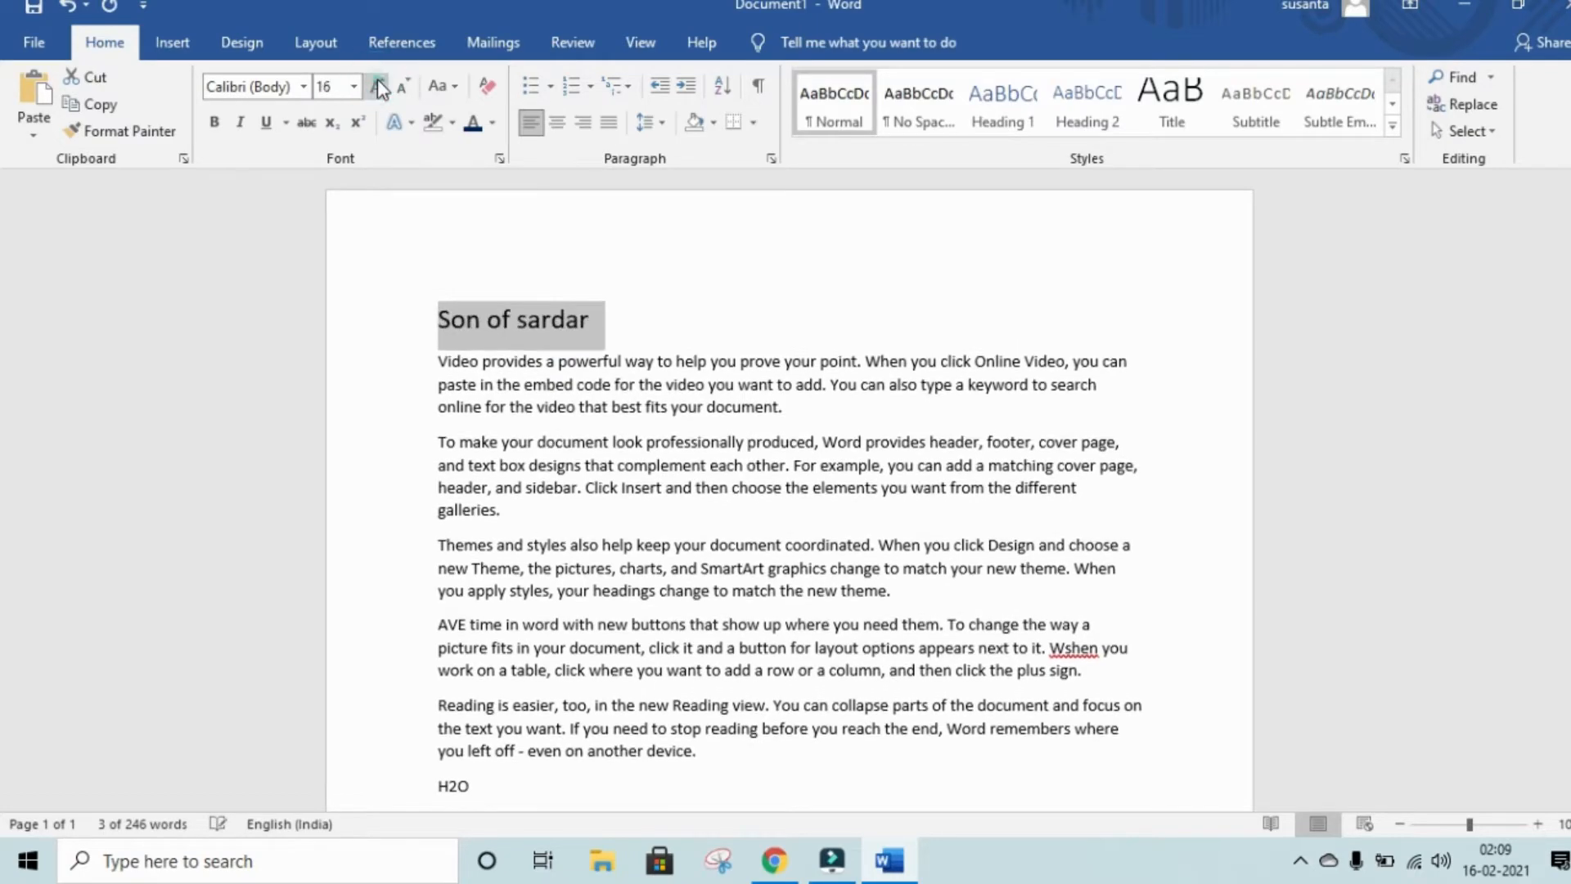
- Colour the selected title standard light blue, make it bold, and deselect it
left_click(492, 122)
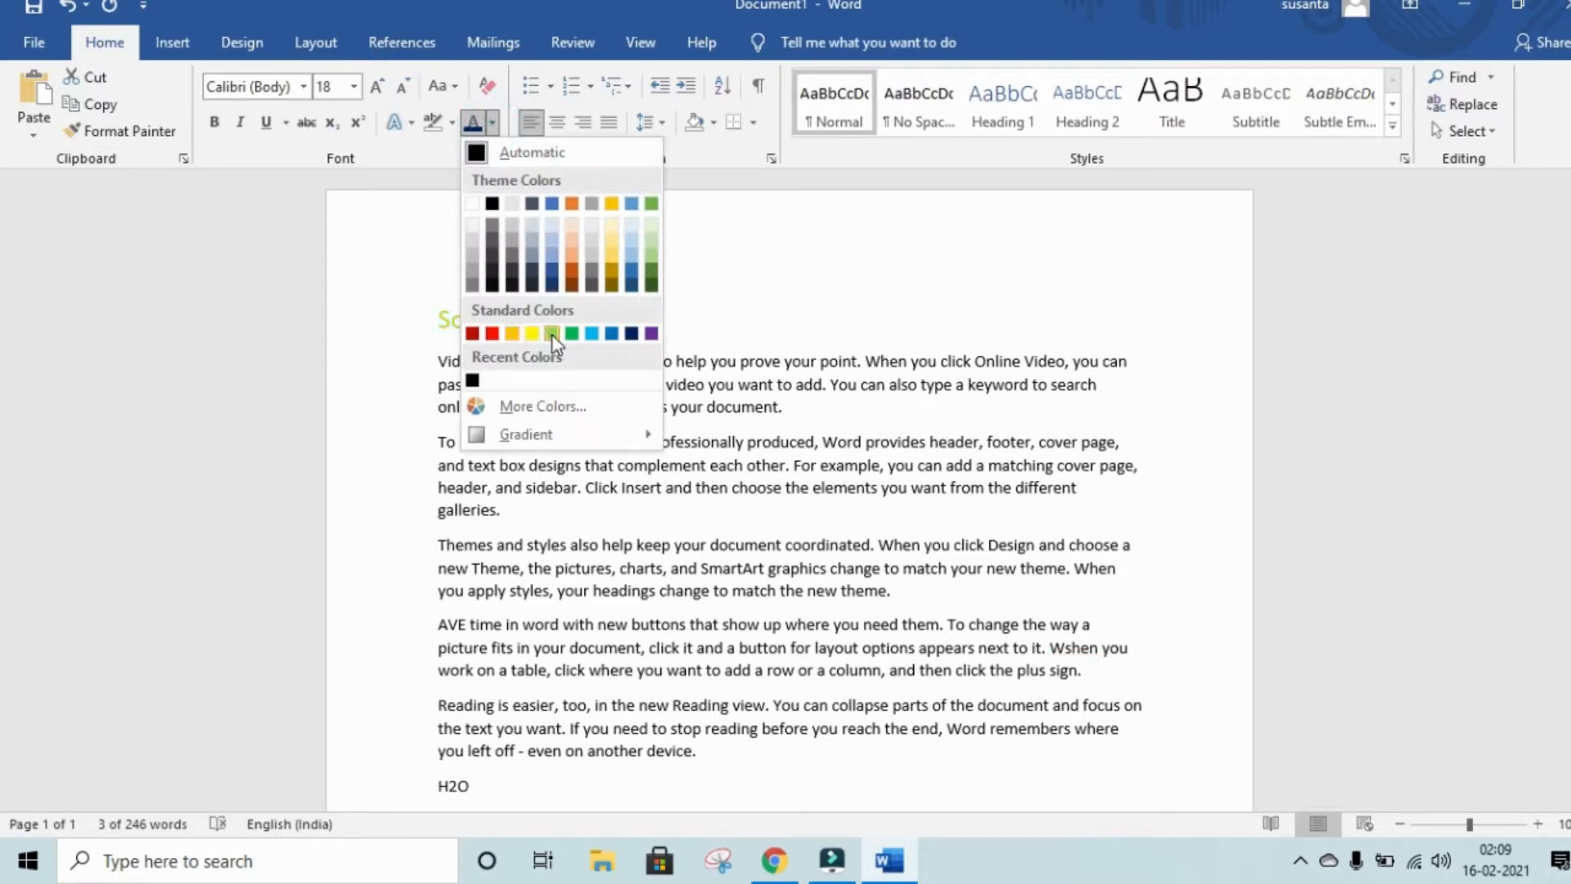
left_click(585, 333)
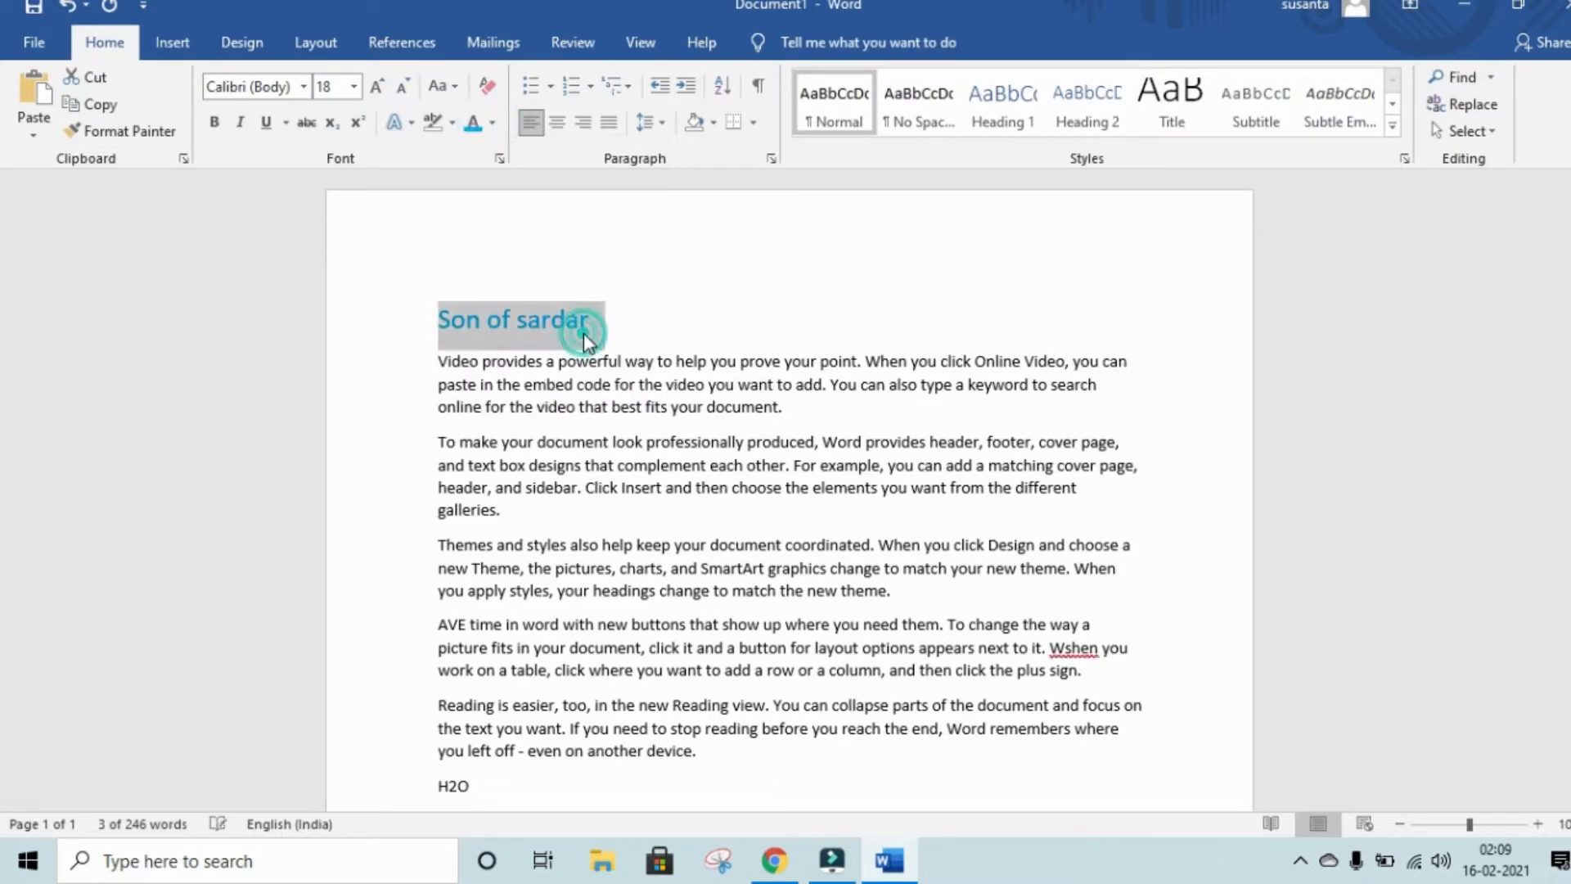
left_click(217, 124)
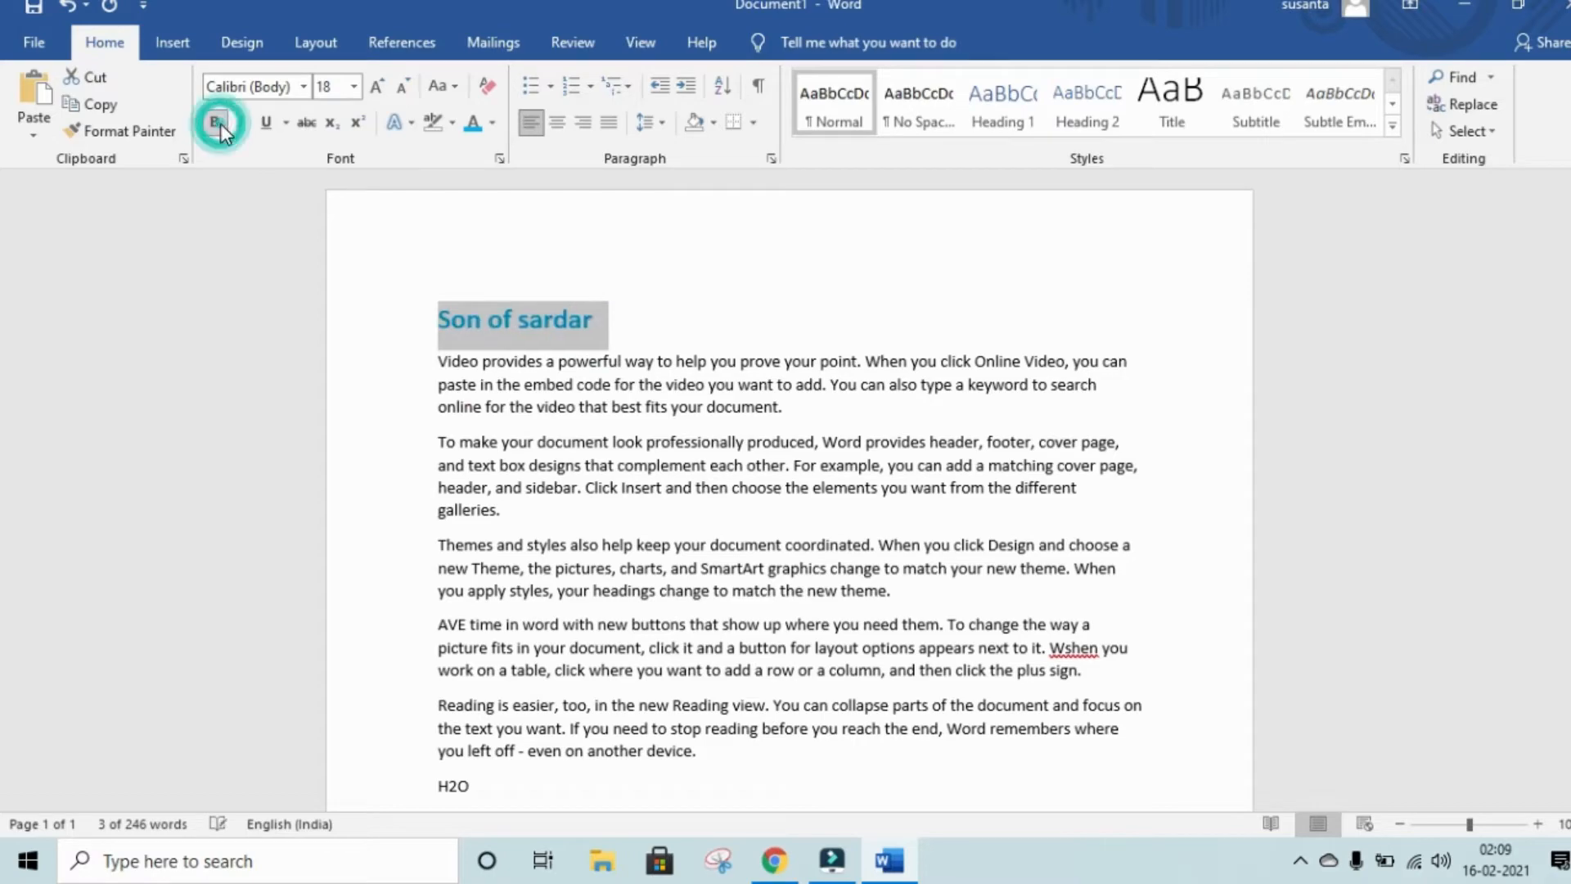
left_click(741, 334)
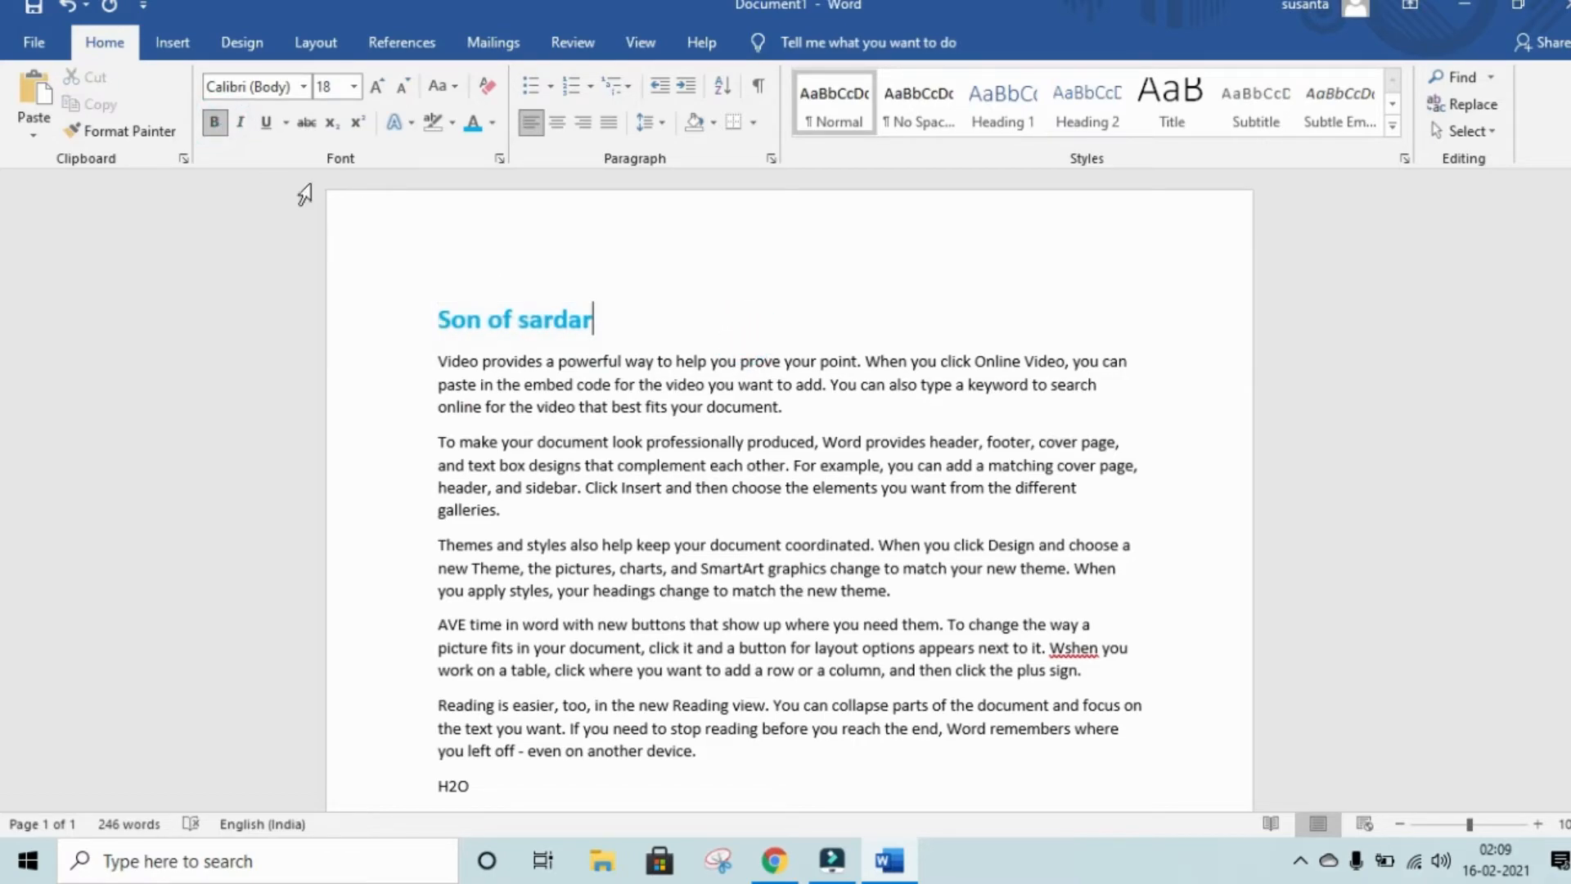
- Select the "Video provides a powerful way" paragraph below the title and cut it
left_click(216, 124)
left_click_drag(439, 362, 784, 421)
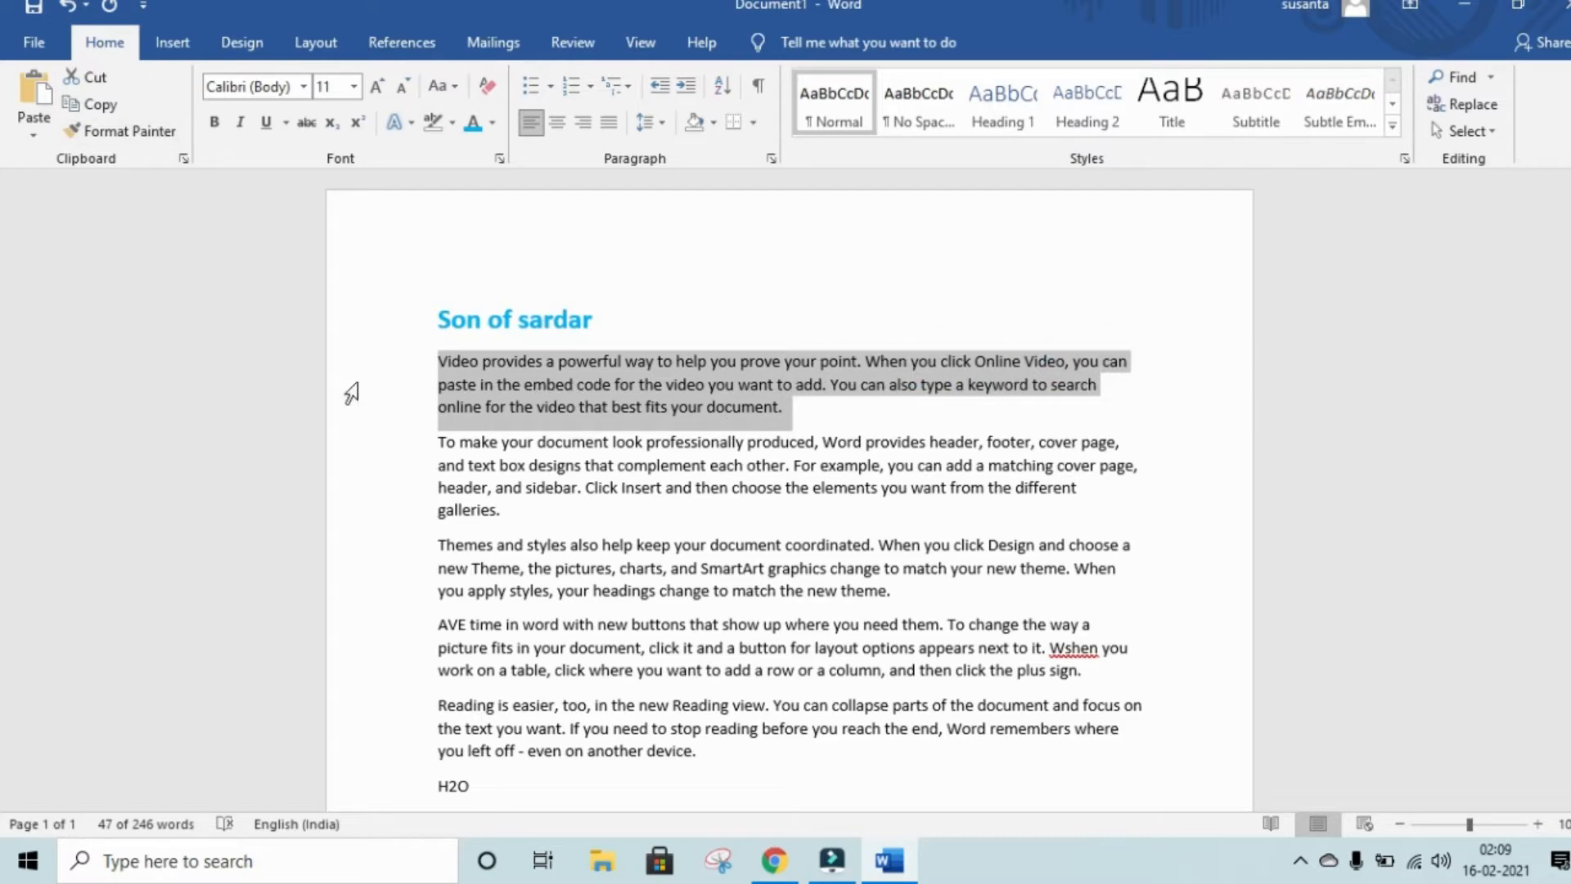
left_click(103, 84)
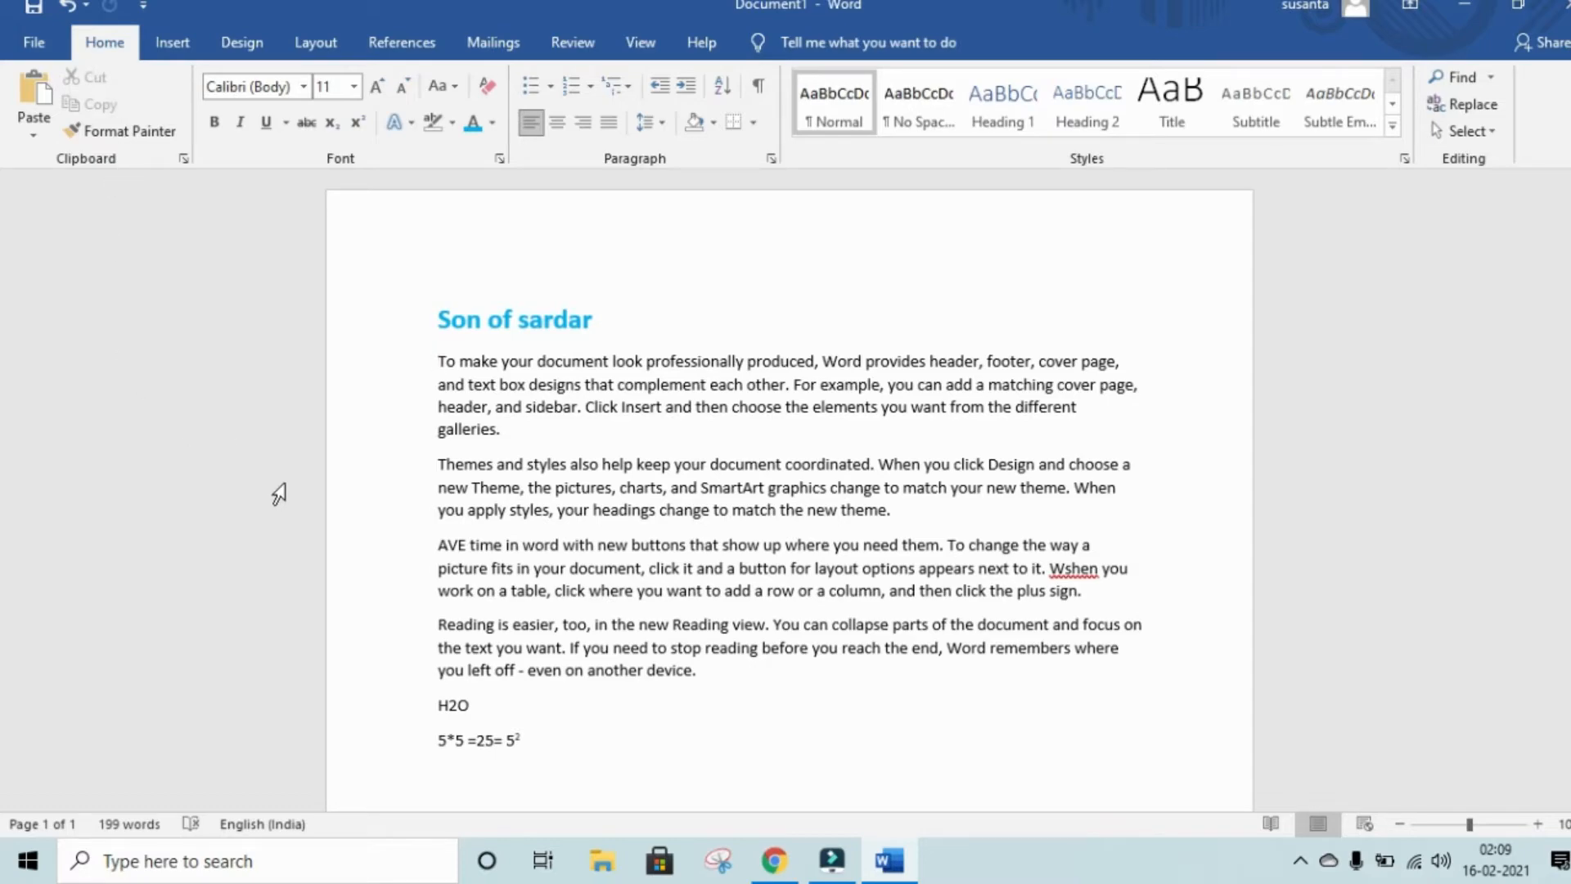
- Insert an empty paragraph after the "Reading is easier" paragraph, above the H2O line
scroll(278, 495, "down", 3)
left_click(707, 583)
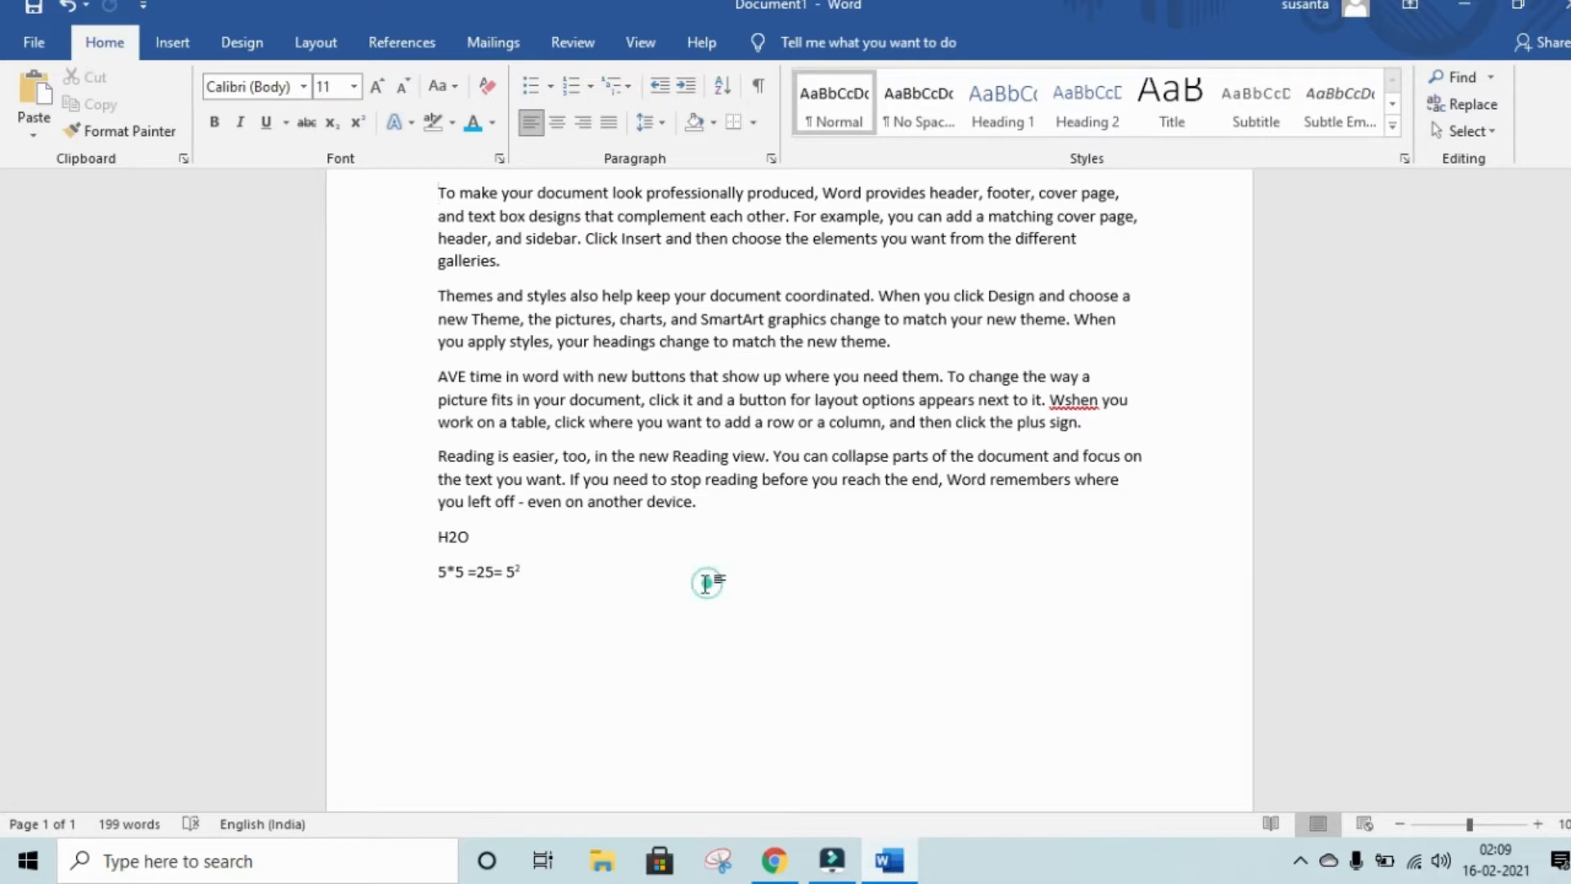
left_click(716, 505)
key("Return")
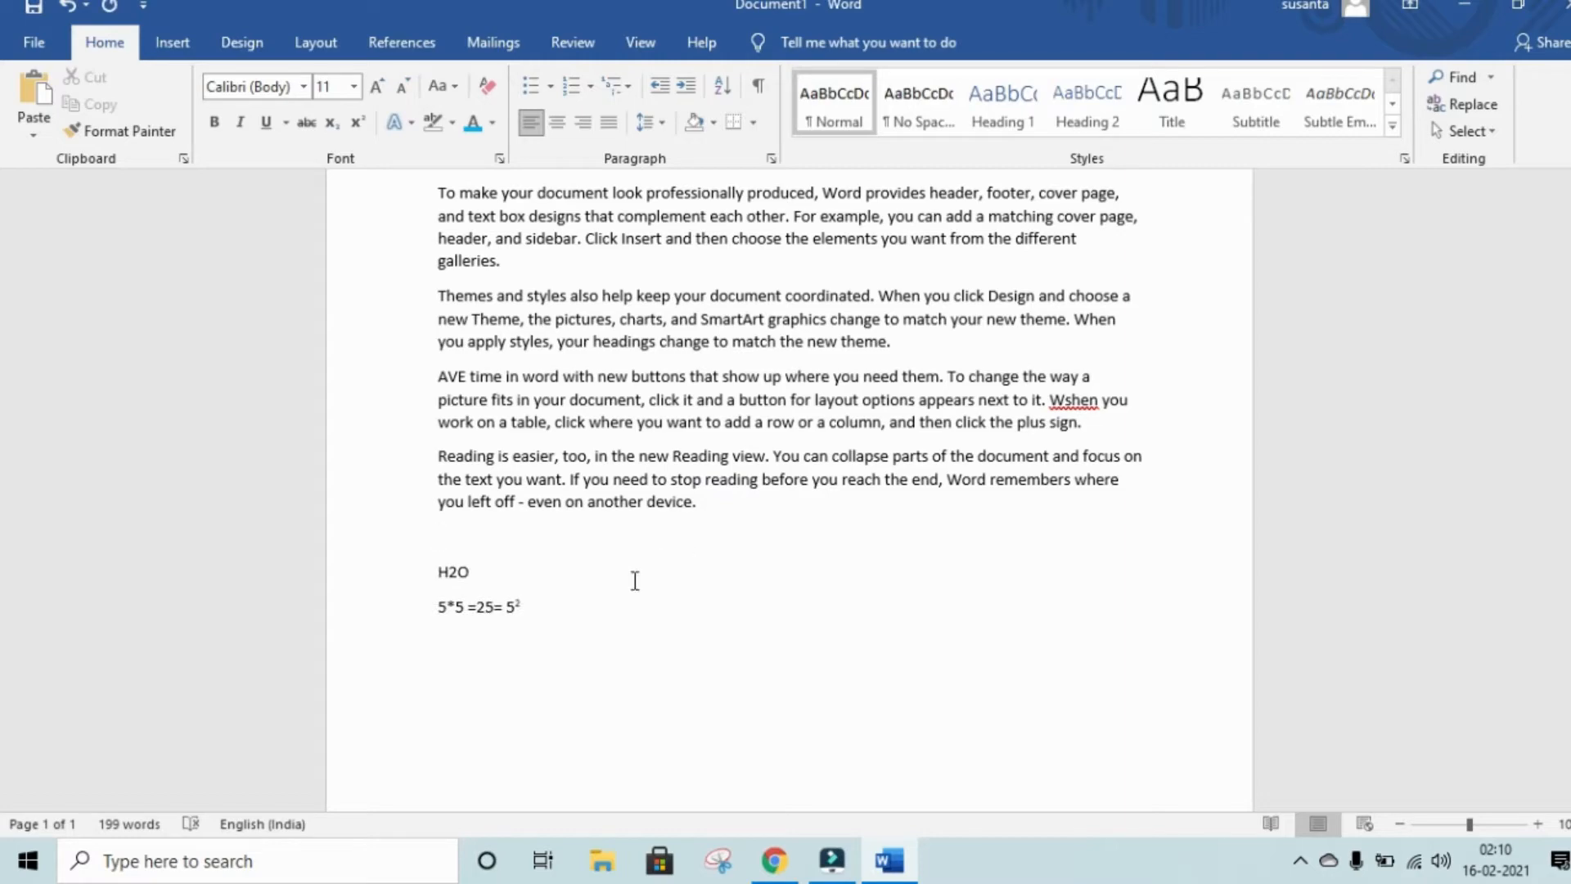
- Paste the cut "Video provides a powerful way" paragraph above the H2O line, keeping its source formatting
left_click(29, 110)
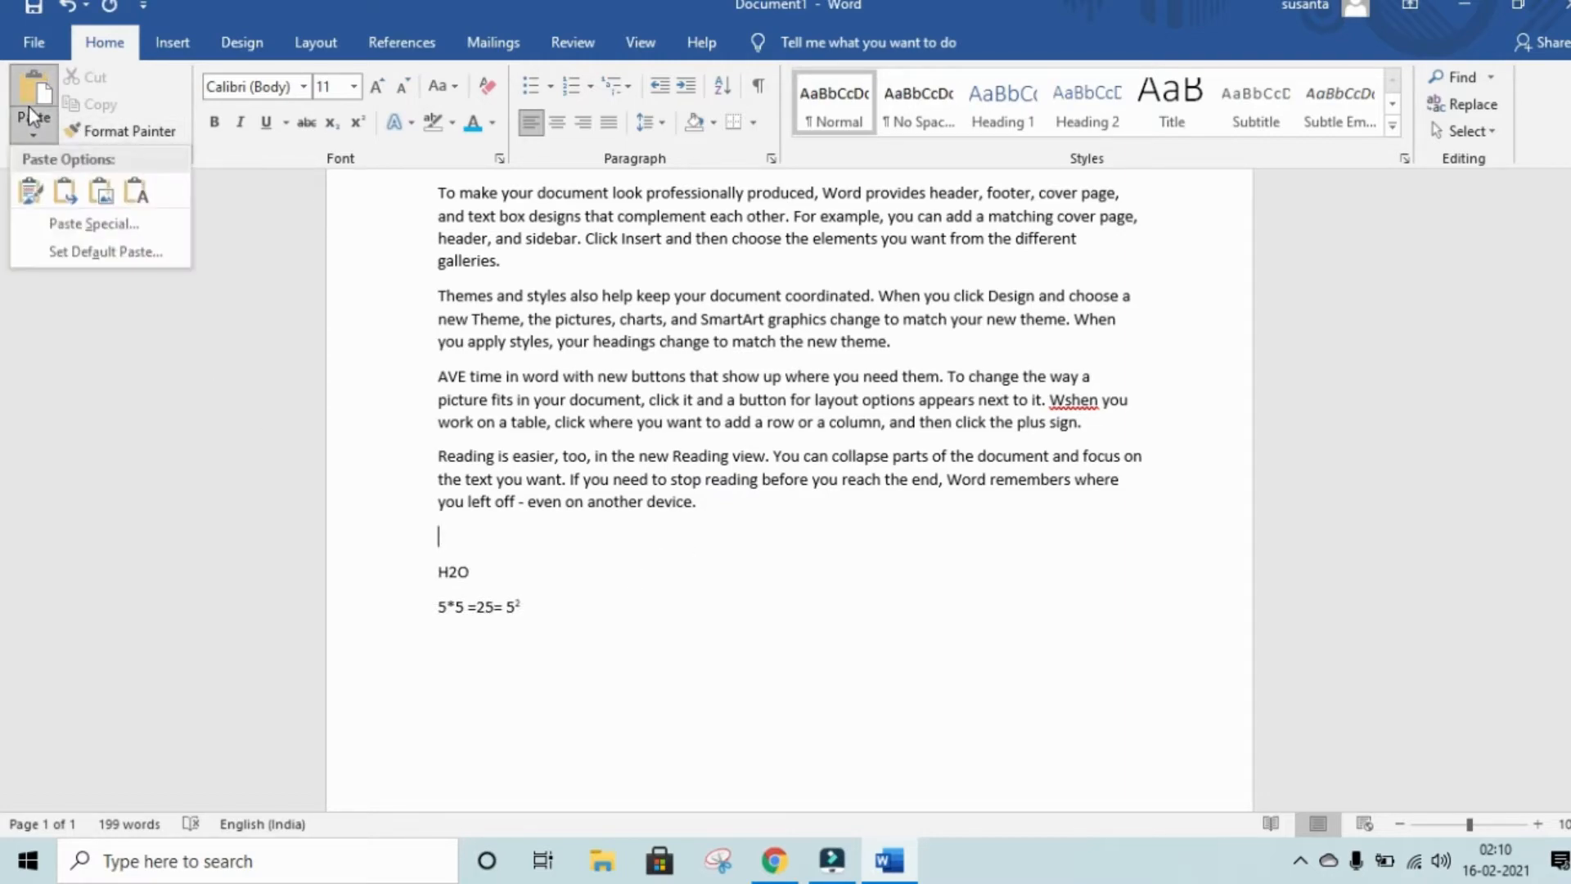
left_click(30, 193)
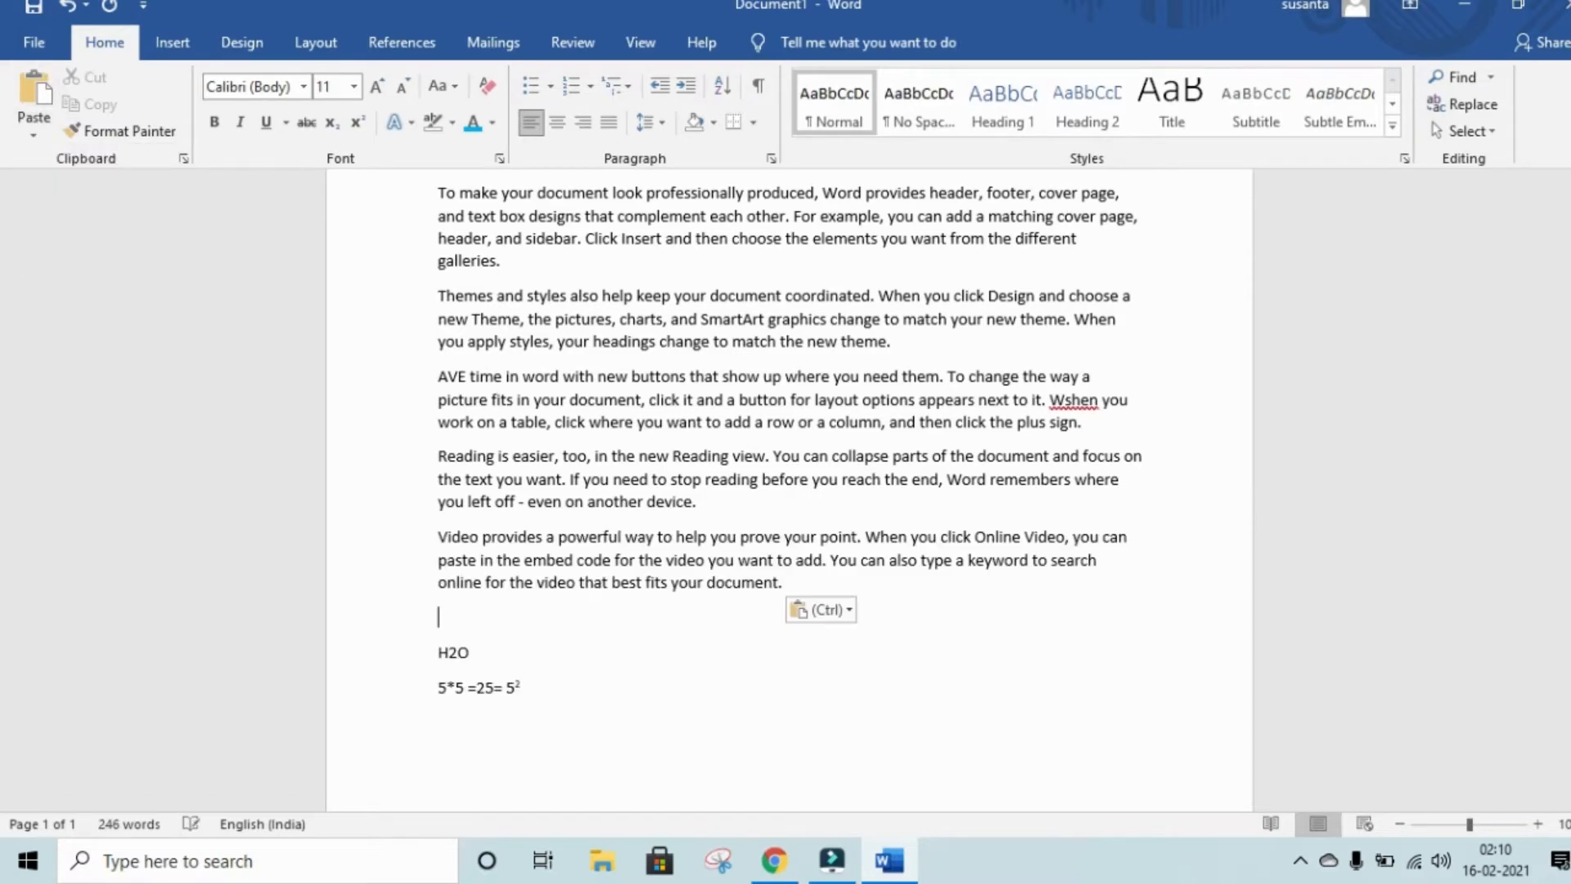
left_click(36, 131)
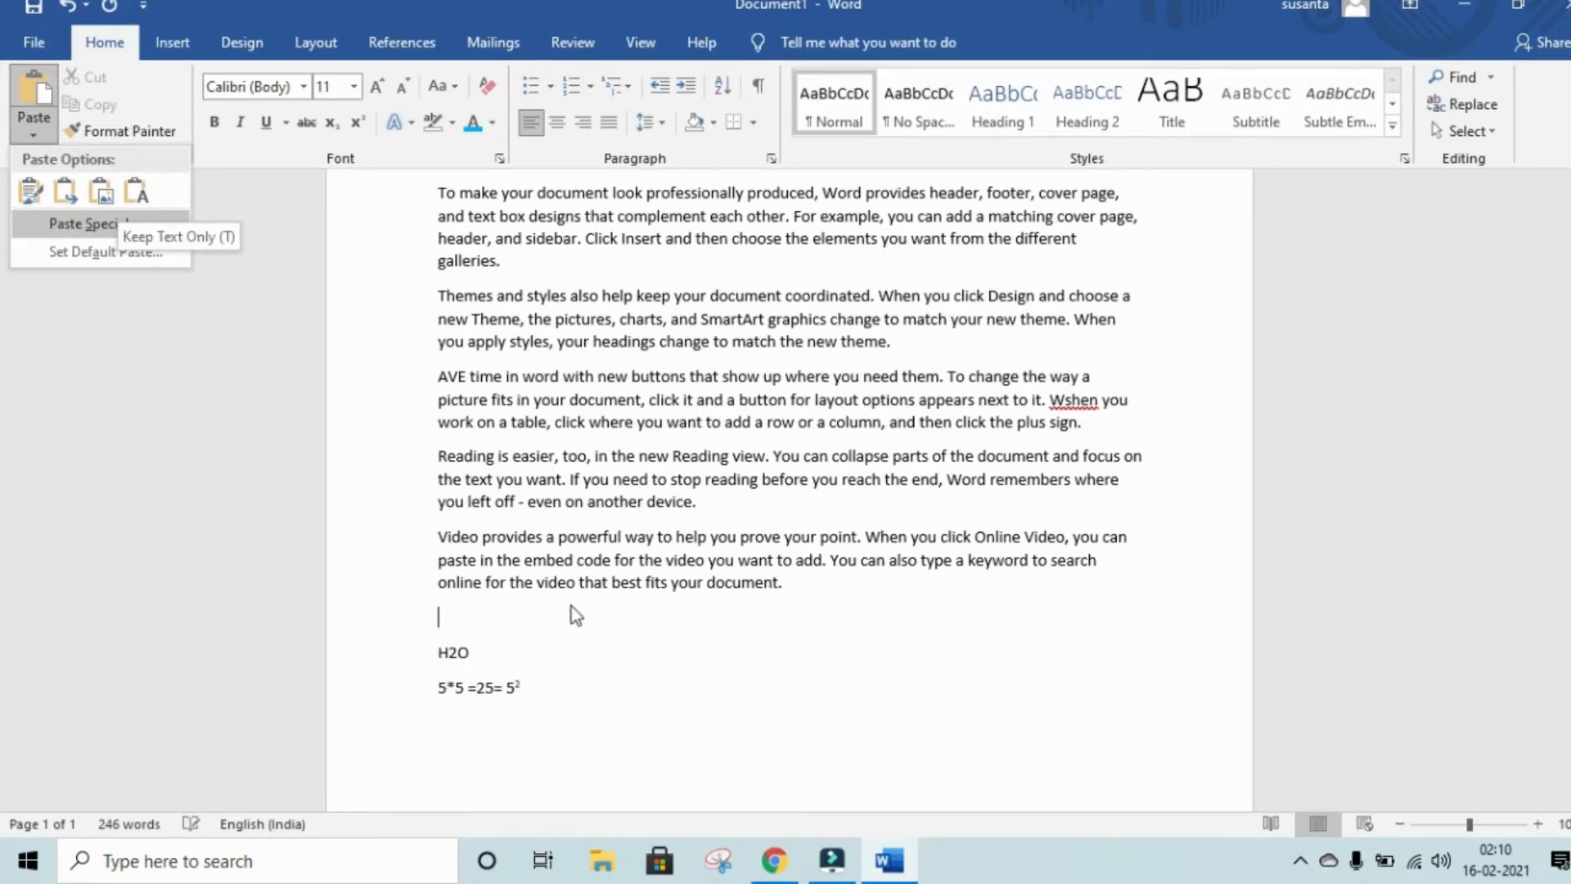
scroll(571, 606, "up", 2)
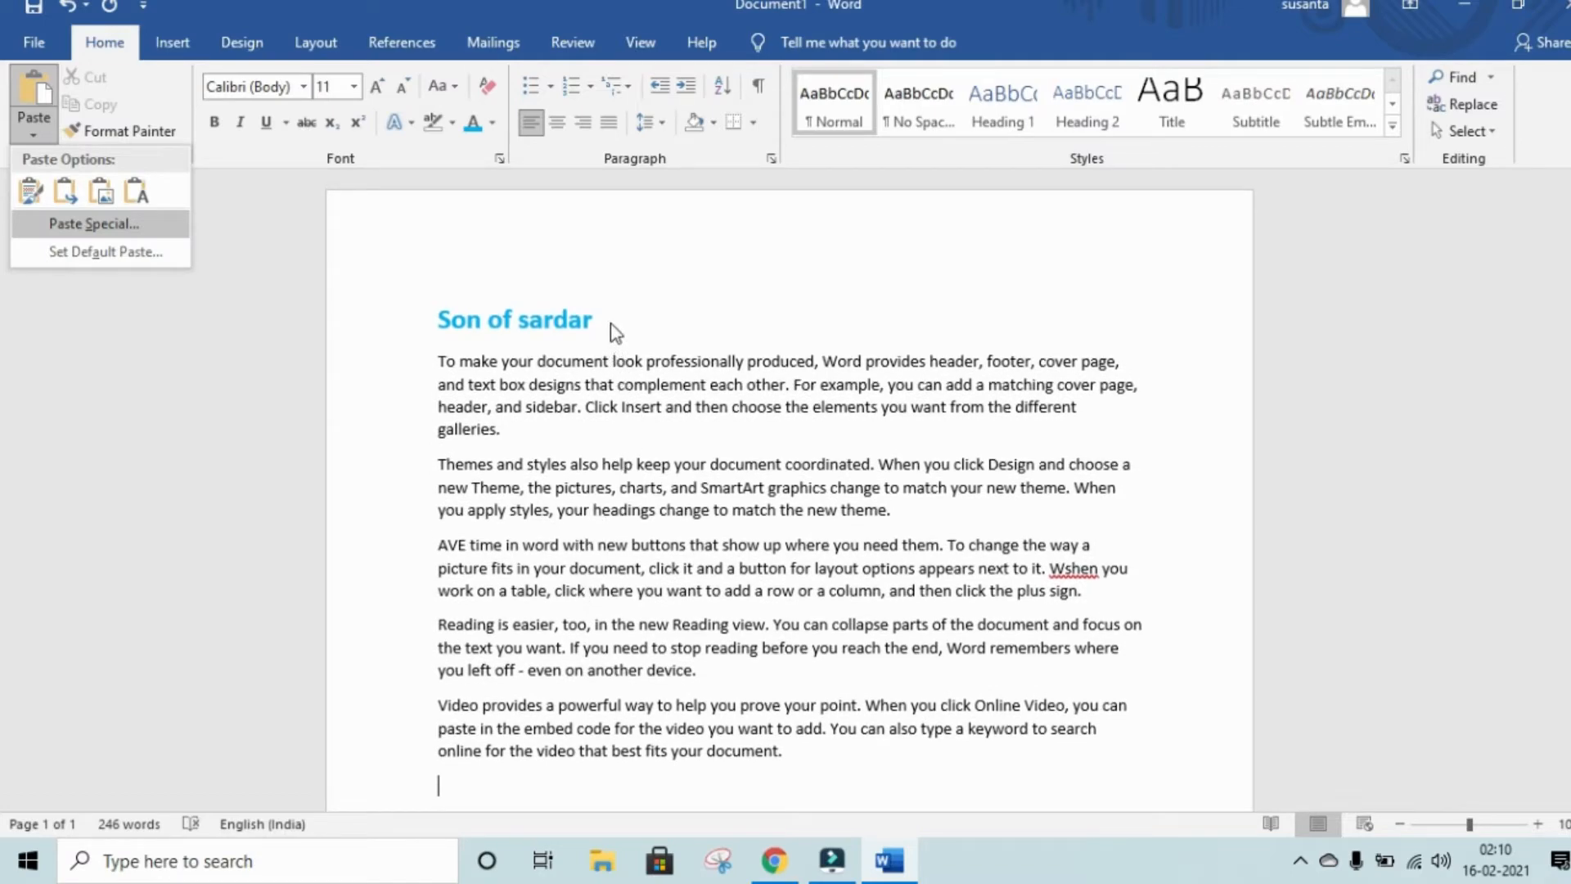
key("Escape")
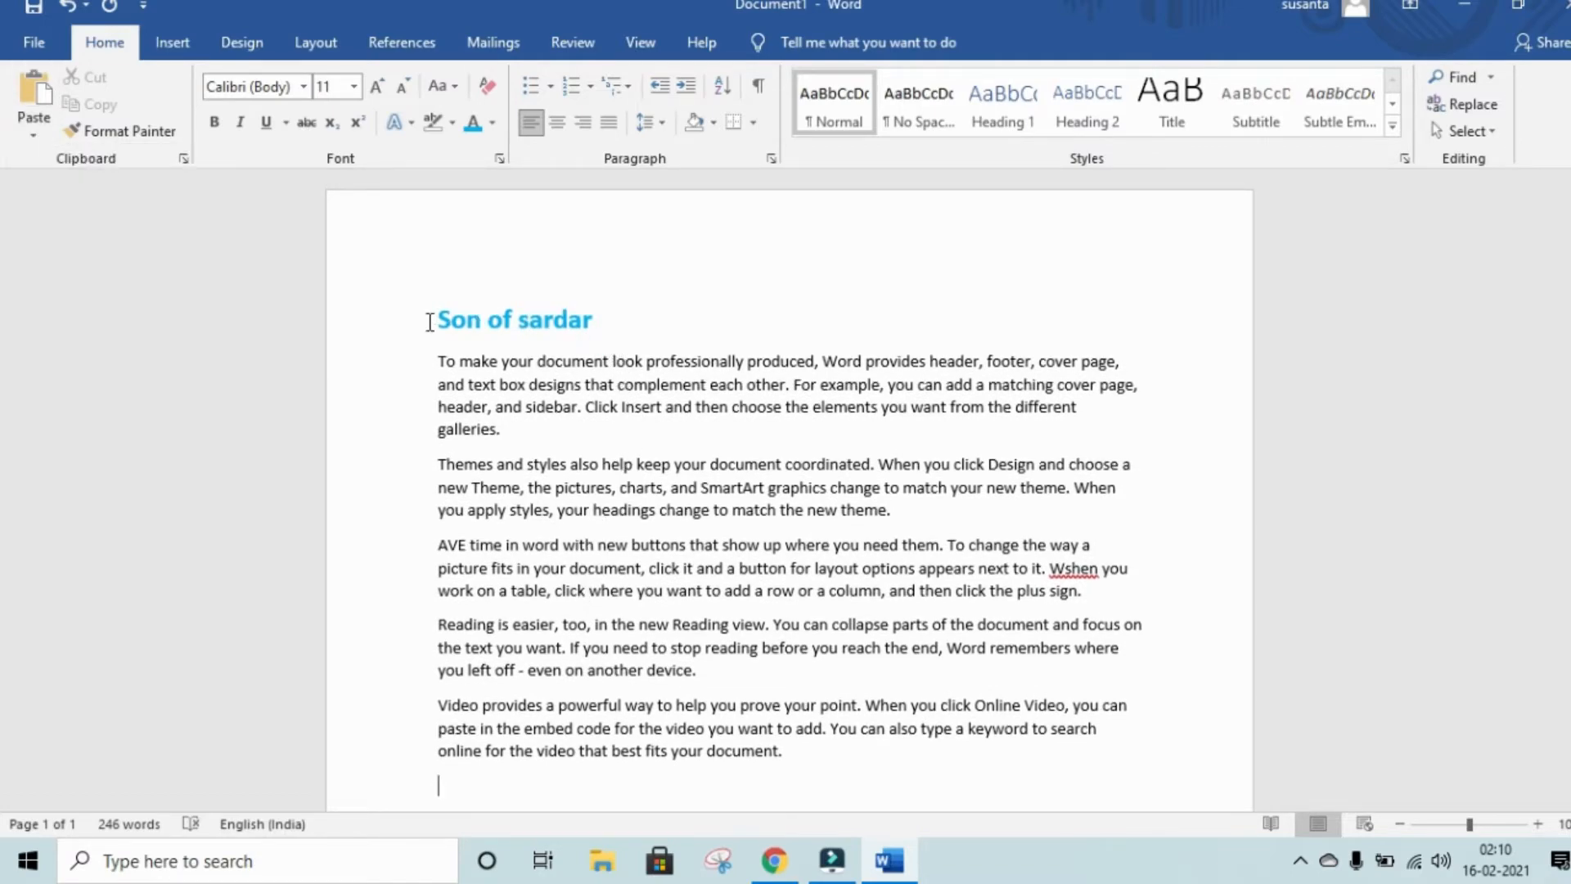
left_click_drag(428, 319, 540, 329)
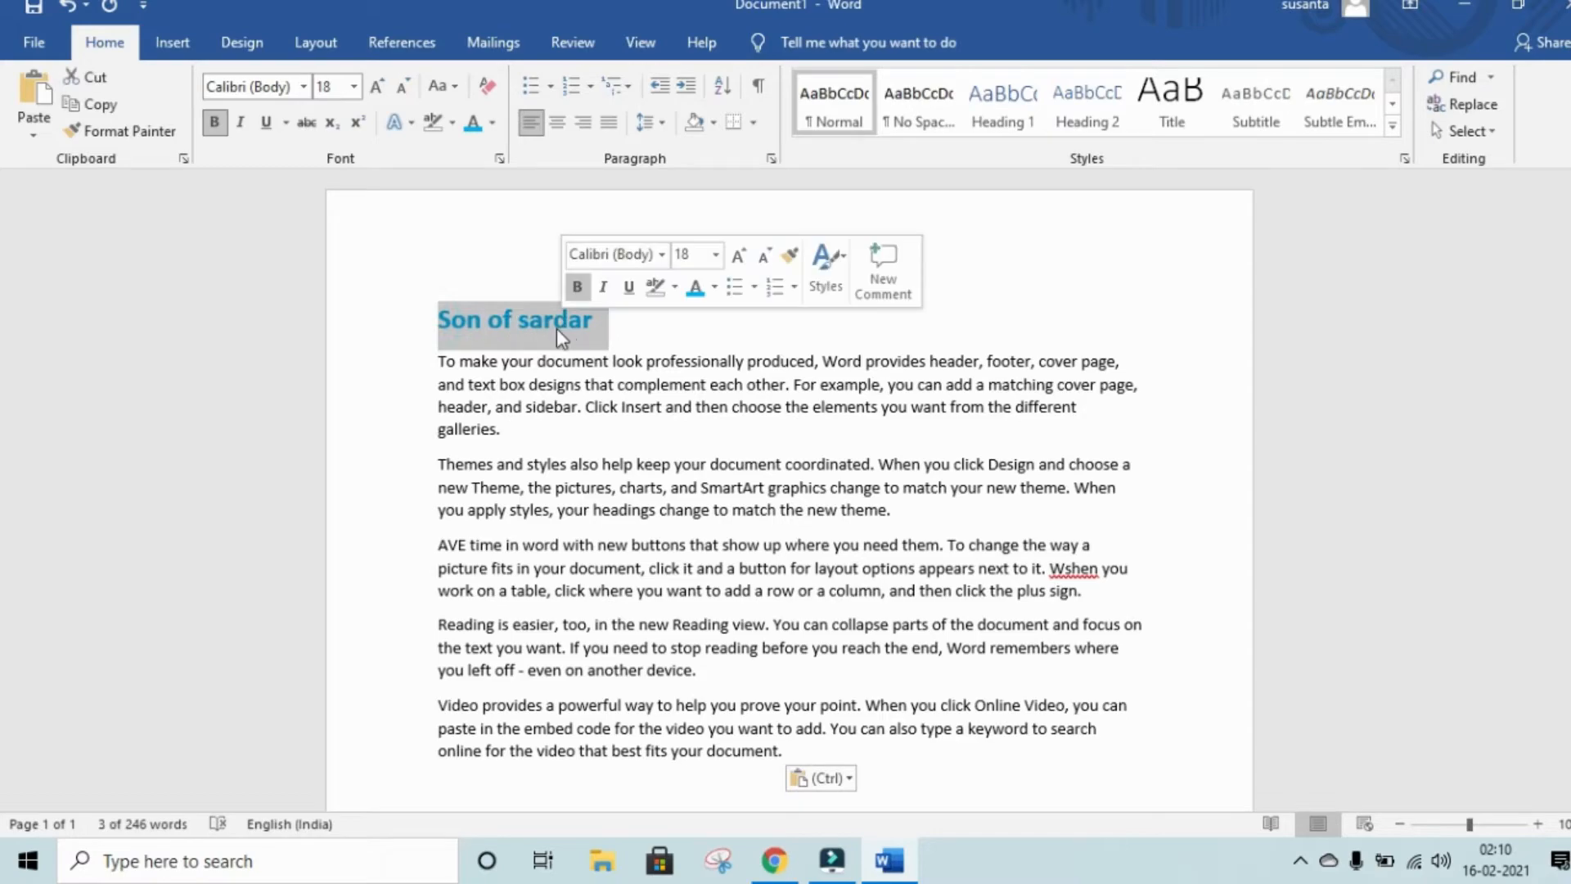
left_click(32, 121)
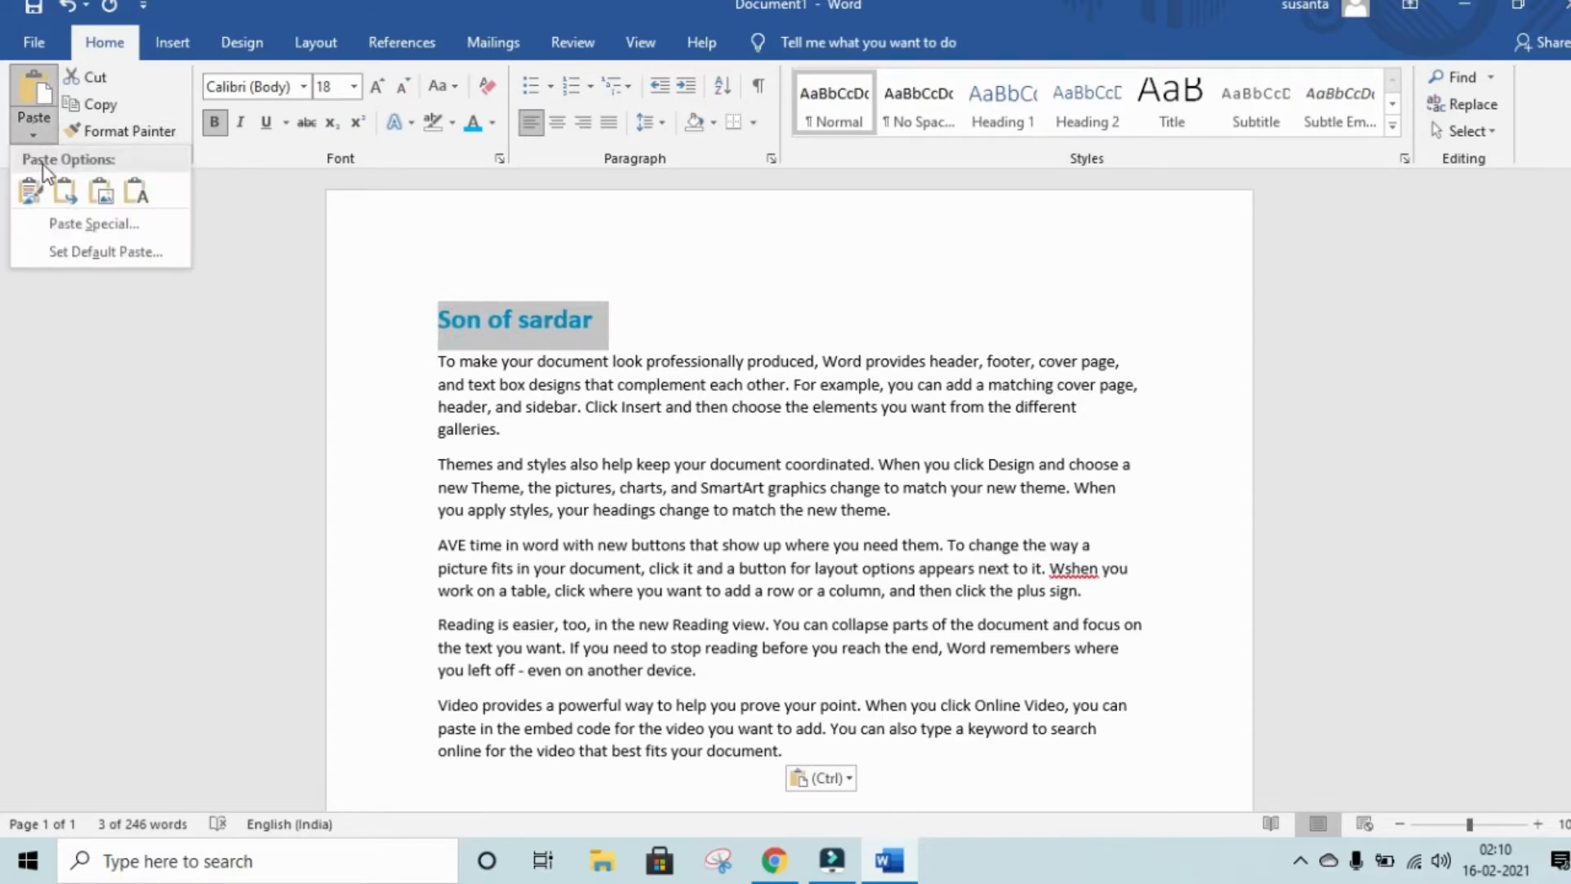
scroll(553, 642, "down", 2)
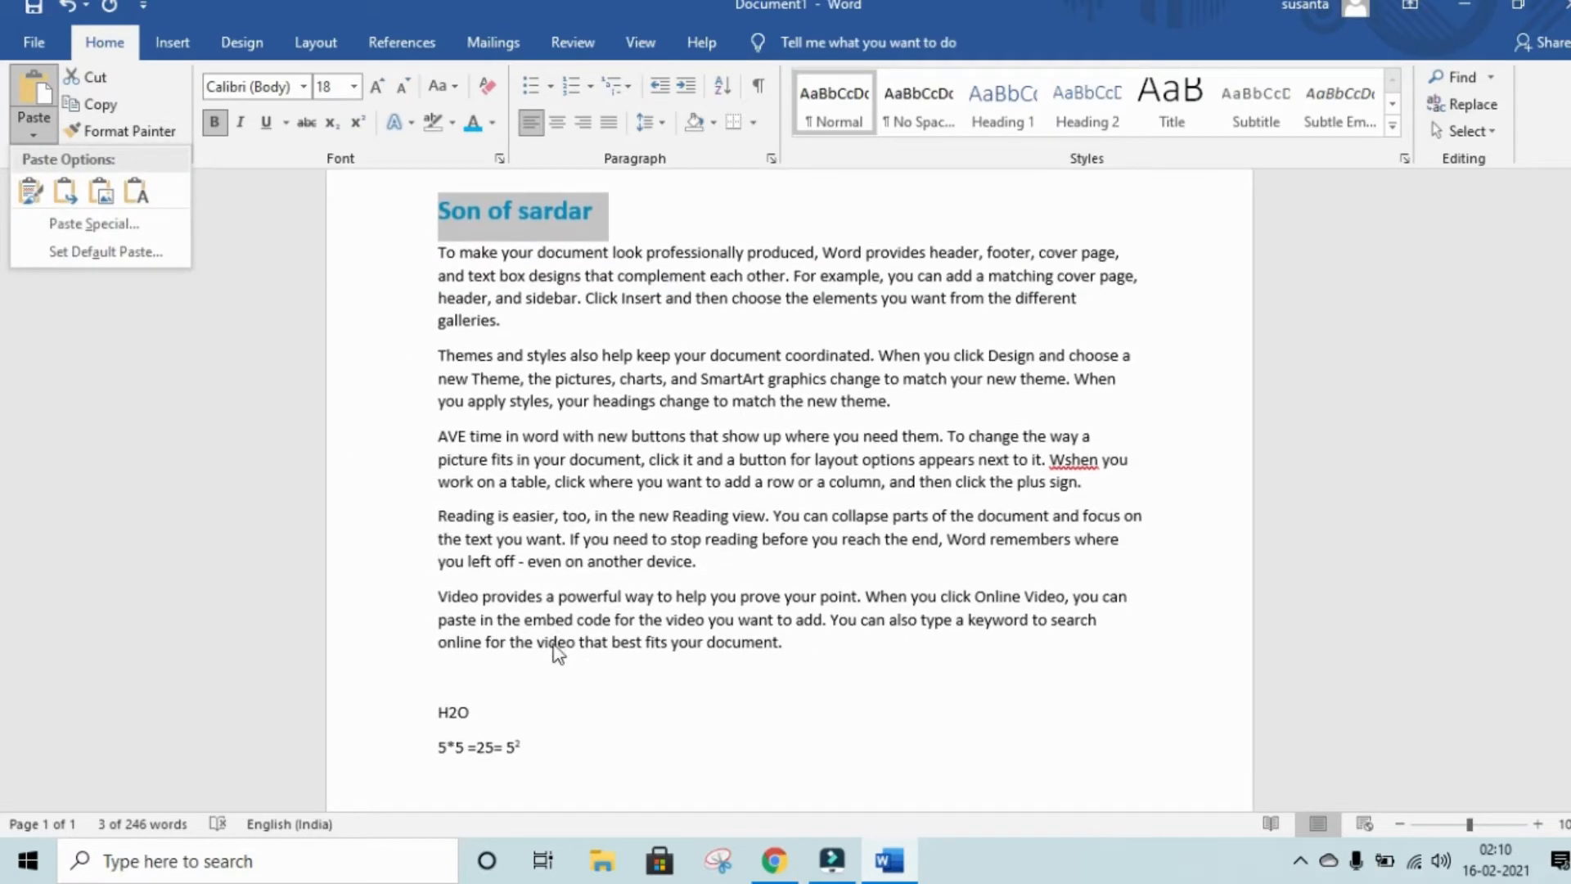
scroll(500, 724, "down", 5)
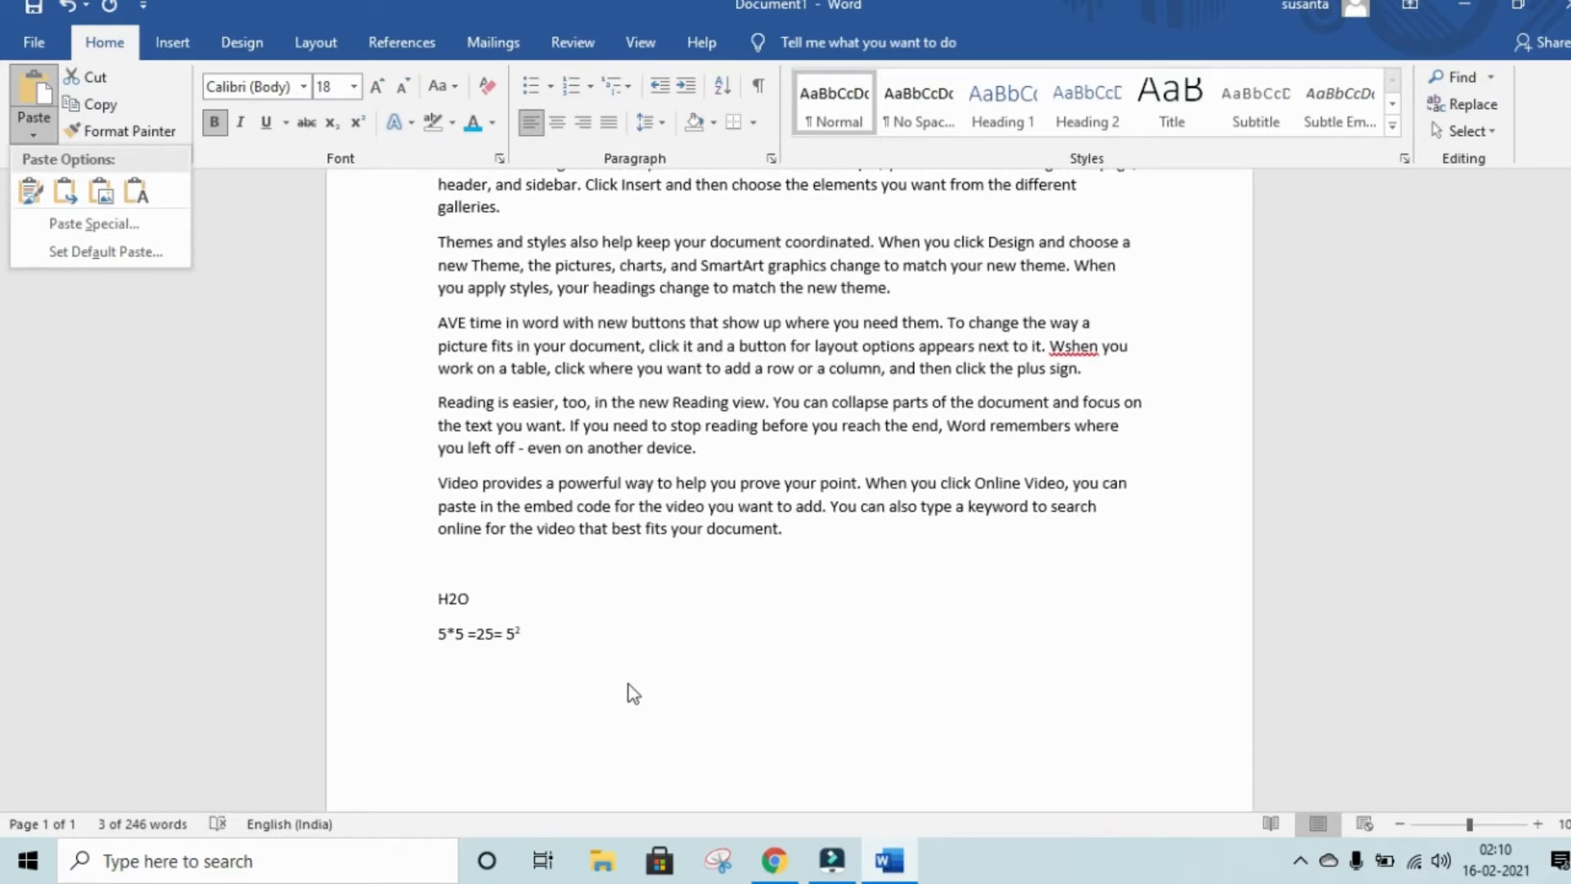
scroll(499, 691, "down", 1)
left_click(450, 411)
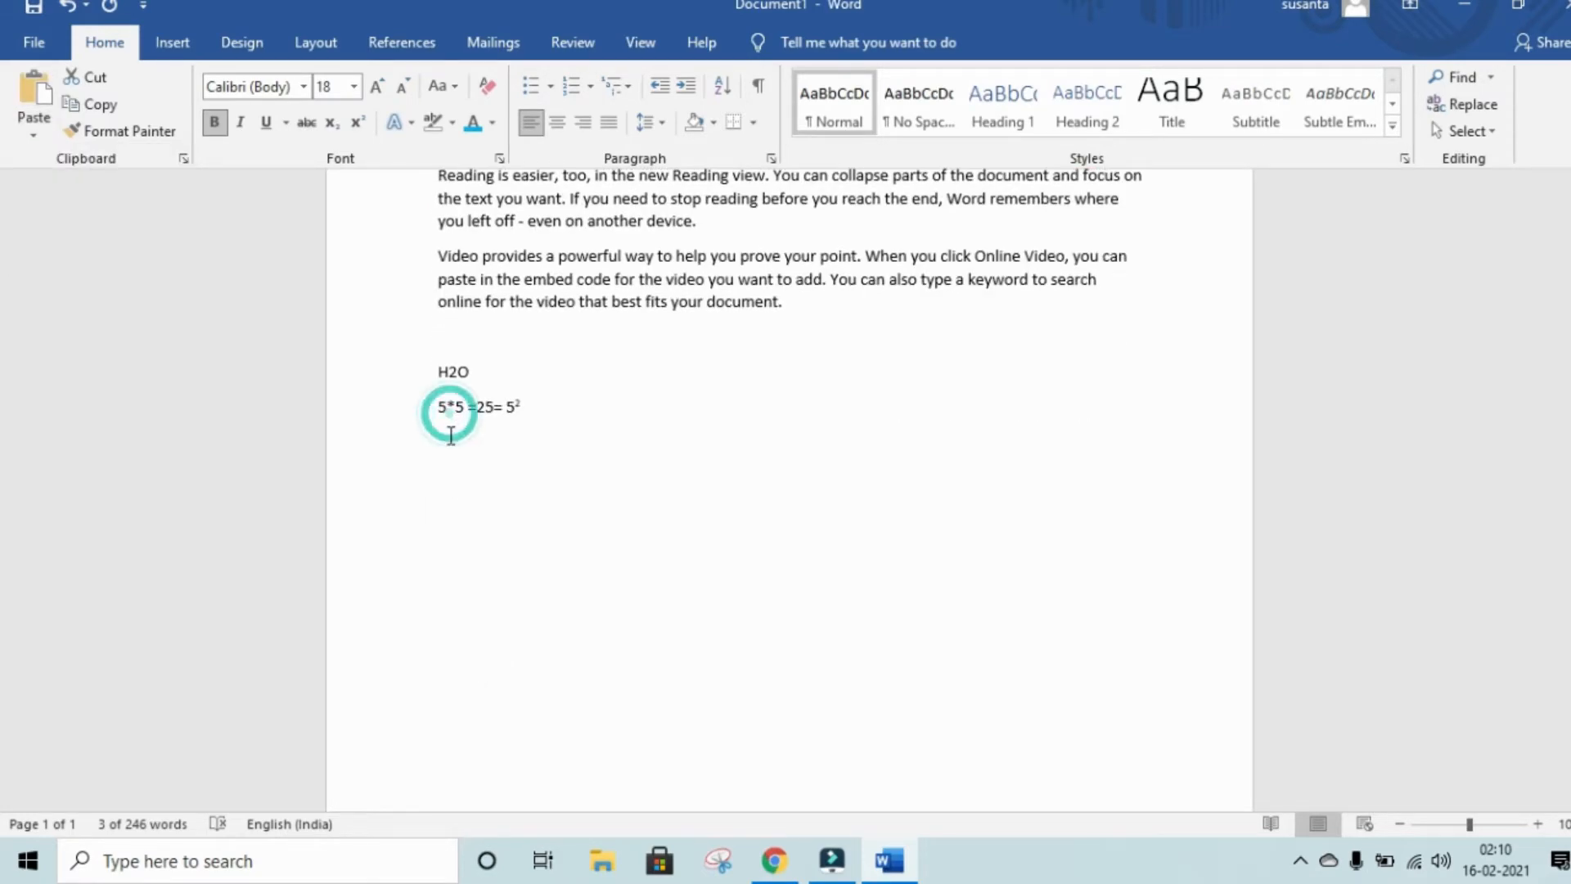
- Add a new line after the "5*5 =25= 5²" line and paste the "Video provides" paragraph there as text only
left_click(523, 401)
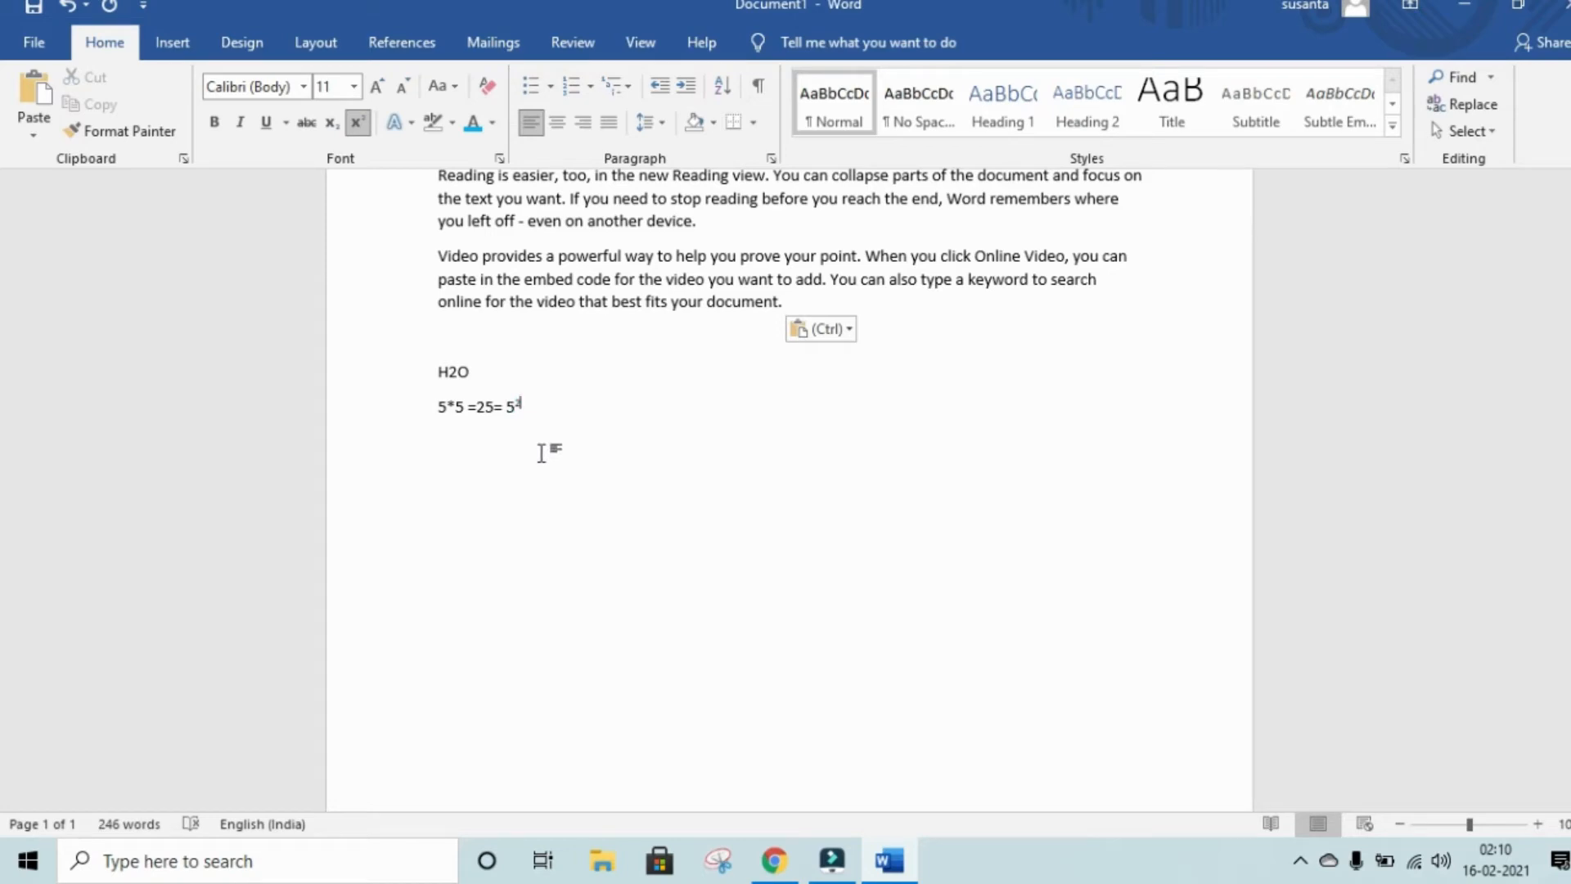
key("Return")
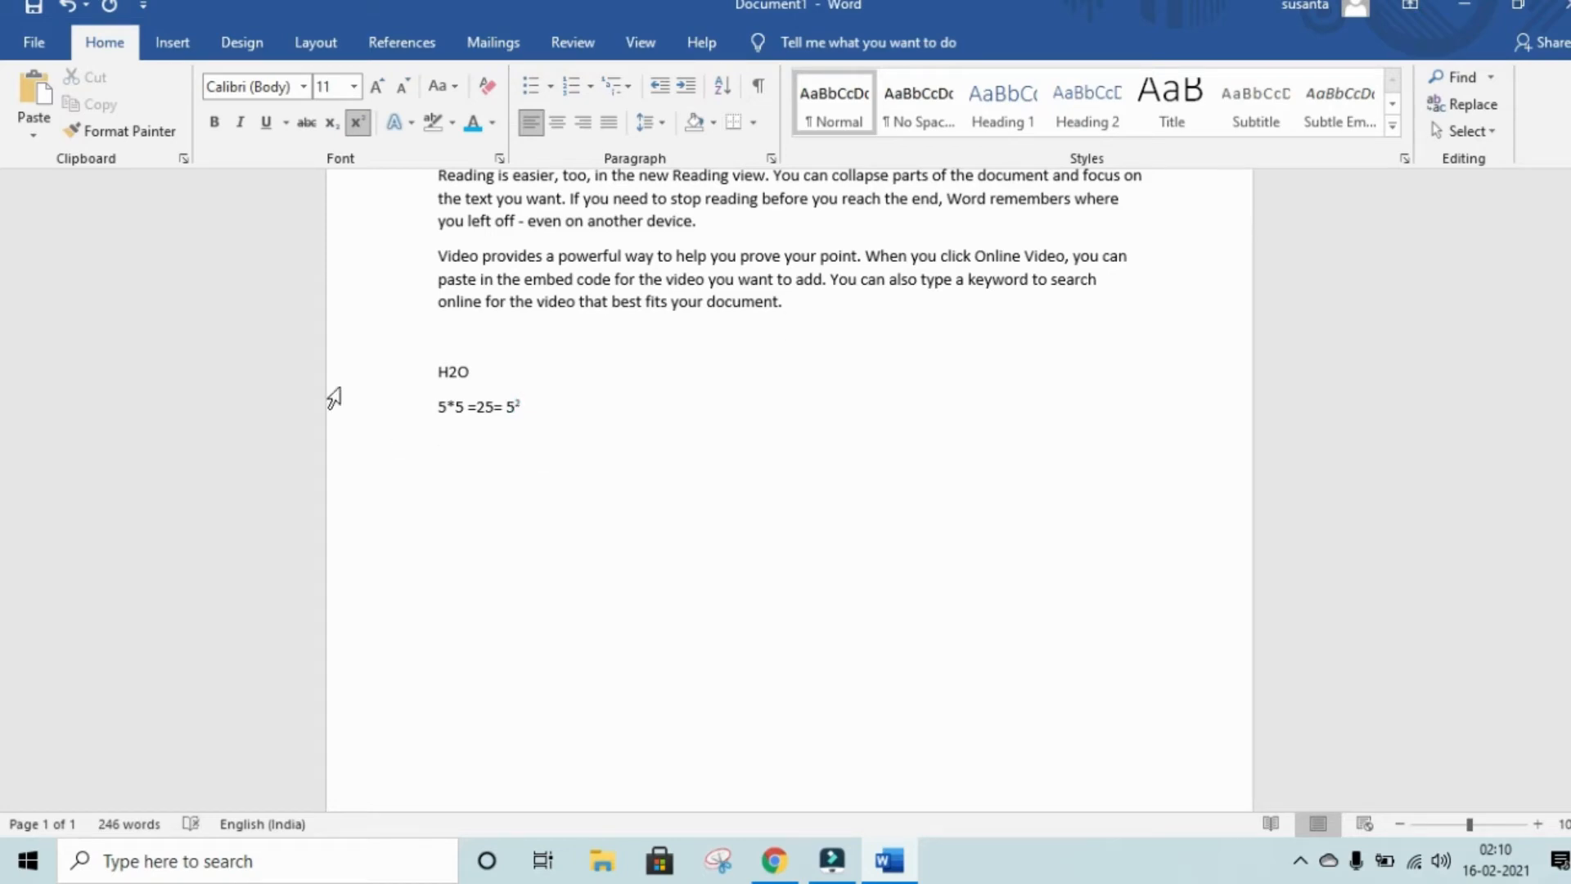
left_click(33, 131)
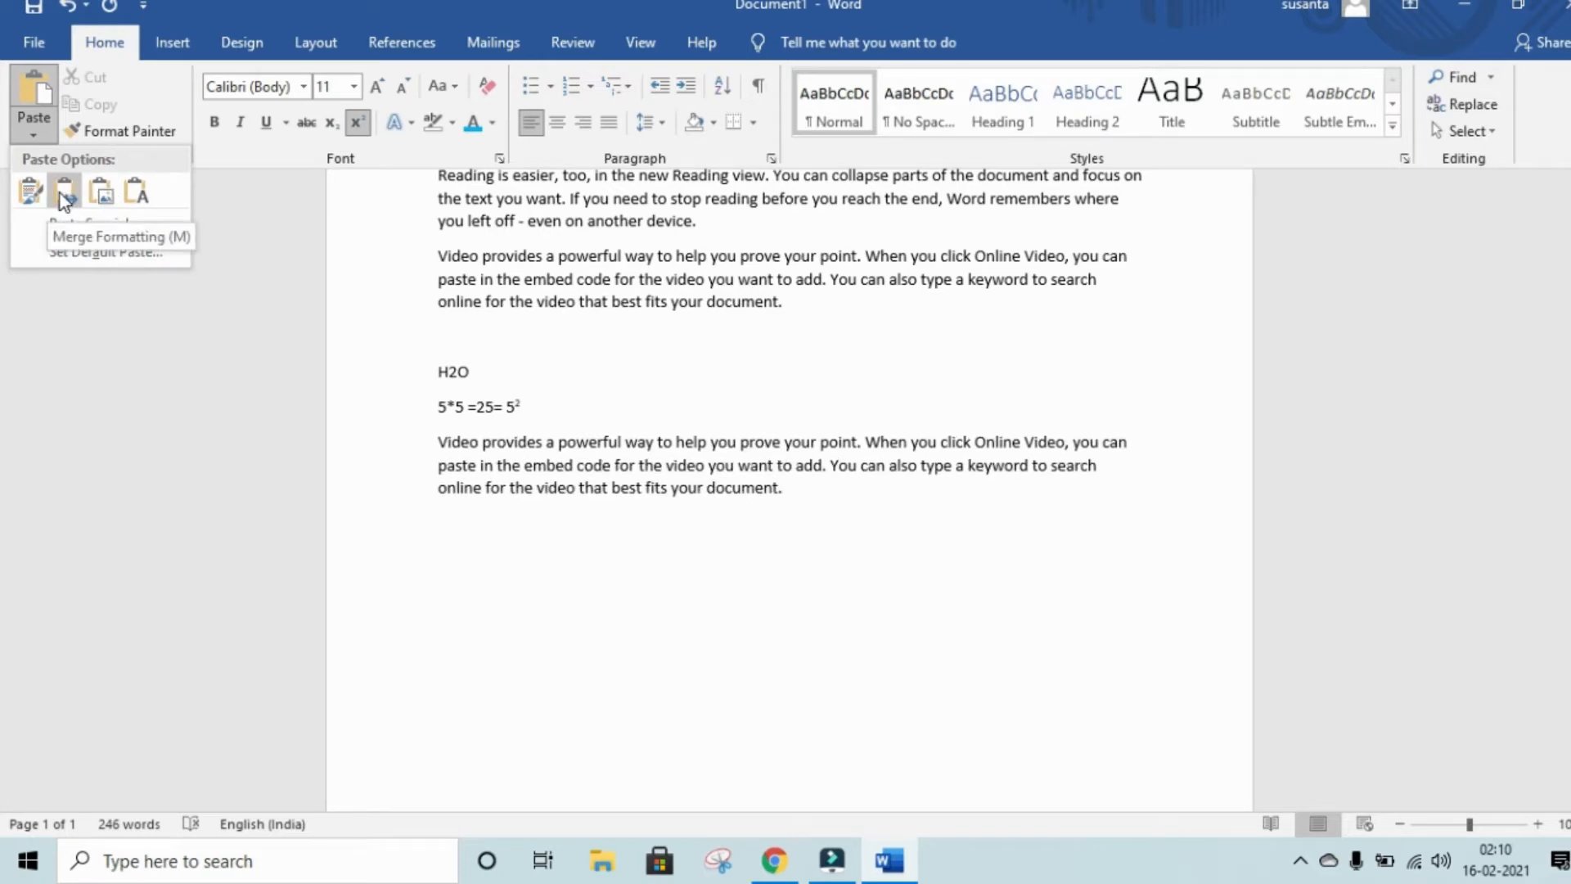
left_click(129, 200)
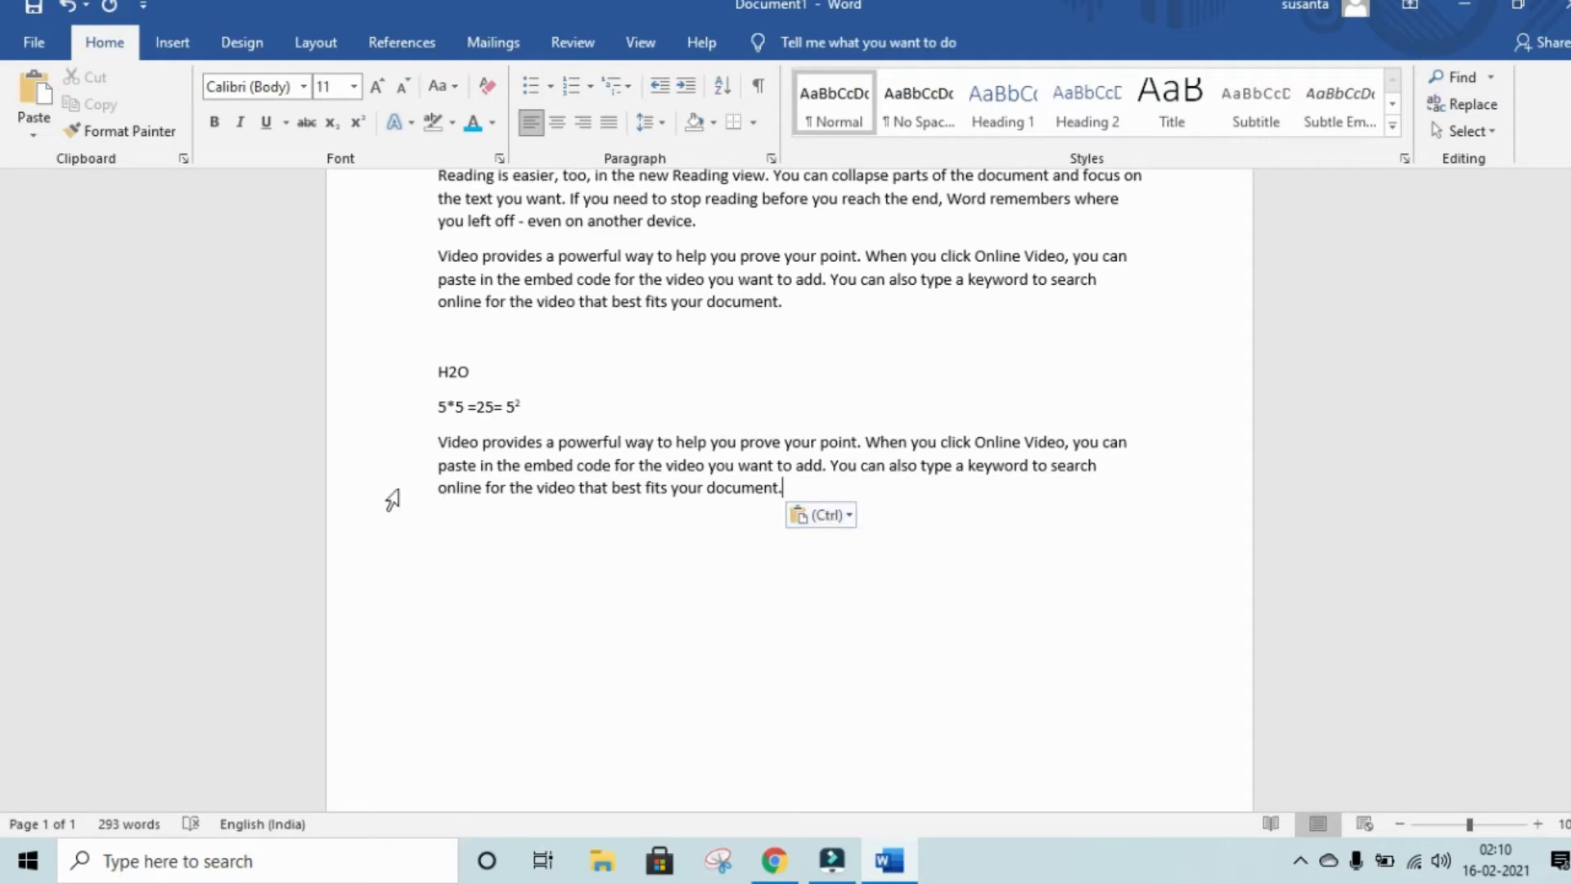
scroll(679, 553, "up", 6)
scroll(664, 549, "down", 4)
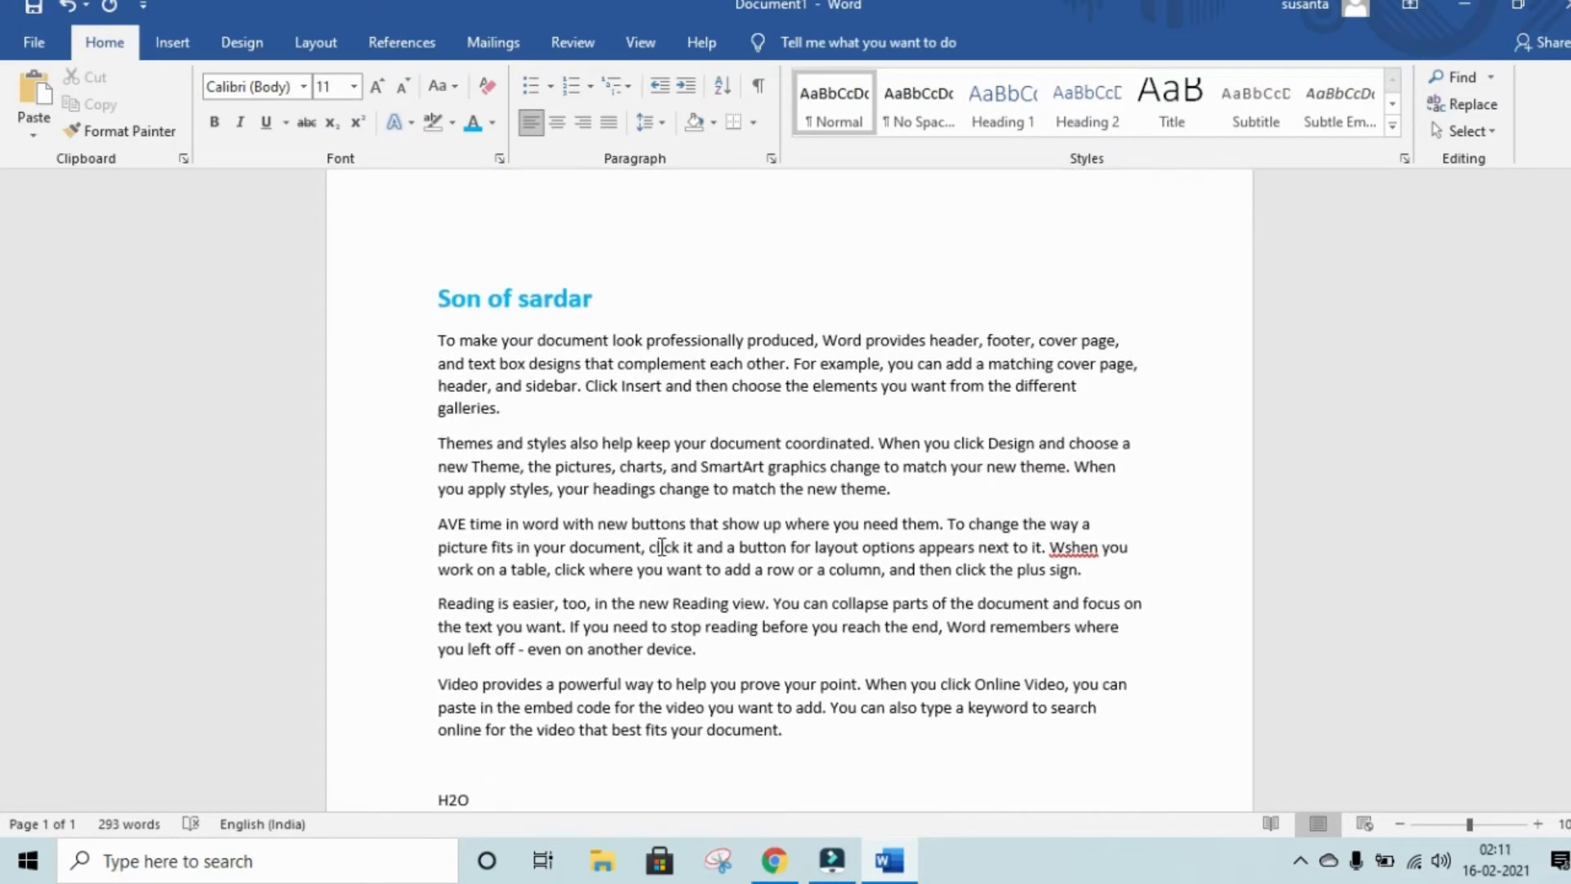
- Cut the blue "Son of sardar" heading from the start of the document
scroll(633, 550, "up", 3)
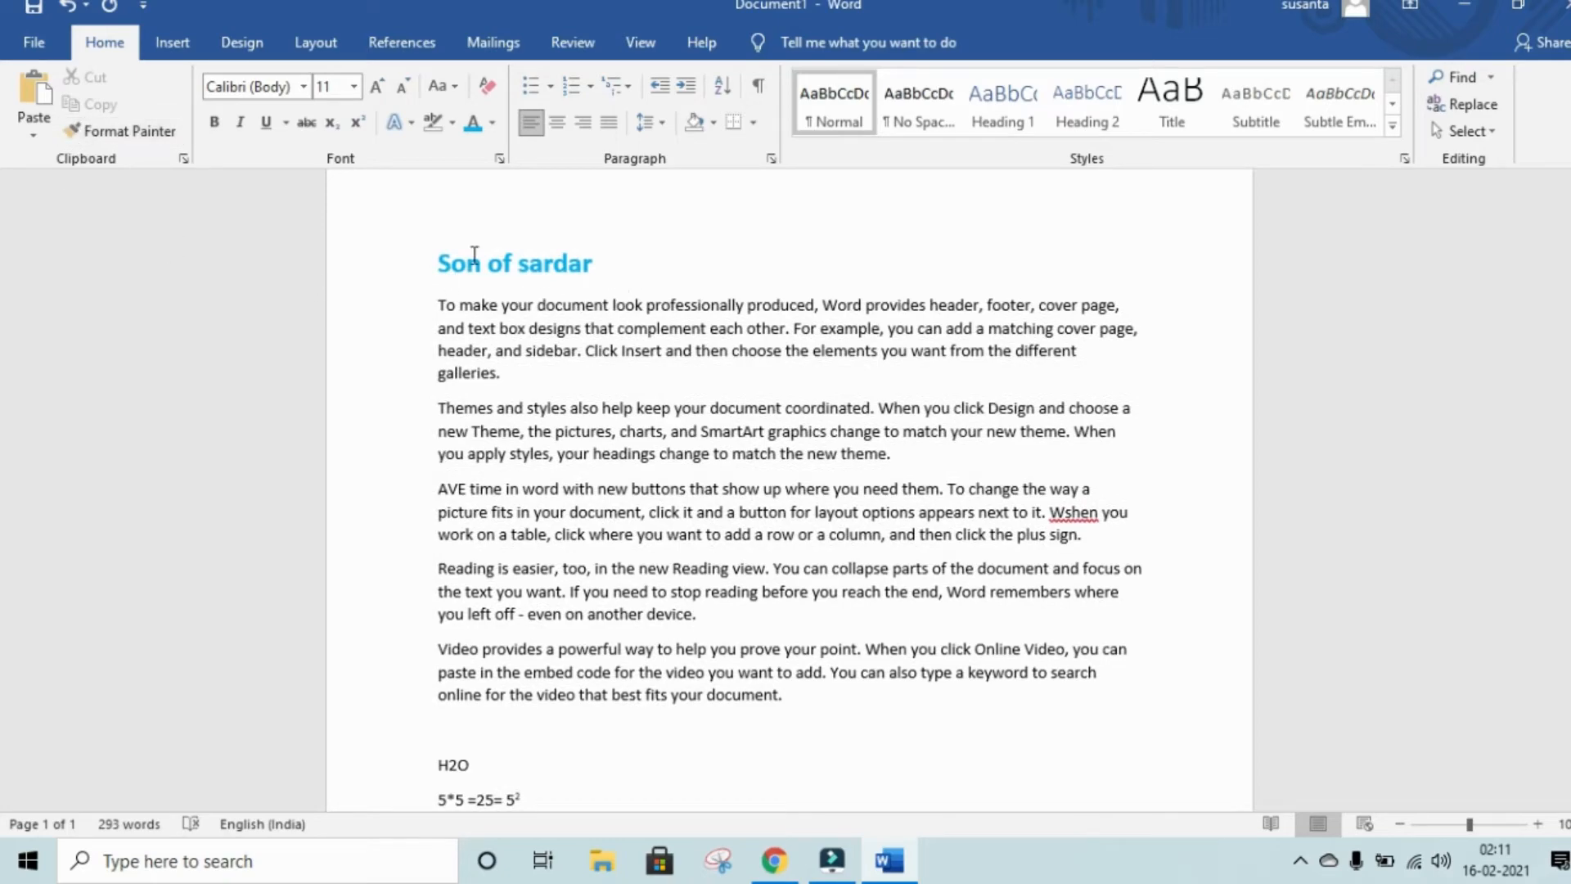
left_click_drag(614, 273, 431, 273)
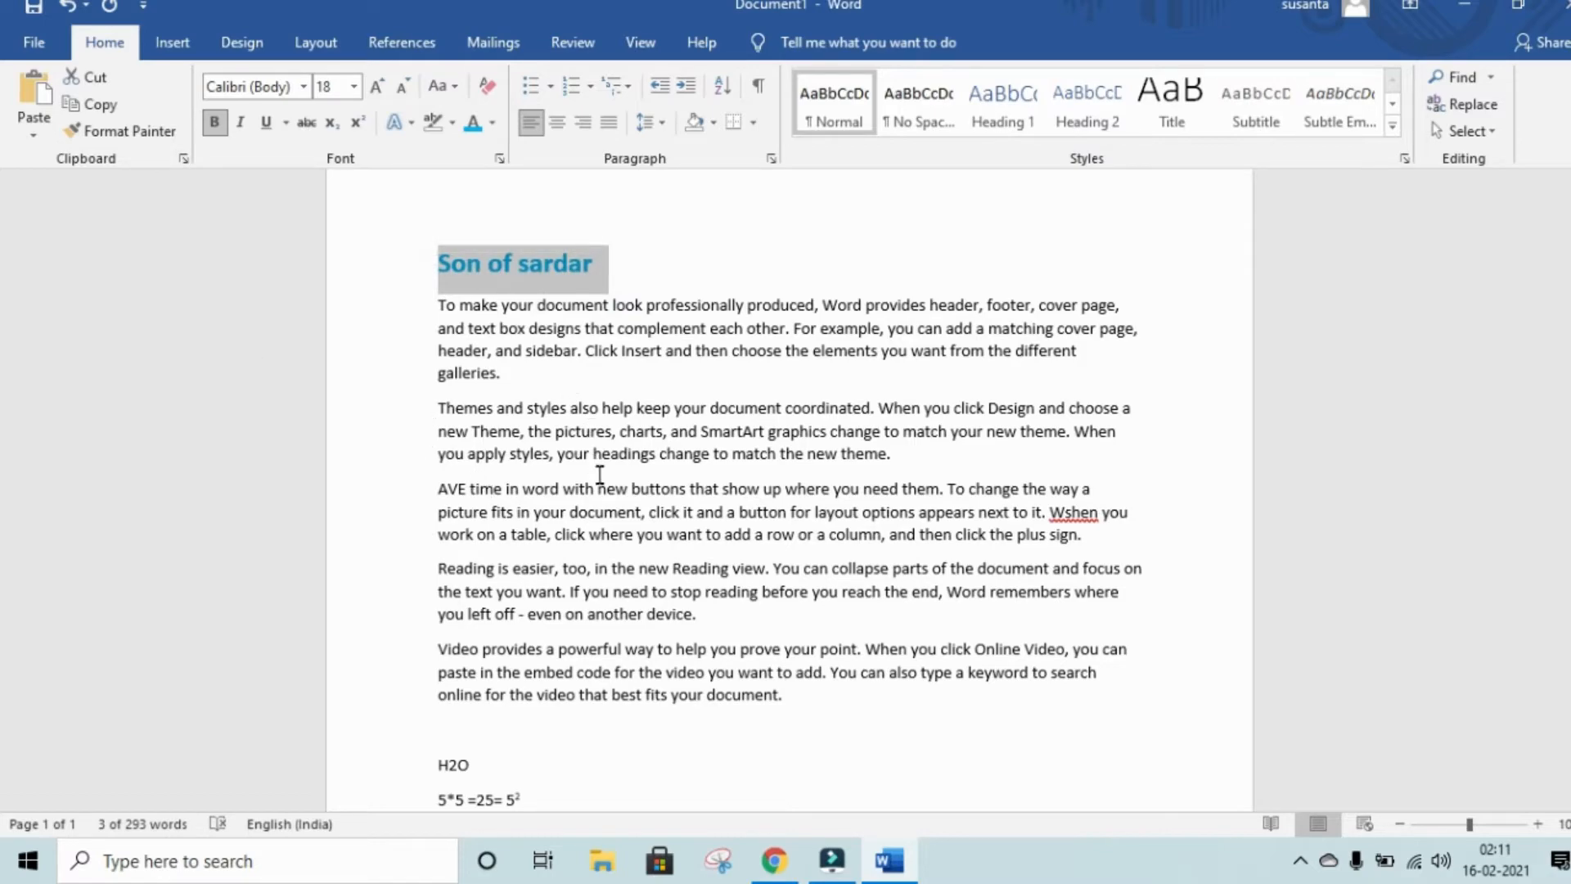
scroll(600, 475, "down", 3)
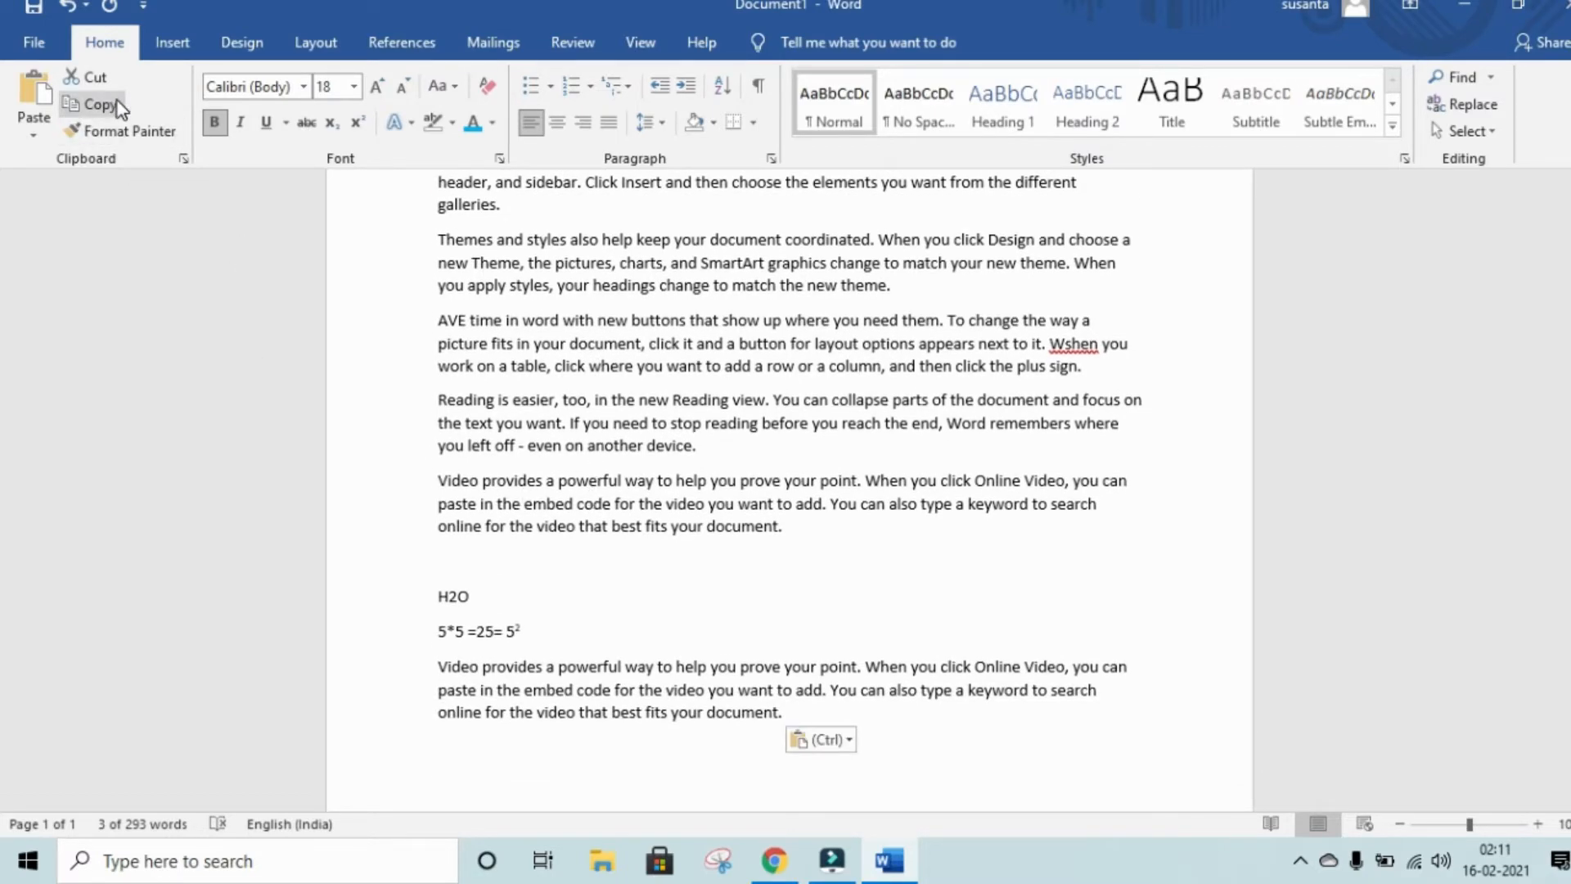
left_click(80, 77)
- Paste the cut heading at the end of the last paragraph, keeping text only
left_click(34, 131)
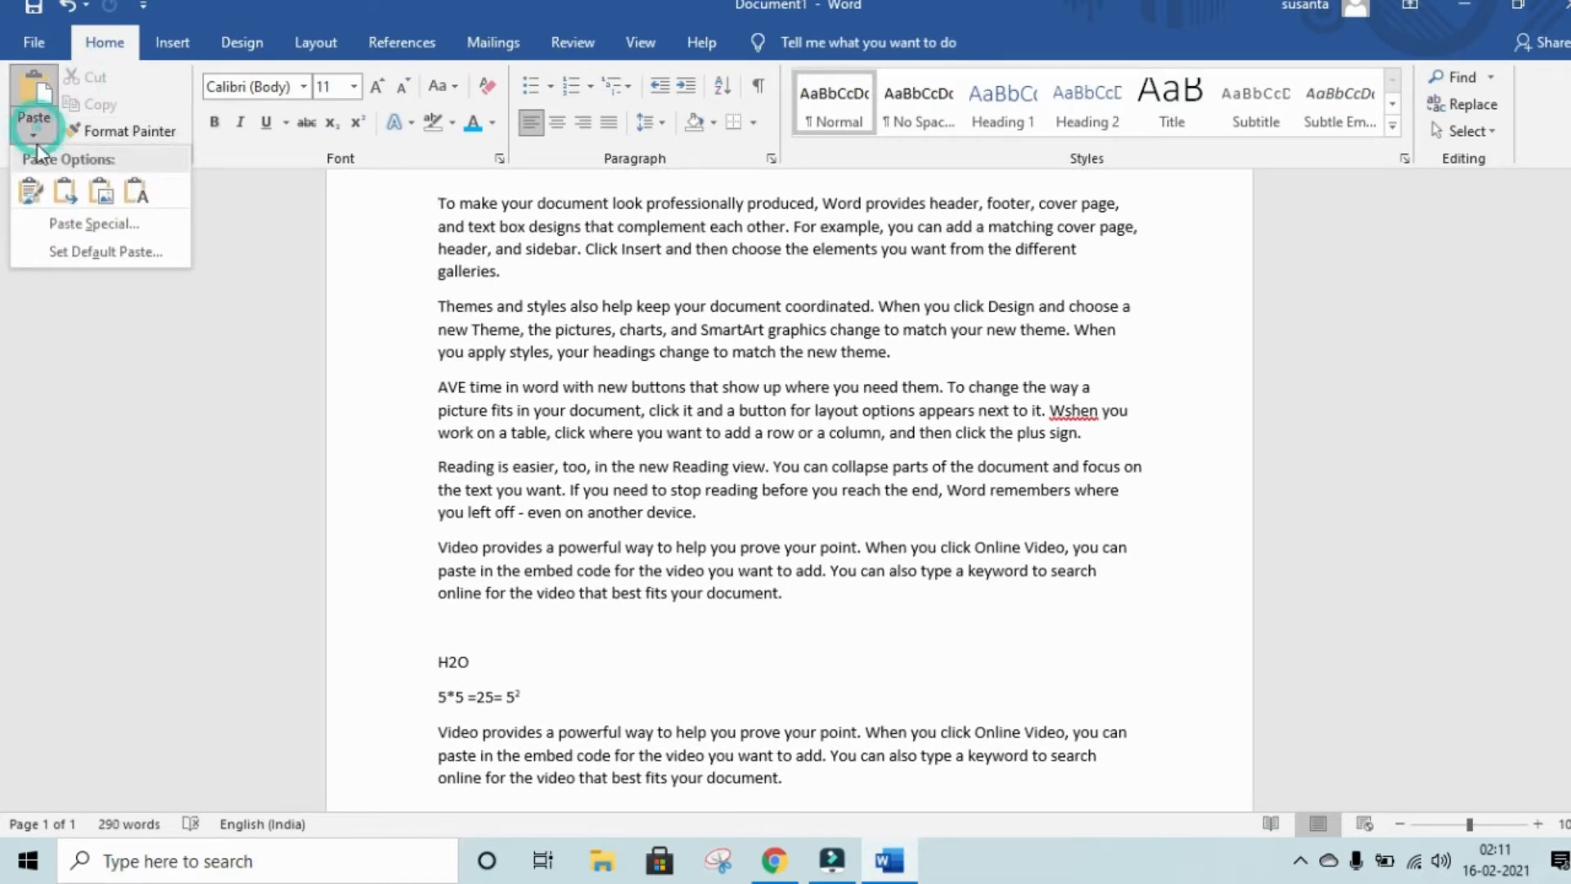
scroll(217, 322, "down", 4)
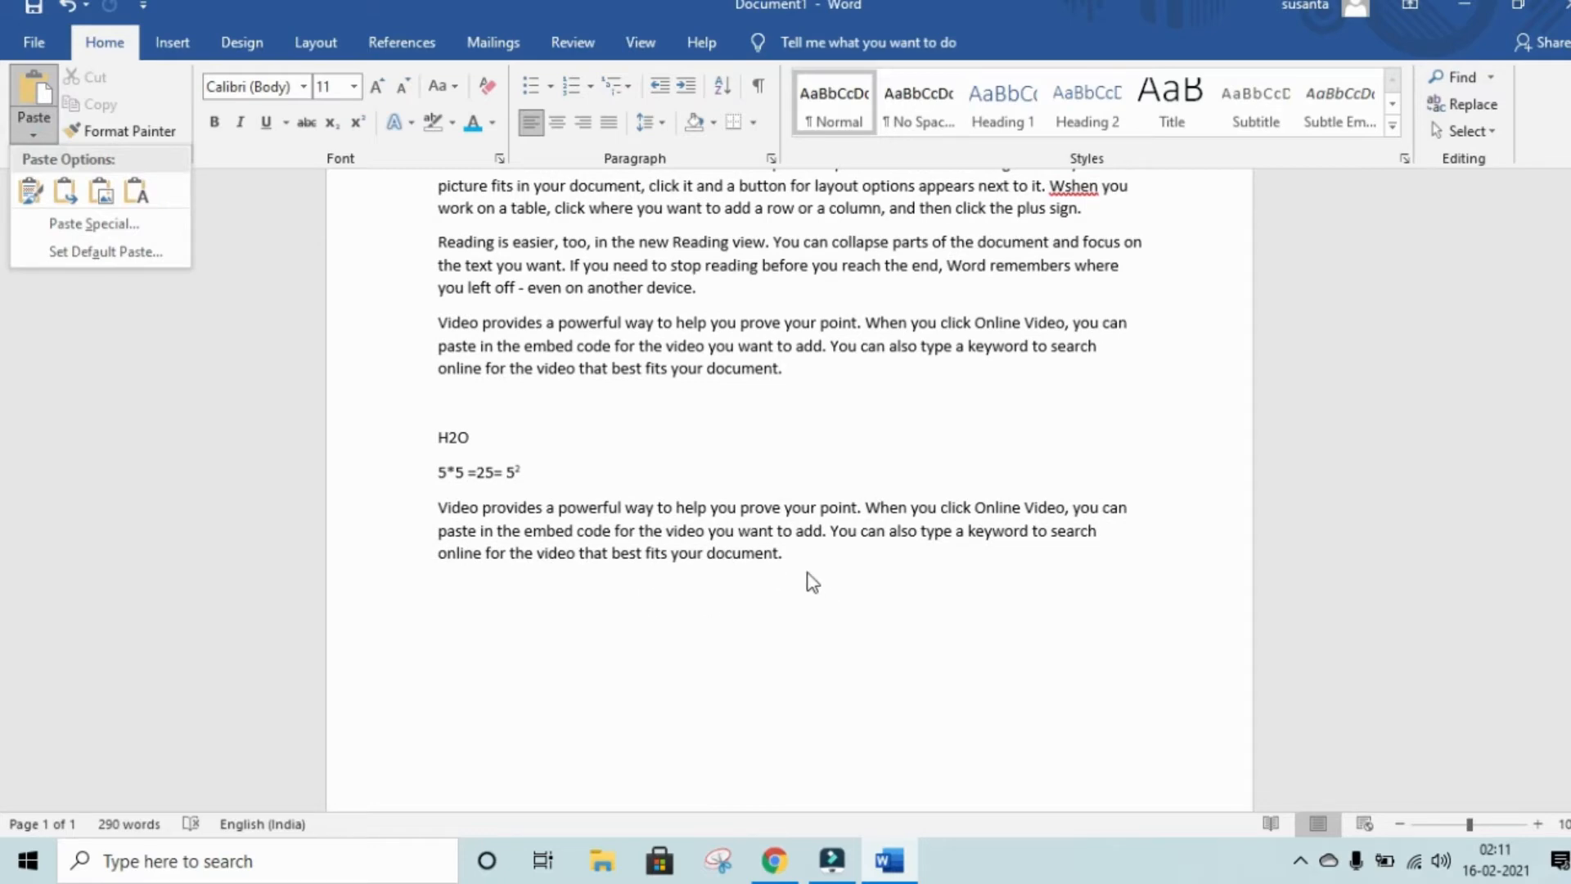
left_click(799, 561)
left_click(786, 572)
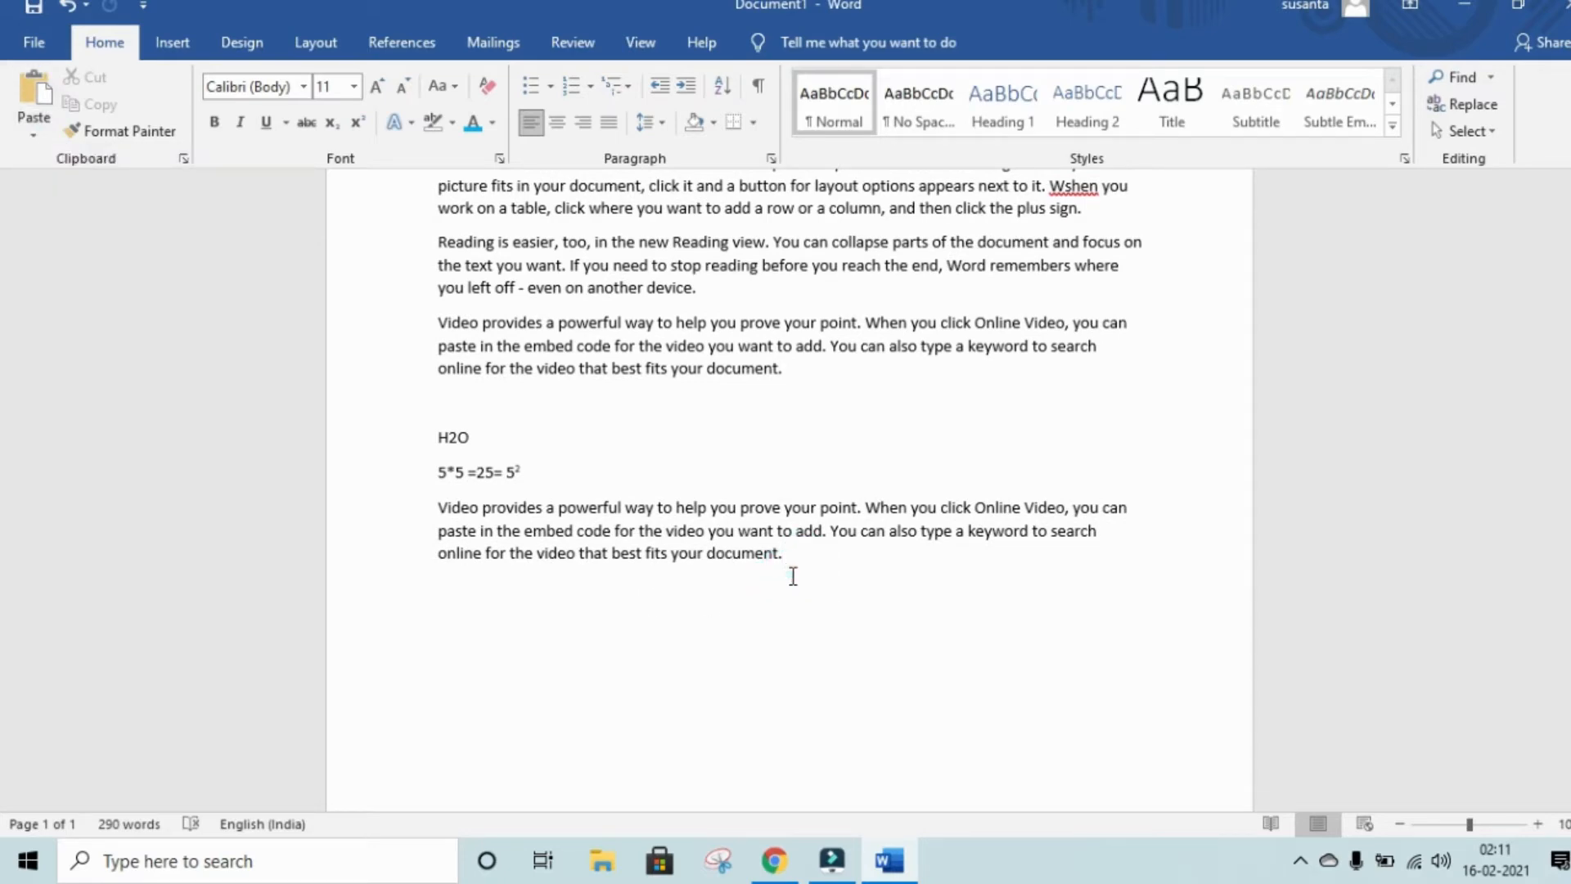
left_click(46, 134)
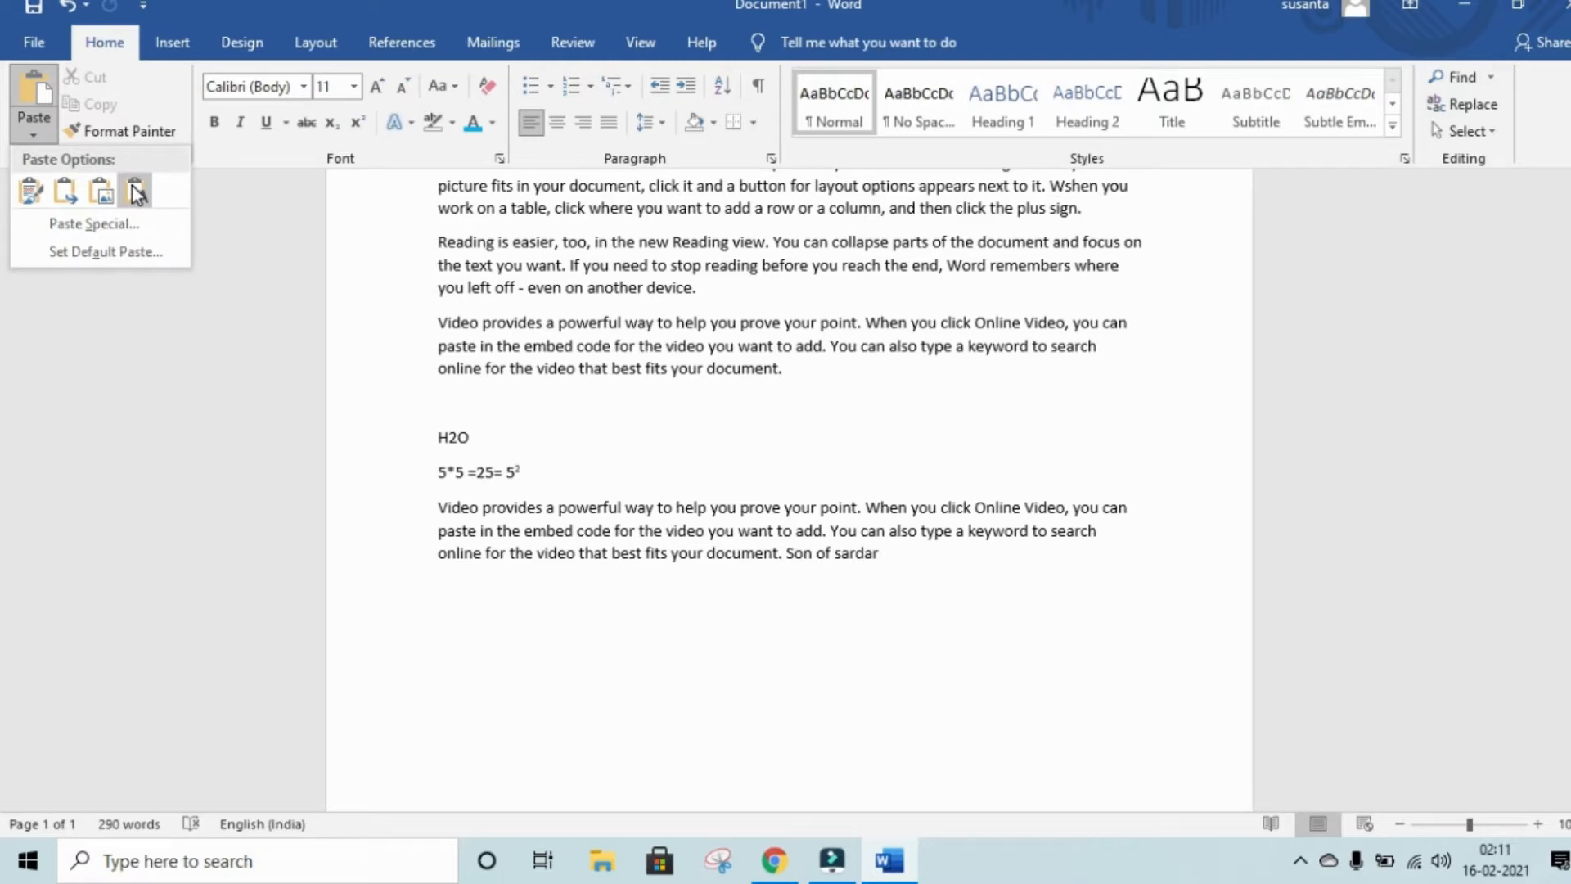
left_click(135, 193)
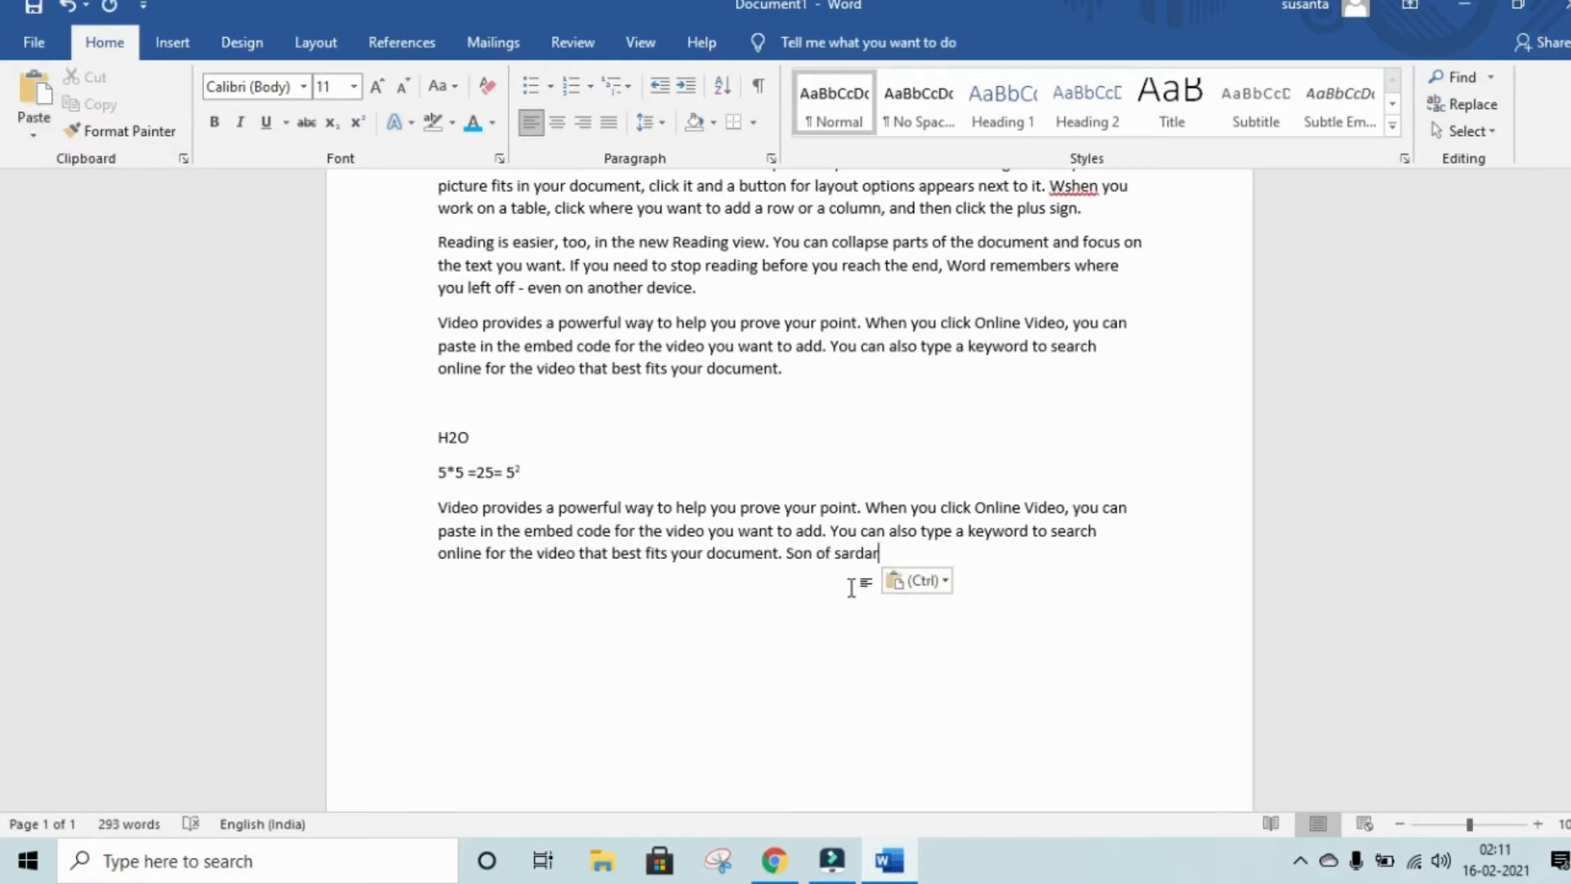
- Move the pasted "Son of sardar" onto its own line below the last paragraph and select that line
type(".")
left_click_drag(865, 563, 783, 557)
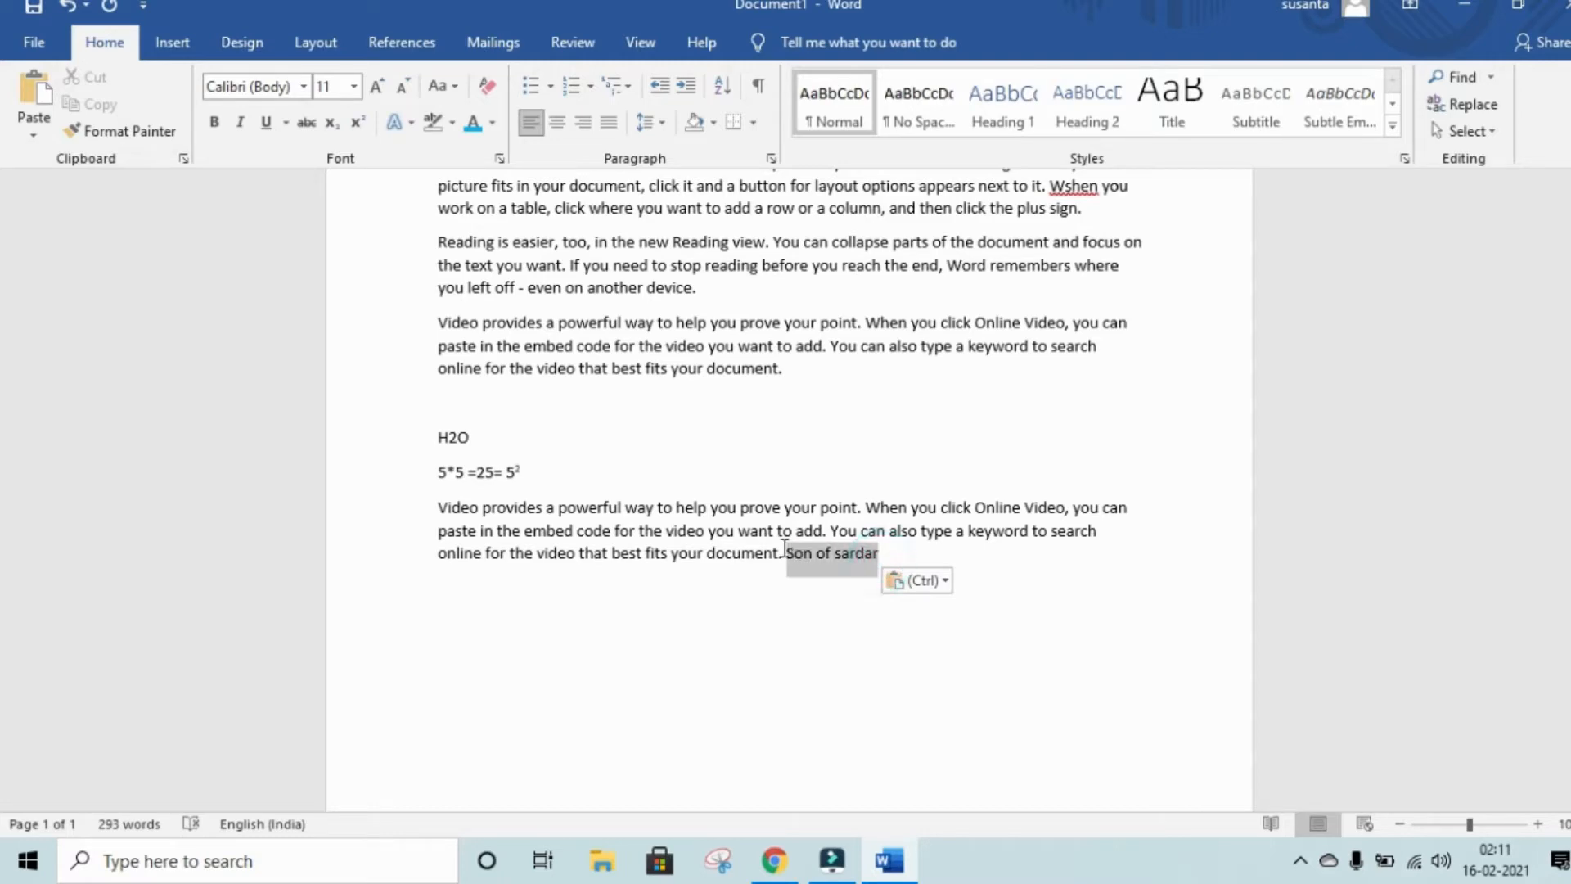
left_click(806, 588)
left_click(785, 554)
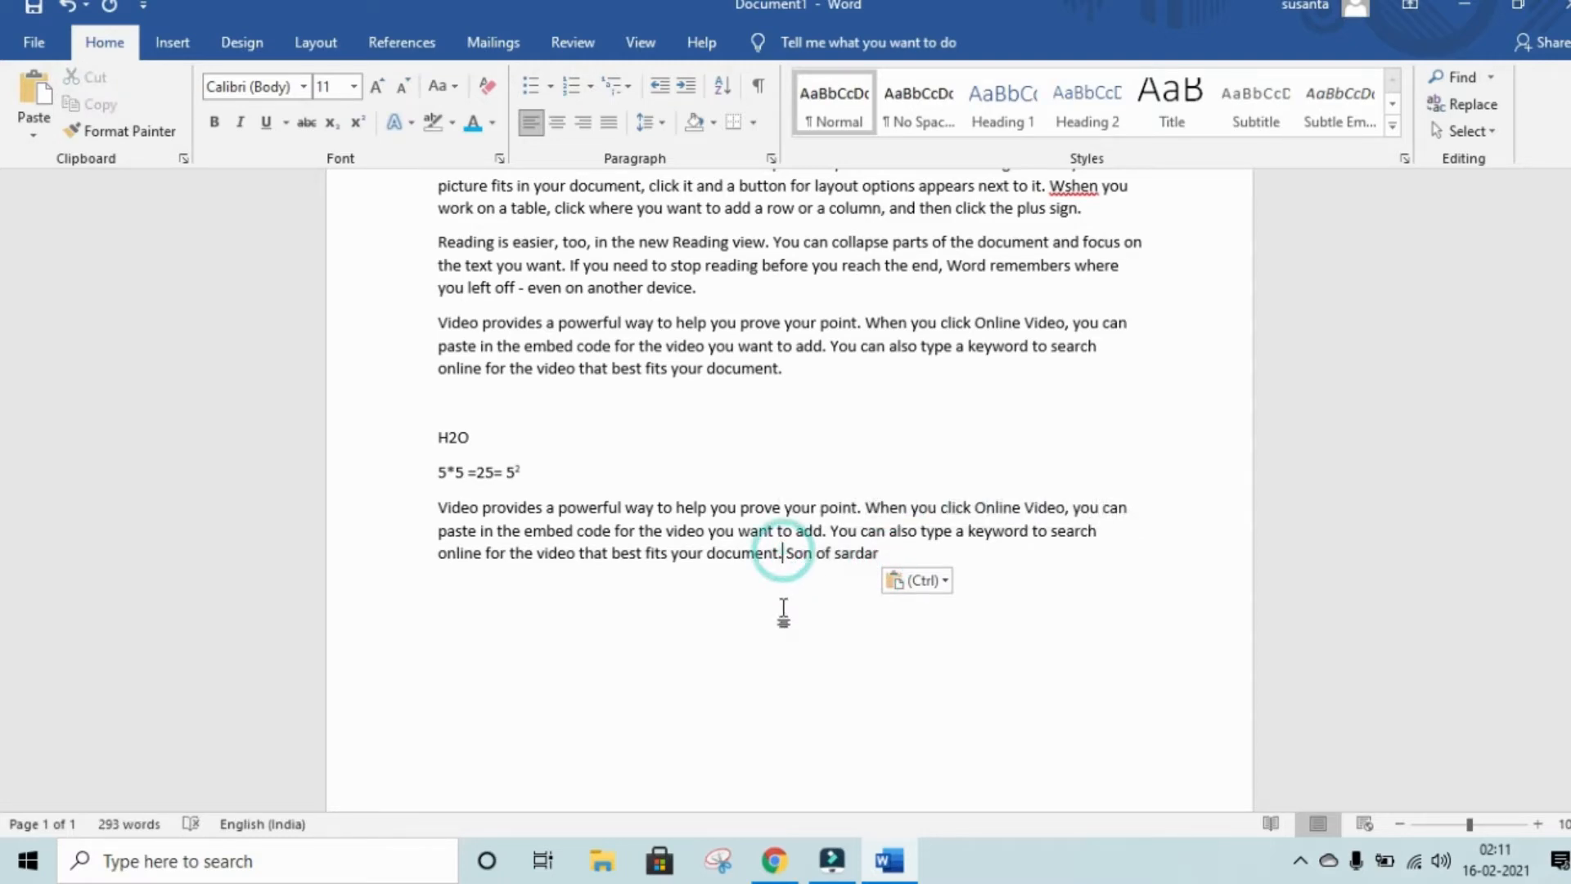
key("Return")
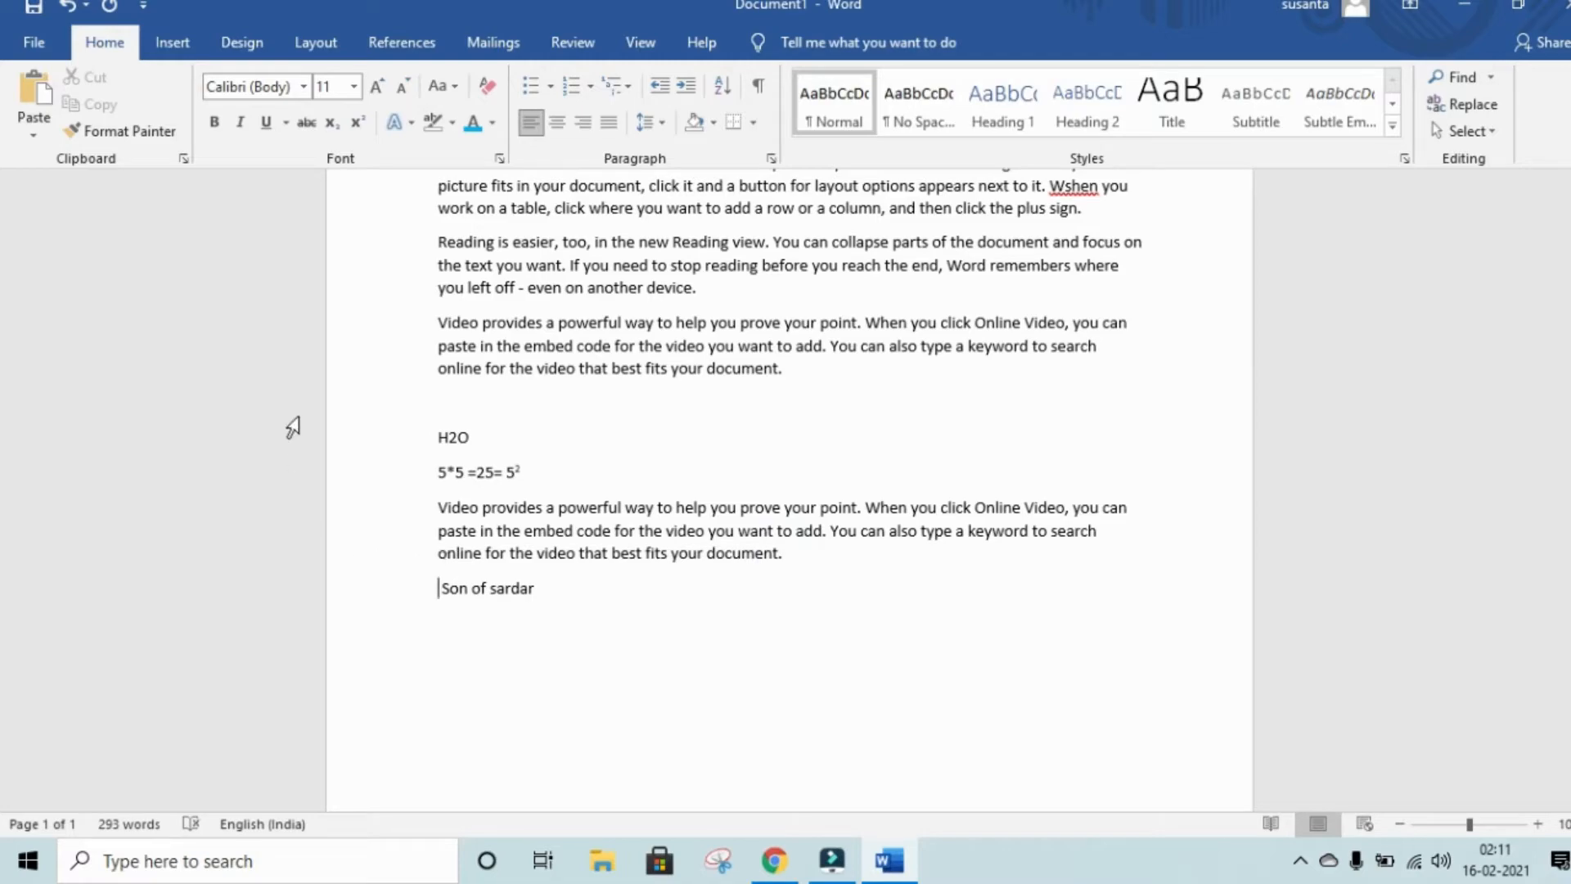
double_click(548, 593)
left_click_drag(472, 598, 431, 596)
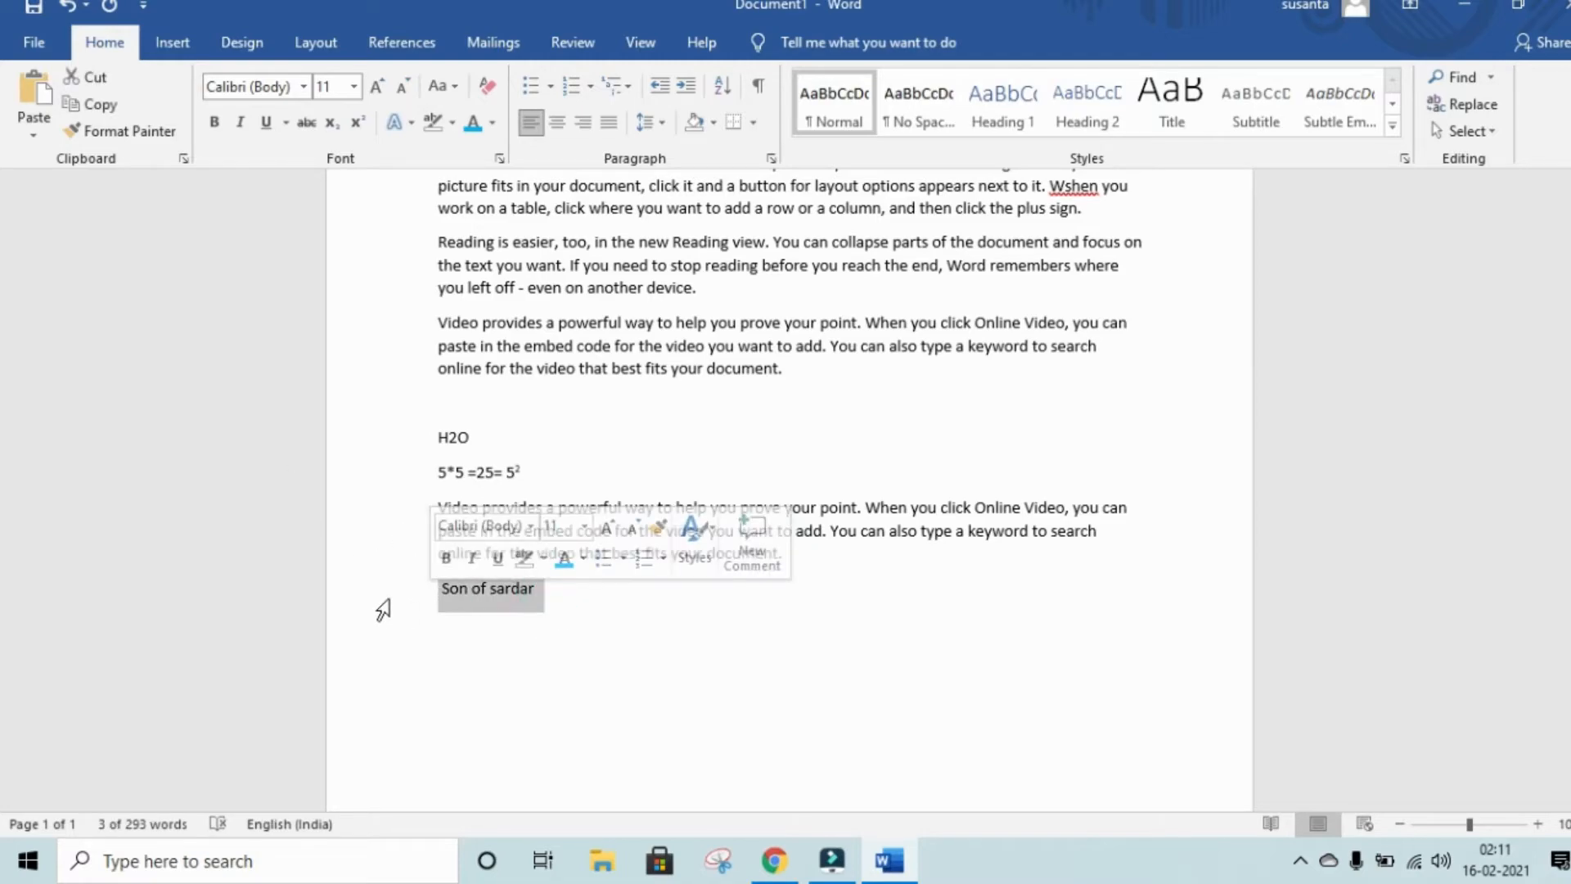
- Copy the opening paragraph, "To make your document look professionally produced", and paste it below the "Son of sardar" line at the end
scroll(379, 610, "up", 5)
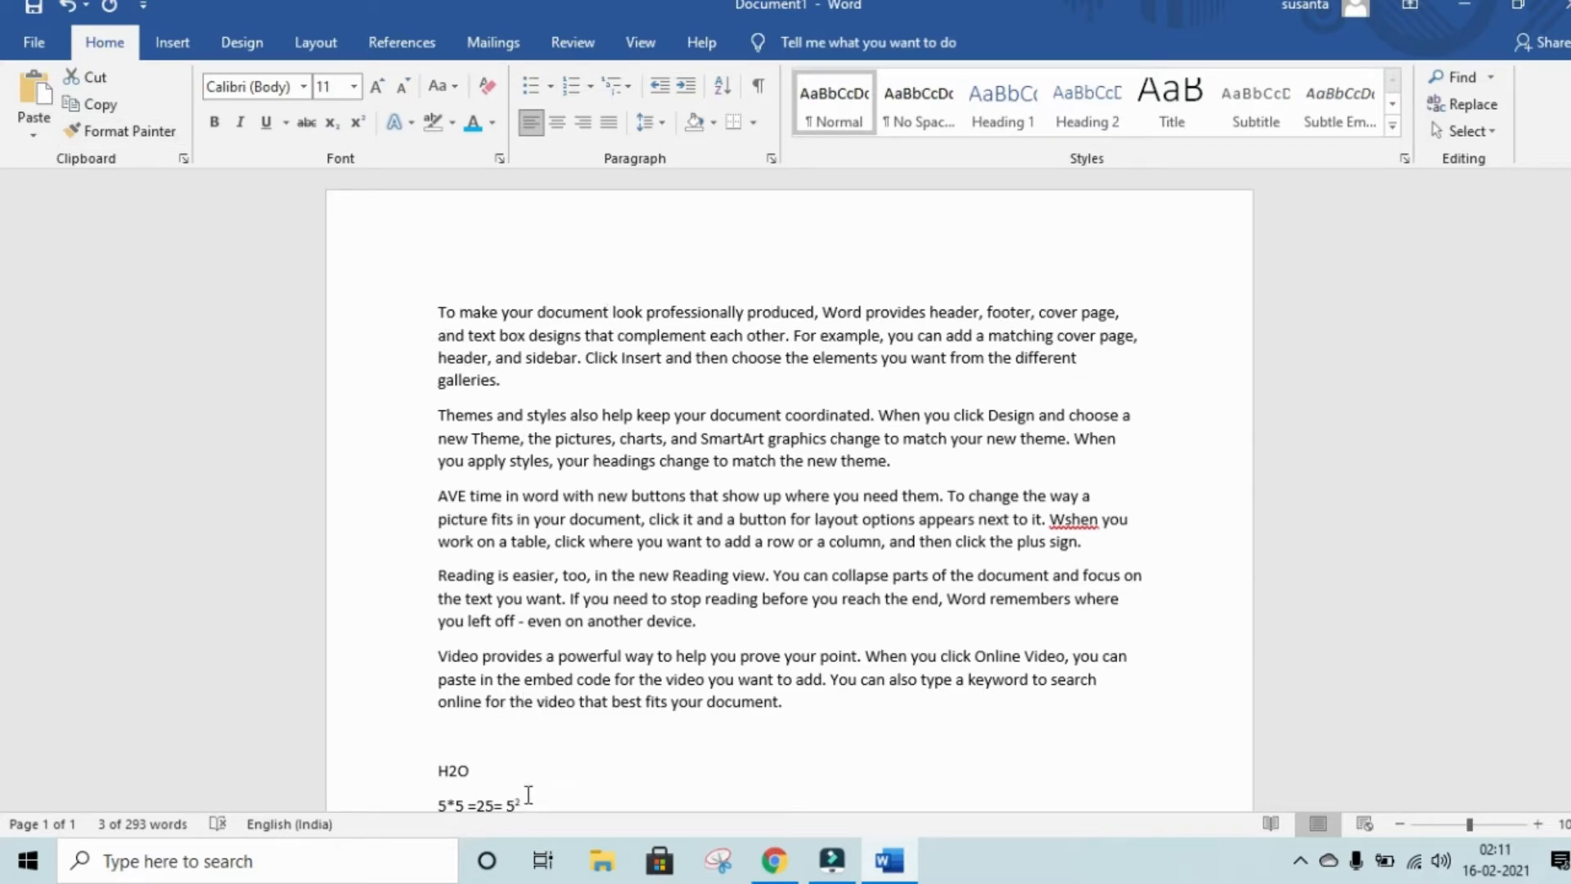
scroll(624, 671, "down", 1)
scroll(484, 632, "up", 1)
left_click_drag(436, 311, 1108, 371)
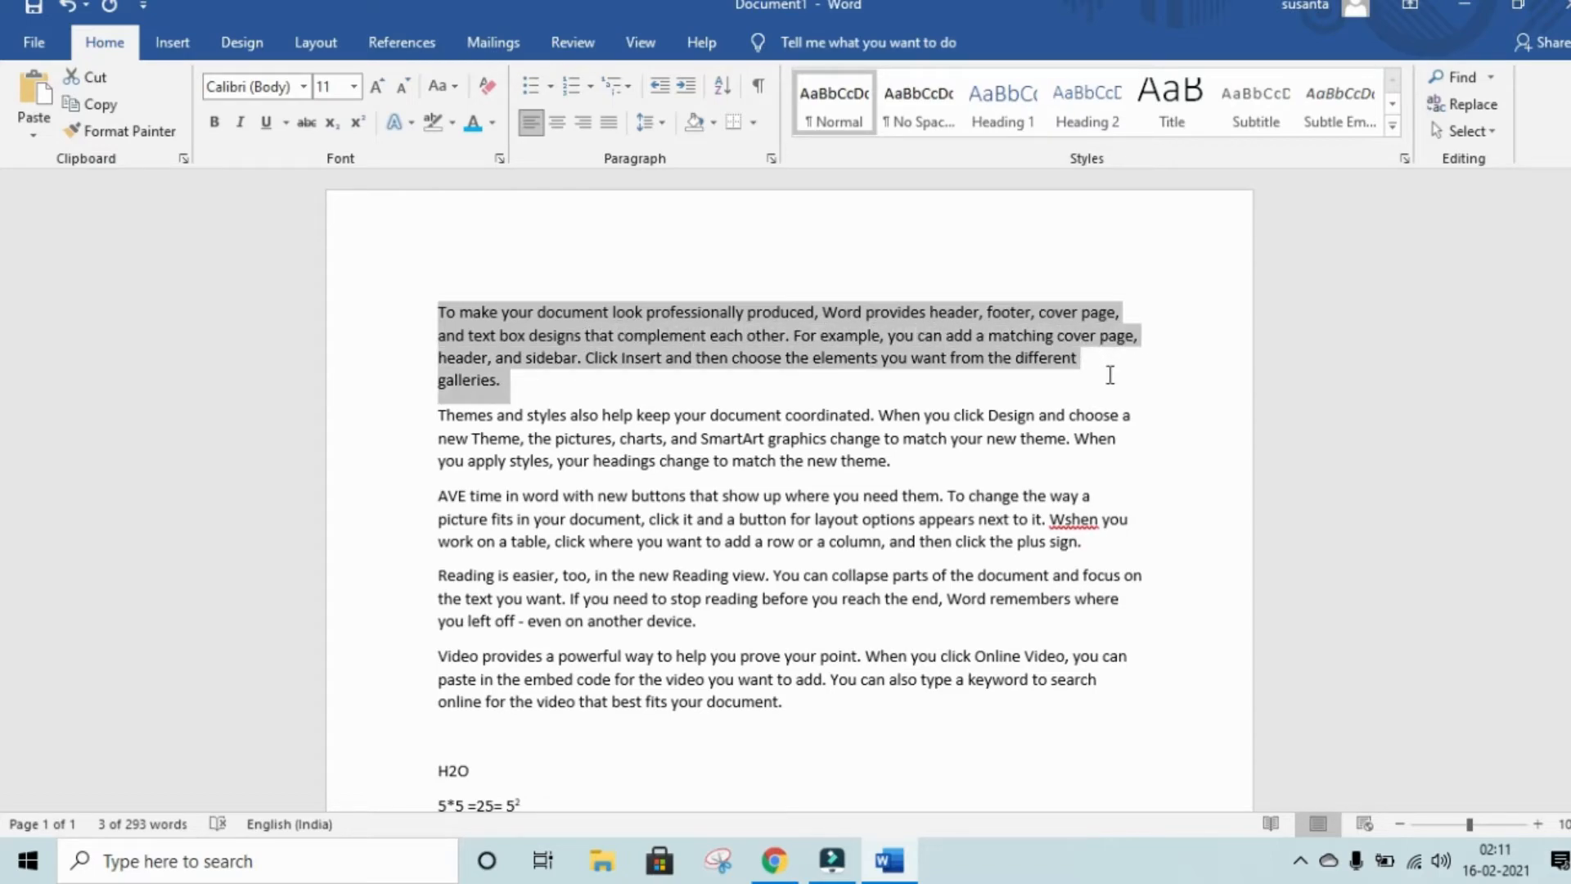
left_click(113, 113)
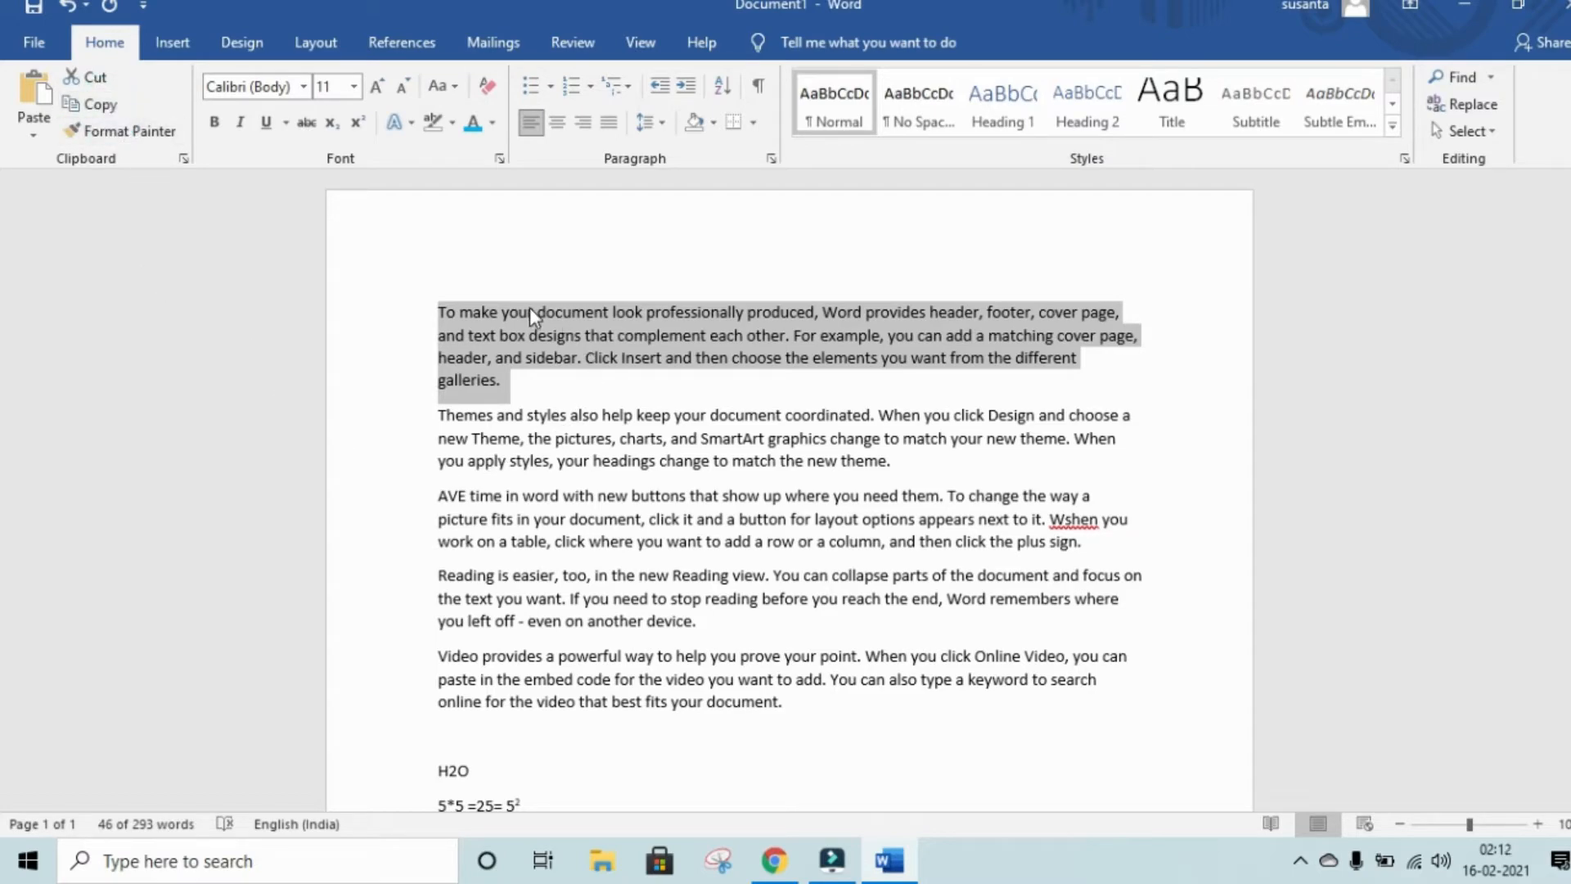
scroll(516, 407, "down", 5)
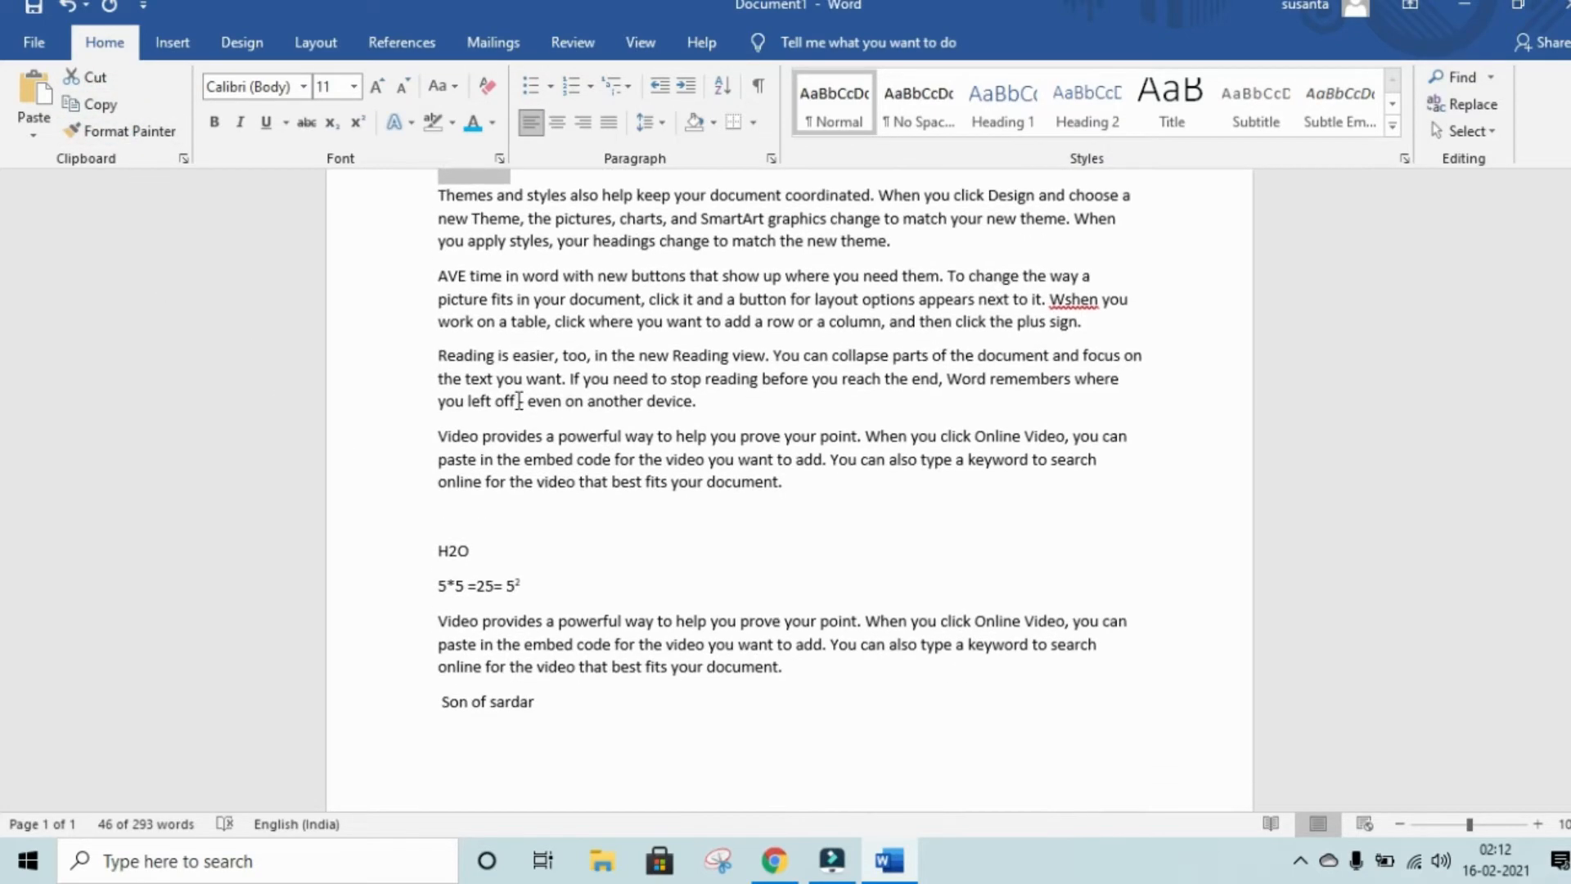
left_click(602, 611)
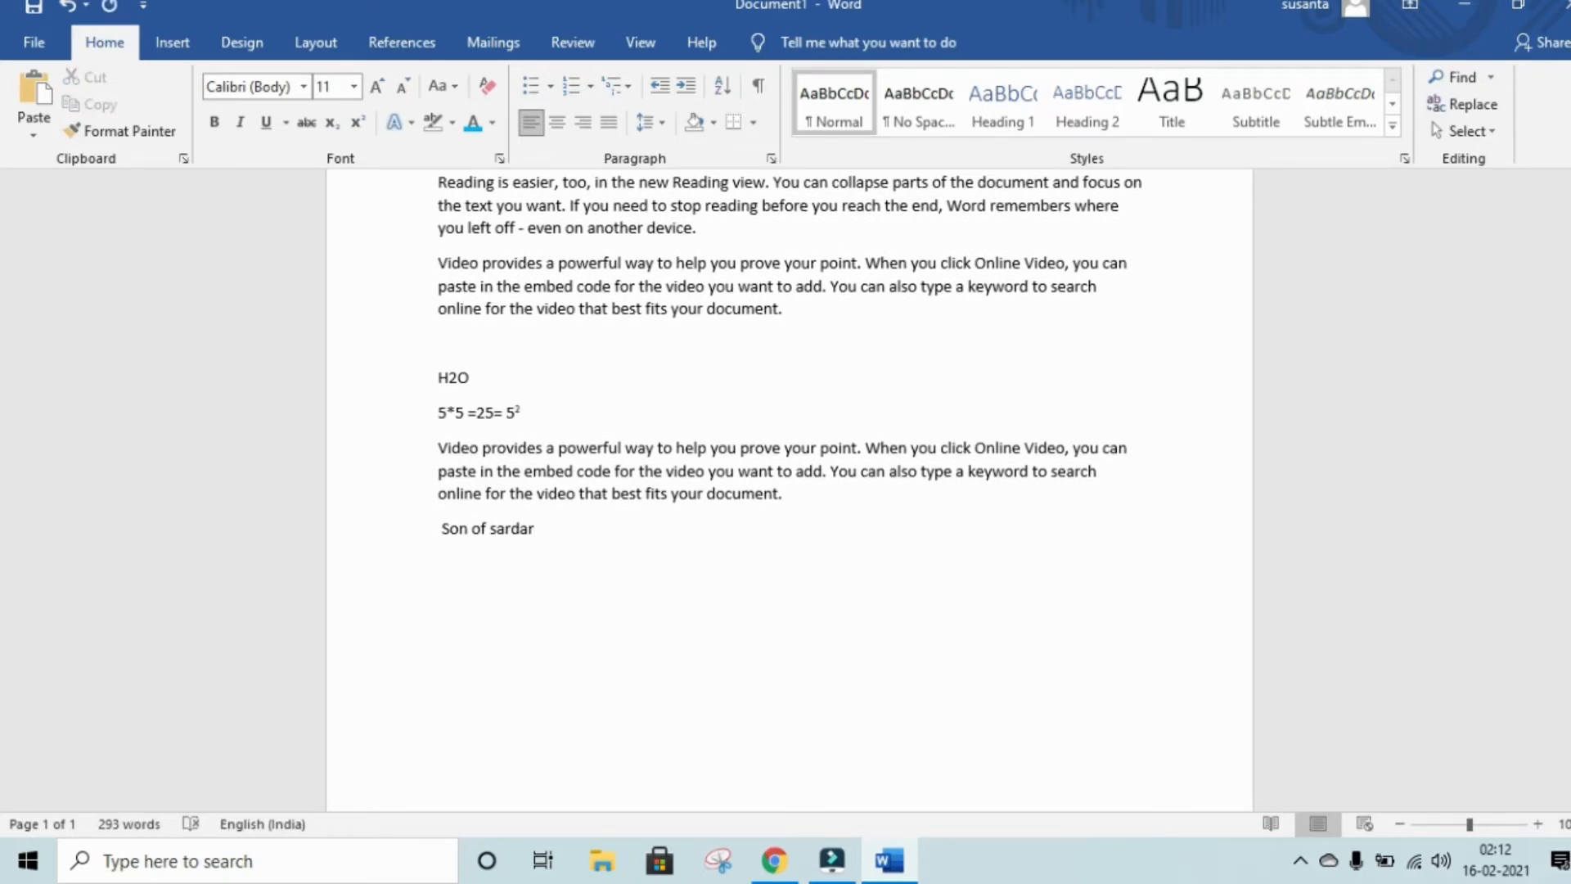
left_click(35, 94)
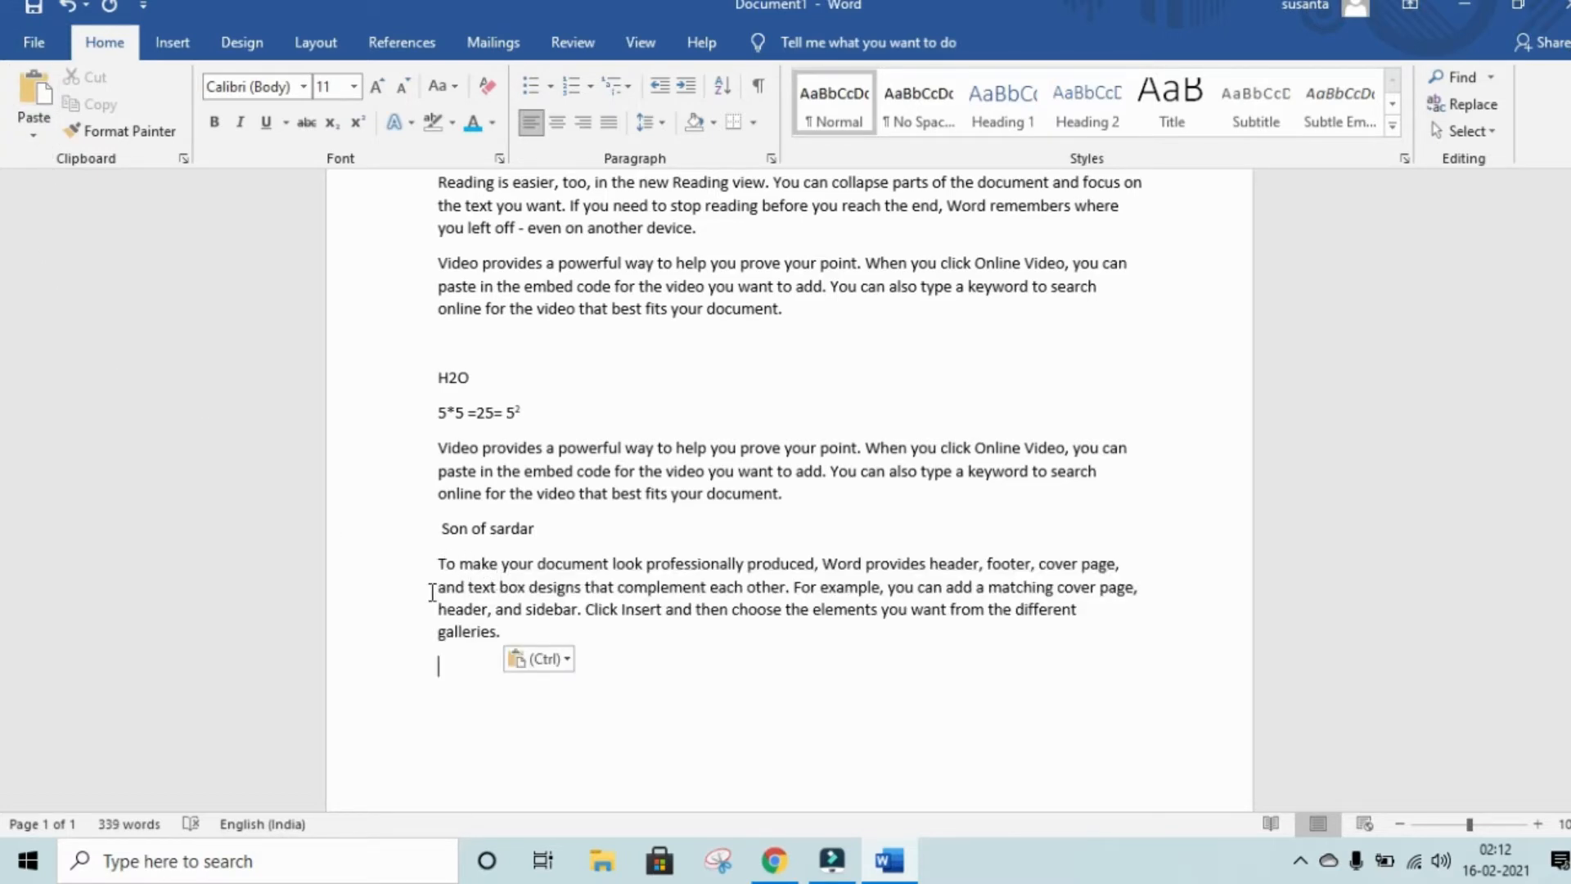
- Remove the opening paragraph at the start of the document and paste it back in the same place
scroll(434, 595, "up", 5)
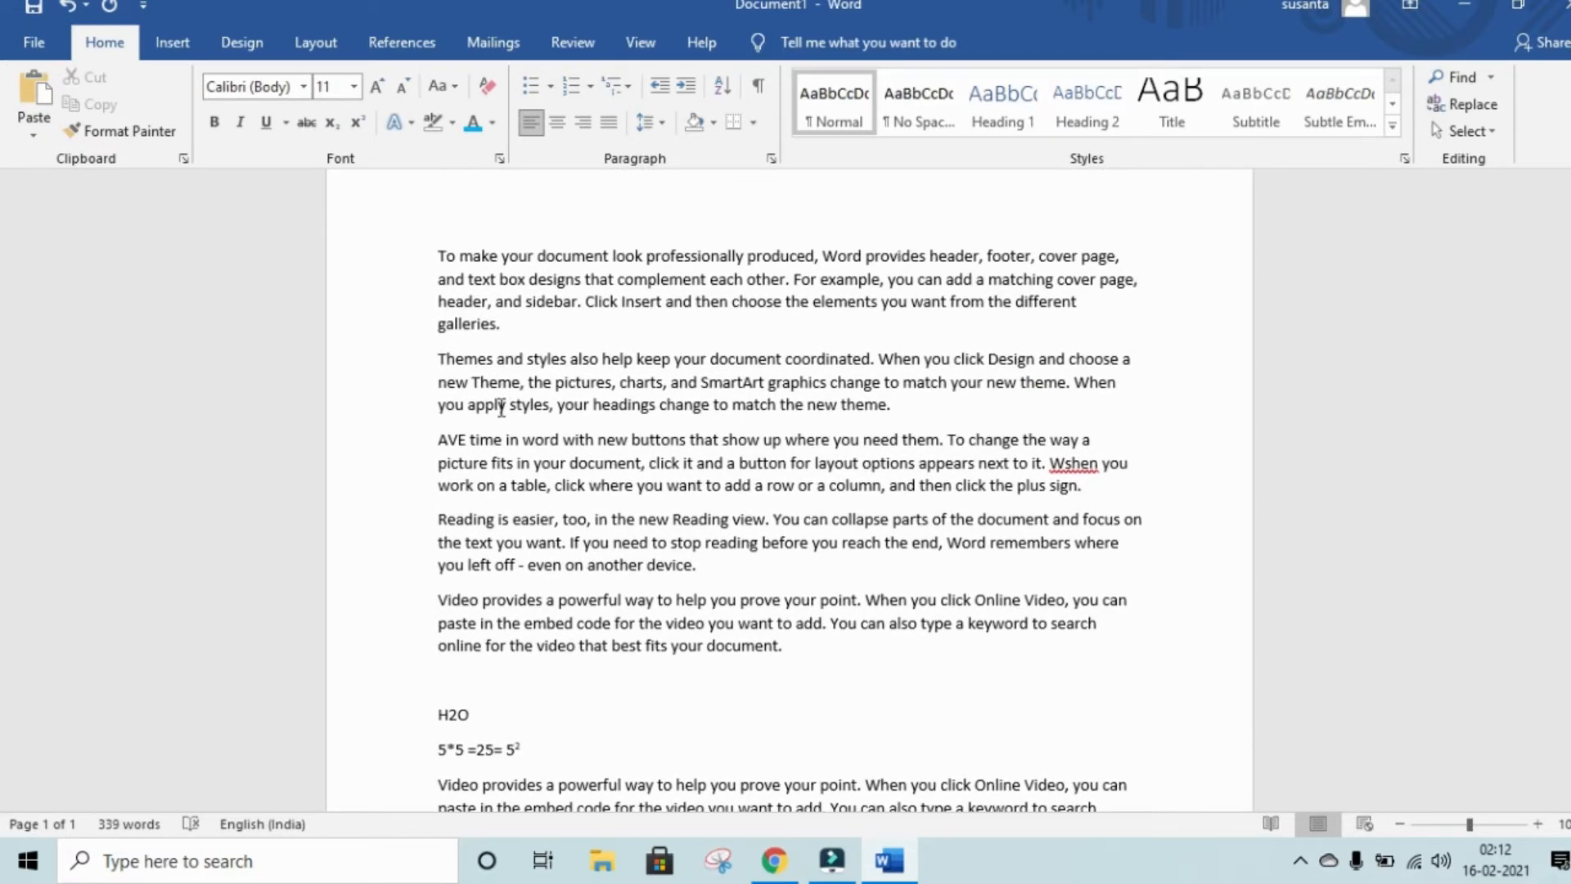
scroll(500, 407, "down", 3)
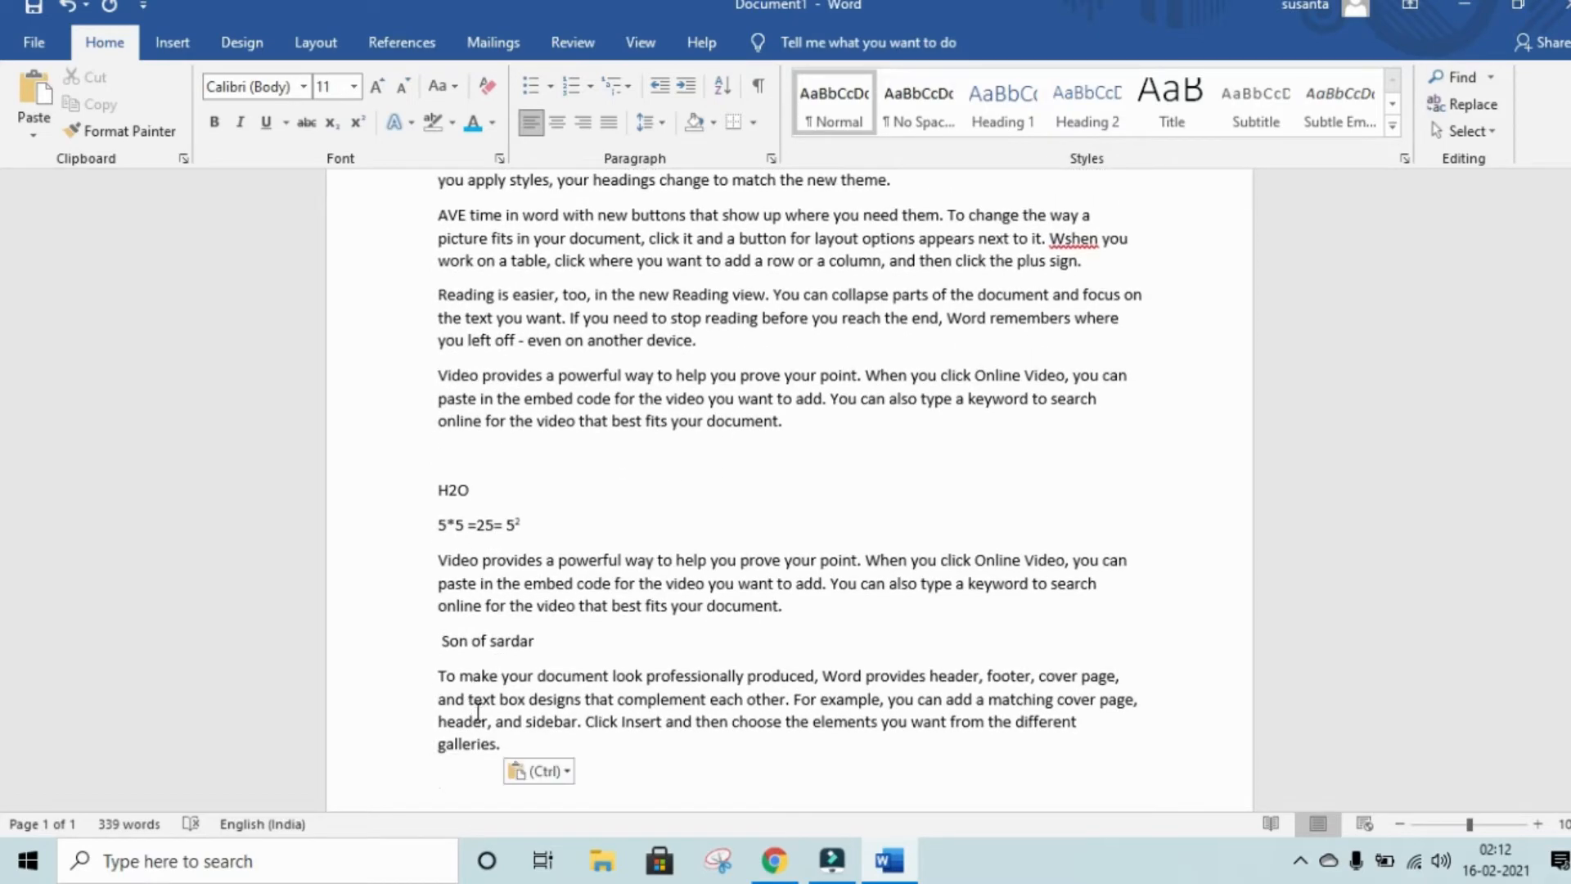
scroll(270, 372, "up", 4)
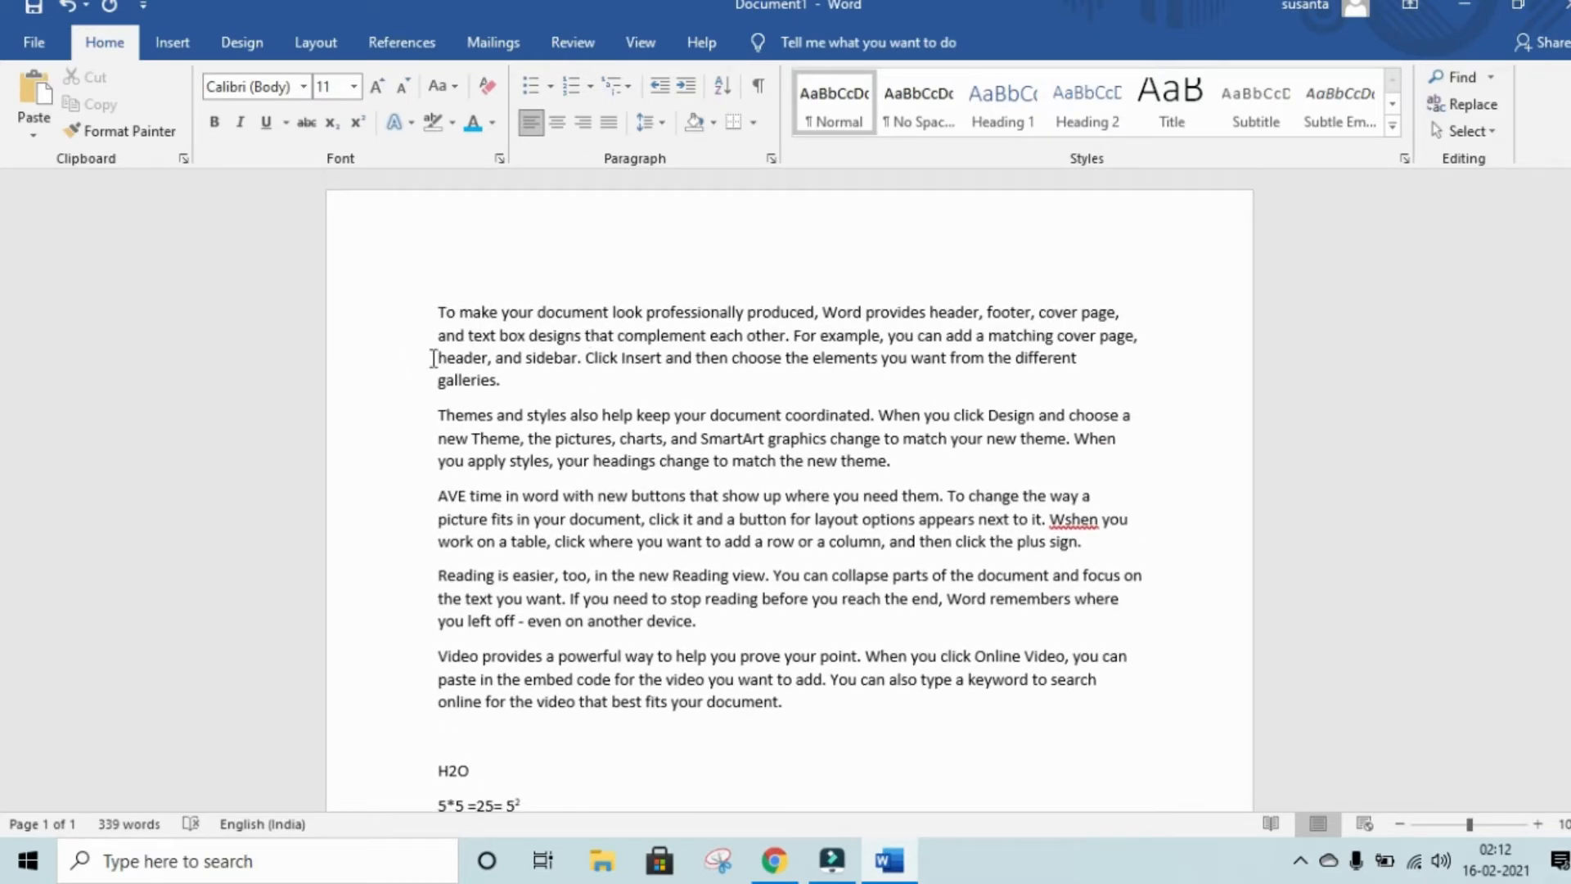
scroll(184, 291, "down", 2)
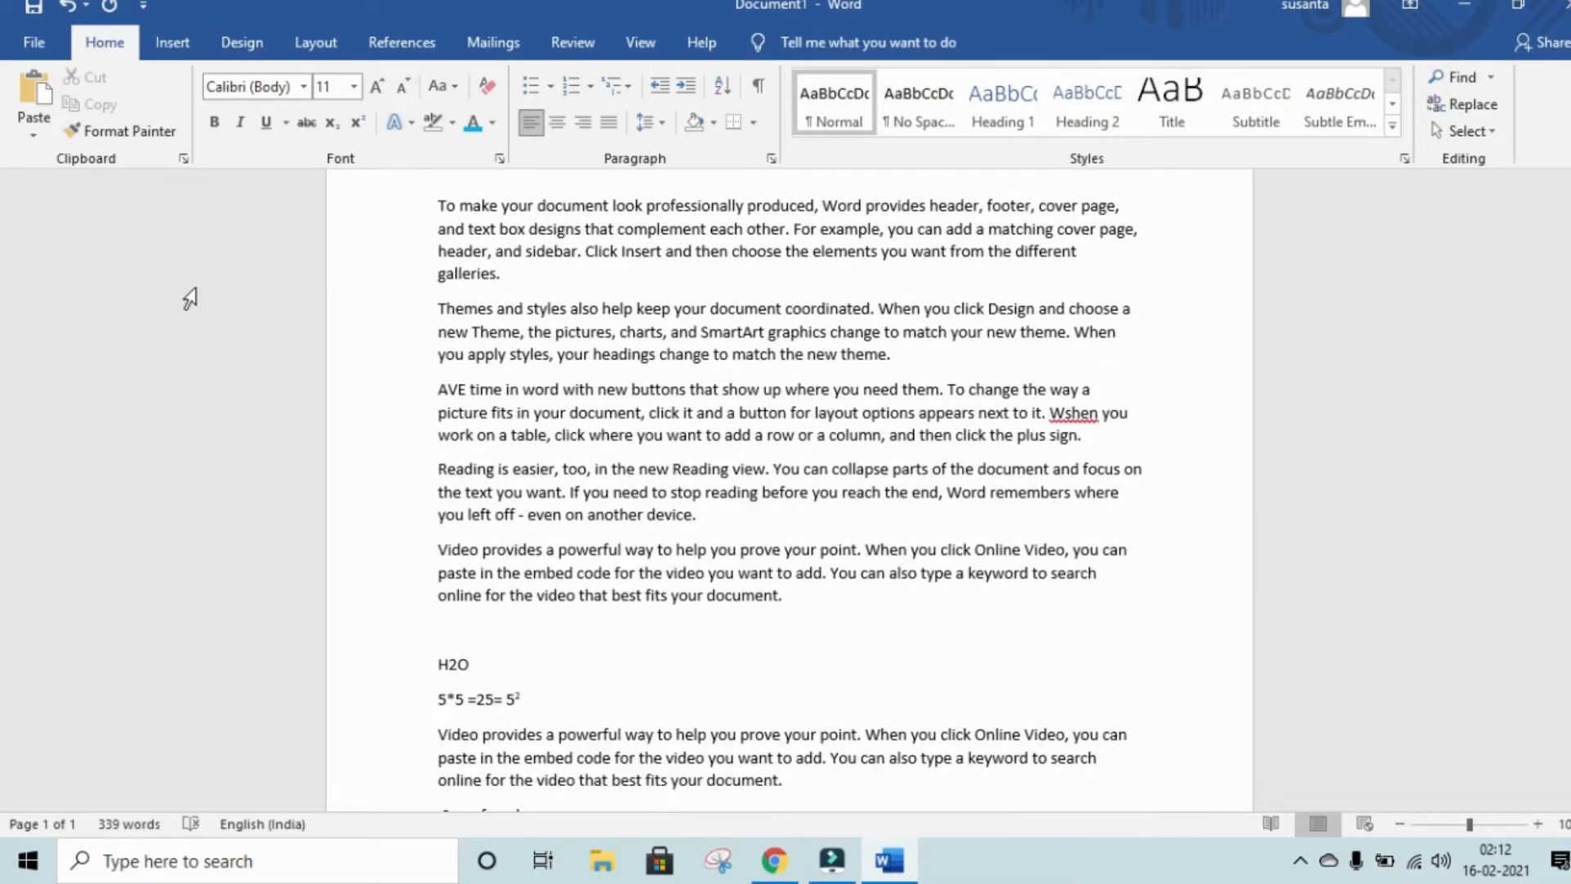
scroll(512, 434, "down", 3)
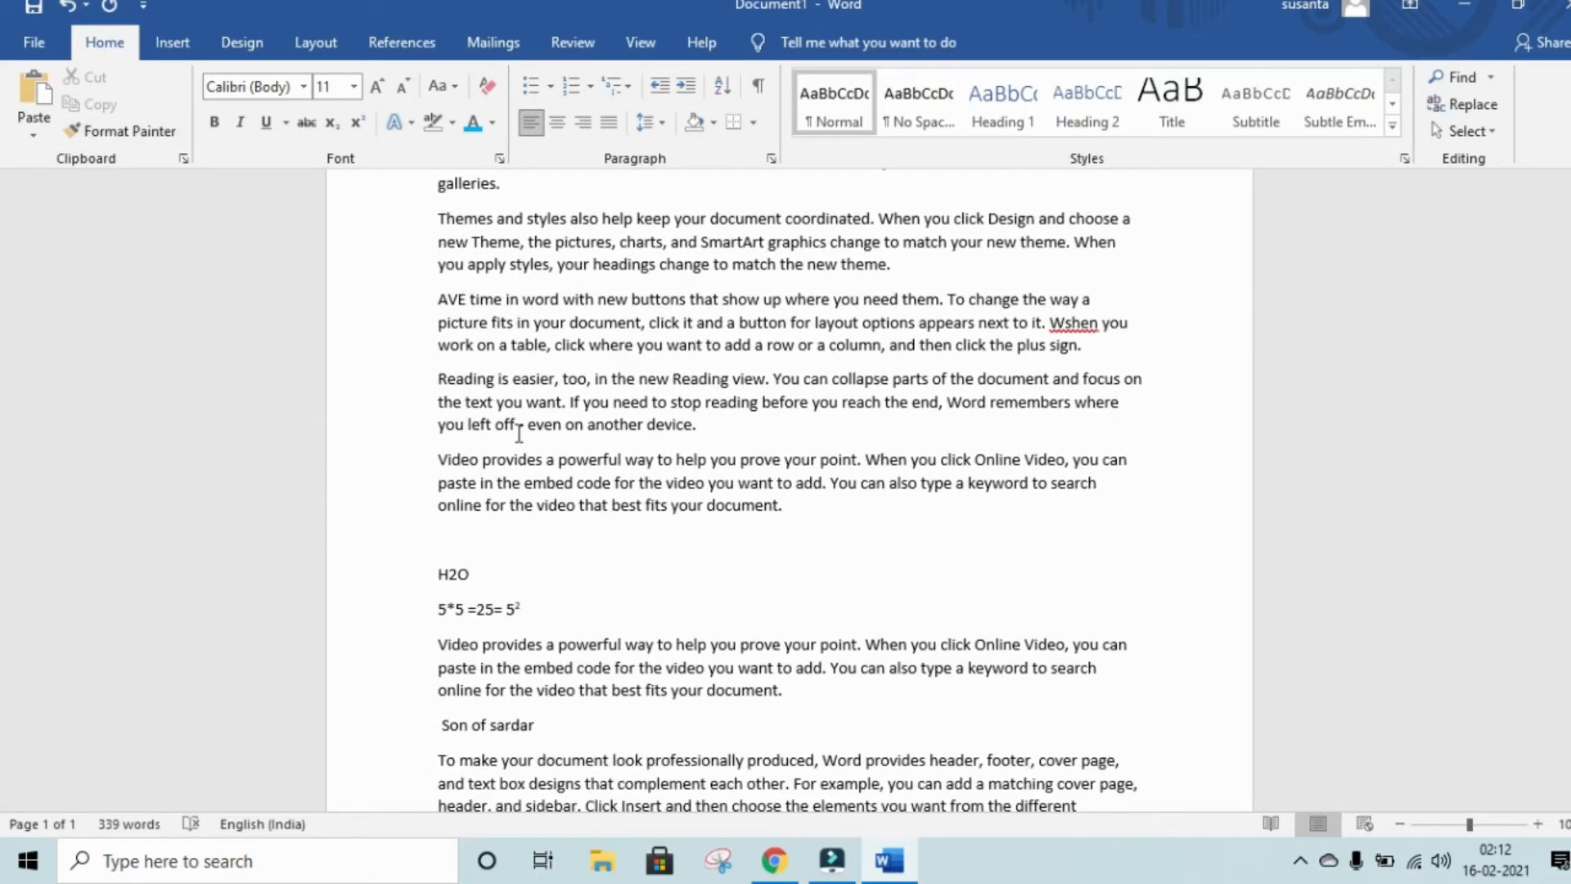
scroll(510, 437, "up", 5)
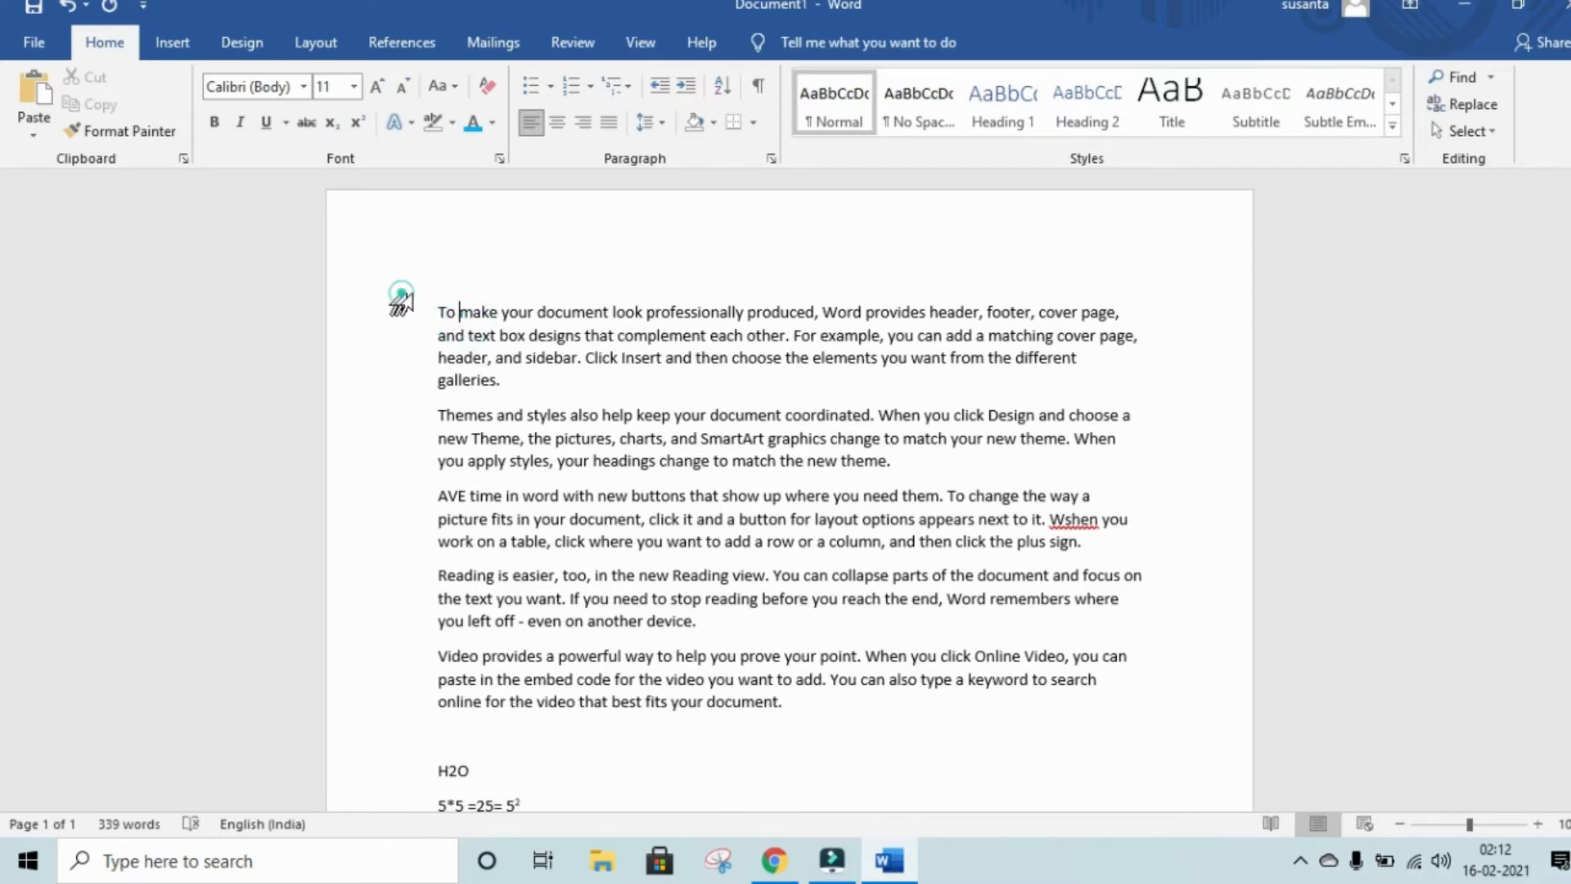
left_click_drag(404, 310, 473, 401)
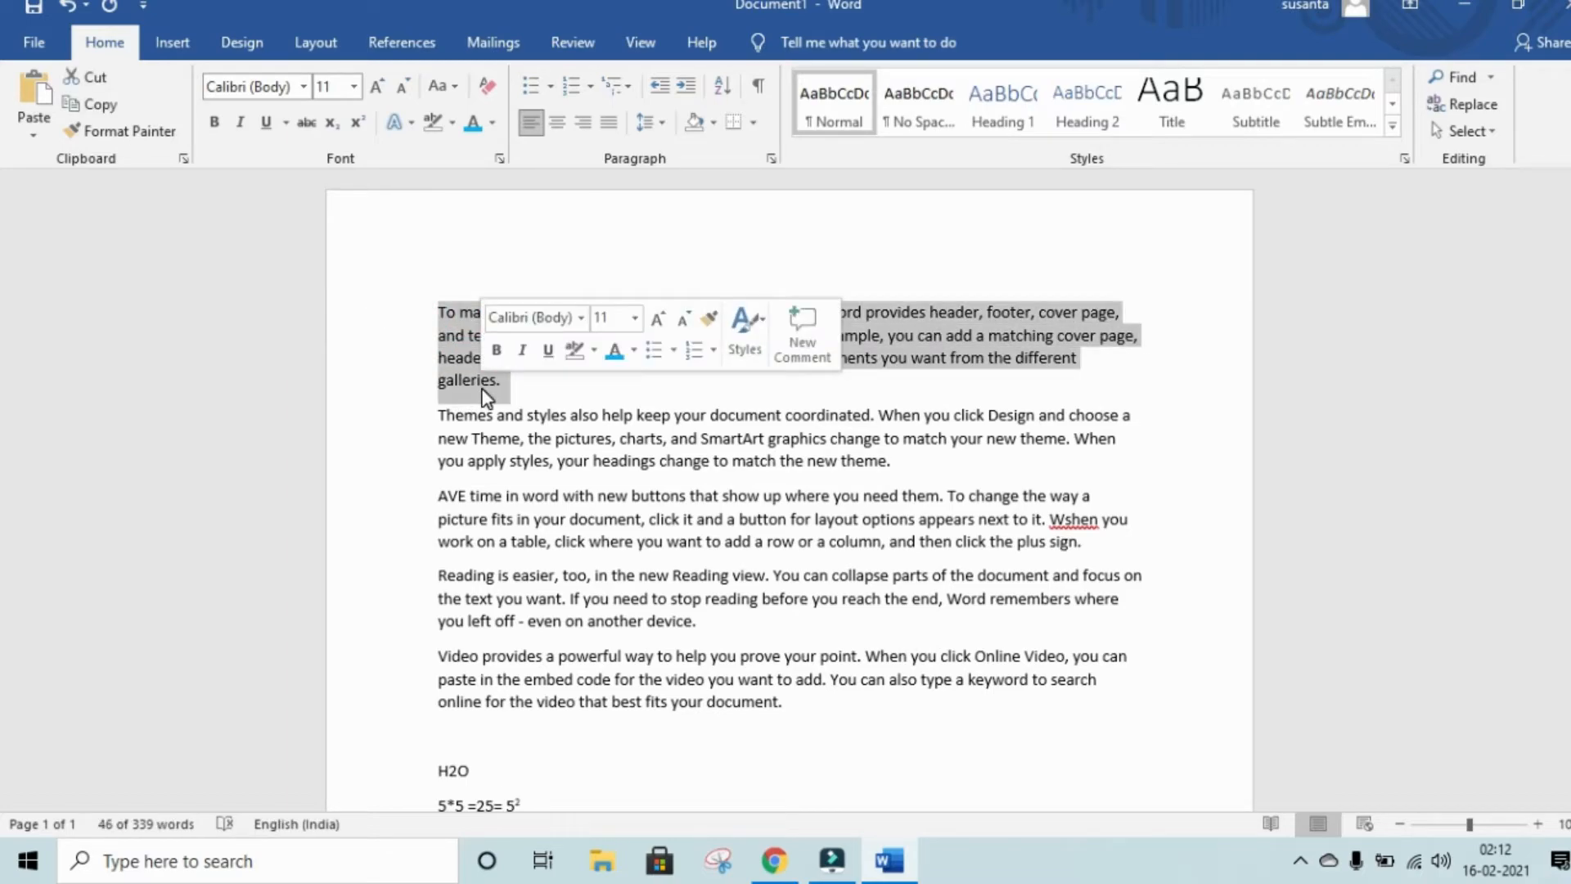
key("Delete")
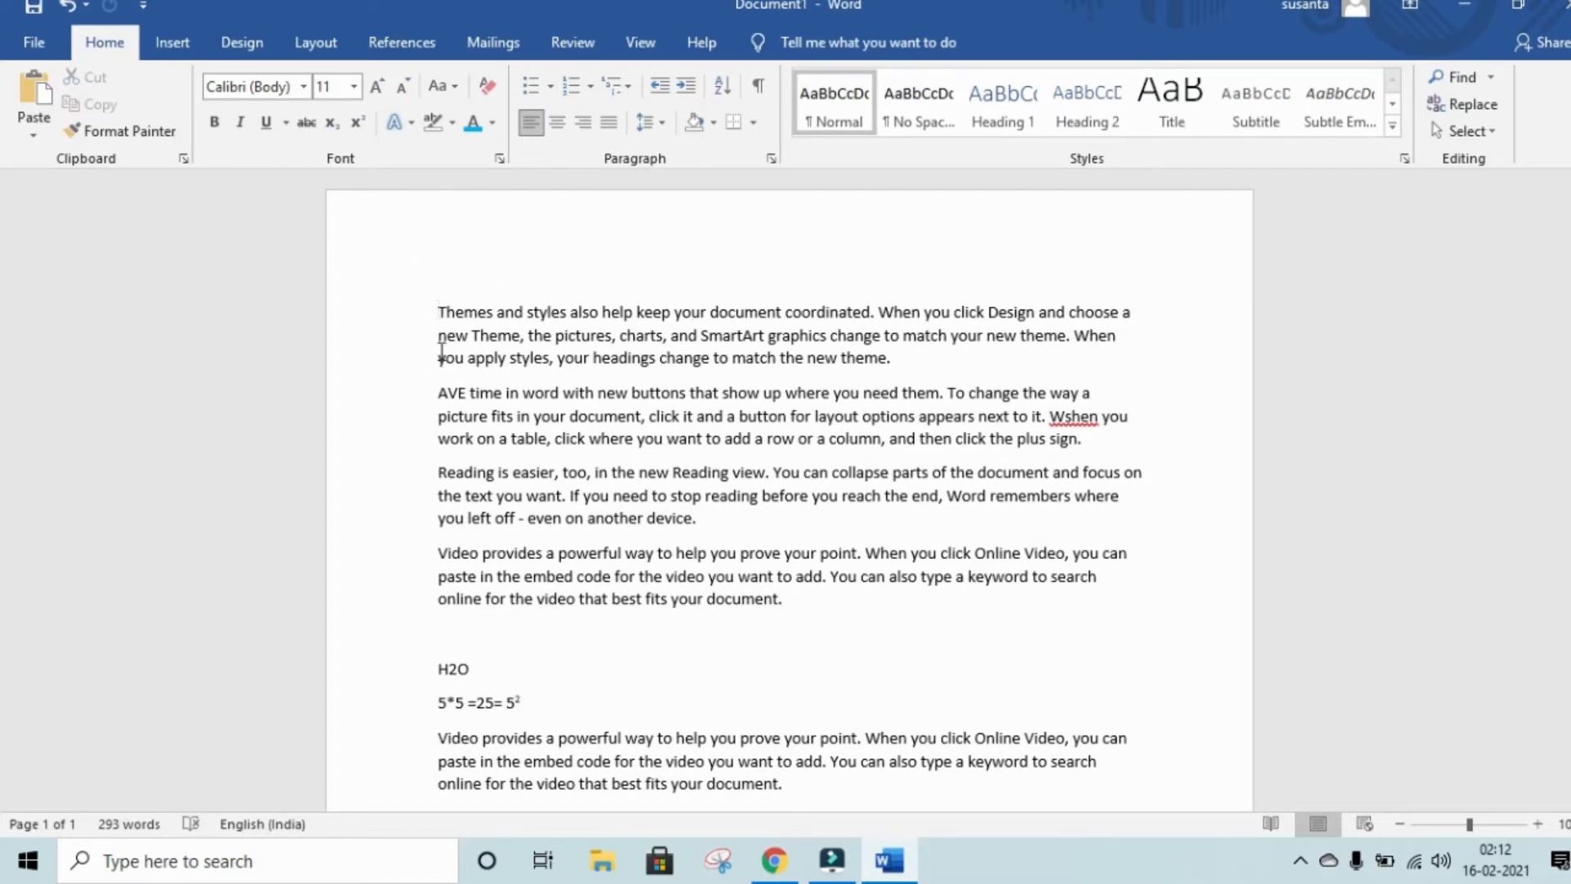
key("ctrl+v")
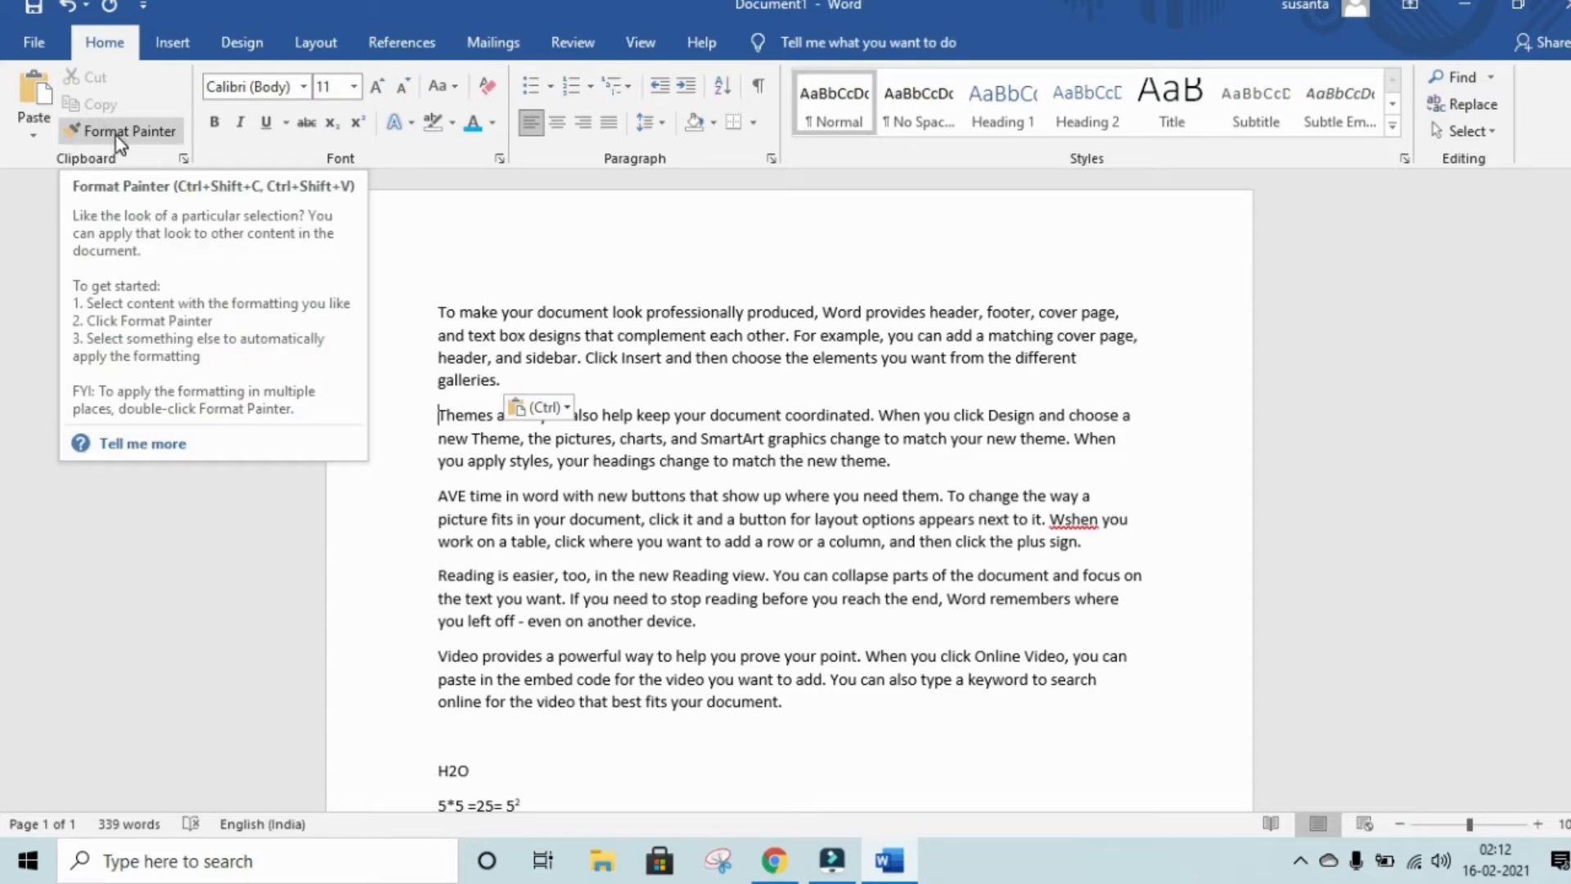
- Add the title "Son of sardar" on its own line above the opening paragraph
scroll(819, 295, "down", 3)
scroll(799, 298, "down", 4)
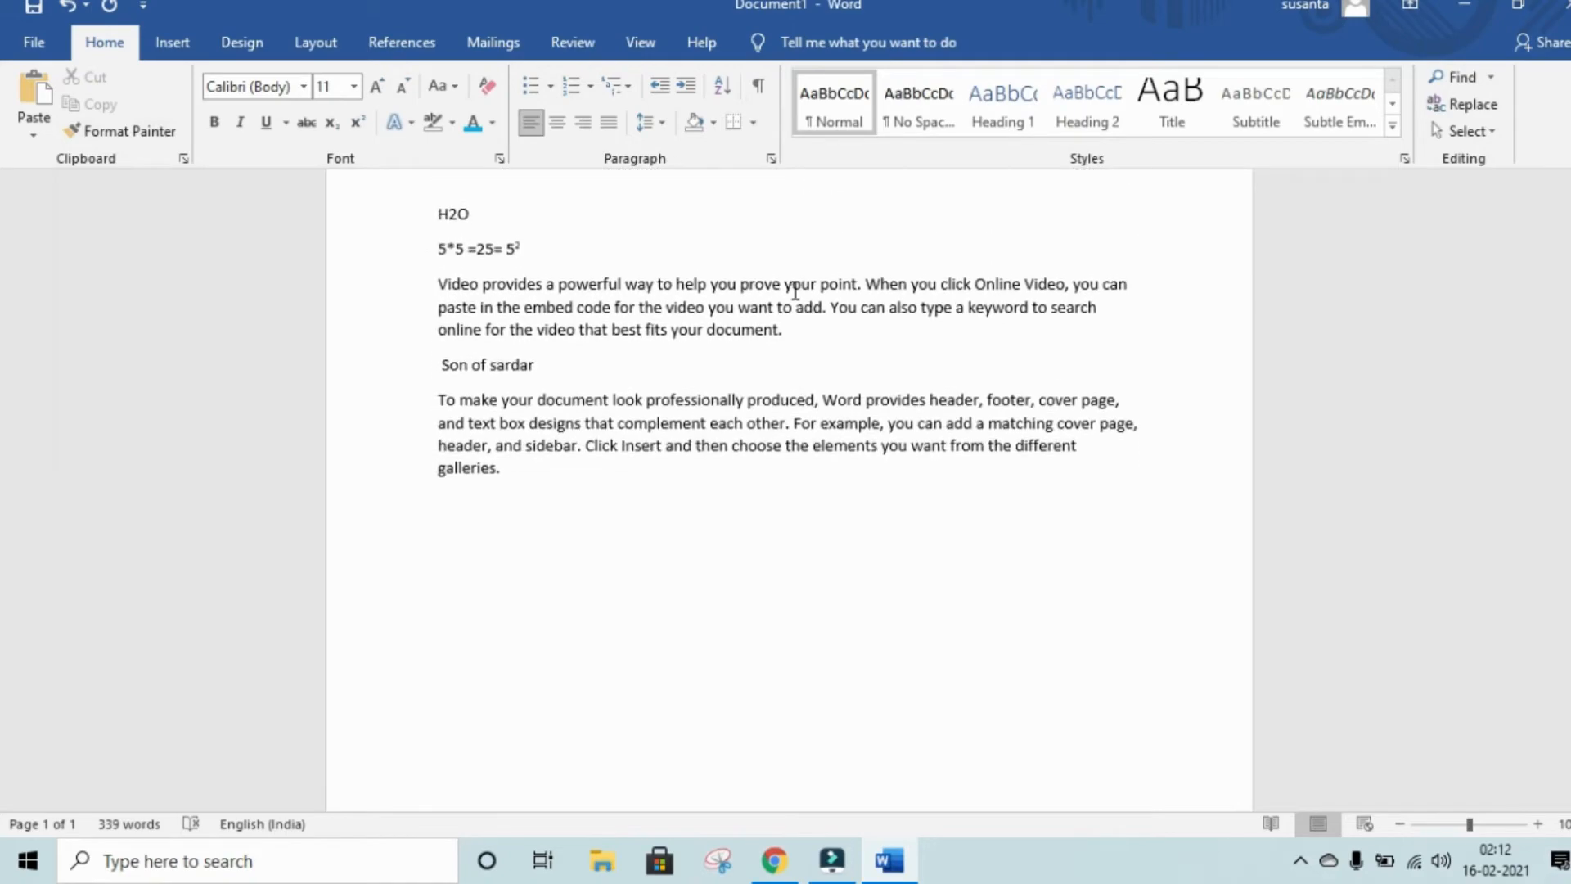
scroll(795, 297, "up", 7)
left_click(433, 304)
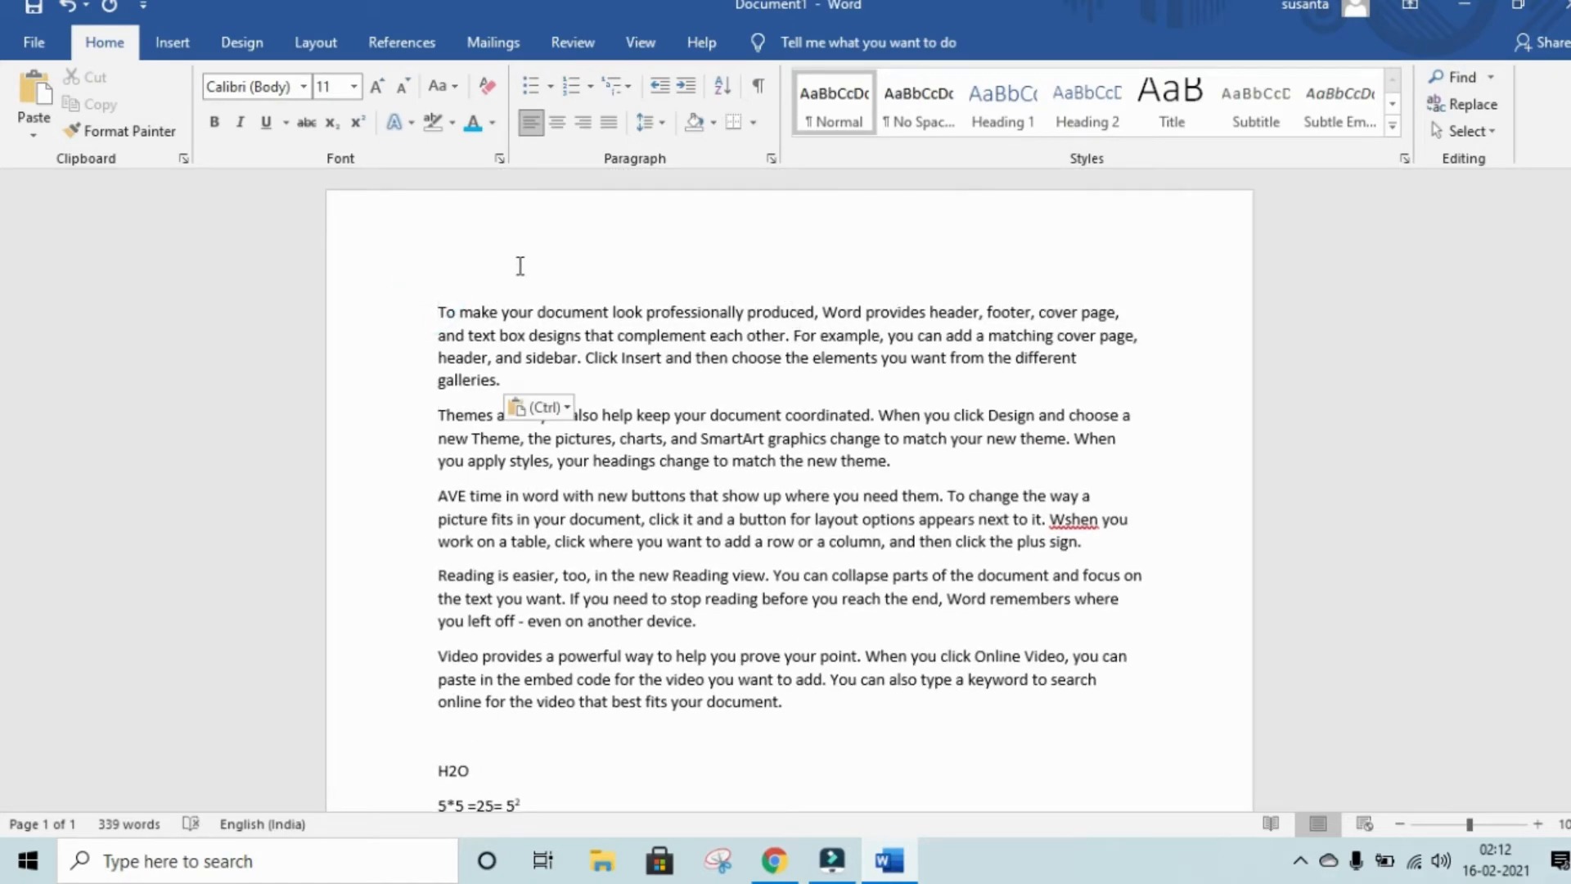
type("Son ")
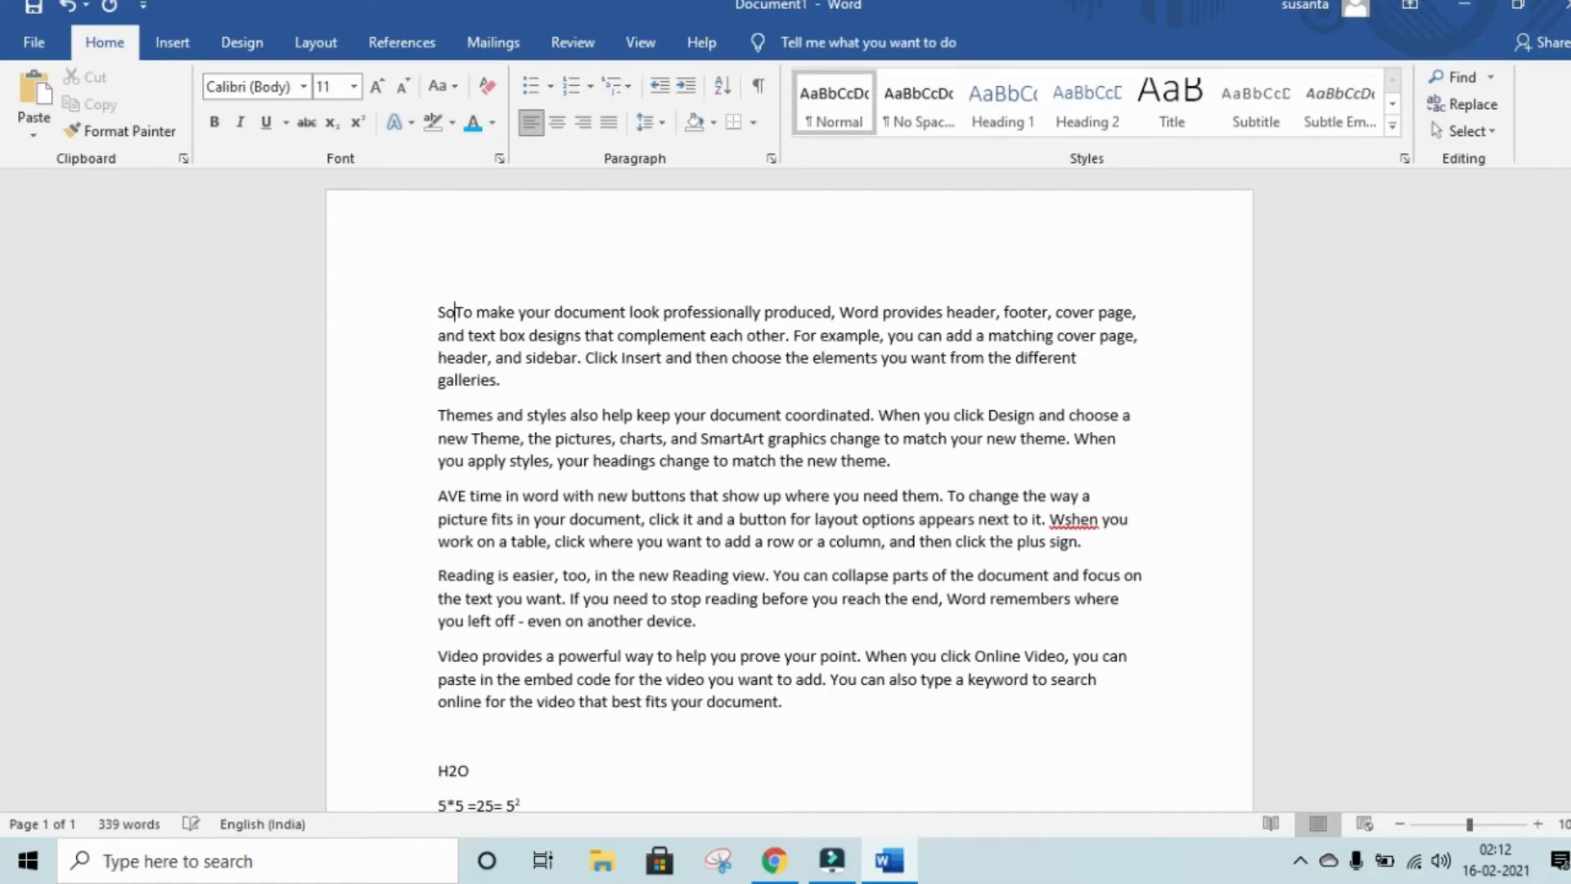
type("of ")
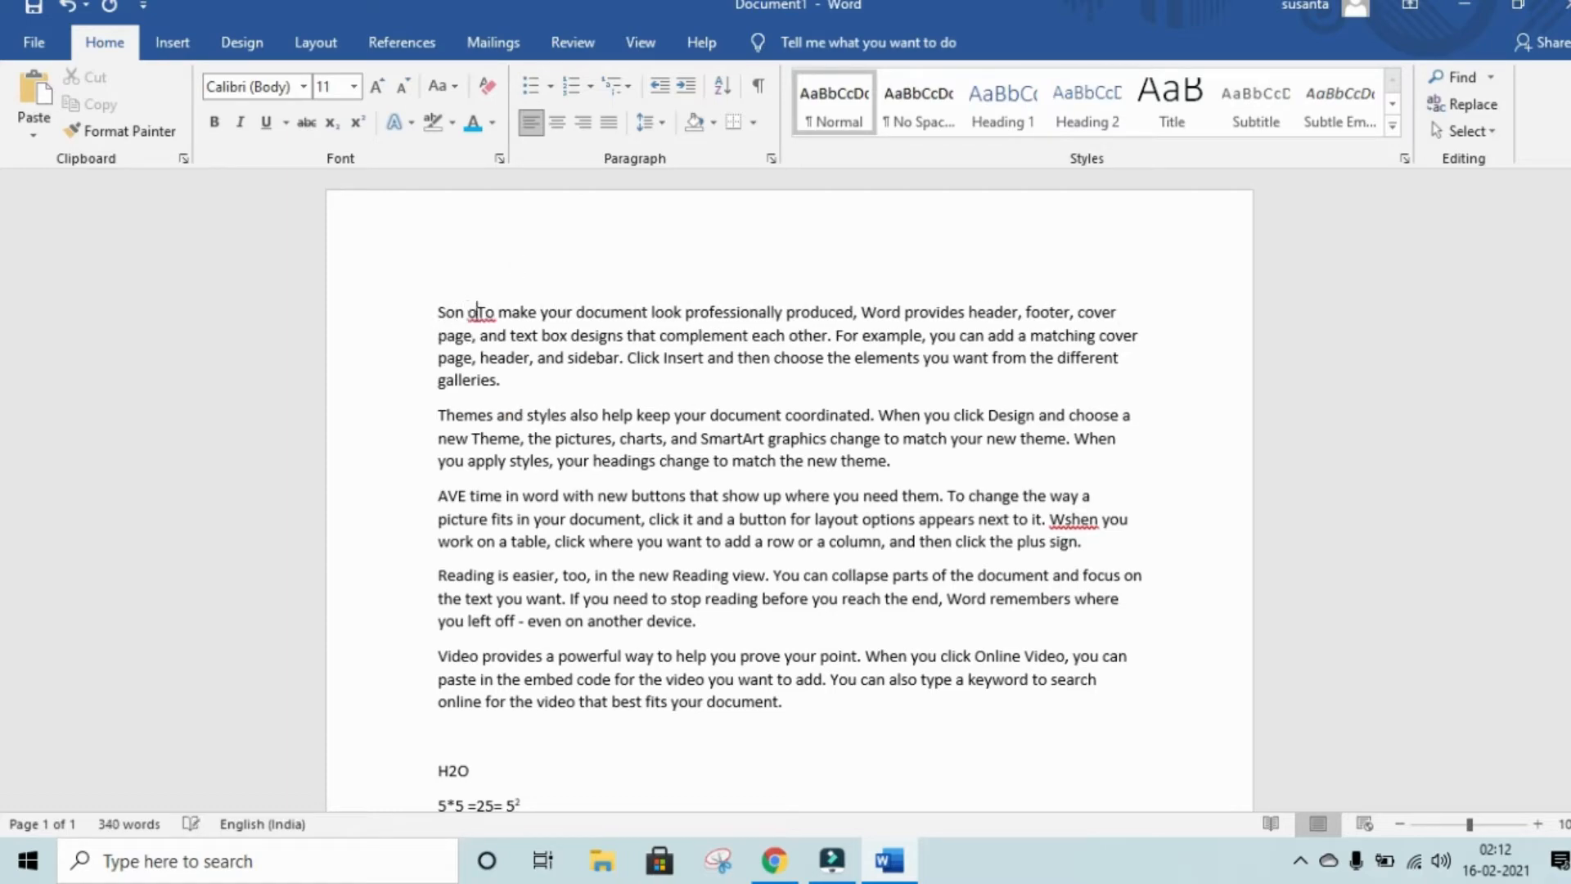
type("sardar")
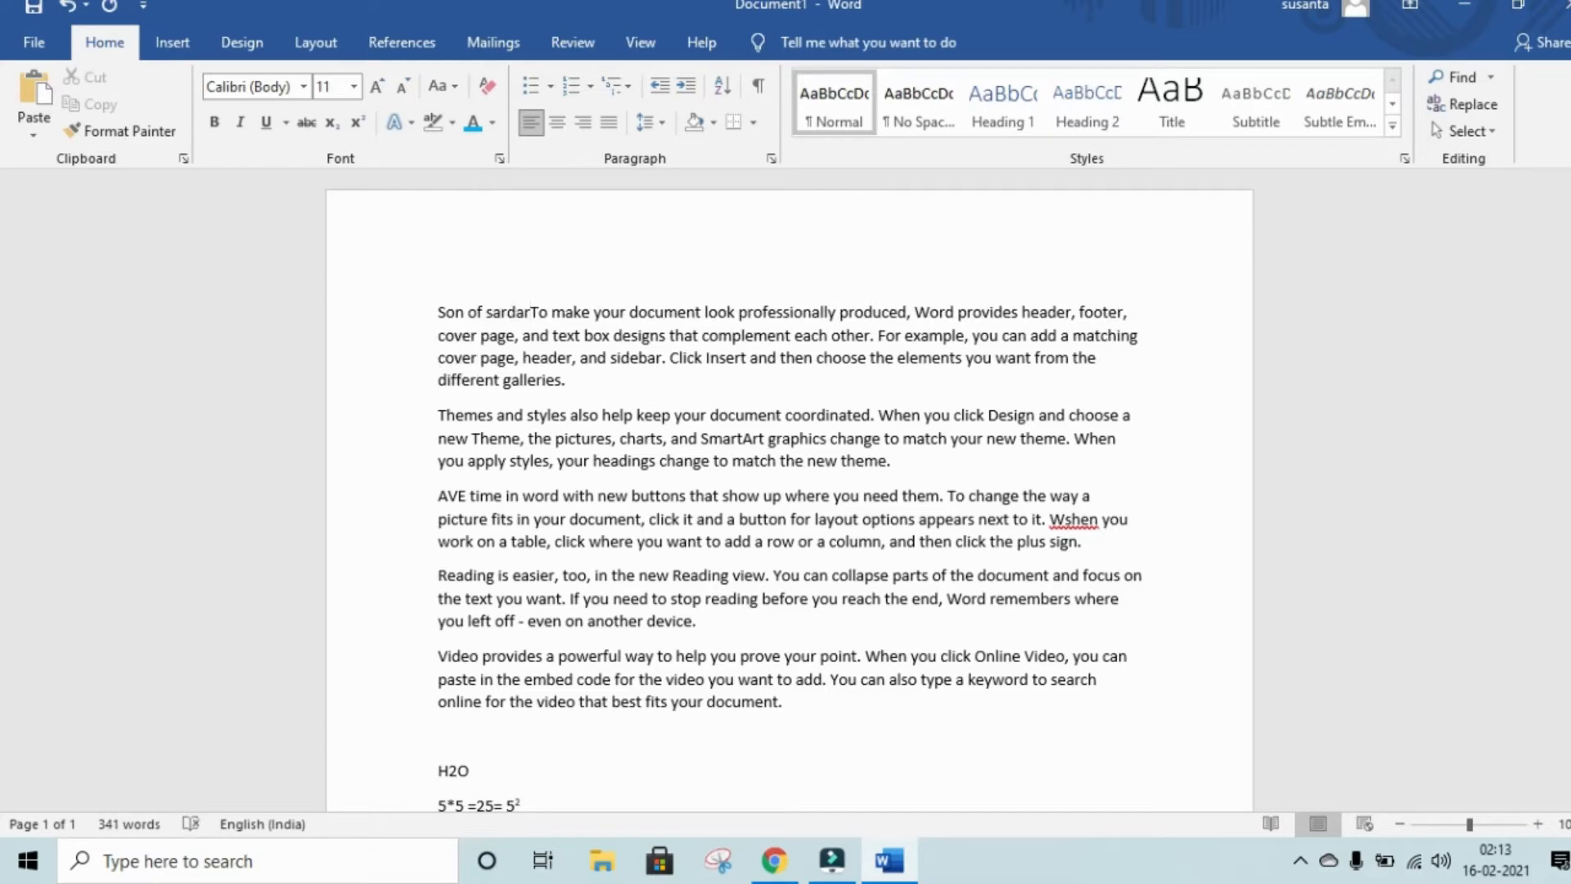
key("Return")
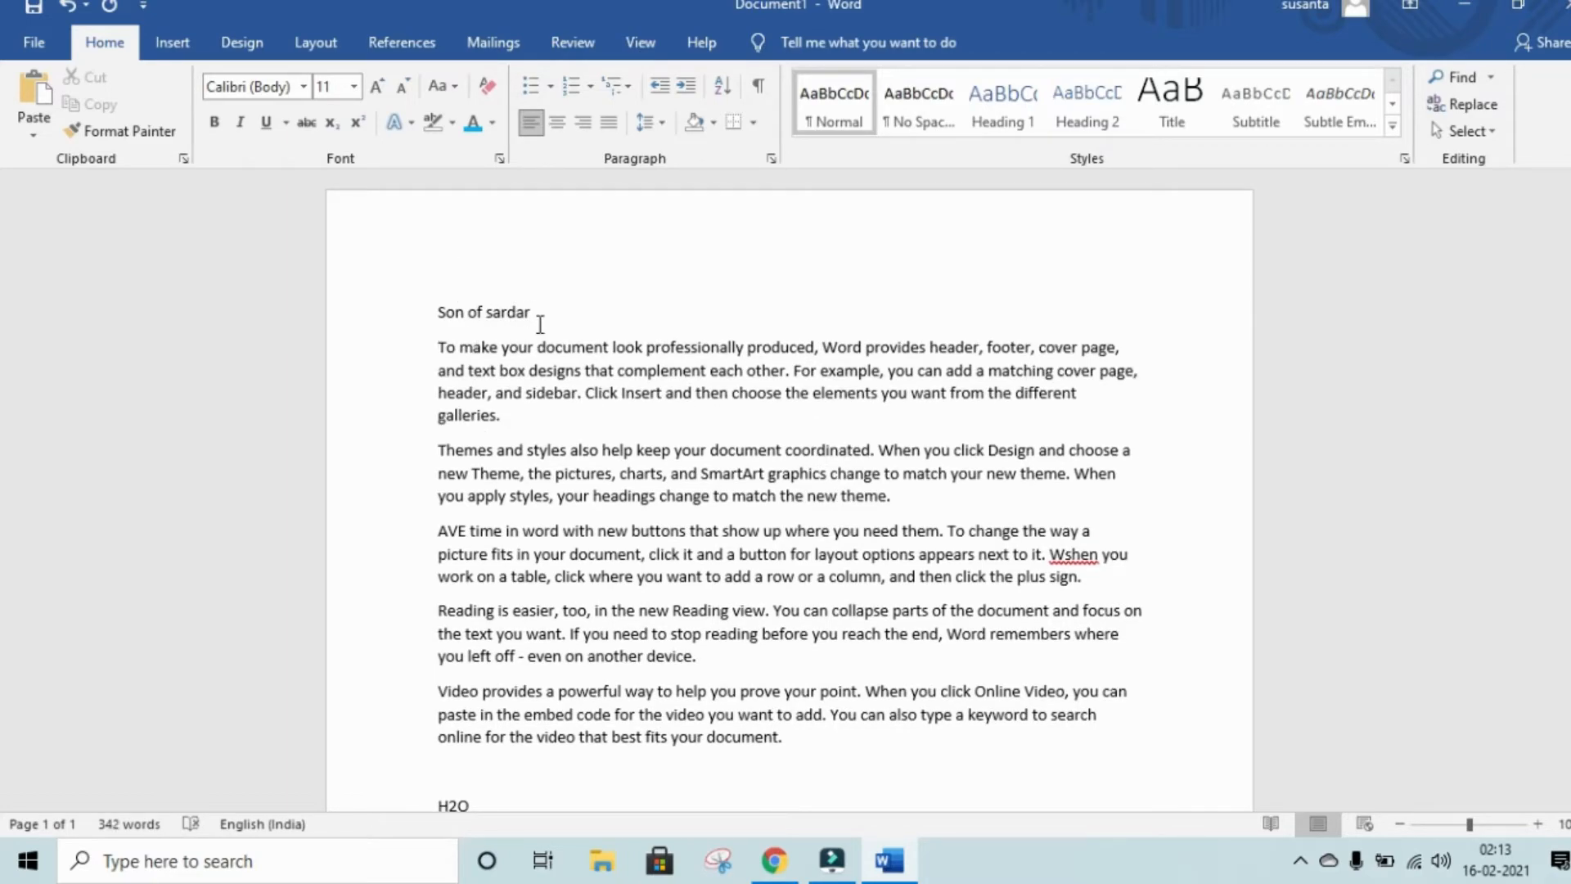
- Apply the current blue font colour to the "Son of sardar" title above the opening paragraph
left_click_drag(540, 320, 393, 297)
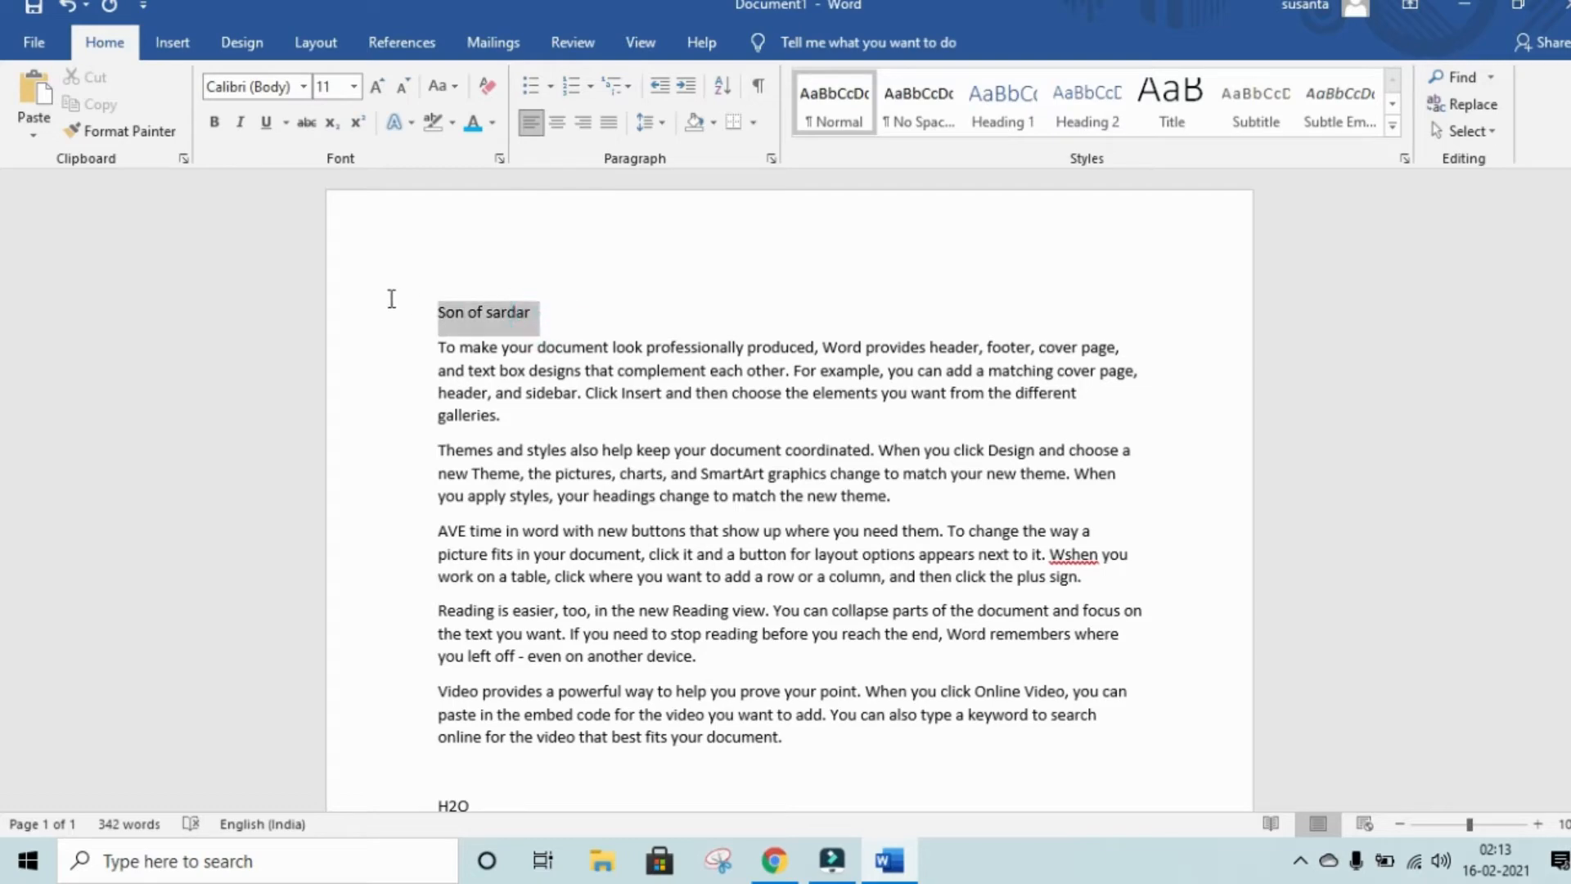
left_click(473, 122)
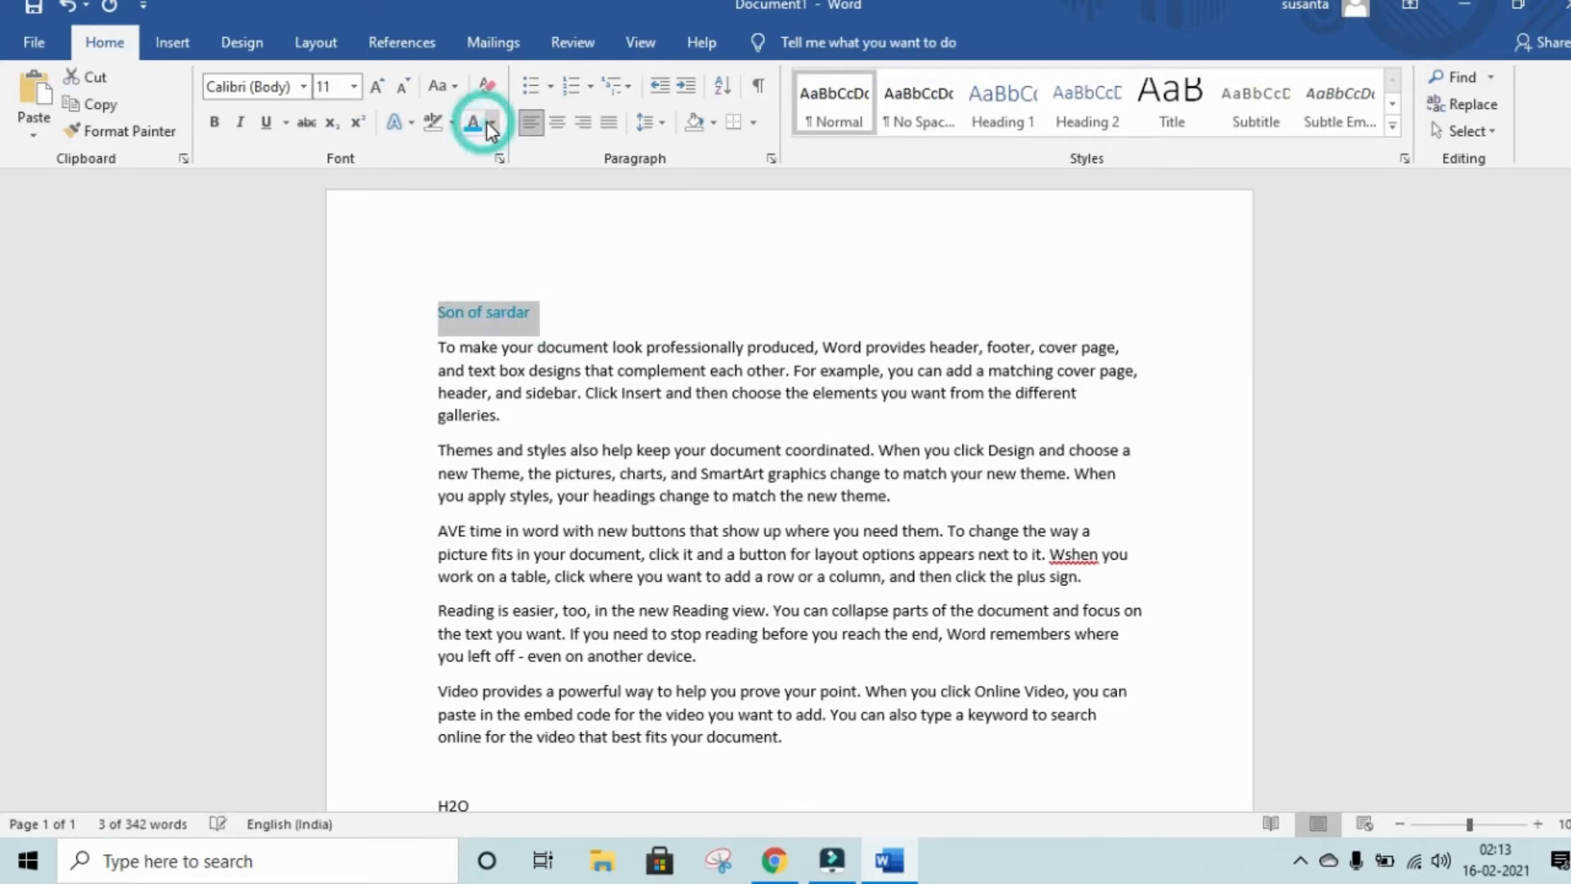
- Enlarge the selected "Son of sardar" title to 22 pt and underline it with the current yellow underline
left_click(381, 85)
left_click(382, 85)
left_click(381, 86)
left_click(382, 86)
left_click(381, 86)
left_click(381, 86)
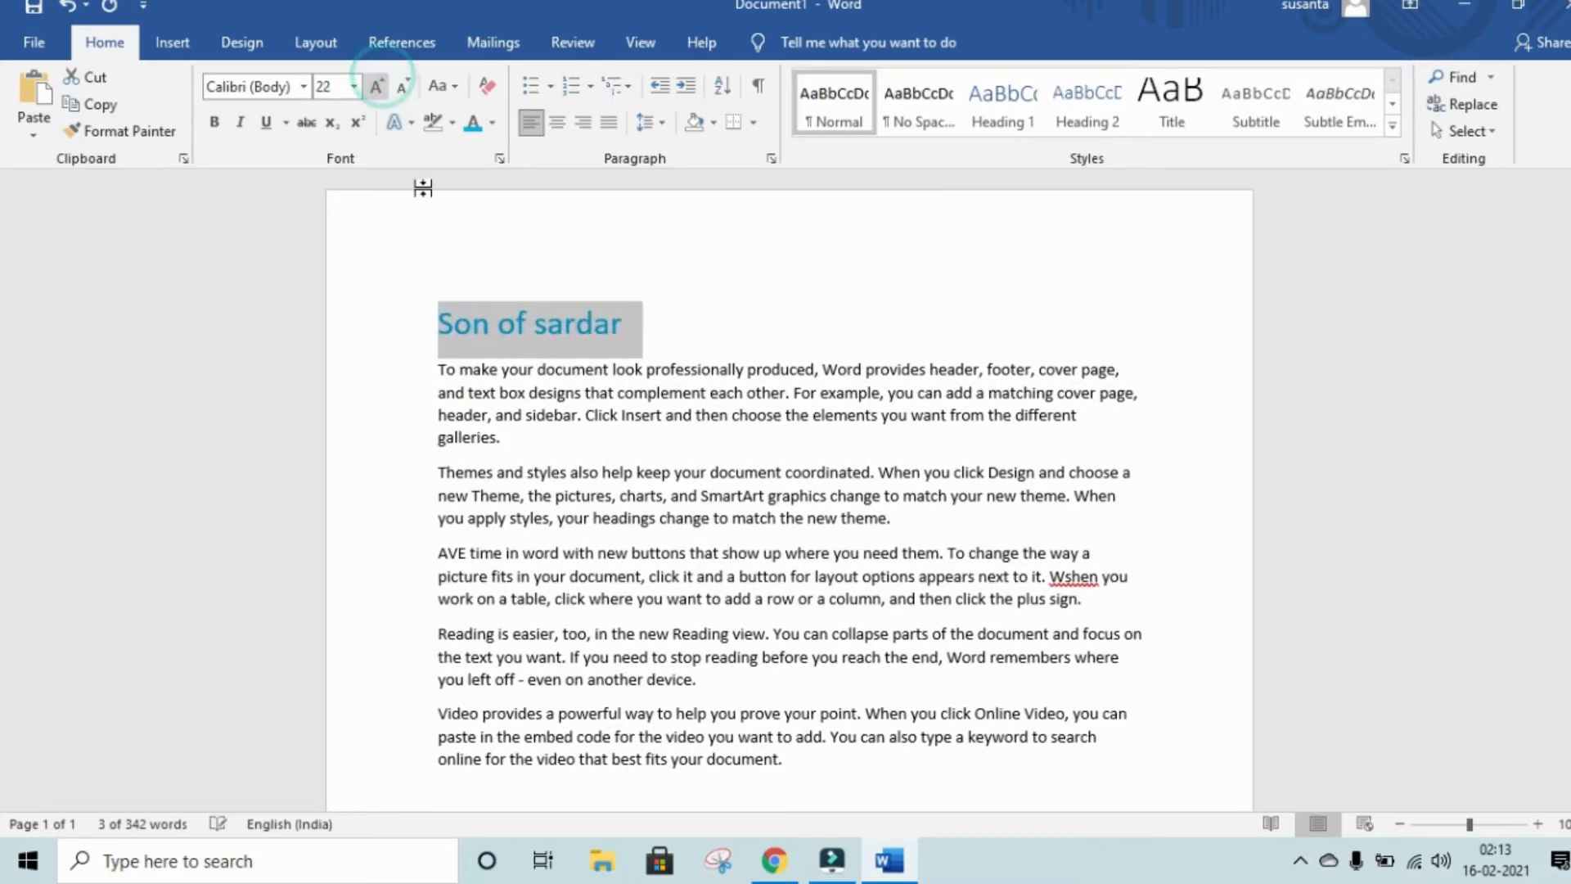
left_click(265, 123)
left_click(682, 321)
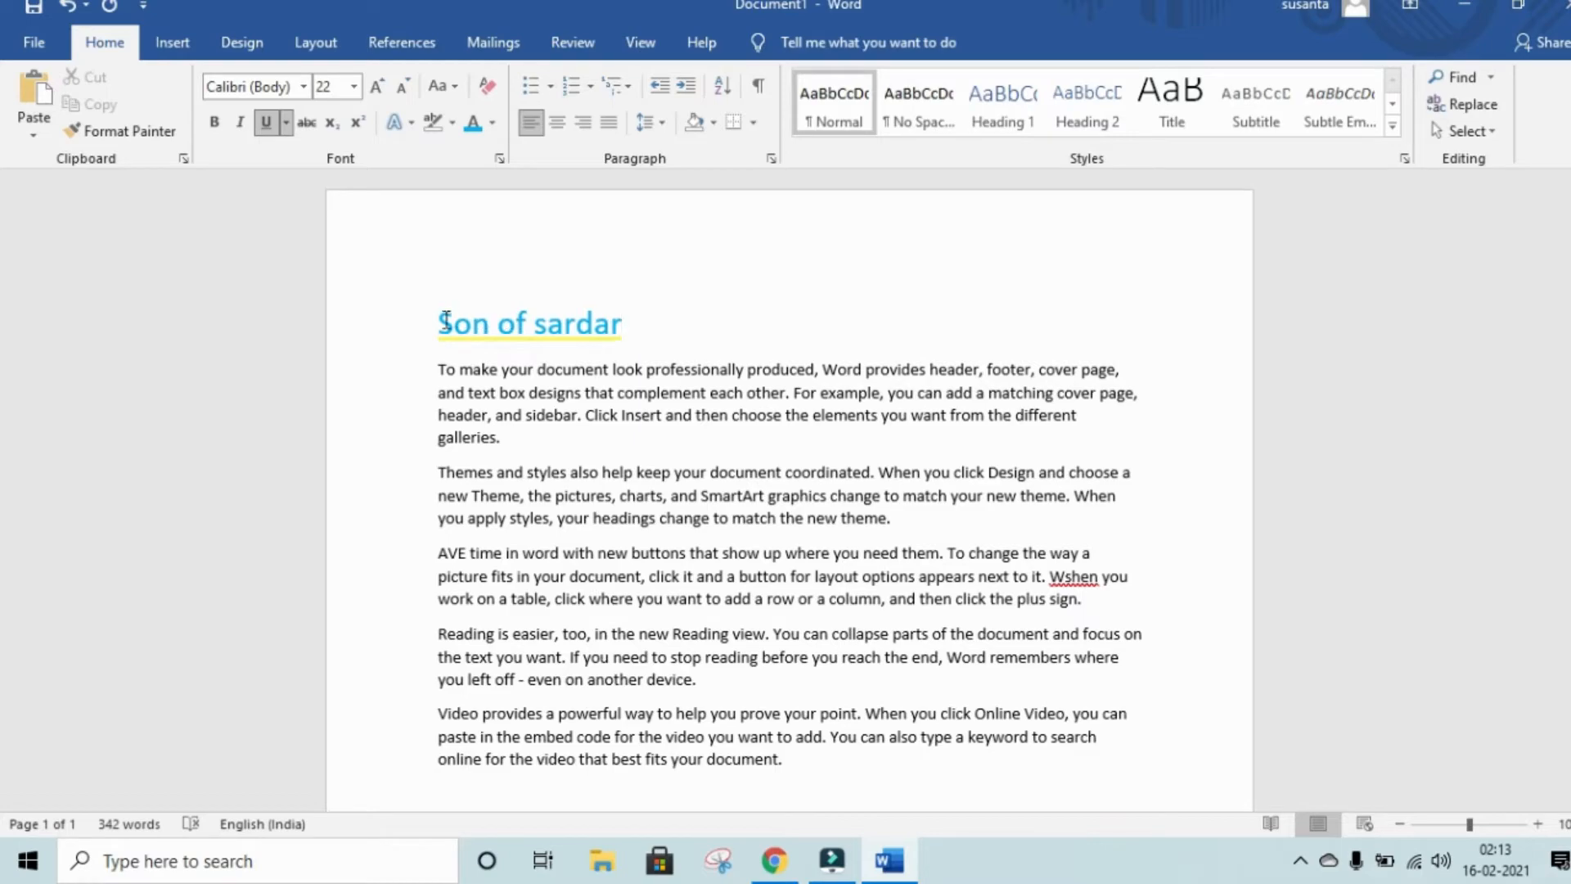
- Copy the title's formatting onto "you left off - even on another device." with Format Painter, and briefly view the Clipboard pane
scroll(704, 702, "down", 1)
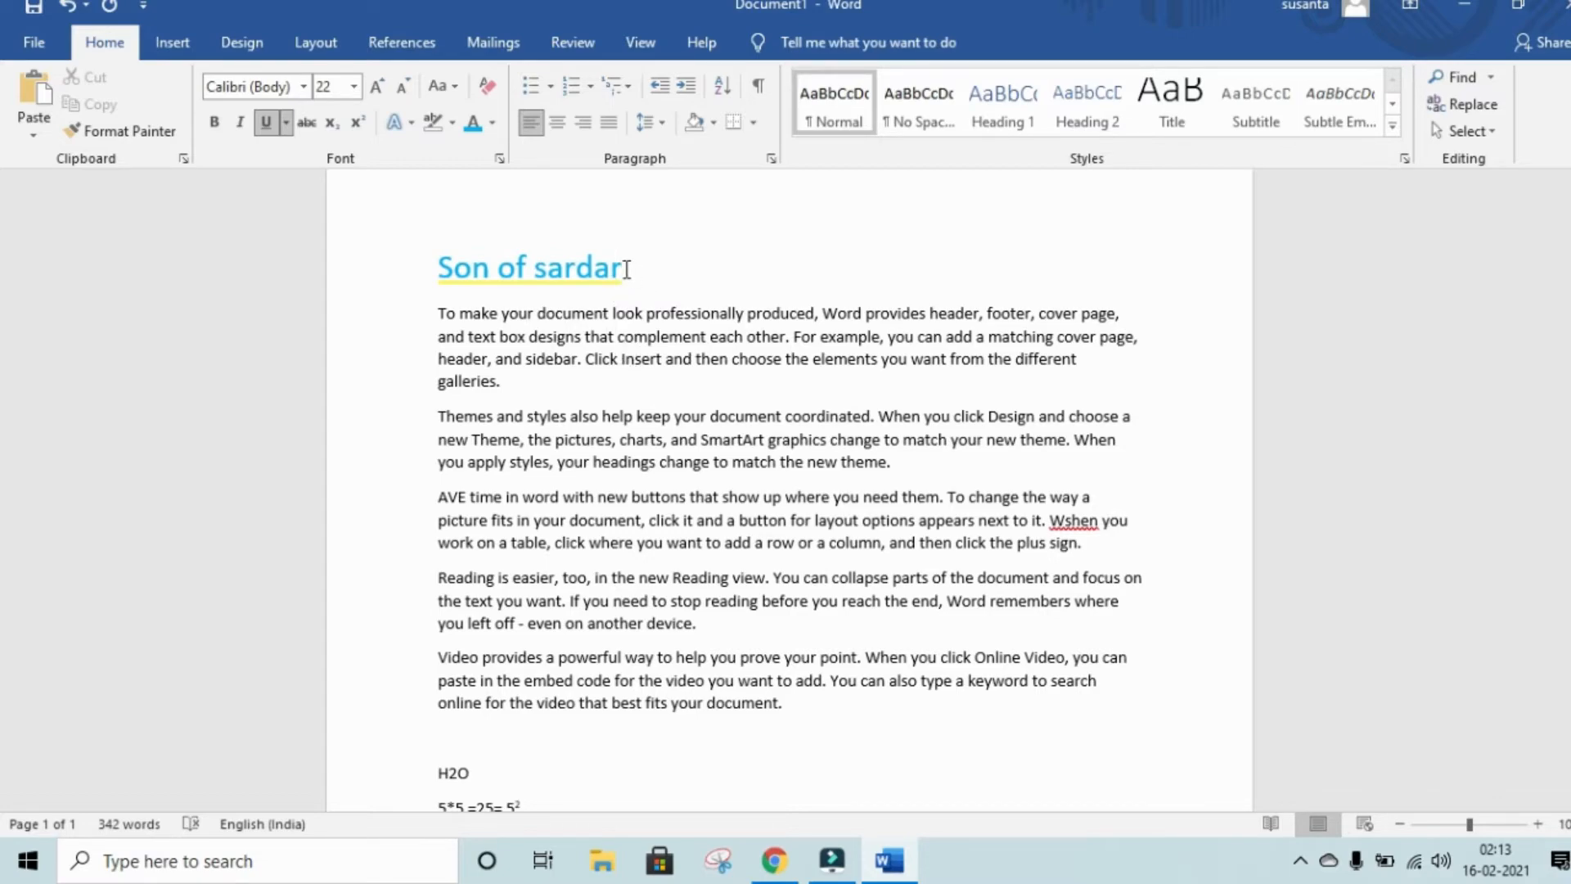
left_click_drag(630, 272, 407, 260)
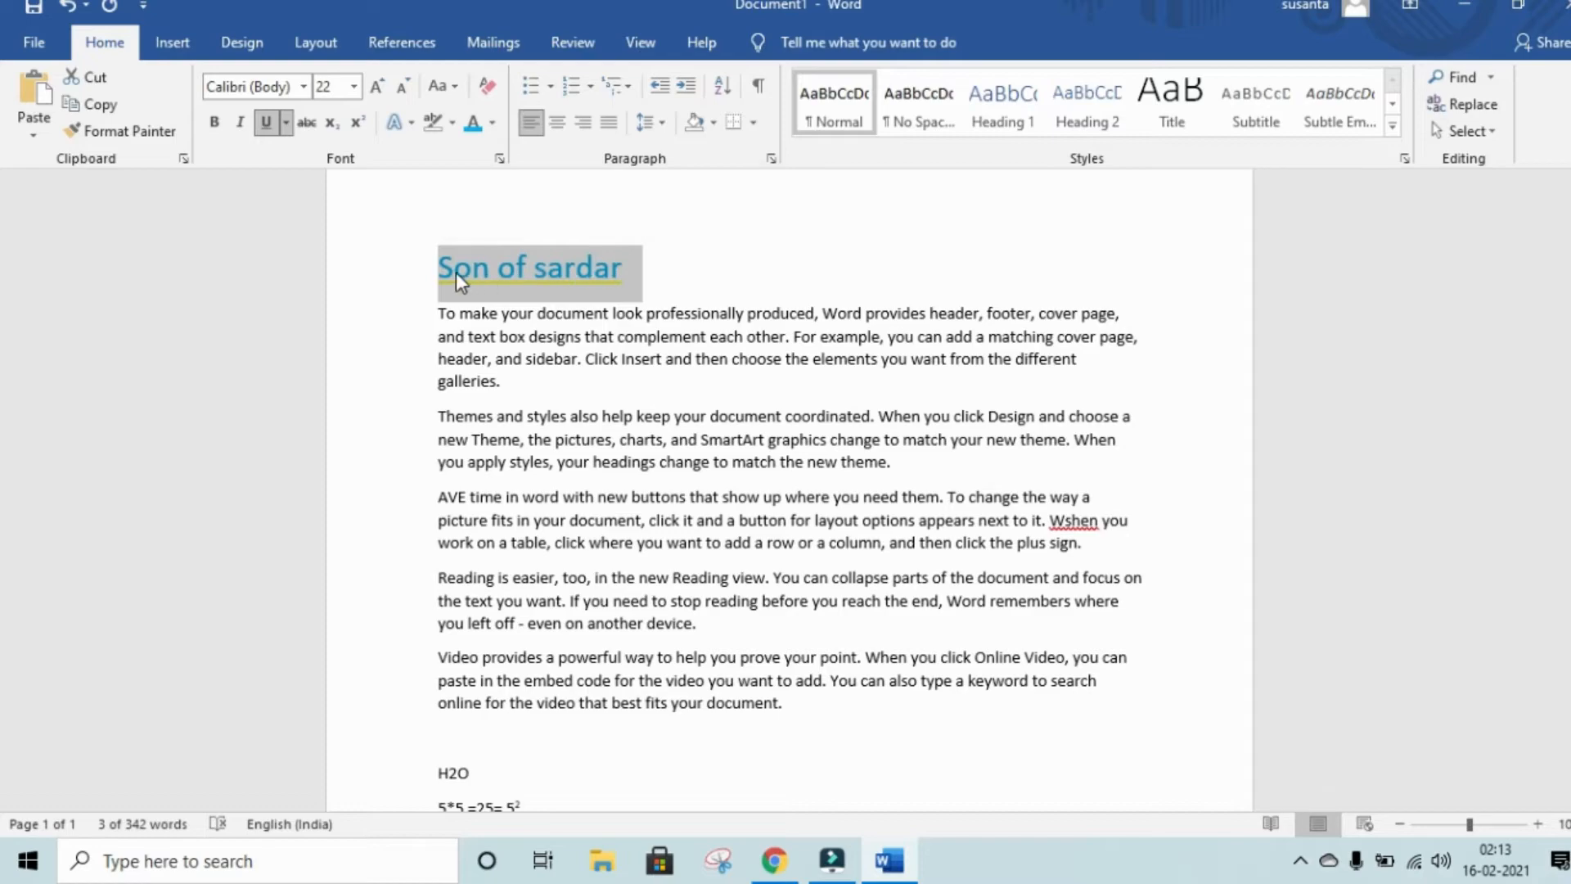
left_click(114, 131)
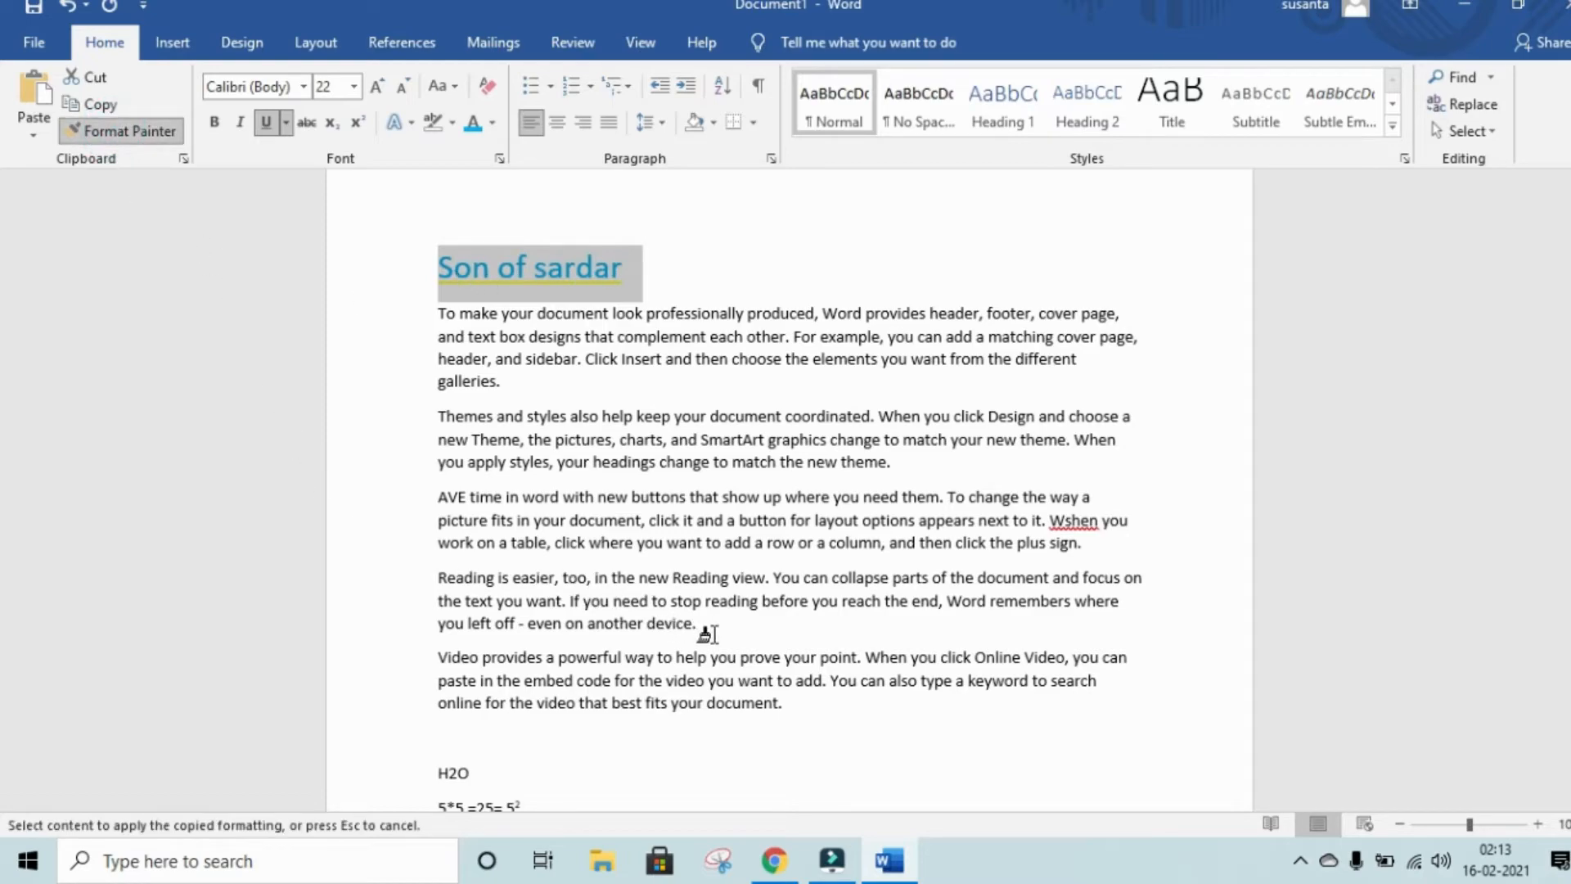
left_click_drag(712, 632, 445, 621)
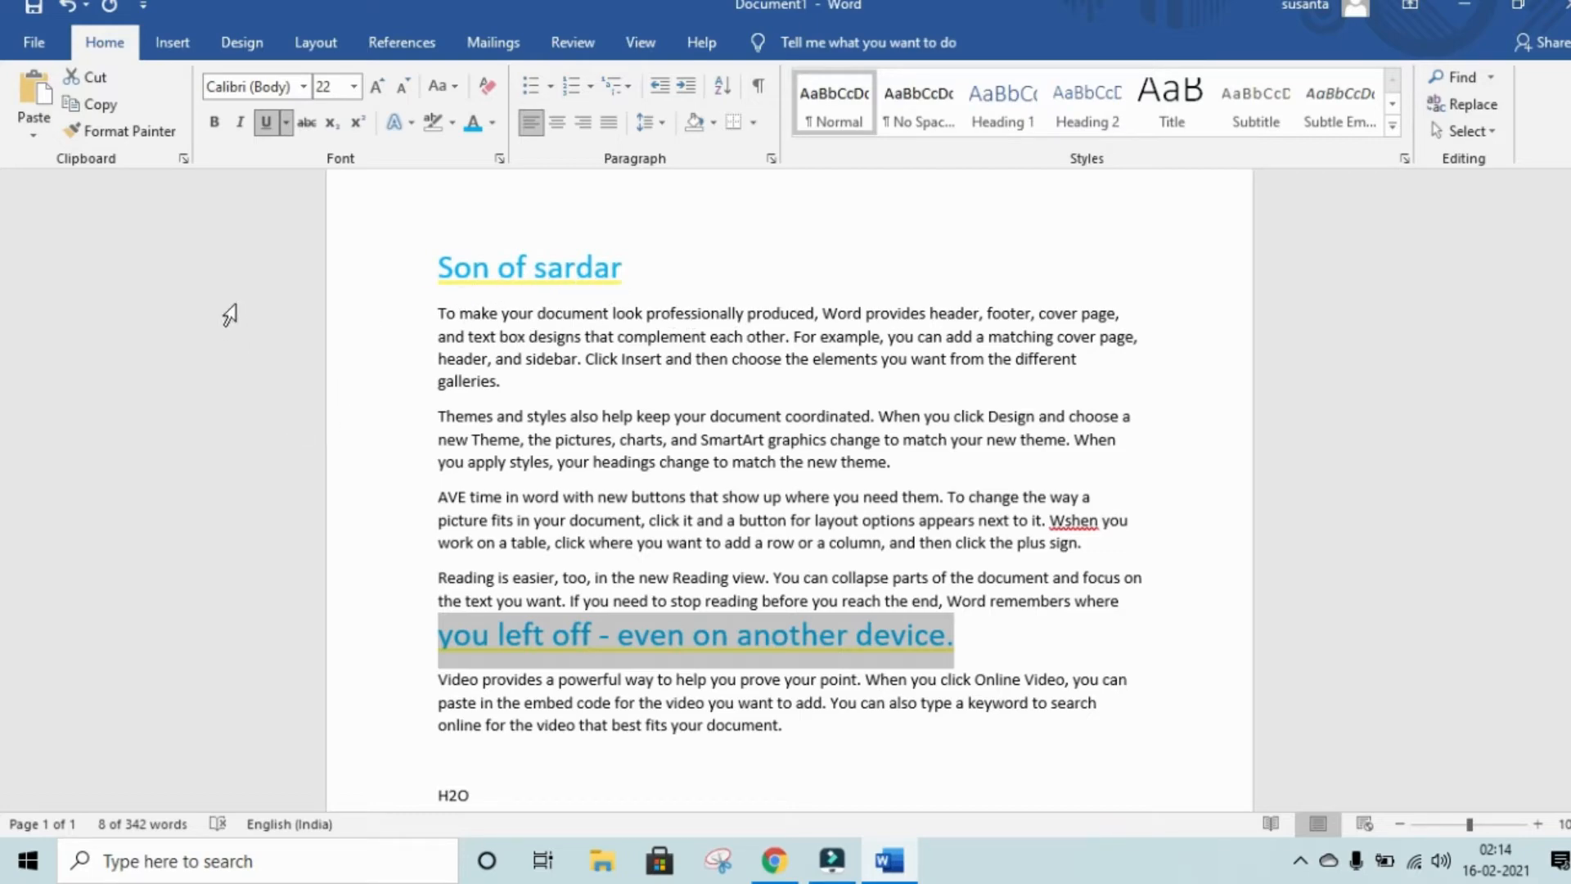
left_click(184, 158)
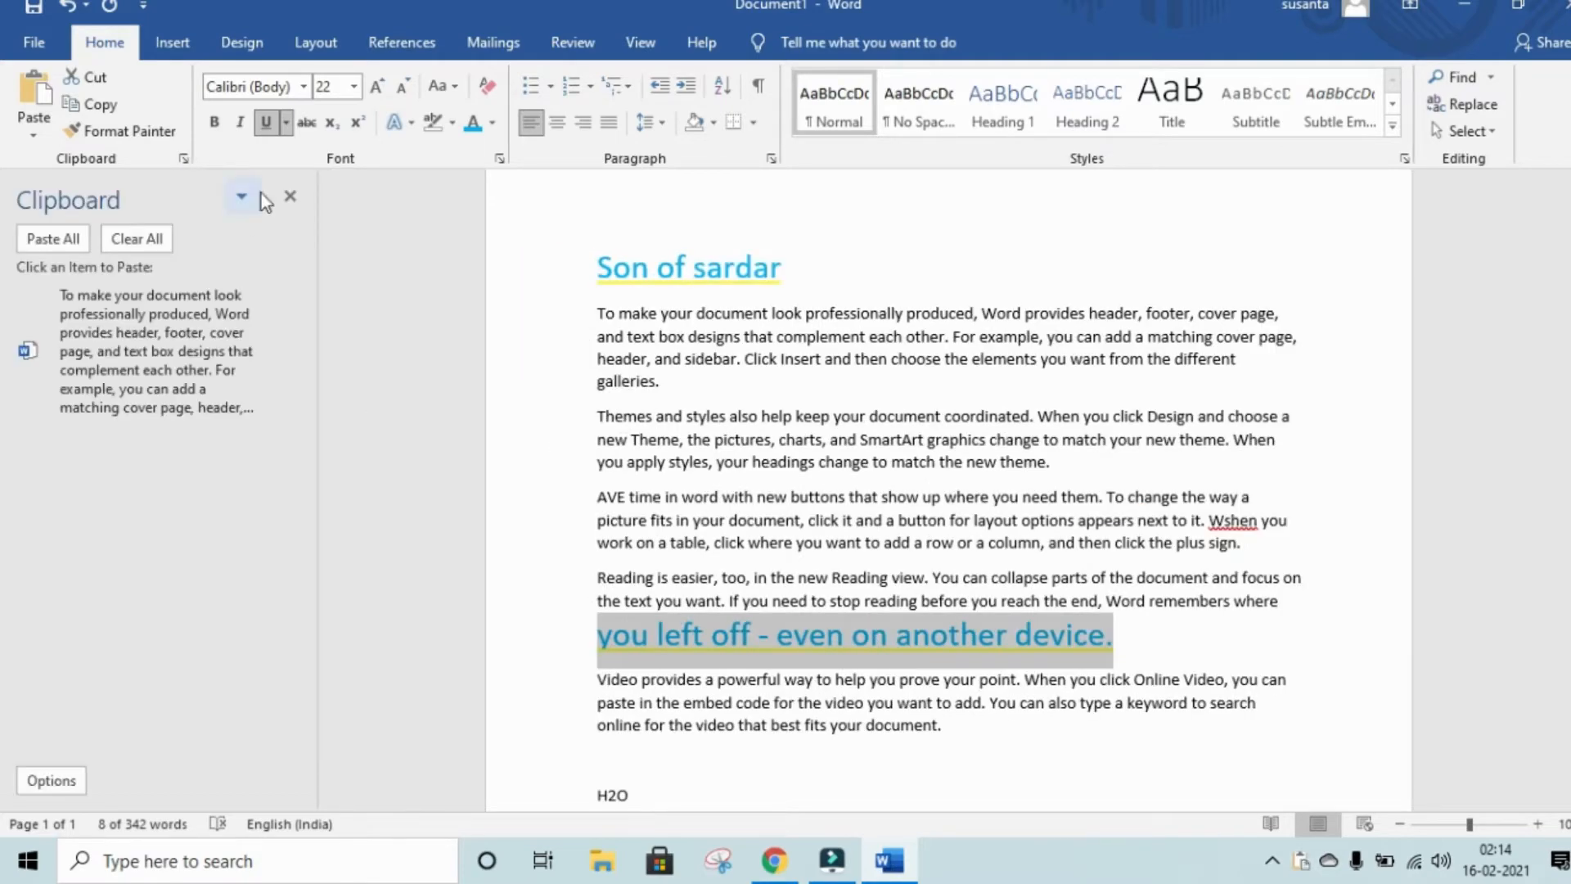
left_click(290, 196)
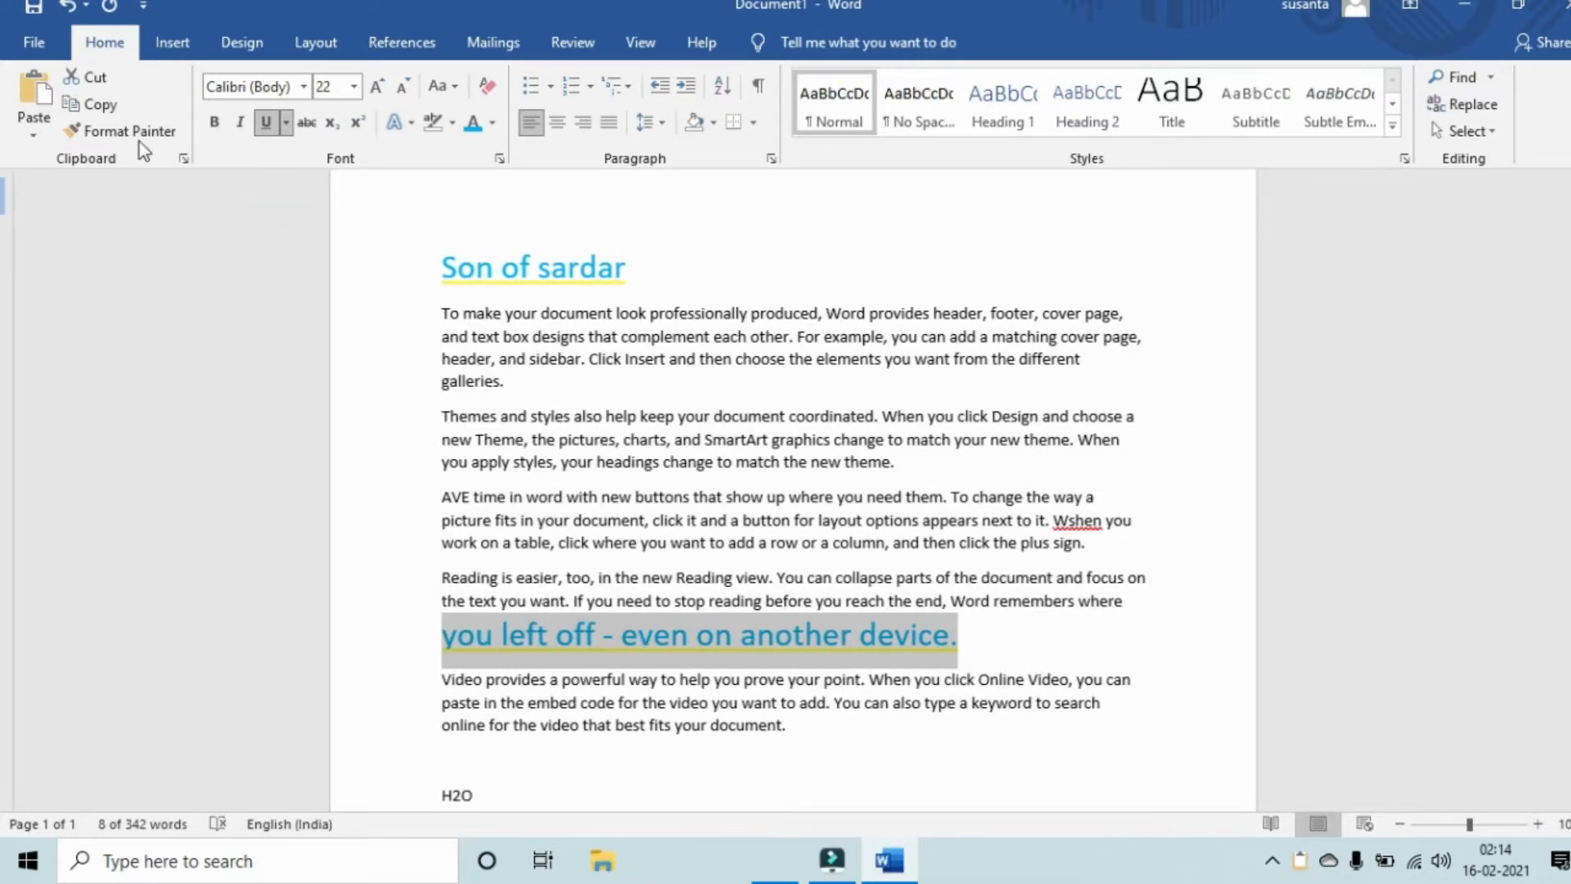
- Keep Format Painter active to apply the title's formatting to phrases in the first, second, third and last paragraphs above "H2O"
left_click(123, 131)
left_click(538, 272)
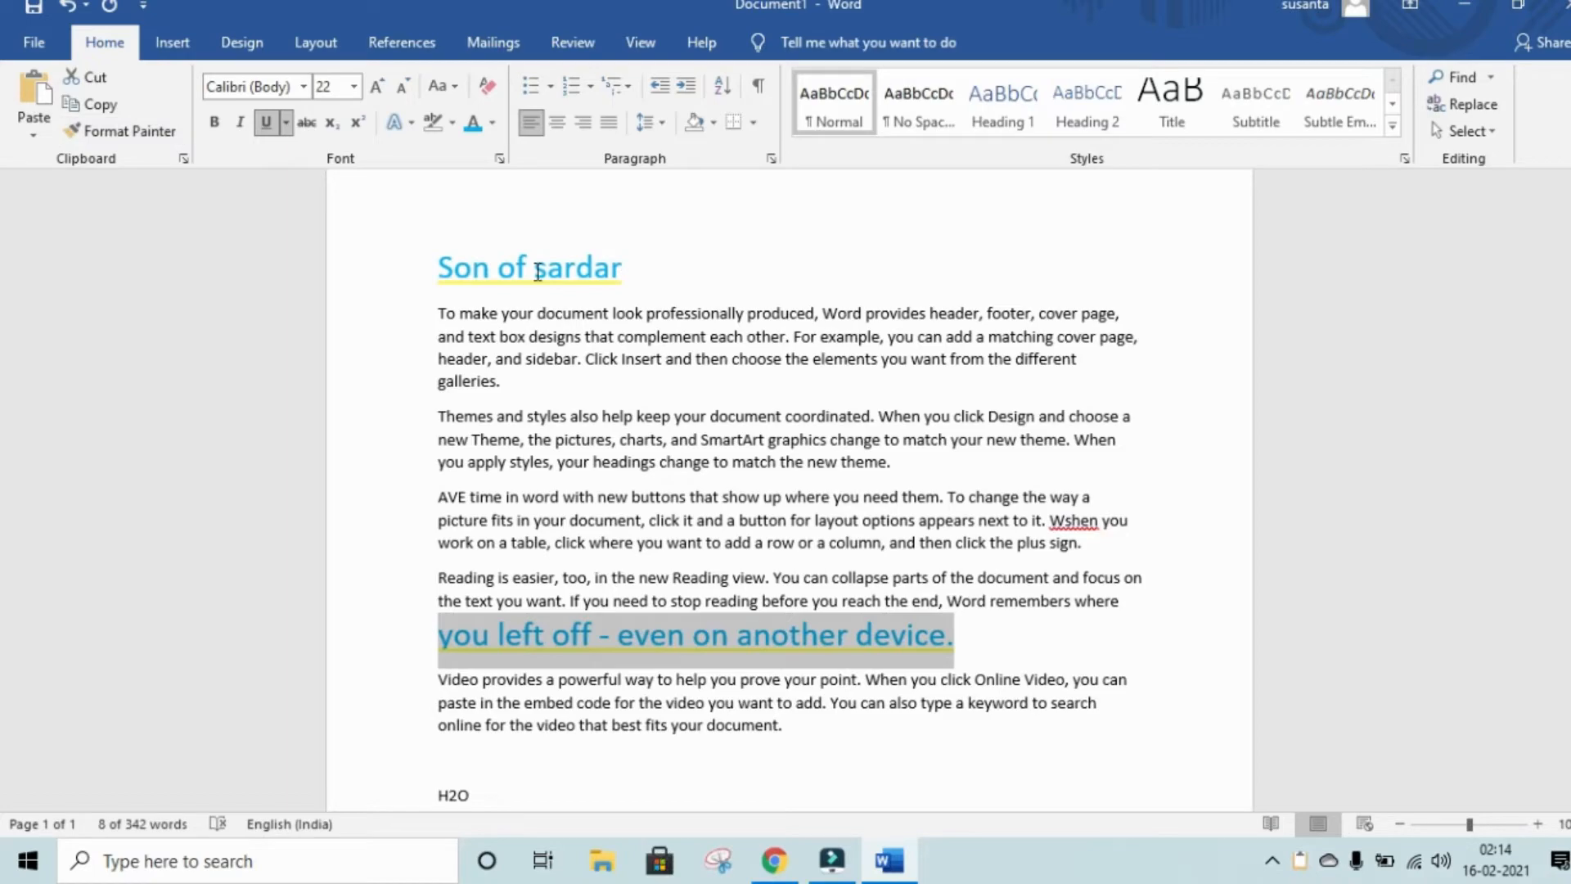
left_click(135, 131)
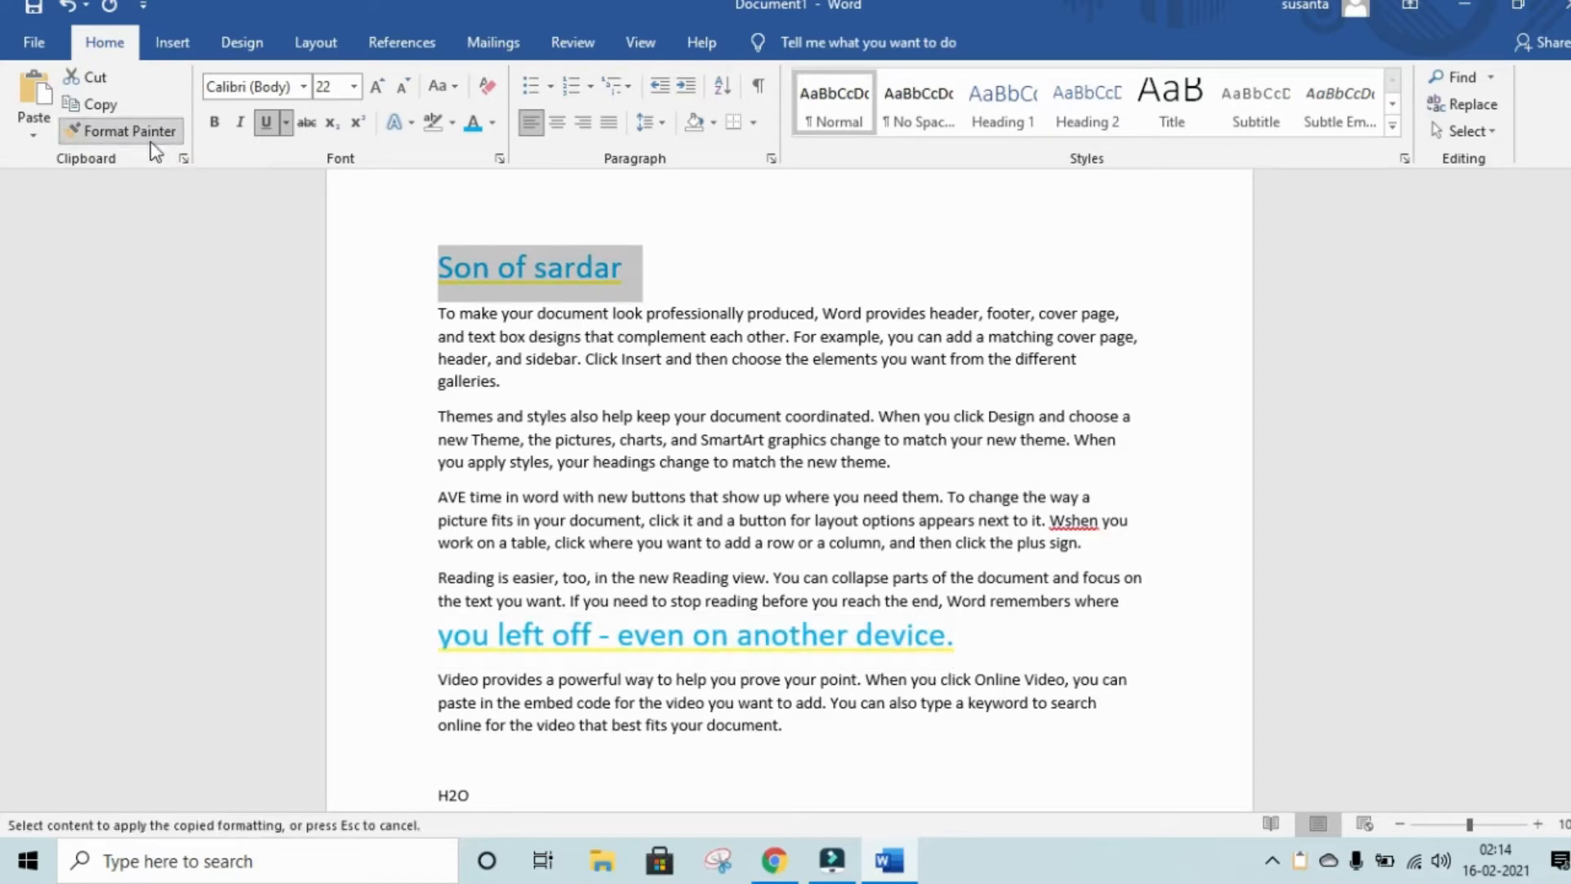
mouse_move(1101, 439)
left_mouse_down()
mouse_move(1137, 436)
mouse_move(701, 445)
left_mouse_up()
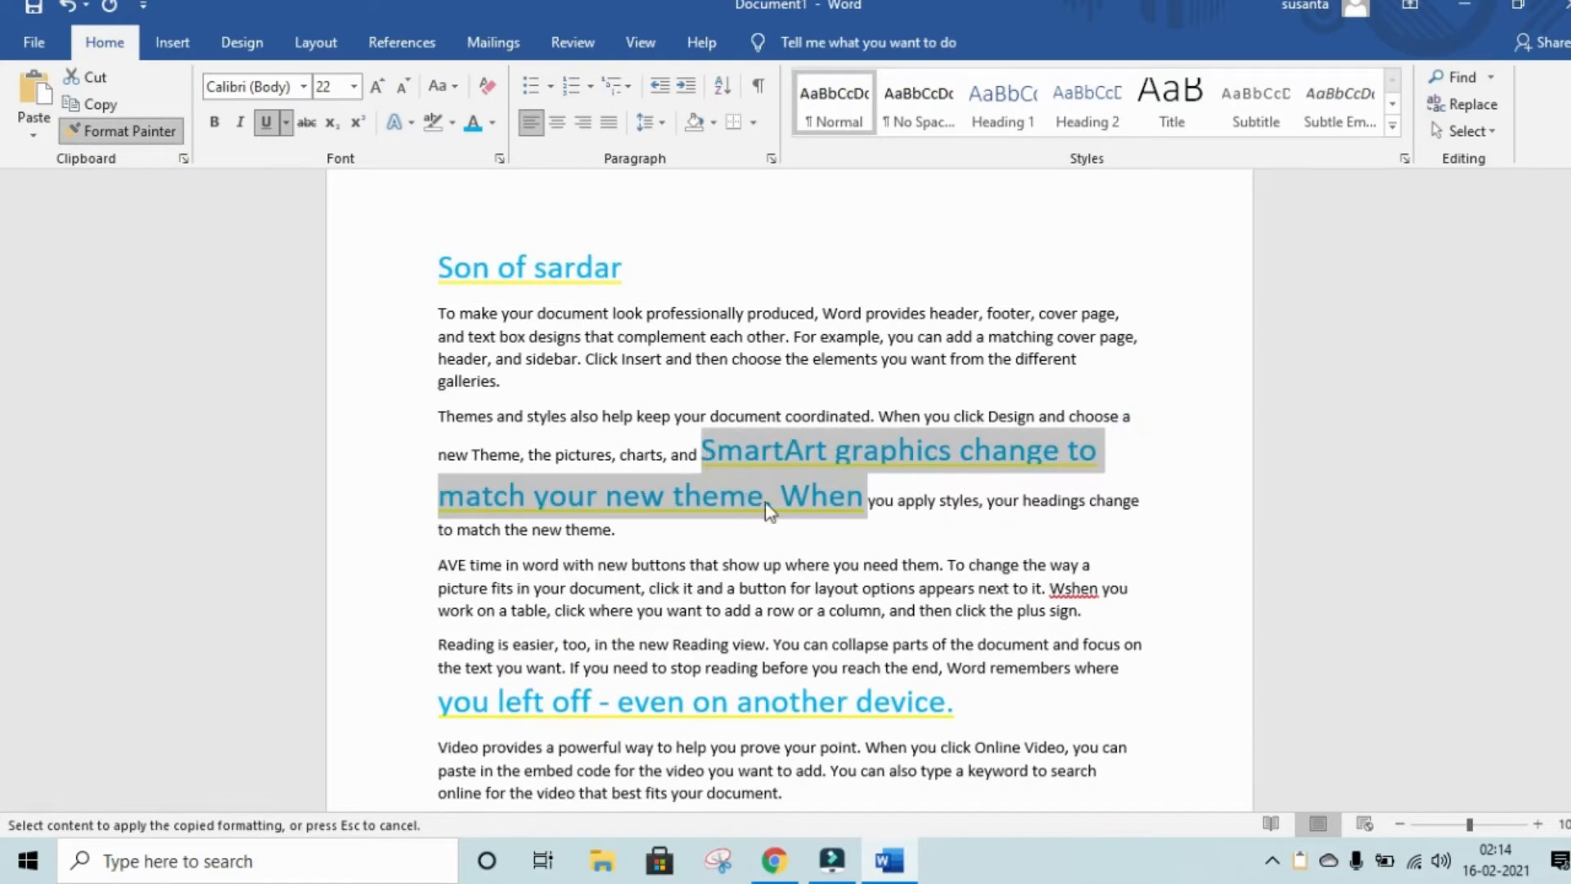
left_click_drag(1094, 572, 578, 635)
scroll(843, 644, "down", 3)
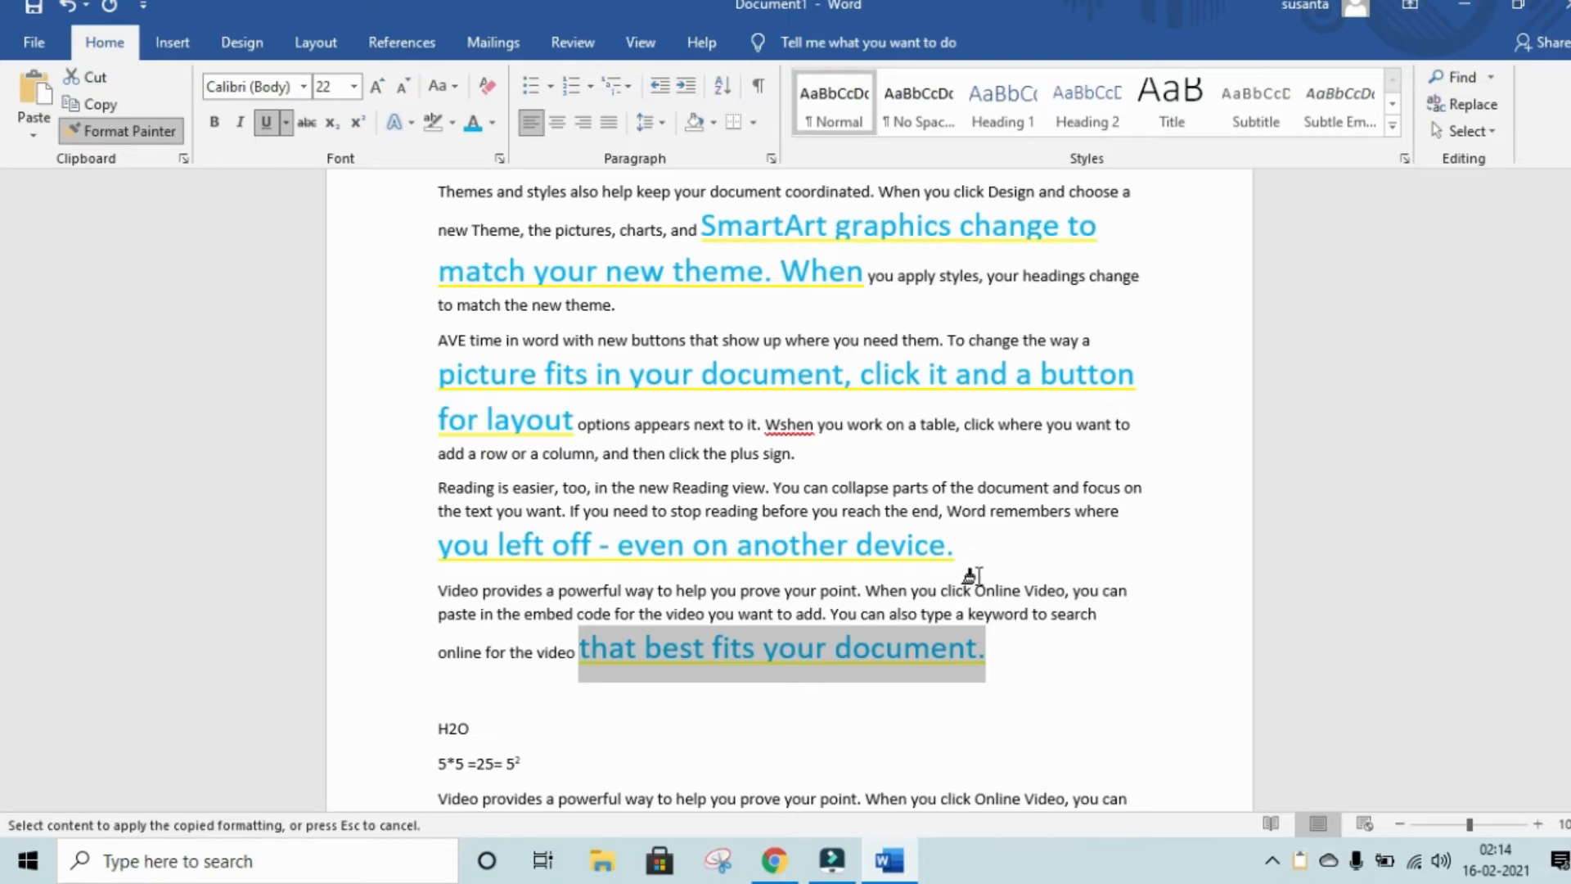
scroll(418, 432, "up", 1)
scroll(753, 526, "up", 4)
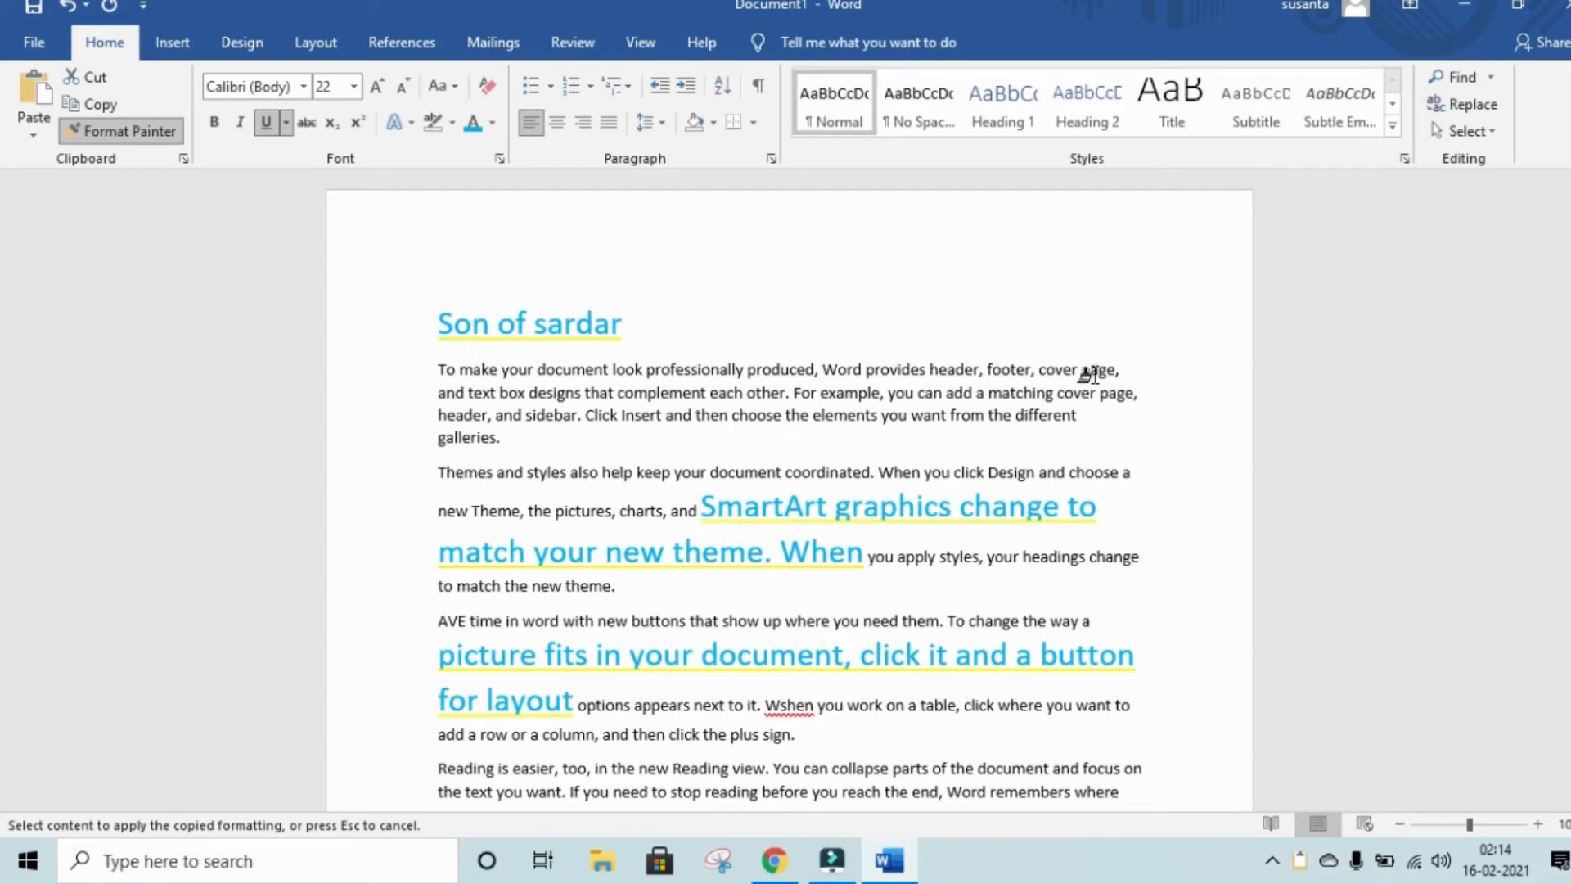
left_click_drag(1083, 370, 617, 392)
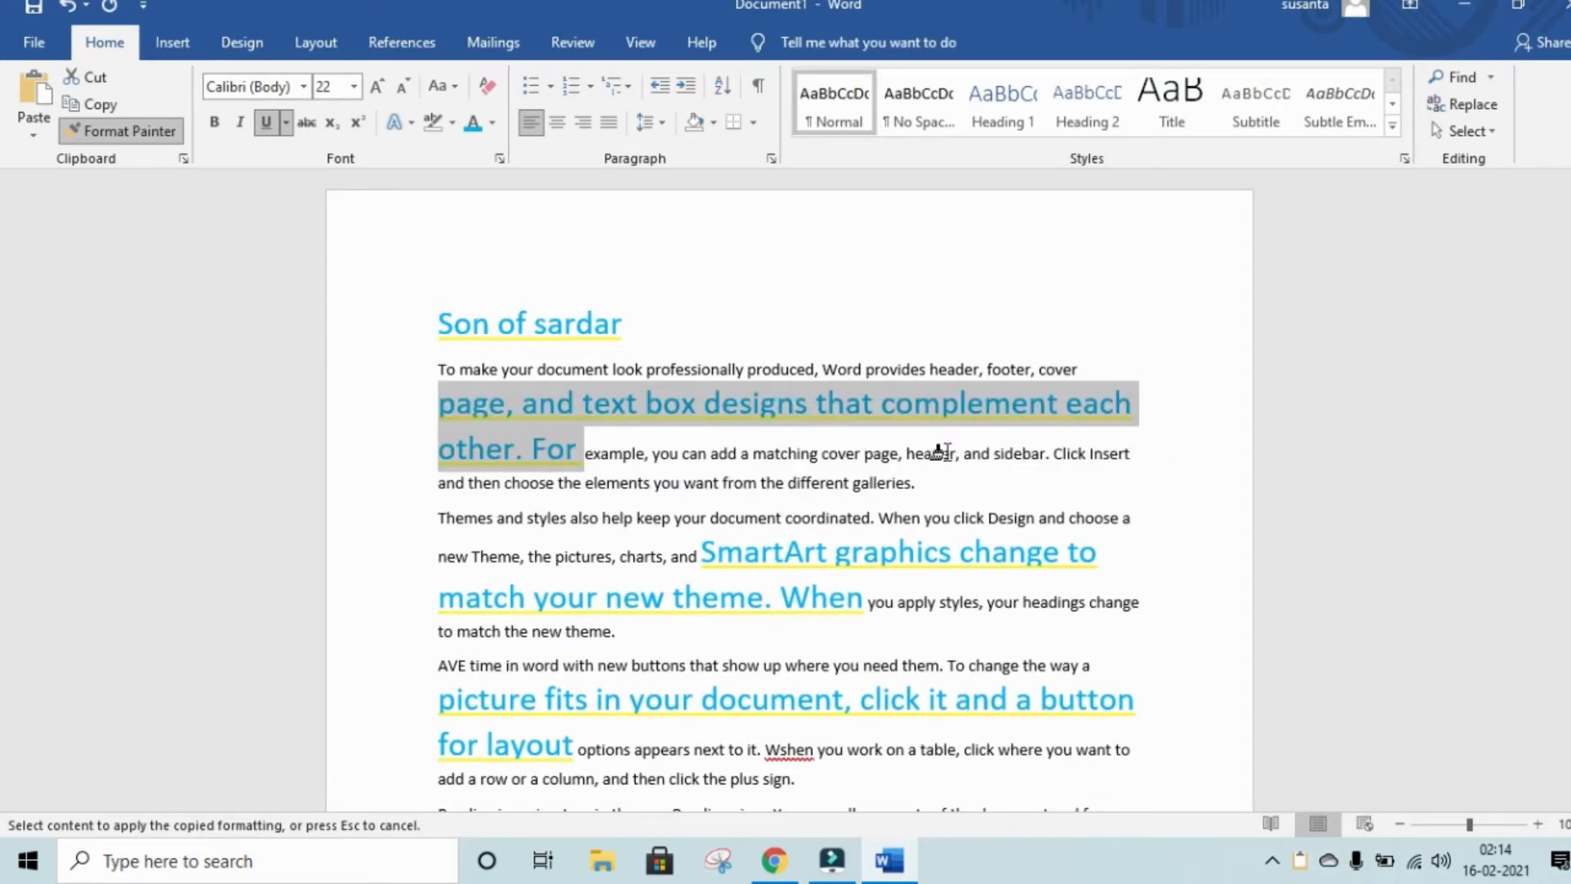
scroll(981, 429, "down", 3)
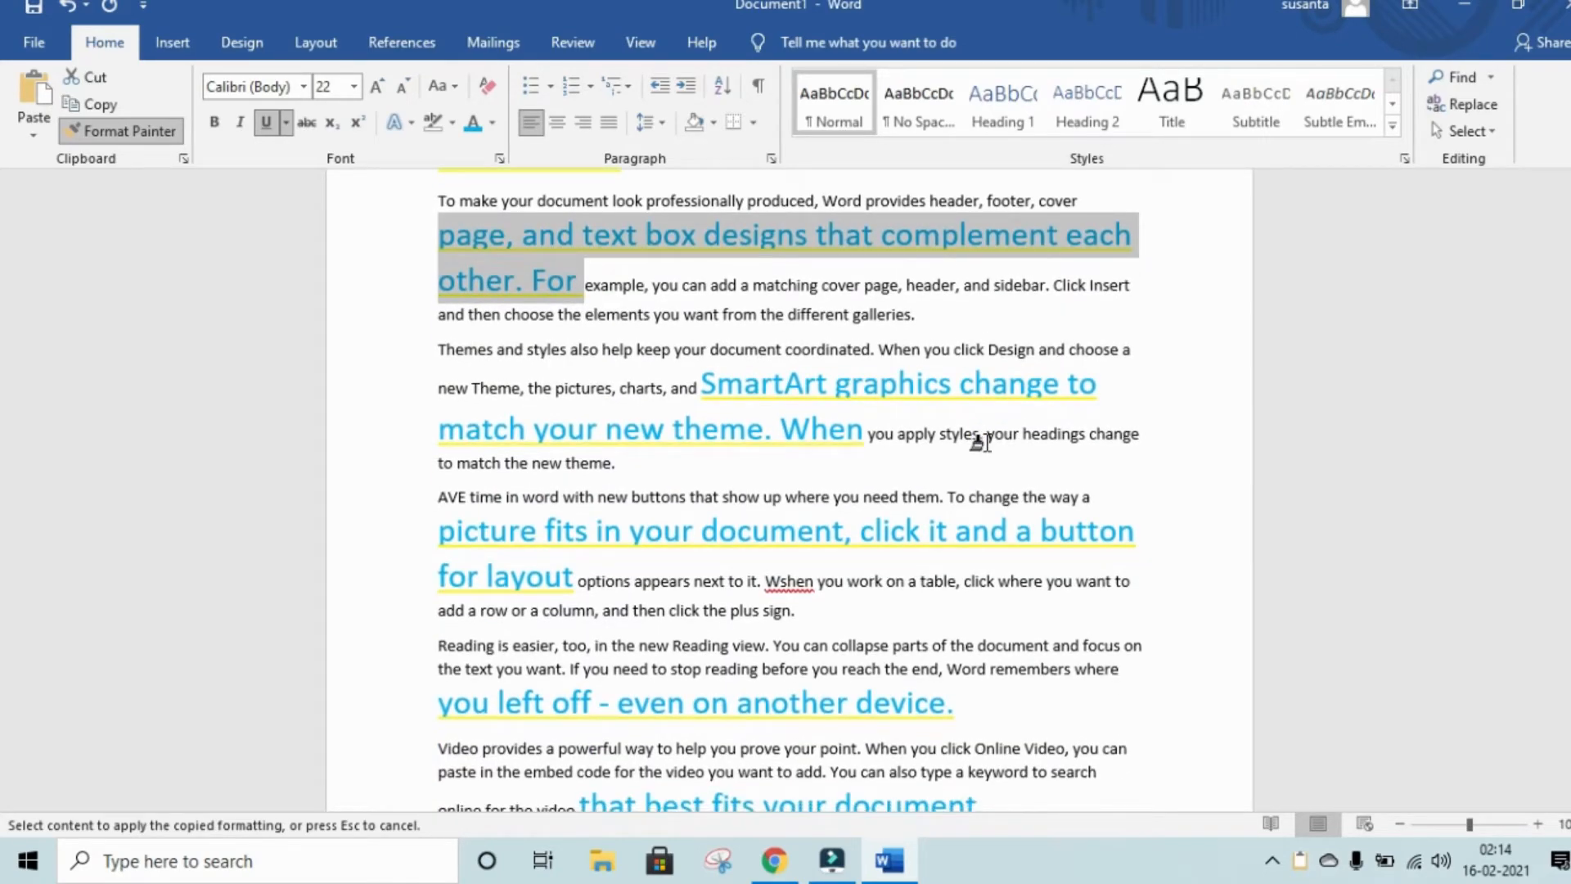
scroll(980, 430, "up", 3)
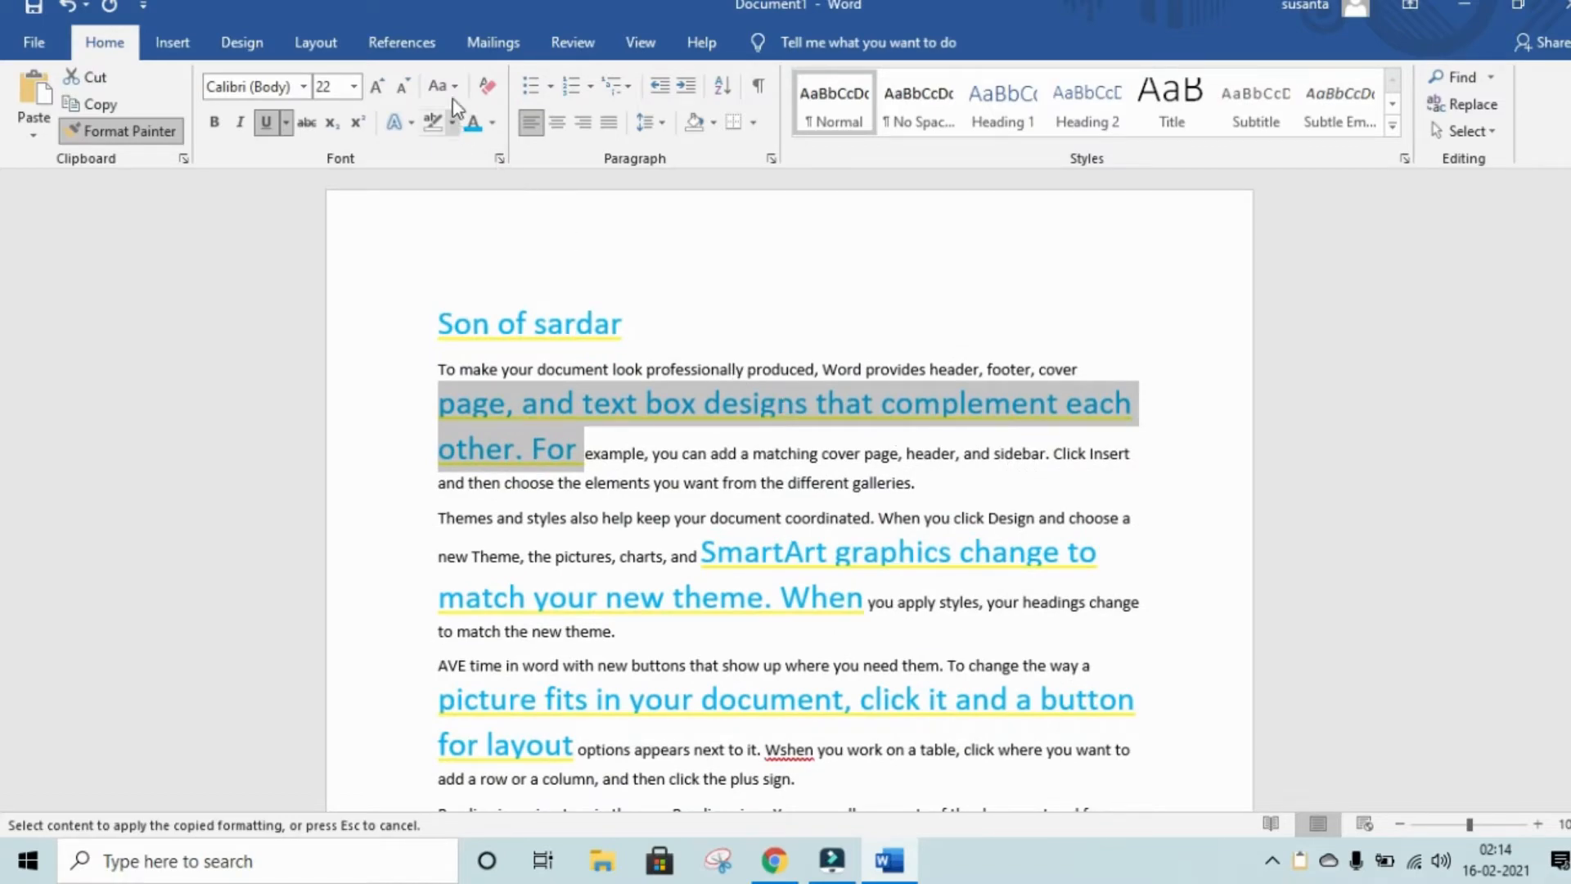
- Clear all formatting from the painted phrase in the opening paragraph and from the whole document
left_click(488, 86)
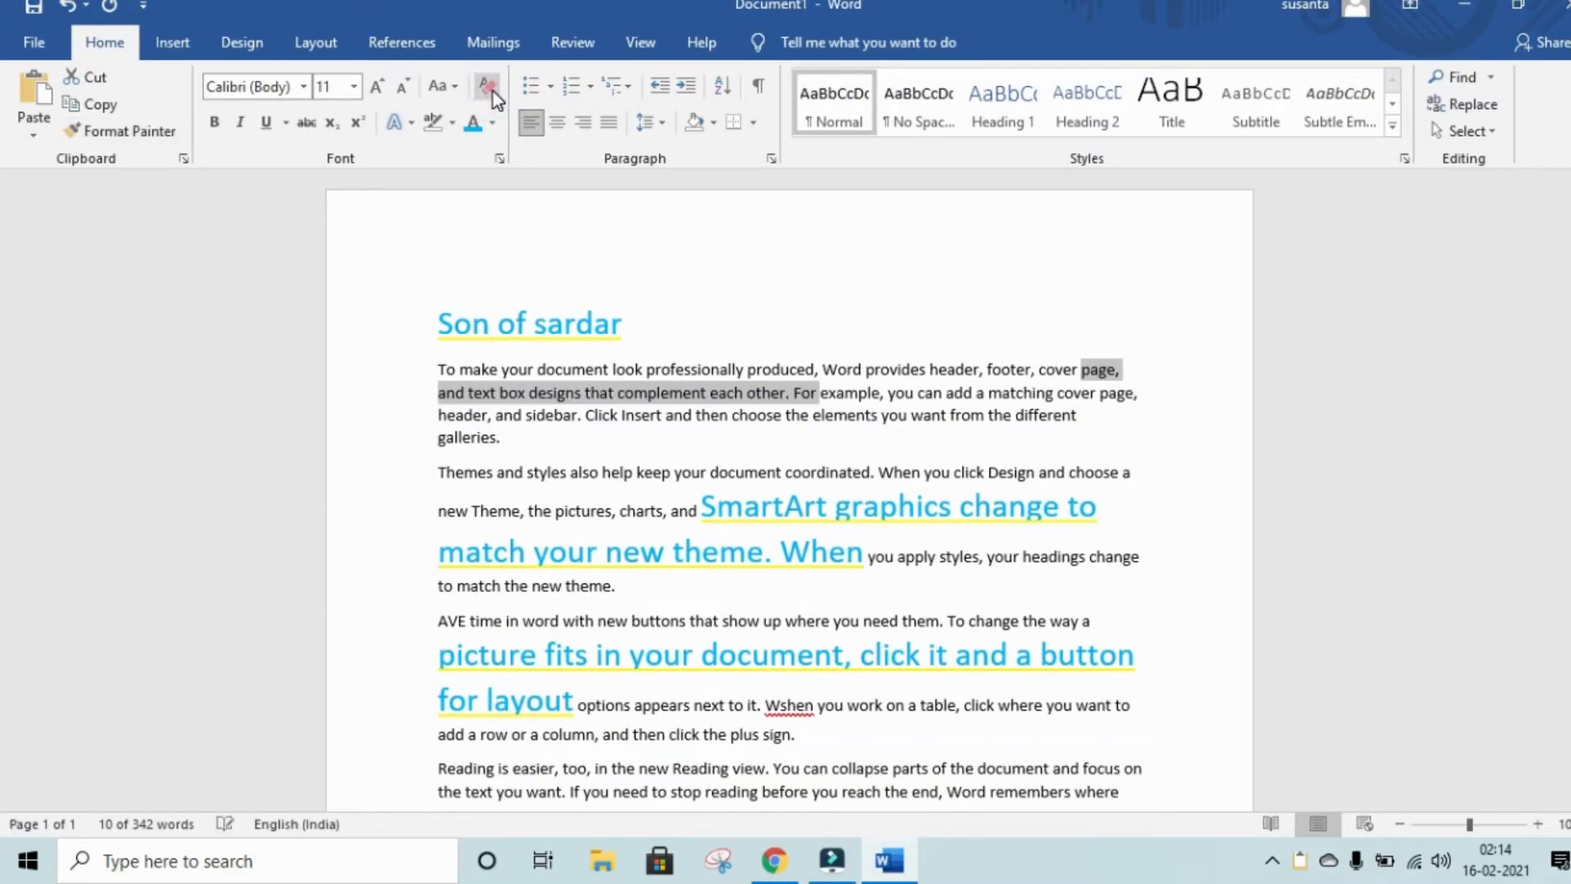
left_click(691, 326)
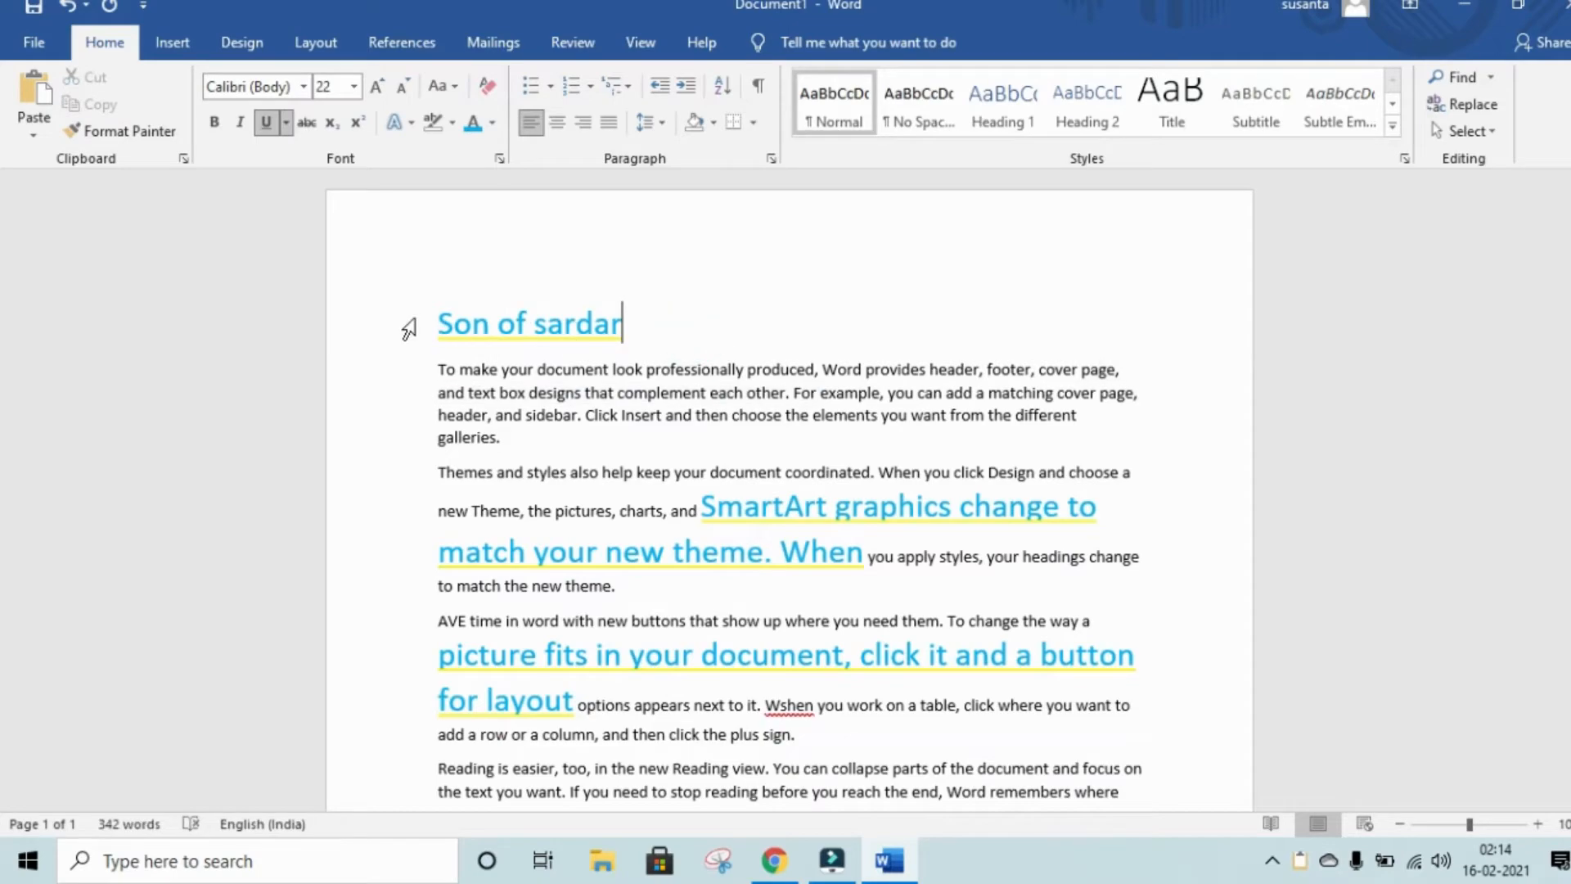
left_click_drag(407, 329, 941, 694)
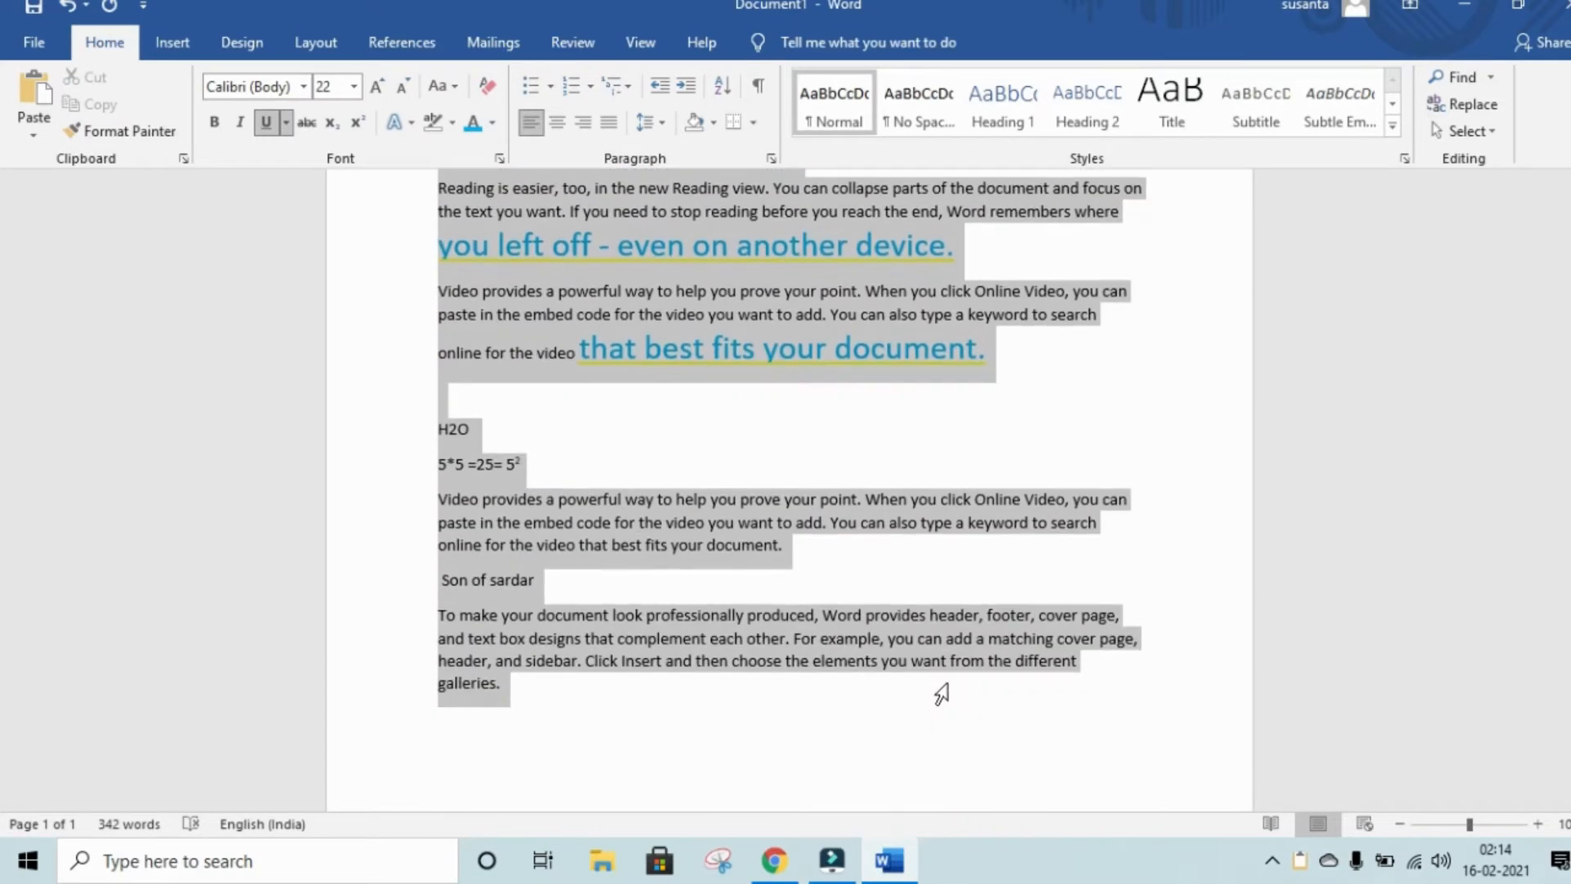
left_click(488, 86)
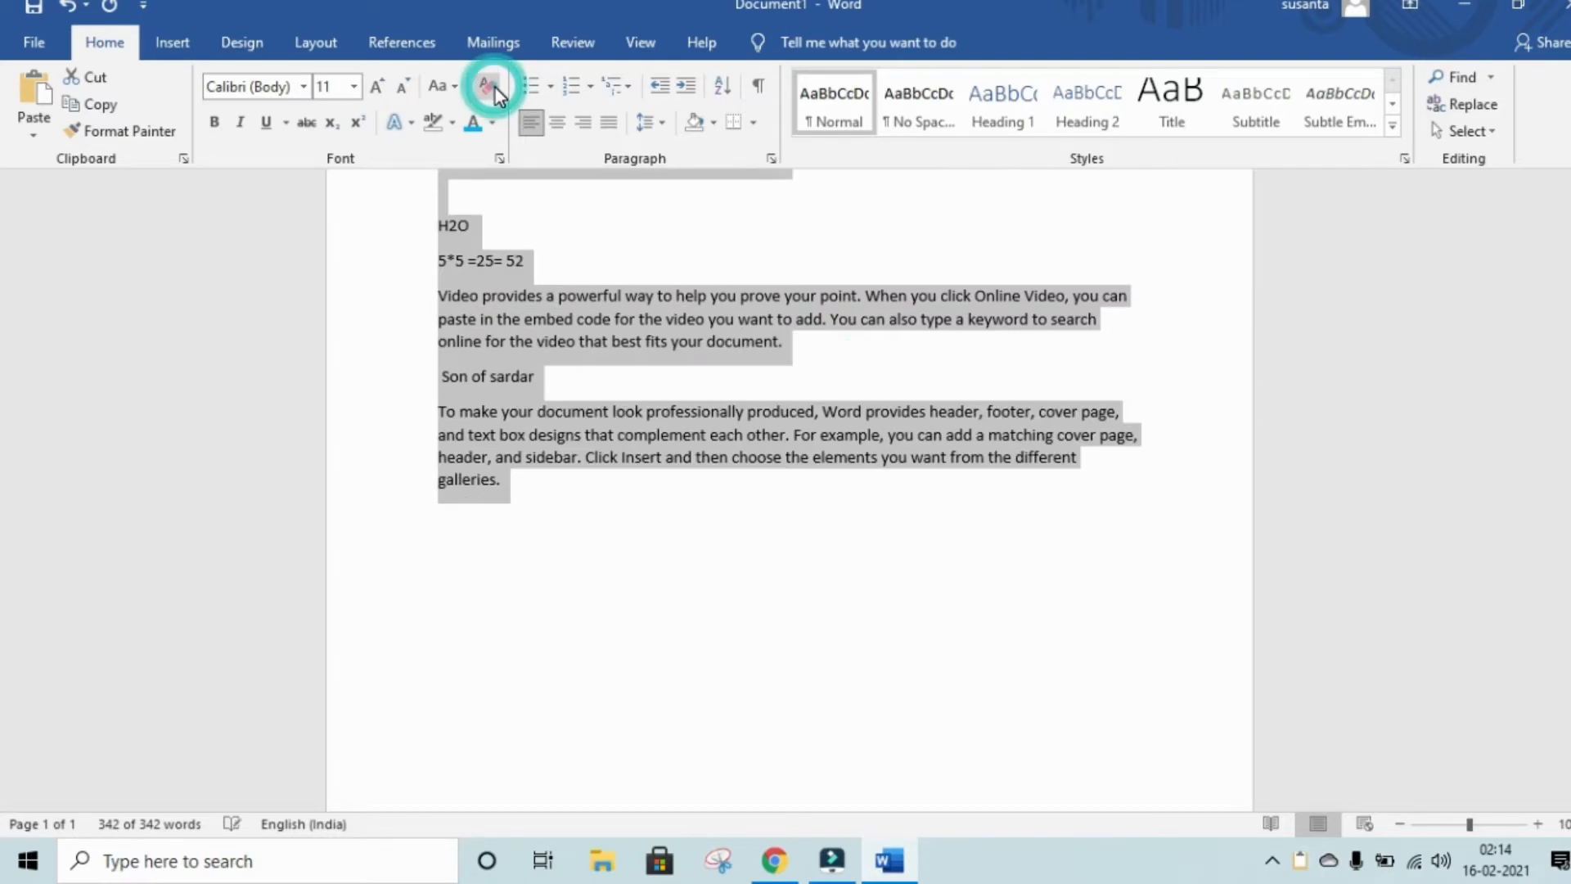
scroll(712, 695, "up", 8)
left_click(639, 611)
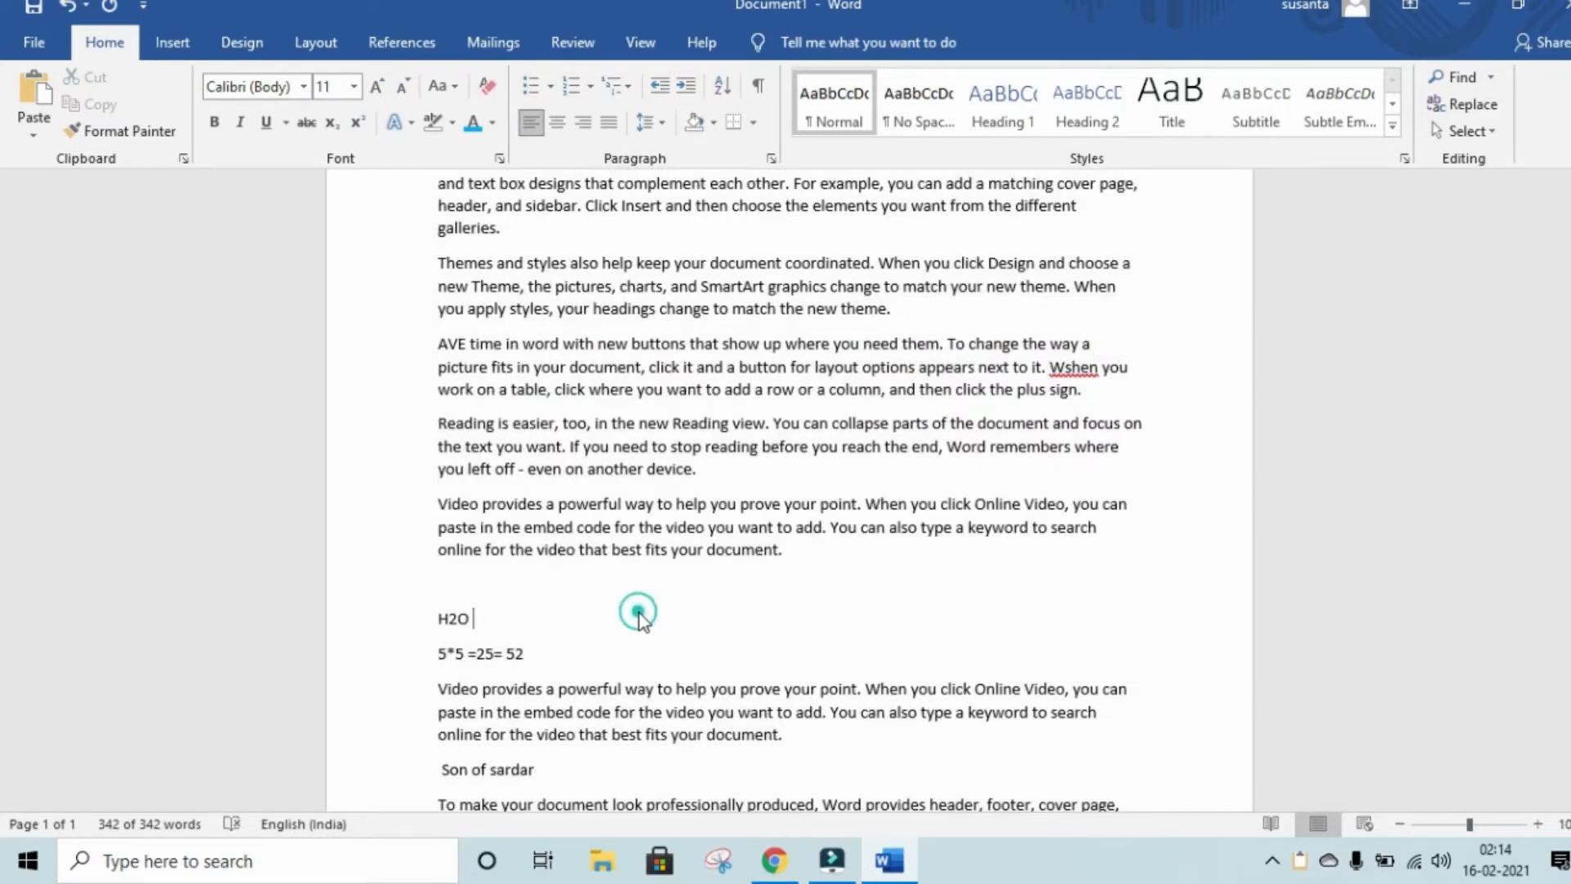
scroll(726, 706, "up", 3)
scroll(726, 706, "up", 1)
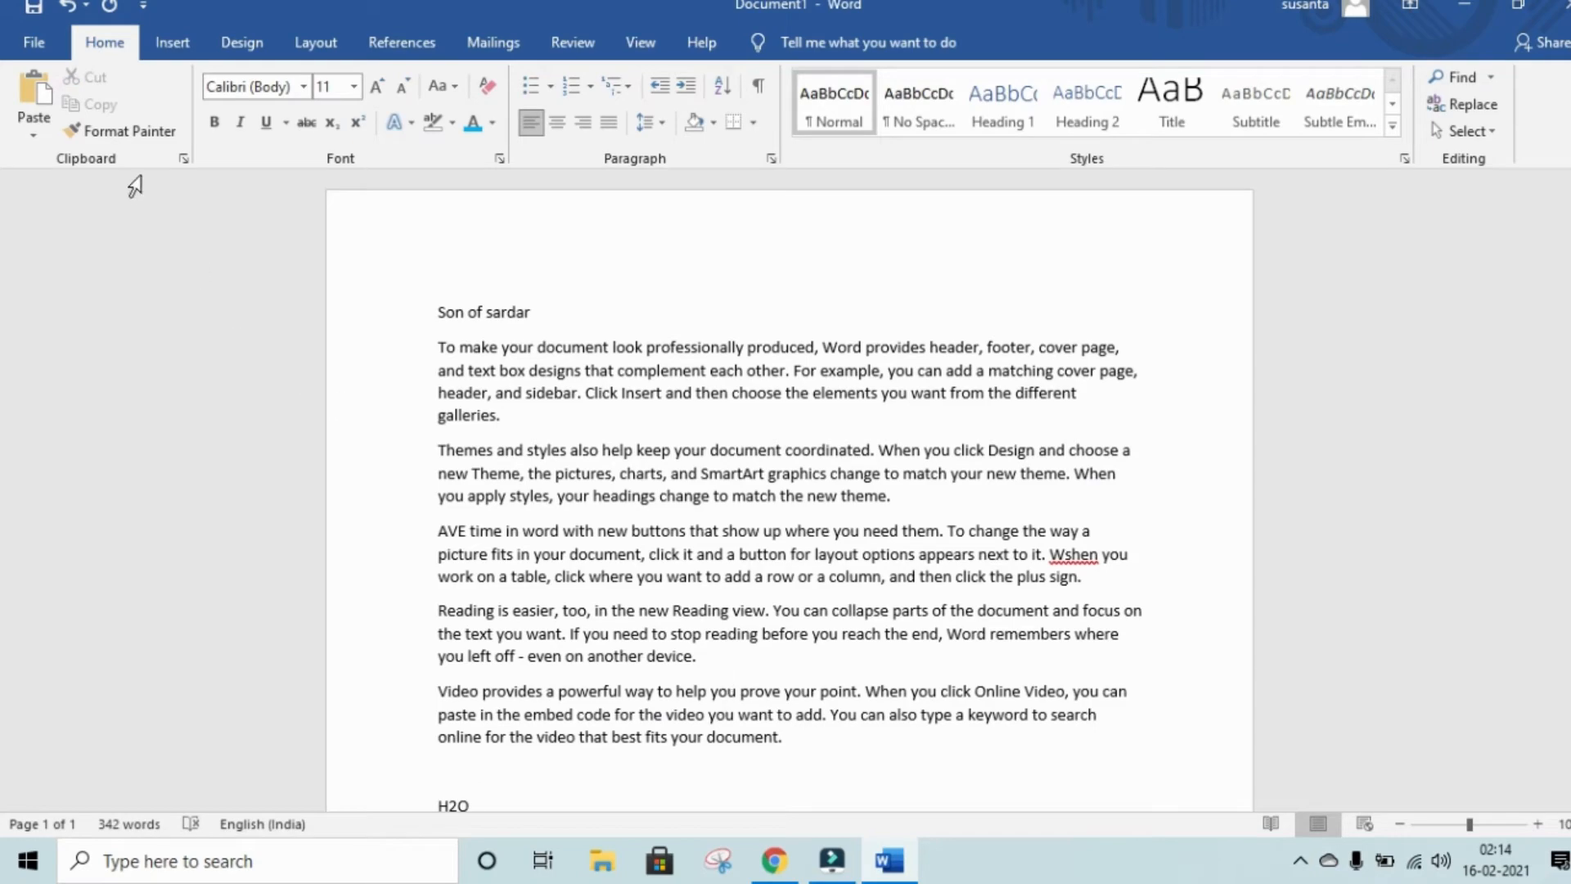
- Open the Clipboard pane and clear all of its collected items
left_click(185, 159)
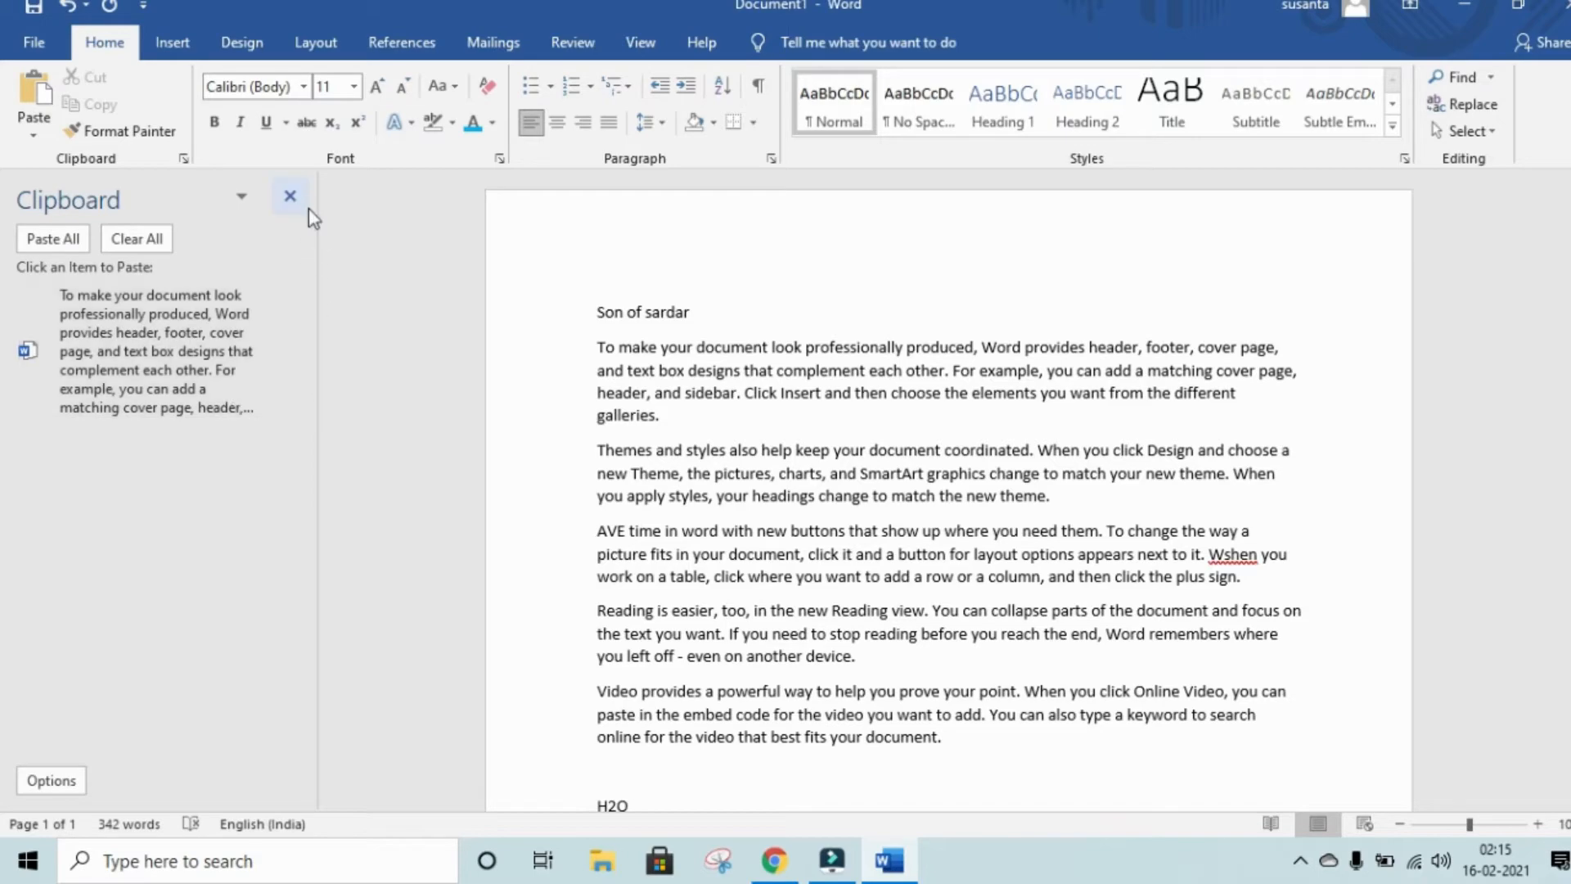
left_click(281, 205)
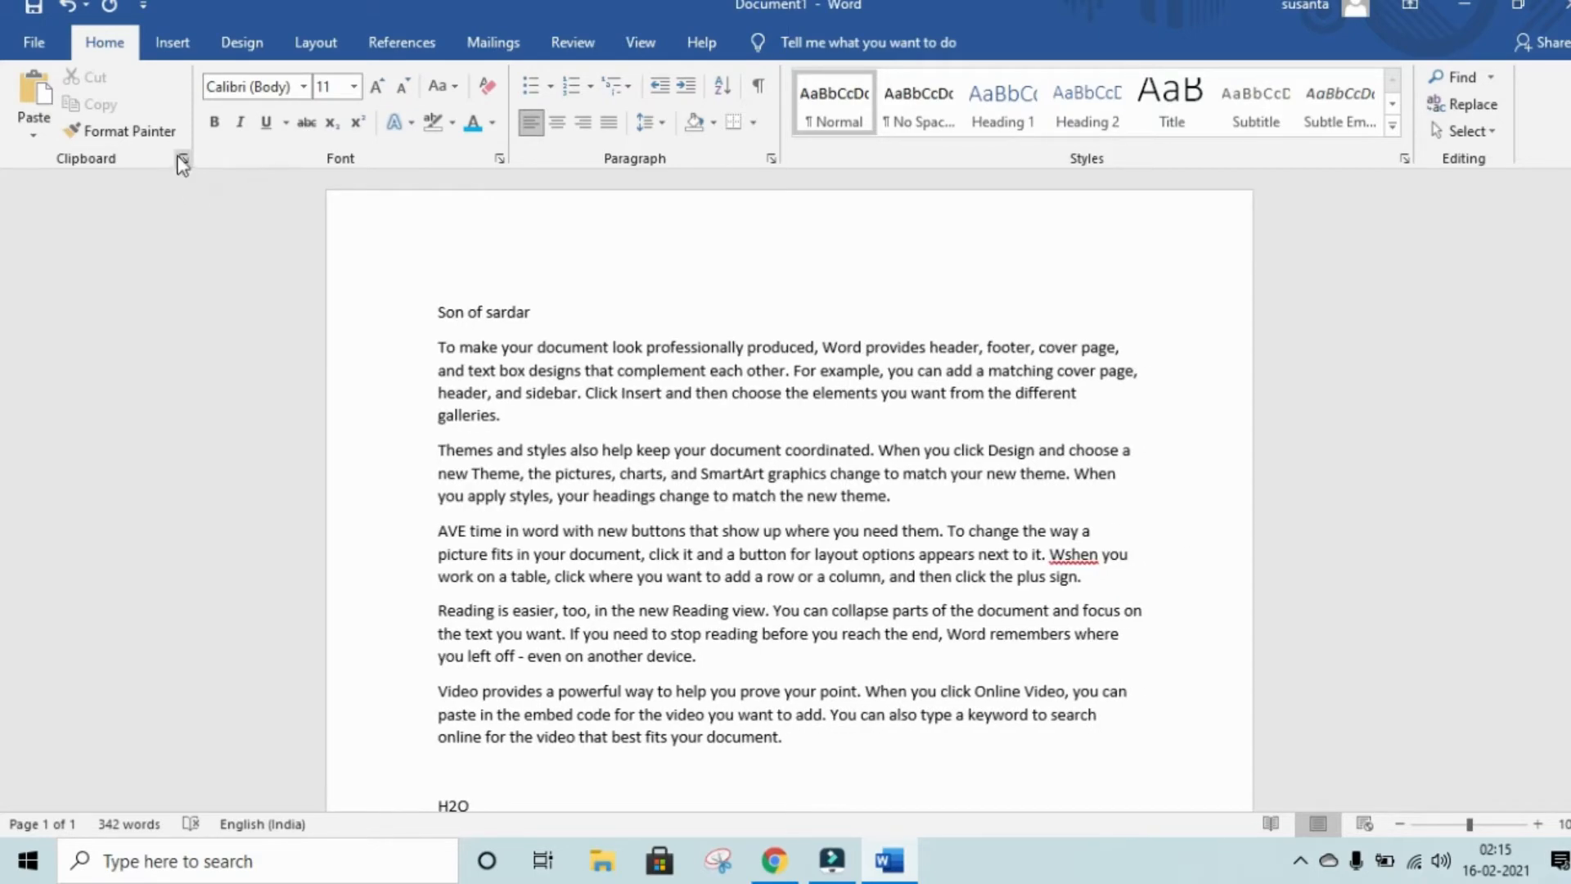
left_click(183, 158)
left_click(136, 238)
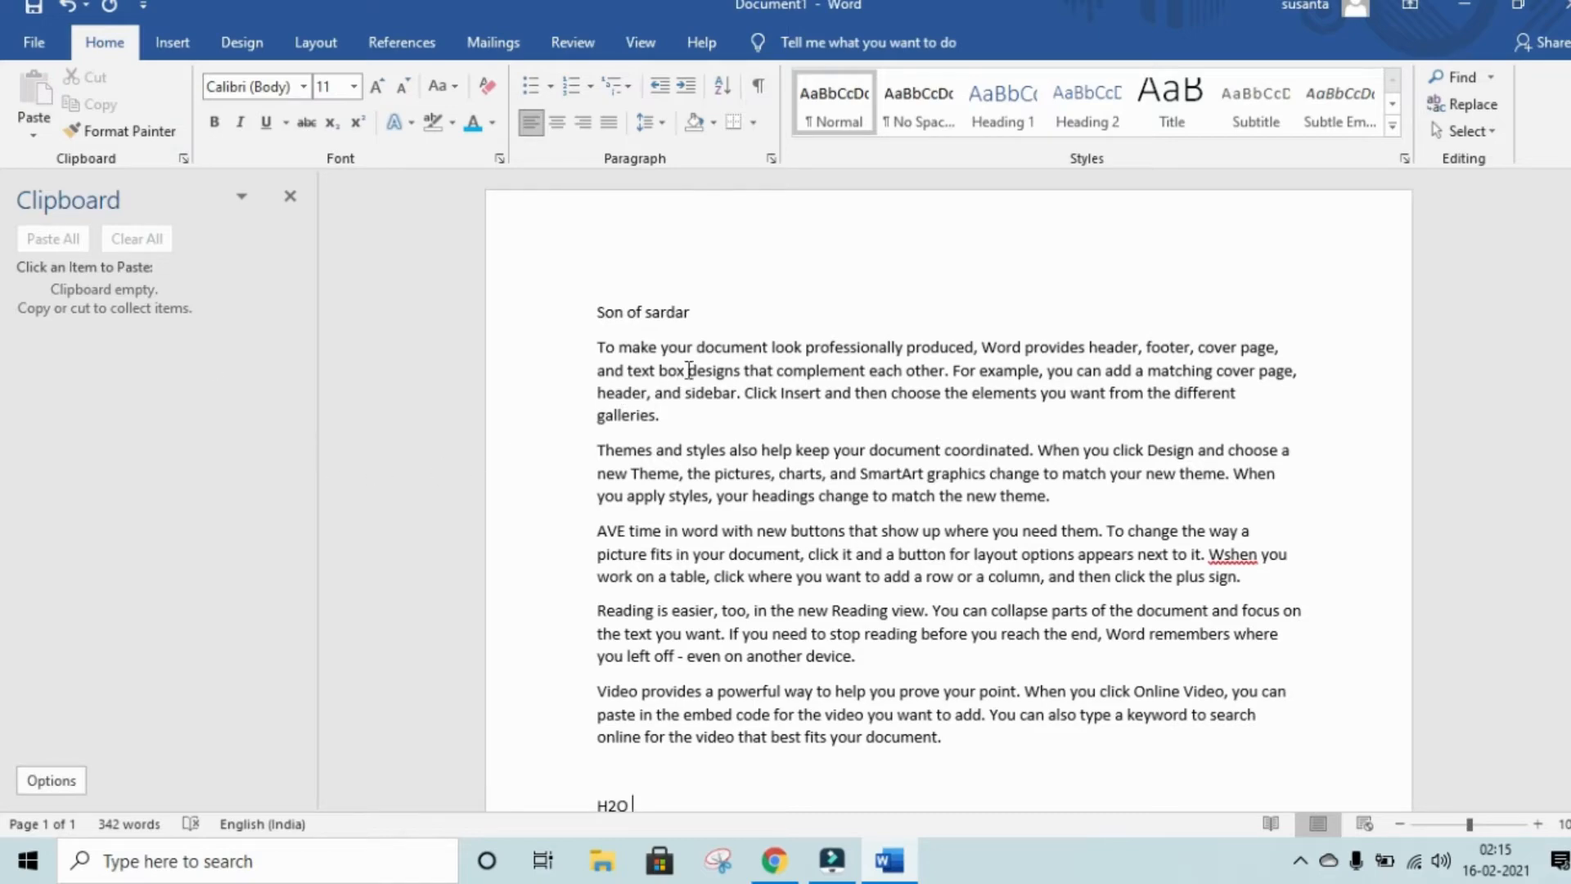
- Copy the "Son of sardar" title line into the clipboard and delete it from the document
left_click_drag(709, 321, 595, 318)
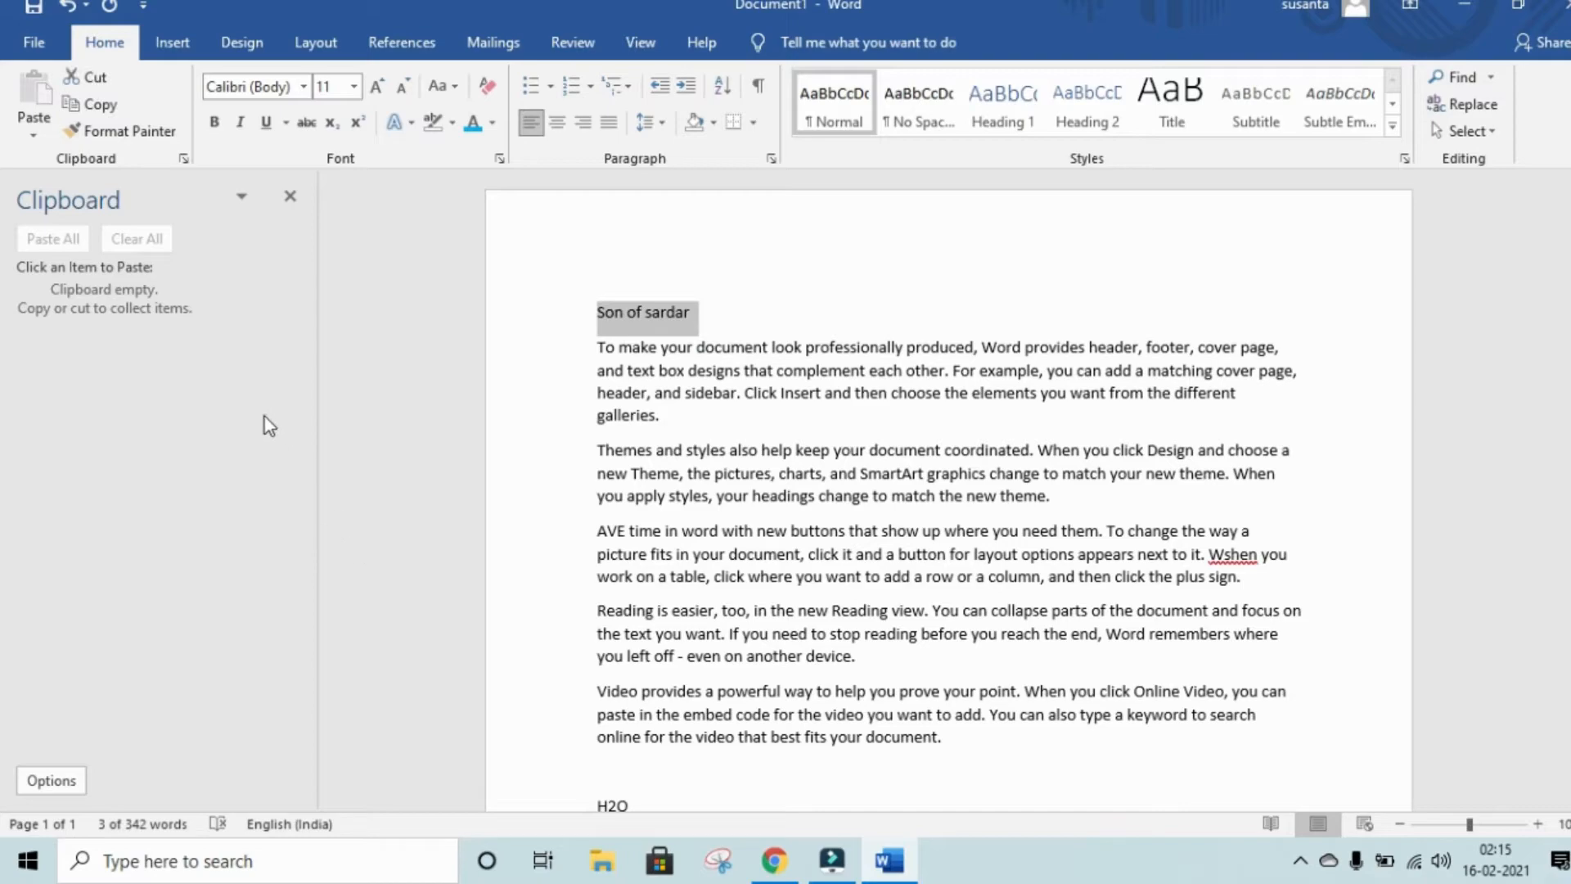
left_click(124, 99)
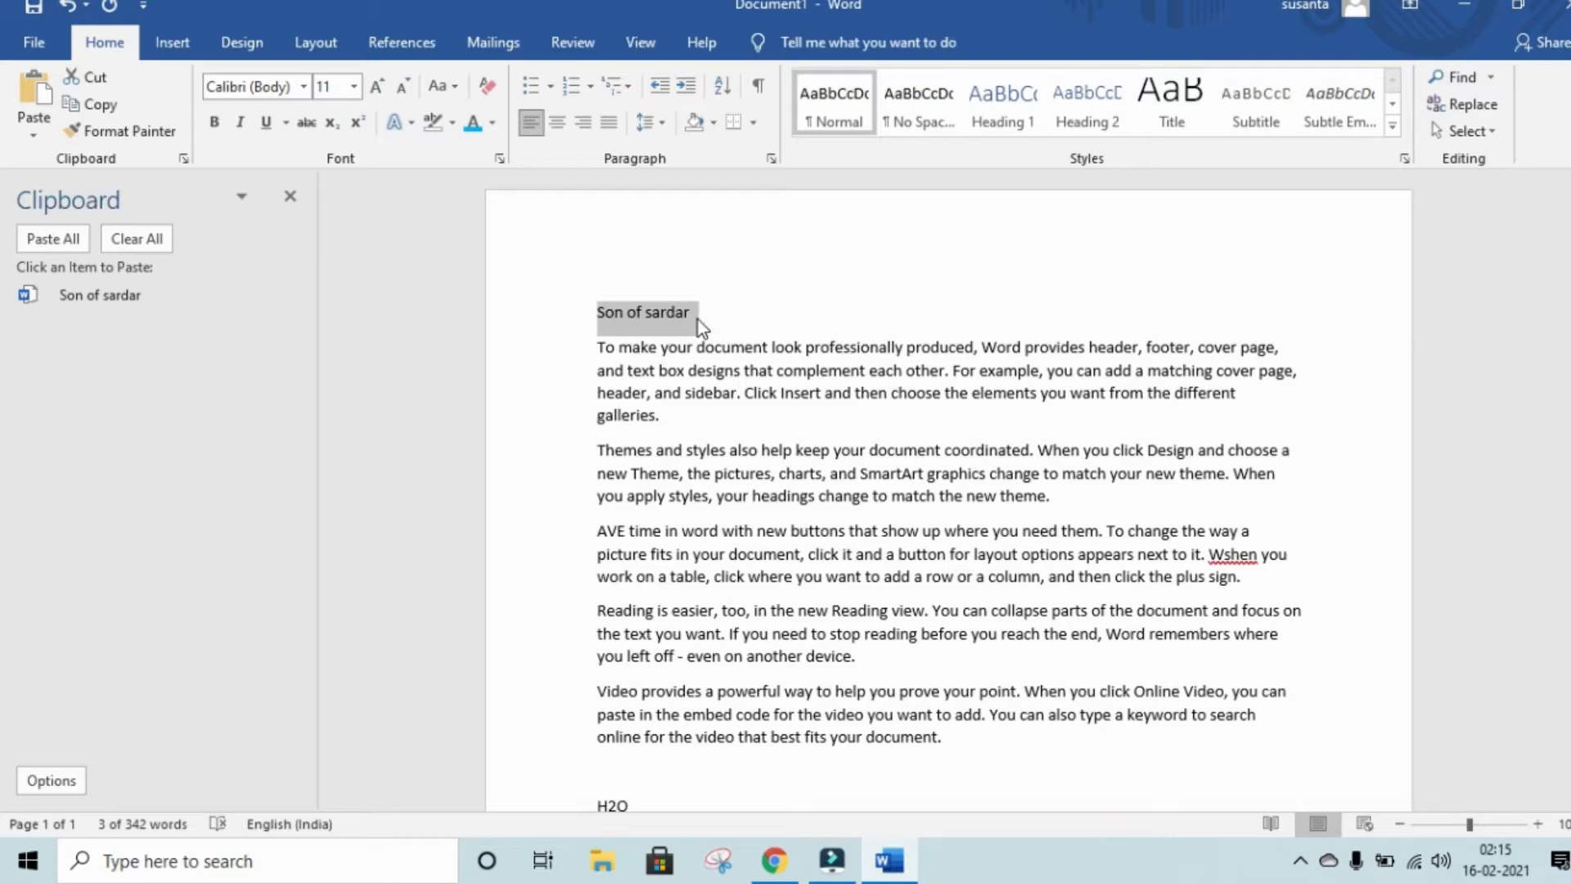
key("Delete")
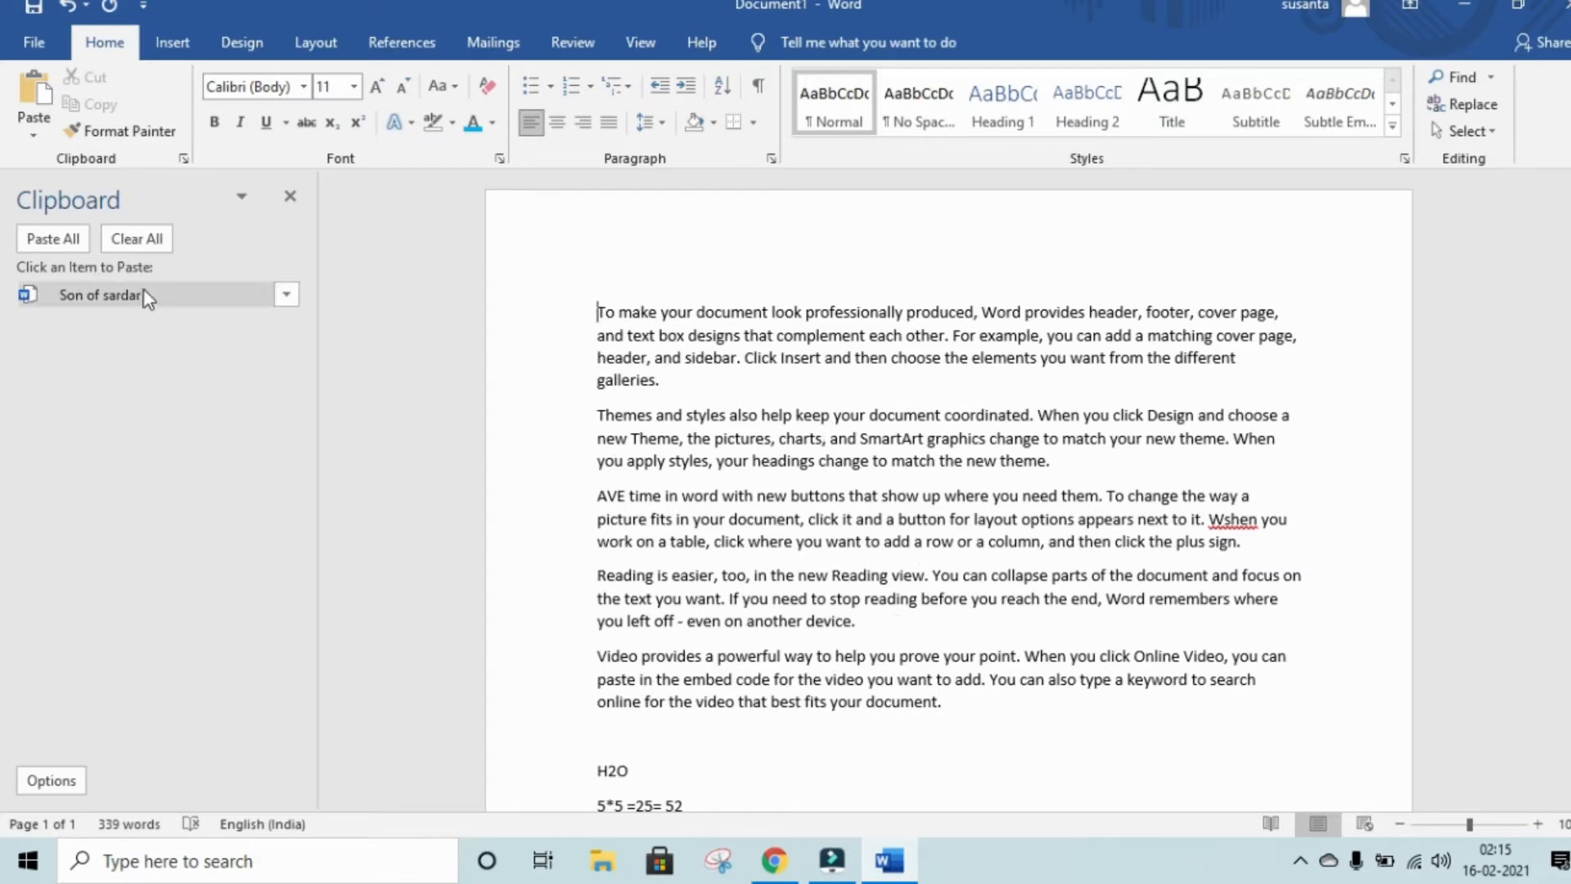
- Paste the collected "Son of sardar" item back above the opening paragraph, and empty and close the Clipboard pane
scroll(589, 489, "down", 1)
scroll(589, 491, "down", 6)
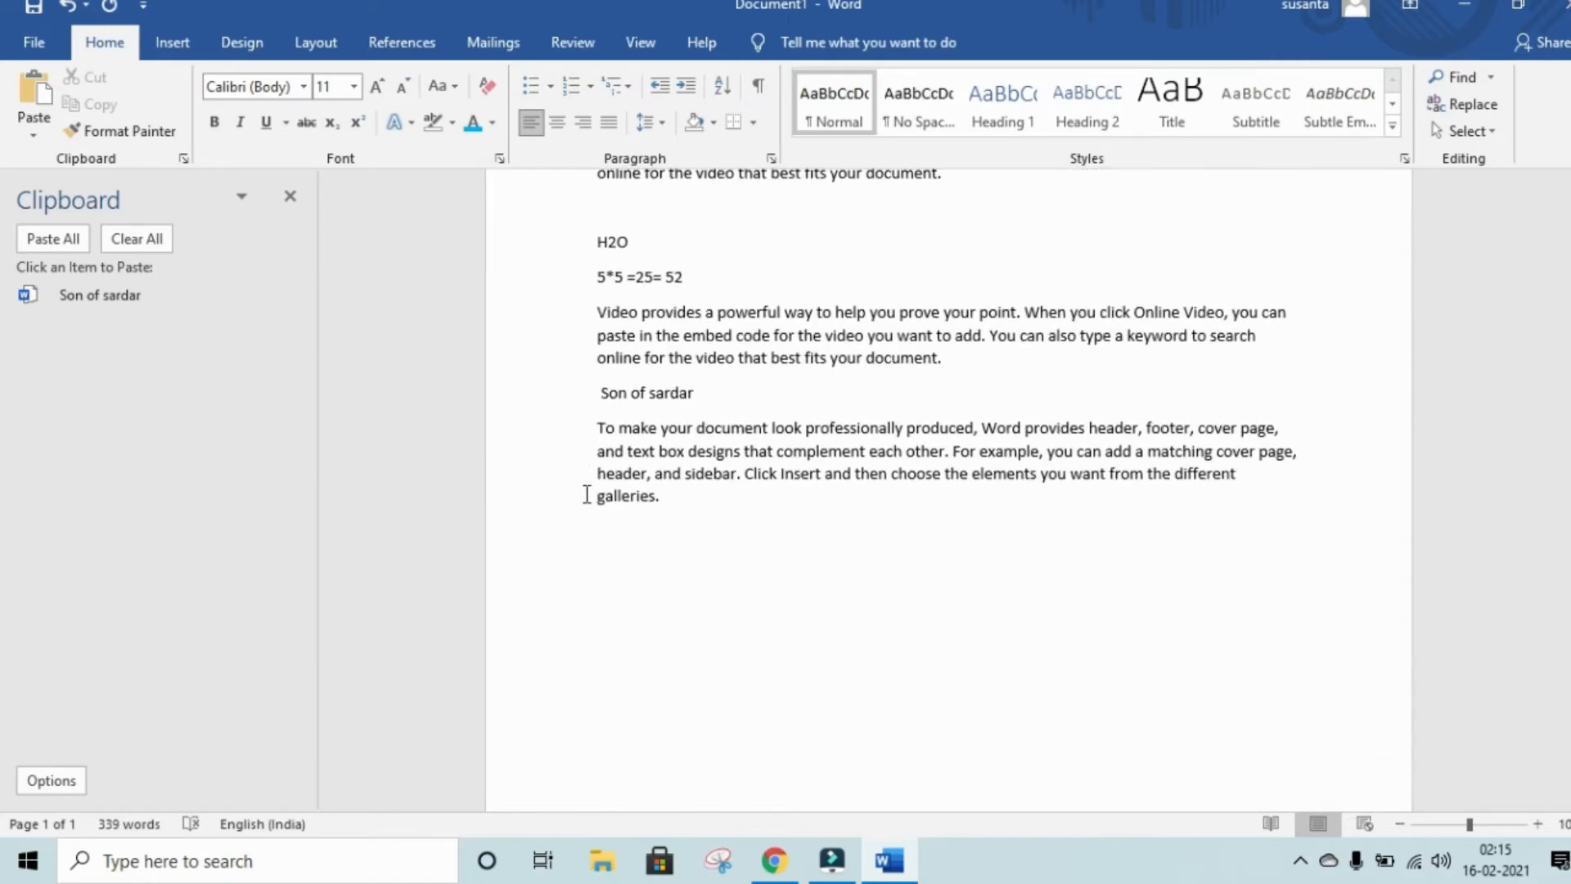
scroll(589, 495, "up", 6)
scroll(570, 557, "up", 1)
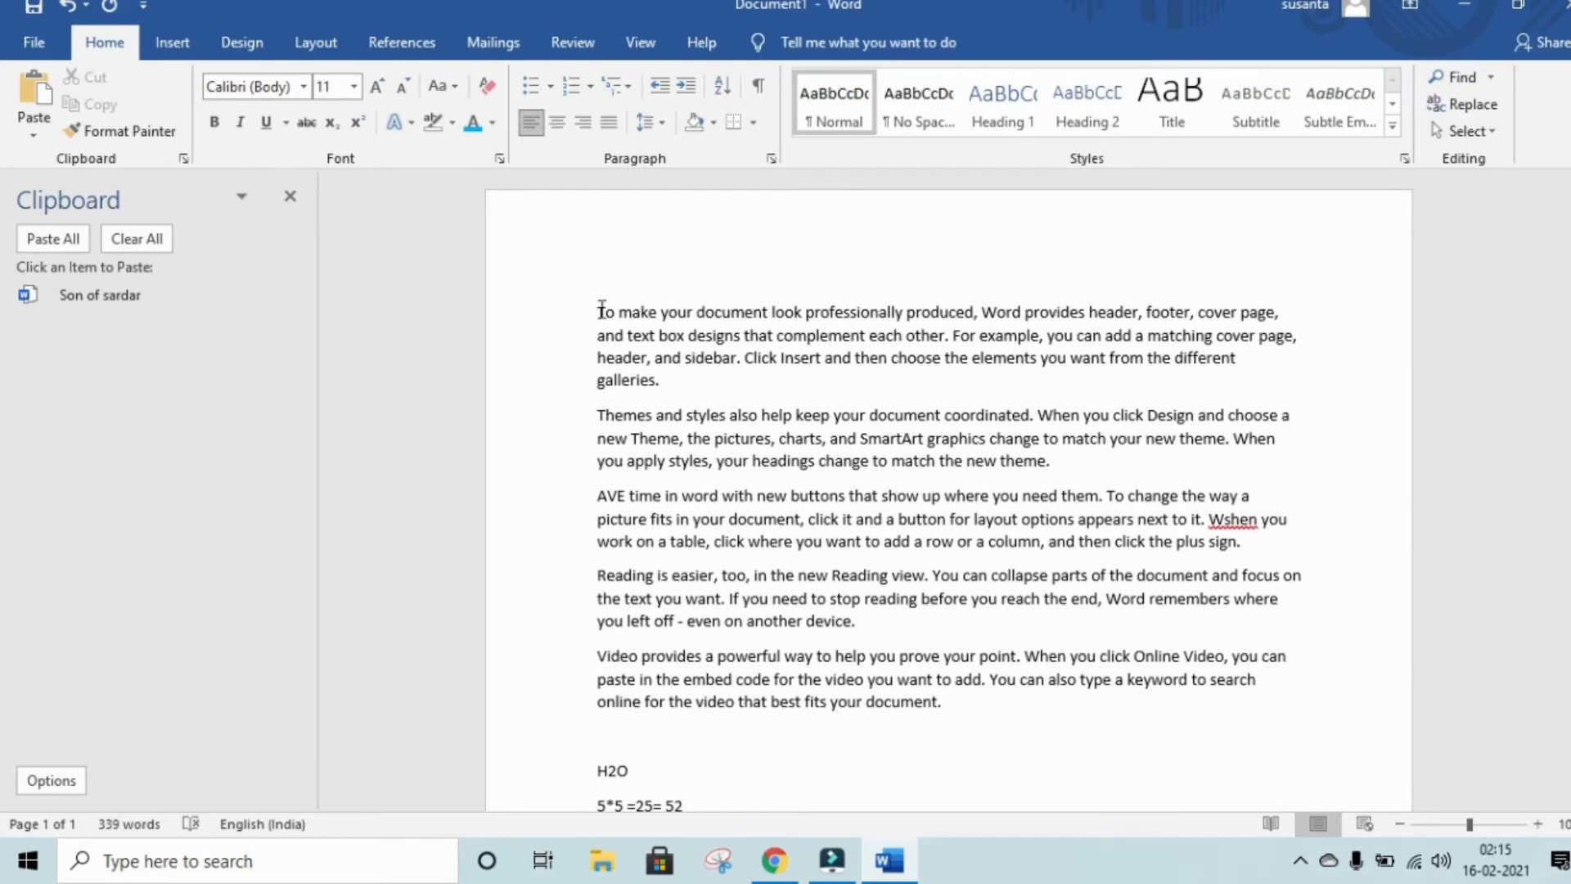
left_click(175, 296)
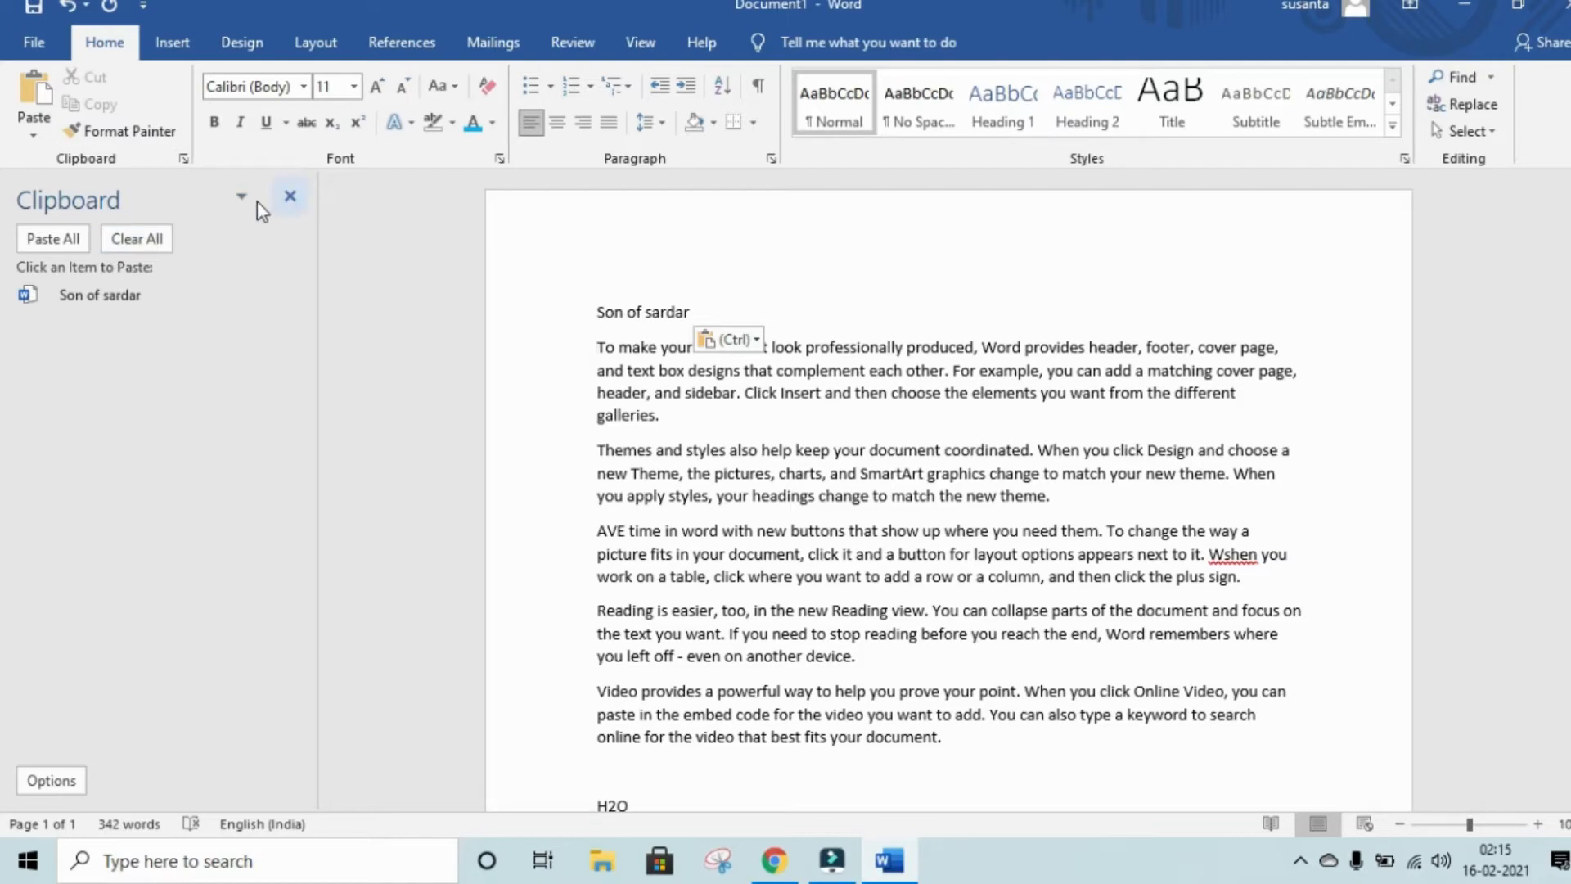
left_click(144, 238)
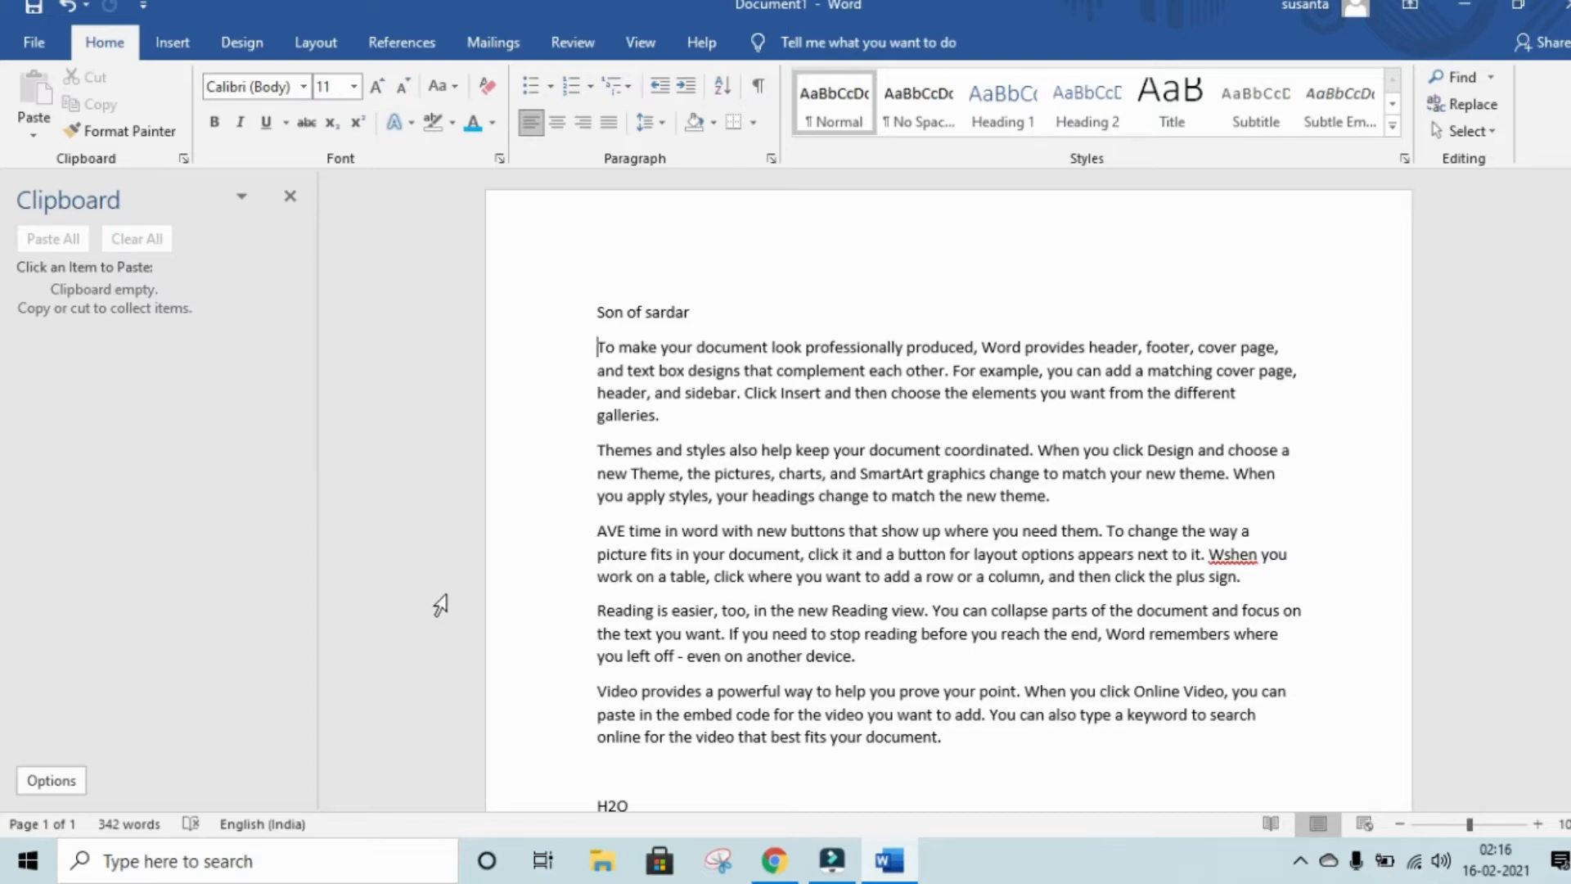
left_click(290, 199)
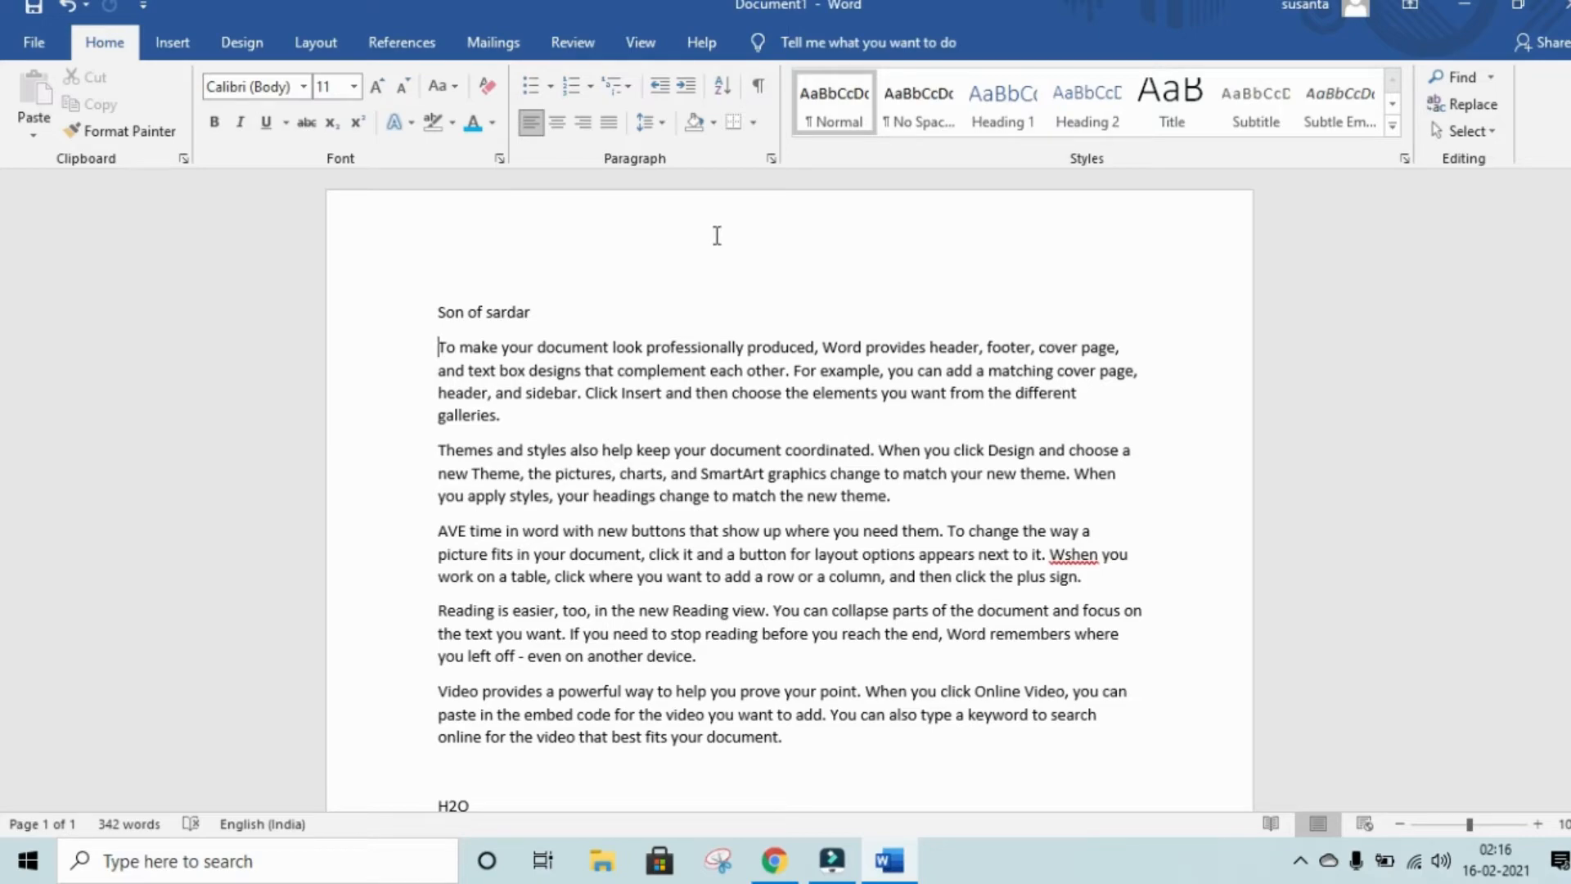
- Correct the misspelled word "Wshen" to "When" in the paragraph beginning "AVE time in word"
key("ctrl+b")
key("ctrl+b")
left_click(1075, 563)
key("BackSpace")
- Center the "Son of sardar" title above the opening paragraph
left_click(536, 312)
left_click_drag(536, 312, 438, 312)
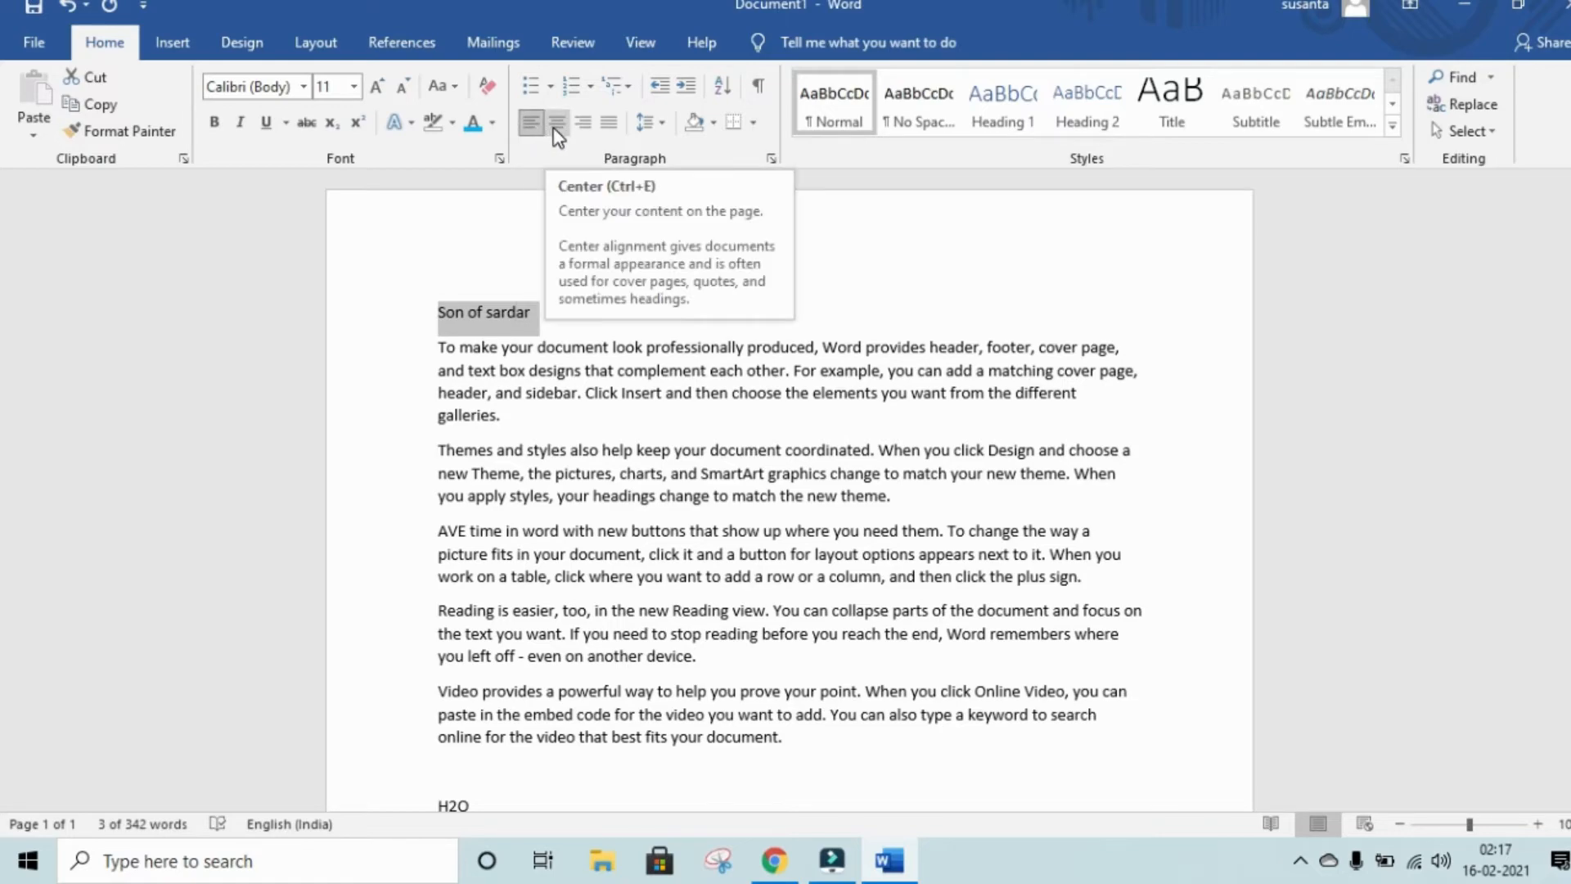
left_click(557, 136)
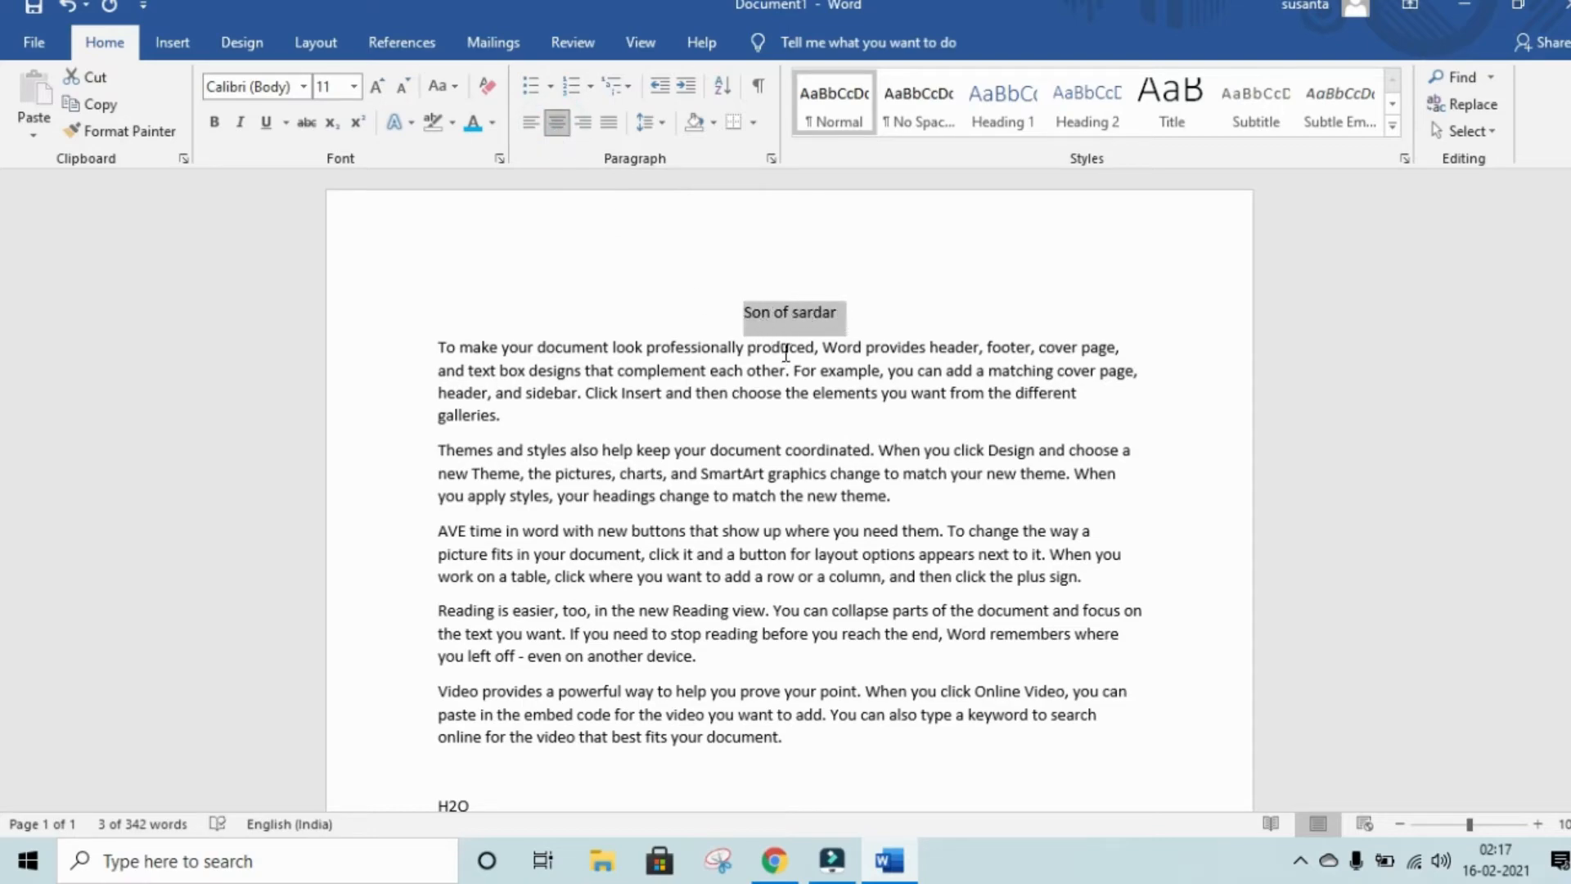
- Right-align the "Son of sardar" title and switch it to justified alignment
left_click(584, 125)
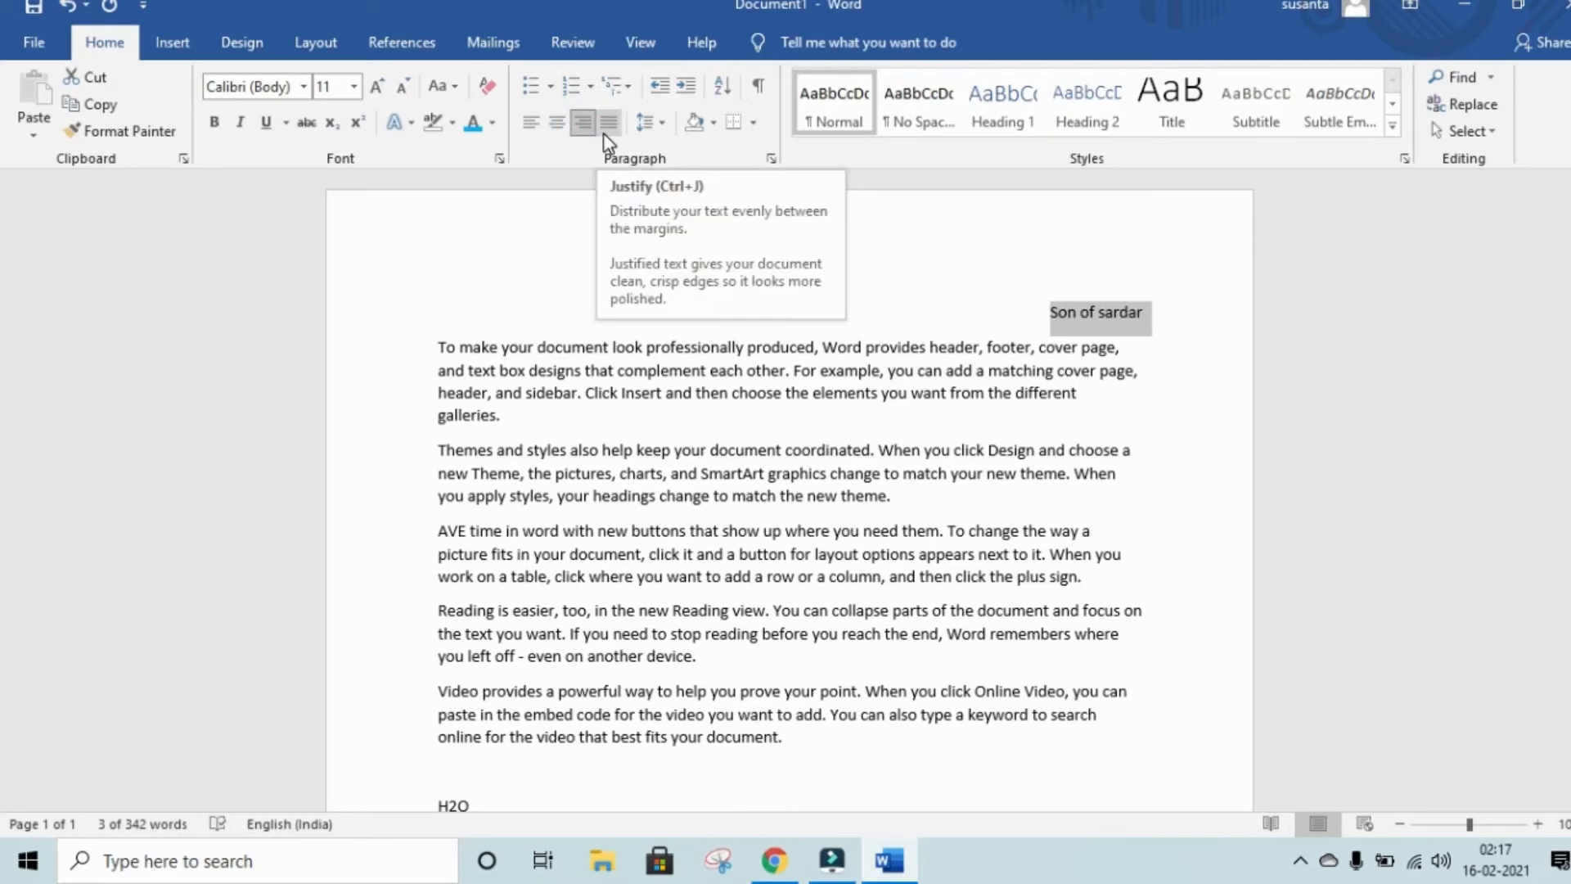
left_click(603, 135)
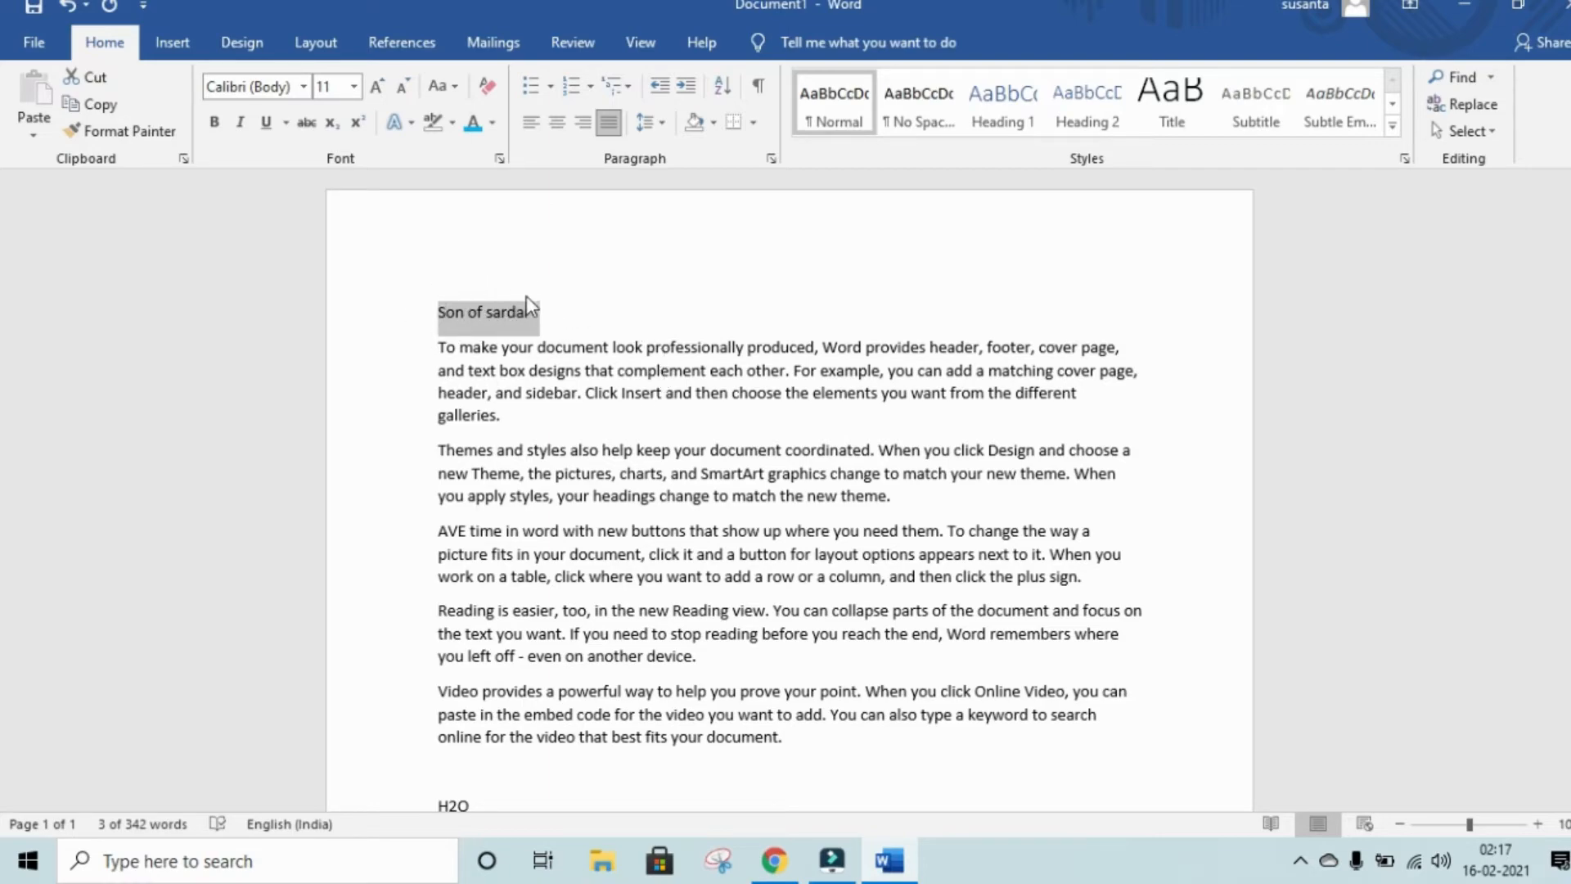
left_click(607, 128)
left_click(608, 124)
- Try centered and right alignment on the paragraph beginning "To make your document", and set it to justified
left_click_drag(438, 347, 504, 418)
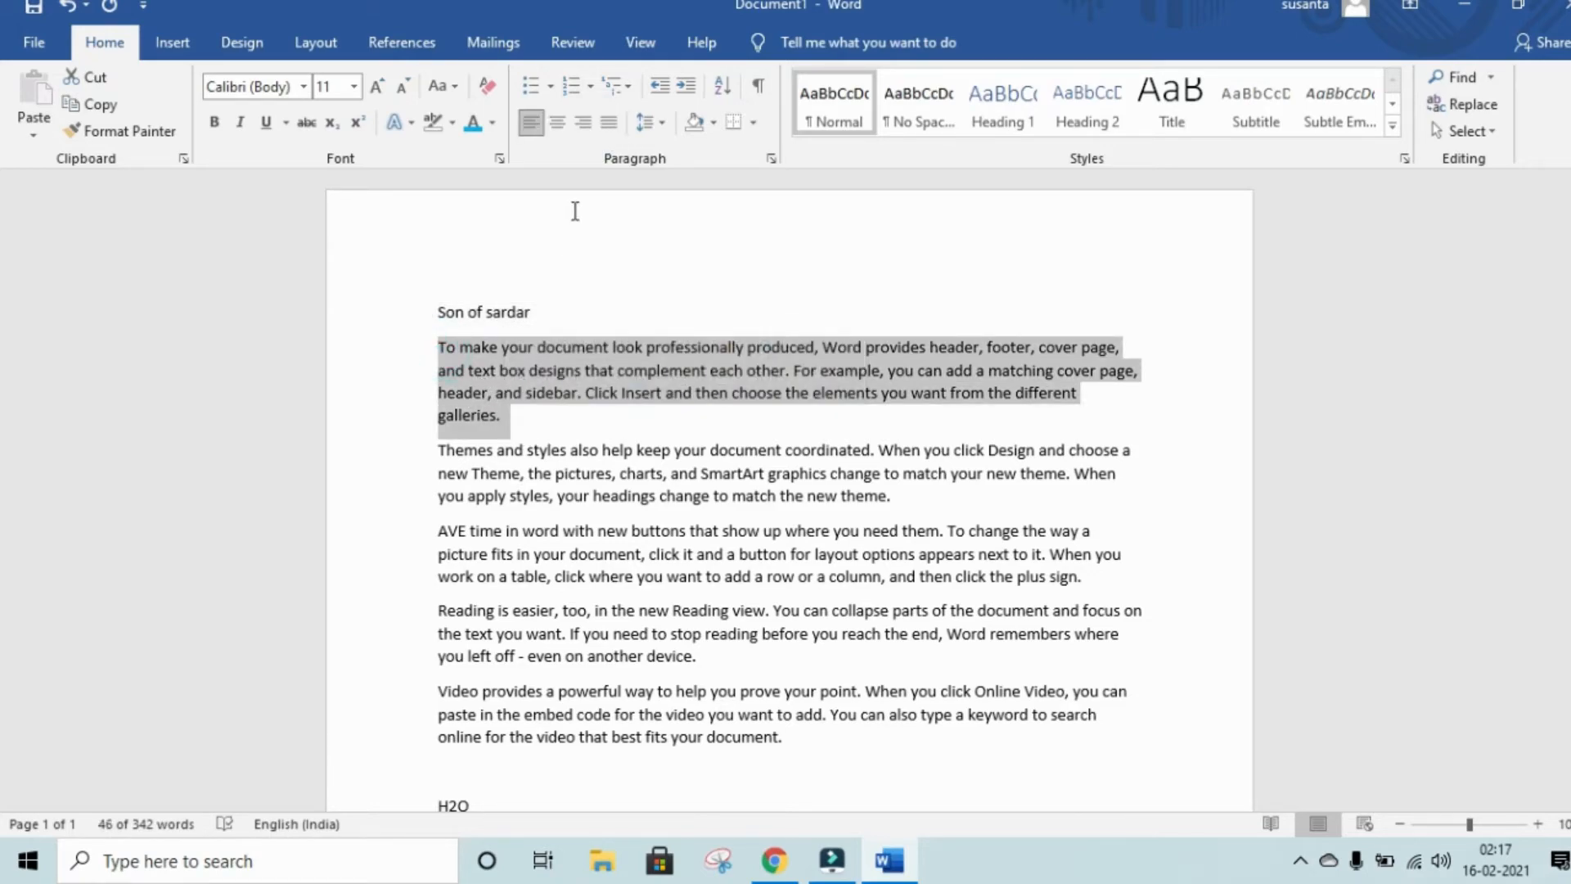
left_click(555, 127)
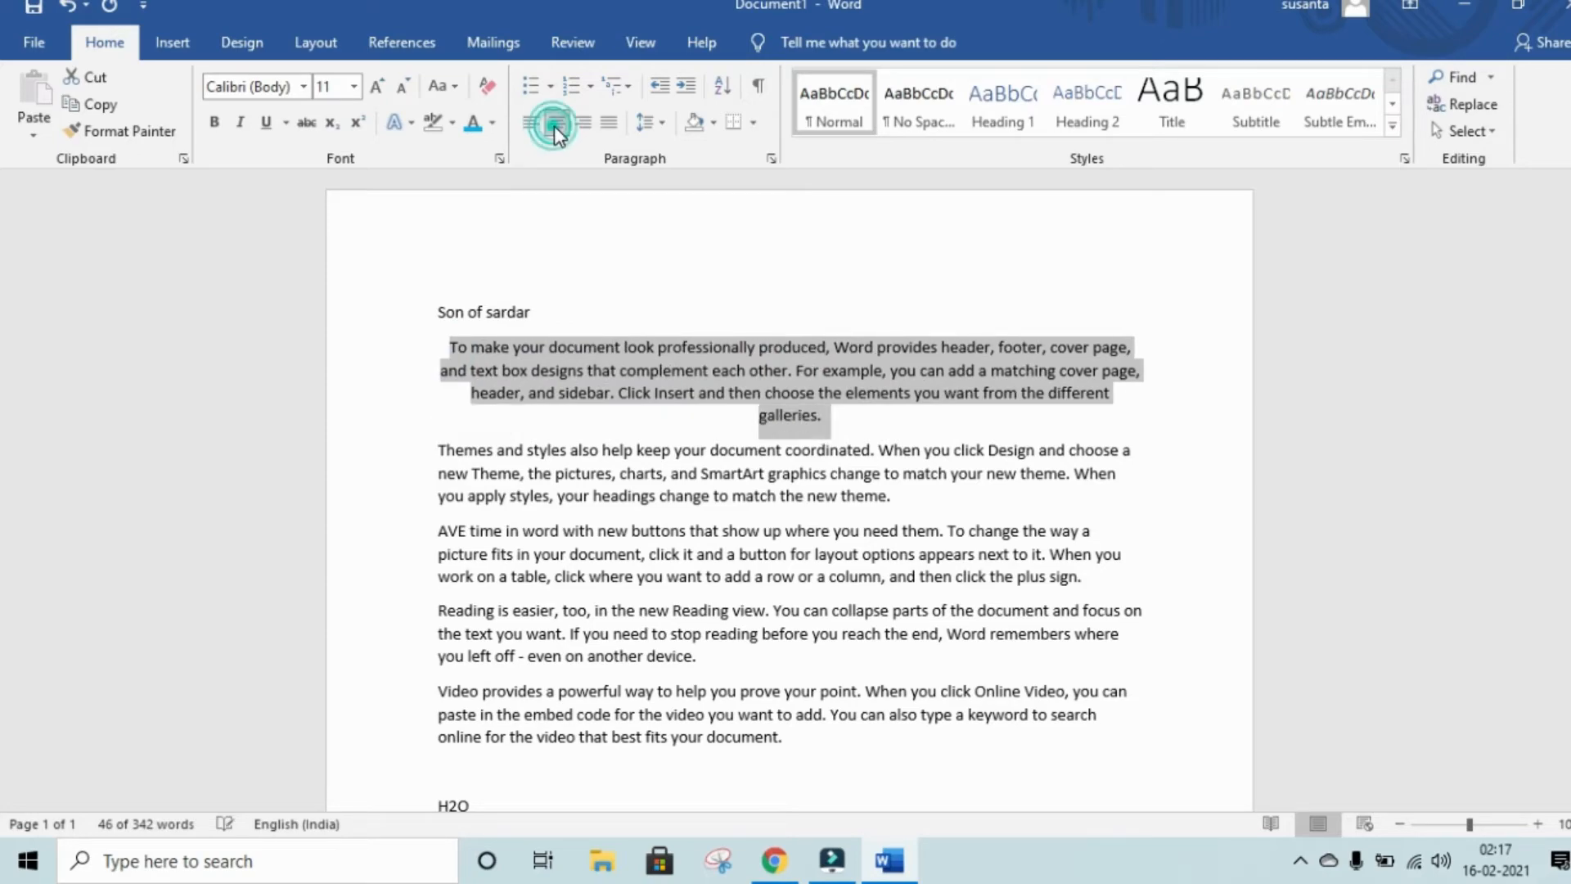
left_click(581, 124)
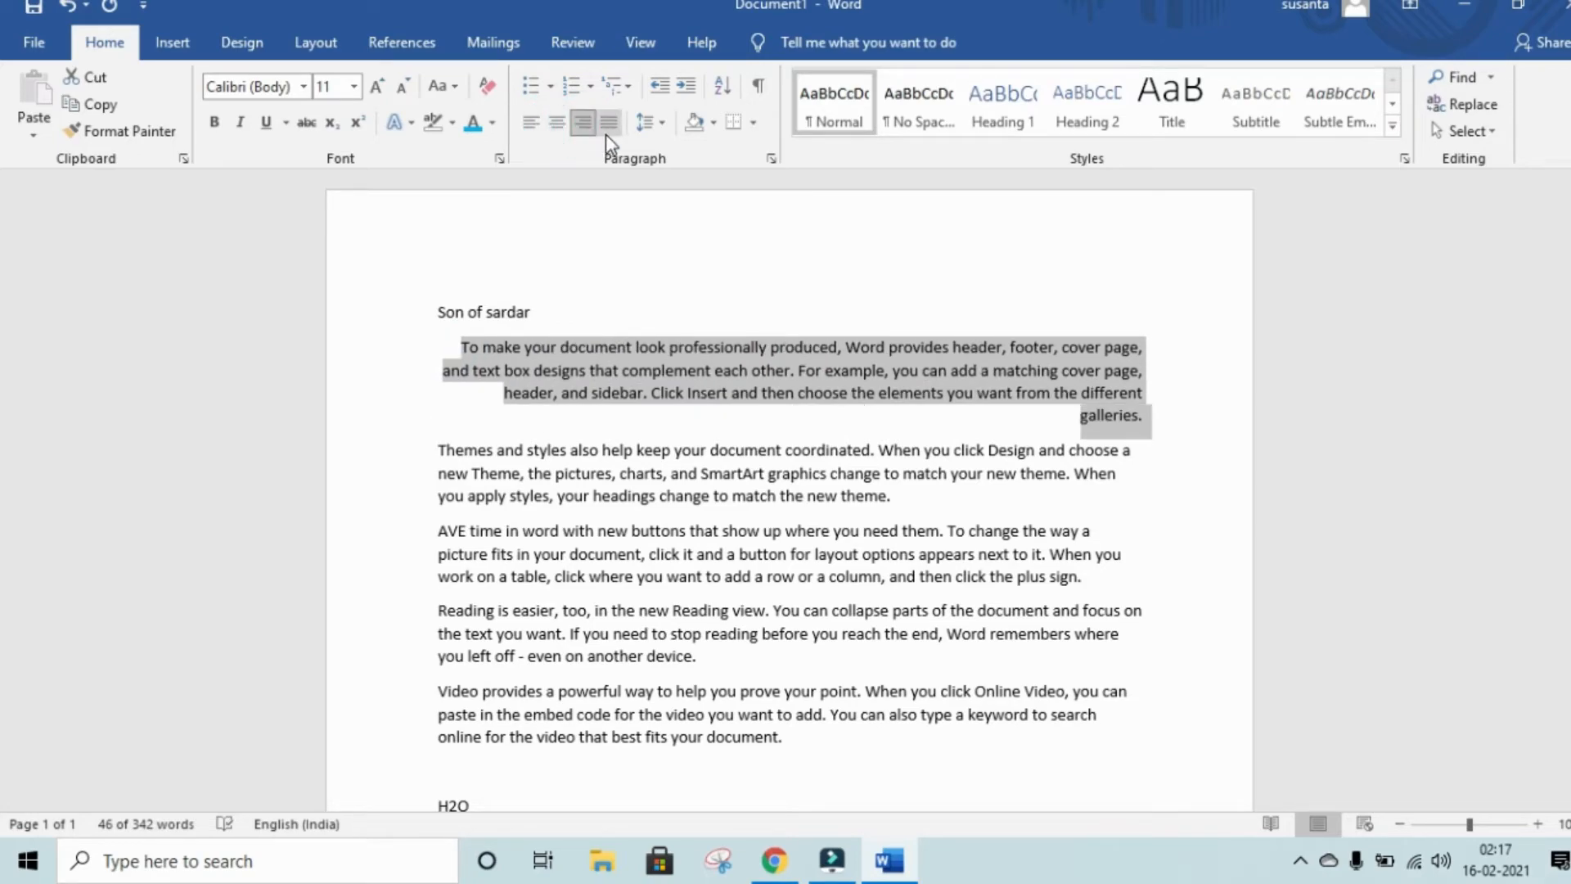
left_click(609, 124)
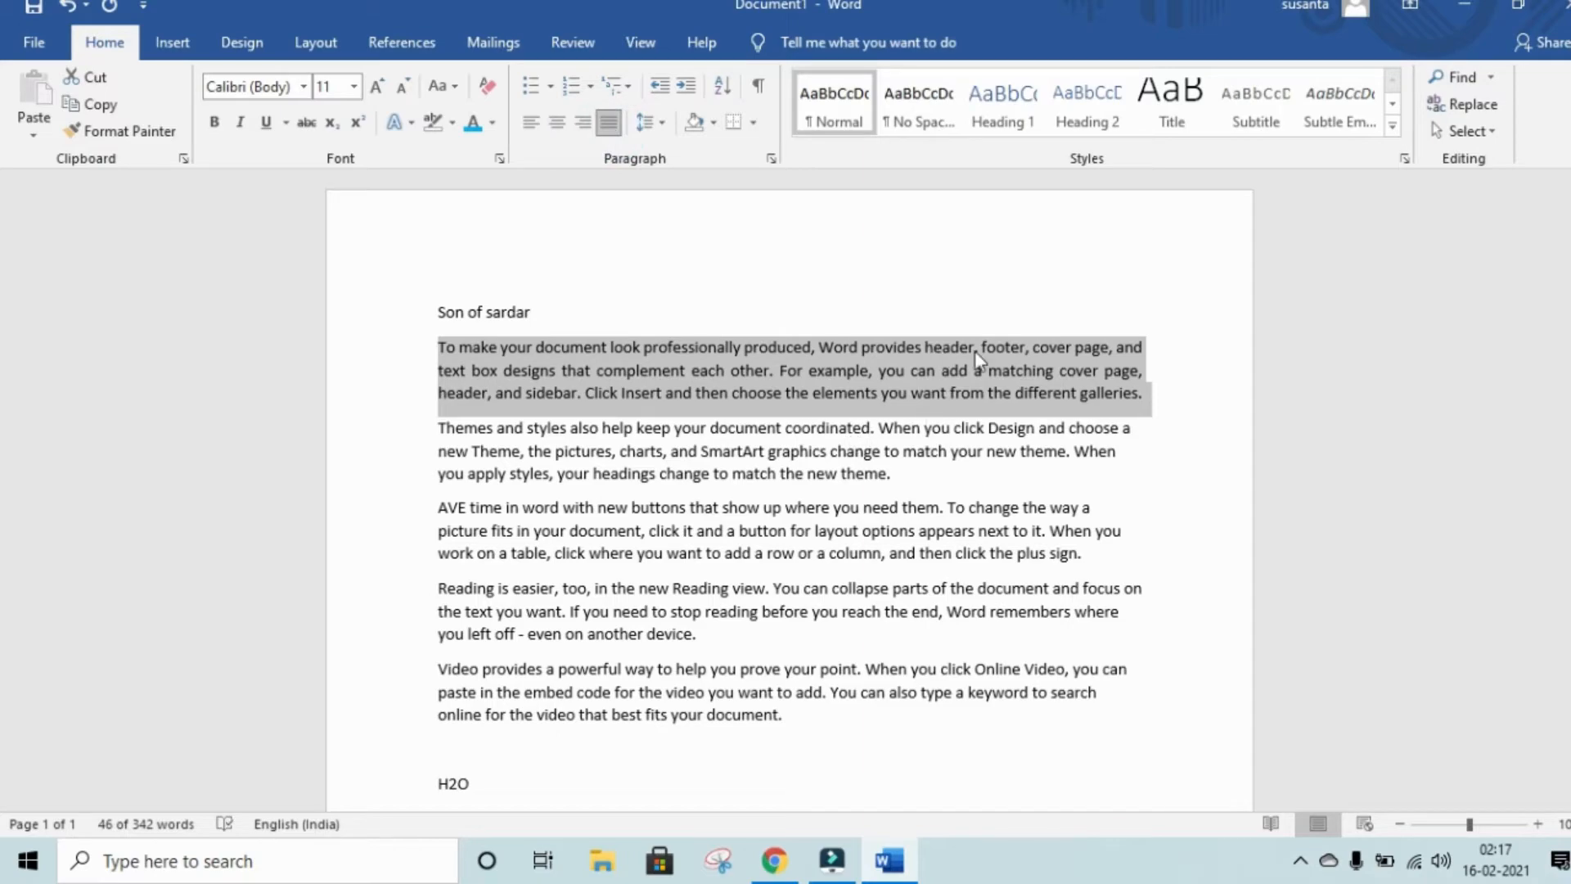
left_click(1155, 396)
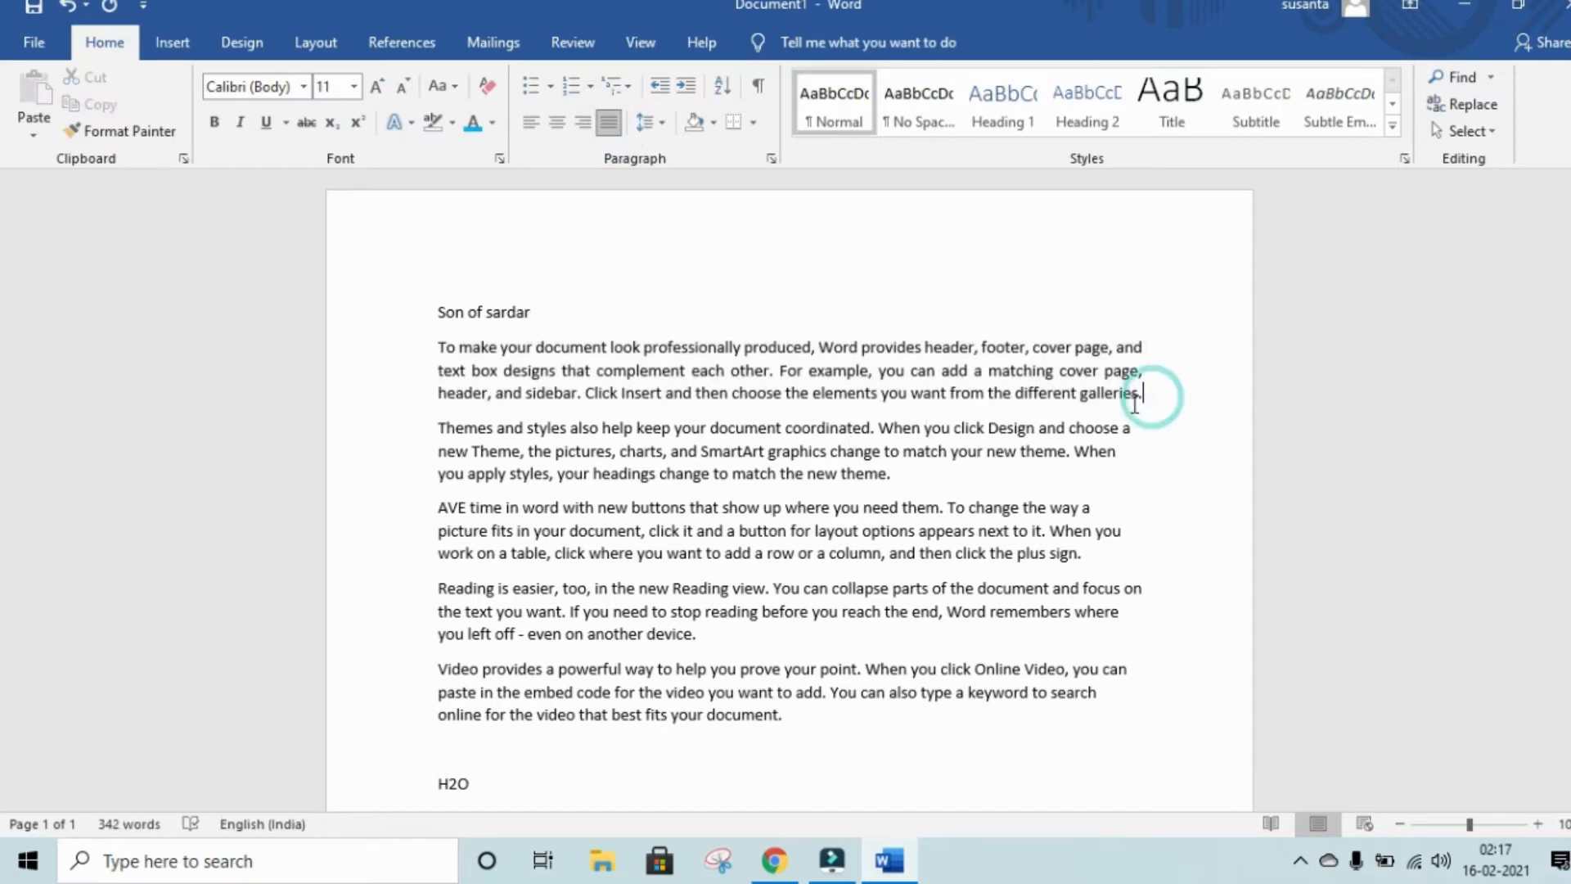
- Preview the line spacing presets and review the line spacing options for the paragraph beginning "Themes and styles", accepting the current settings
left_click(661, 124)
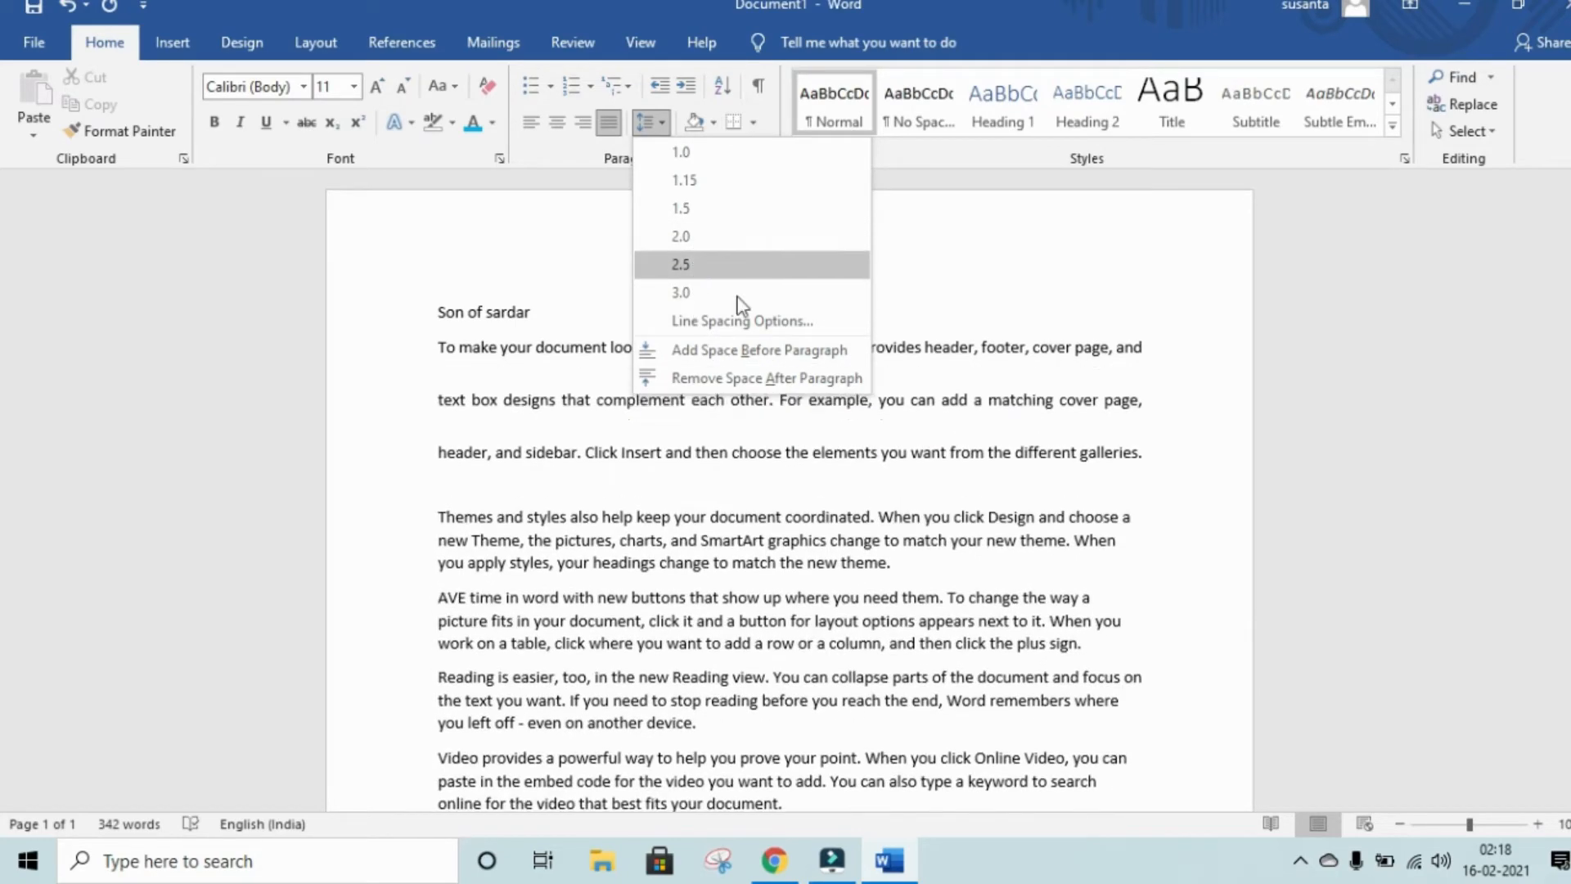
left_click(1034, 291)
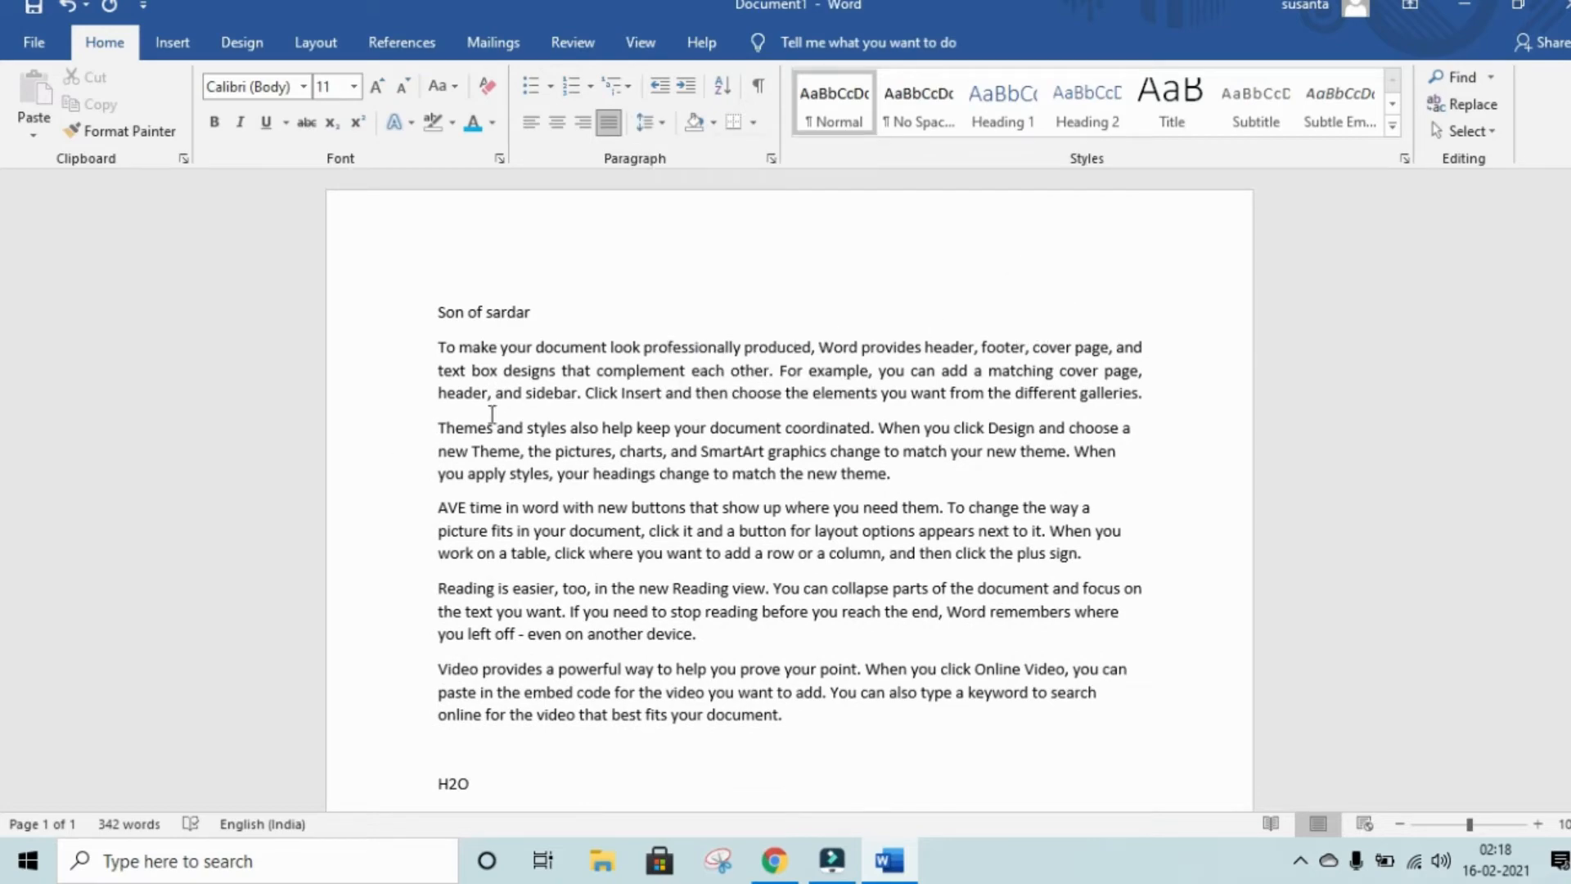
left_click_drag(439, 427, 896, 478)
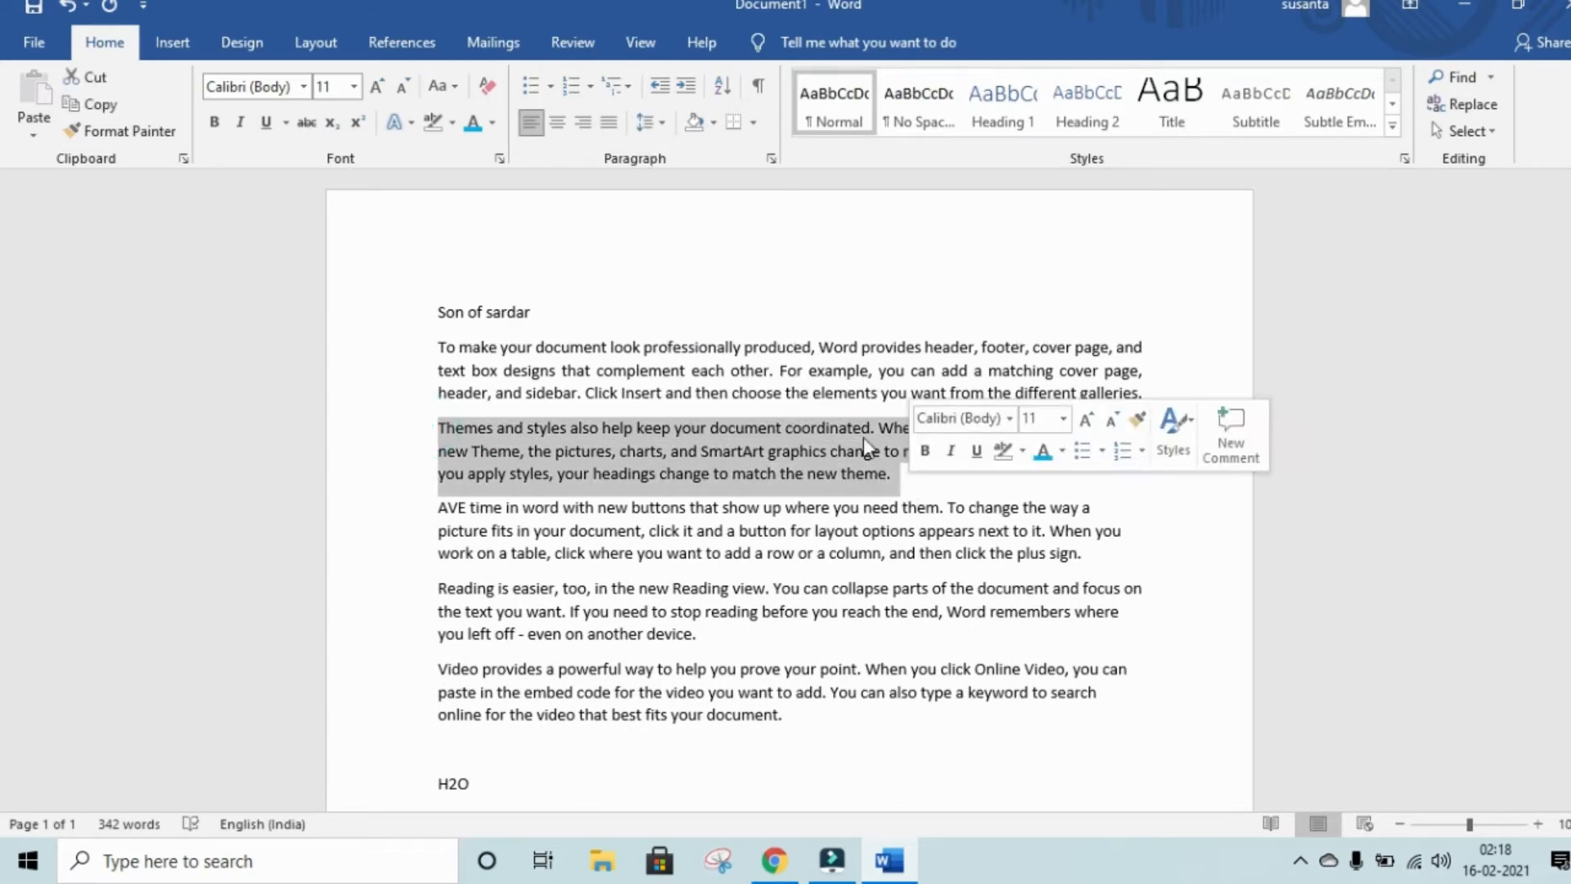
left_click(661, 122)
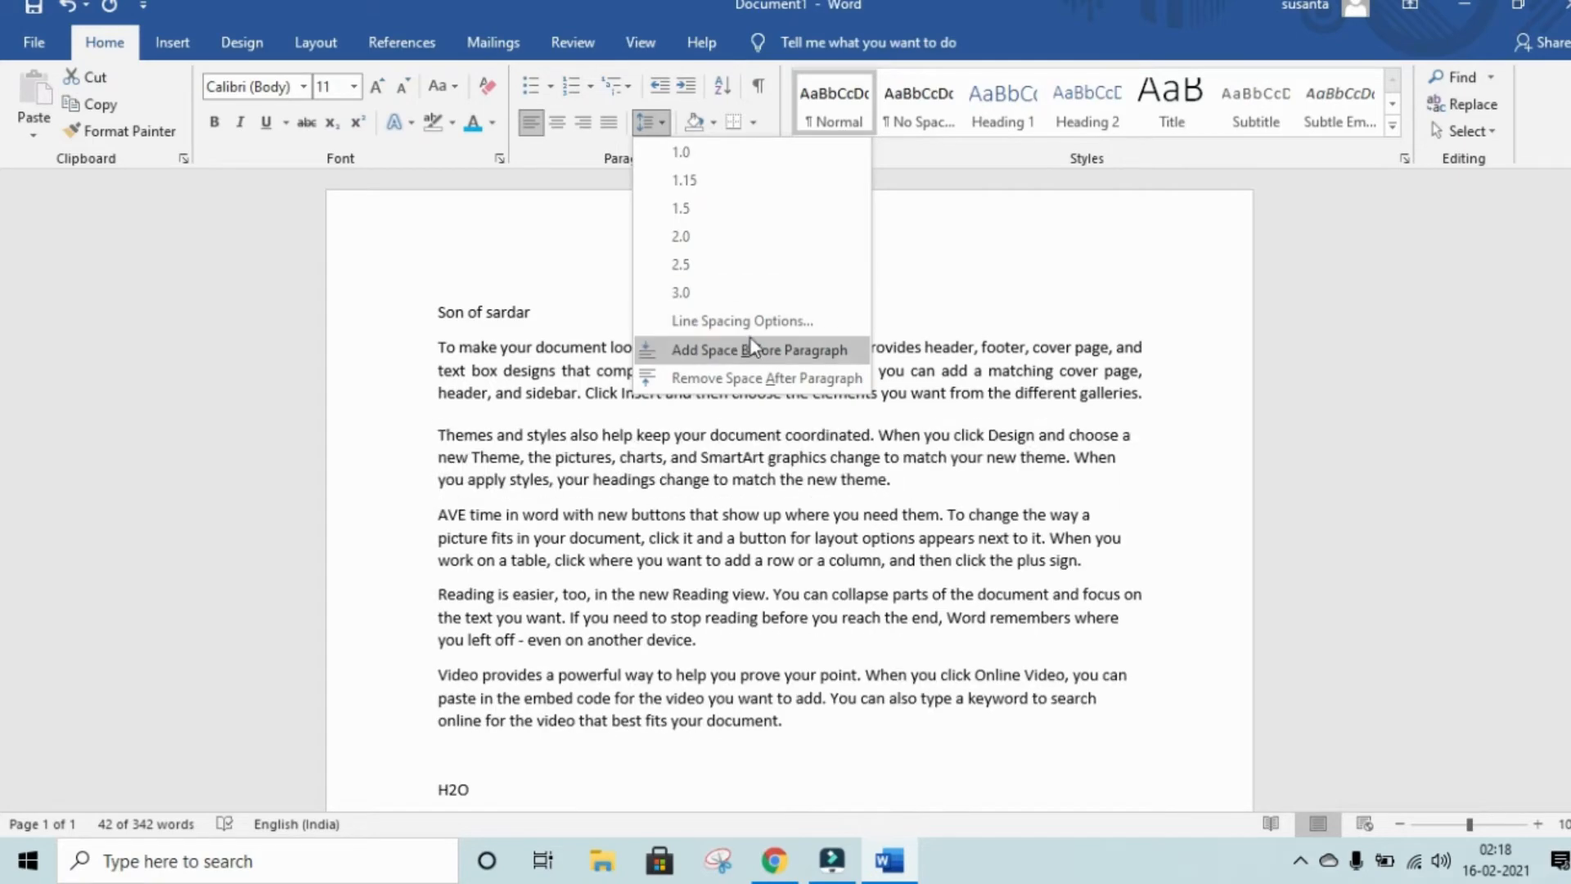
left_click(750, 327)
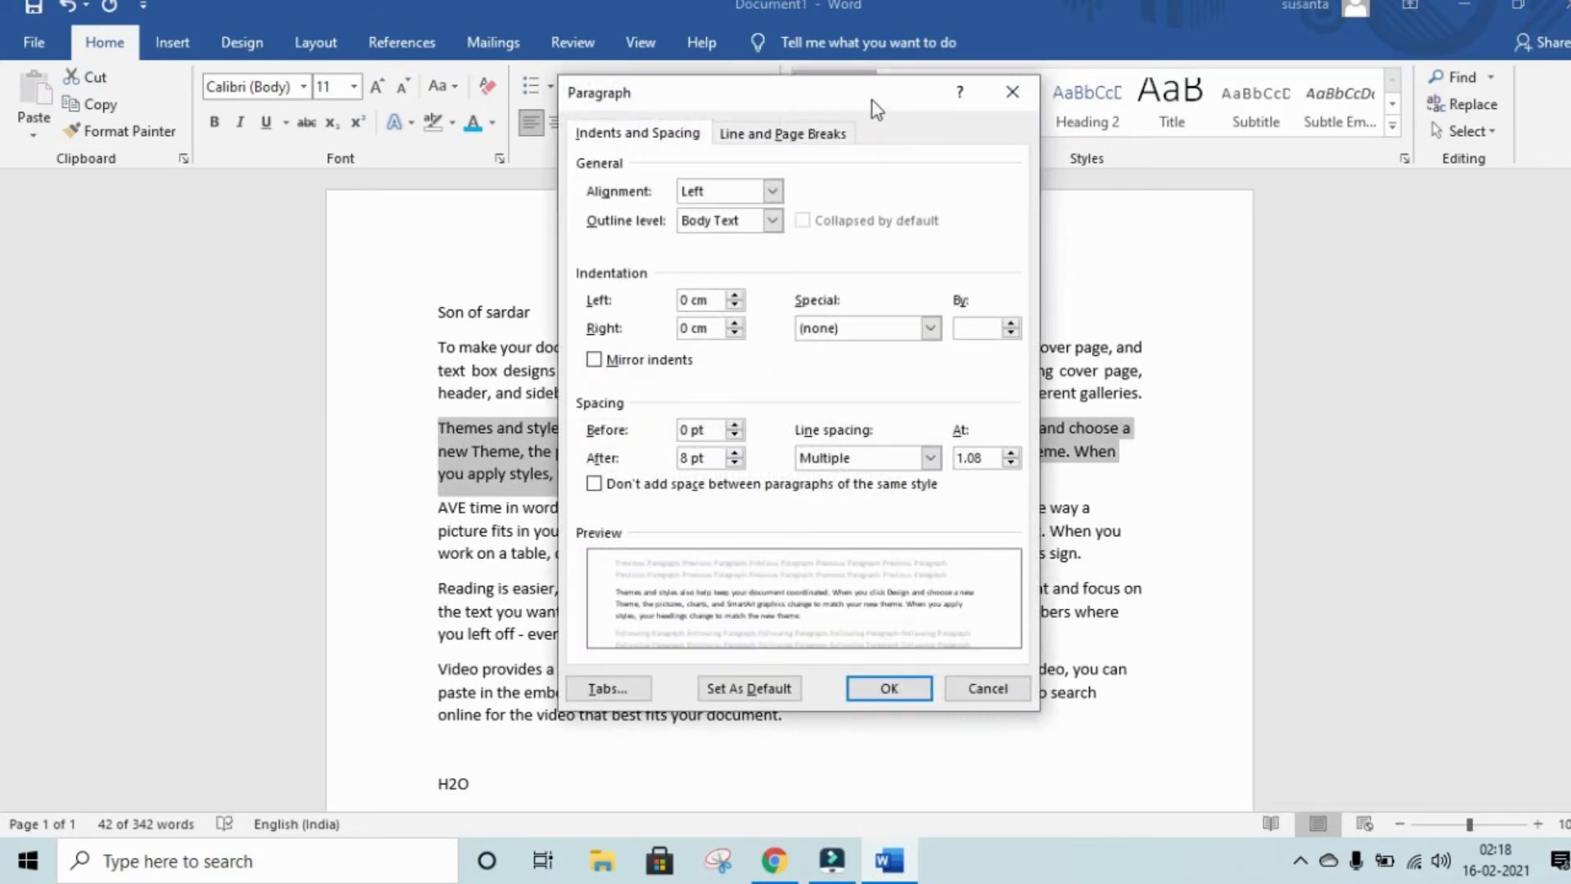
left_click_drag(836, 94, 1290, 145)
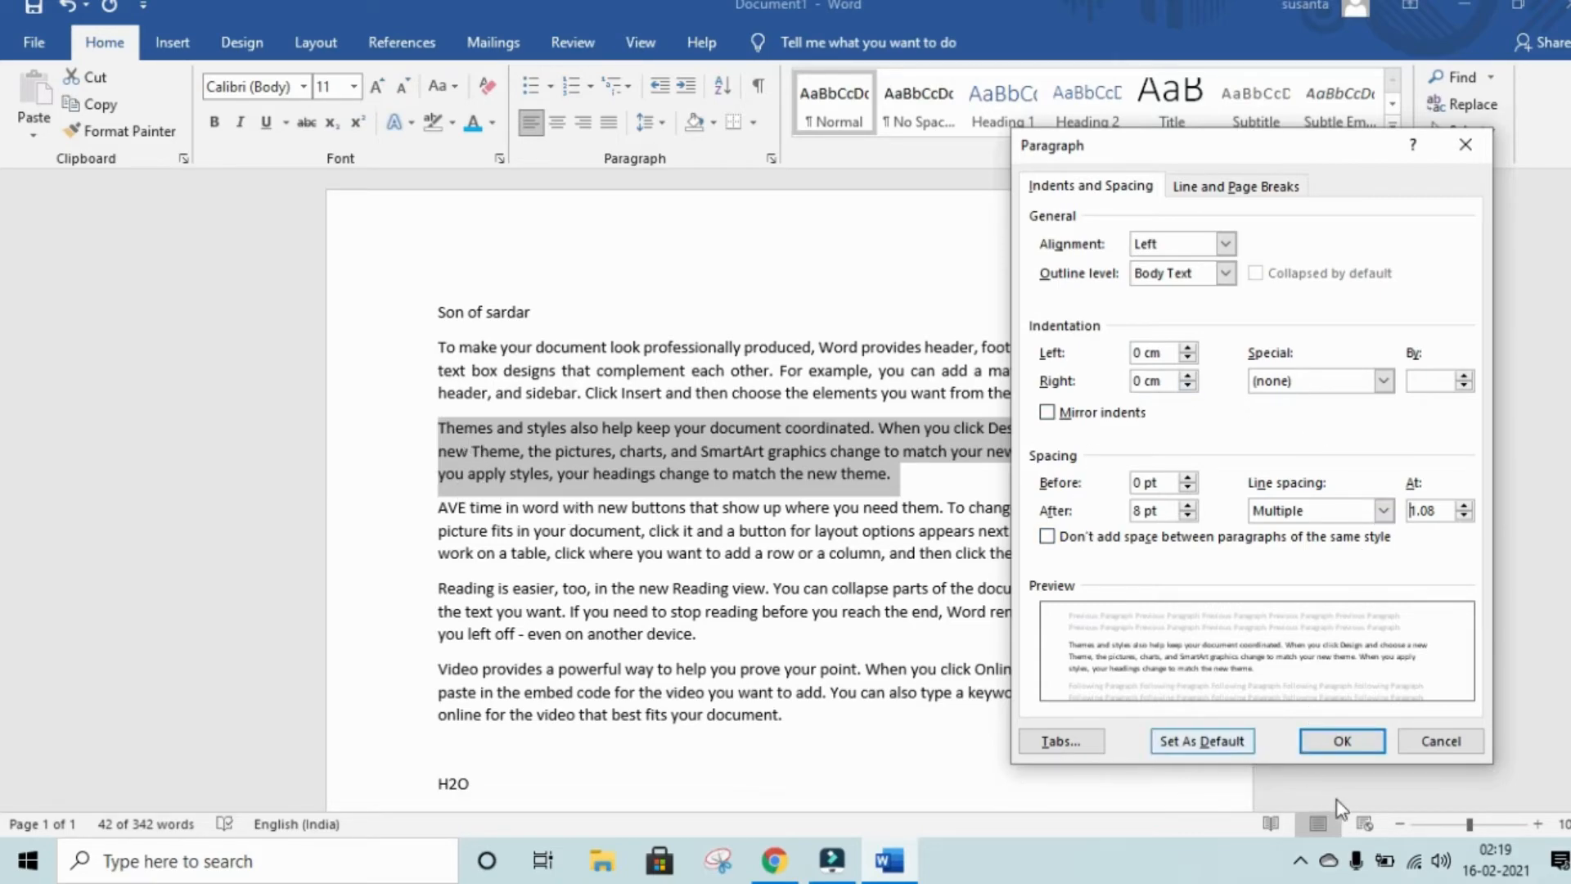
left_click(1356, 741)
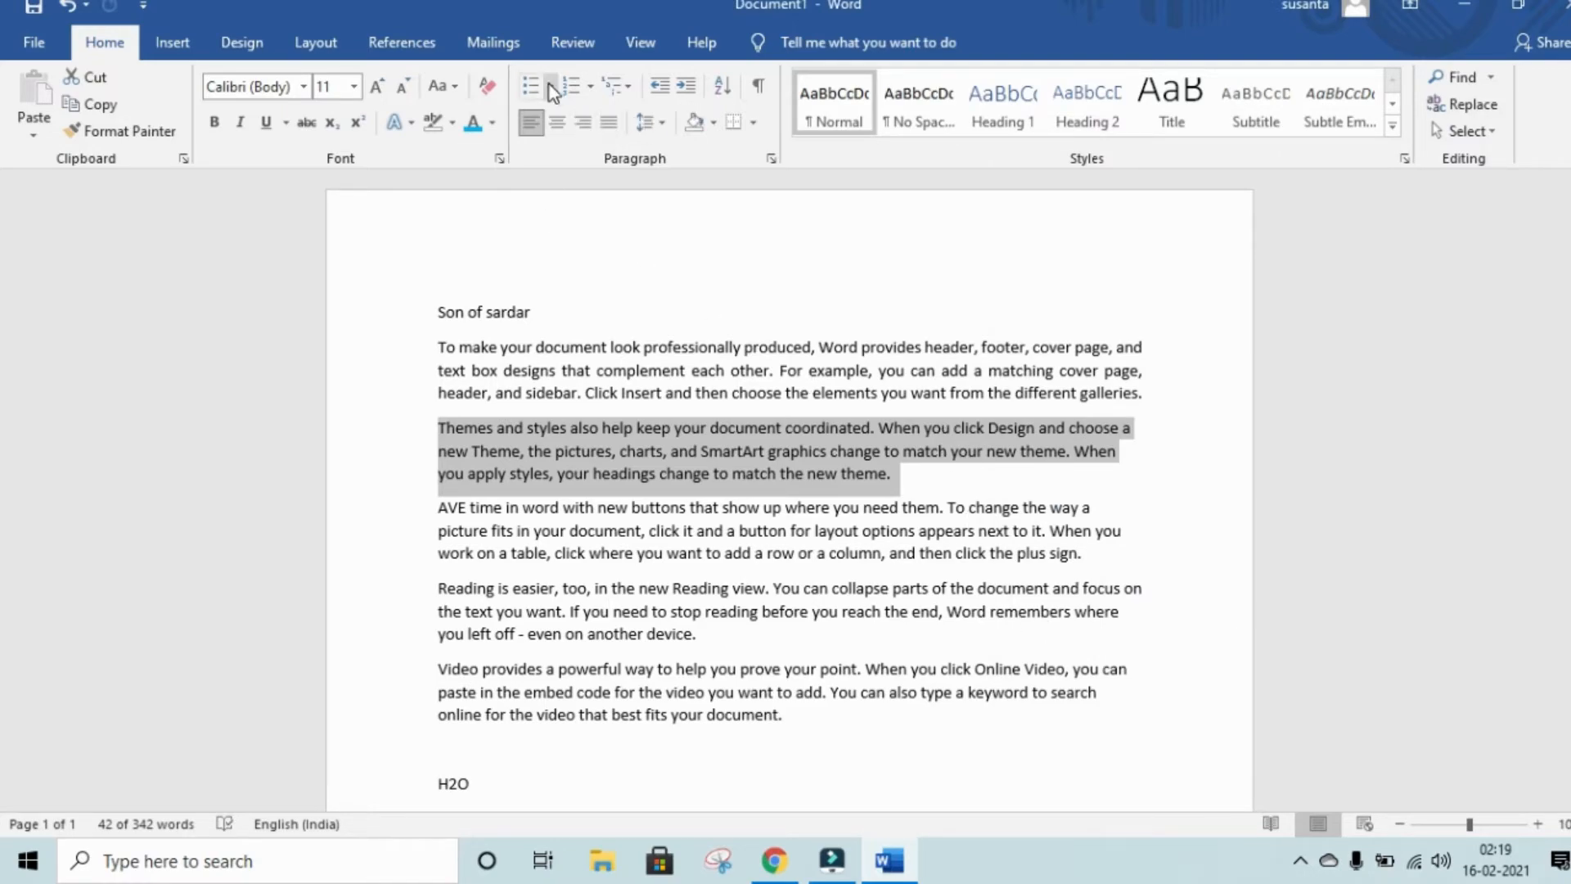
- Apply the standard purple paragraph shading to all text from the "Son of sardar" title down to the H2O line
left_click(714, 125)
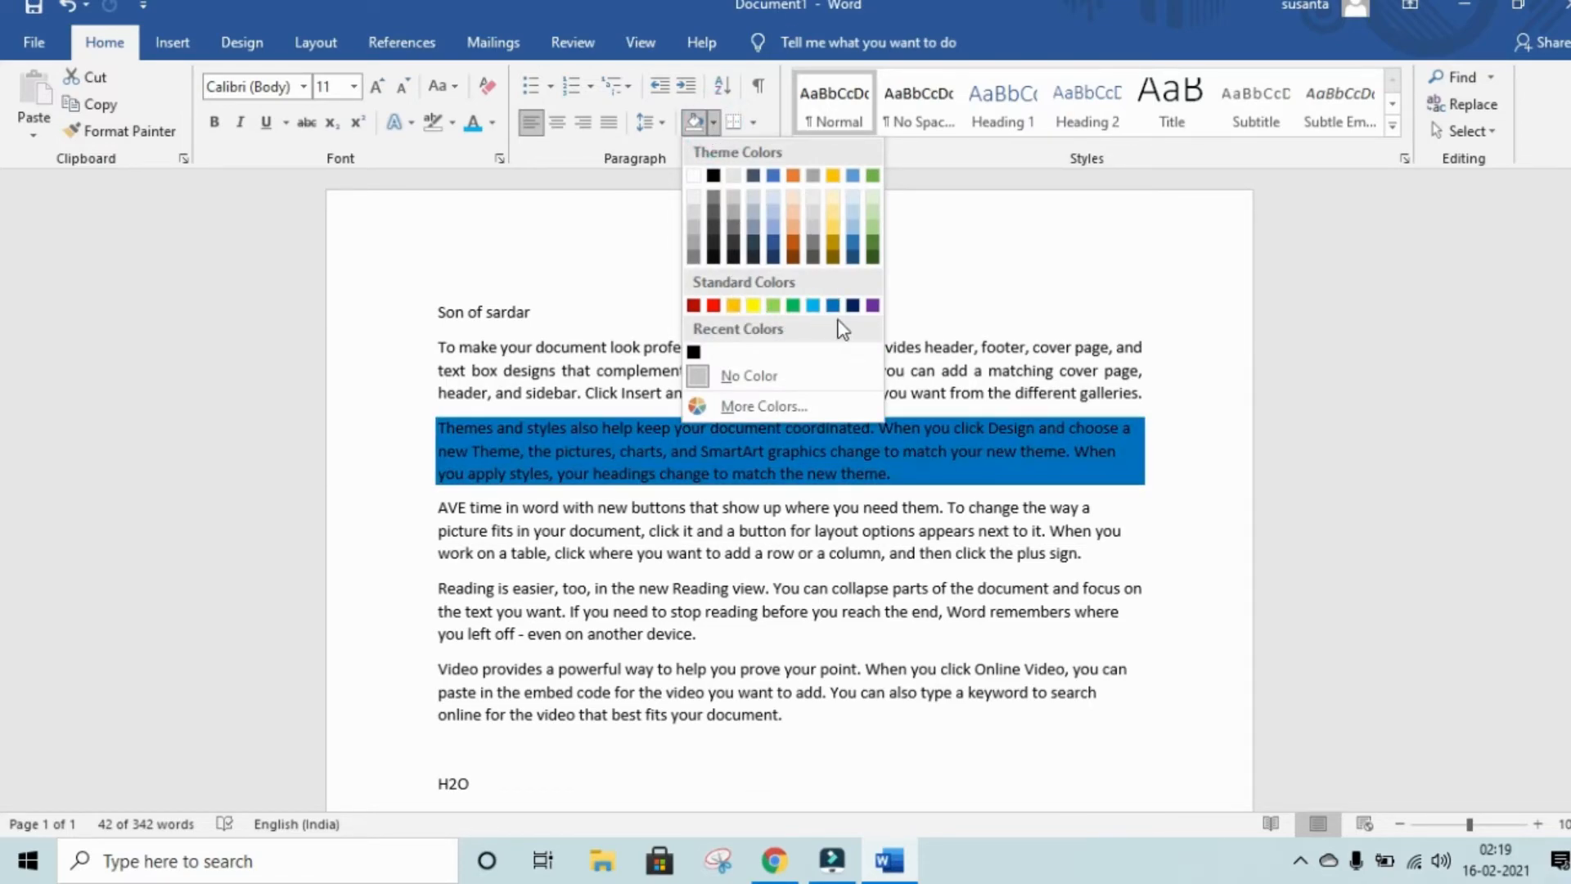
left_click(551, 281)
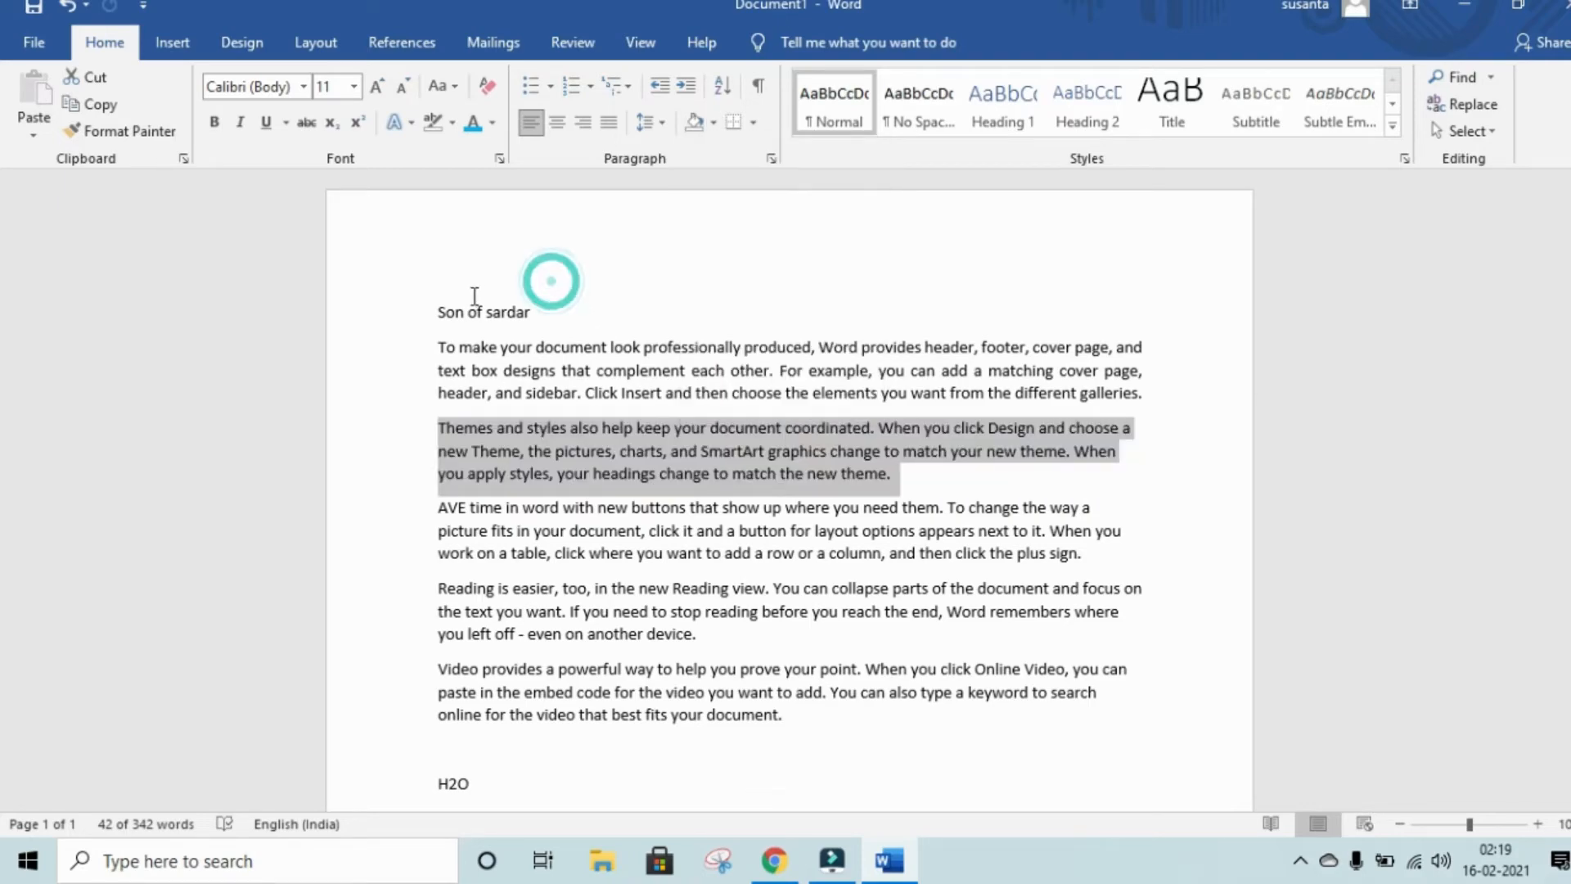
mouse_move(442, 303)
left_mouse_down()
mouse_move(1006, 765)
mouse_move(1023, 799)
left_mouse_up()
left_click(714, 122)
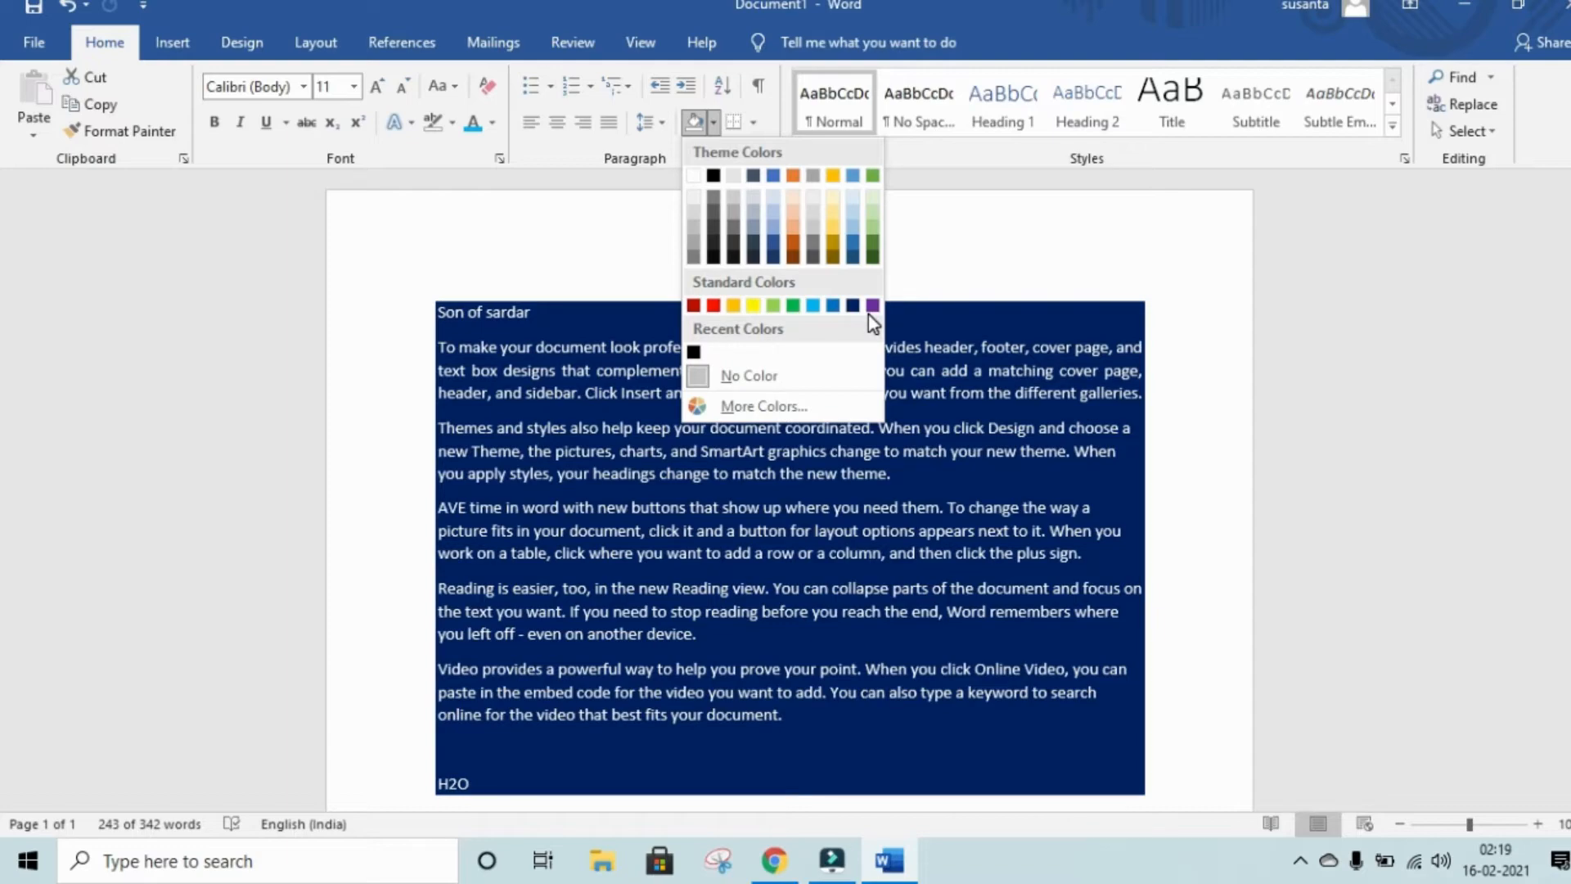
left_click(872, 310)
left_click(753, 233)
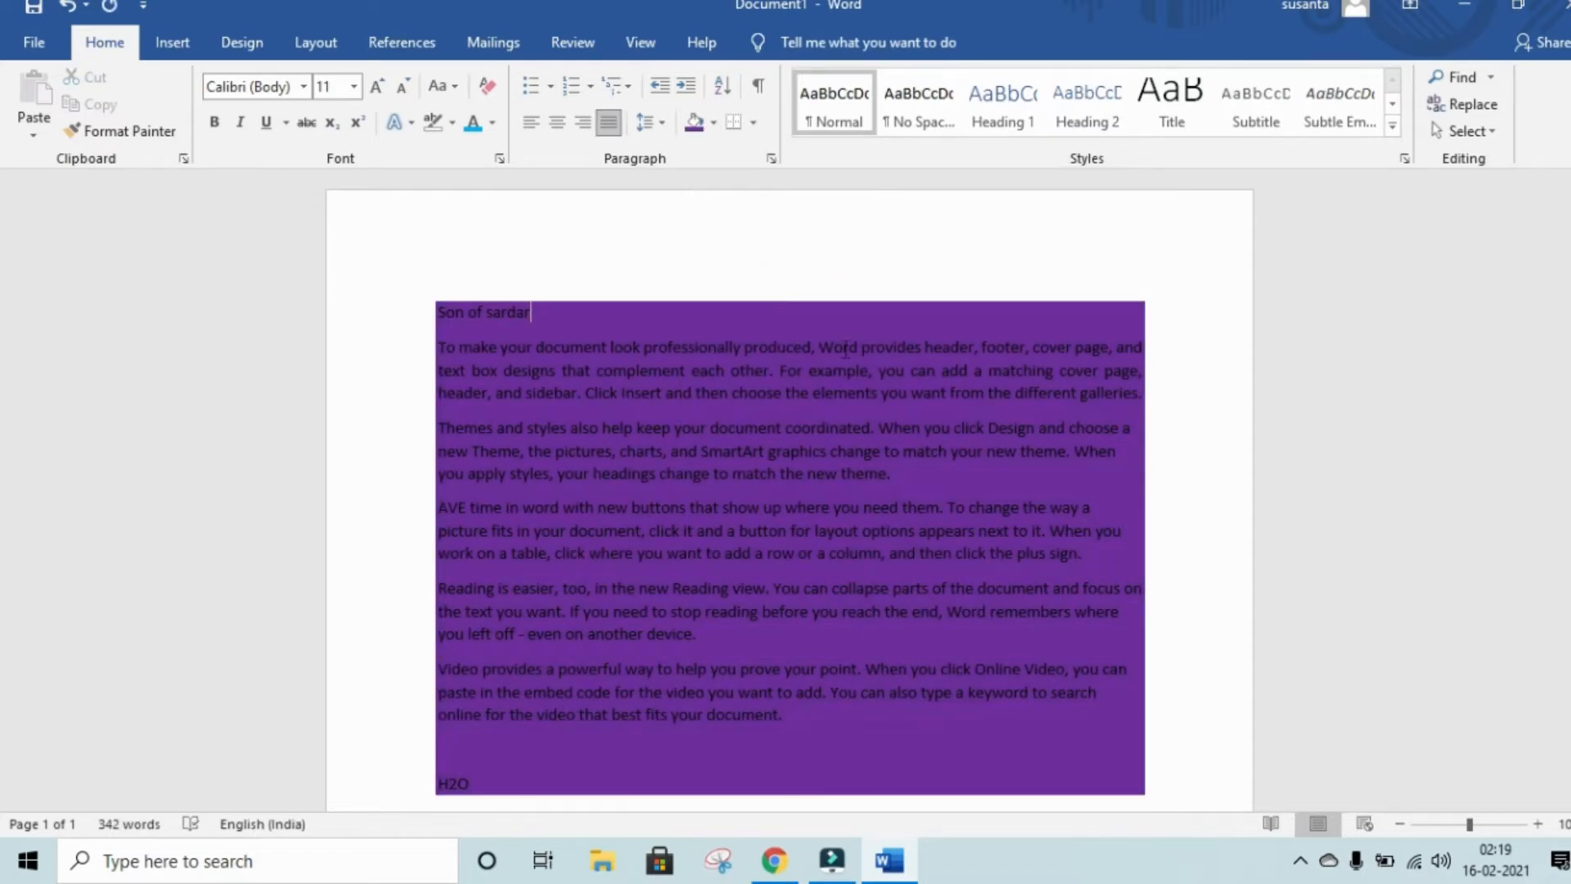
- Remove the purple shading from the "Son of sardar" title line
left_click(711, 125)
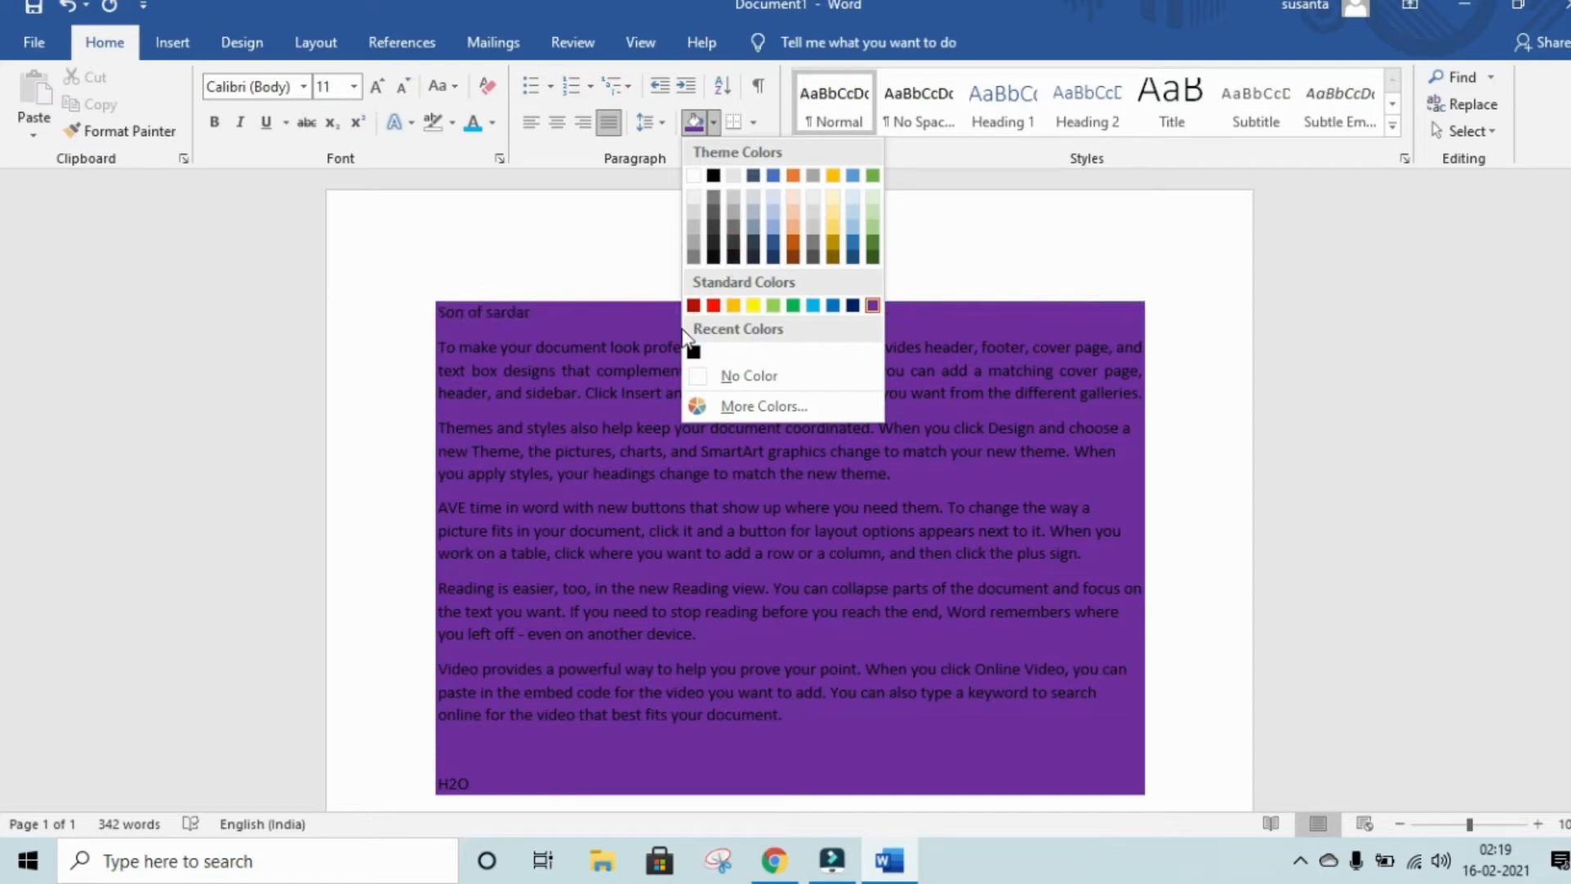
left_click(1117, 215)
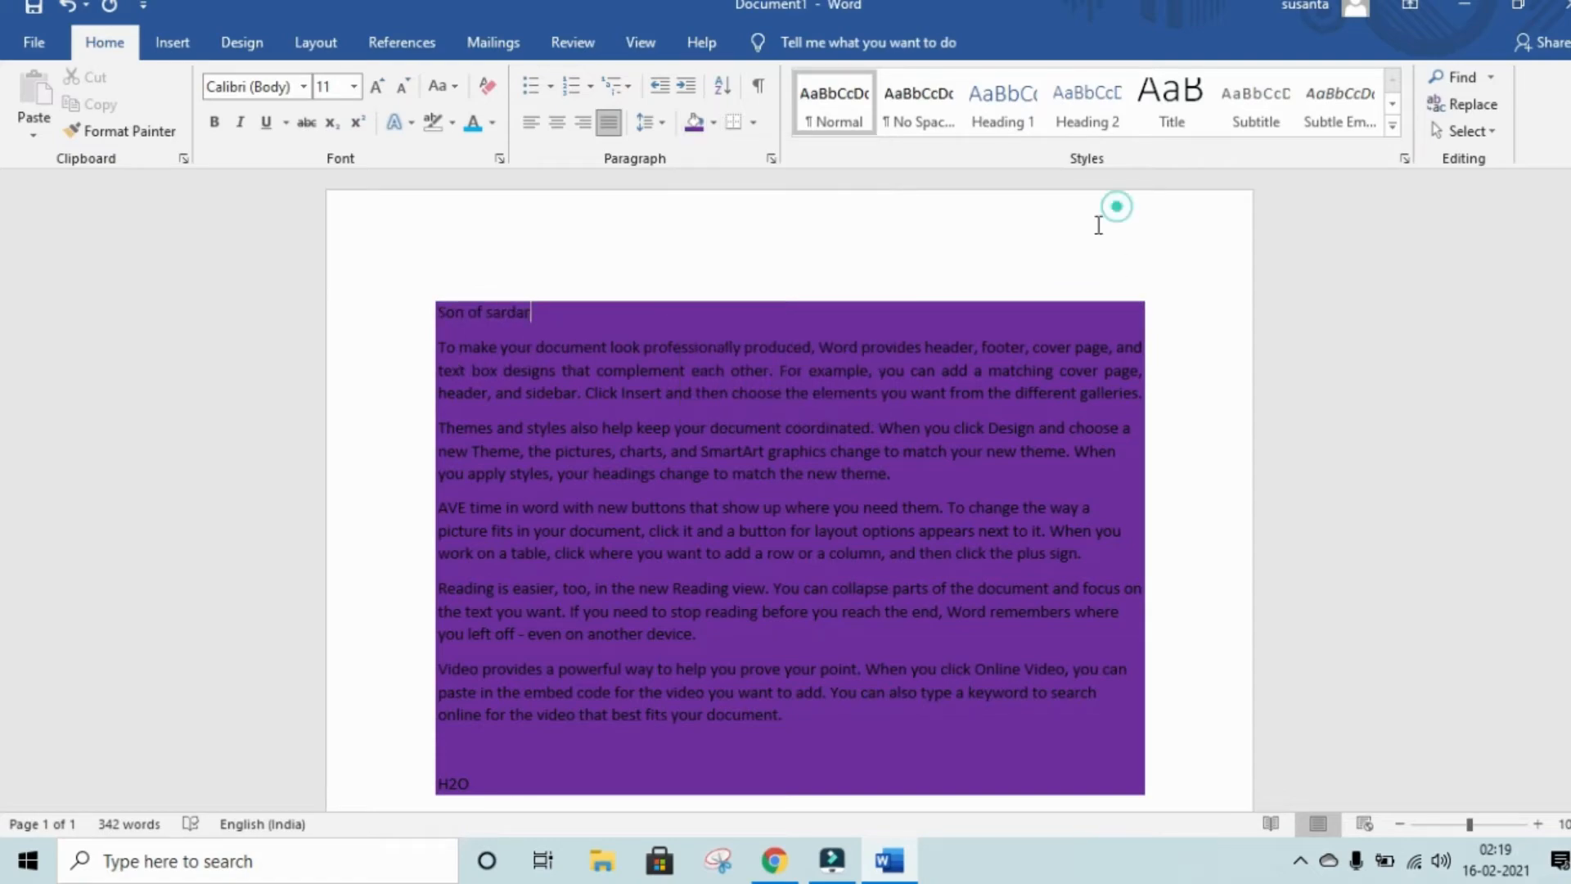
left_click(376, 309)
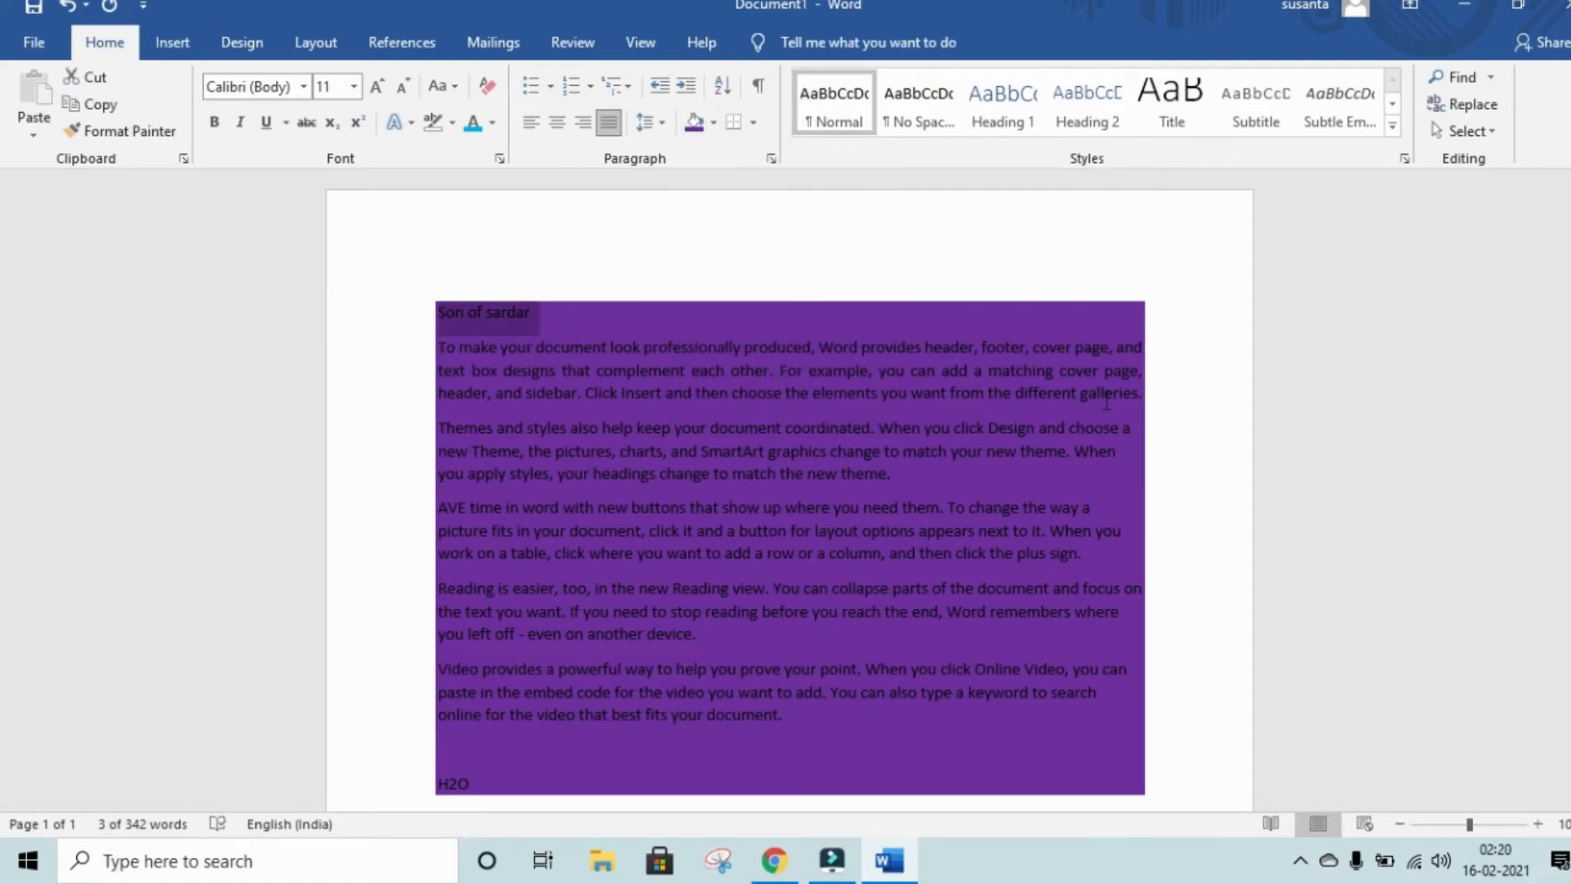
left_click(714, 122)
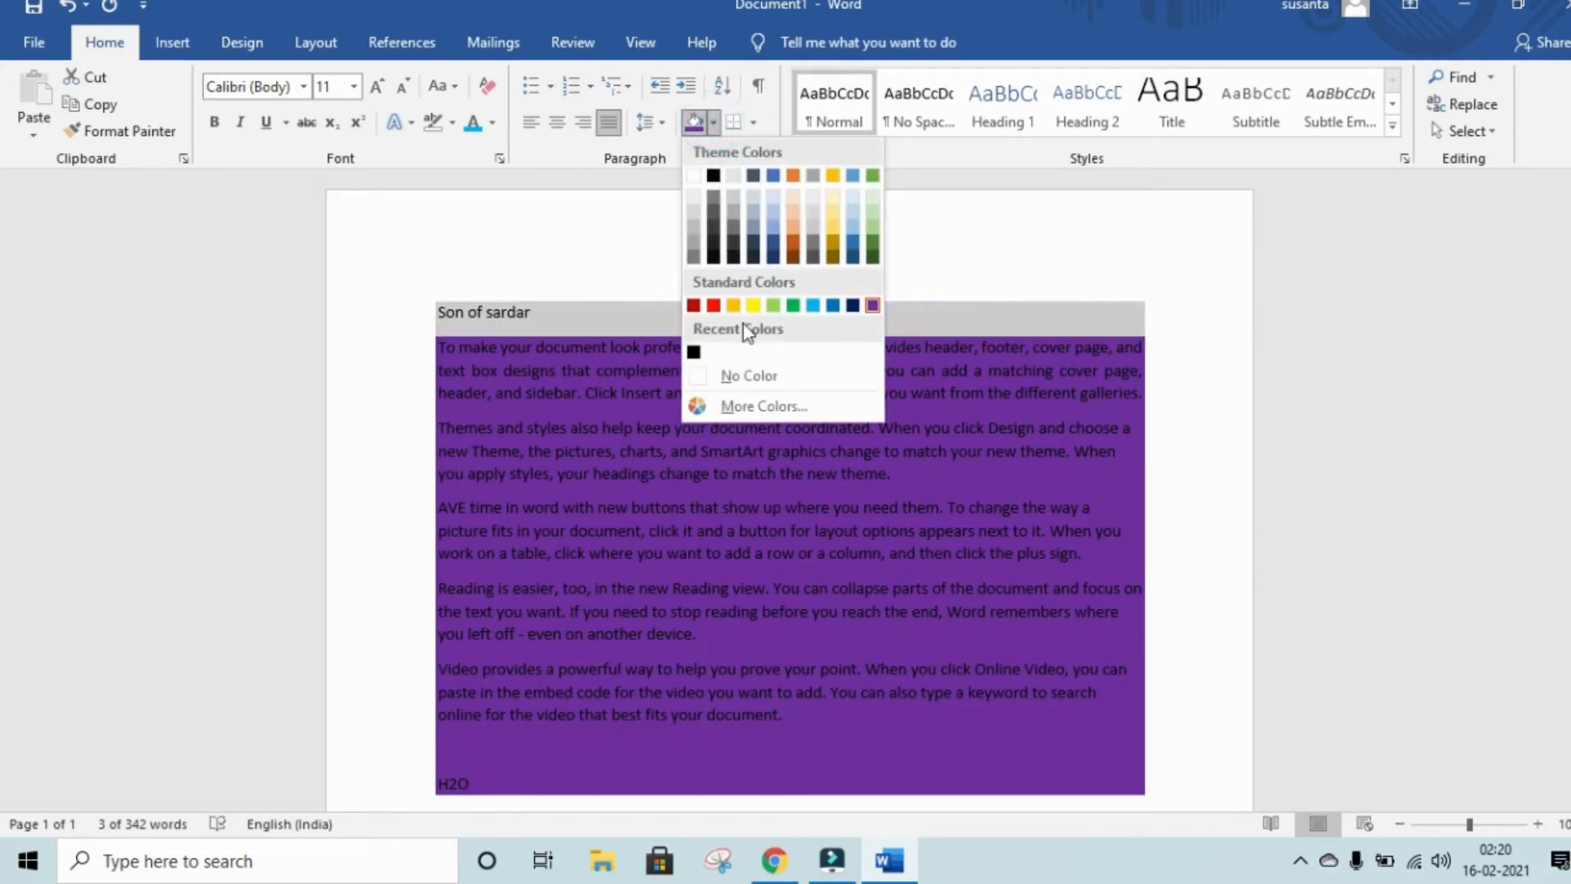
left_click(765, 375)
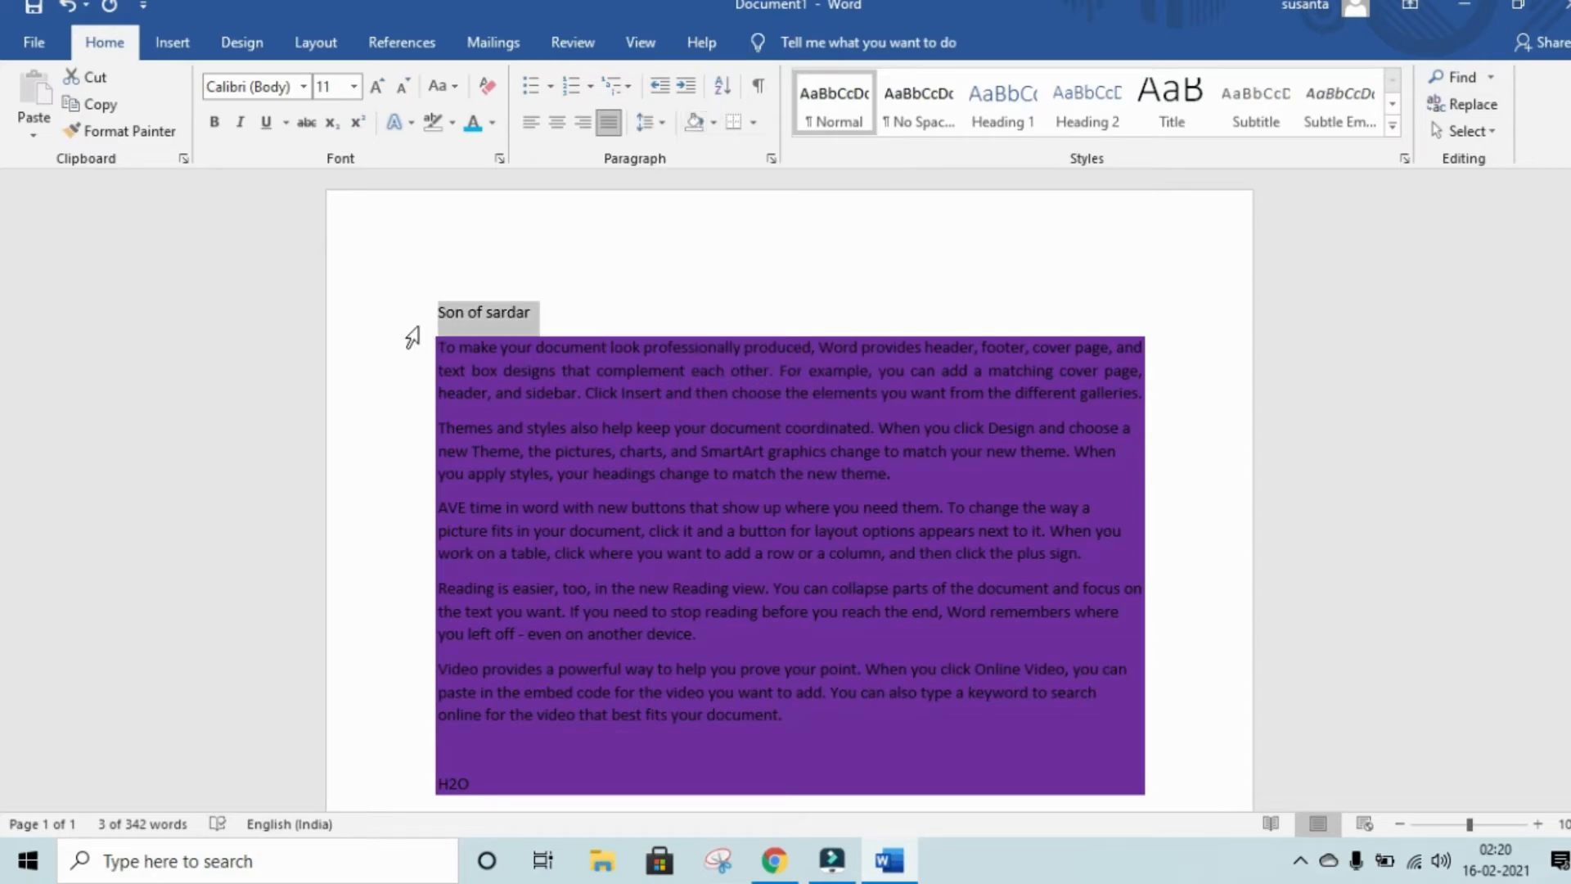
- Set the shading of all text from the title down to the H2O line to No Color
mouse_move(413, 321)
left_mouse_down()
mouse_move(741, 772)
mouse_move(799, 810)
left_mouse_up()
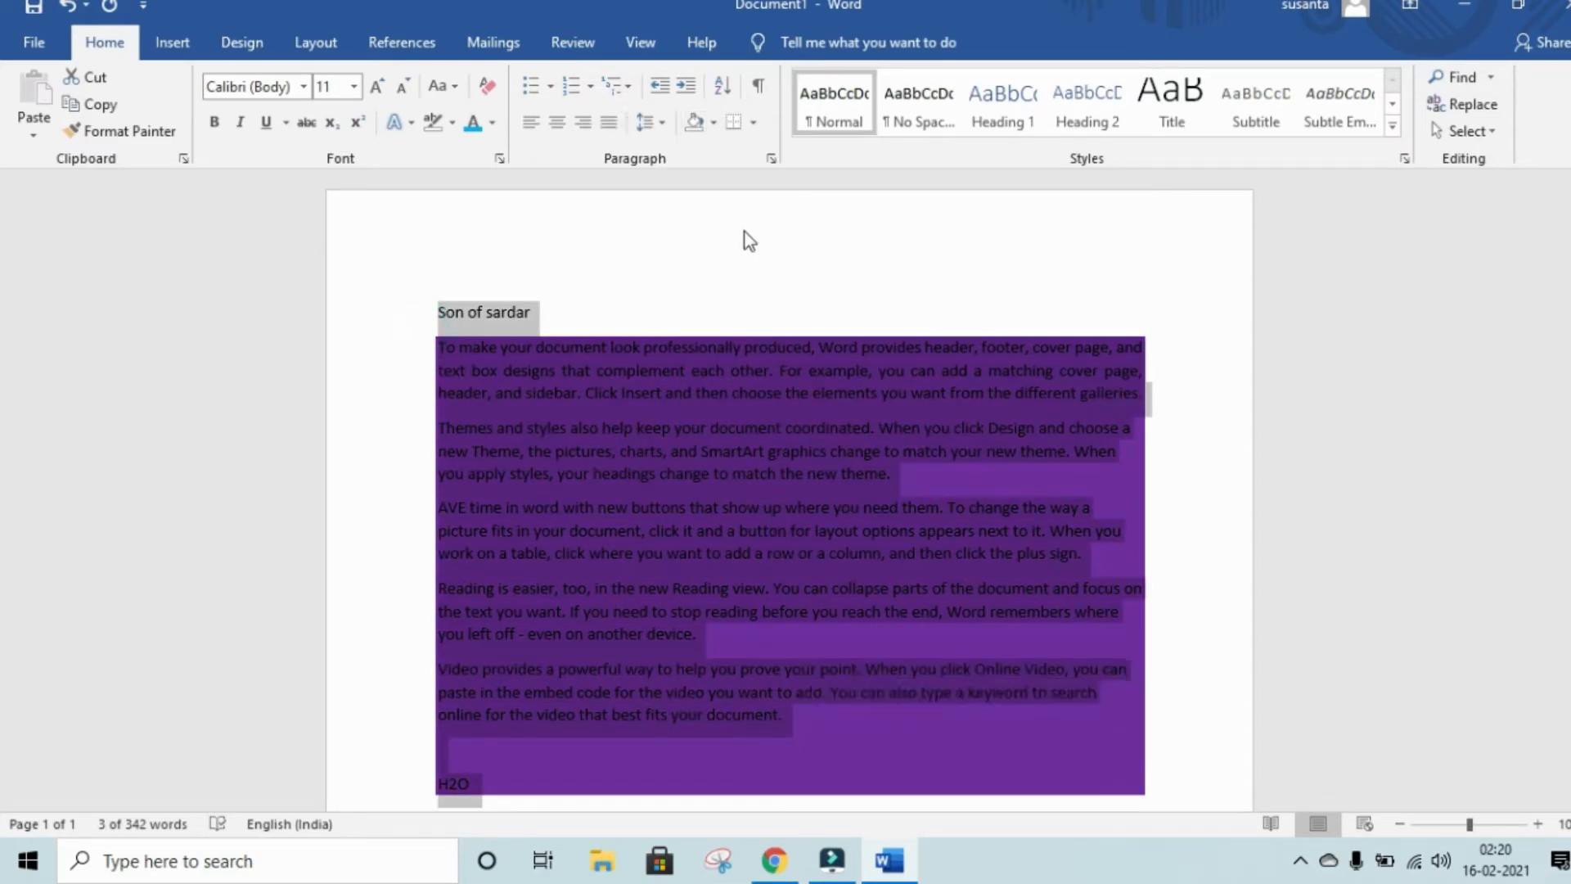
left_click(713, 122)
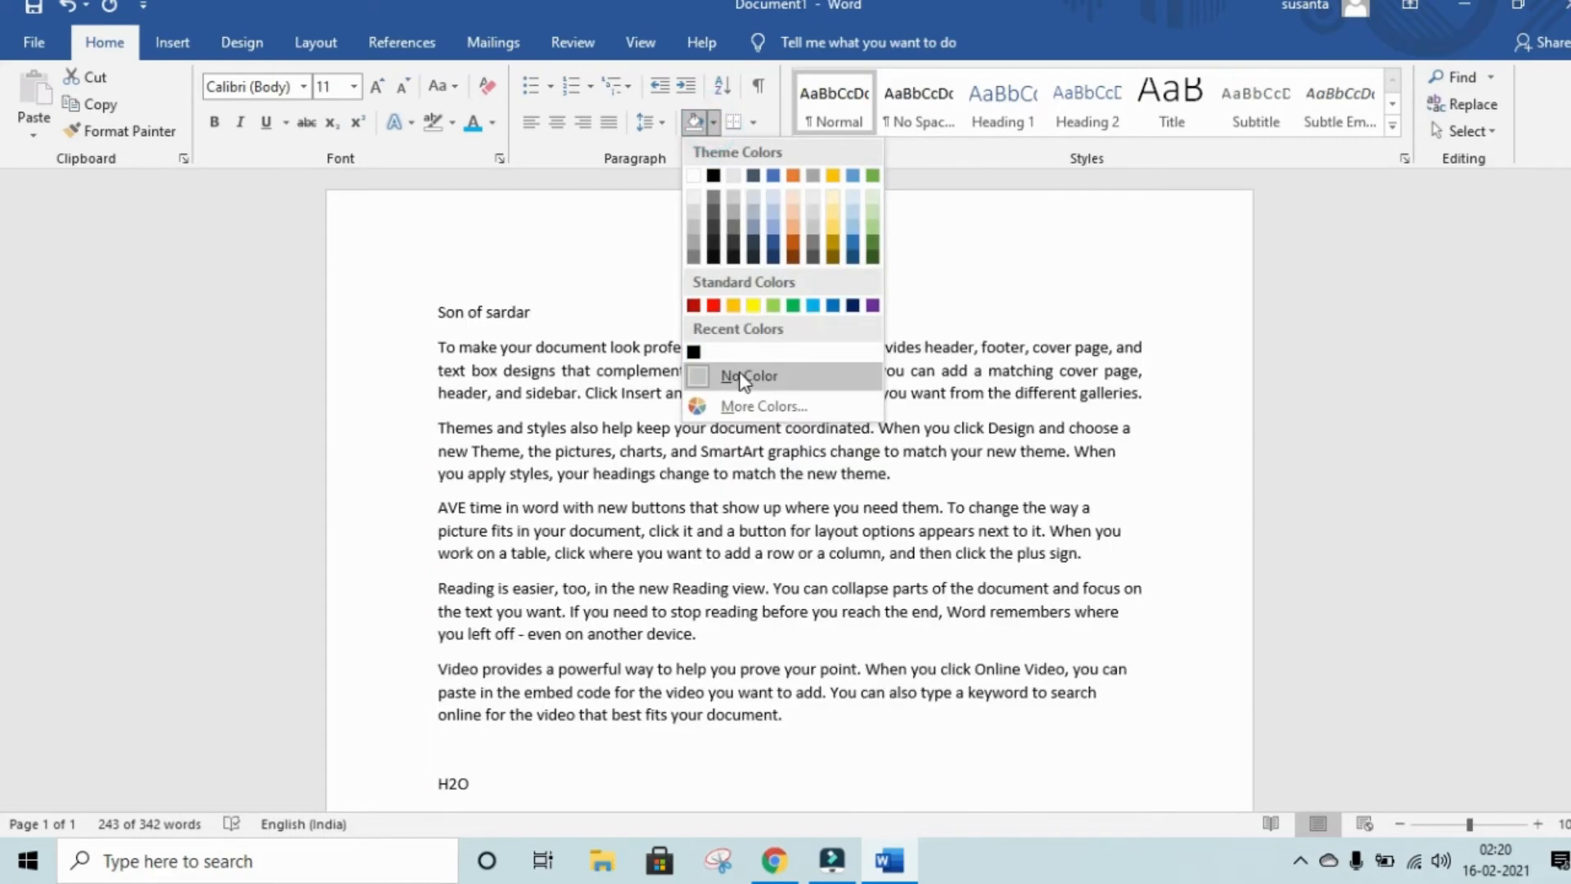
left_click(741, 375)
left_click(759, 208)
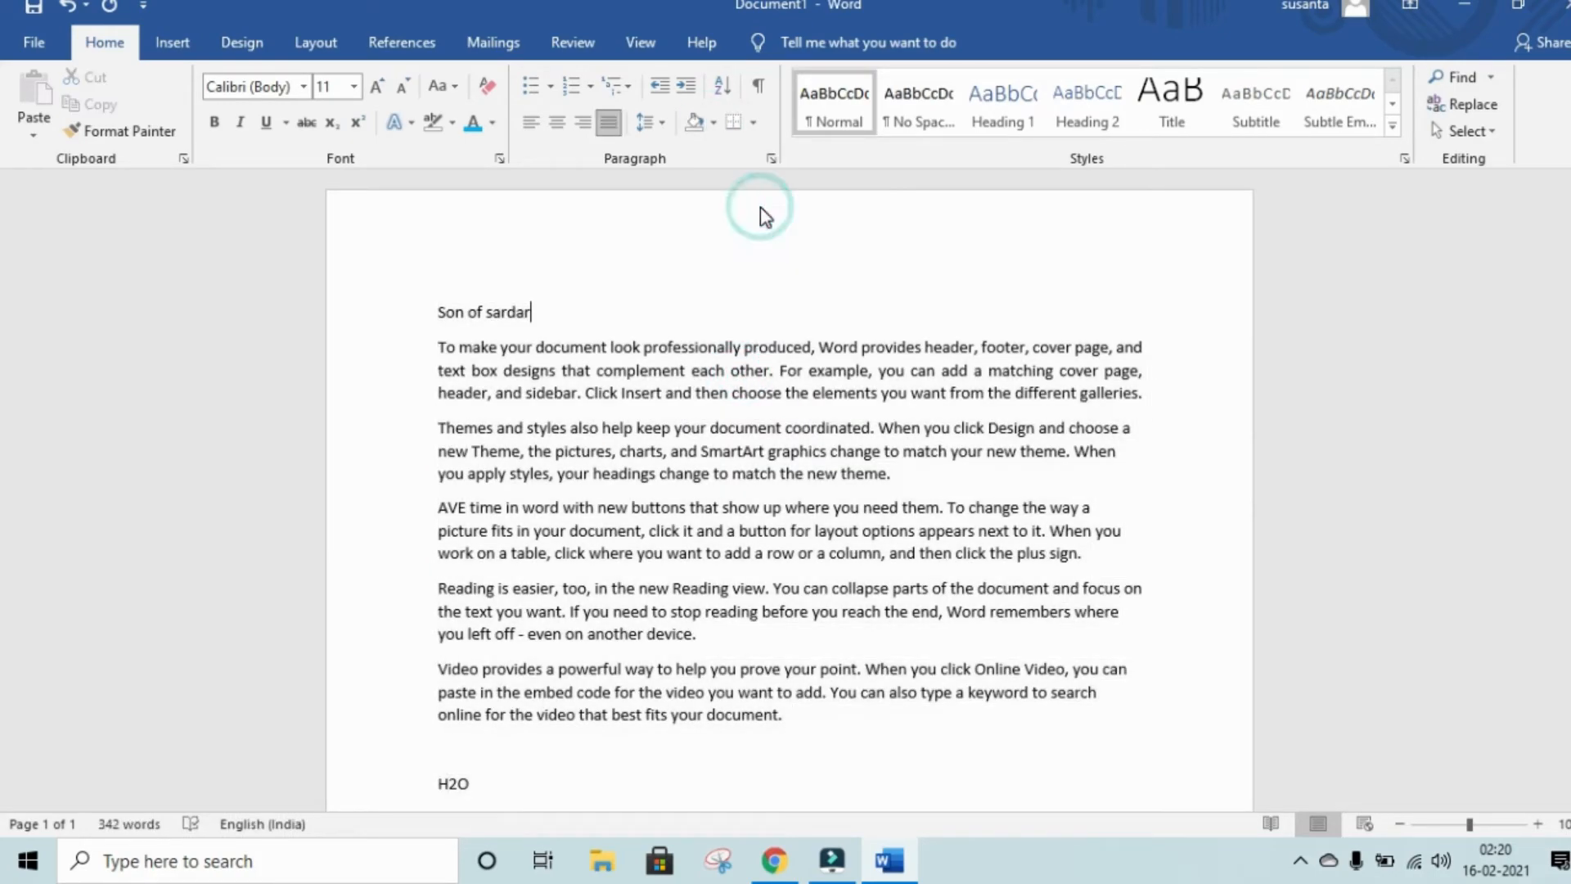
left_click(750, 127)
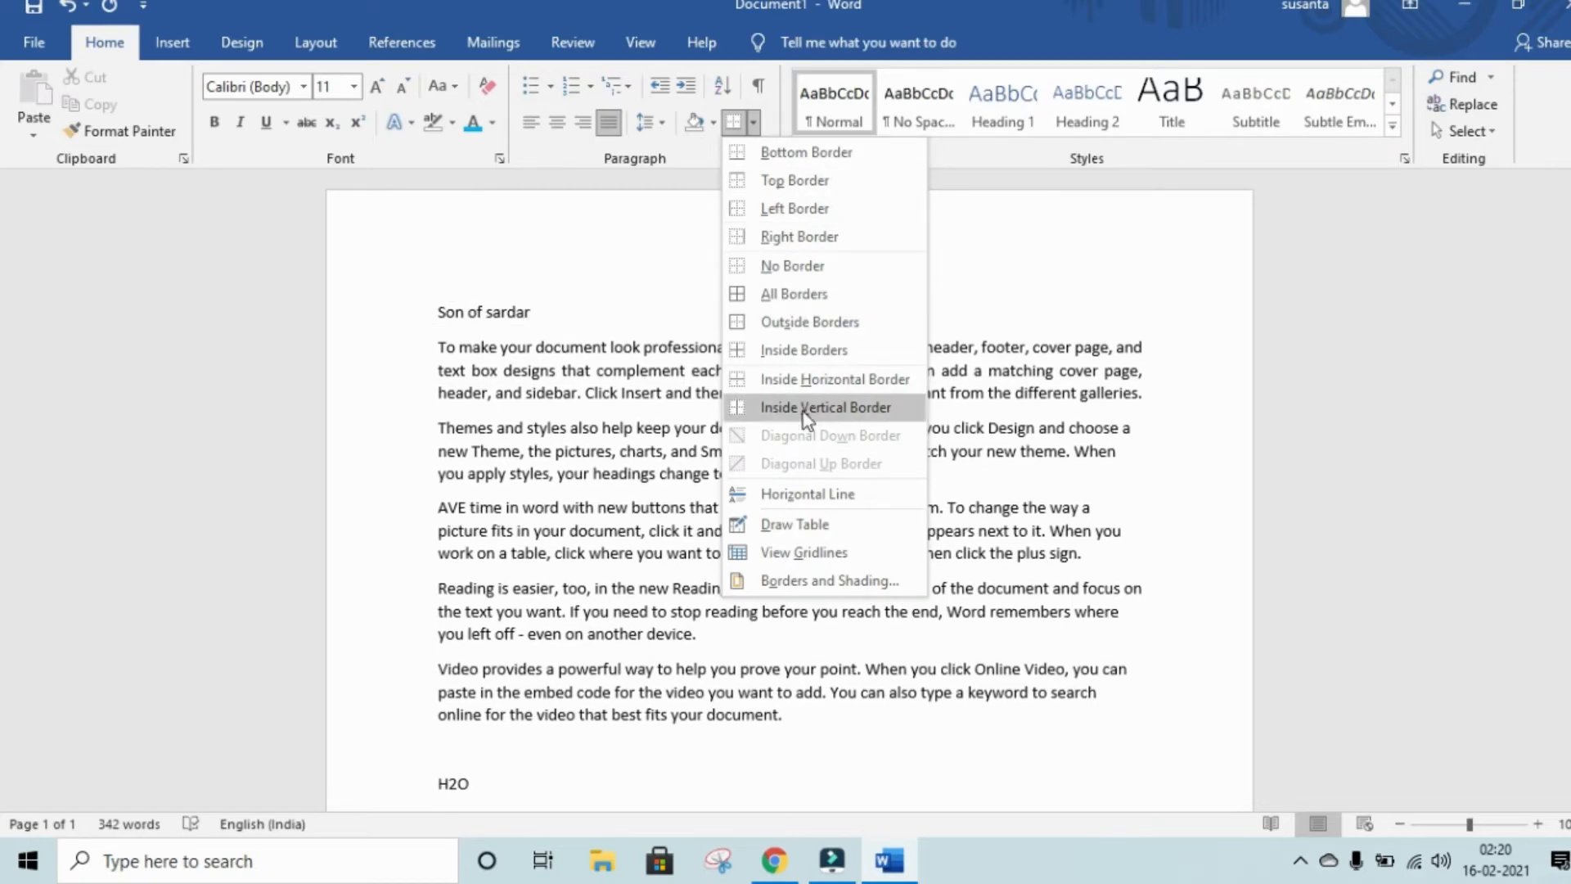
left_click(976, 275)
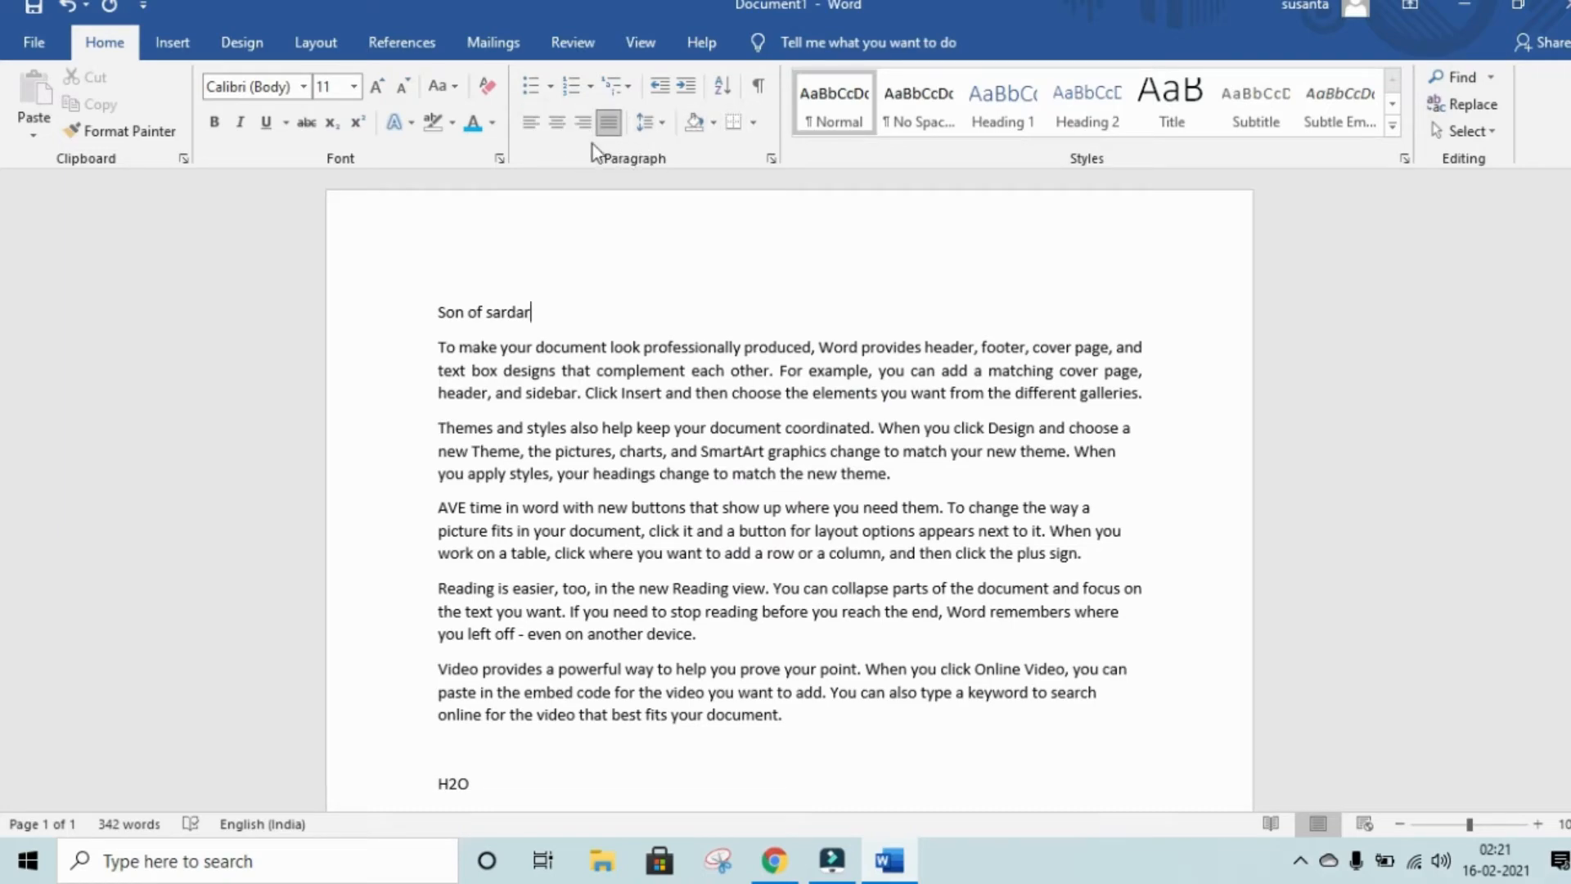
- Give the paragraph beginning "To make your document" the four-diamond bullet
left_click(549, 87)
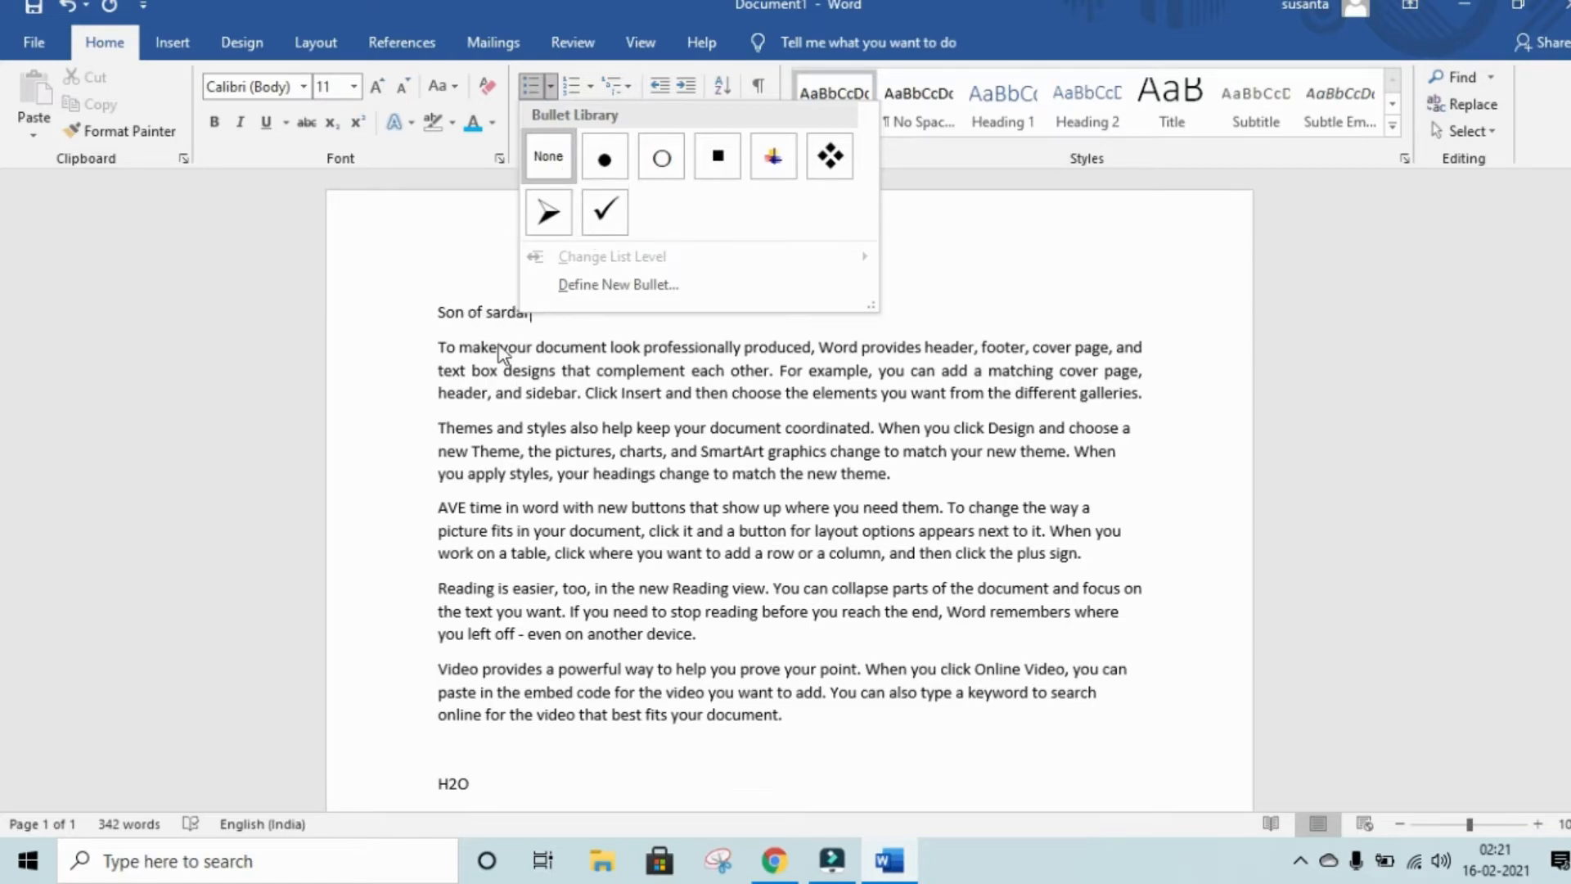
left_click(440, 346)
left_click_drag(441, 347, 1141, 401)
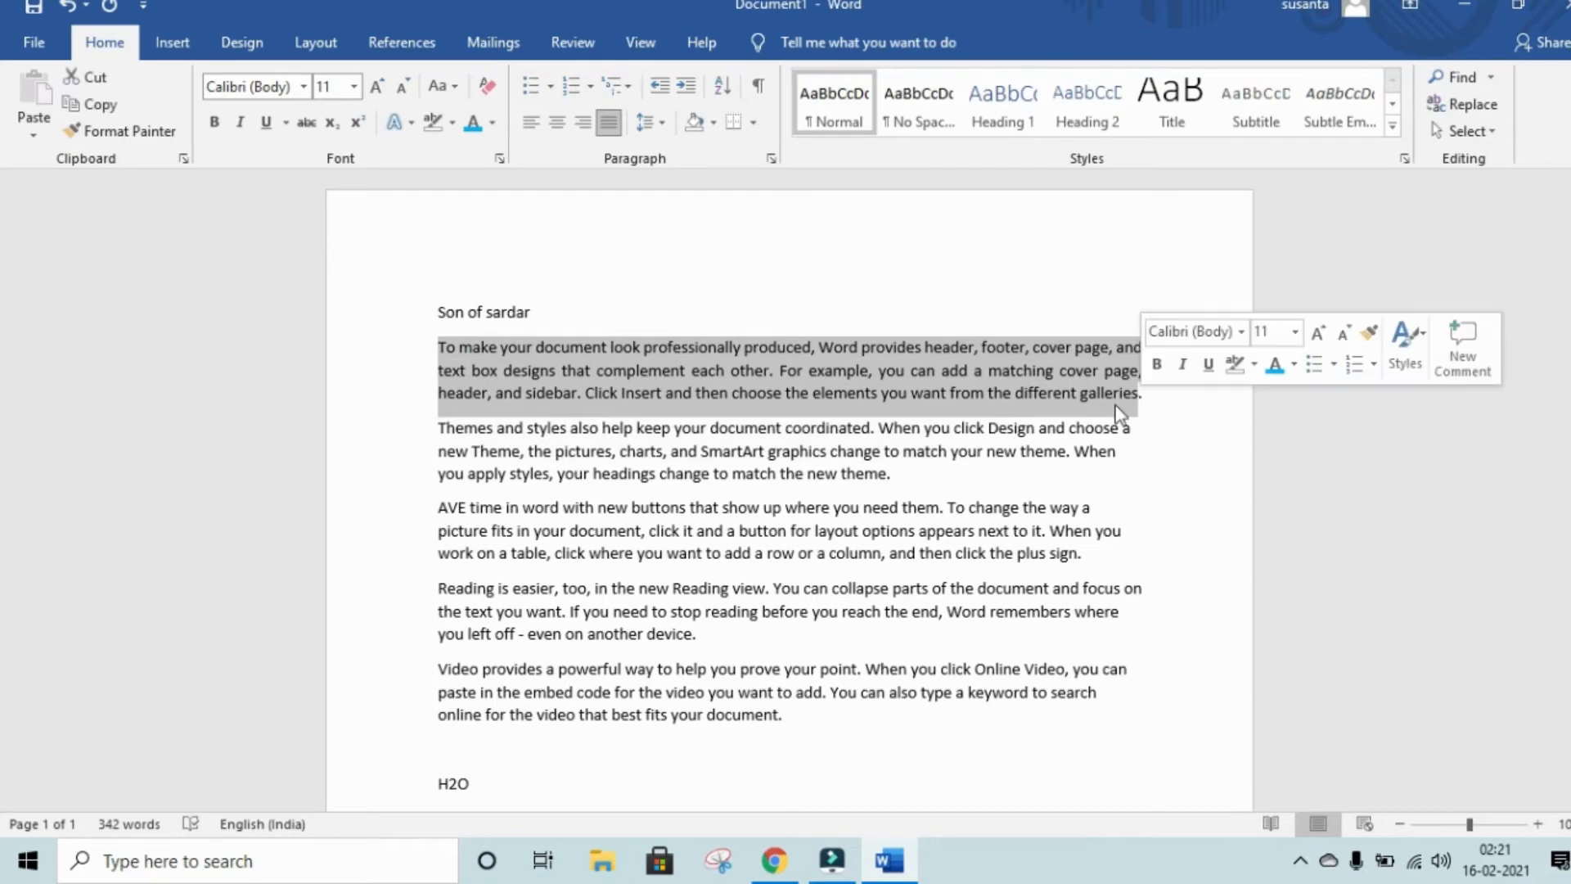
left_click(550, 86)
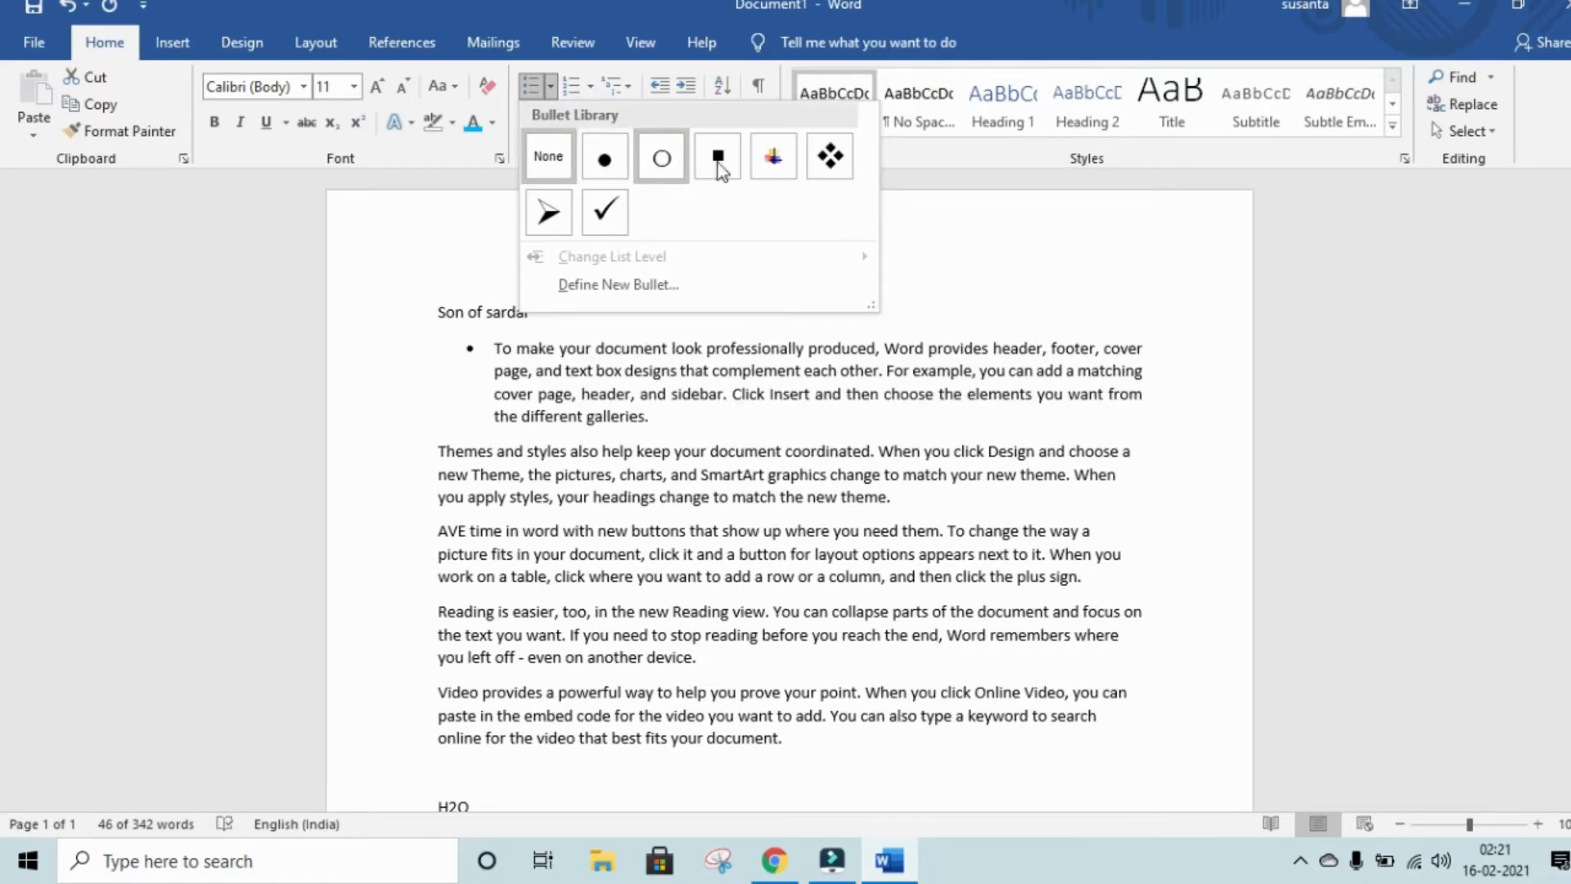
left_click(826, 162)
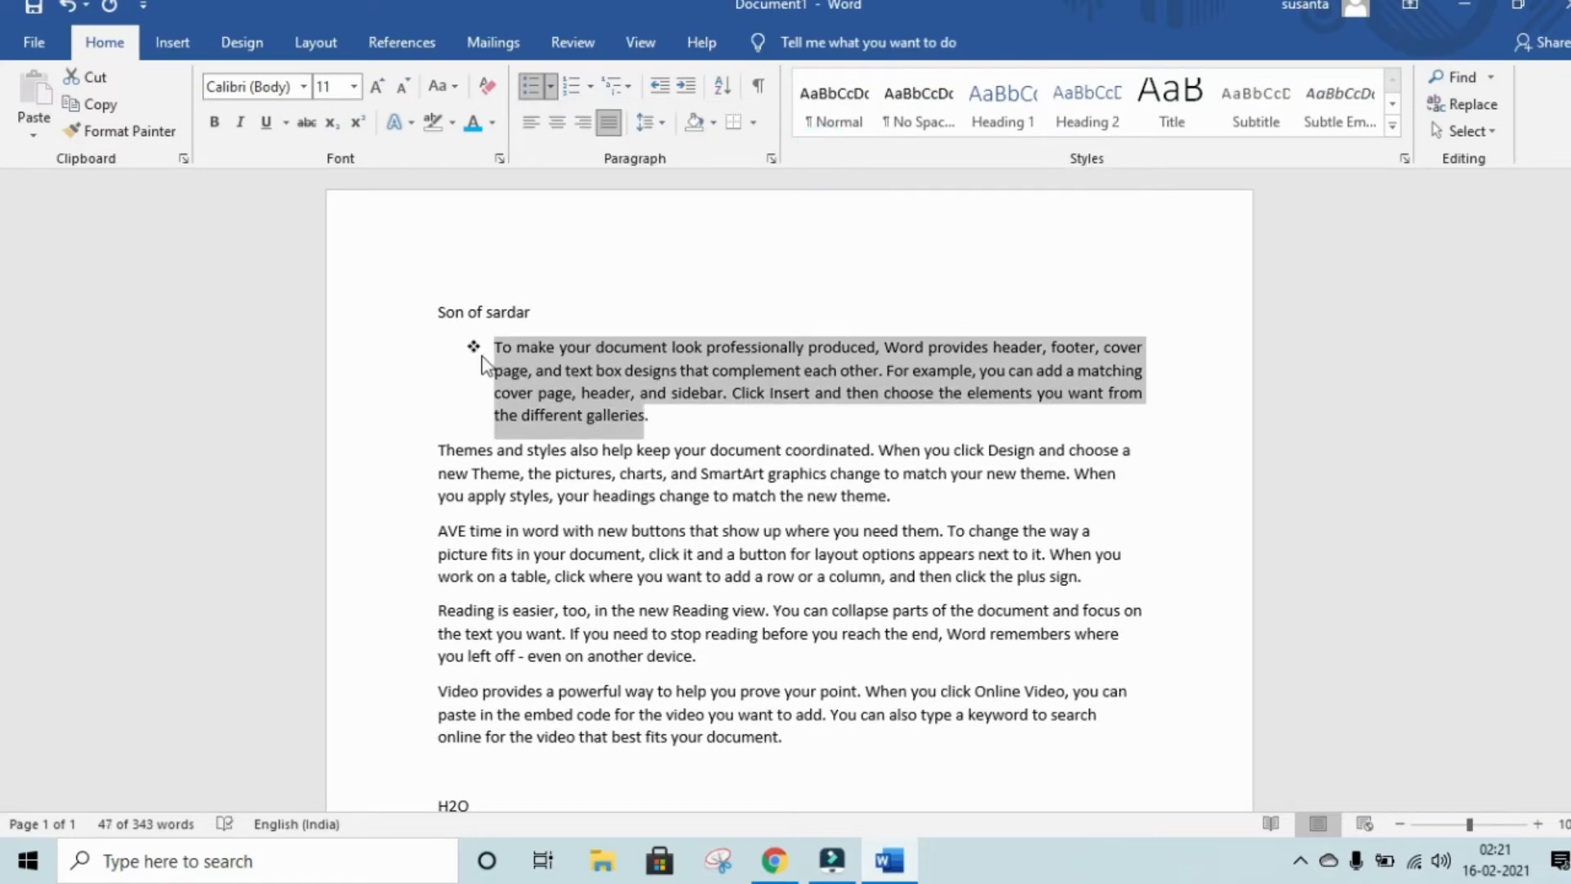
- Give the paragraph beginning "Themes and styles" the hollow circle bullet
left_click_drag(439, 450, 901, 498)
left_click(552, 91)
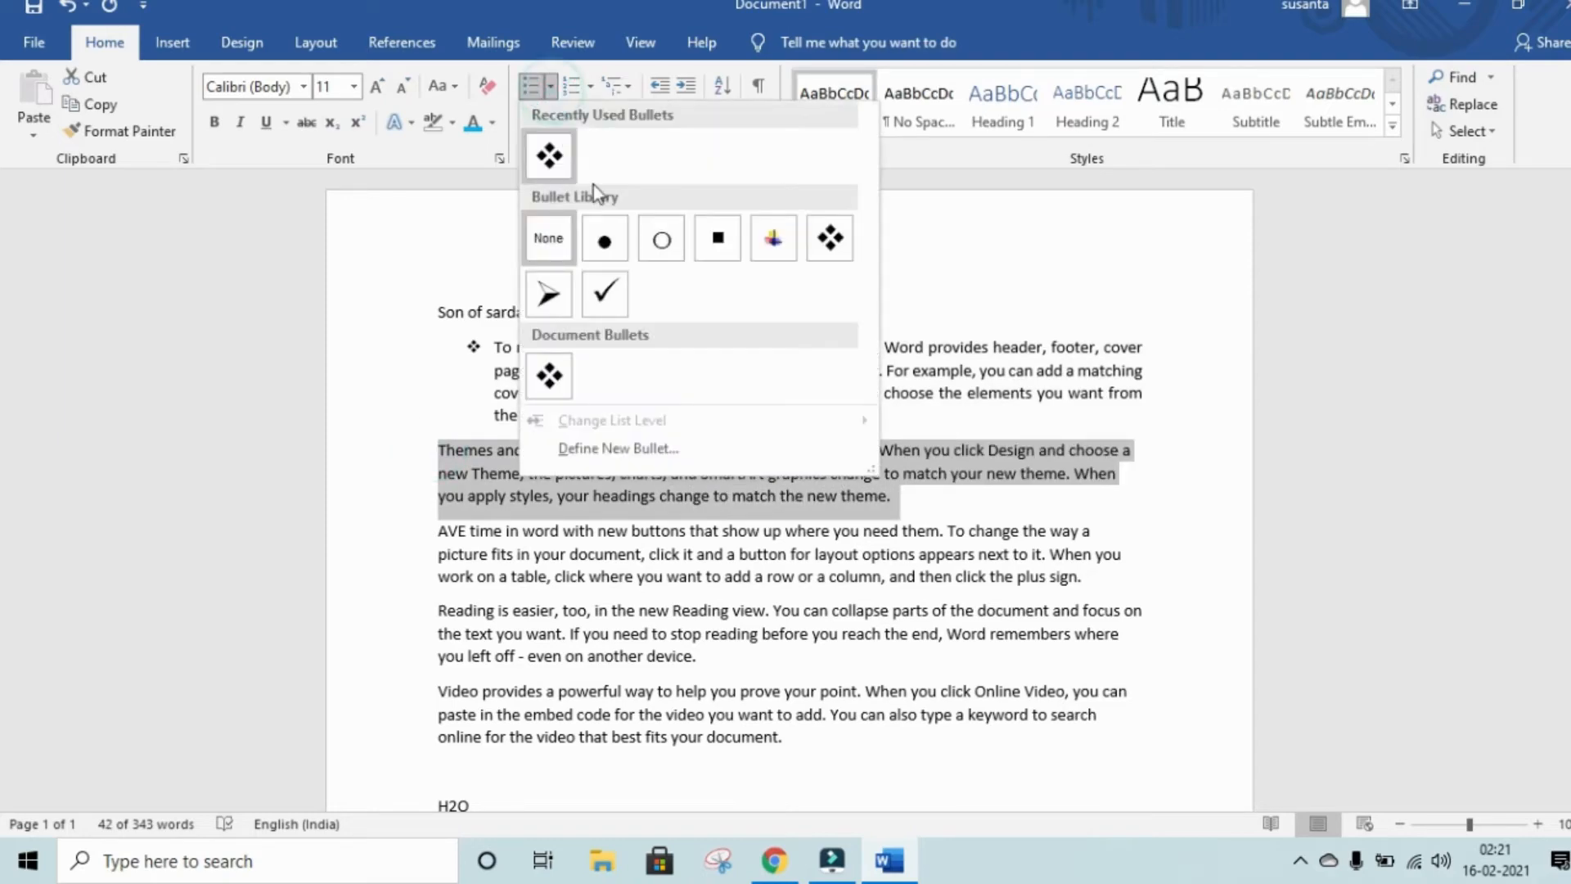
left_click(654, 232)
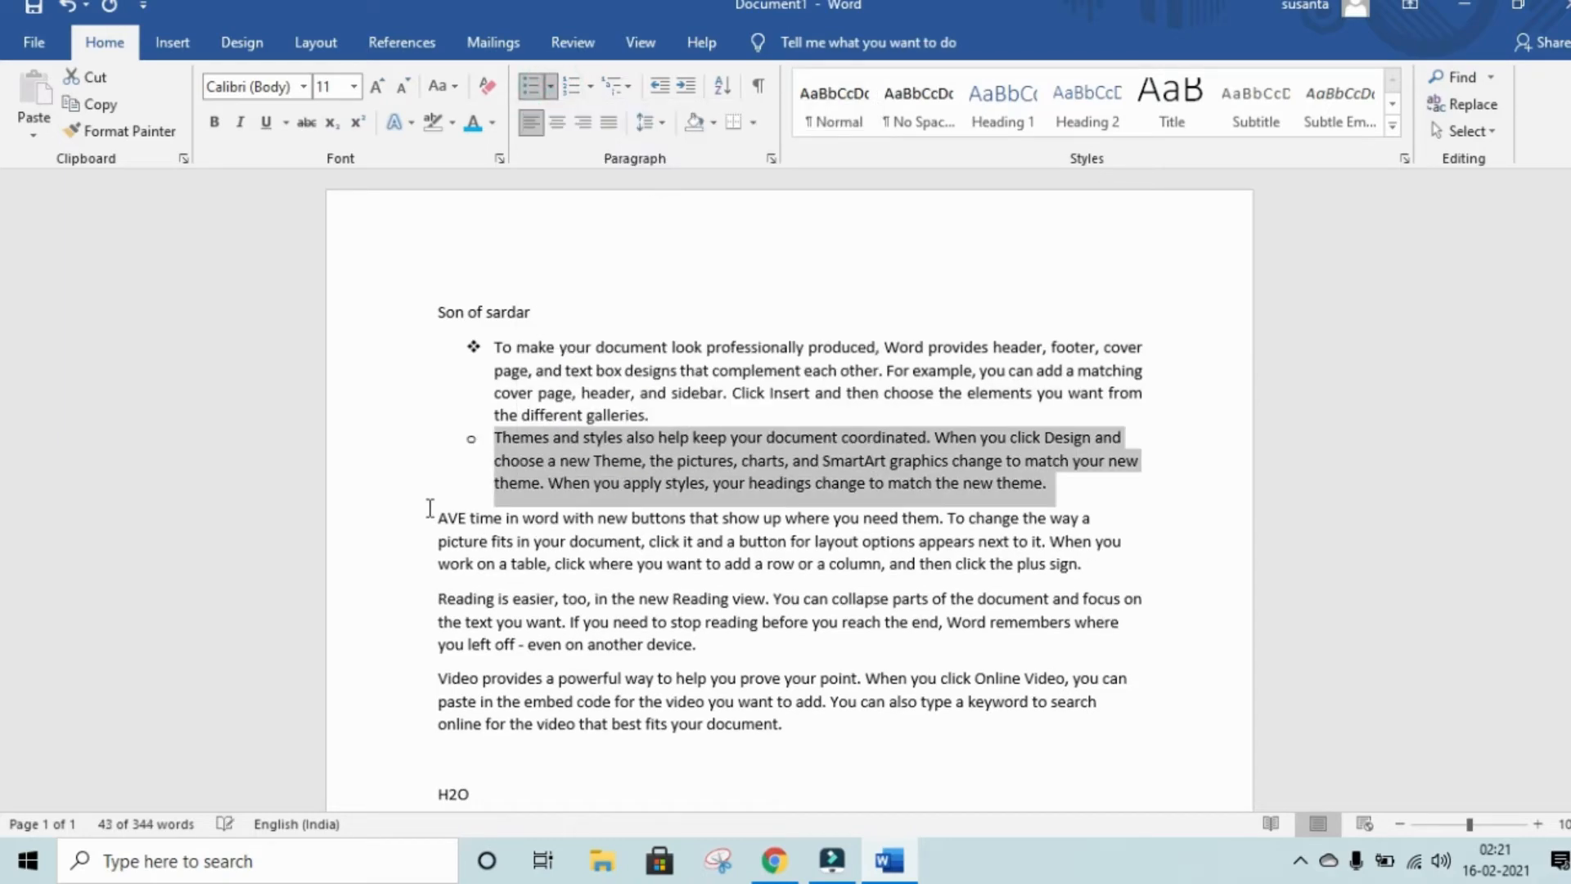
- Give the paragraph beginning "AVE time in word" the arrowhead bullet
left_click_drag(425, 513, 1083, 569)
left_click(551, 86)
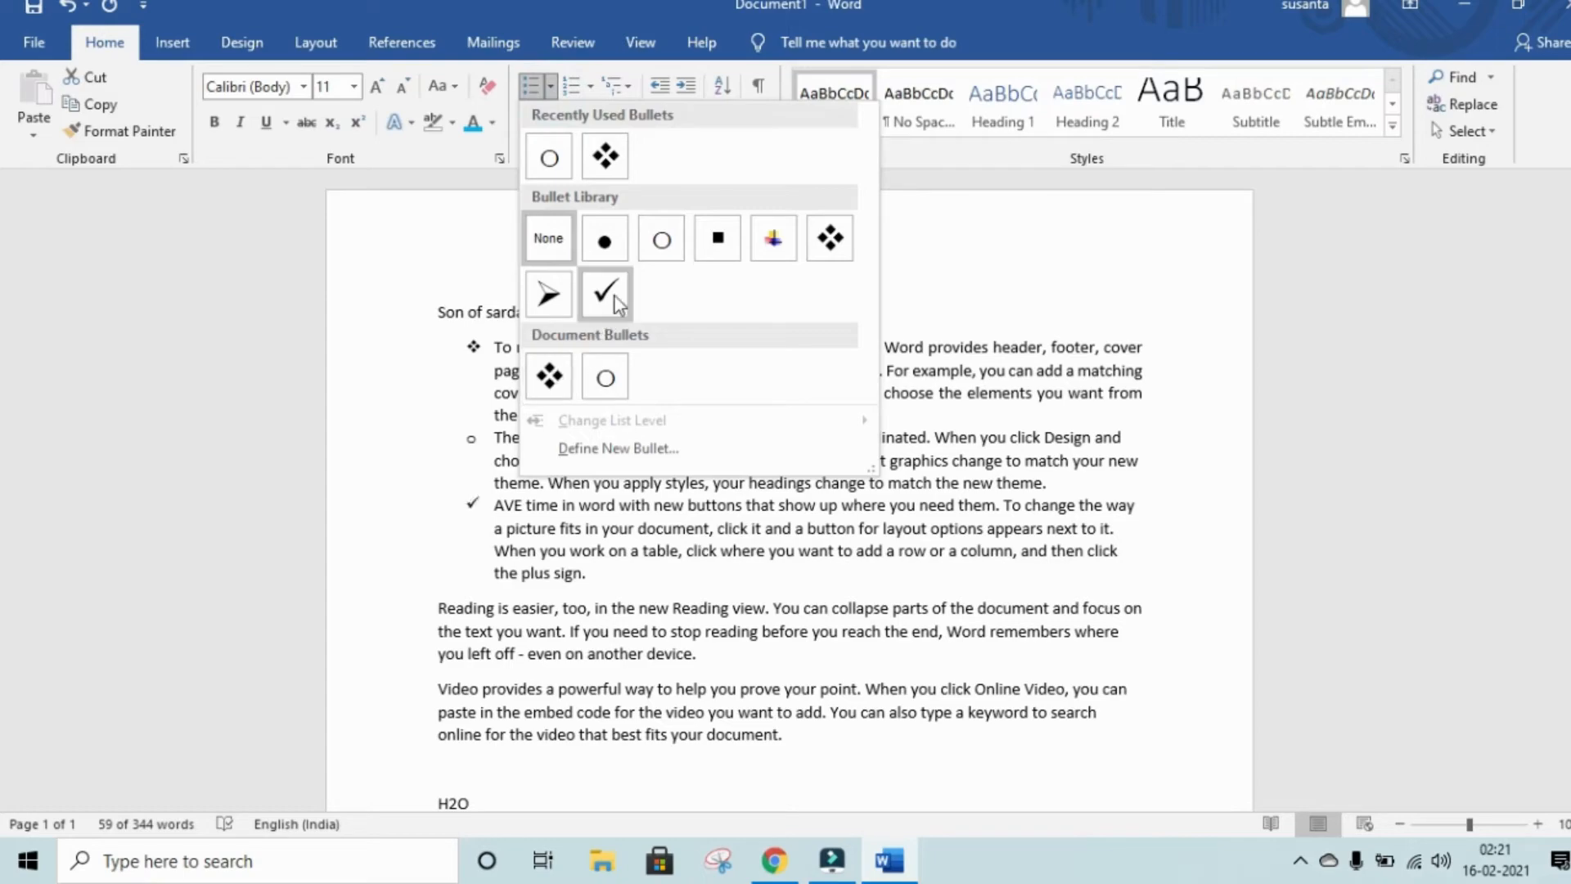
left_click(550, 293)
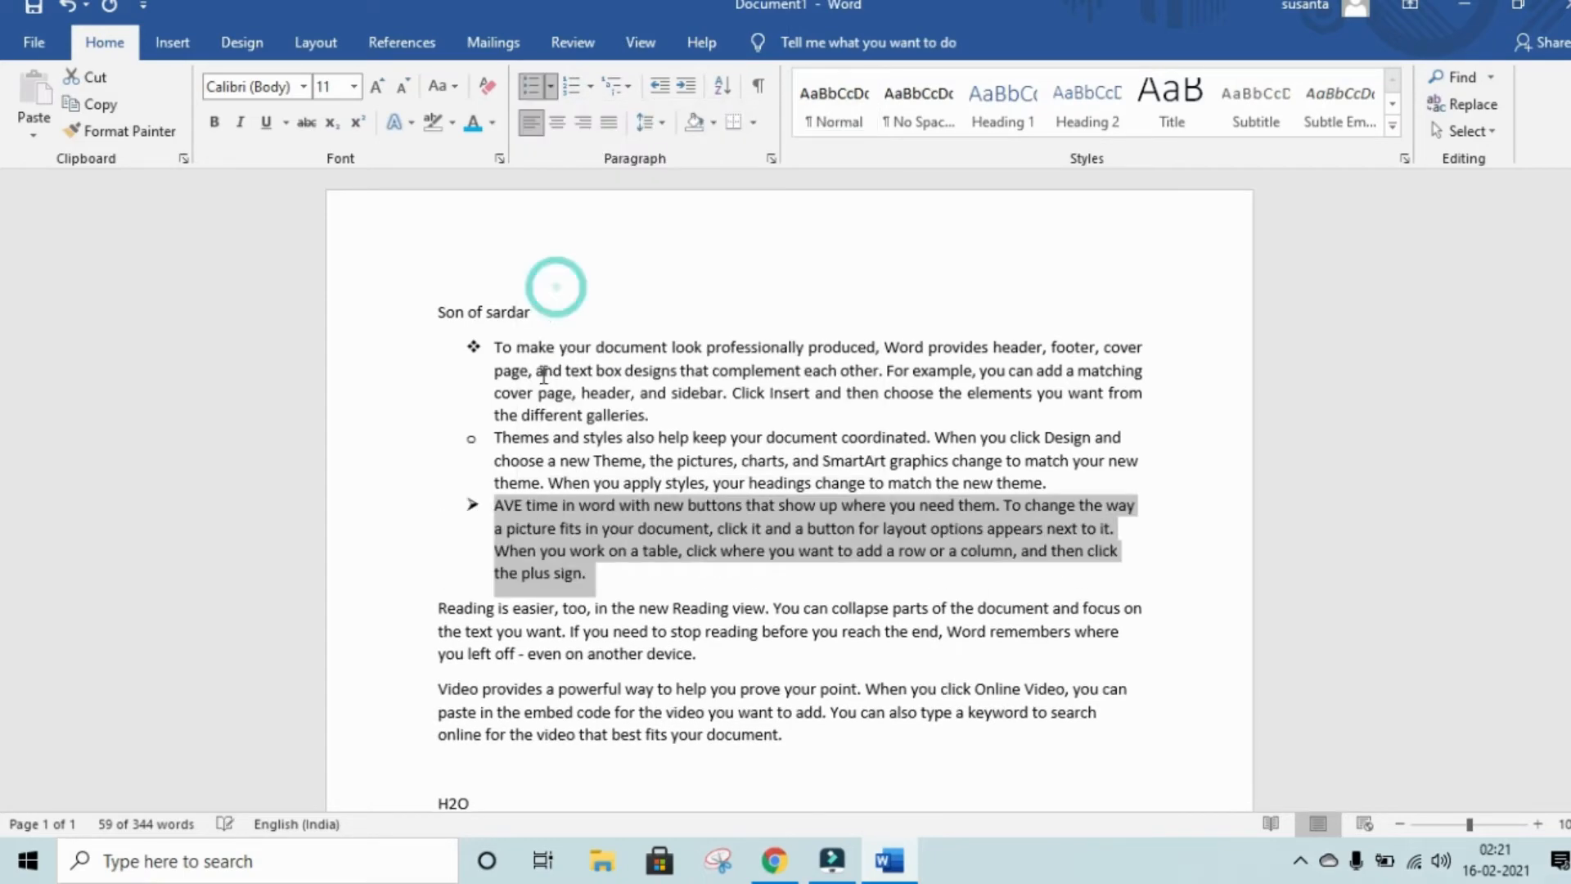
left_click(632, 573)
- Add the line "I am a student" below the last paragraph of the document
scroll(698, 572, "down", 8)
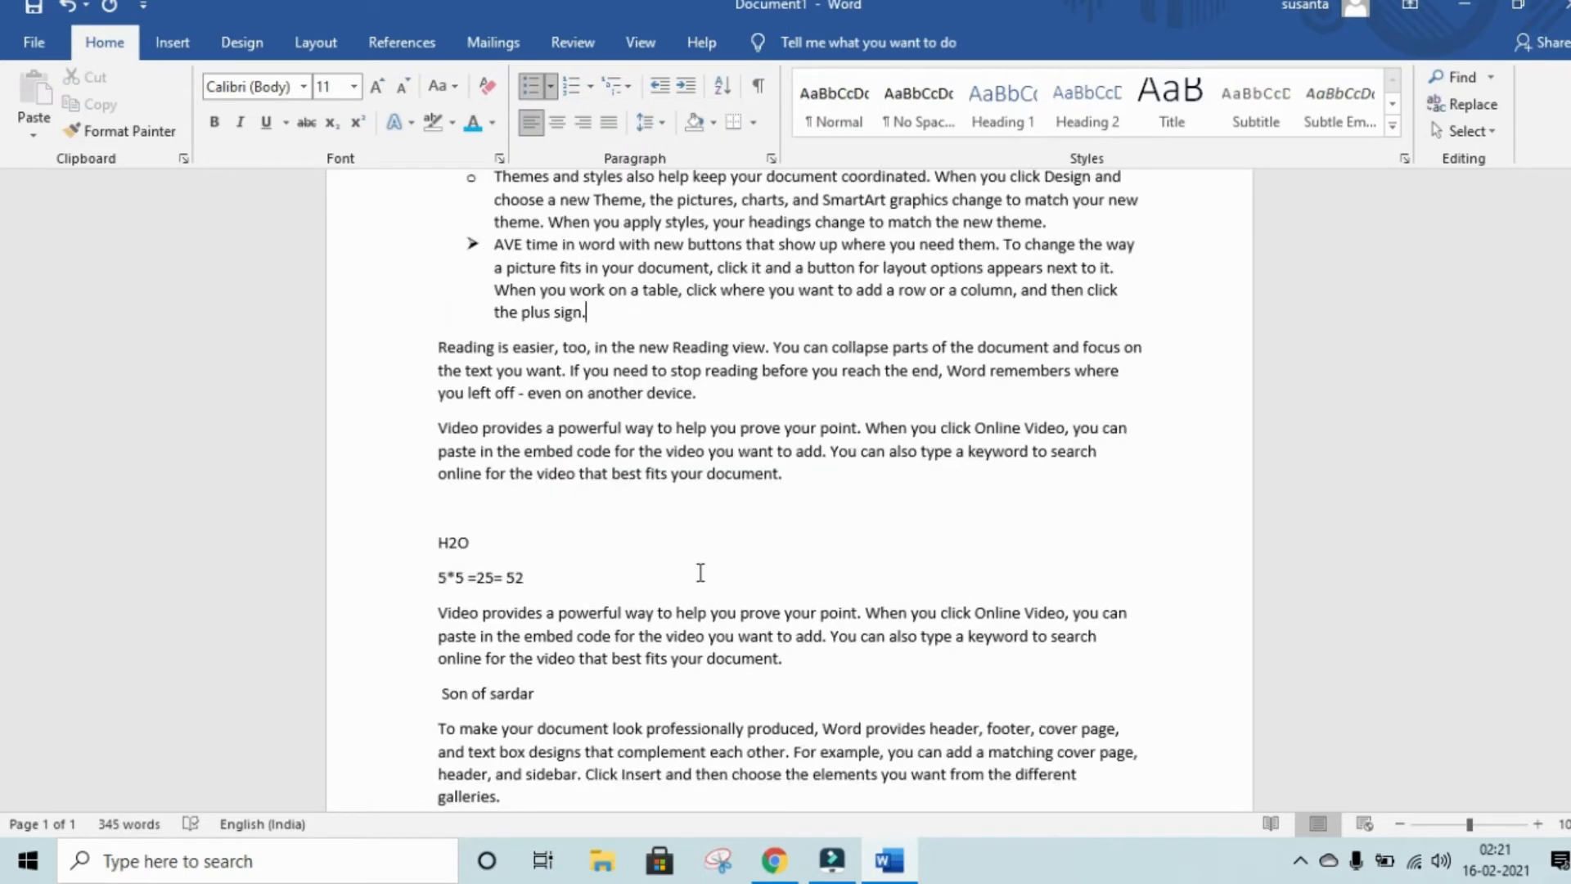
left_click(444, 469)
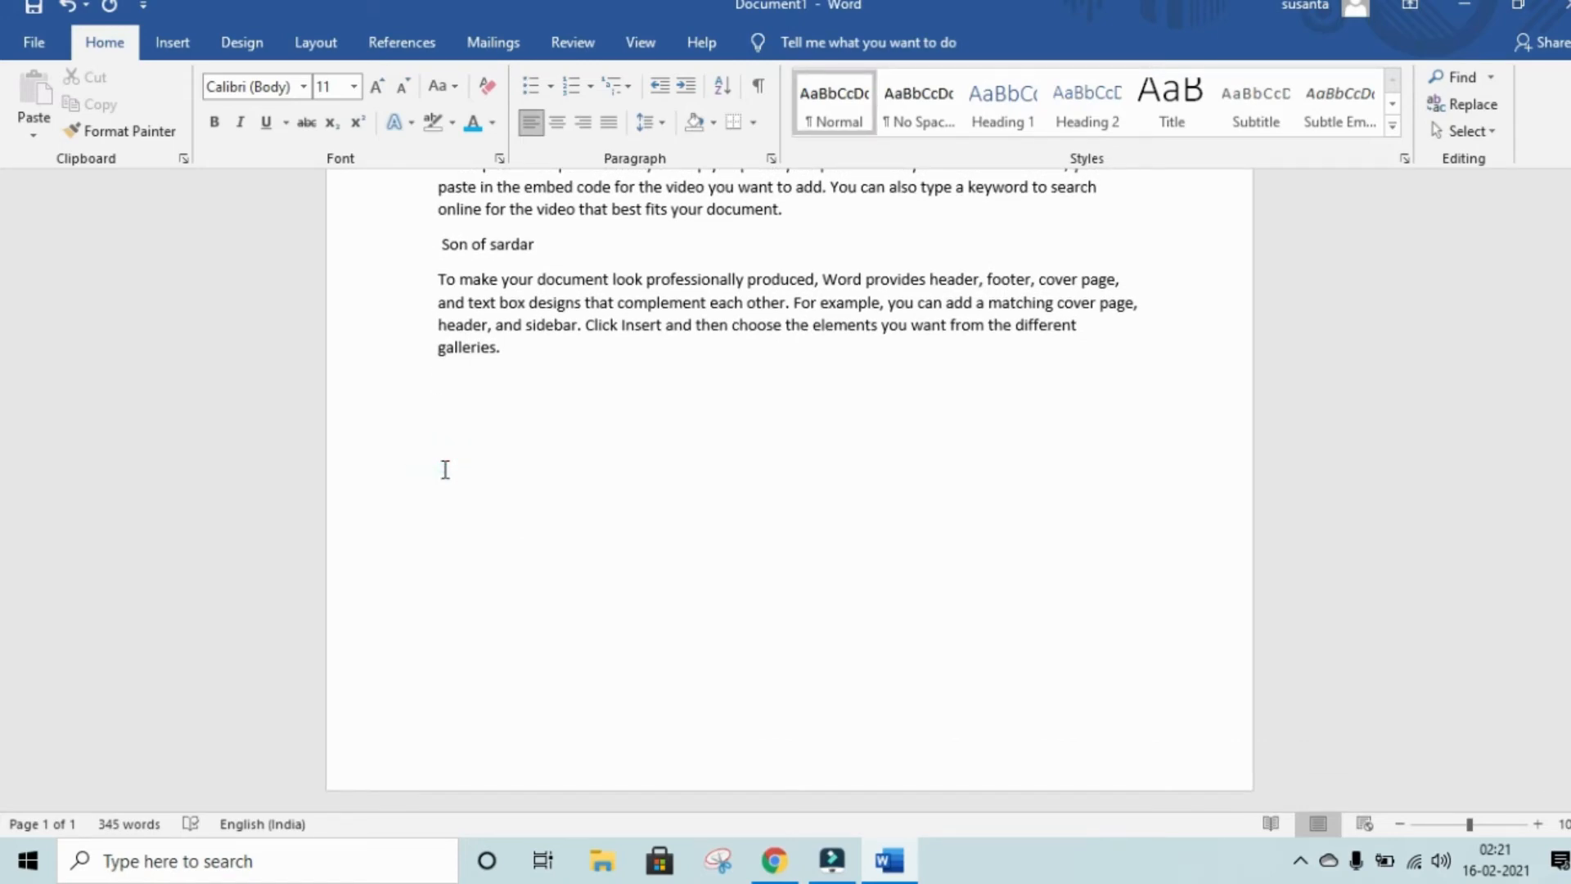
type("I am")
type("a student")
- Give the "I am a student" line the arrowhead bullet
left_click_drag(565, 382, 435, 382)
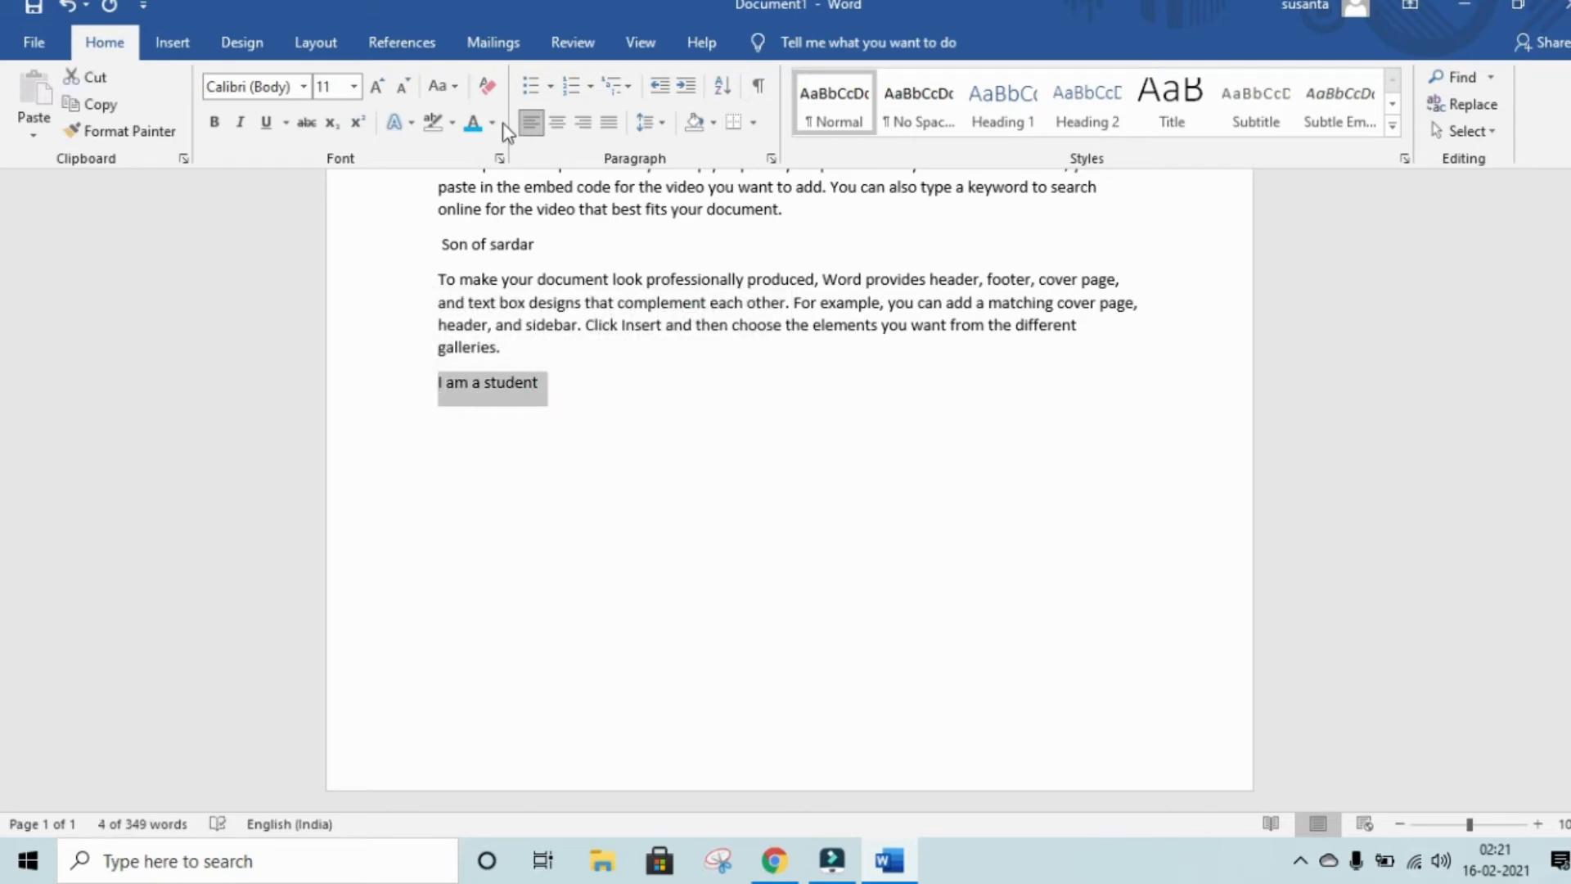
left_click(550, 85)
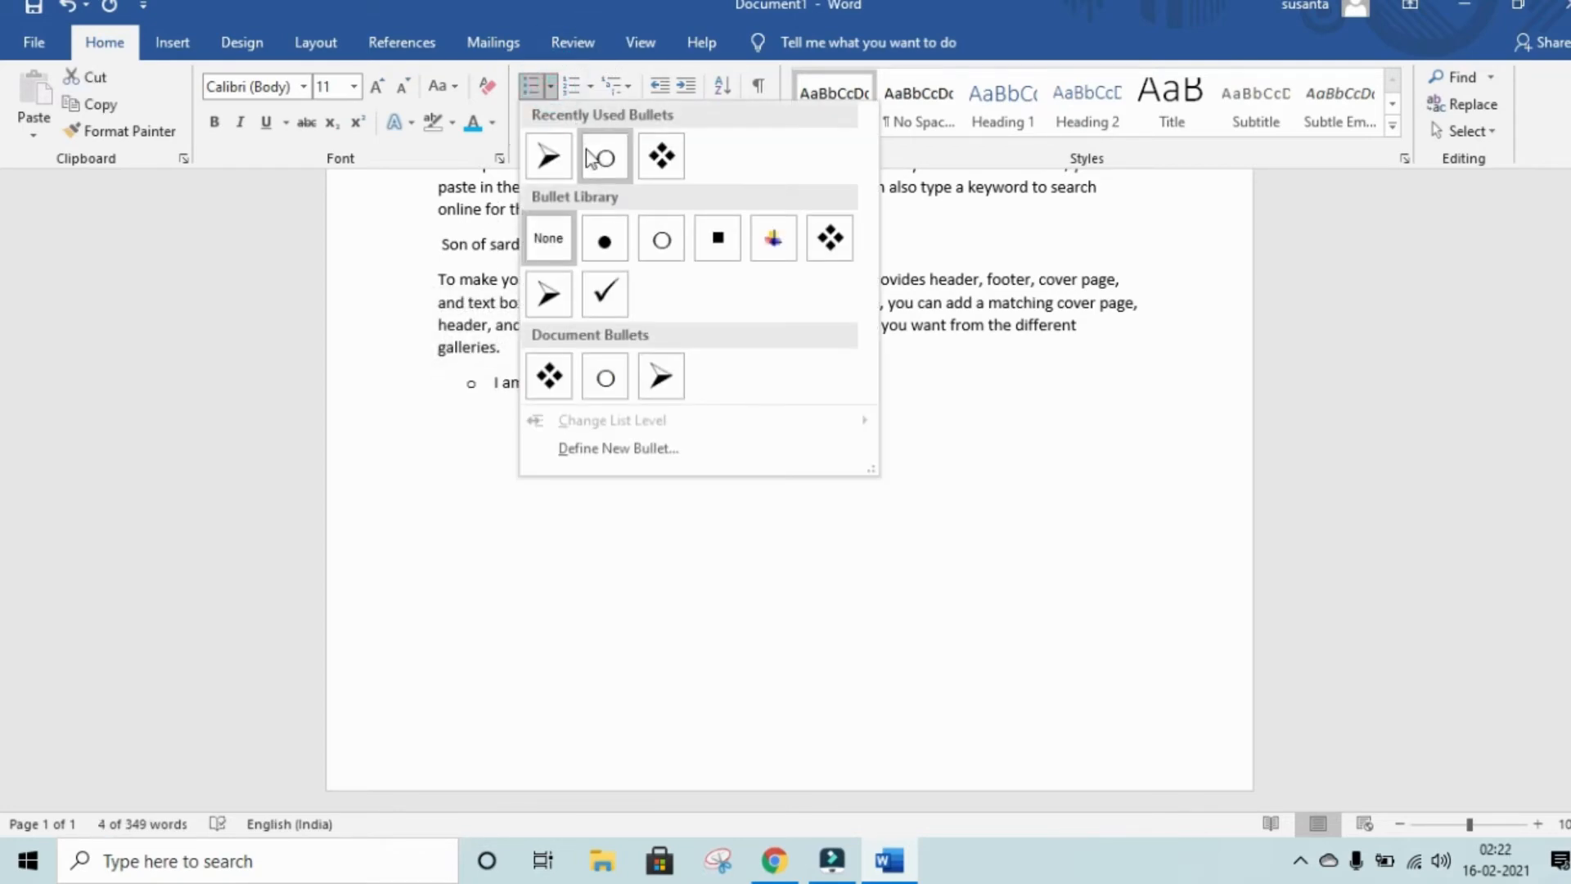
left_click(540, 154)
left_click(628, 387)
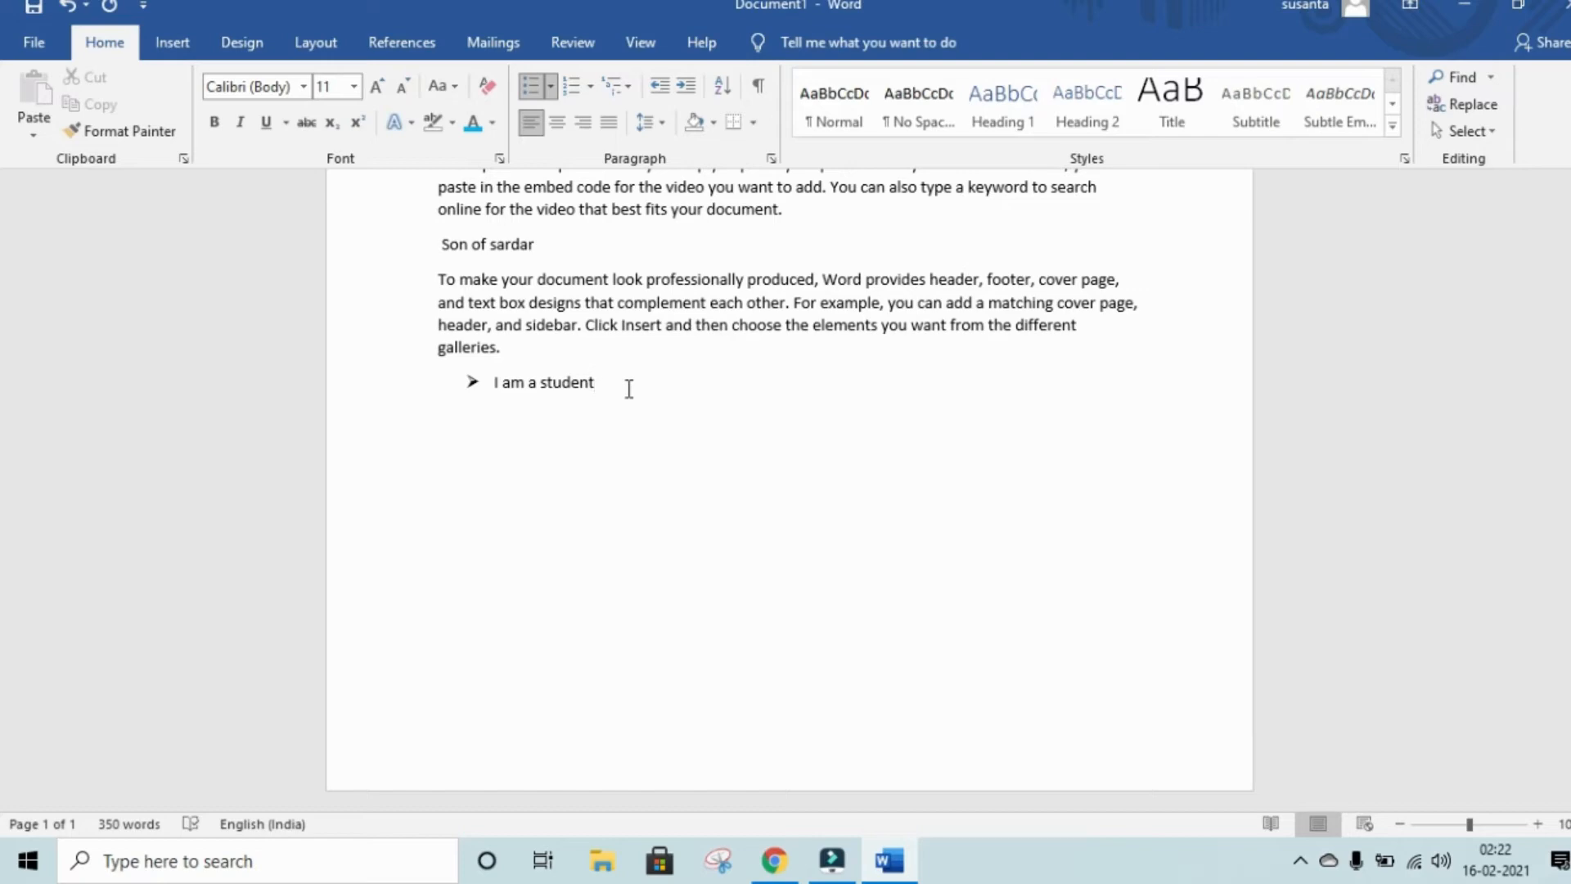
- Add an unbulleted line reading "Dv ev ec" beneath the "I am a student" bullet
key("Return")
key("BackSpace")
type("Dv ev ec")
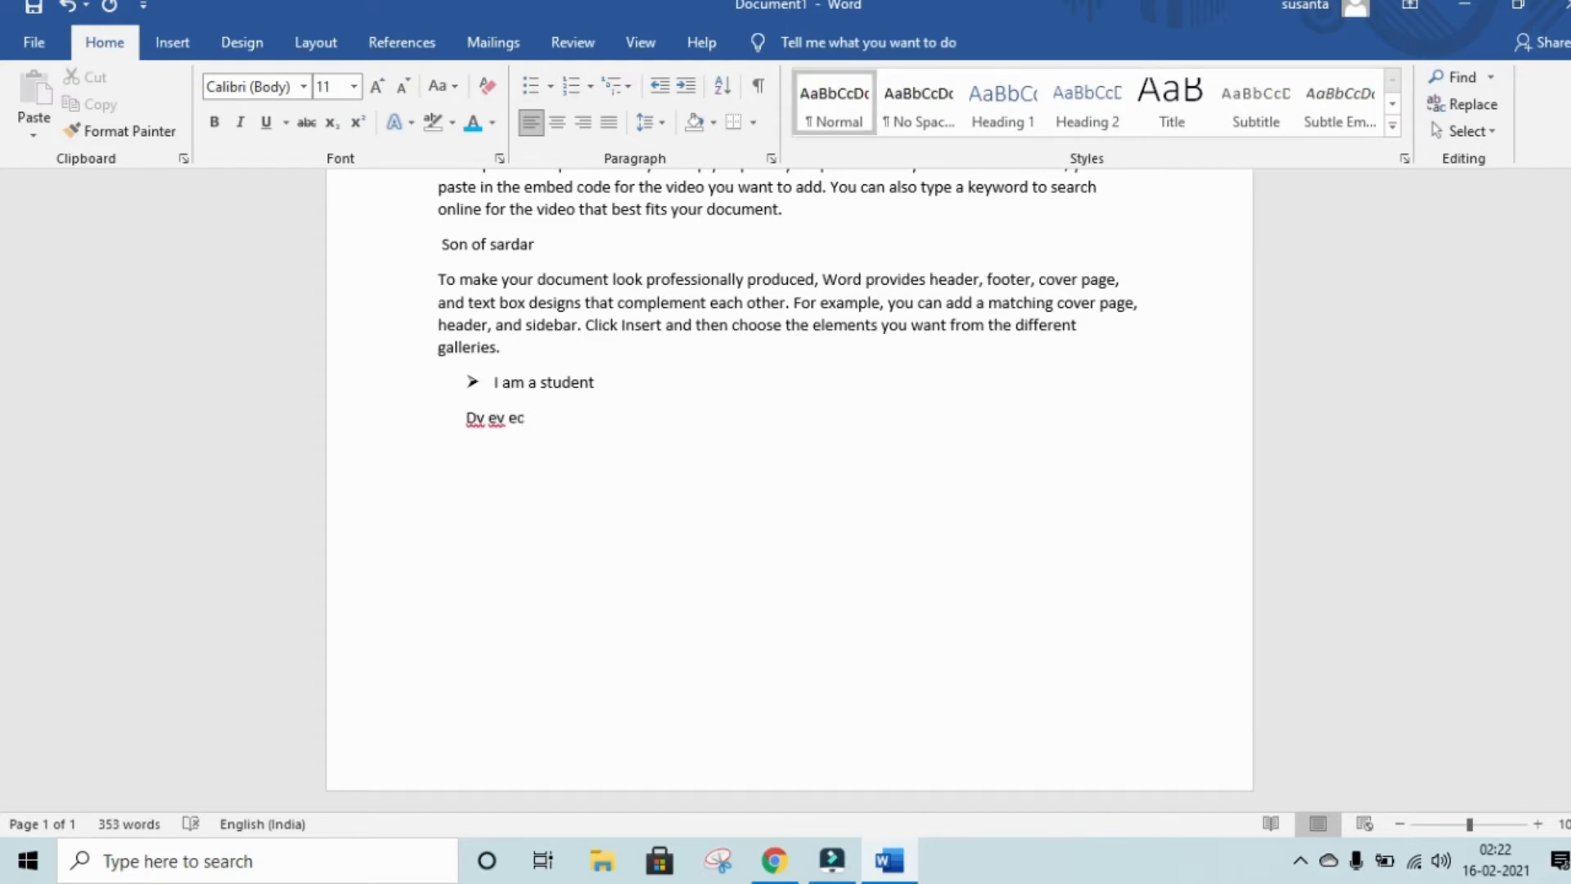
- Delete the text back to "I am a stu" and start a new empty bullet beneath it
key("BackSpace")
key("BackSpace")
key("BackSpace")
key("BackSpace")
key("BackSpace")
key("BackSpace")
key("BackSpace")
key("BackSpace")
key("BackSpace")
key("BackSpace")
key("BackSpace")
key("BackSpace")
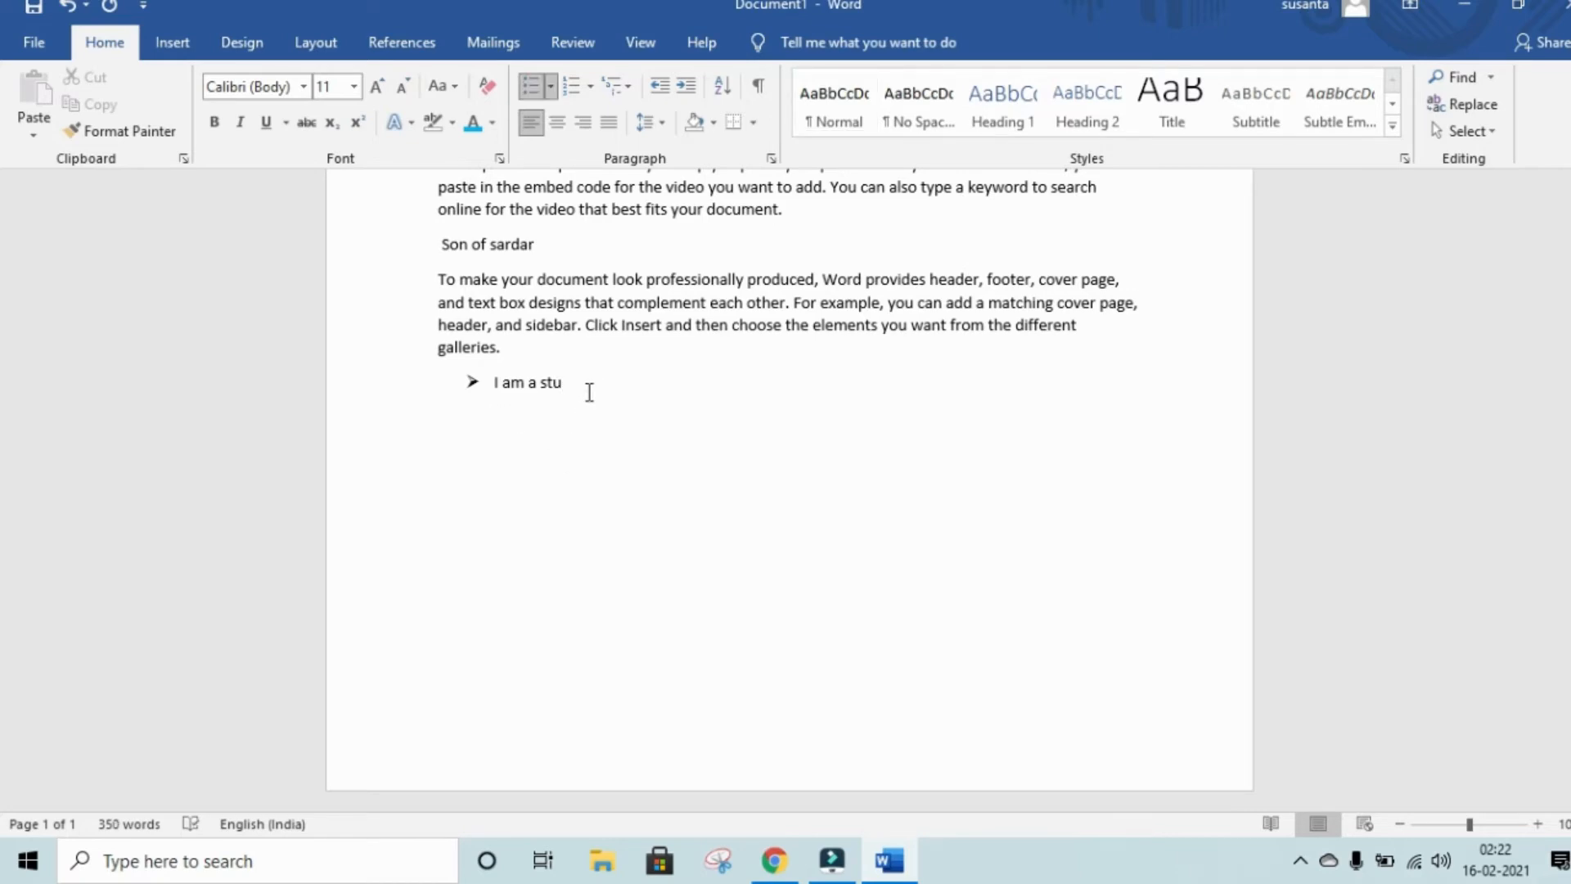
left_click(590, 391)
key("Return")
- Start defining a new bullet and browse the Wingdings symbols without choosing one
left_click(551, 85)
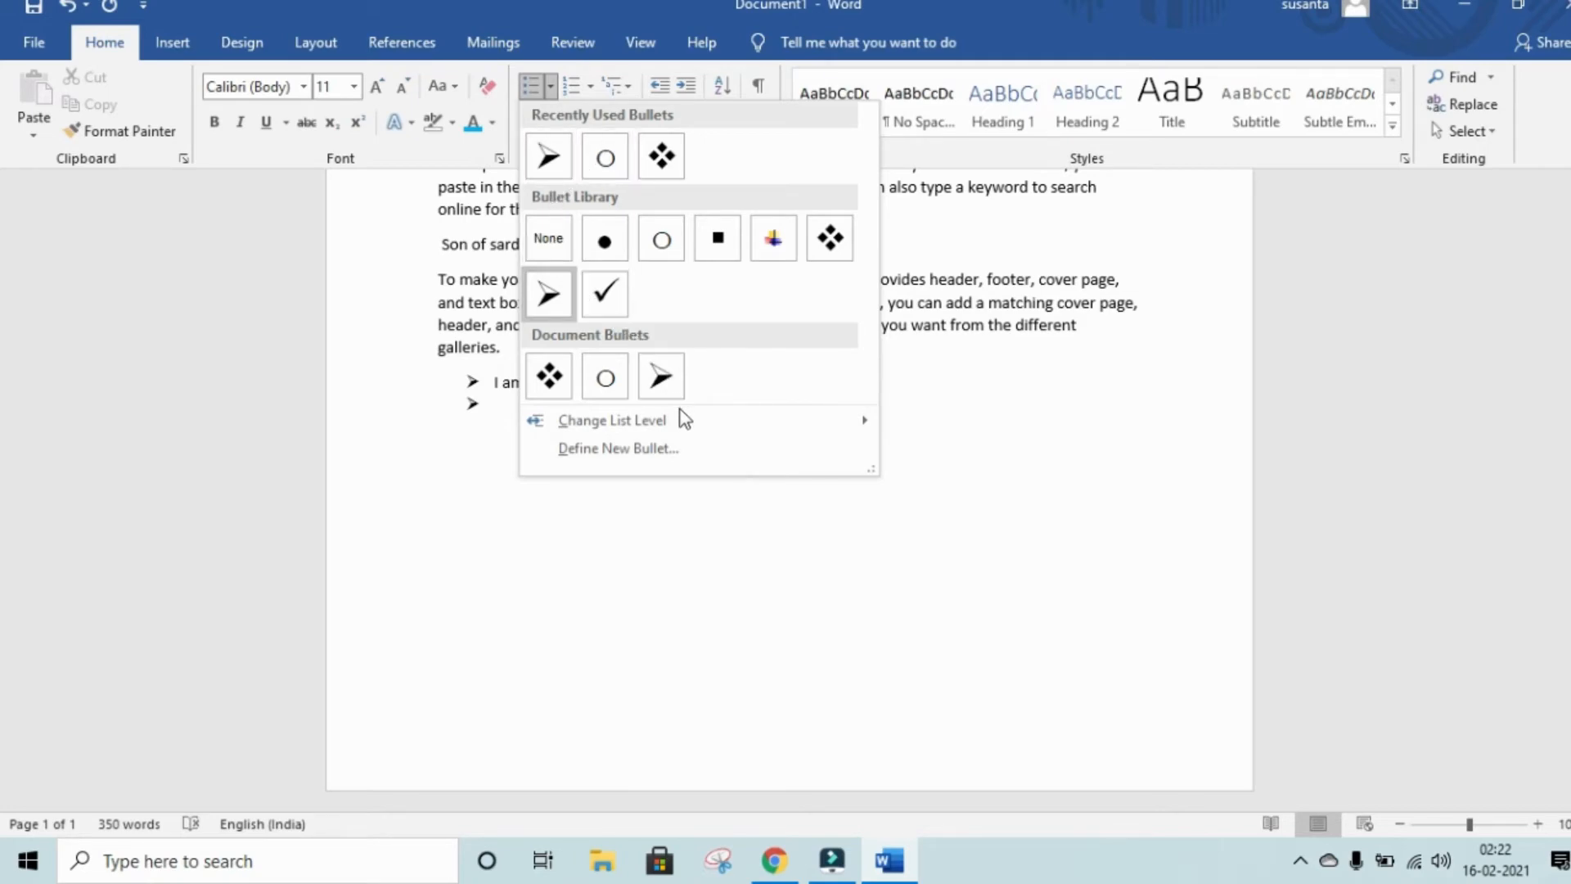
mouse_move(626, 422)
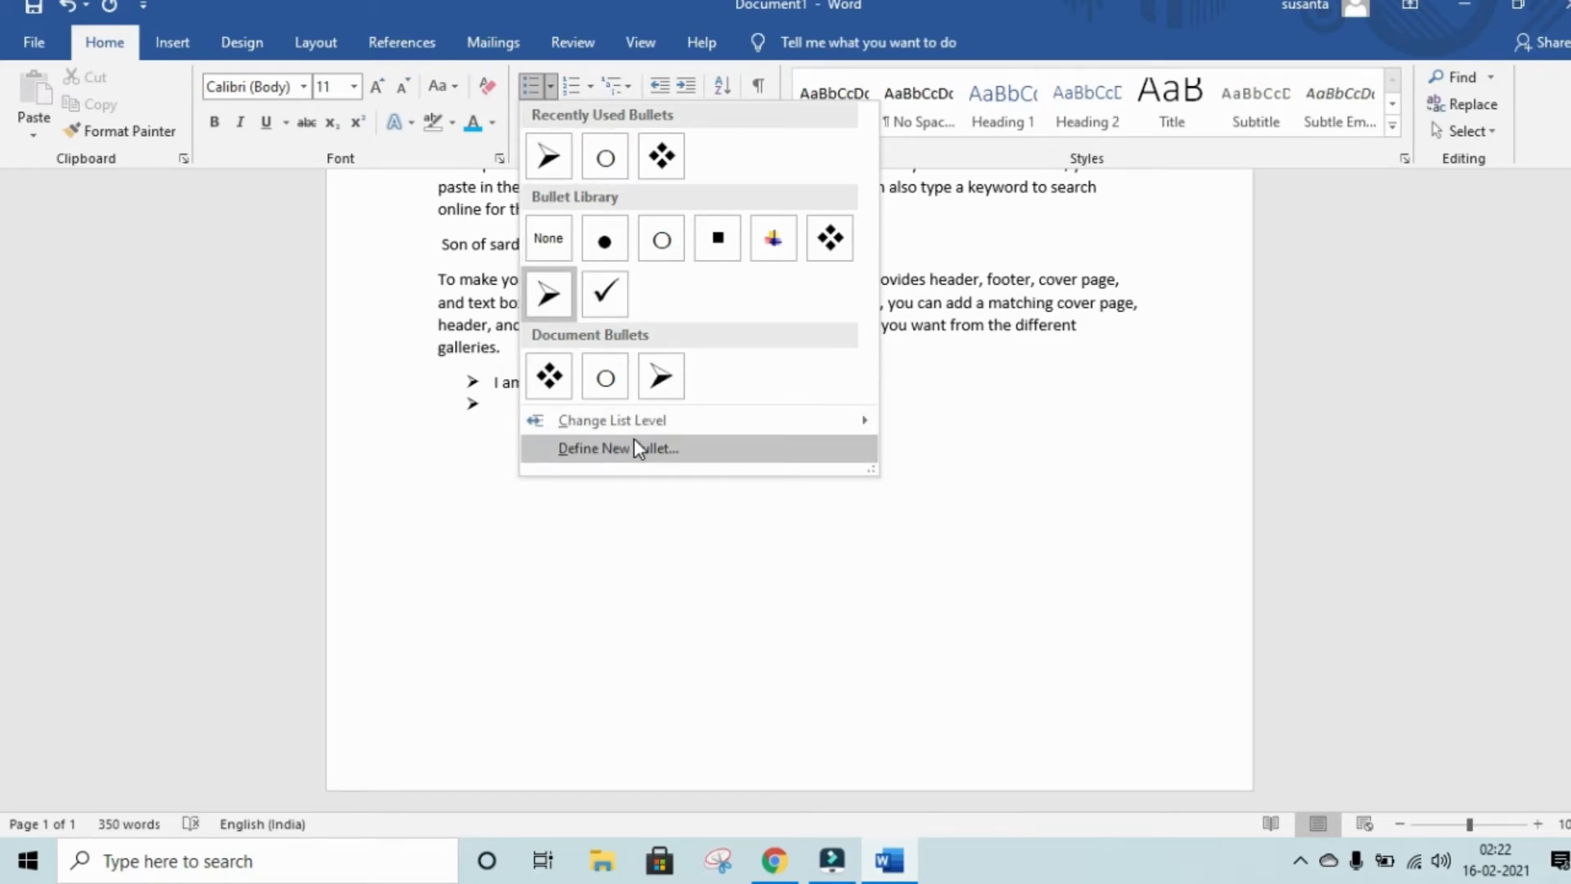
left_click(689, 451)
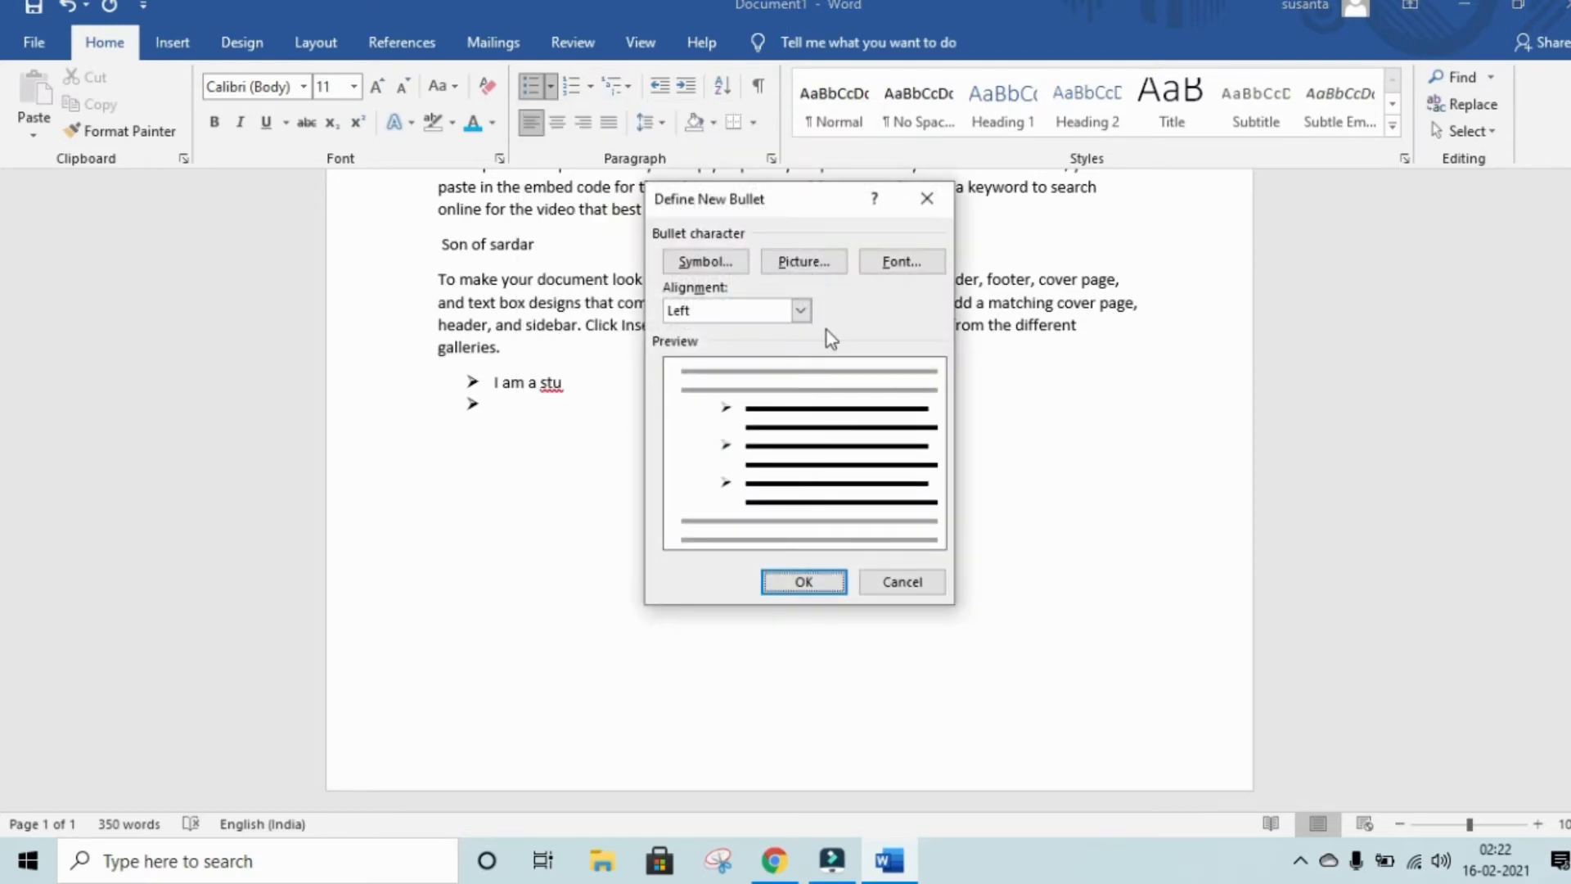
left_click(714, 262)
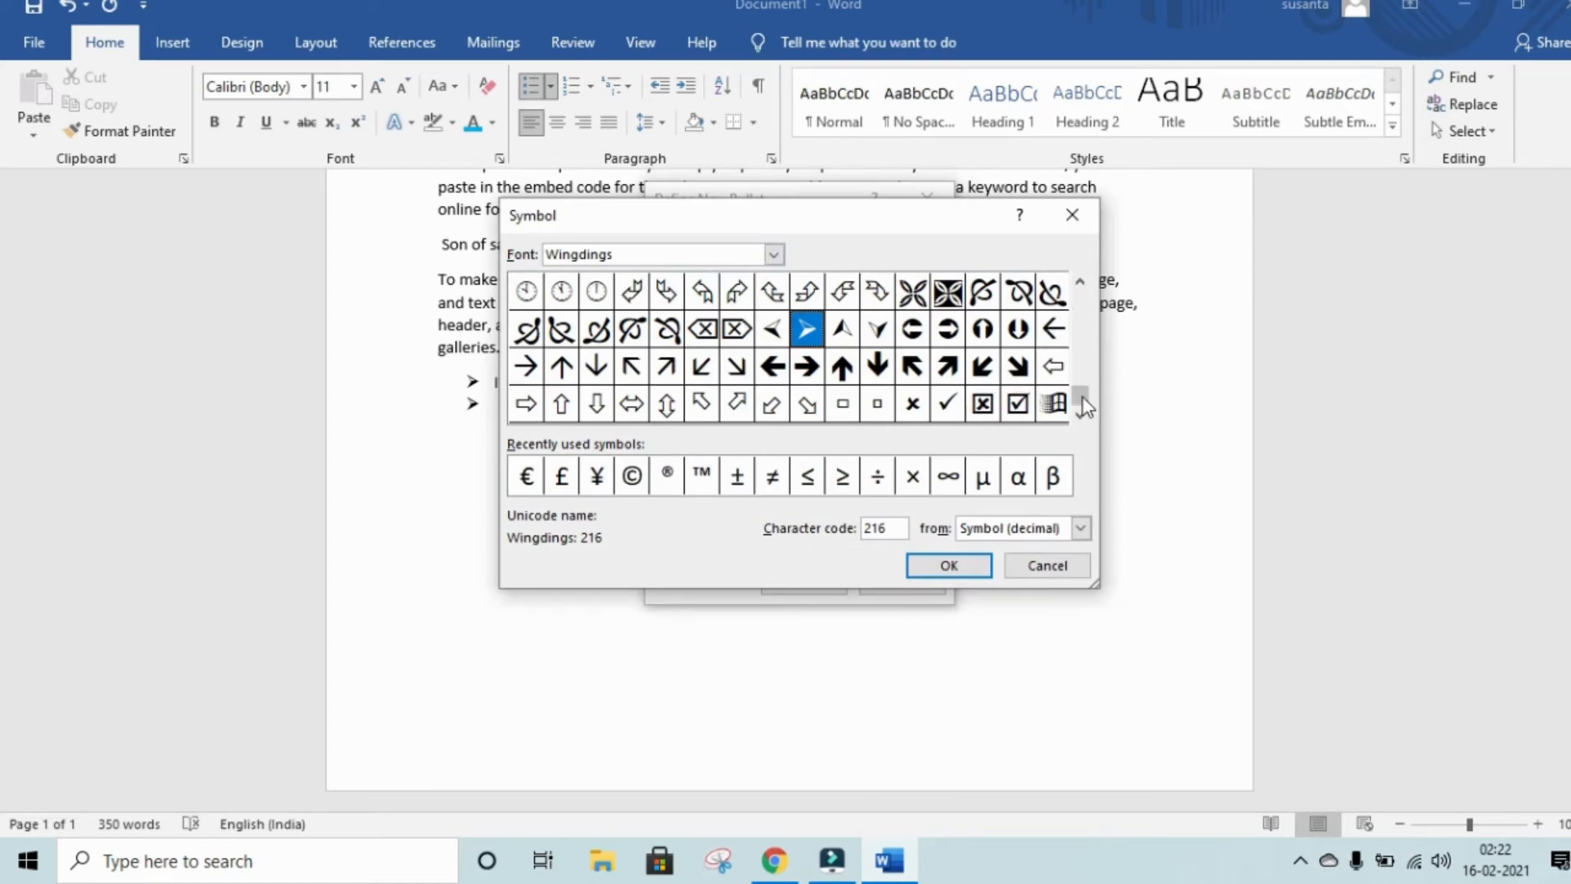
mouse_move(1085, 405)
left_mouse_down()
mouse_move(1067, 299)
mouse_move(1072, 421)
left_mouse_up()
left_click(1029, 566)
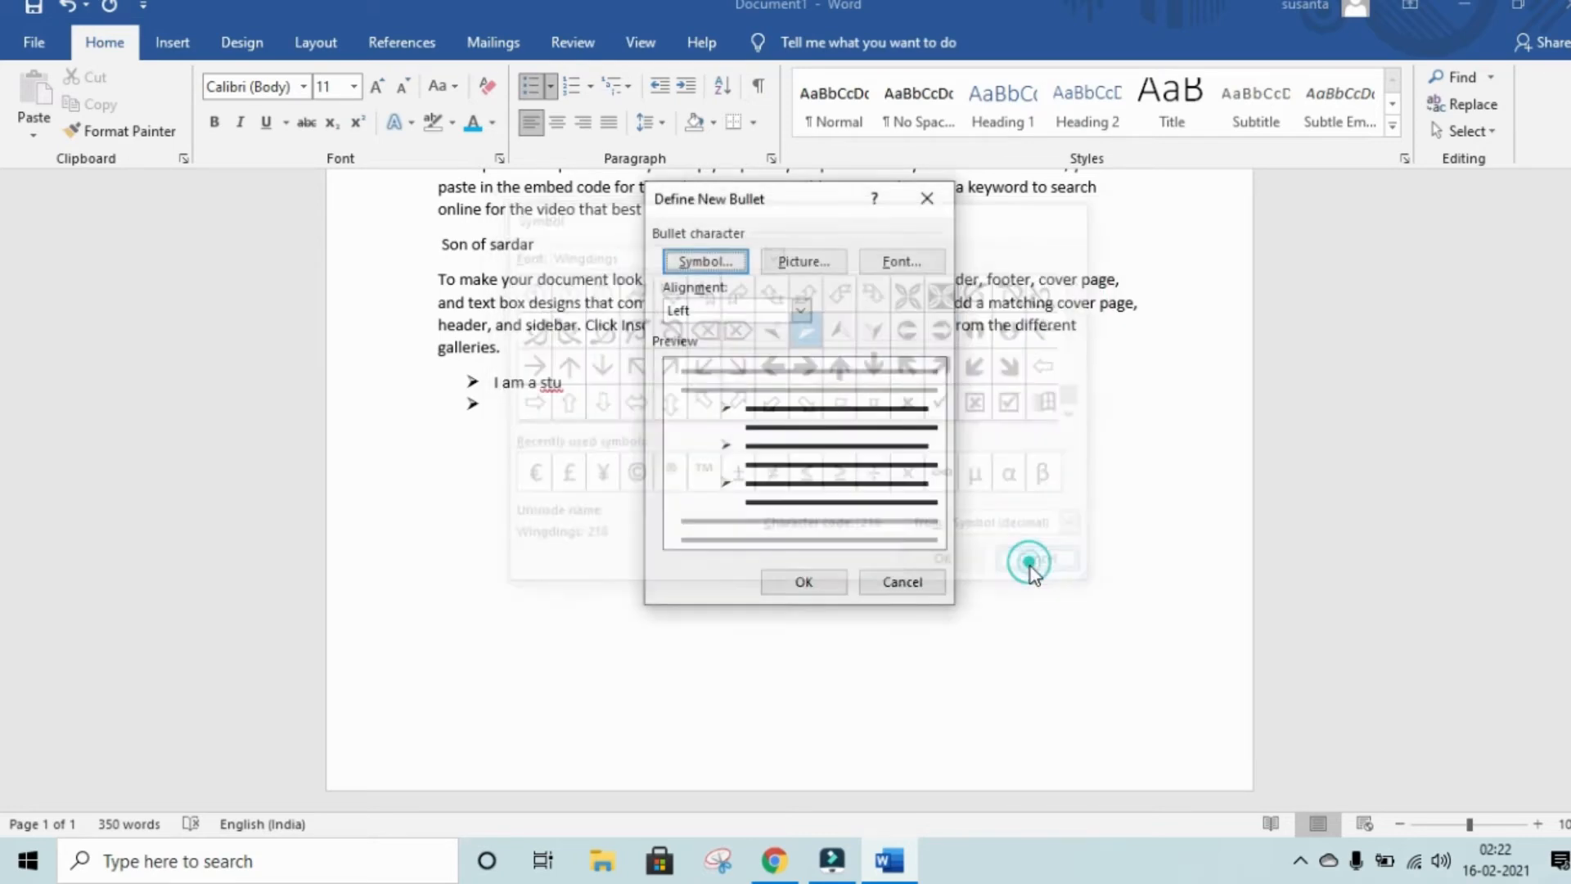
- Try to load pictures for the new bullet and close the picture chooser without picking any
left_click(804, 263)
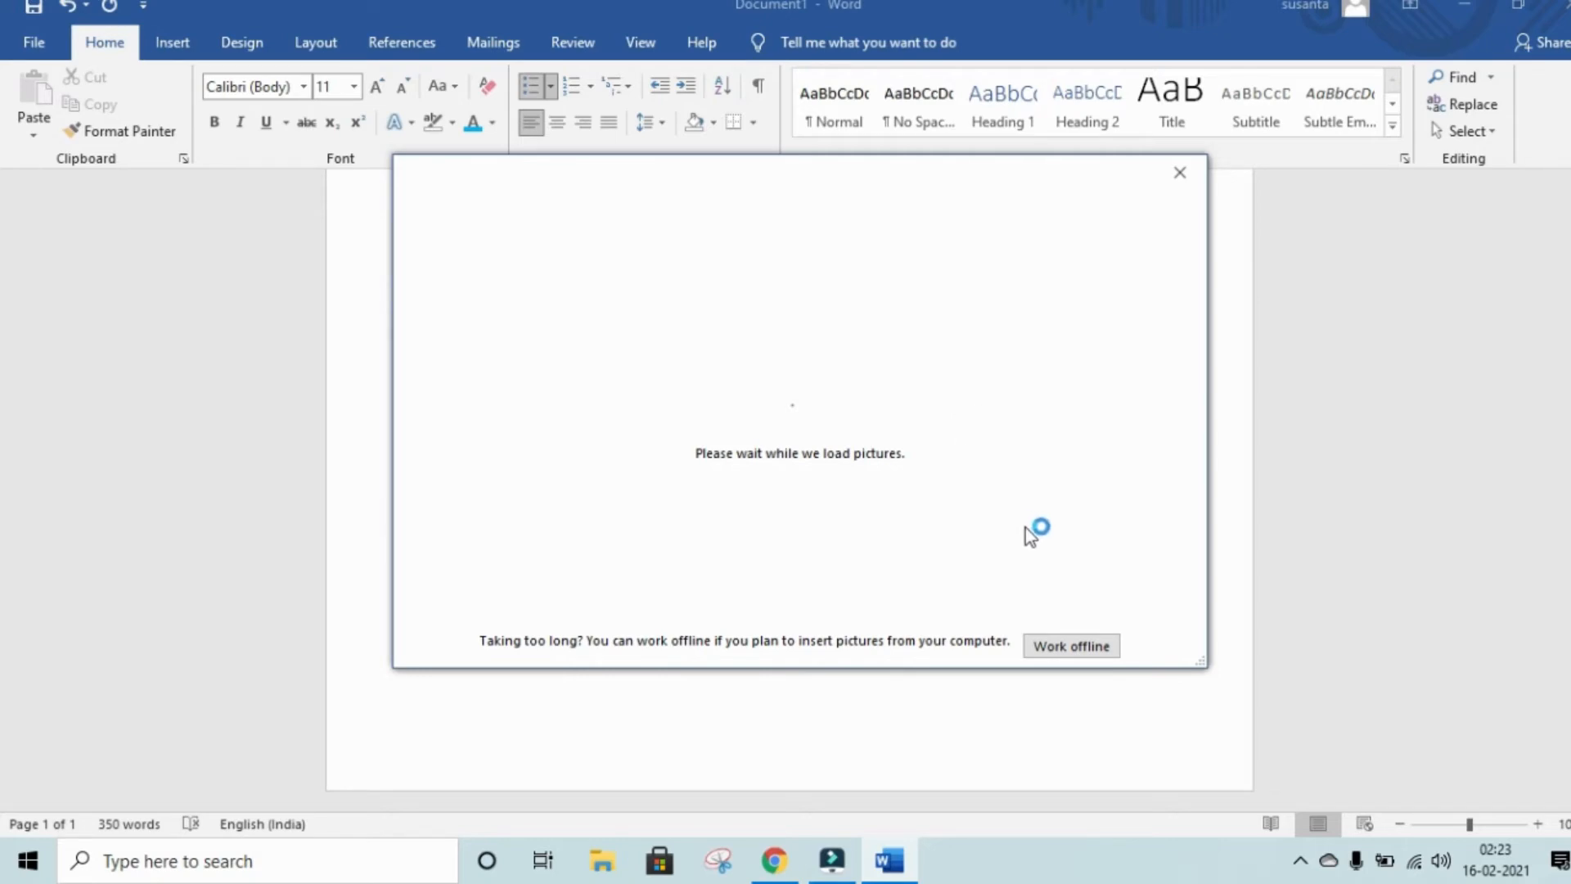
left_click(1179, 173)
left_click(1077, 646)
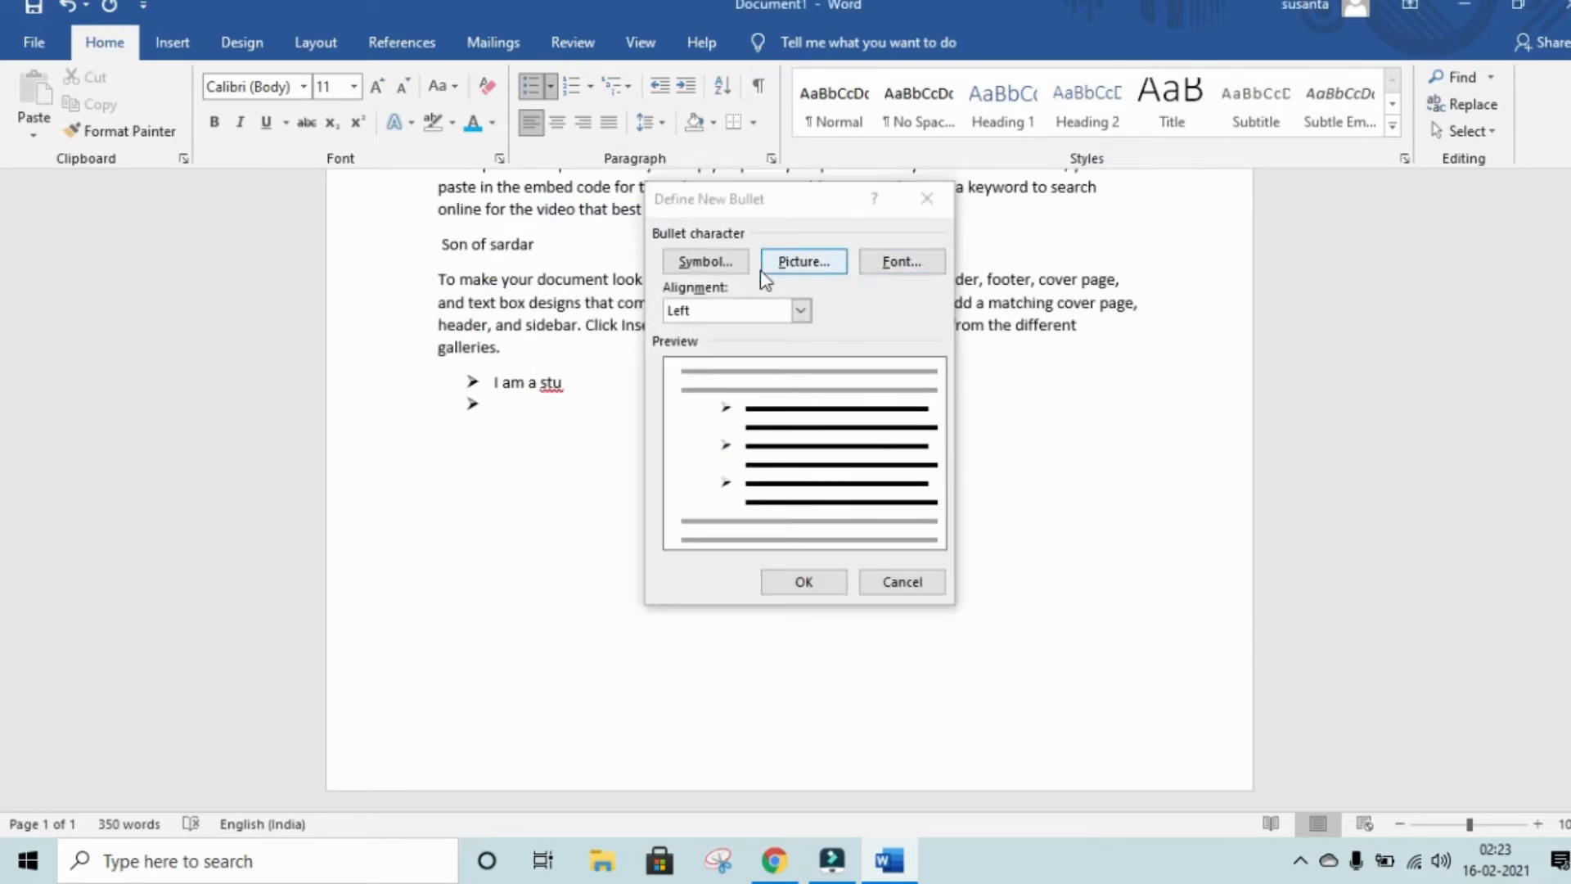
- Review the new bullet's font settings and accept the bullet definition without altering it
left_click(906, 268)
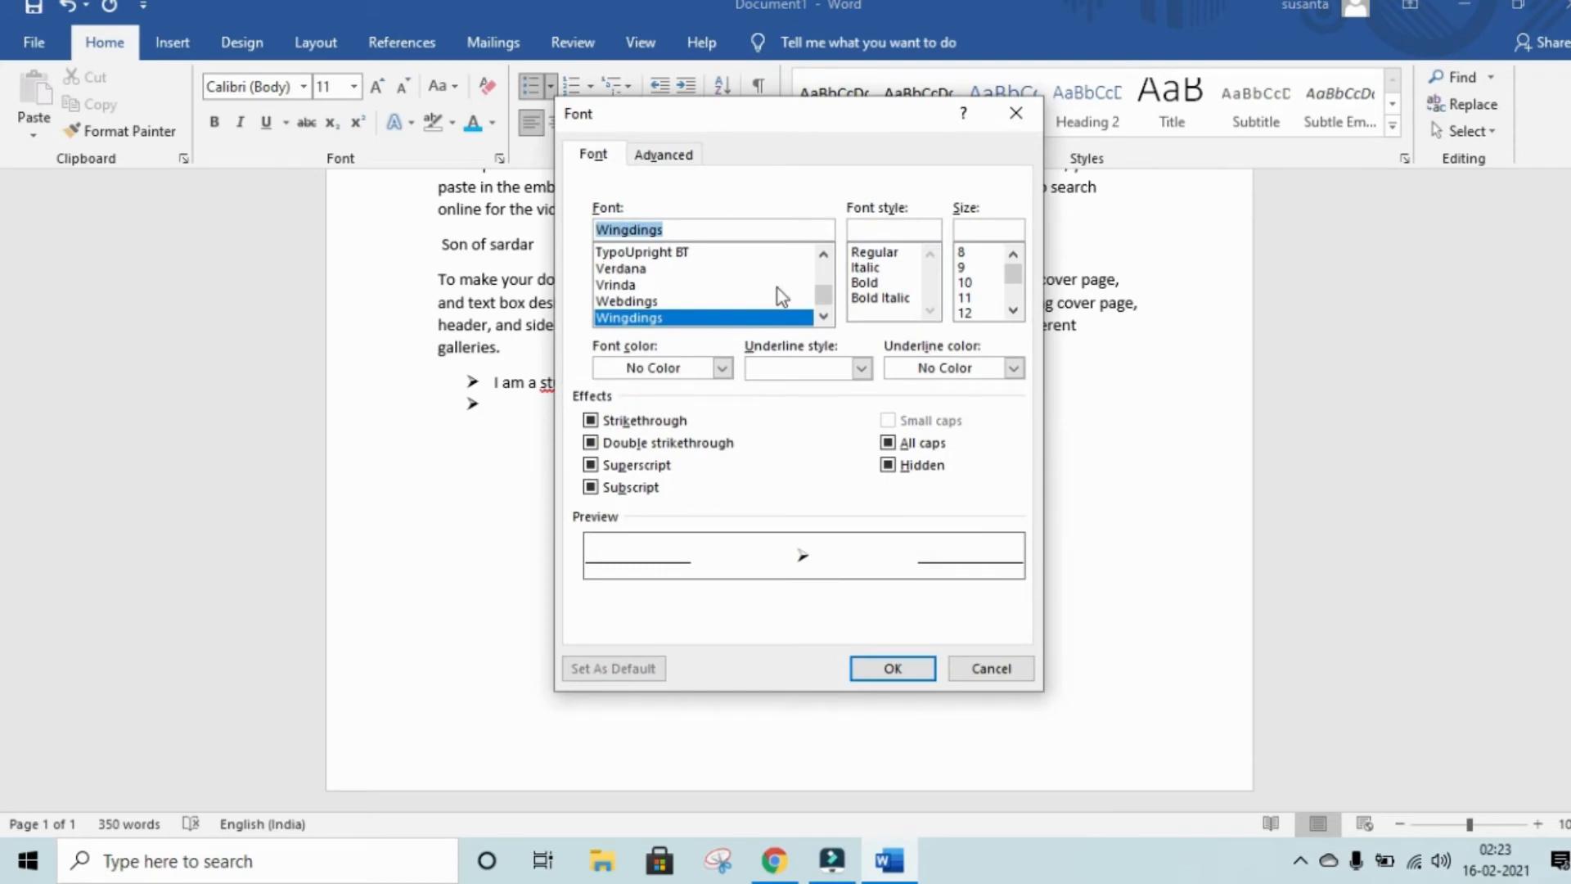
mouse_move(826, 303)
left_mouse_down()
mouse_move(824, 266)
mouse_move(828, 316)
left_mouse_up()
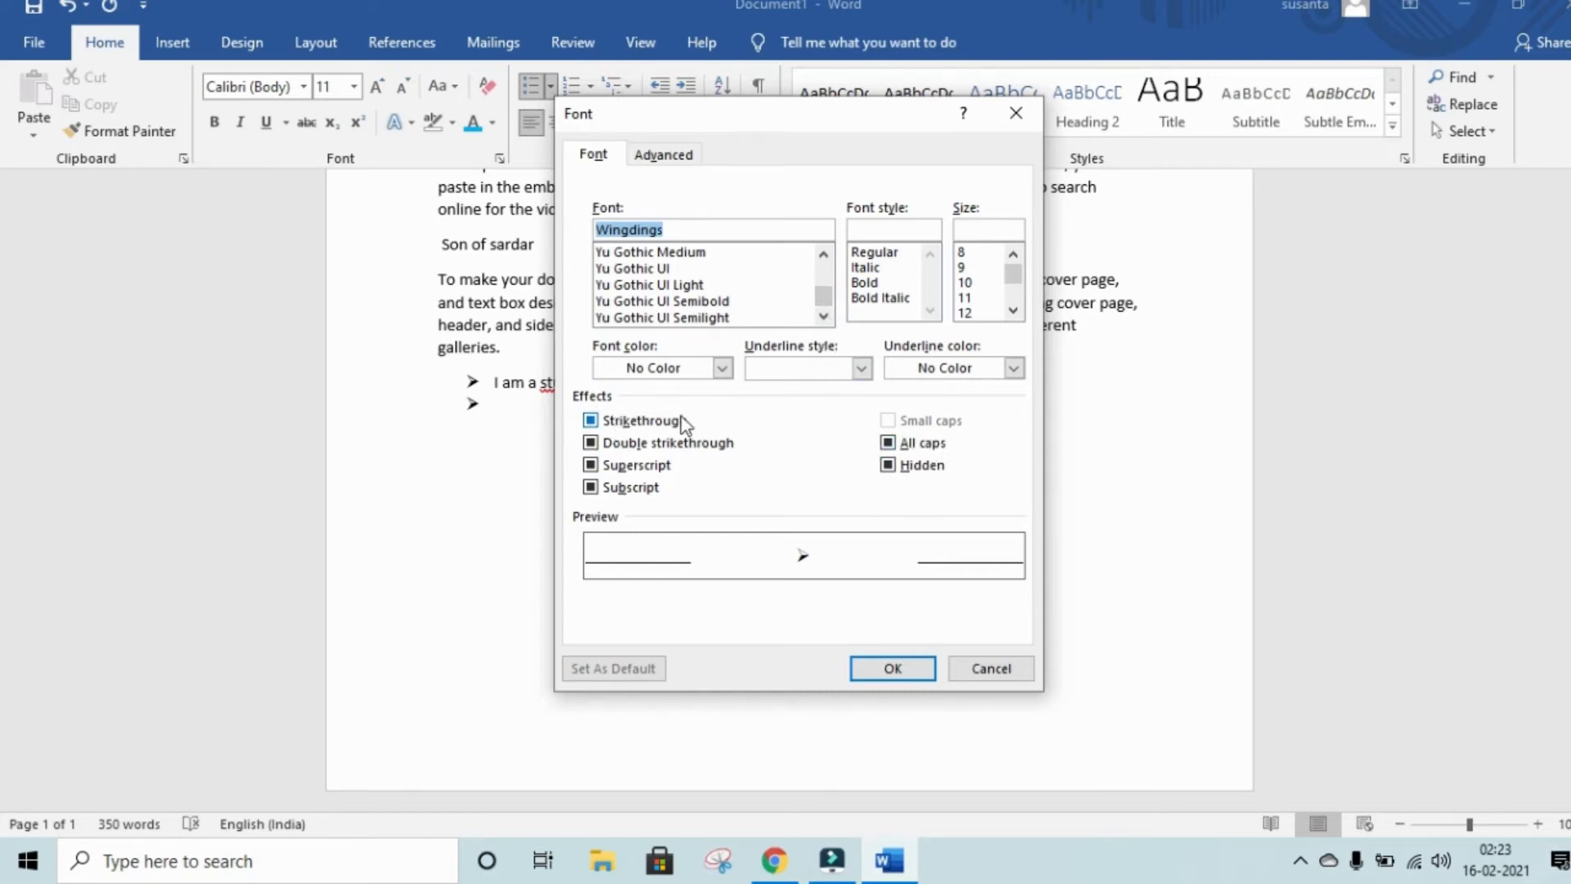
left_click(896, 669)
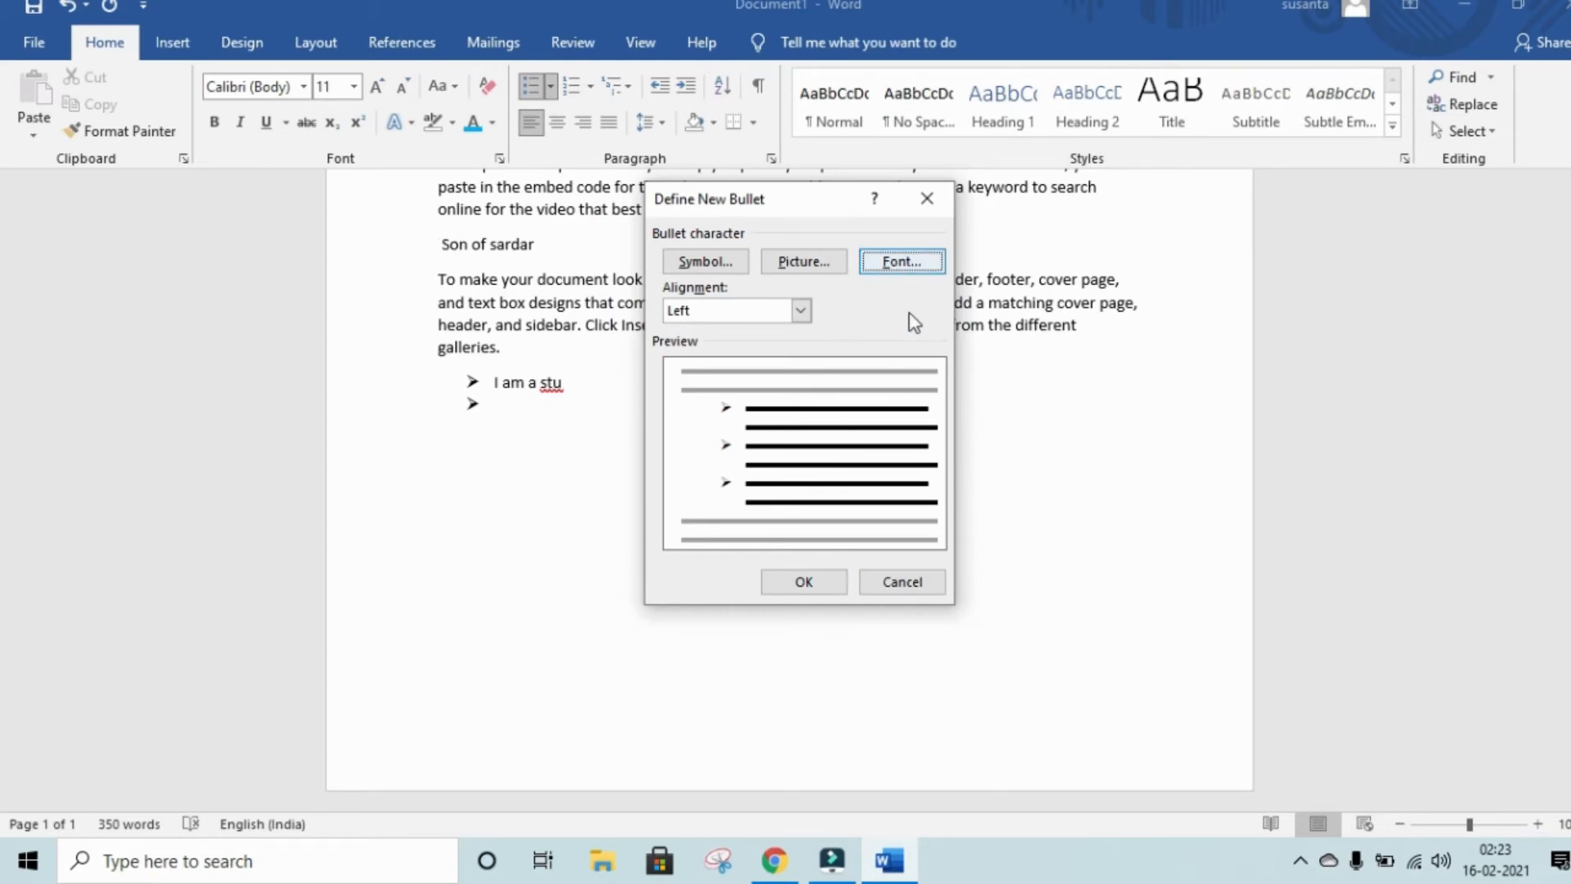
left_click(806, 584)
scroll(632, 456, "up", 2)
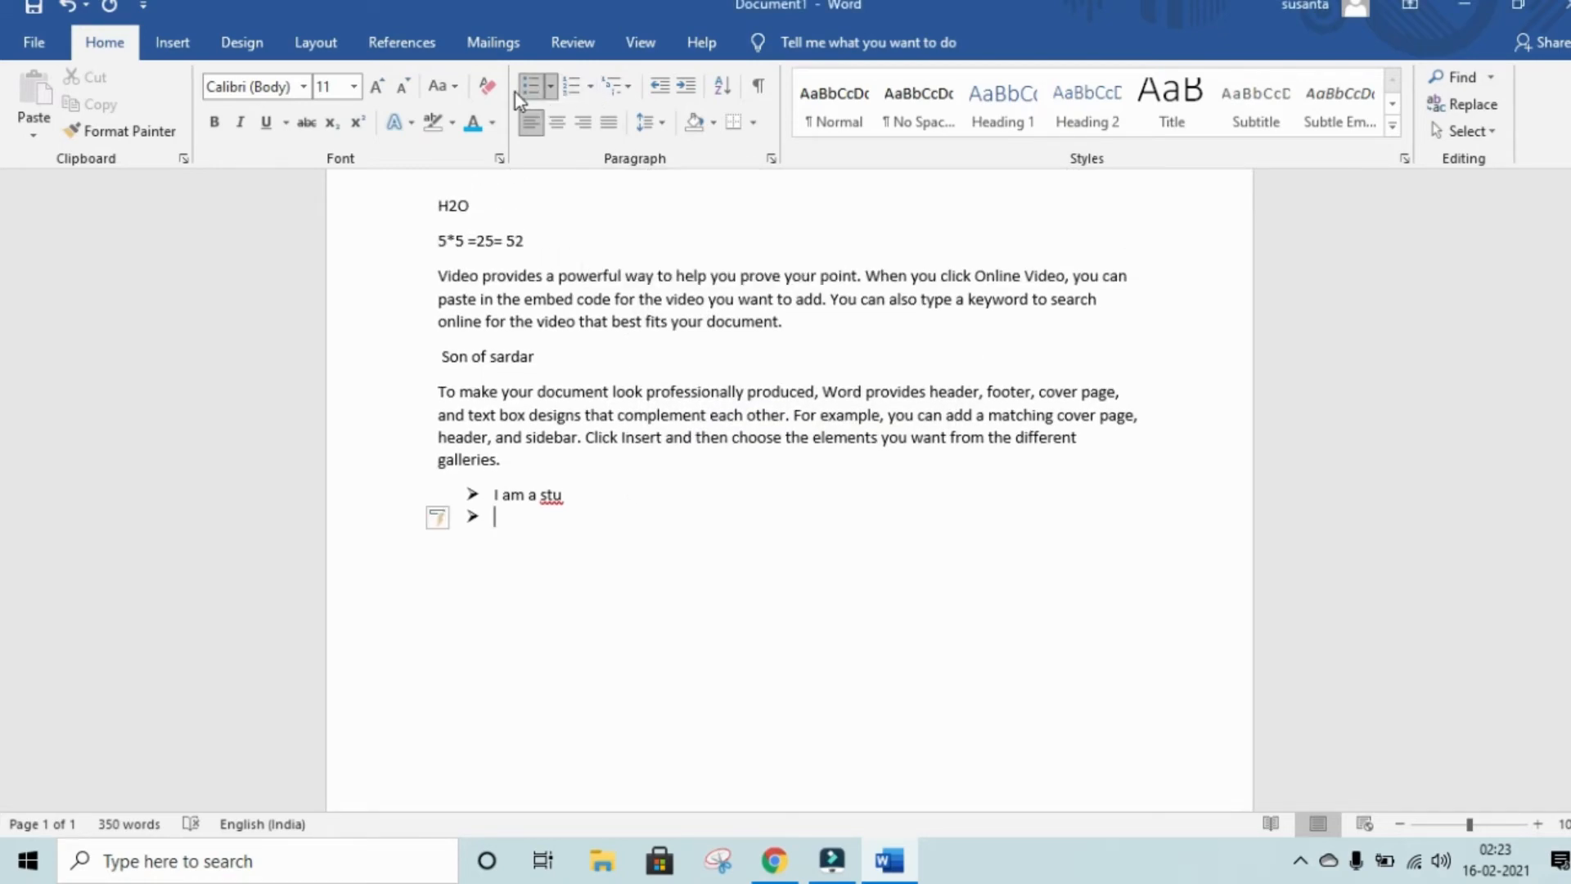
- Look over the formats in the numbering library without applying one
left_click(588, 87)
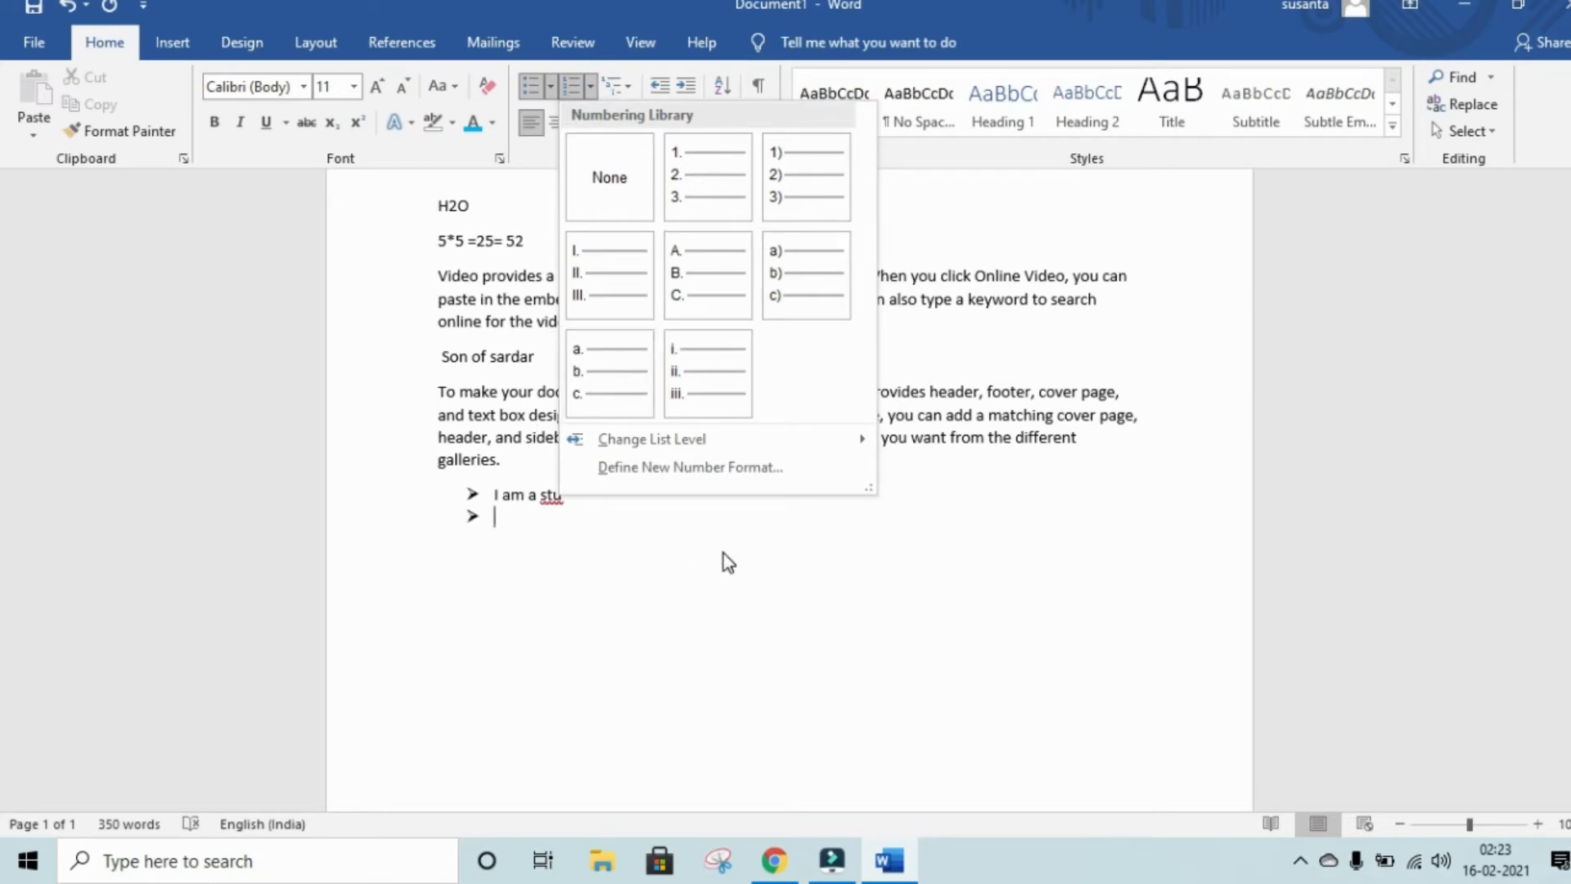
scroll(599, 533, "down", 3)
left_click(561, 511)
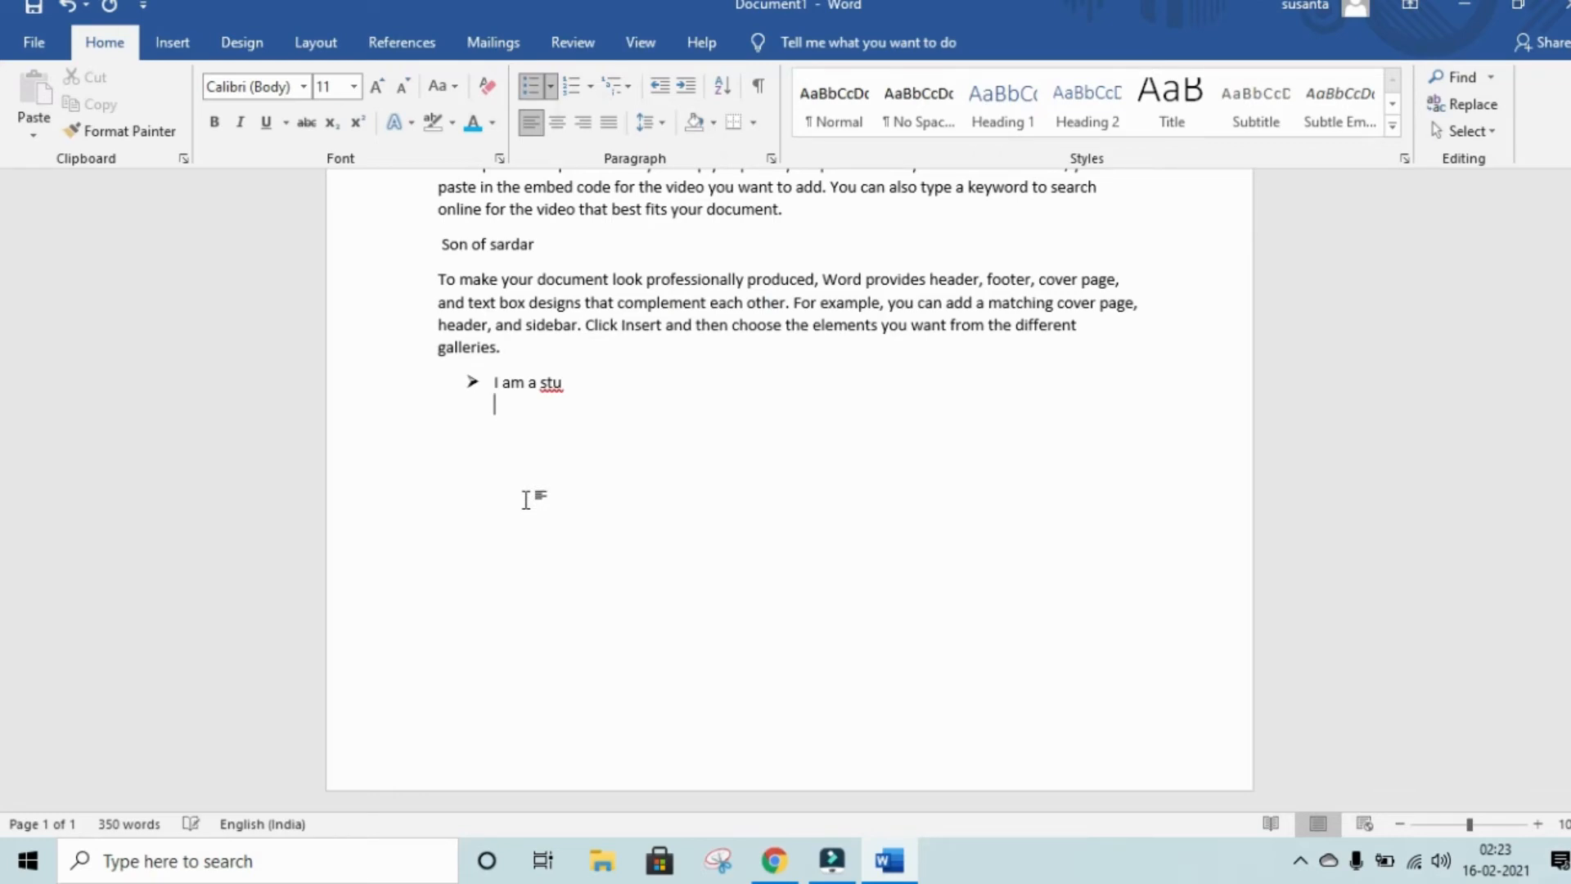
- Delete the bulleted lines at the document's end, back to the word "galleries" in the last paragraph
key("BackSpace")
key("BackSpace")
key("BackSpace")
key("BackSpace")
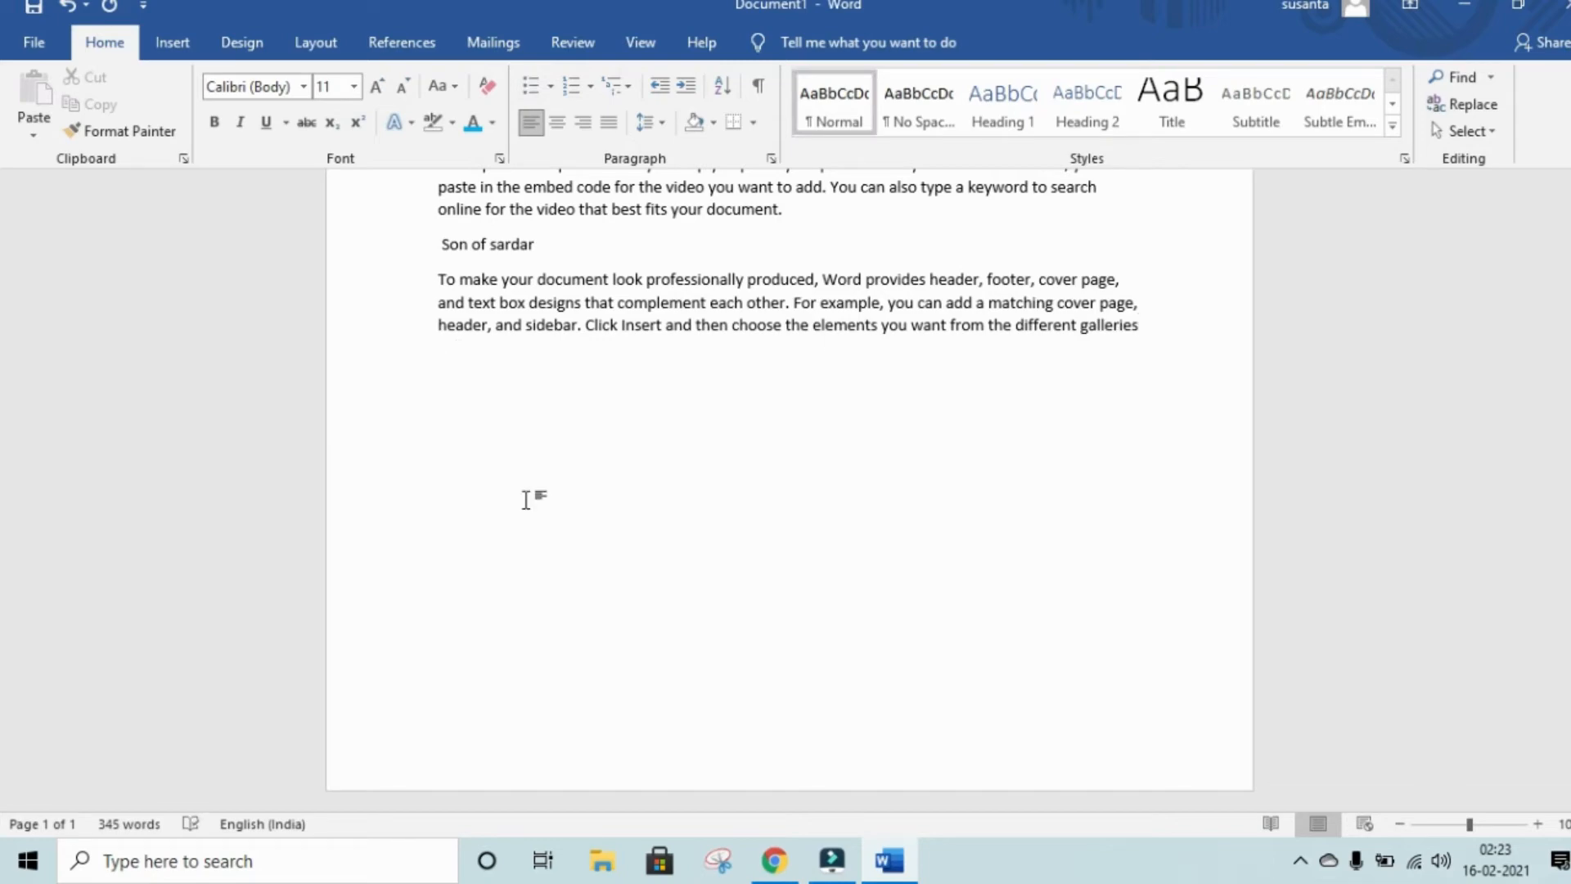
- Enter three sample first names on separate lines below the last paragraph
key("Return")
type("Ra")
type("m ")
type("jadfu")
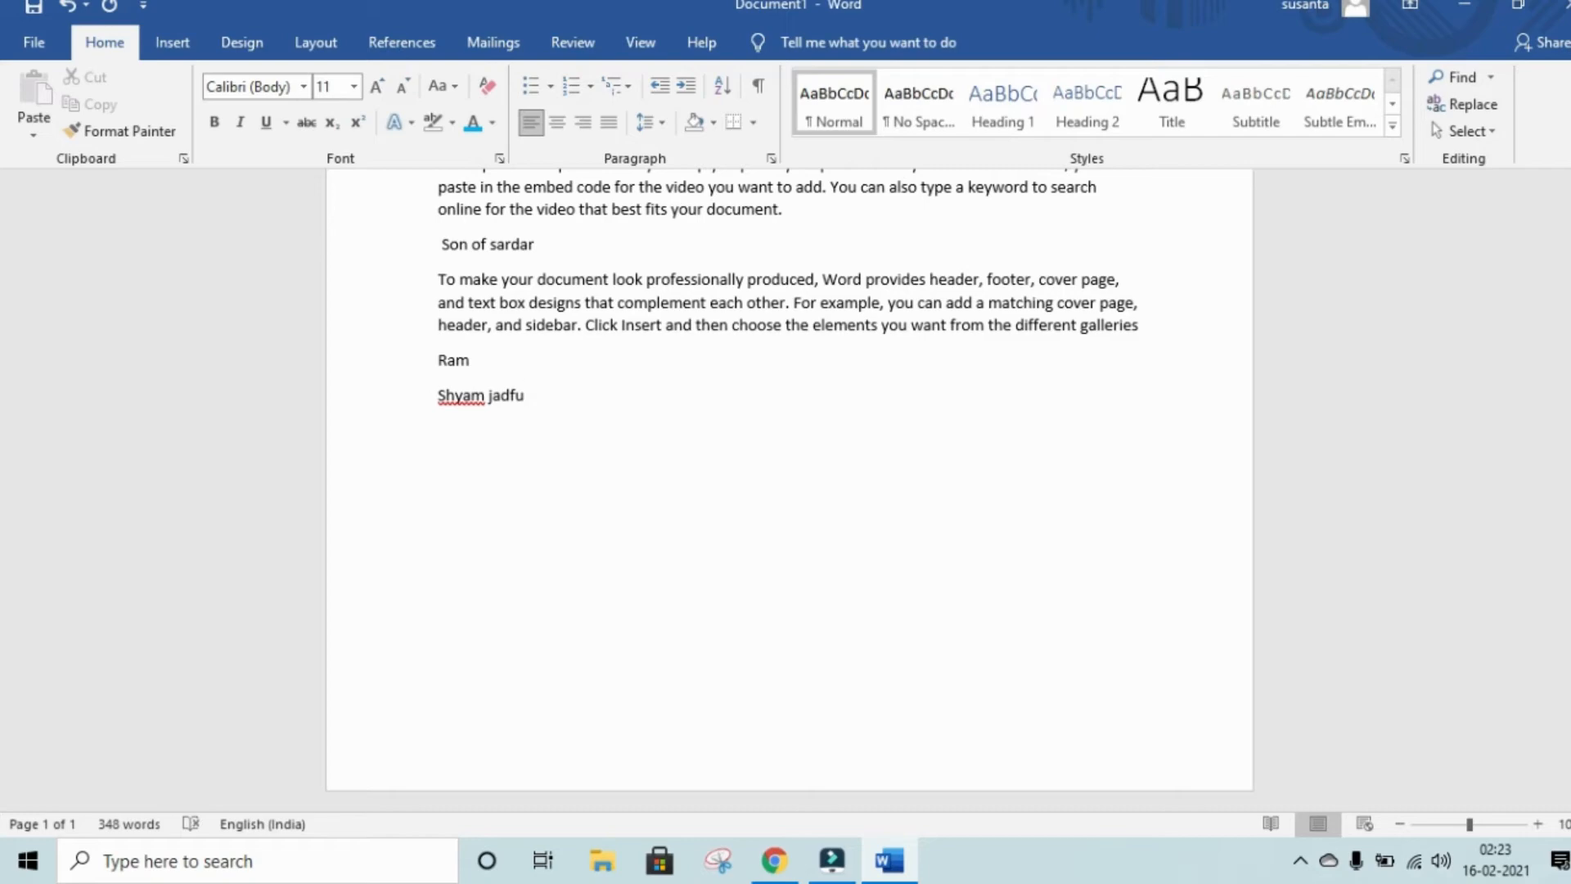
key("BackSpace")
key("BackSpace")
key("BackSpace")
type("du")
triple_click(491, 391)
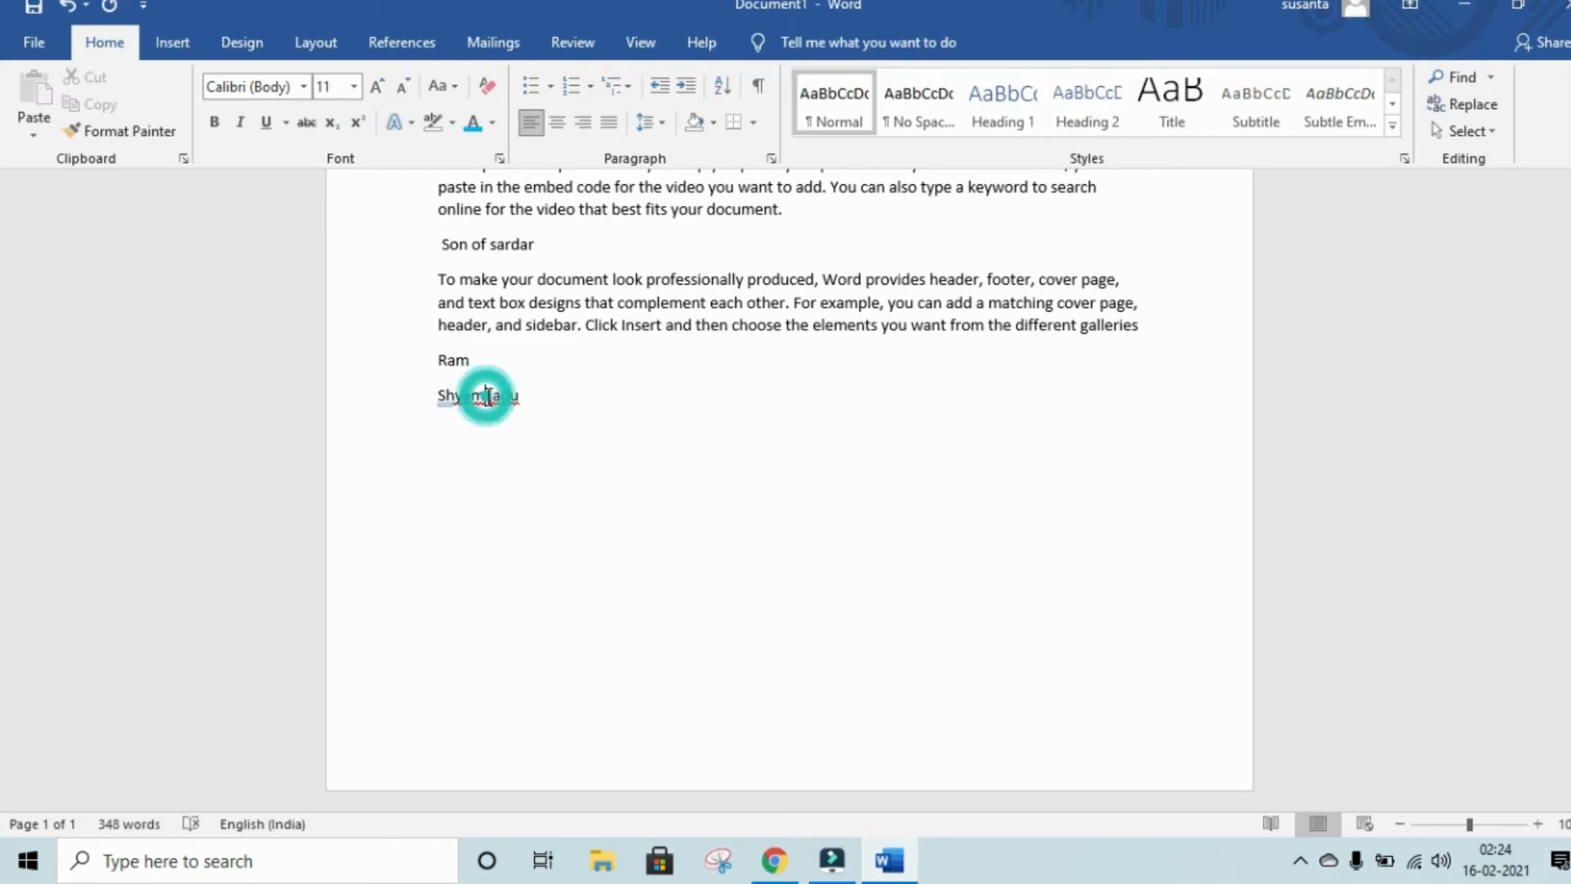
key("Return")
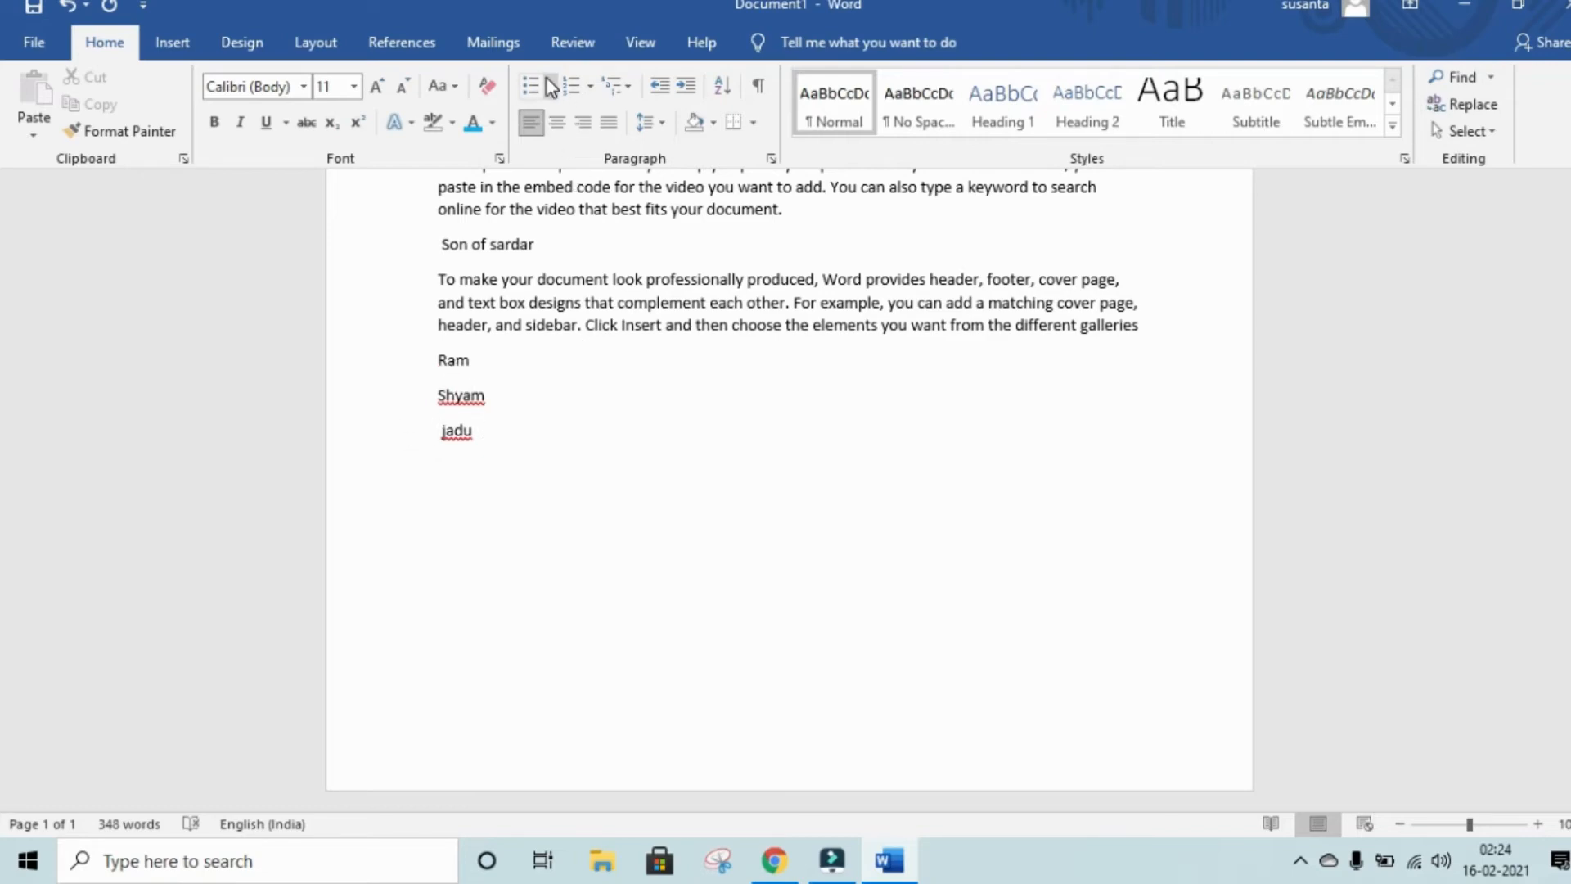
- Try applying 1. numbering to the third name line only, and remove the number again
left_click(577, 87)
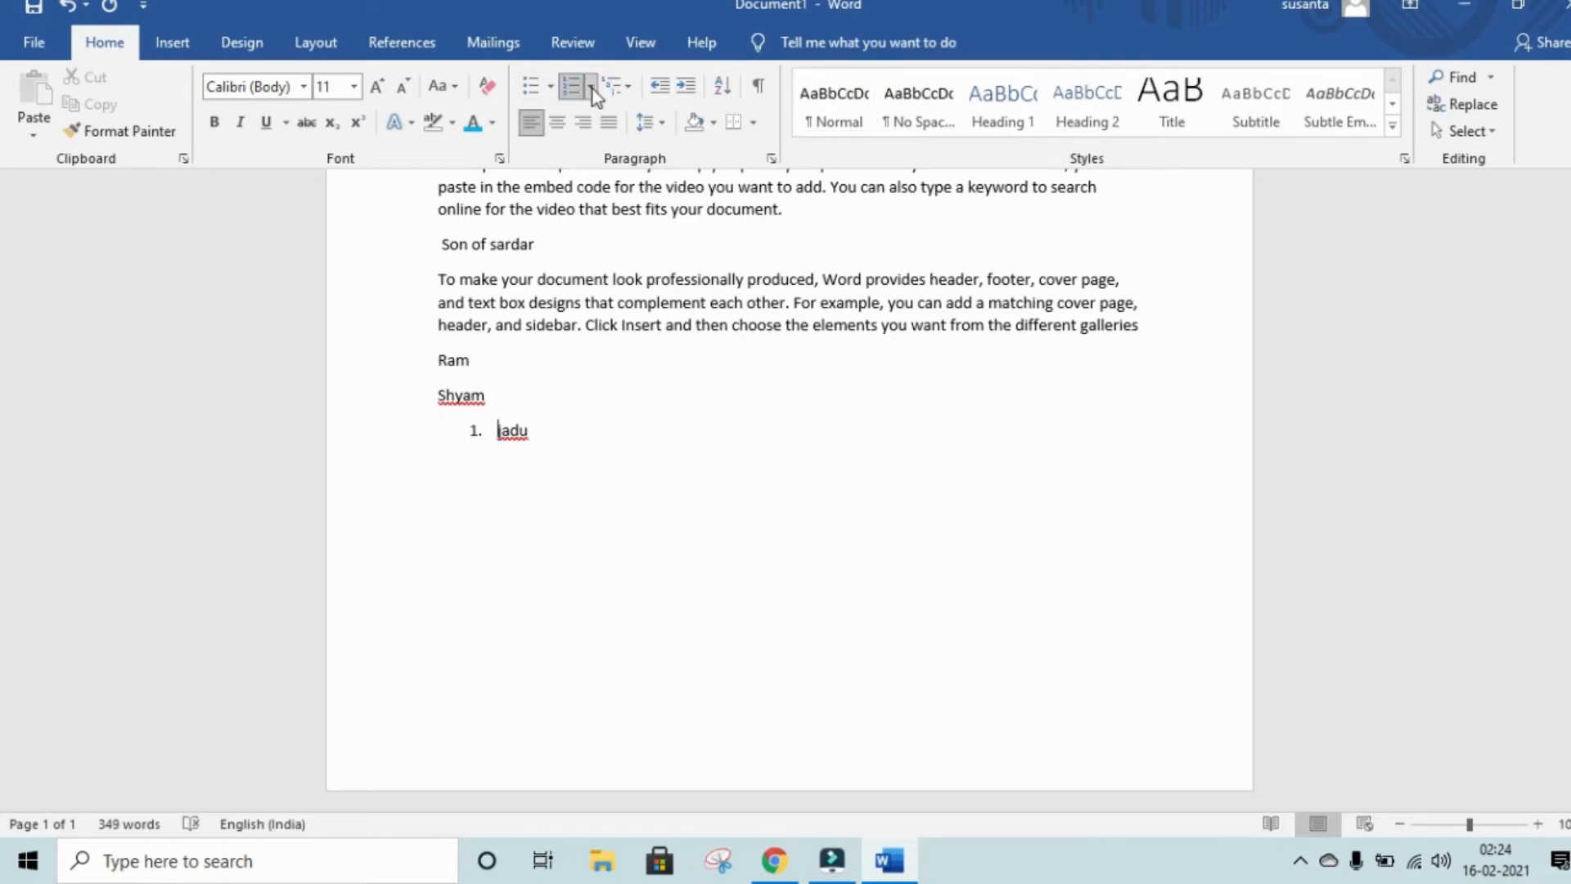
left_click(591, 89)
left_click(930, 501)
key("BackSpace")
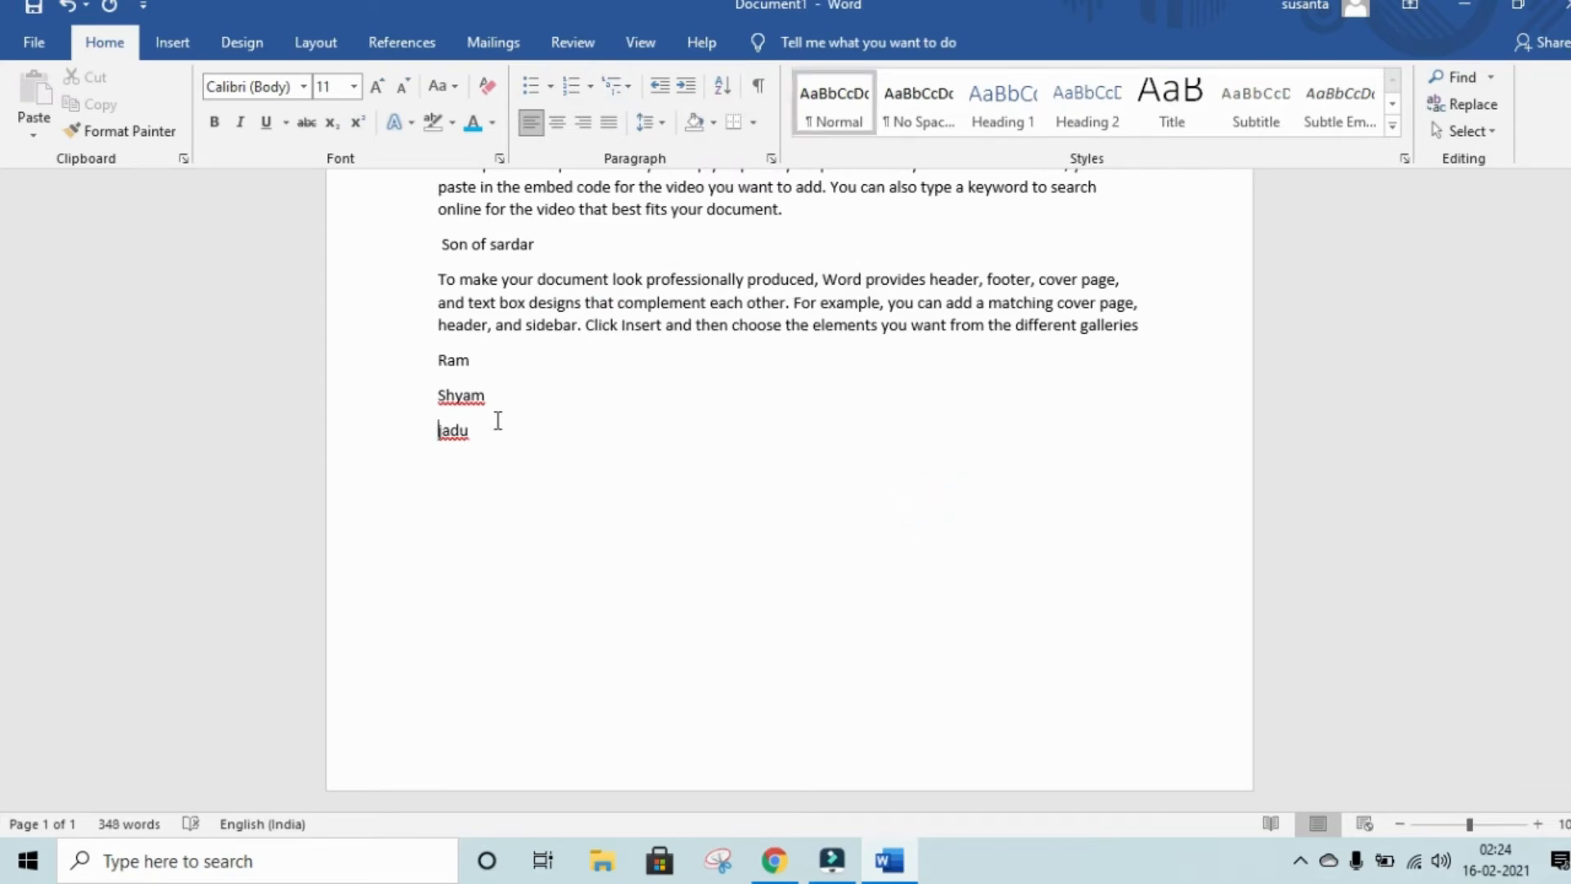
- Number all three name lines with the 1., 2., 3. format
left_click(416, 361)
left_click_drag(459, 401, 466, 455)
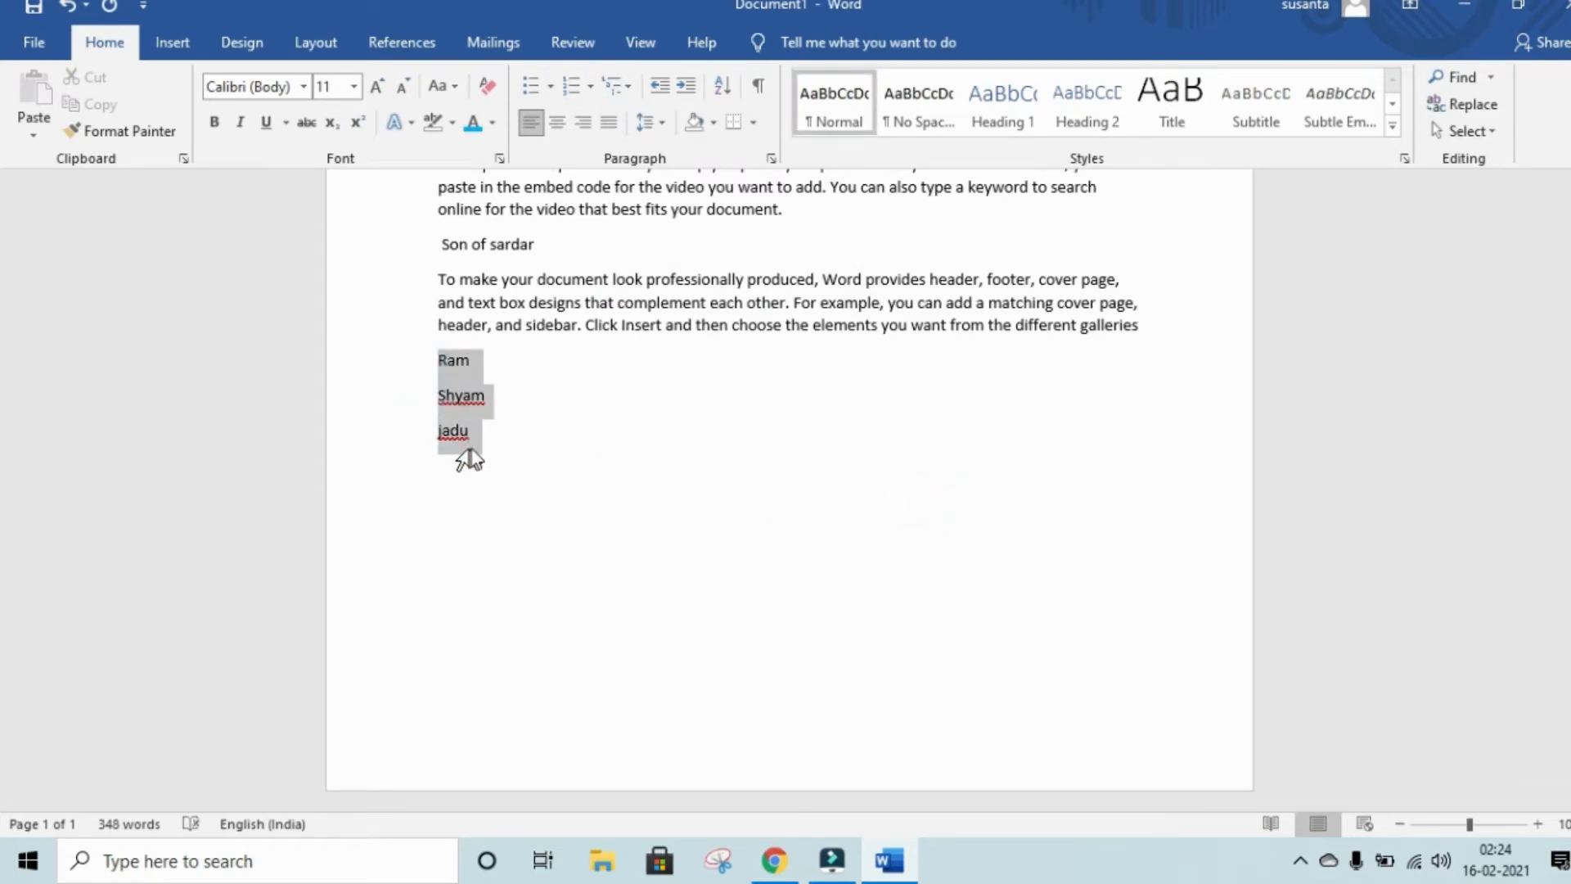
left_click(573, 87)
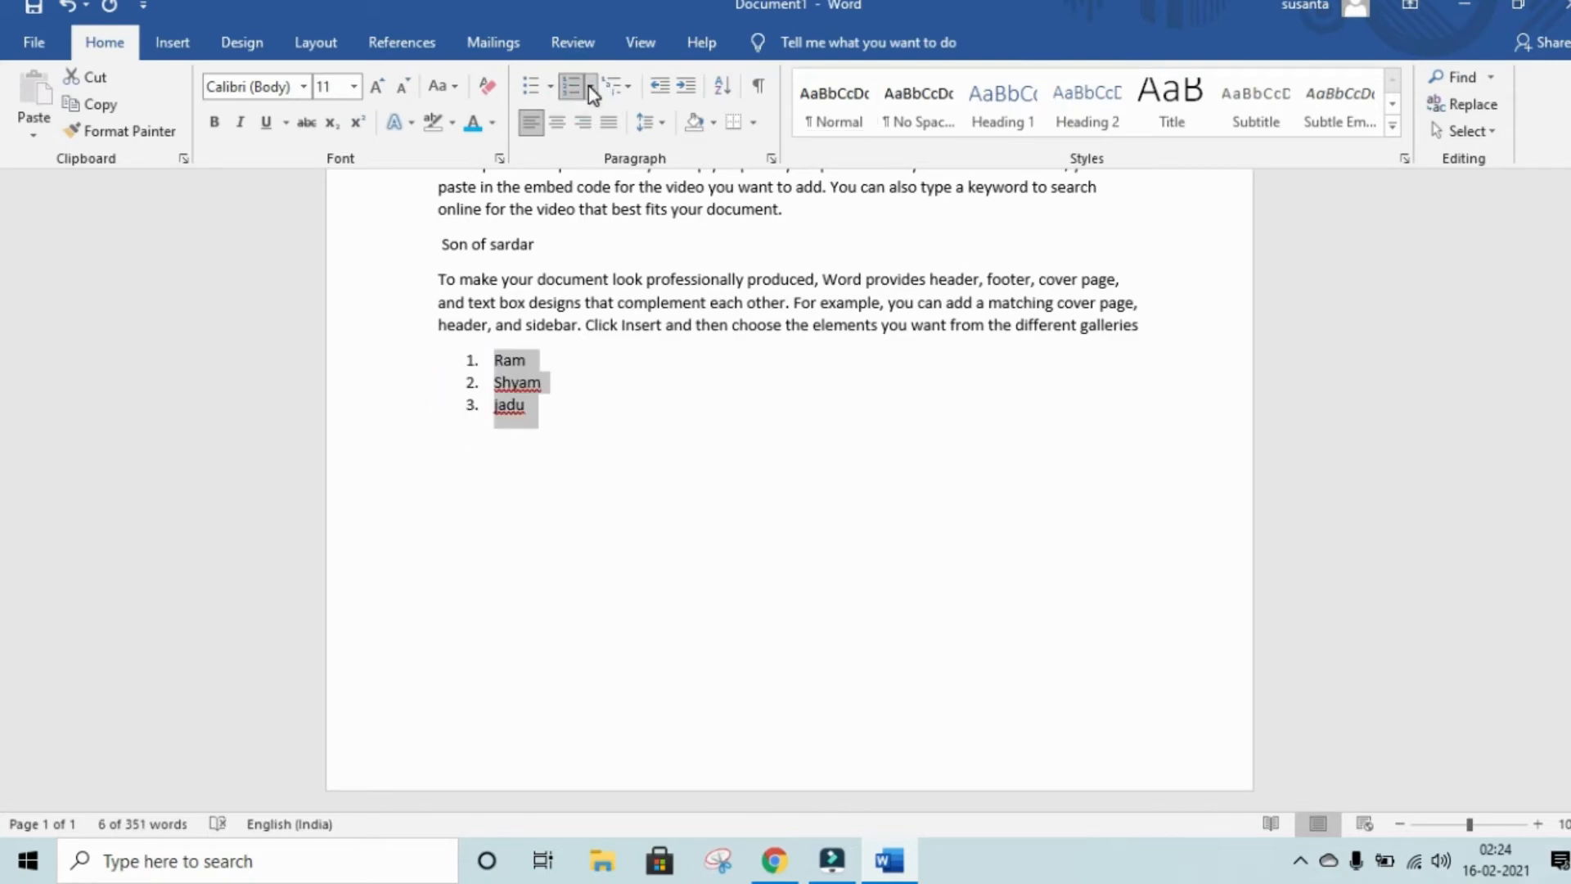
- Change the numbering of the three-name list to the A., B., C. format
left_click(588, 87)
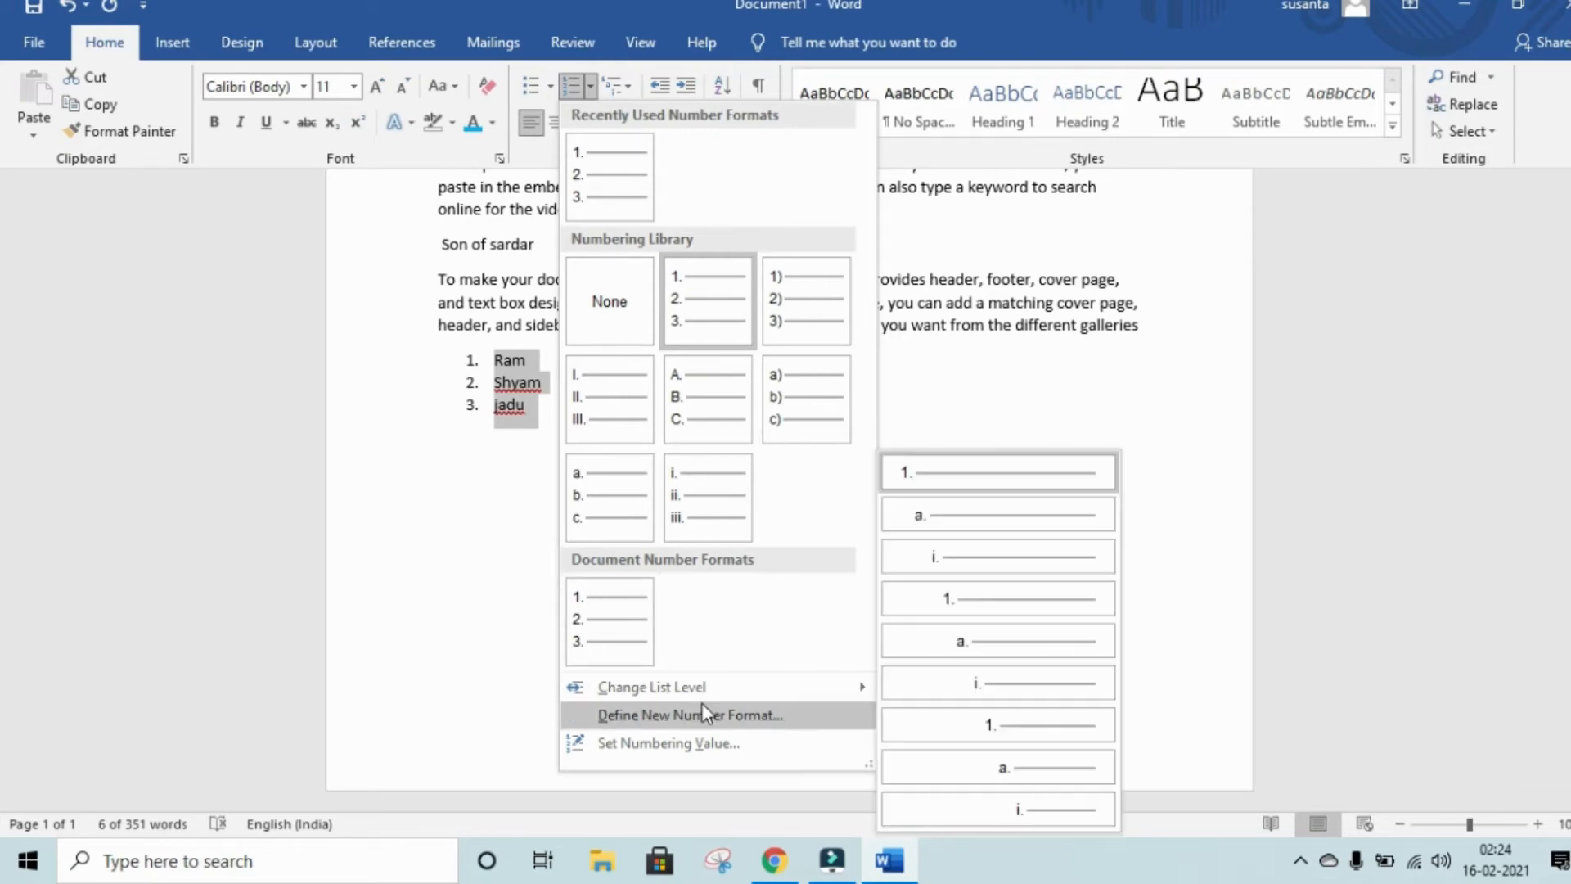
mouse_move(759, 695)
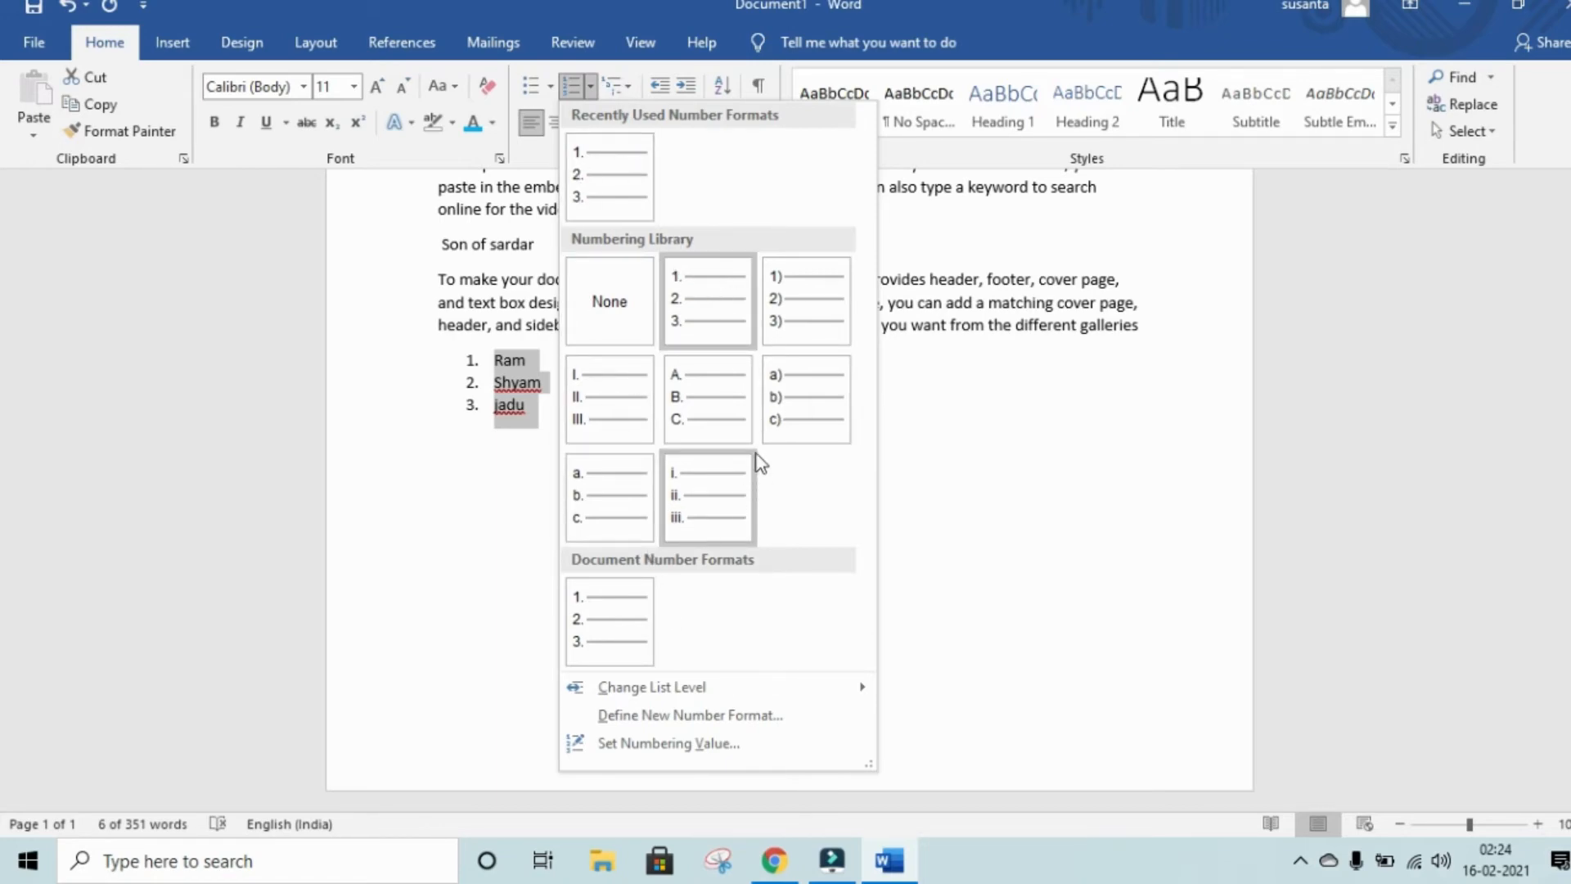
left_click(702, 409)
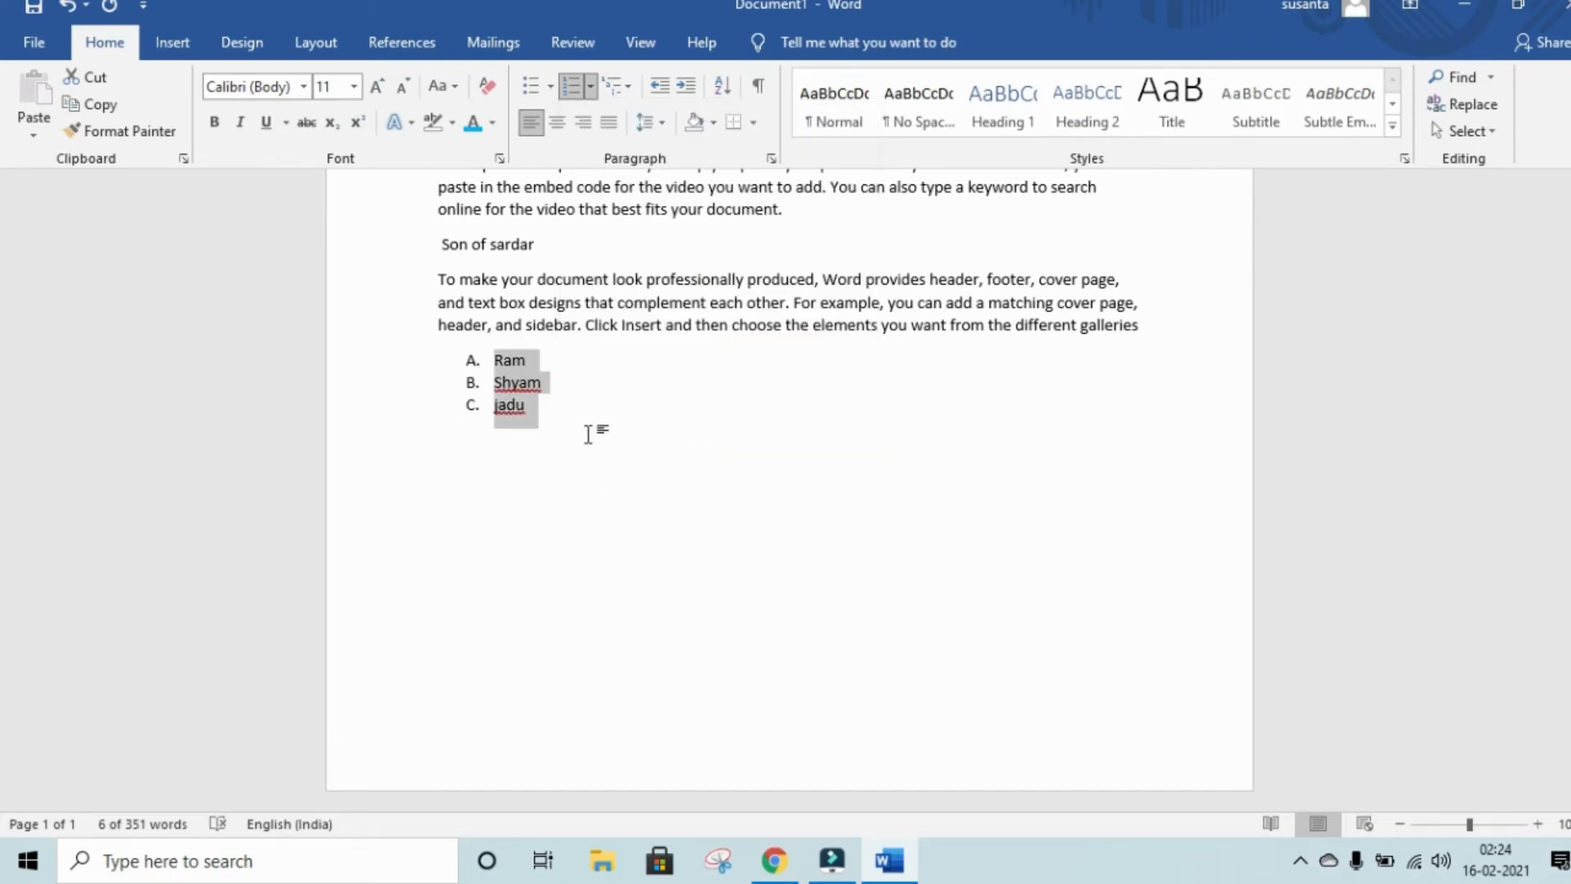
left_click(582, 408)
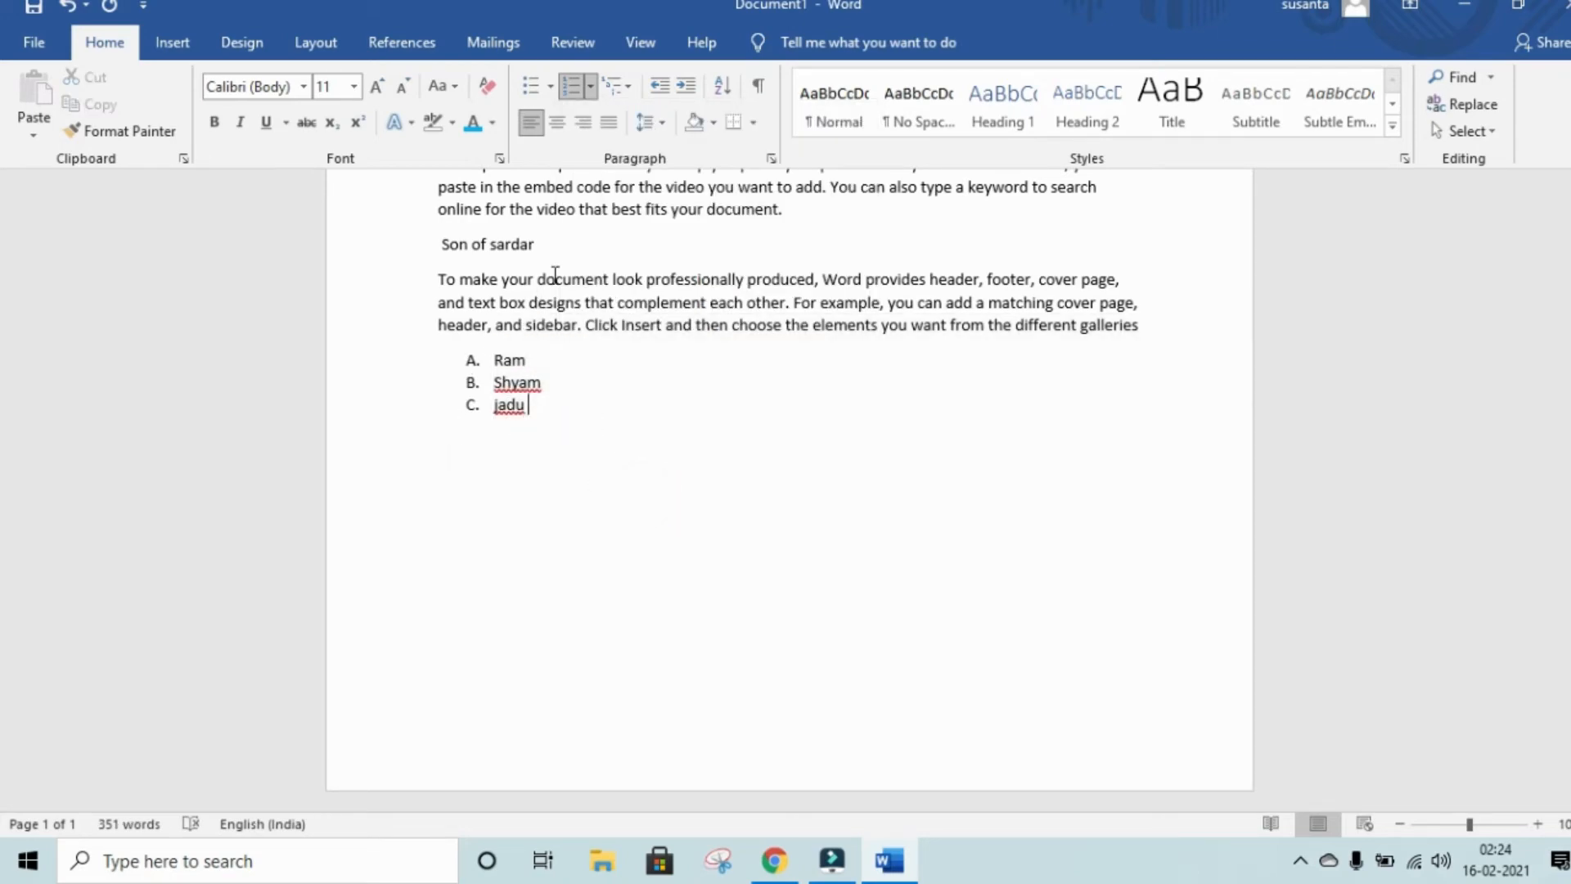
- Review the multilevel list styles available for the lettered three-name list without applying one
left_click_drag(551, 379, 466, 351)
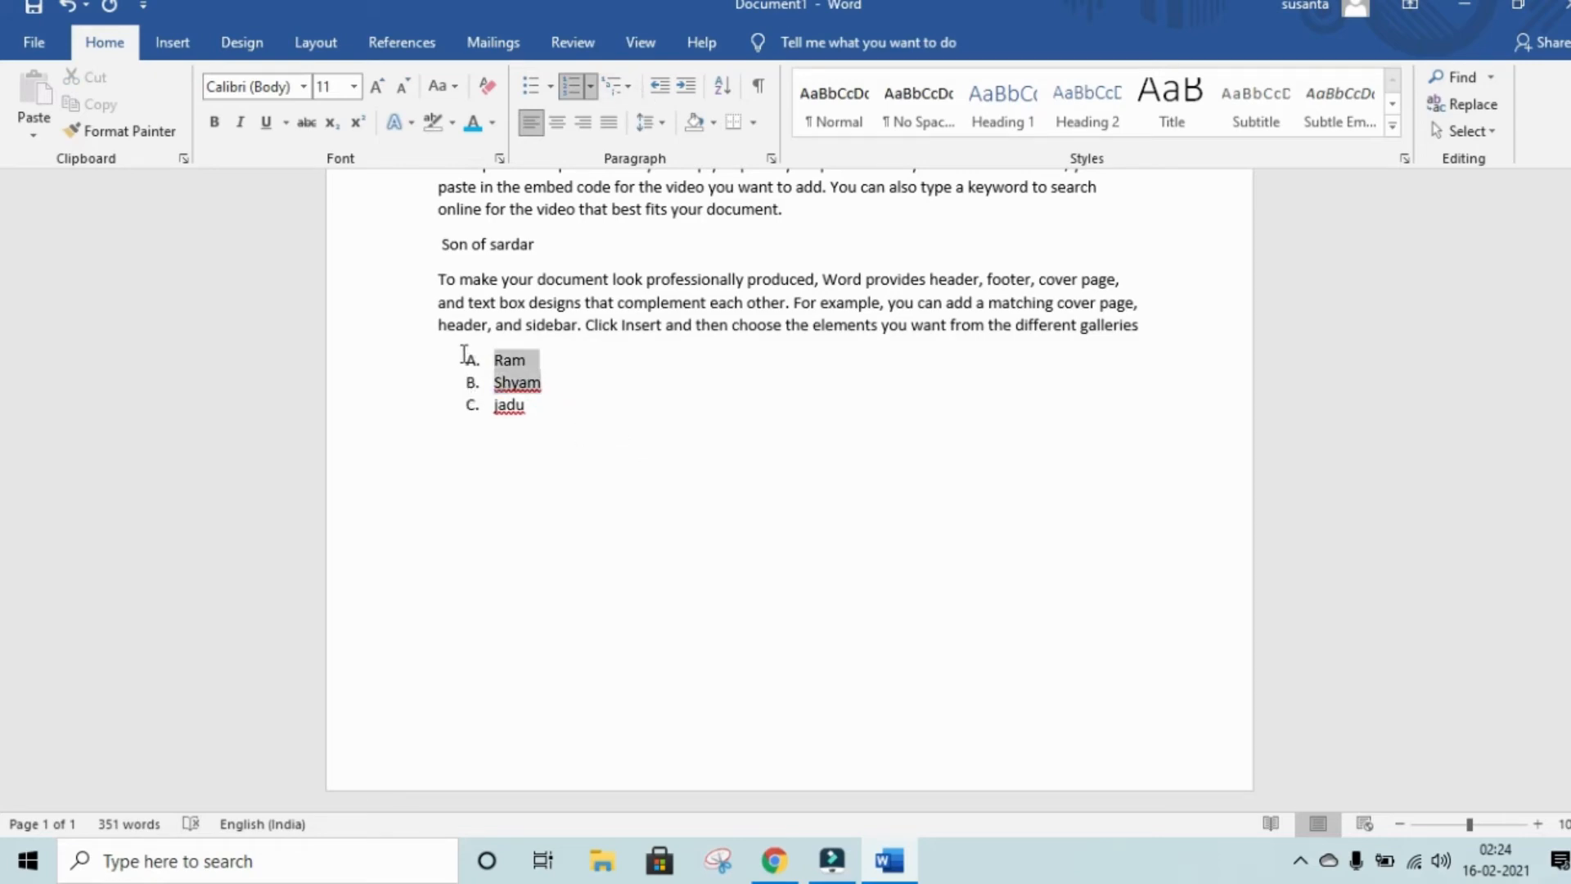
left_click(621, 90)
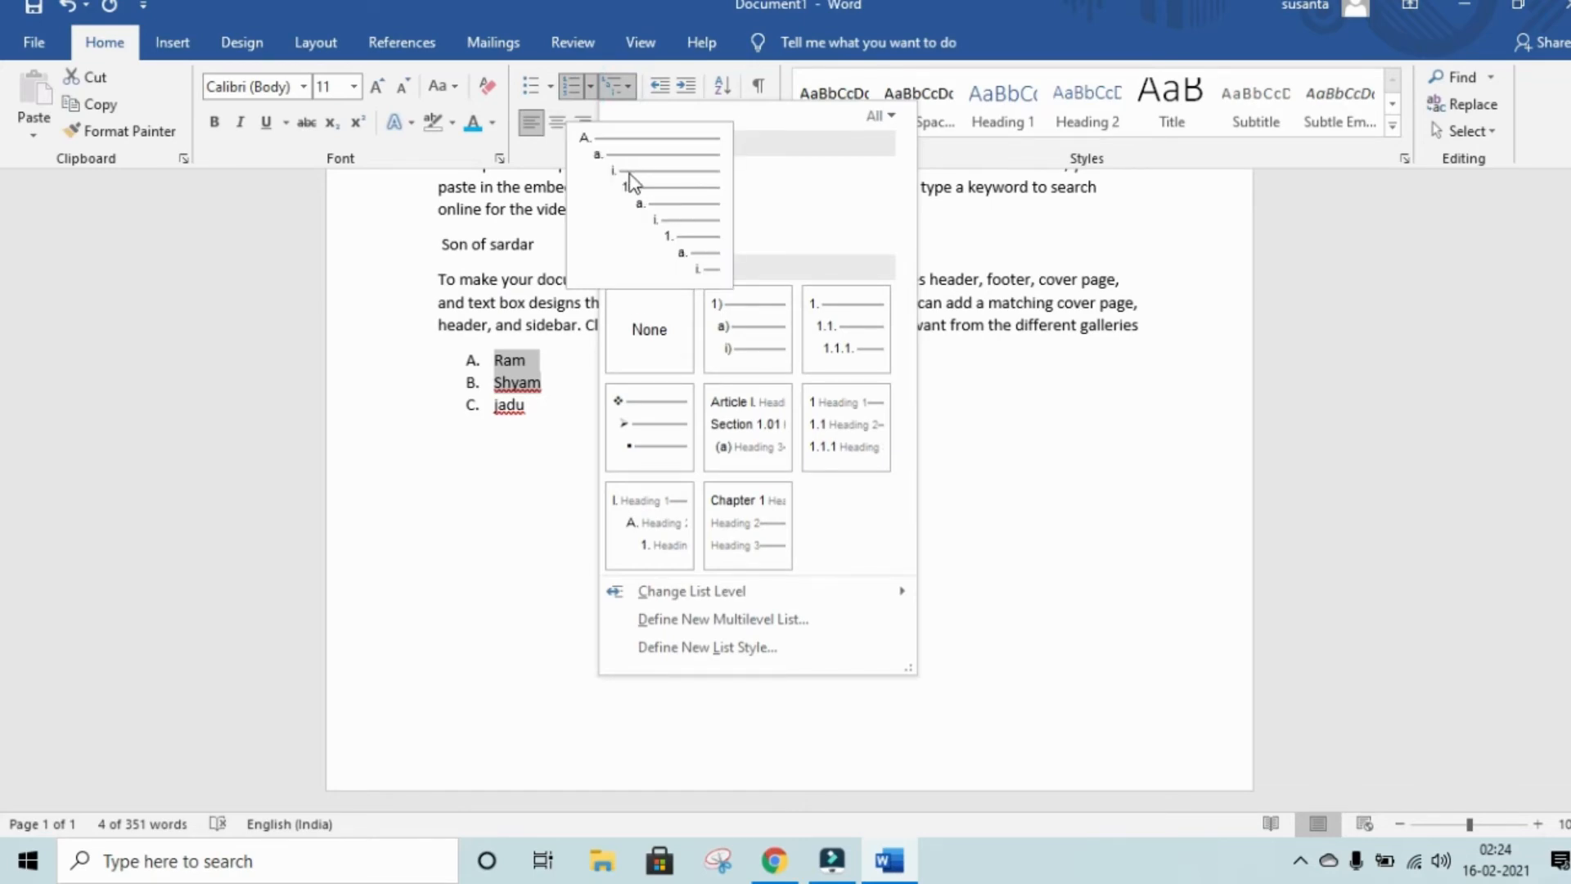
mouse_move(718, 305)
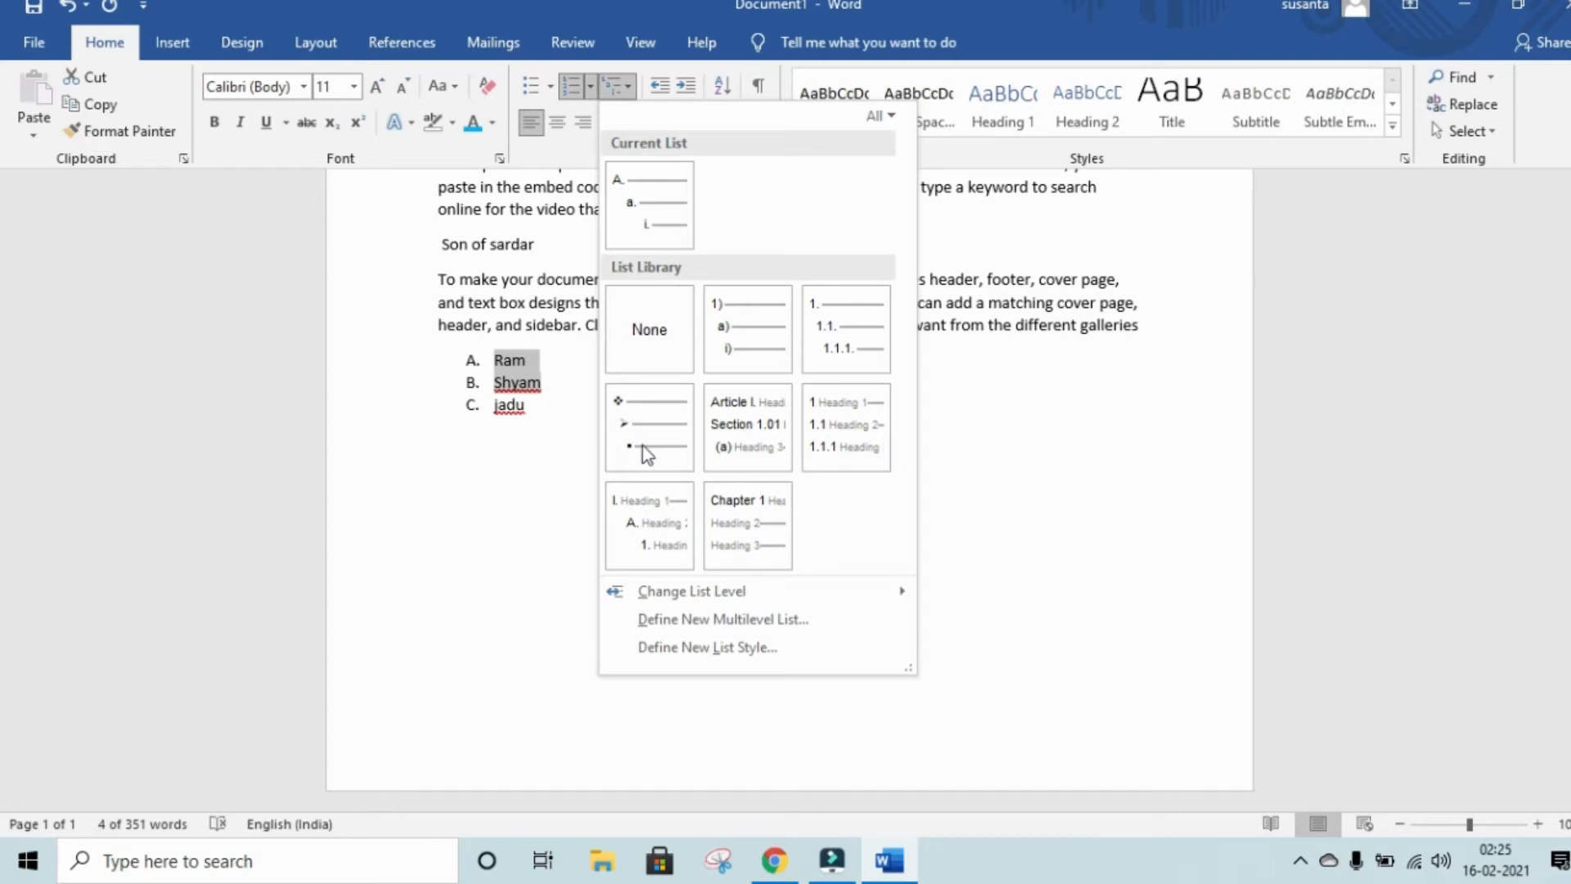
left_click(998, 496)
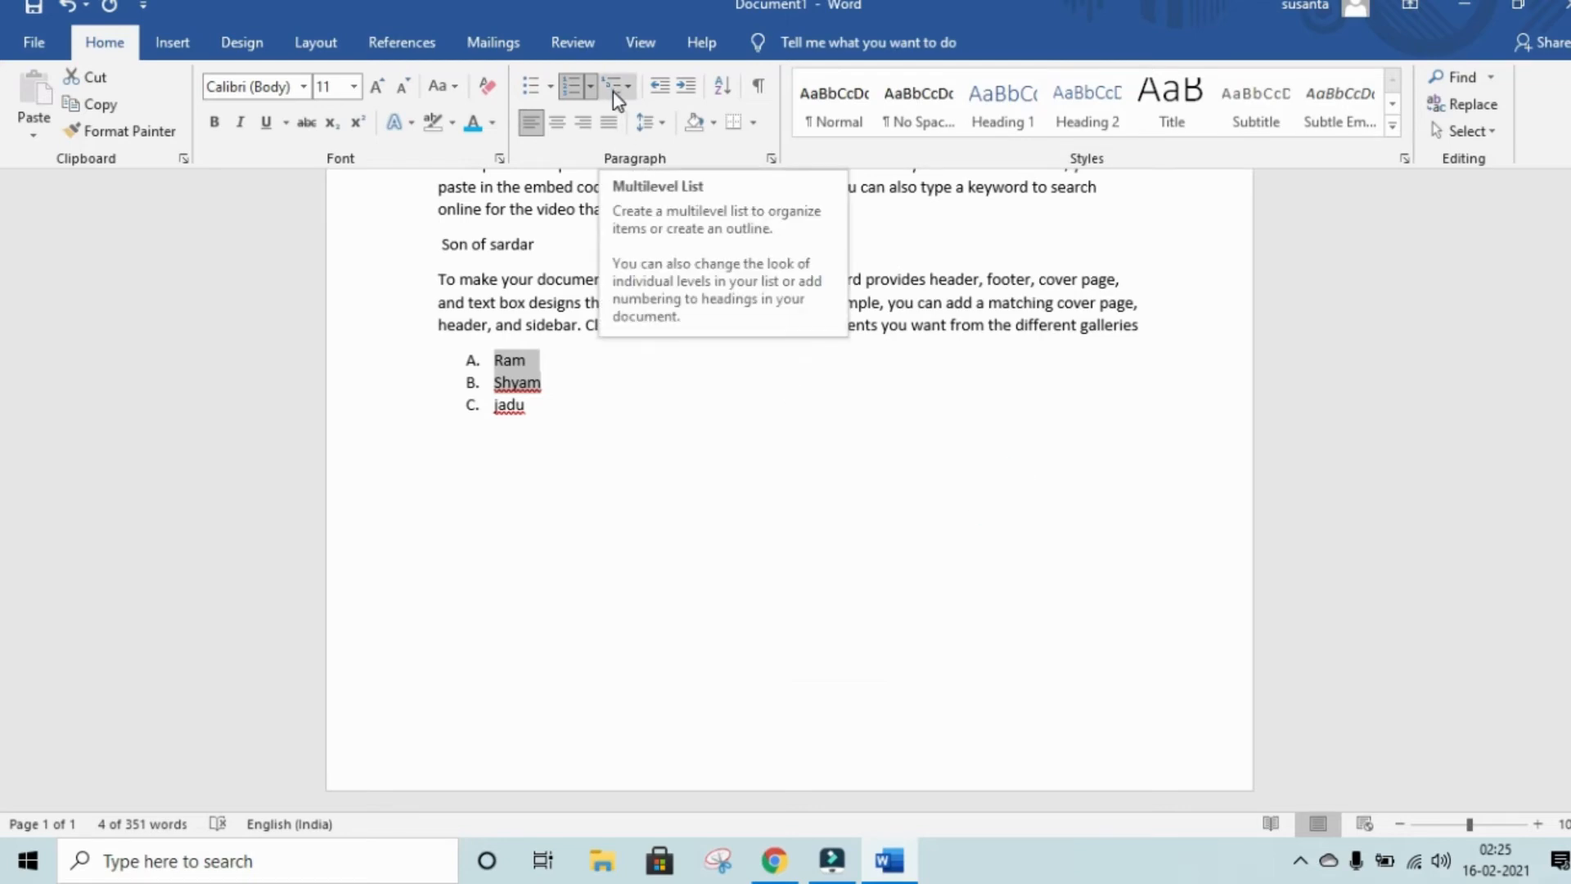
left_click(532, 360)
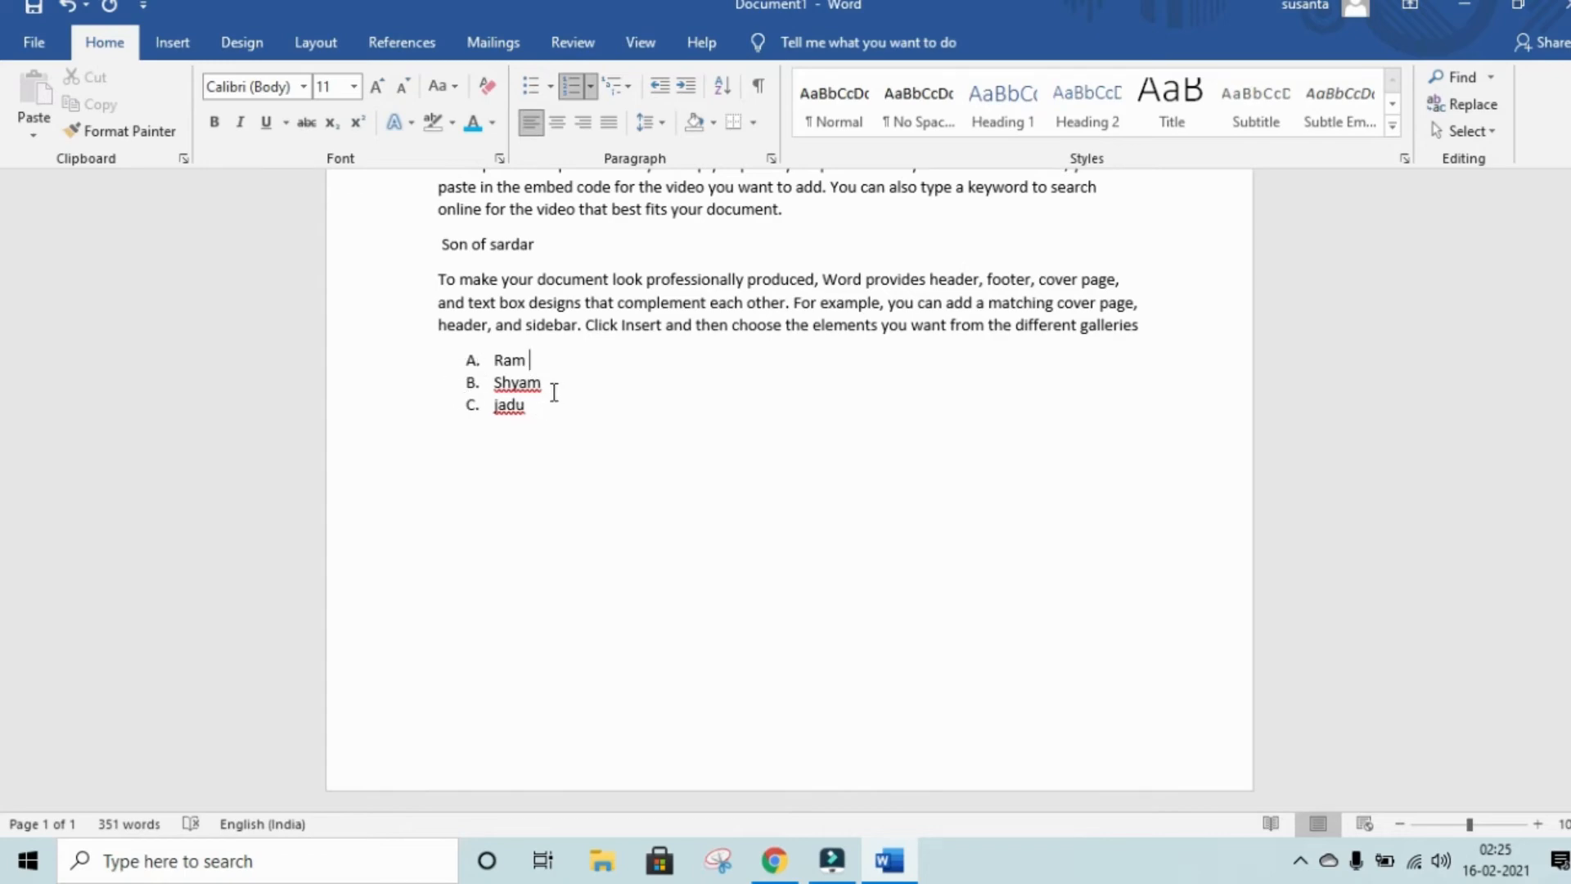
left_click_drag(549, 389, 463, 389)
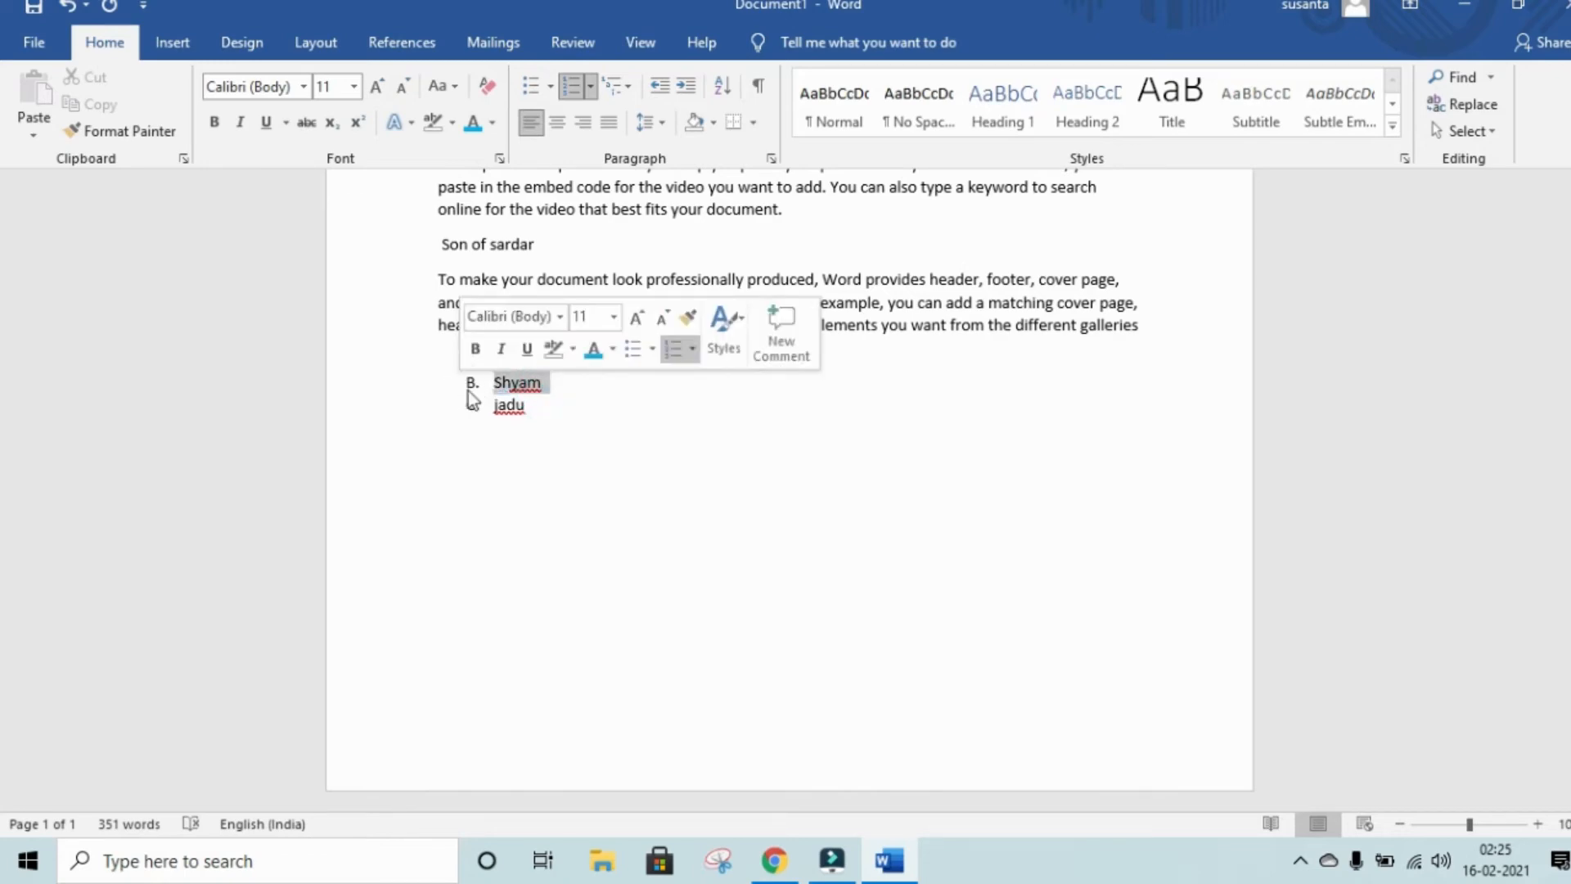
left_click(594, 425)
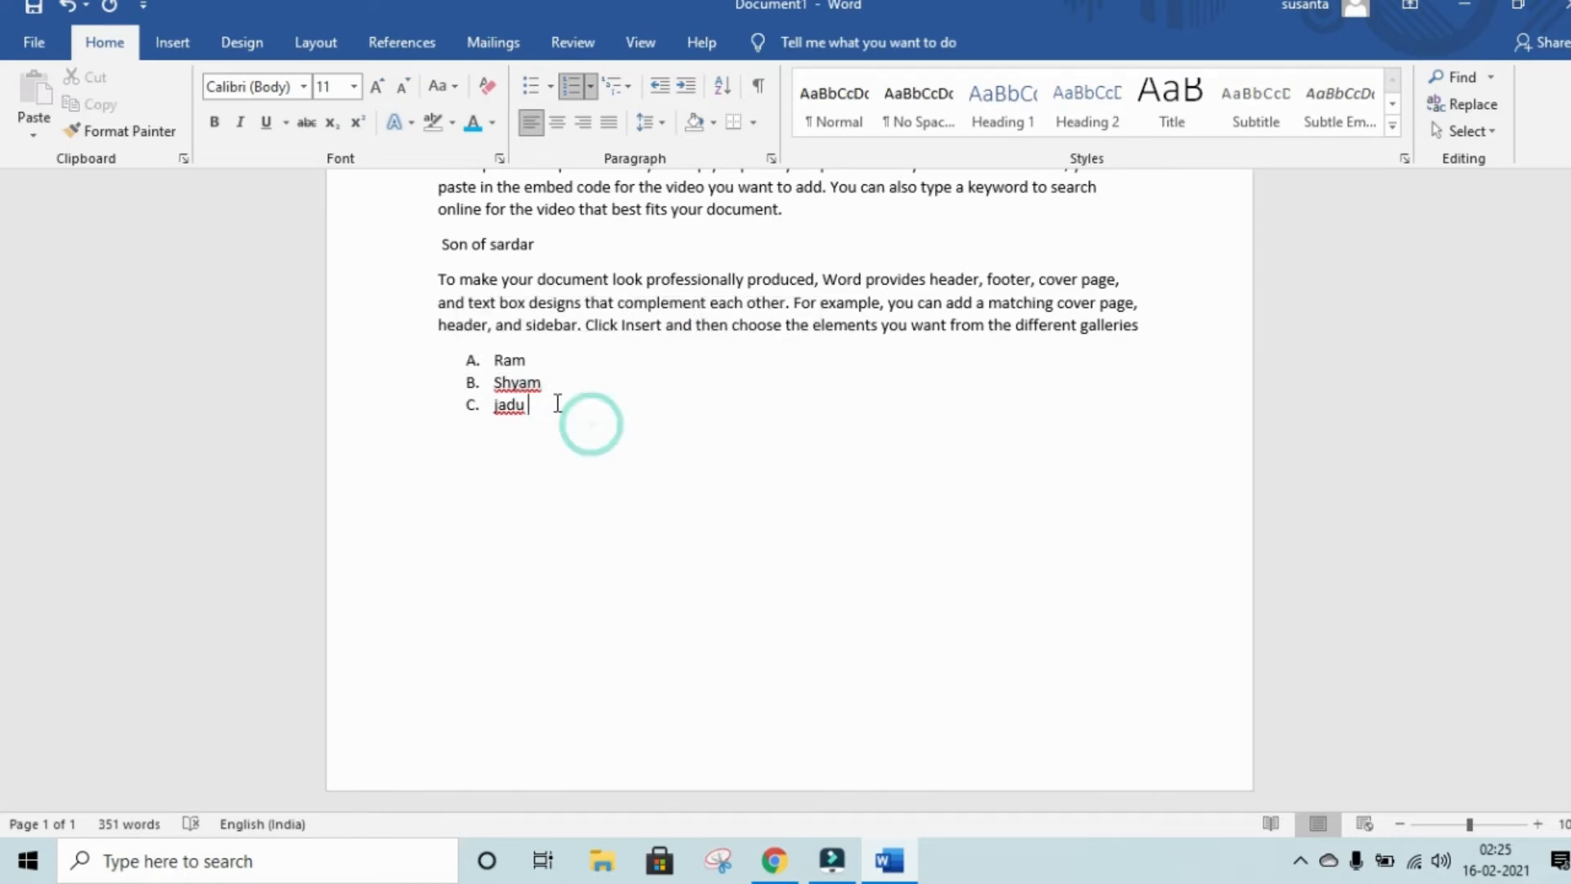
- Remove the A., B., C. lettering from all three name lines
left_click(465, 385)
key("BackSpace")
key("BackSpace")
left_click(479, 358)
key("BackSpace")
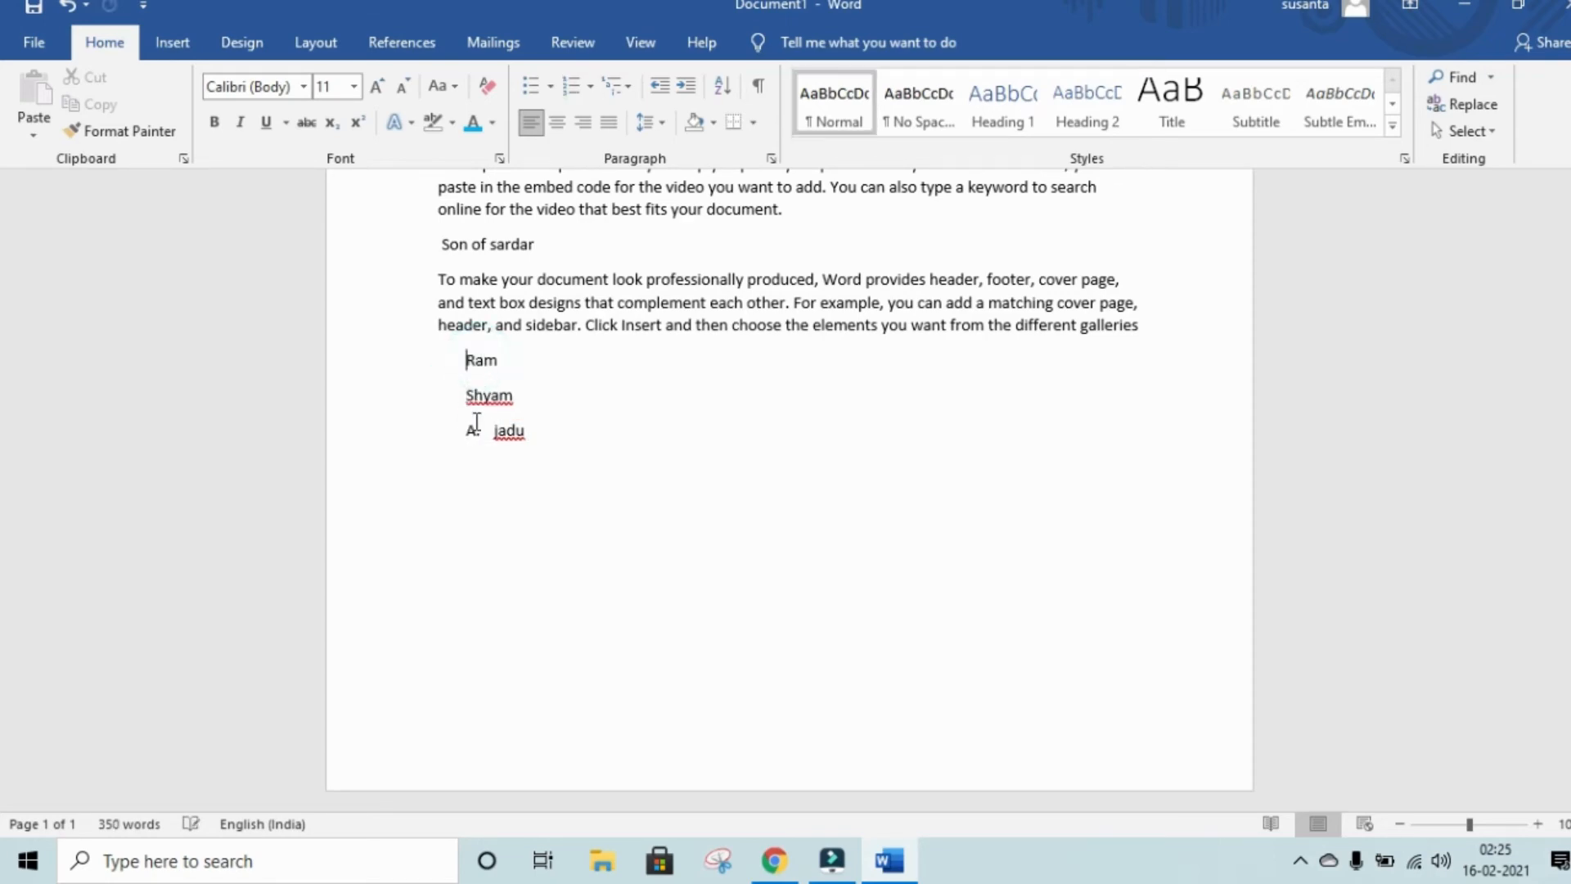
left_click(479, 428)
key("BackSpace")
key("BackSpace")
- Remove the leftover indents and leading space so the three name lines start at the left margin
left_click(464, 396)
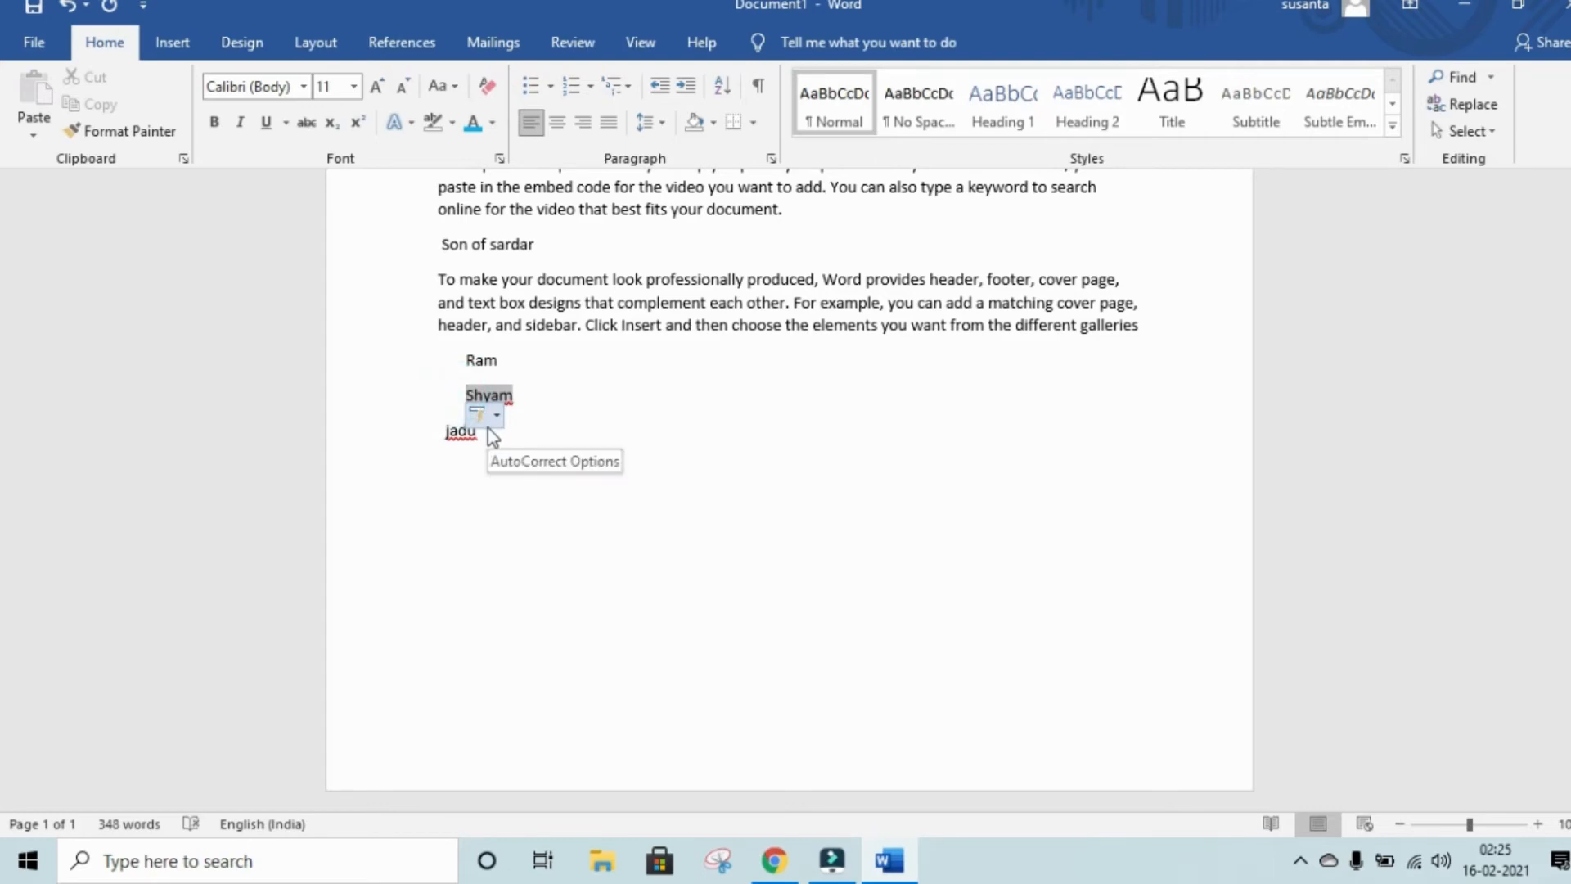
key("BackSpace")
left_click(454, 360)
key("BackSpace")
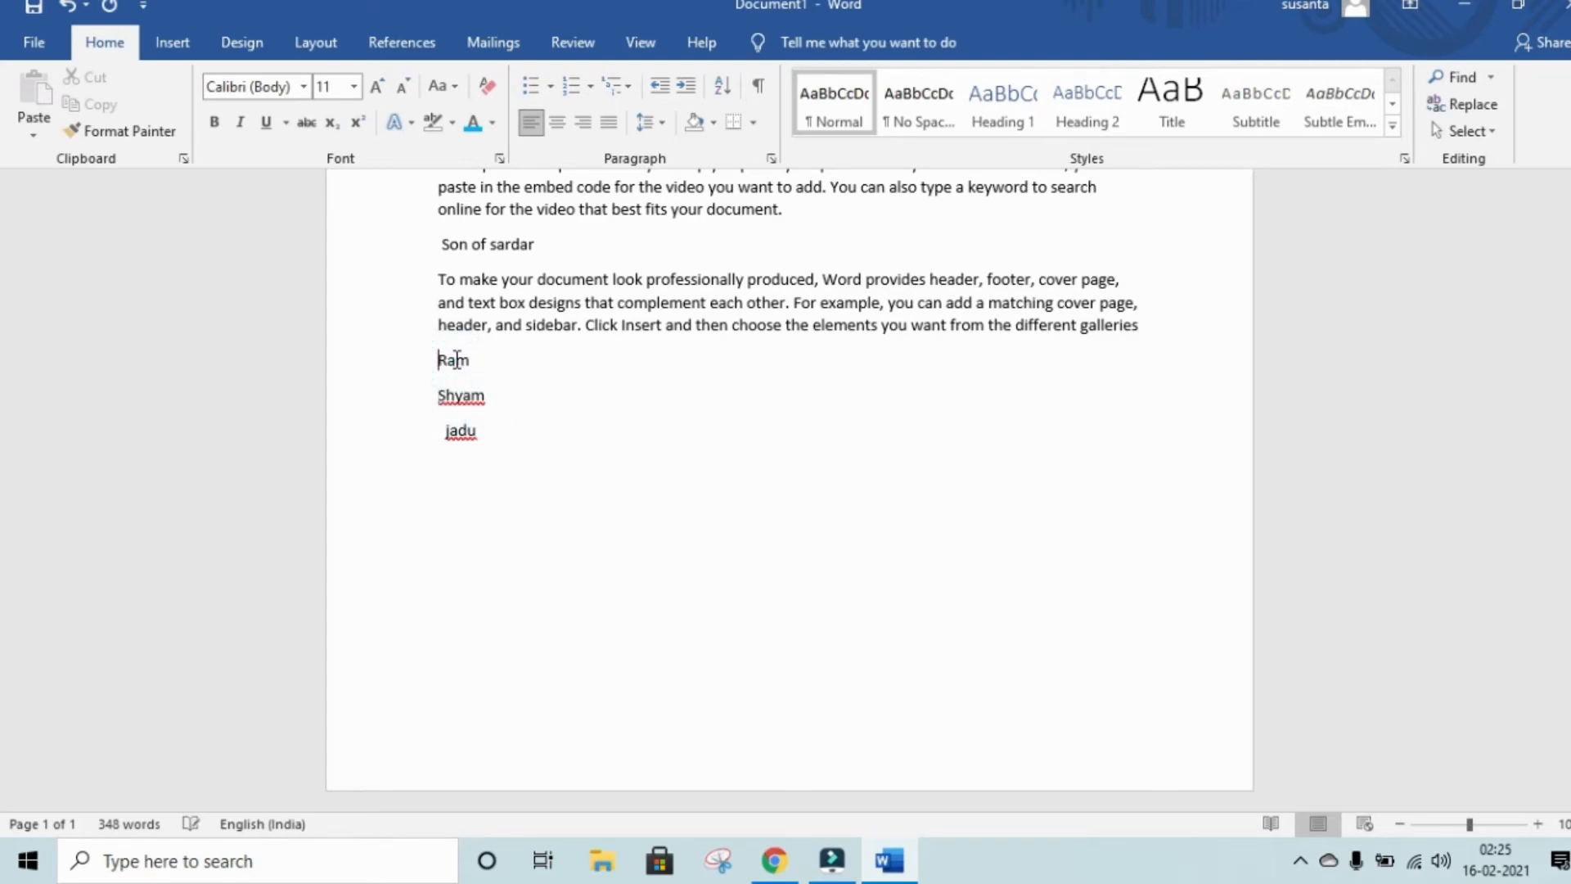
left_click(443, 430)
key("BackSpace")
- Indent the second and third name lines by one tab stop, leaving the first name at the margin
left_click_drag(435, 400, 446, 396)
key("Tab")
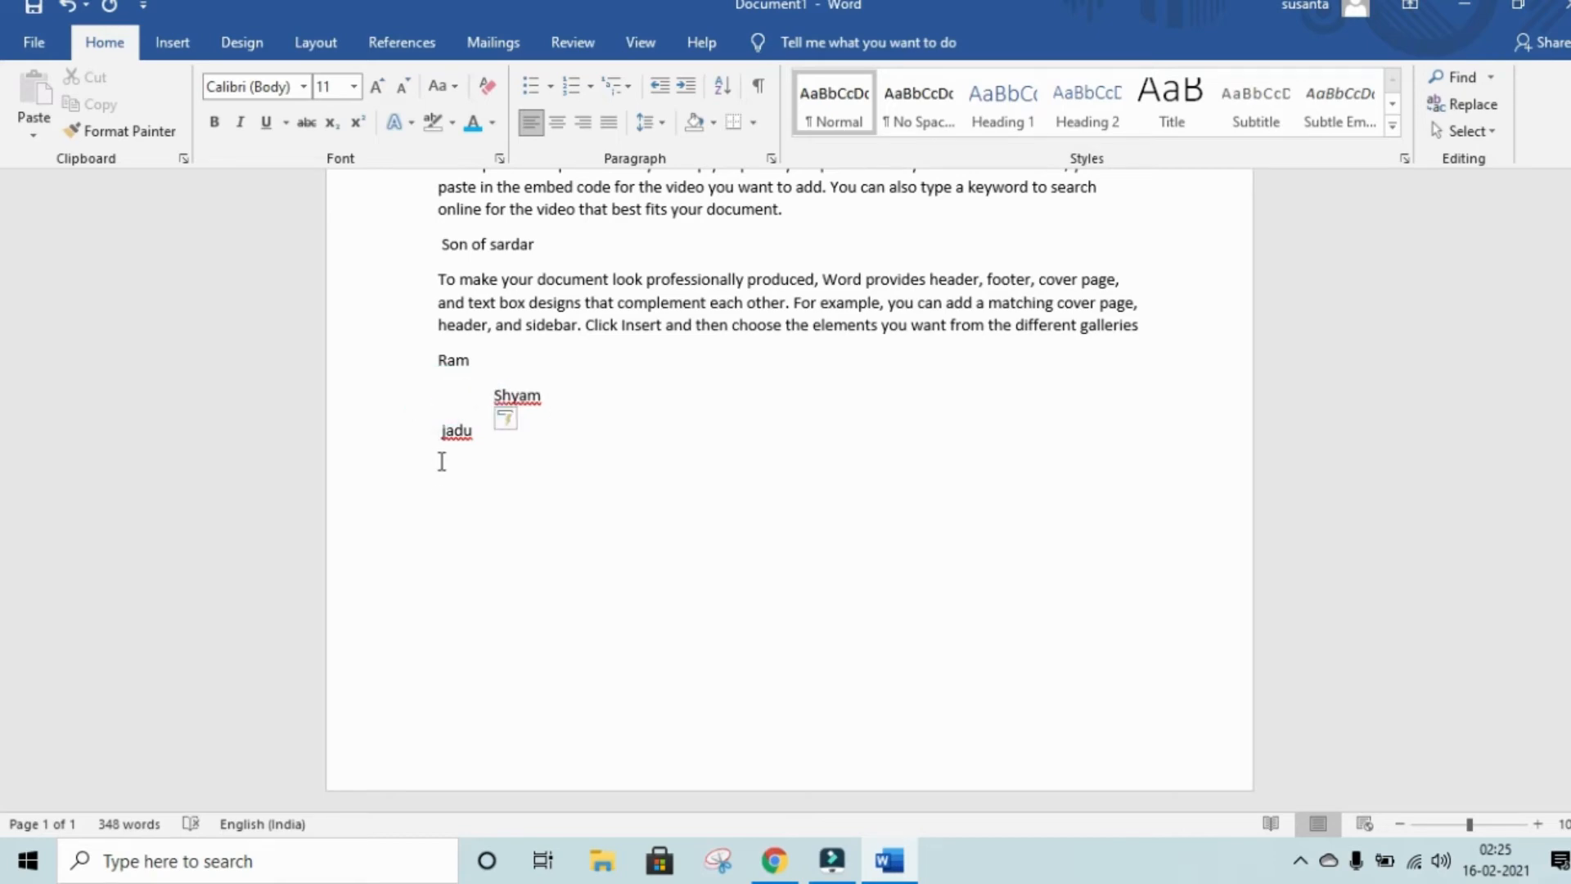
left_click(436, 439)
key("Tab")
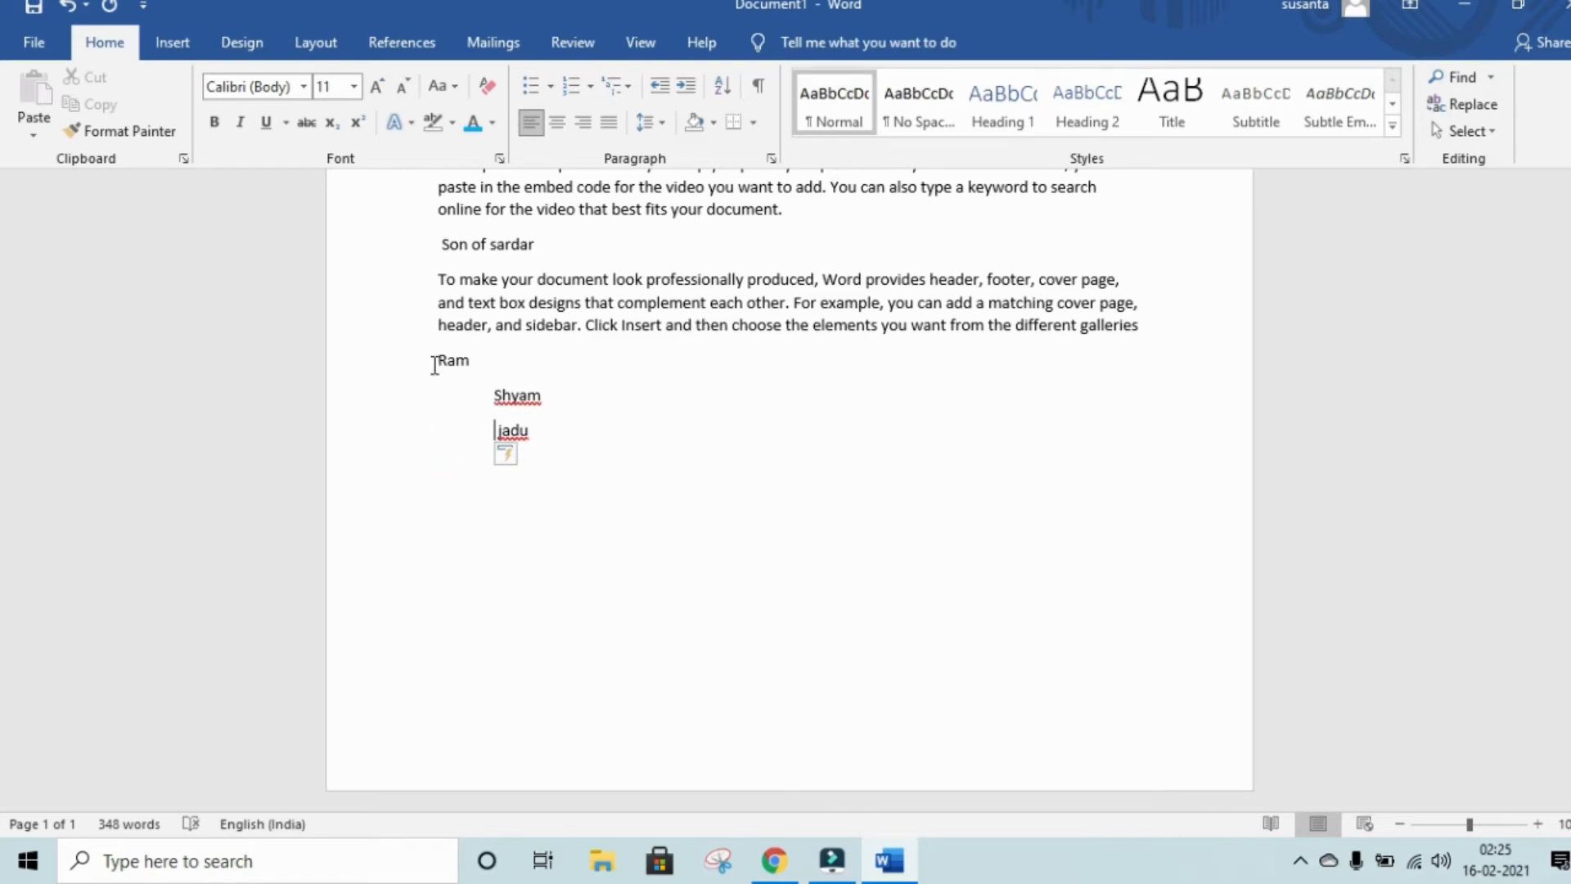
- Apply the 1) a) i) multilevel list format to all three name lines
left_click_drag(435, 365, 540, 480)
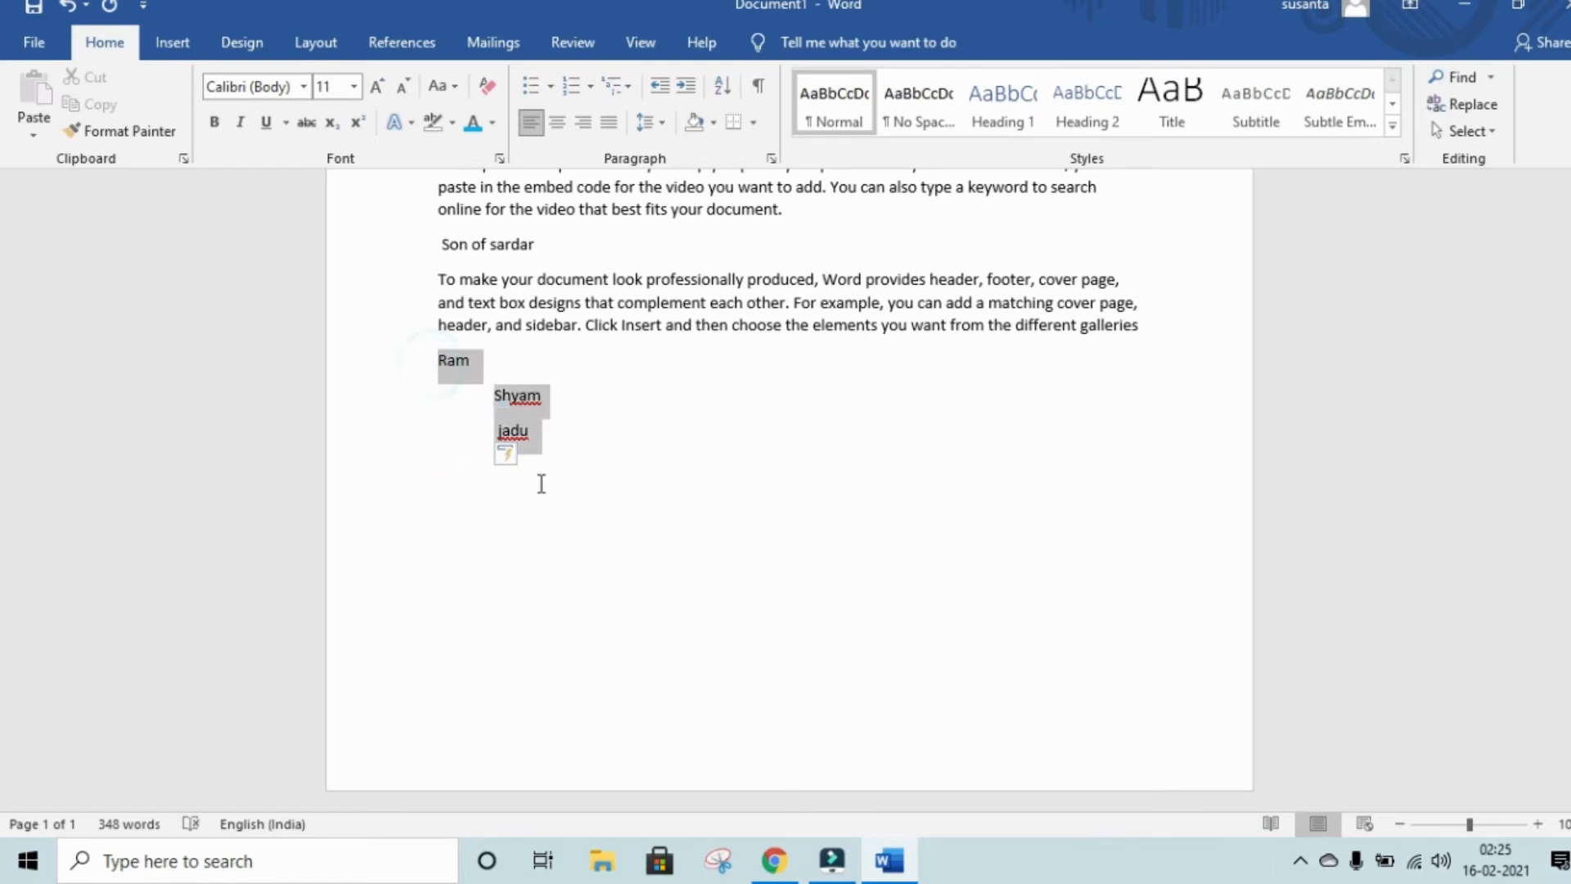
left_click(614, 92)
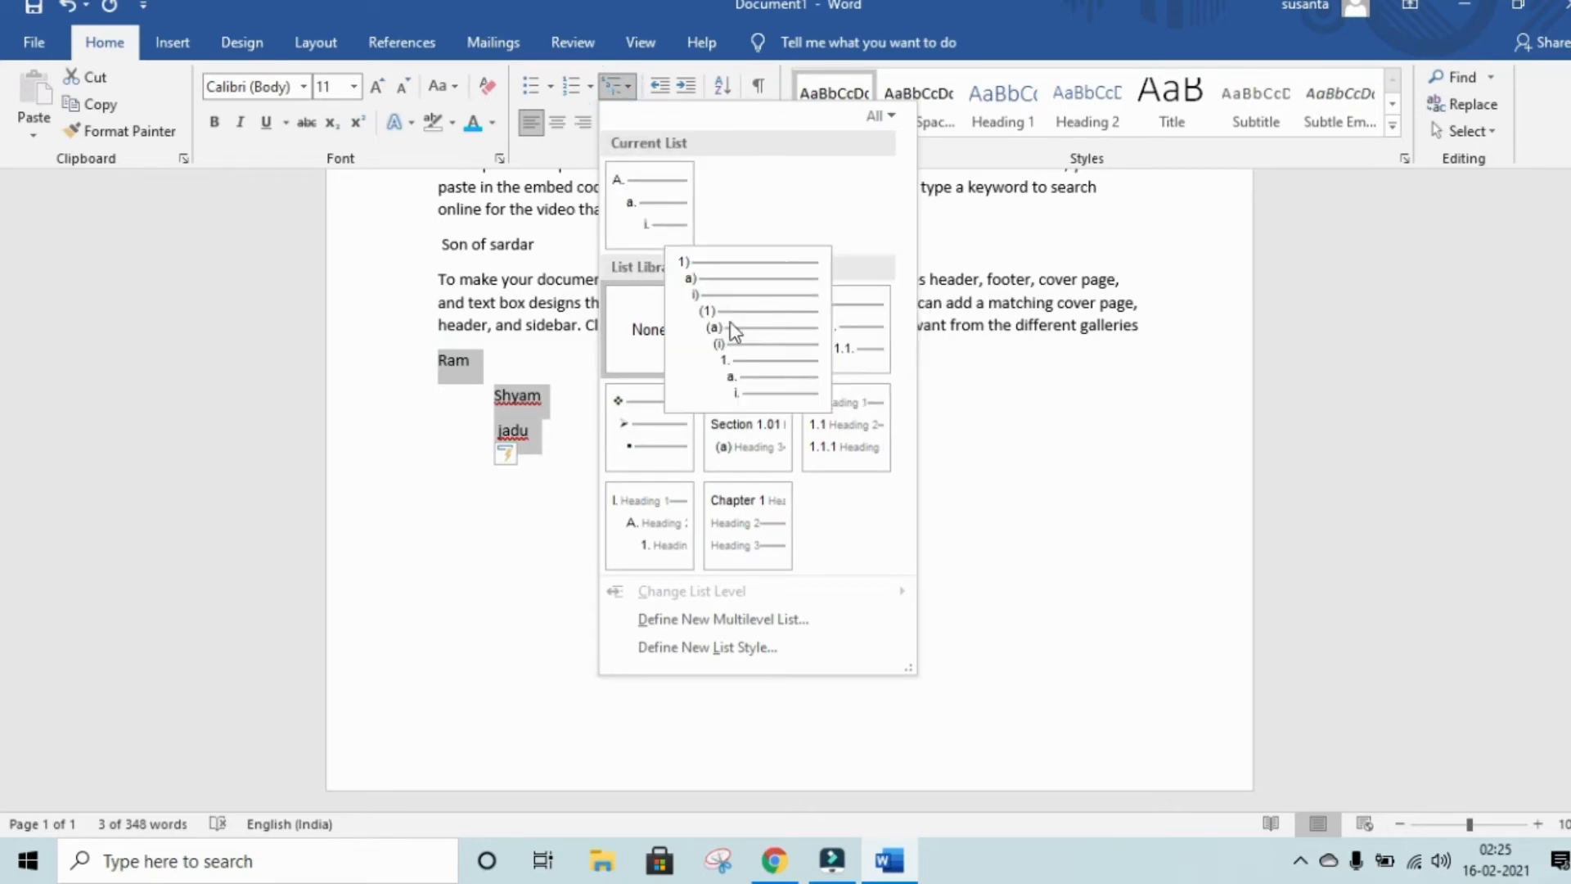
left_click(774, 350)
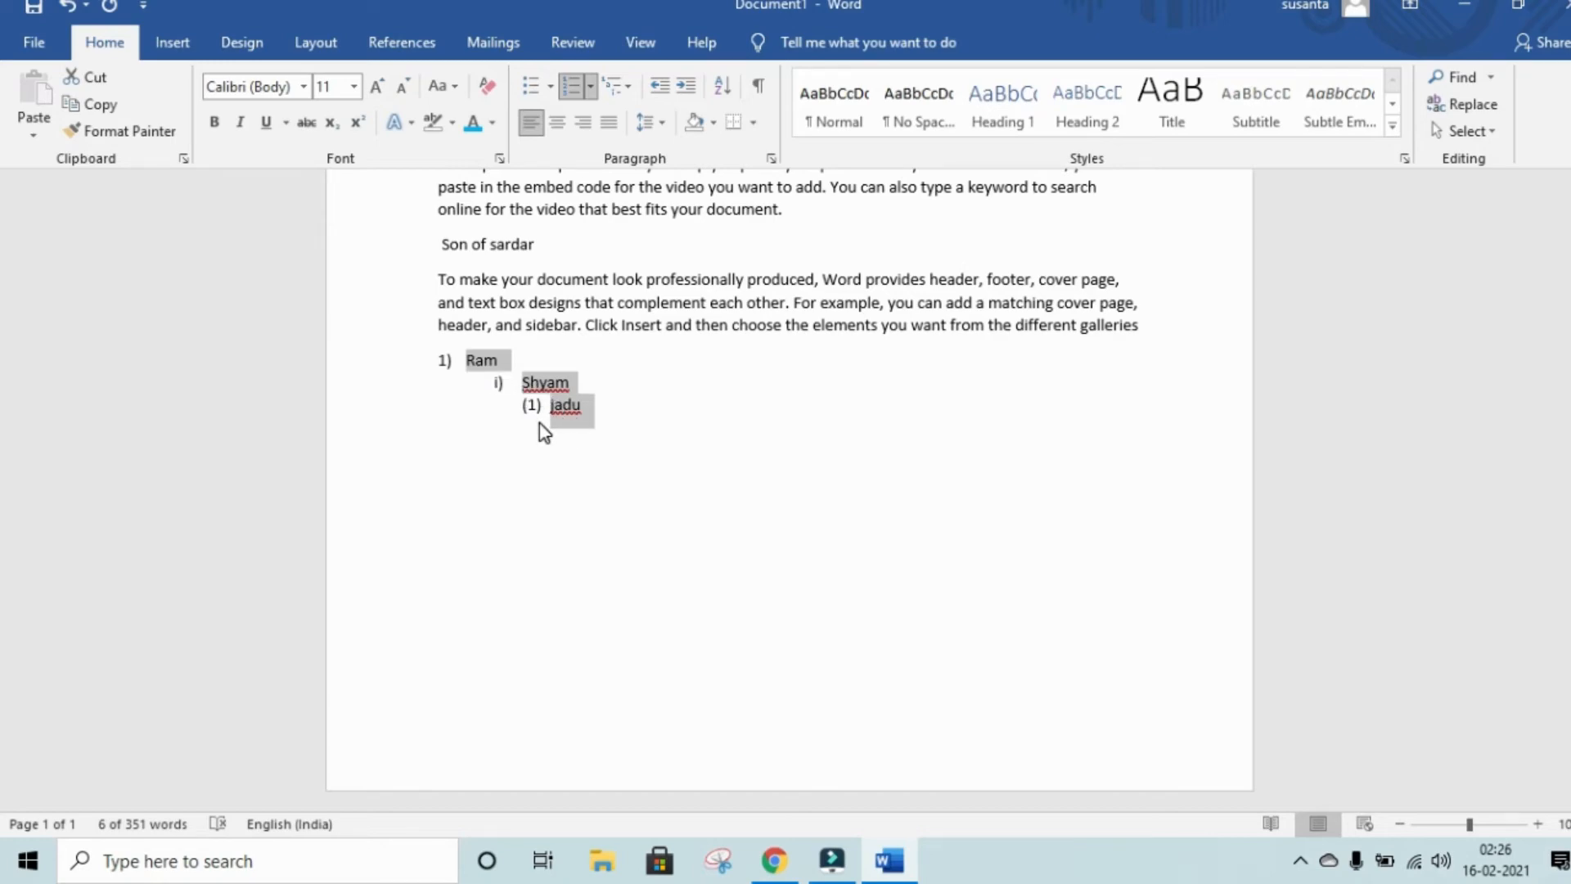
left_click(620, 94)
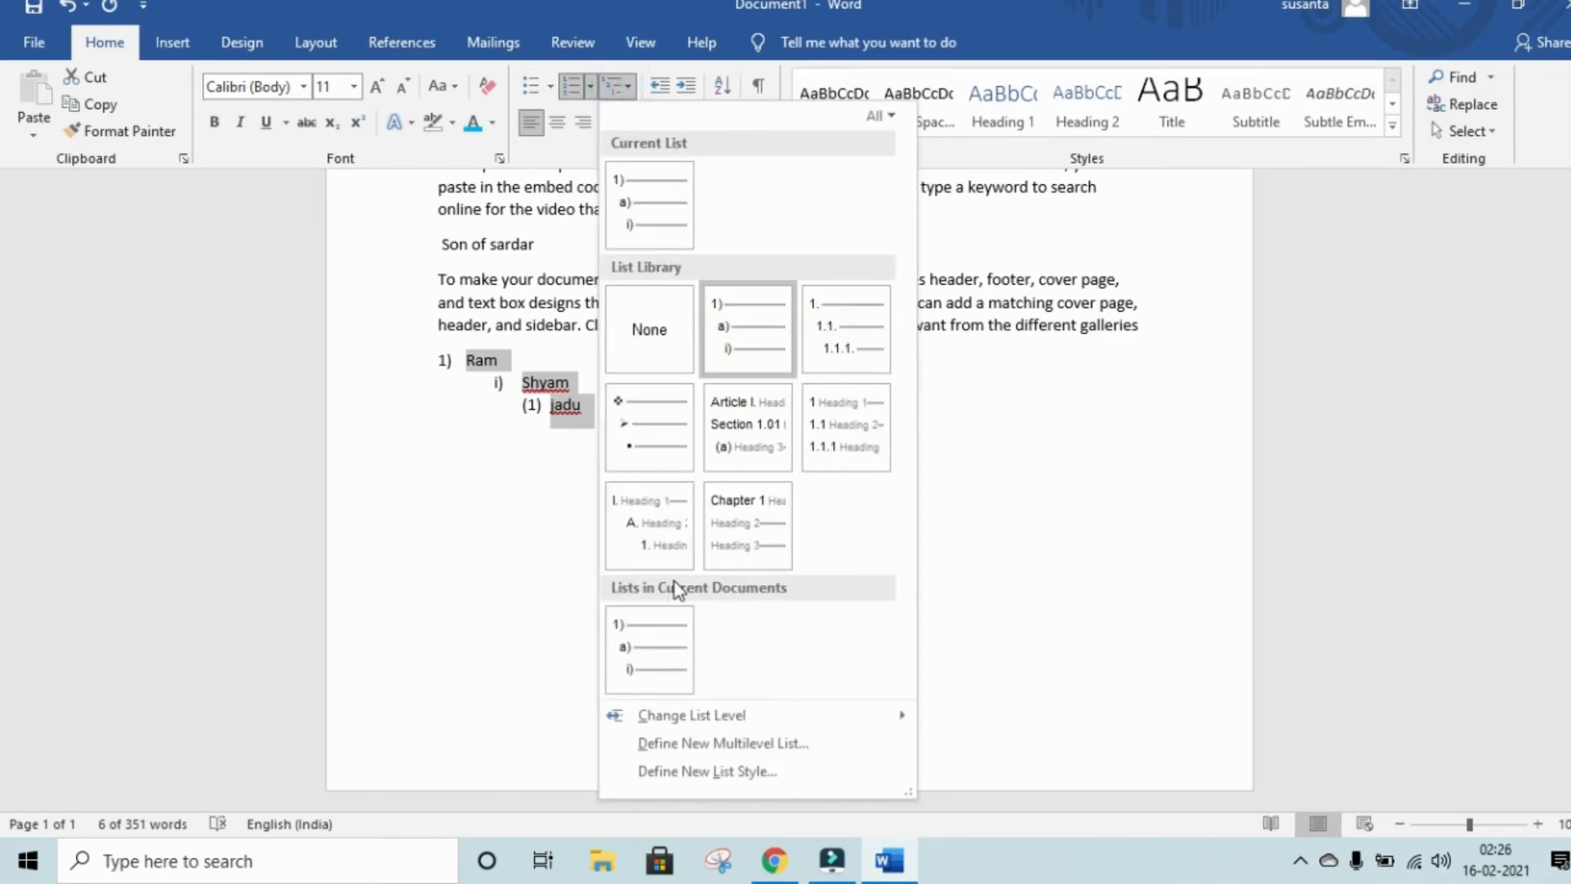
left_click(1050, 509)
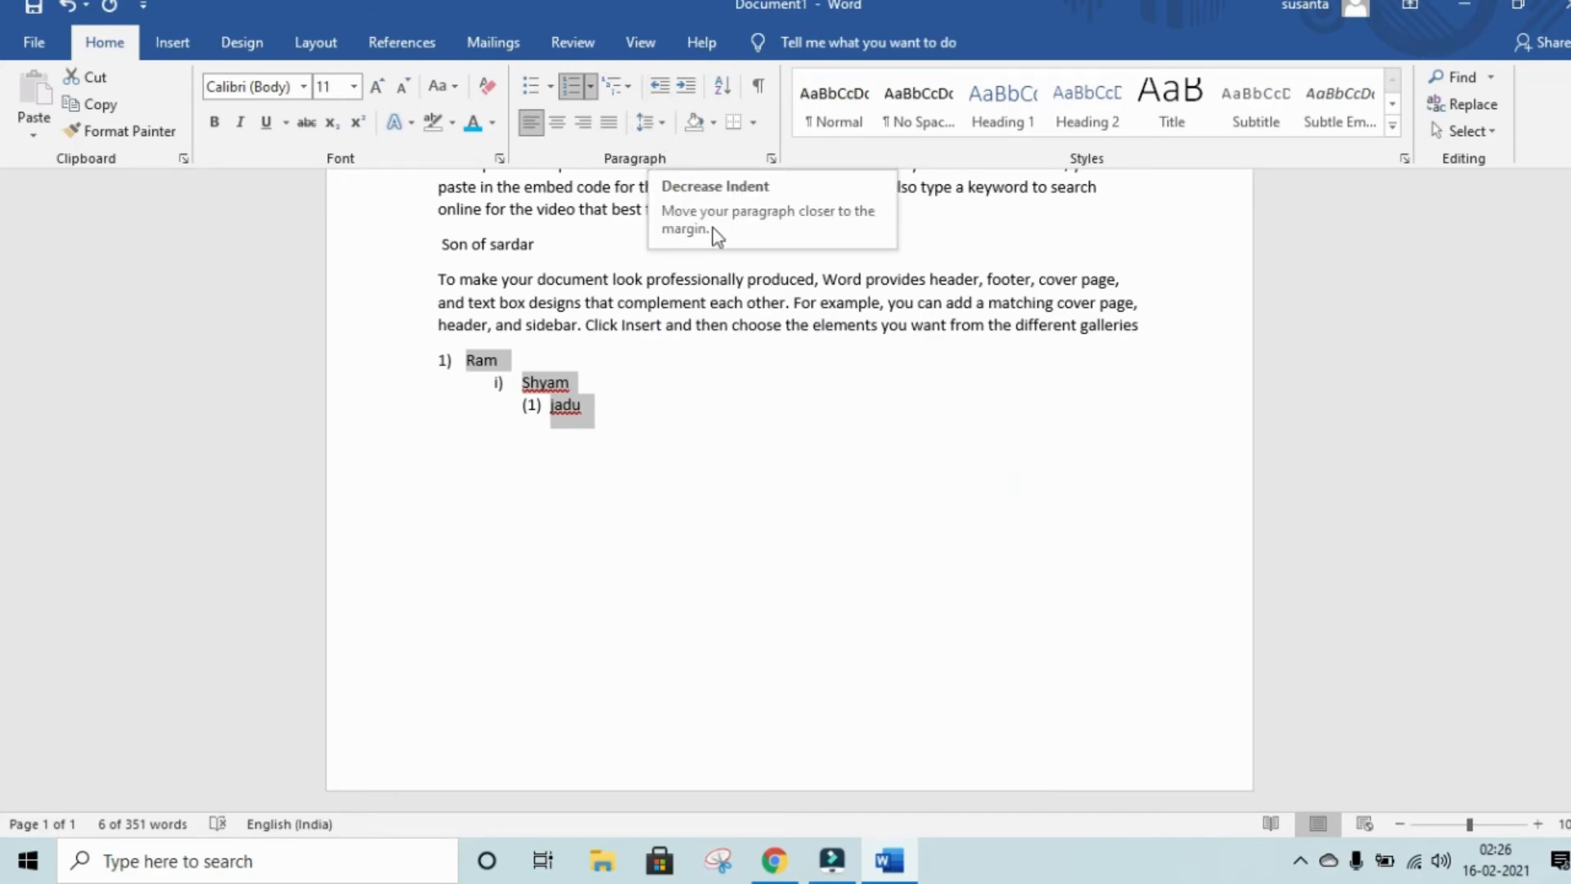
- Decrease the indent of the first bulleted paragraph, "To make your document look professionally produced", by one level
scroll(747, 384, "up", 2)
scroll(747, 383, "up", 5)
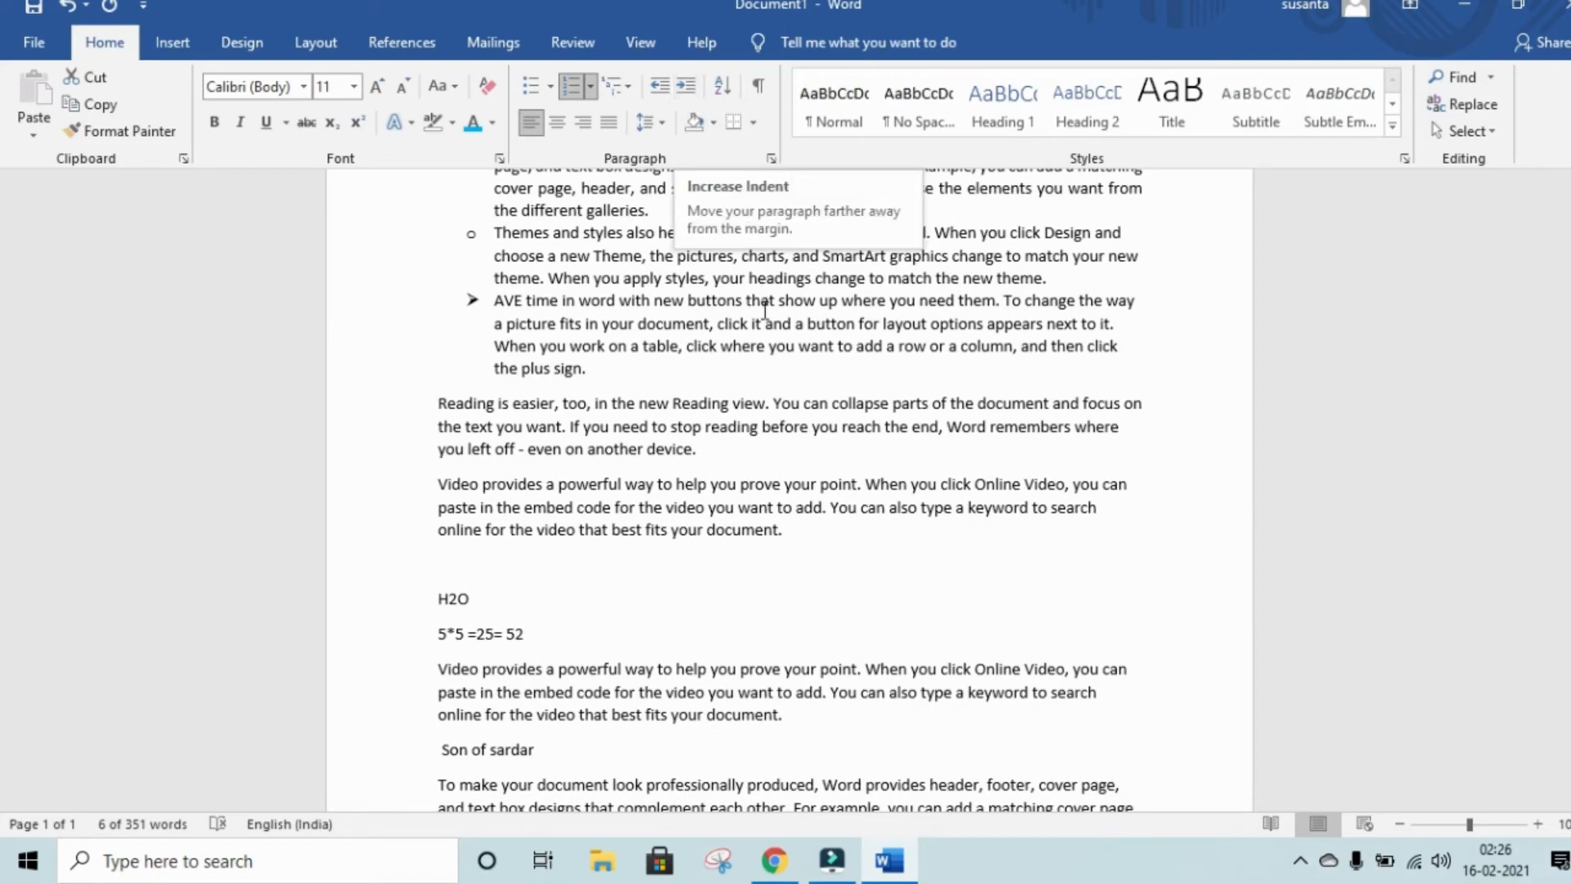
scroll(765, 310, "up", 3)
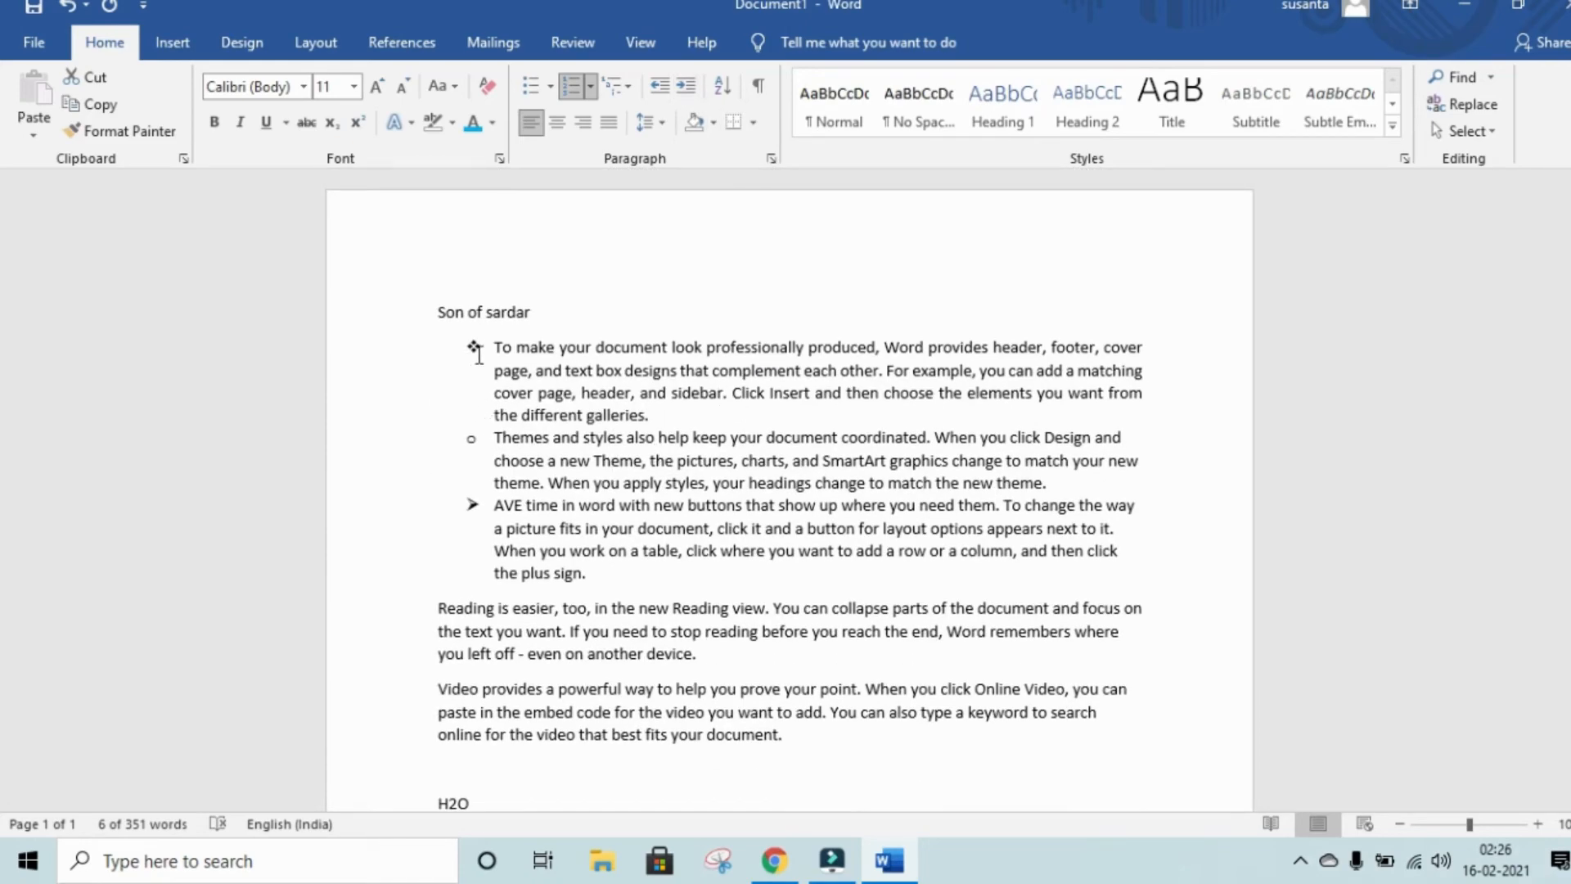
left_click_drag(505, 350, 650, 415)
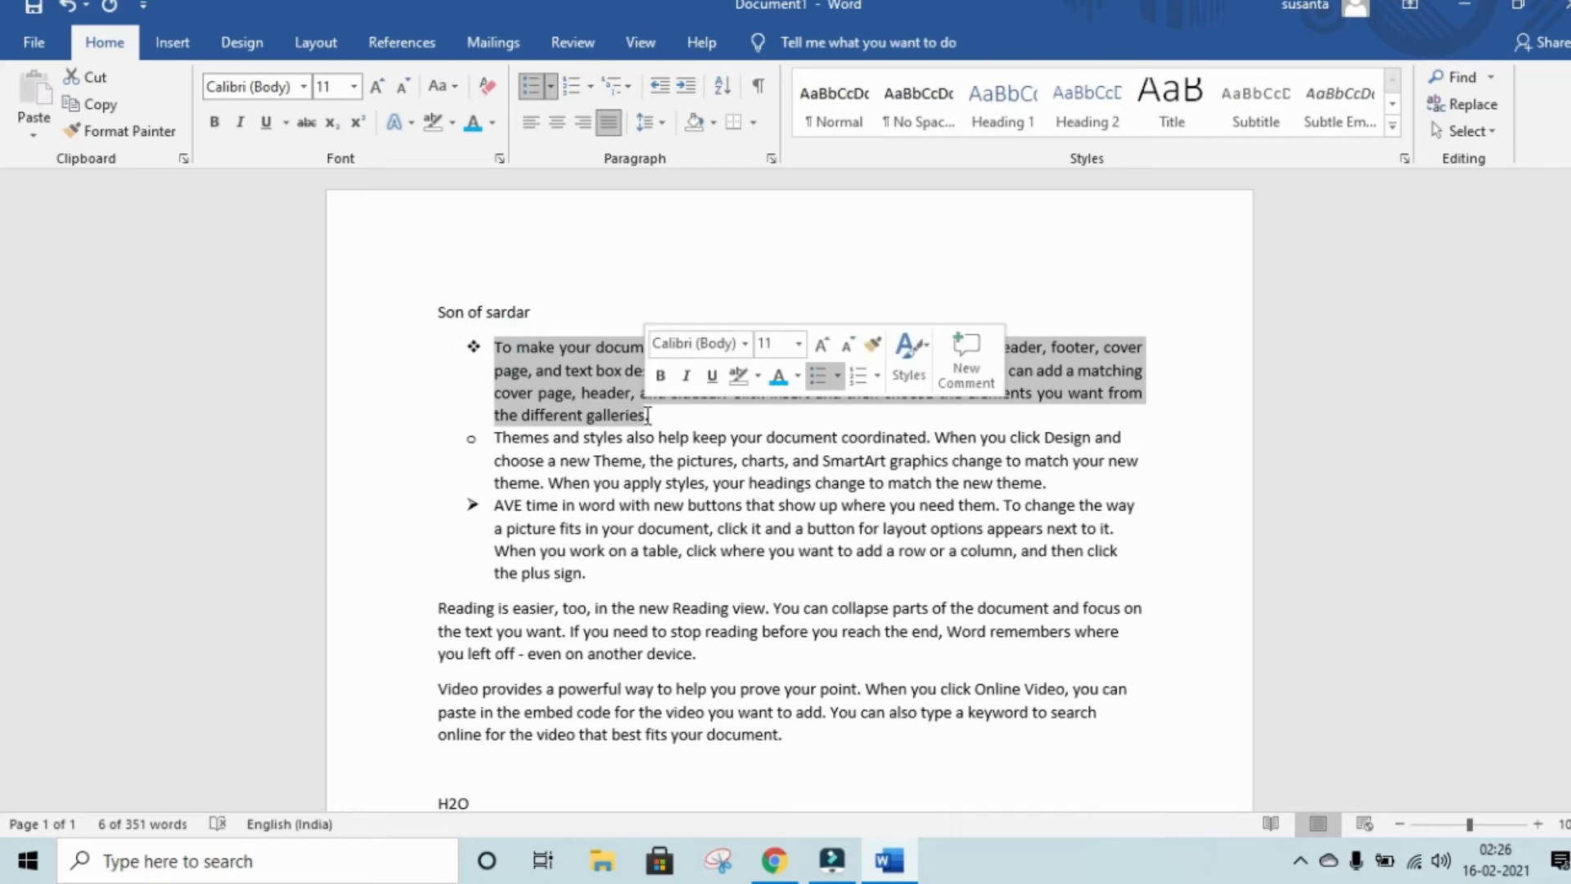
left_click(659, 86)
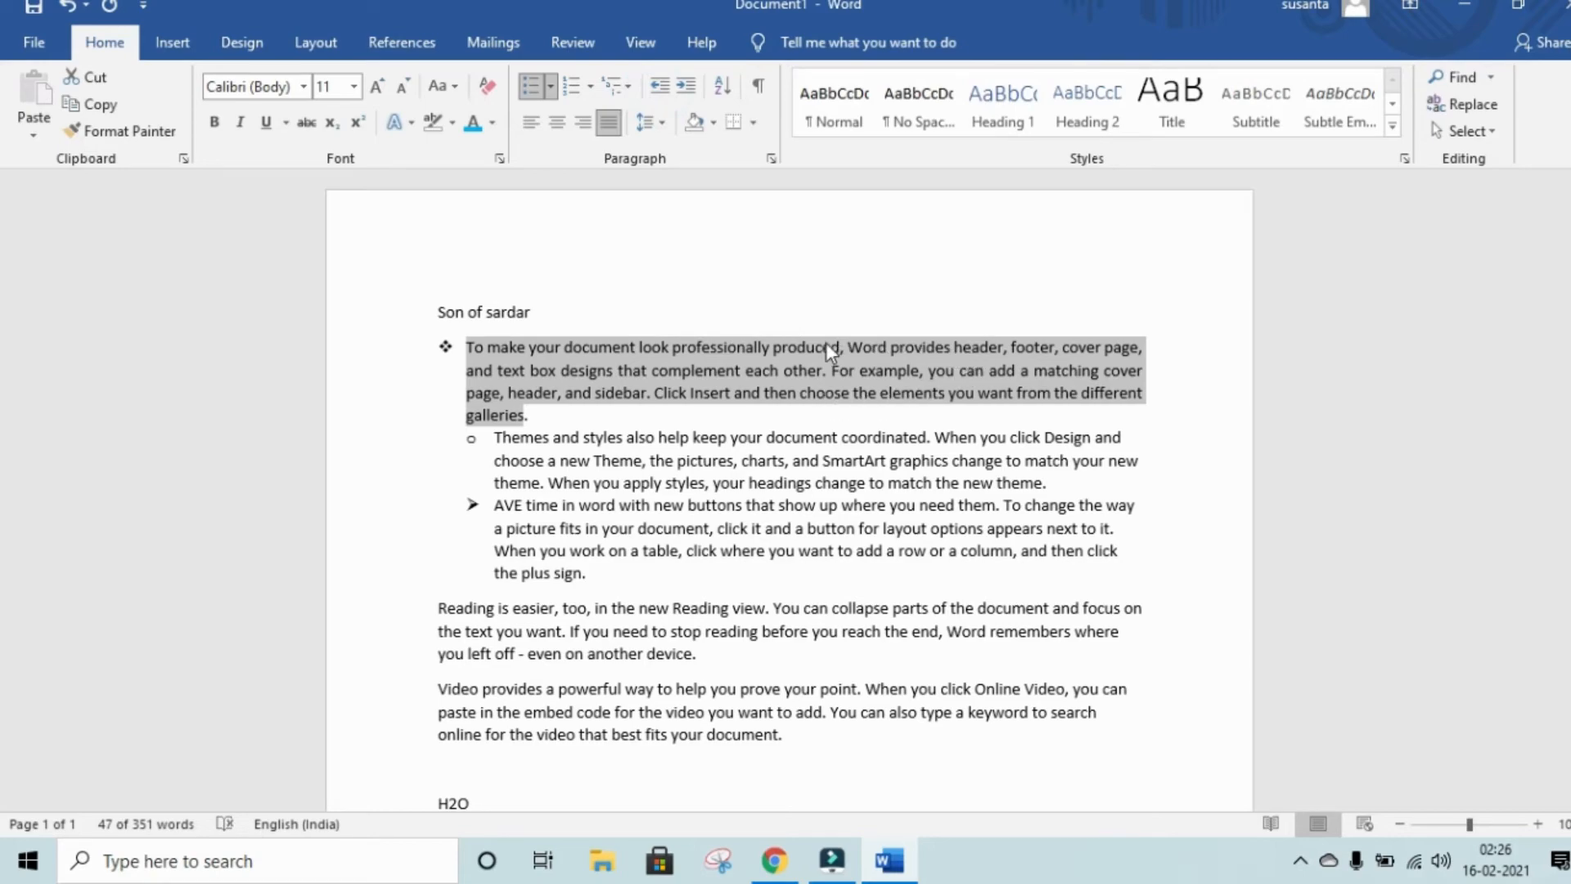
- Increase the first bulleted paragraph's indent repeatedly until it becomes a narrow block near the right margin
left_click(687, 95)
left_click(688, 94)
left_click(687, 94)
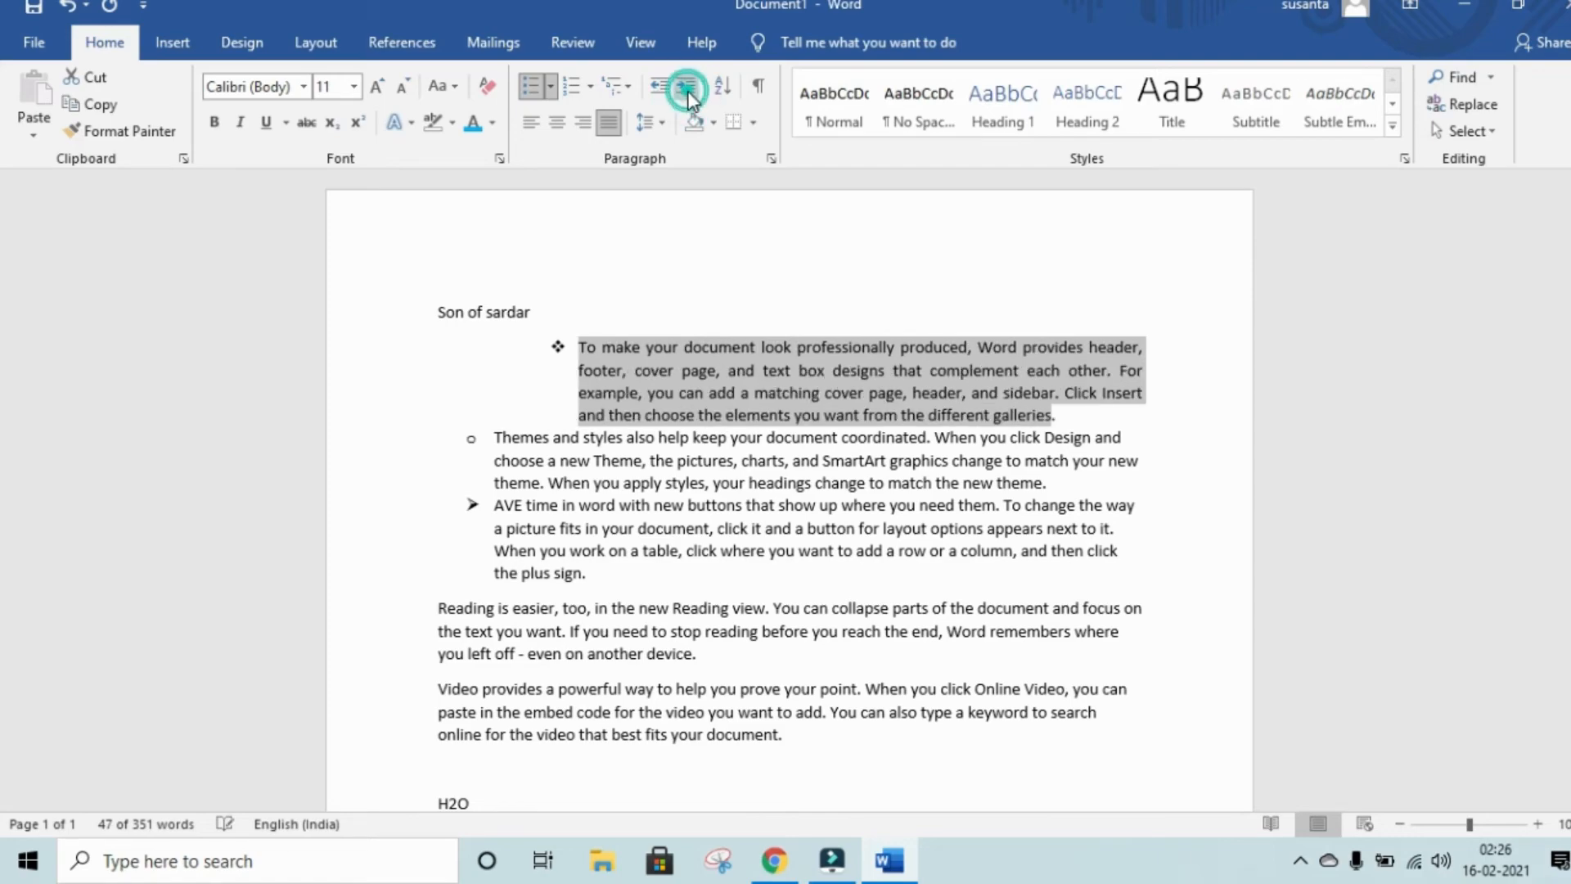
left_click(687, 94)
left_click(687, 94)
left_click(687, 94)
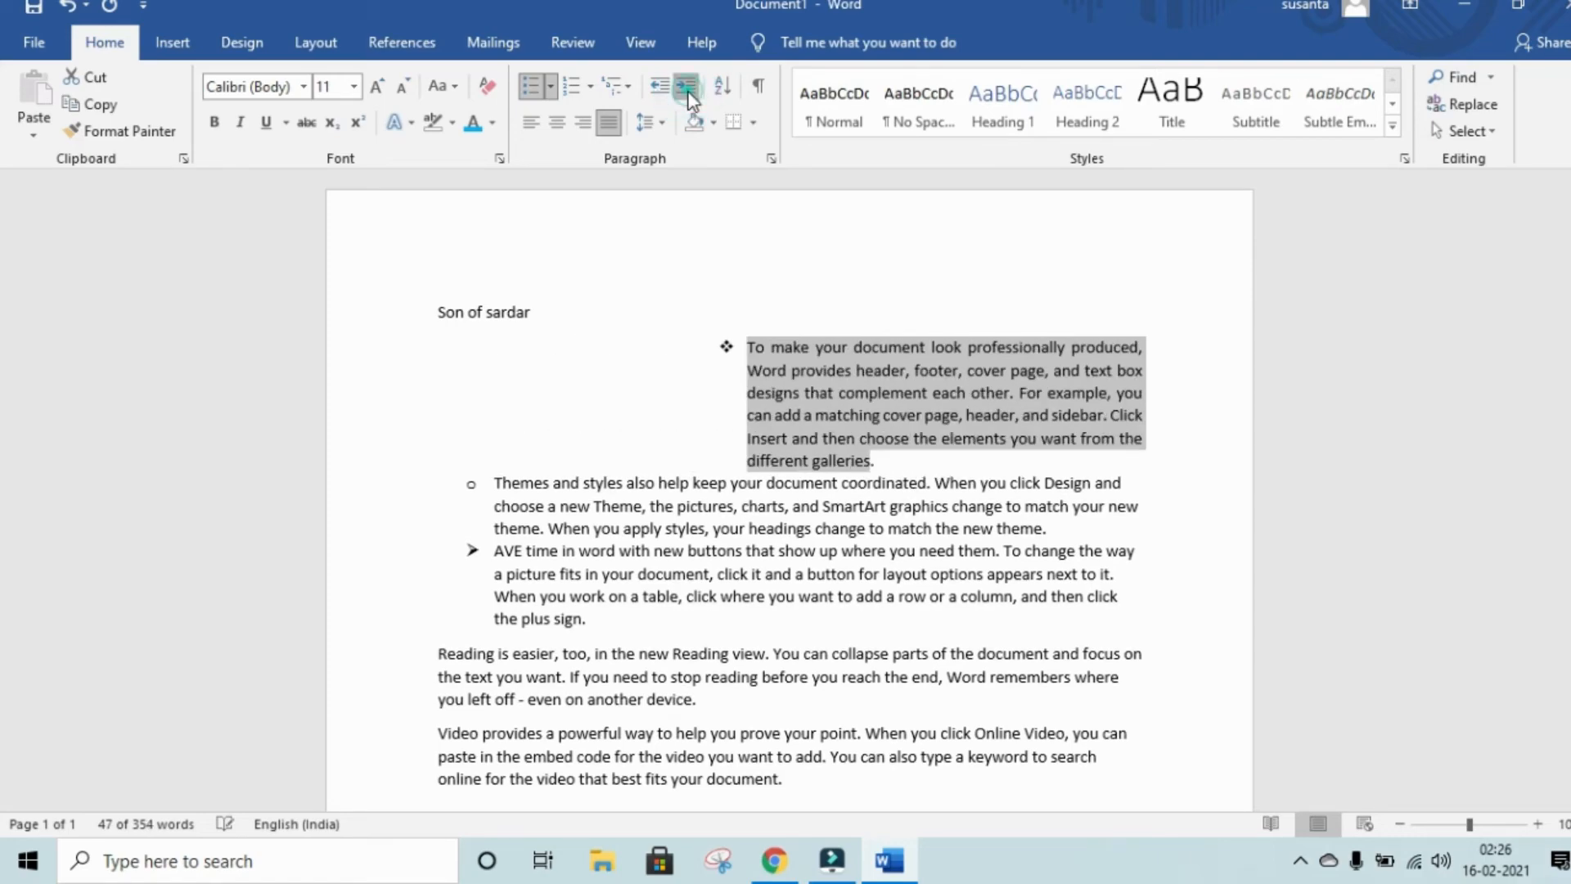
left_click(687, 94)
left_click(688, 94)
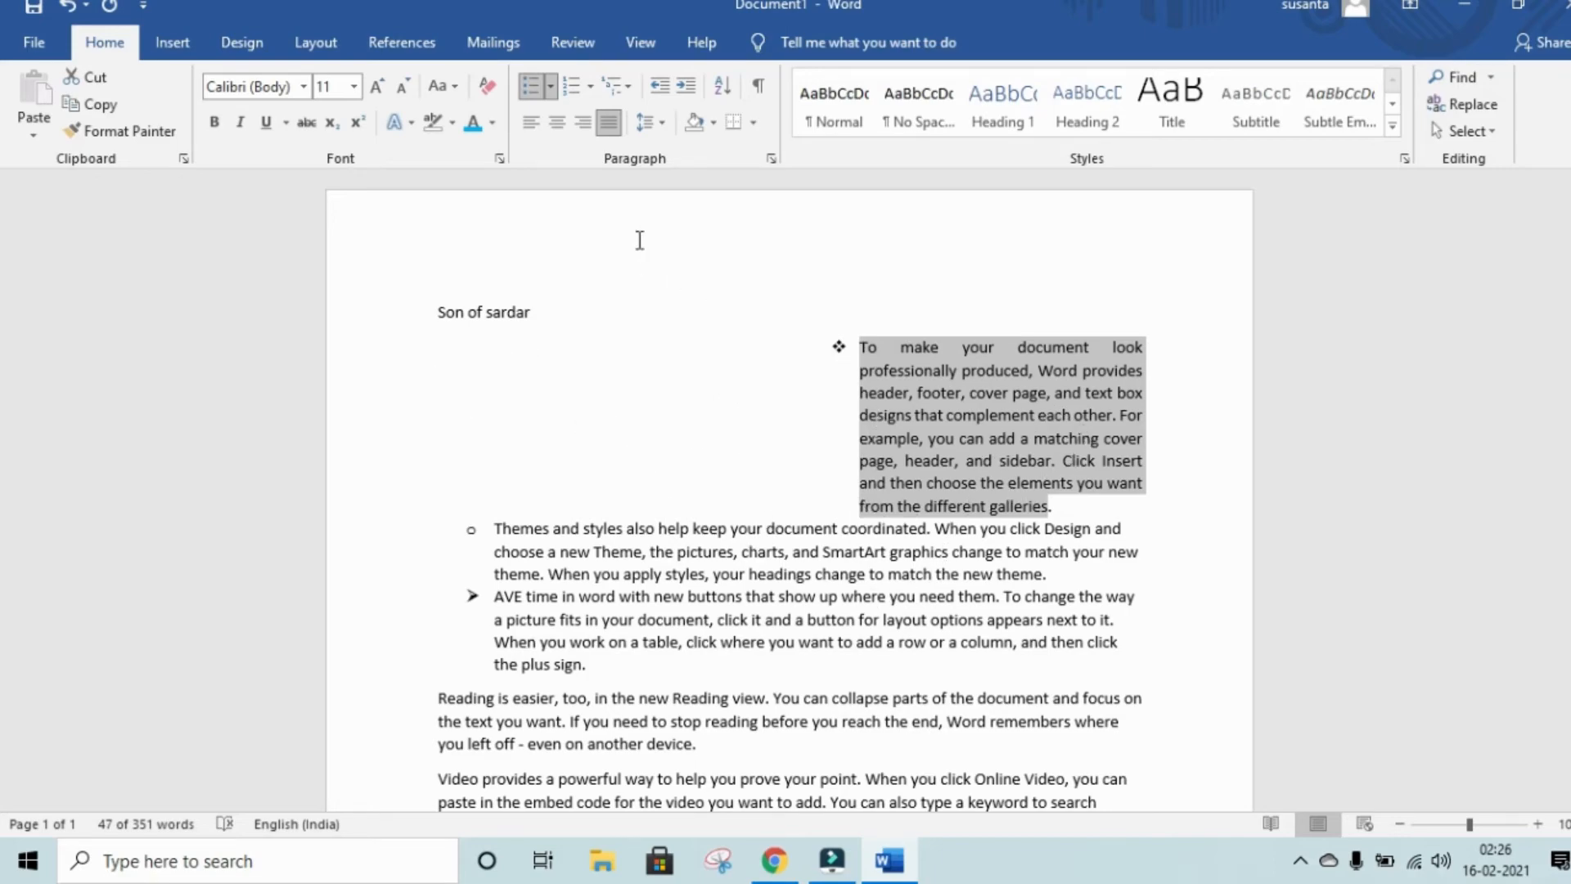
- Try decreasing and increasing the first bulleted paragraph's indent, ending with its bullet back at the left margin
left_click(660, 86)
left_click(660, 85)
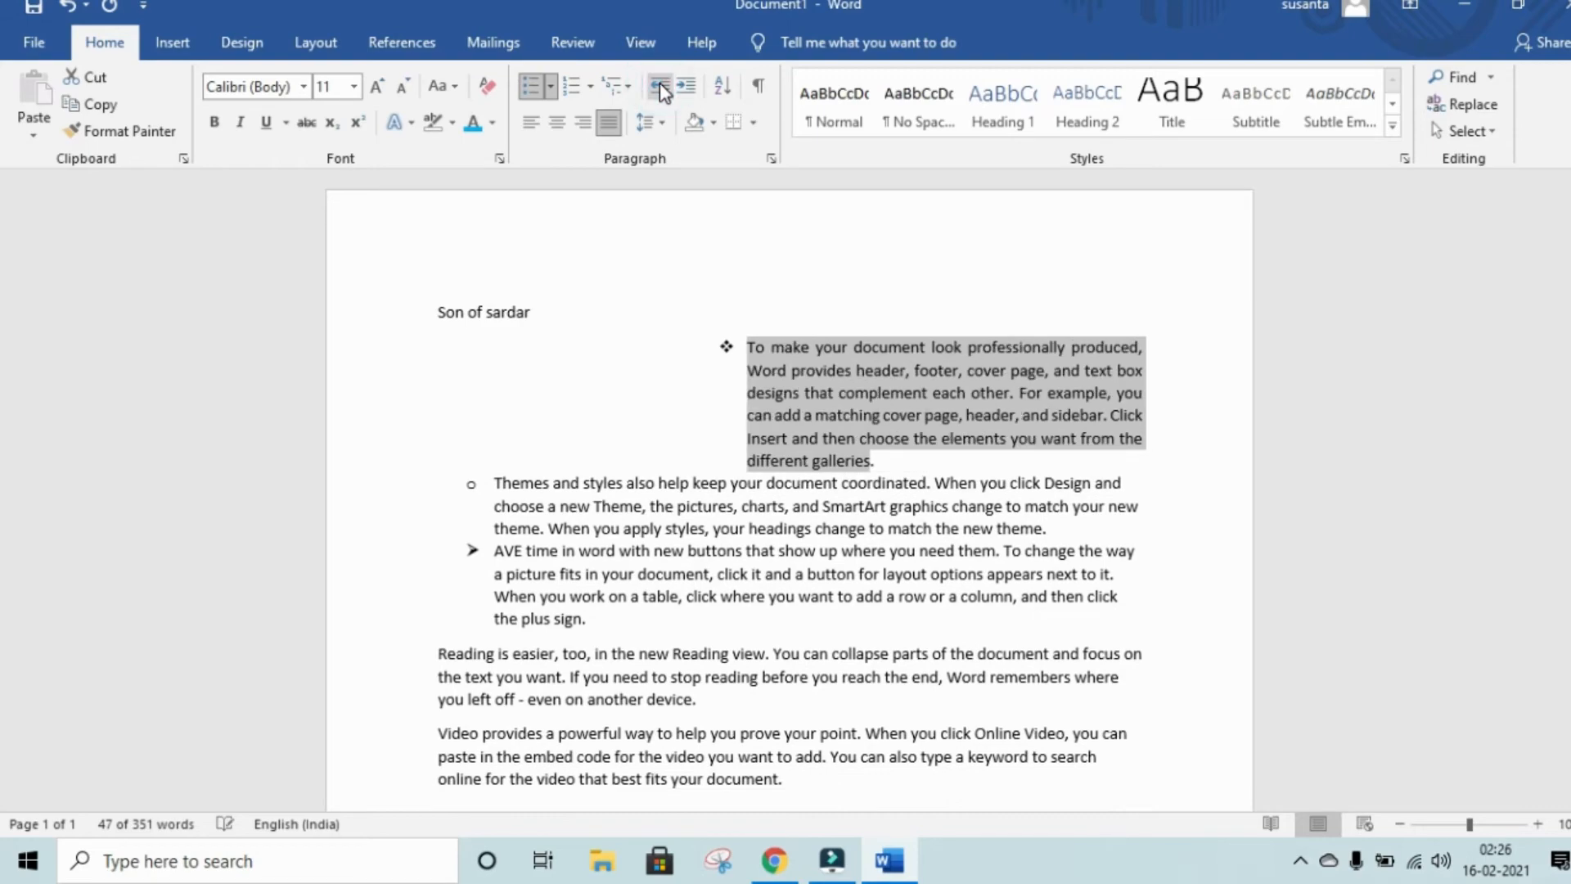
left_click(685, 85)
left_click(686, 85)
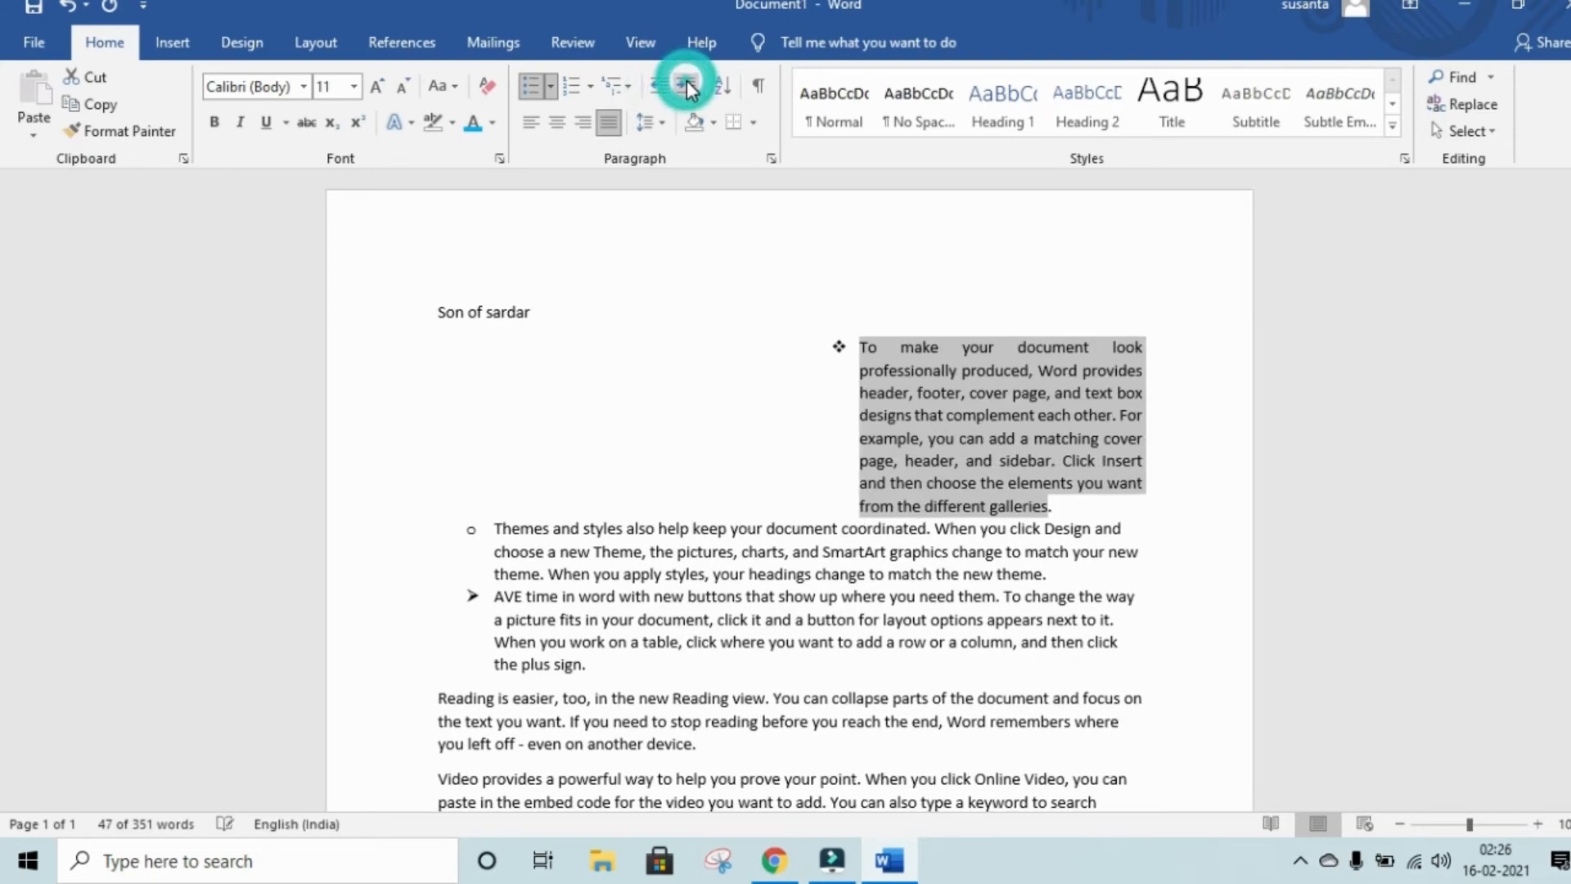
left_click(664, 92)
left_click(665, 91)
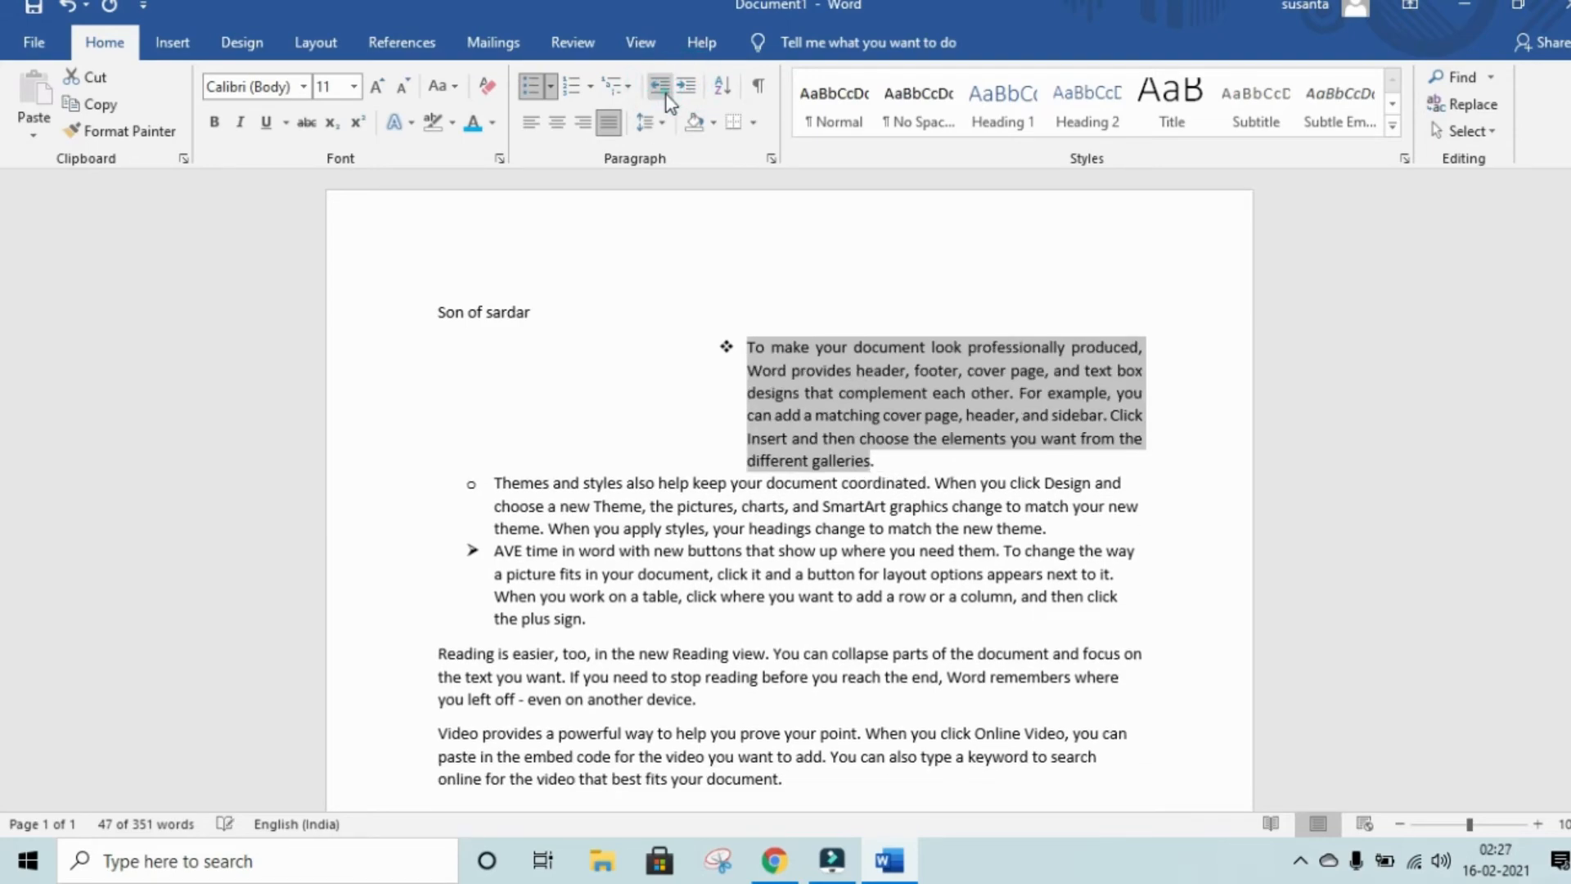
left_click(664, 93)
left_click(664, 93)
left_click(664, 95)
left_click(665, 95)
left_click(665, 96)
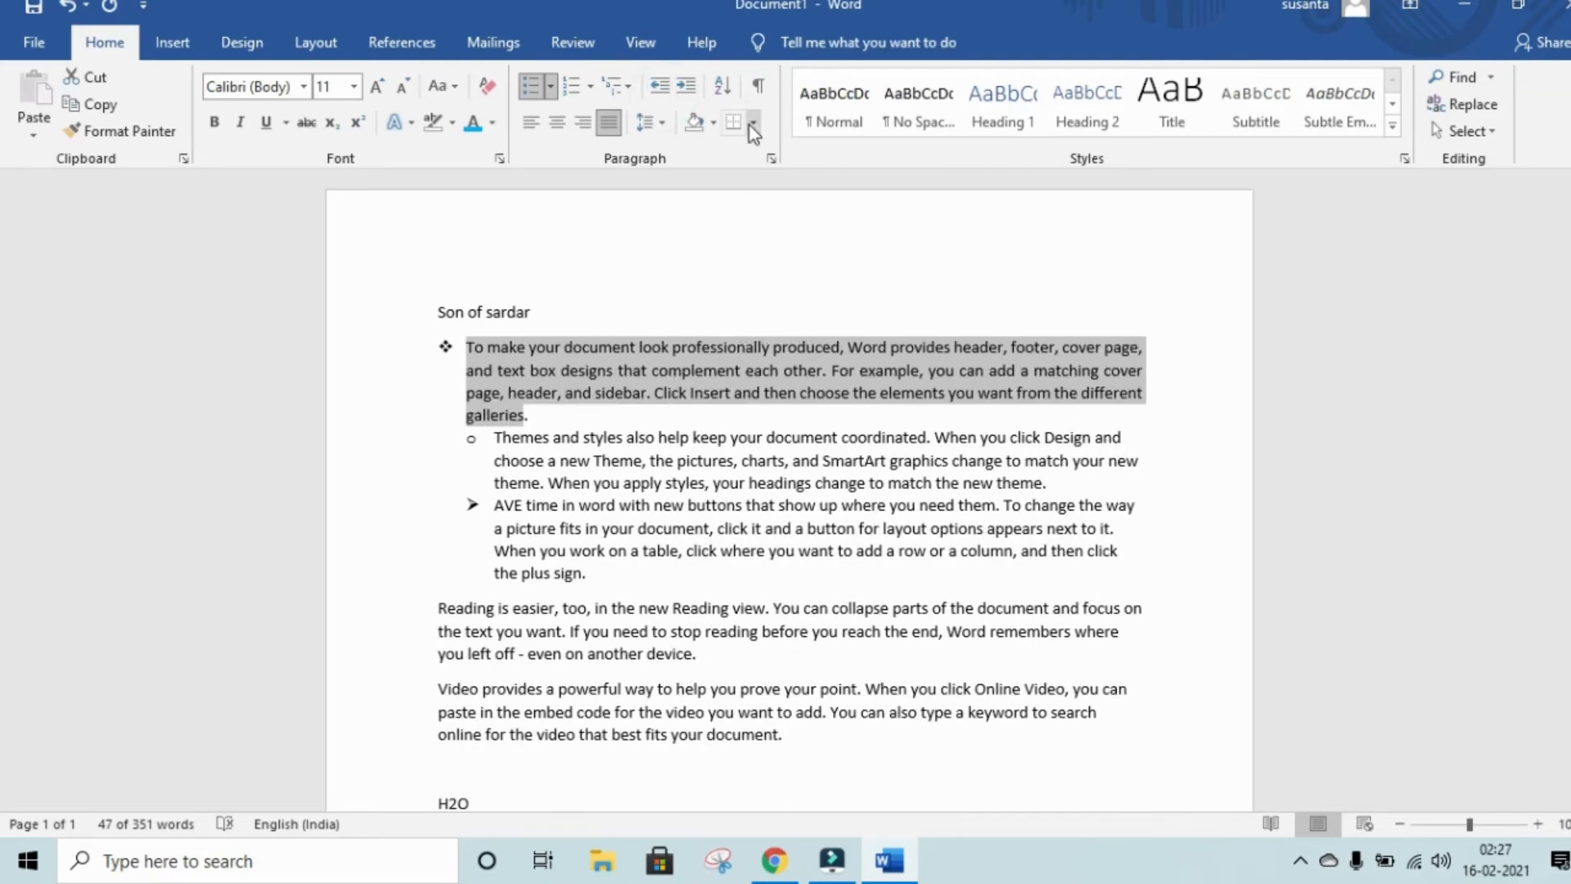
- Sort the selected bulleted paragraph by Paragraphs with type Date in ascending order
left_click(723, 87)
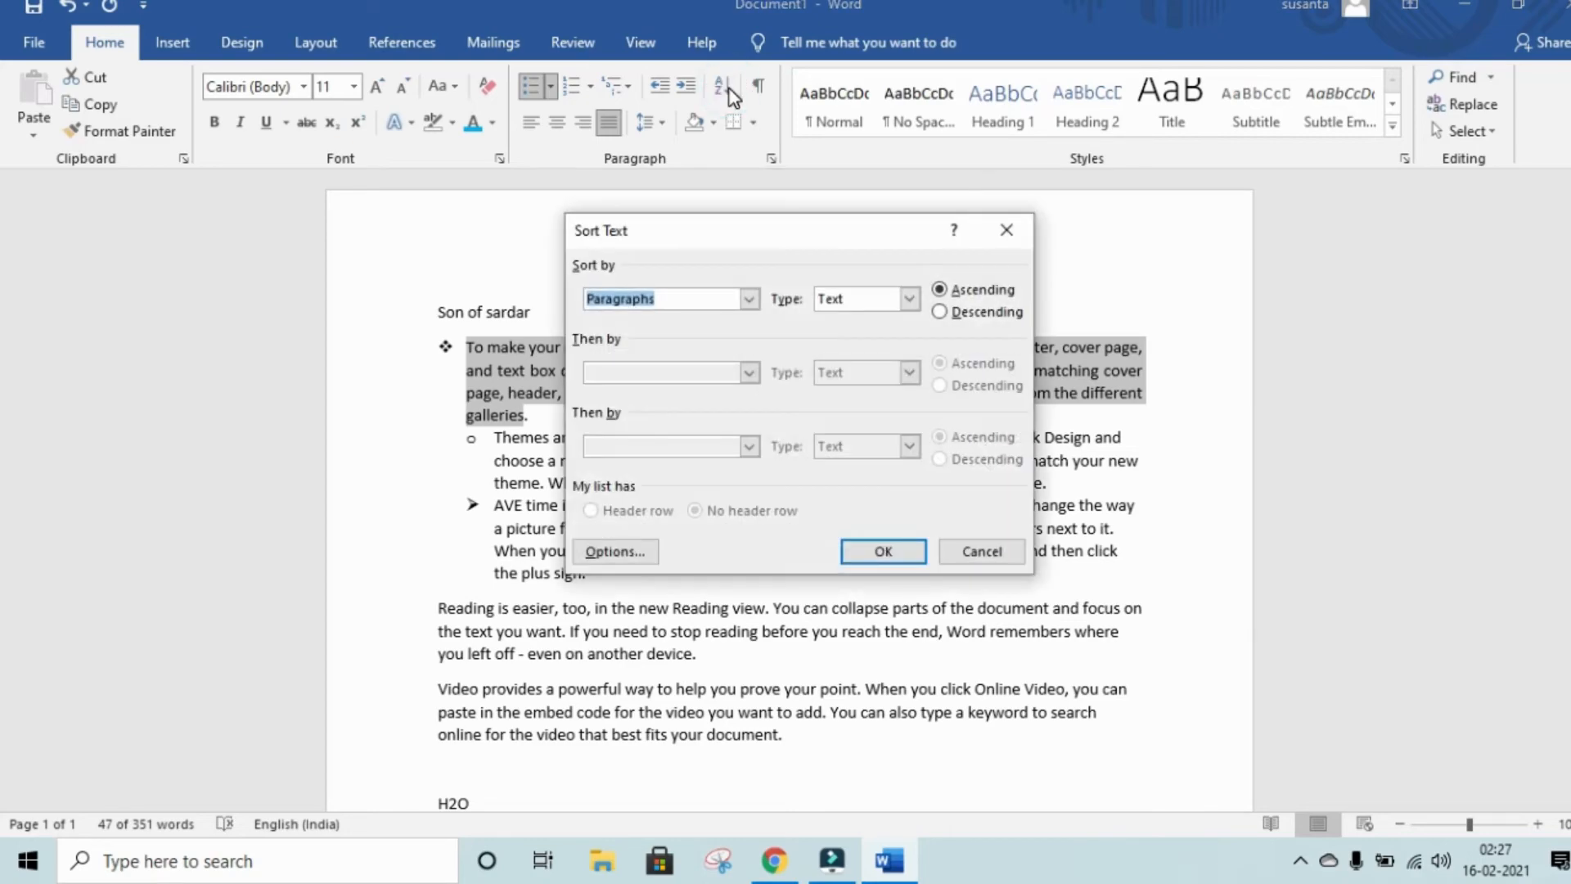
left_click(750, 299)
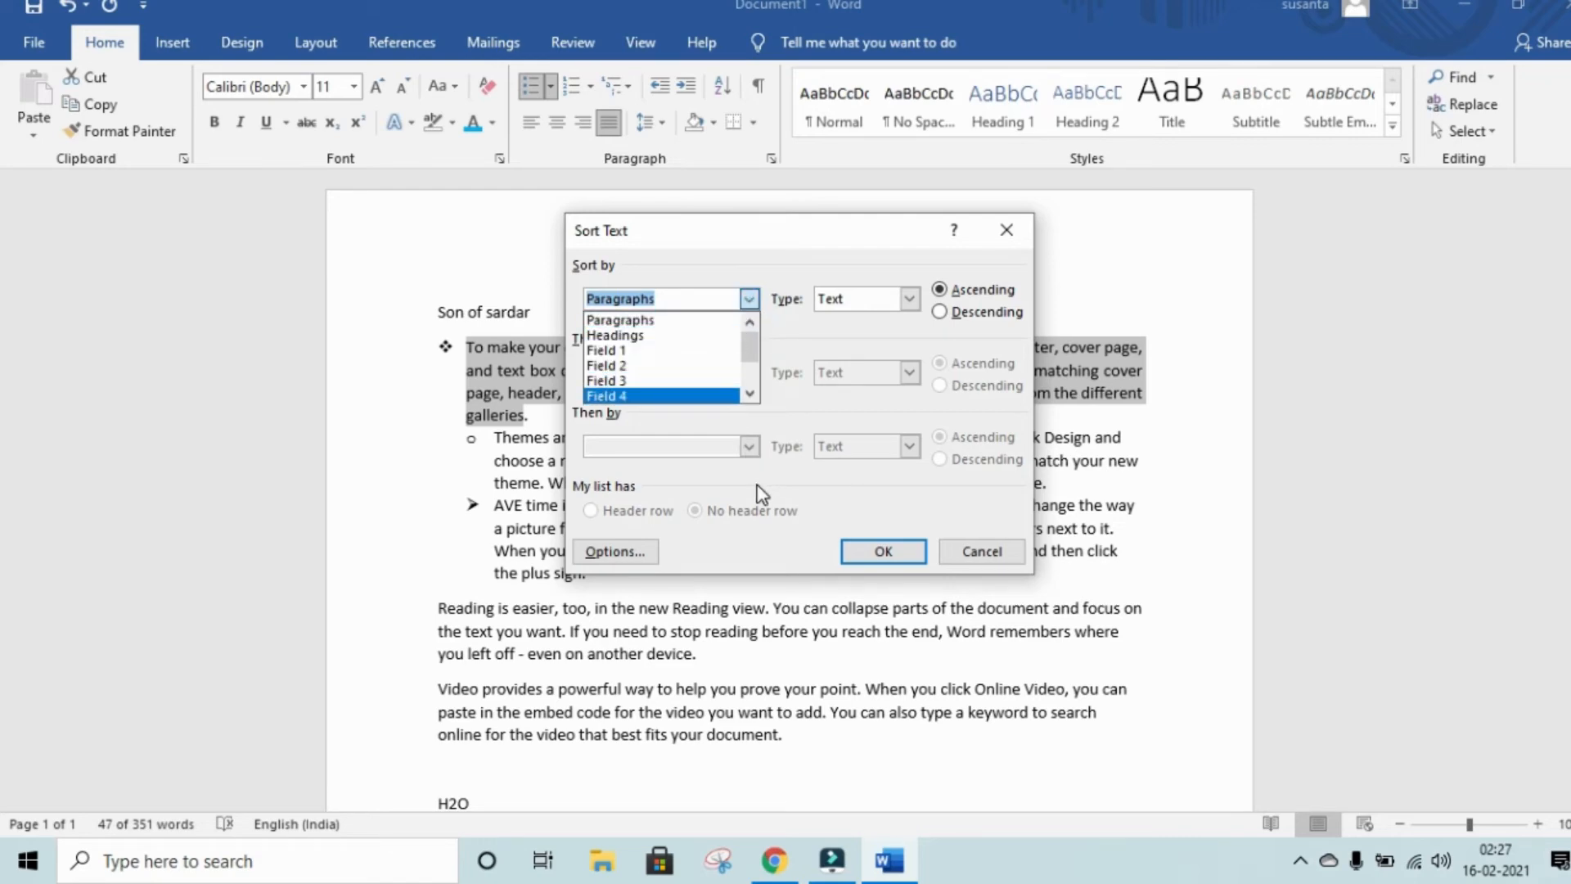
left_click(908, 300)
left_click(909, 300)
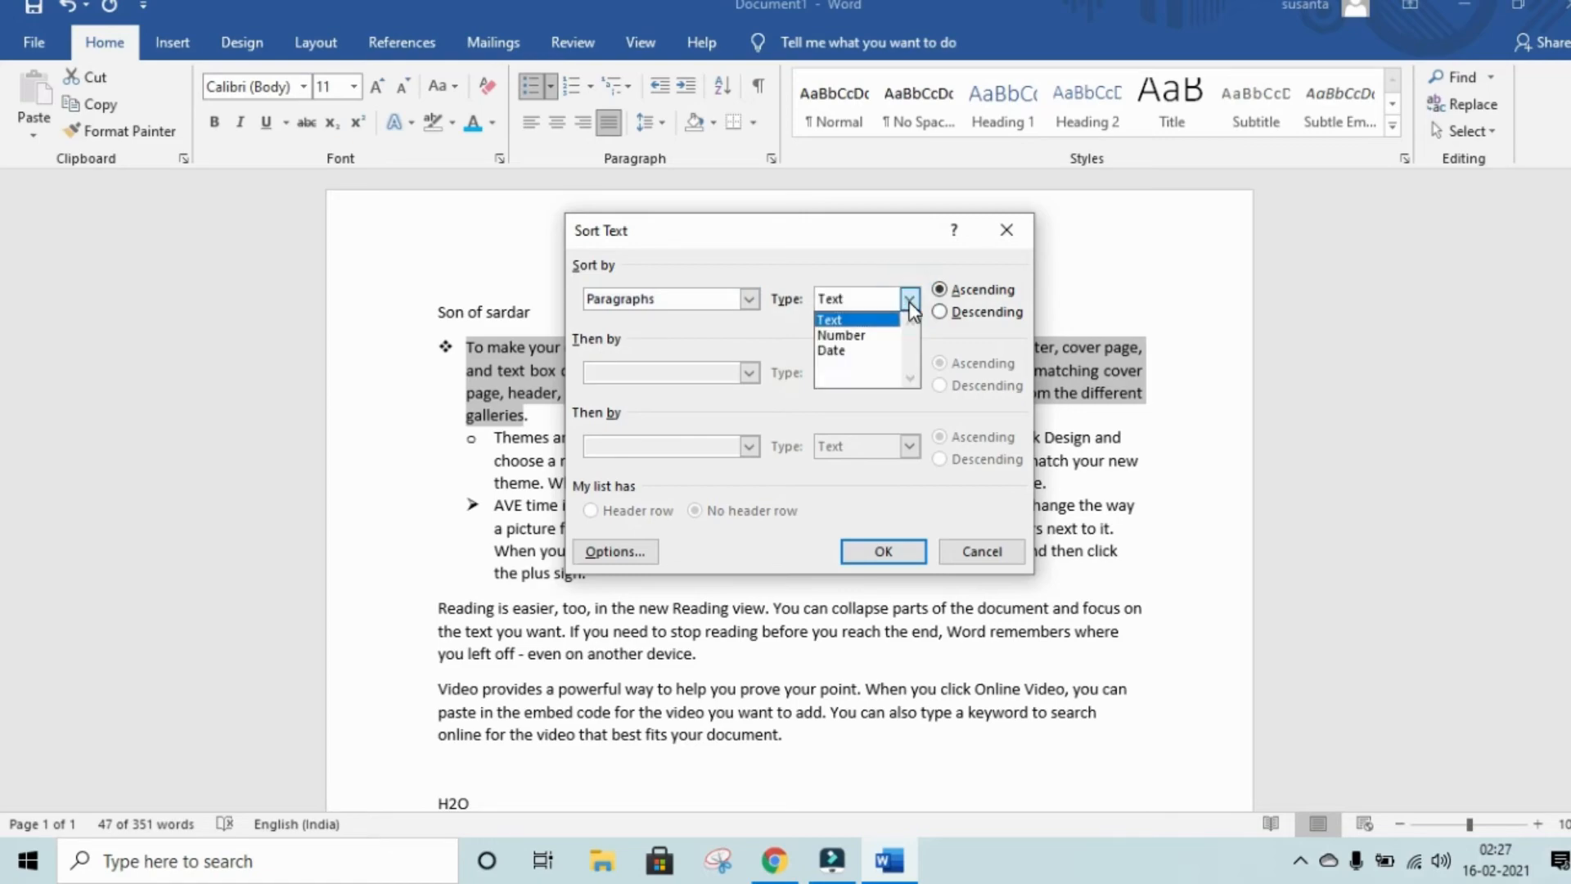
left_click(870, 350)
left_click(881, 550)
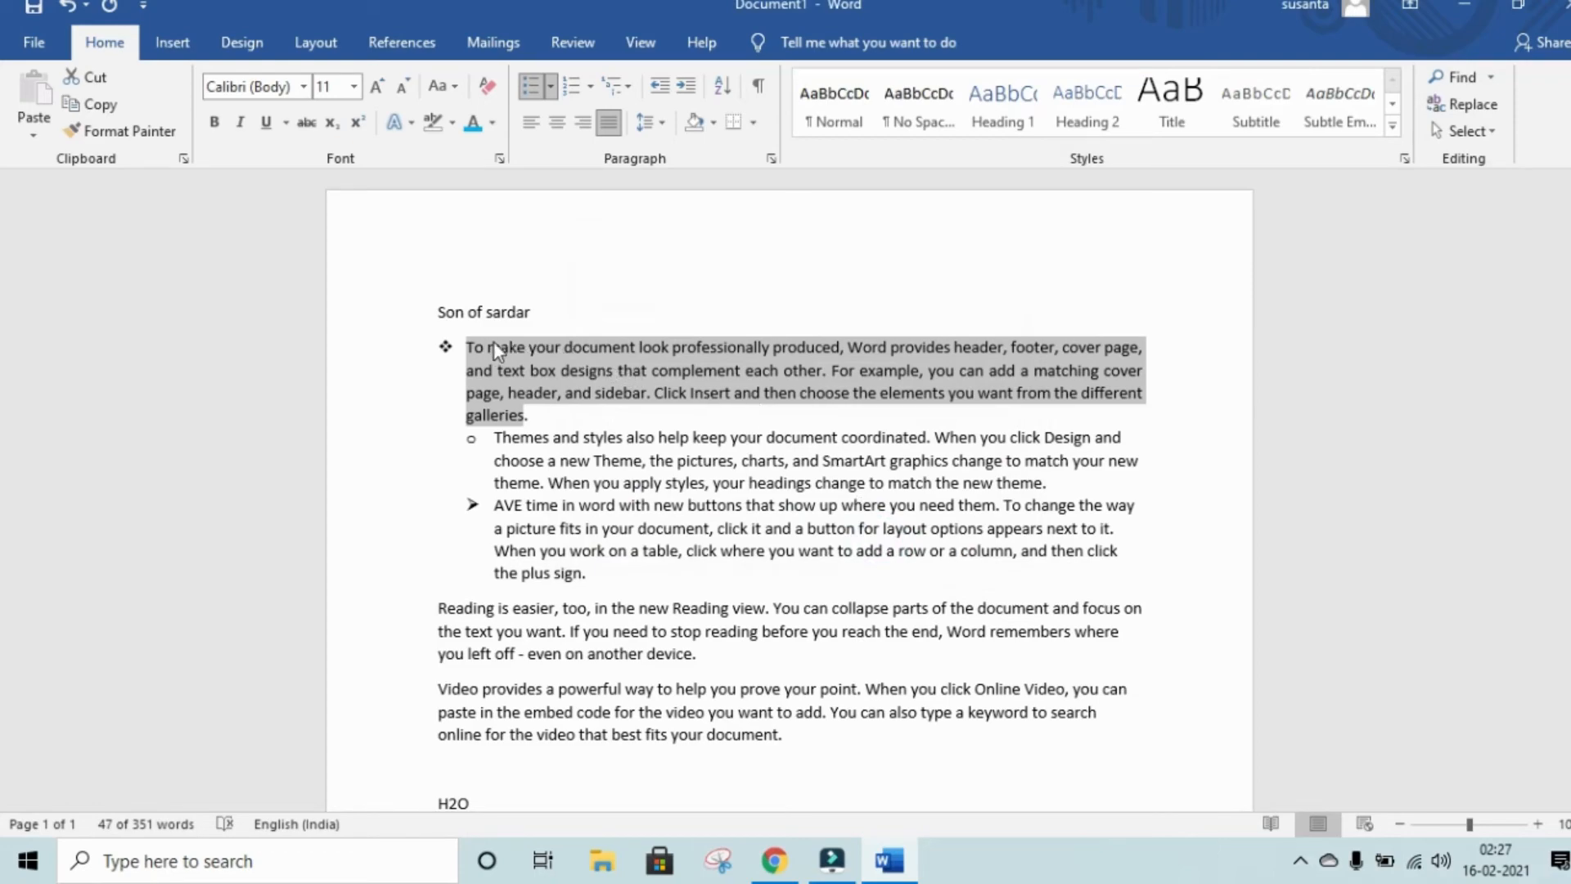
left_click(721, 84)
left_click(993, 219)
- Delete the three-name multilevel list below the last paragraph
scroll(880, 638, "down", 10)
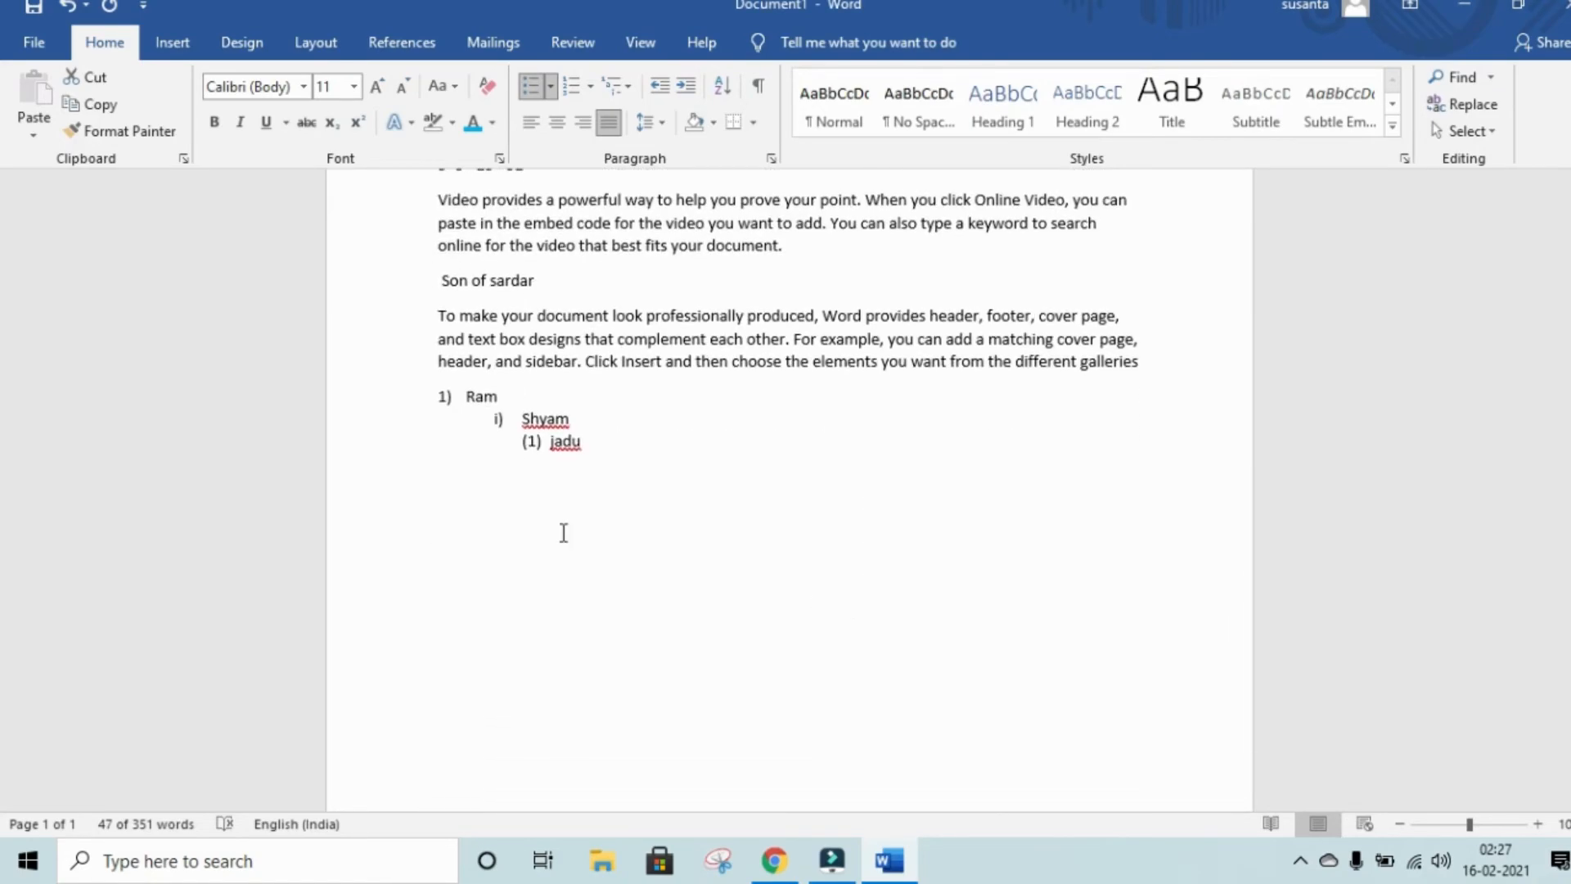
left_click(559, 532)
left_click(720, 482)
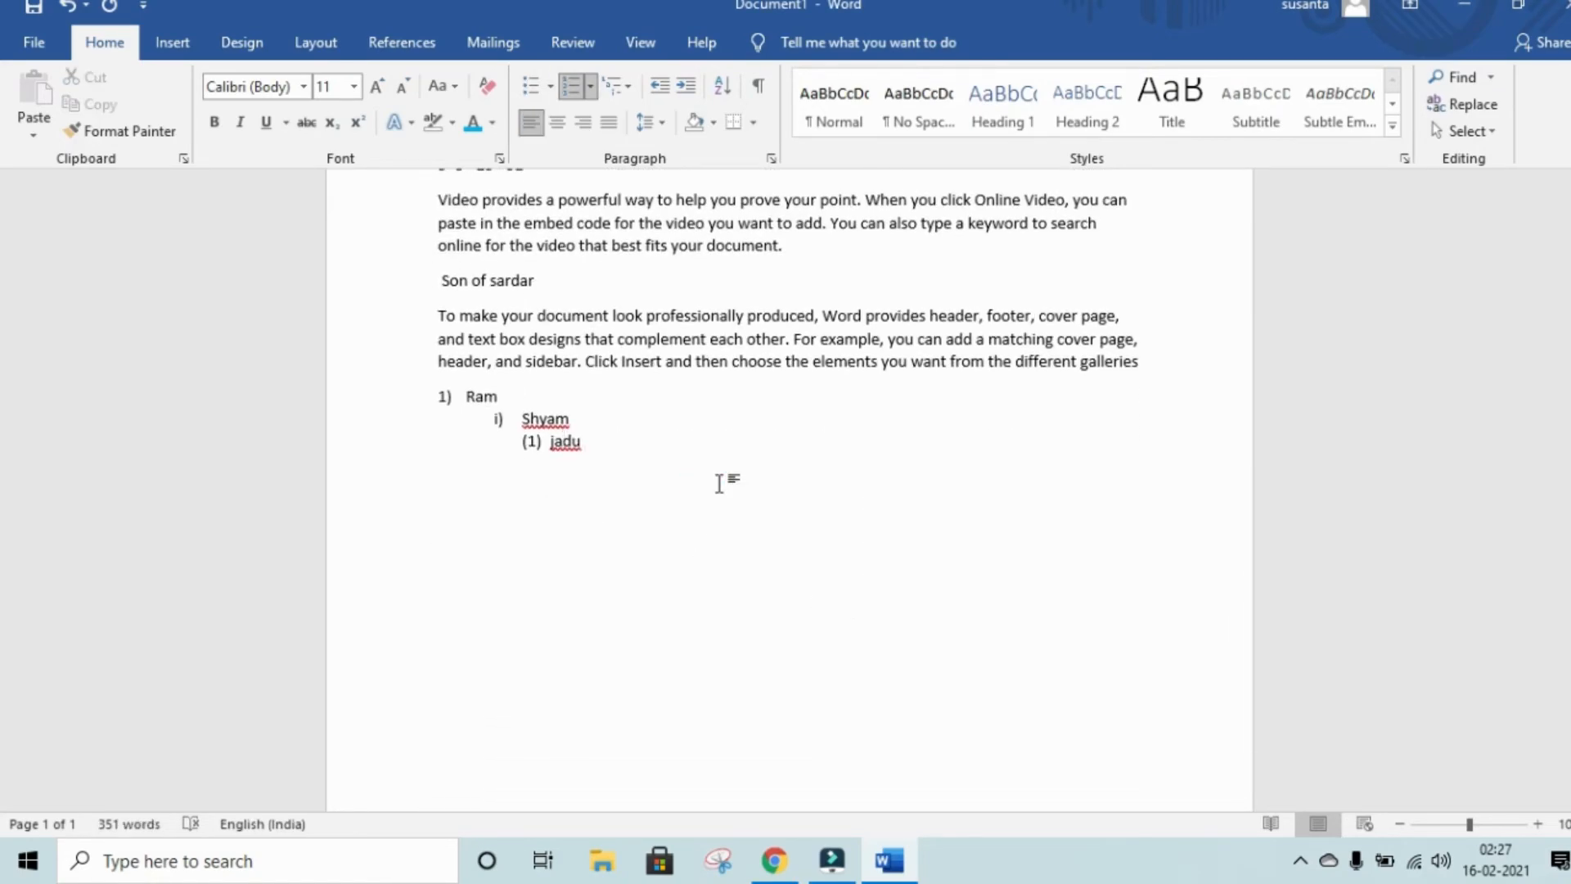
key("Return")
left_click_drag(499, 418, 582, 459)
left_click(550, 519)
key("BackSpace")
key("BackSpace")
key("BackSpace")
key("BackSpace")
key("BackSpace")
key("BackSpace")
key("BackSpace")
key("BackSpace")
key("BackSpace")
key("BackSpace")
key("BackSpace")
key("BackSpace")
key("BackSpace")
key("BackSpace")
key("BackSpace")
key("BackSpace")
key("BackSpace")
key("BackSpace")
key("BackSpace")
key("BackSpace")
key("BackSpace")
key("BackSpace")
key("BackSpace")
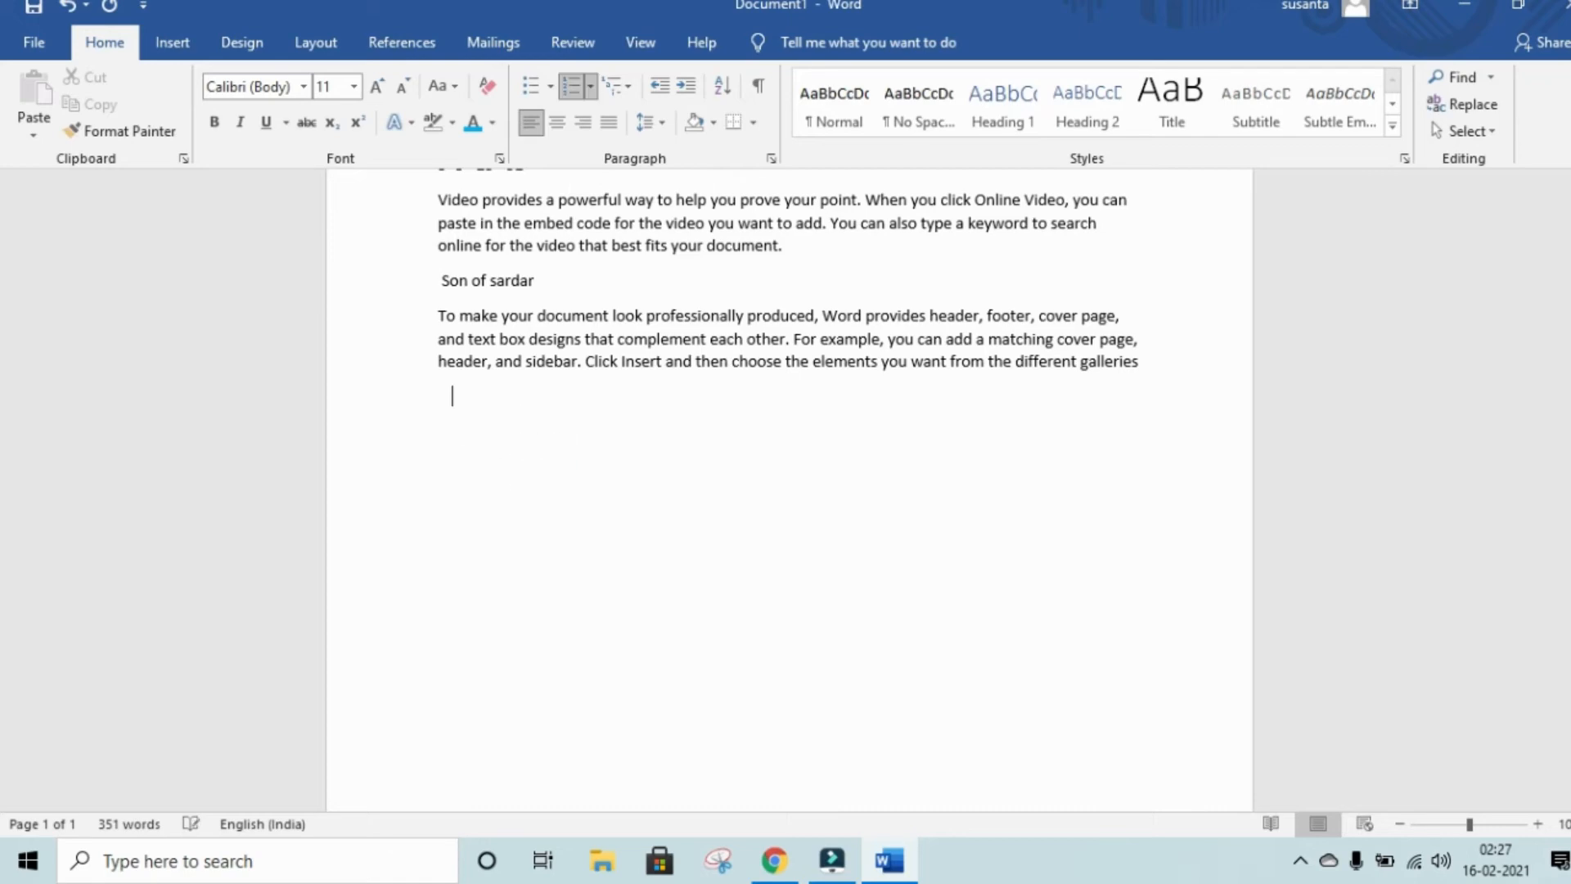
- Enter three sample names on separate lines below the last paragraph and format them as a numbered list
key("Return")
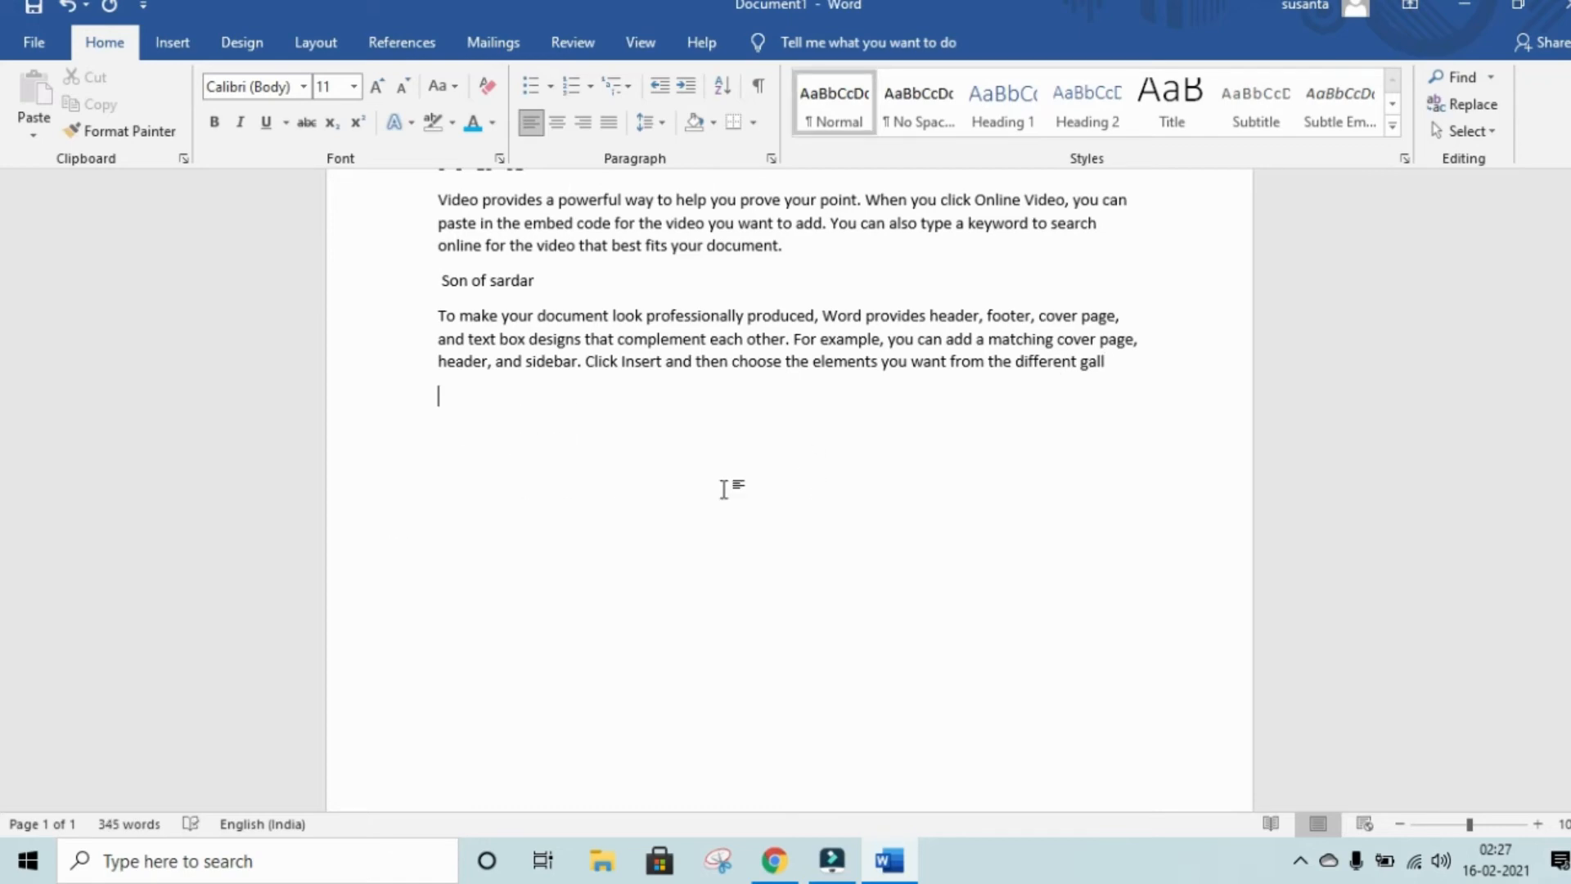
type("Ram")
key("Return")
type("Shyam")
key("Return")
type("Jadu")
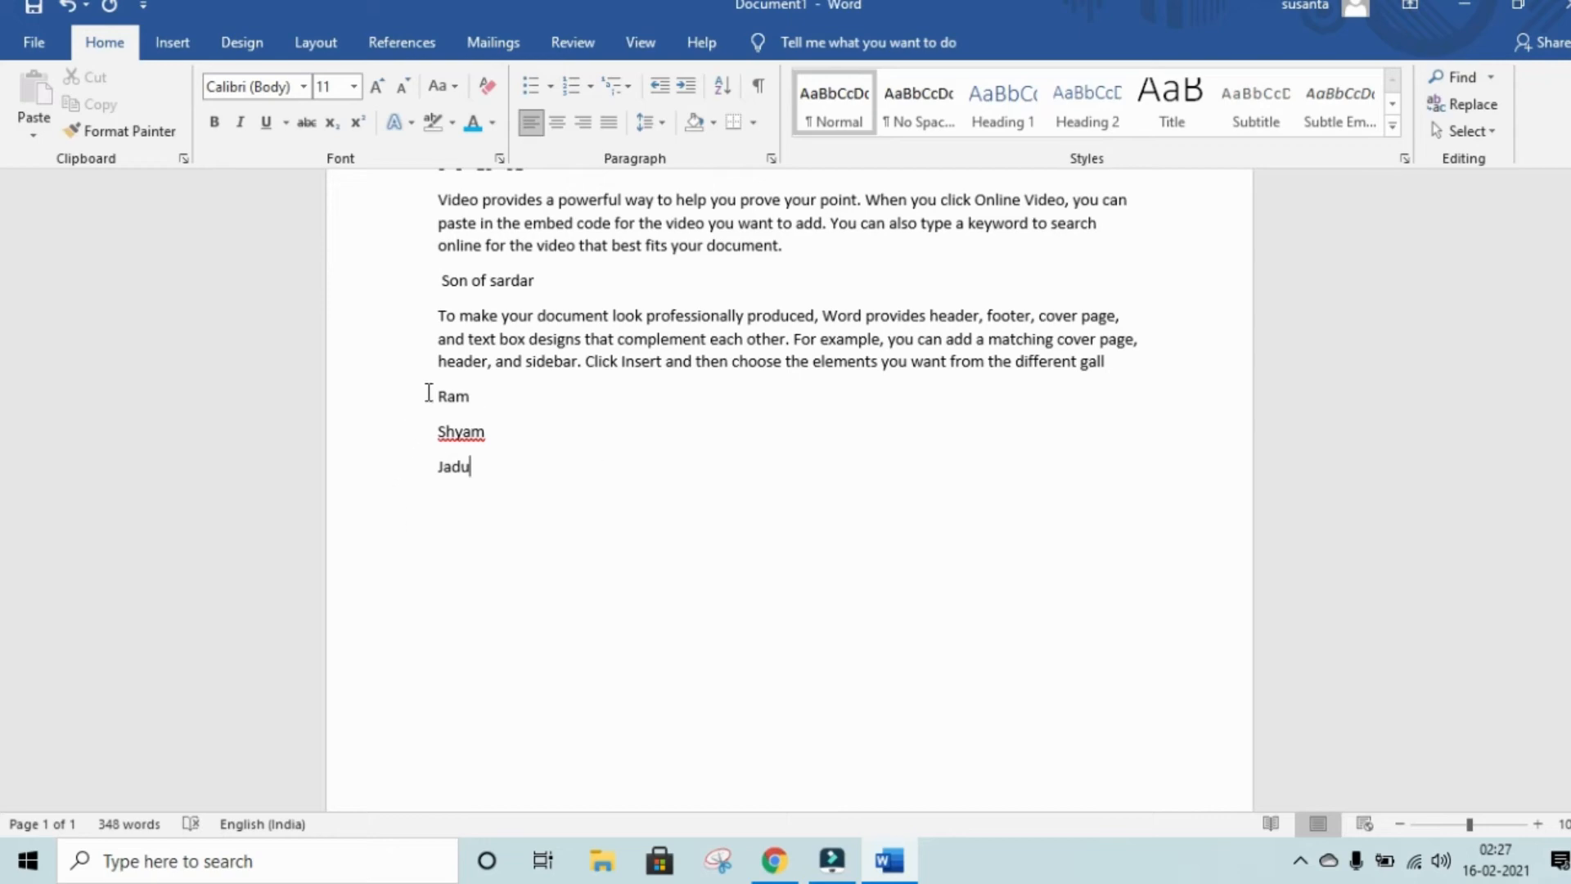
left_click_drag(425, 393, 507, 500)
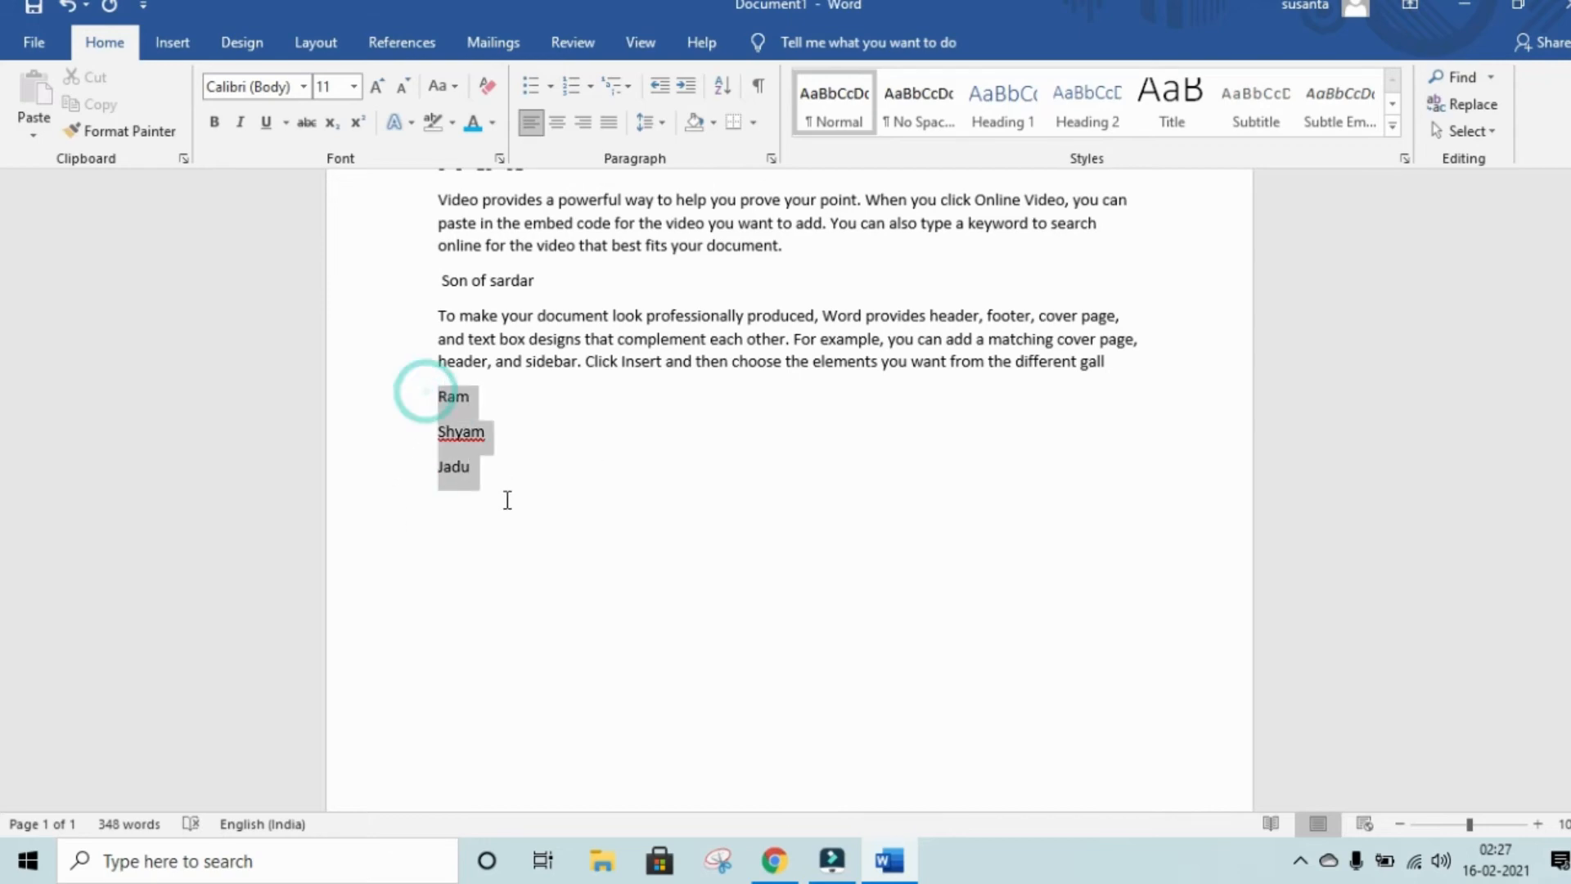
left_click(571, 86)
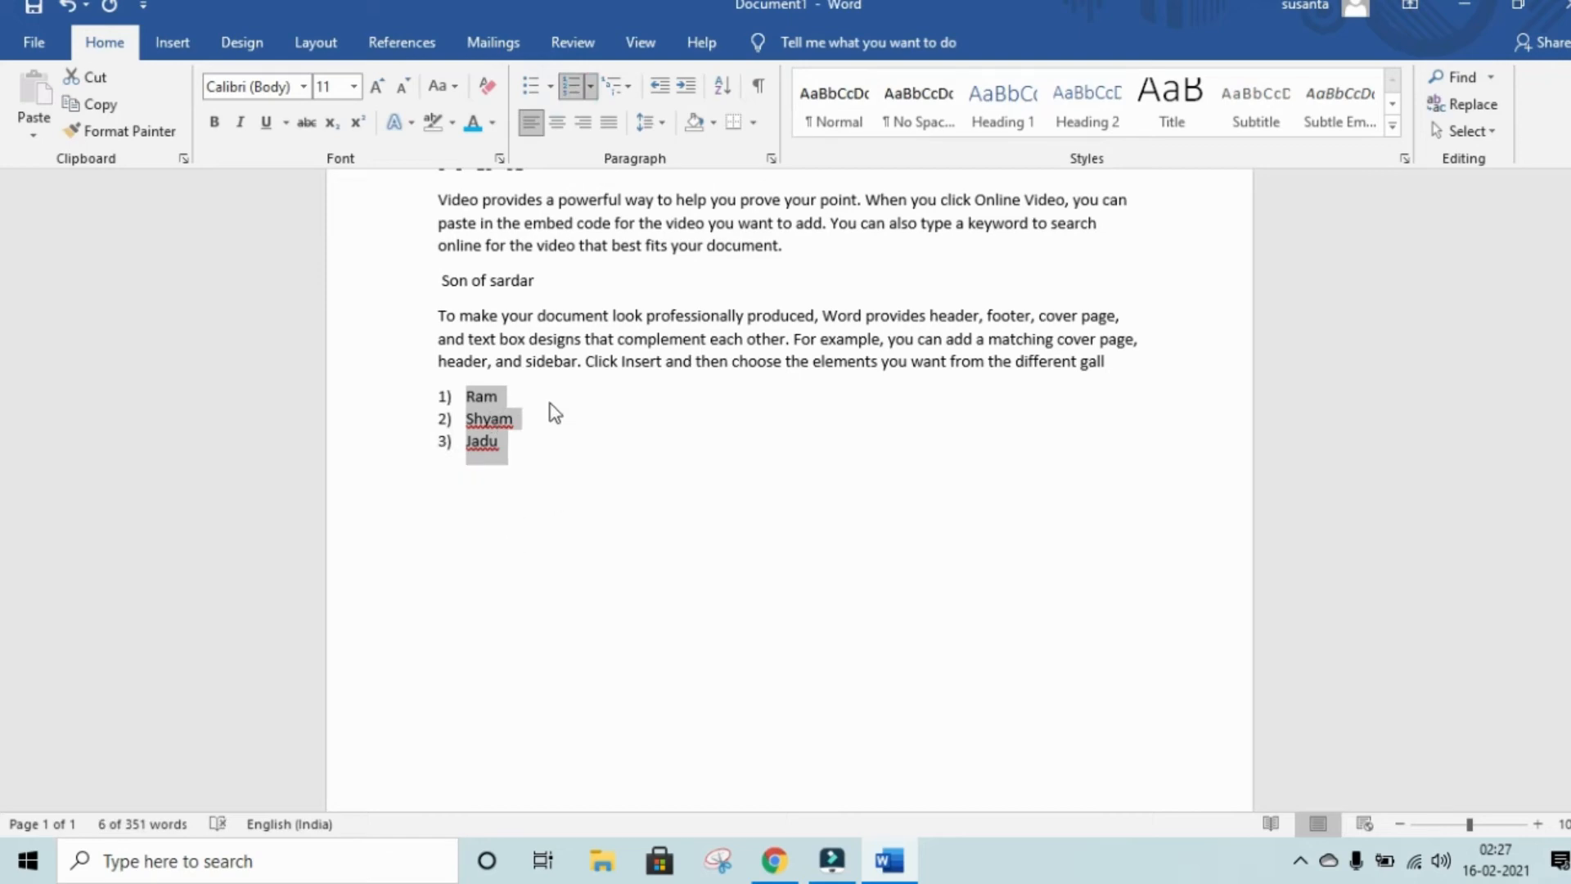
- Sort the three numbered names by Paragraphs with type Text in descending order
left_click(722, 86)
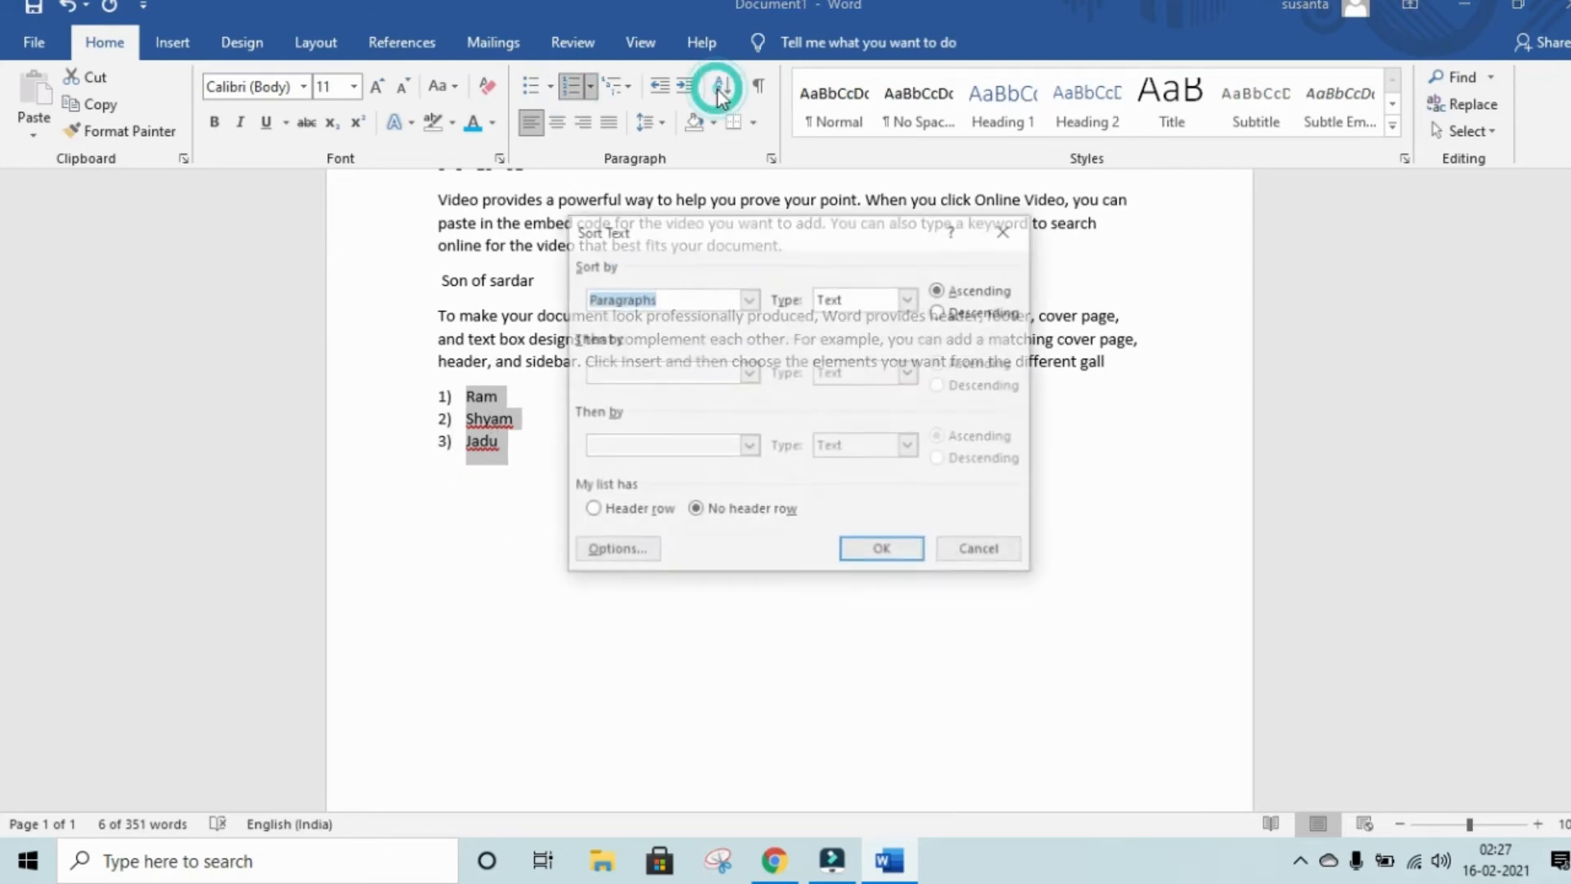
left_click(940, 312)
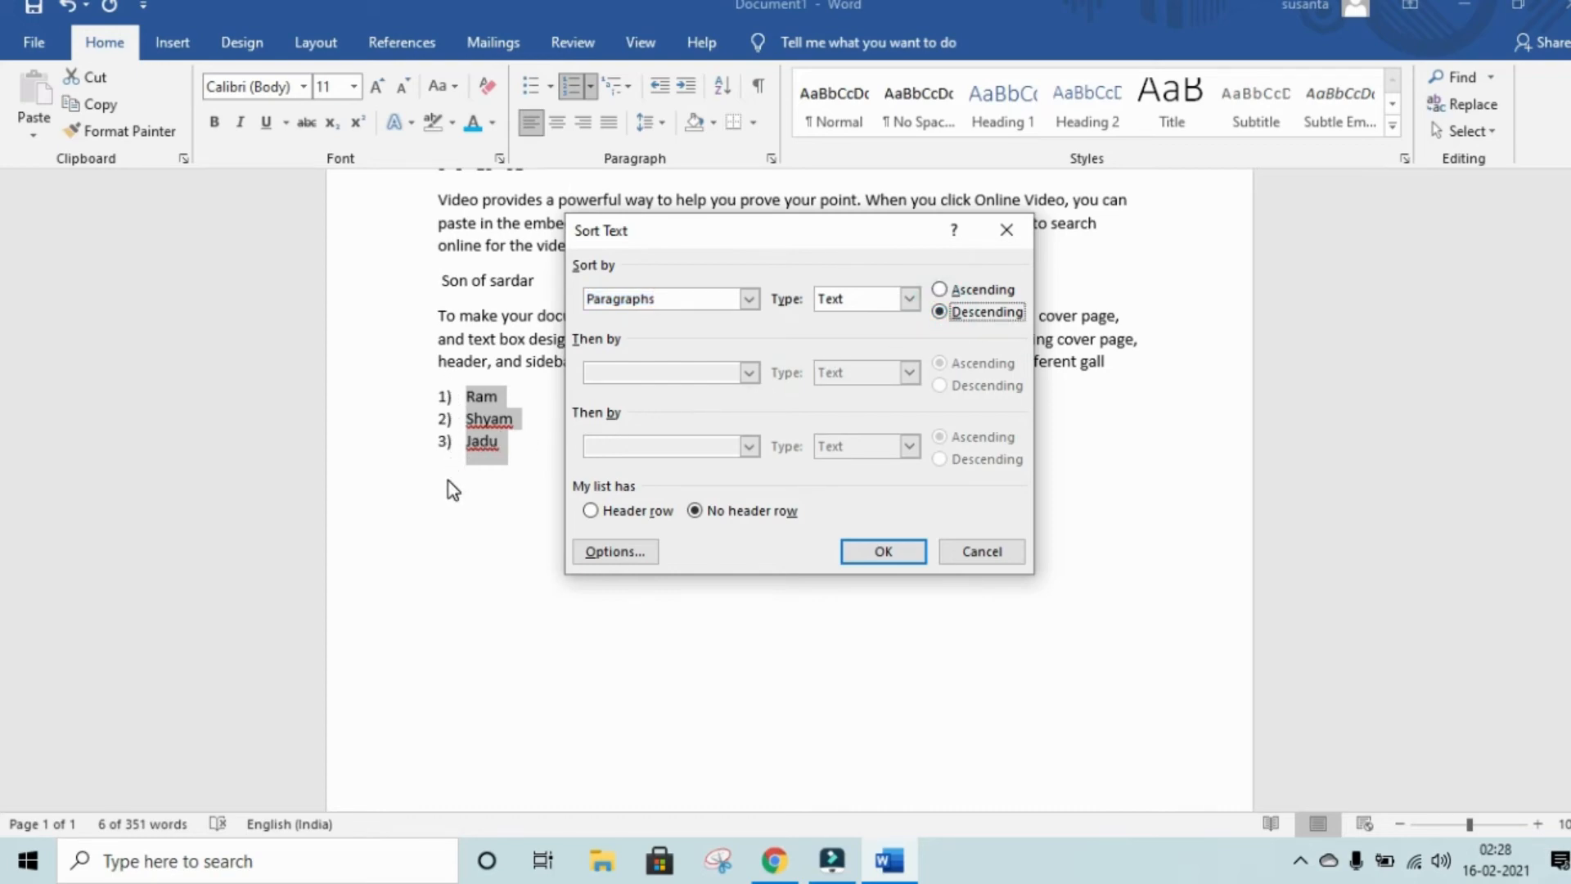
left_click(883, 551)
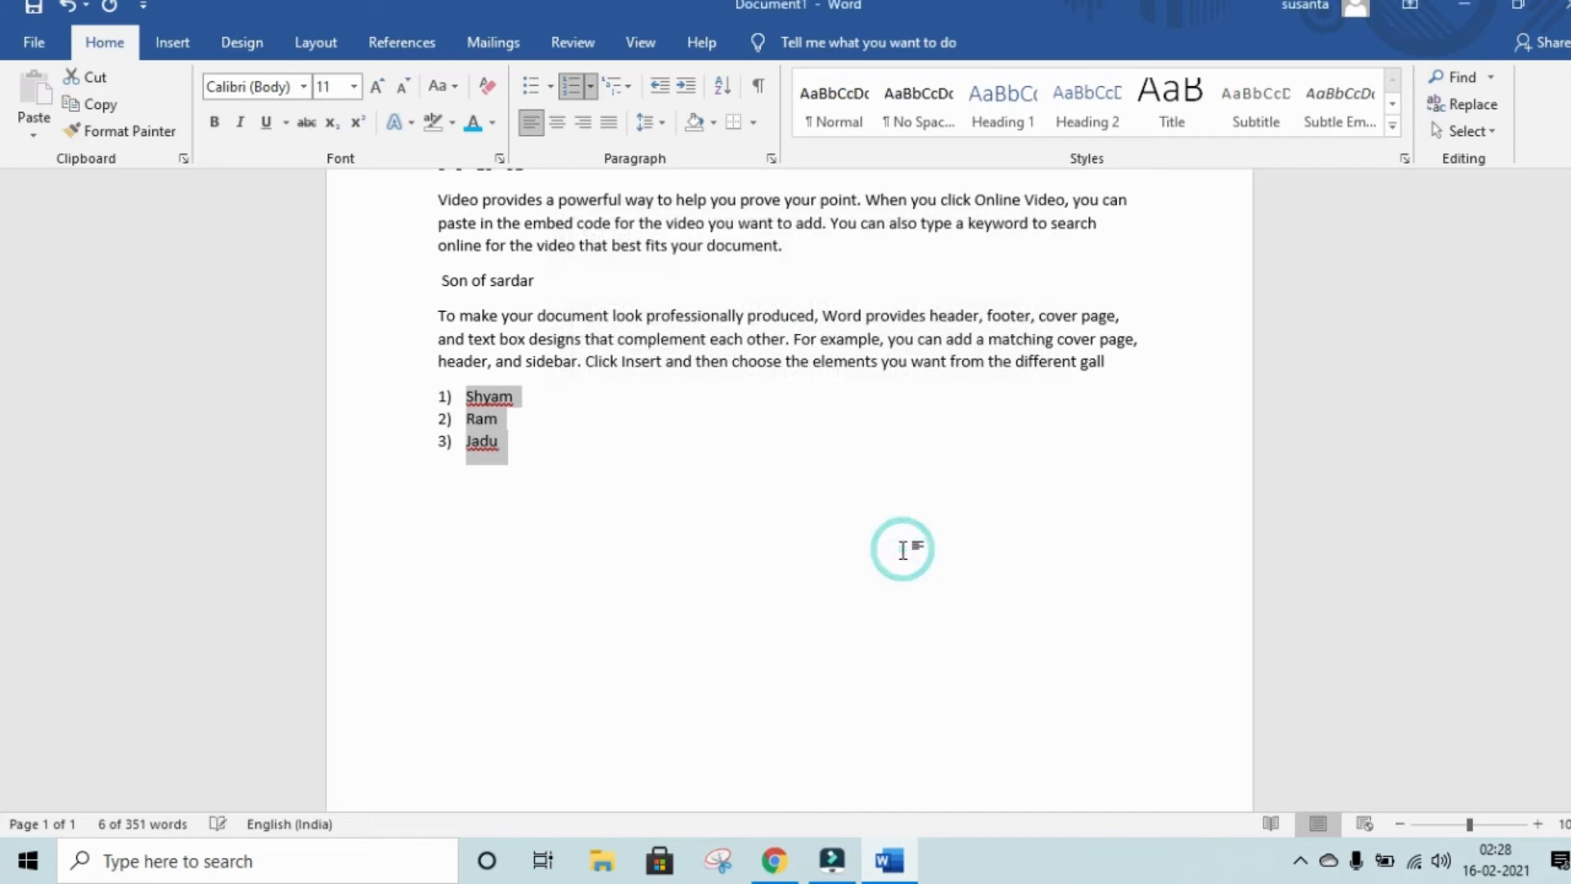
- Sort the three numbered names again by Paragraphs, using type Number in descending order
left_click_drag(425, 389, 587, 462)
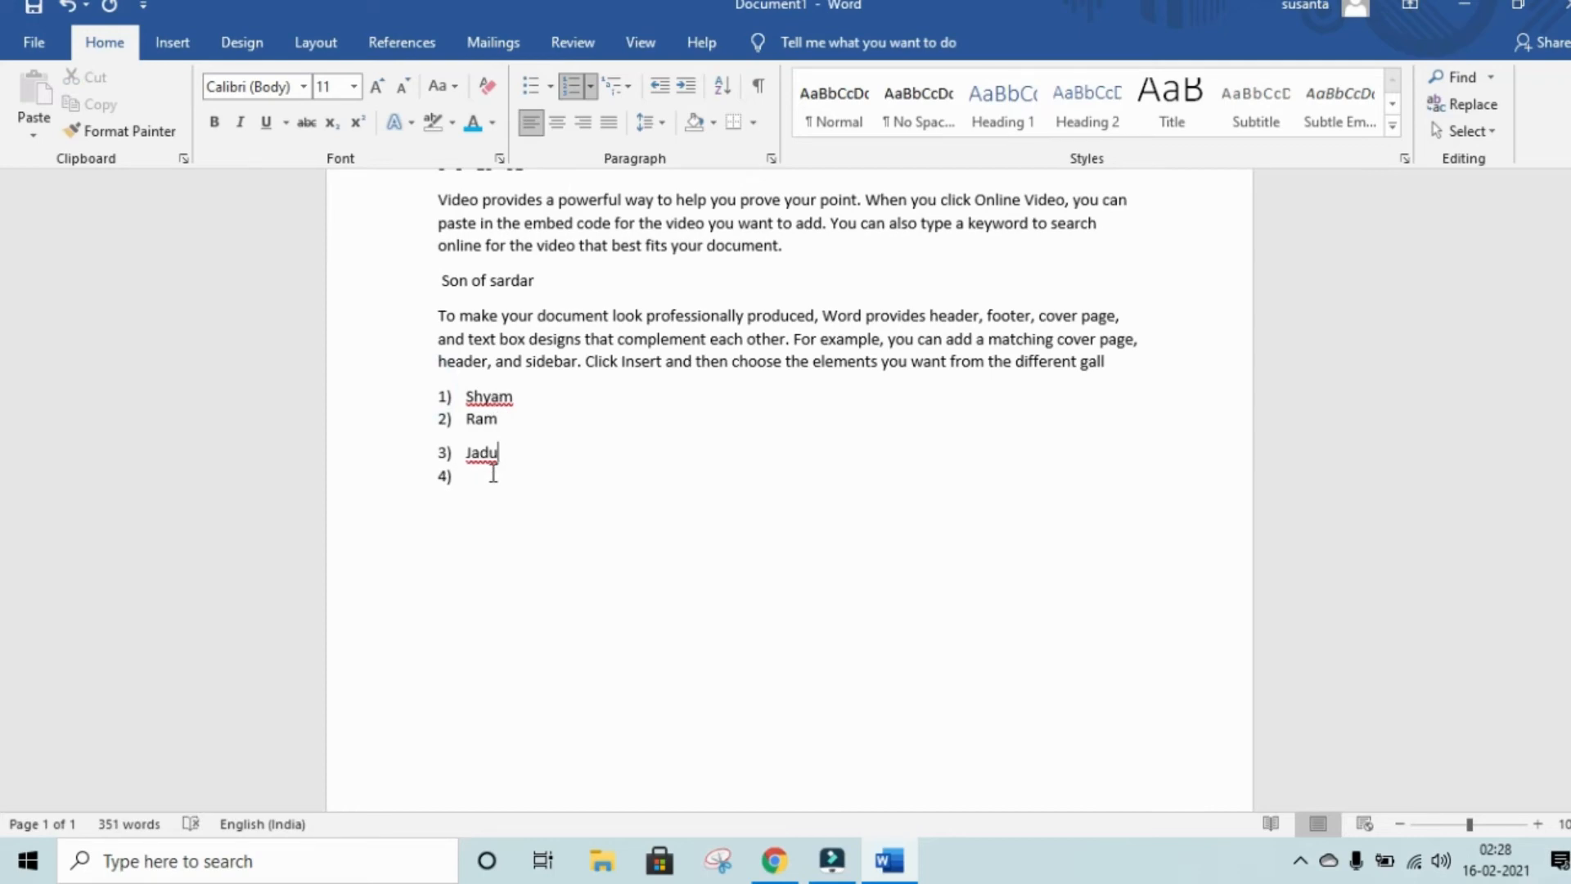
left_click_drag(527, 362, 447, 462)
left_click(607, 470)
left_click_drag(435, 383, 486, 455)
left_click(460, 397)
left_click_drag(460, 397, 491, 451)
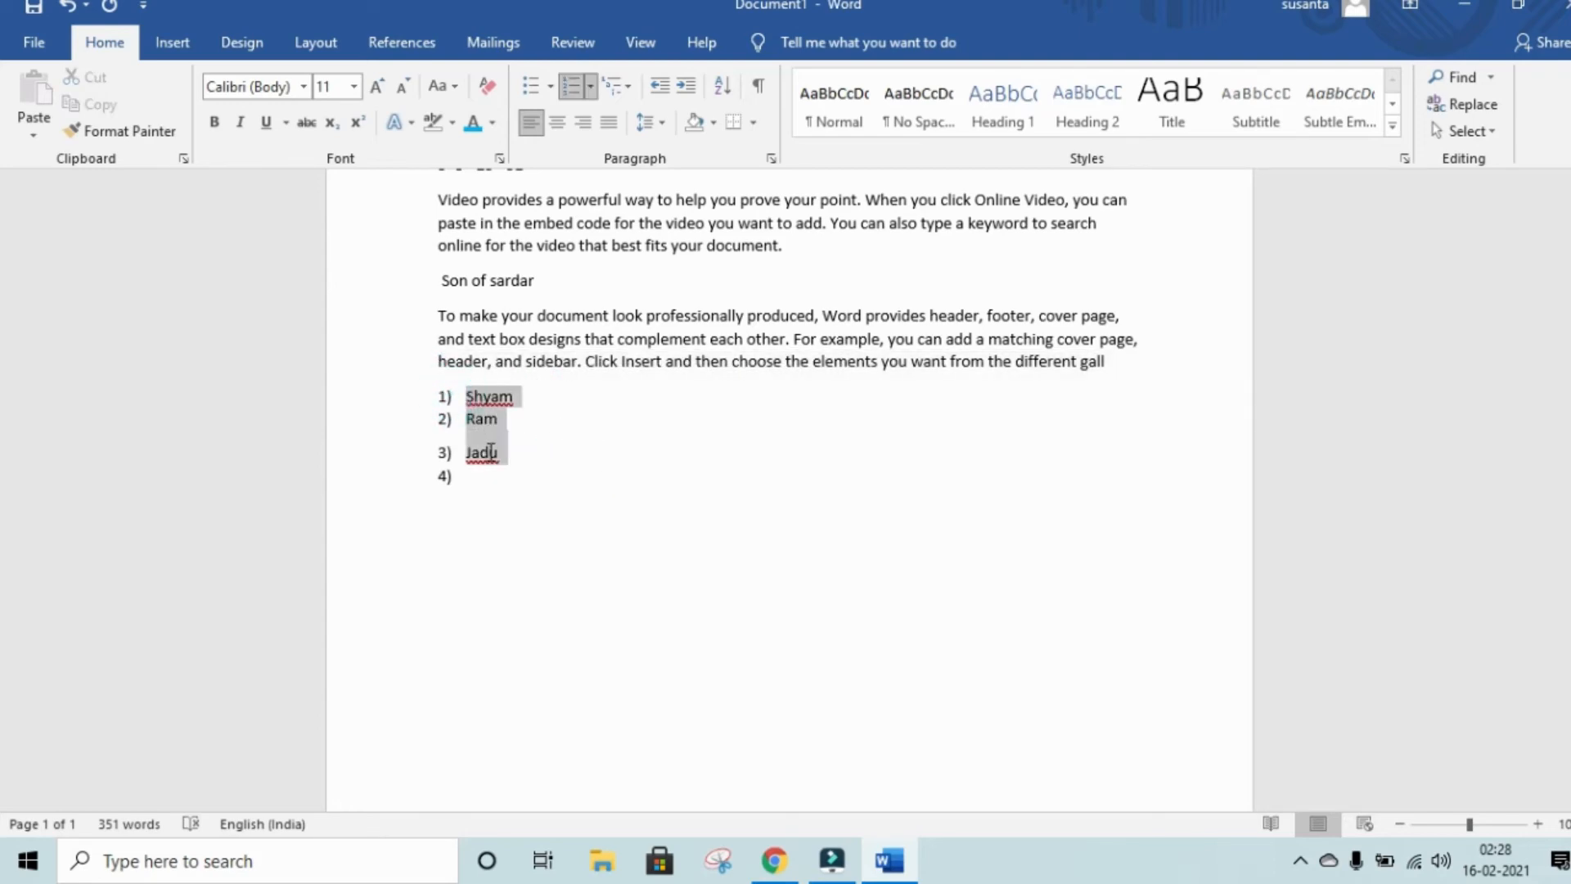
left_click(718, 90)
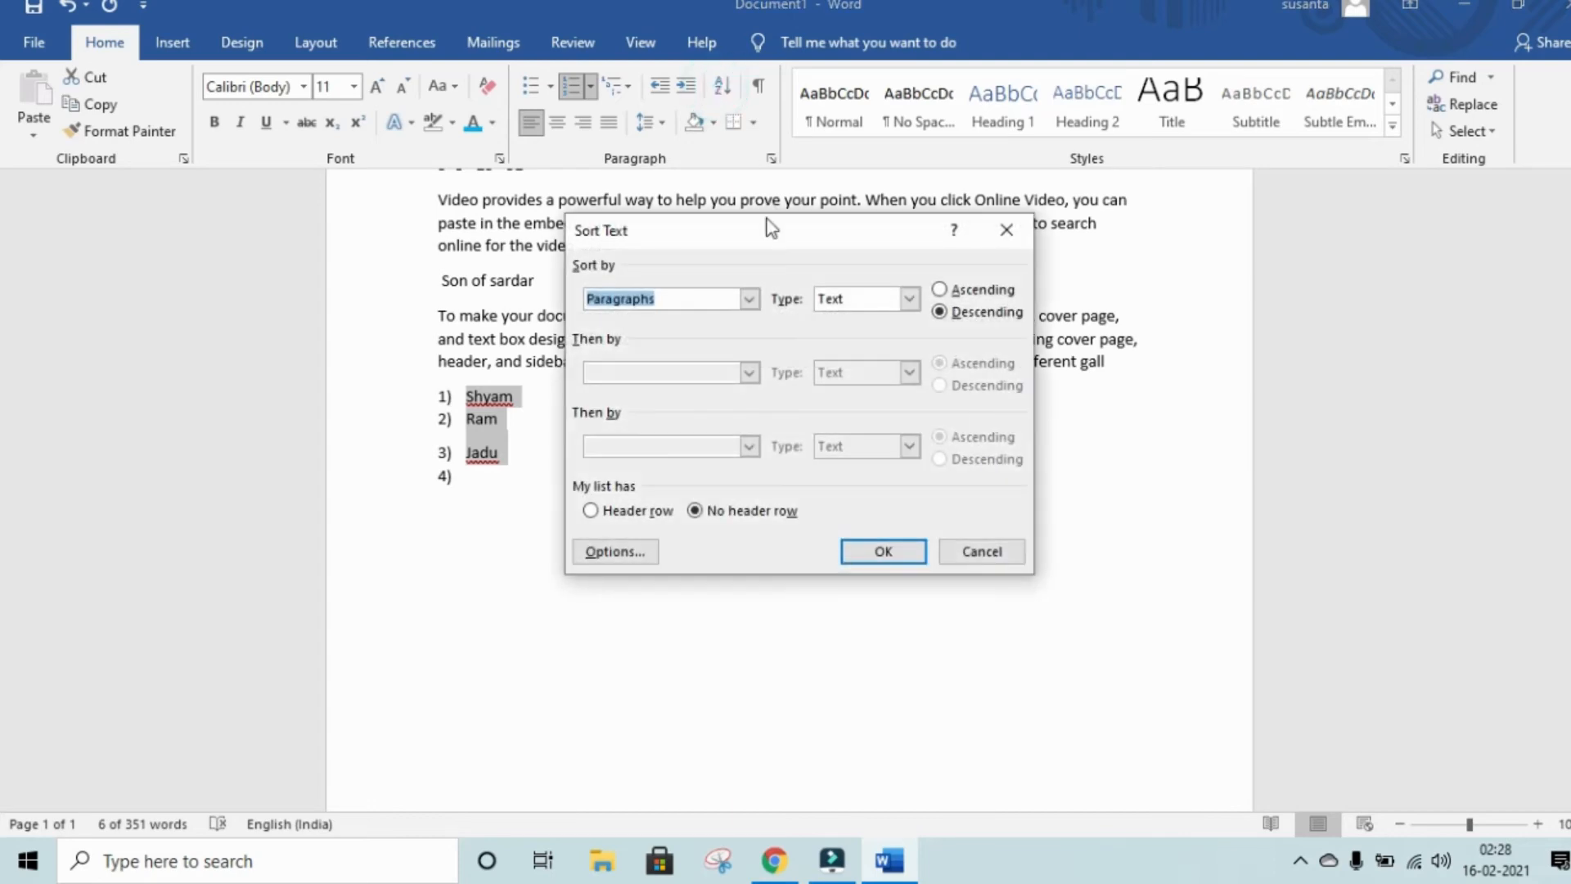
left_click(909, 298)
left_click(877, 334)
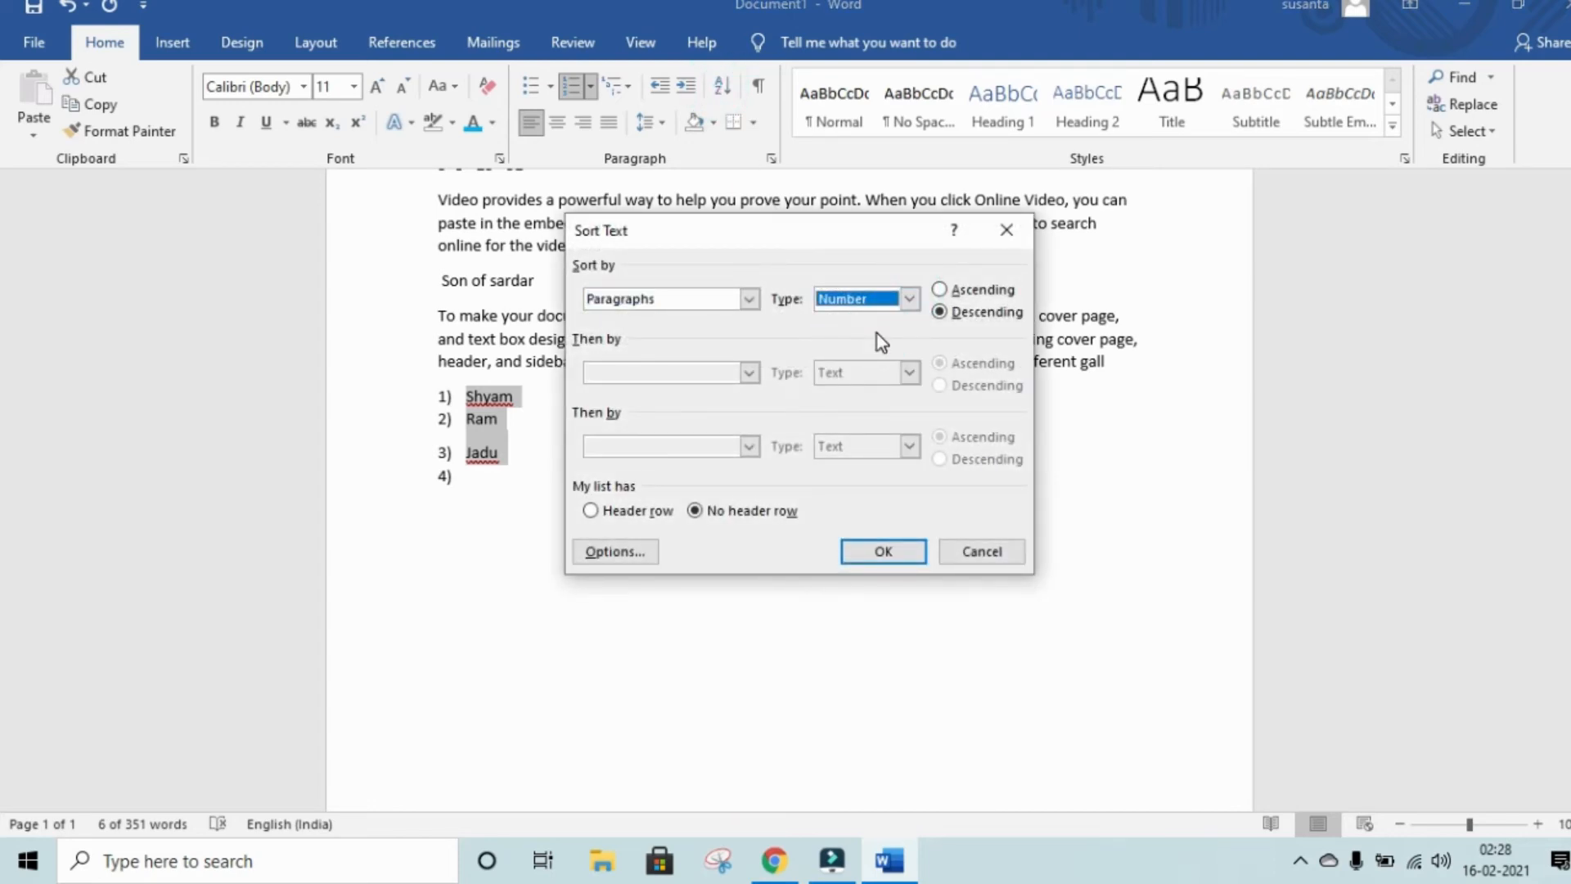
left_click(941, 312)
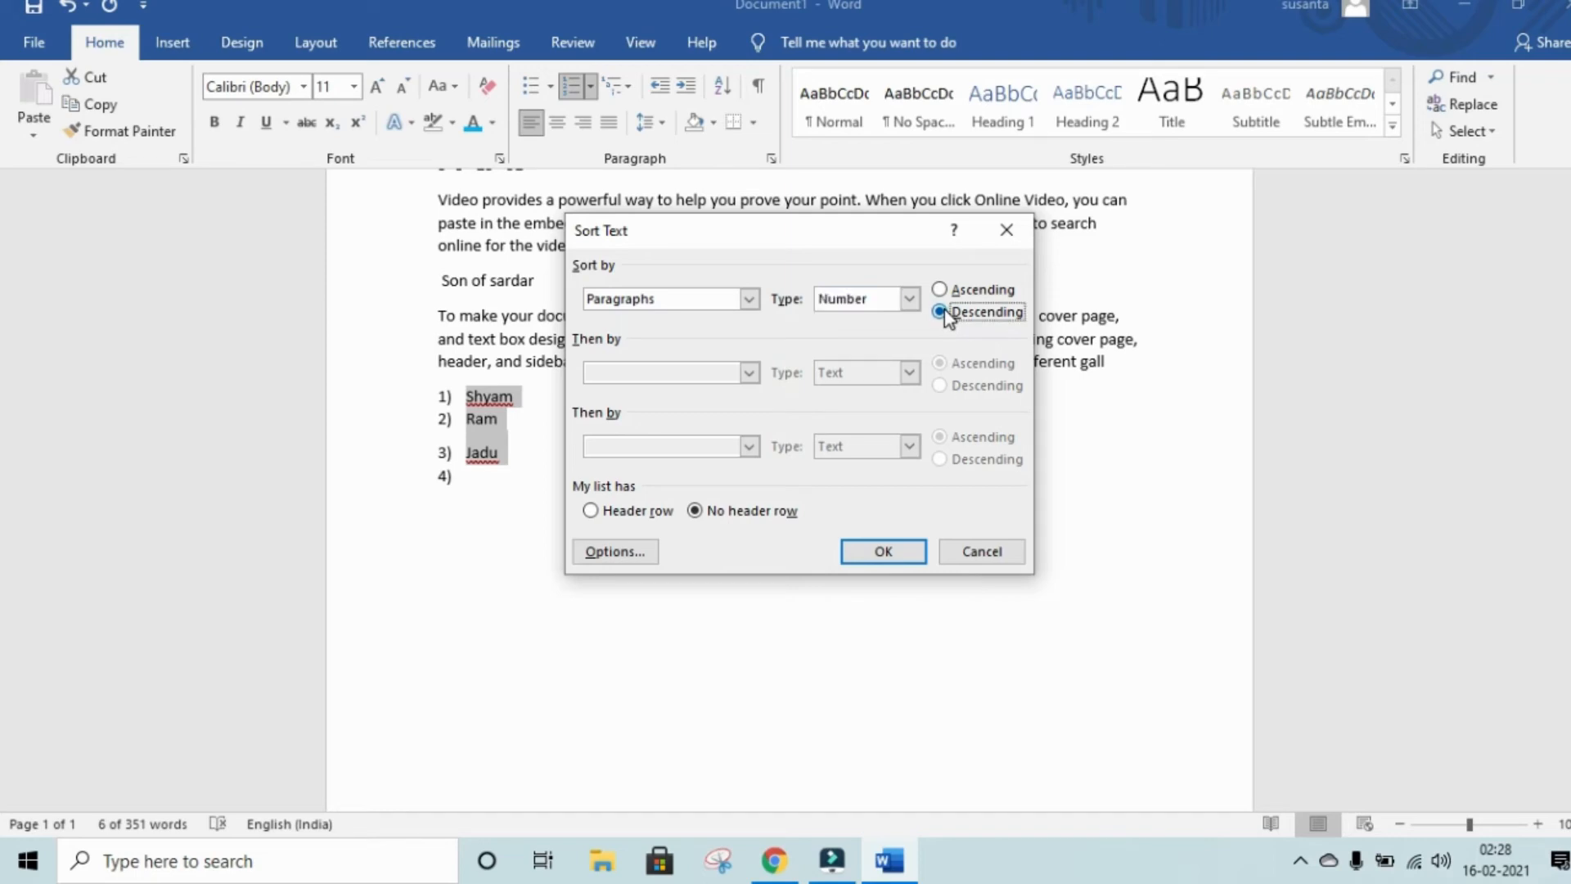
left_click(884, 552)
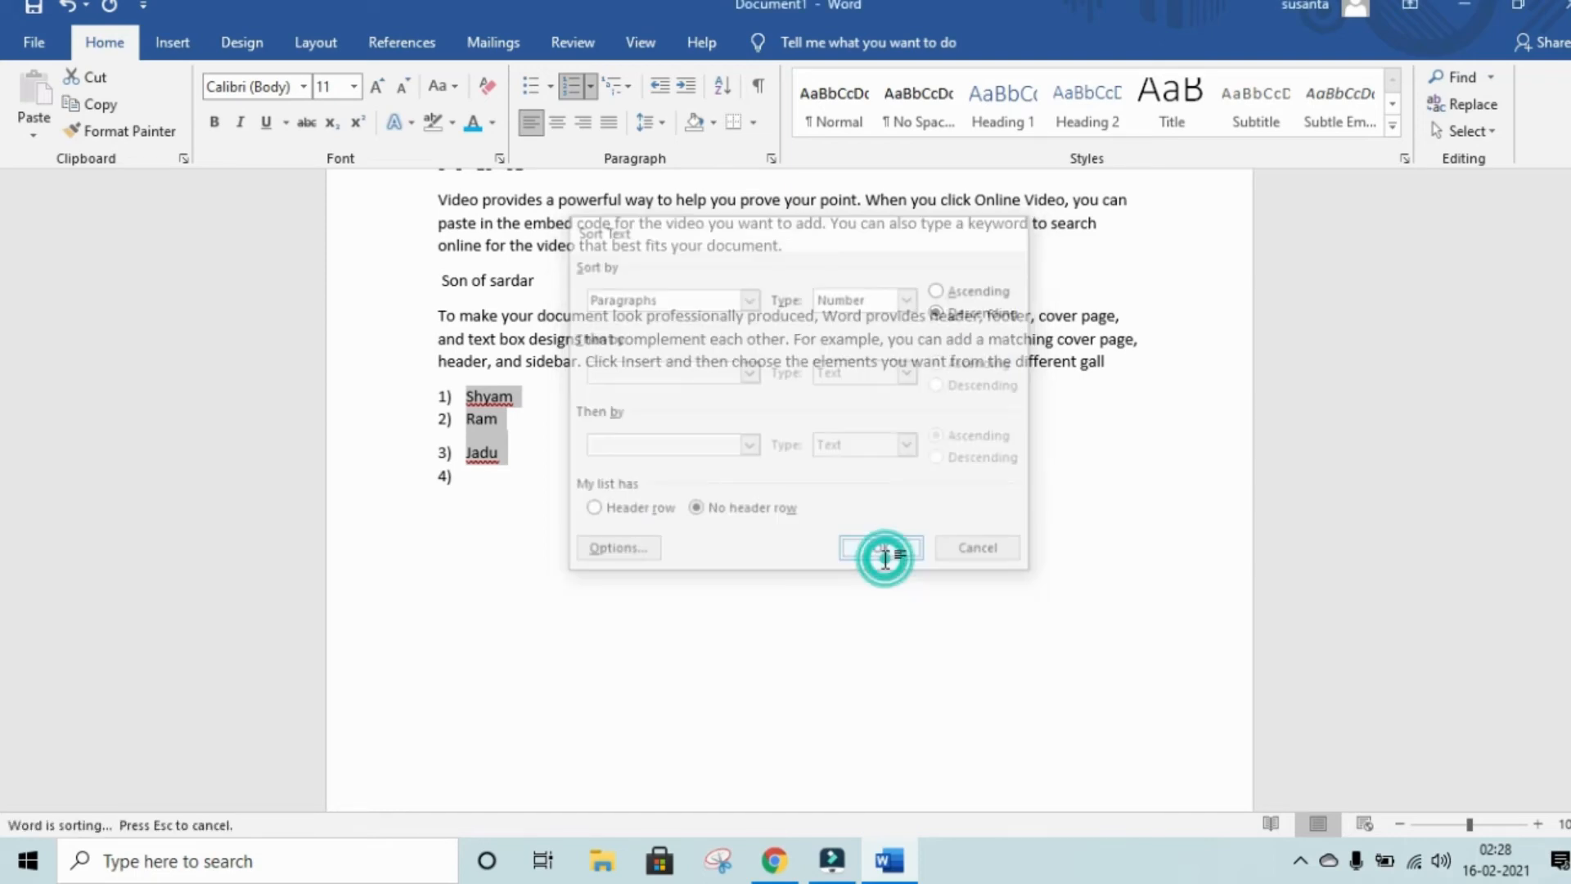
left_click(657, 488)
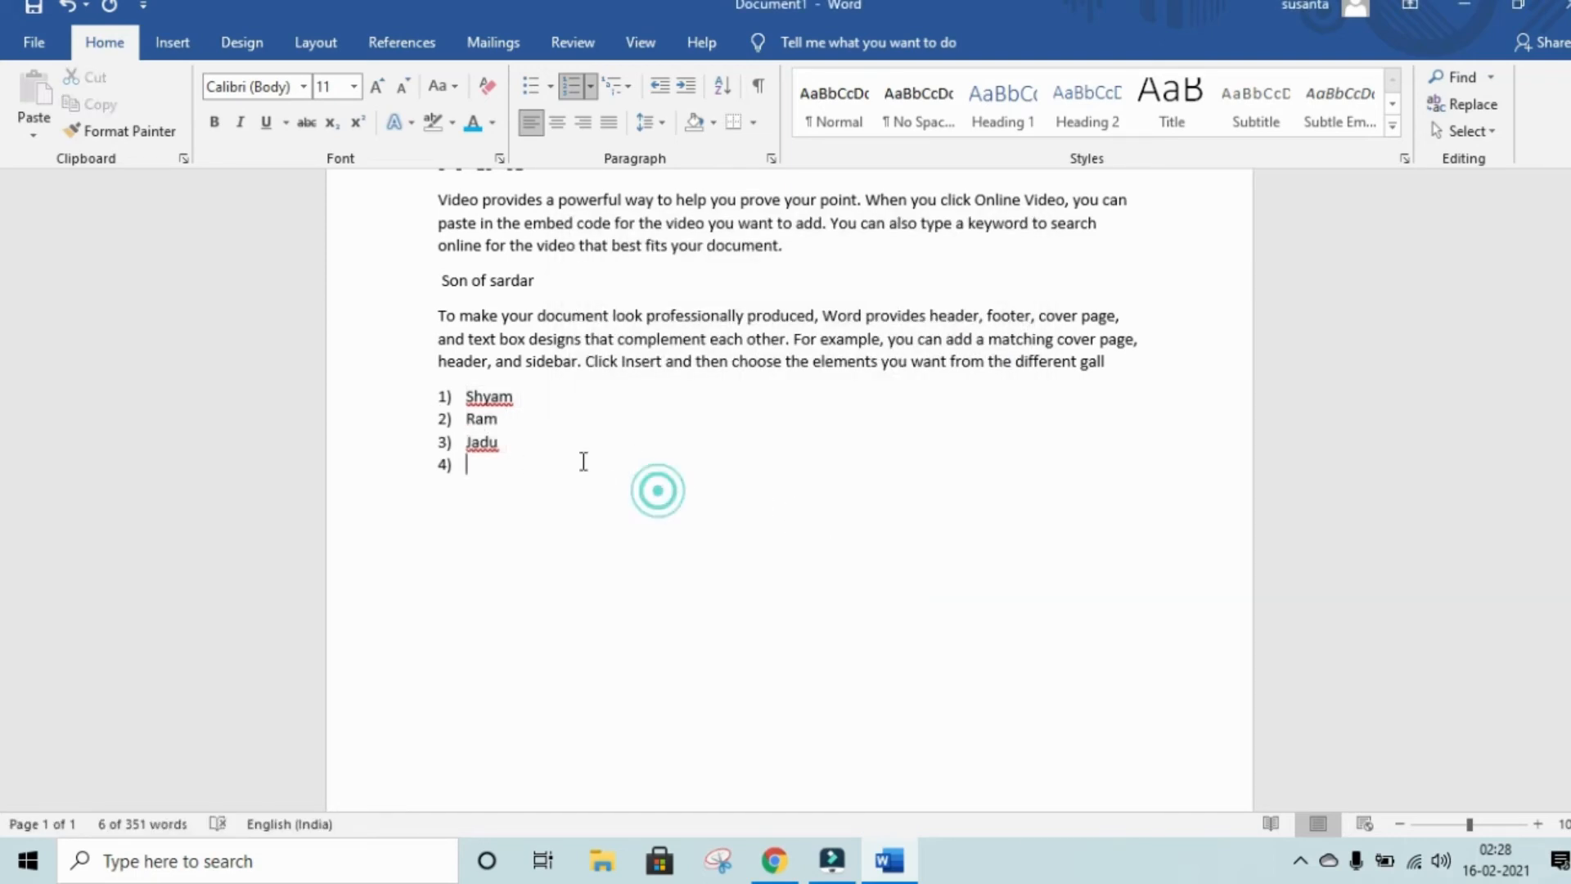
- Sort all paragraphs in the document by Paragraphs with type Text in ascending order and review the new order
left_click(442, 394)
left_click_drag(476, 418, 415, 398)
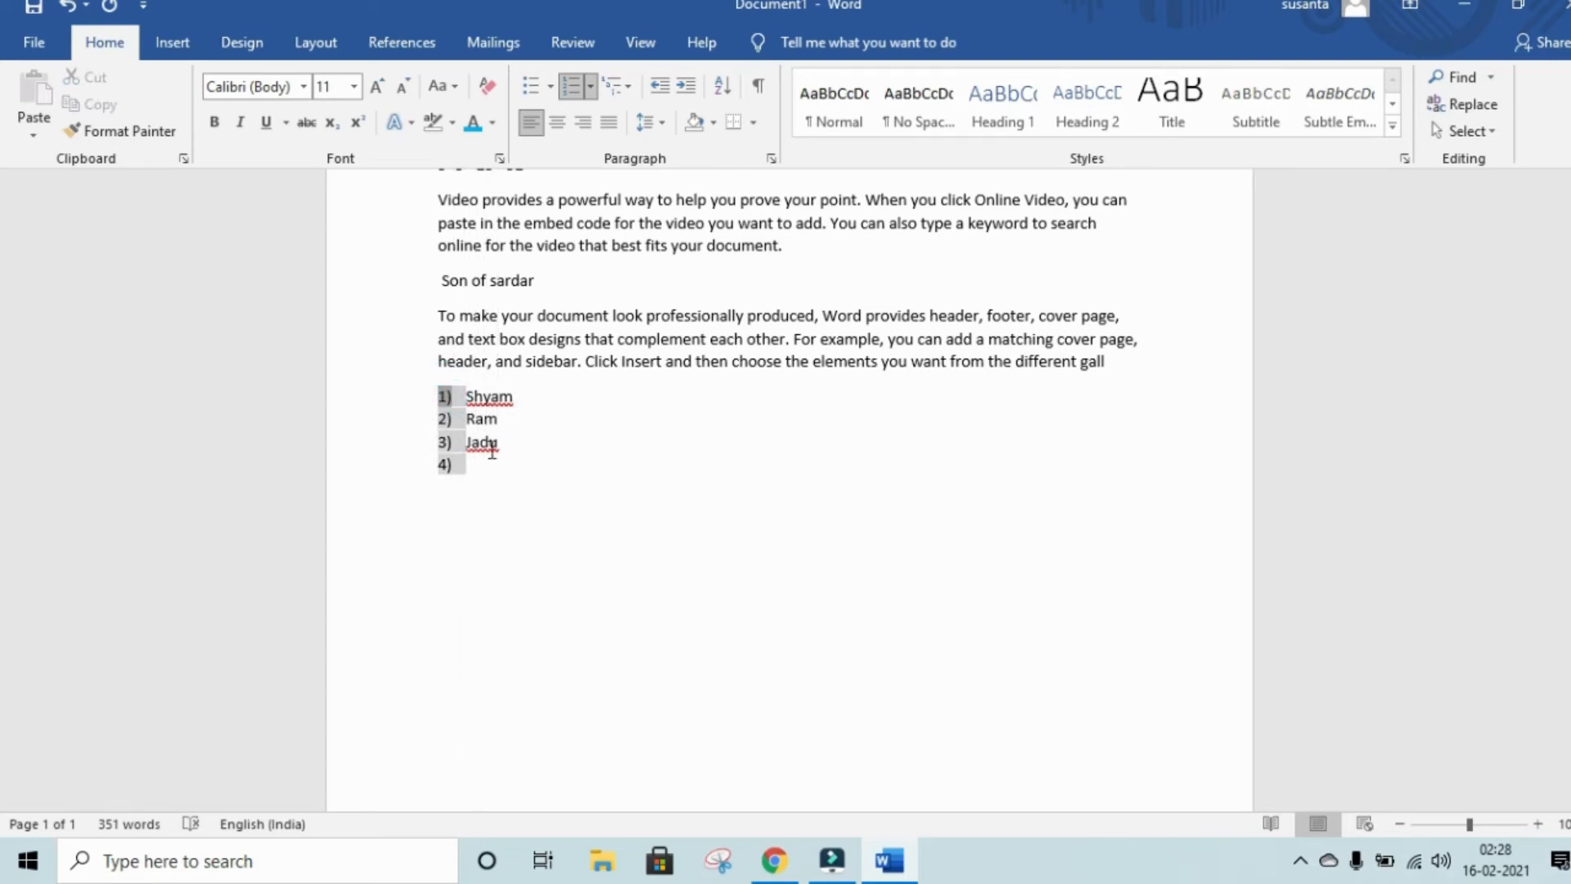
left_click(721, 85)
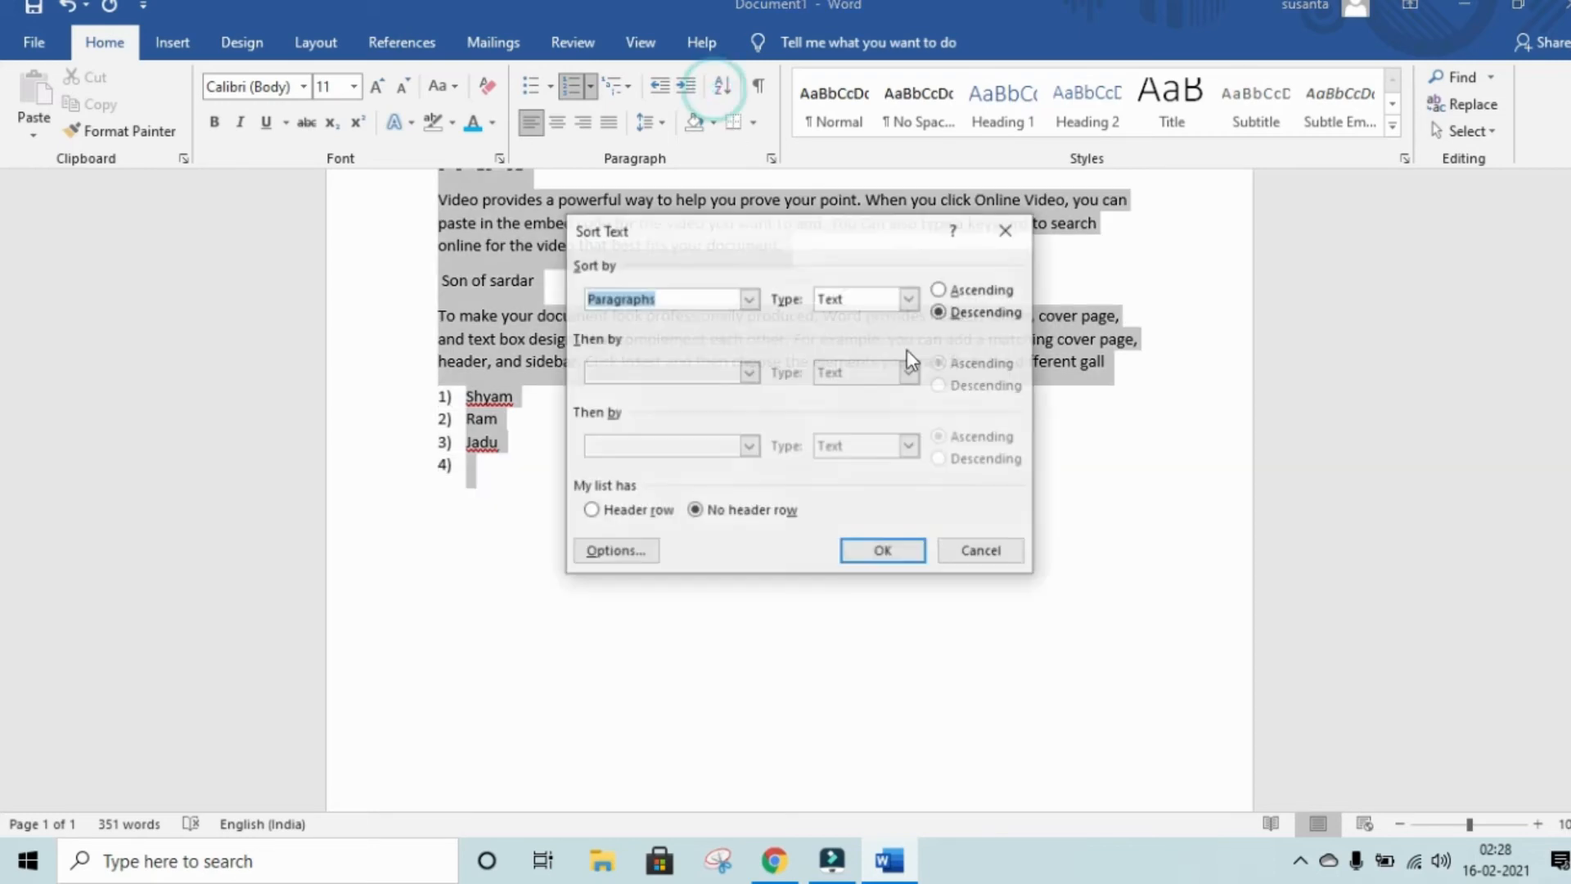
left_click(937, 291)
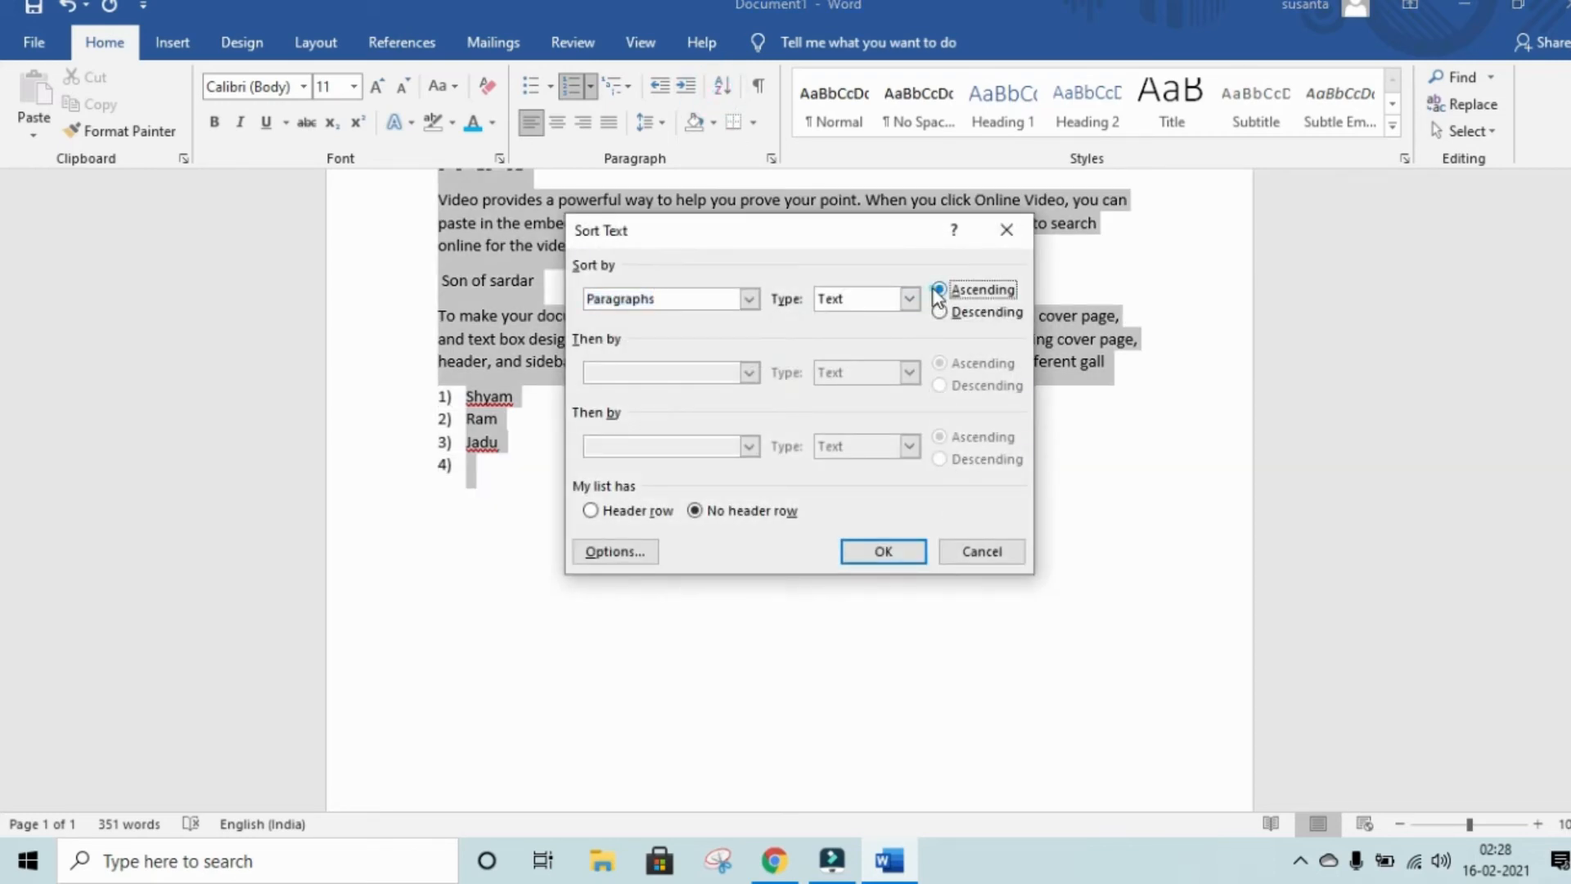
left_click(884, 555)
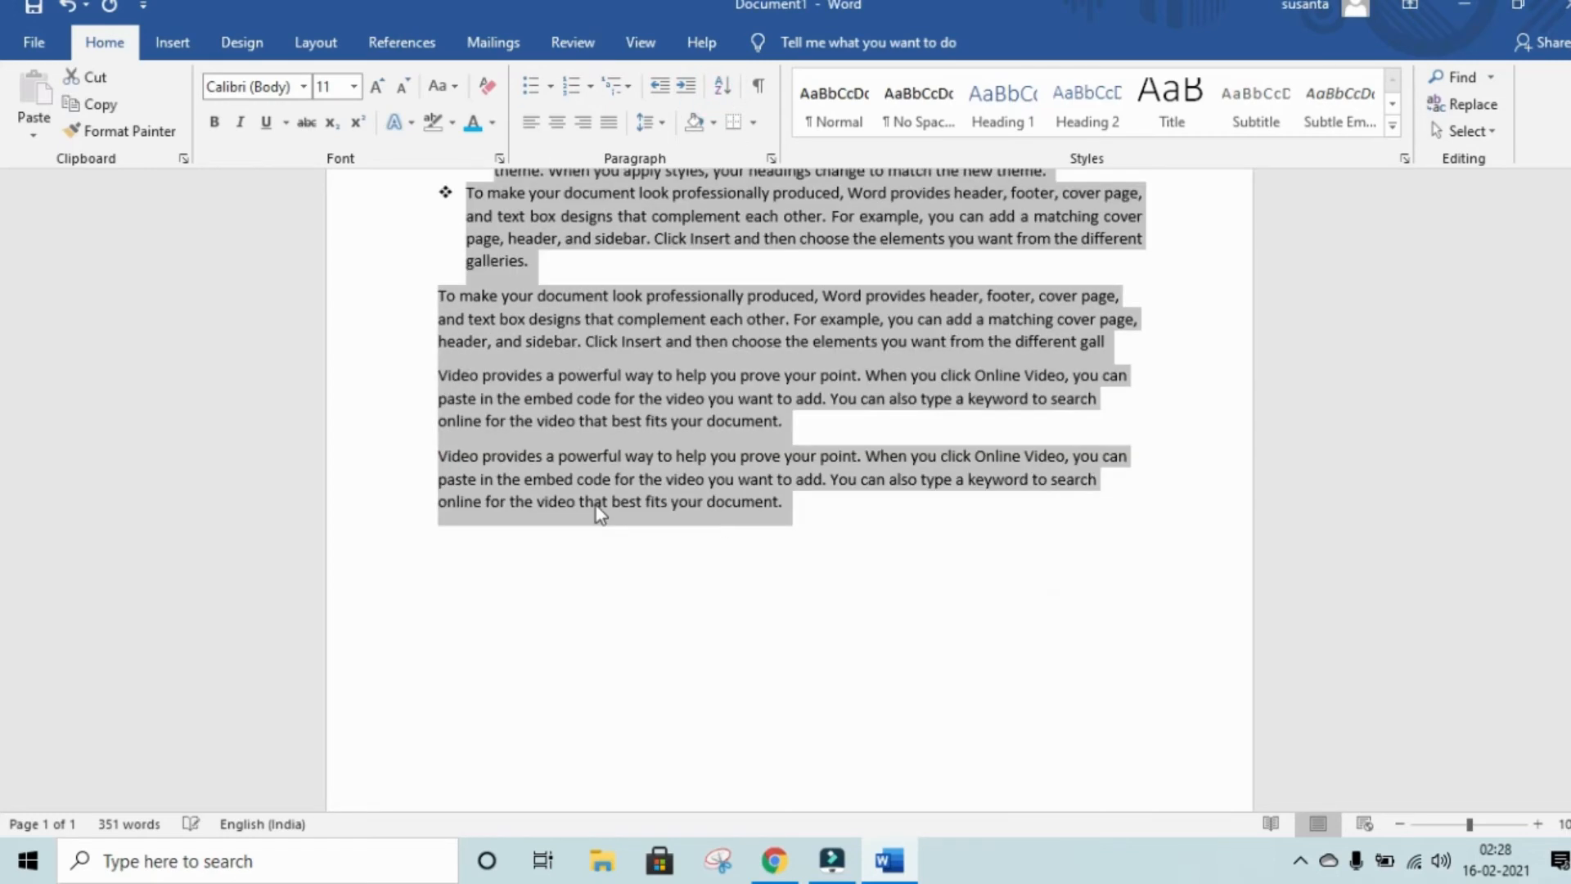
scroll(835, 548, "up", 8)
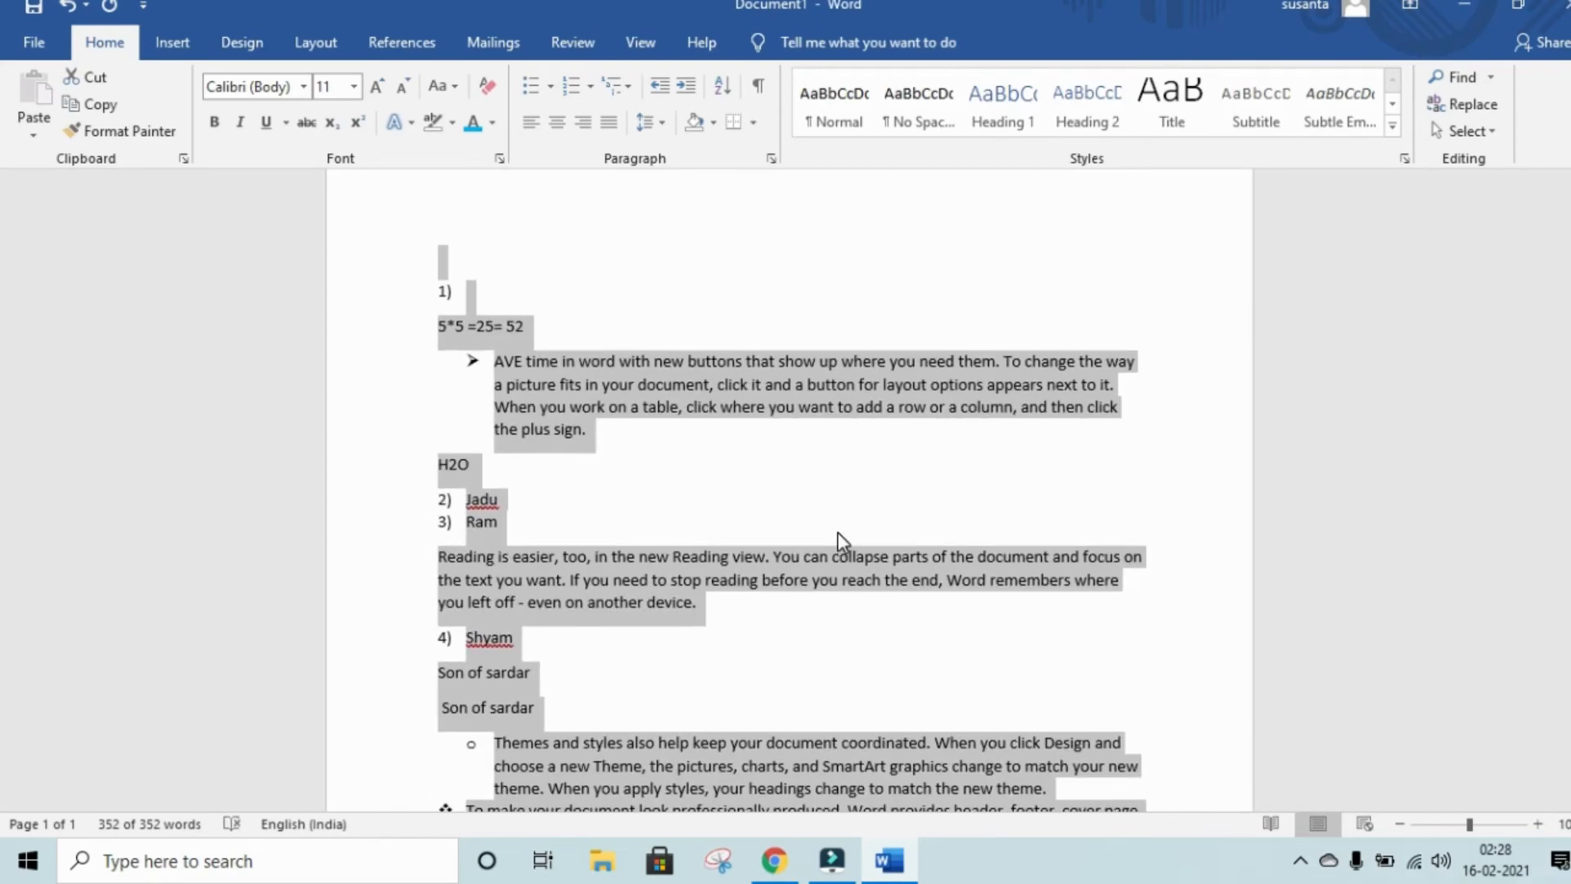
scroll(838, 540, "down", 3)
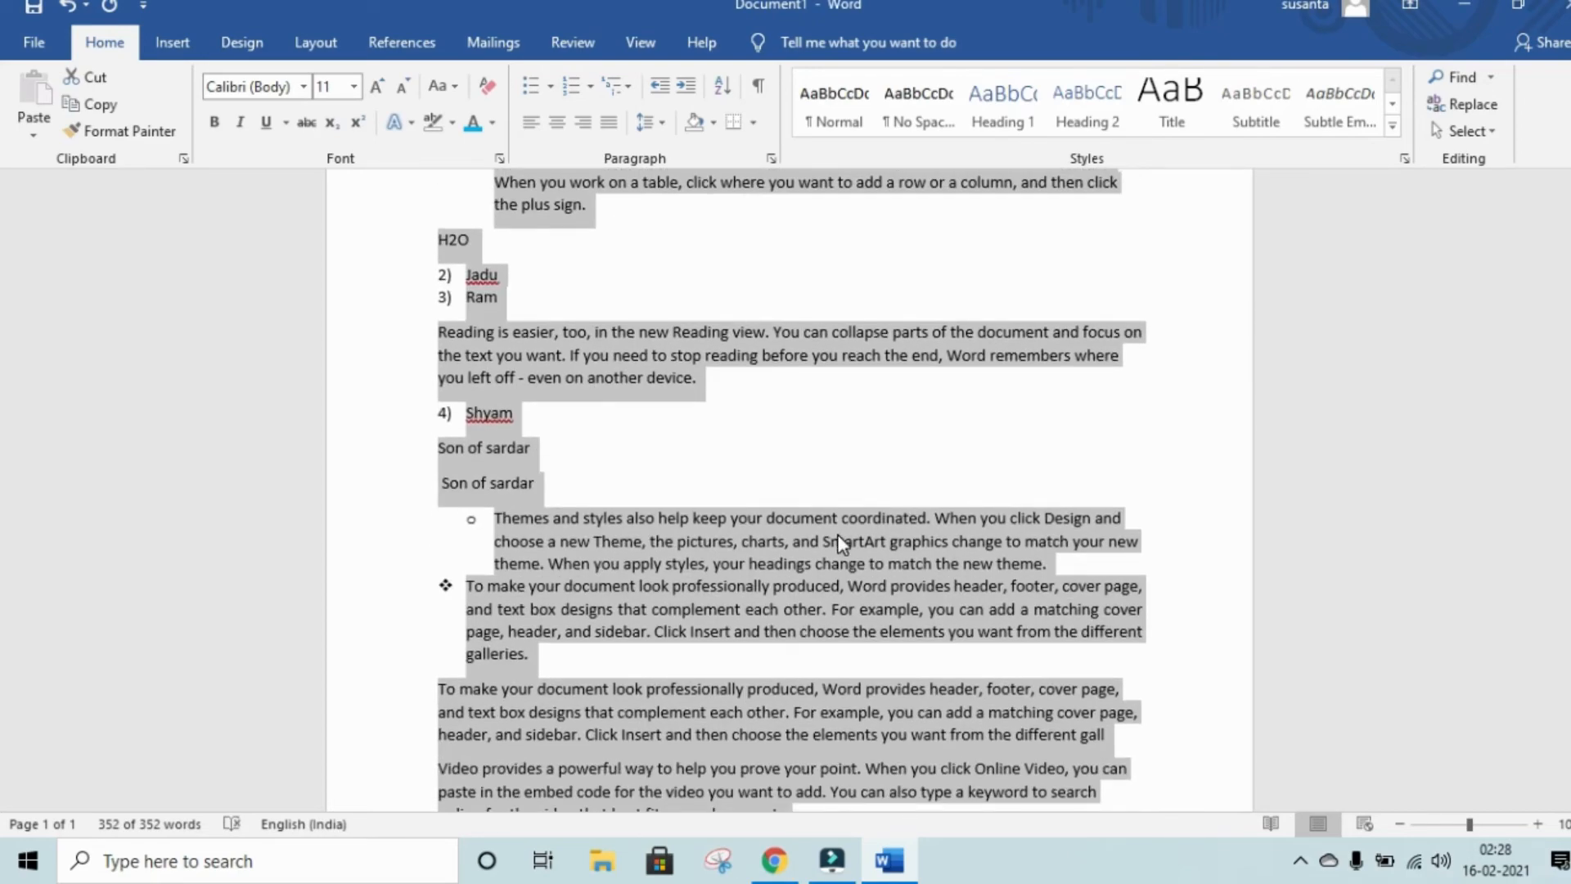
scroll(842, 544, "down", 4)
left_click(733, 704)
scroll(701, 625, "down", 2)
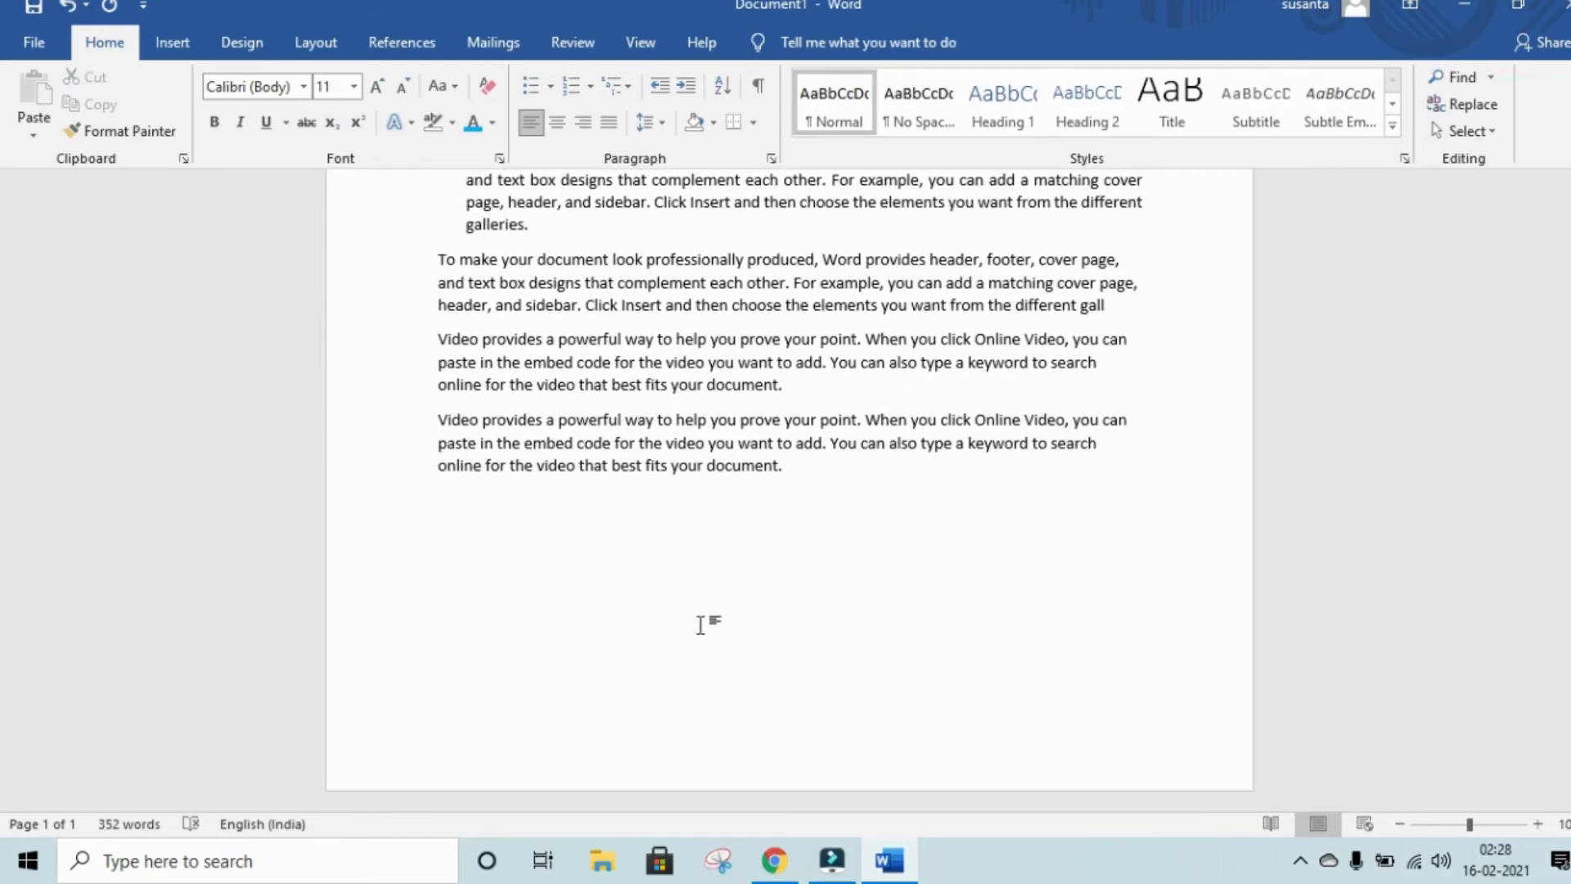
- Show the paragraph marks and hidden formatting symbols, look through the document with them, and hide them again
left_click(852, 474)
scroll(659, 245, "up", 3)
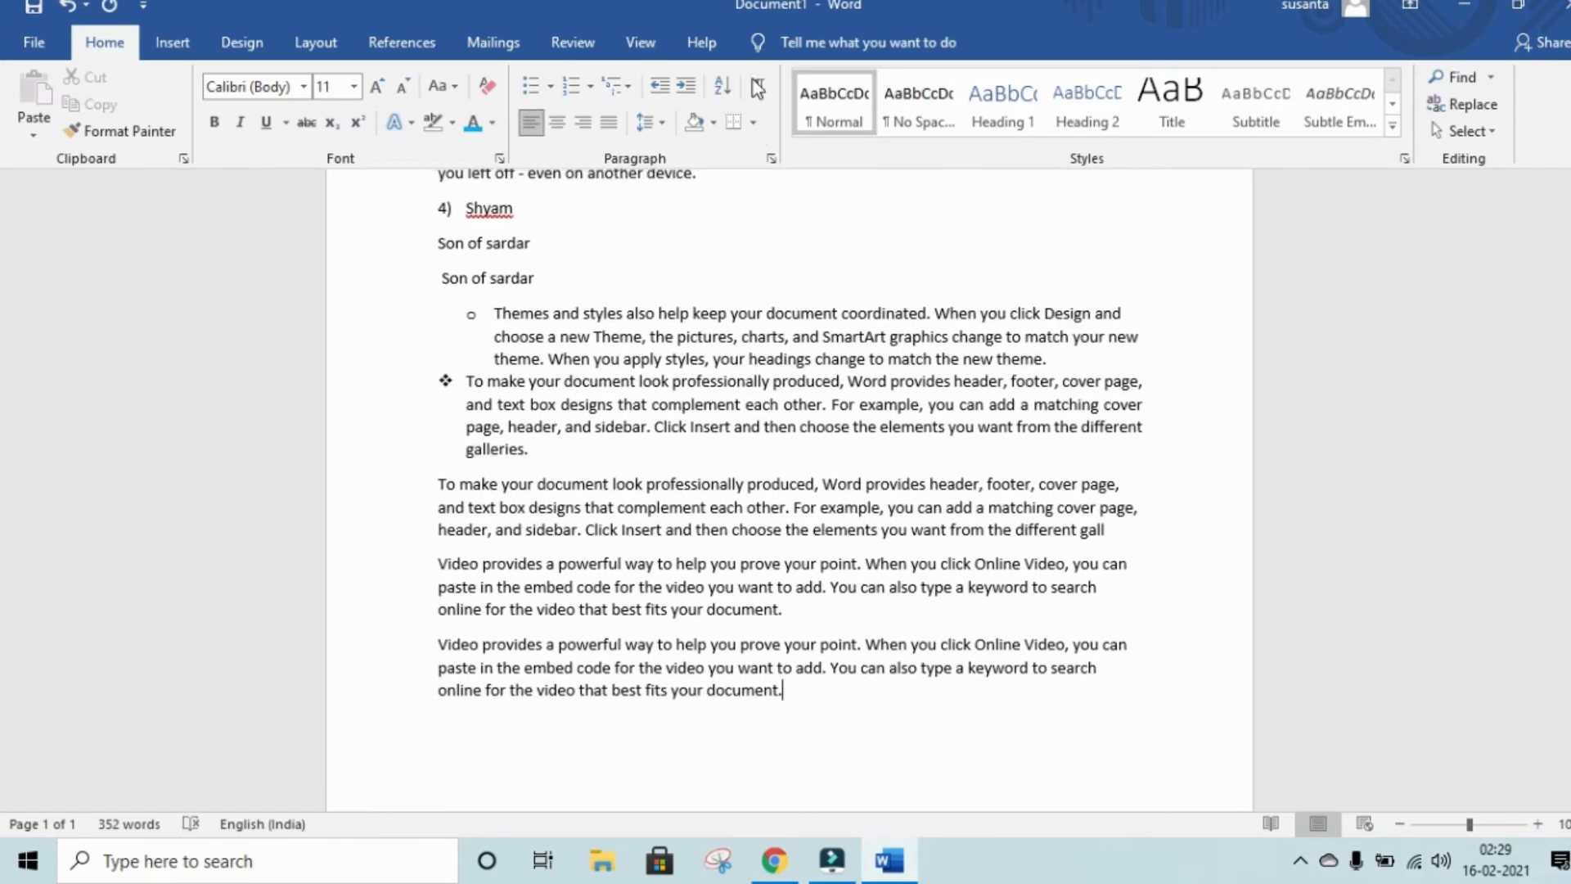
left_click(759, 89)
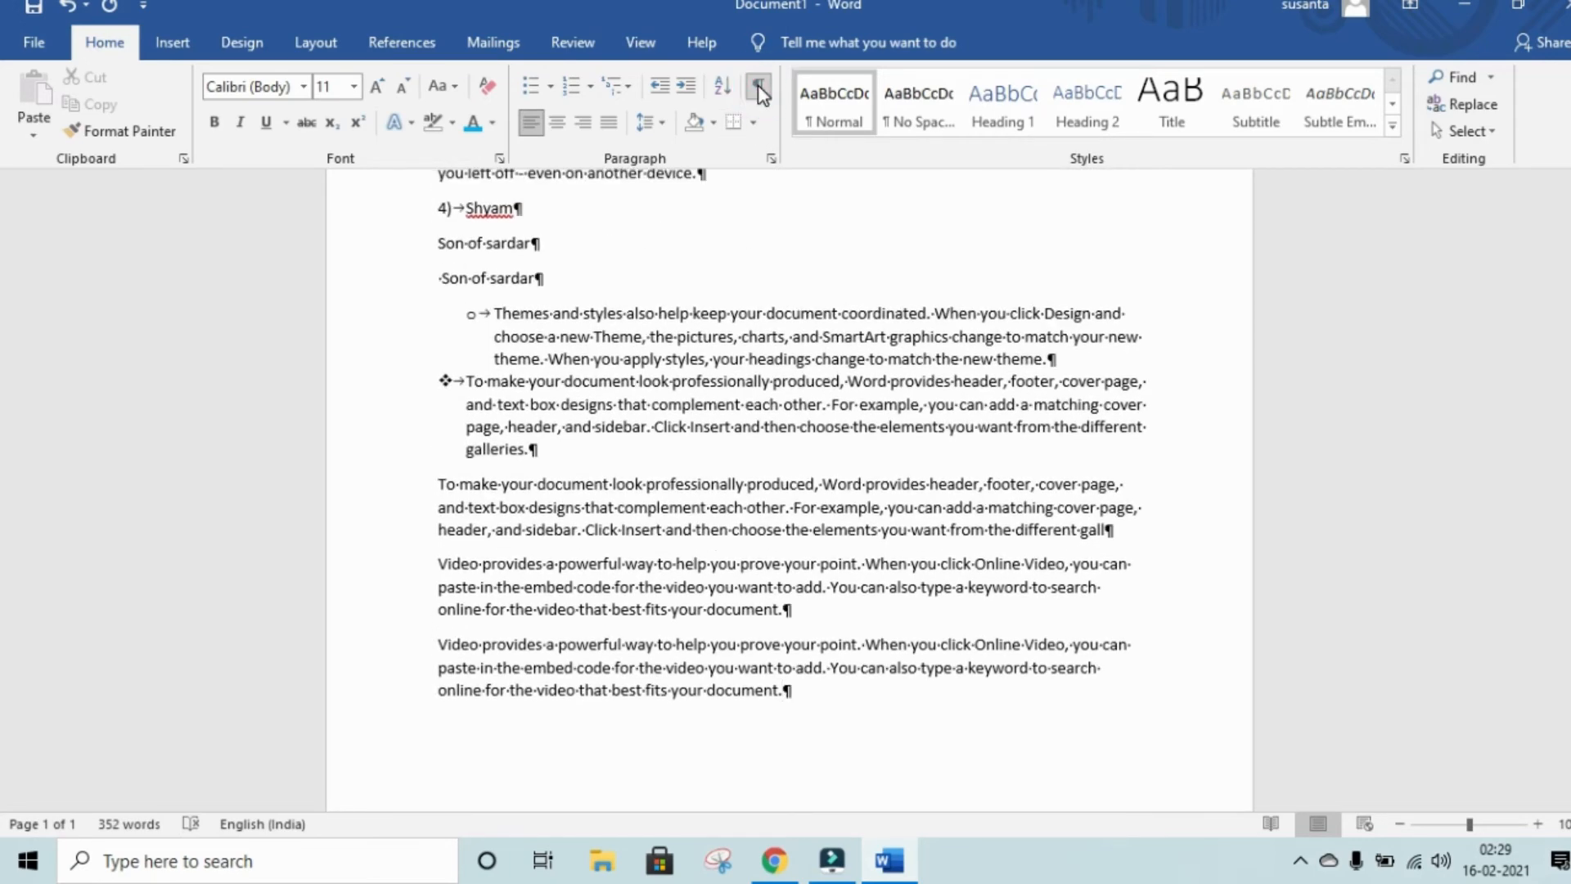
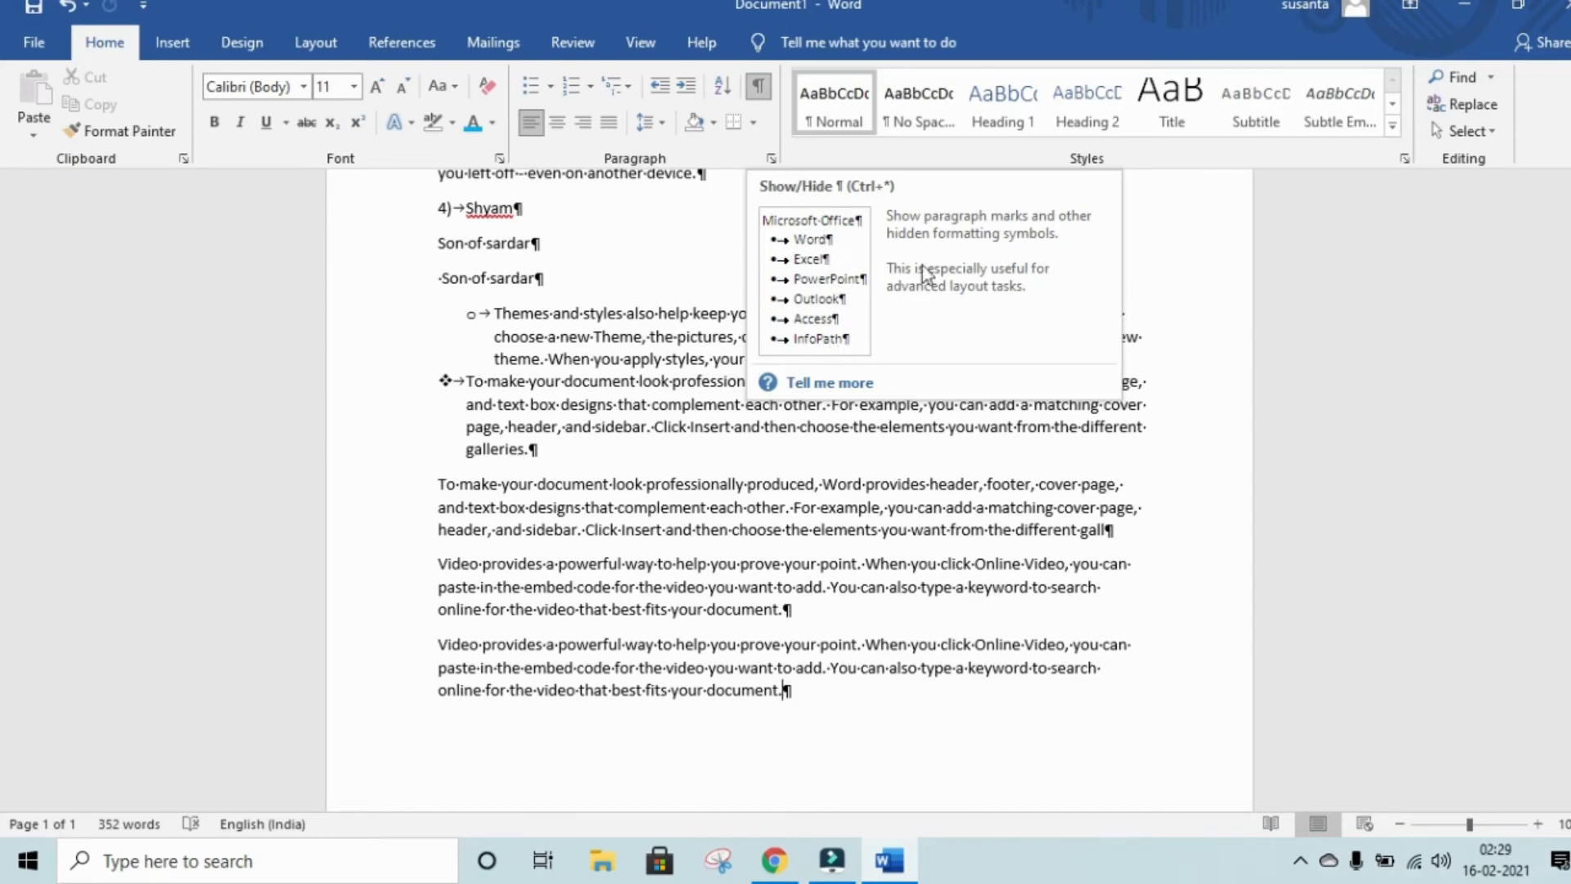
scroll(649, 295, "up", 4)
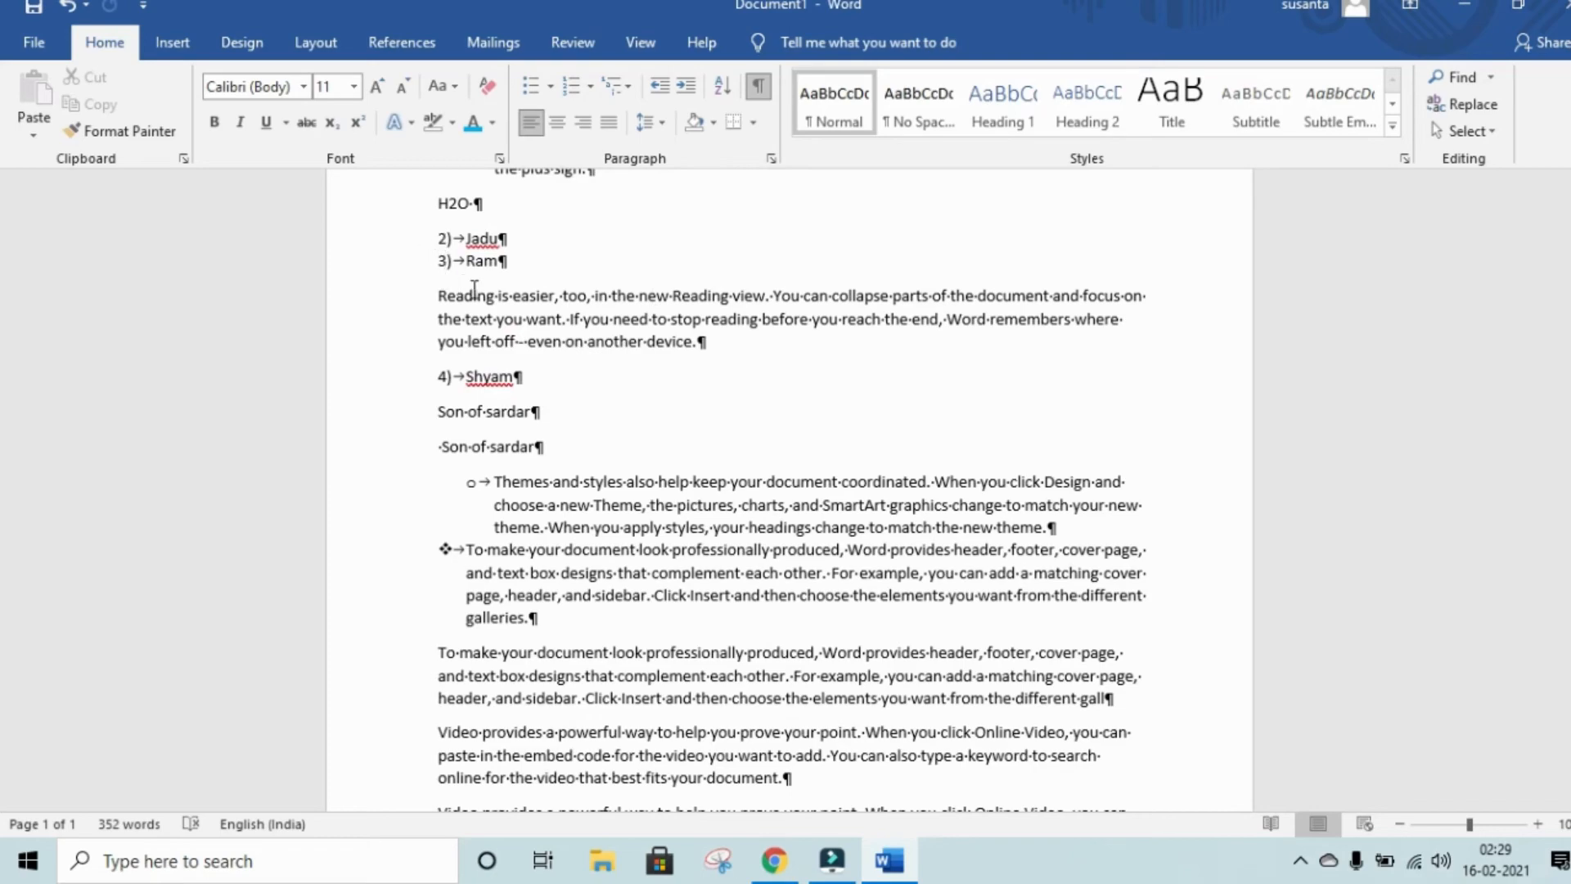
scroll(597, 411, "down", 4)
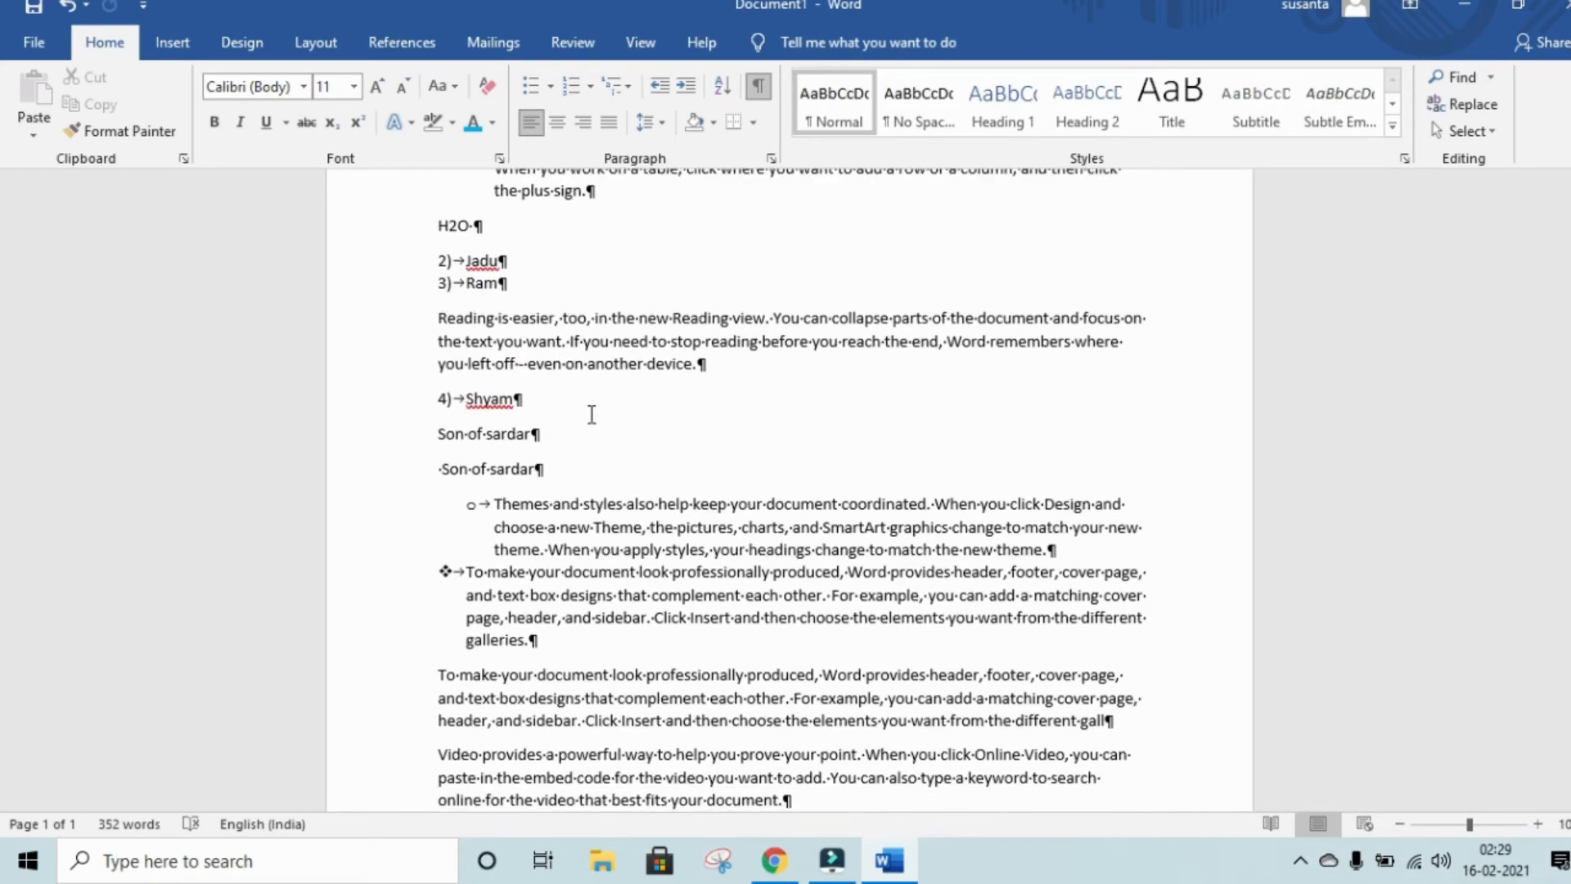
scroll(592, 410, "down", 2)
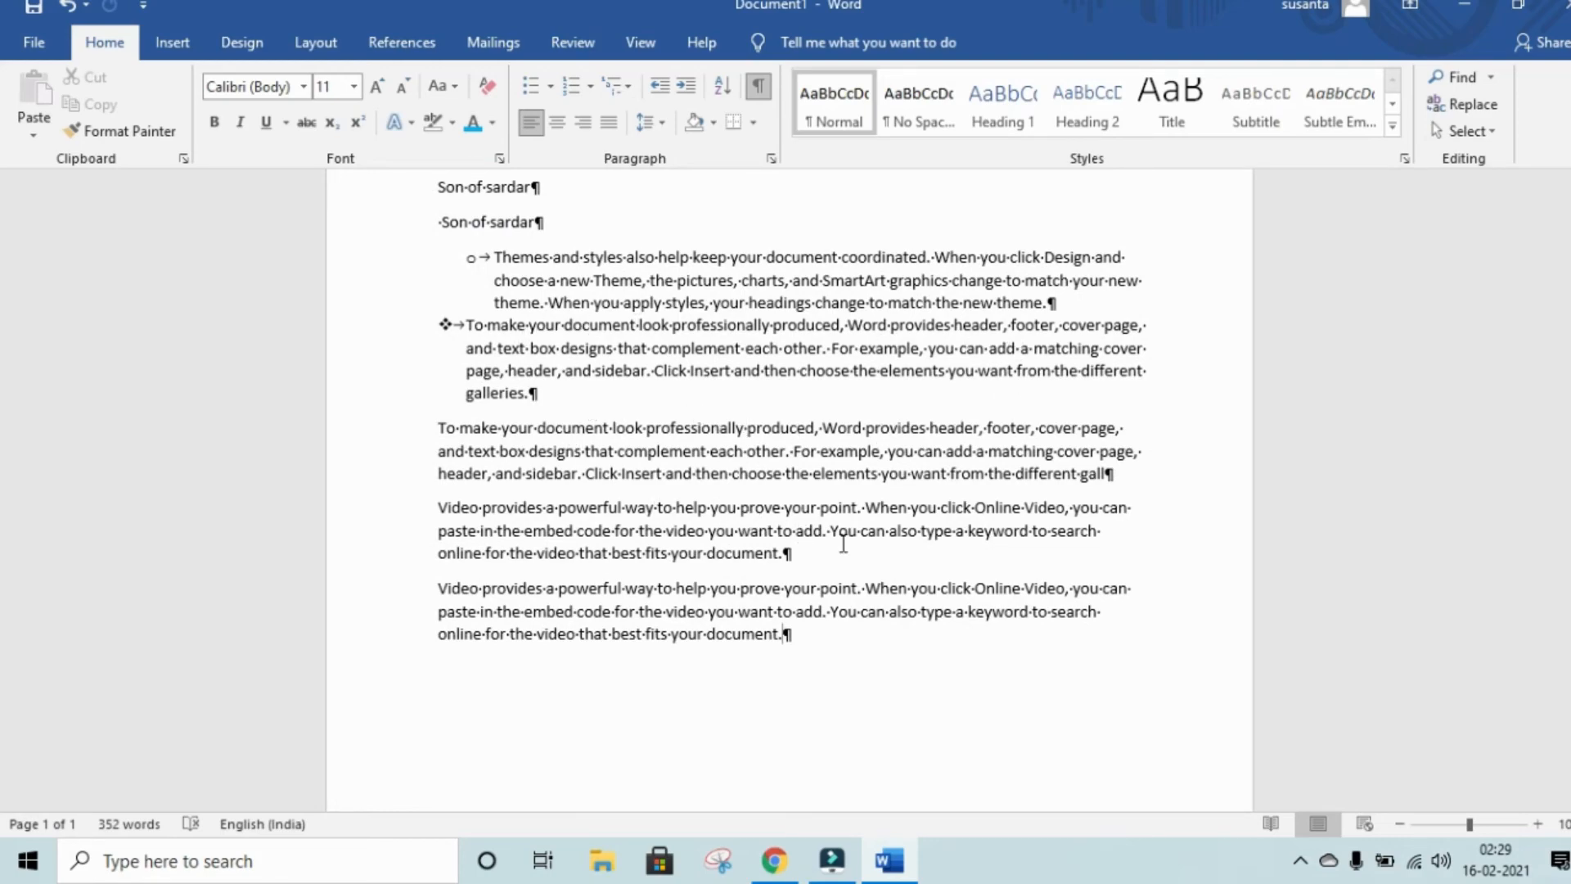
scroll(778, 460, "up", 15)
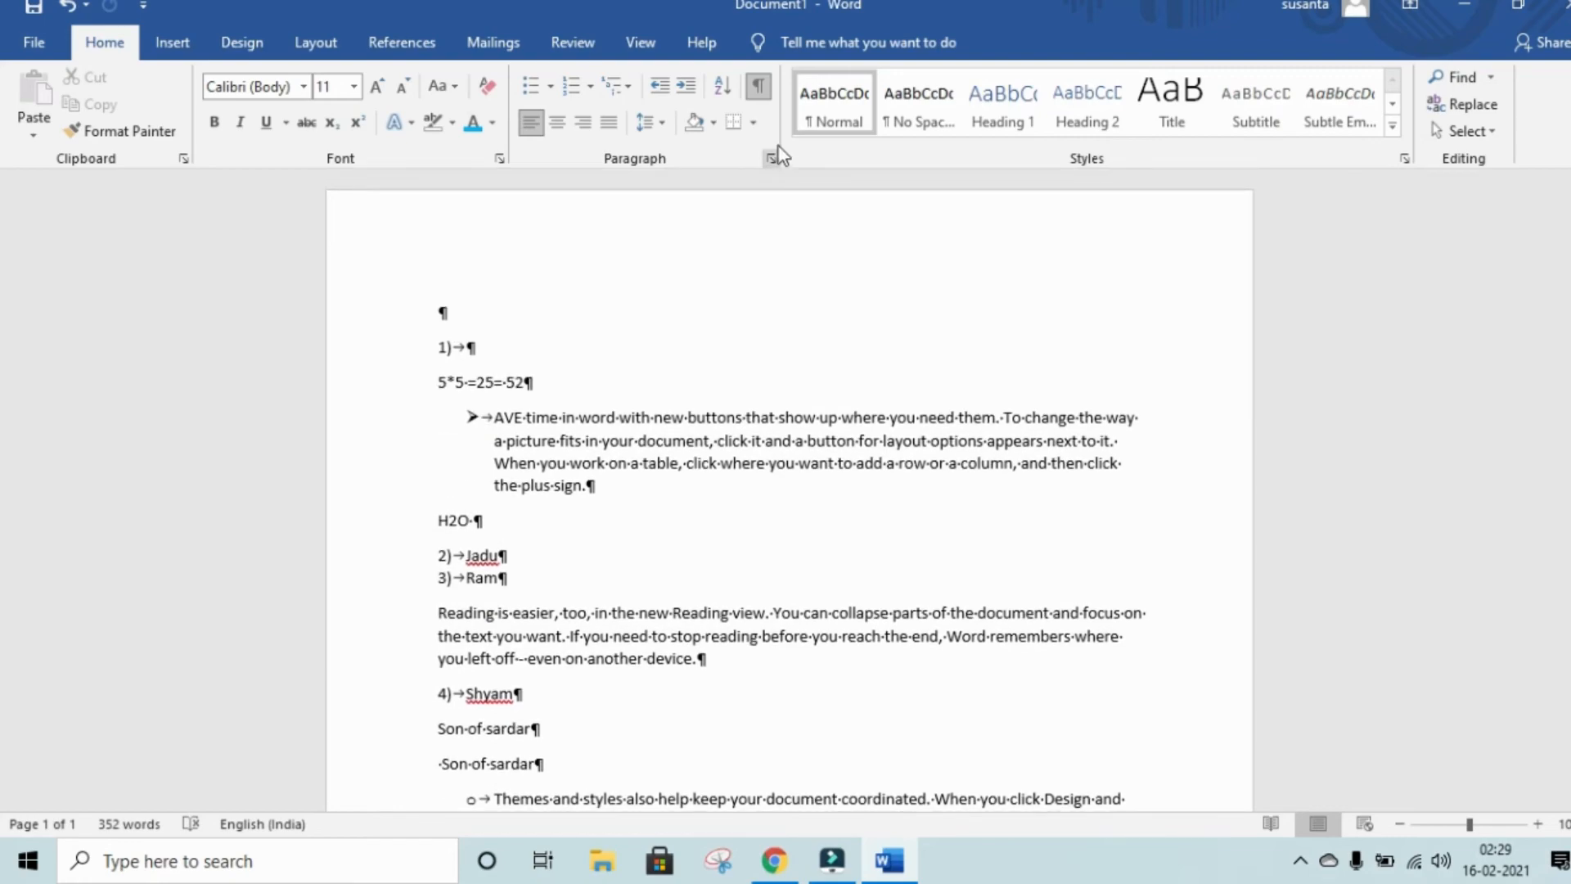
left_click(770, 87)
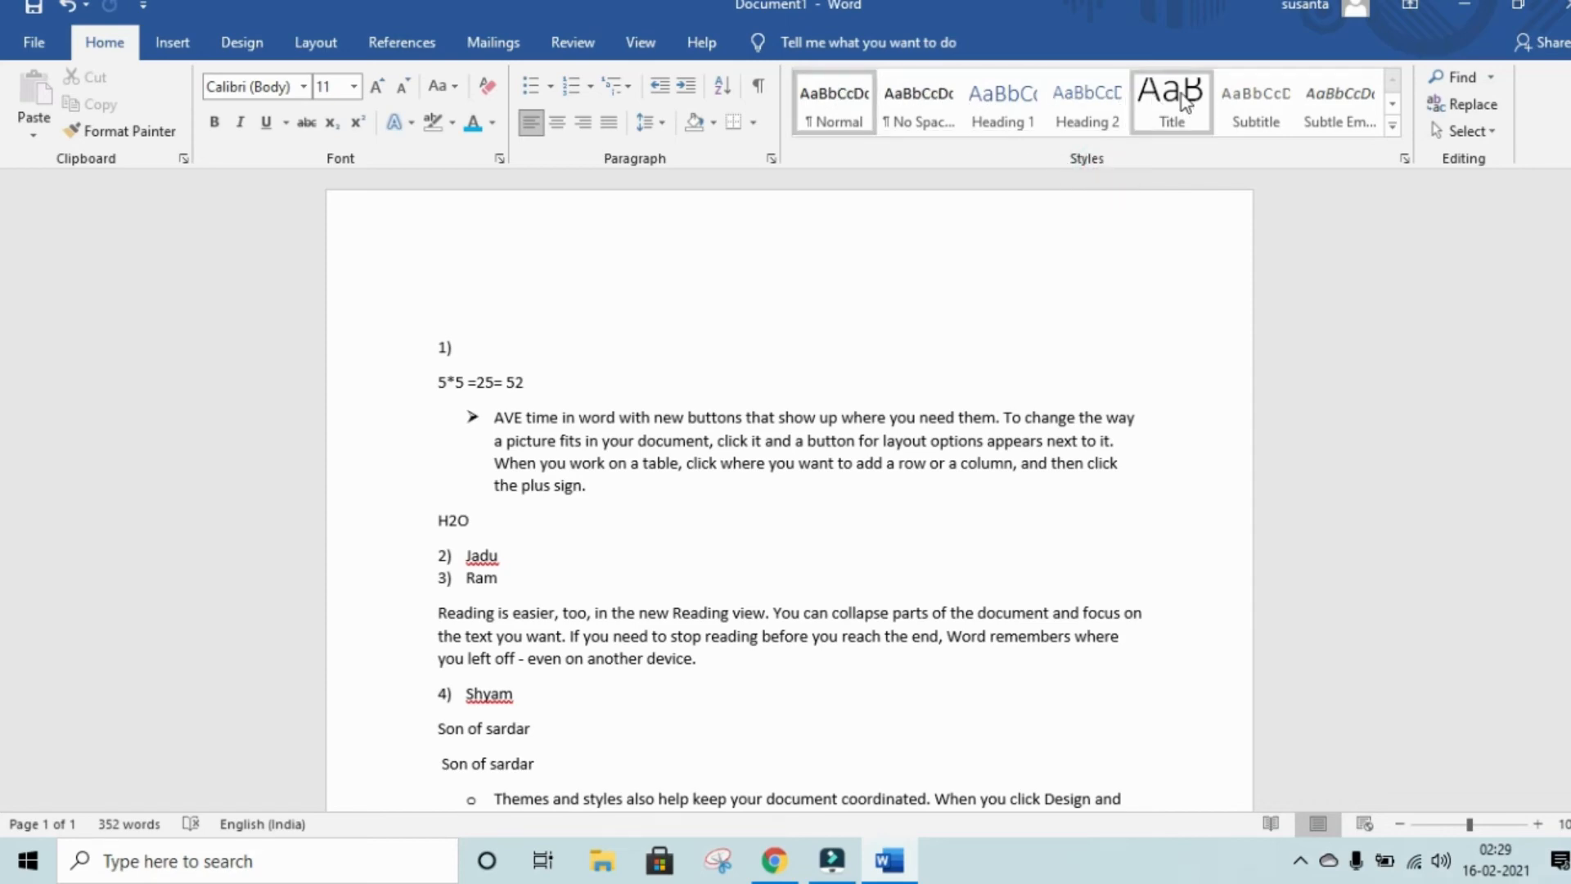
scroll(861, 146, "down", 5)
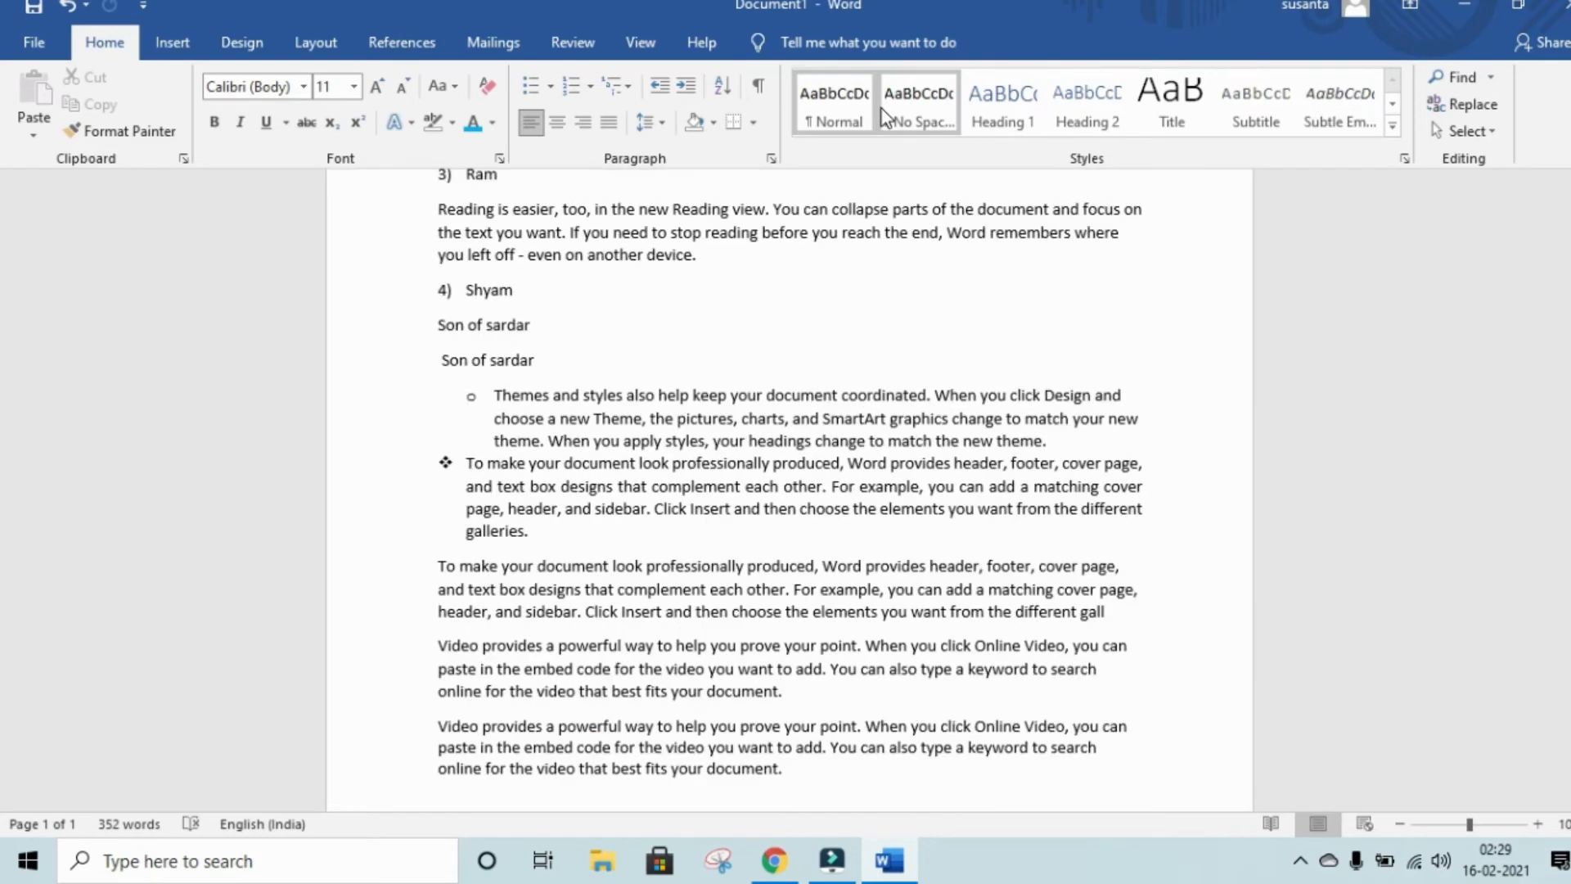
scroll(864, 147, "up", 5)
scroll(864, 148, "down", 1)
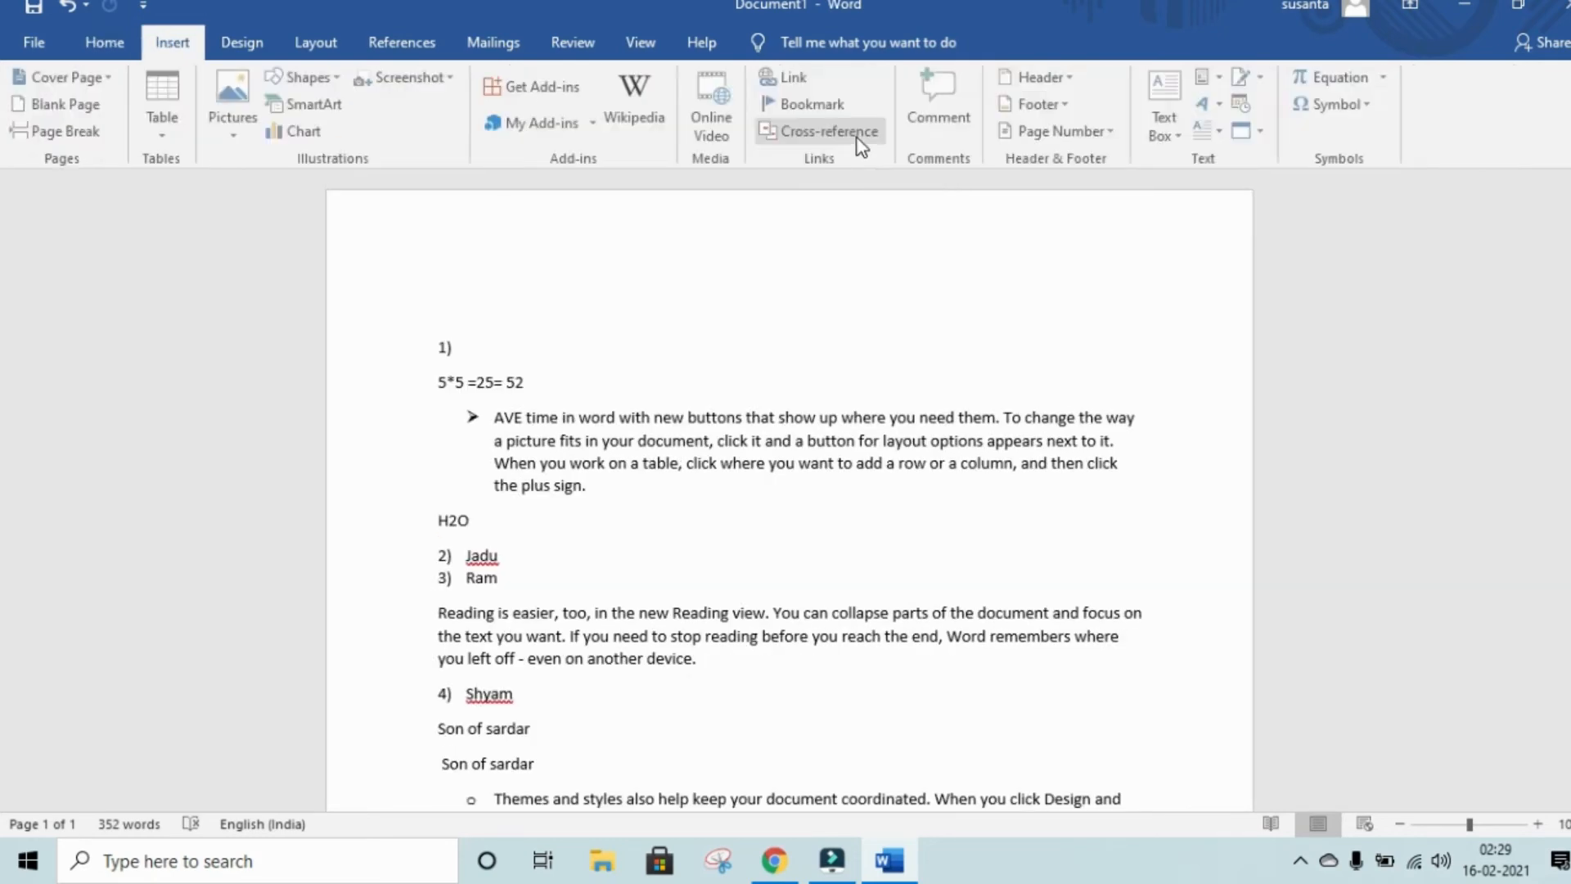
left_click(125, 37)
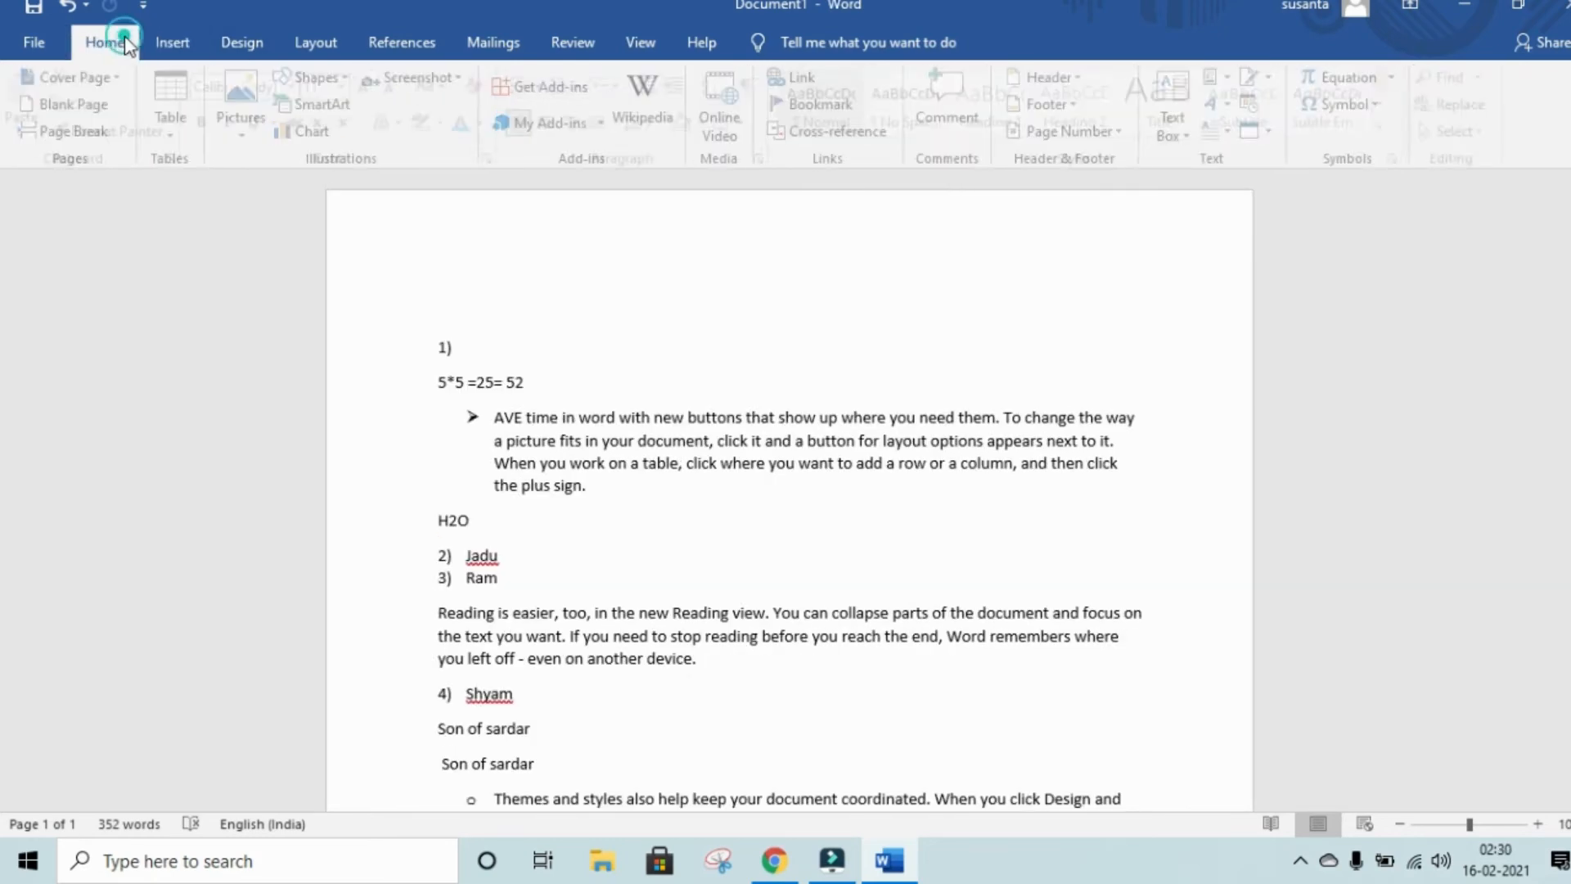
- Apply the Normal style to the first bulleted paragraph and preview other styles on it, such as Subtle Emphasis and Intense Emphasis
left_click_drag(471, 415, 894, 491)
left_click_drag(1136, 510, 1149, 466)
left_click(851, 122)
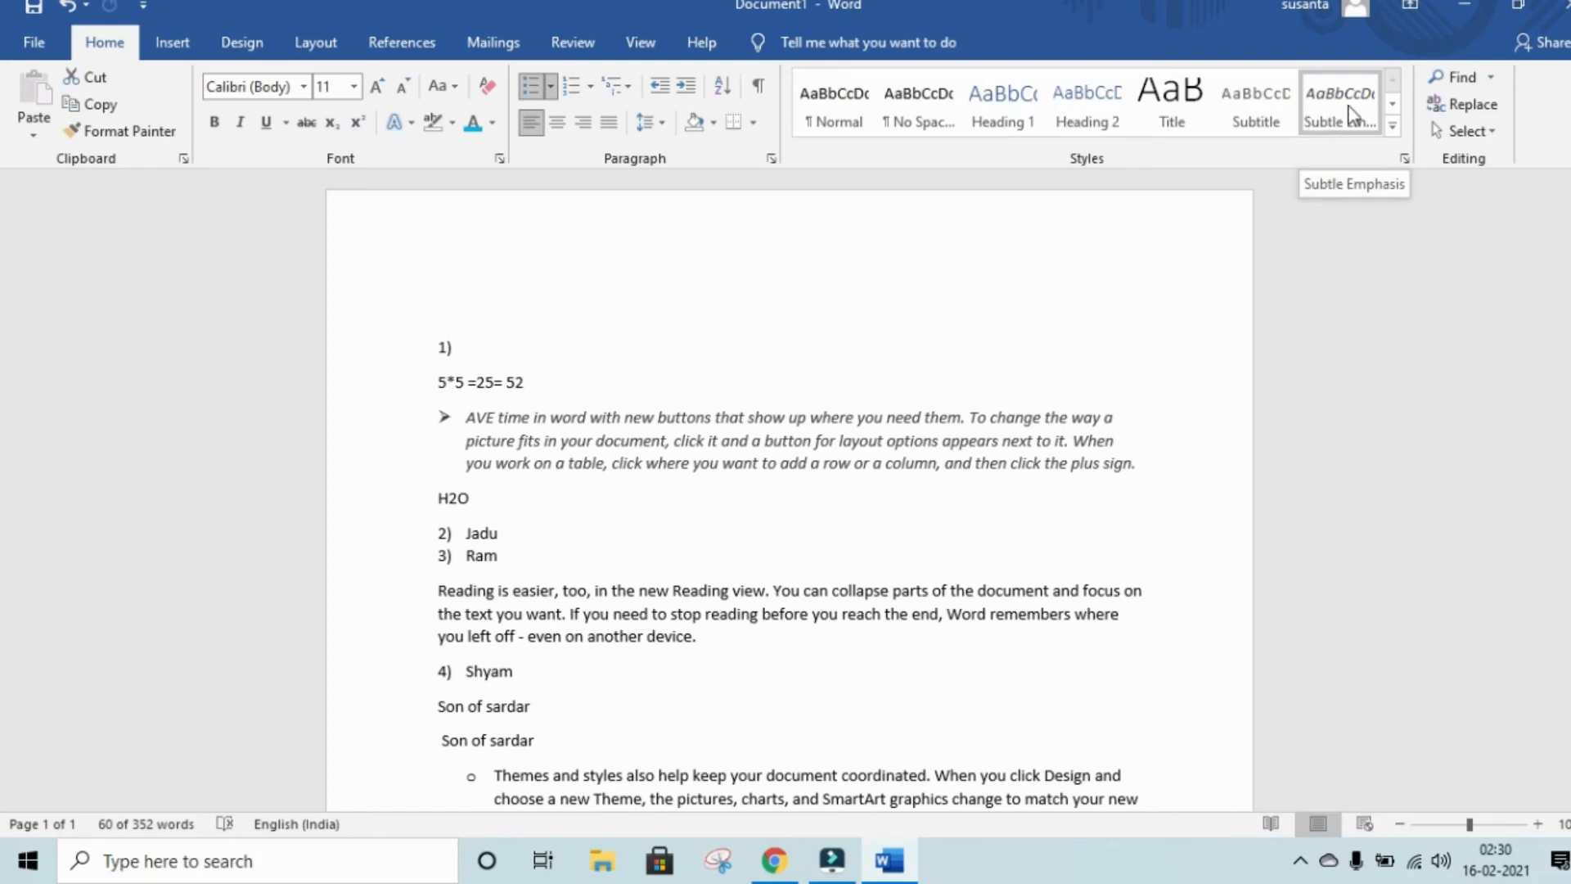
left_click(1393, 127)
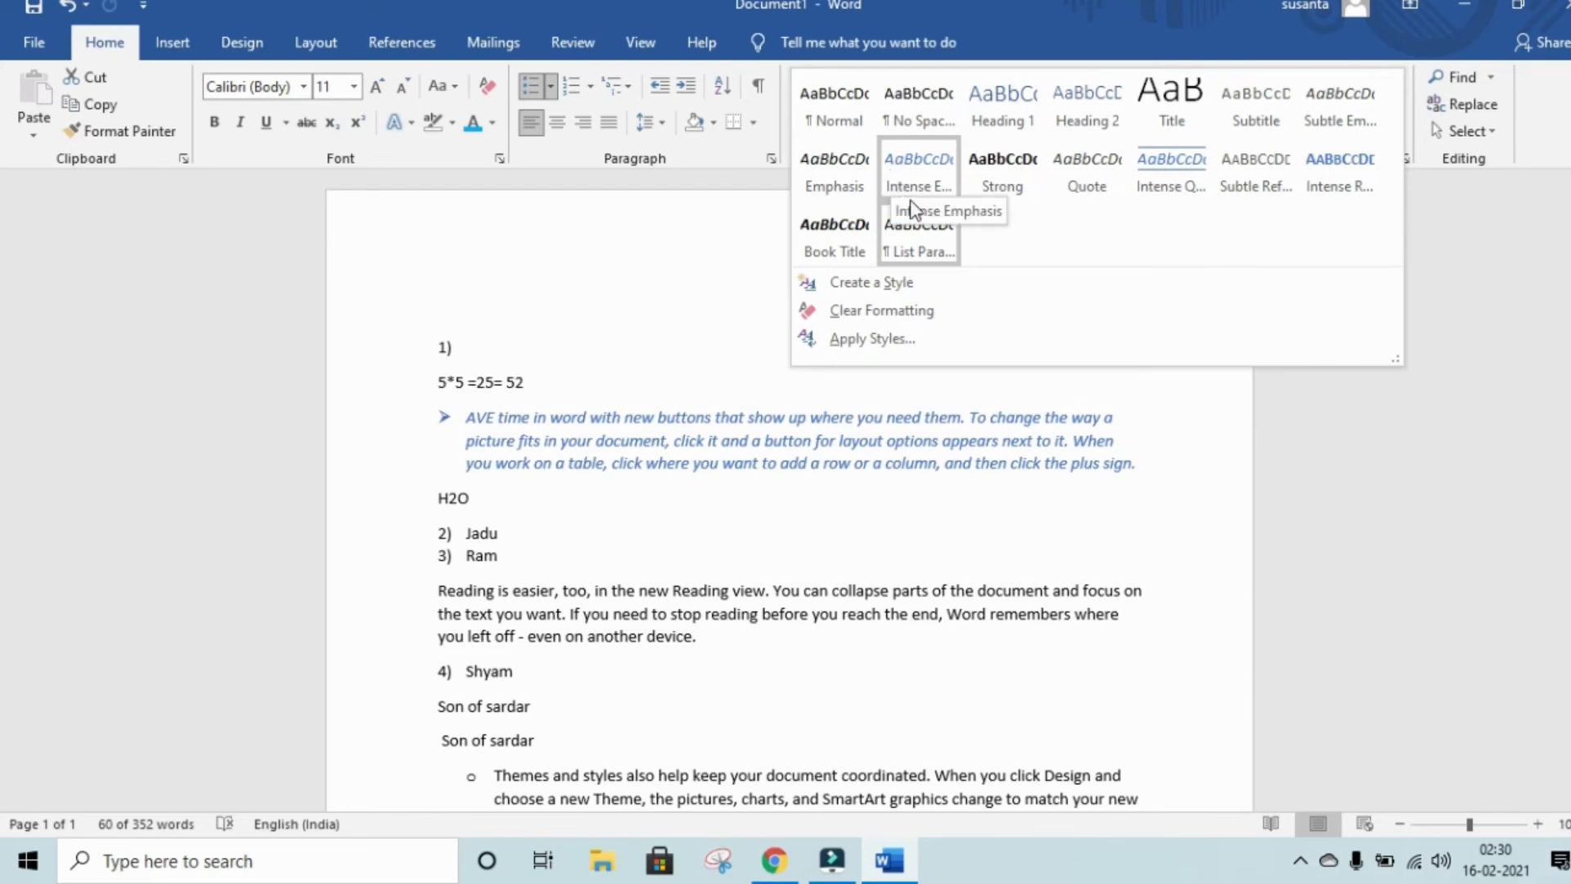
left_click(1191, 439)
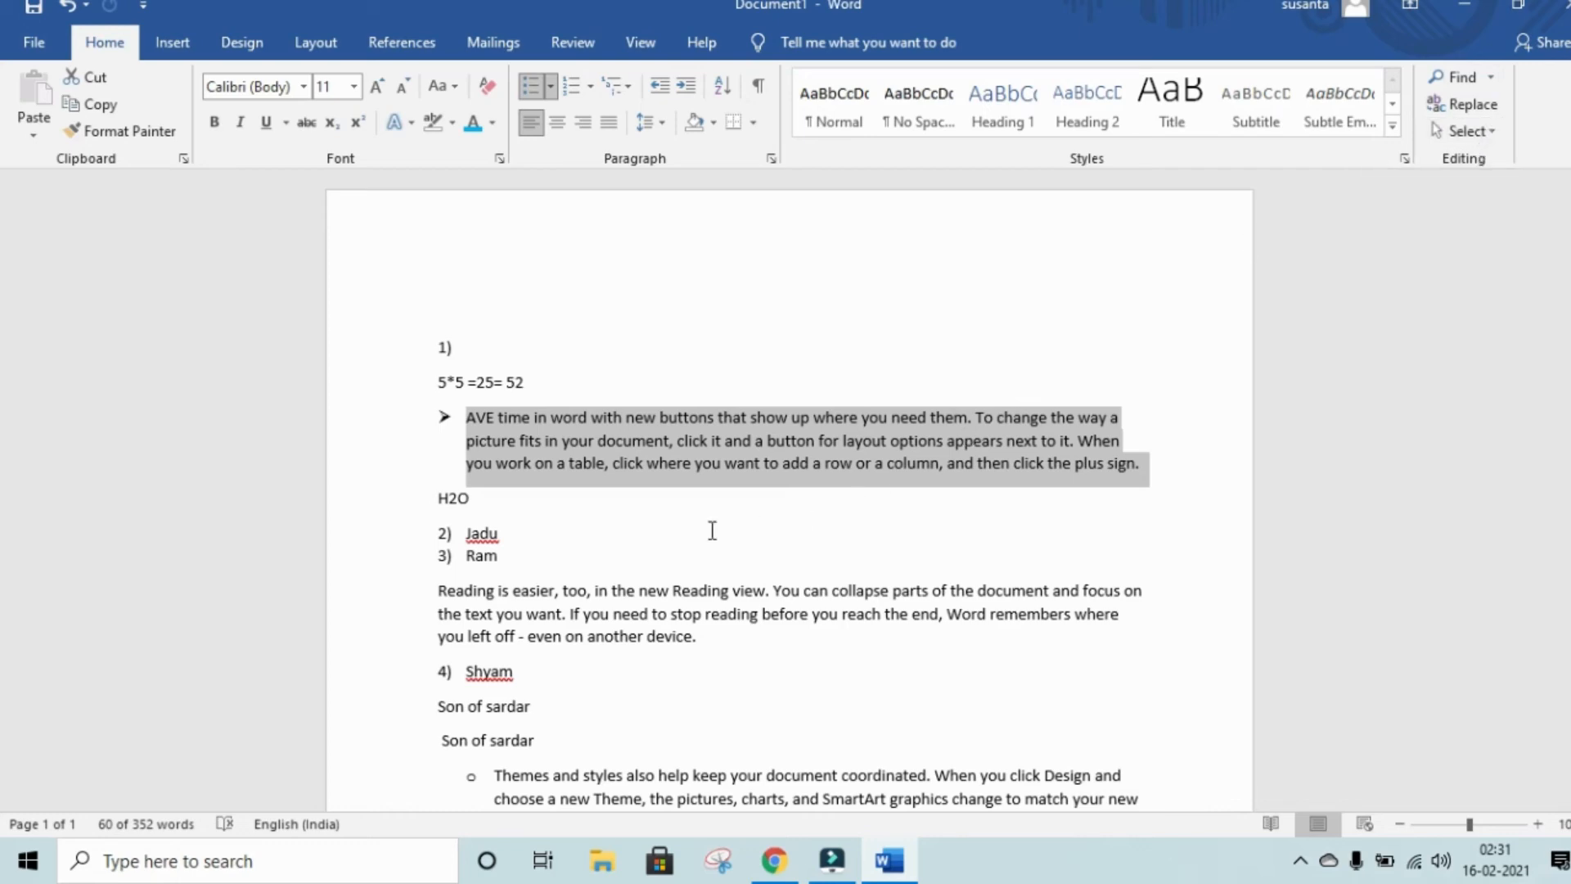
- Delete the H2O line and the two numbered names below the first bulleted paragraph
scroll(550, 389, "down", 1)
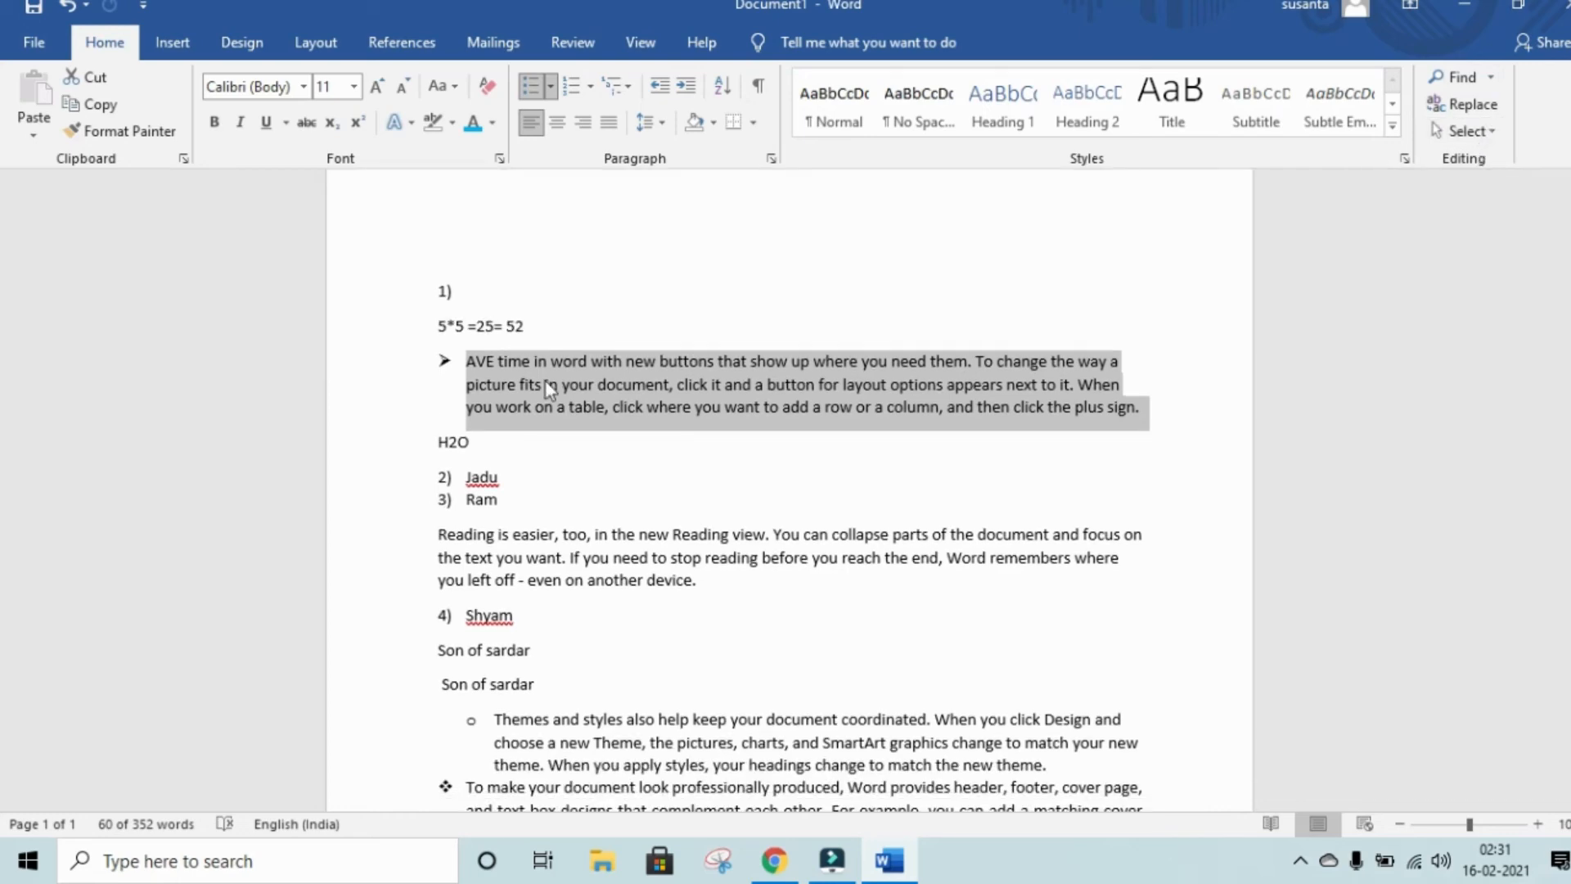
left_click(775, 294)
scroll(458, 446, "down", 8)
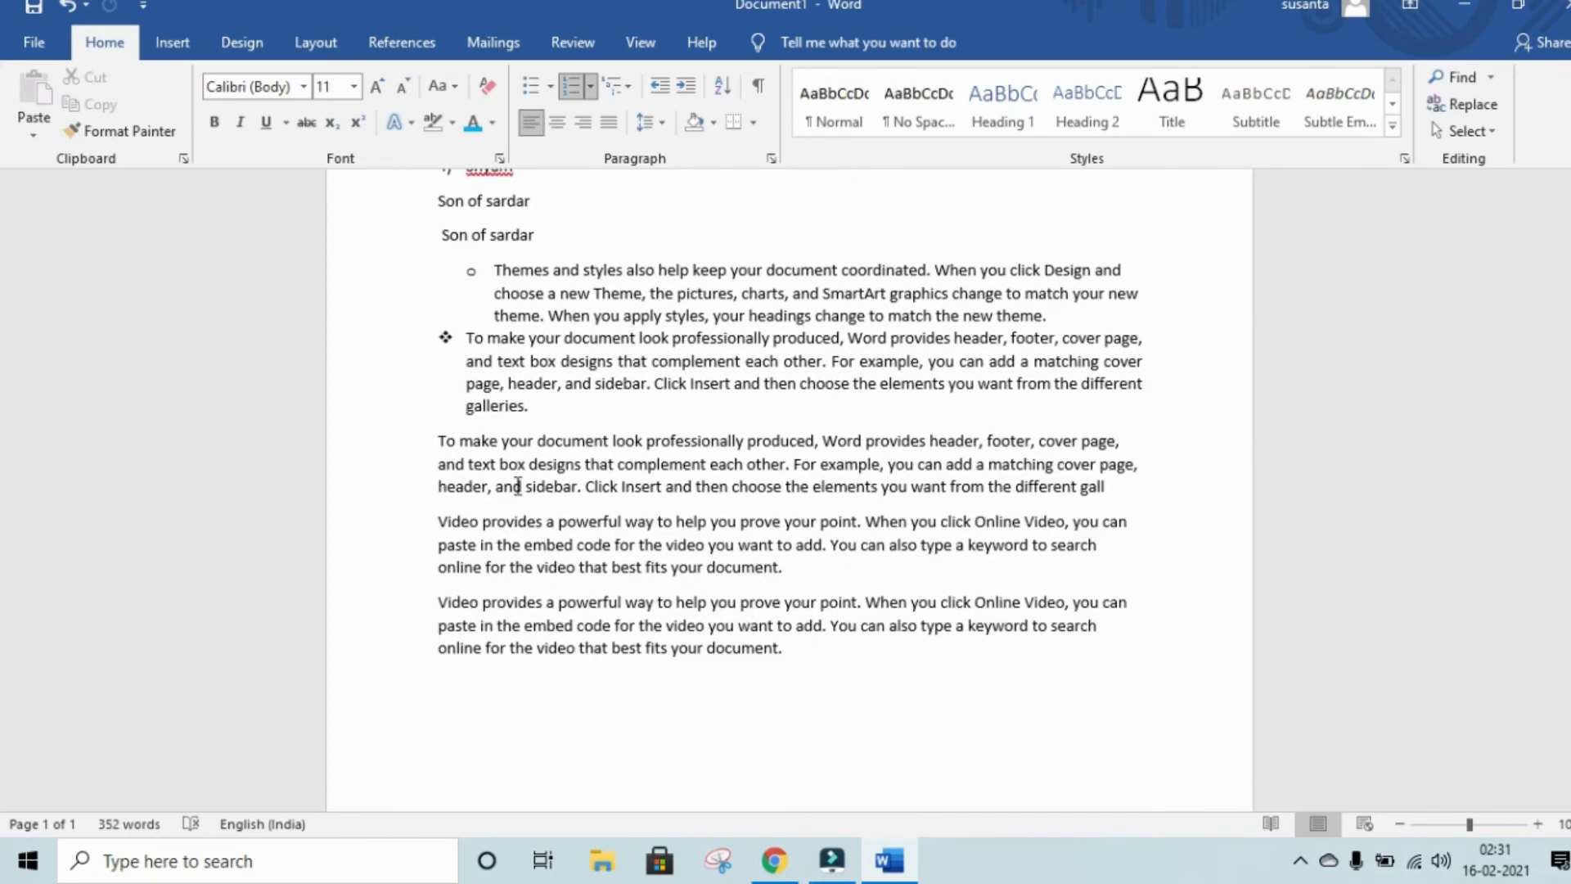
scroll(518, 486, "up", 3)
scroll(518, 486, "up", 6)
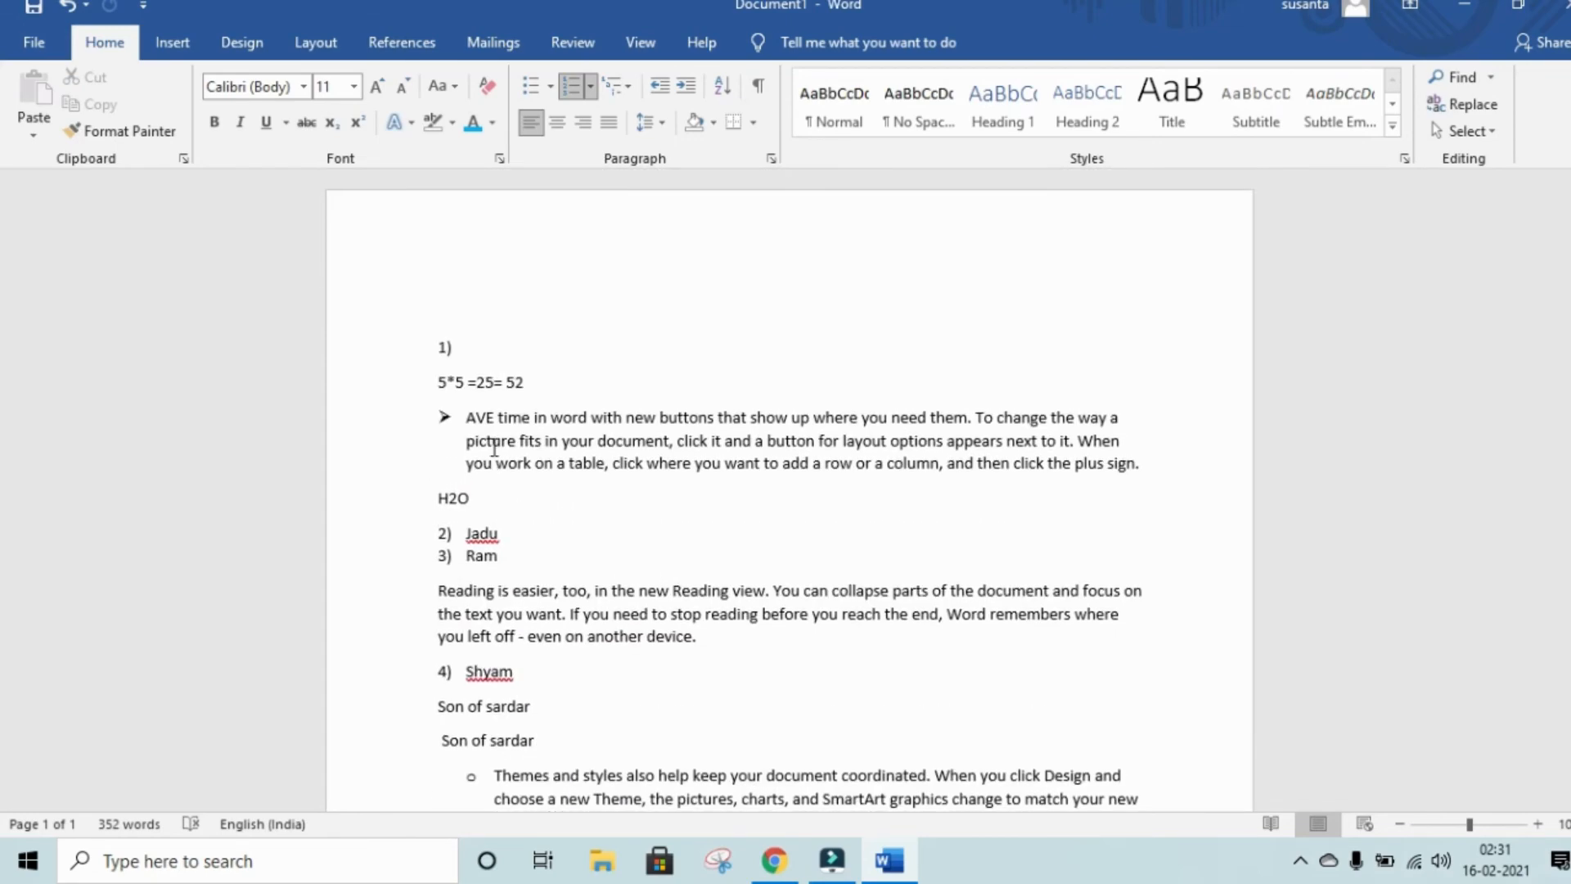
left_click(526, 555)
key("BackSpace")
key("BackSpace")
key("BackSpace")
key("BackSpace")
key("BackSpace")
key("BackSpace")
key("BackSpace")
key("BackSpace")
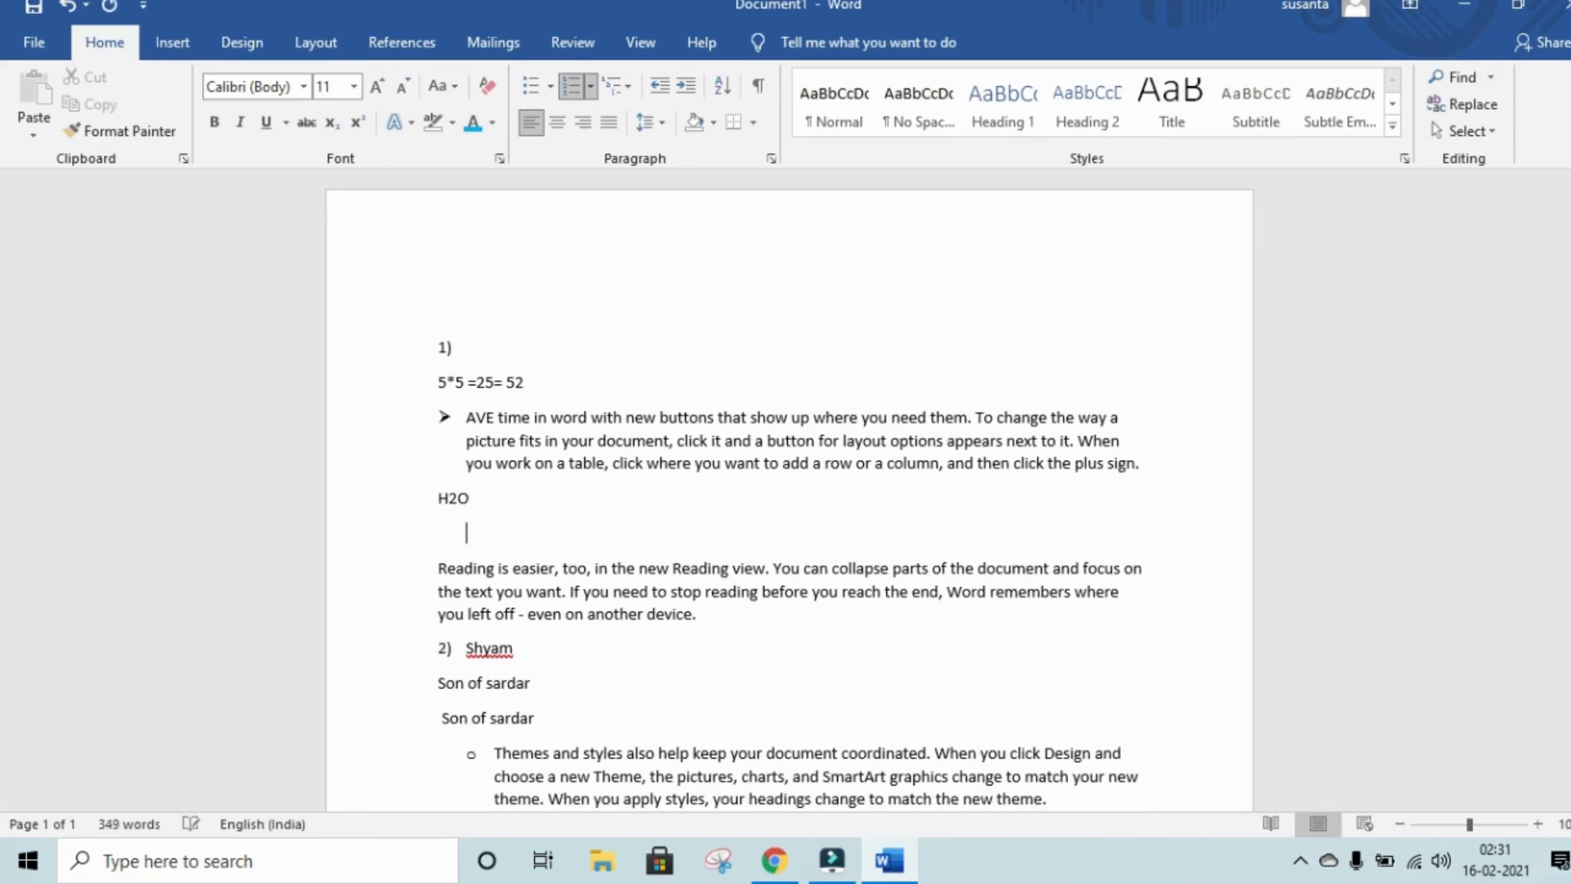
key("BackSpace")
key("BackSpace")
key("BackSpace")
key("BackSpace")
key("BackSpace")
key("BackSpace")
key("BackSpace")
key("BackSpace")
- Delete the "5*5 =25= 52" line and the empty numbered item above the first bulleted paragraph
left_click(550, 394)
key("BackSpace")
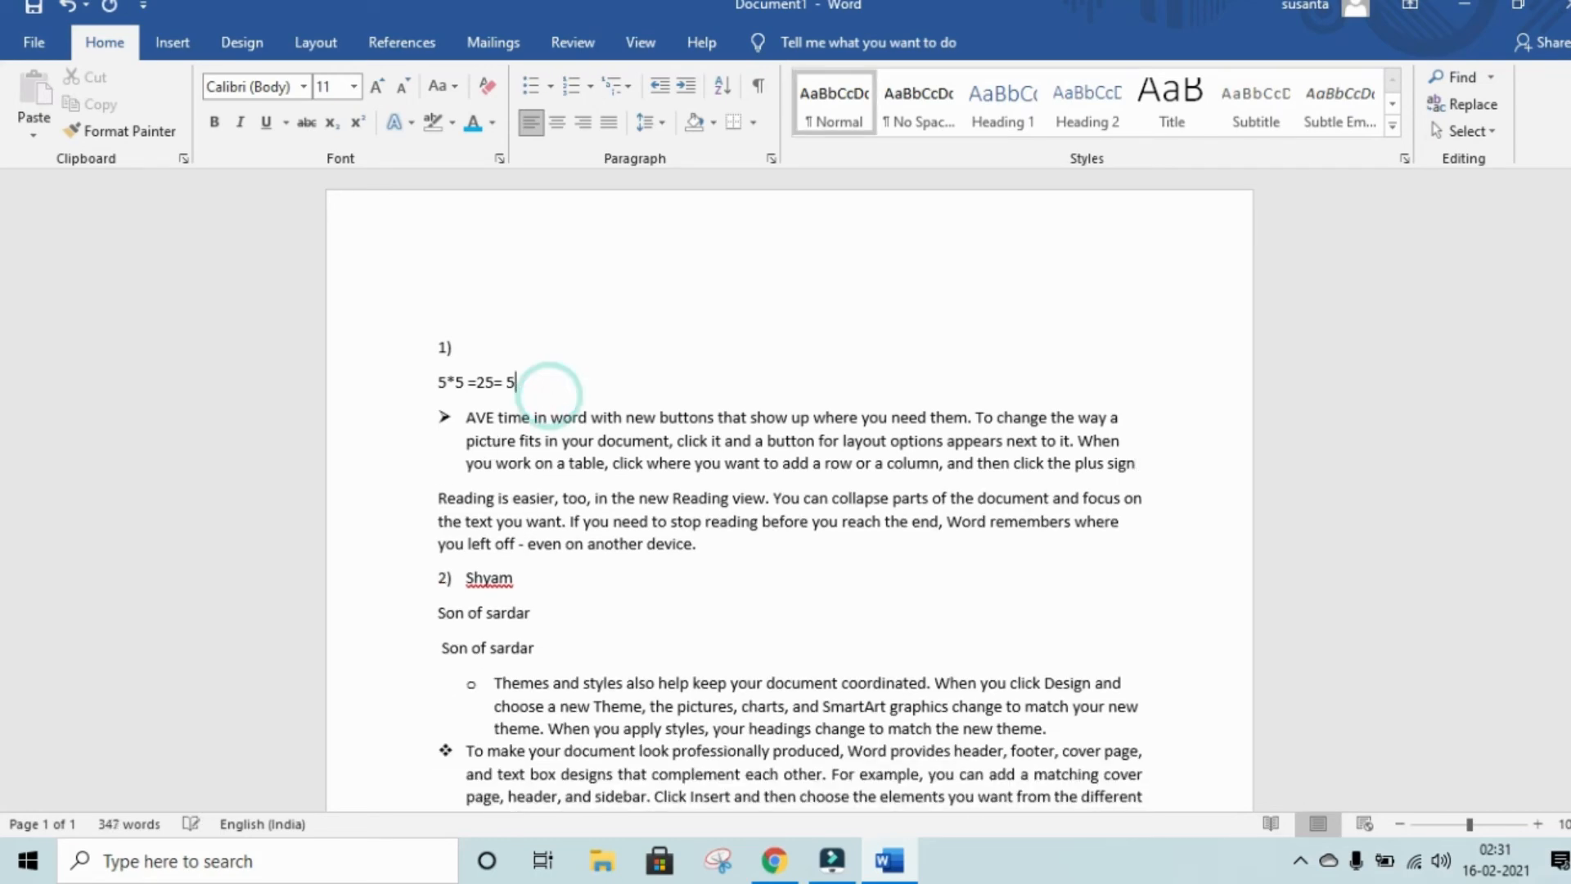
key("BackSpace")
key("BackSpace")
key("BackSpace")
key("BackSpace")
key("BackSpace")
key("BackSpace")
key("BackSpace")
key("BackSpace")
key("BackSpace")
key("BackSpace")
key("BackSpace")
key("BackSpace")
key("BackSpace")
- Delete the remaining numbered name with the end of the paragraph above it, and shorten the second "Son of sardar" line
left_click(519, 513)
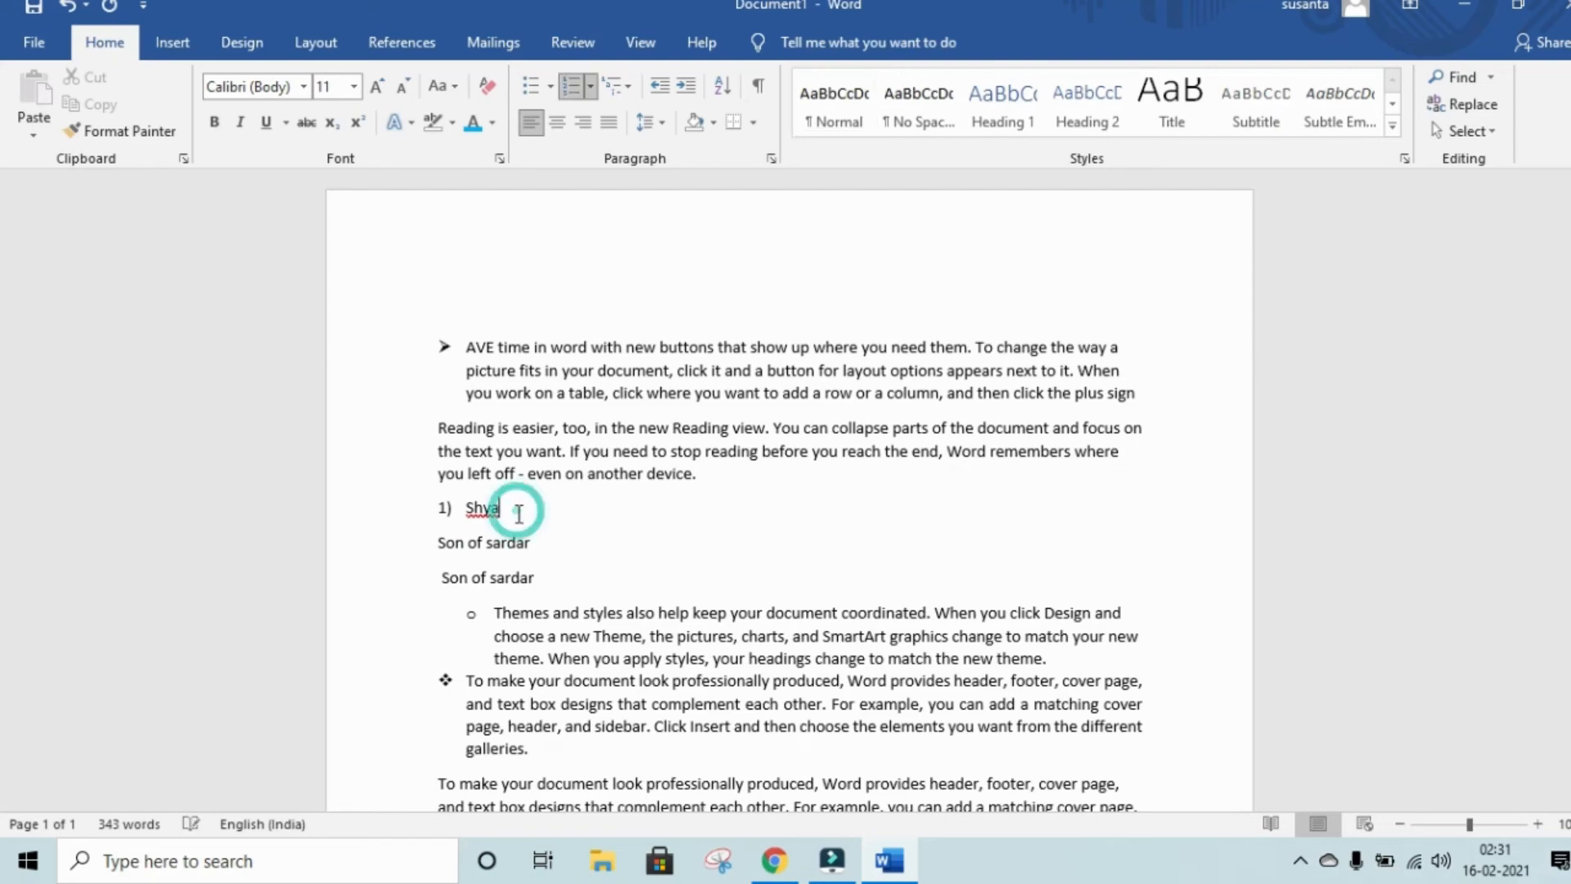
key("BackSpace")
key("BackSpace")
key("BackSpace")
key("BackSpace")
key("BackSpace")
key("BackSpace")
key("BackSpace")
key("BackSpace")
key("BackSpace")
key("BackSpace")
key("BackSpace")
key("BackSpace")
key("BackSpace")
key("BackSpace")
key("BackSpace")
key("BackSpace")
key("BackSpace")
key("BackSpace")
key("BackSpace")
key("BackSpace")
left_click(534, 544)
key("BackSpace")
key("BackSpace")
key("BackSpace")
key("BackSpace")
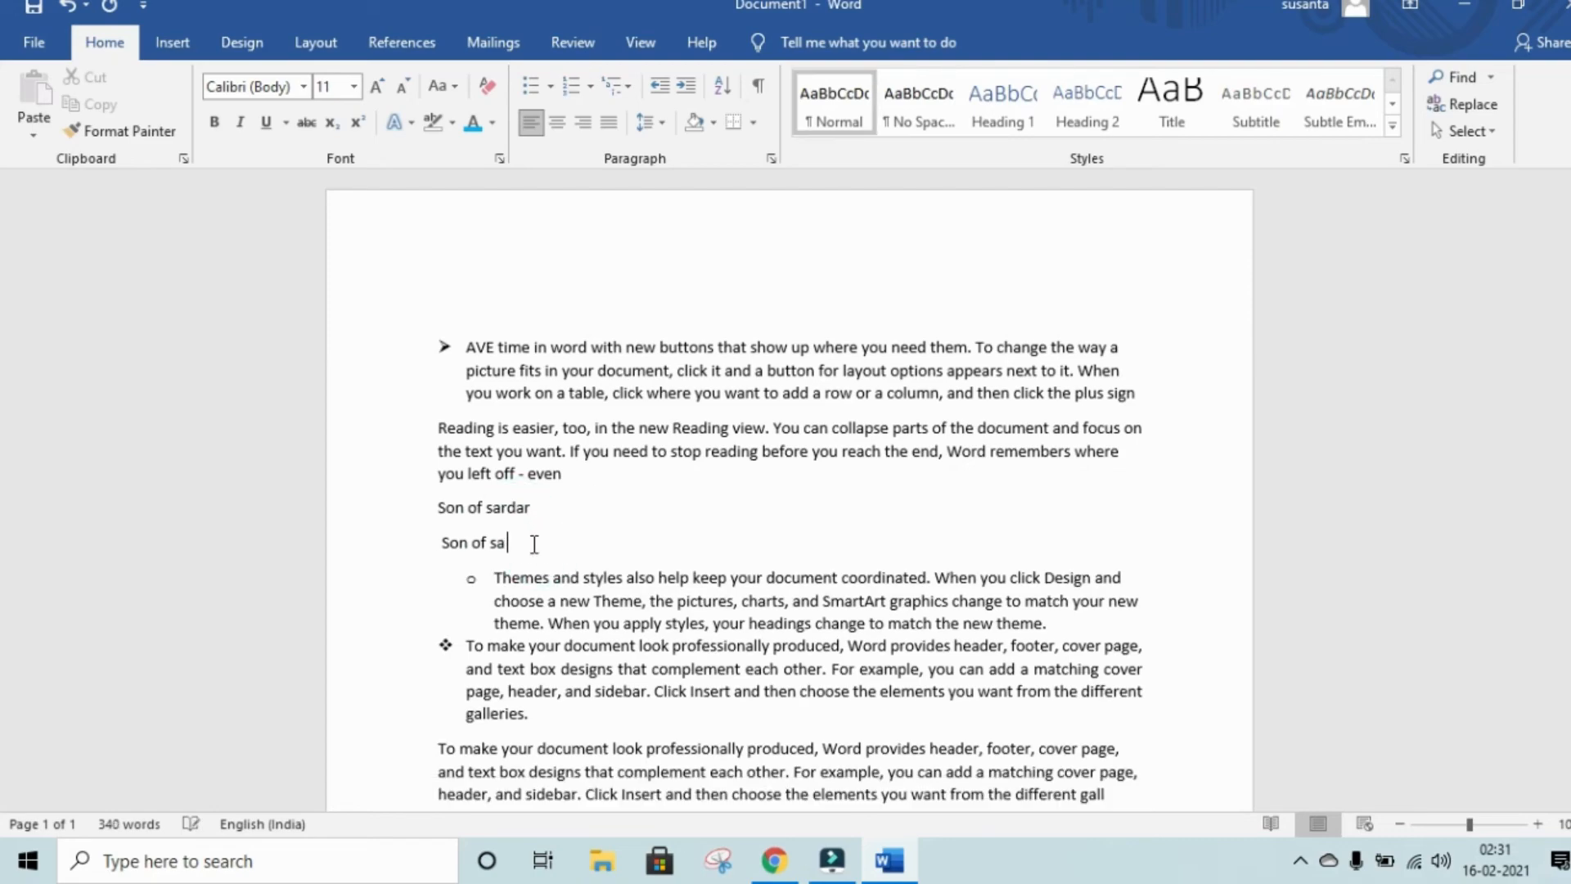
left_click(531, 523)
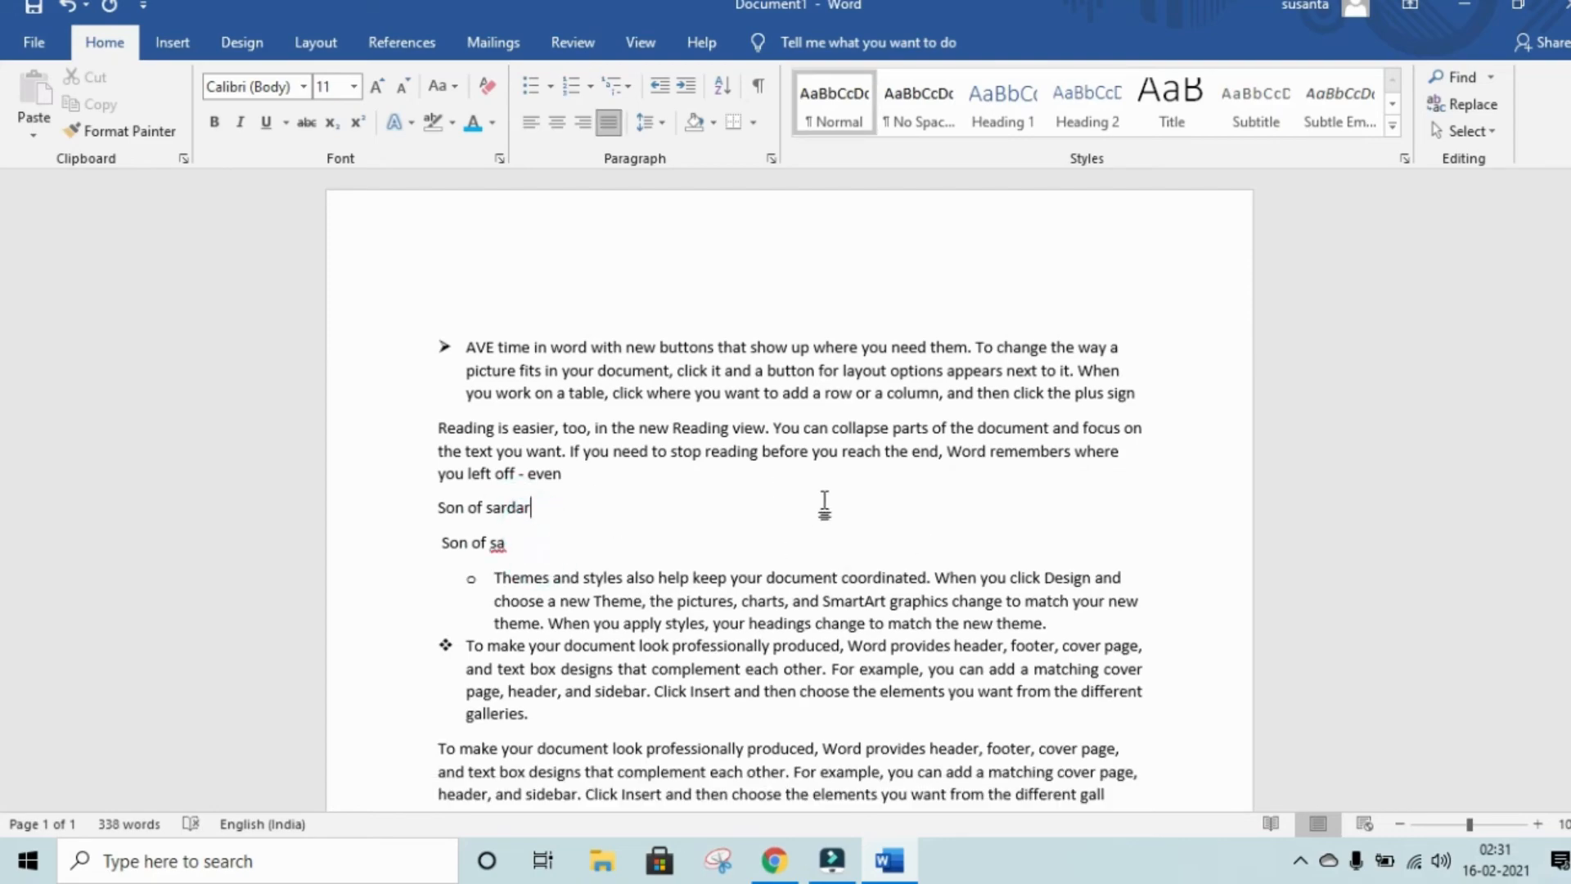
- Delete the document's entire content and generate fresh sample paragraphs with =rand()
key("ctrl+a")
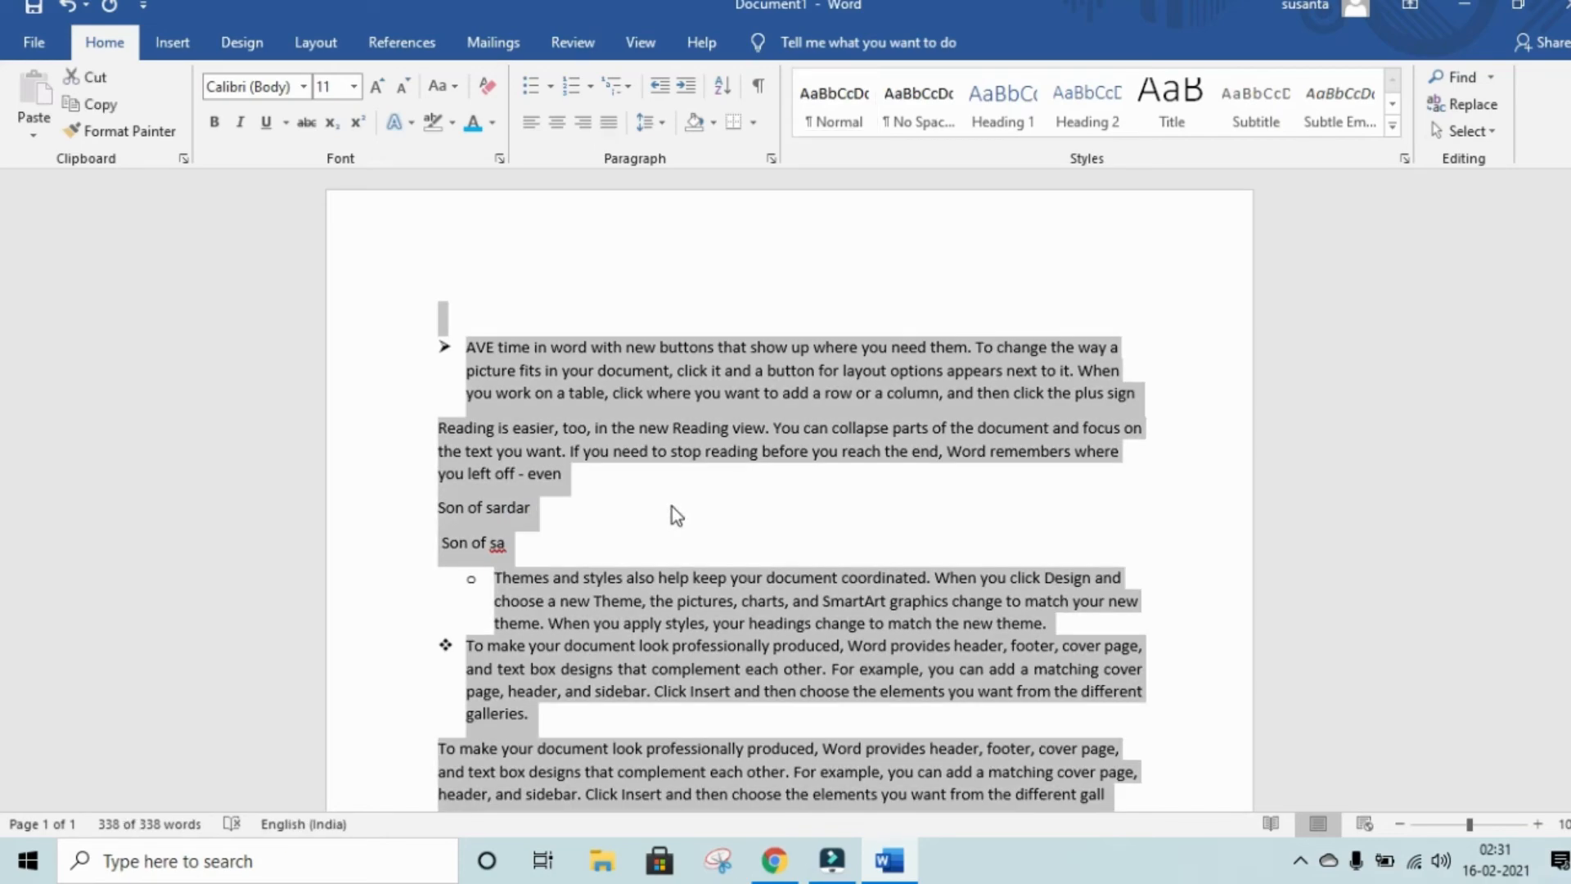
key("Delete")
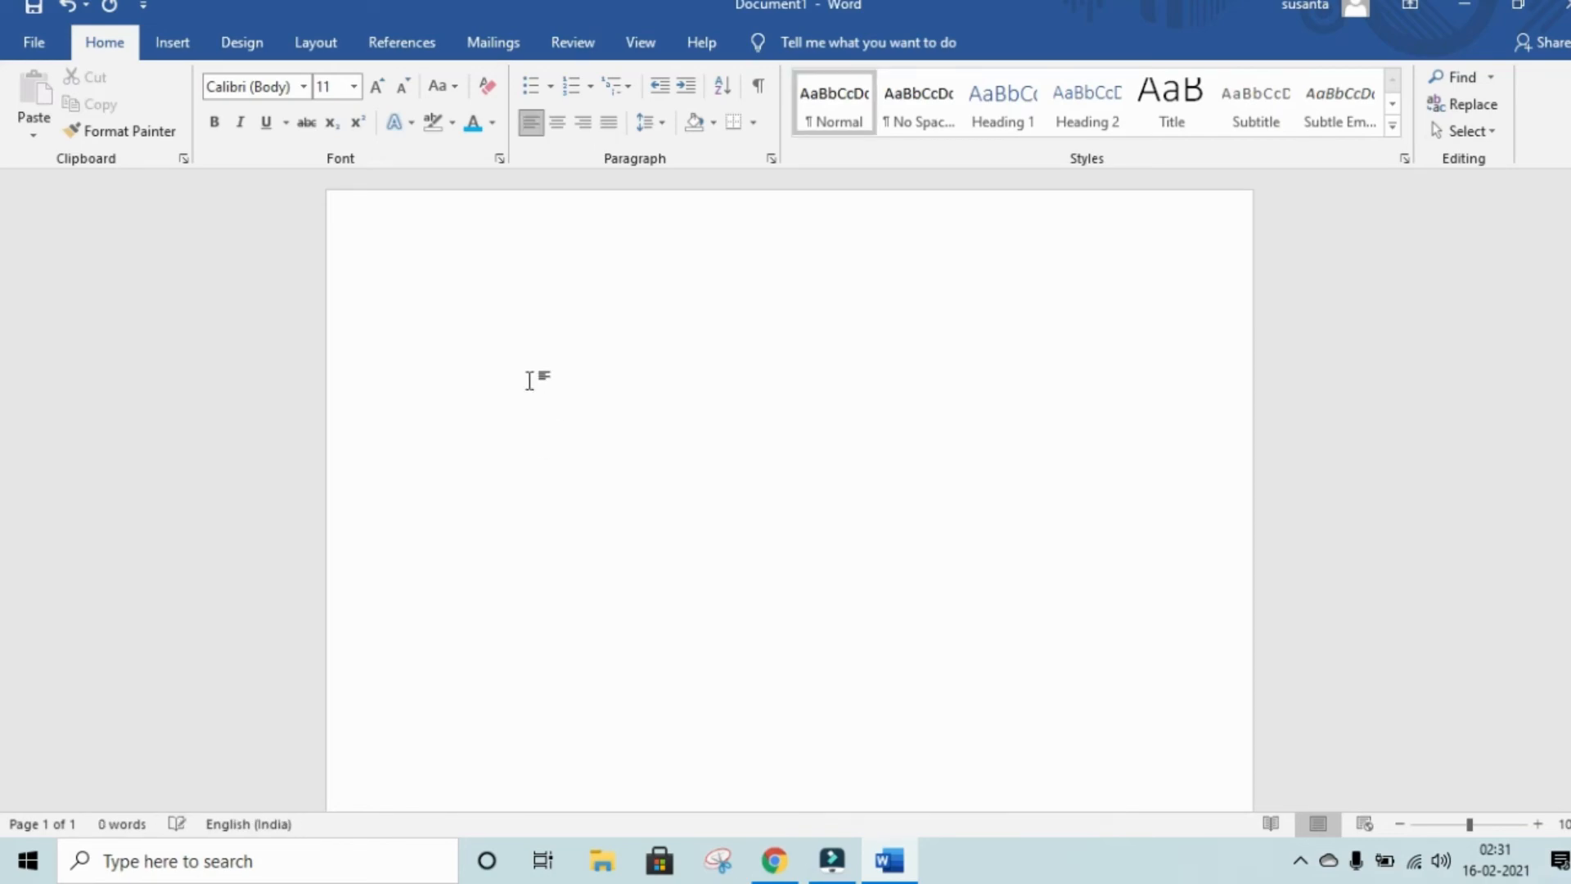
type("=-rand()")
key("Return")
left_click(495, 311)
left_click_drag(517, 311, 435, 319)
key("BackSpace")
key("Return")
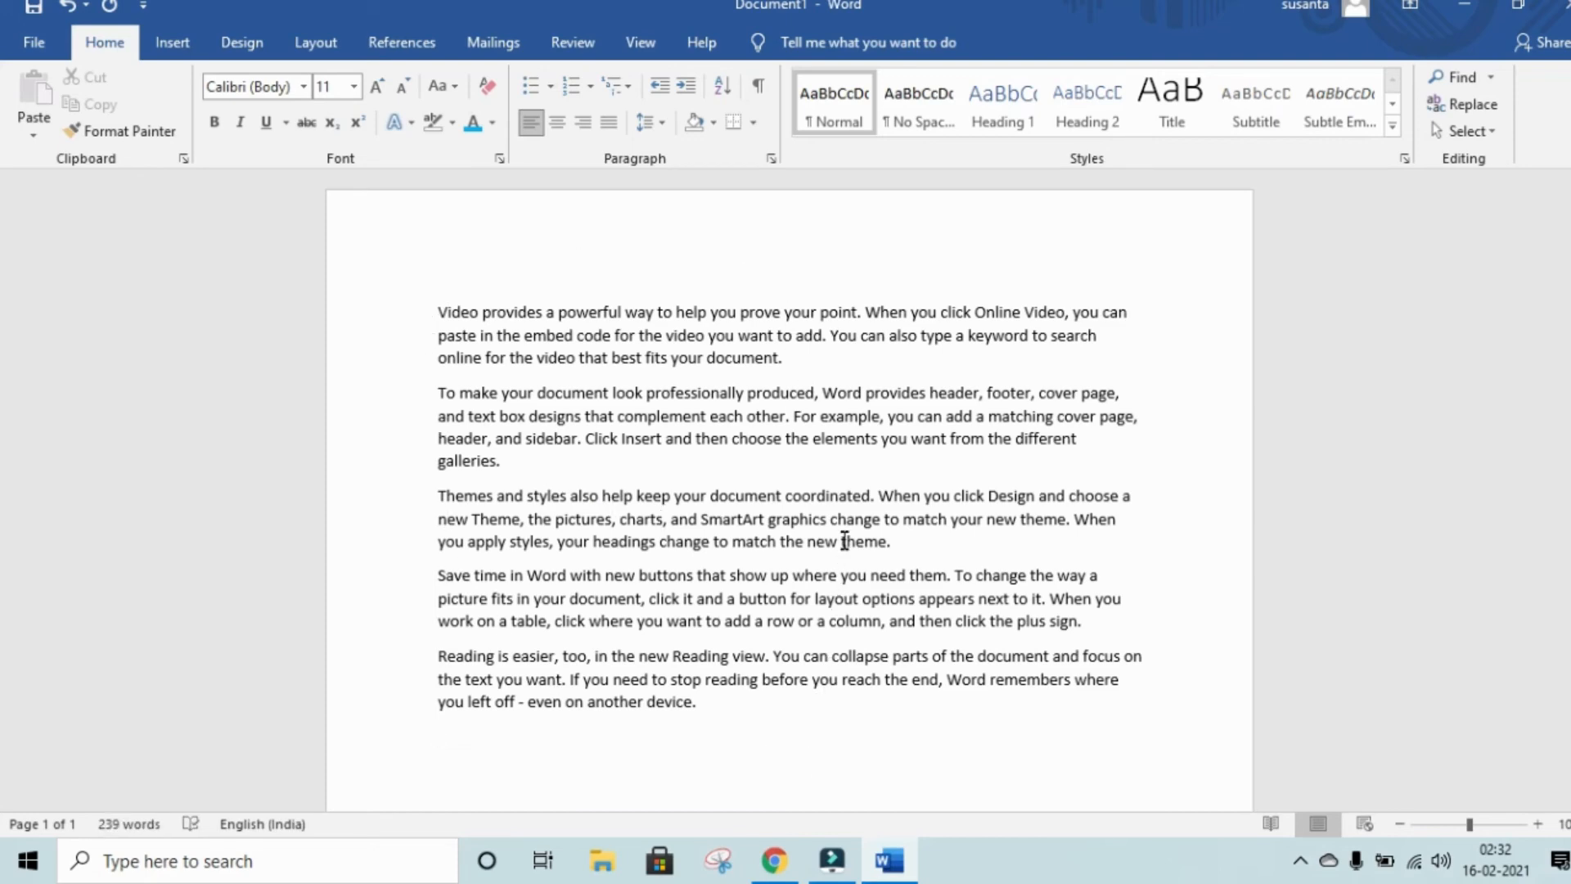
- Search the document for the word "video" and look through the page for highlighted matches
left_click(1480, 78)
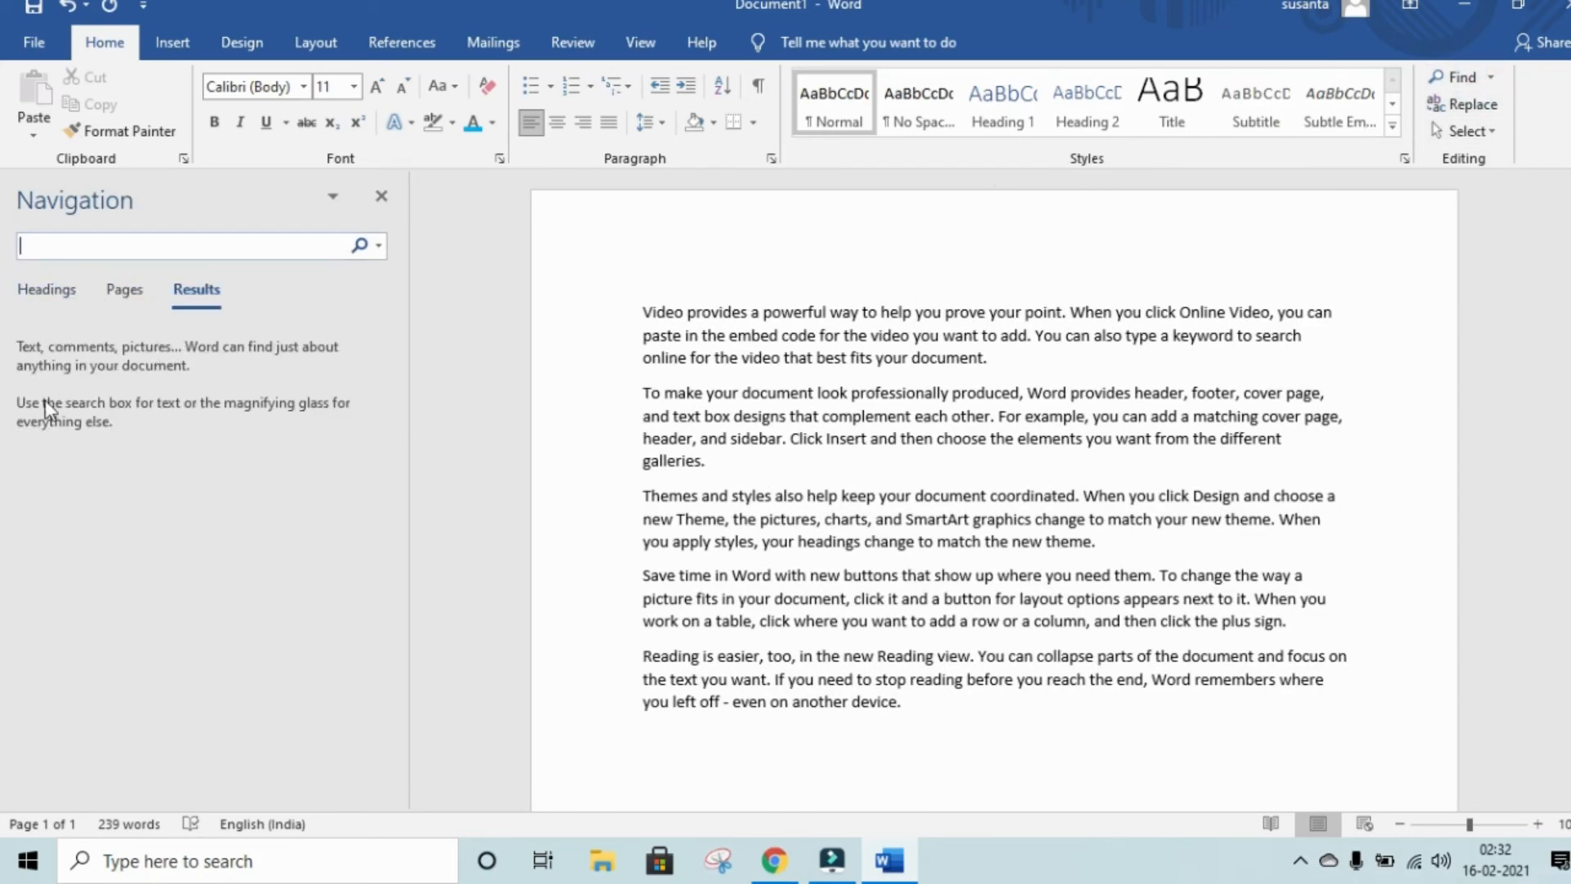
left_click_drag(684, 311, 630, 312)
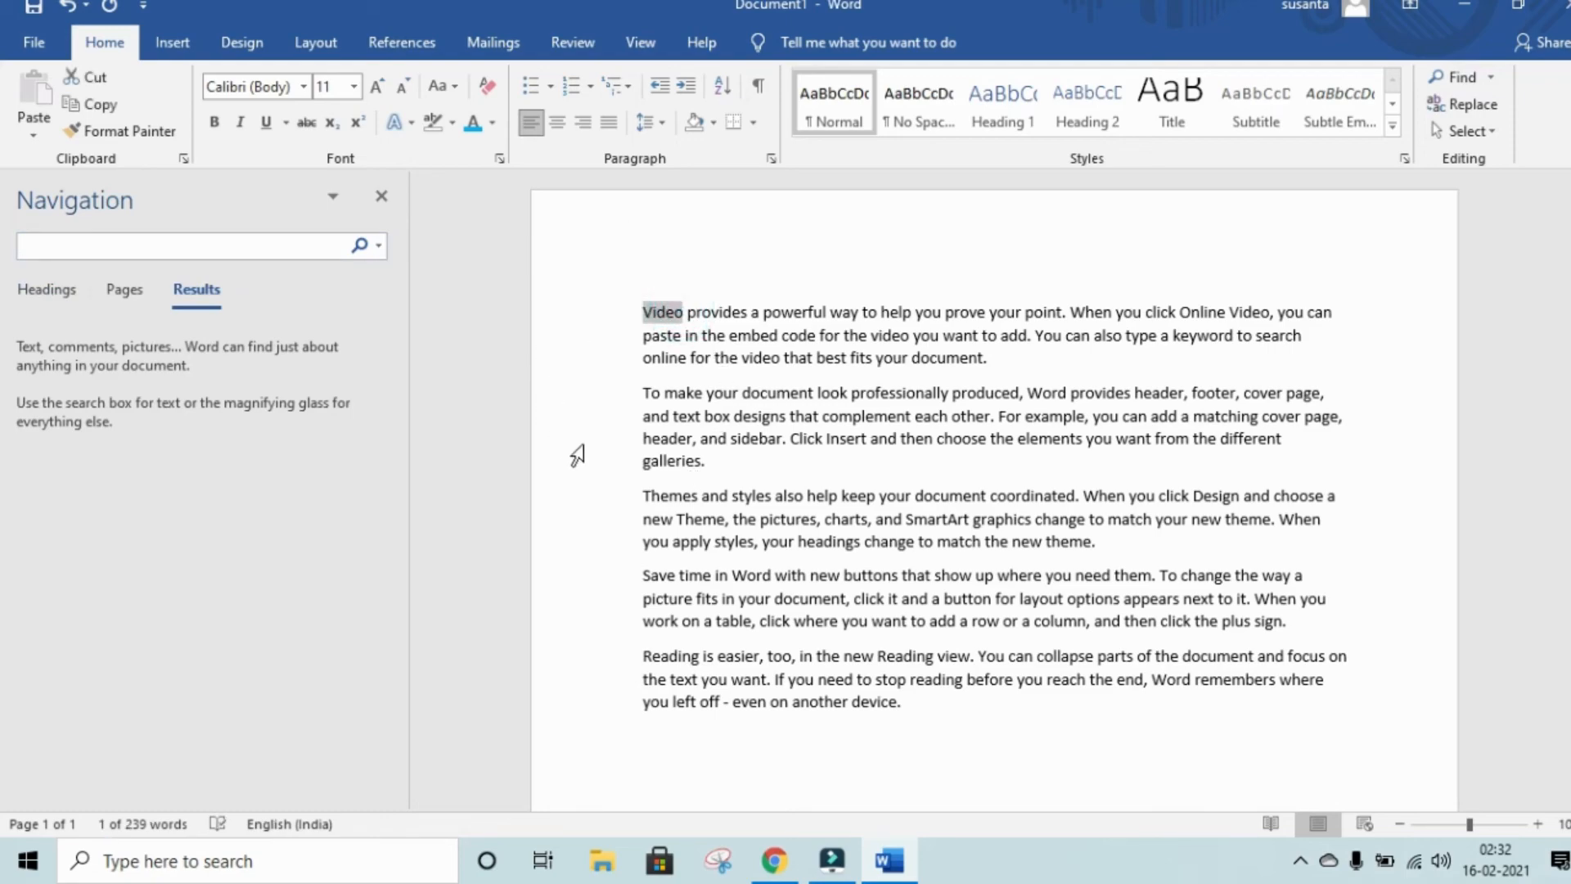
left_click(77, 246)
type("Video")
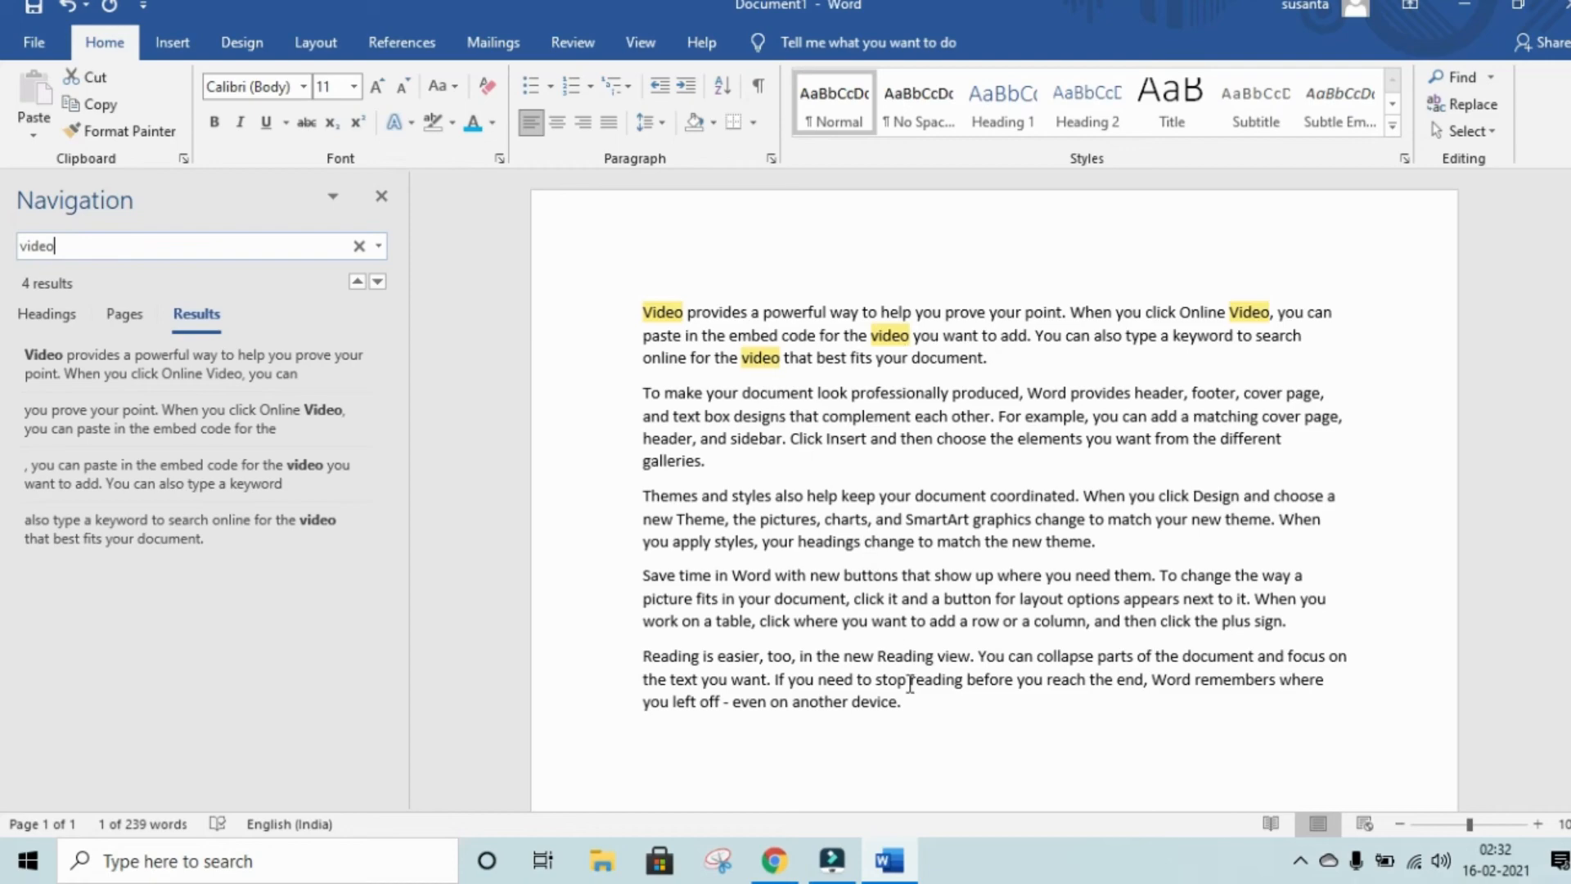
scroll(919, 654, "down", 4)
scroll(919, 653, "down", 5)
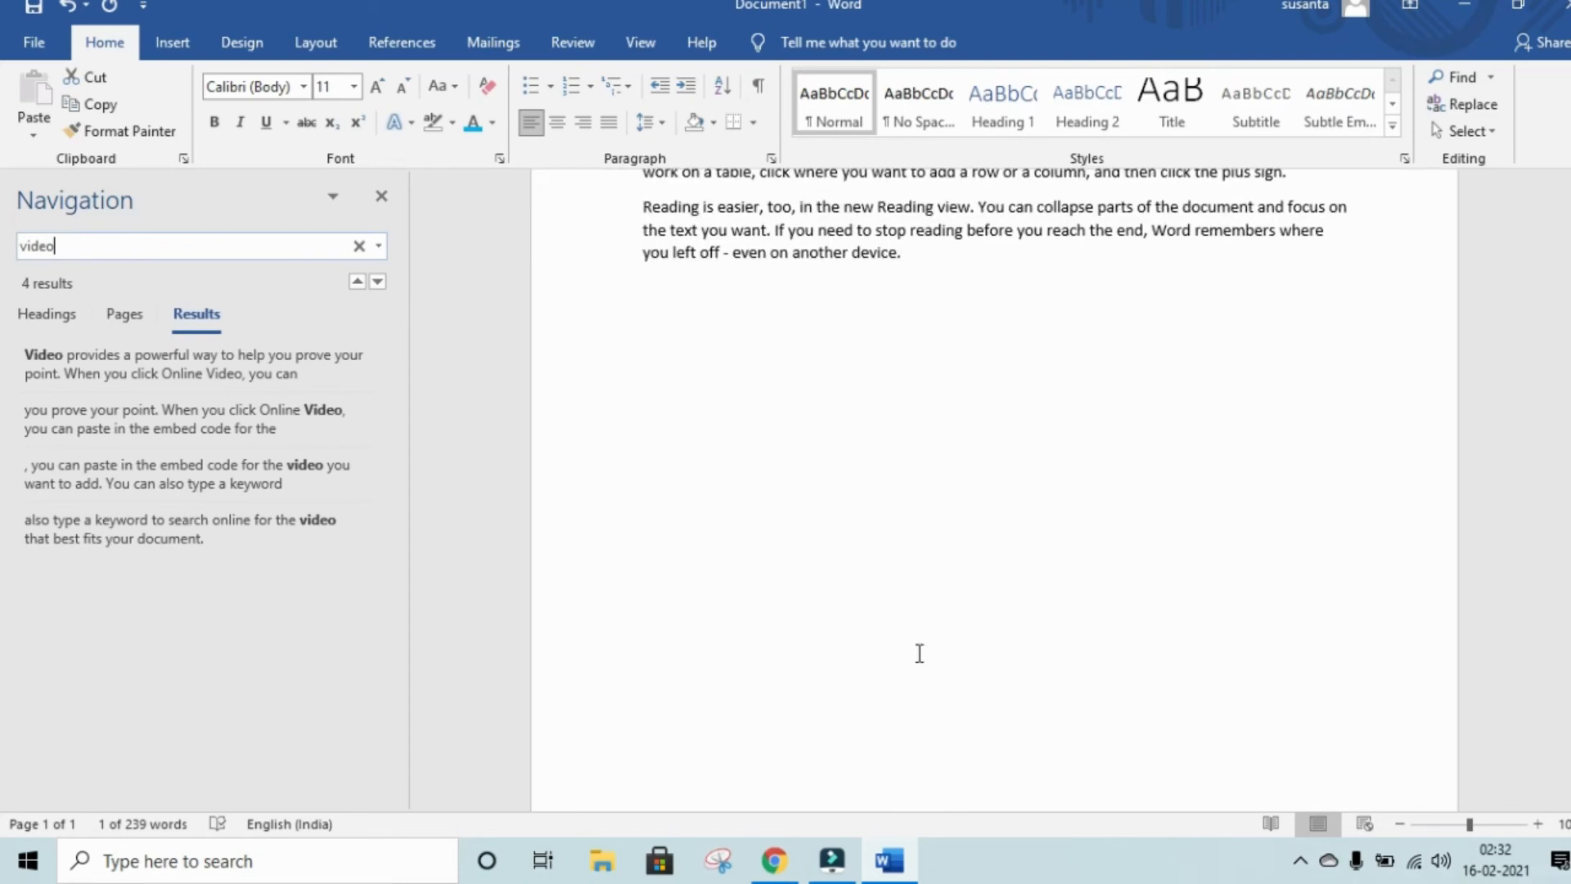
scroll(919, 653, "down", 1)
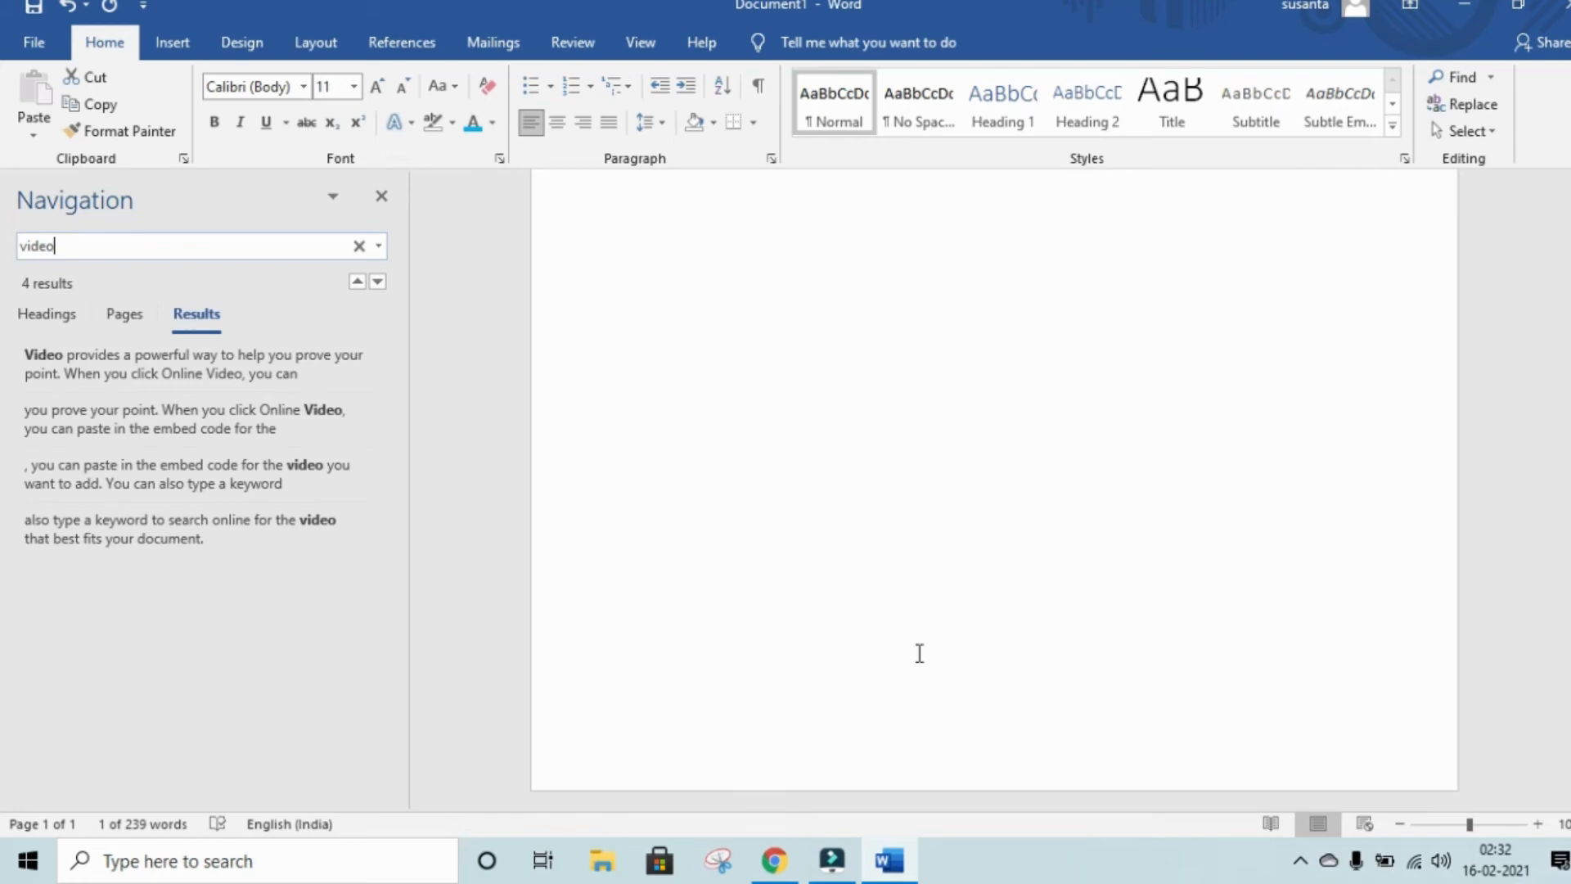
scroll(908, 622, "up", 10)
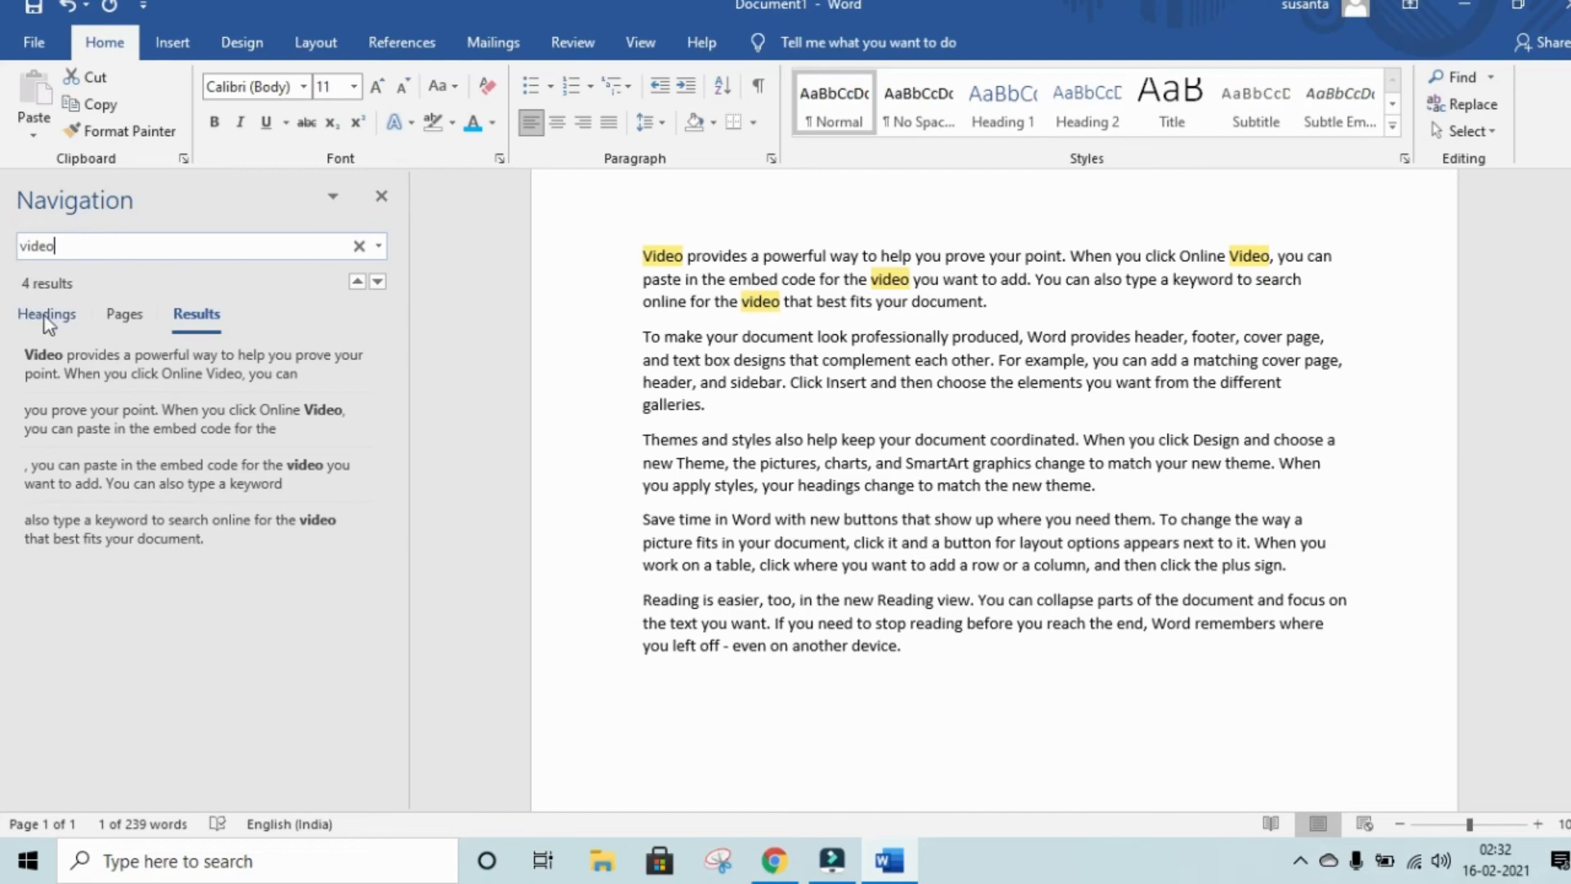
- View the search by page thumbnails and by headings, and clear the search term
left_click(133, 316)
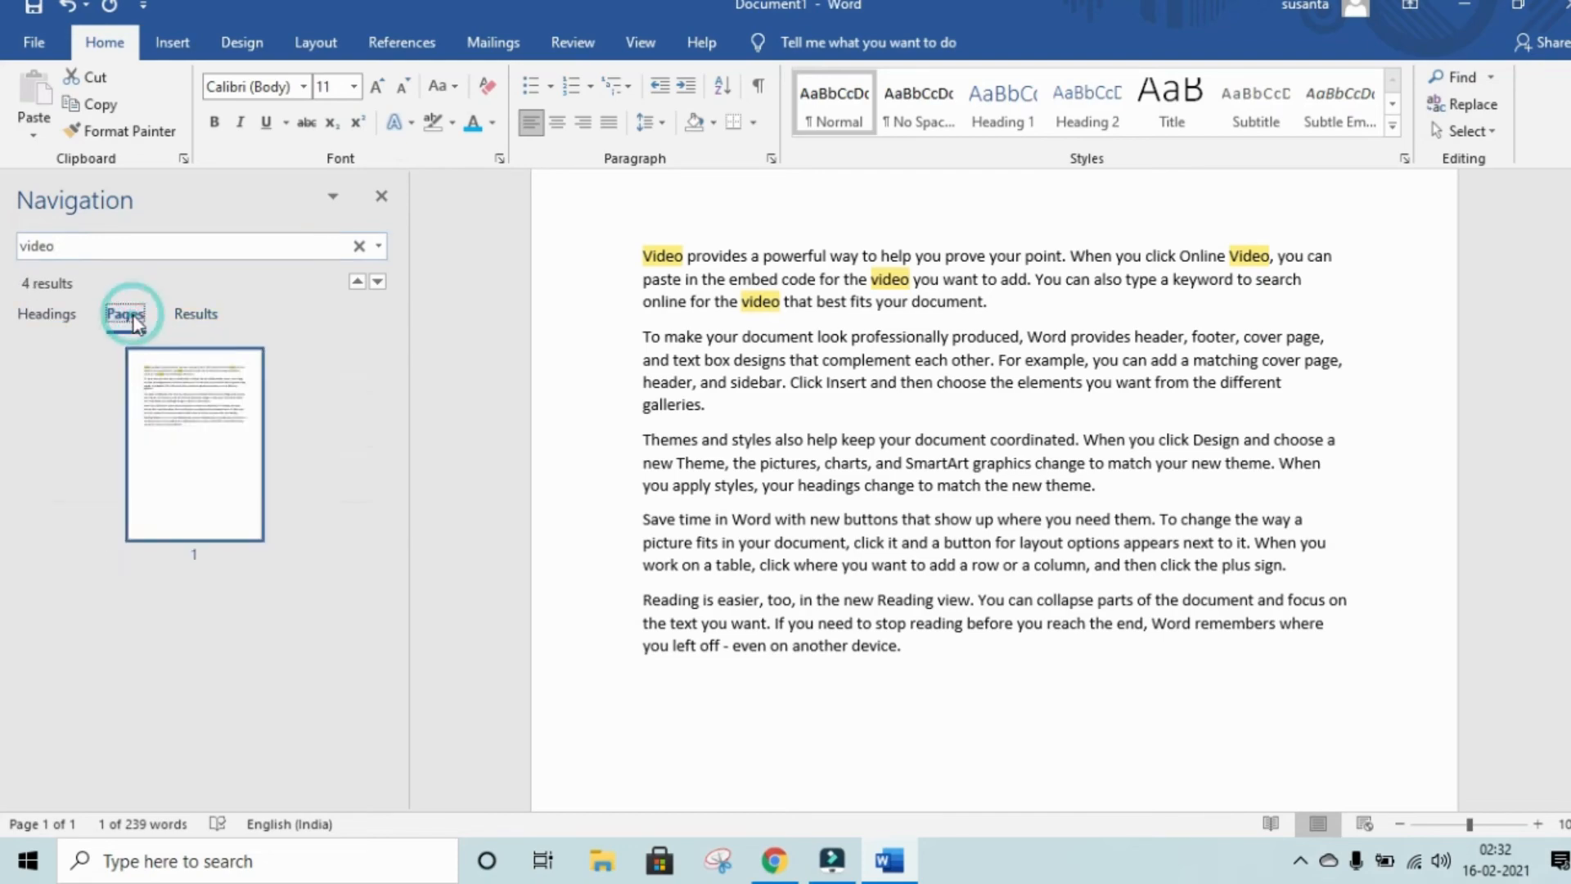
left_click(72, 322)
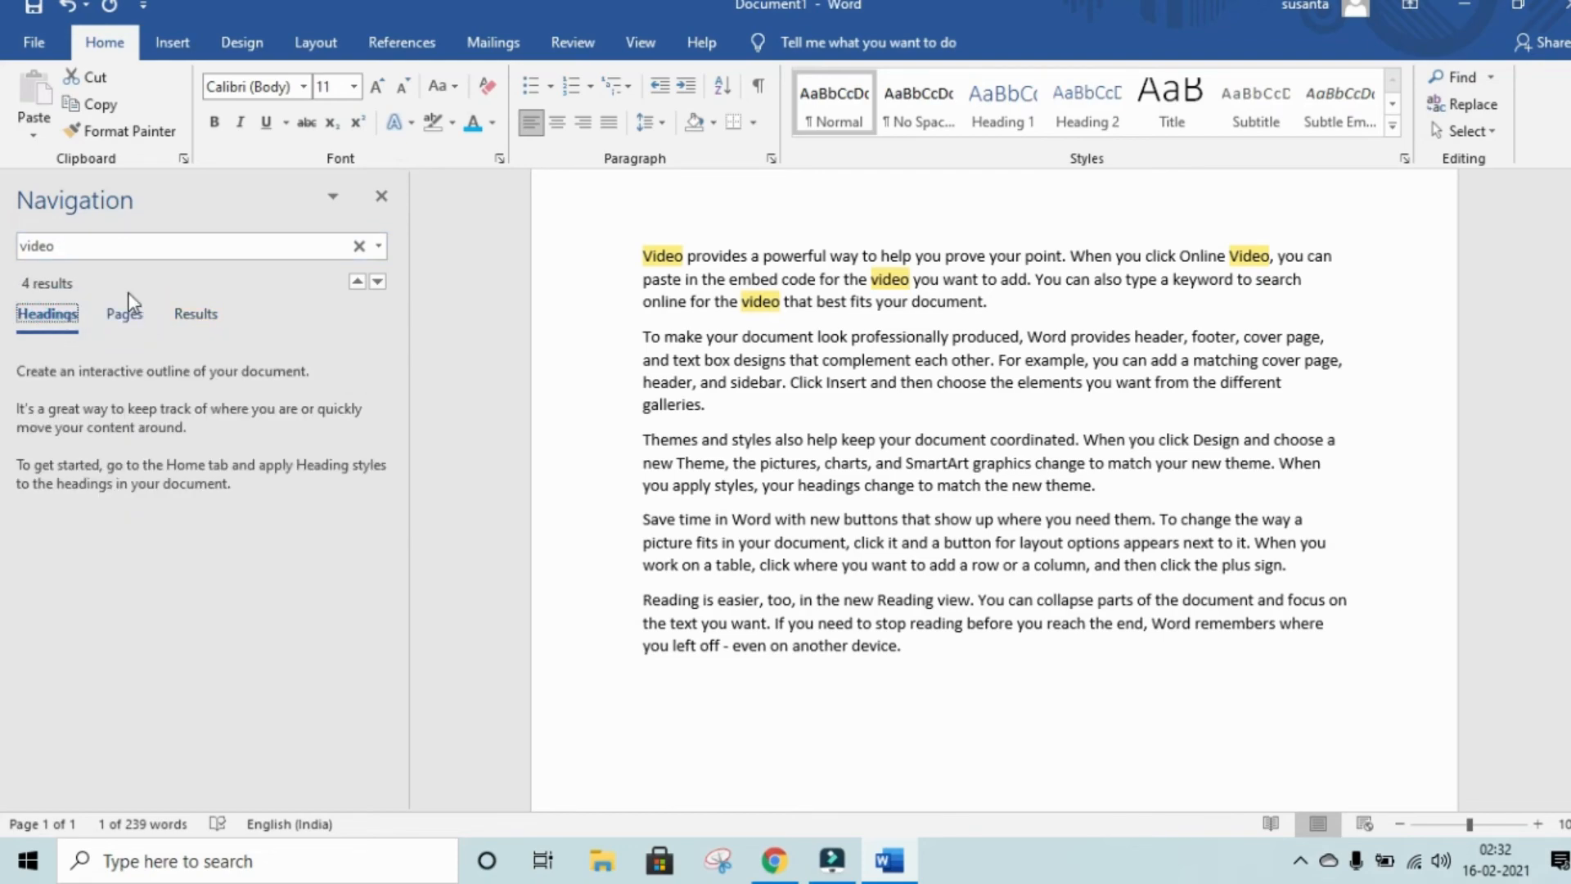
left_click(359, 246)
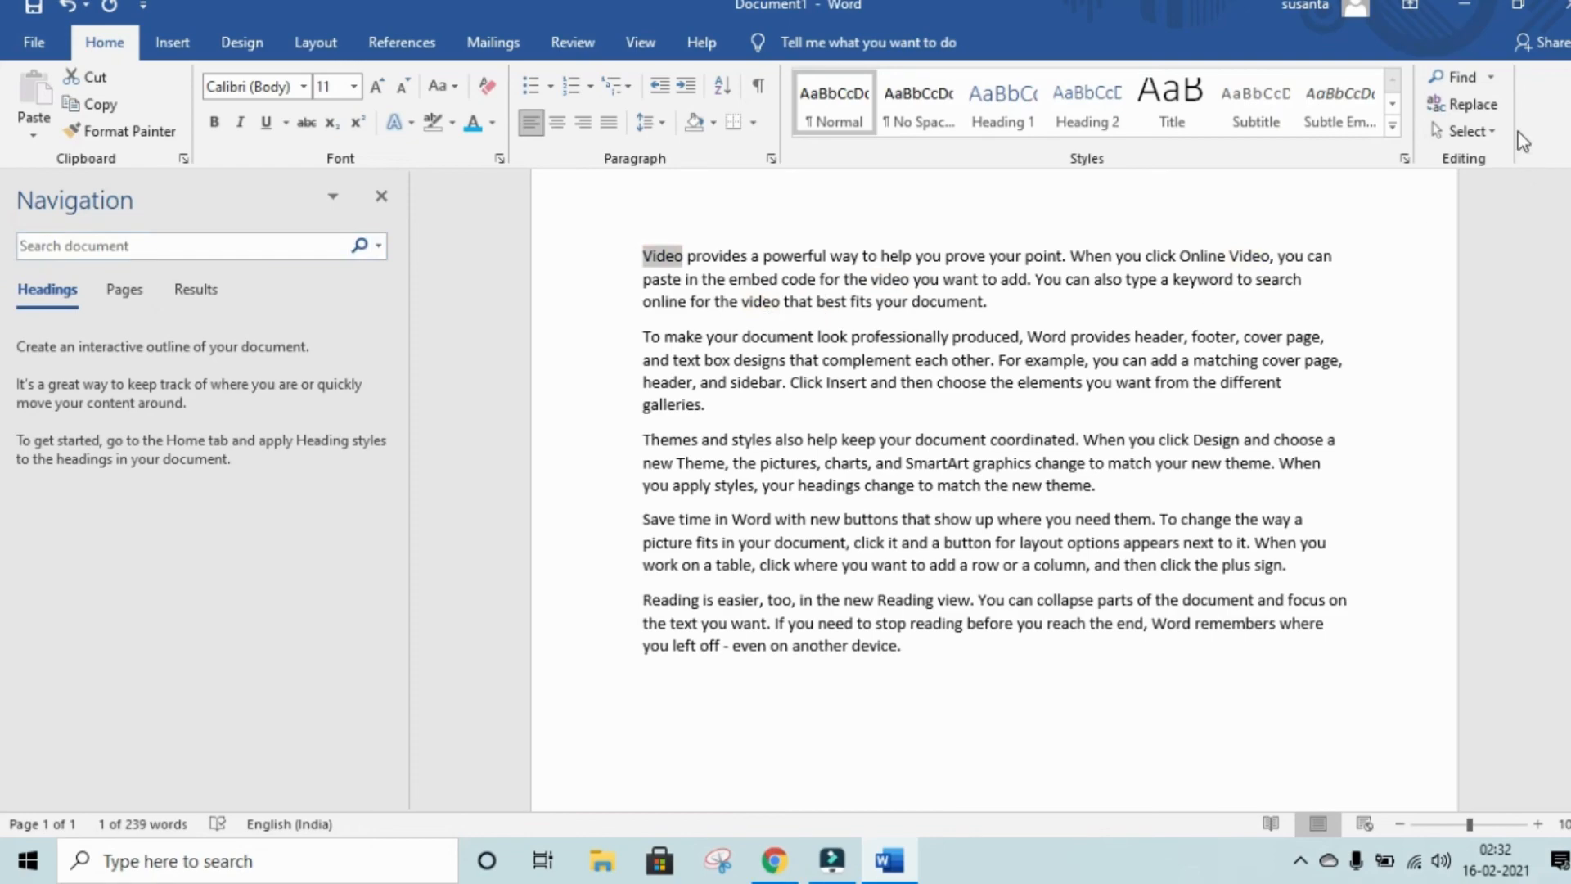
- Open Find and Replace, move it off the text, and look through its Find, Replace and Go To options
left_click(1473, 105)
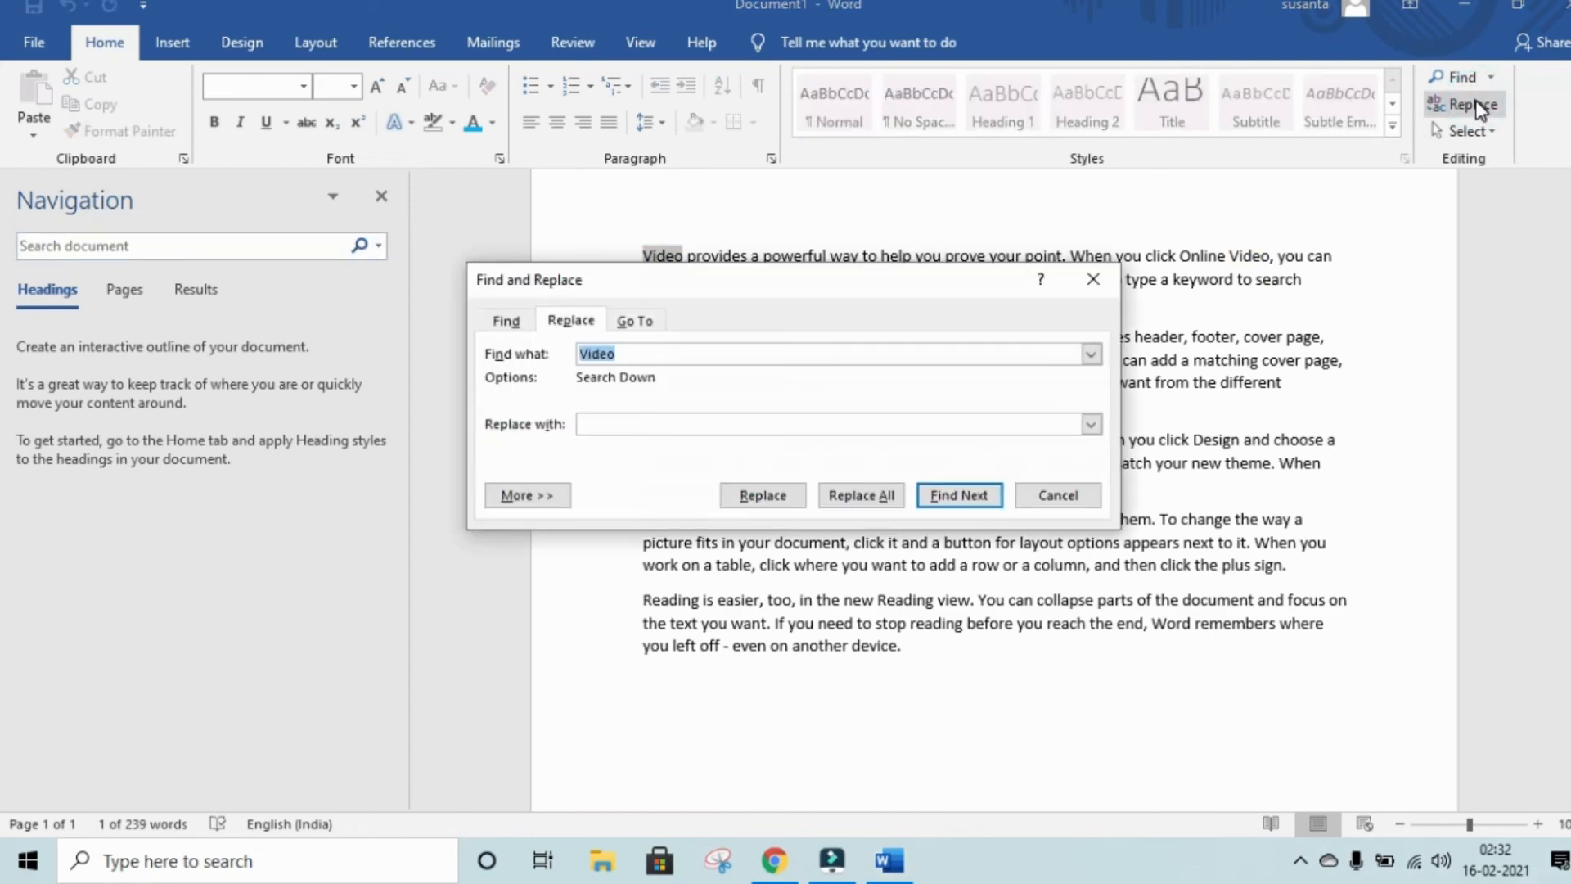
left_click_drag(835, 295, 459, 339)
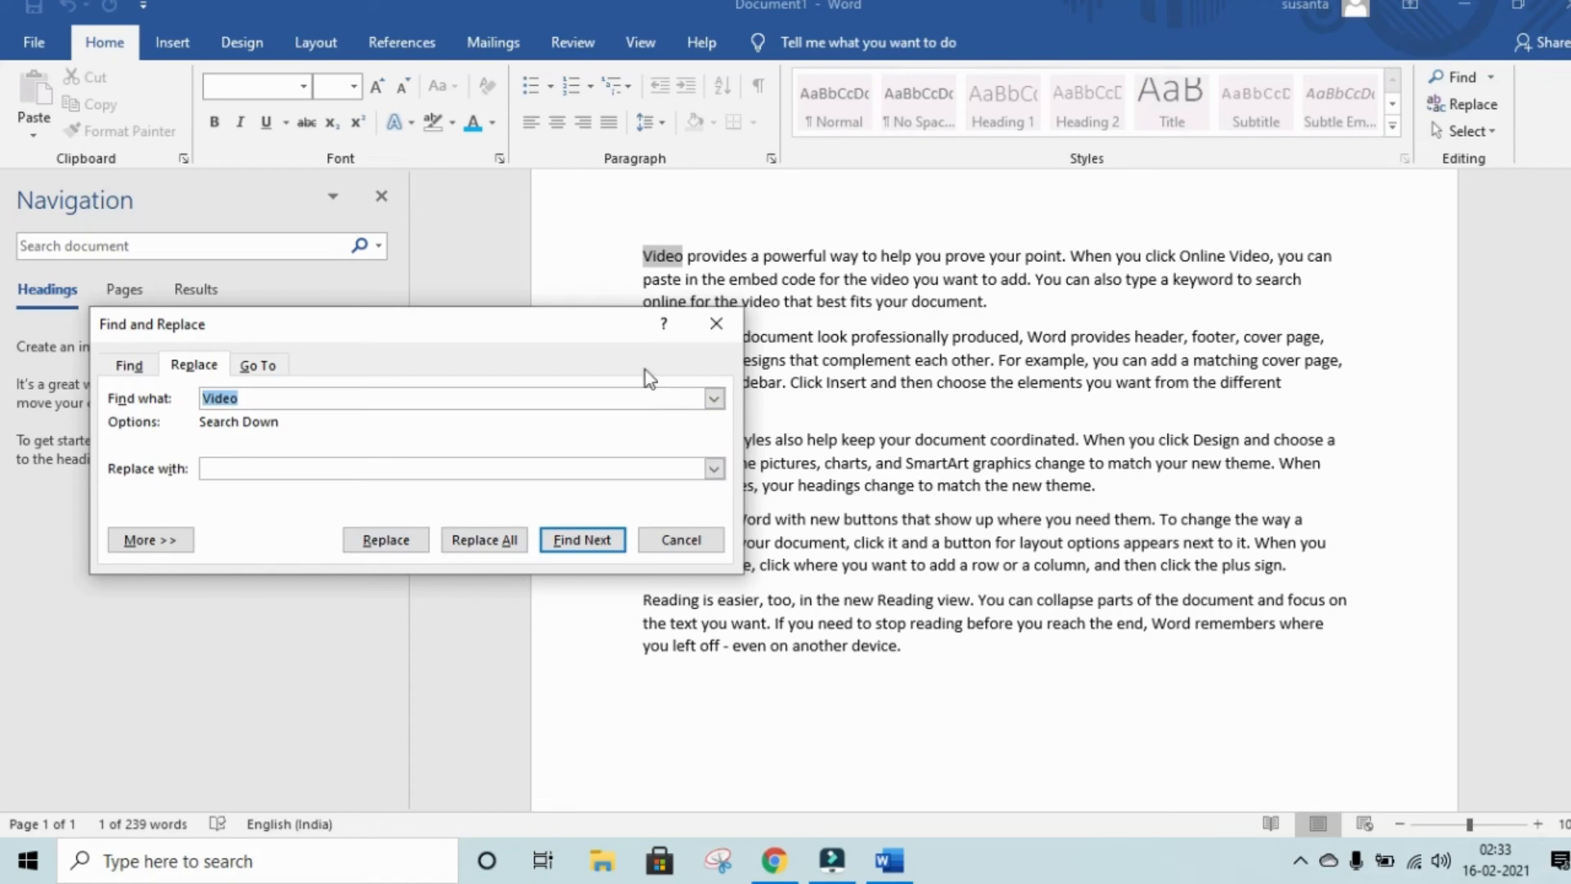
left_click(131, 365)
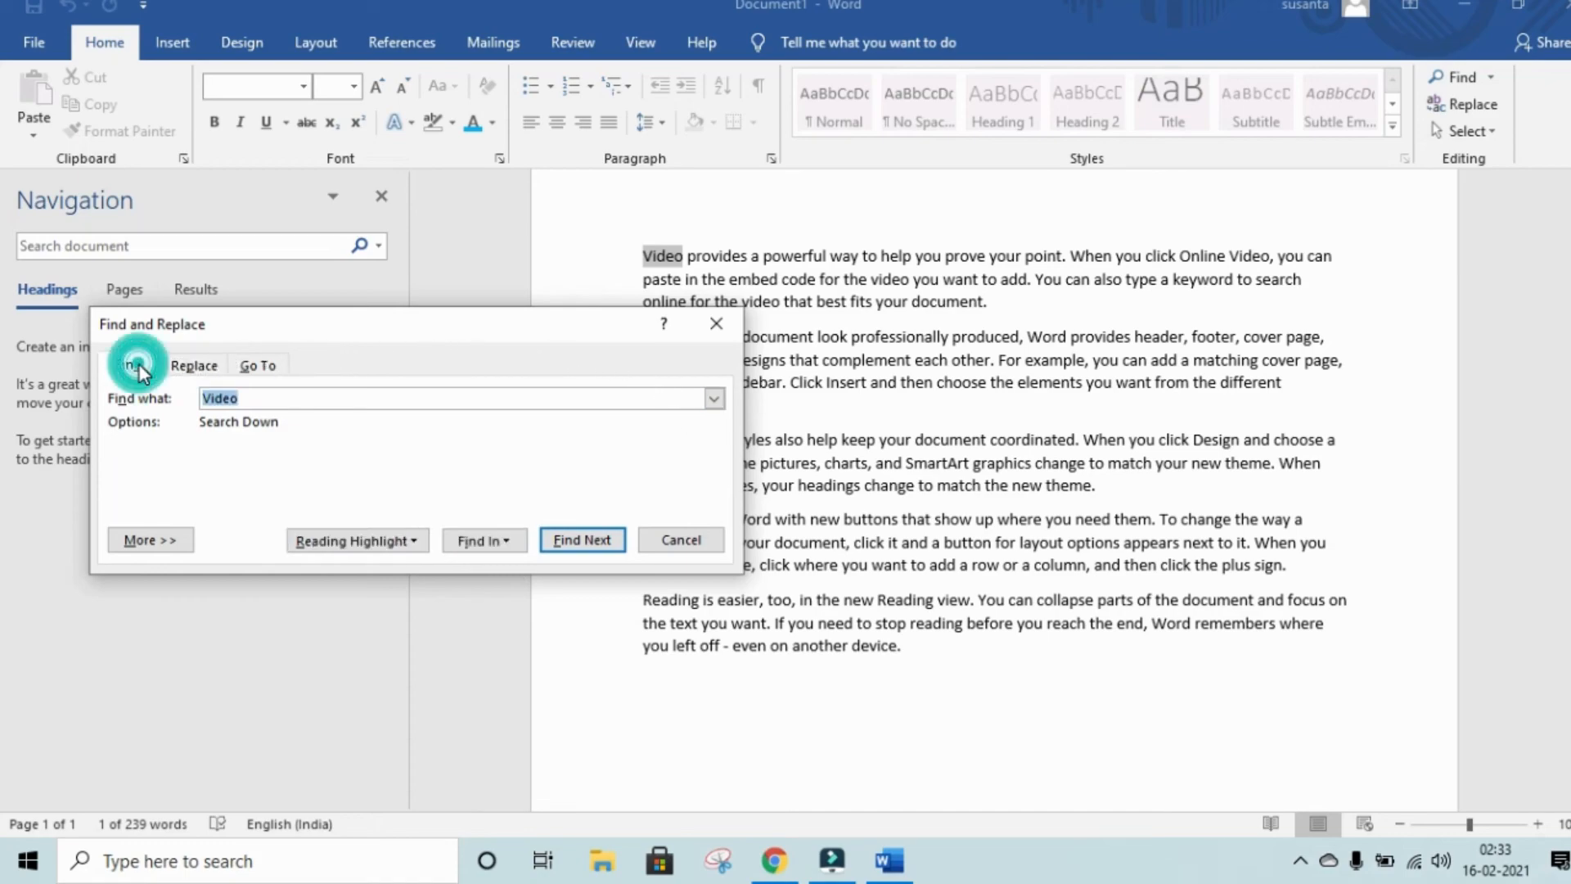
left_click(182, 370)
left_click(255, 368)
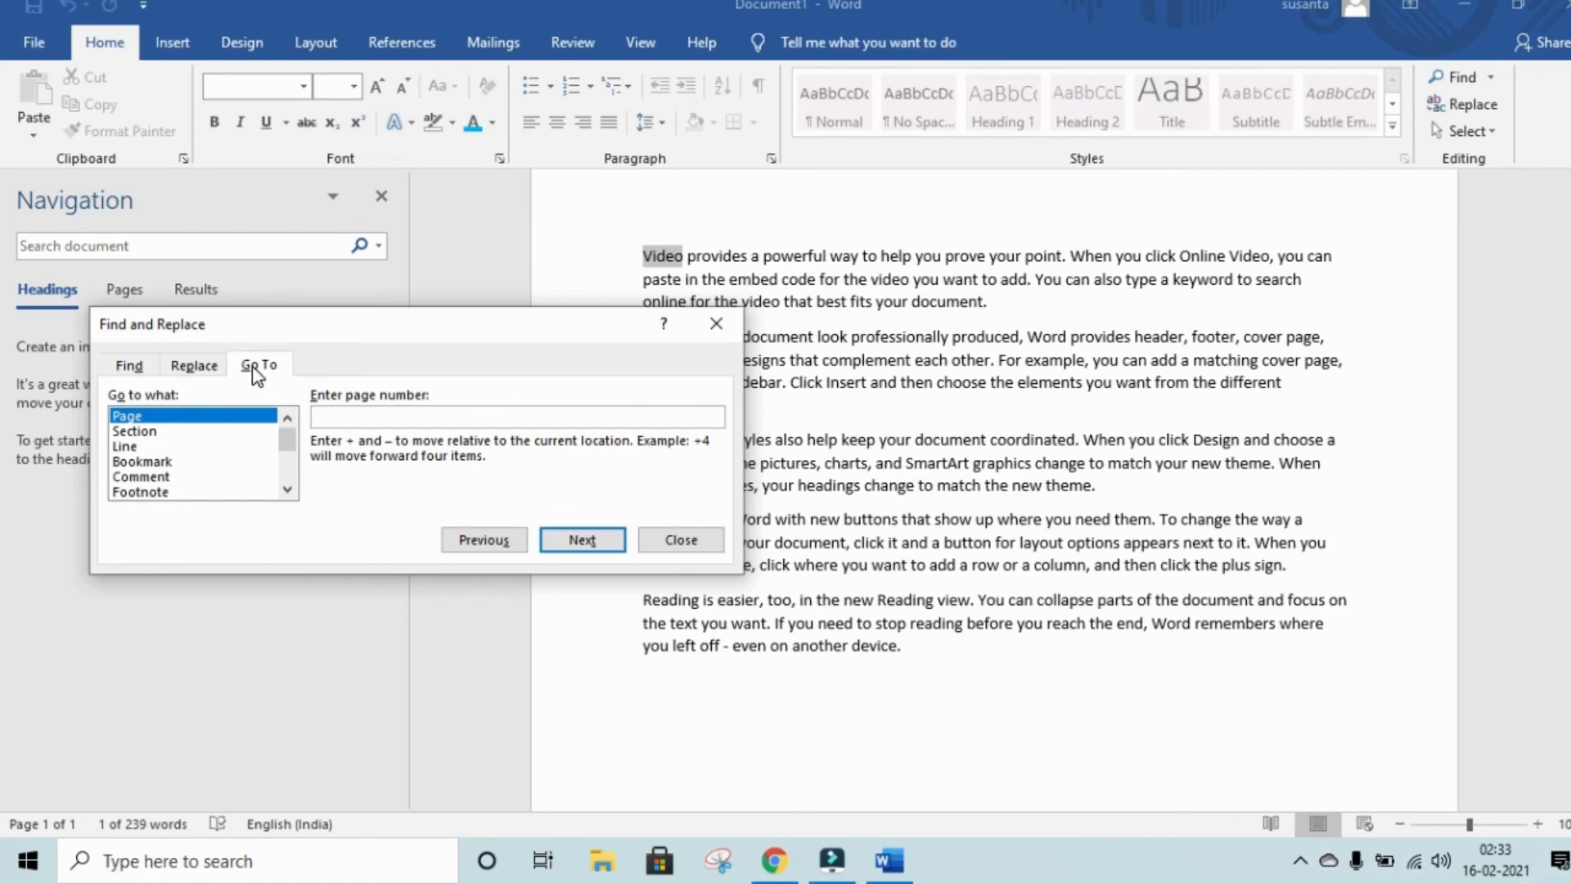
left_click(192, 367)
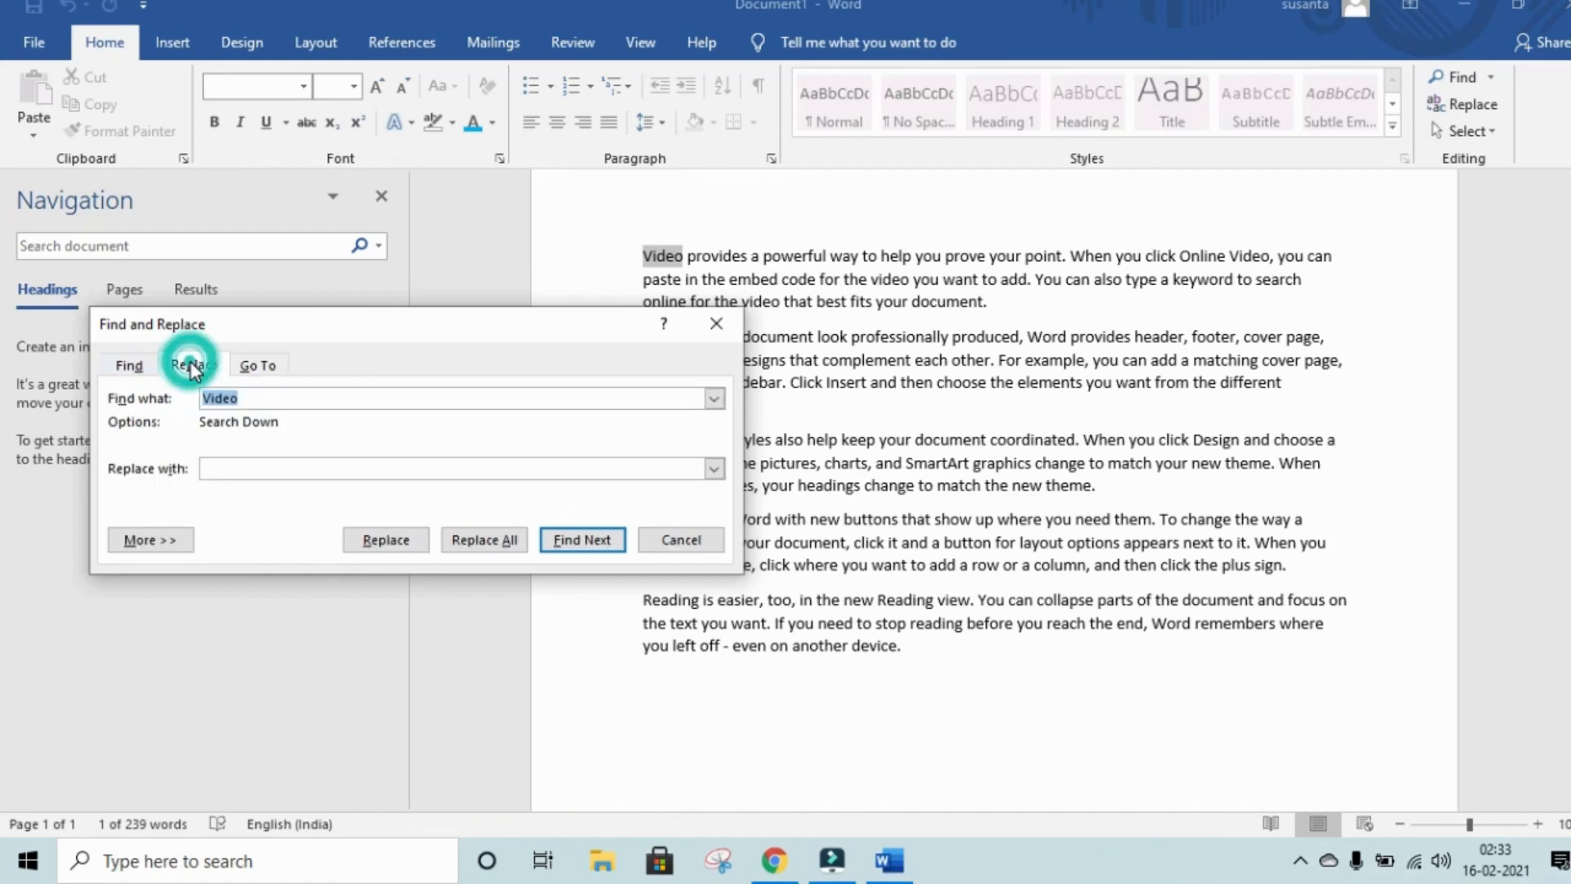
- Replace every occurrence of "Video" with "Audio" throughout the document and close Find and Replace
left_click(266, 394)
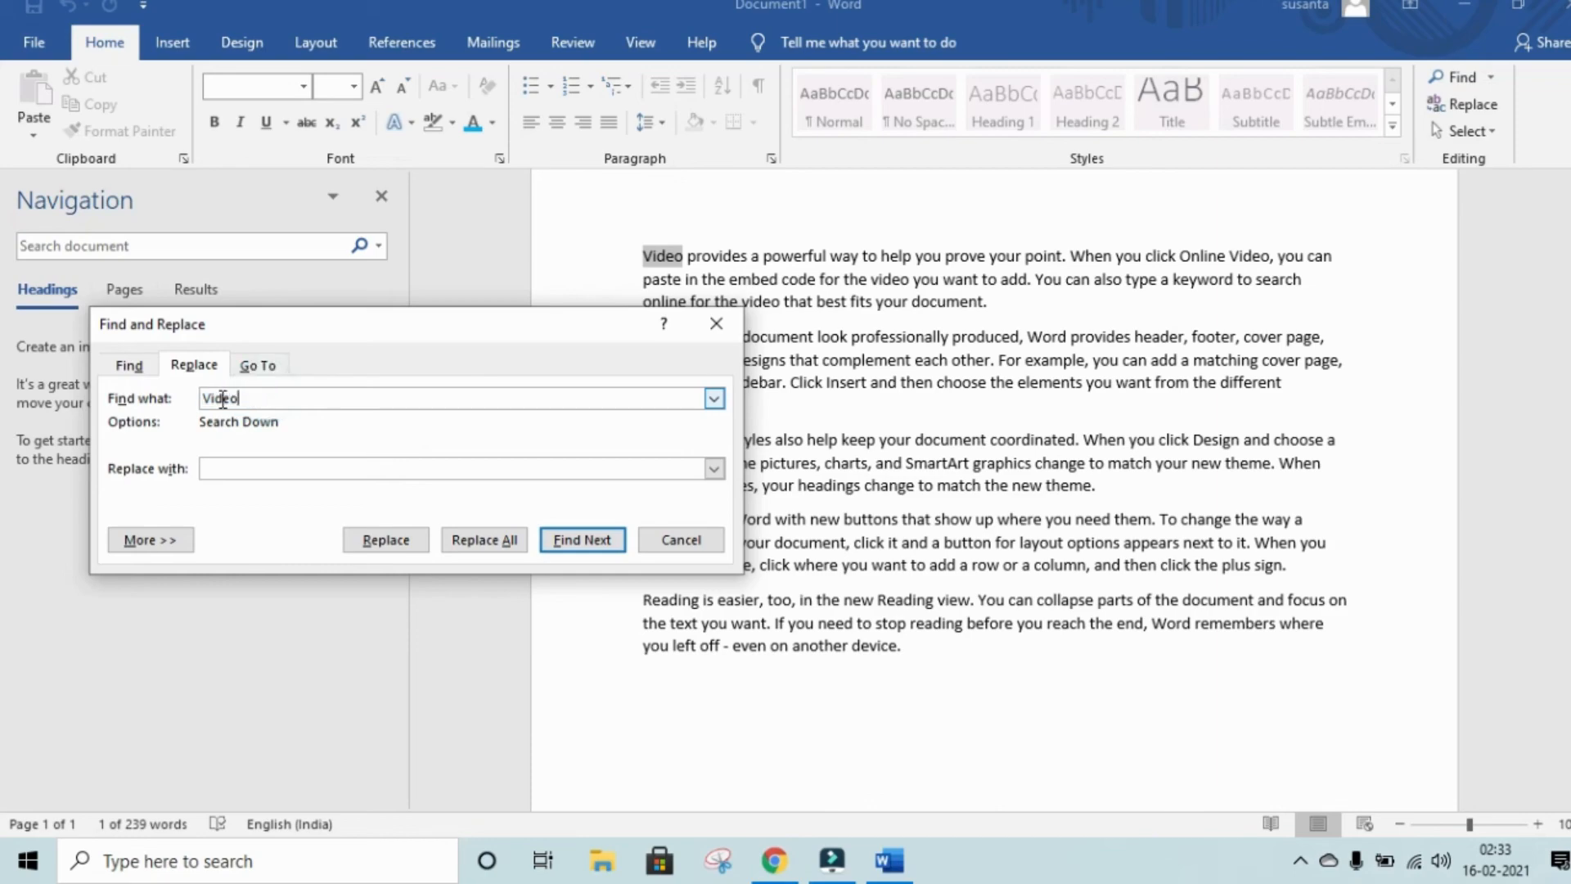
left_click(228, 470)
type("Audio")
left_click(486, 548)
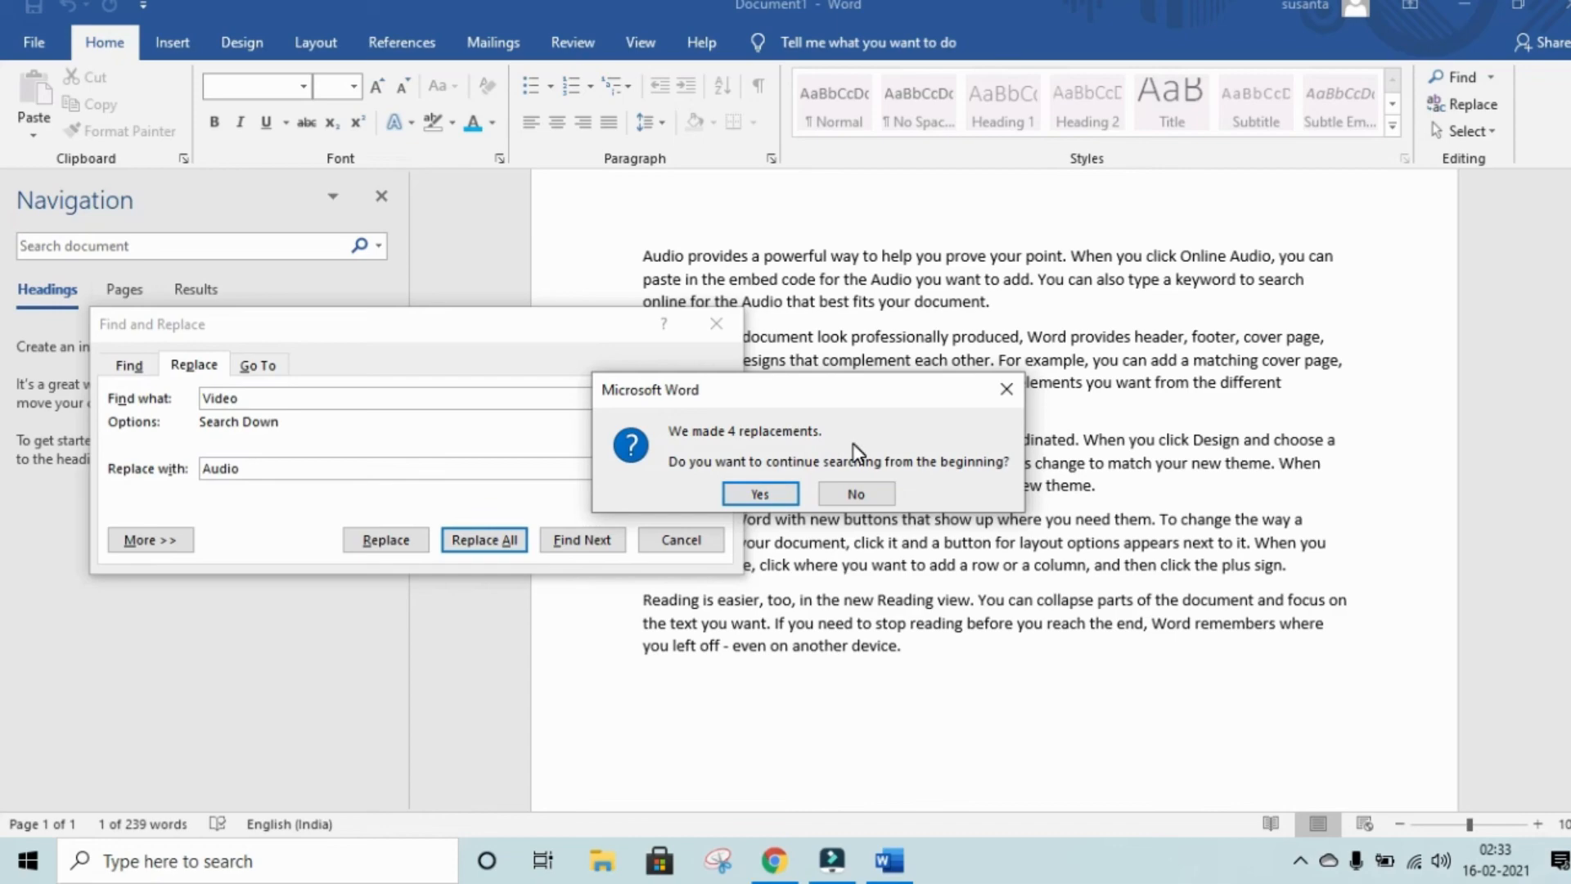
left_click(786, 495)
left_click(833, 490)
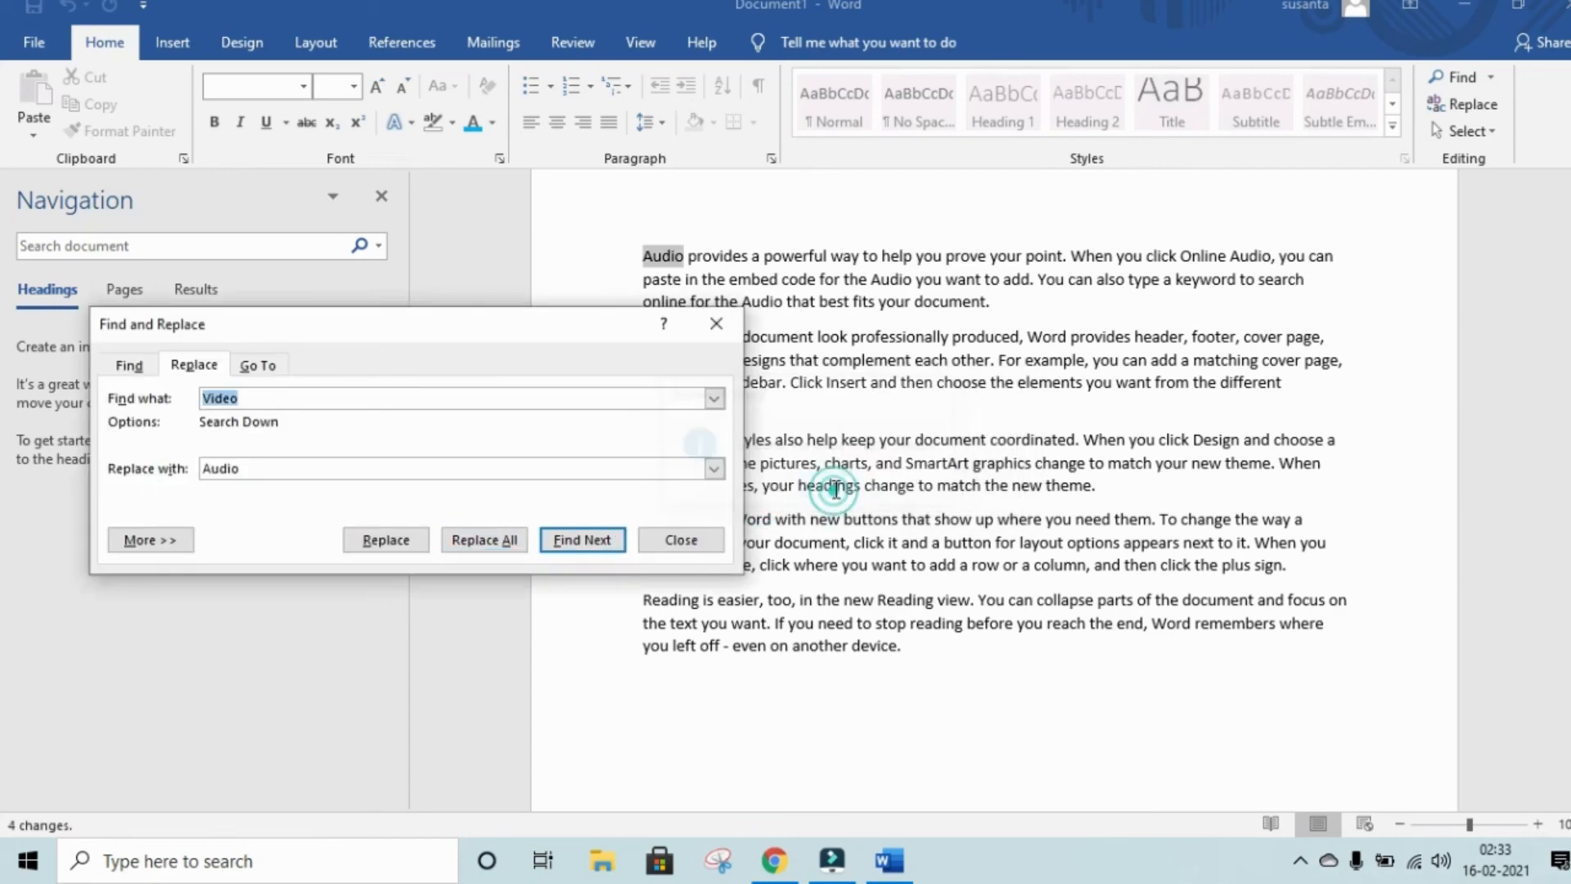
left_click(713, 325)
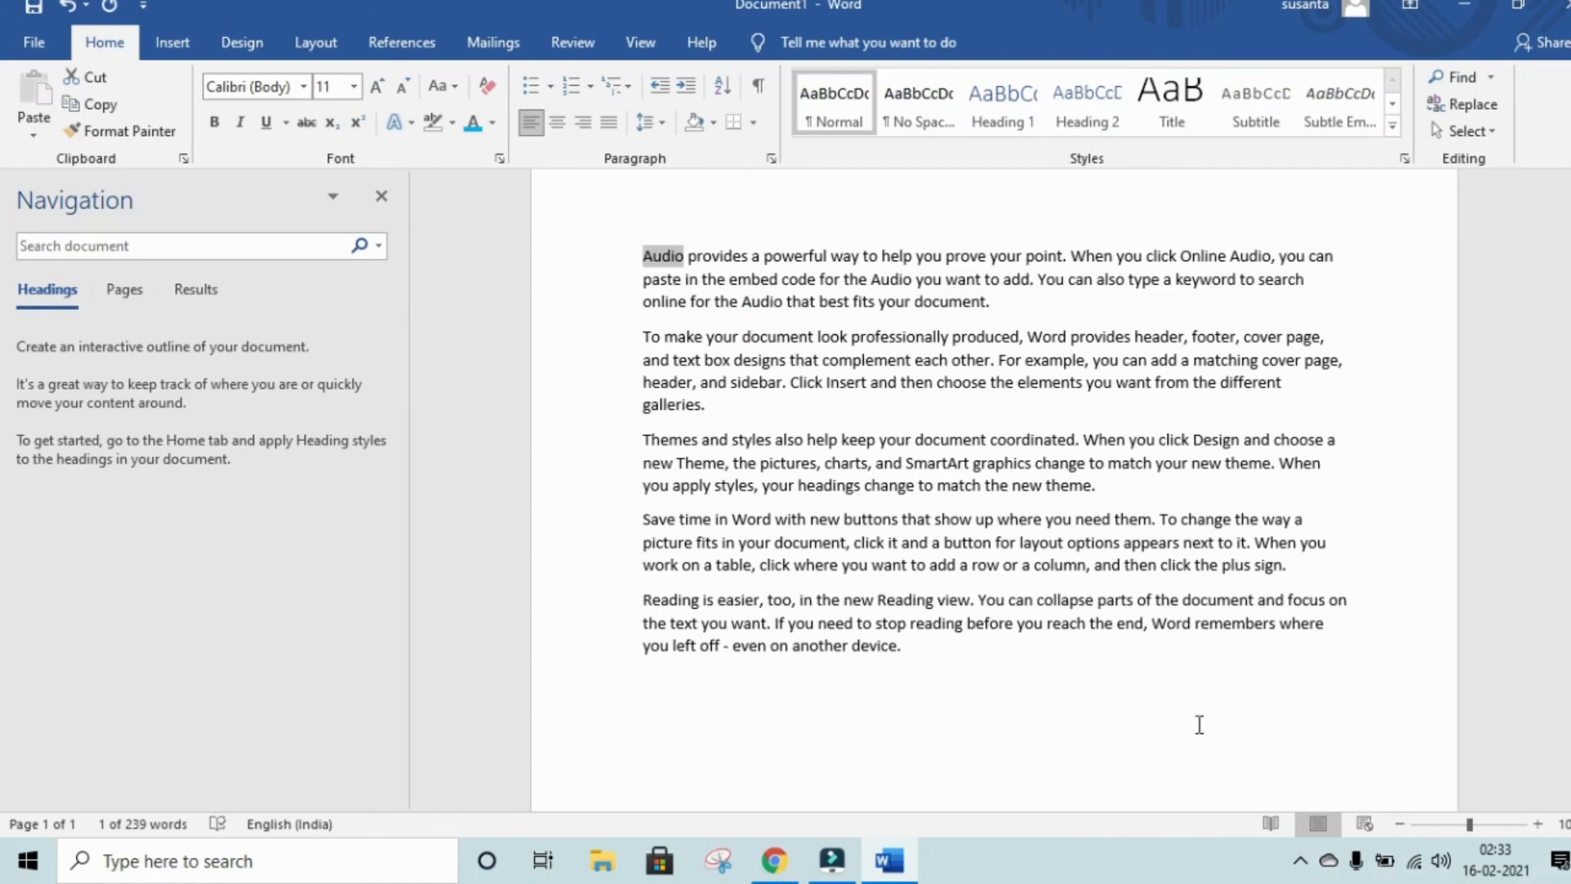
- Use Go To to jump to line 4 of the document
left_click(1487, 110)
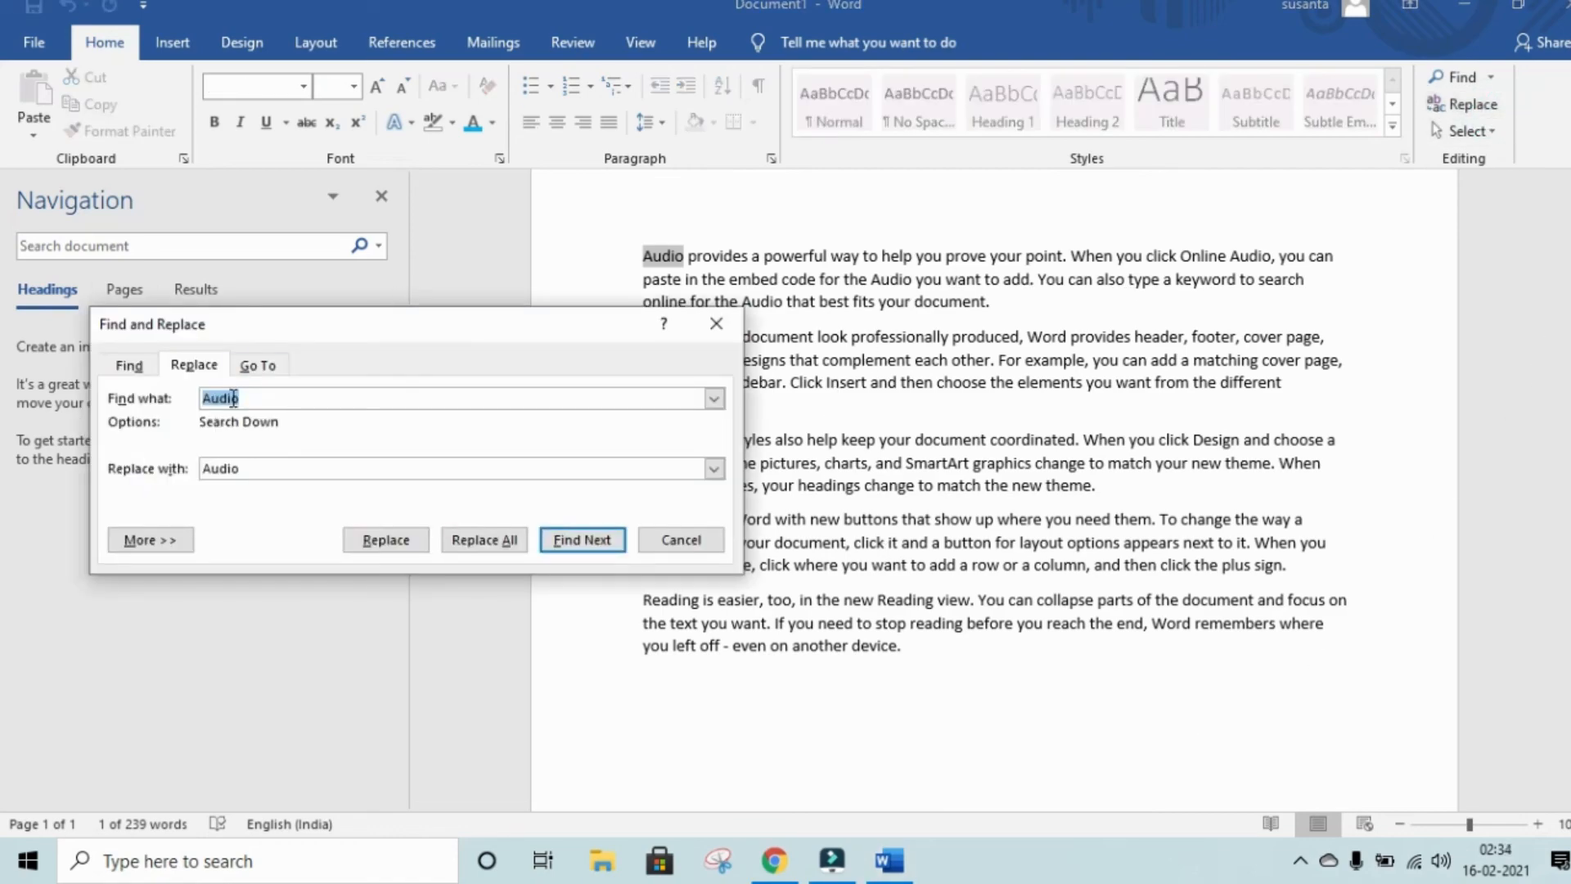
left_click(262, 365)
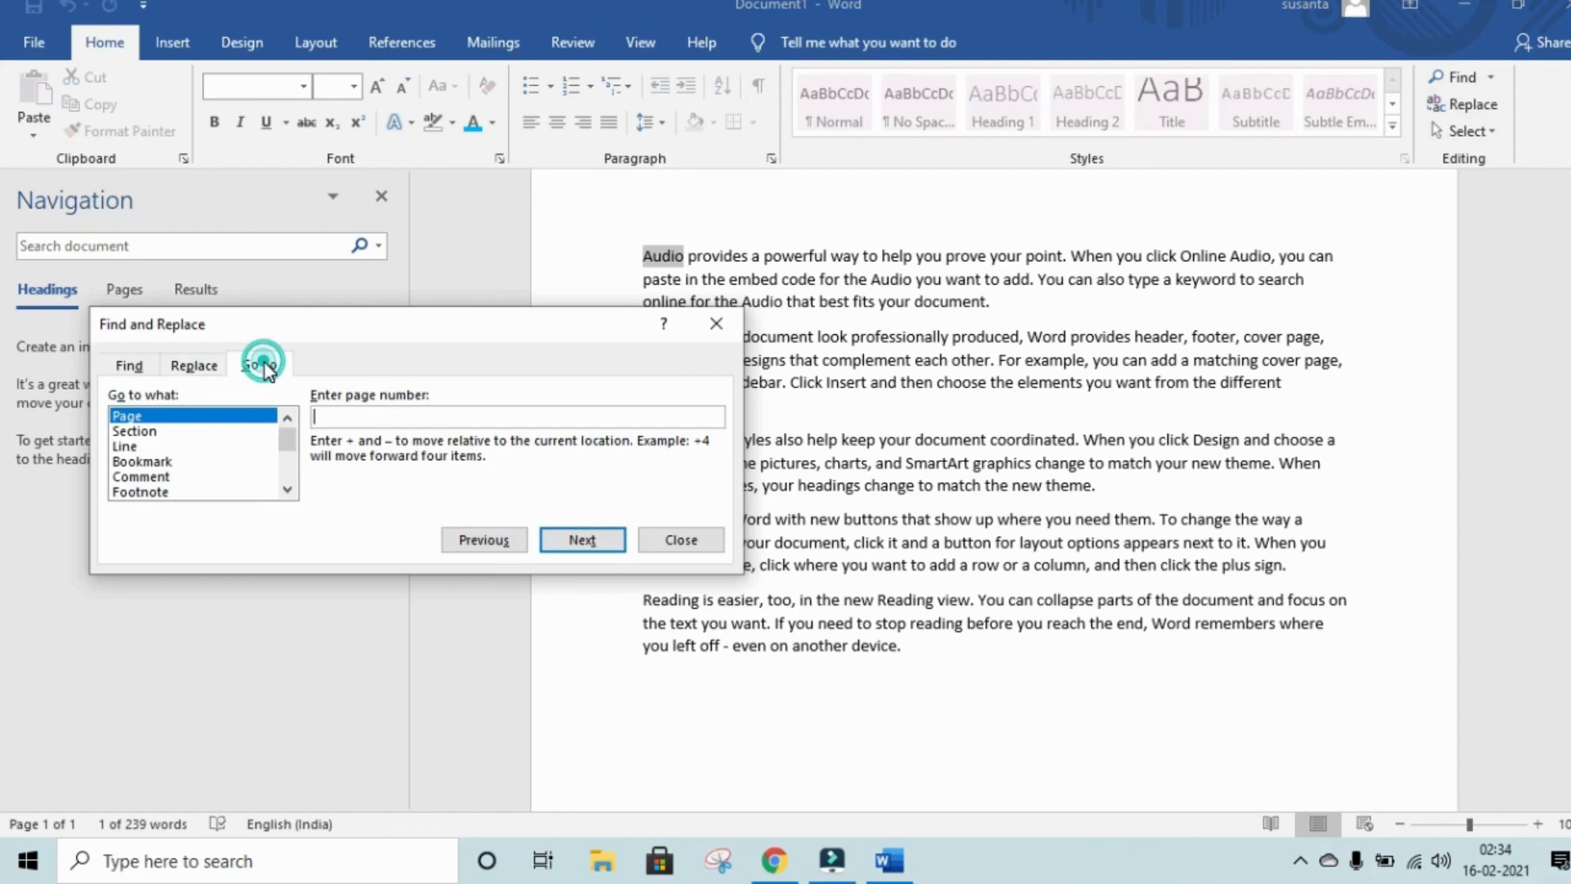
left_click(361, 417)
left_click(175, 427)
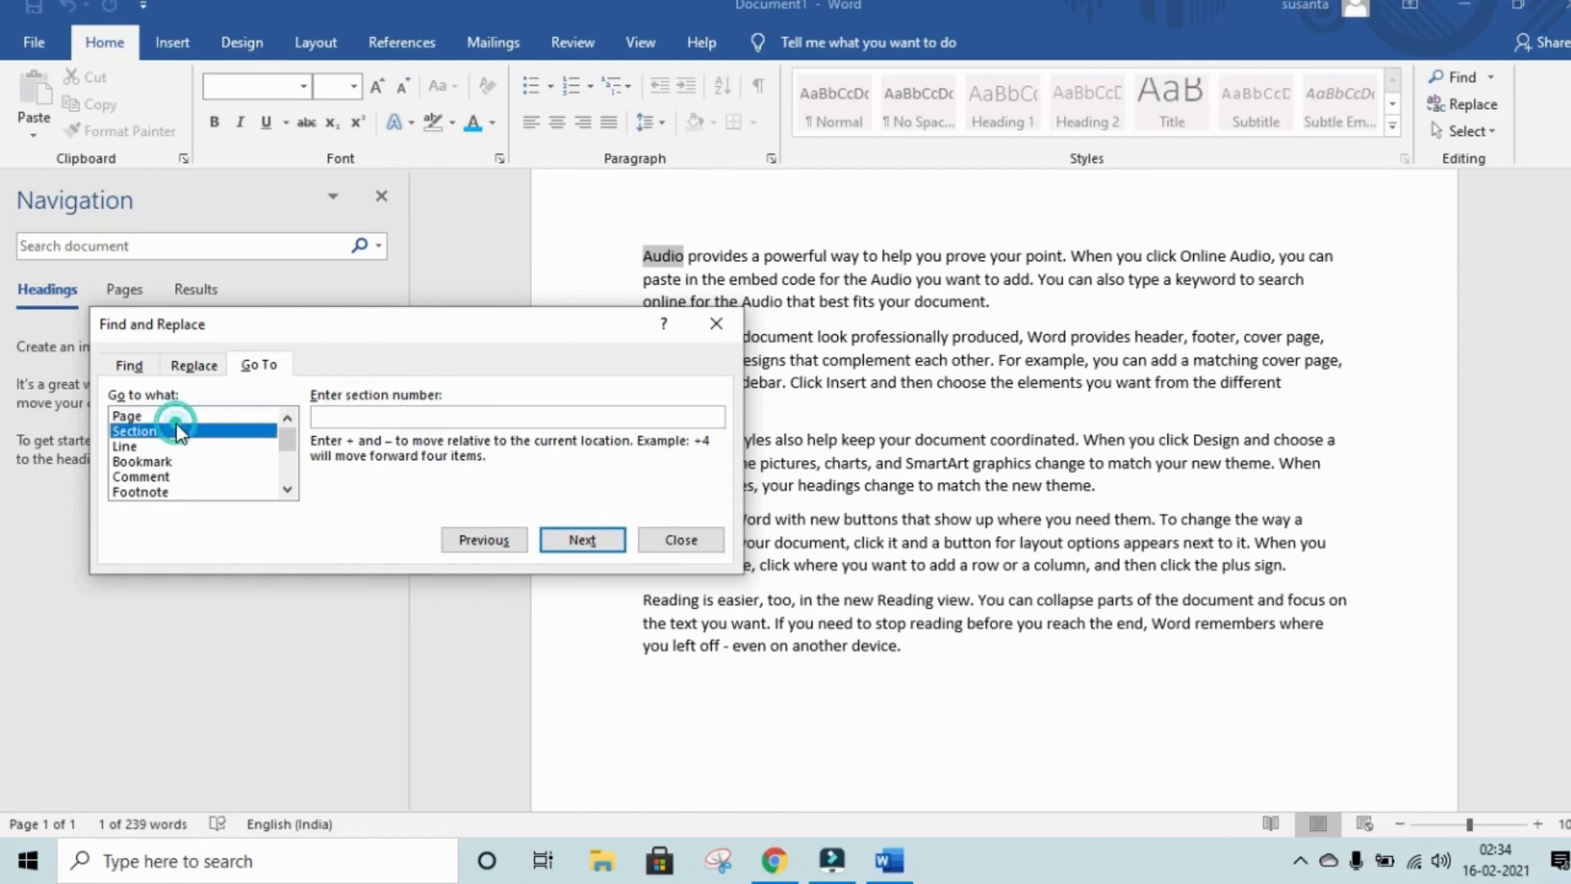
left_click(182, 447)
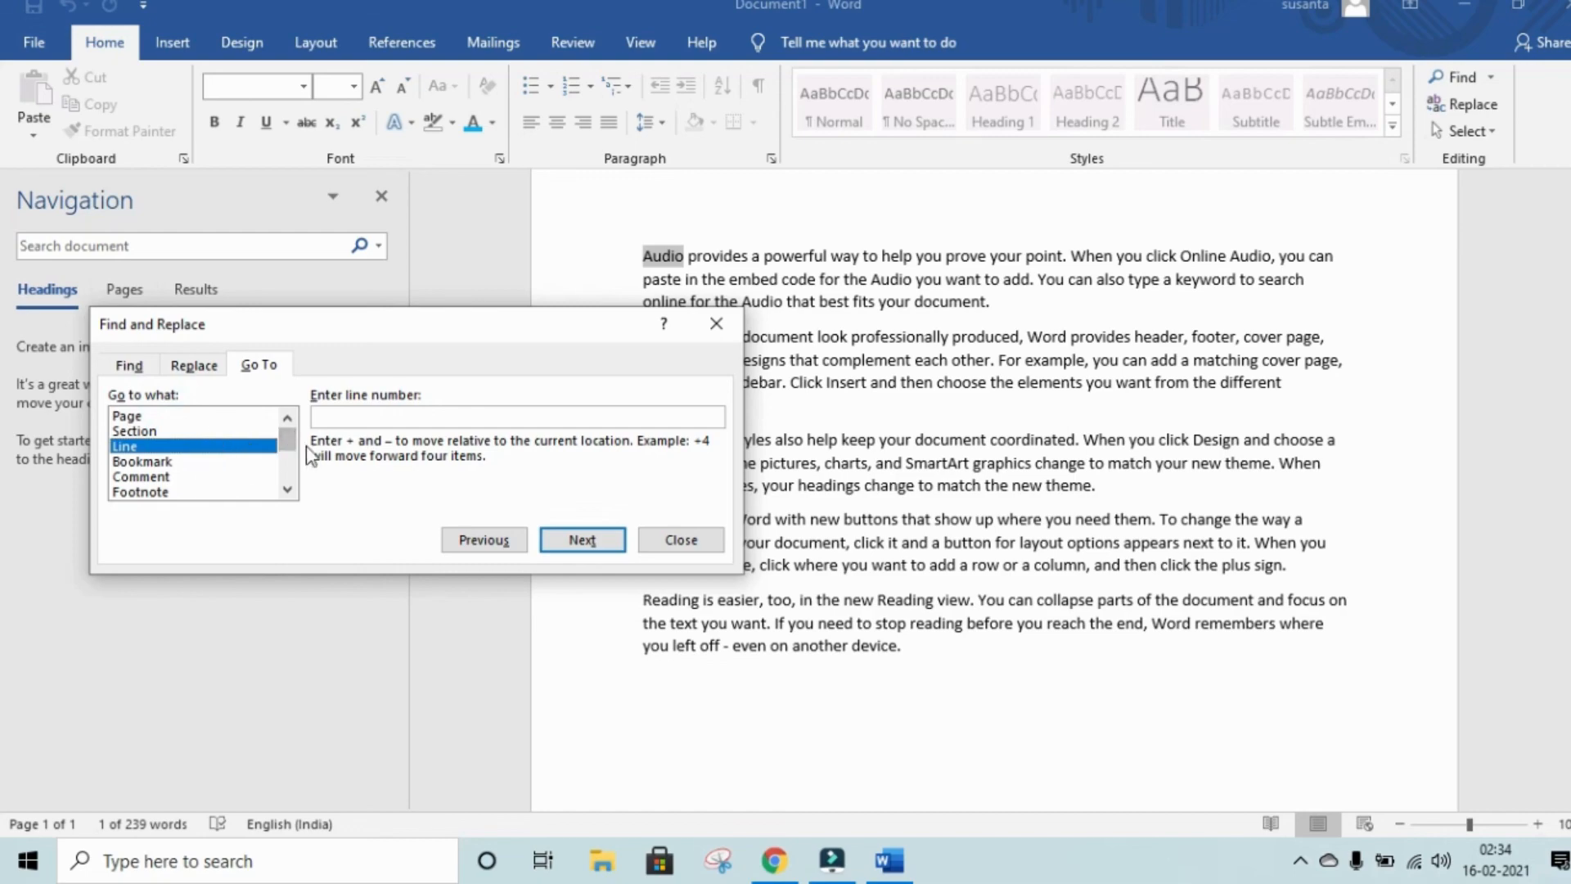
left_click(348, 414)
type("4")
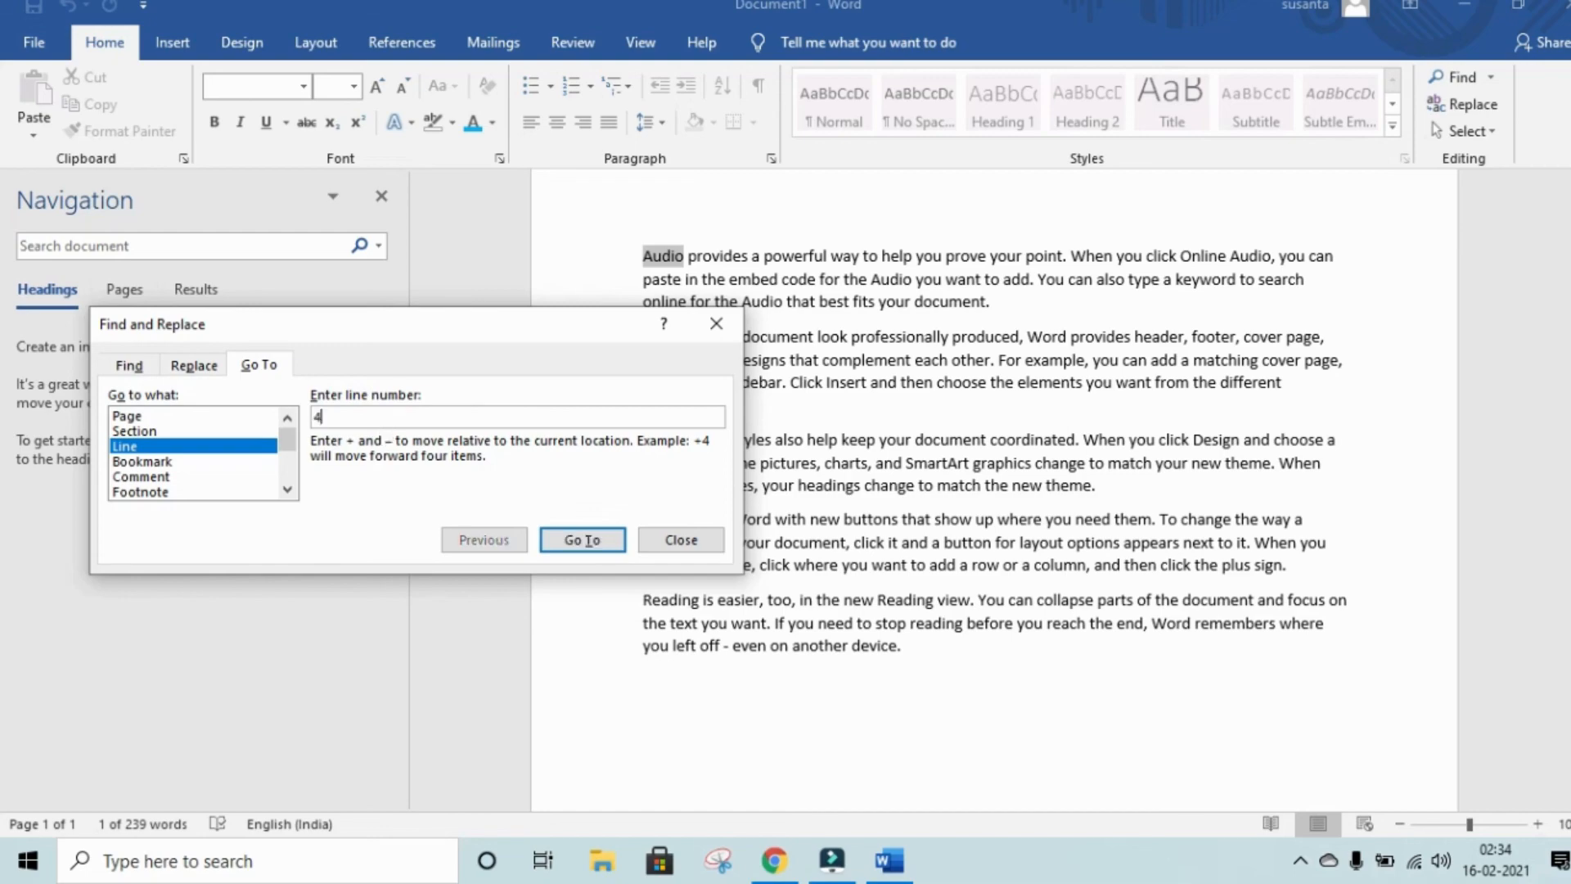
left_click(572, 538)
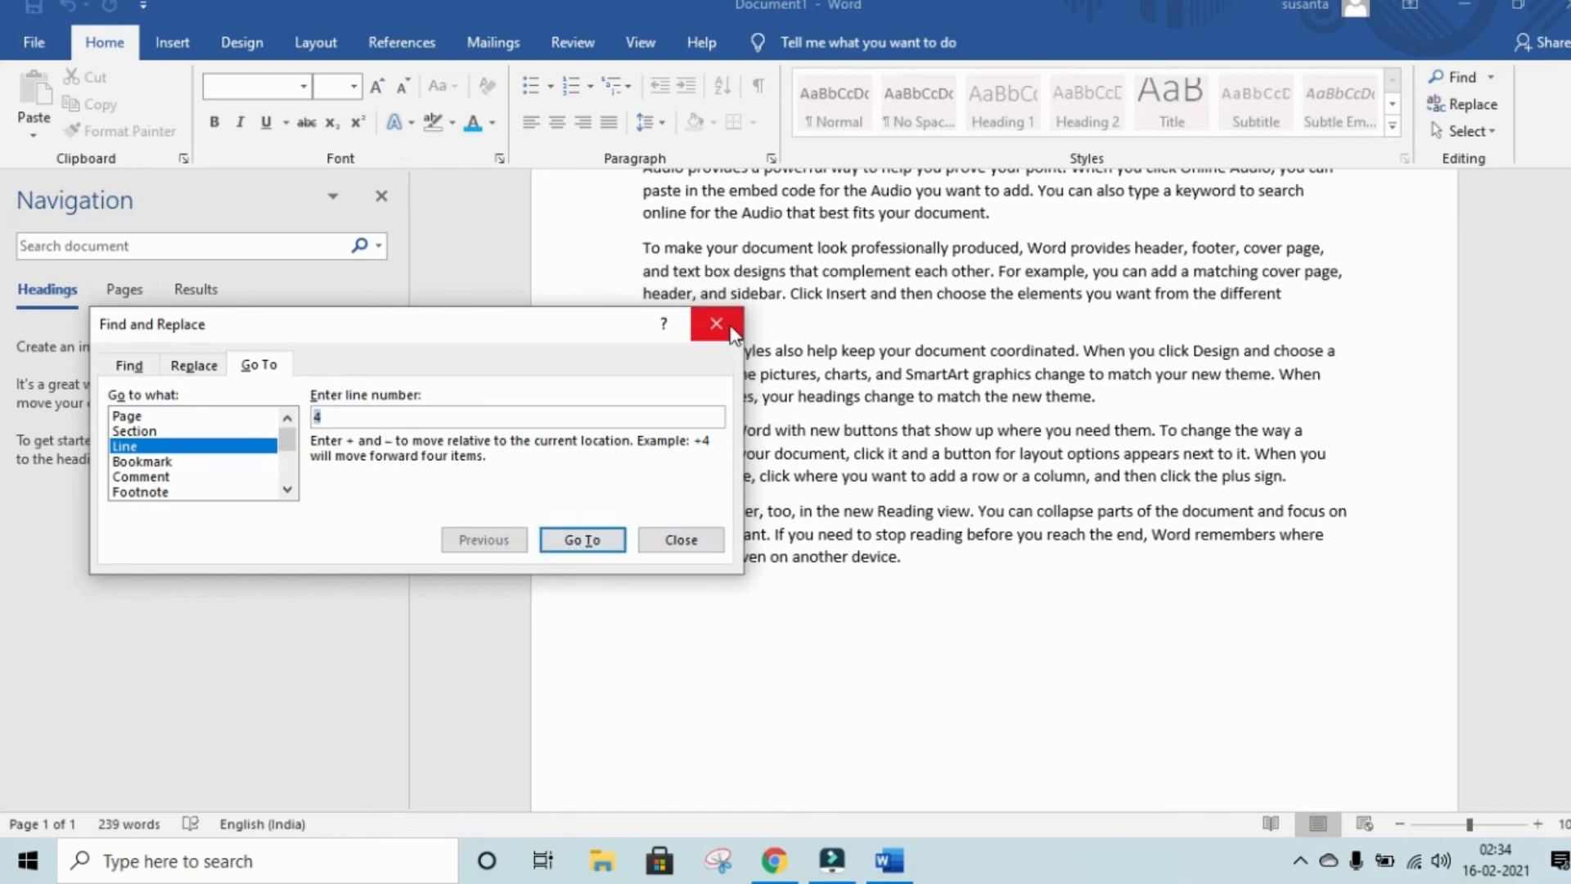
- Move Find and Replace below the document text and repeat the jump to line 4
left_click_drag(573, 334, 501, 629)
scroll(833, 426, "up", 1)
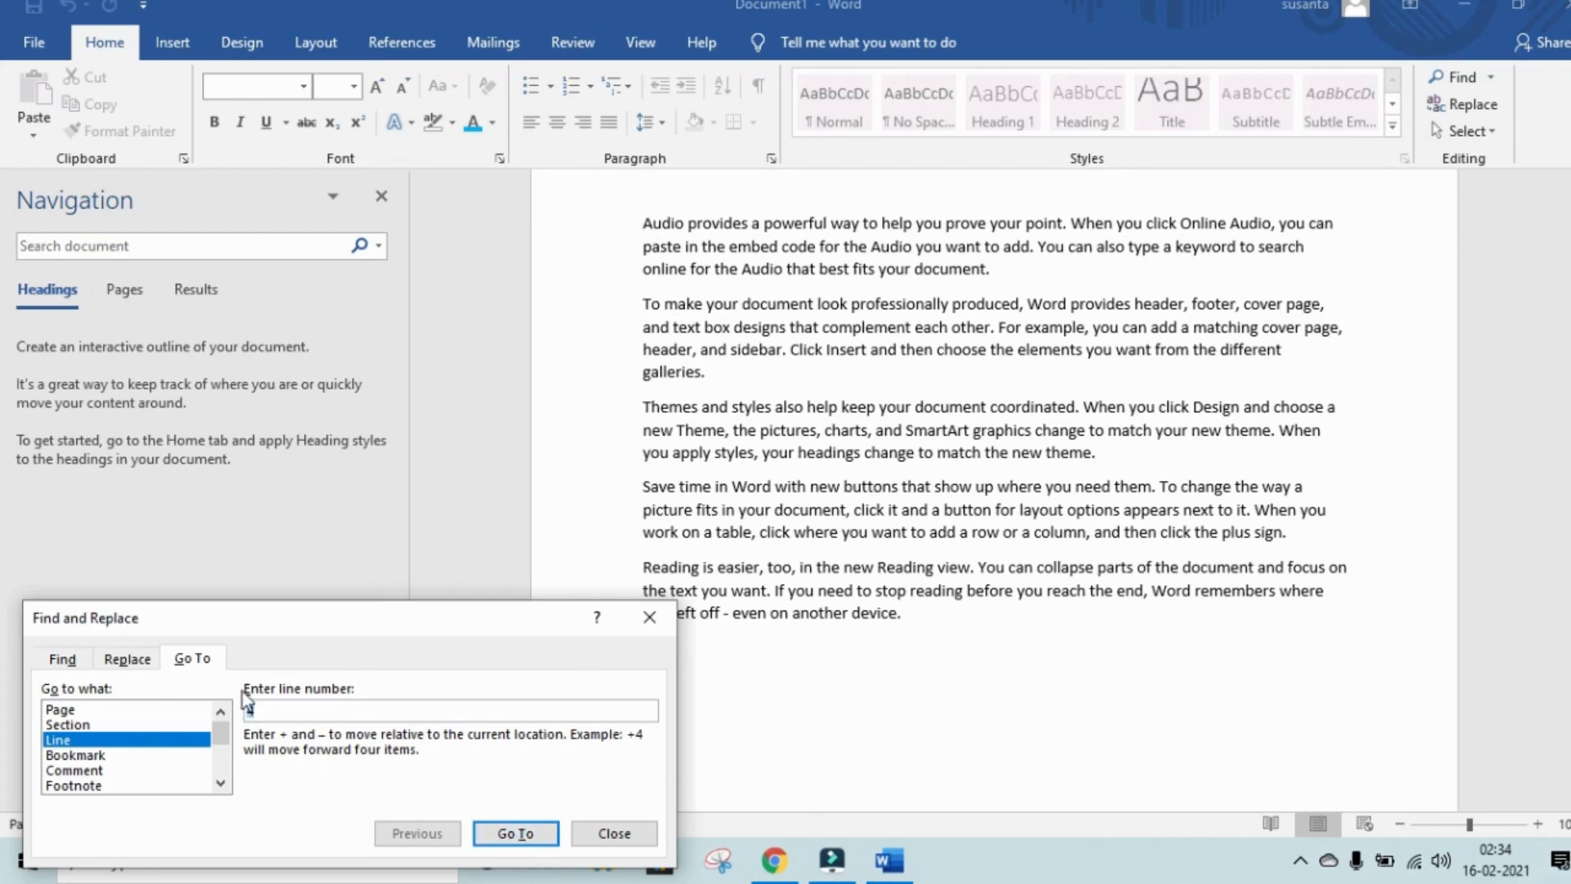
left_click(255, 709)
left_click(524, 833)
- Use Go To by page to try the next page, the previous page and page 2, and close Find and Replace
left_click(113, 740)
left_click(110, 709)
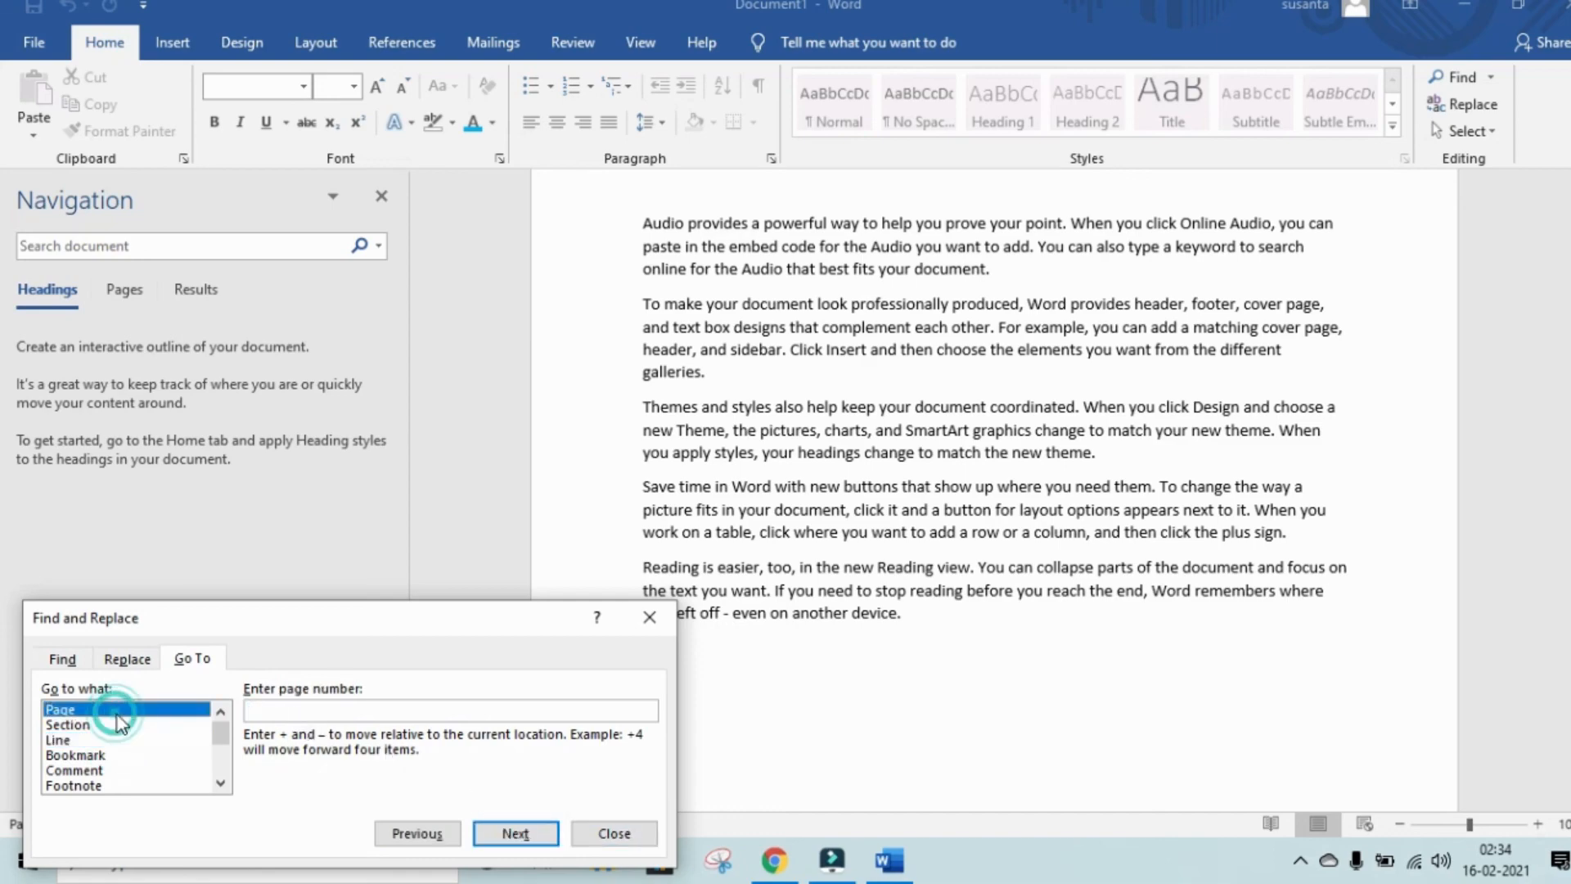
left_click(527, 834)
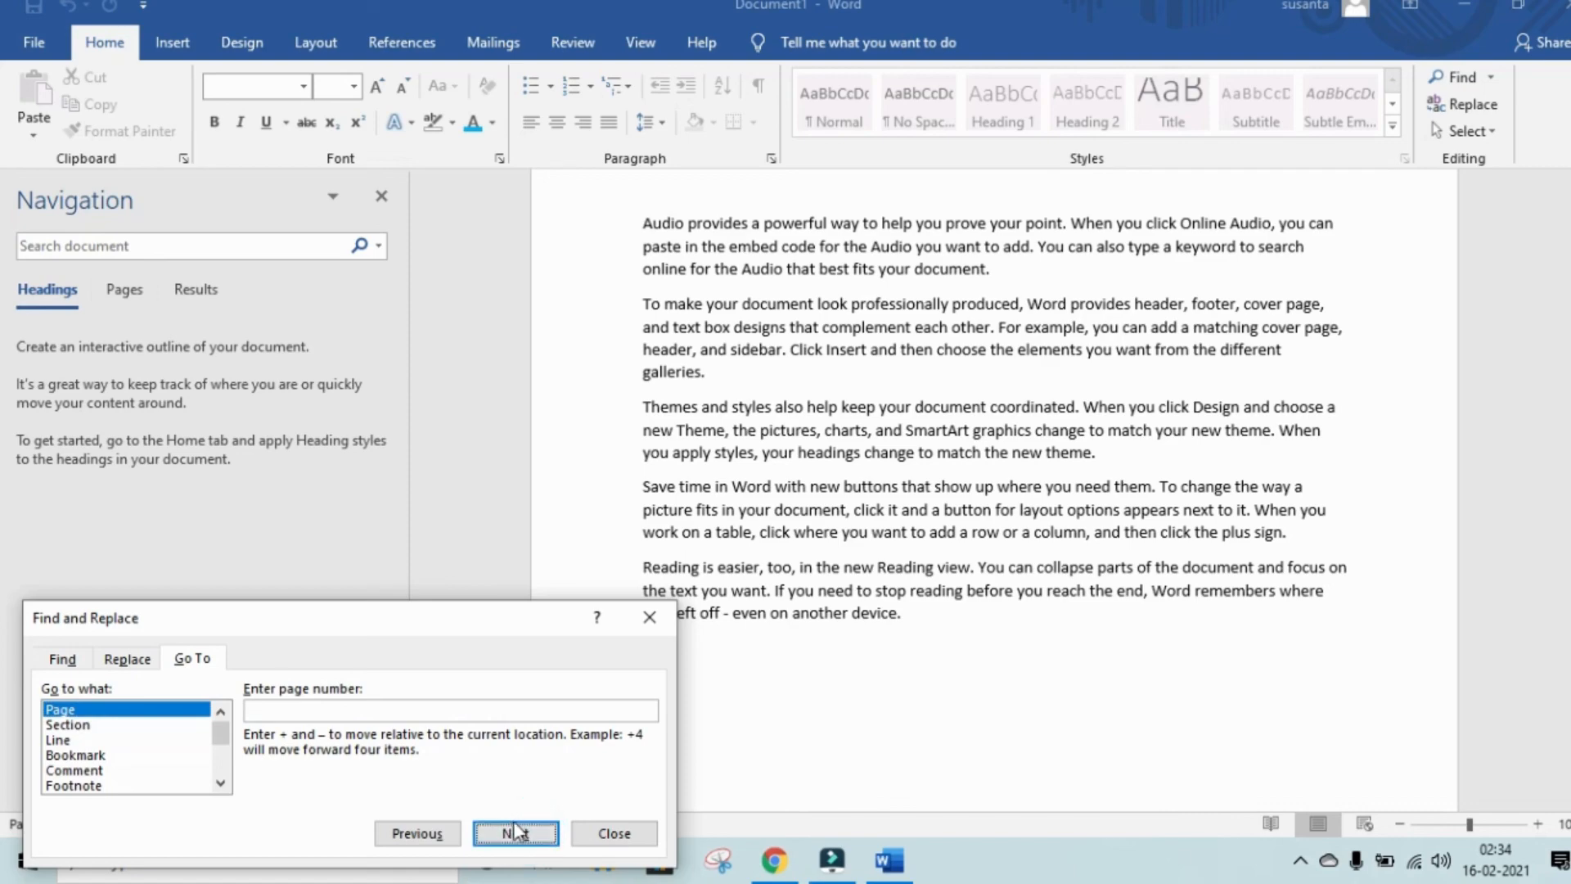
left_click(419, 834)
left_click(396, 710)
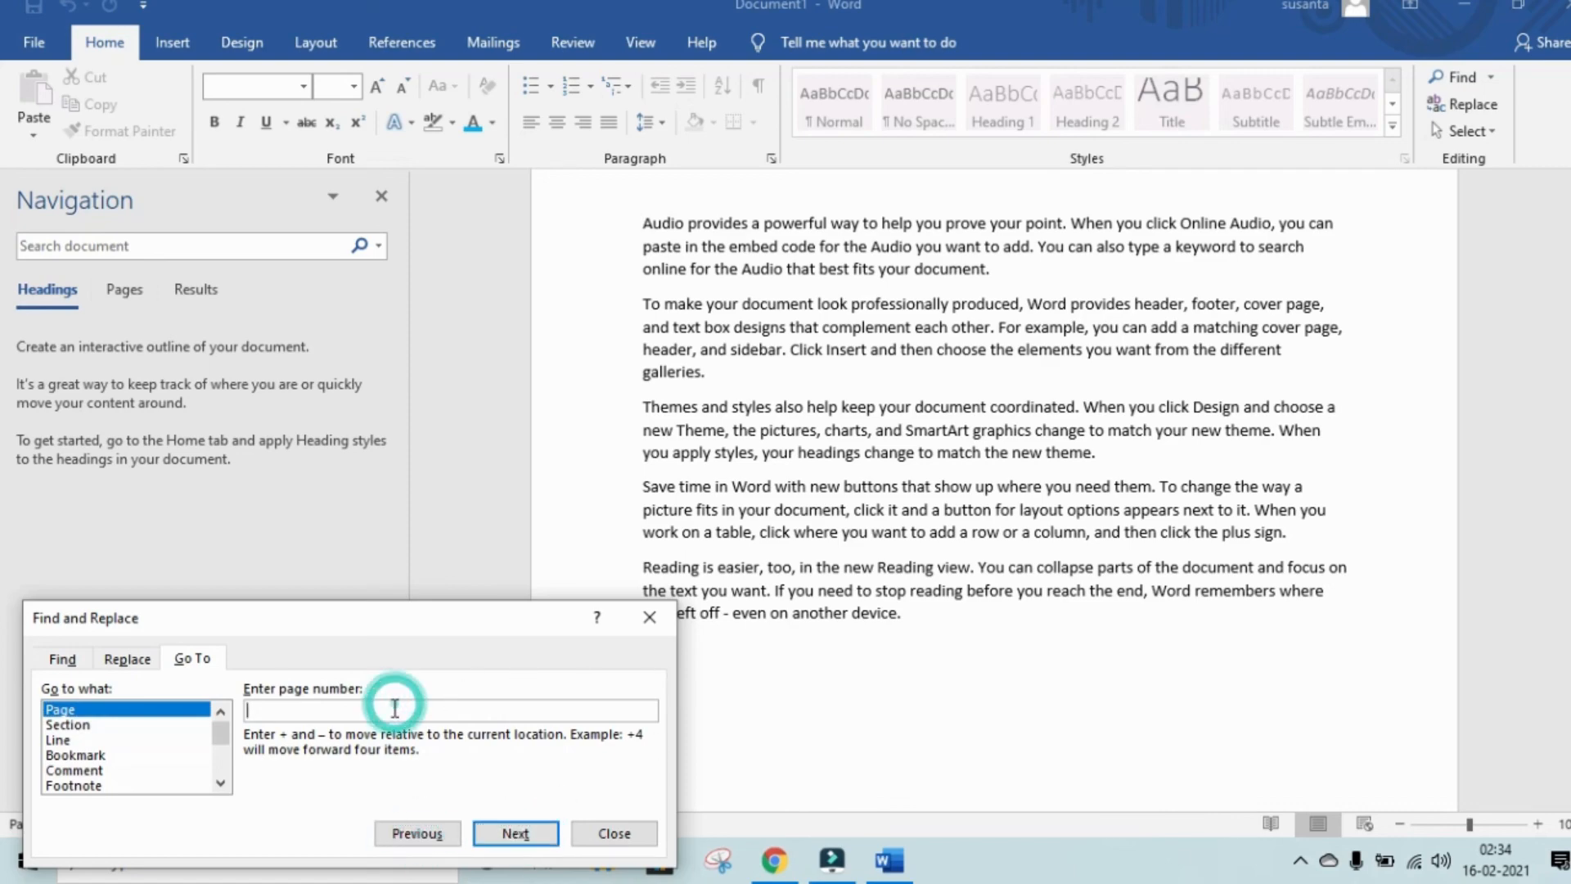
type("2")
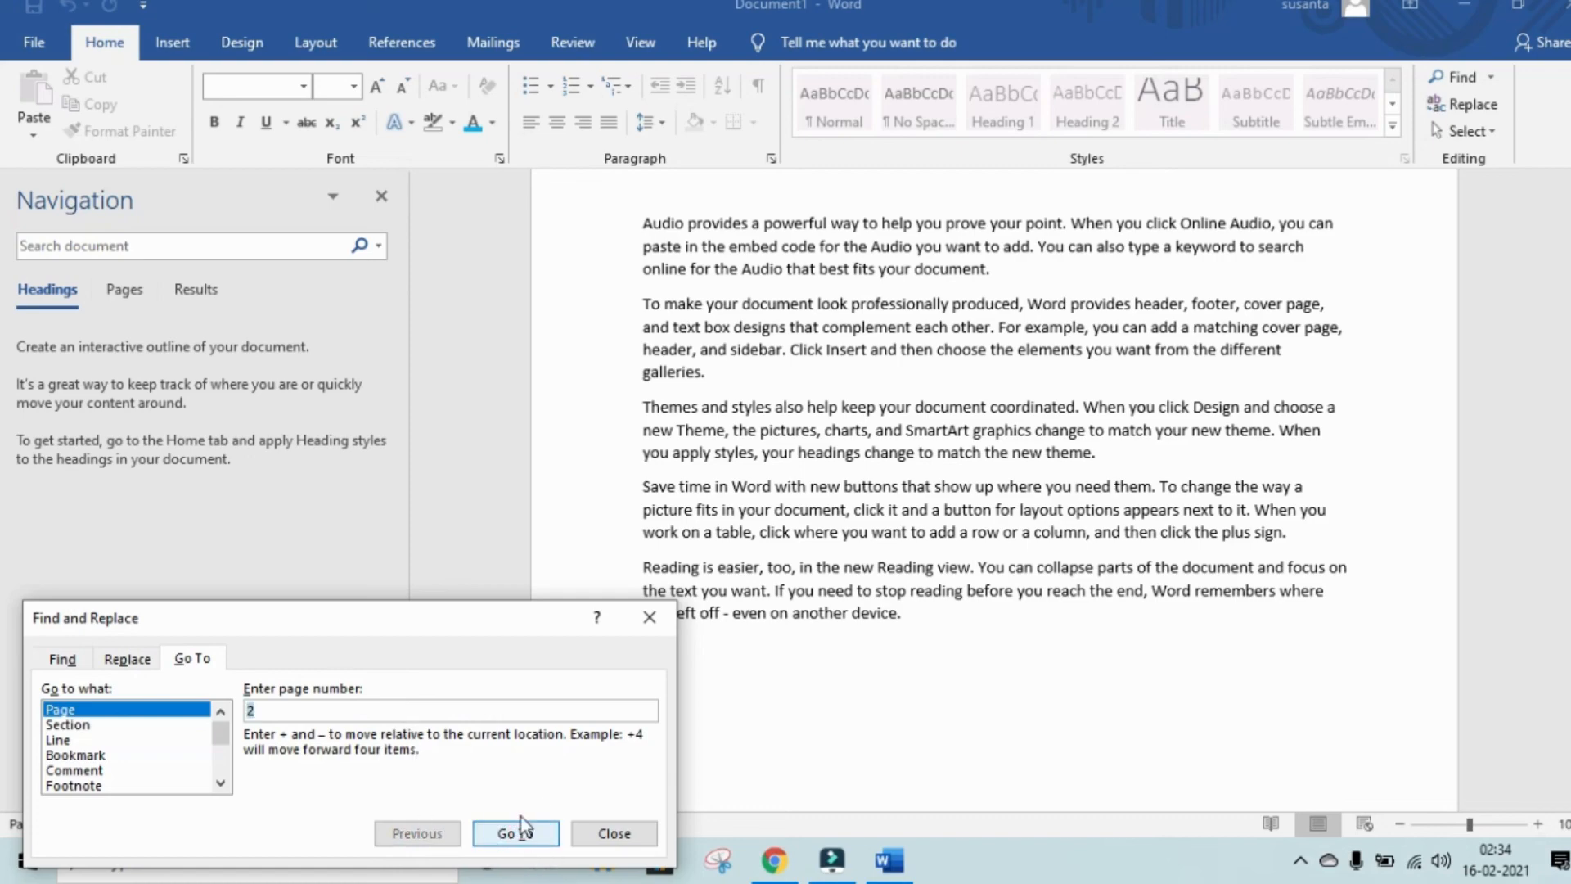
left_click(650, 611)
scroll(778, 597, "up", 2)
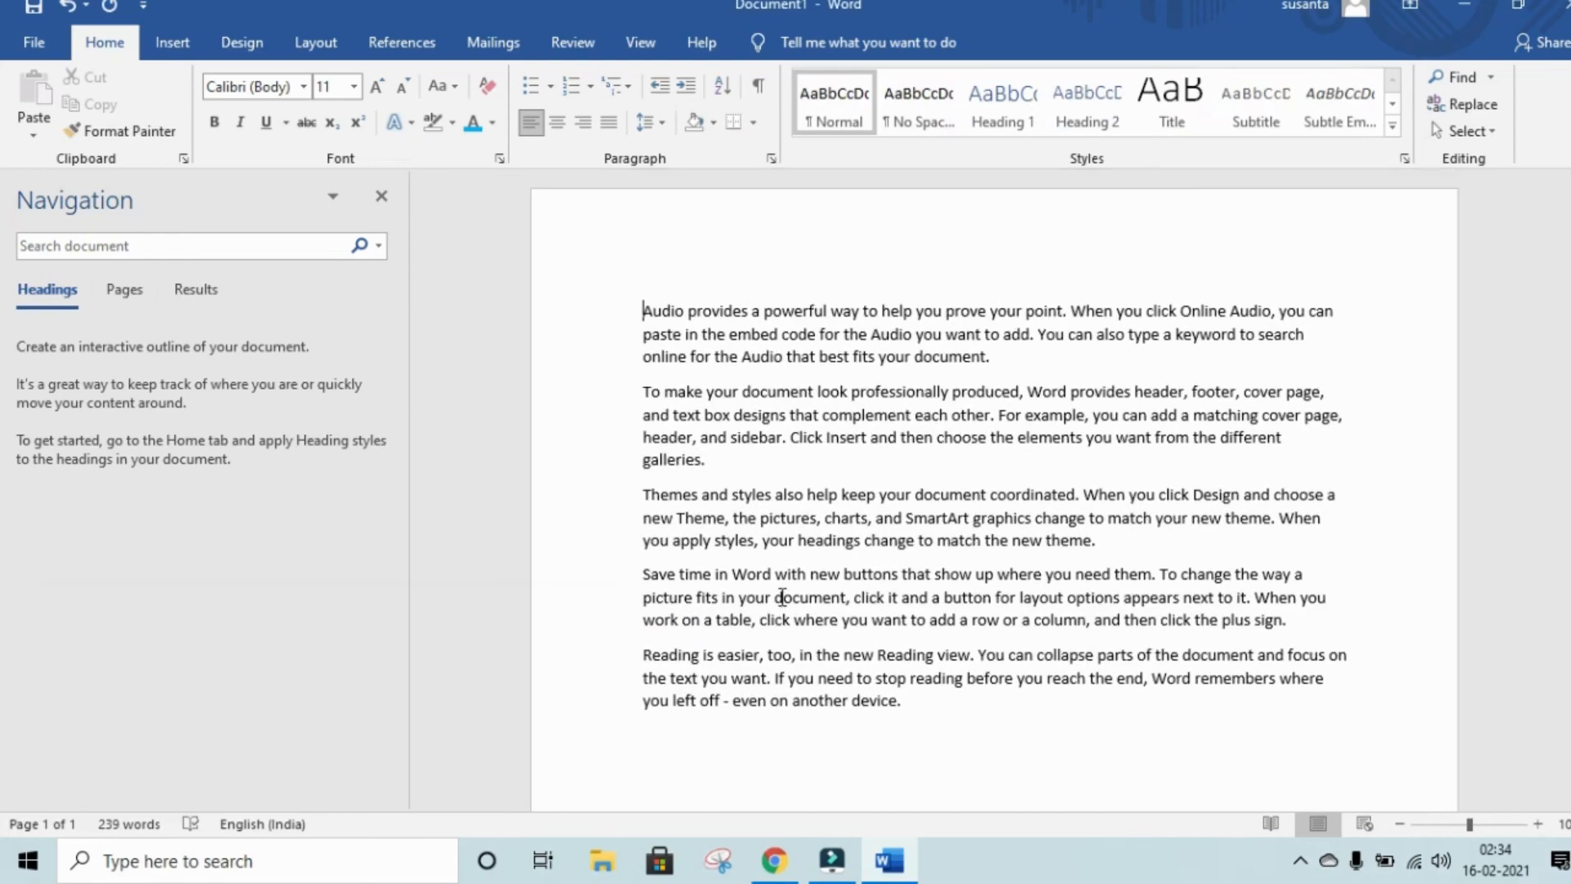
scroll(784, 596, "down", 3)
scroll(777, 595, "up", 3)
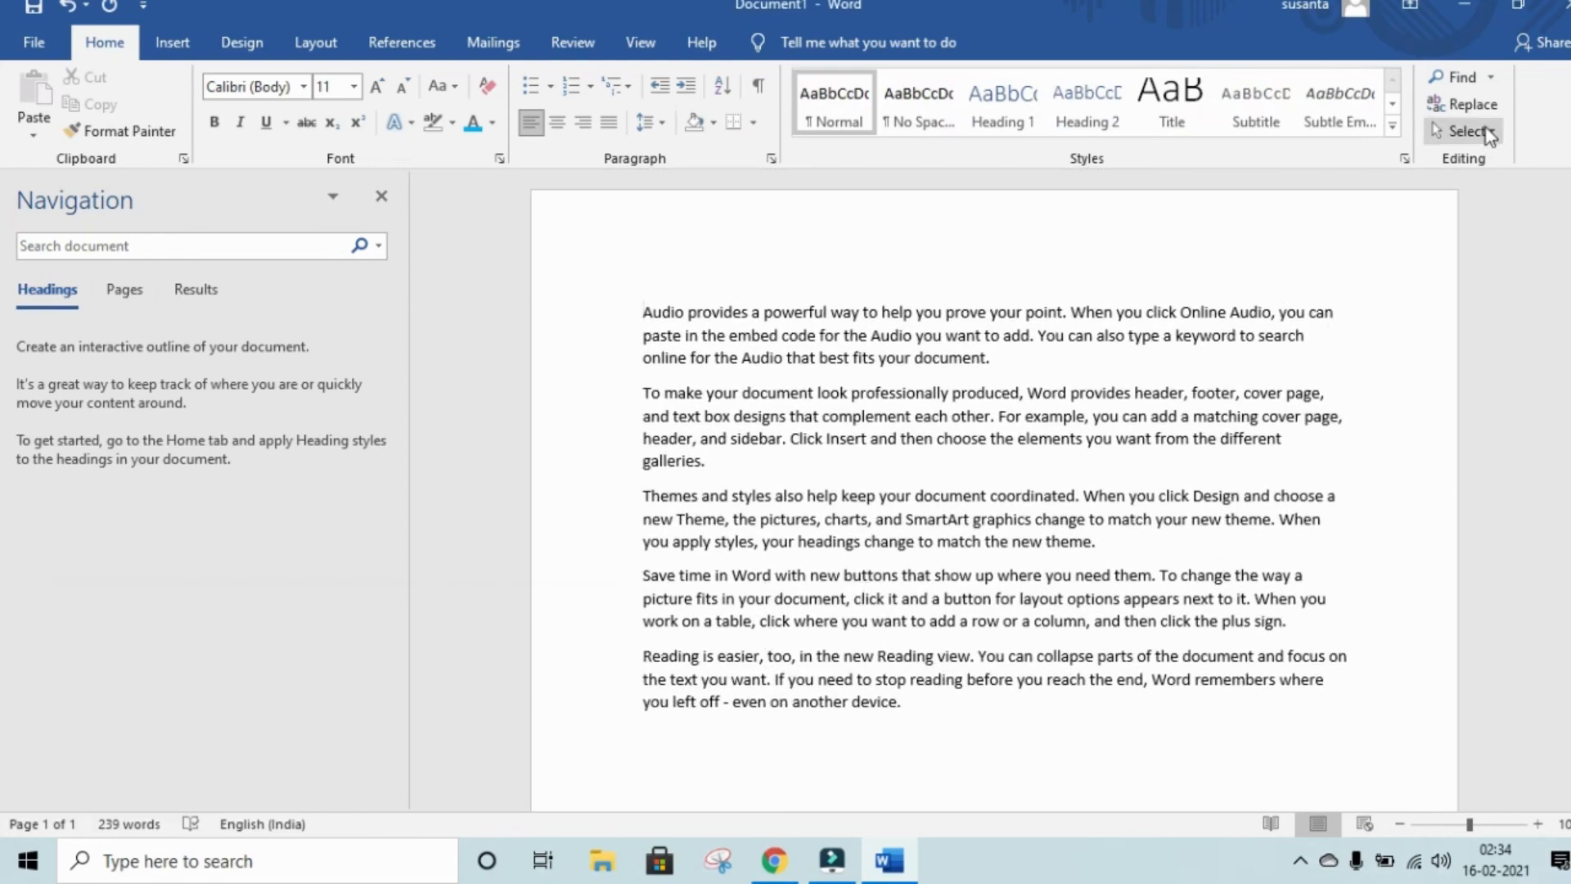
- Reopen Find and Replace and use Go To to jump to page 2
left_click(1464, 103)
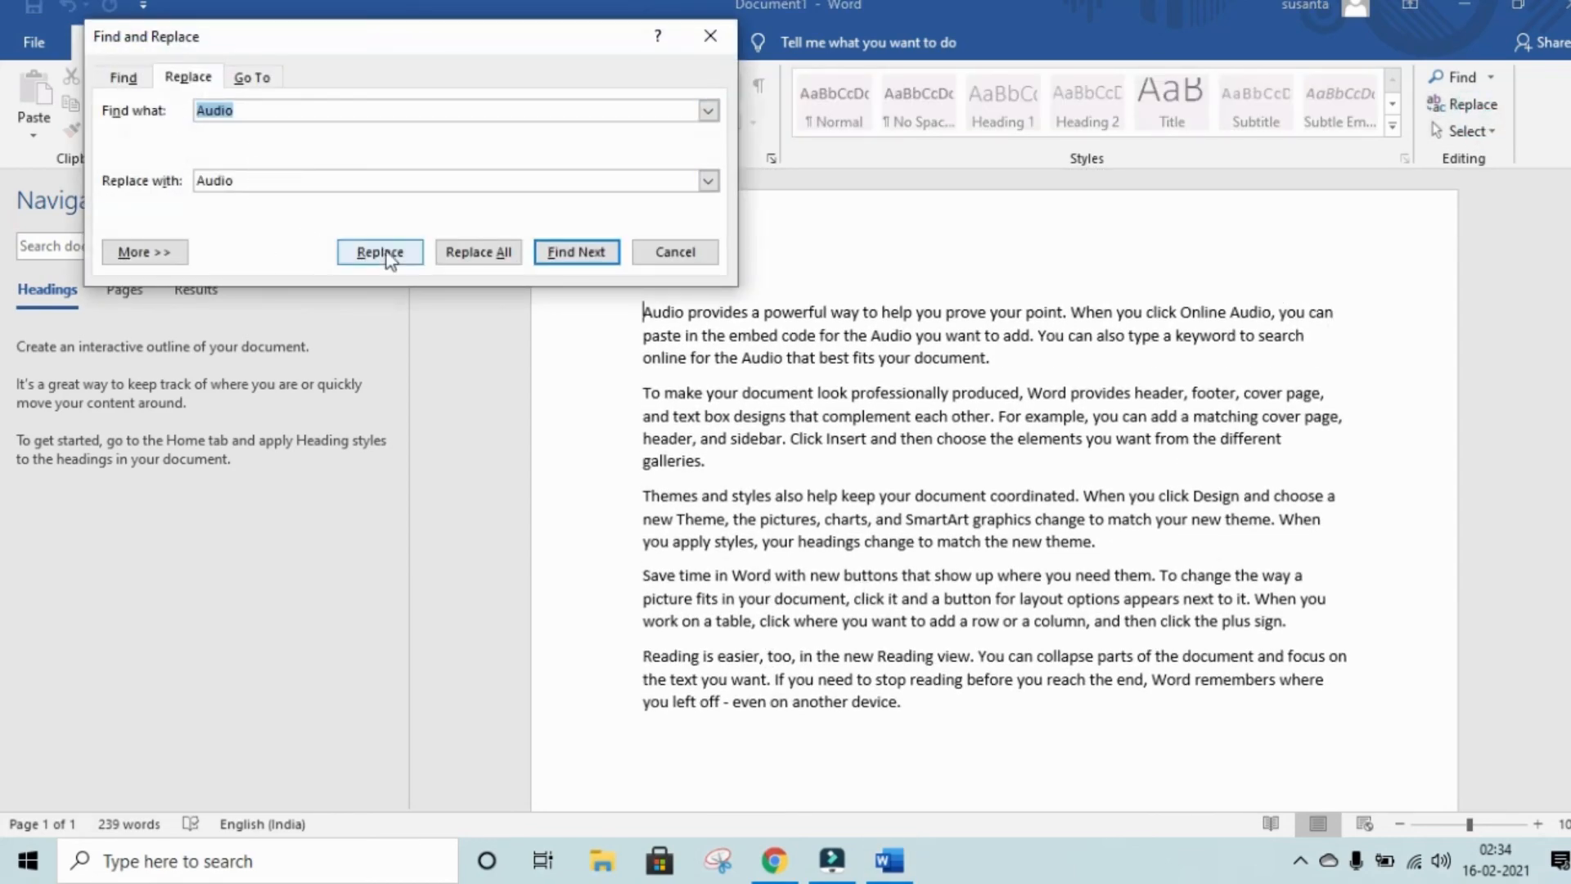
left_click(257, 80)
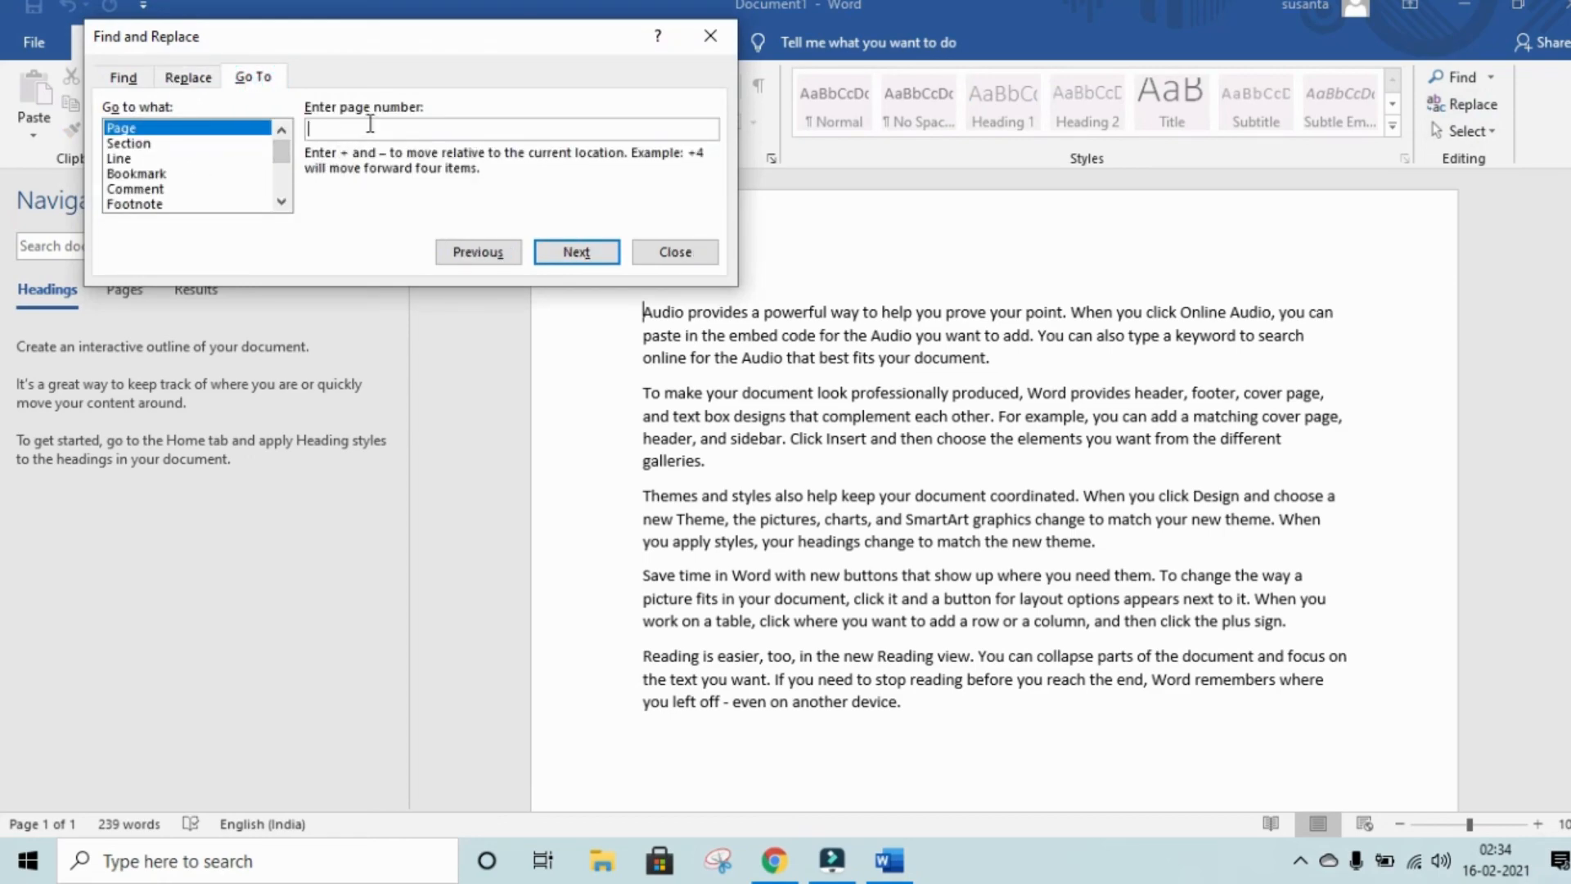
type("2")
left_click(577, 254)
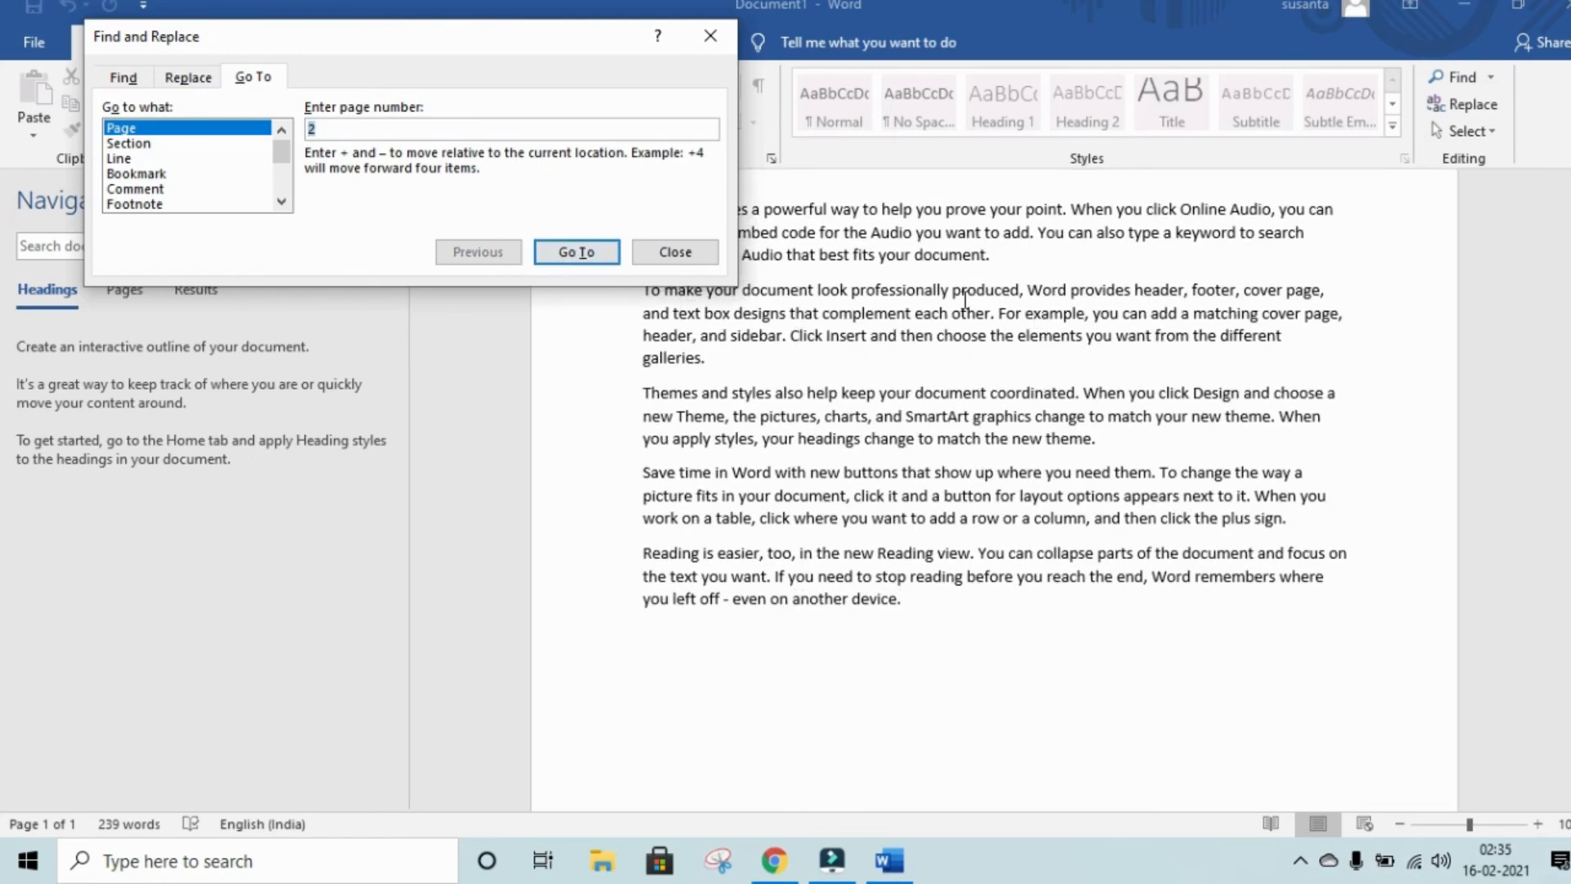
- Use Go To to jump to line 5 of the document
left_click(123, 158)
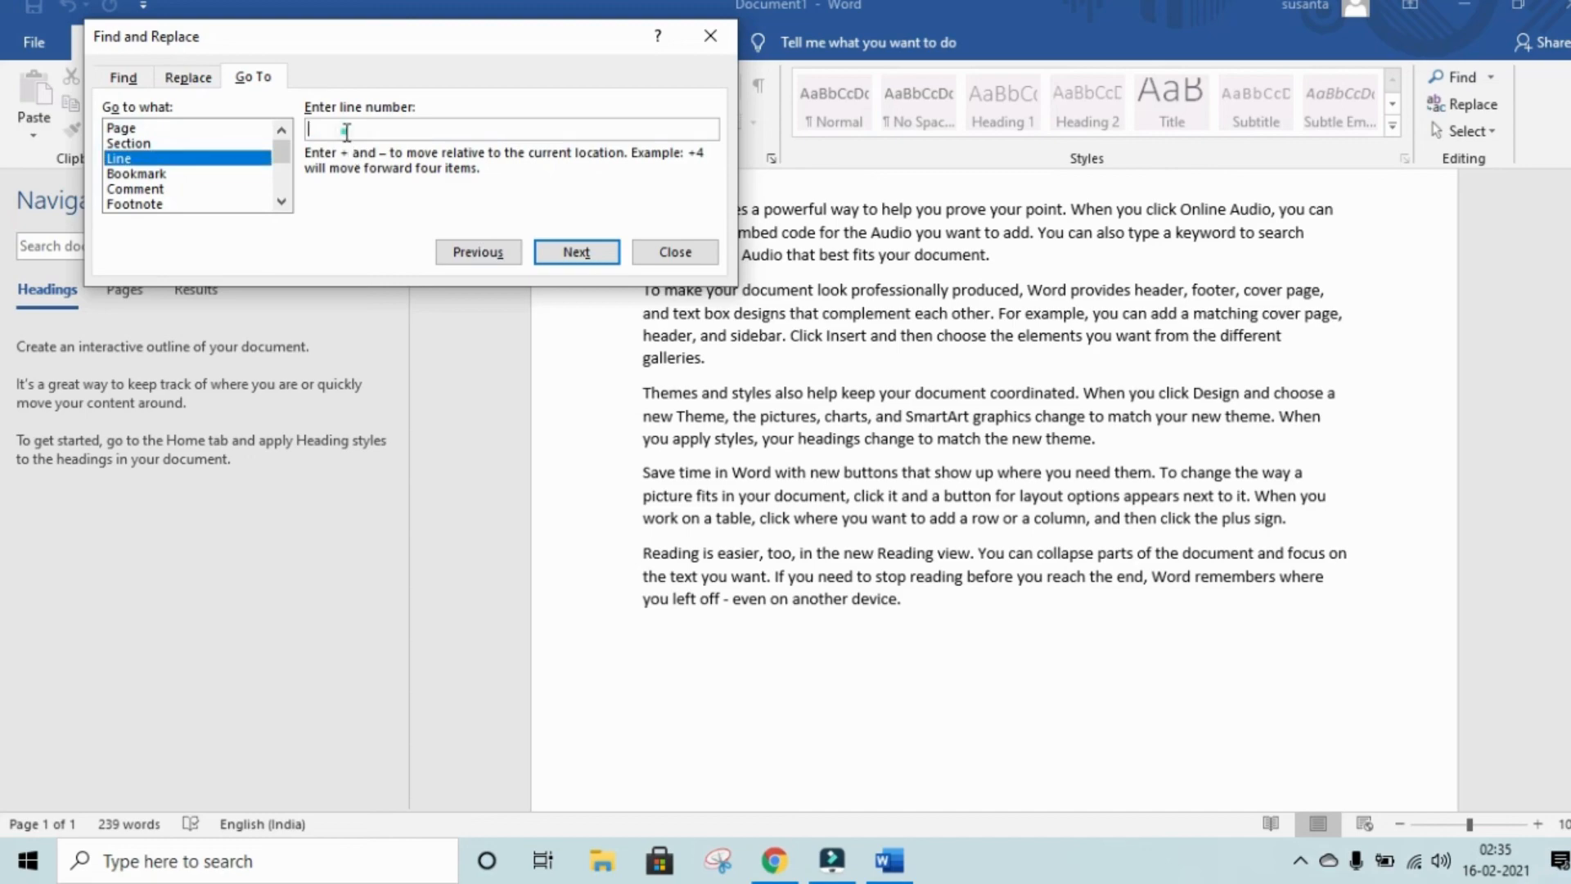
type("5")
left_click(577, 252)
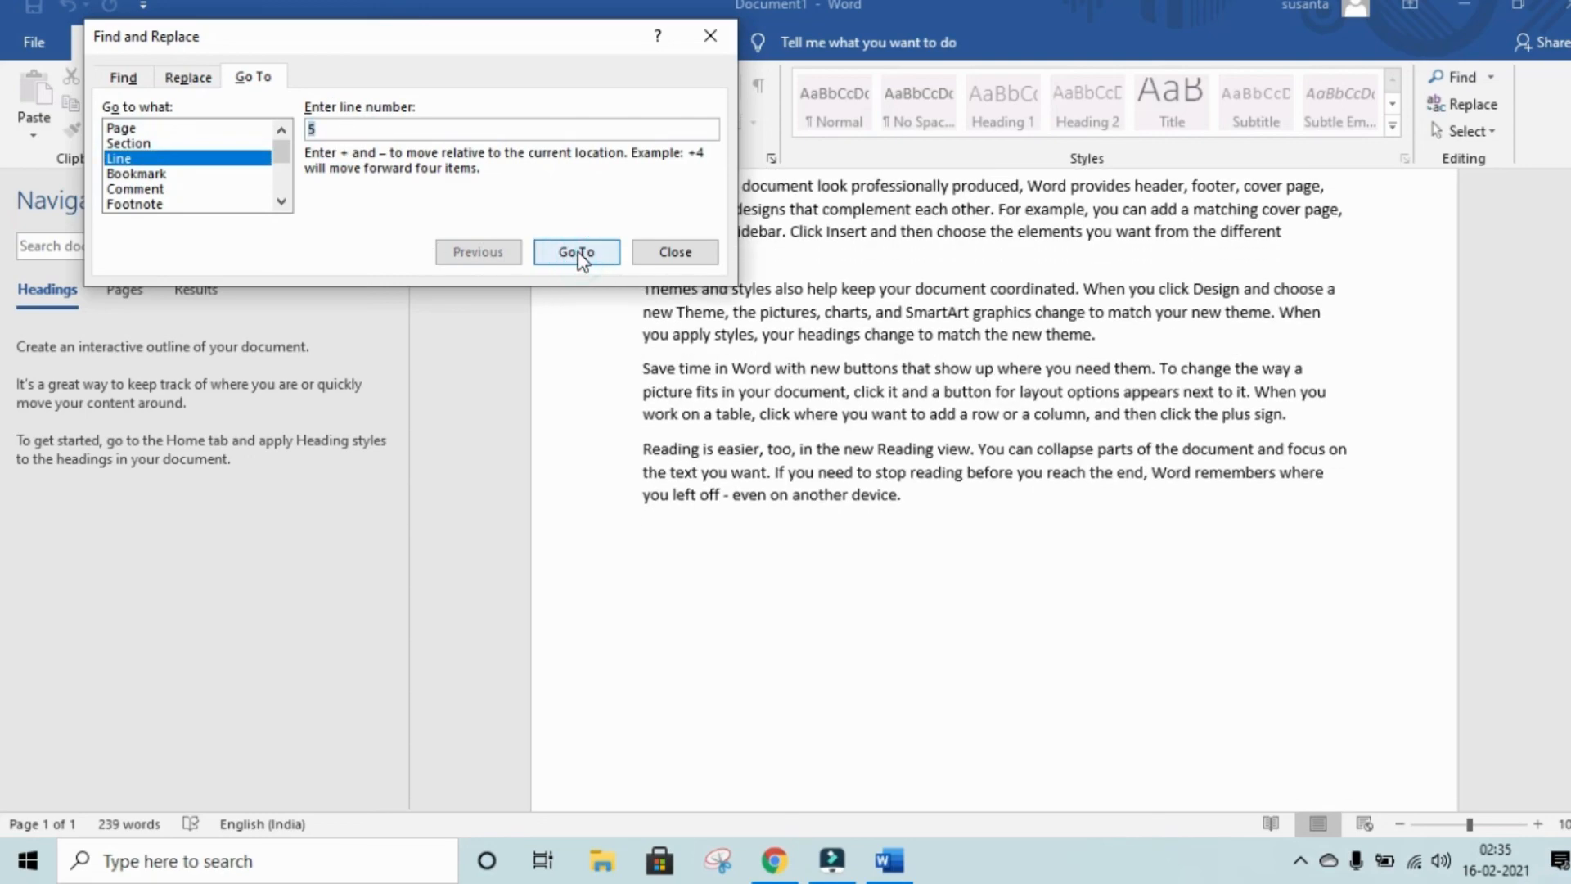
- Move Find and Replace aside, look through the remaining Go To target types, repeat the jump to line 5, and close it
left_click_drag(556, 56, 410, 250)
scroll(881, 235, "up", 2)
scroll(882, 235, "down", 2)
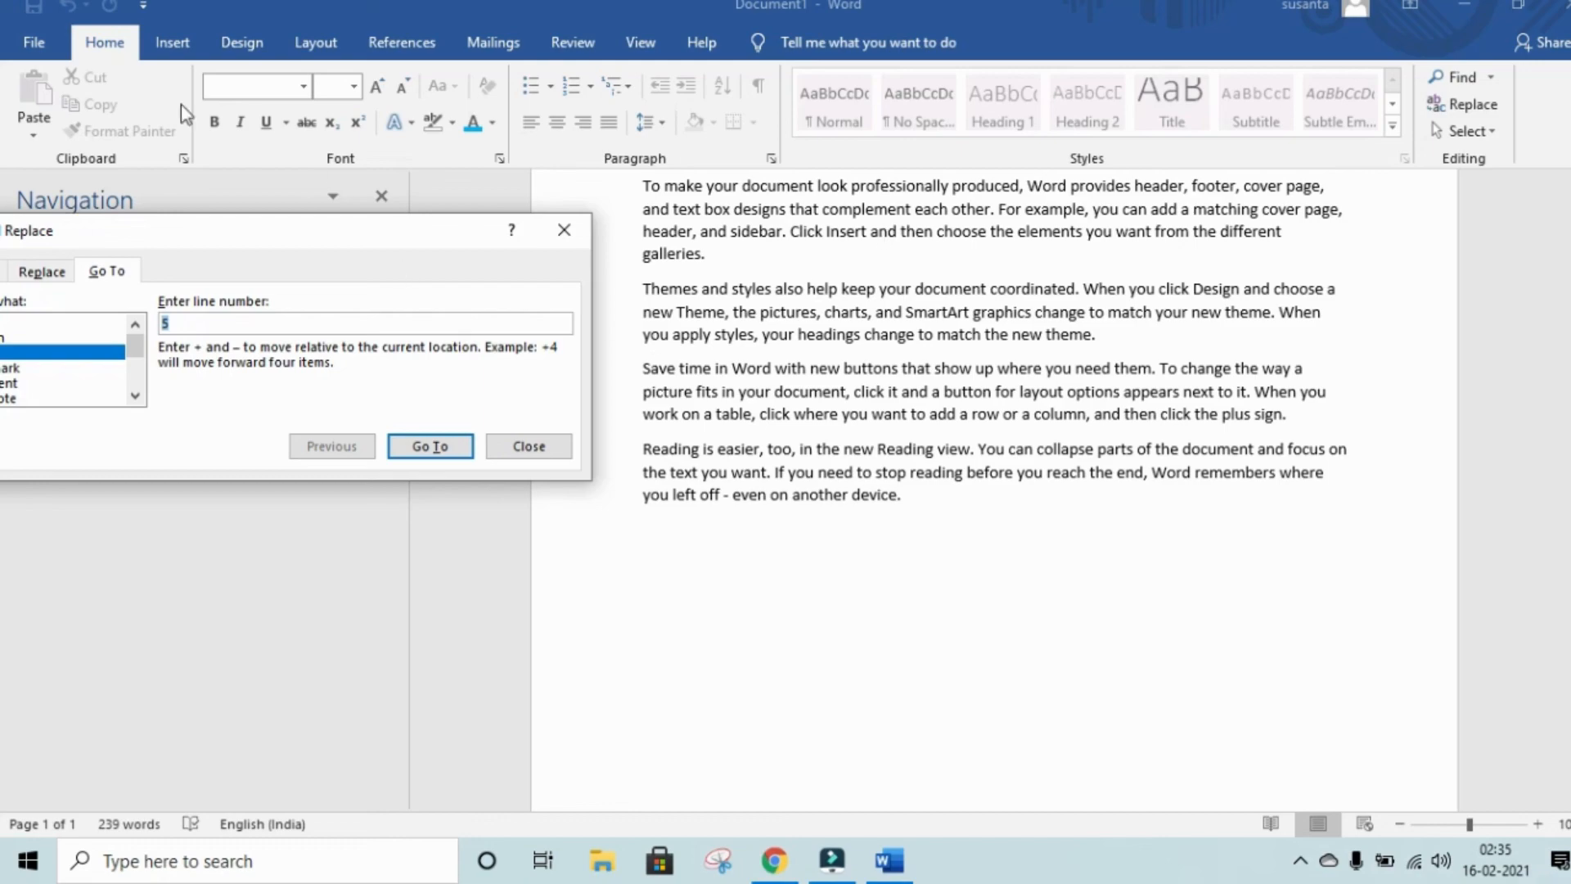
left_click_drag(143, 237, 297, 302)
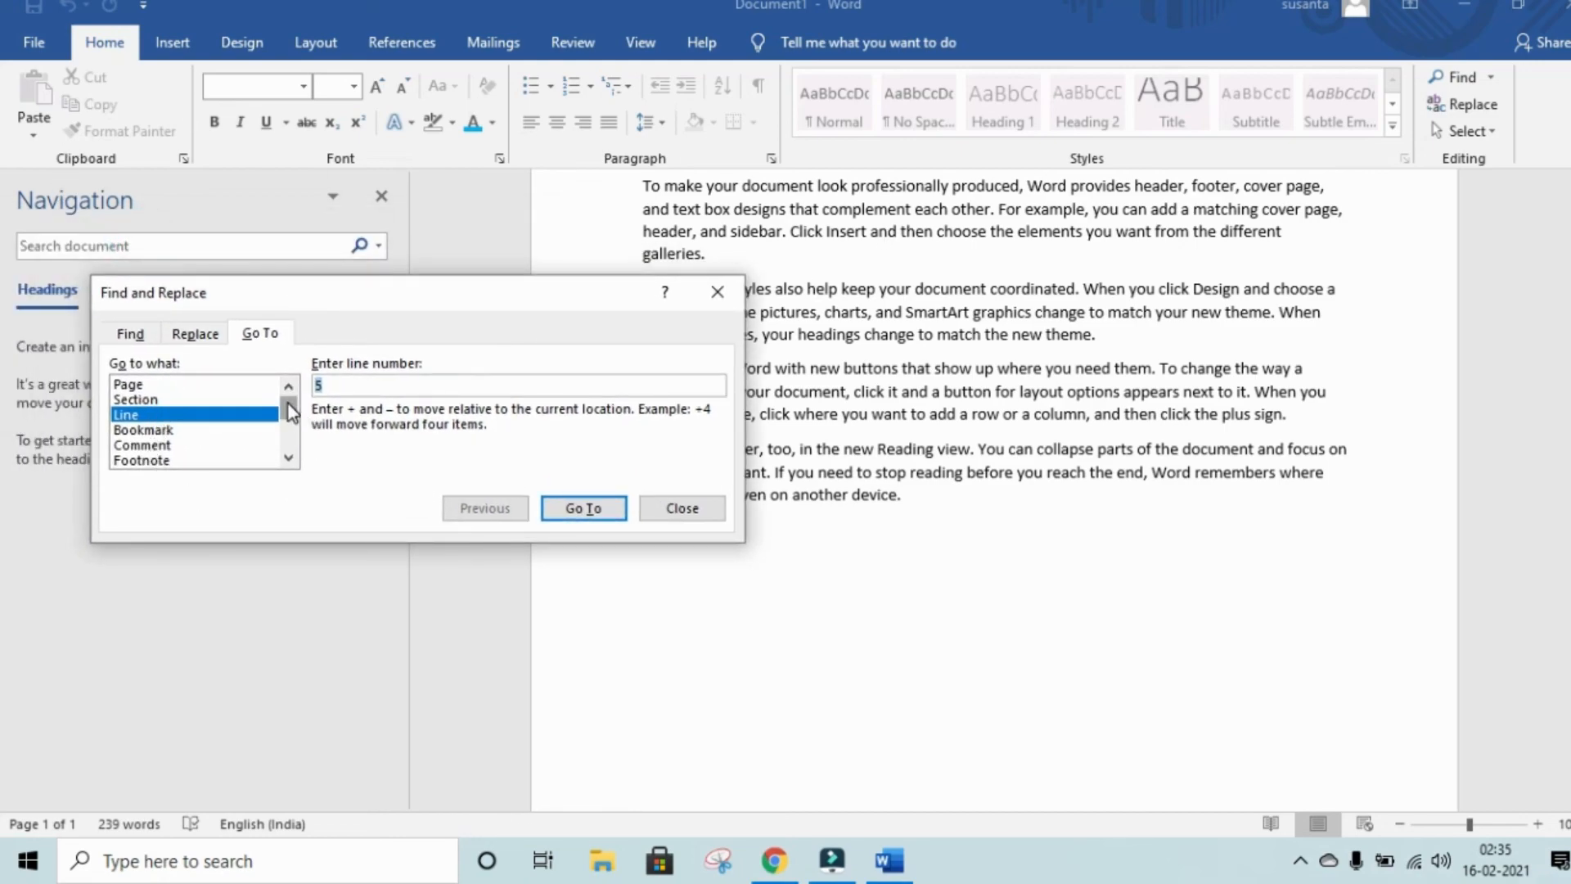
left_click_drag(291, 411, 293, 444)
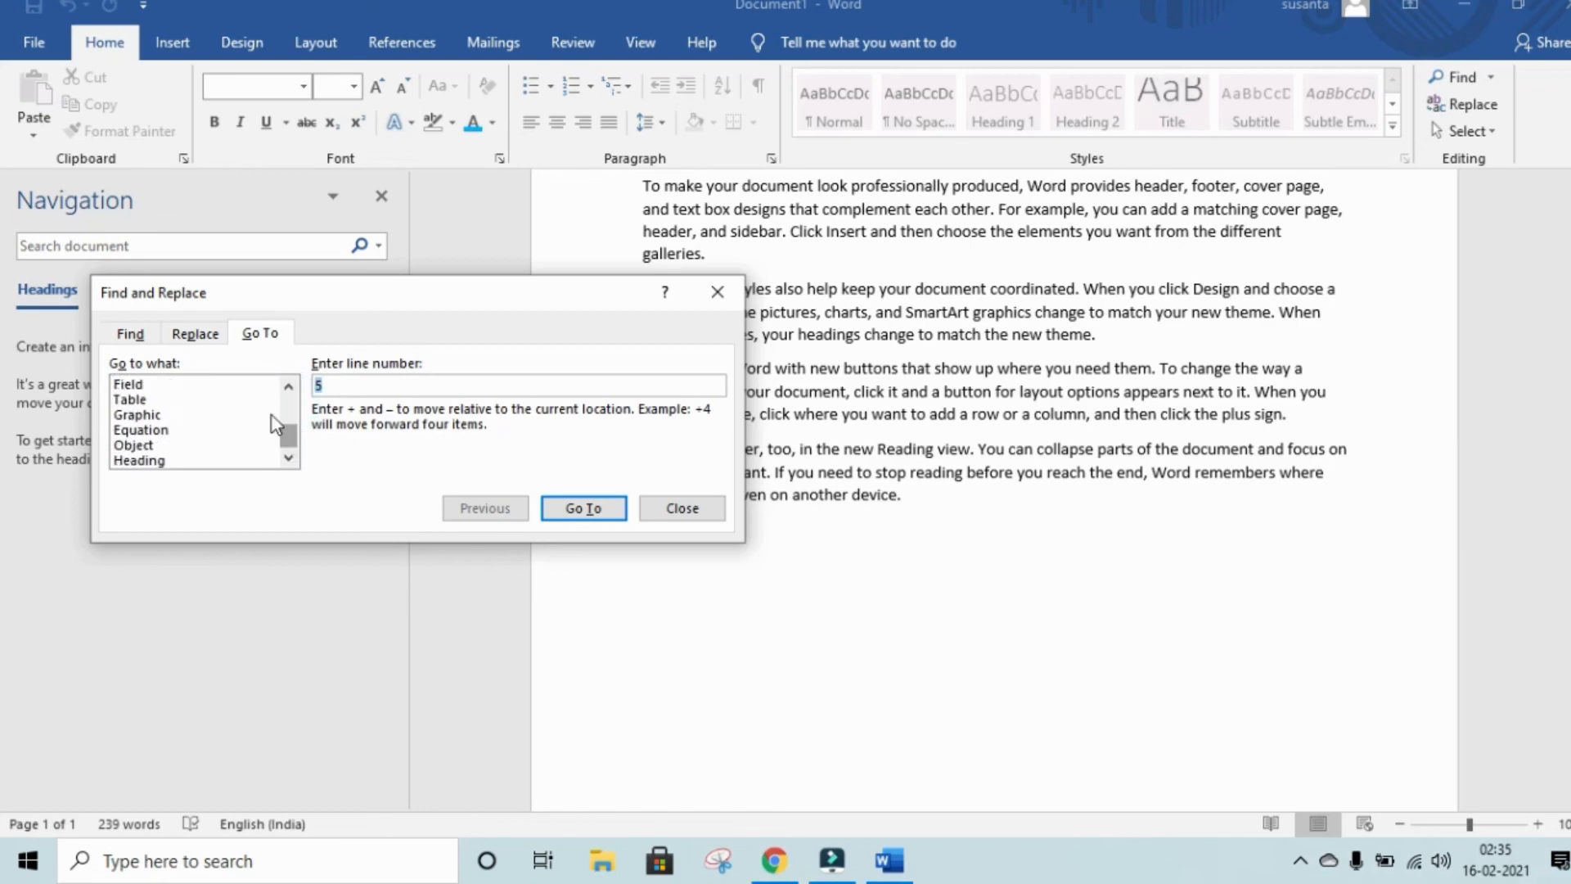
left_click(582, 510)
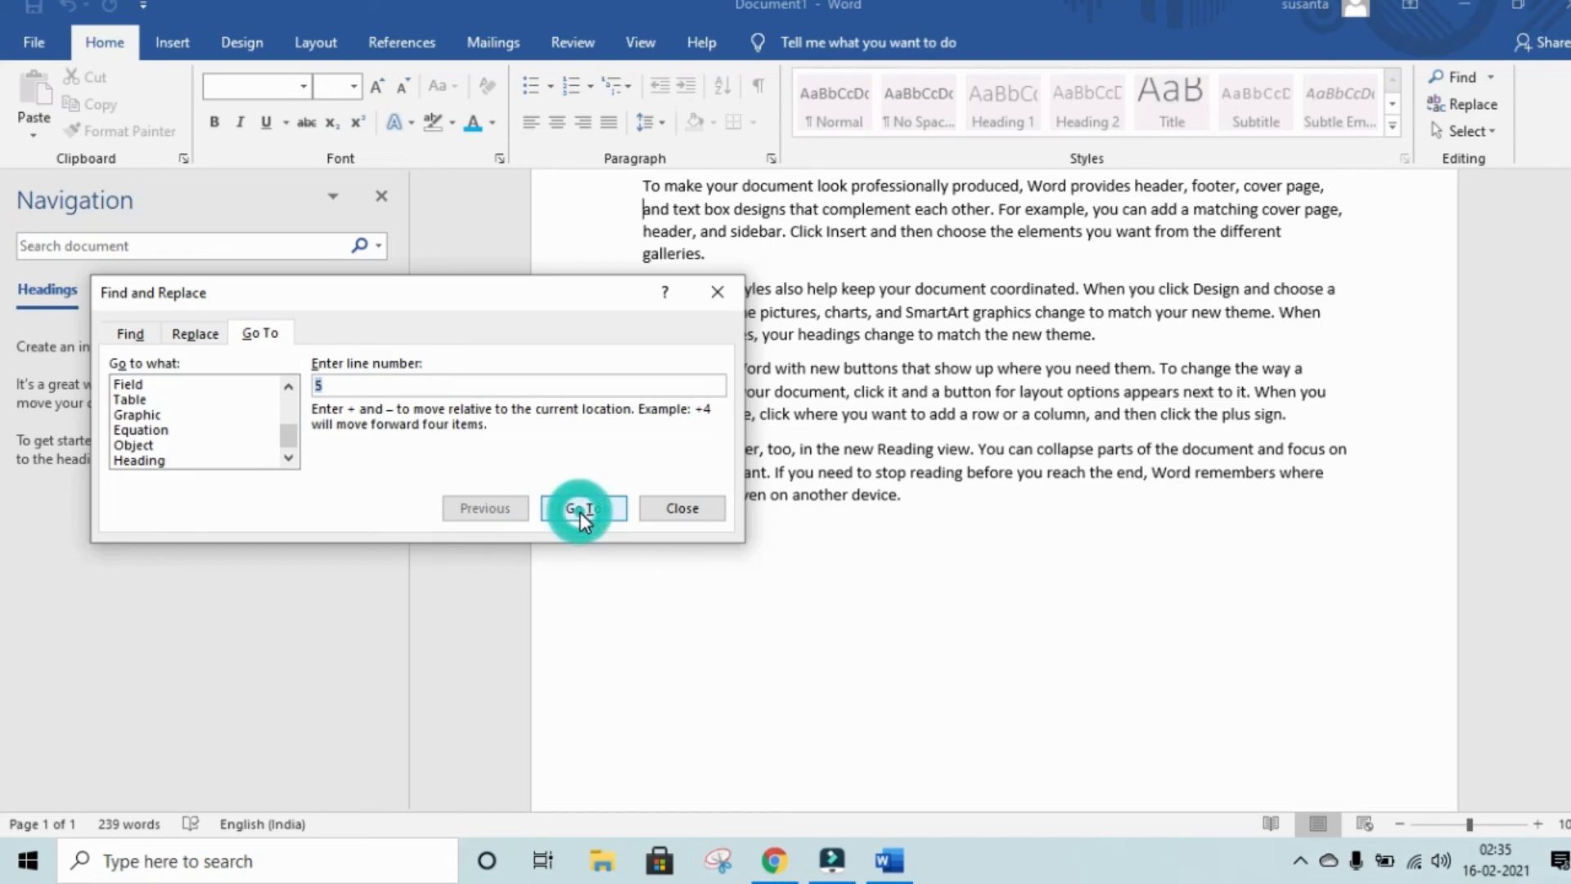
left_click(694, 514)
scroll(832, 488, "up", 3)
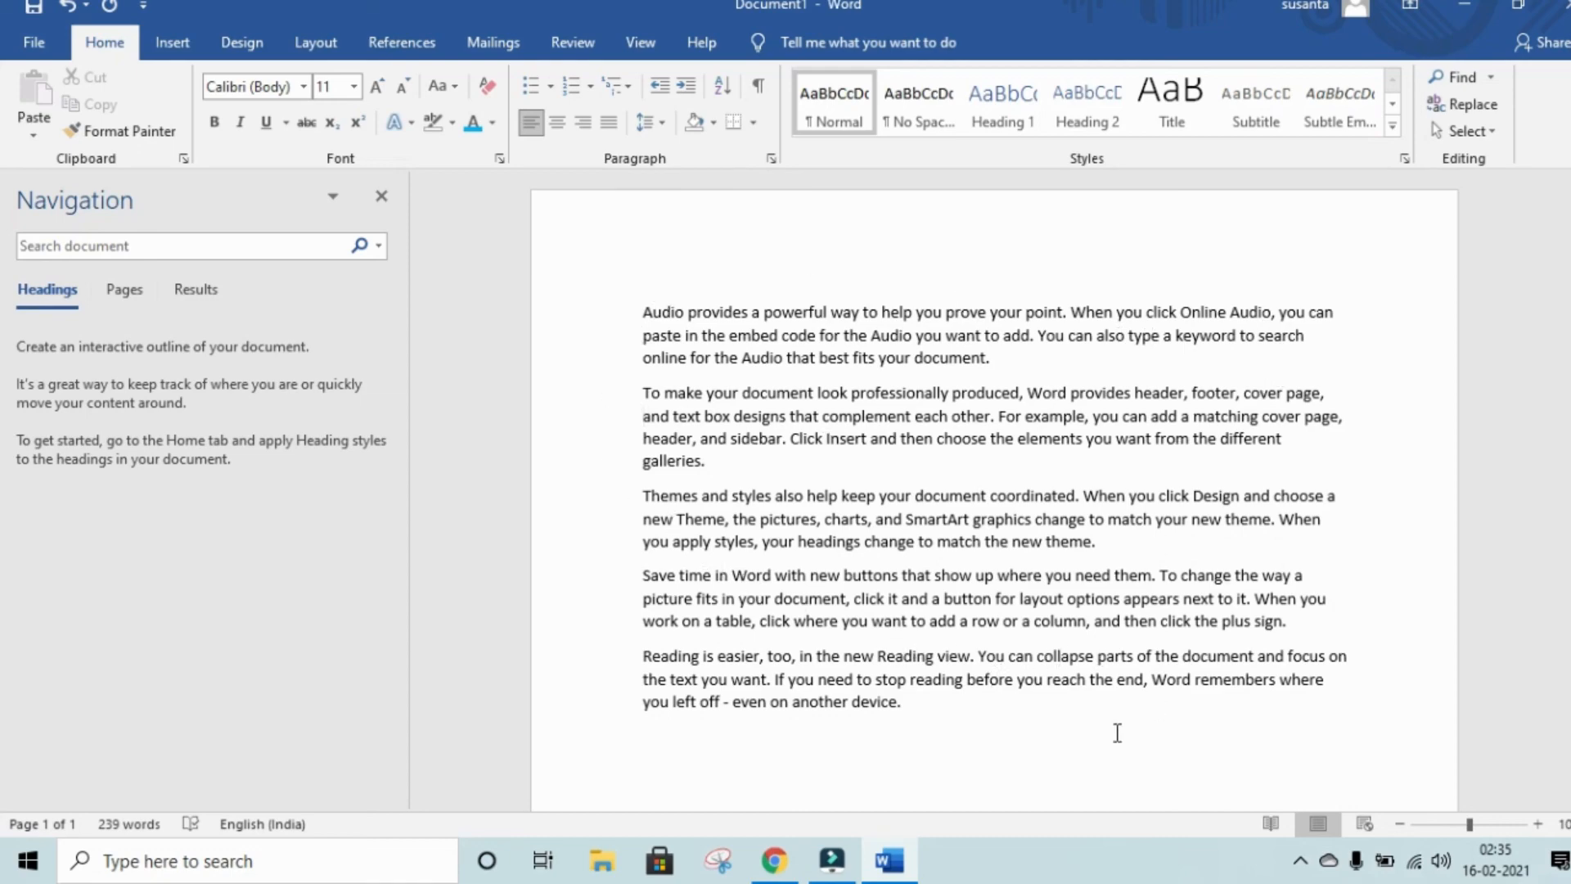
- Select all the text in the document and turn on Select Objects
left_click(1492, 136)
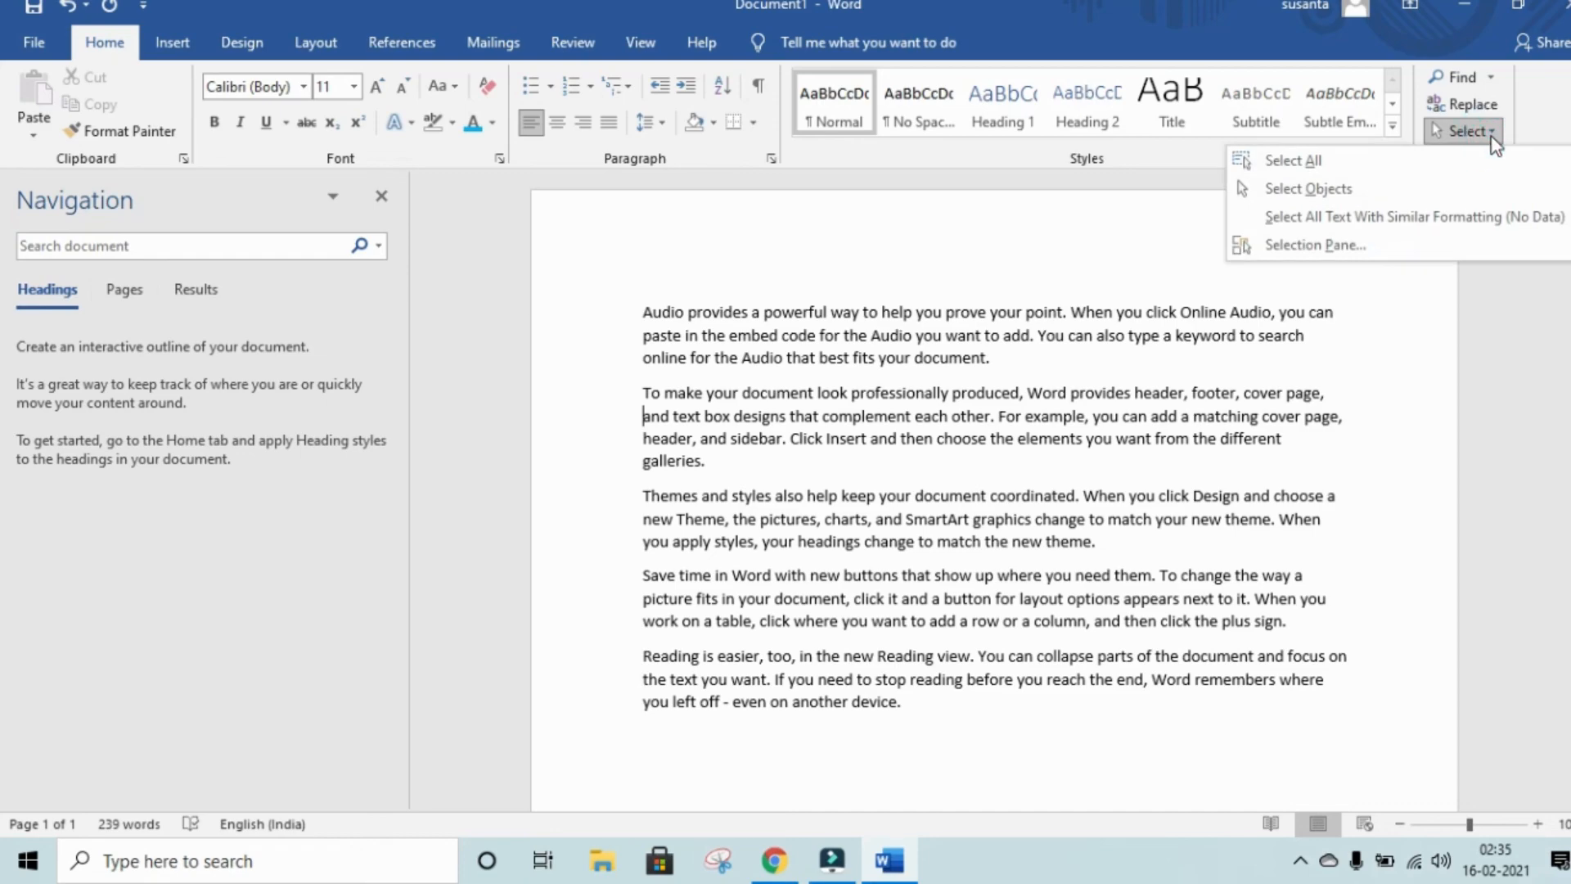
left_click(1371, 159)
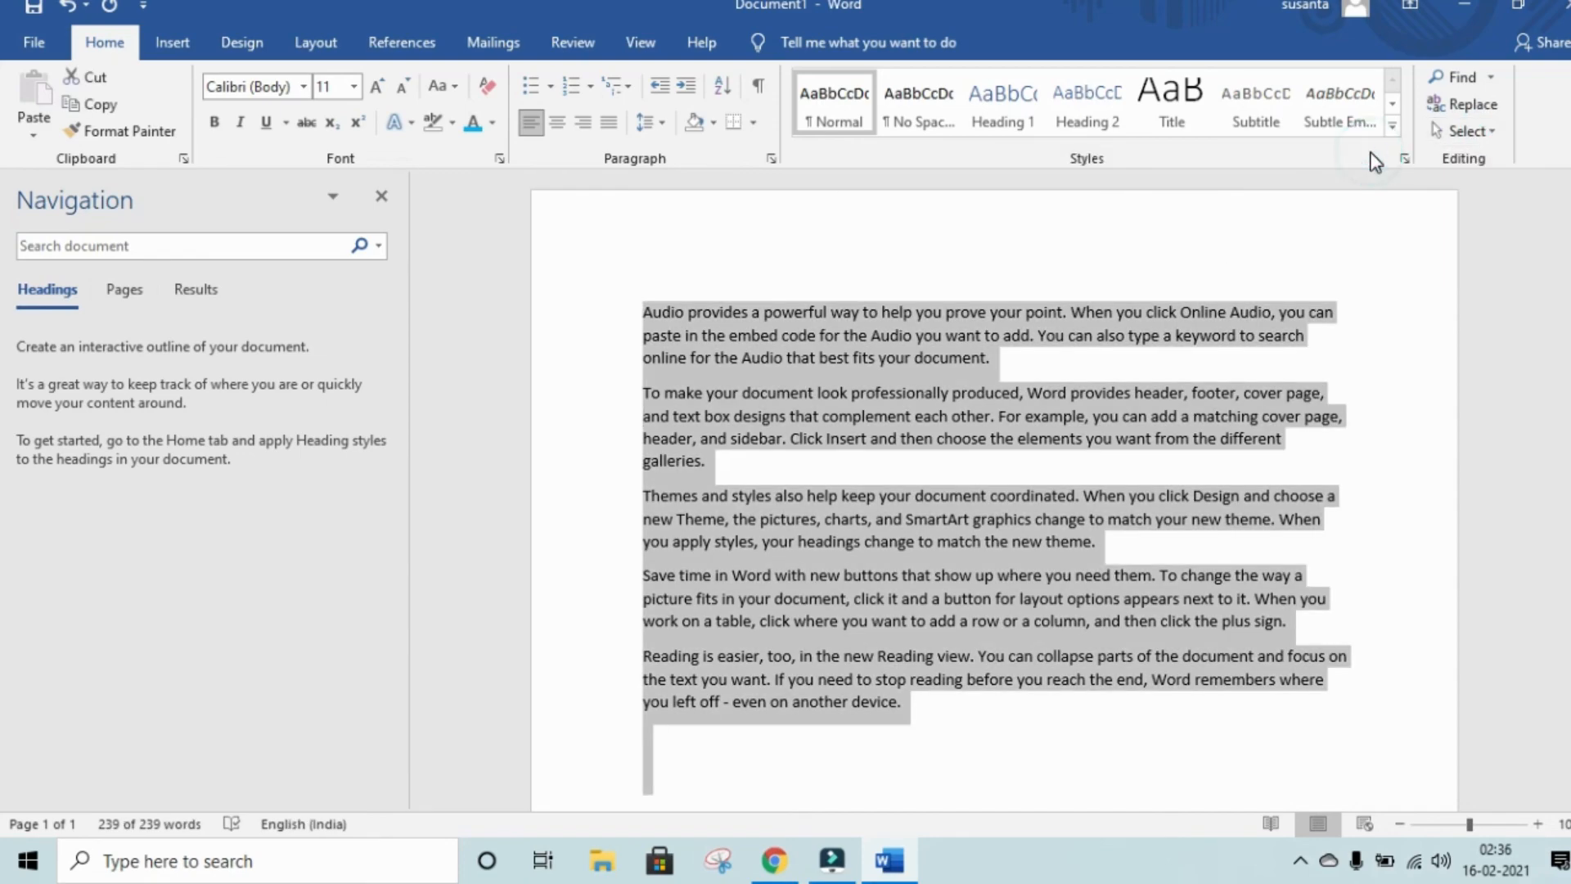
left_click(1492, 131)
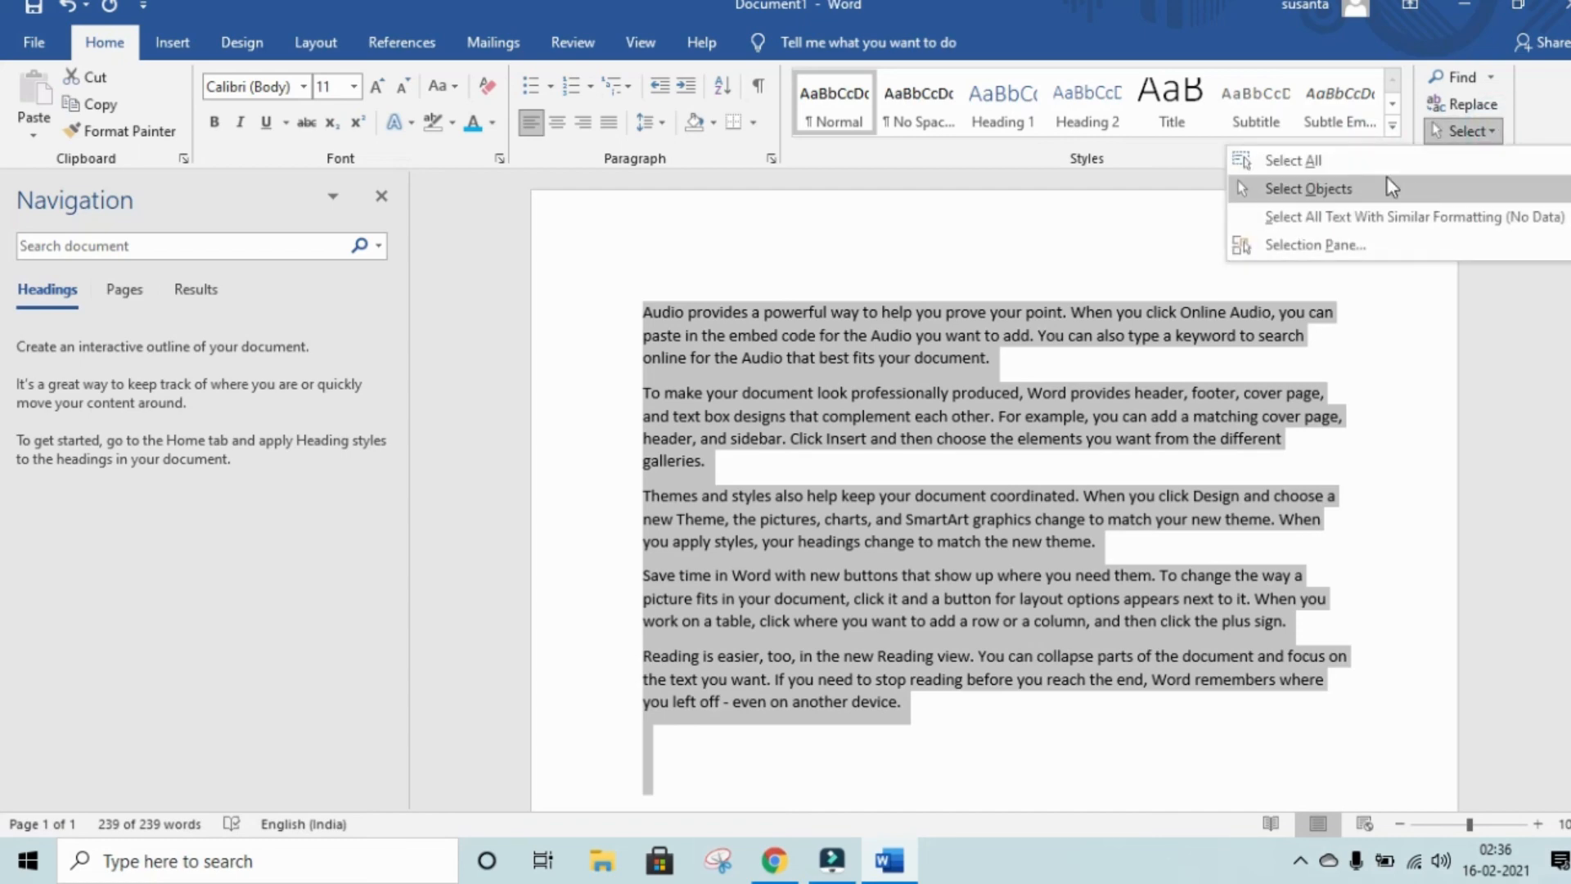
left_click(1337, 197)
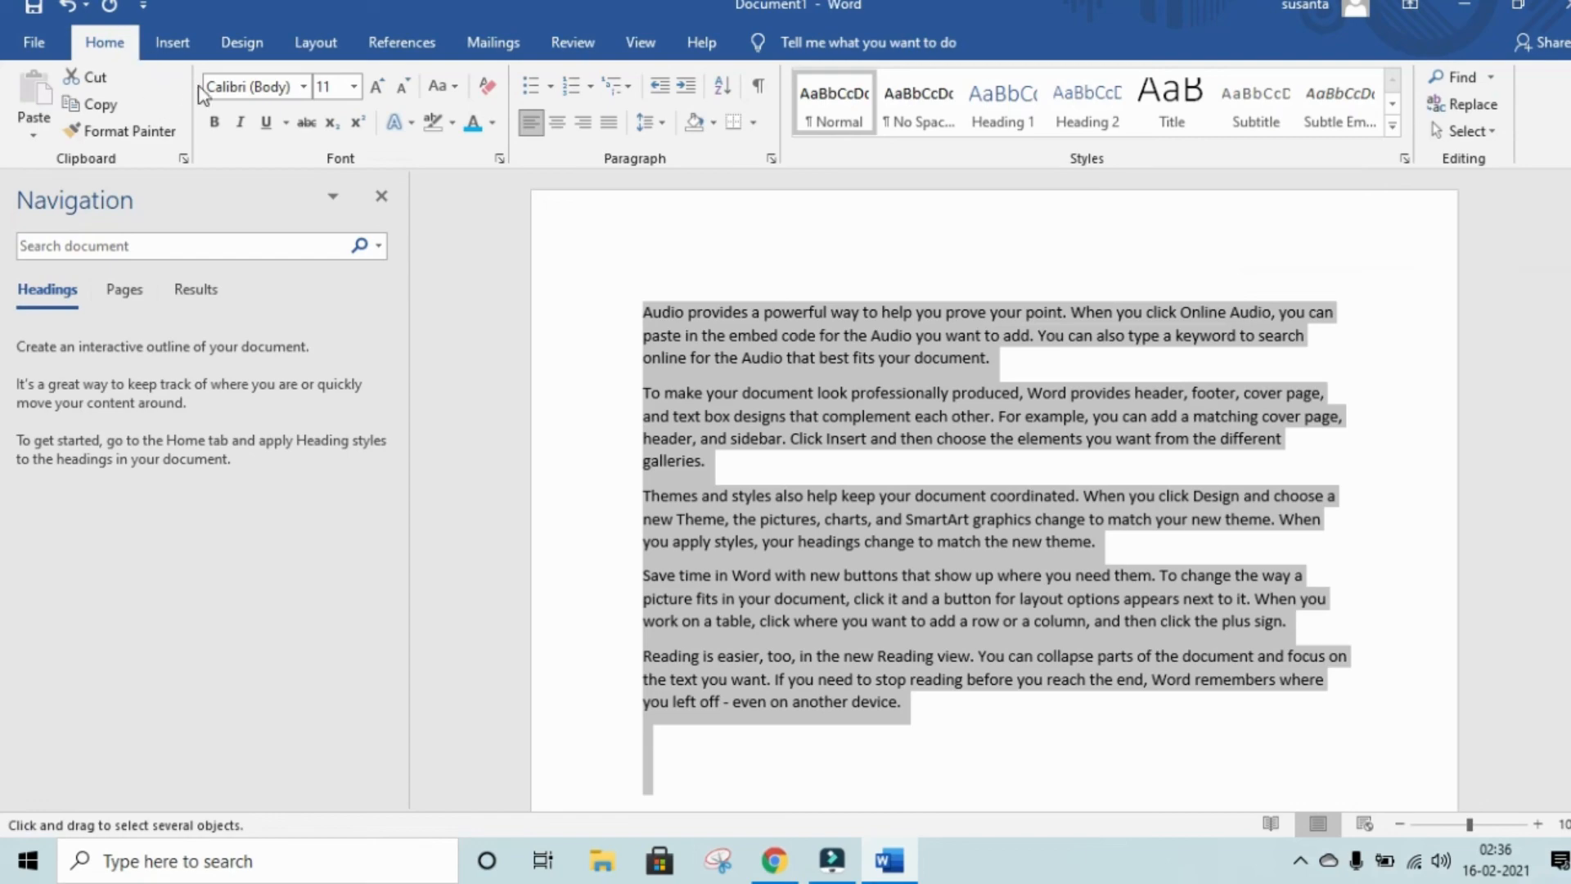
- Draw a thin left-right block arrow about 3.94 cm wide and 0.27 cm high above the first paragraph, and delete it
left_click(175, 49)
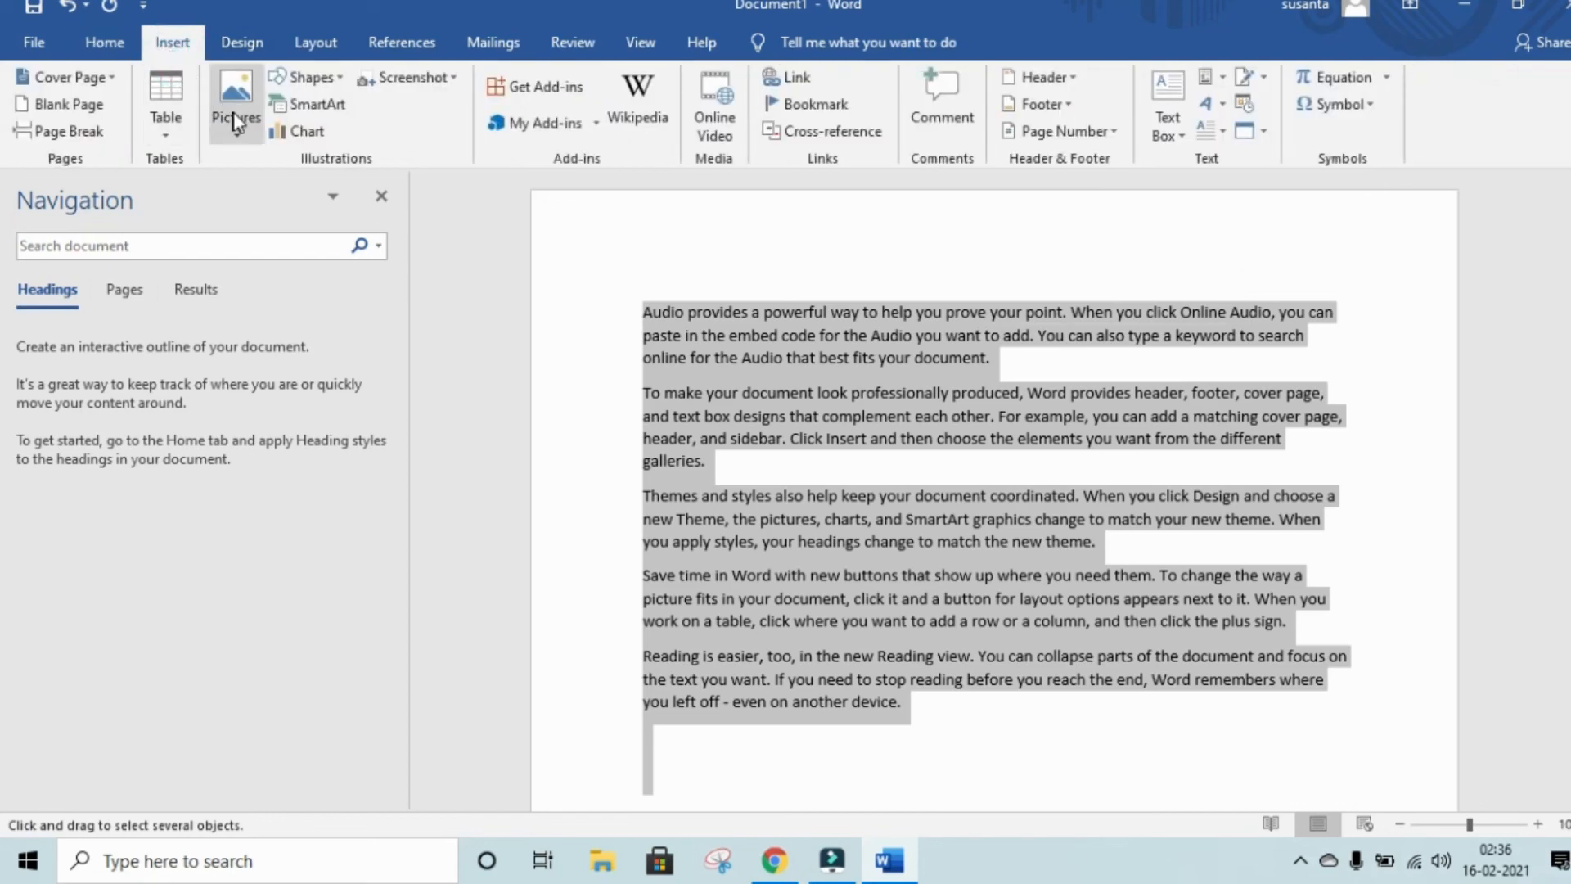
left_click(301, 79)
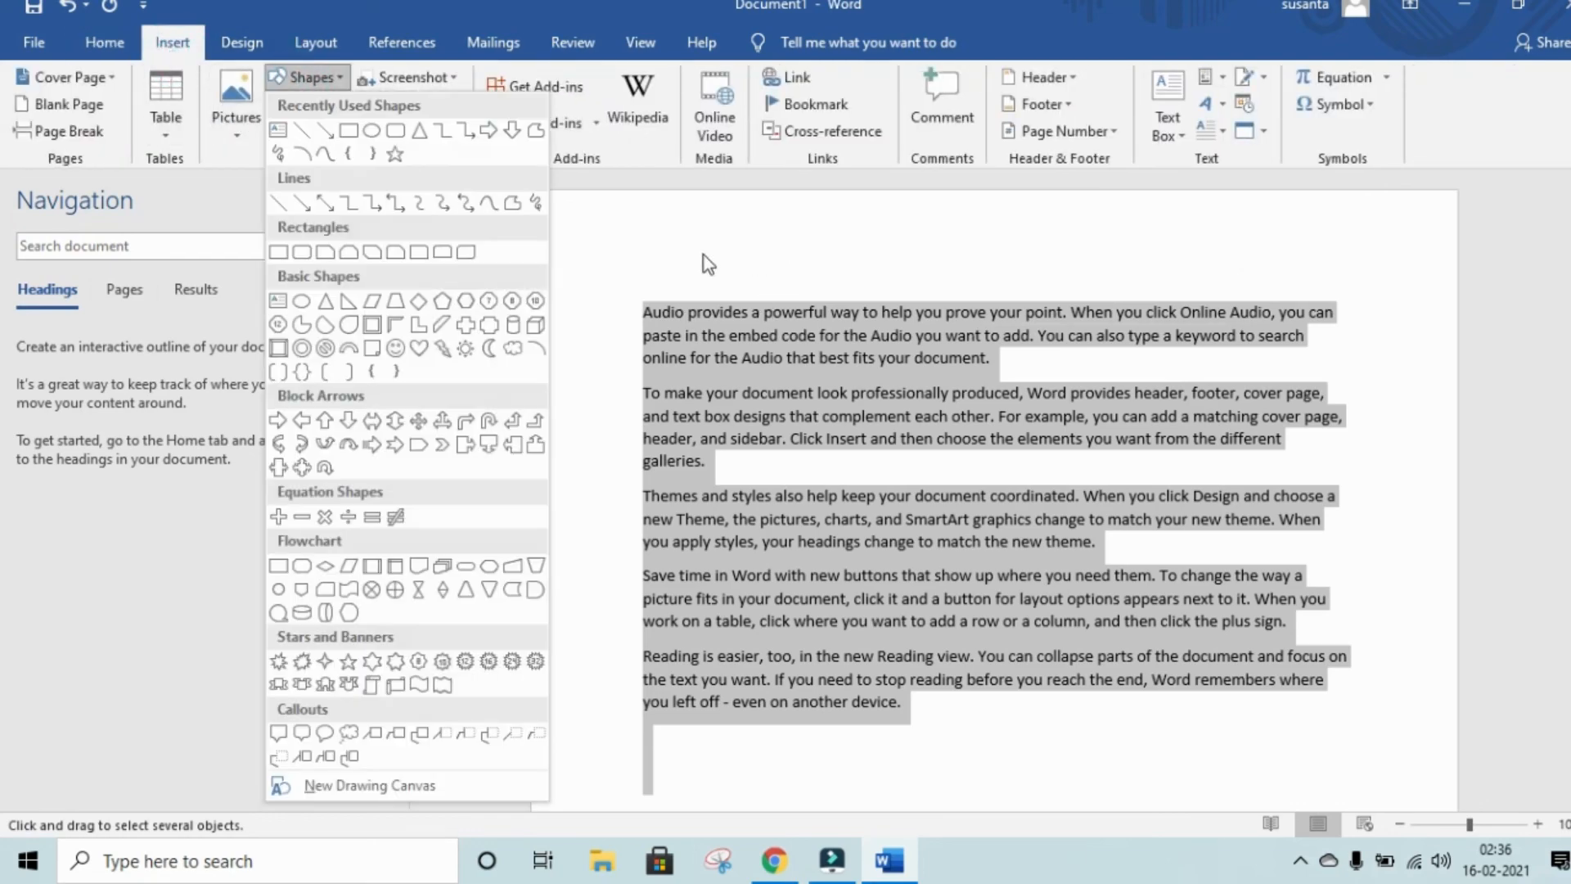
left_click(372, 421)
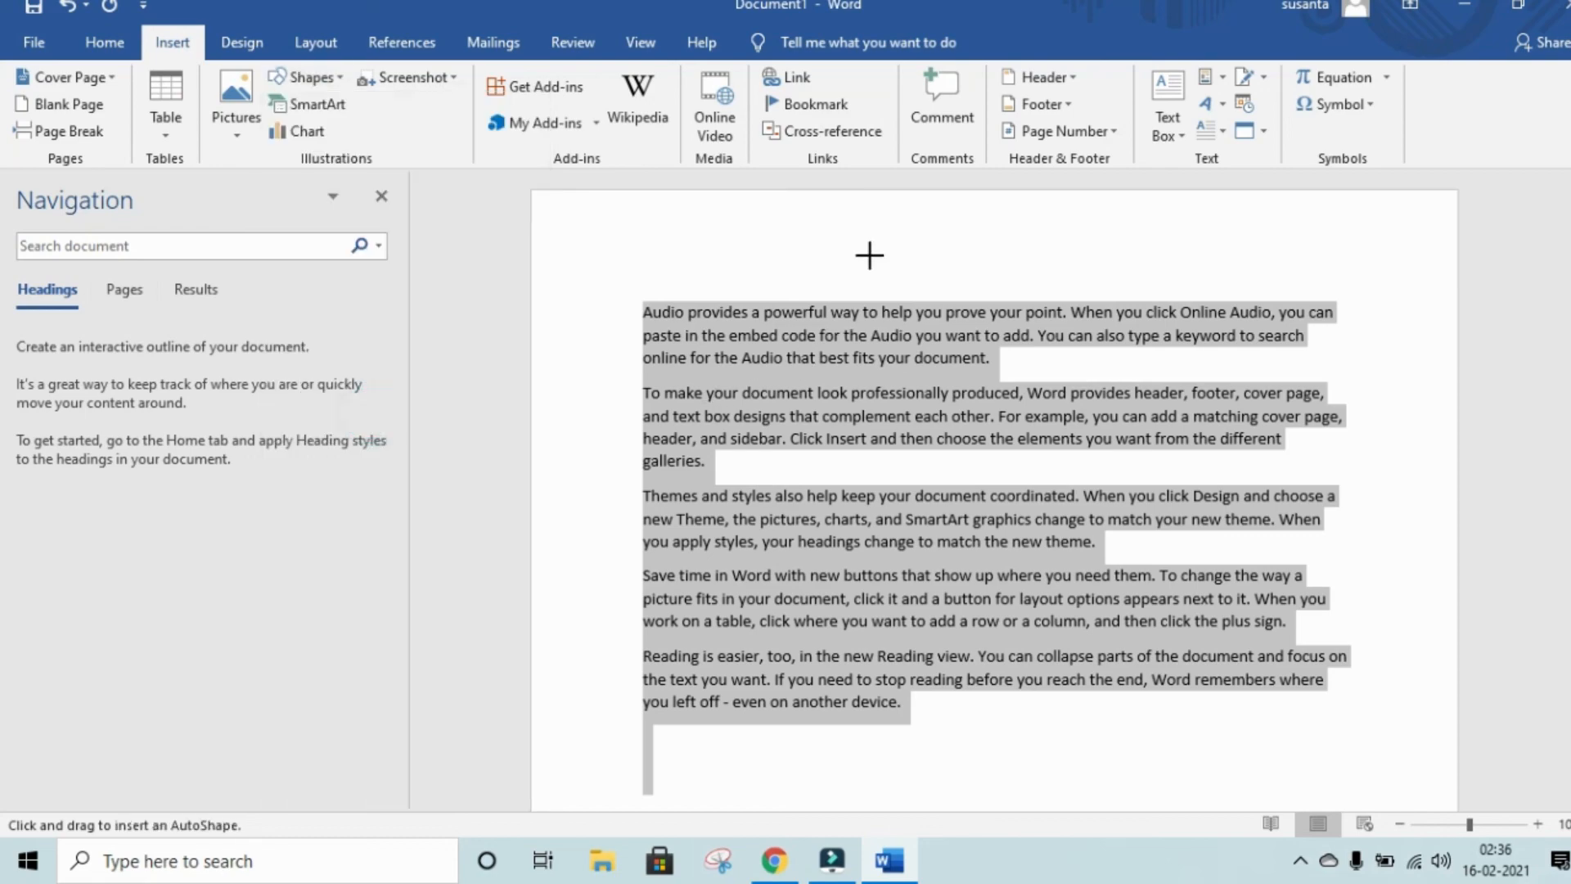
left_click_drag(945, 265, 1011, 285)
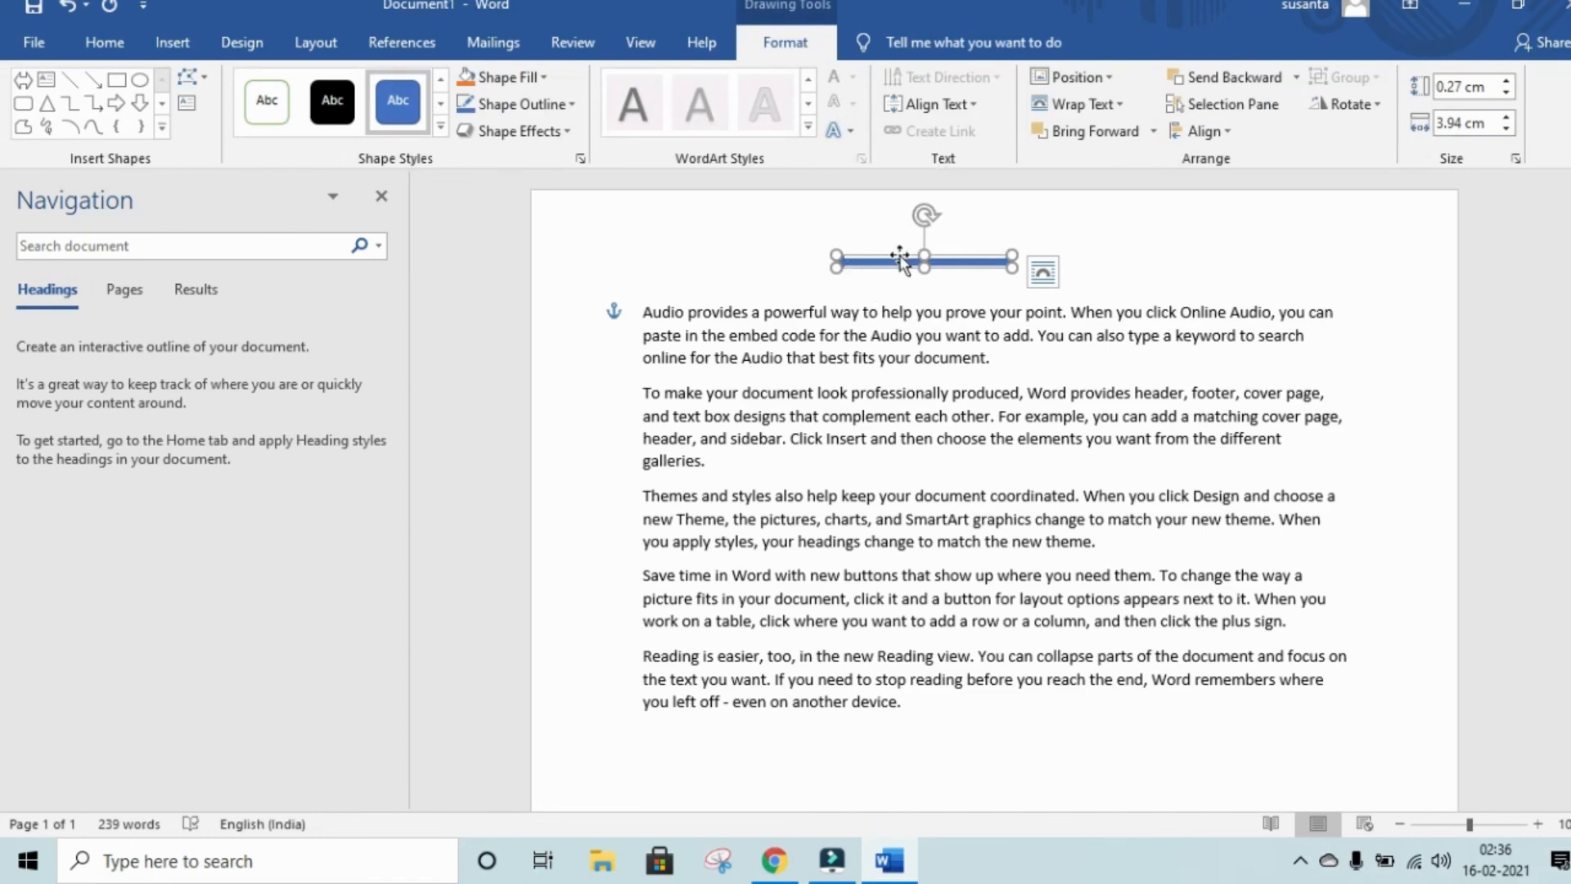
left_click(92, 37)
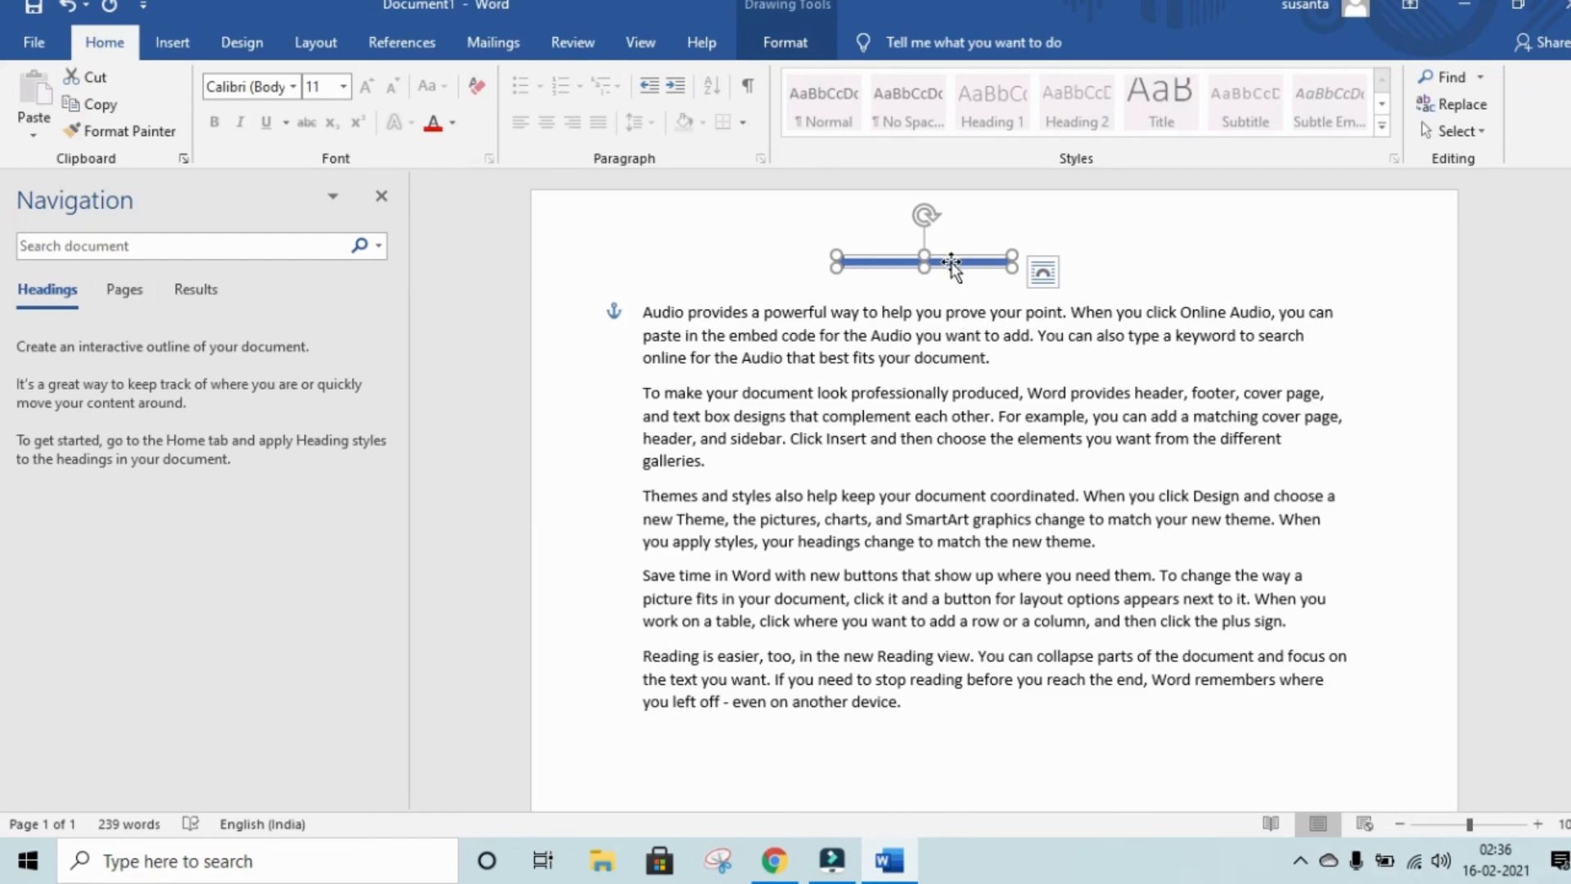
key("Delete")
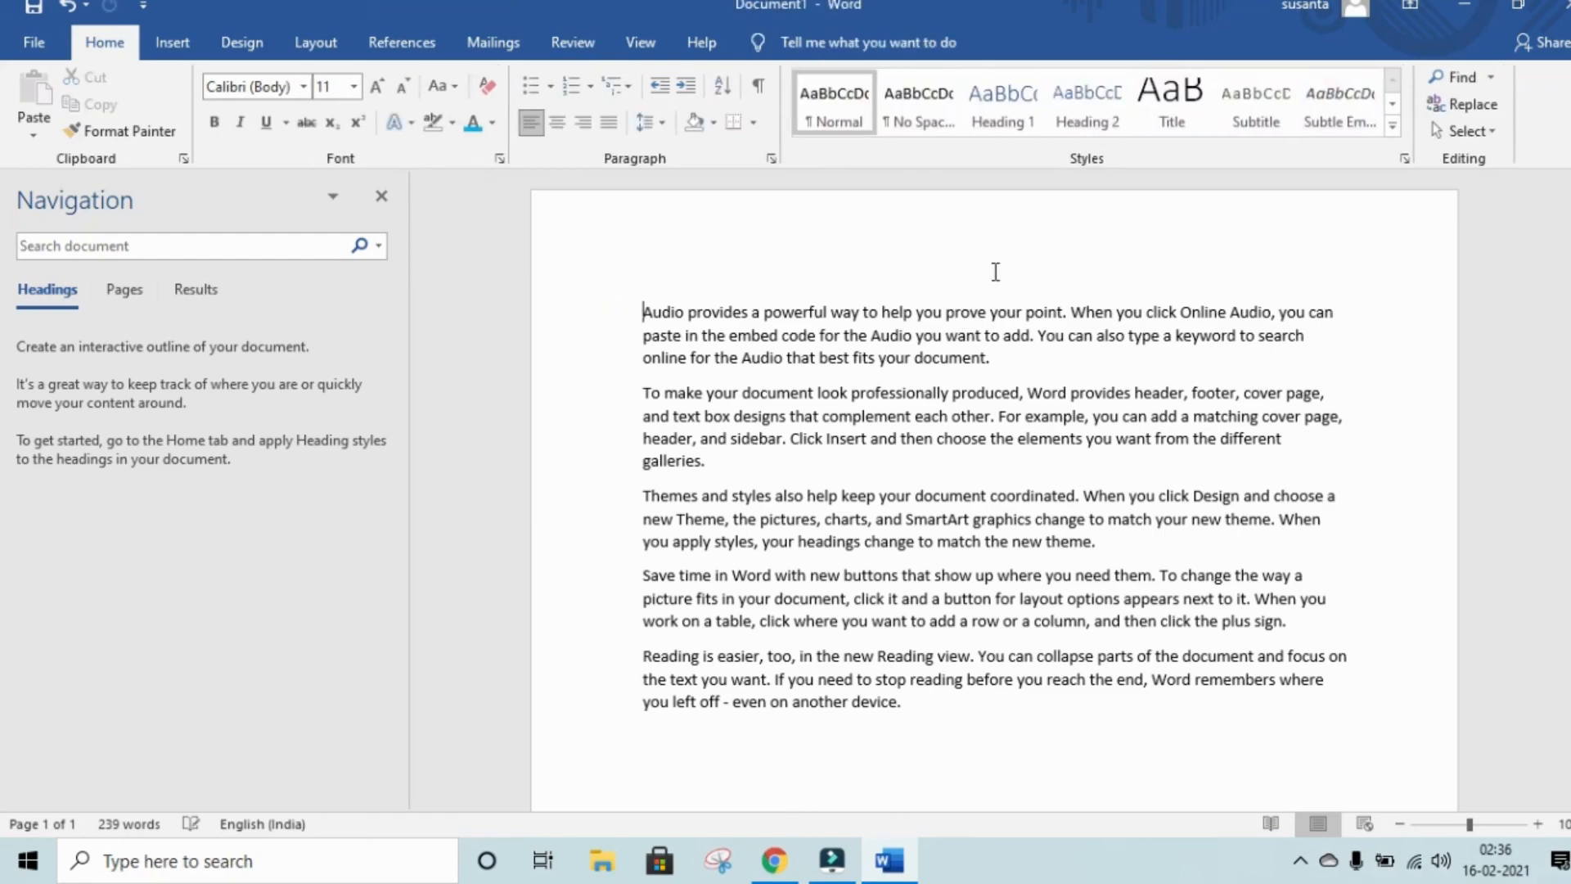
- Select the whole document, apply Select Text with Similar Formatting, and deselect the text below the last paragraph
left_click(1487, 134)
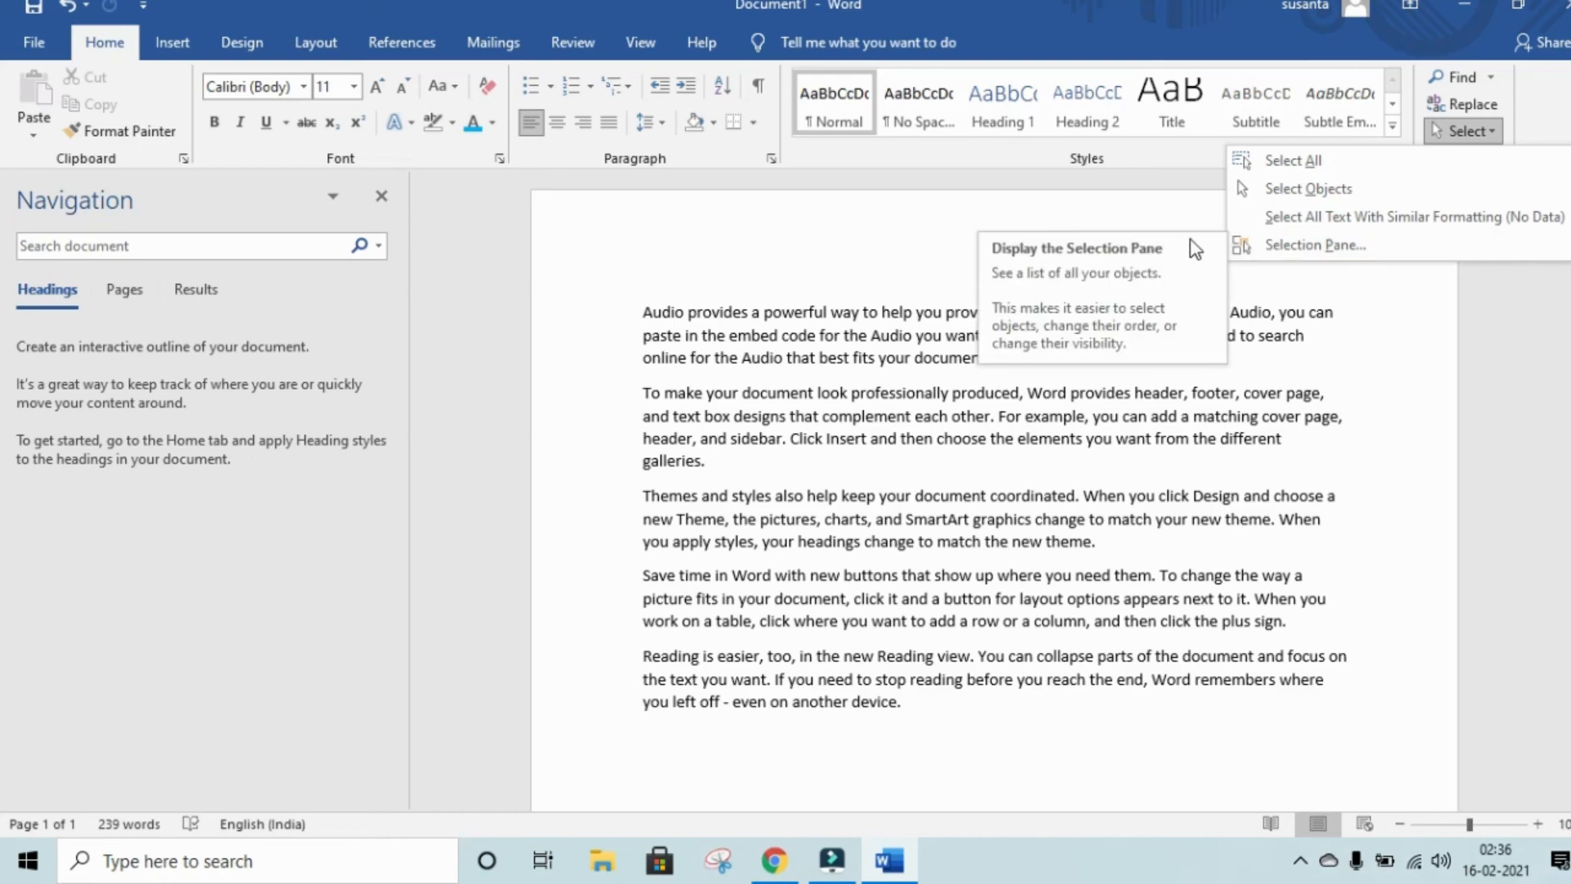
left_click(1389, 221)
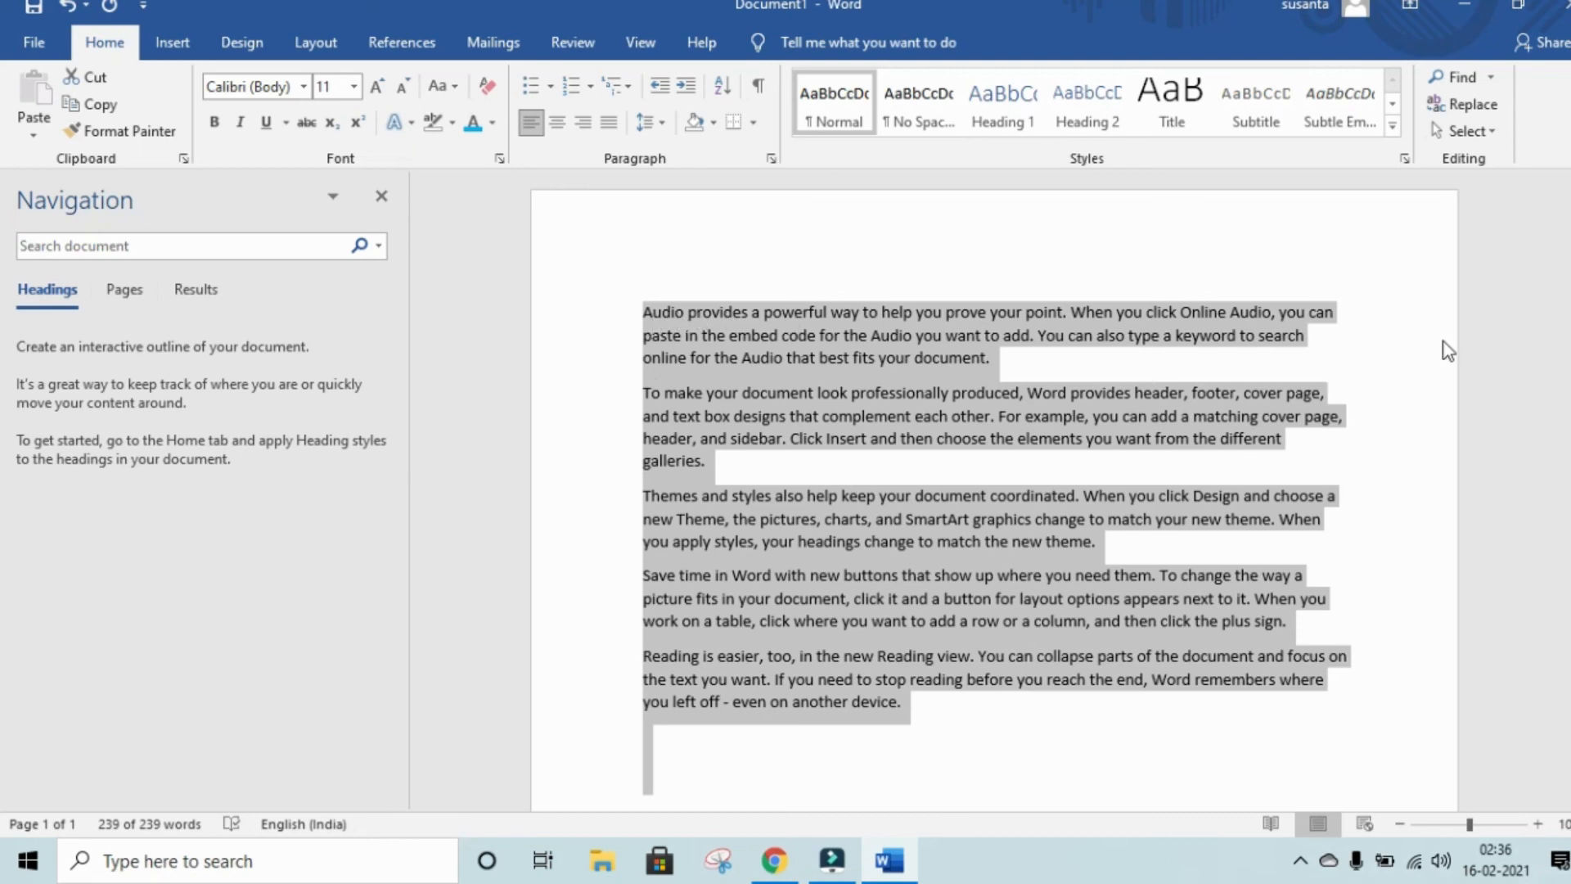
left_click(1465, 131)
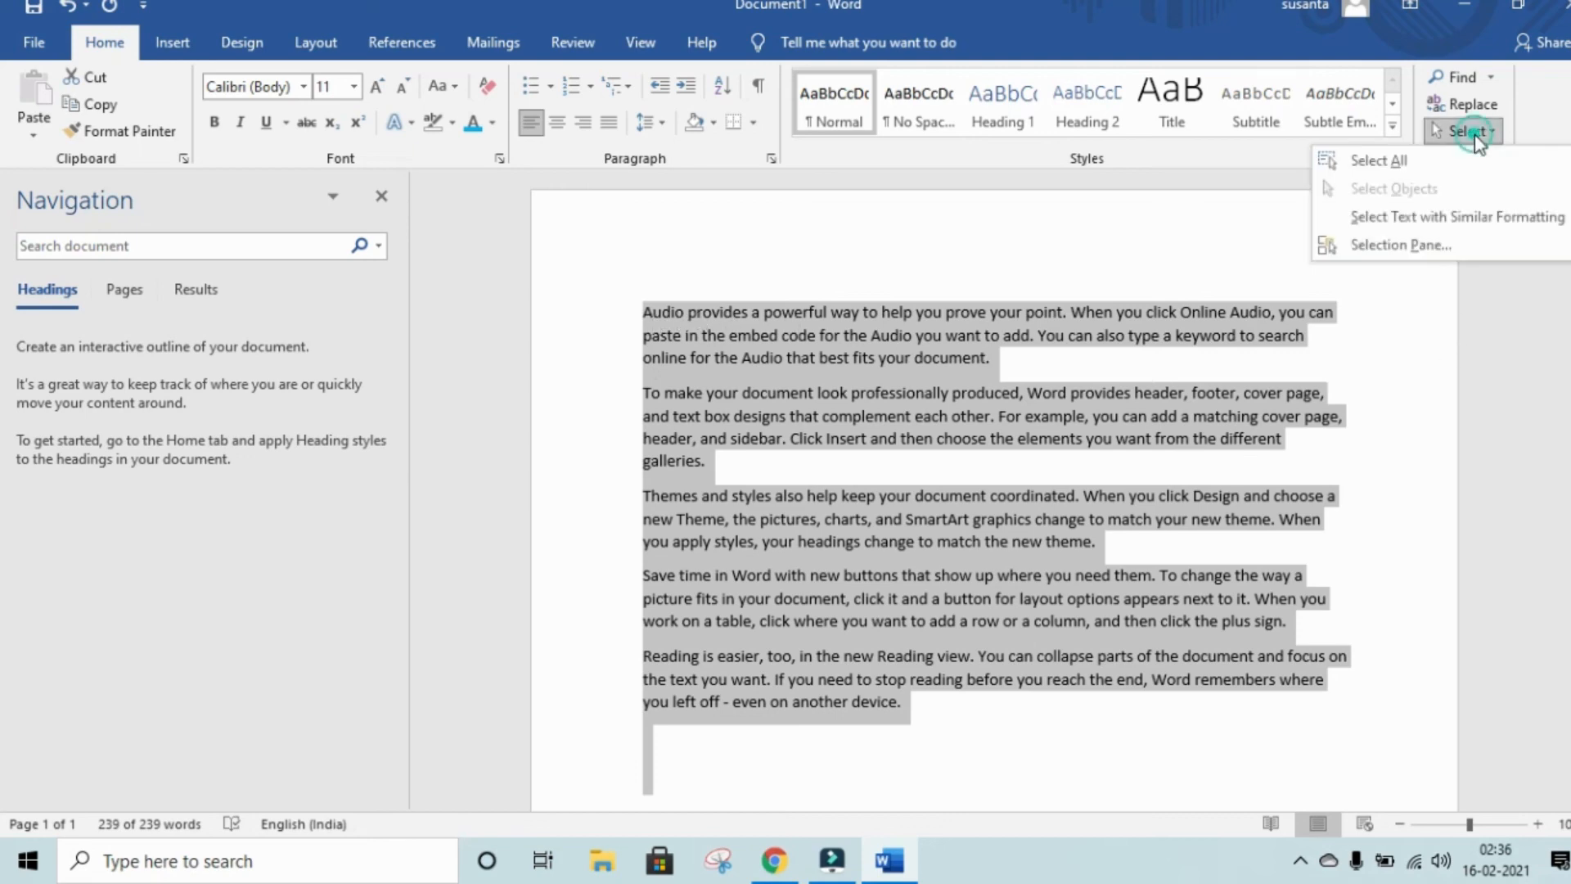
left_click(1428, 216)
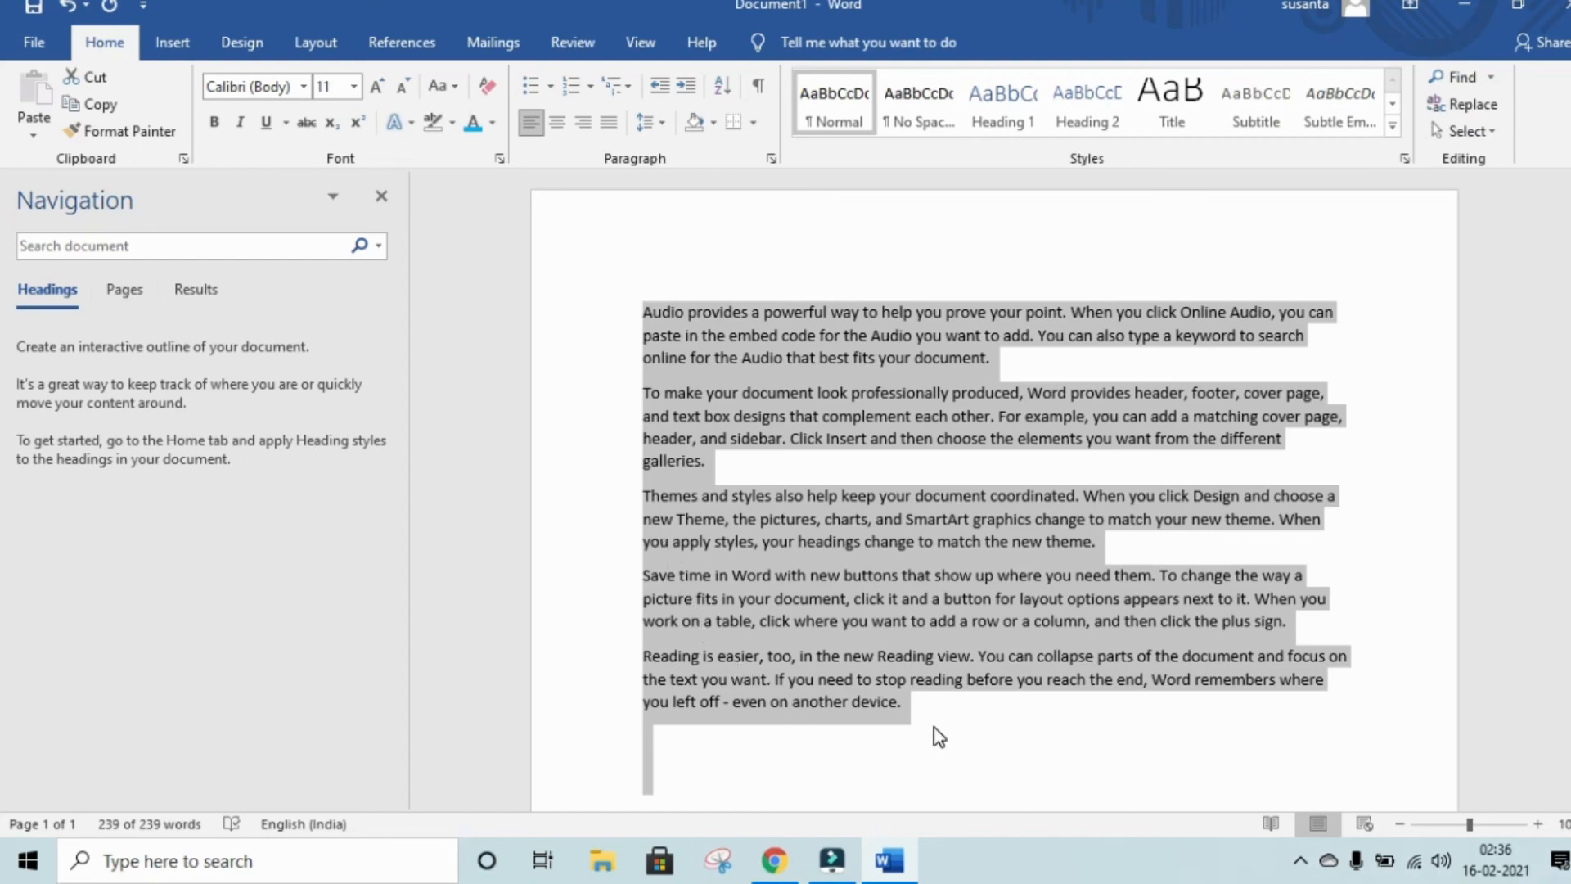
left_click_drag(931, 728, 646, 311)
left_click(1048, 733)
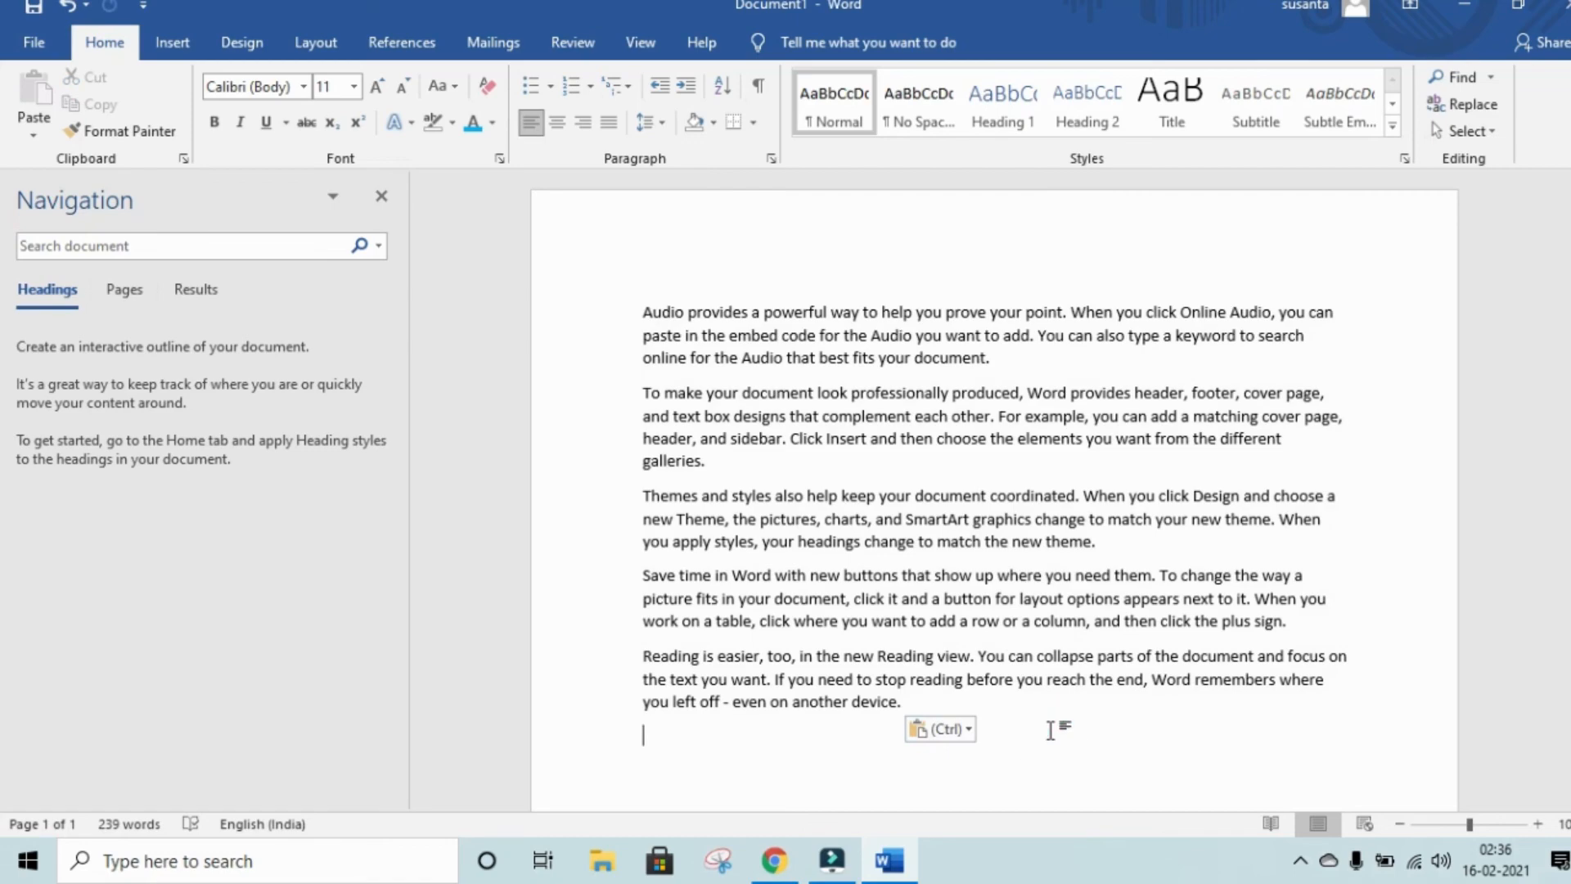
- Change the font color of the first word "Audio" to the standard light blue
double_click(684, 314)
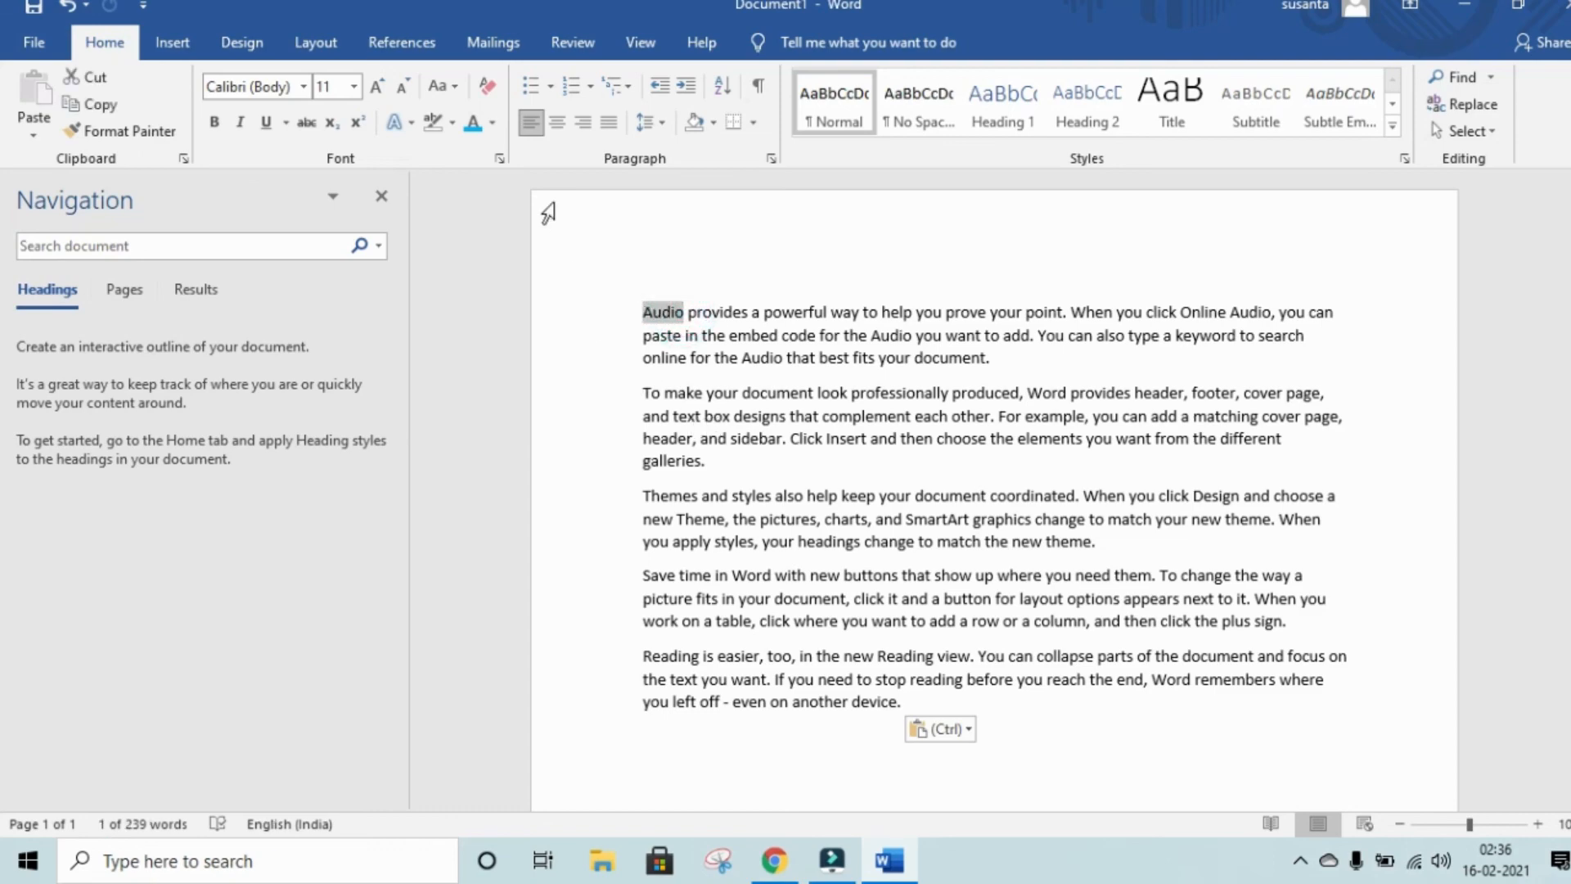
left_click(492, 123)
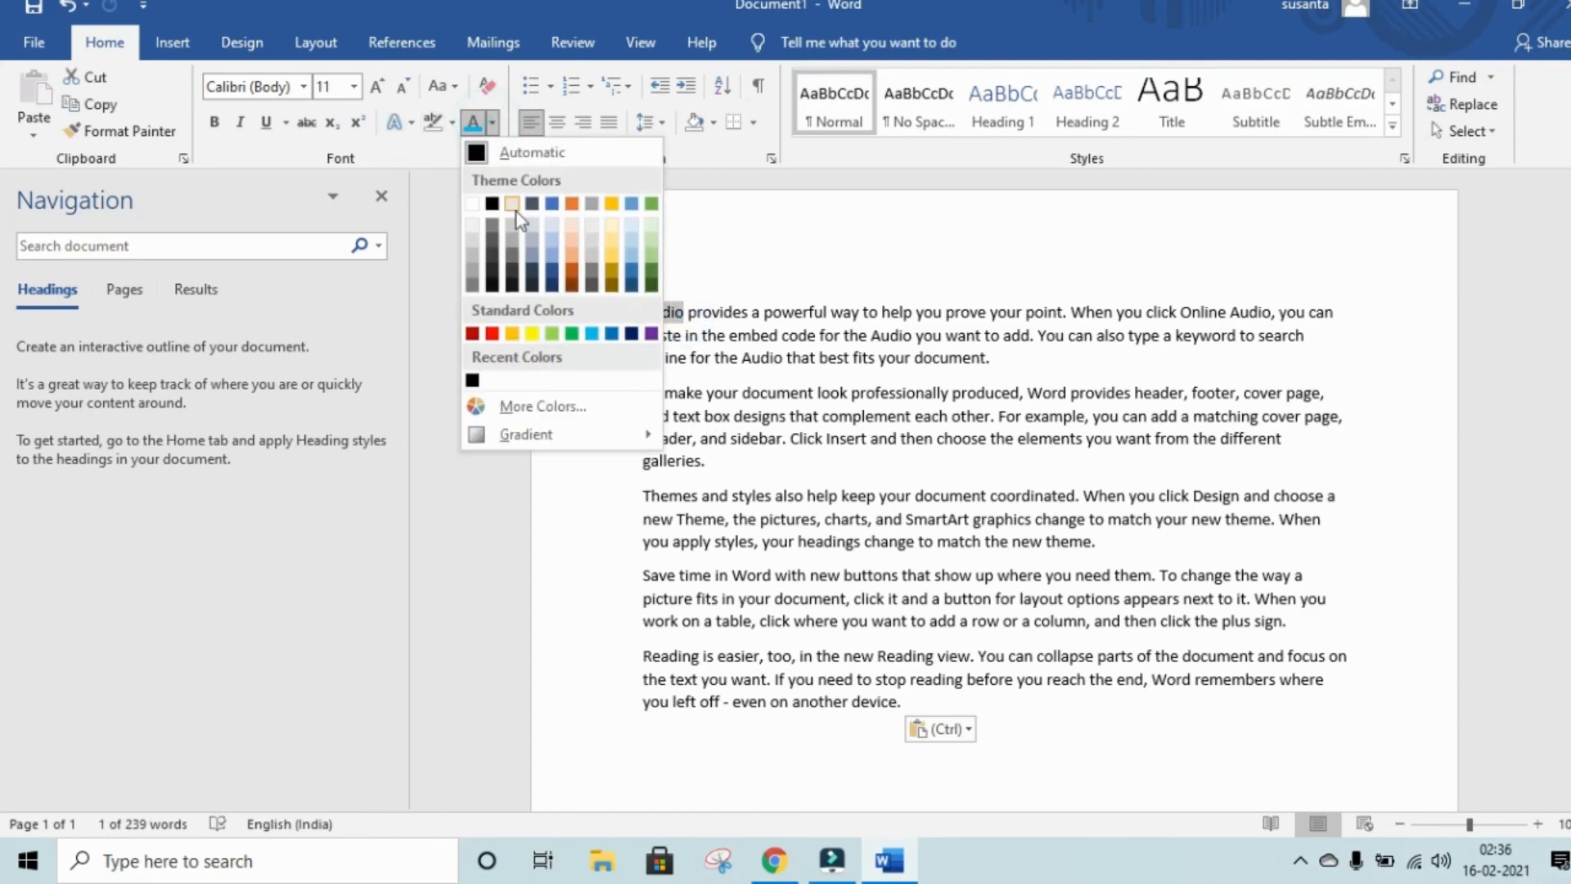
left_click(596, 336)
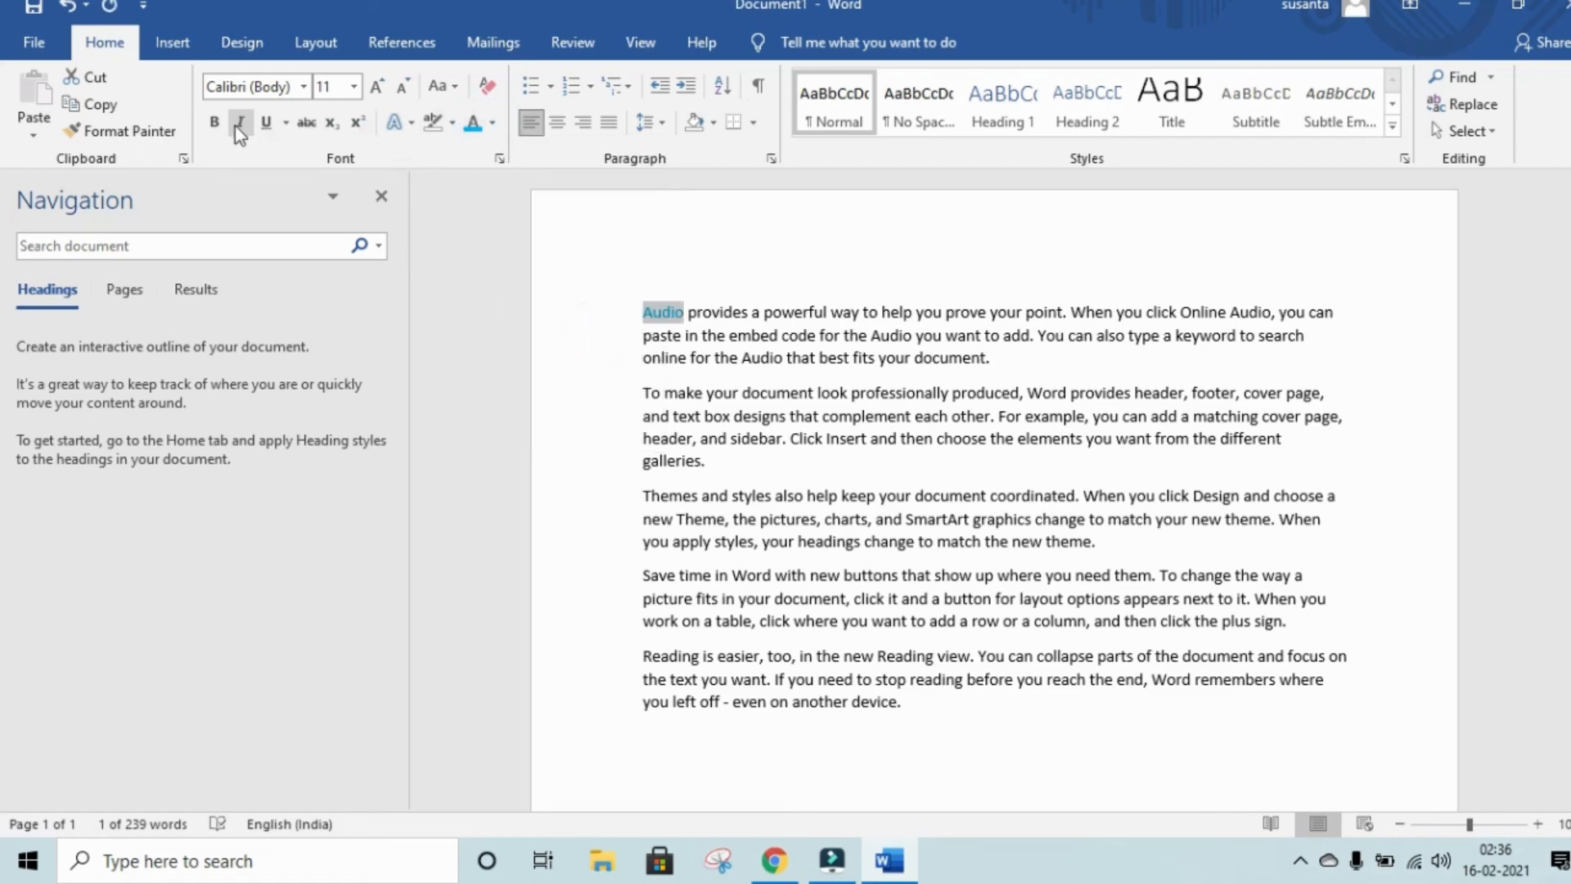
- Bold the first word "Audio" and copy its formatting onto "new theme." at the end of the third paragraph with Format Painter
left_click(213, 121)
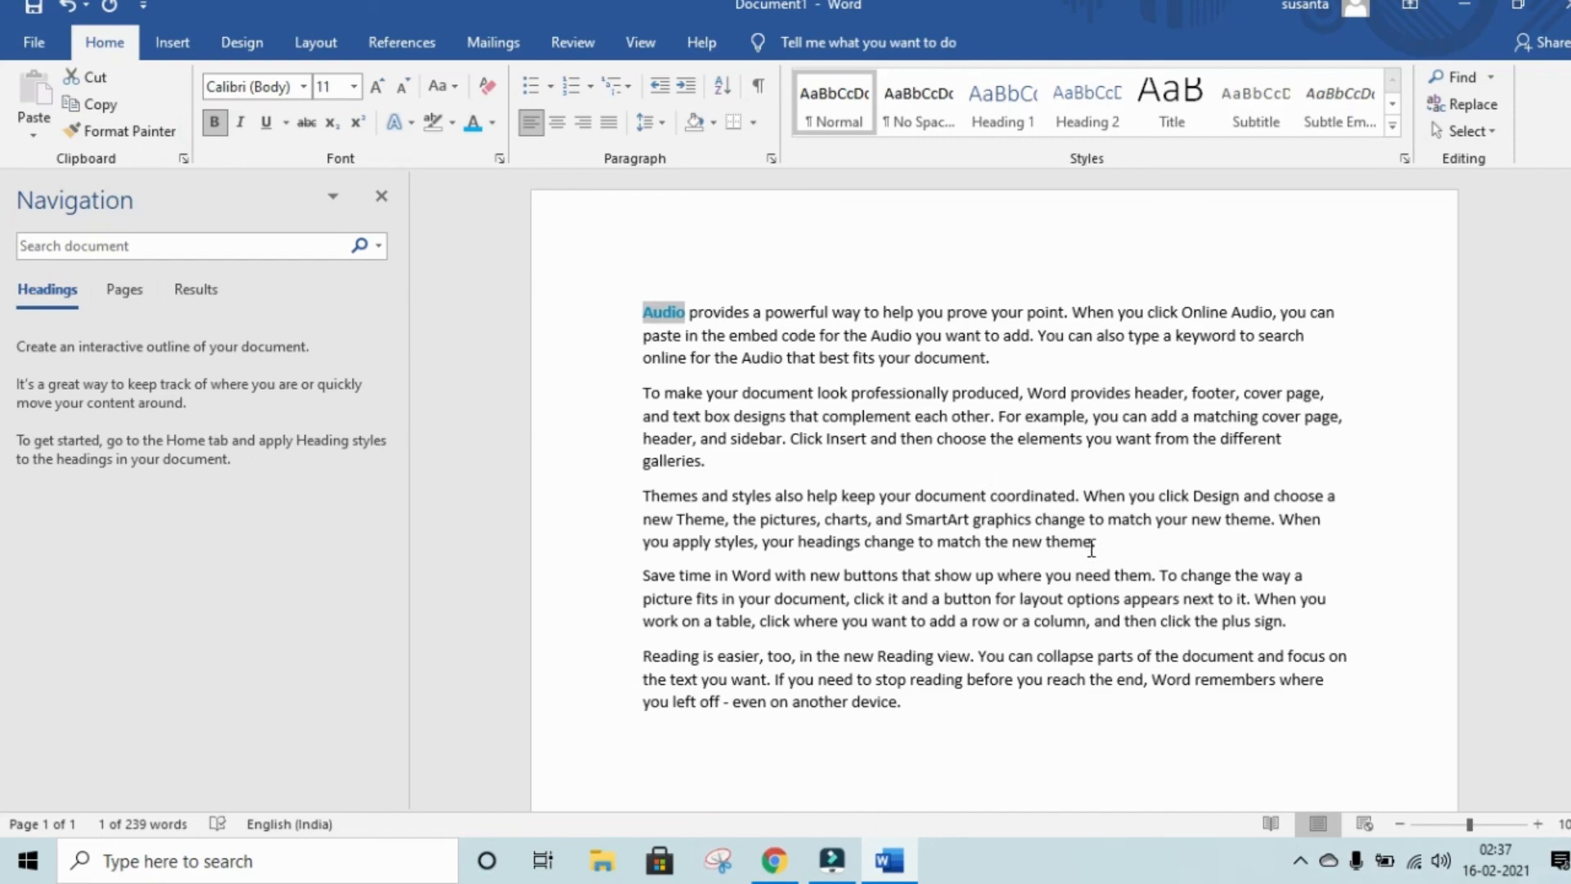
left_click(131, 131)
left_click_drag(1096, 541, 1013, 541)
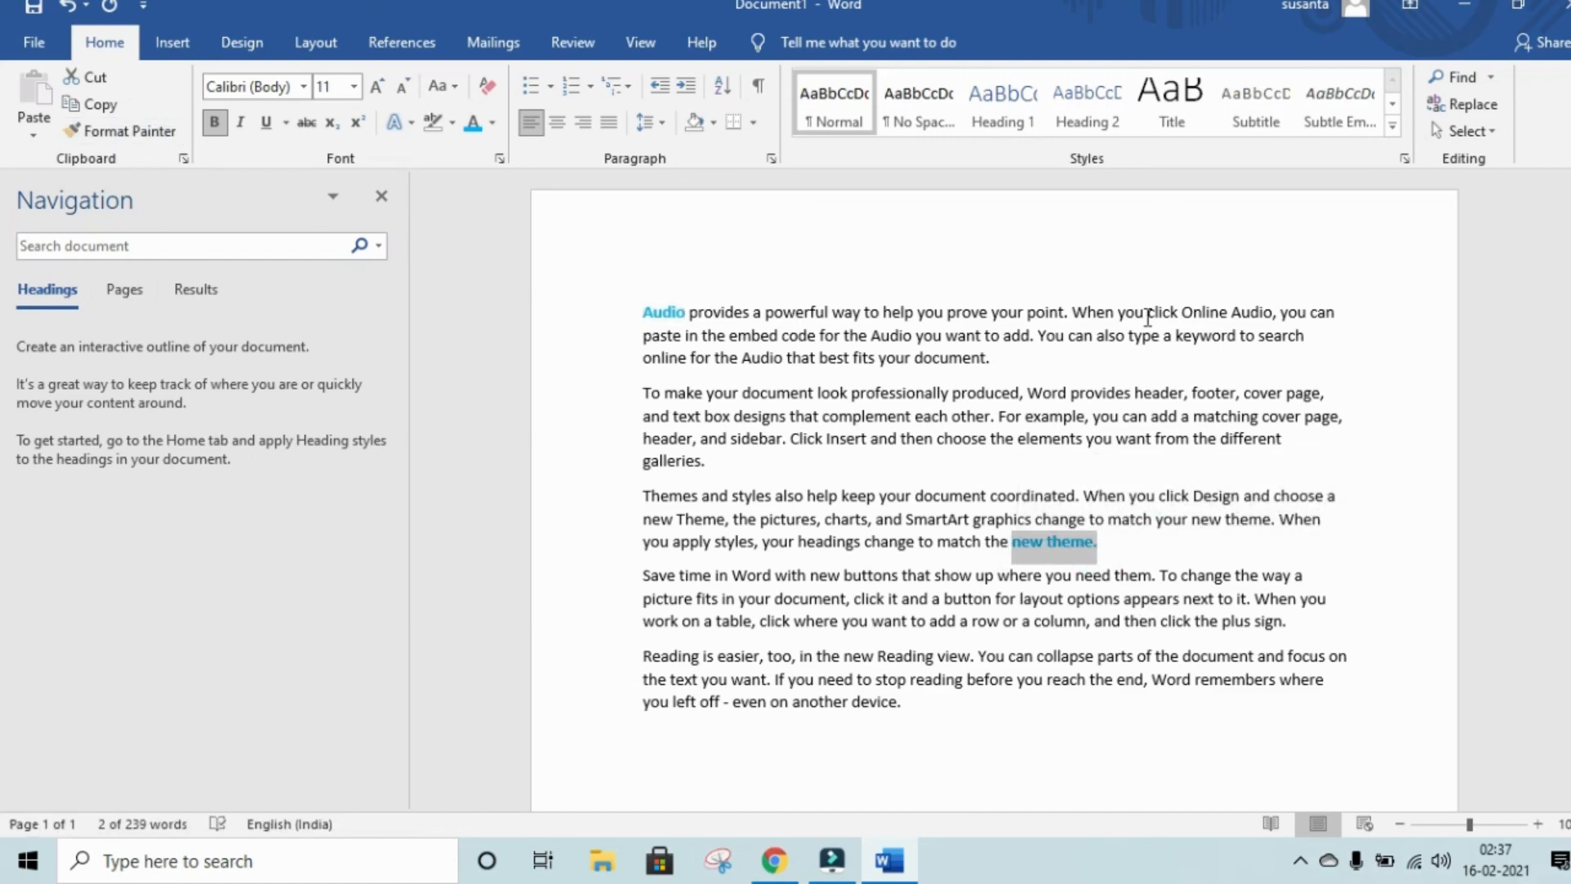
- Apply Select Text with Similar Formatting from the word "When" in the first paragraph, and close the Navigation pane
left_click(1113, 270)
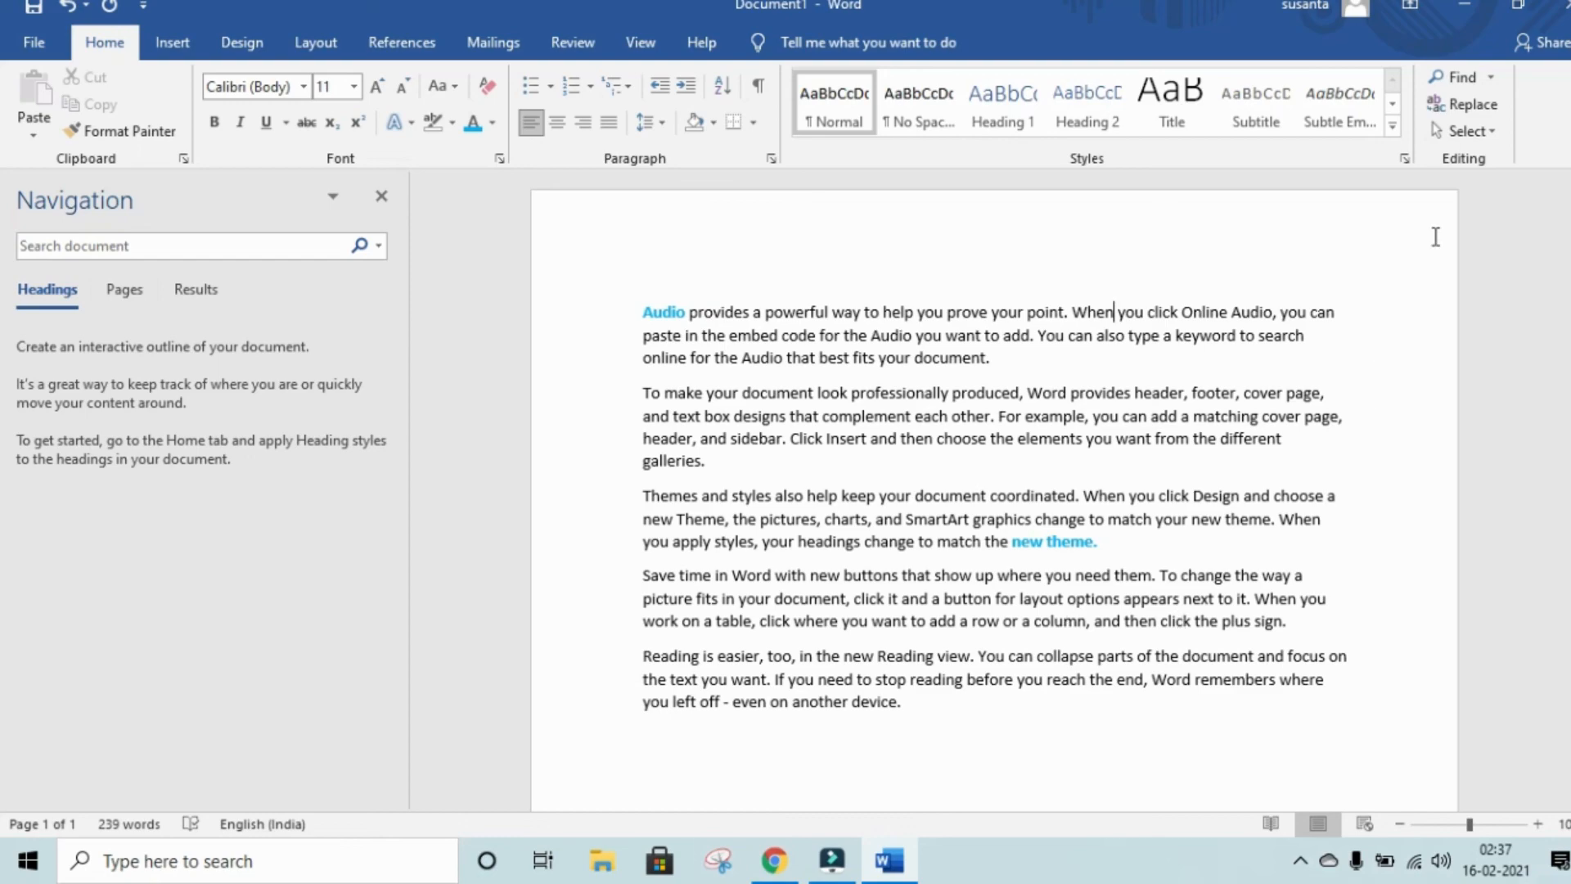
left_click(1493, 134)
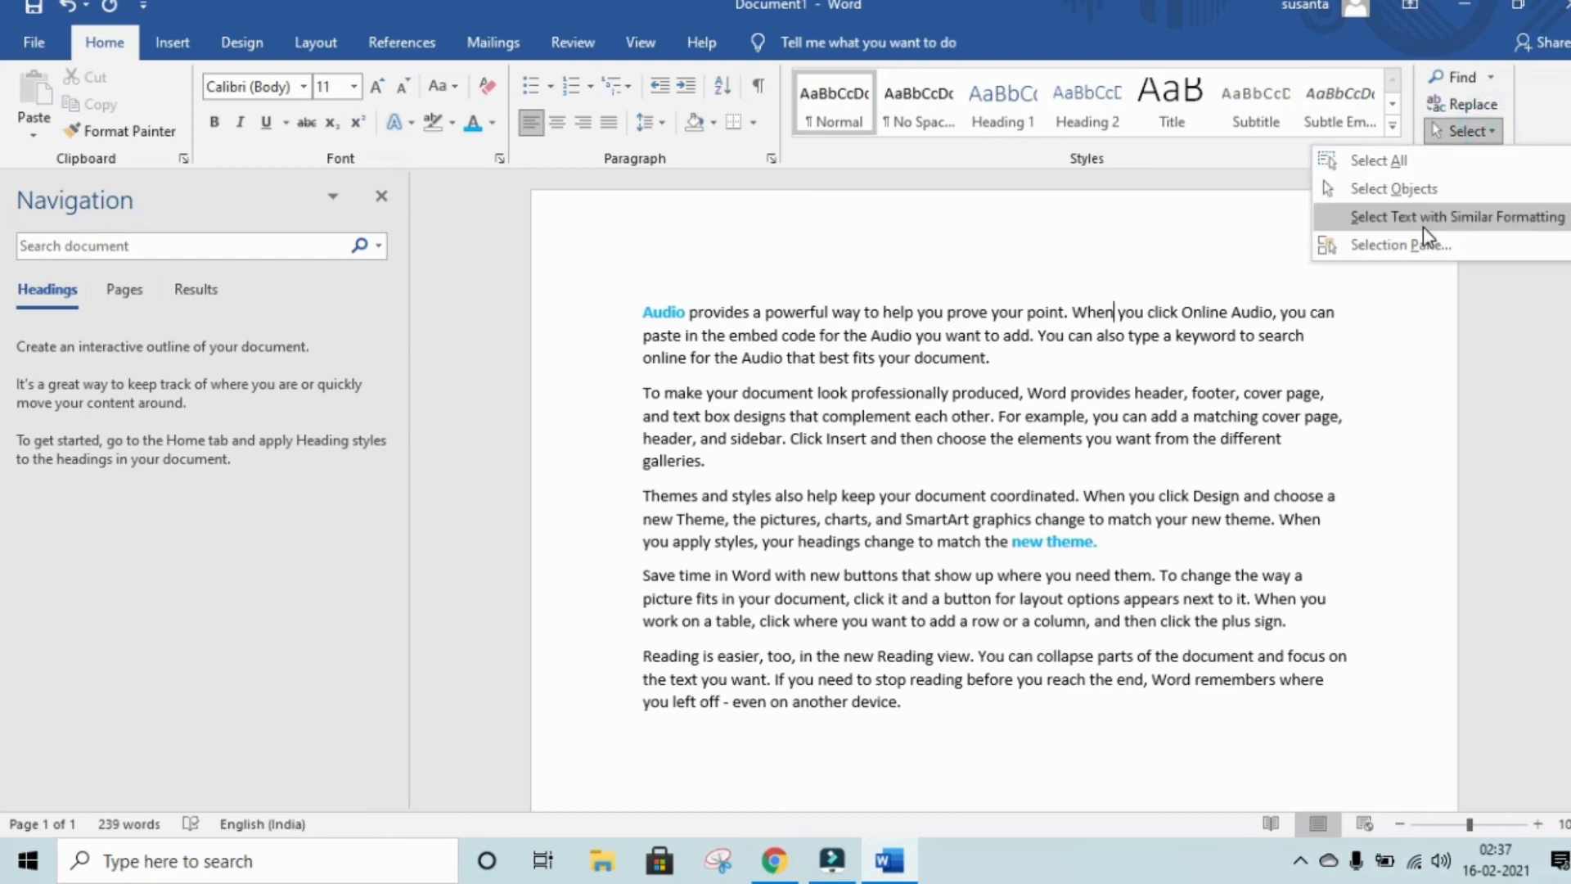
left_click(1524, 219)
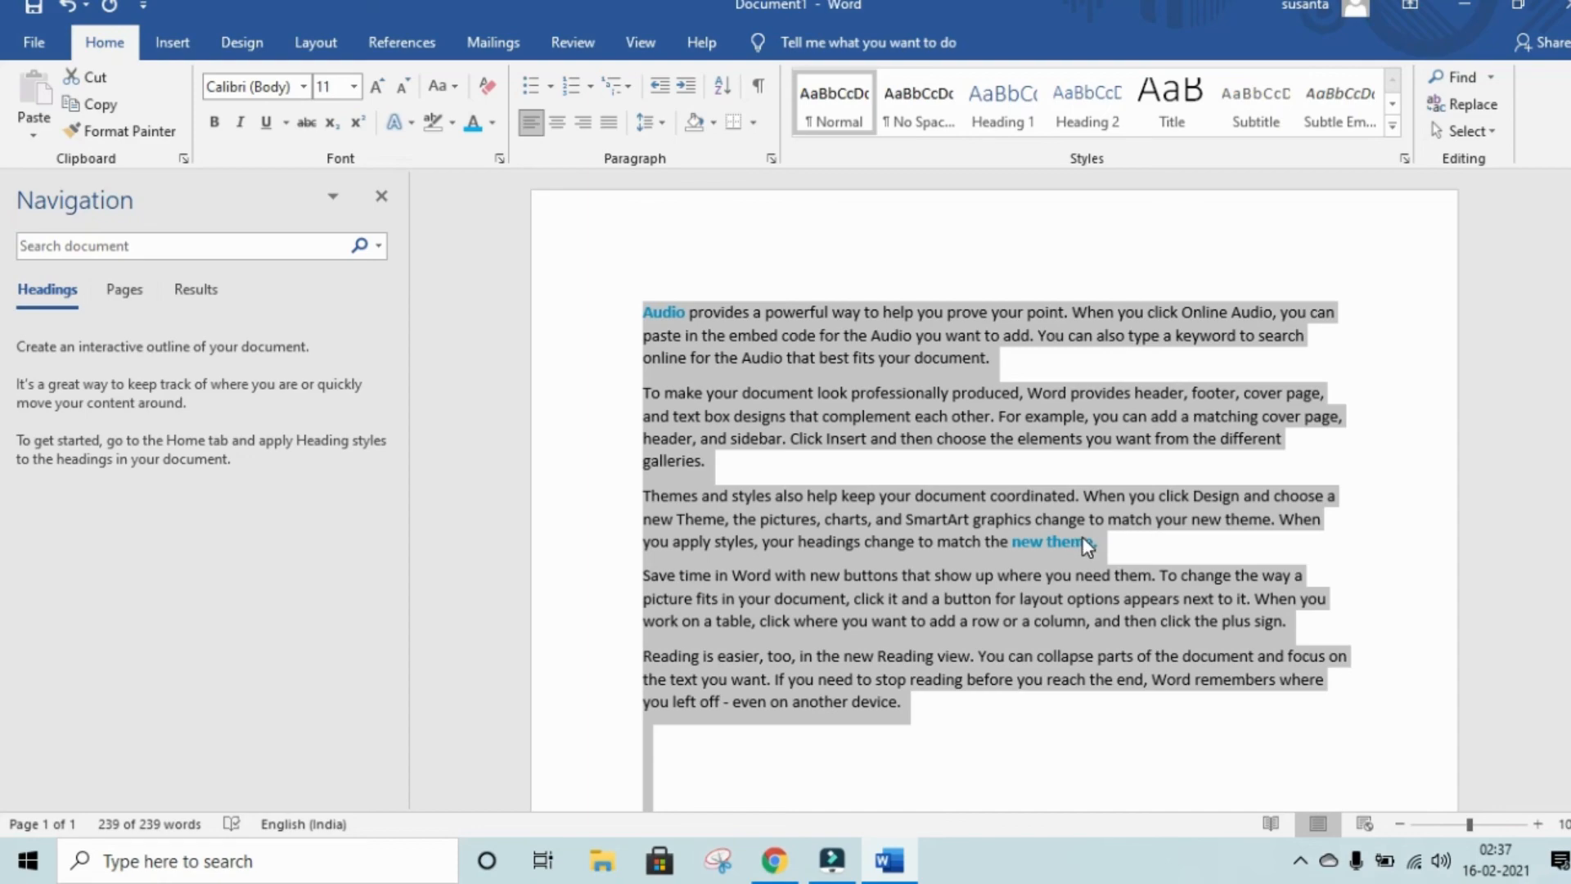
scroll(1080, 524, "down", 3)
scroll(967, 438, "up", 3)
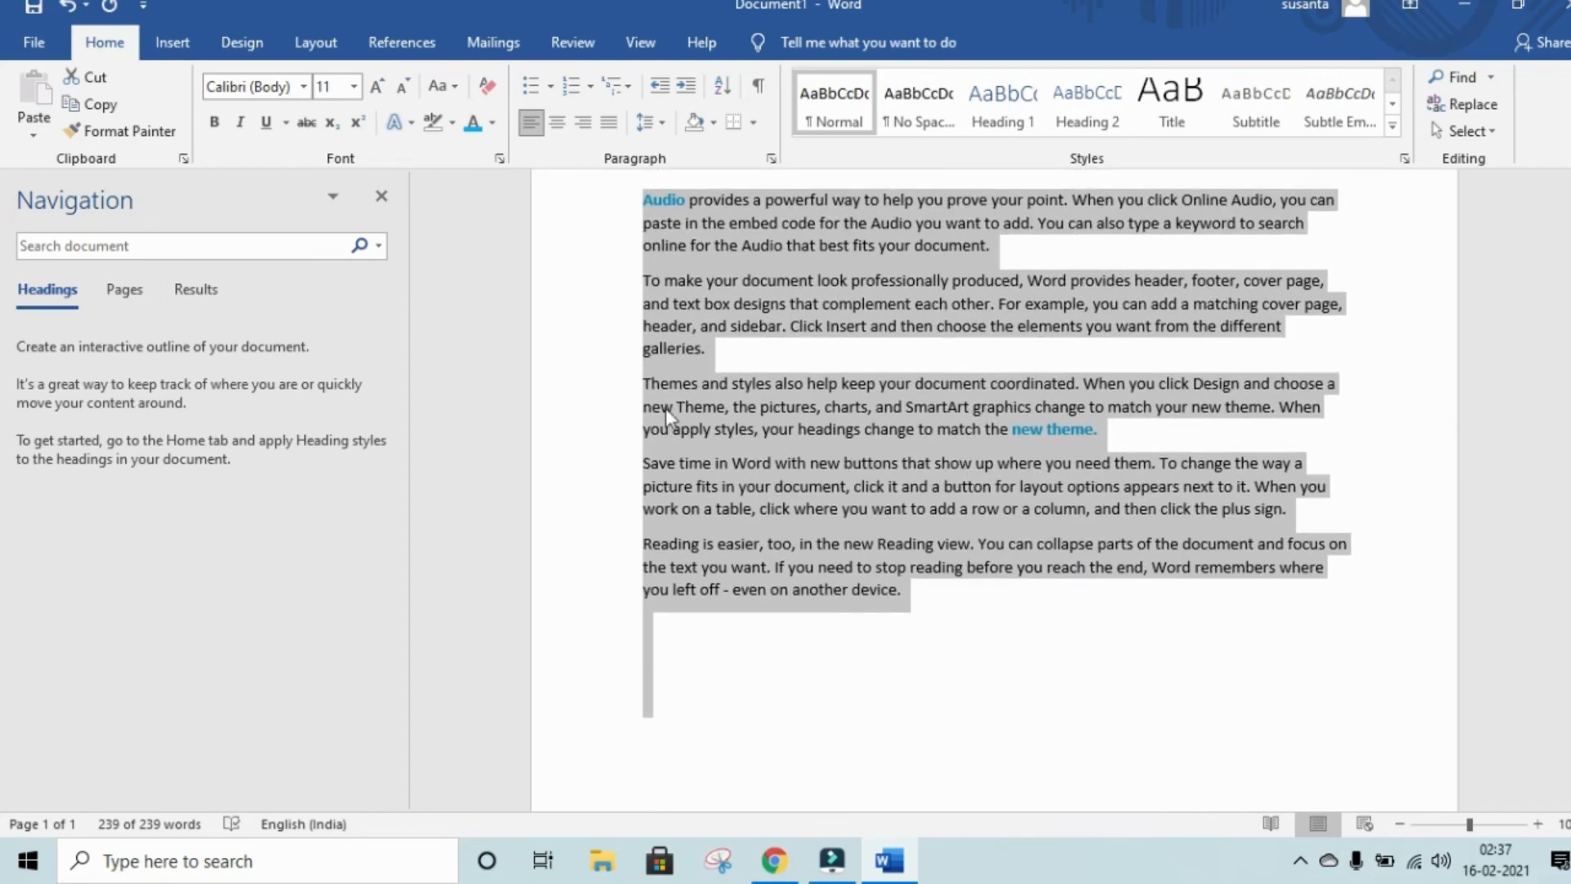
left_click(381, 196)
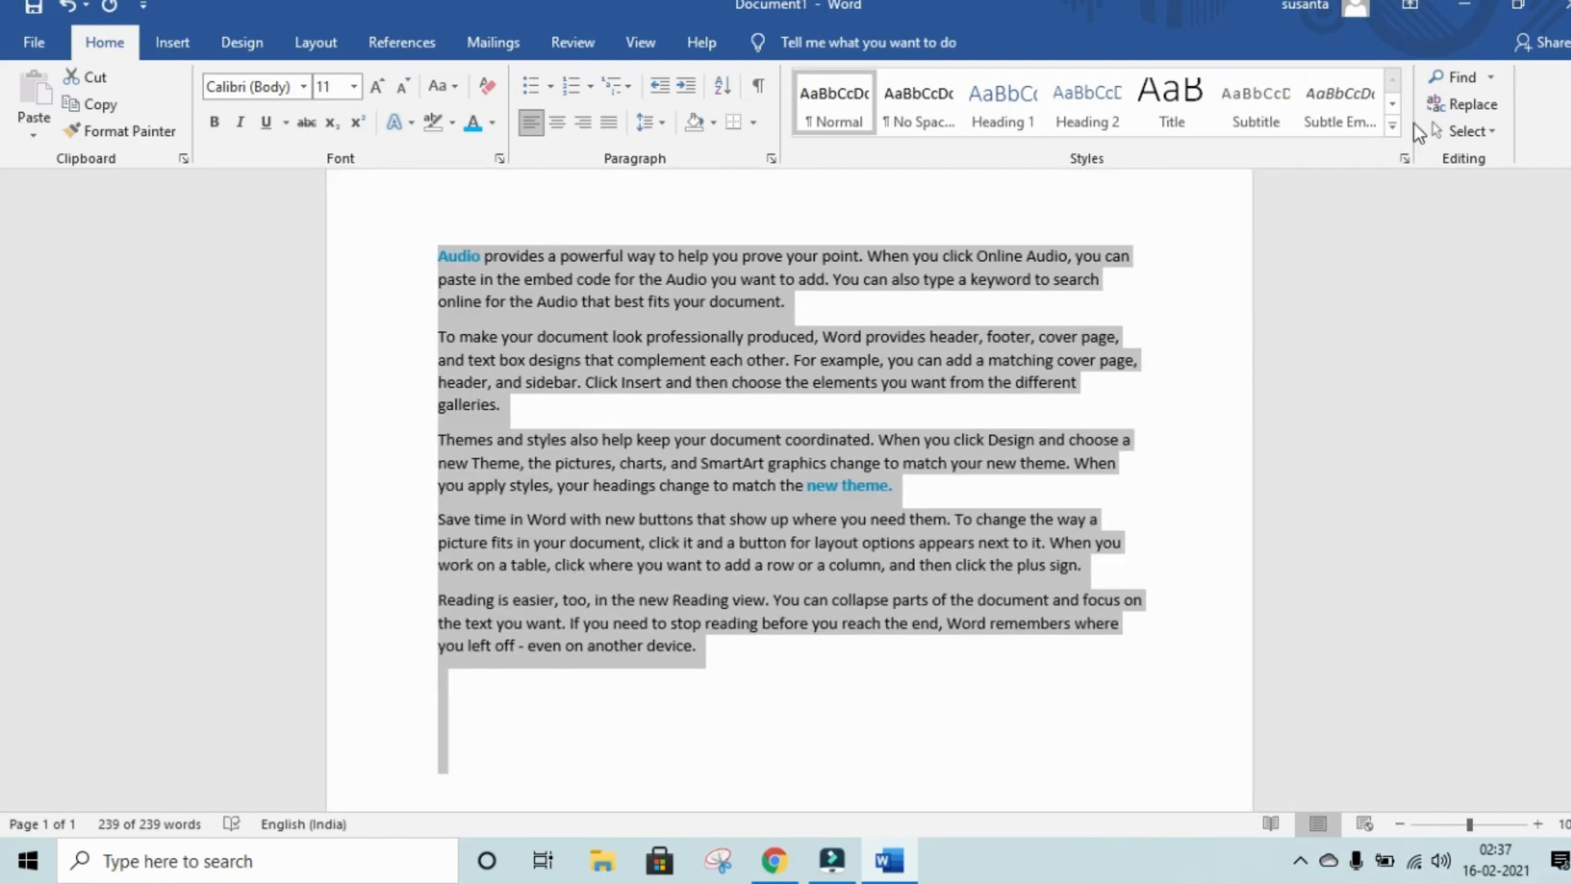